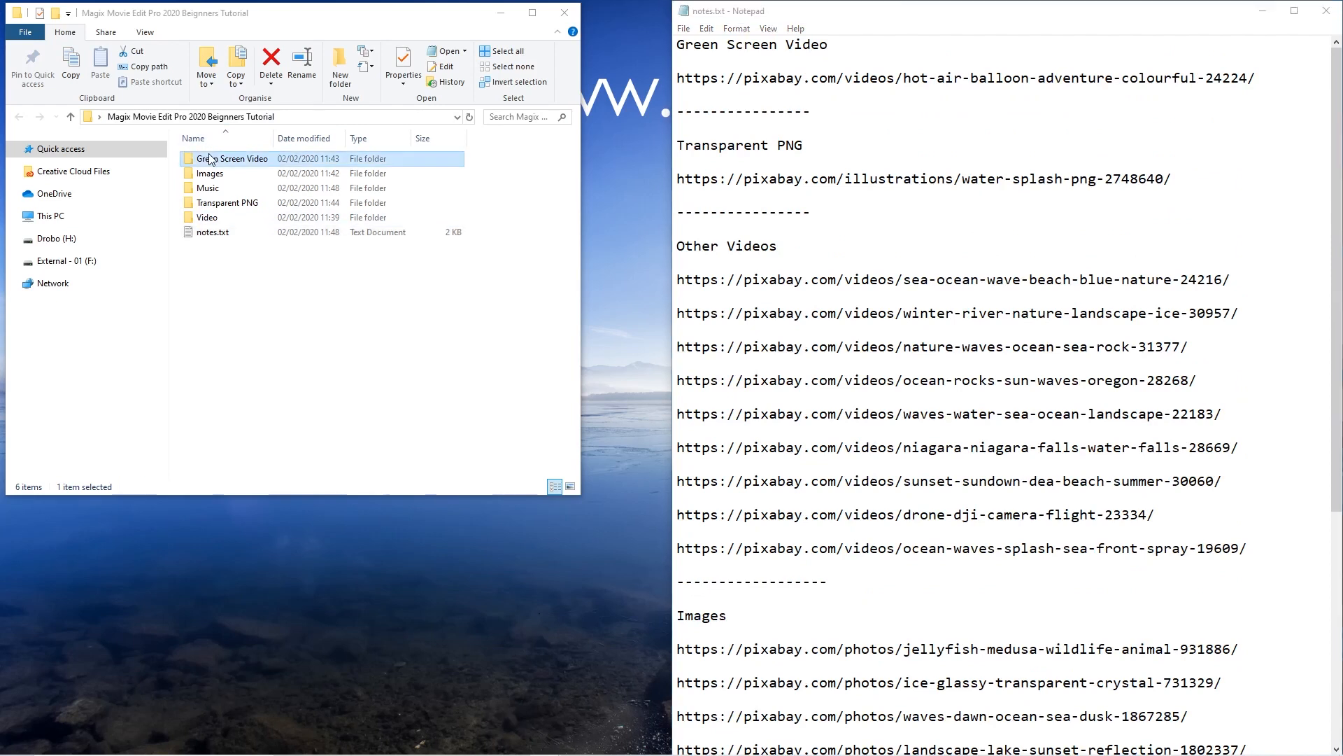
Open the Green Screen Video folder and examine the hot air balloon clip inside.
{"action": "left_click", "coordinate": [214, 188]}
{"action": "left_click", "coordinate": [227, 202]}
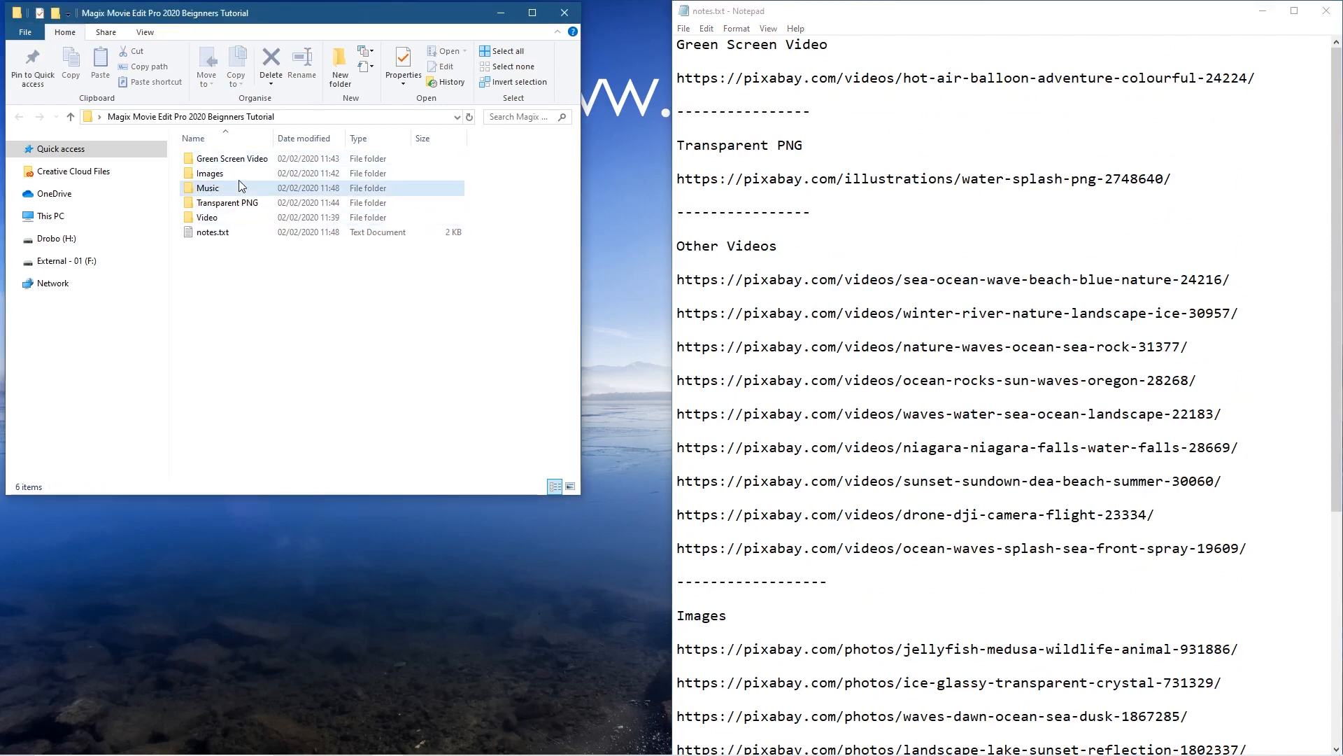
{"action": "left_click", "coordinate": [257, 161]}
{"action": "double_click", "coordinate": [256, 155]}
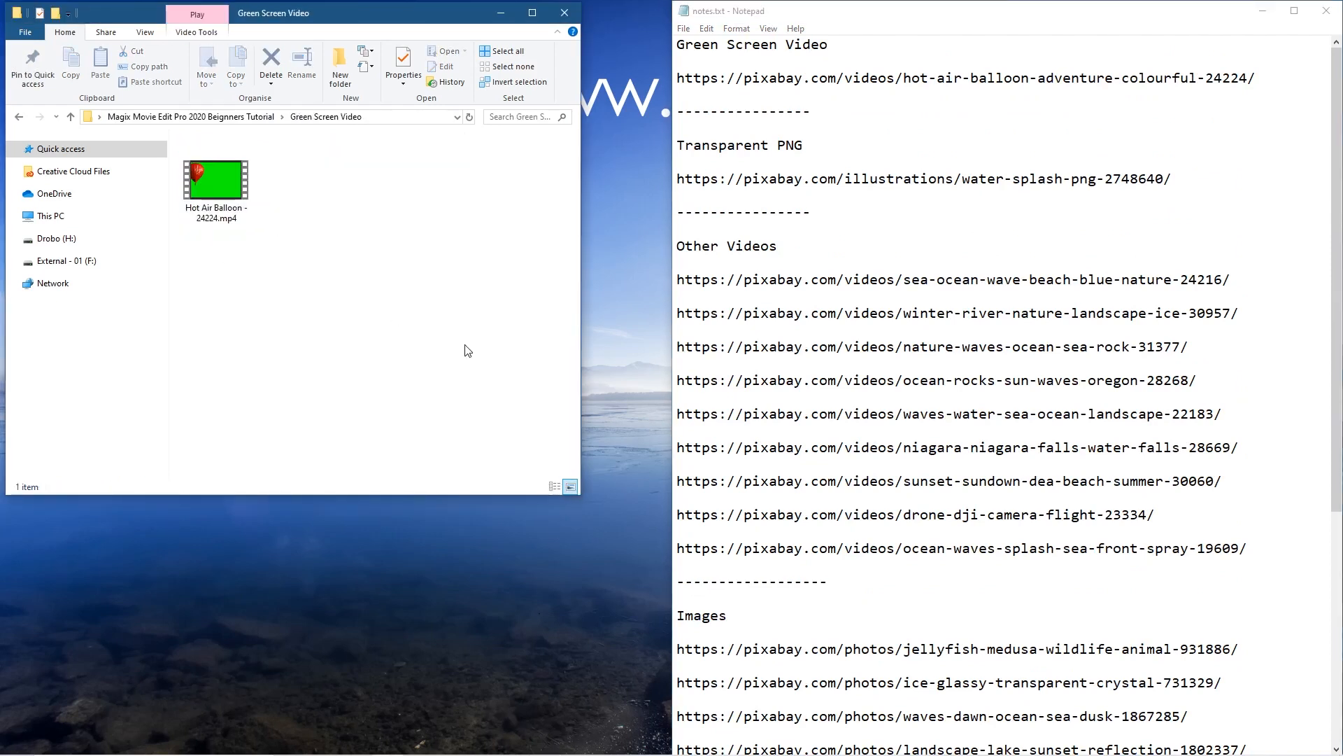
{"action": "left_click", "coordinate": [207, 166]}
{"action": "left_click", "coordinate": [373, 330]}
Copy the hot-air-balloon-adventure-colourful-24224 link from the notes, switch to Chrome and load its Pixabay page.
{"action": "left_click_drag", "start_coordinate": [1263, 76], "coordinate": [675, 82]}
{"action": "key", "text": "ctrl+c"}
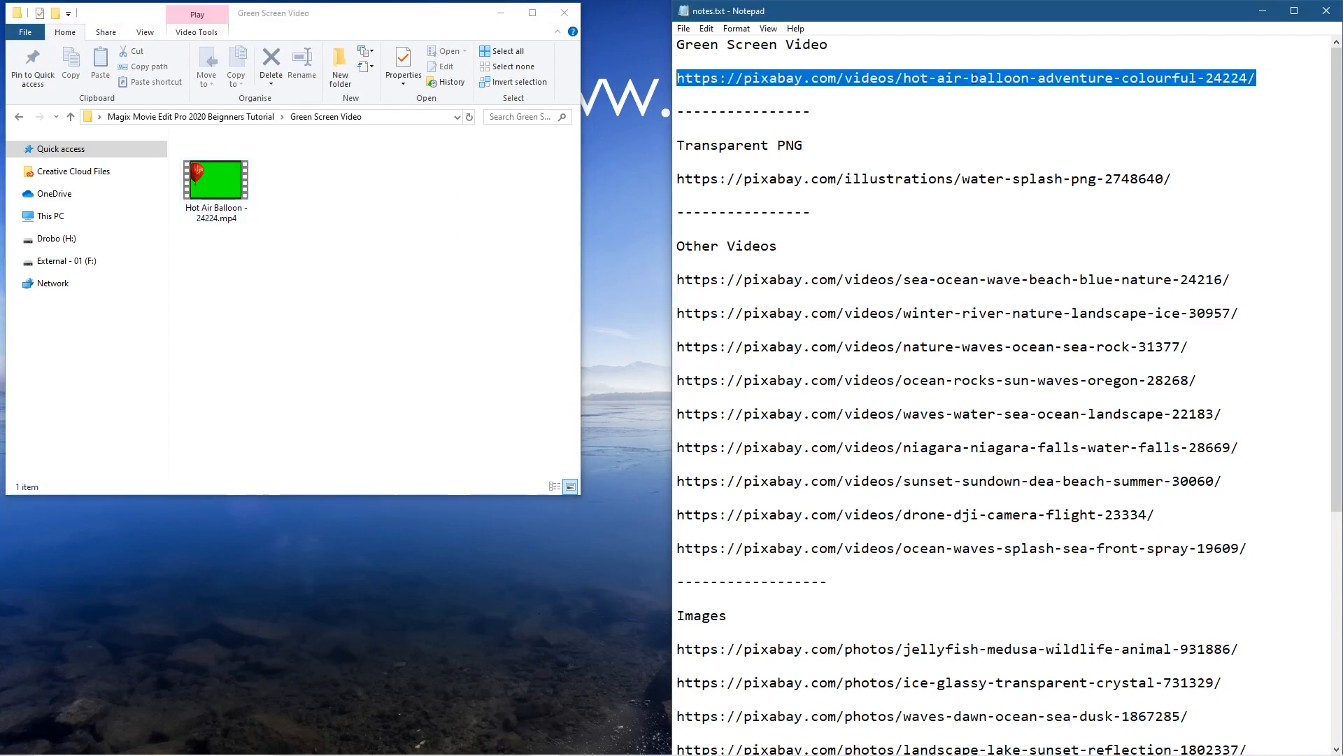
{"action": "key", "text": "super"}
{"action": "left_click", "coordinate": [1151, 747]}
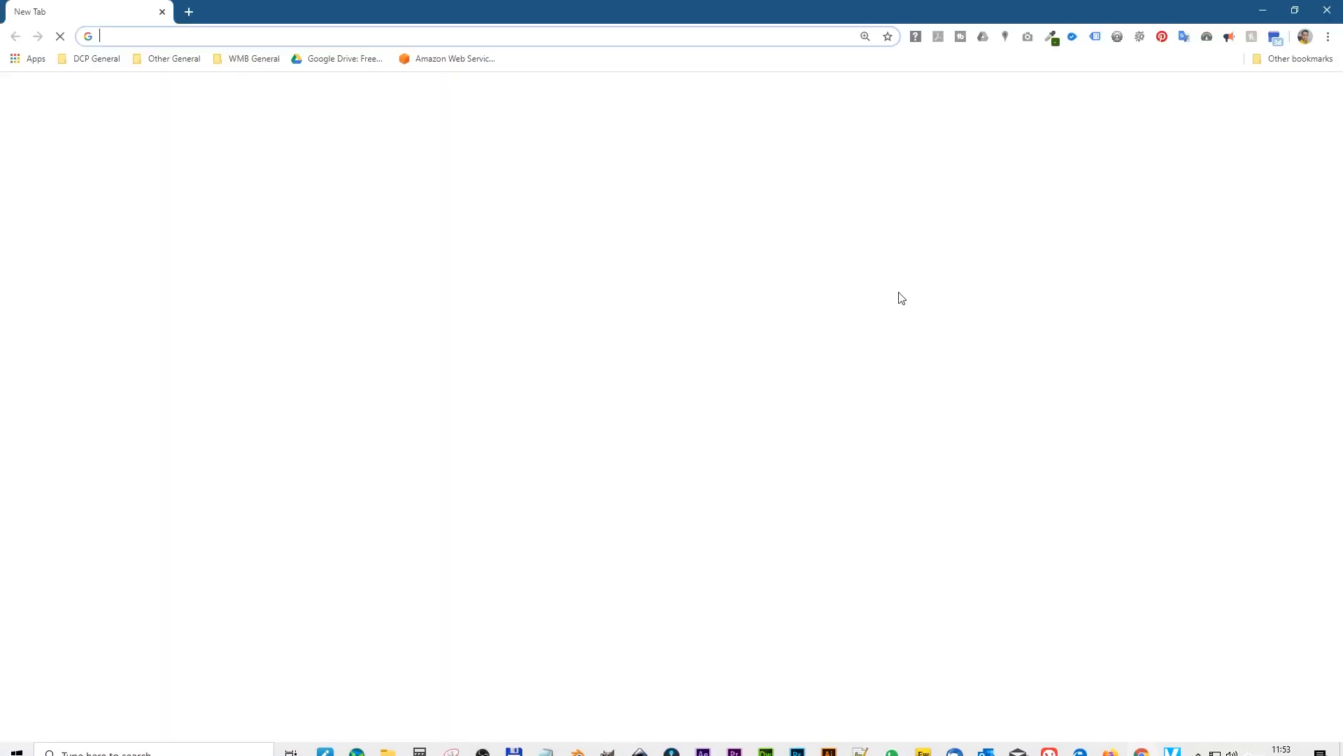
{"action": "key", "text": "ctrl+v"}
{"action": "key", "text": "Return"}
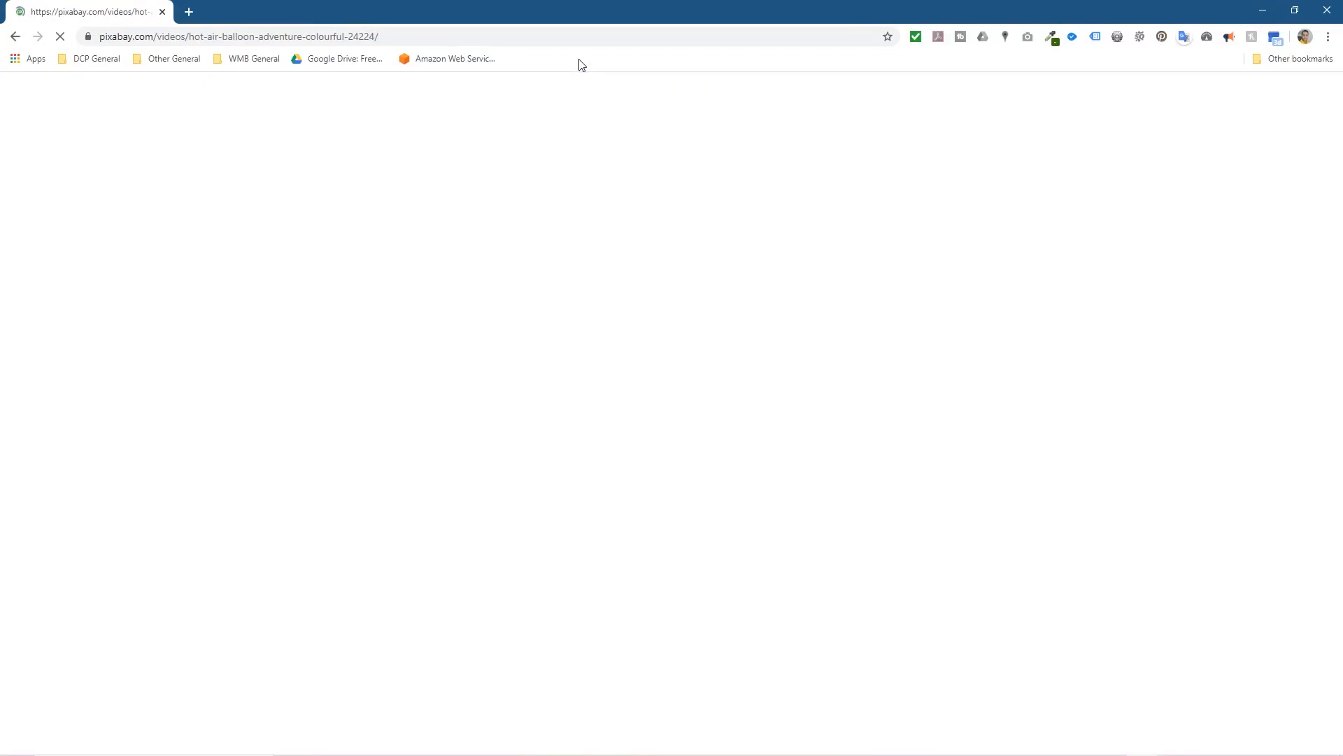
Download the hot air balloon video as the 3840×2160, 10.4 MB MP4 and dismiss the downloads bar.
{"action": "left_click", "coordinate": [1001, 383]}
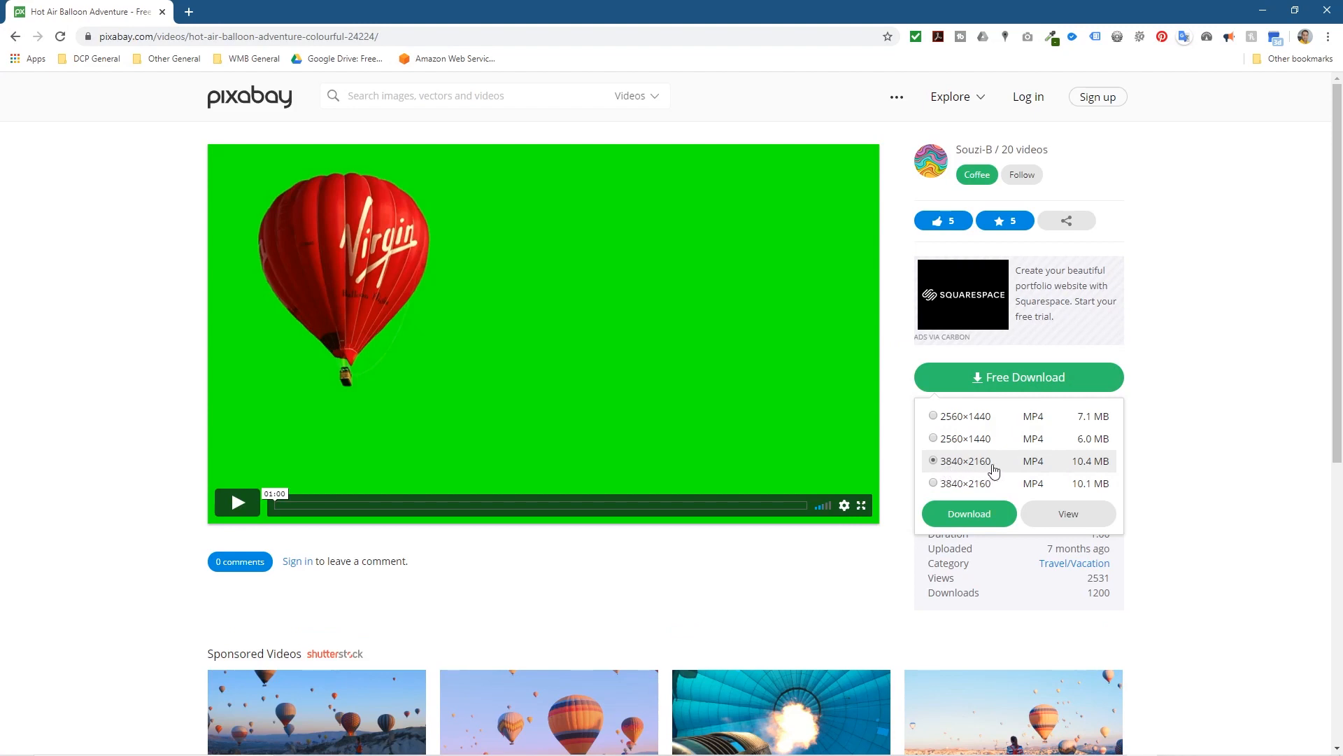
{"action": "left_click", "coordinate": [980, 515]}
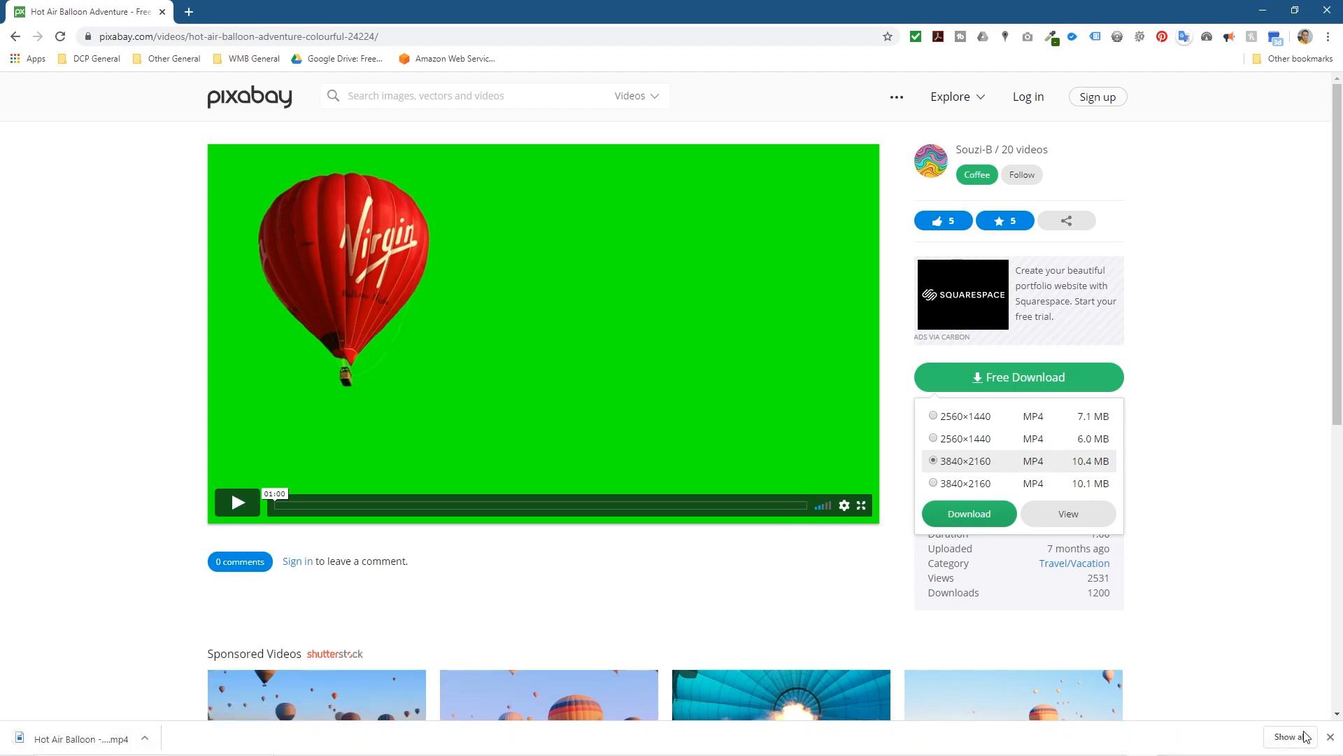
{"action": "left_click", "coordinate": [1329, 738]}
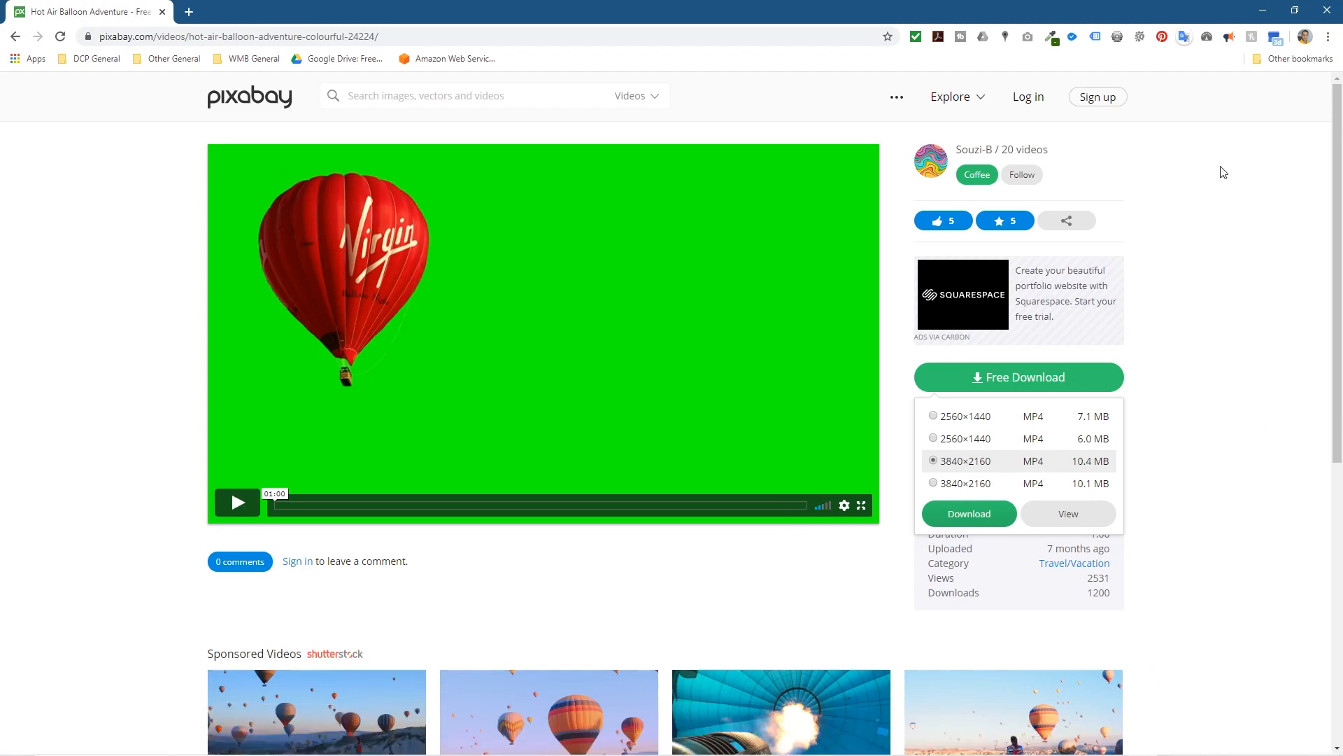
Copy the water-splash-png-2748640 link under Transparent PNG in the notes and load it in Chrome.
{"action": "left_click", "coordinate": [1263, 10]}
{"action": "left_click_drag", "start_coordinate": [1188, 170], "coordinate": [676, 179]}
{"action": "key", "text": "ctrl+c"}
{"action": "key", "text": "super"}
{"action": "left_click", "coordinate": [1141, 743]}
{"action": "left_click", "coordinate": [426, 37]}
{"action": "key", "text": "ctrl+v"}
{"action": "key", "text": "Return"}
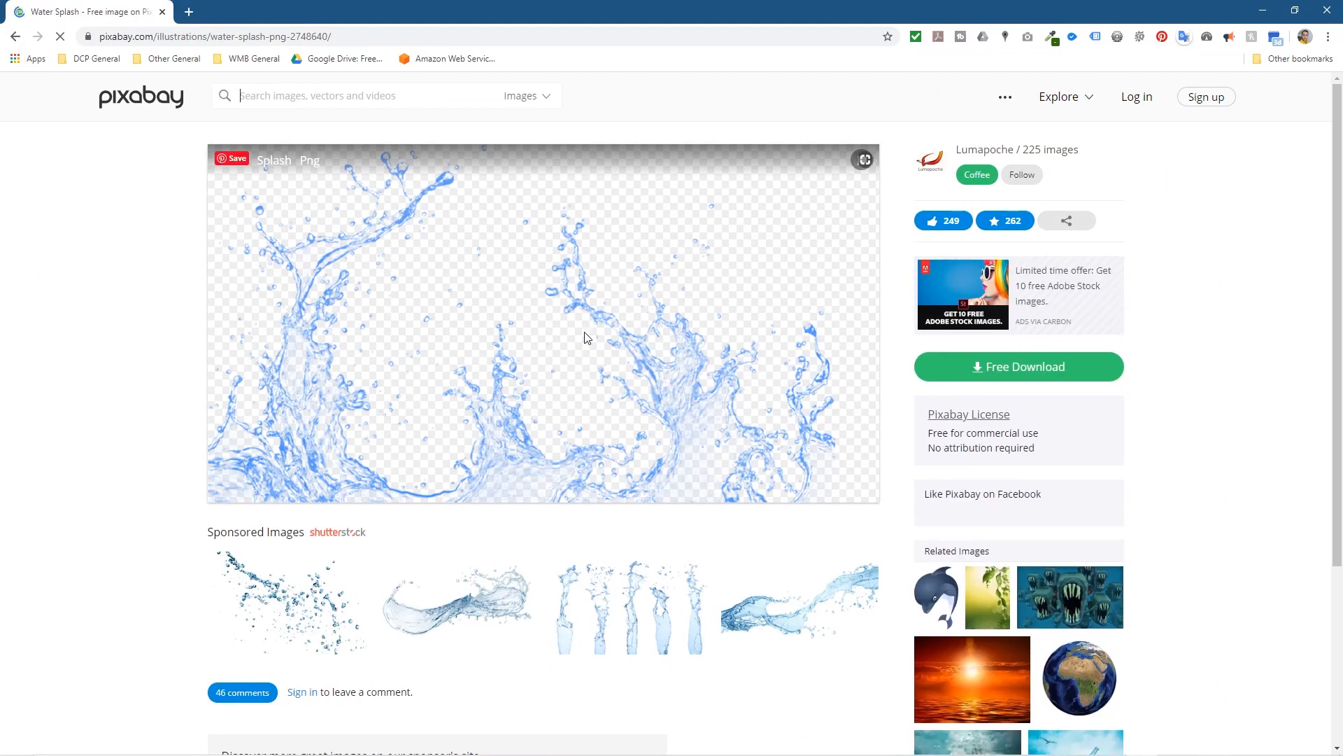
Download the water splash image as a 1920×1024 PNG and return to the notes.
{"action": "left_click", "coordinate": [1027, 373]}
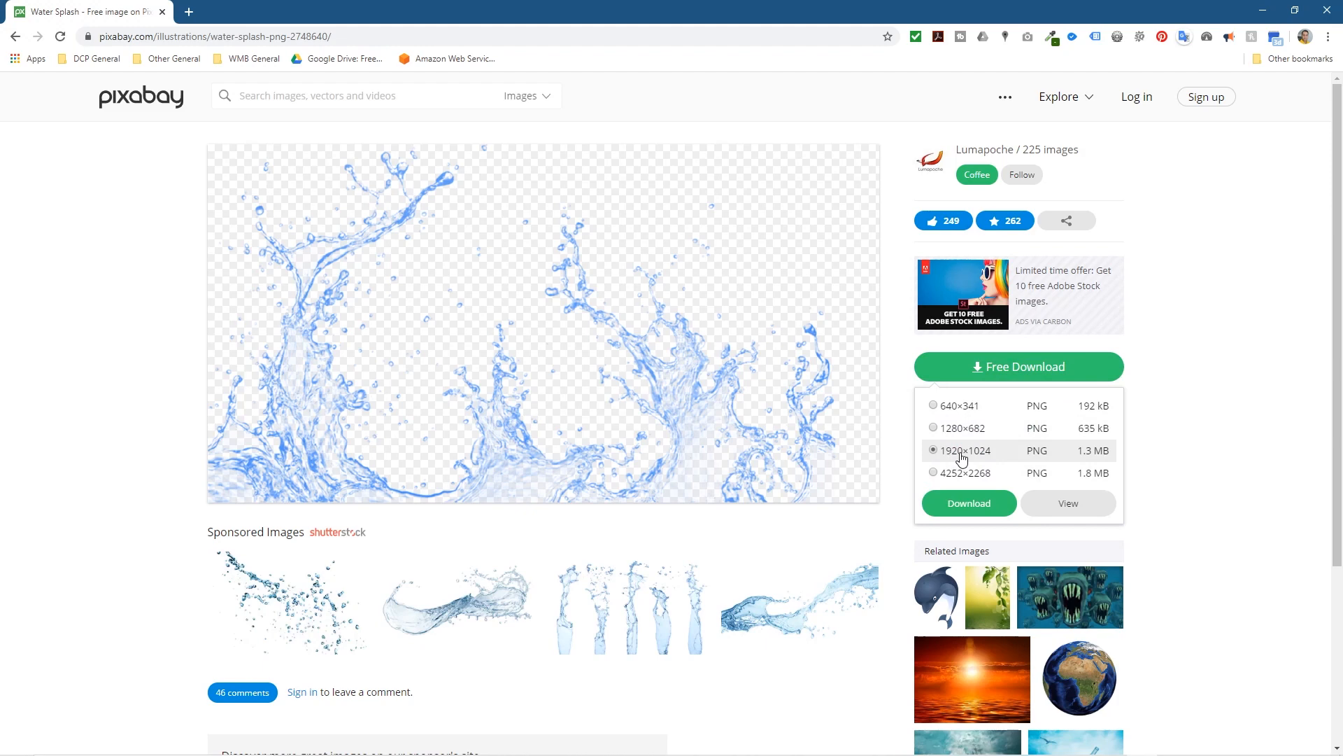
{"action": "left_click", "coordinate": [970, 505]}
{"action": "left_click", "coordinate": [1272, 10]}
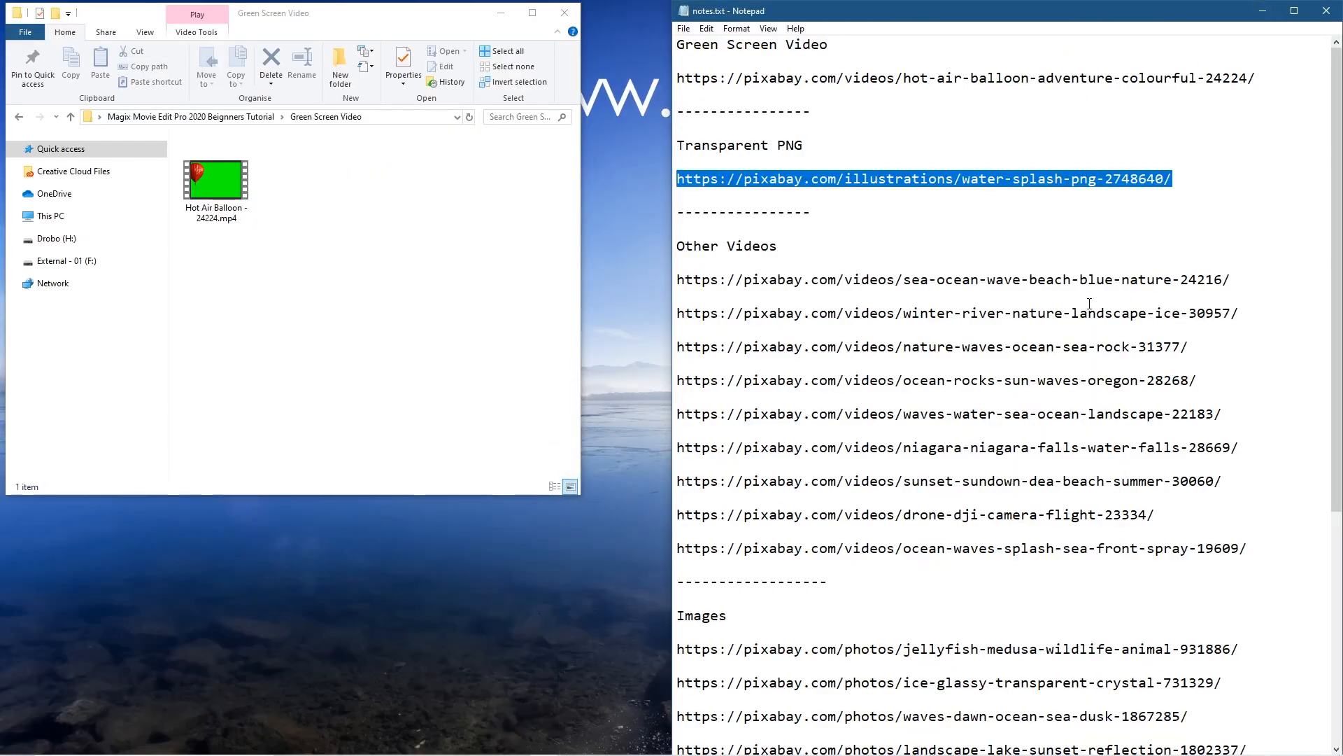
Open the sea-ocean-wave-beach-blue-nature-24216 link from the notes in Chrome and bring up the video's download options.
{"action": "left_click_drag", "start_coordinate": [1233, 281], "coordinate": [675, 280]}
{"action": "key", "text": "ctrl+c"}
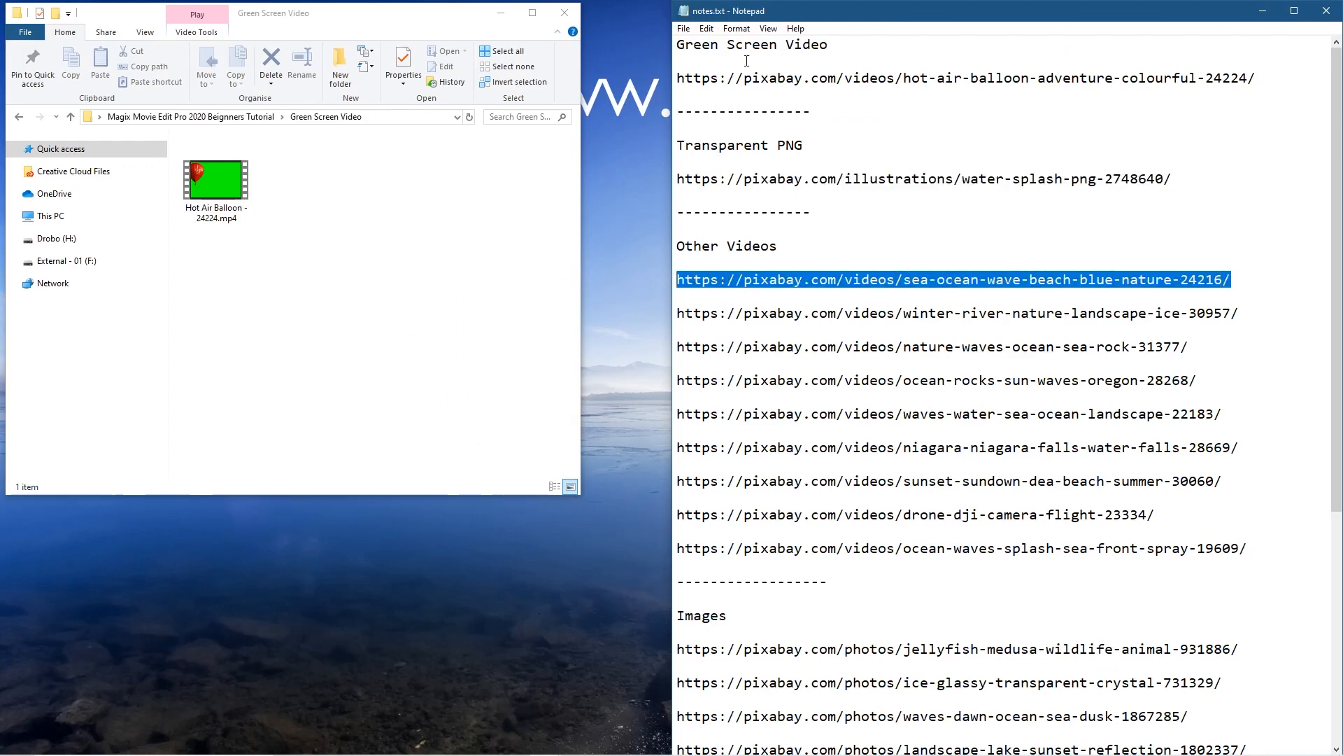
{"action": "key", "text": "alt+Tab"}
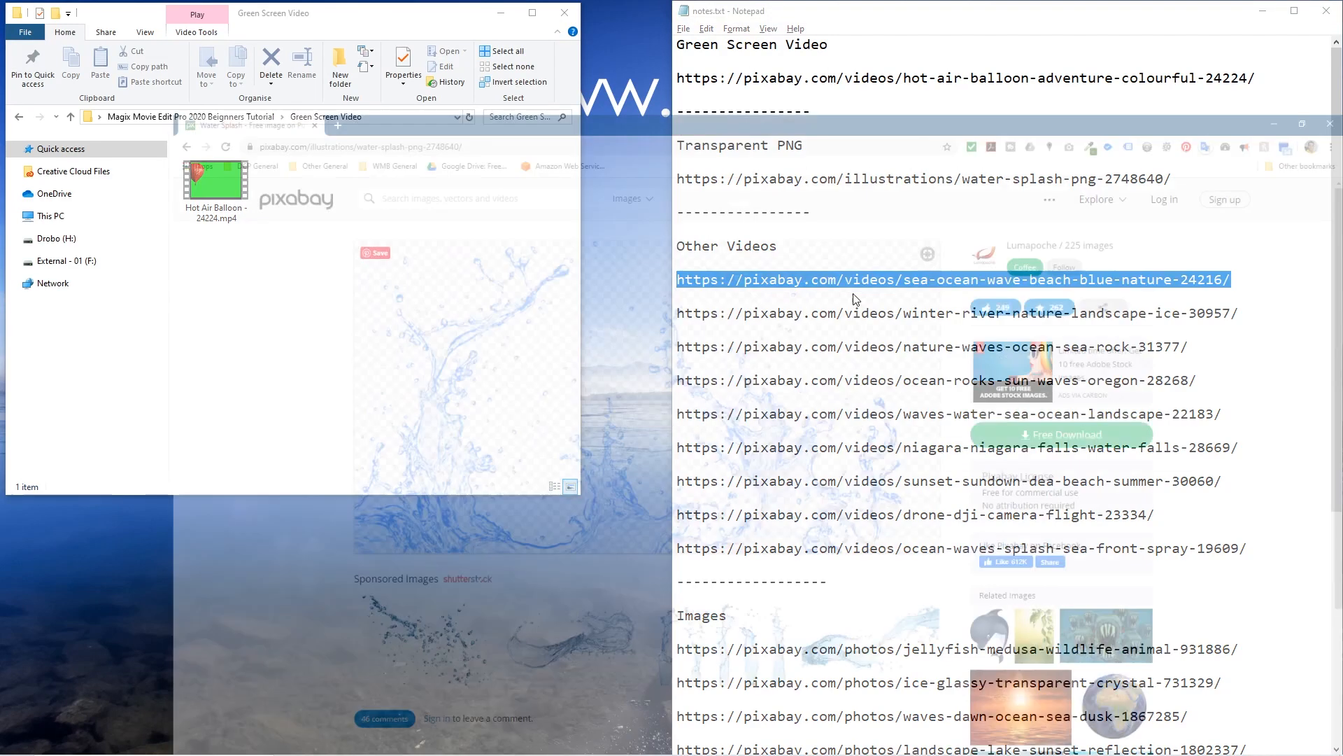
{"action": "left_click", "coordinate": [556, 34]}
{"action": "key", "text": "ctrl+v"}
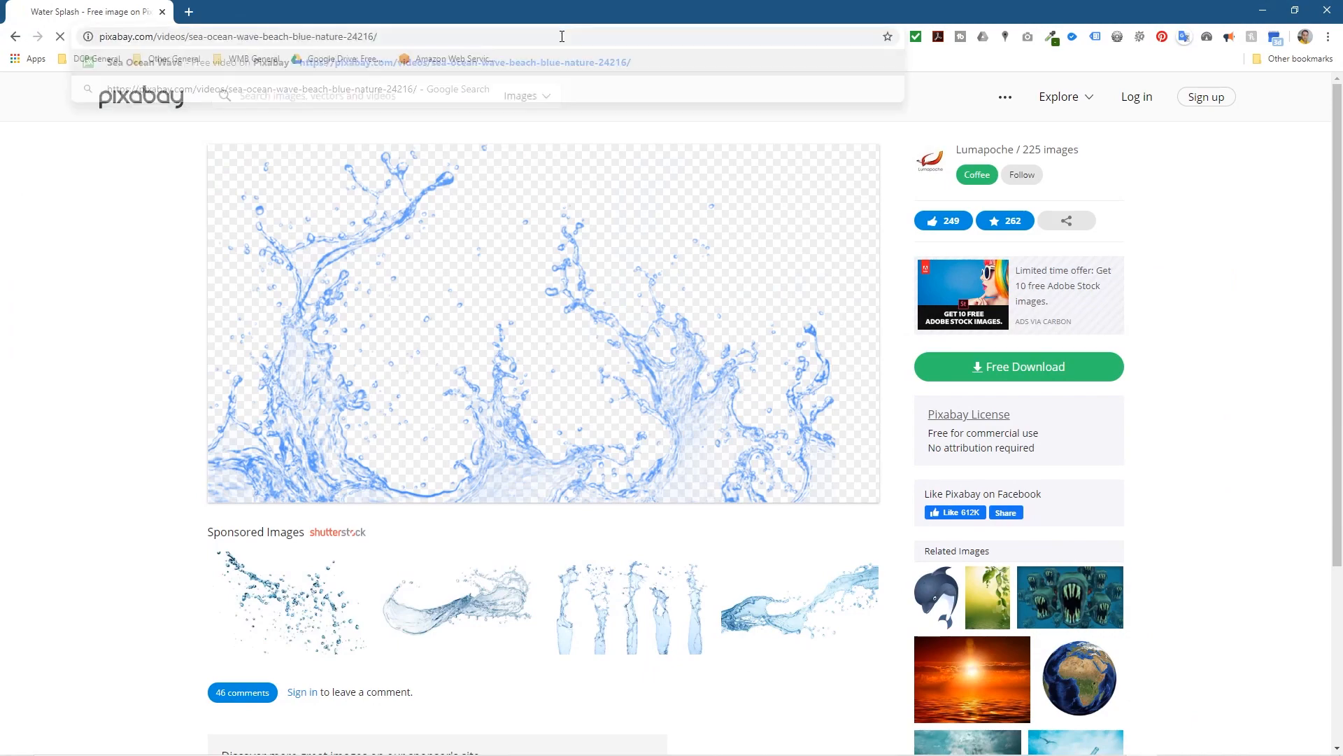
{"action": "key", "text": "Return"}
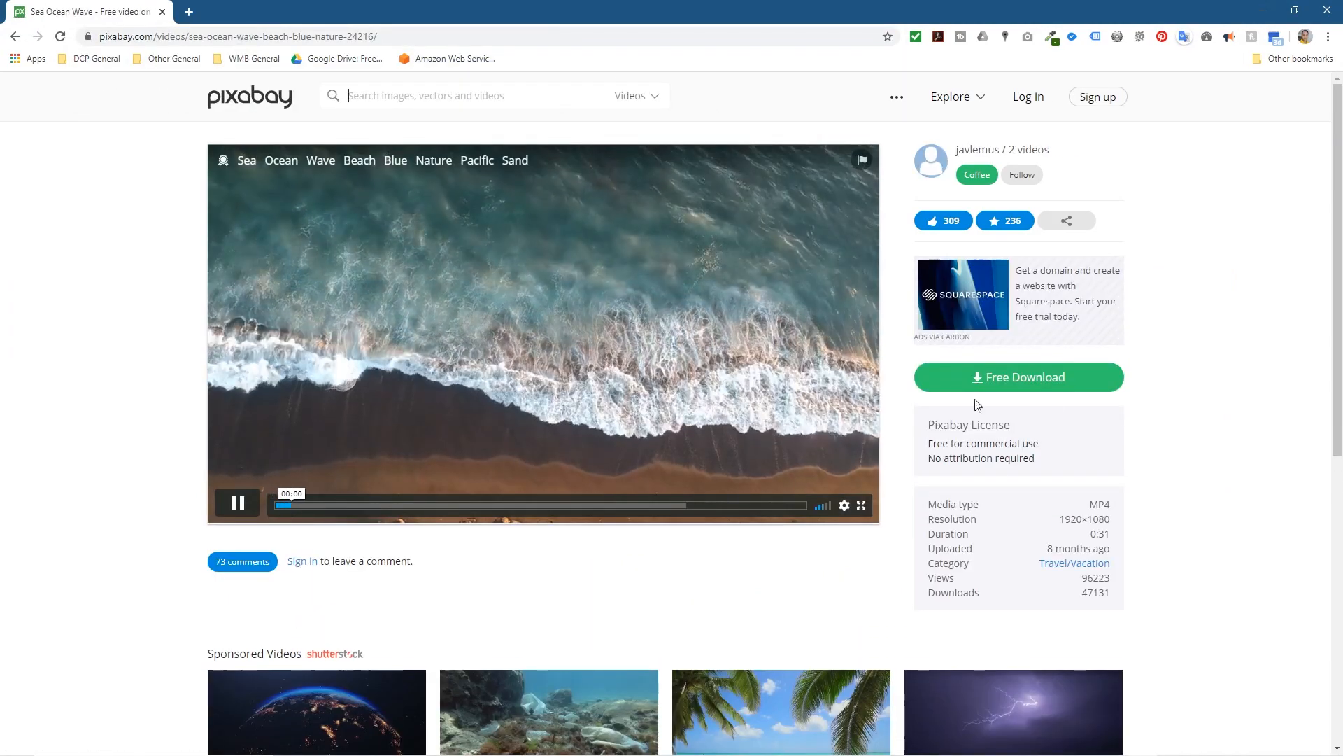
{"action": "left_click", "coordinate": [979, 381]}
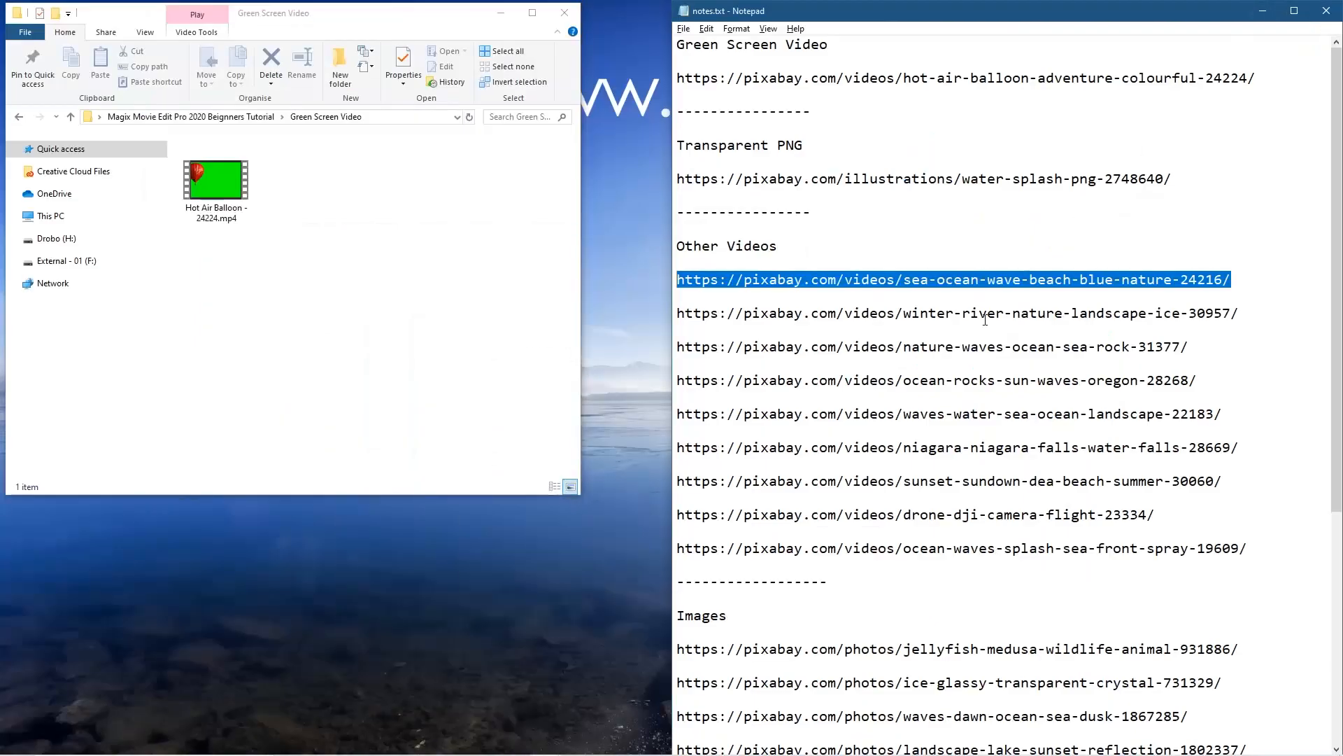
{"action": "left_click_drag", "start_coordinate": [853, 312], "coordinate": [1249, 550]}
{"action": "left_click", "coordinate": [936, 290]}
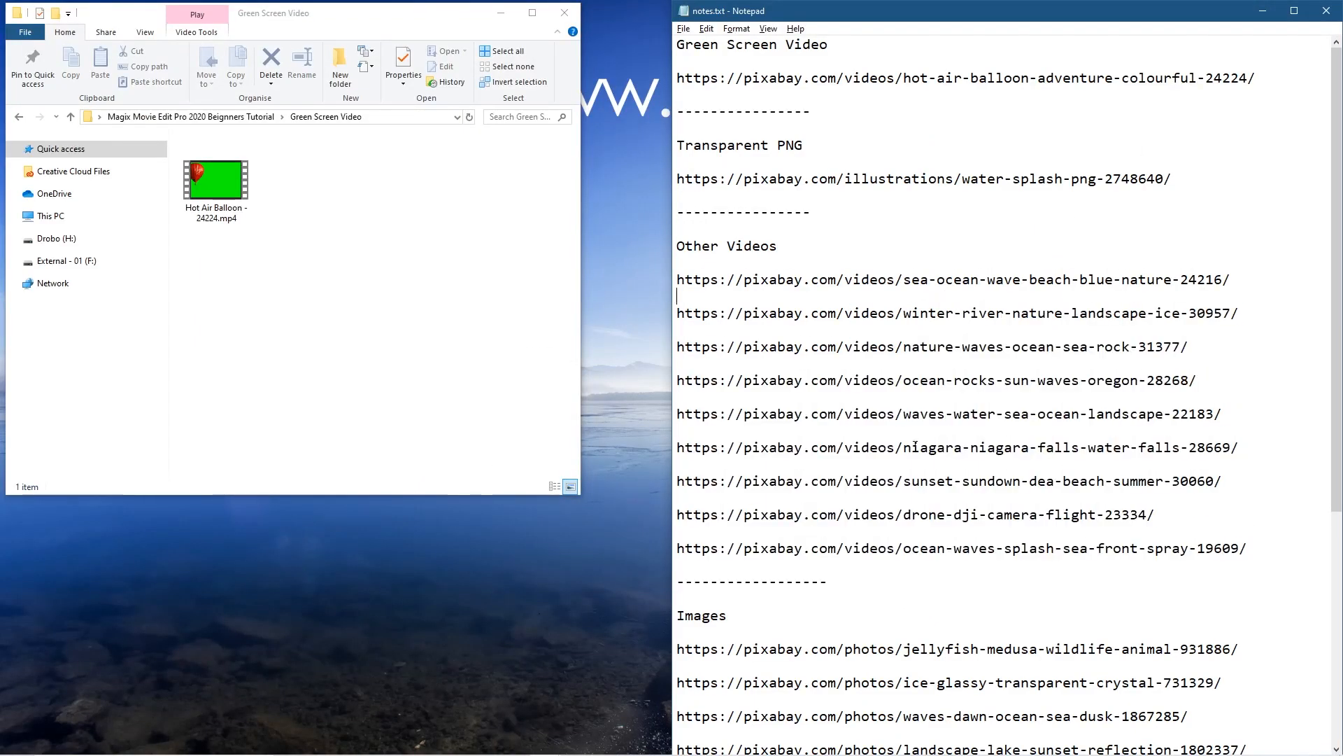
Copy the jellyfish-medusa-wildlife-animal-931886 link from the notes' Images section and load it in Chrome.
{"action": "scroll", "coordinate": [702, 420], "scroll_direction": "down", "scroll_amount": 2}
{"action": "left_click_drag", "start_coordinate": [1241, 447], "coordinate": [658, 447]}
{"action": "key", "text": "ctrl+c"}
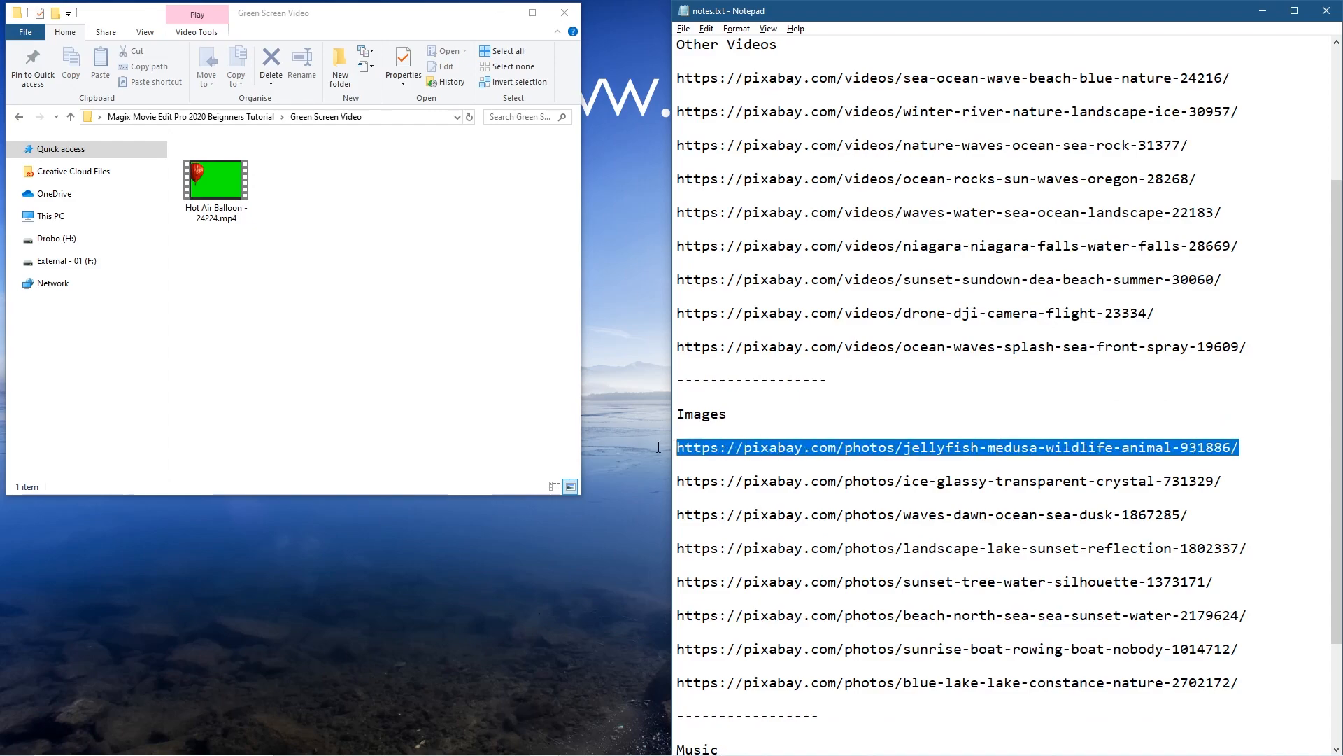
{"action": "key", "text": "super"}
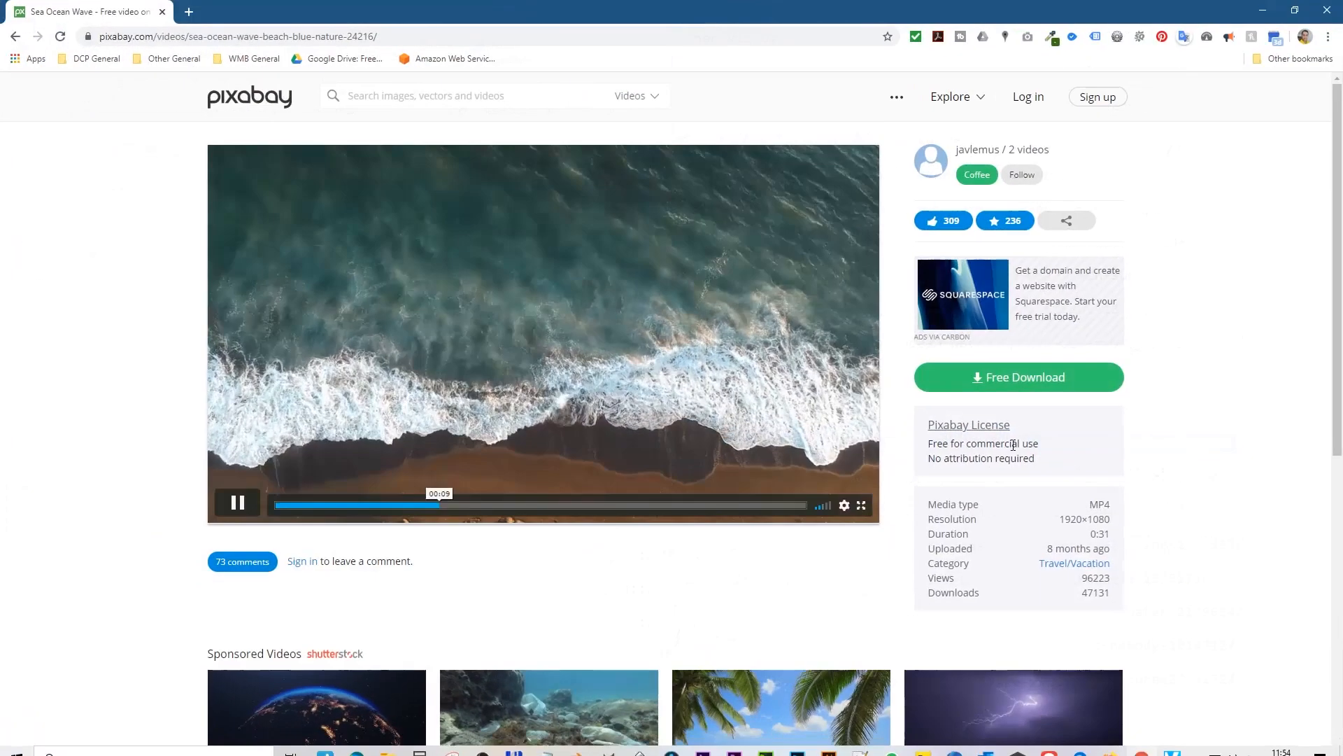
{"action": "left_click", "coordinate": [578, 39]}
{"action": "key", "text": "ctrl+v"}
{"action": "key", "text": "Return"}
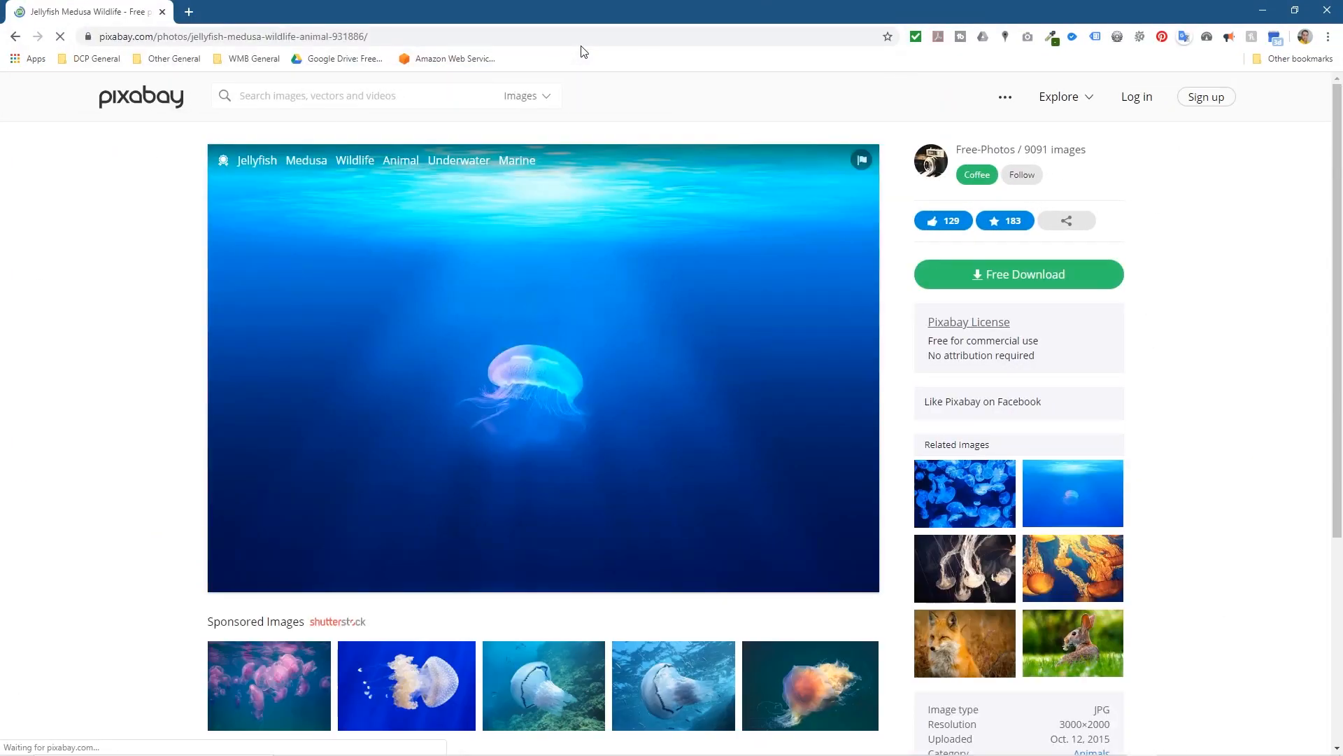
Download the jellyfish photo as a 1920×1280 JPG and return to the notes.
{"action": "left_click", "coordinate": [1045, 371]}
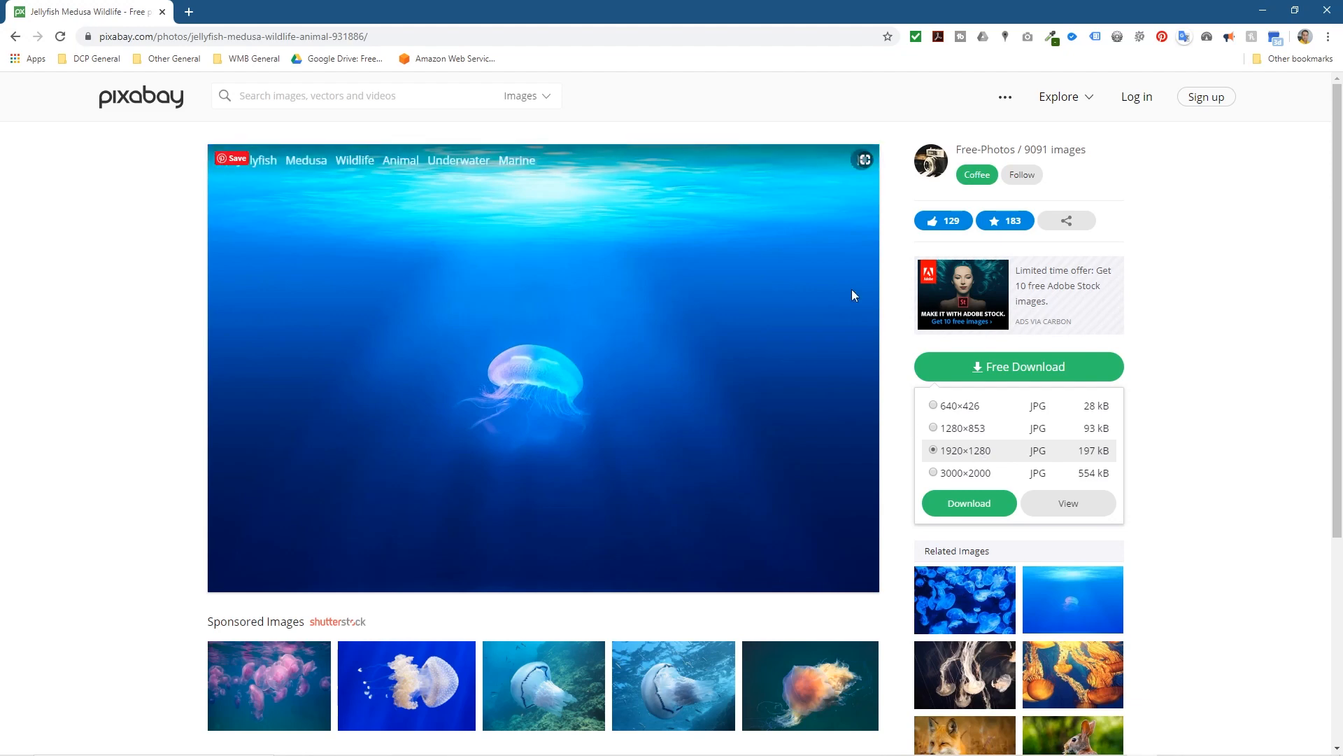
{"action": "left_click", "coordinate": [968, 505]}
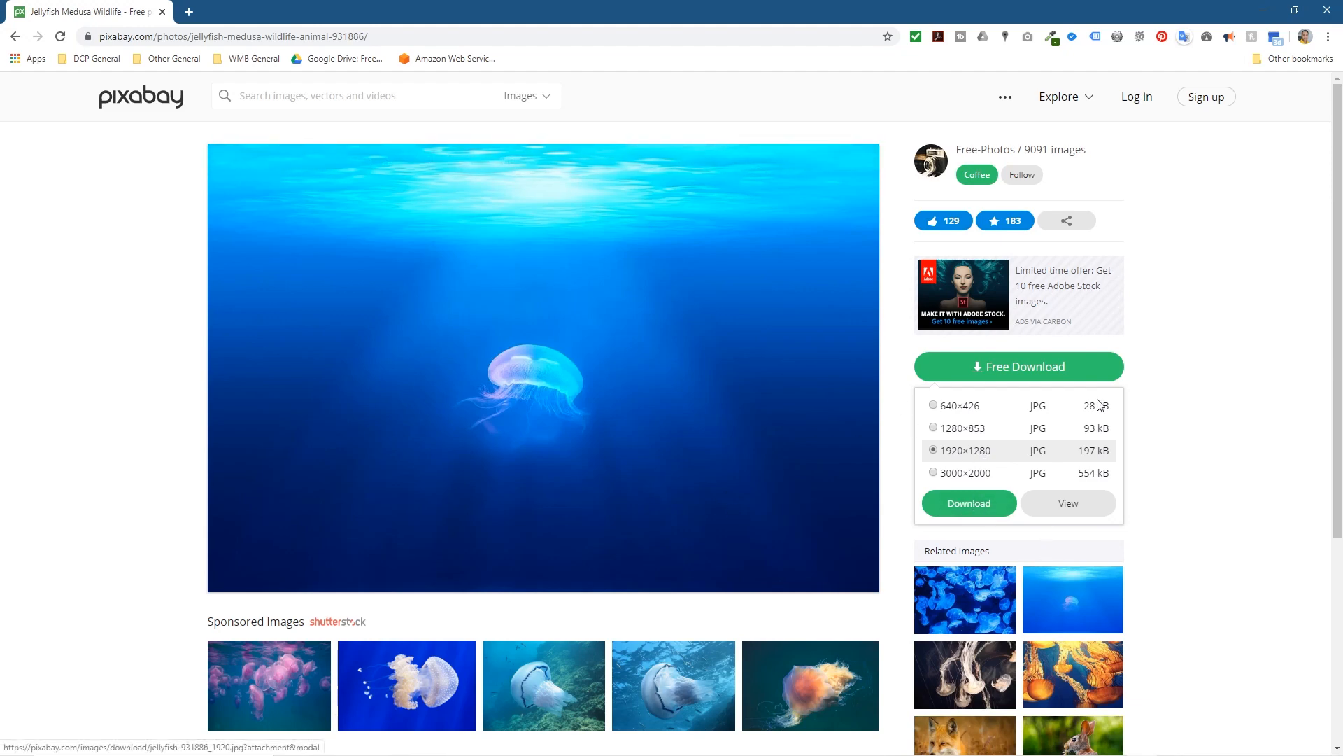
{"action": "left_click", "coordinate": [1263, 10]}
Copy the YouTube Audio Library link from the notes' Music section and load it in Chrome.
{"action": "left_click_drag", "start_coordinate": [896, 479], "coordinate": [895, 682]}
{"action": "scroll", "coordinate": [841, 655], "scroll_direction": "down", "scroll_amount": 3}
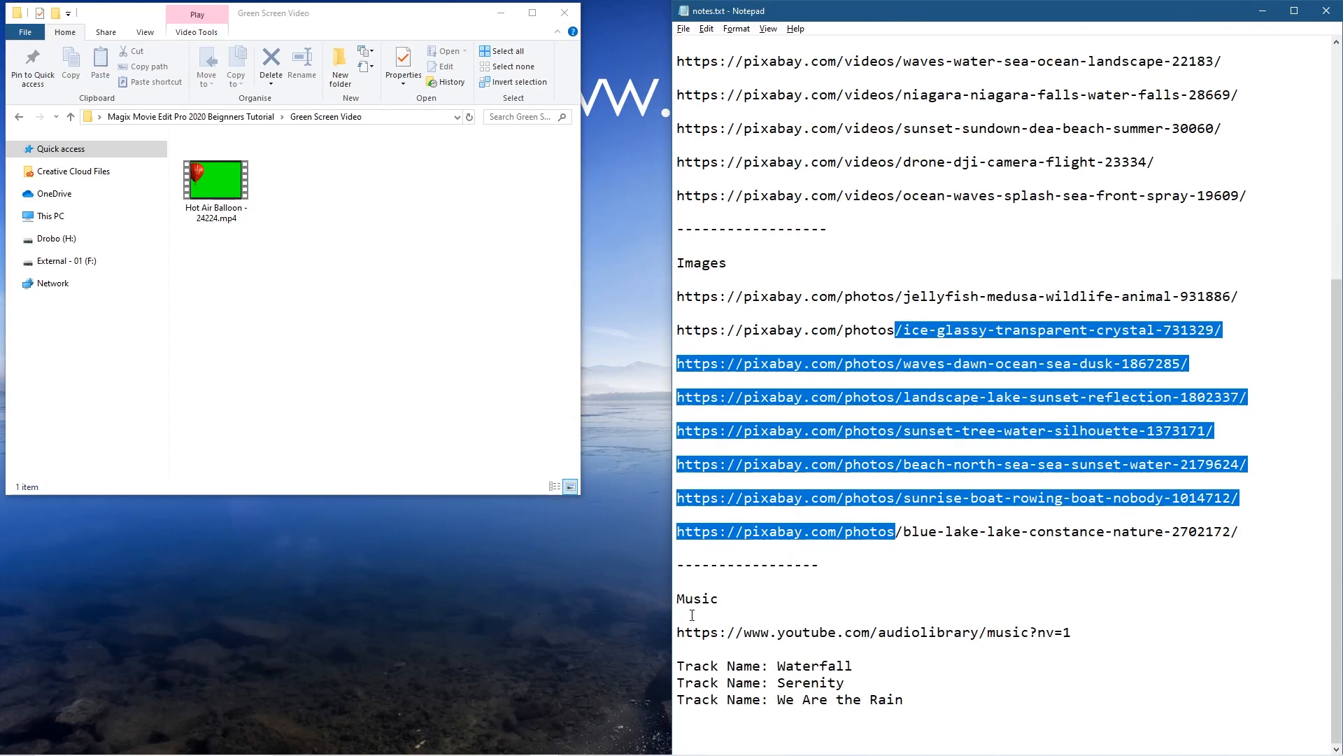
{"action": "left_click_drag", "start_coordinate": [1074, 634], "coordinate": [802, 633]}
{"action": "left_click", "coordinate": [688, 640]}
{"action": "left_click_drag", "start_coordinate": [1076, 632], "coordinate": [676, 632]}
{"action": "key", "text": "ctrl+c"}
{"action": "key", "text": "super"}
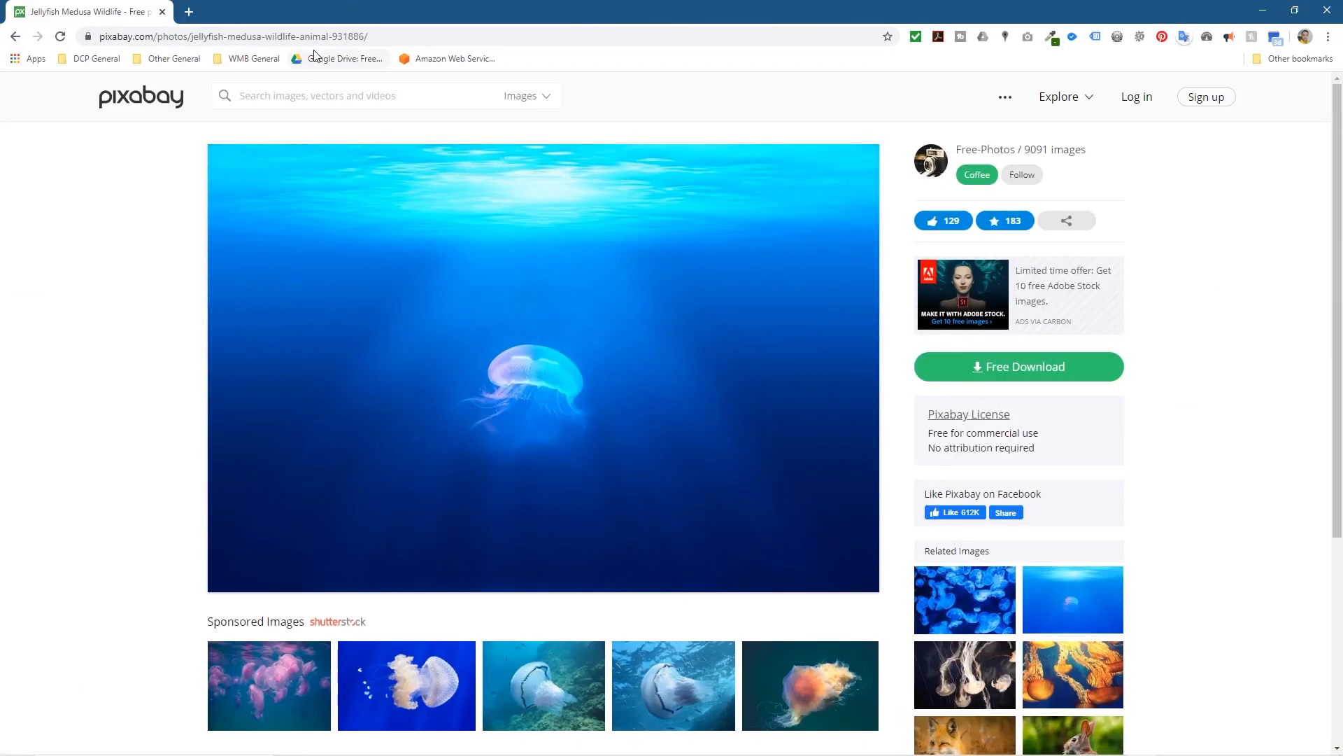
{"action": "left_click_drag", "start_coordinate": [312, 36], "coordinate": [317, 37]}
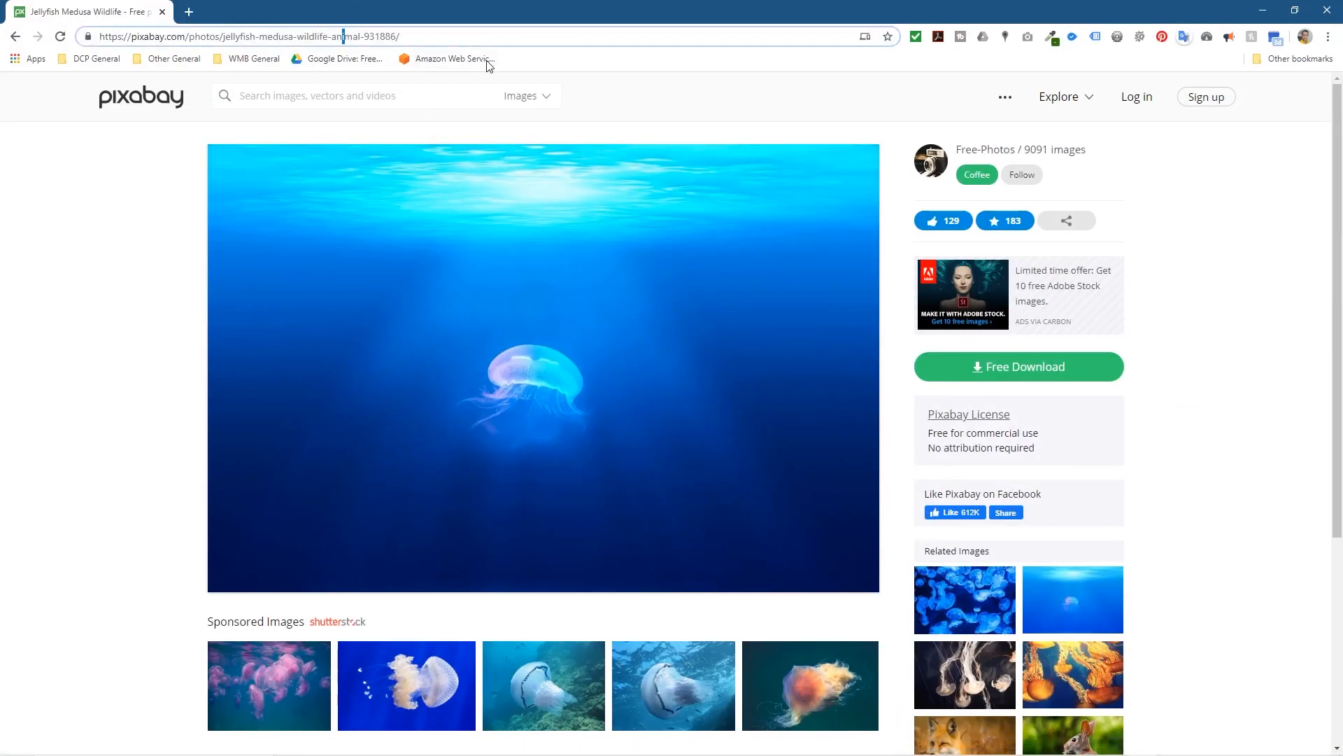
{"action": "key", "text": "ctrl+v"}
{"action": "key", "text": "ctrl+a"}
{"action": "key", "text": "ctrl+v"}
{"action": "key", "text": "Return"}
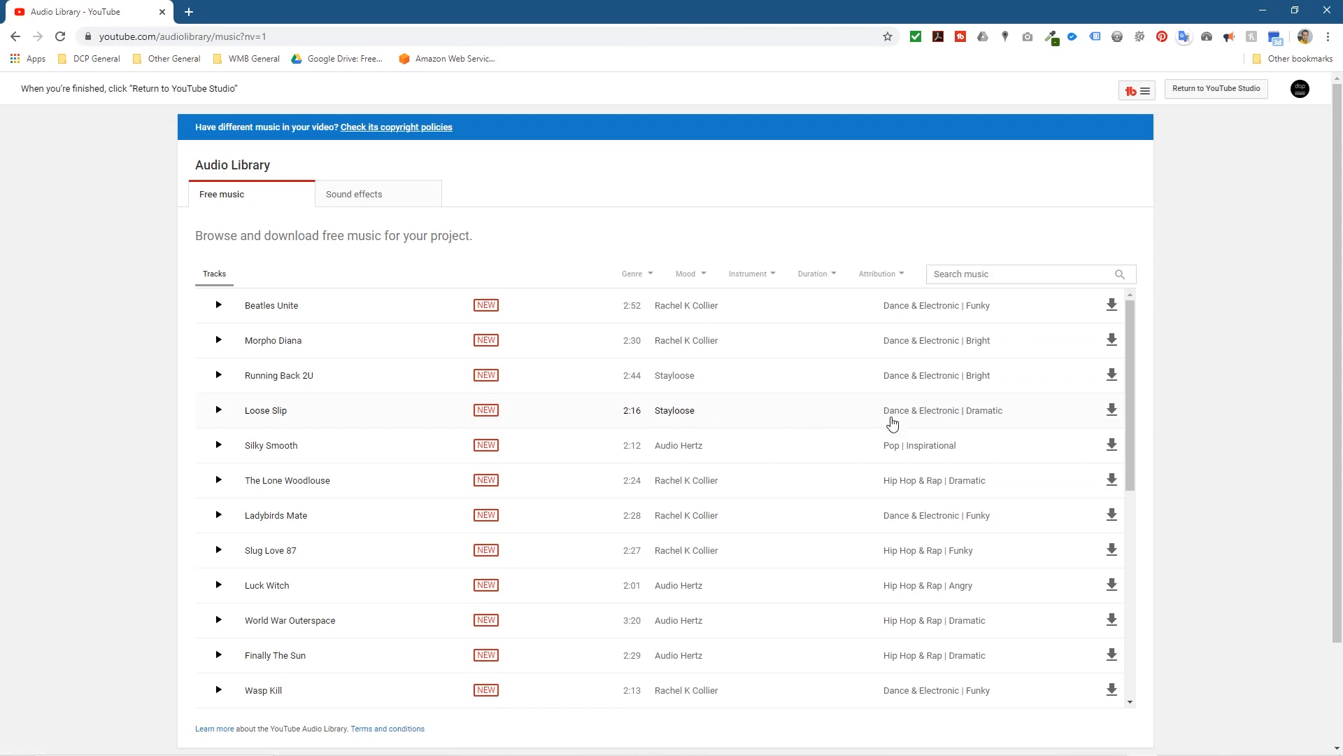
Copy the track name Waterfall from the notes and search the YouTube Audio Library's free music for it.
{"action": "key", "text": "alt+Tab"}
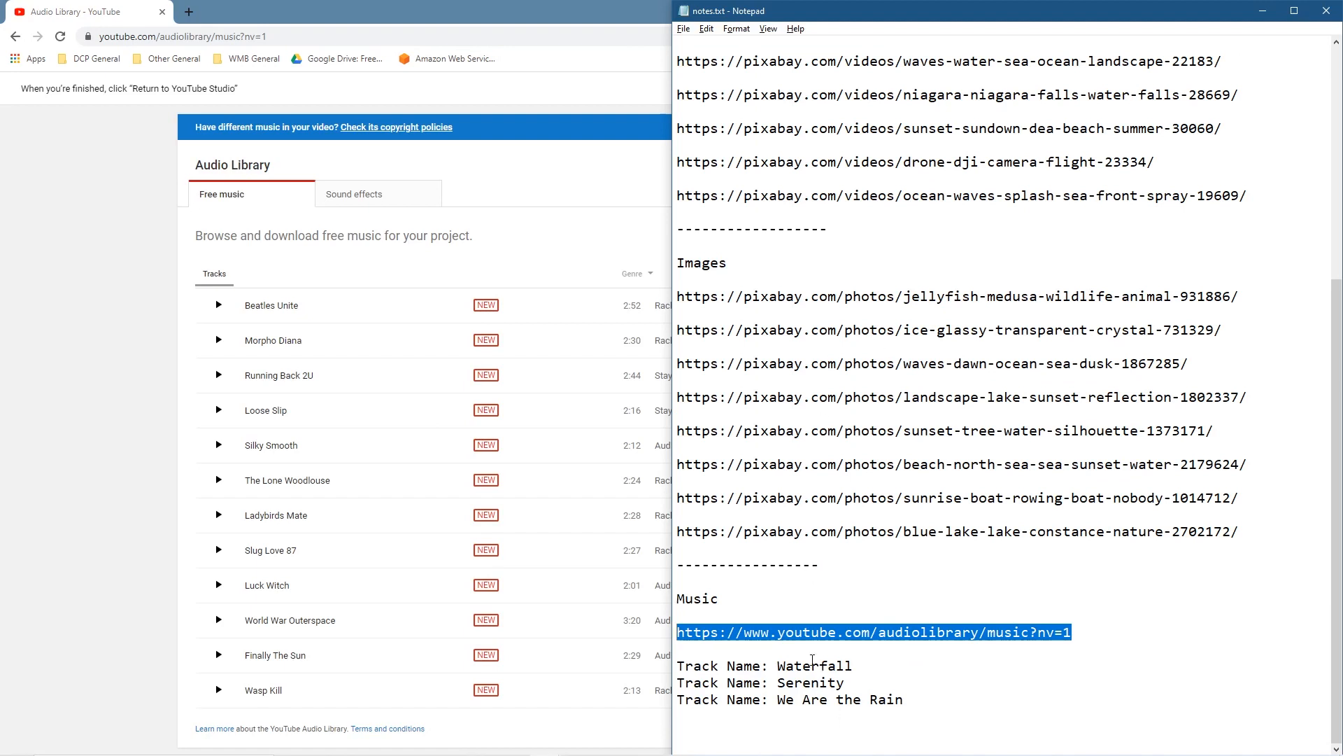
{"action": "double_click", "coordinate": [811, 666]}
{"action": "key", "text": "ctrl+c"}
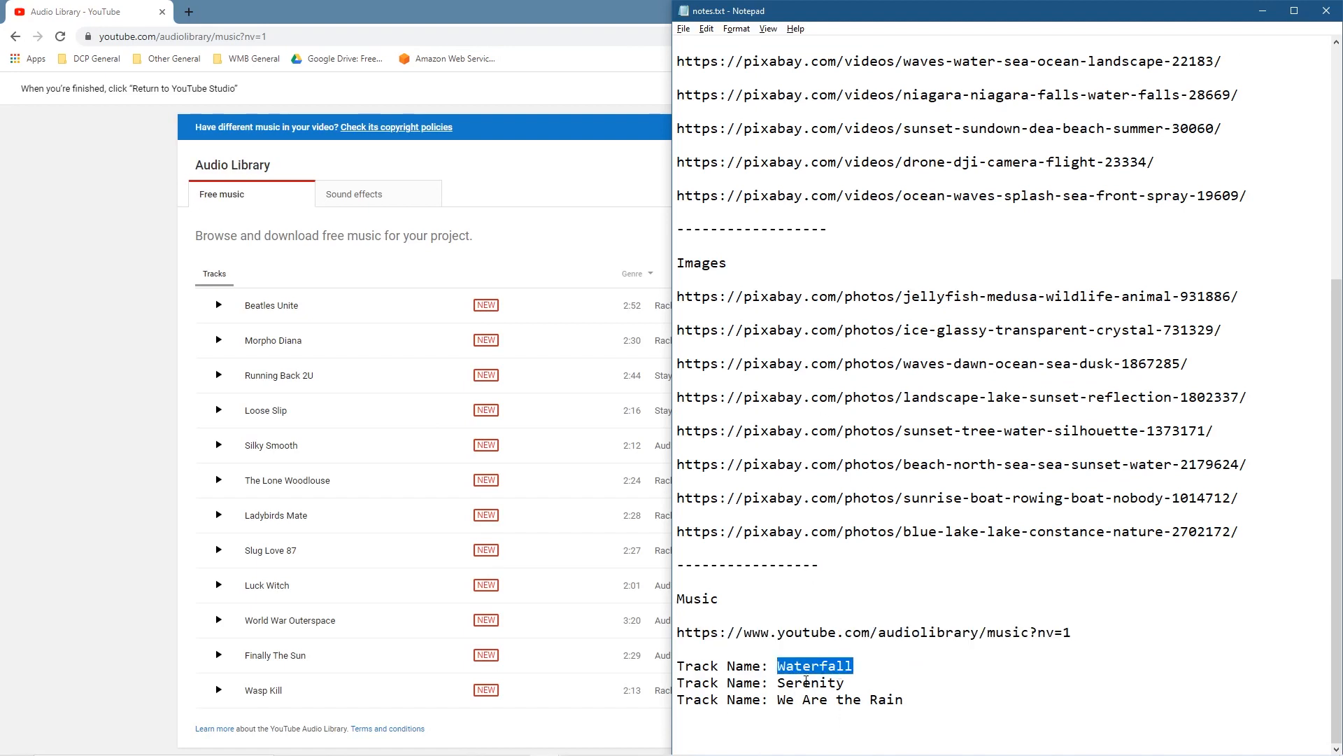
{"action": "left_click", "coordinate": [552, 3]}
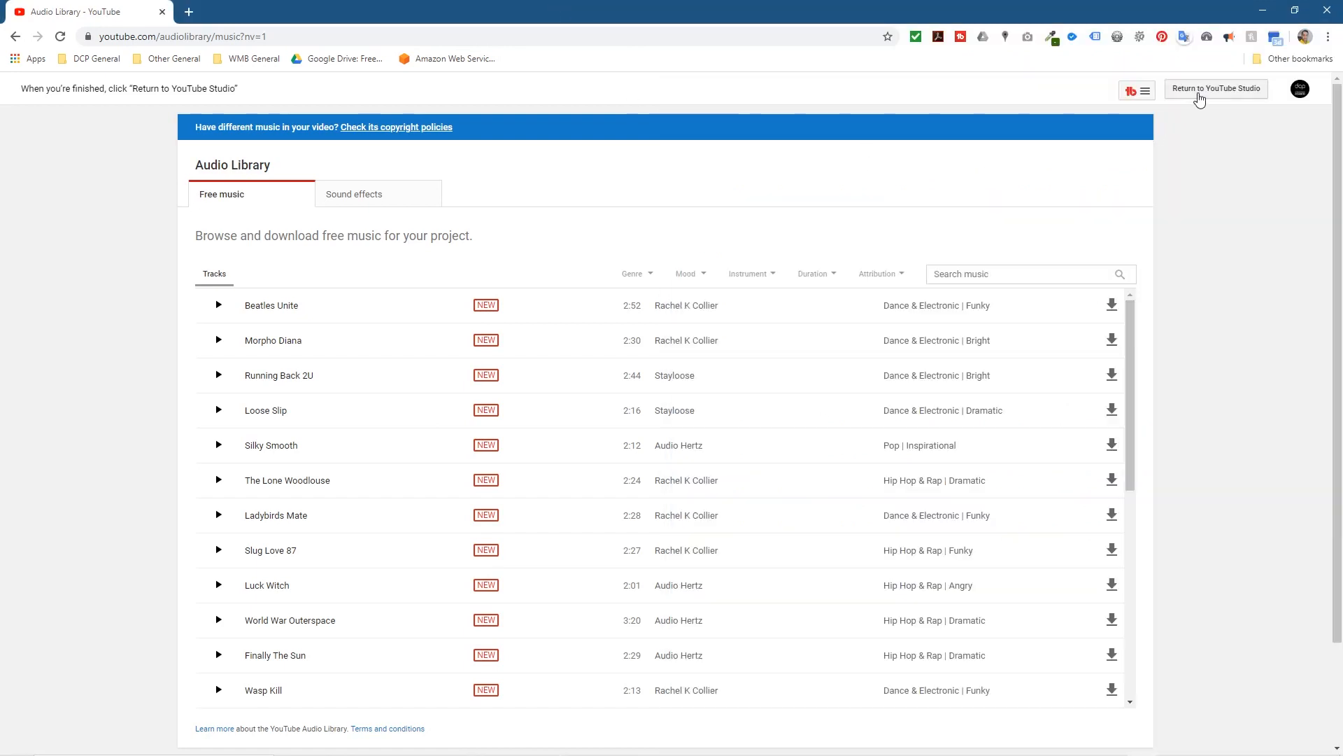
{"action": "left_click", "coordinate": [978, 274]}
{"action": "key", "text": "ctrl+v"}
{"action": "left_click", "coordinate": [1117, 275]}
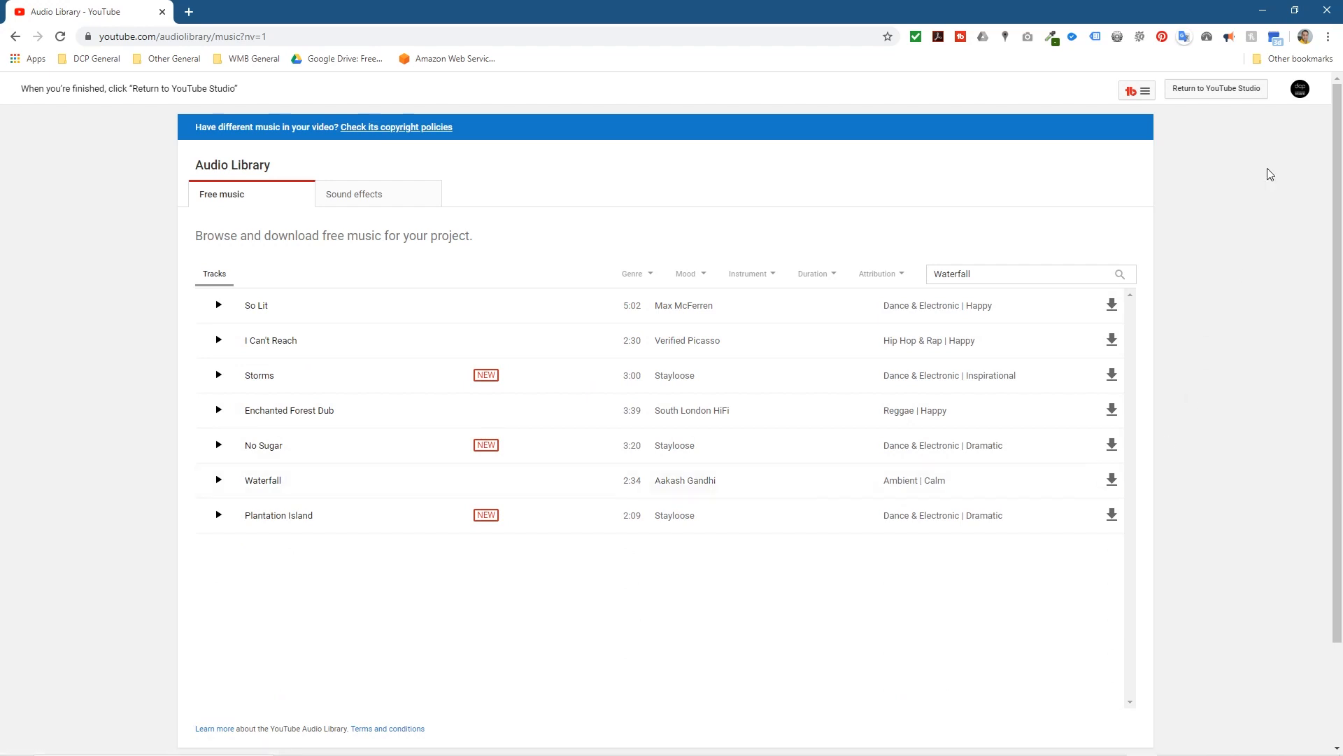
Switch to the project folder in File Explorer and review the contents of the Green Screen Video, Images and Music subfolders.
{"action": "left_click", "coordinate": [1264, 10]}
{"action": "left_click", "coordinate": [560, 359]}
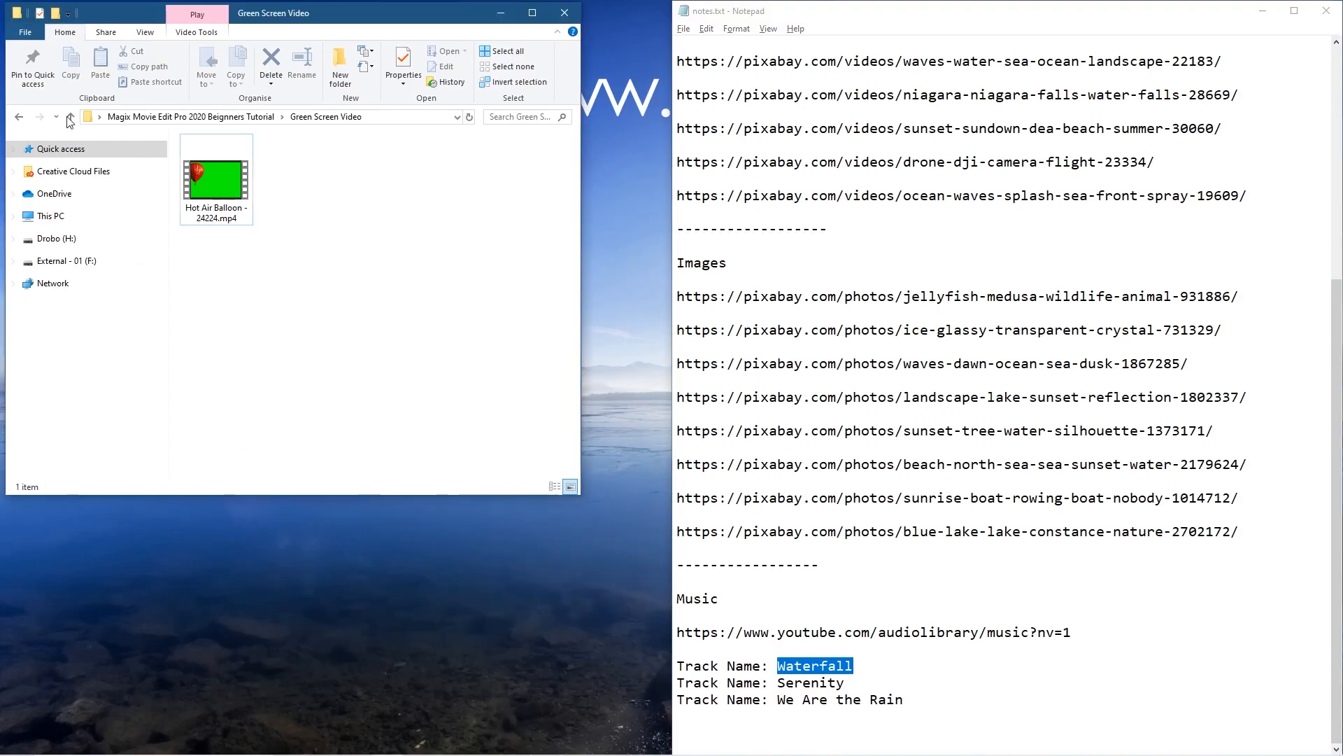
{"action": "left_click", "coordinate": [21, 117]}
{"action": "double_click", "coordinate": [222, 161]}
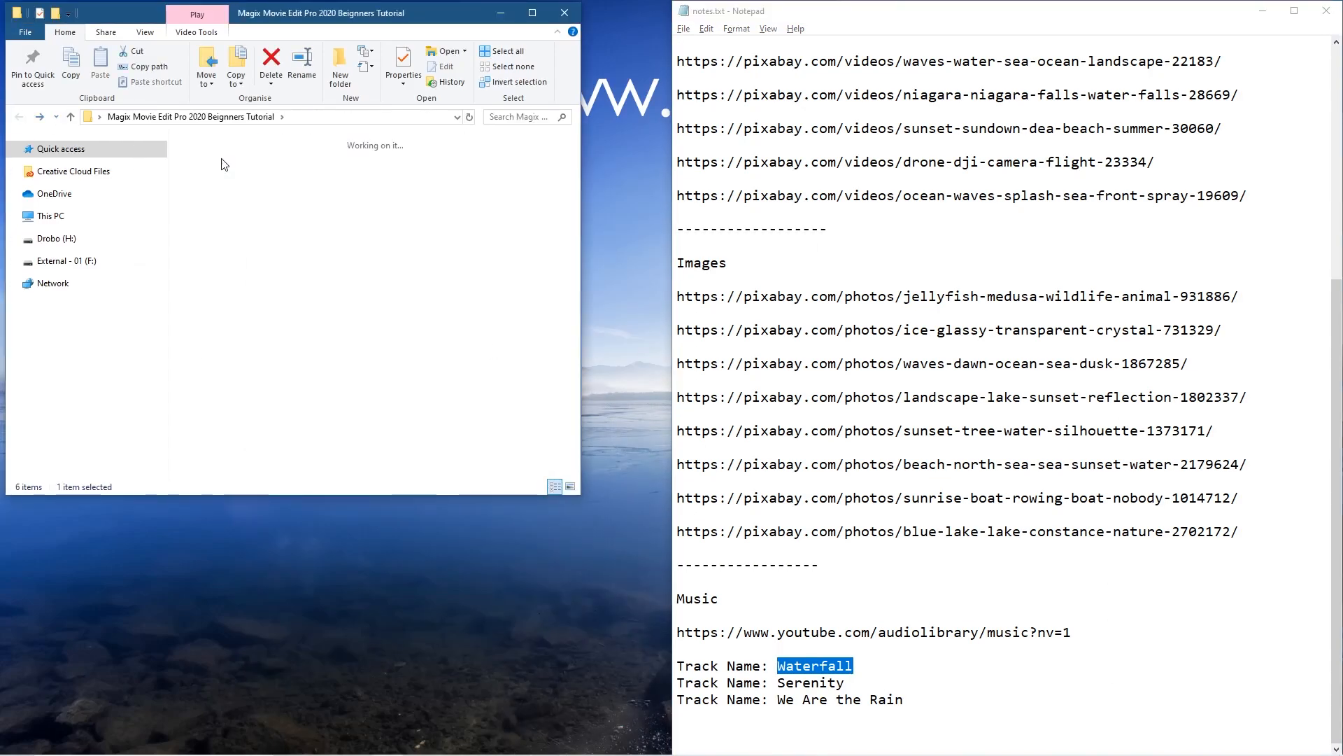
{"action": "left_click", "coordinate": [21, 117]}
{"action": "double_click", "coordinate": [199, 172]}
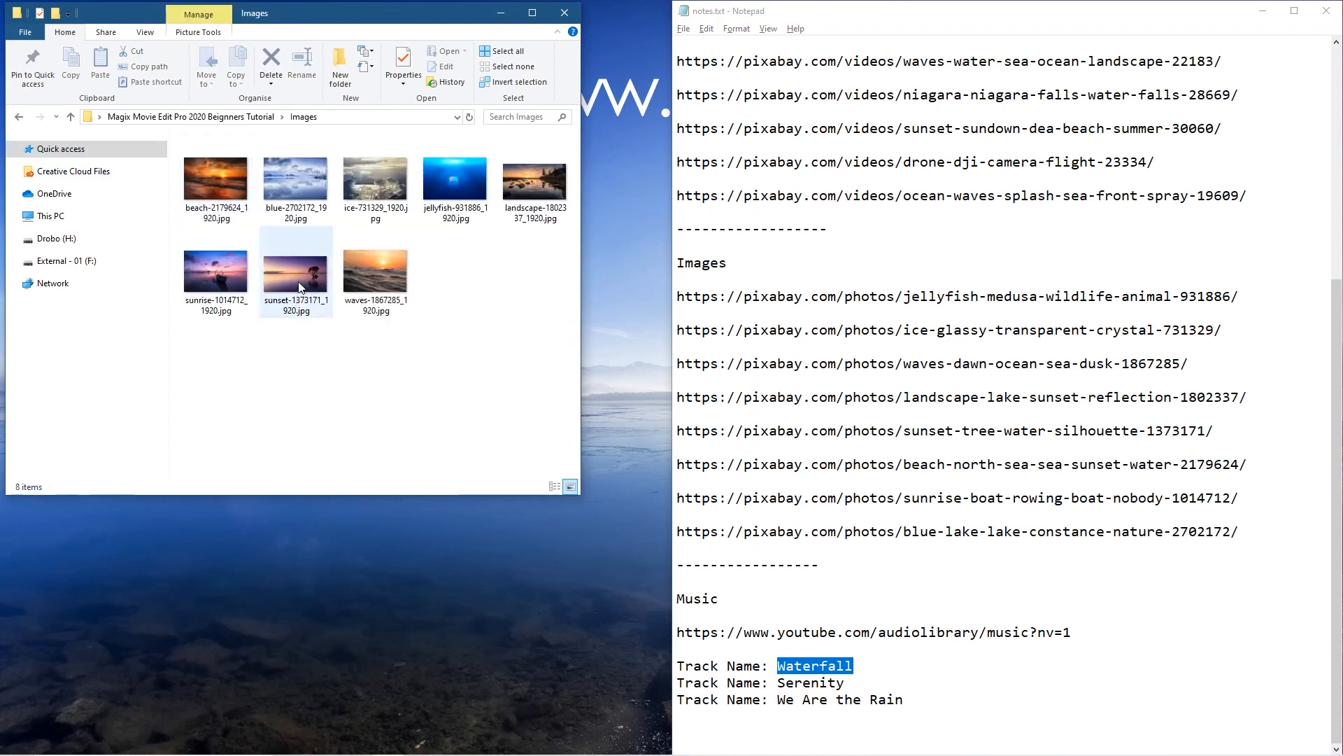
{"action": "left_click", "coordinate": [19, 119]}
{"action": "double_click", "coordinate": [208, 188]}
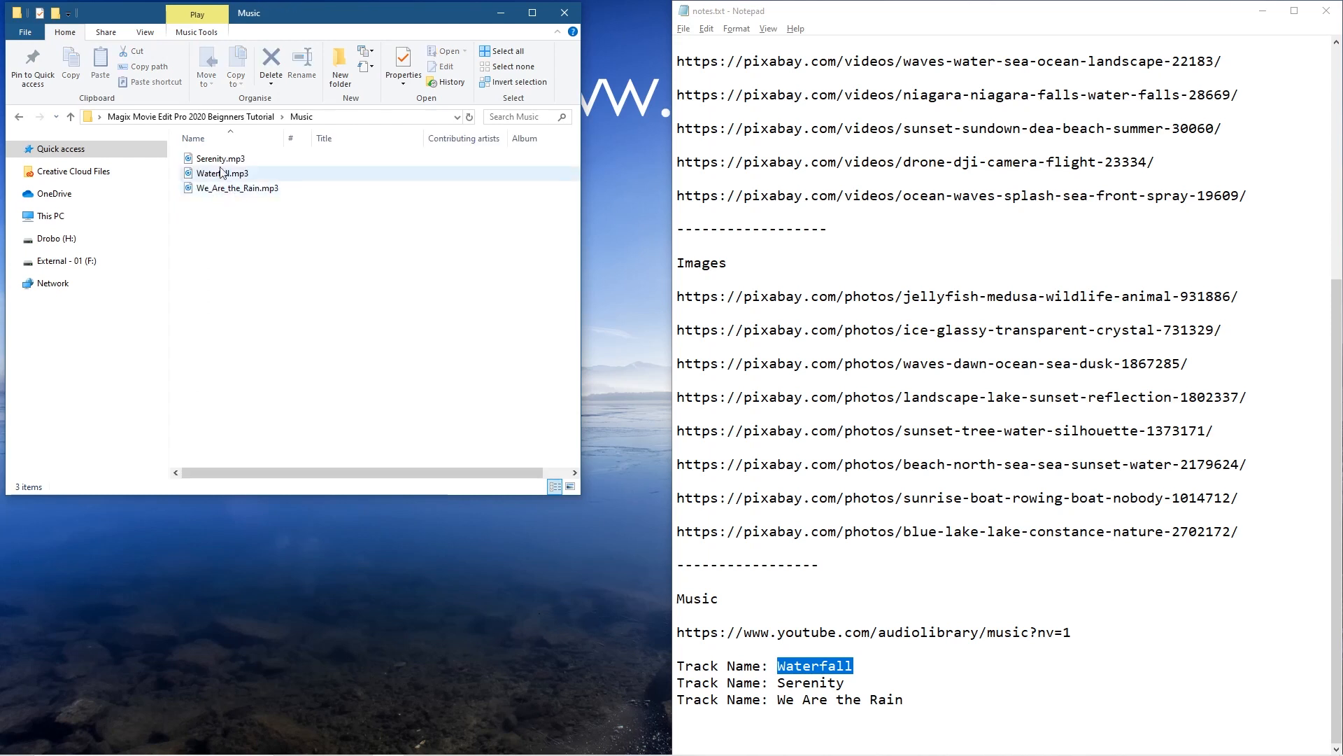
Review the files in the Transparent PNG and Video subfolders and return to the main project folder.
{"action": "left_click", "coordinate": [19, 117]}
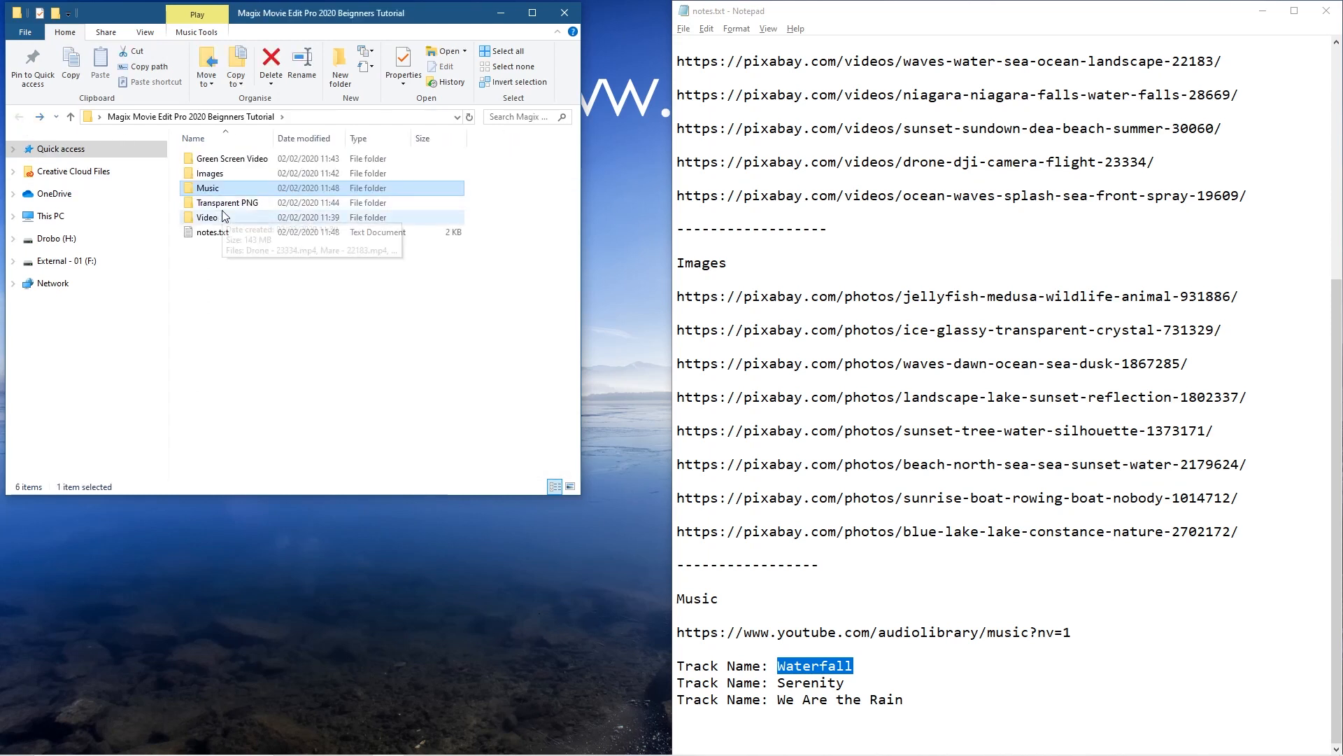
{"action": "double_click", "coordinate": [217, 202]}
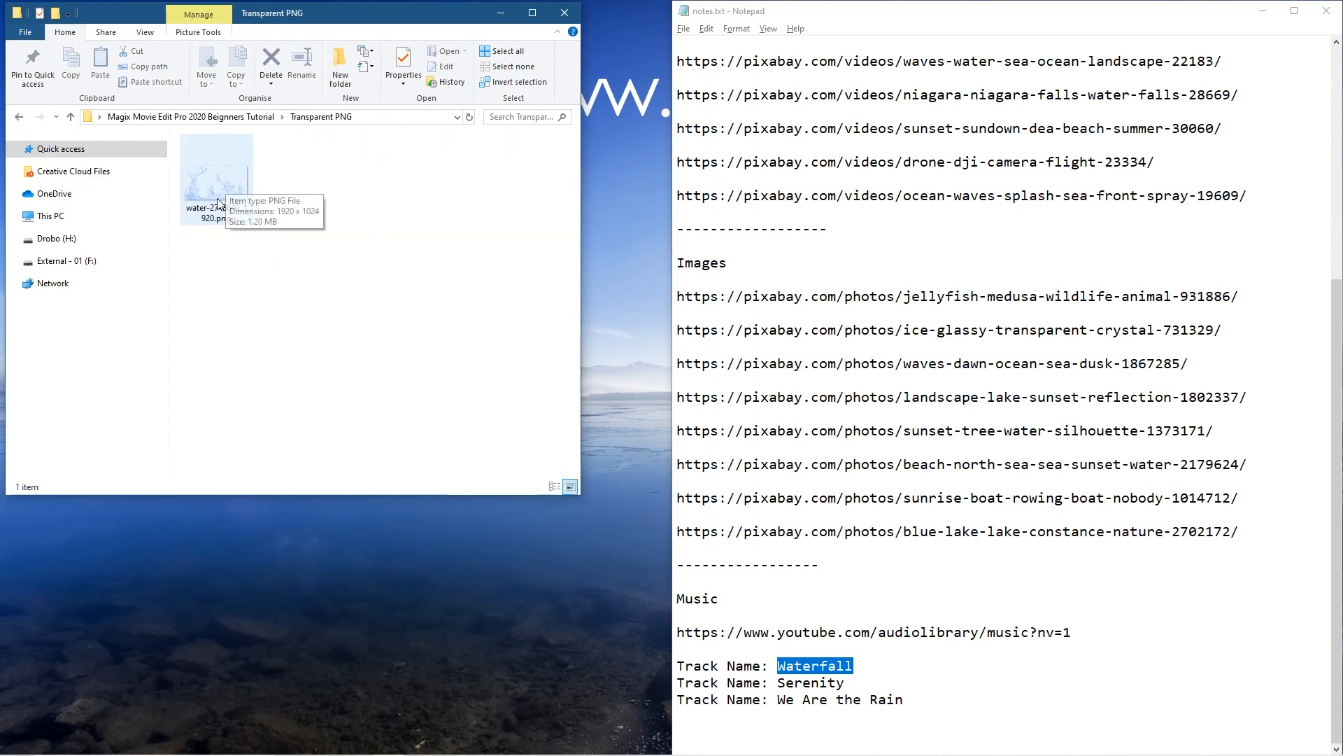
{"action": "left_click", "coordinate": [19, 117]}
{"action": "double_click", "coordinate": [206, 218]}
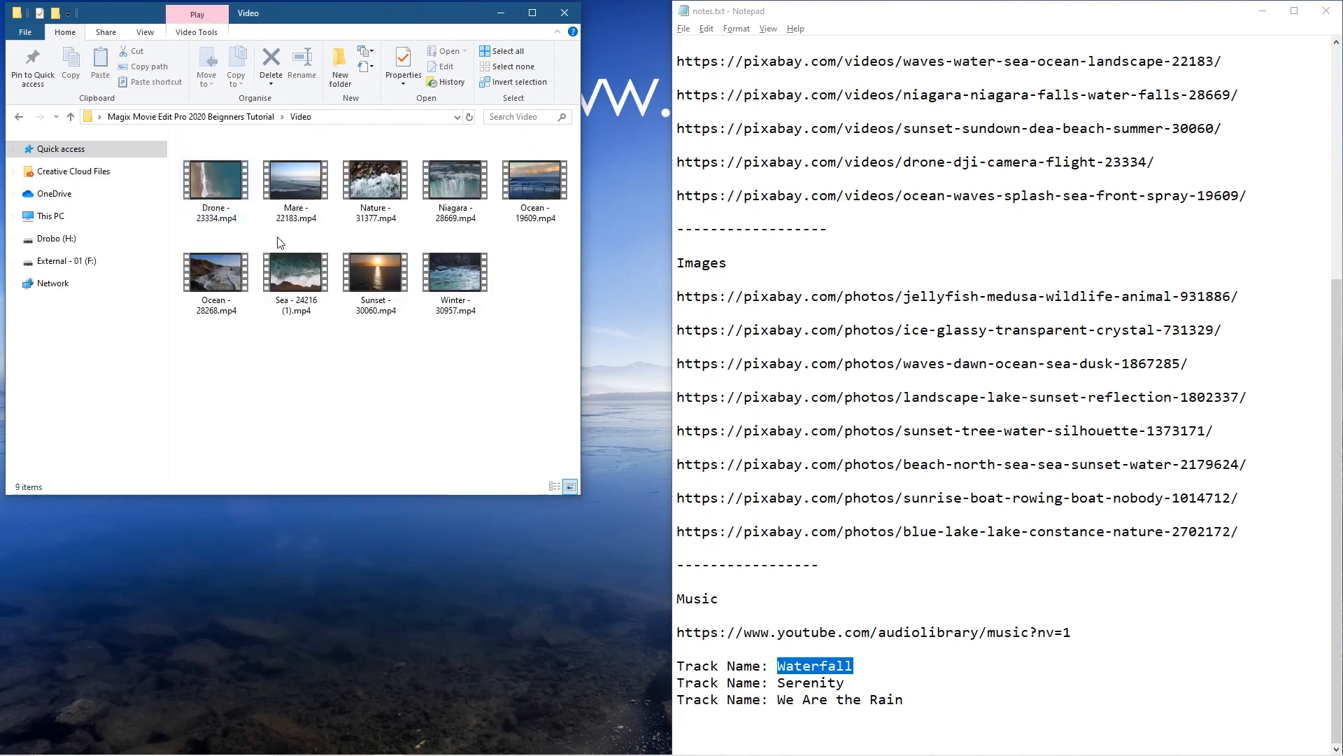
{"action": "left_click_drag", "start_coordinate": [556, 341], "coordinate": [294, 175]}
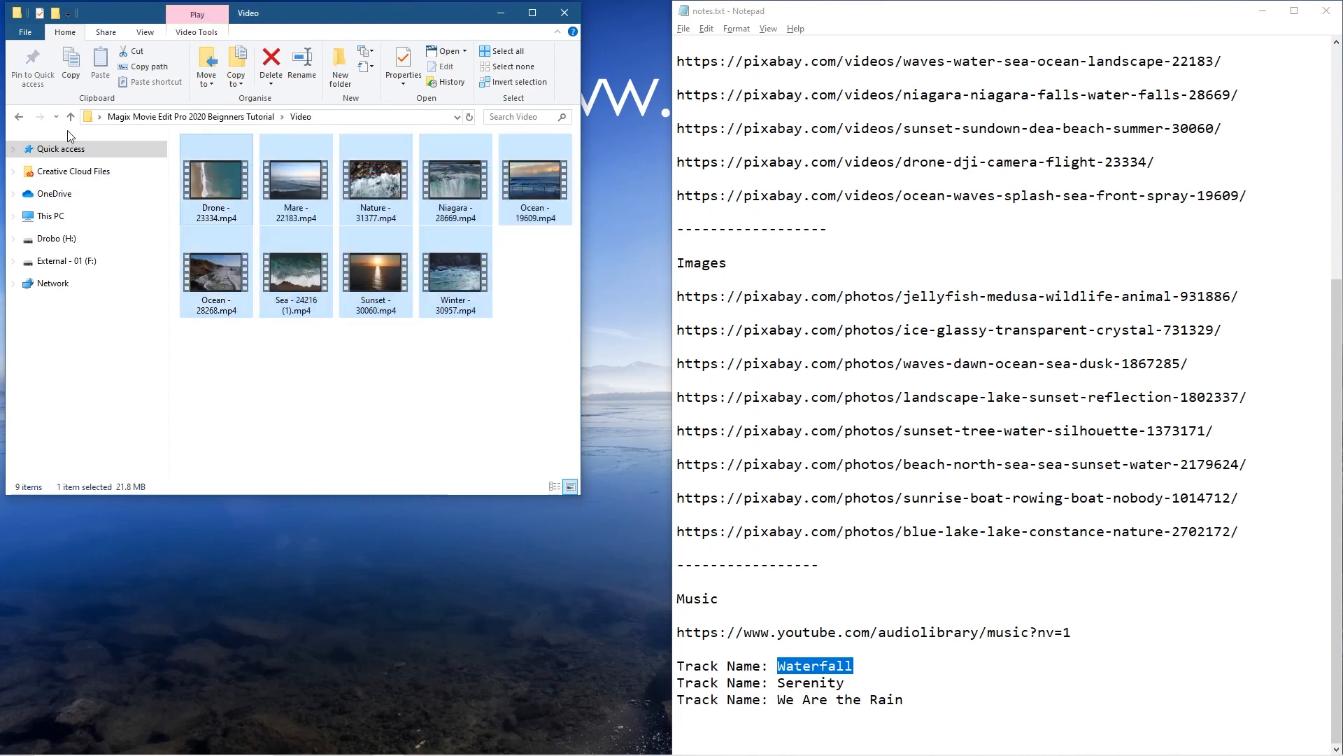
{"action": "left_click", "coordinate": [19, 117]}
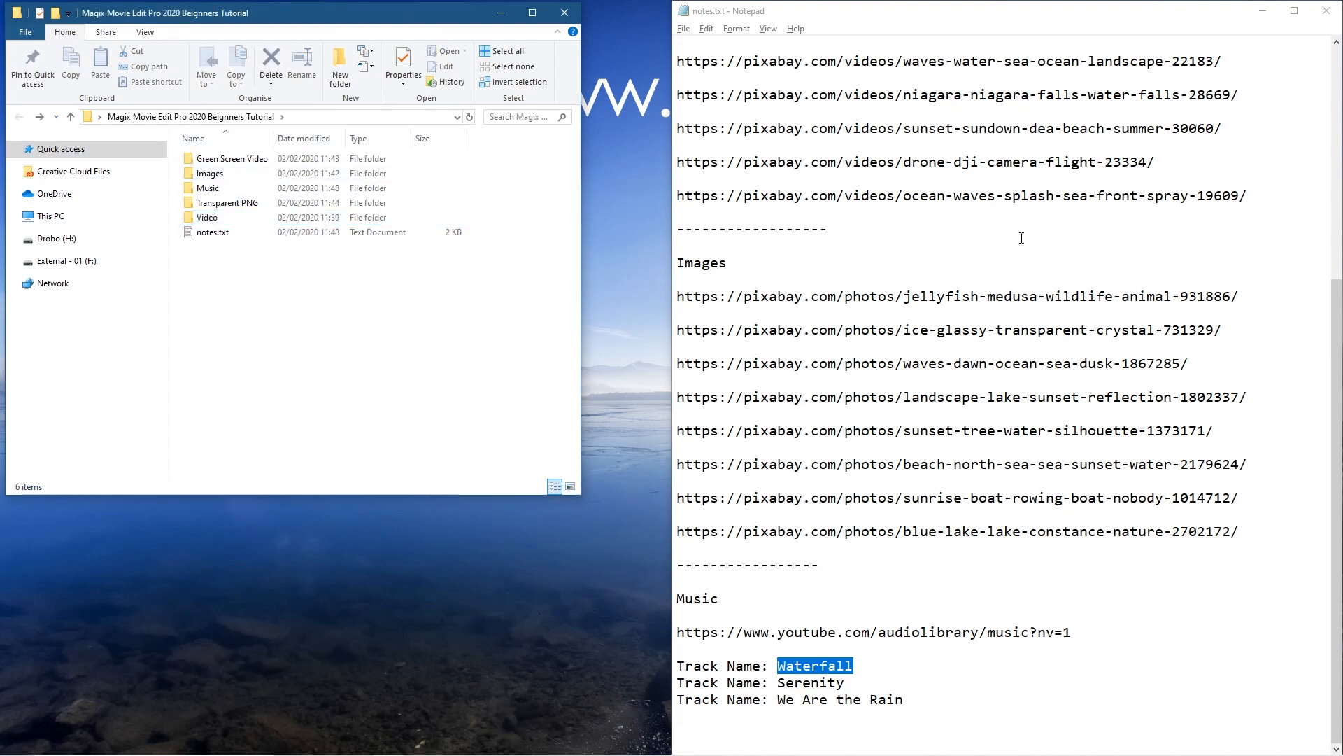
Close the notes file and the project folder window to clear the desktop.
{"action": "left_click", "coordinate": [1113, 330]}
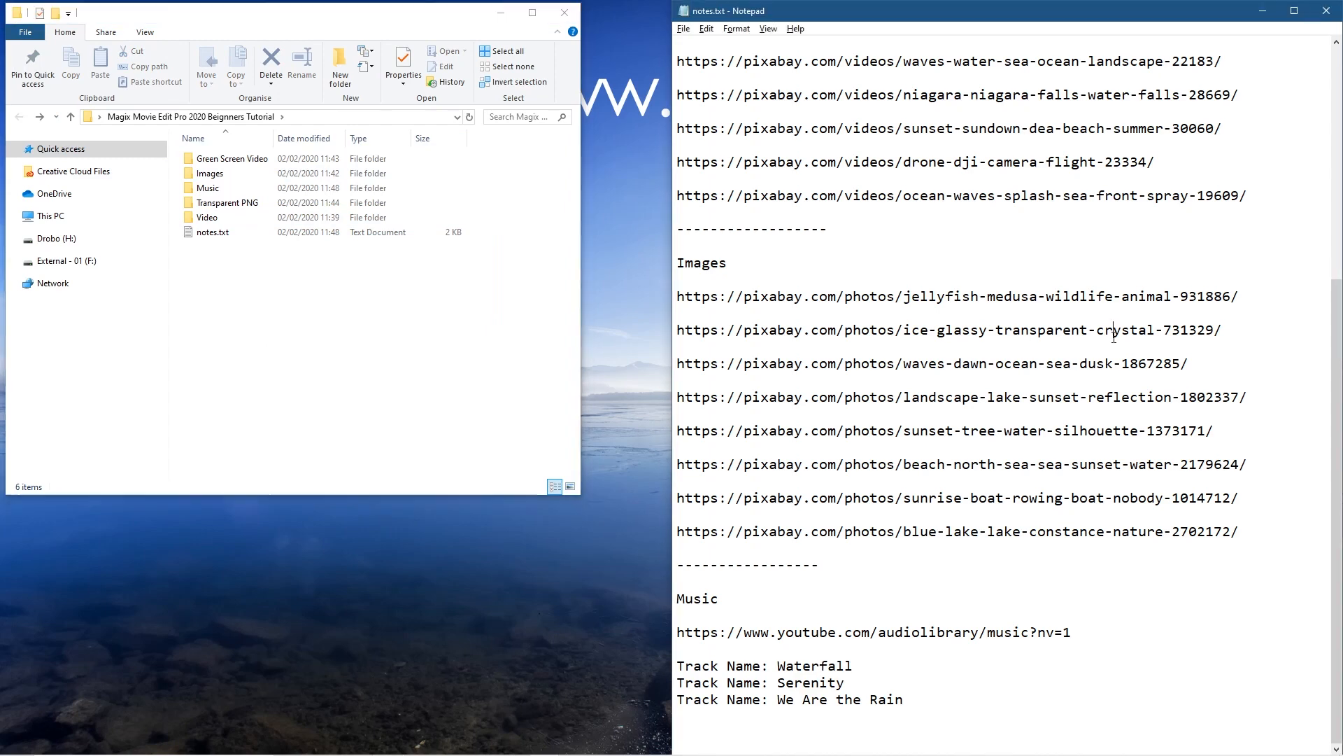
{"action": "left_click", "coordinate": [1326, 11]}
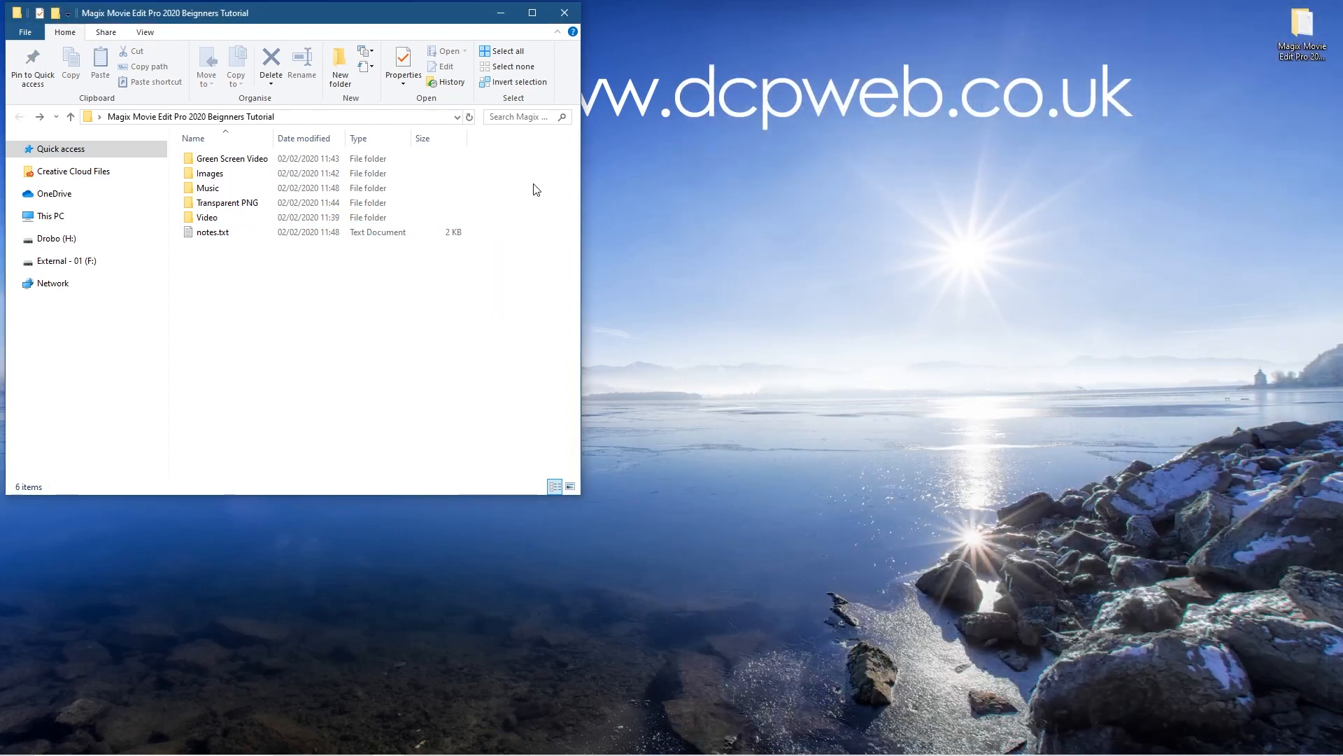
{"action": "left_click_drag", "start_coordinate": [423, 24], "coordinate": [1048, 110]}
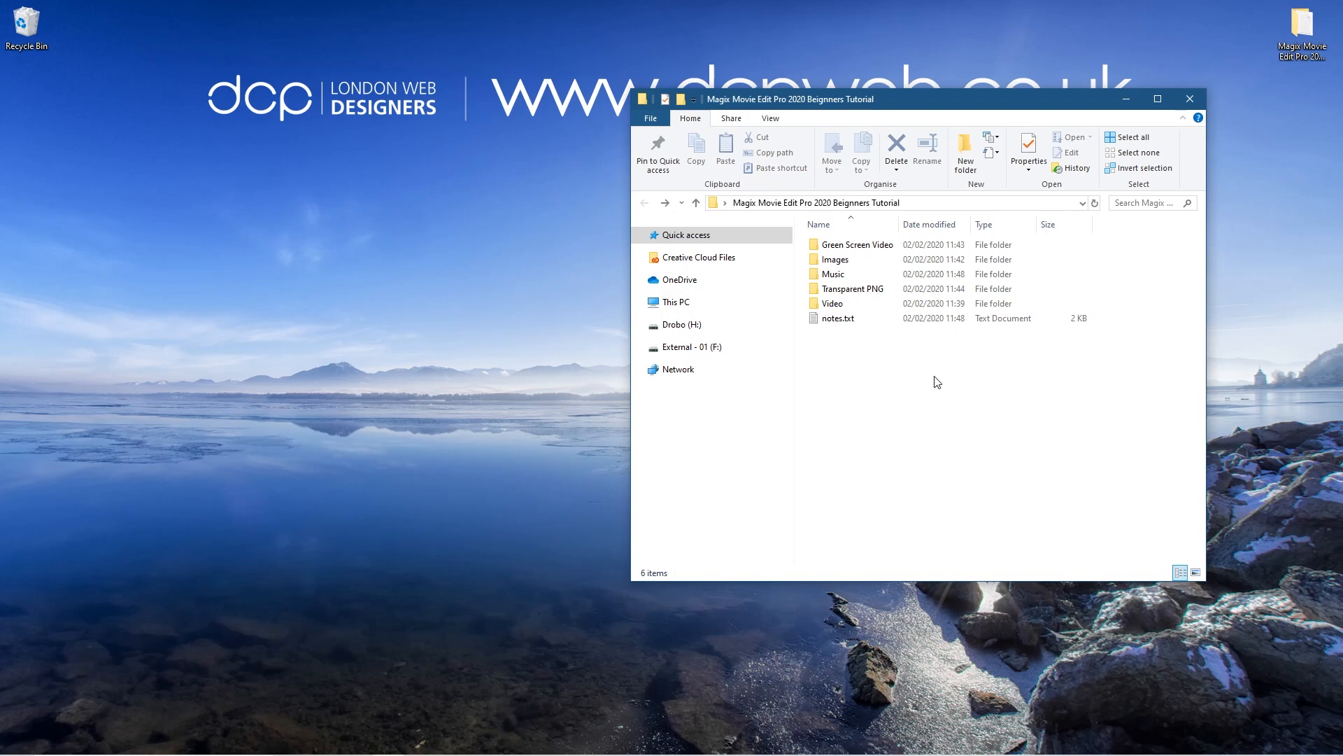
{"action": "left_click", "coordinate": [1190, 99]}
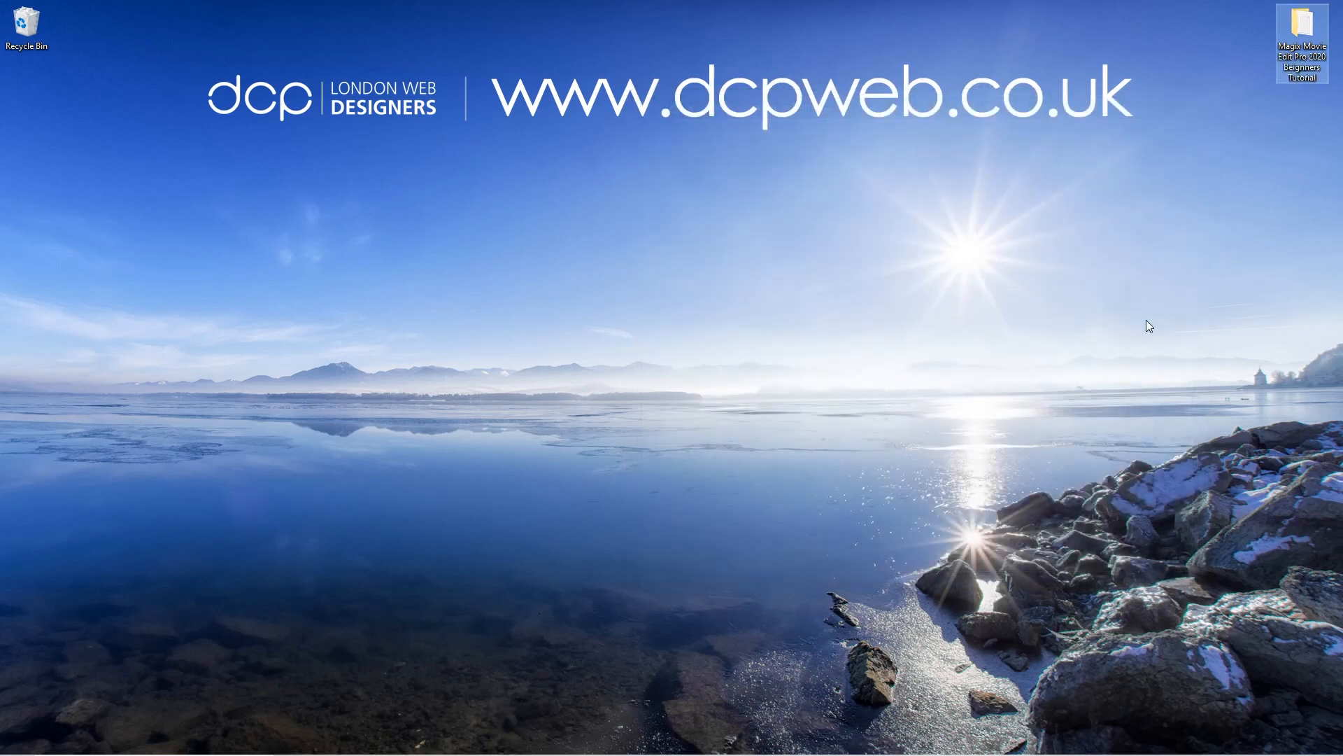
{"action": "left_click", "coordinate": [1106, 321]}
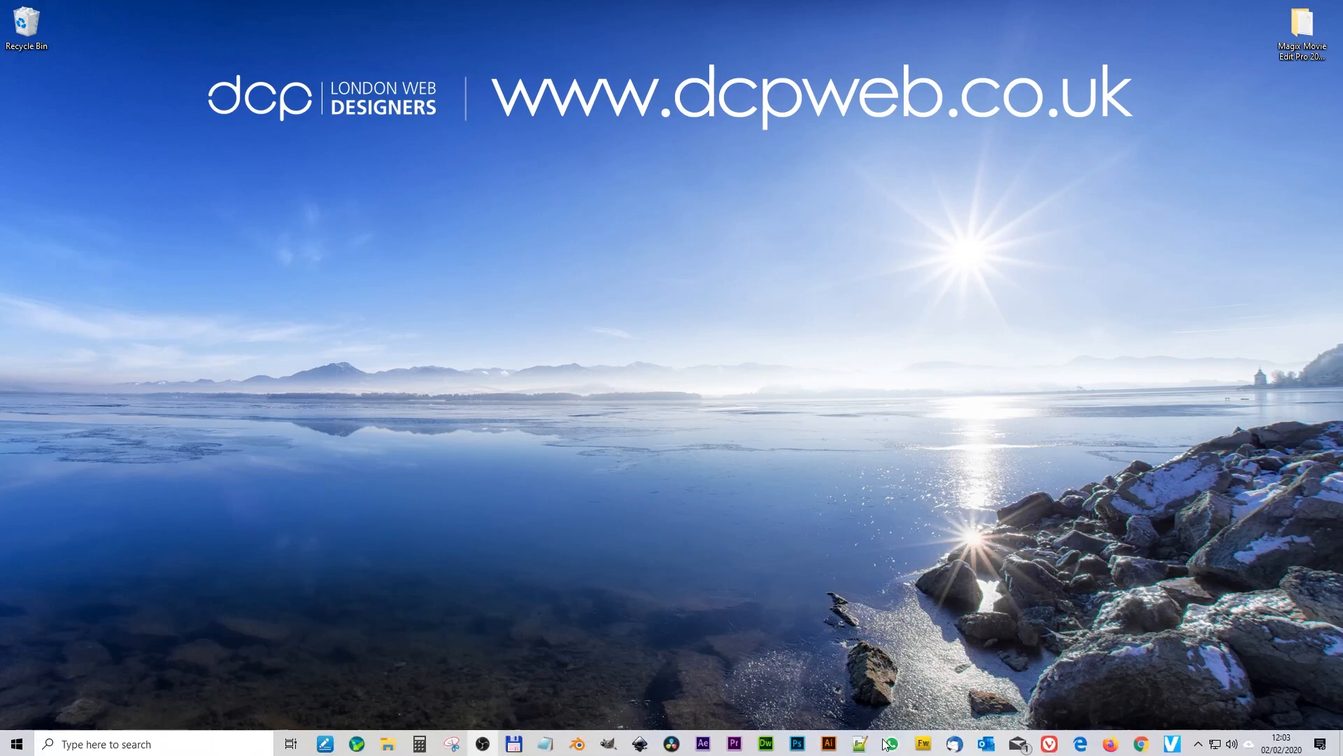
Switch to Movie Edit Pro and start a new project with the NTSC HDTV 1080i 16:9 (1920x1080; 29.97fps) movie setting.
{"action": "left_click", "coordinate": [1183, 741]}
{"action": "left_click", "coordinate": [150, 30]}
{"action": "left_click", "coordinate": [189, 52]}
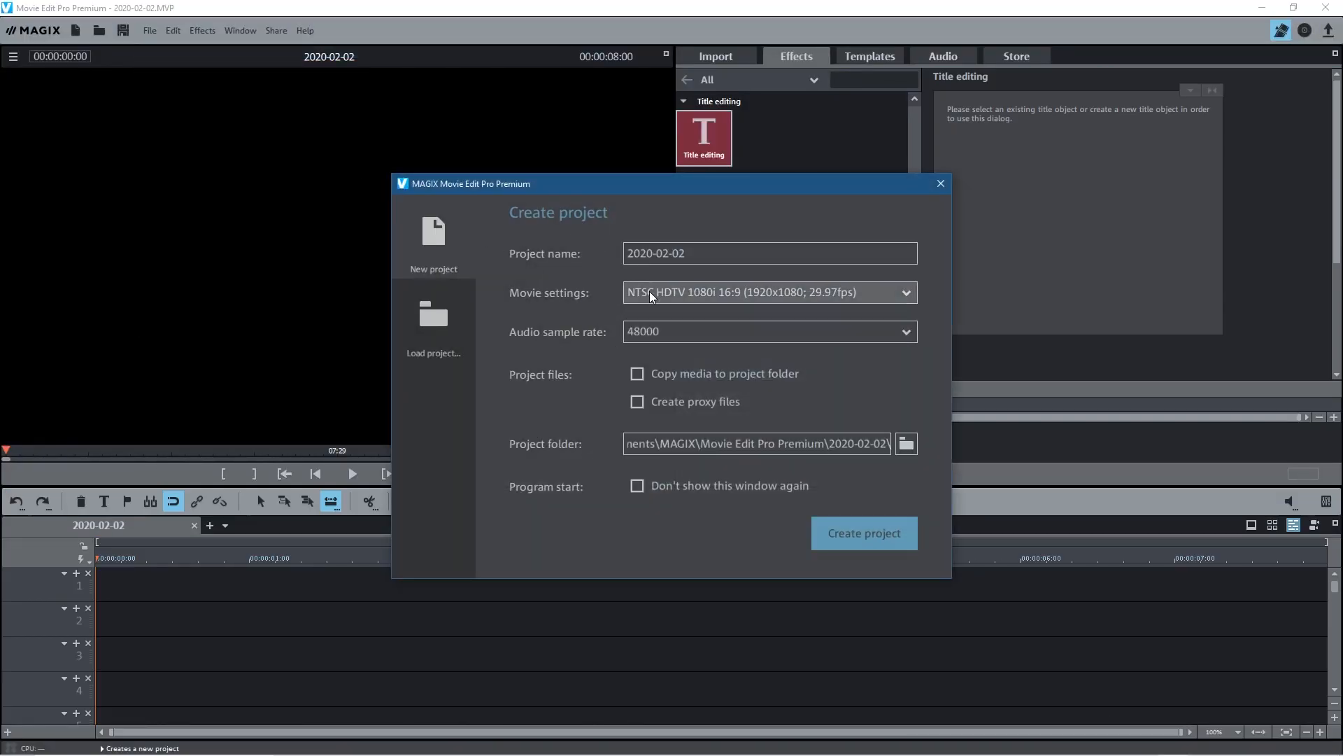
{"action": "left_click", "coordinate": [650, 294]}
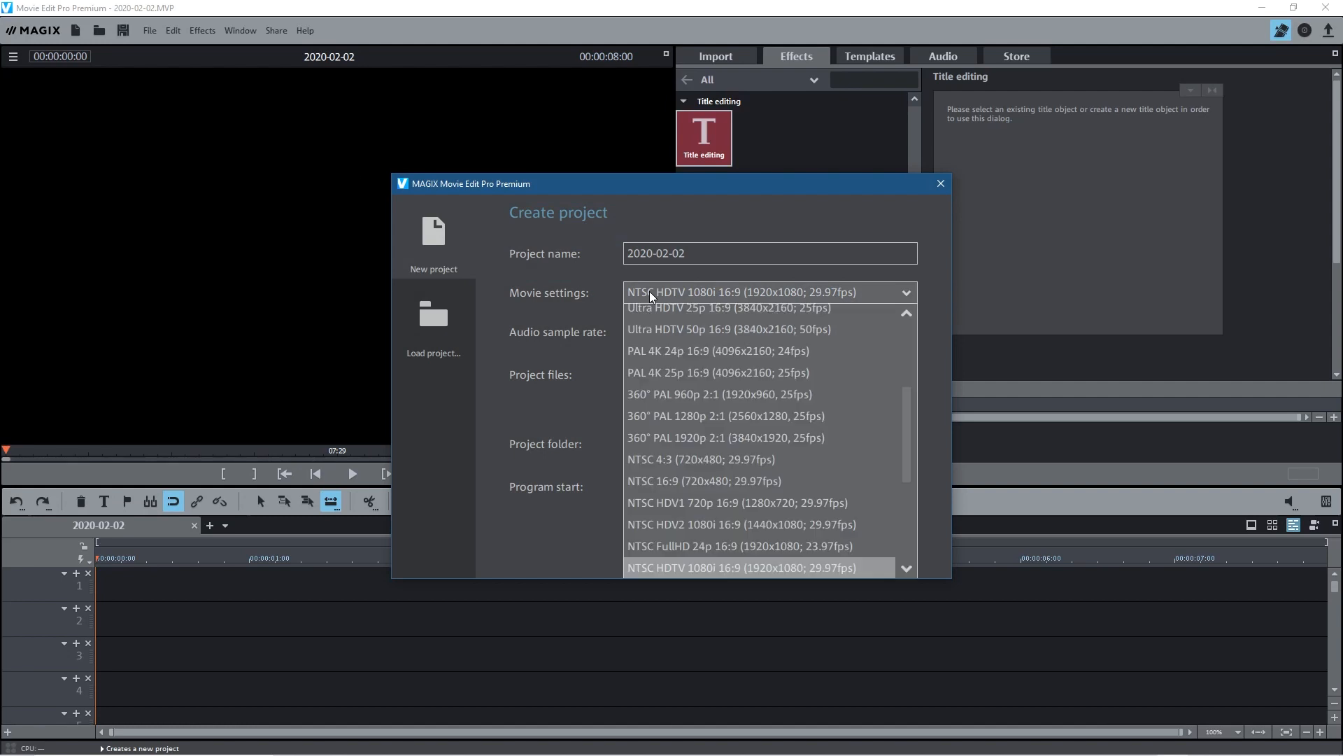
{"action": "scroll", "coordinate": [678, 392], "scroll_direction": "up", "scroll_amount": 3}
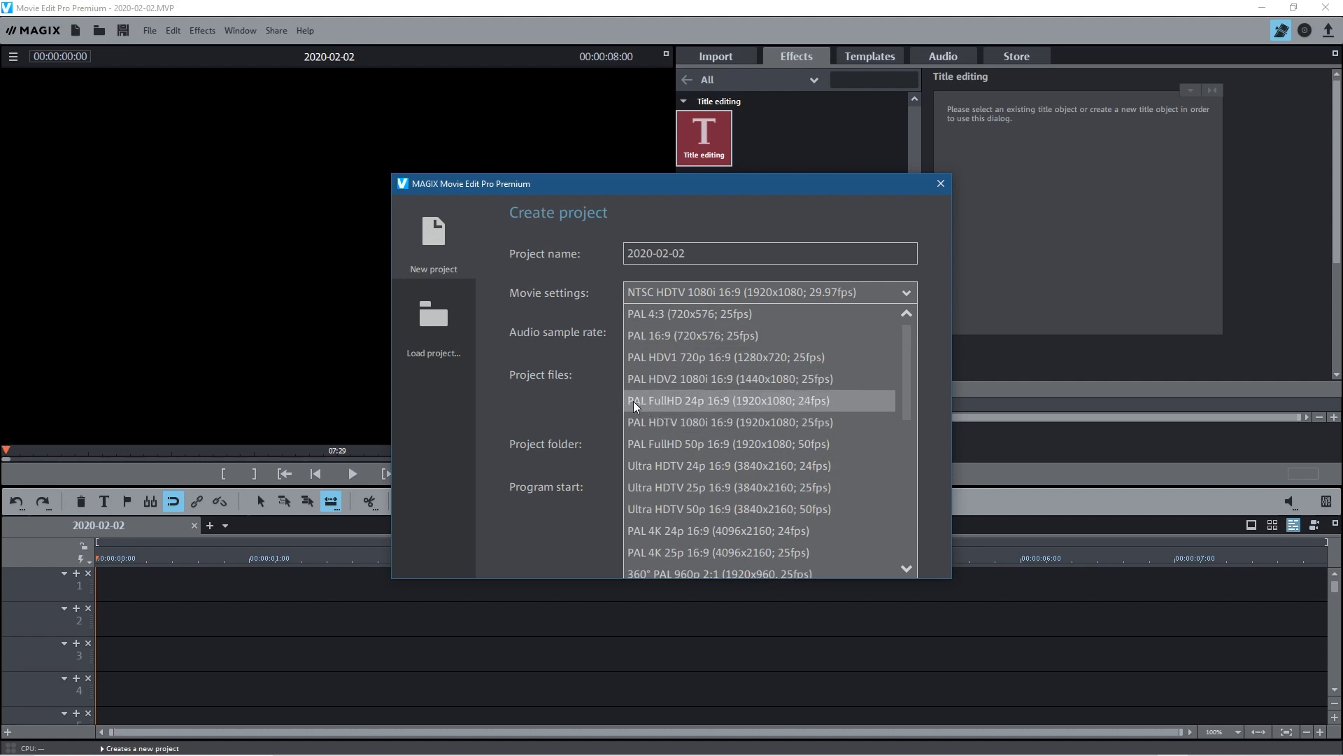
{"action": "scroll", "coordinate": [734, 490], "scroll_direction": "down", "scroll_amount": 4}
{"action": "scroll", "coordinate": [734, 495], "scroll_direction": "down", "scroll_amount": 1}
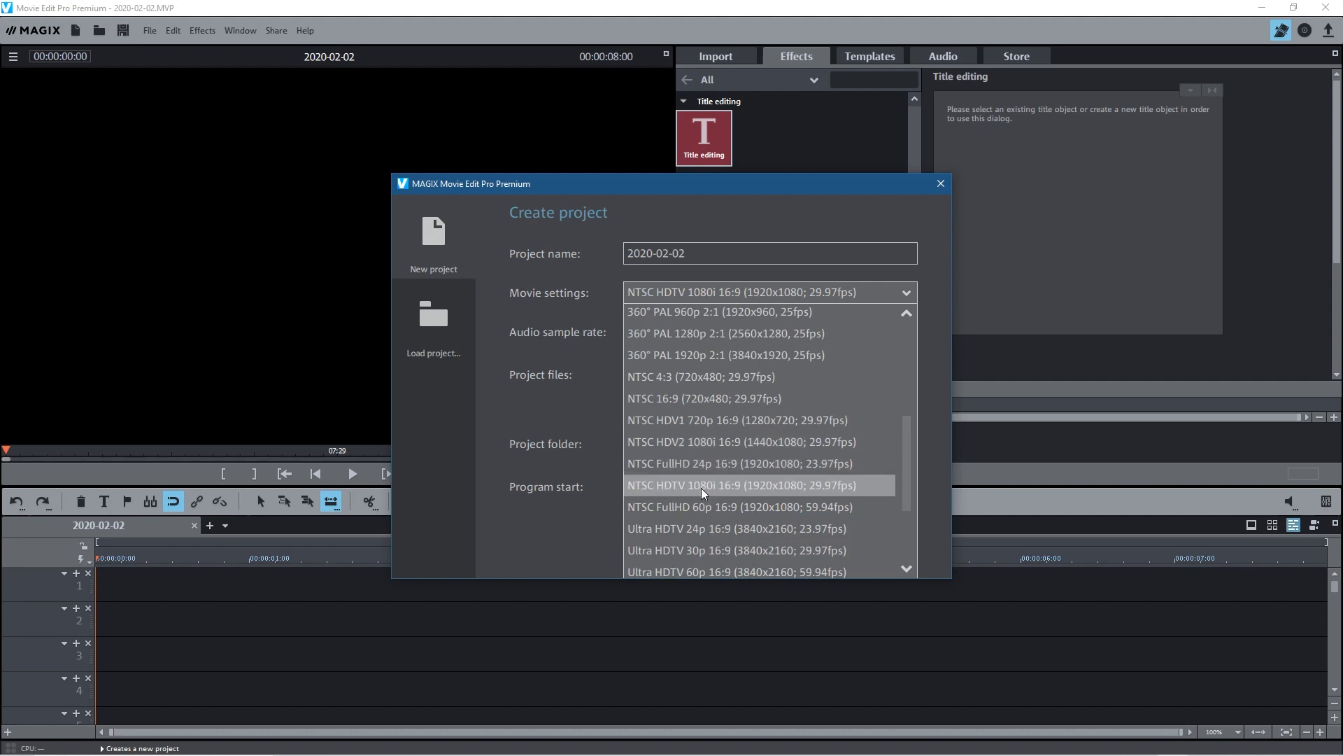
{"action": "left_click", "coordinate": [825, 486]}
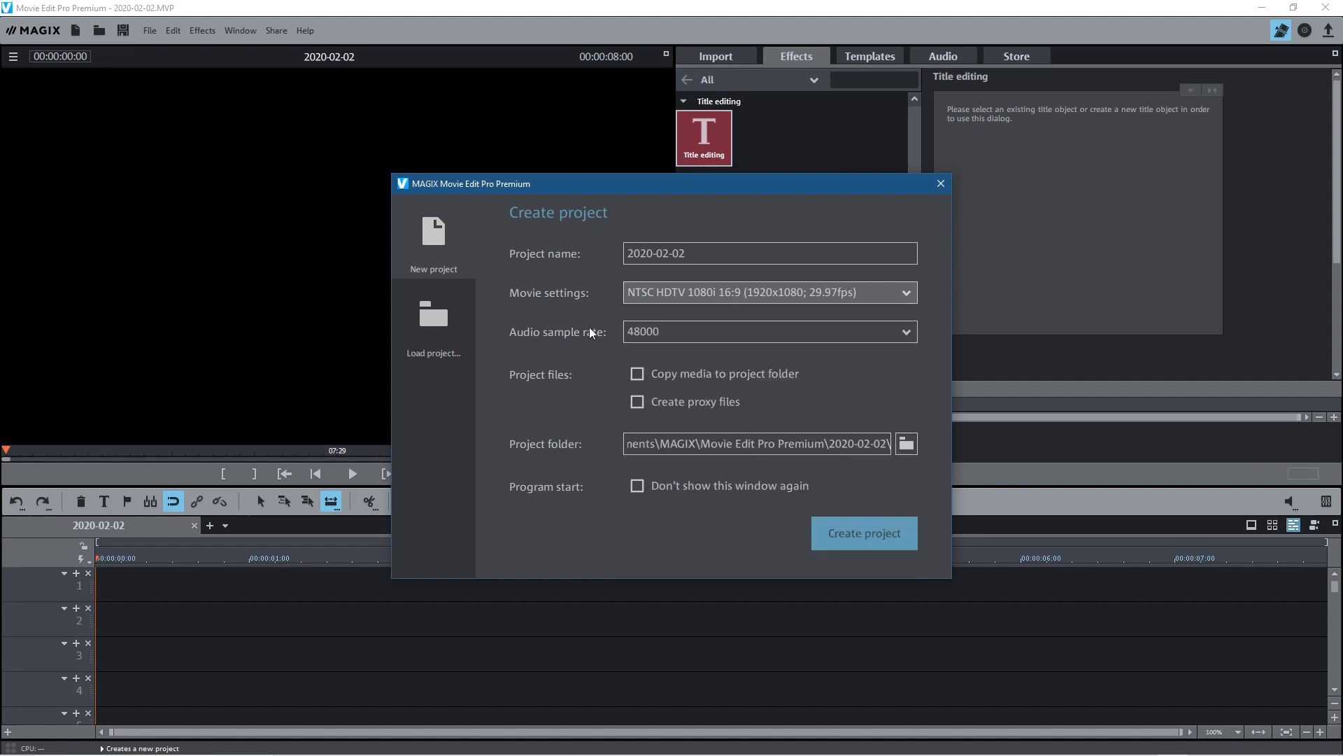
Set the audio sample rate to 48000 and create the project.
{"action": "left_click", "coordinate": [670, 333]}
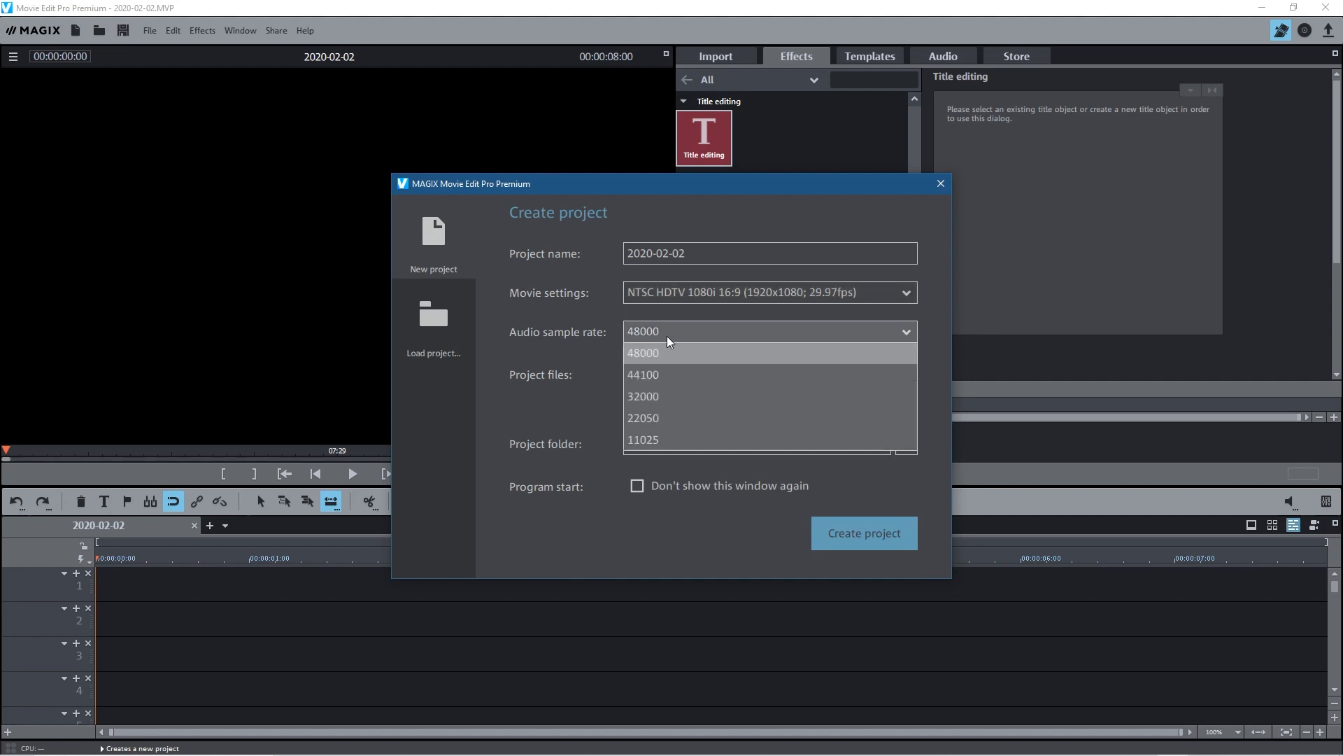
{"action": "left_click", "coordinate": [634, 354]}
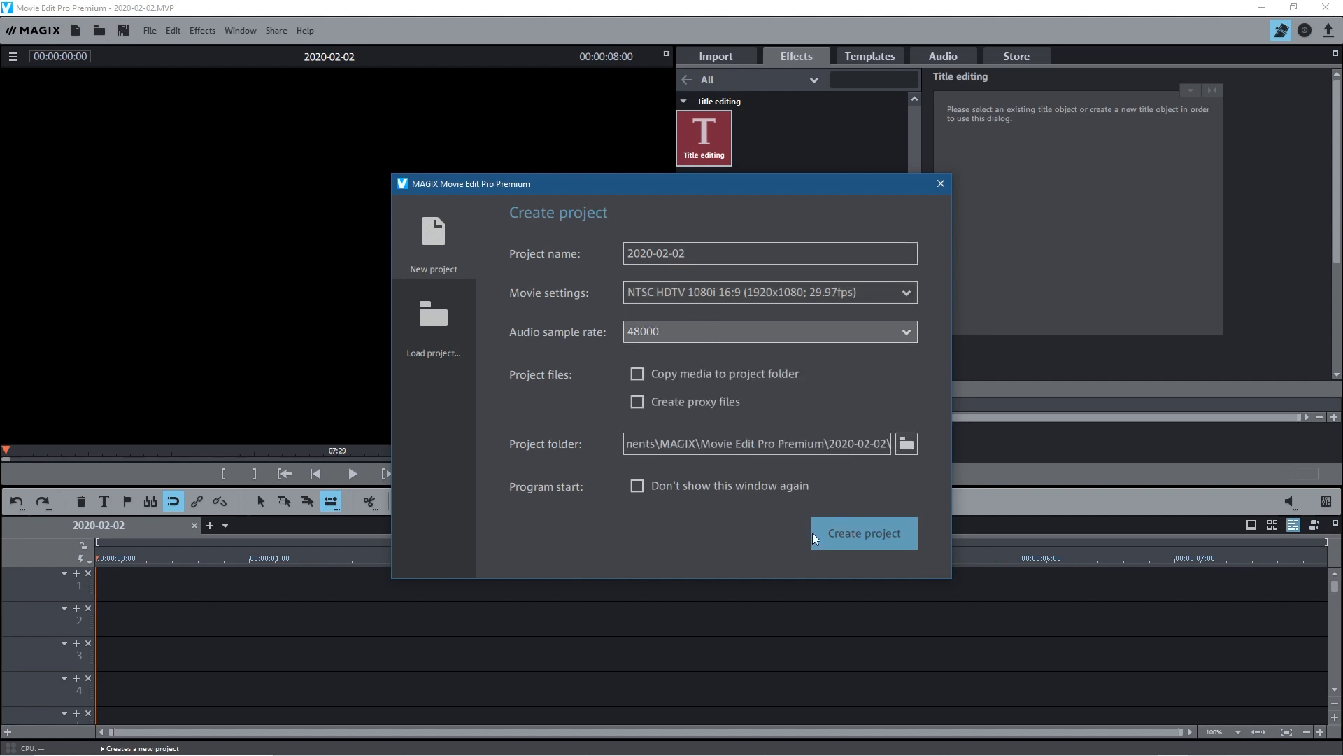
{"action": "left_click", "coordinate": [858, 533]}
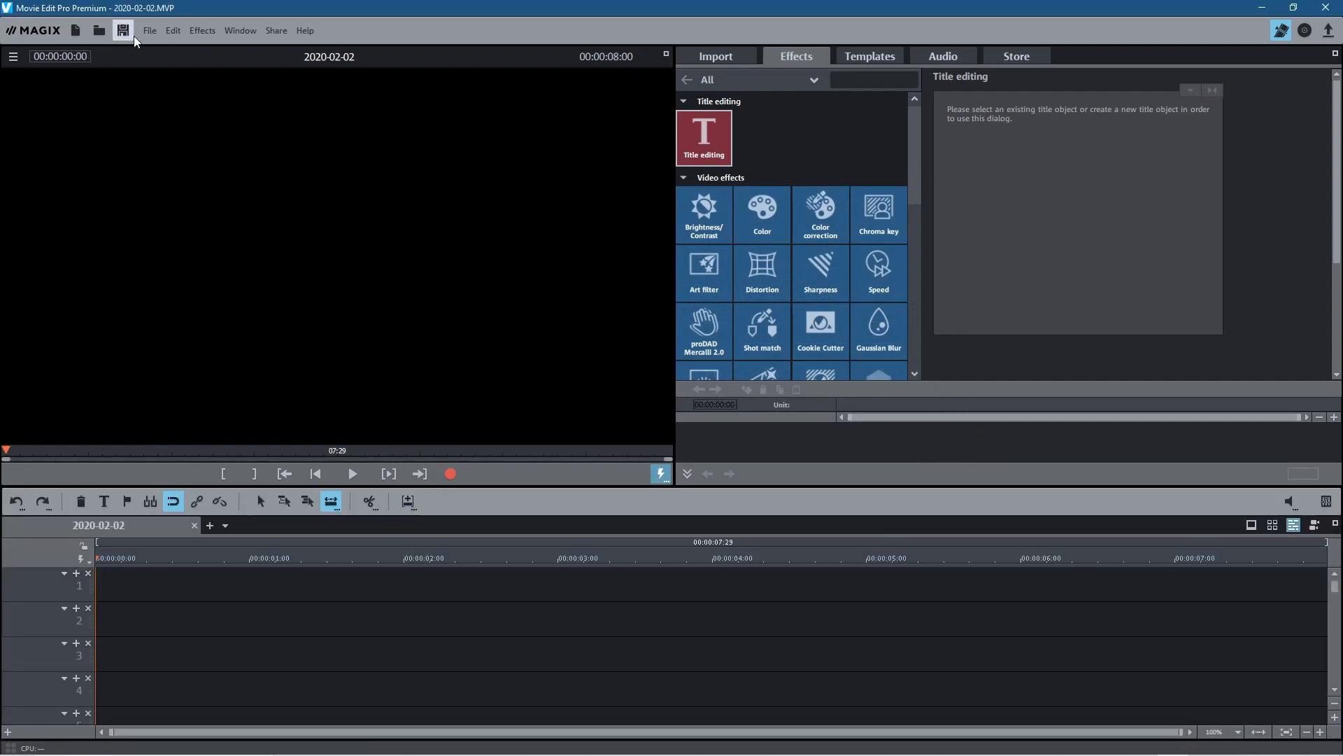
Save the project as "ocean life - 01" in the Desktop's Magix Movie Edit Pro 2020 Beignners Tutorial folder.
{"action": "left_click", "coordinate": [133, 35]}
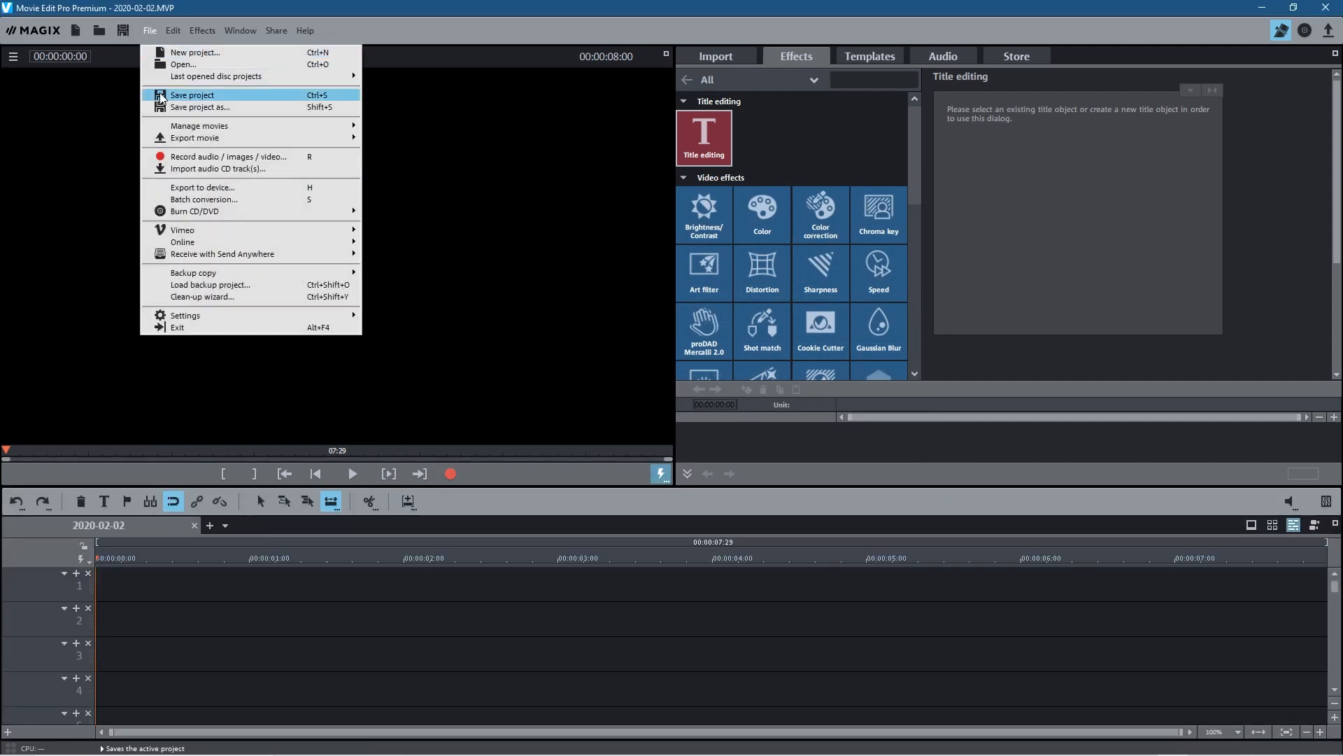
{"action": "left_click", "coordinate": [169, 104]}
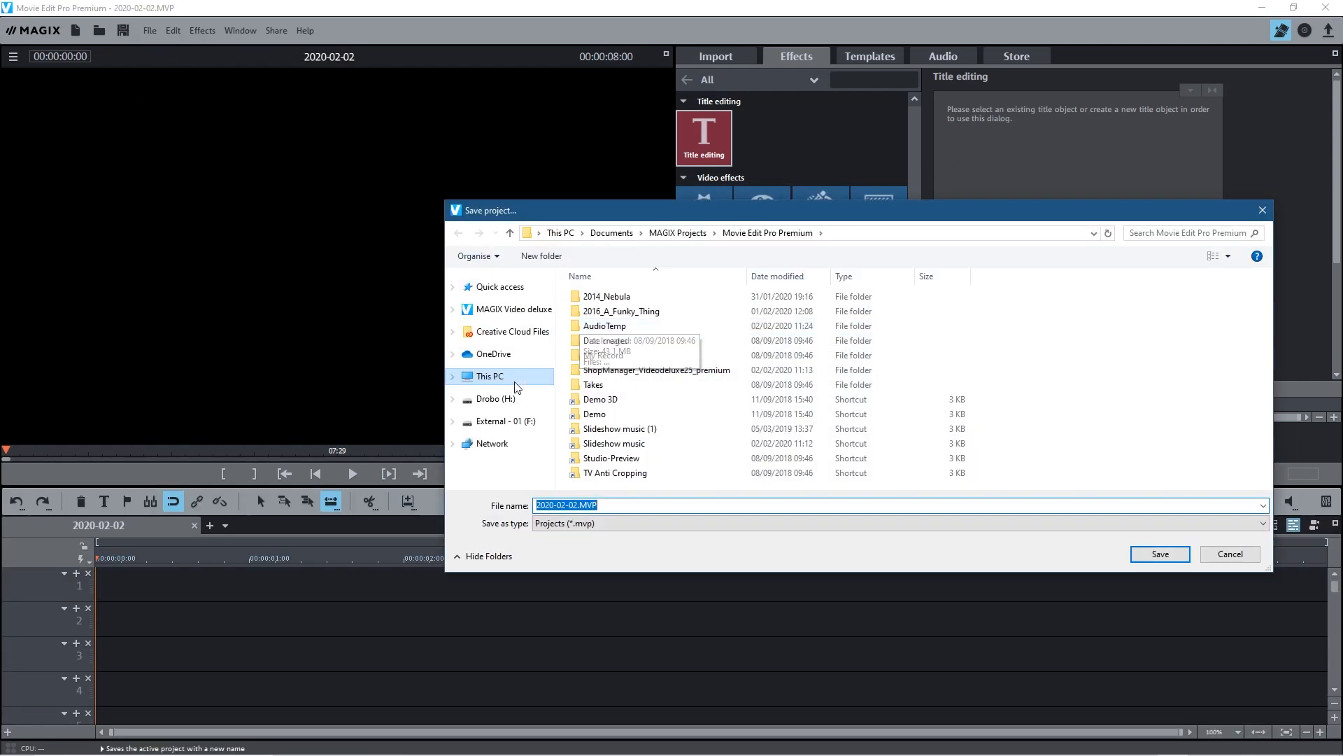
{"action": "left_click", "coordinate": [492, 376]}
{"action": "double_click", "coordinate": [761, 315]}
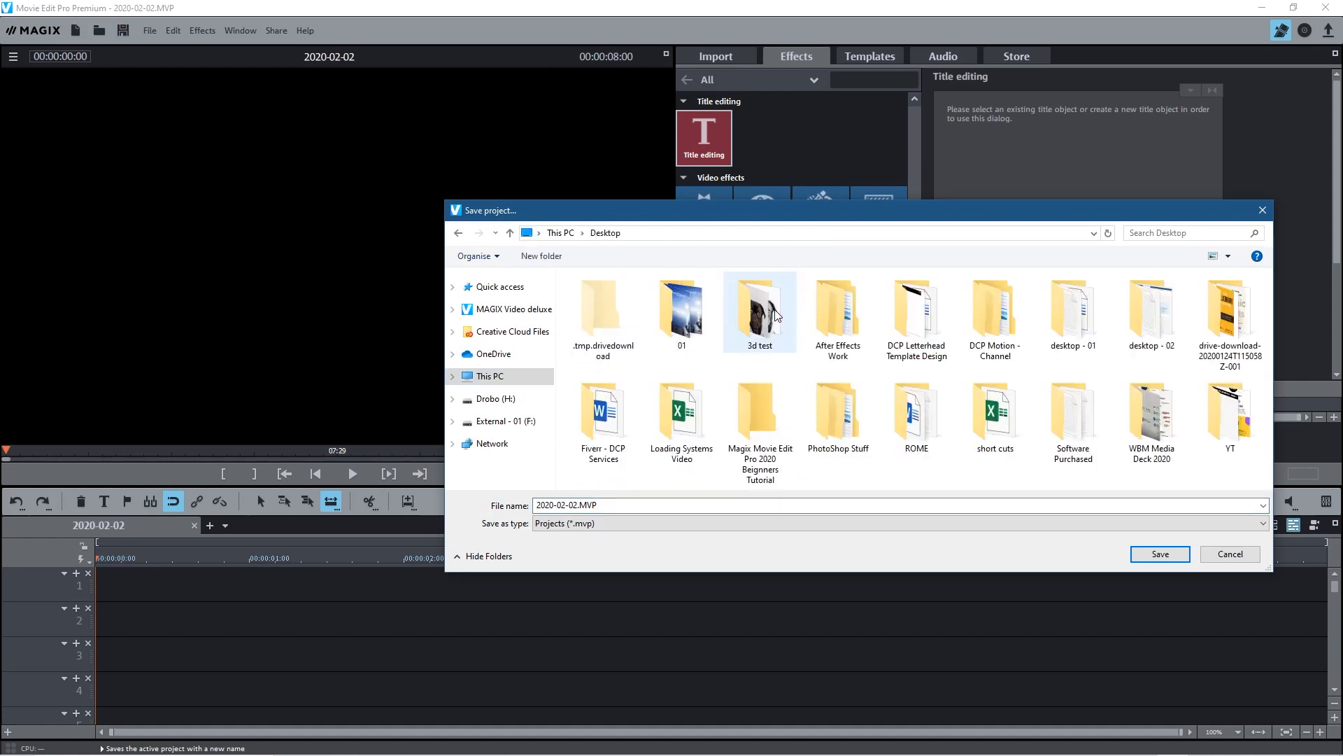
{"action": "double_click", "coordinate": [753, 427]}
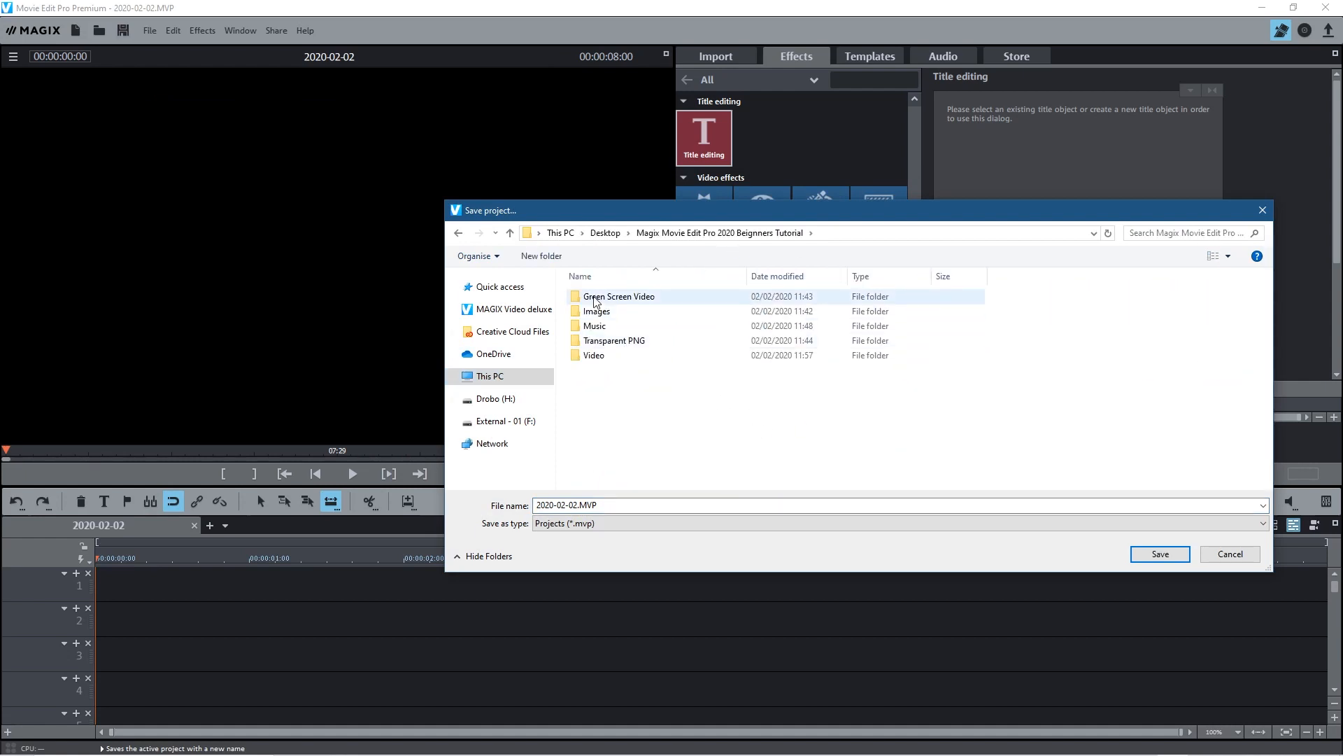
{"action": "left_click", "coordinate": [617, 502]}
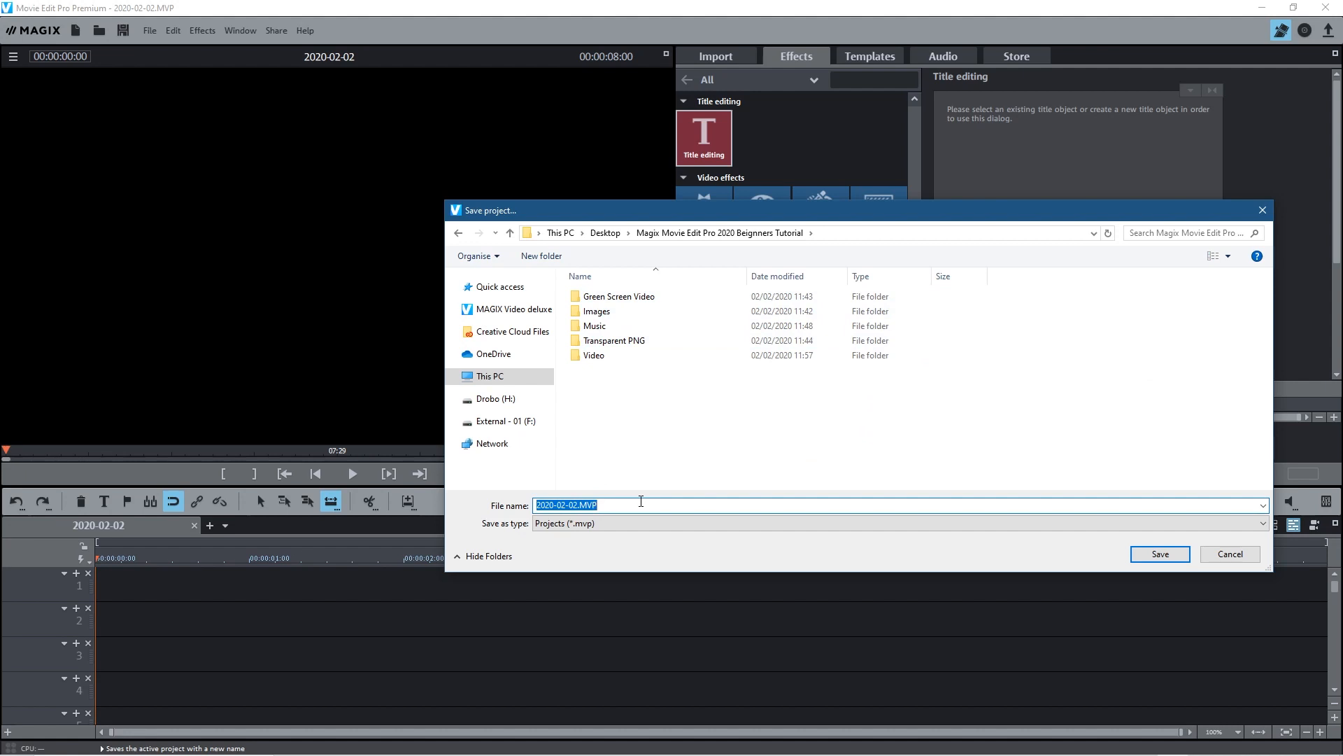
{"action": "type", "text": "ocean life - 01"}
{"action": "left_click", "coordinate": [1160, 555]}
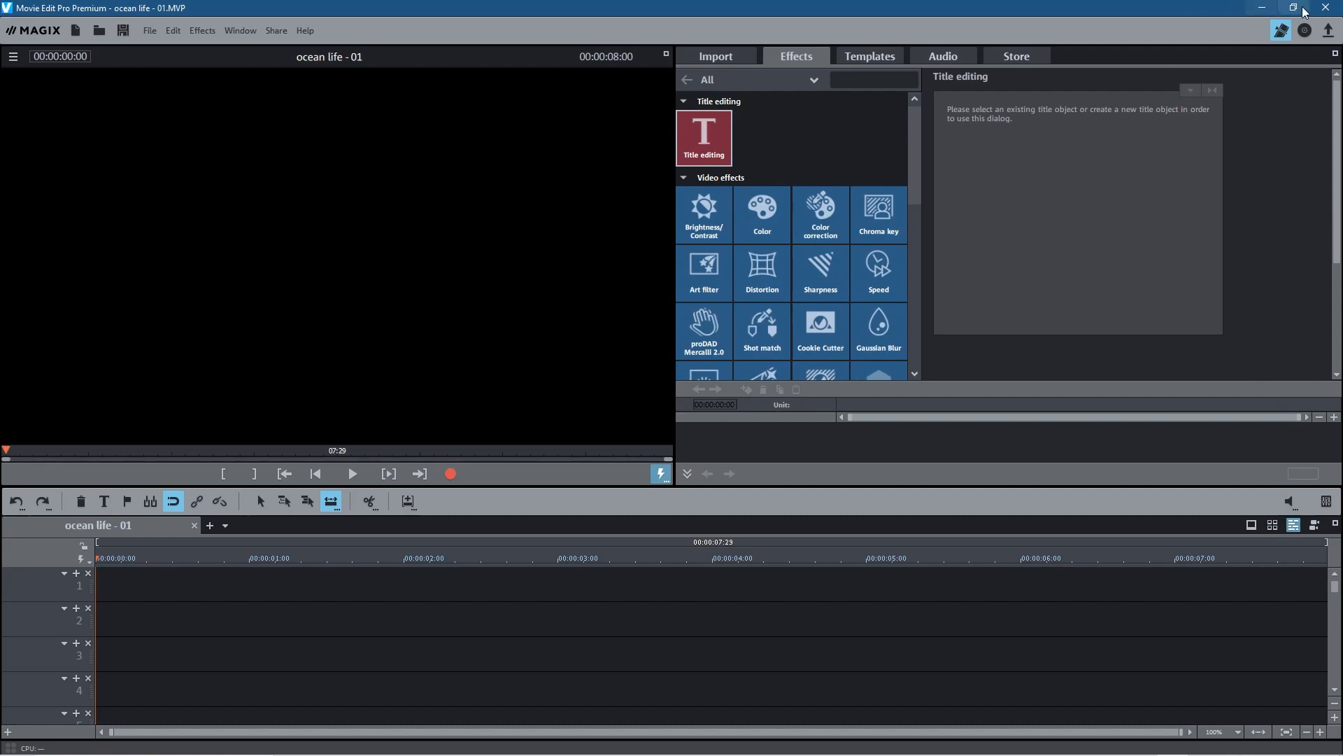
Check the tutorial folder on the desktop for the saved ocean life - 01.MVP file, and close the folder.
{"action": "left_click", "coordinate": [1261, 7]}
{"action": "double_click", "coordinate": [1303, 28]}
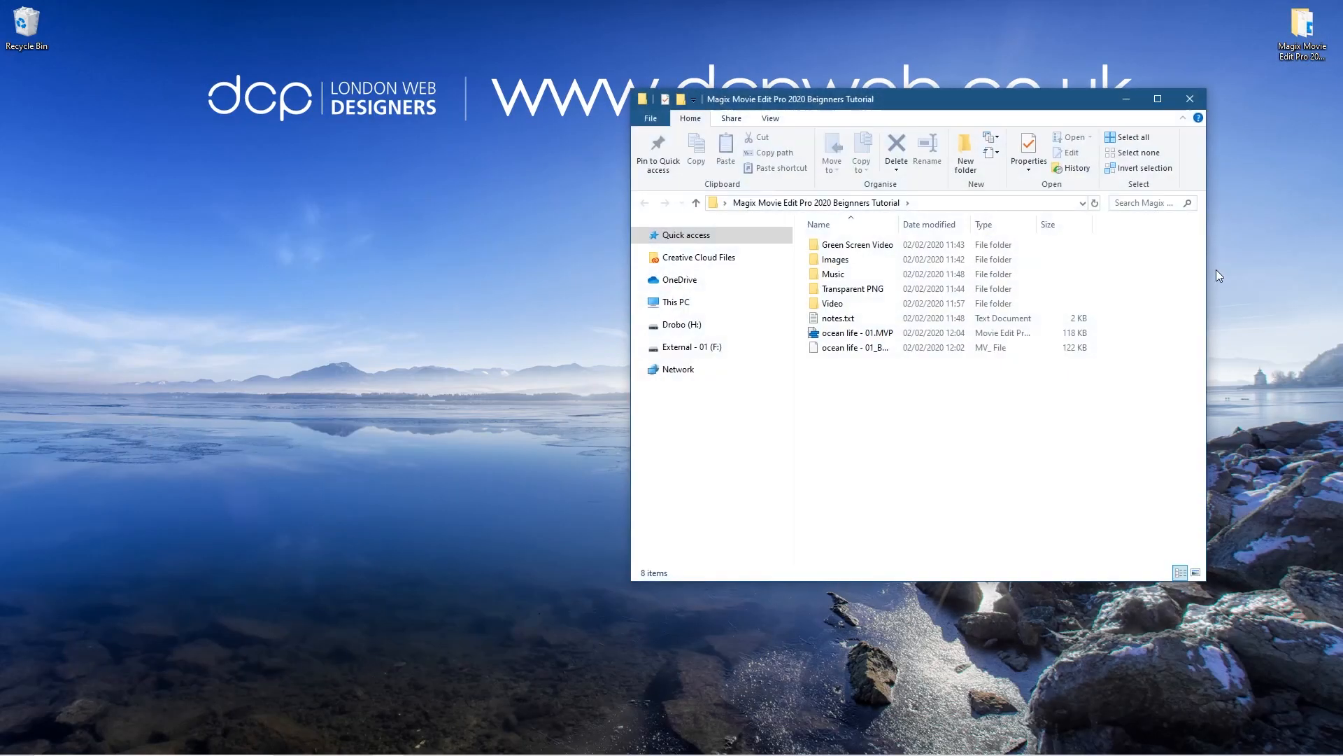
{"action": "left_click", "coordinate": [868, 338]}
{"action": "left_click", "coordinate": [914, 438]}
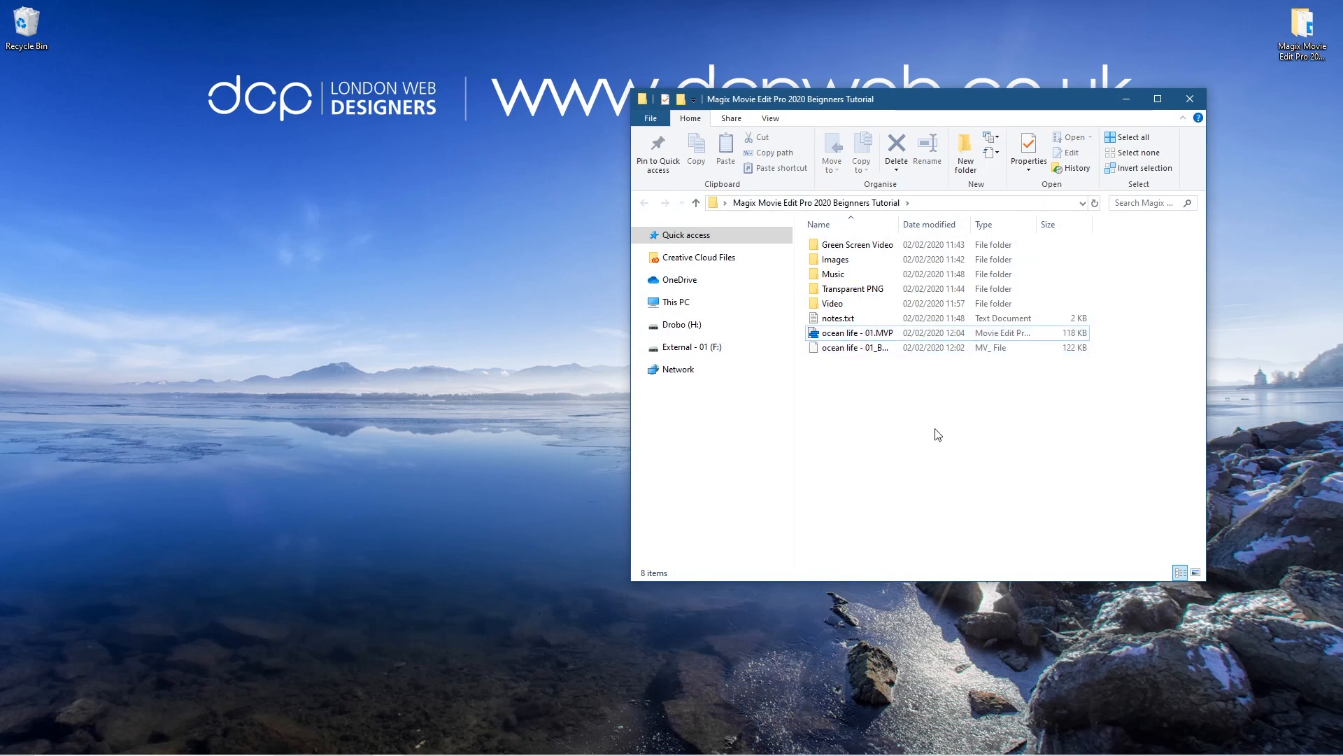
{"action": "left_click", "coordinate": [1189, 99]}
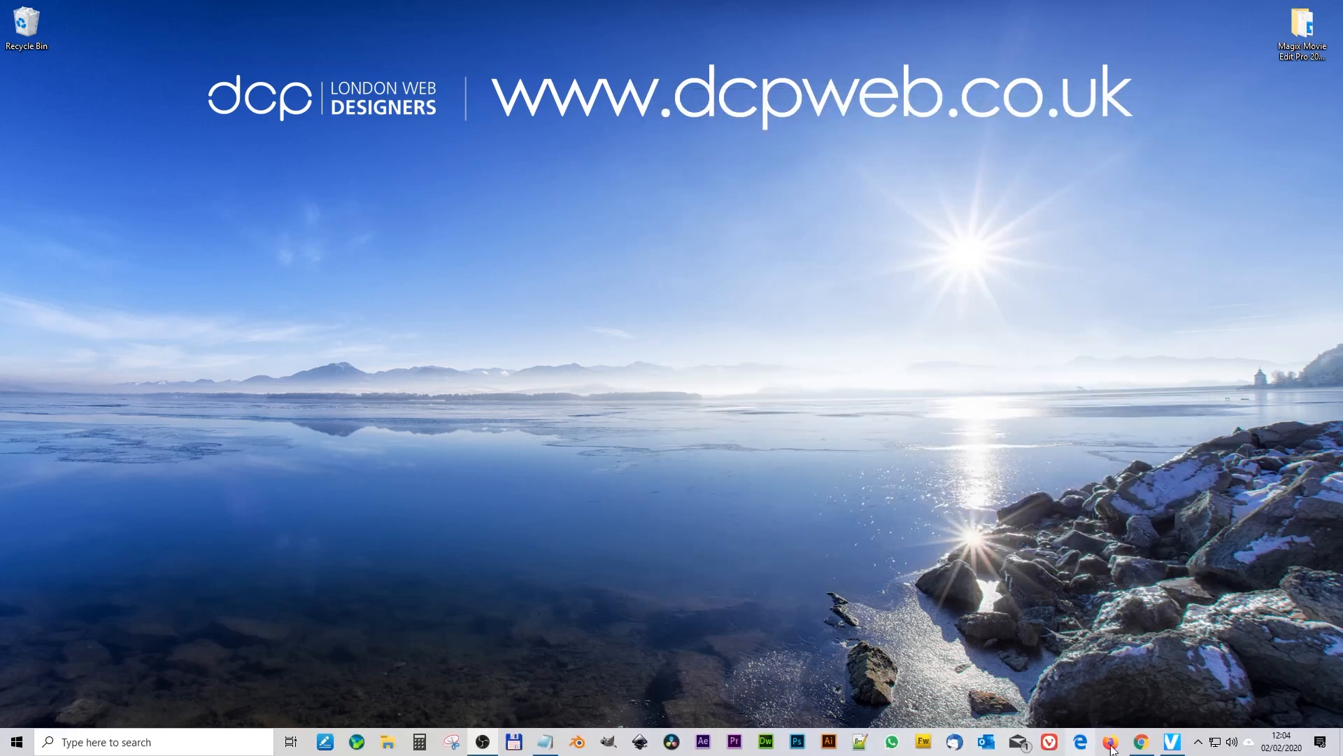
Switch to Movie Edit Pro and browse the import files to the Desktop's Magix Movie Edit Pro 2020 Beignners Tutorial folder.
{"action": "left_click", "coordinate": [1172, 741]}
{"action": "left_click", "coordinate": [715, 61]}
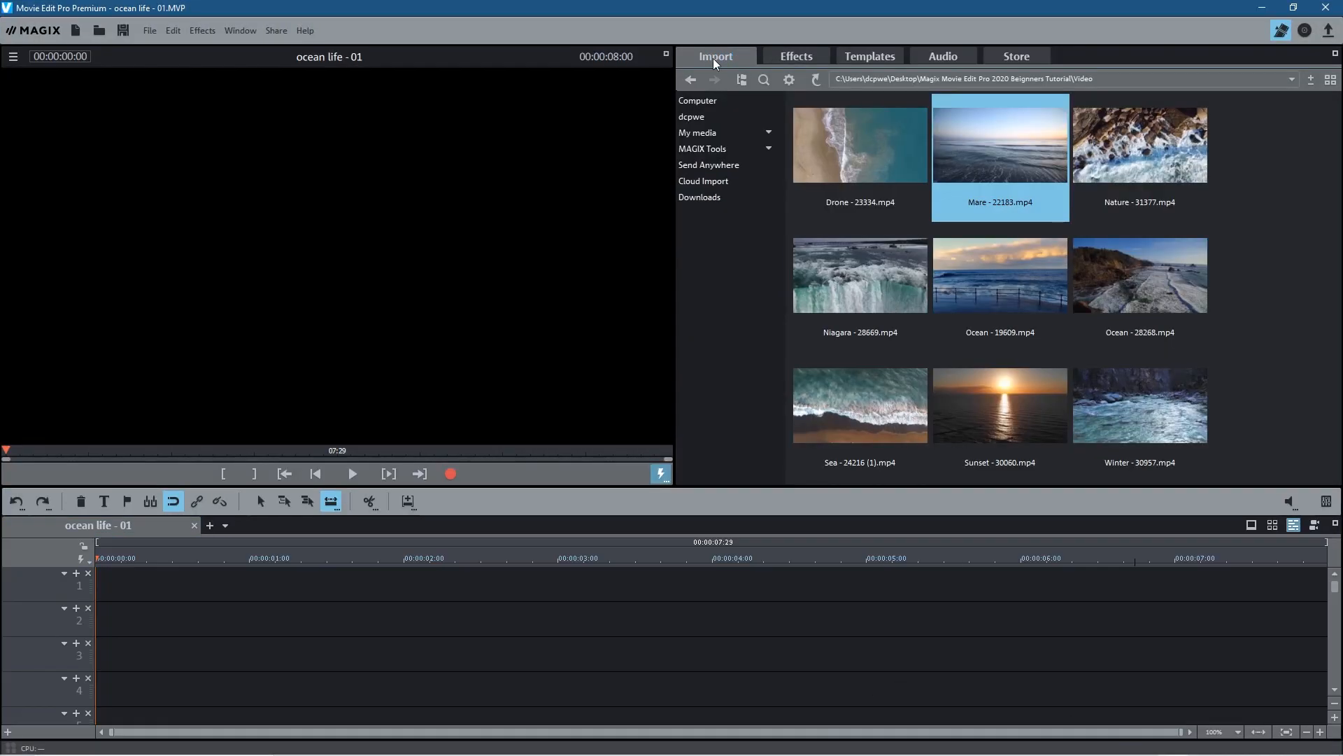
{"action": "left_click", "coordinate": [703, 99]}
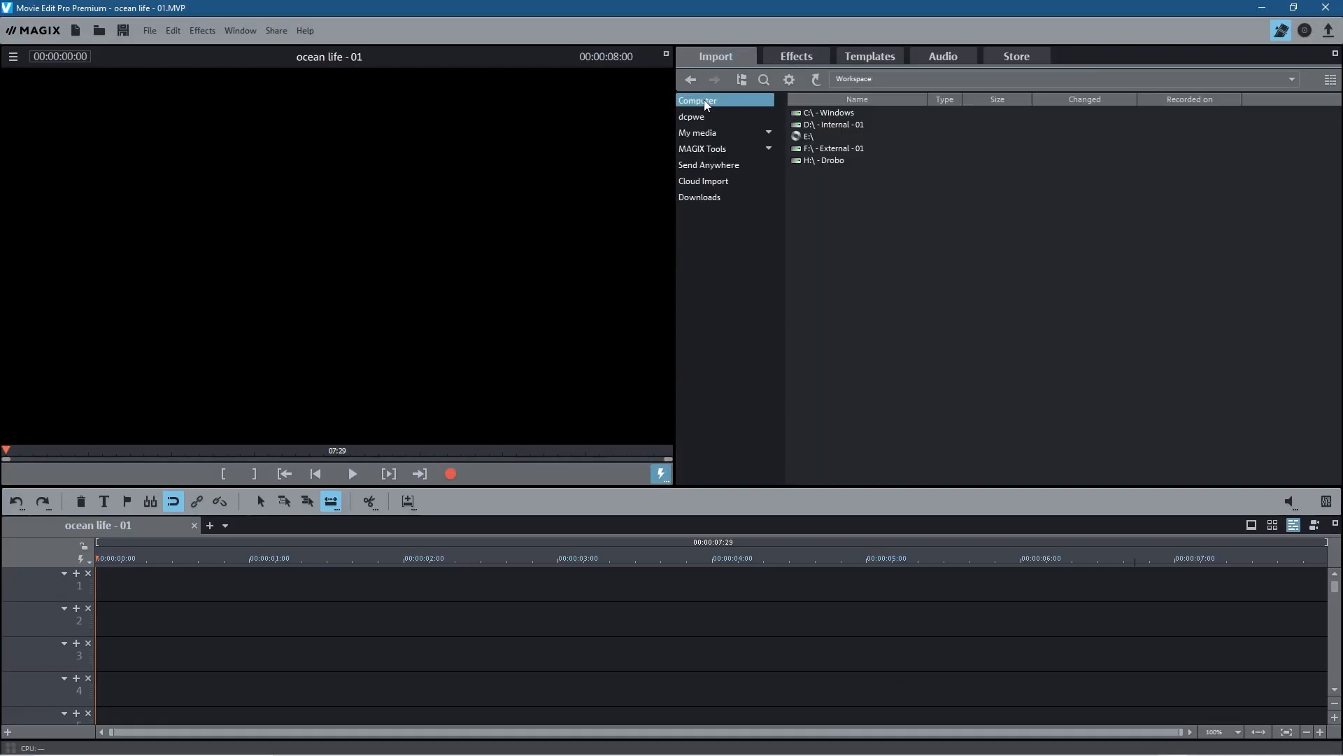
{"action": "left_click", "coordinate": [699, 115]}
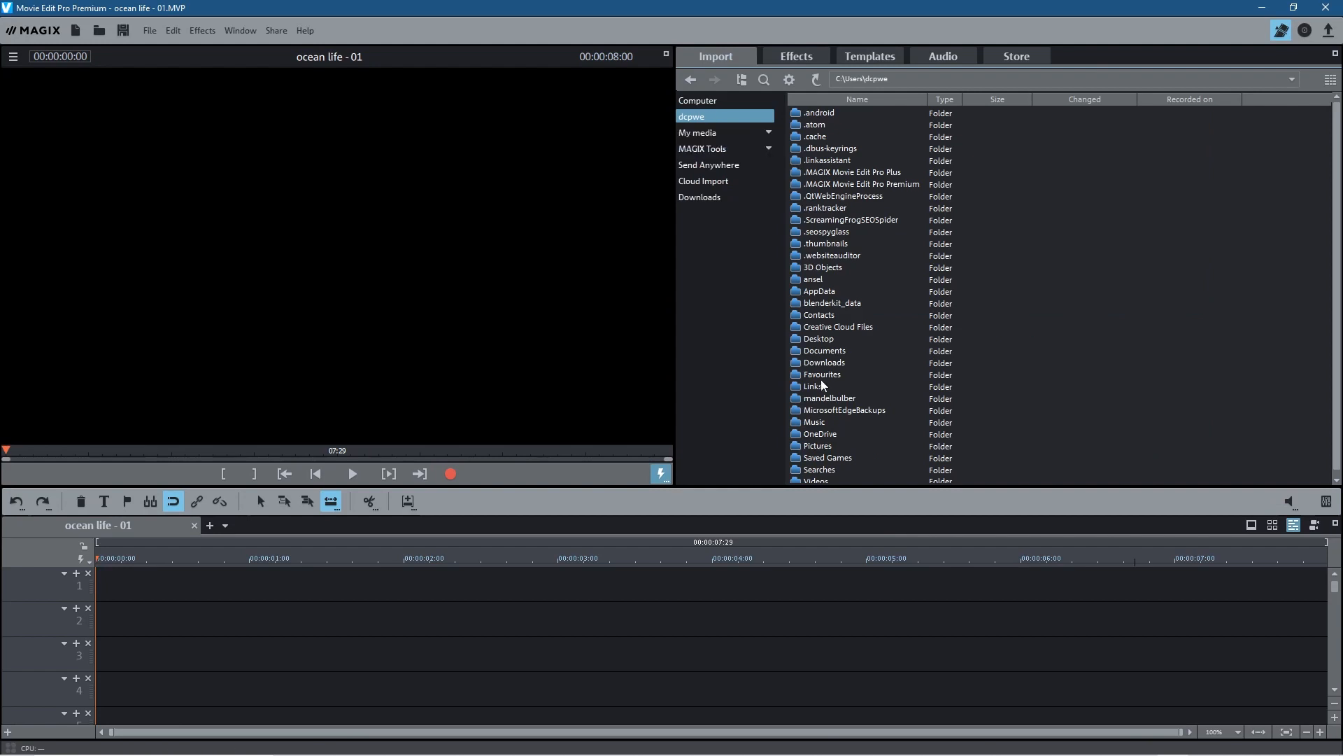
{"action": "double_click", "coordinate": [818, 338]}
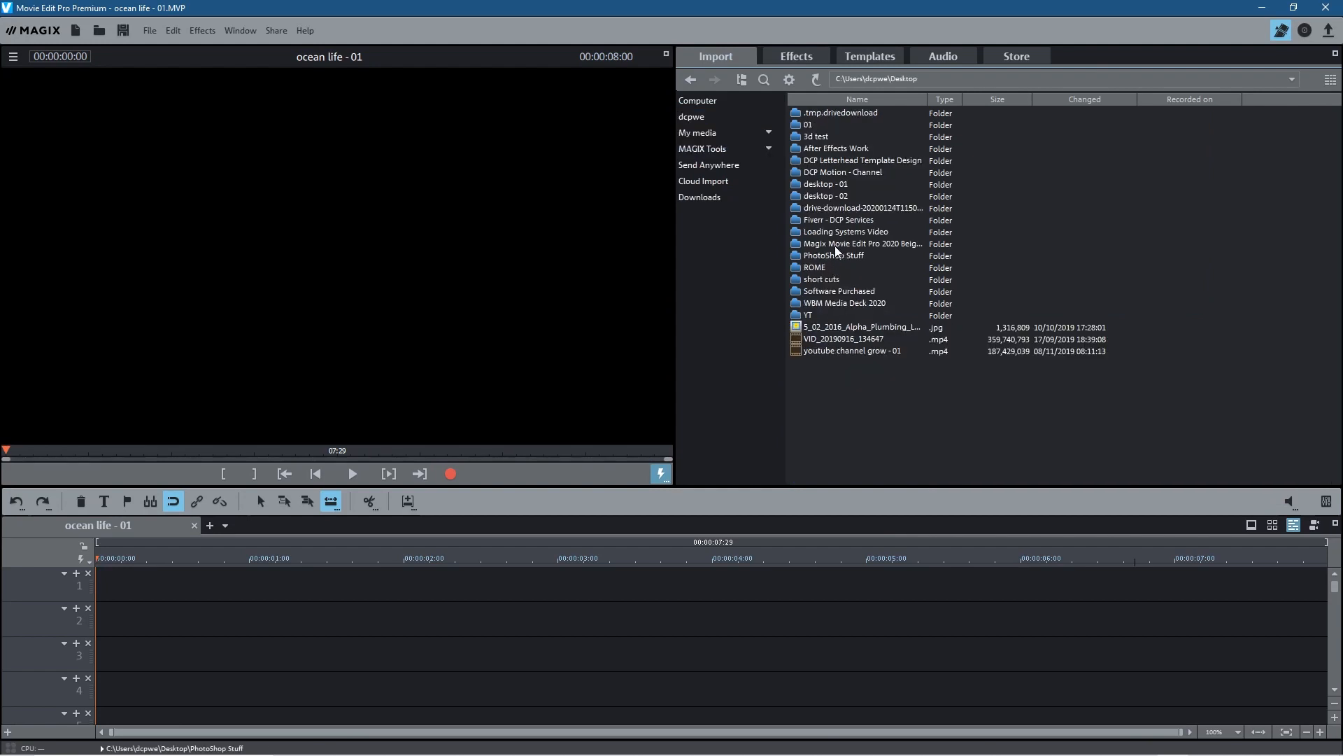
{"action": "double_click", "coordinate": [834, 244]}
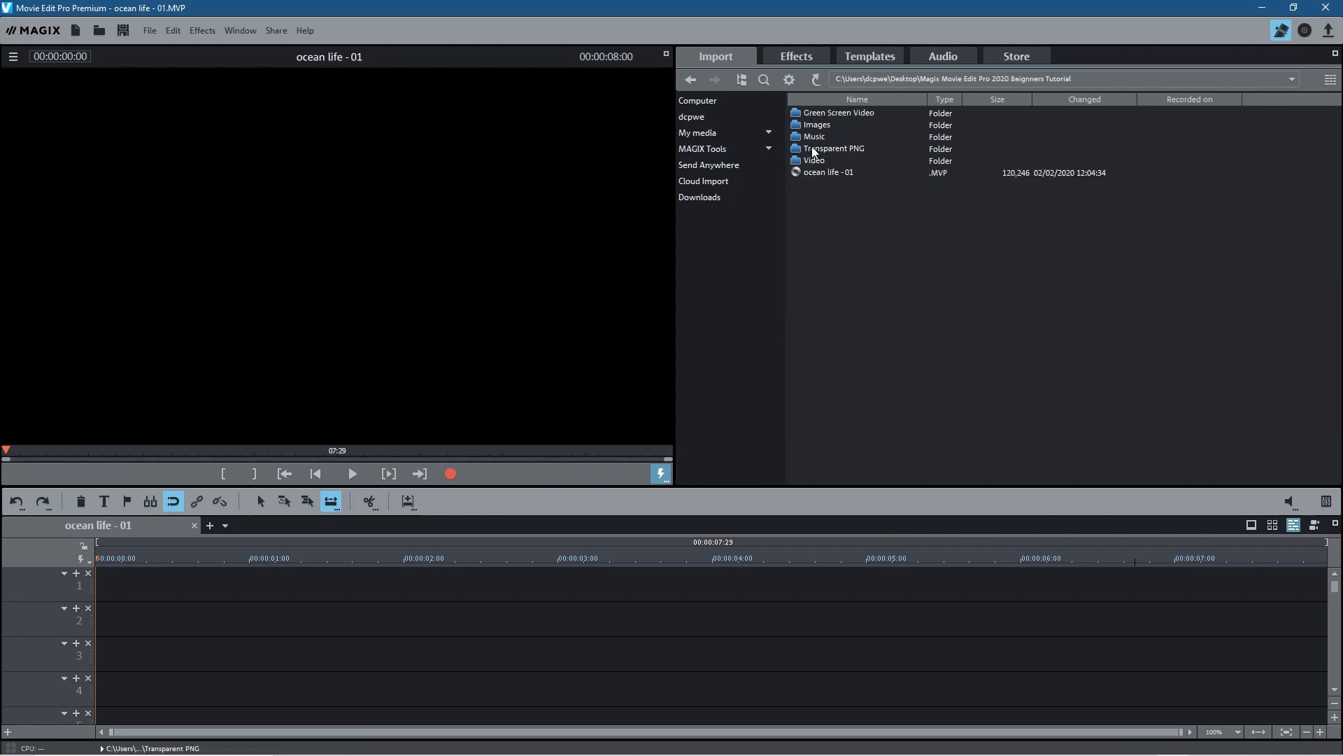
Minimise the editor, inspect the desktop tutorial folder and its Green Screen Video subfolder, and close the folder.
{"action": "left_click", "coordinate": [1261, 10]}
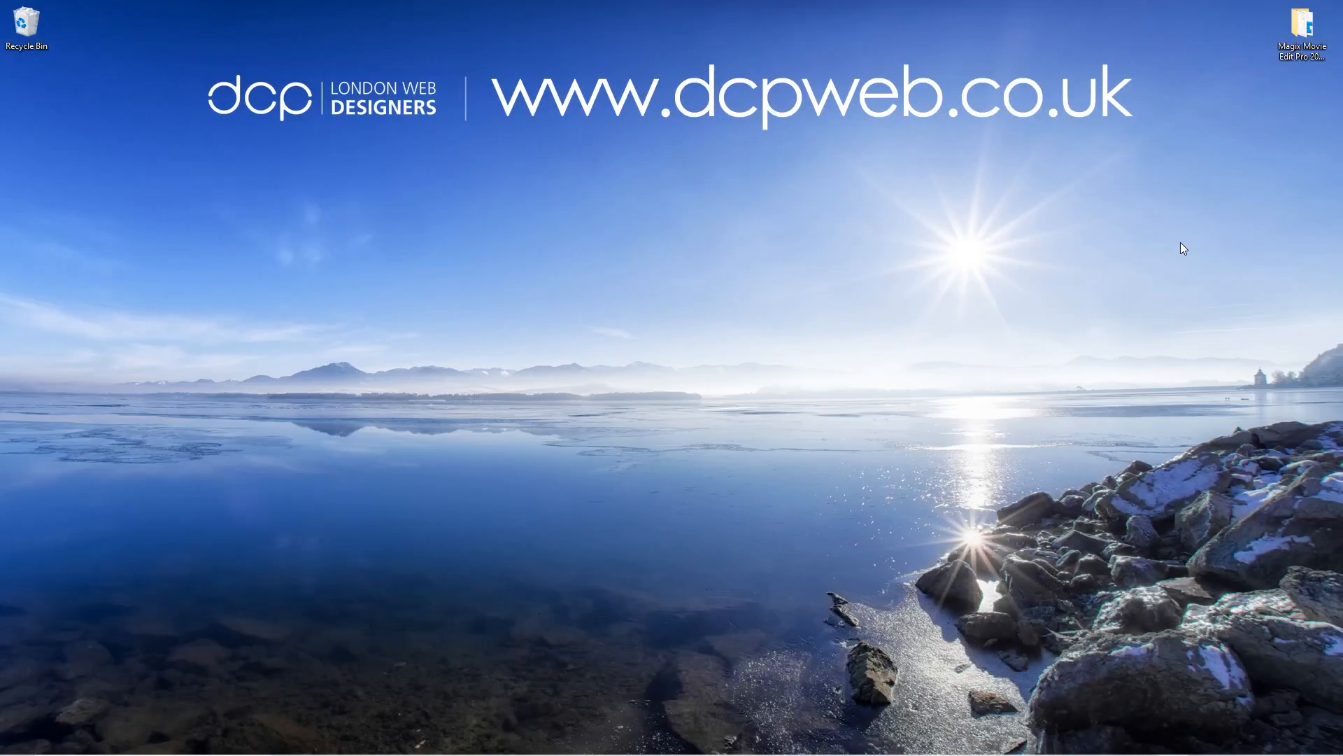
{"action": "double_click", "coordinate": [1303, 32]}
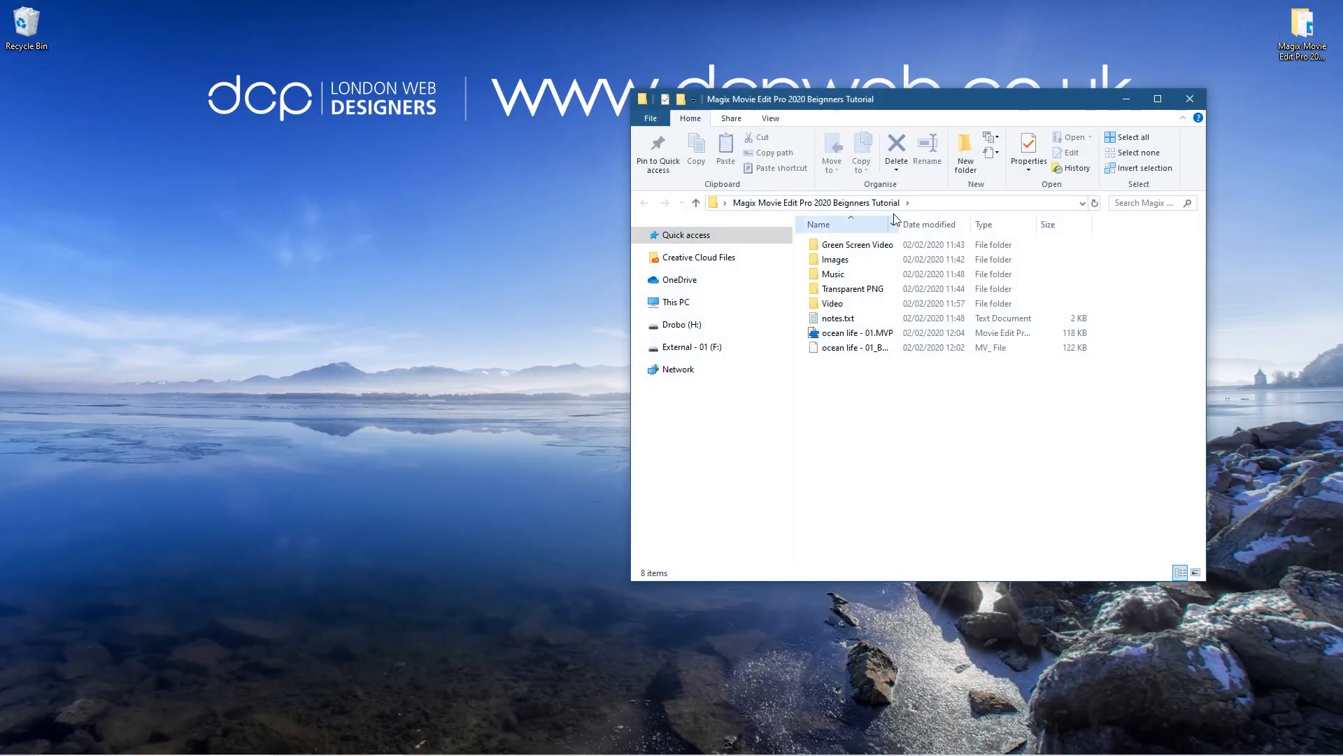
{"action": "double_click", "coordinate": [850, 244]}
{"action": "left_click_drag", "start_coordinate": [851, 250], "coordinate": [857, 294]}
{"action": "left_click", "coordinate": [645, 202]}
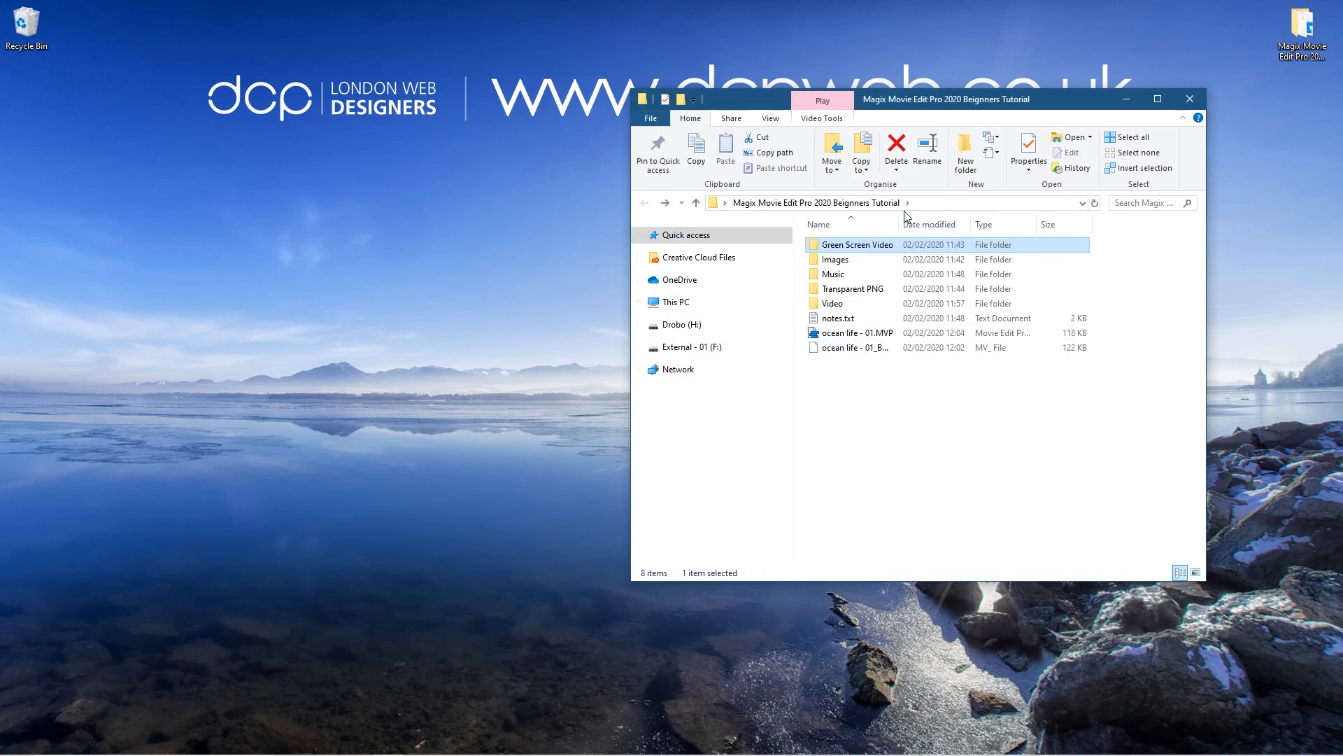
{"action": "left_click", "coordinate": [1191, 100]}
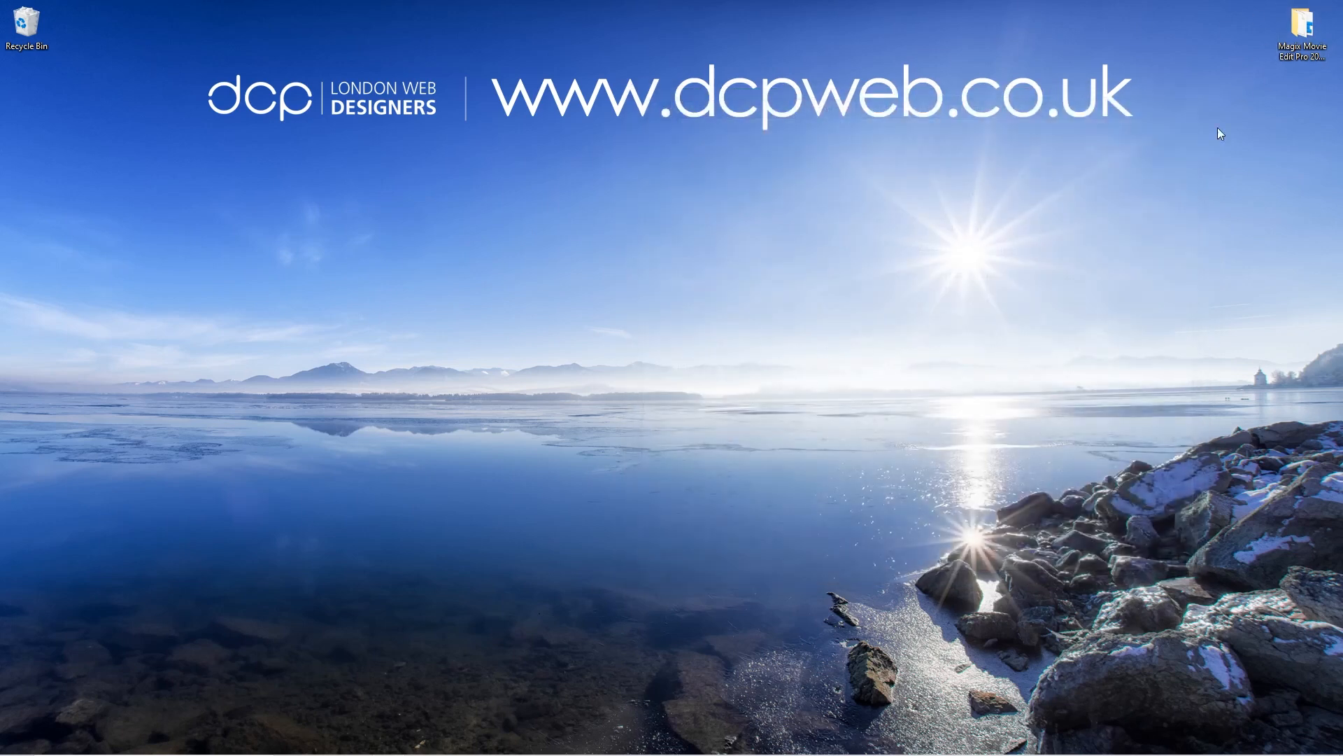
Switch back to Movie Edit Pro and open the tutorial's Video folder for import.
{"action": "mouse_move", "coordinate": [1137, 748]}
{"action": "left_click", "coordinate": [1172, 741]}
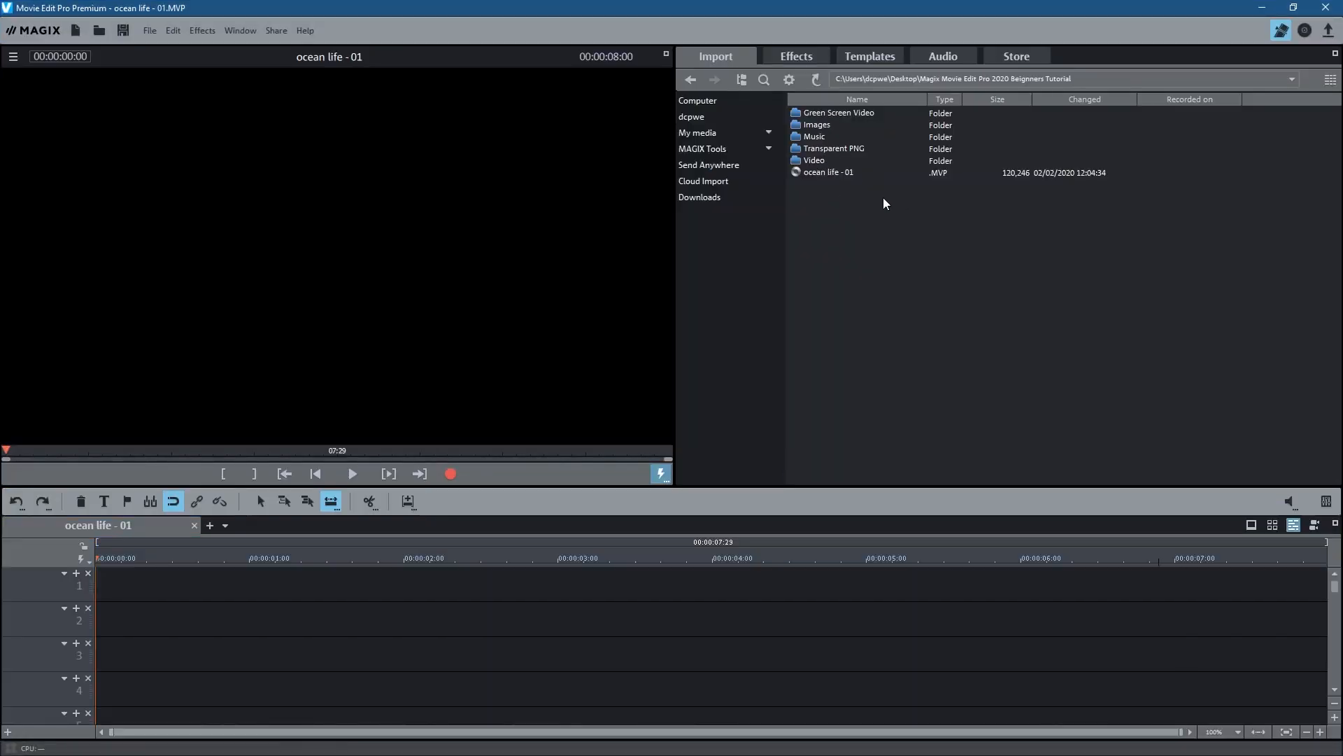
{"action": "left_click", "coordinate": [812, 114]}
{"action": "left_click", "coordinate": [813, 126]}
{"action": "left_click", "coordinate": [816, 138]}
{"action": "left_click", "coordinate": [823, 150]}
{"action": "left_click", "coordinate": [821, 161]}
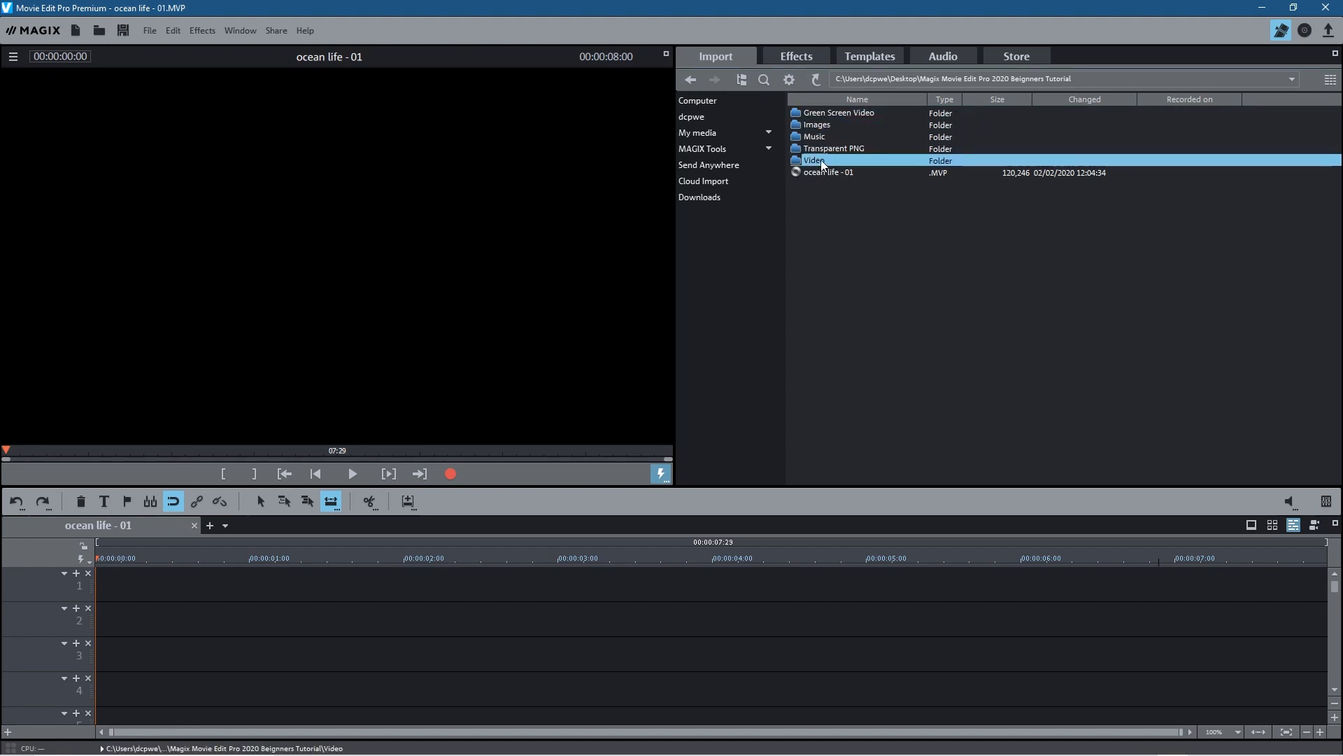
{"action": "double_click", "coordinate": [815, 162]}
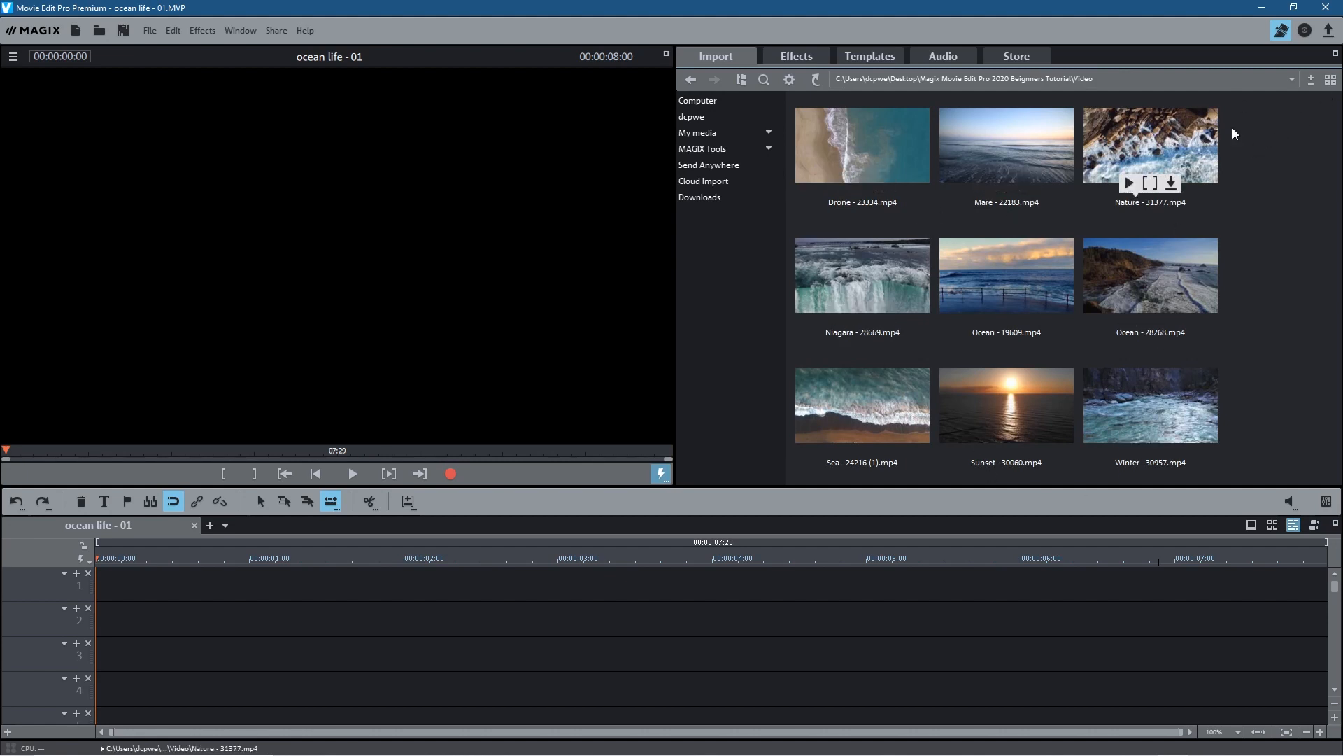
Try the Details and List views for the video files, settle on Large icons, and adjust the thumbnail size.
{"action": "left_click", "coordinate": [1330, 81]}
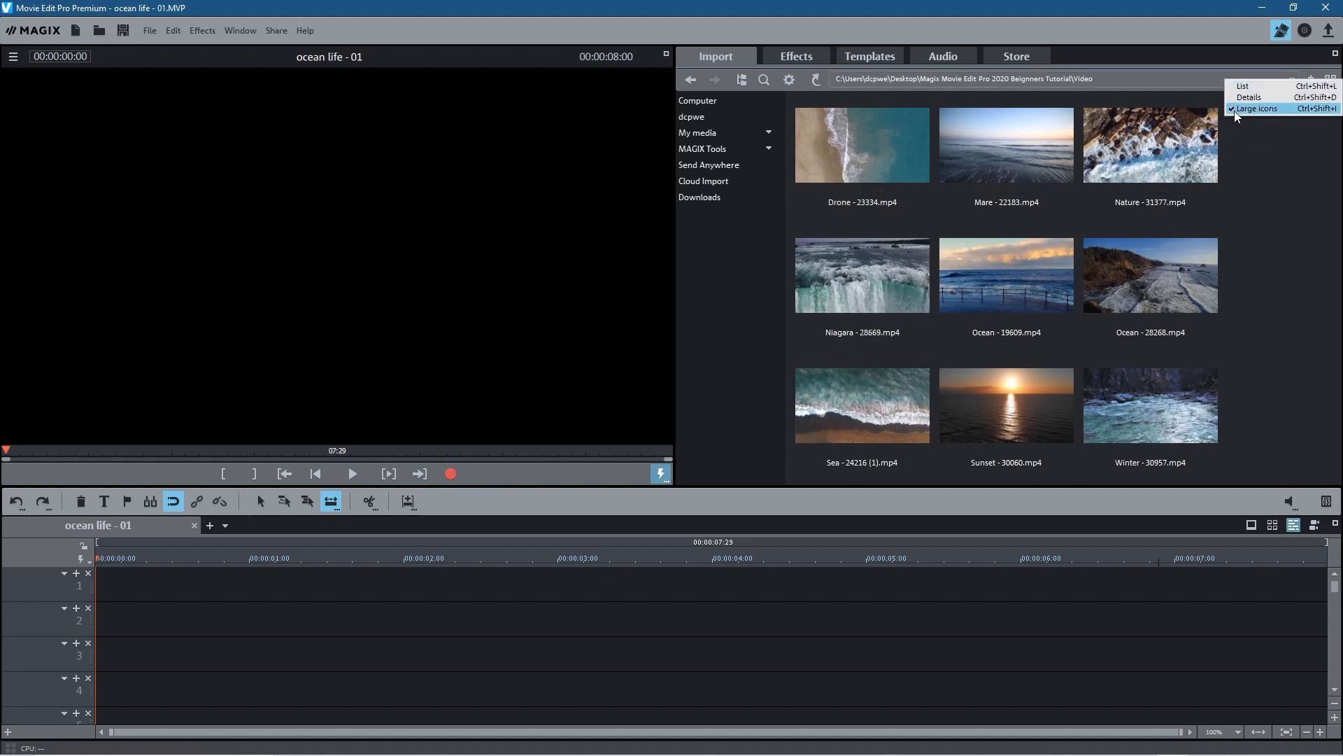
{"action": "left_click", "coordinate": [1250, 101]}
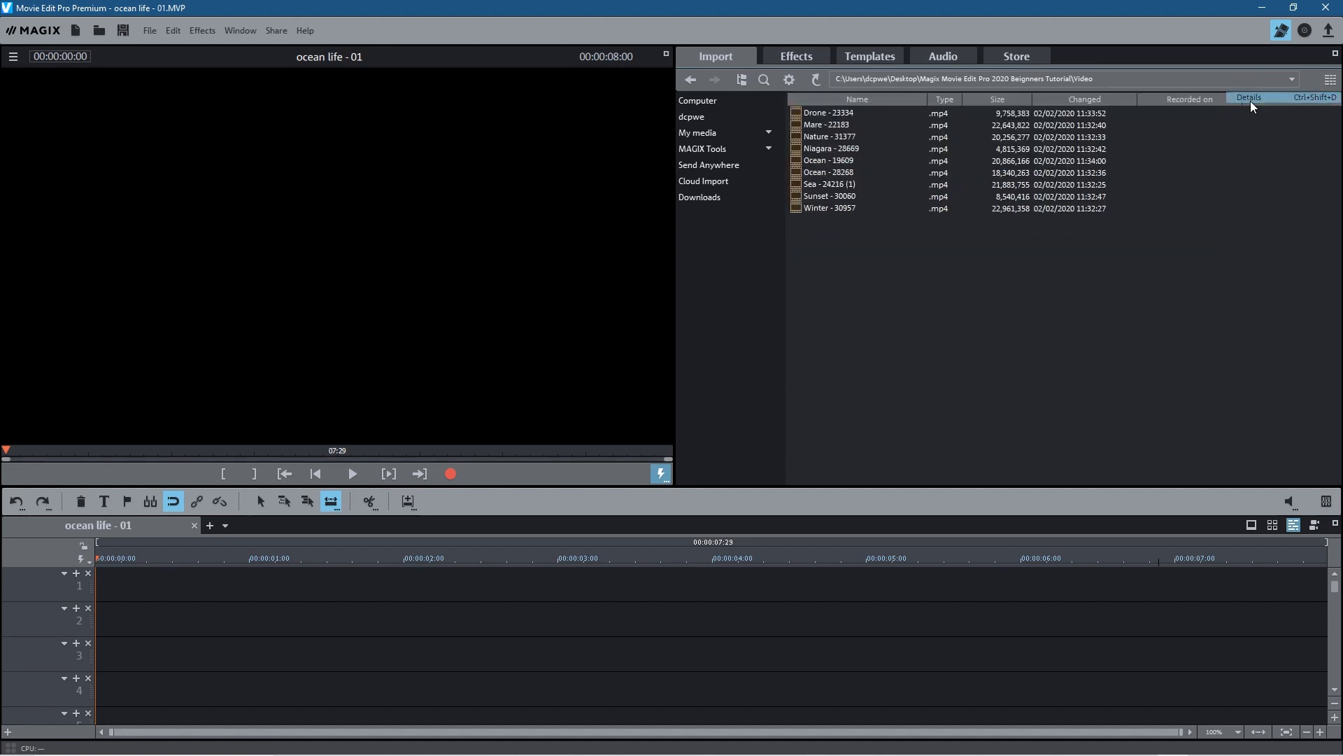
{"action": "left_click", "coordinate": [1330, 78]}
{"action": "left_click", "coordinate": [1314, 90]}
{"action": "left_click", "coordinate": [1330, 78]}
{"action": "left_click", "coordinate": [1250, 112]}
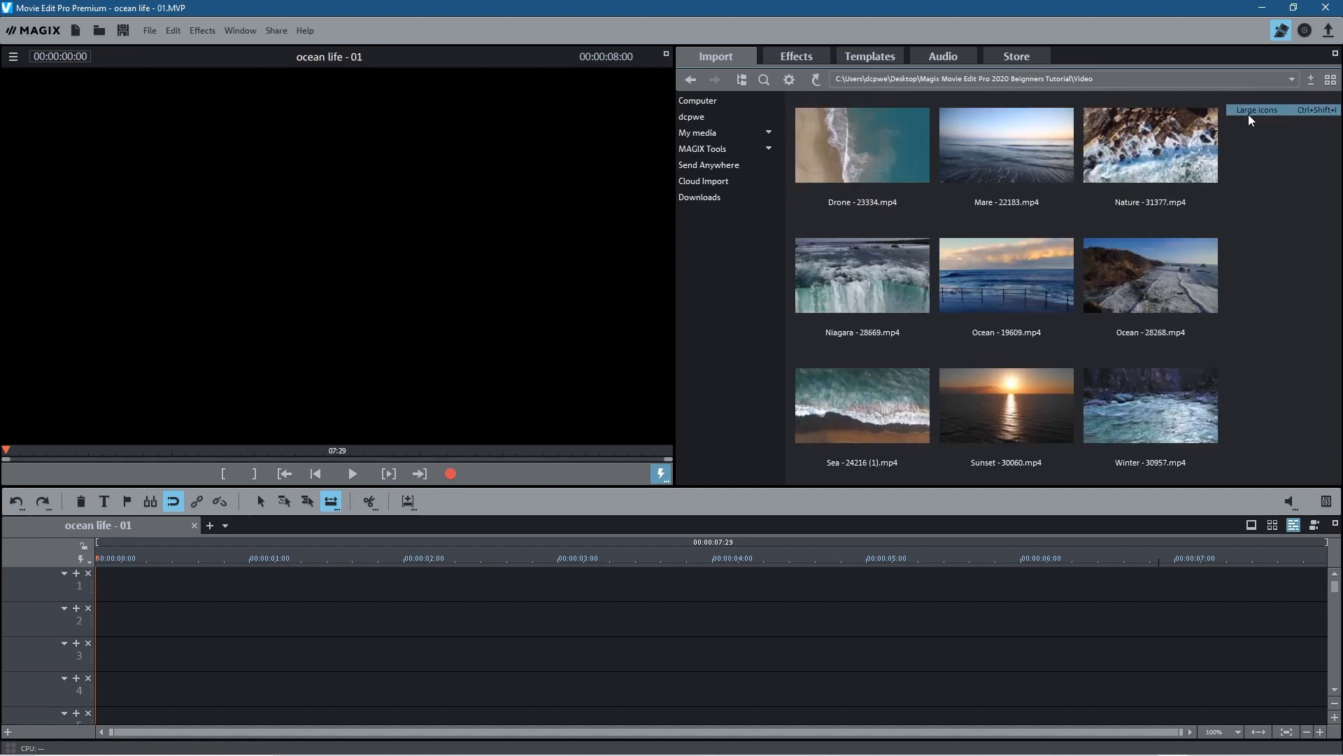
{"action": "left_click", "coordinate": [1310, 80]}
{"action": "mouse_move", "coordinate": [1329, 99]}
{"action": "left_mouse_down"}
{"action": "mouse_move", "coordinate": [1299, 97]}
{"action": "mouse_move", "coordinate": [1329, 98]}
{"action": "left_mouse_up"}
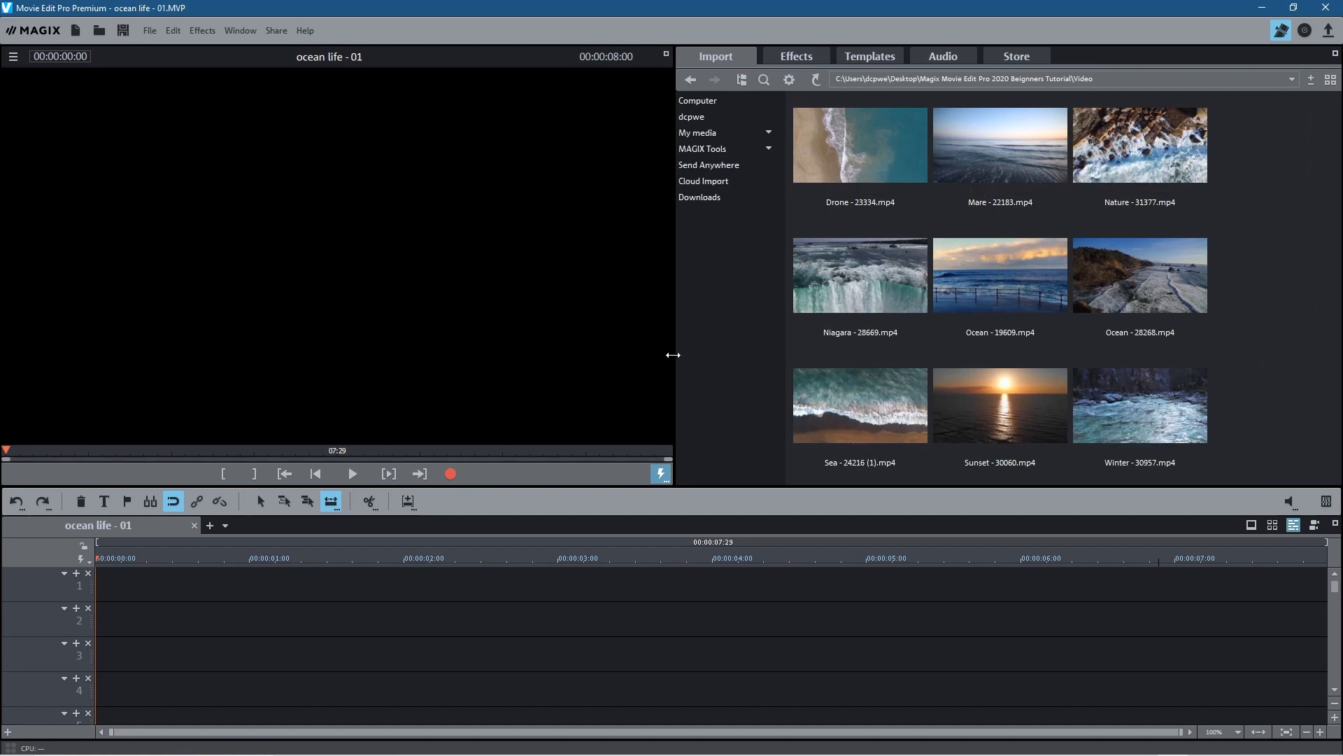
Place Mare - 22183.mp4 at the start of track 1 and adjust the movie settings to match the clip.
{"action": "left_click", "coordinate": [990, 149]}
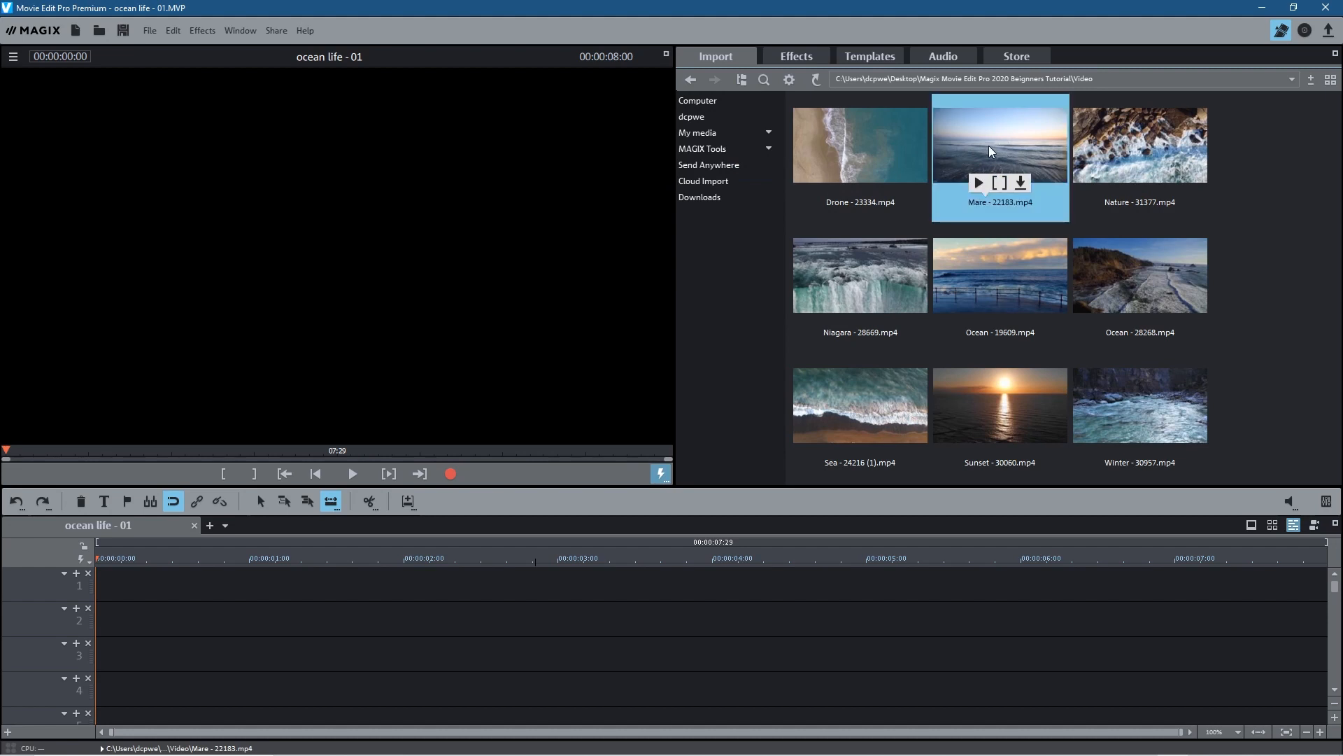
{"action": "left_click_drag", "start_coordinate": [1008, 147], "coordinate": [130, 602]}
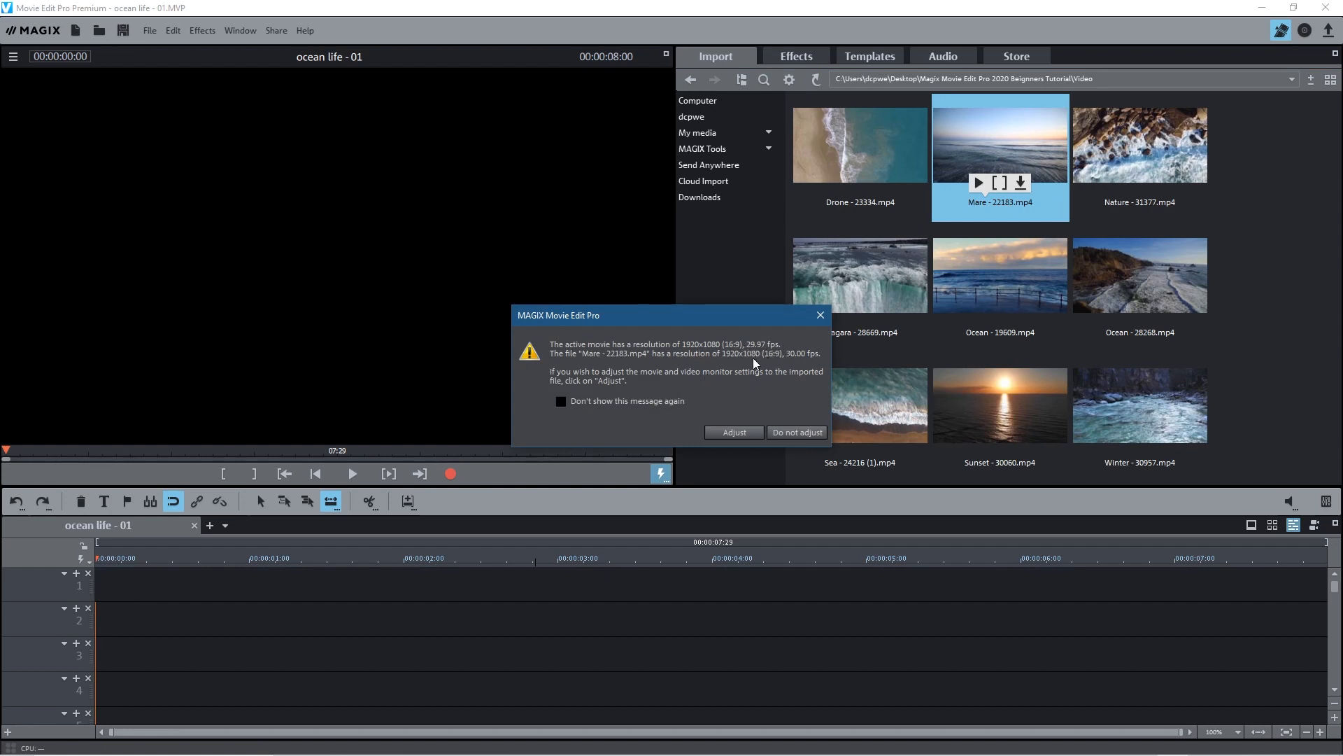
{"action": "left_click", "coordinate": [734, 433]}
Scrub through the opening seconds of the Mare clip on the timeline and save the project.
{"action": "left_click", "coordinate": [343, 557]}
{"action": "left_click_drag", "start_coordinate": [342, 557], "coordinate": [95, 573]}
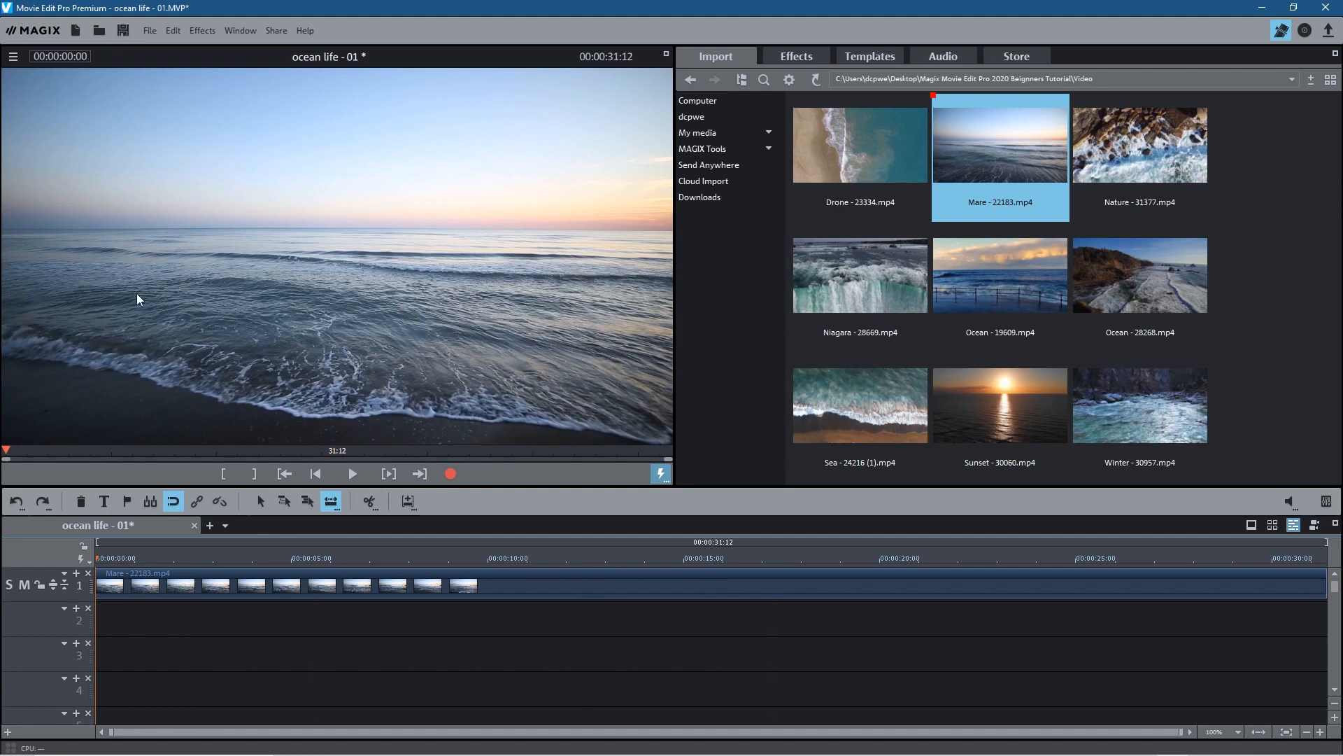
{"action": "left_click_drag", "start_coordinate": [97, 563], "coordinate": [361, 568]}
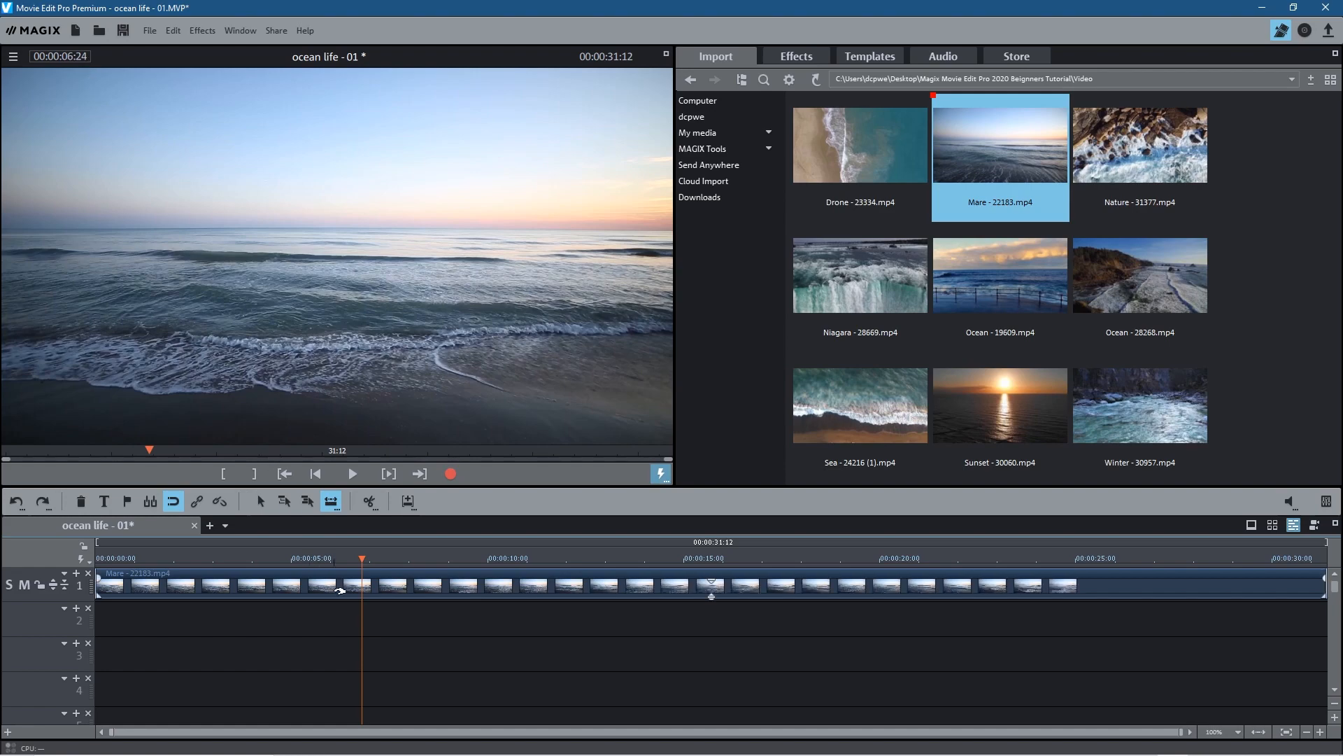
{"action": "left_click_drag", "start_coordinate": [364, 564], "coordinate": [309, 566]}
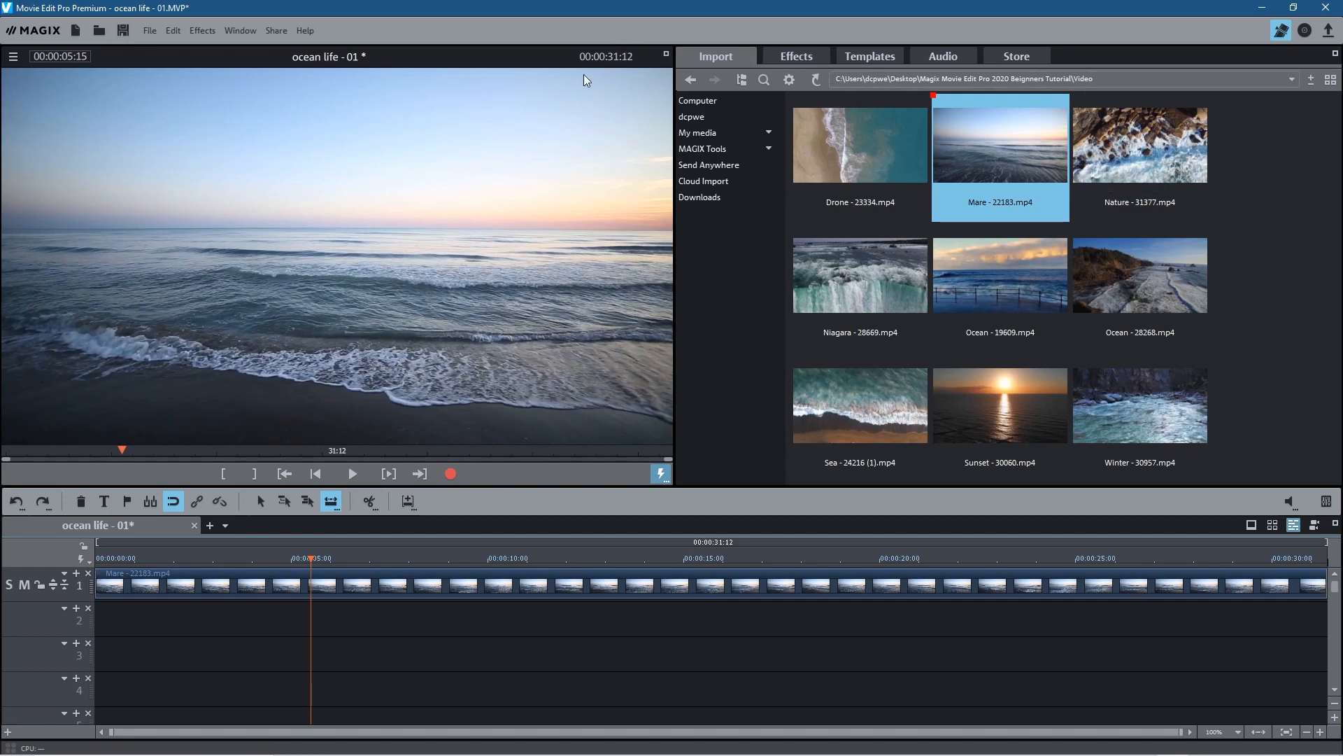
{"action": "left_click", "coordinate": [124, 30]}
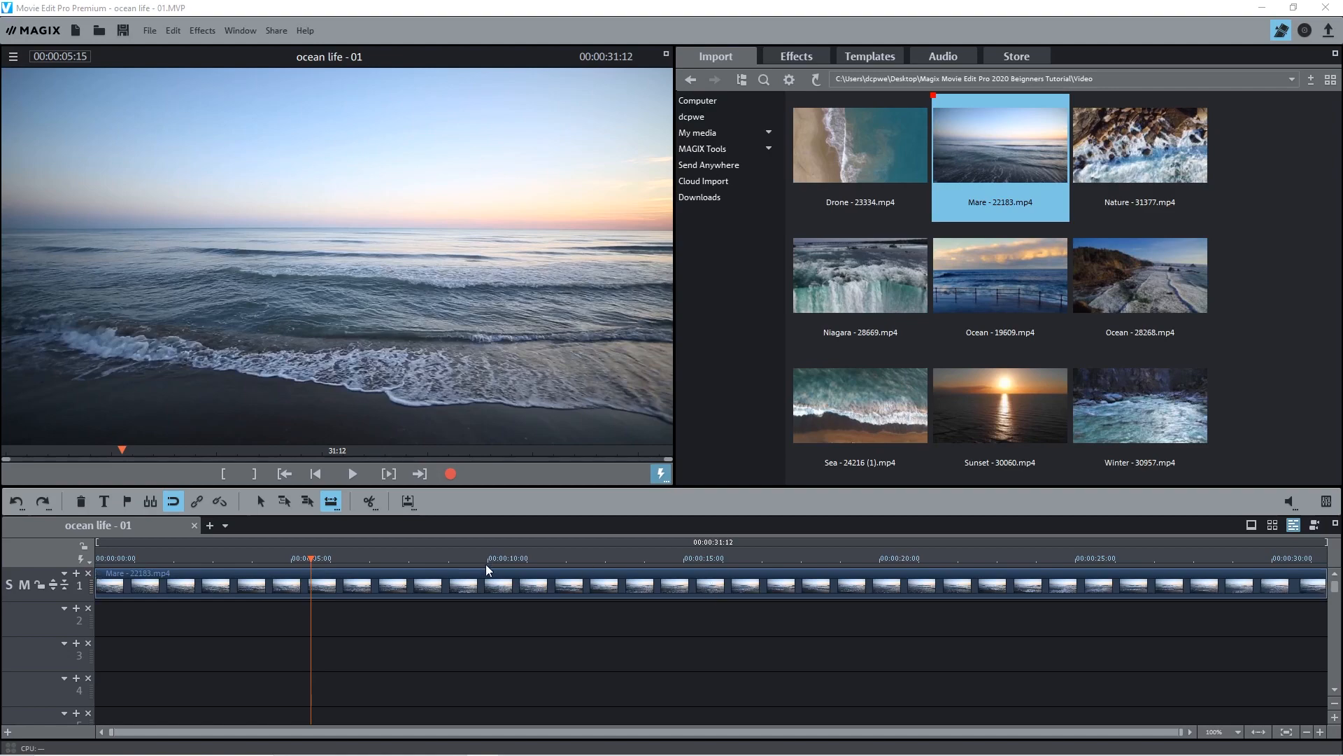
Move the playhead to exactly 00:00:10:00 on the timeline, stepping frame by frame for precision.
{"action": "left_click_drag", "start_coordinate": [311, 545], "coordinate": [587, 560]}
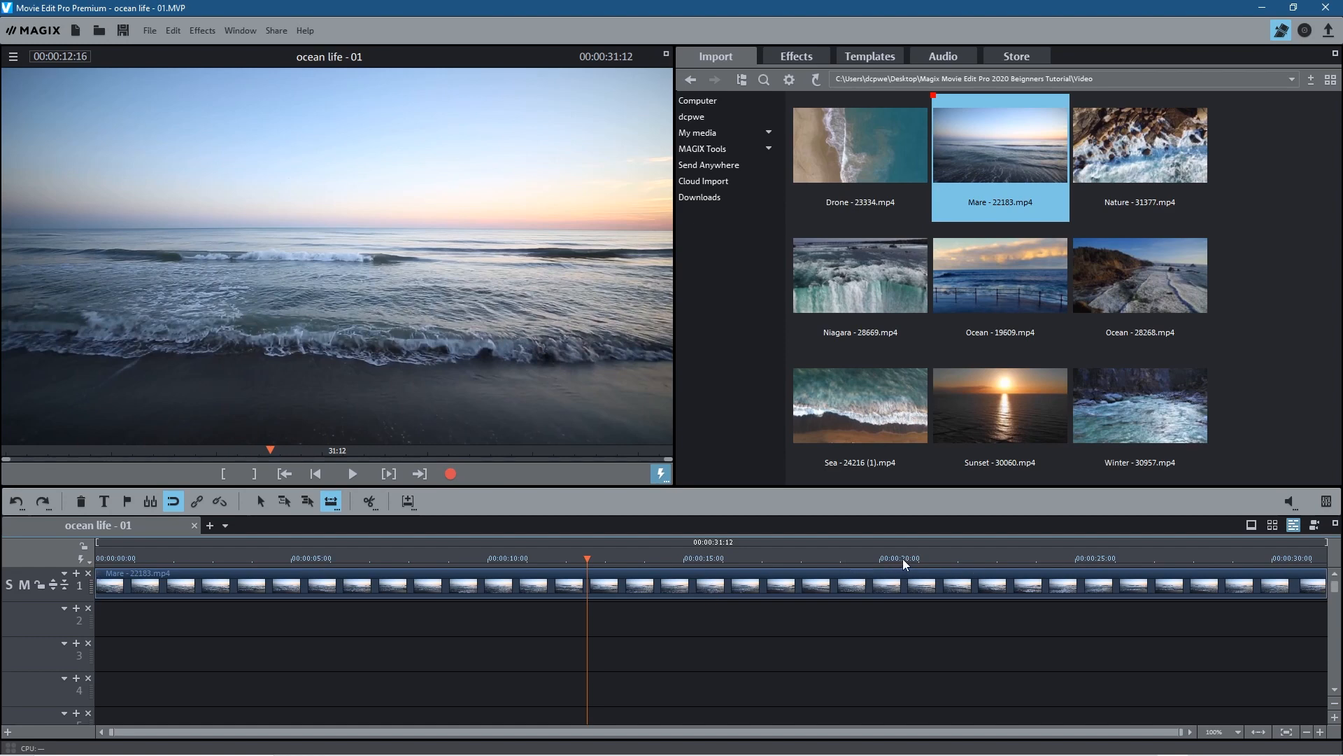
{"action": "left_click_drag", "start_coordinate": [588, 556], "coordinate": [514, 558]}
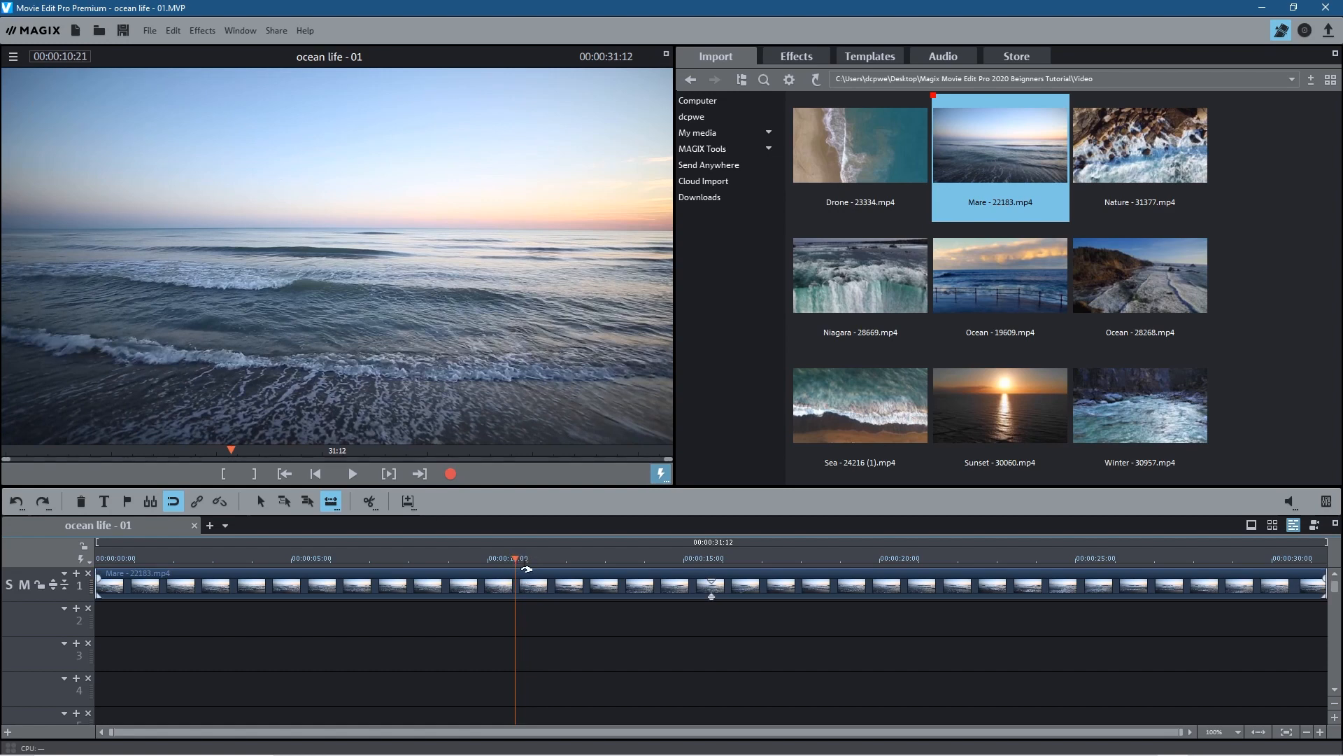
{"action": "key", "text": "Left"}
{"action": "key", "text": "Left"}
{"action": "key", "text": "Left"}
{"action": "key", "text": "Left"}
{"action": "key", "text": "Left"}
{"action": "key", "text": "Left"}
{"action": "key", "text": "Left"}
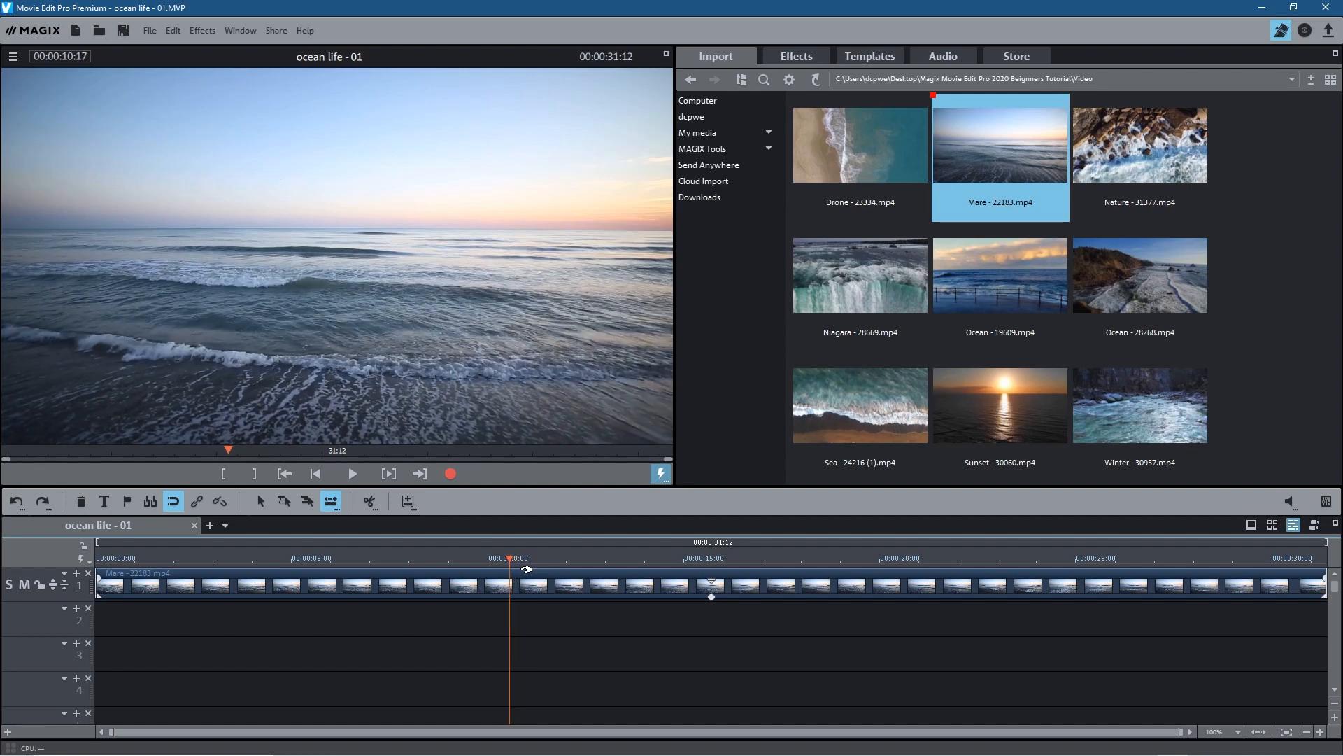
{"action": "key", "text": "Left"}
{"action": "key", "text": "Left"}
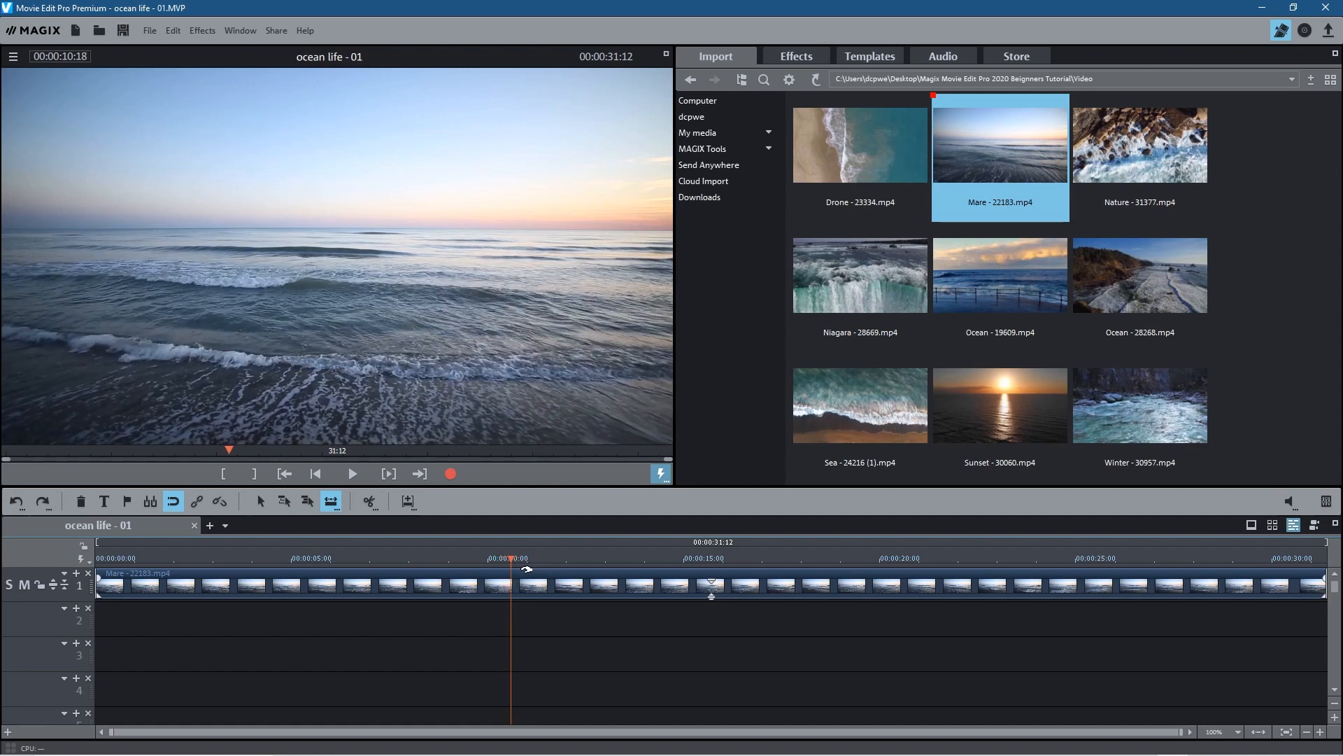
{"action": "key", "text": "Left"}
{"action": "key", "text": "Left"}
{"action": "key", "text": "Left"}
{"action": "key", "text": "Left"}
{"action": "key", "text": "Left"}
{"action": "key", "text": "Left"}
{"action": "key", "text": "Left"}
{"action": "key", "text": "Left"}
{"action": "key", "text": "Left"}
{"action": "key", "text": "Left"}
{"action": "key", "text": "Left"}
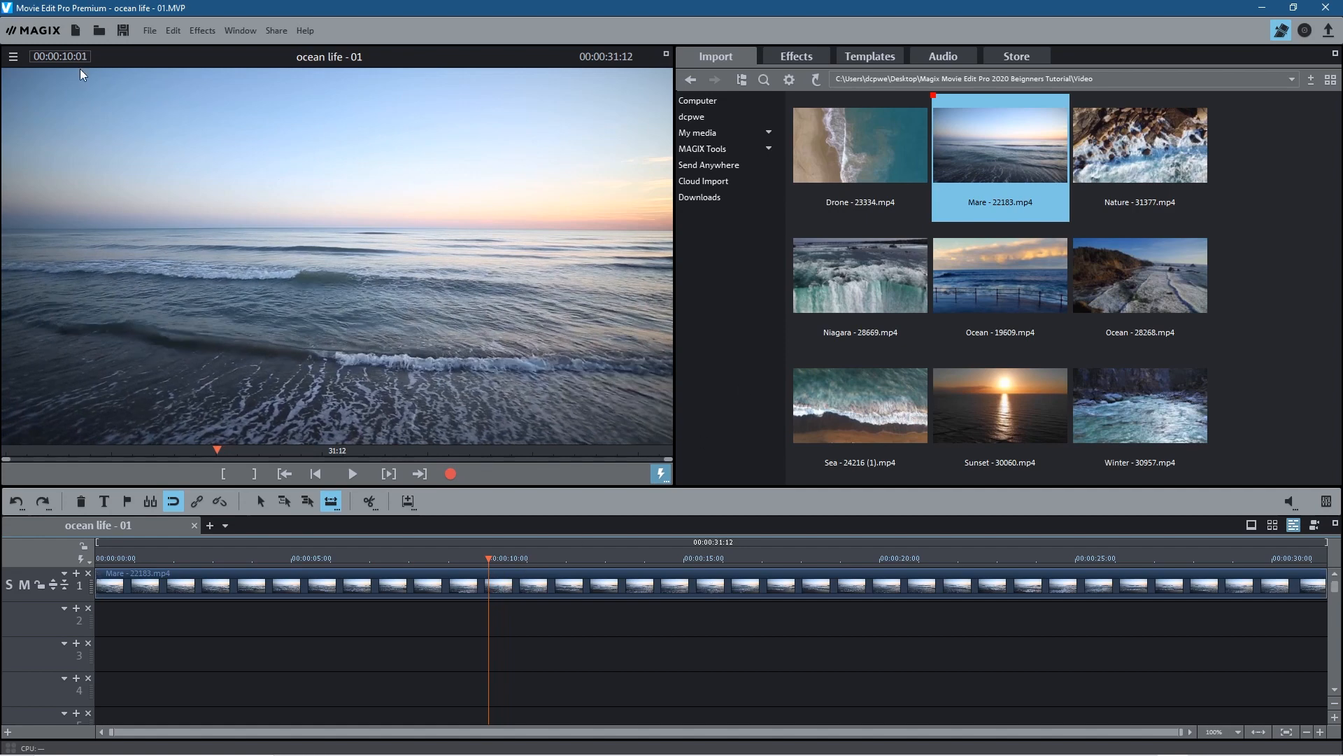
{"action": "key", "text": "Left"}
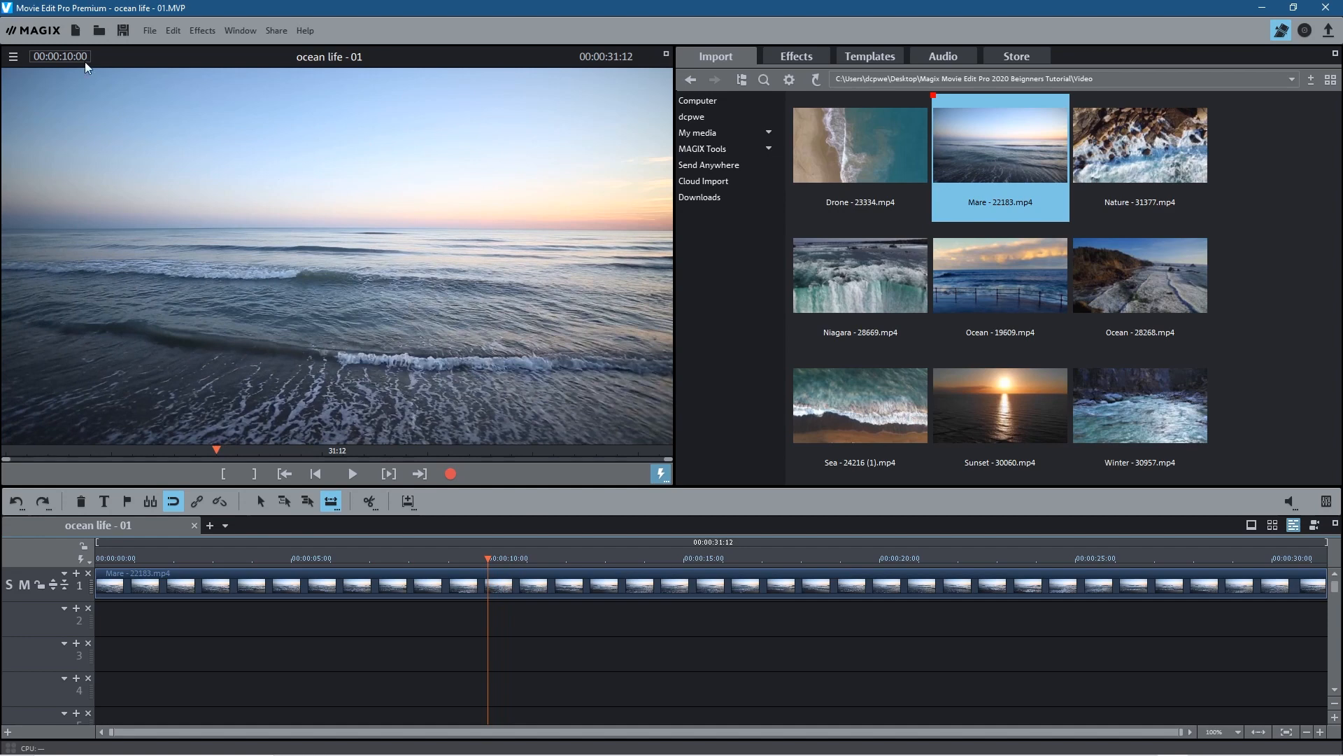
Split the Mare clip at the 10-second playhead position and delete the part after the cut.
{"action": "left_click", "coordinate": [519, 581]}
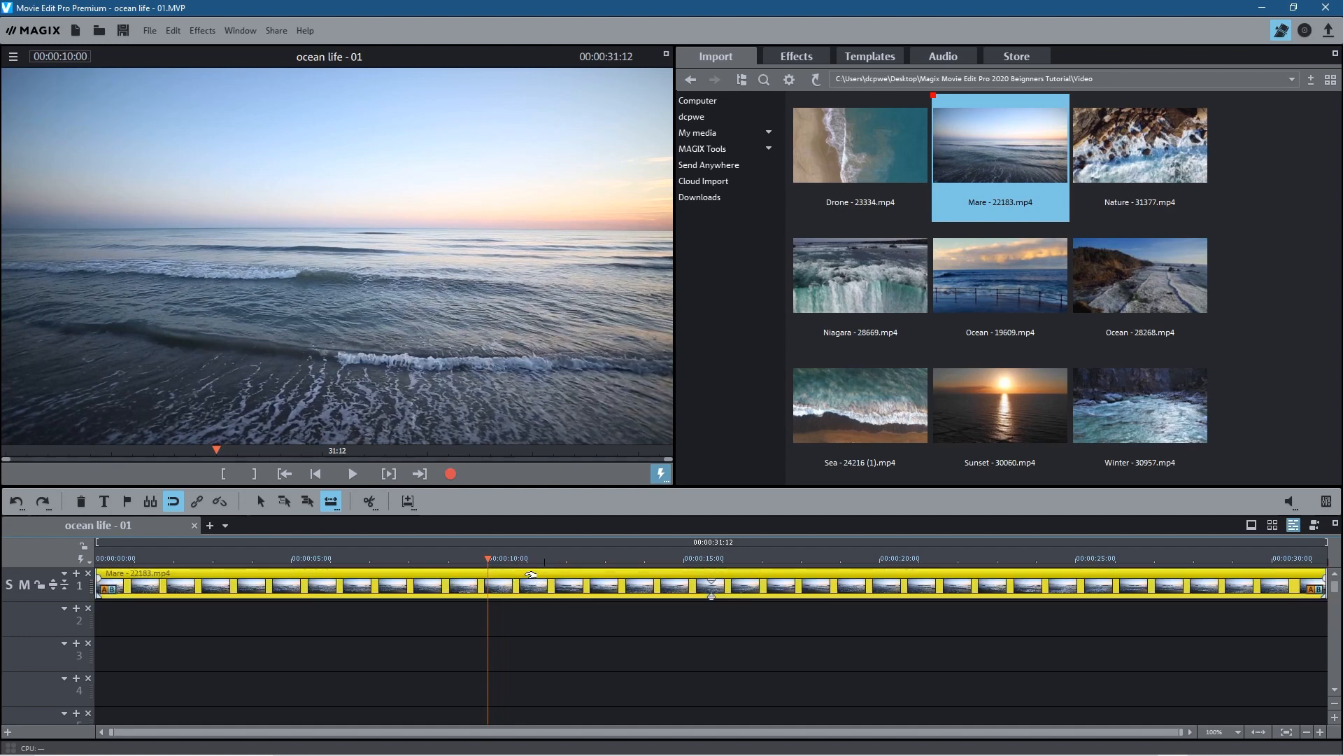
{"action": "left_click", "coordinate": [373, 505]}
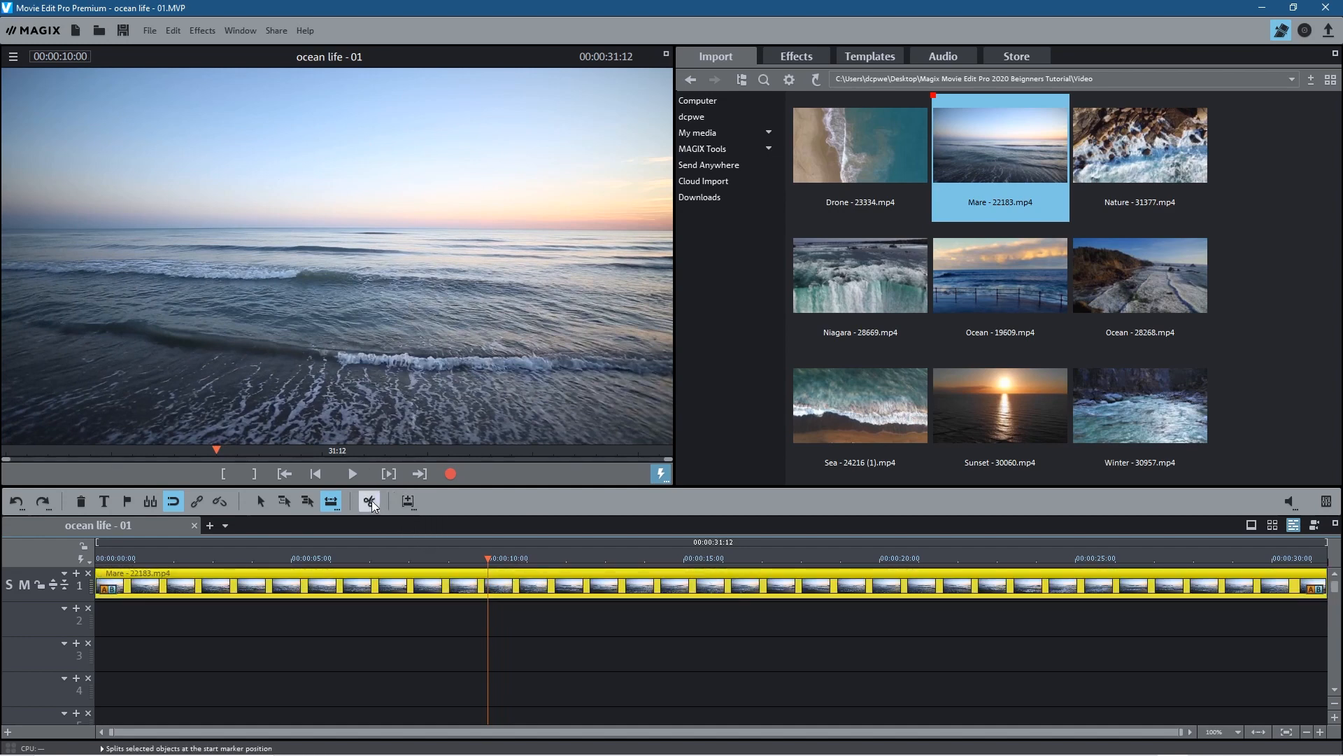
{"action": "left_click", "coordinate": [372, 505]}
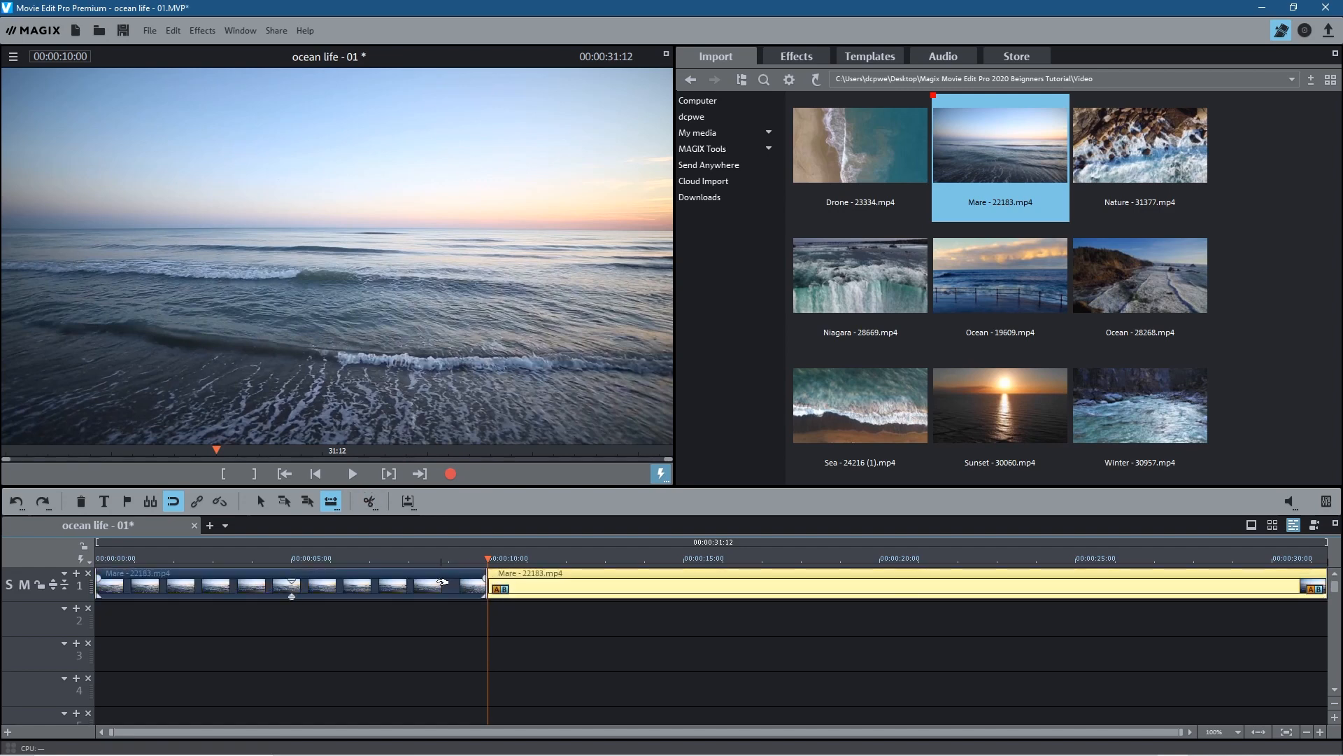
{"action": "left_click_drag", "start_coordinate": [628, 582], "coordinate": [660, 582]}
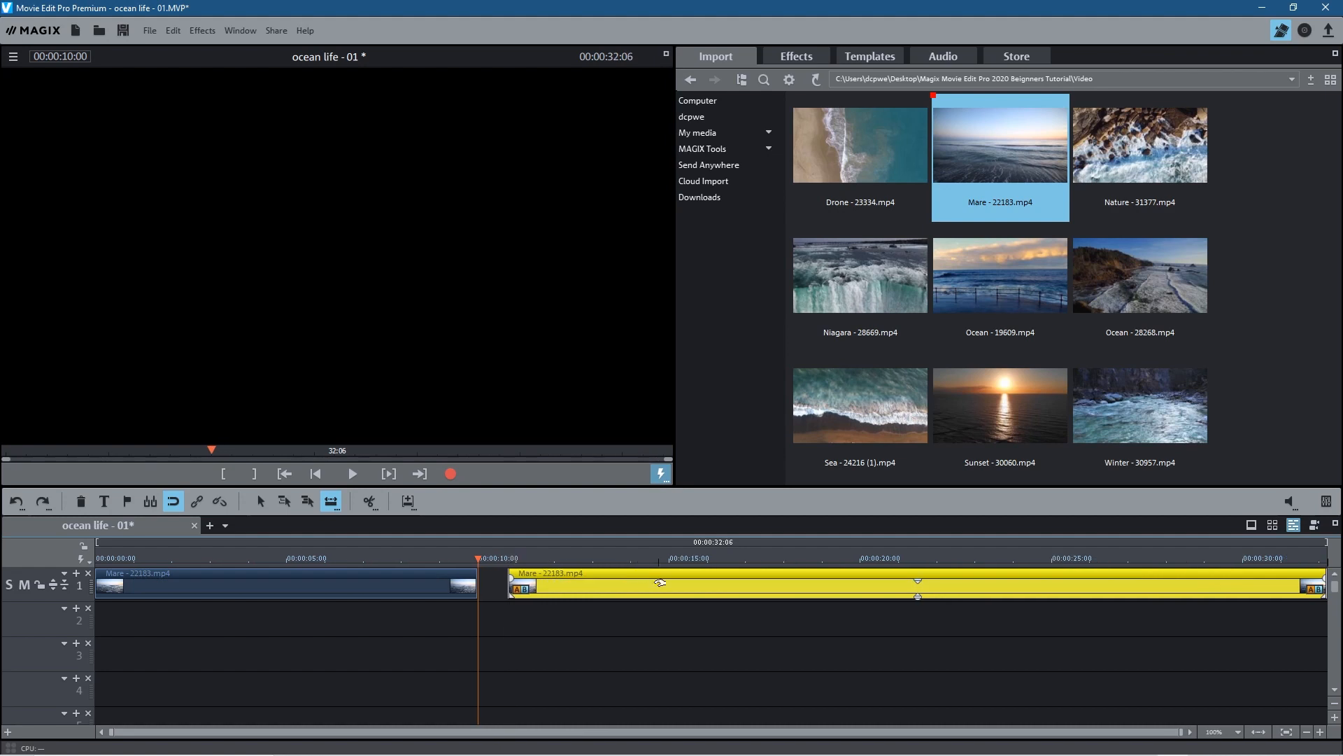
{"action": "key", "text": "Delete"}
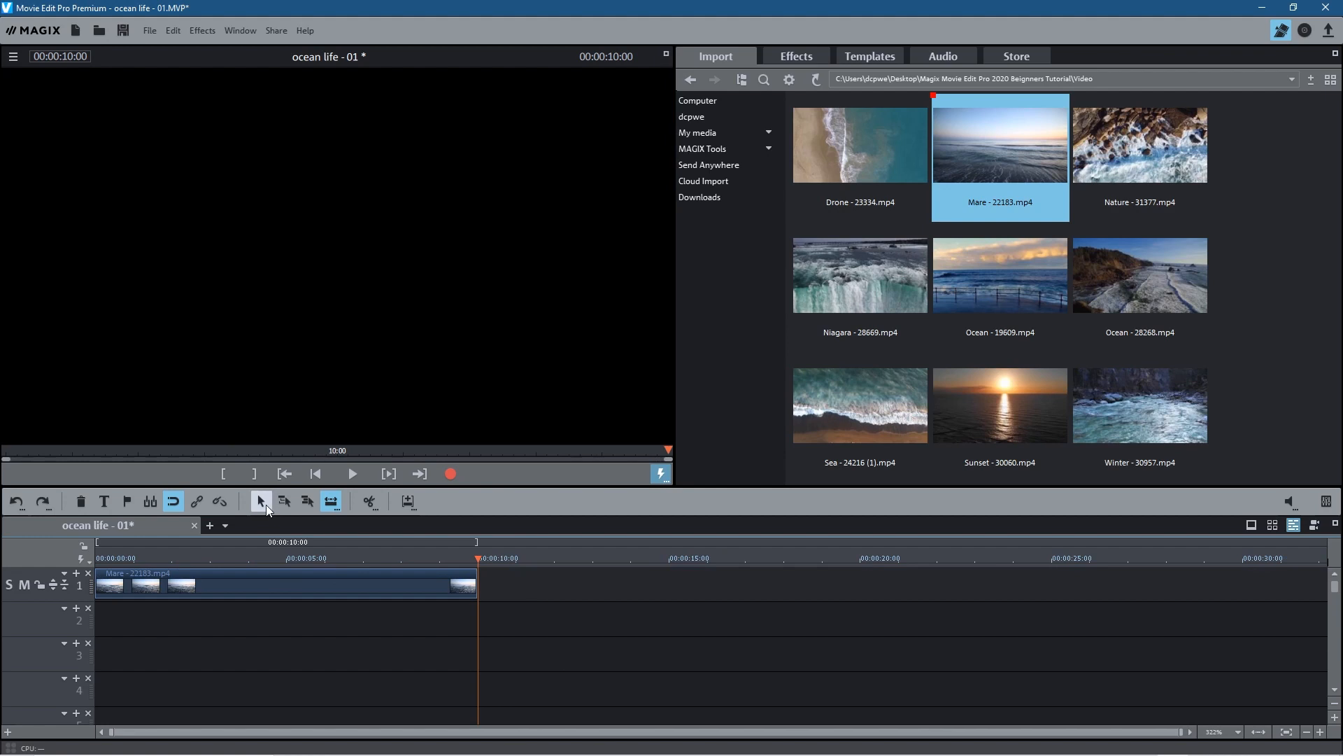
Activate the mouse mode for single objects and select the shortened Mare clip on track 1.
{"action": "left_click", "coordinate": [262, 502]}
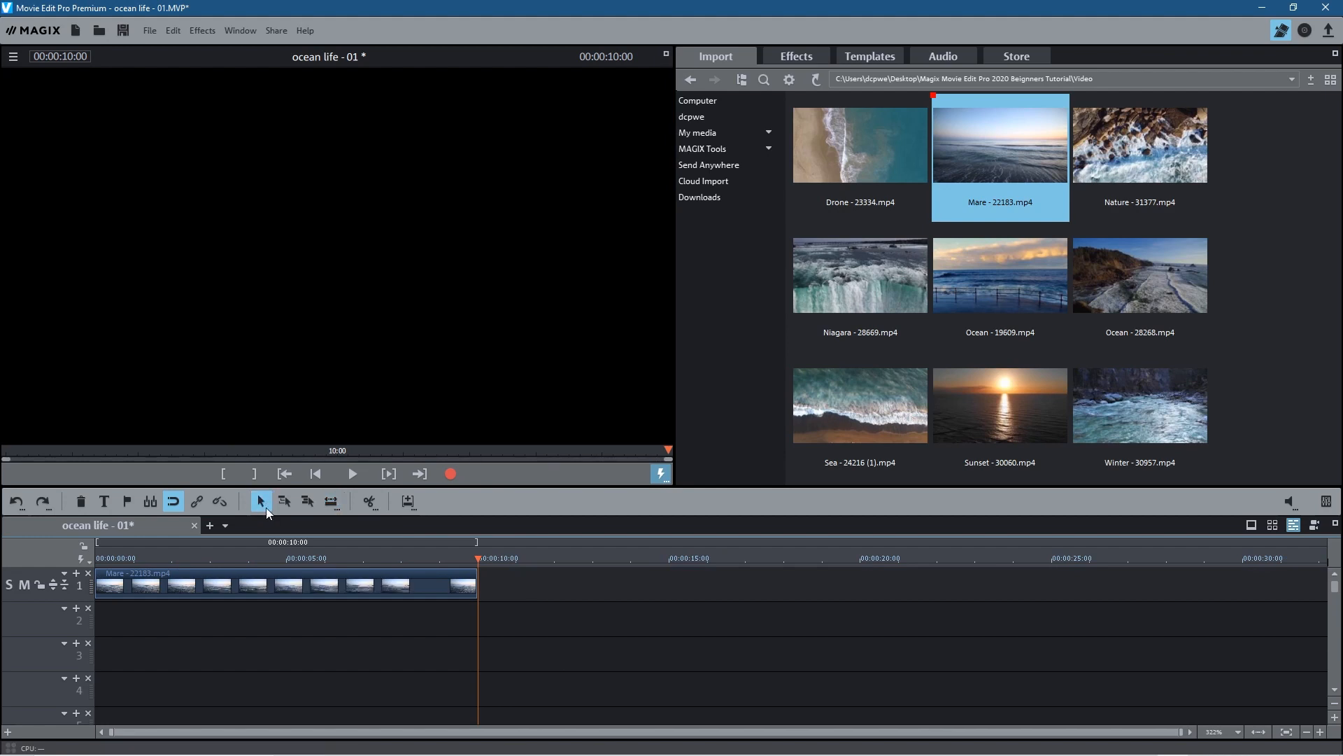
{"action": "mouse_move", "coordinate": [306, 588]}
{"action": "left_mouse_down"}
{"action": "mouse_move", "coordinate": [418, 587]}
{"action": "mouse_move", "coordinate": [307, 586]}
{"action": "left_mouse_up"}
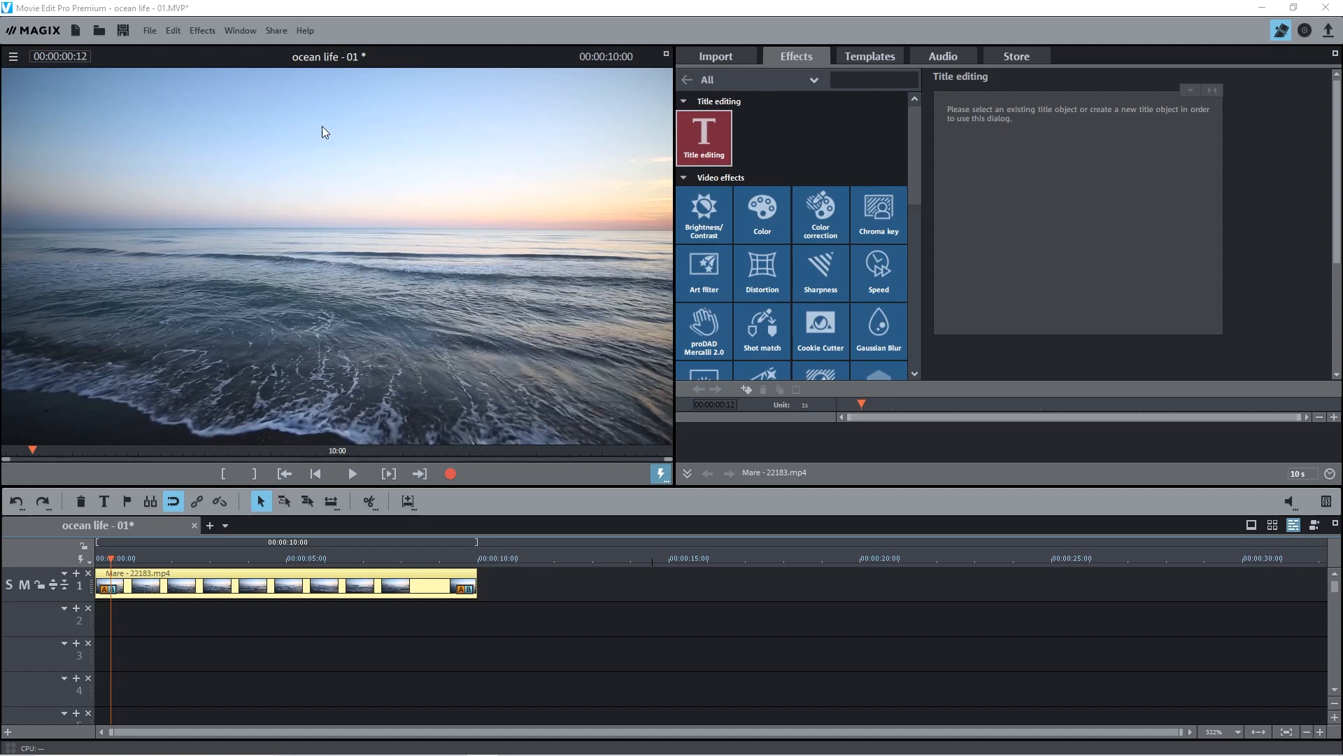
Save the project and open the Movement Basic title templates.
{"action": "left_click", "coordinate": [533, 135]}
{"action": "key", "text": "ctrl+s"}
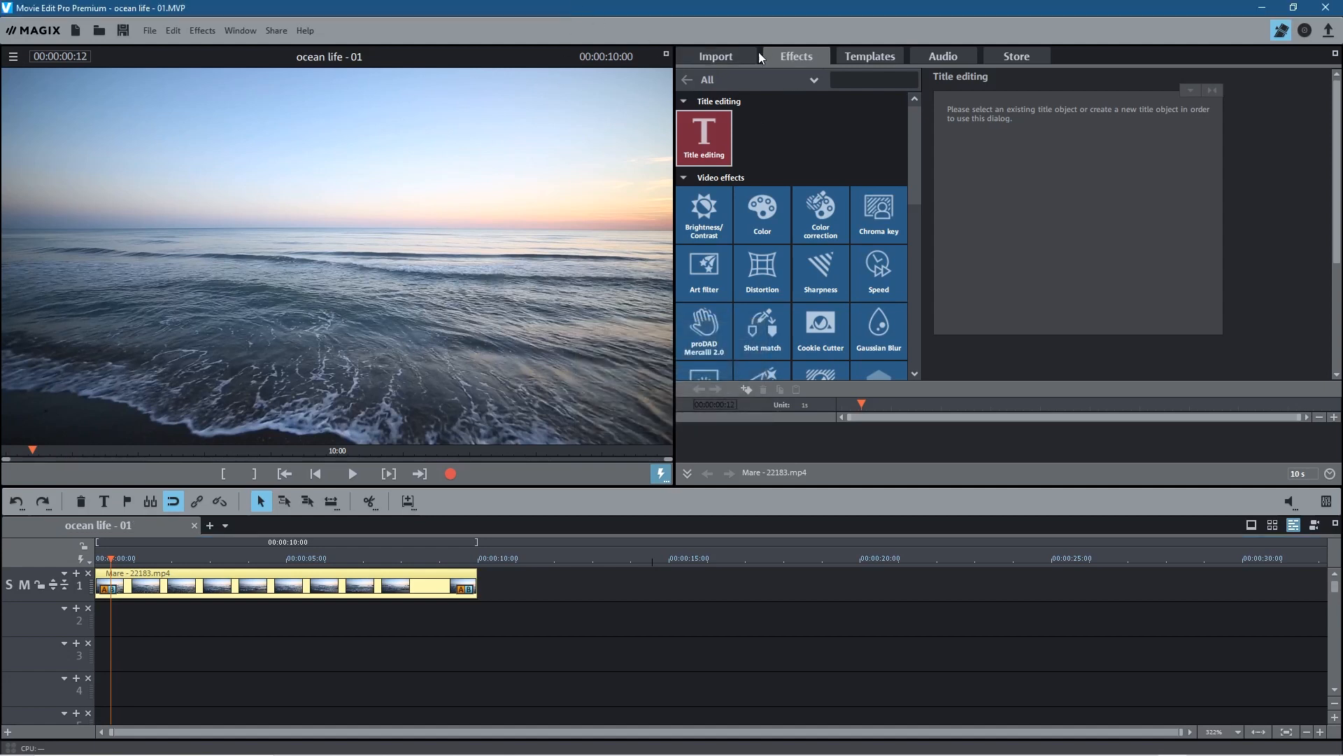
{"action": "left_click", "coordinate": [718, 55]}
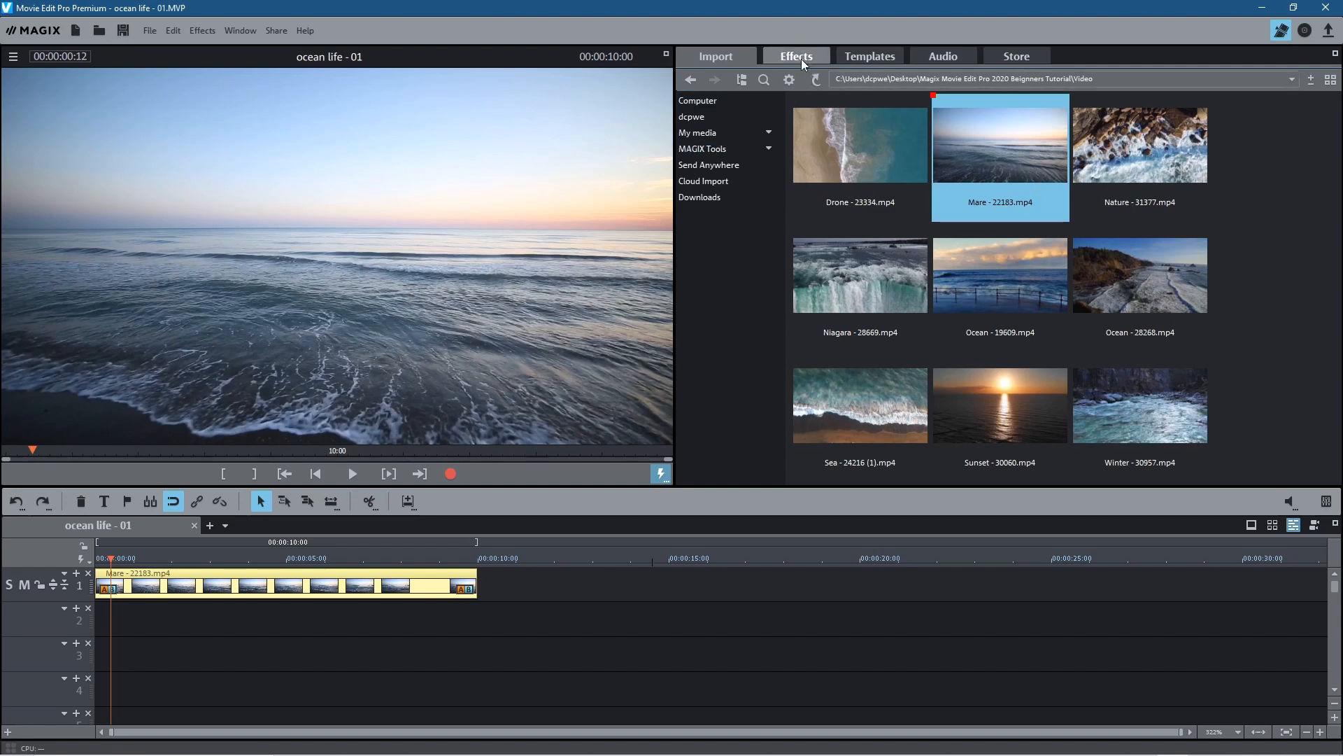
{"action": "left_click", "coordinate": [872, 57]}
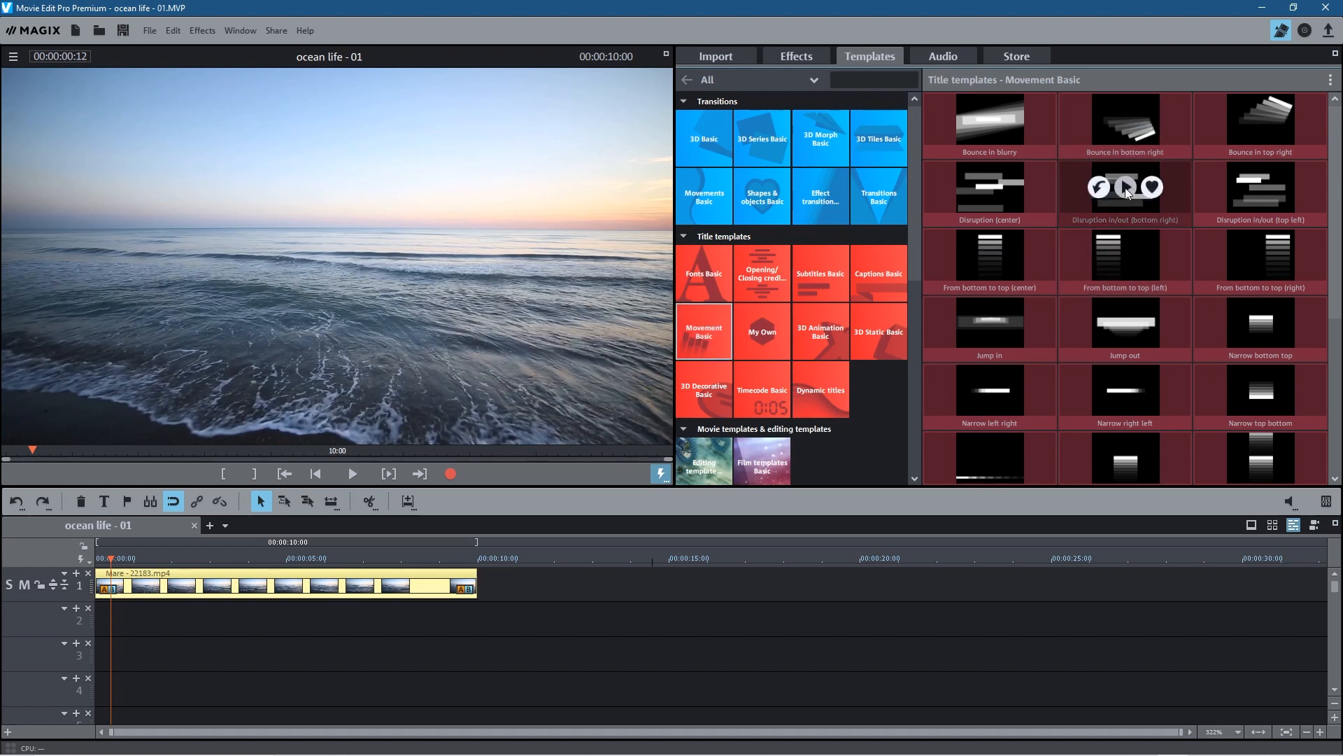
Preview Movement Basic title templates, including the Disruption, Bounce in, Jump in, Narrow left right and Jump out animations.
{"action": "left_click", "coordinate": [1125, 187]}
{"action": "mouse_move", "coordinate": [1249, 196]}
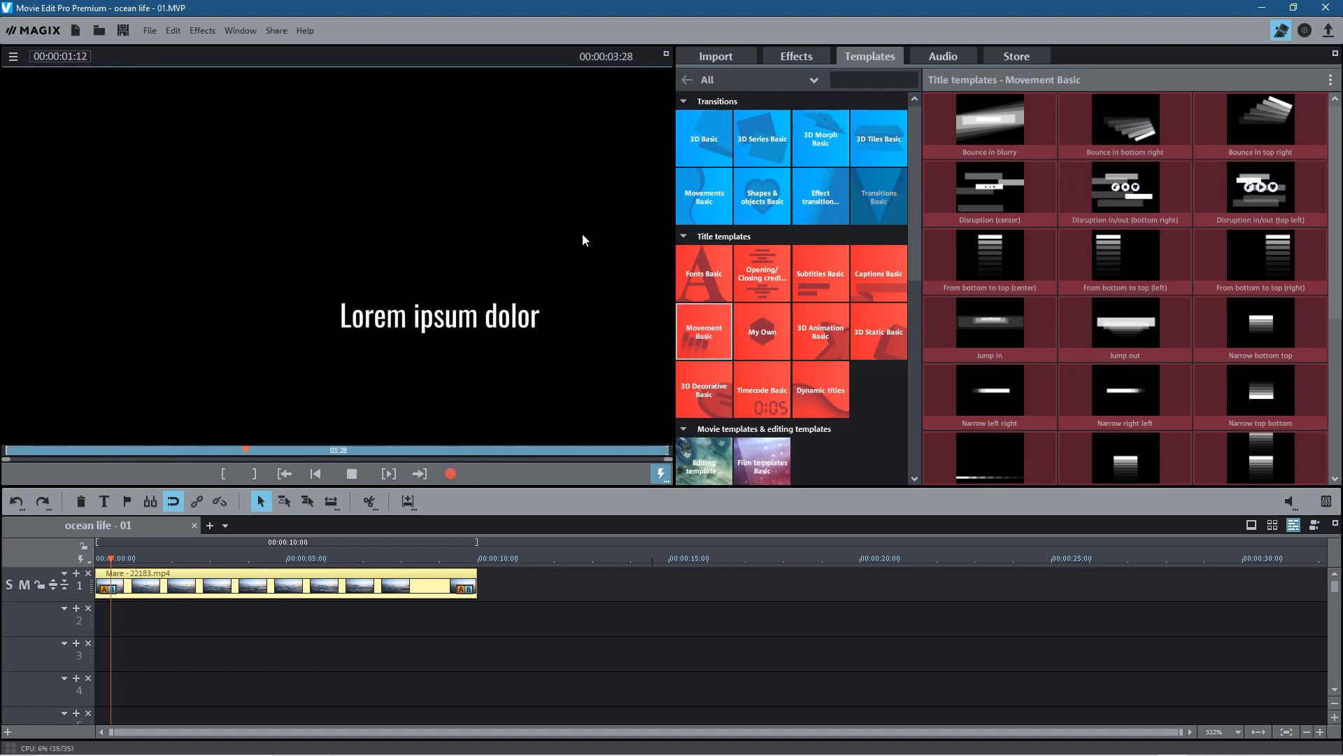
{"action": "left_click", "coordinate": [990, 188]}
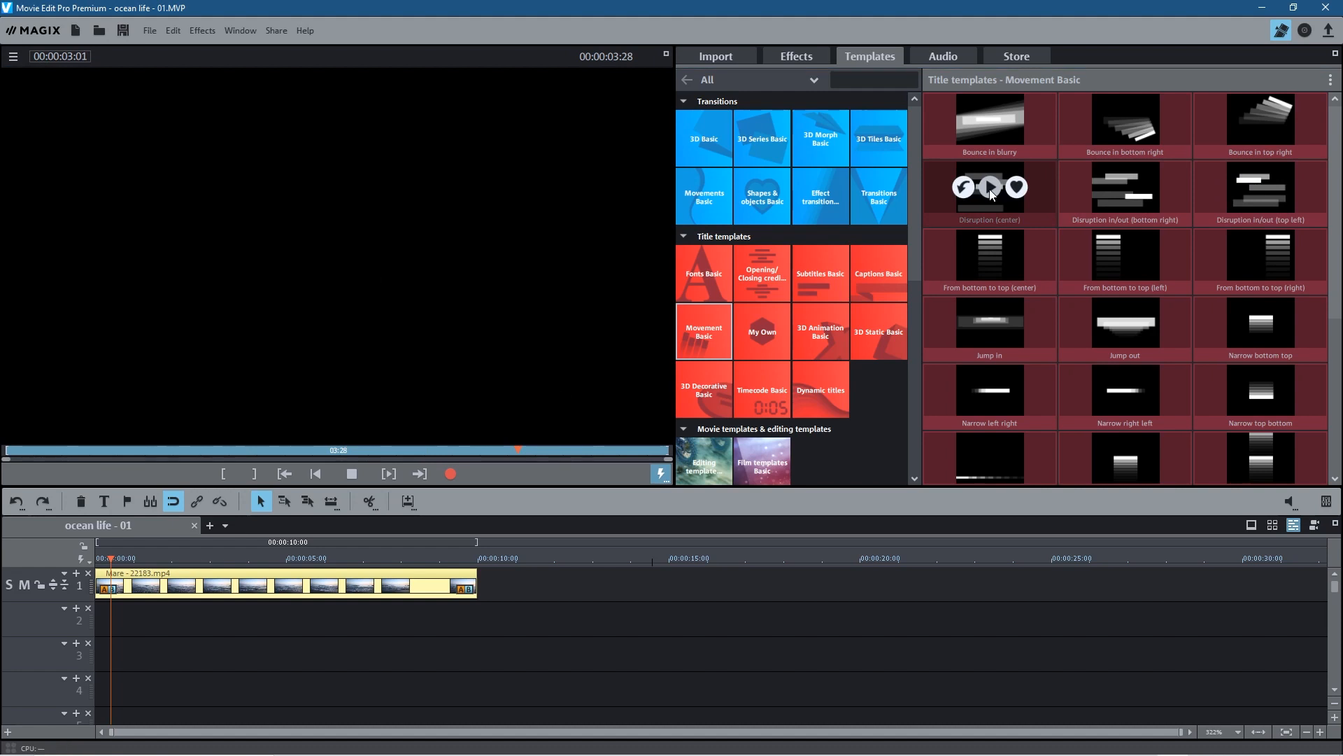
{"action": "left_click", "coordinate": [991, 122]}
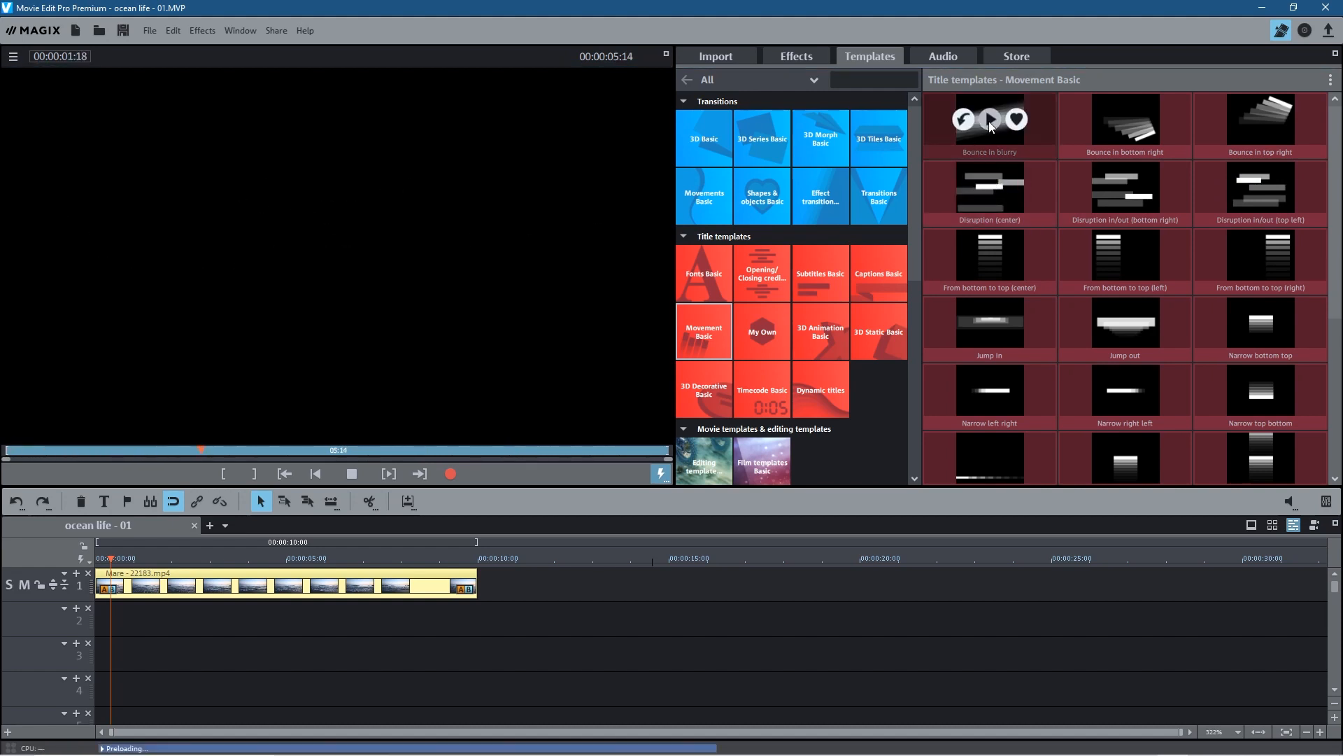
{"action": "mouse_move", "coordinate": [1118, 160]}
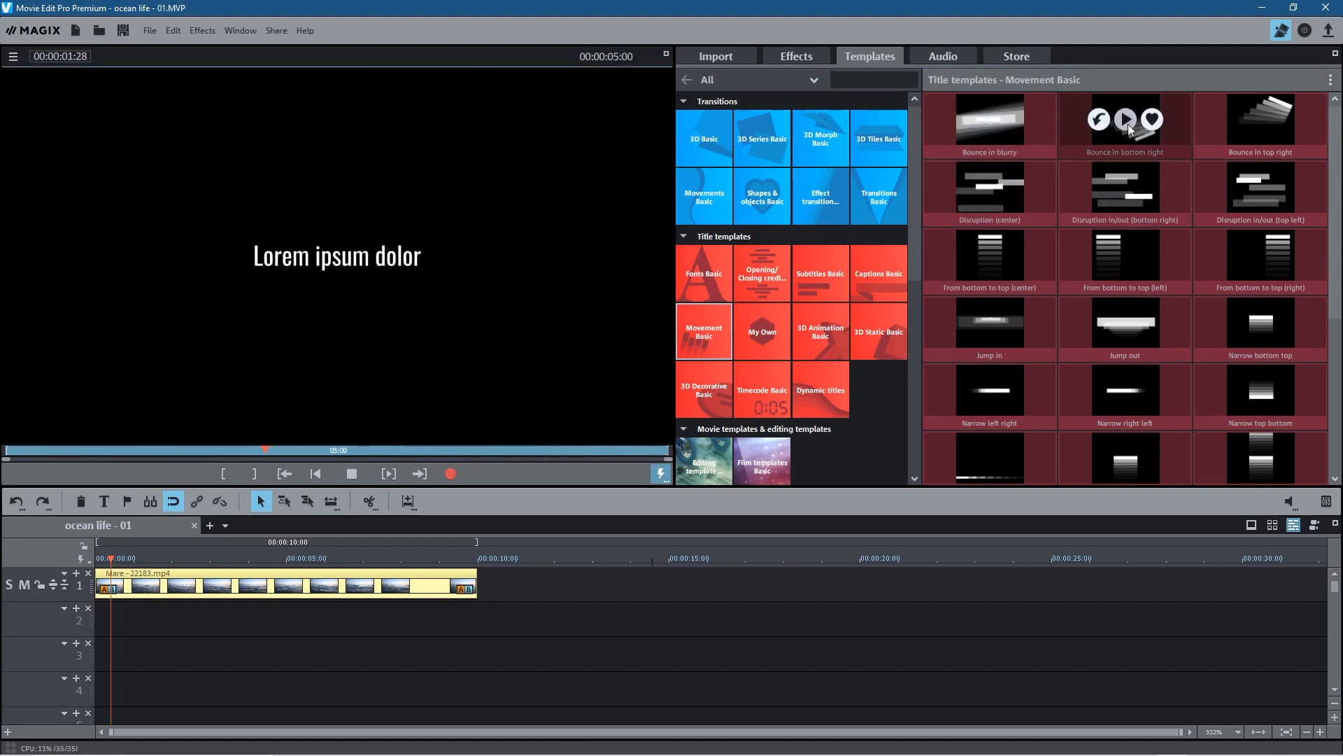
{"action": "left_click", "coordinate": [1128, 124]}
{"action": "left_click", "coordinate": [1260, 123]}
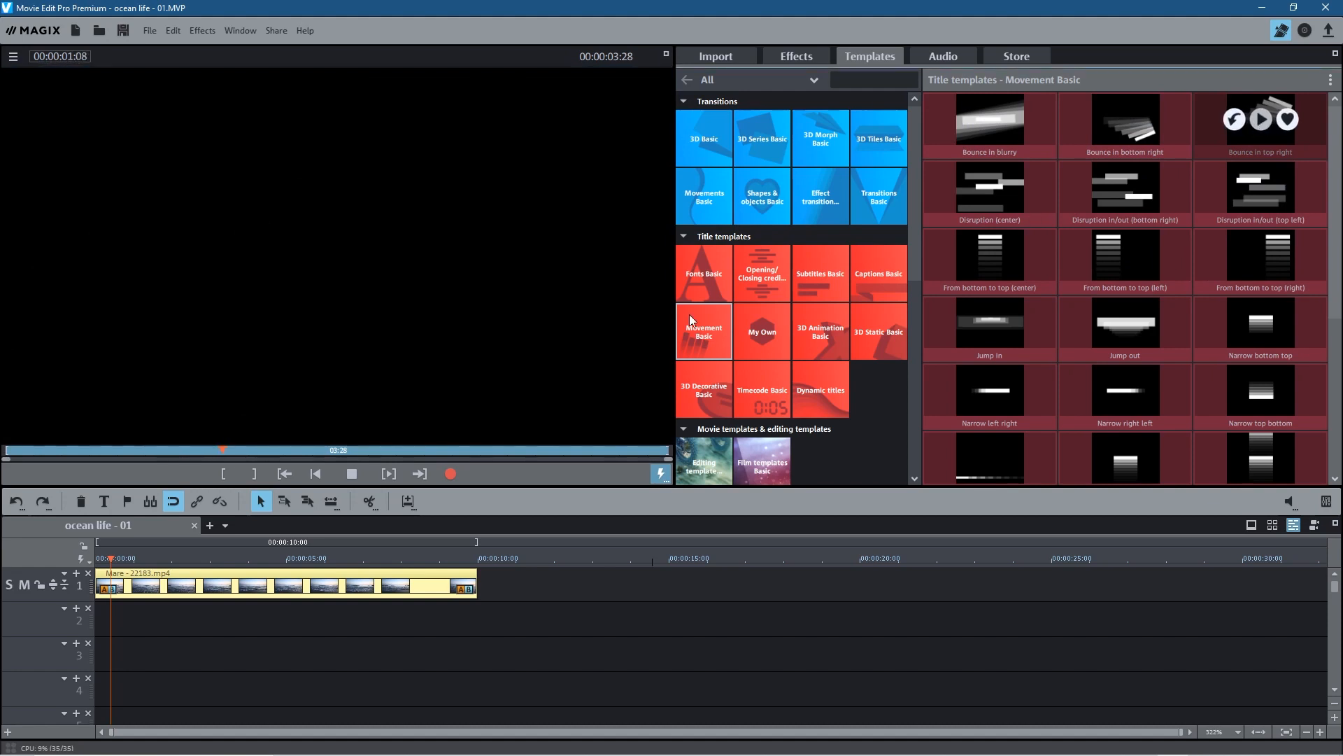
{"action": "left_click", "coordinate": [991, 331]}
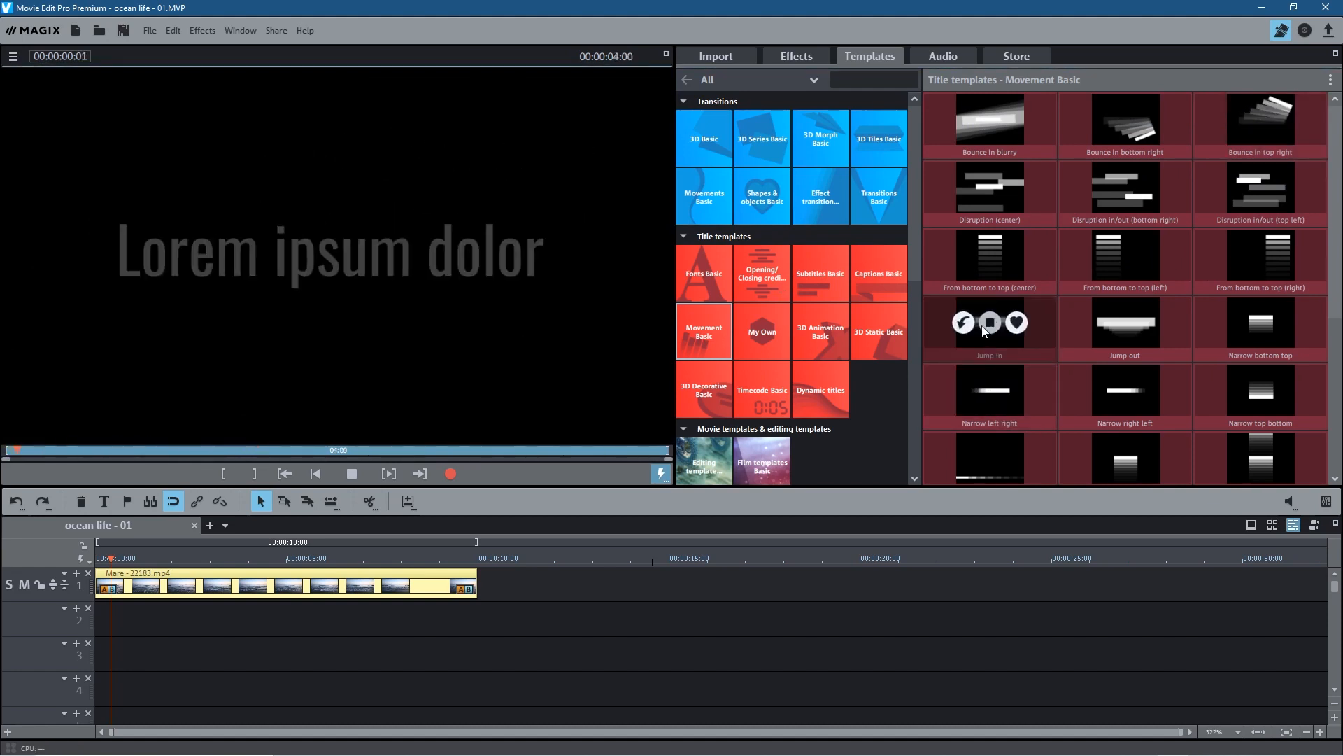
{"action": "left_click", "coordinate": [988, 393]}
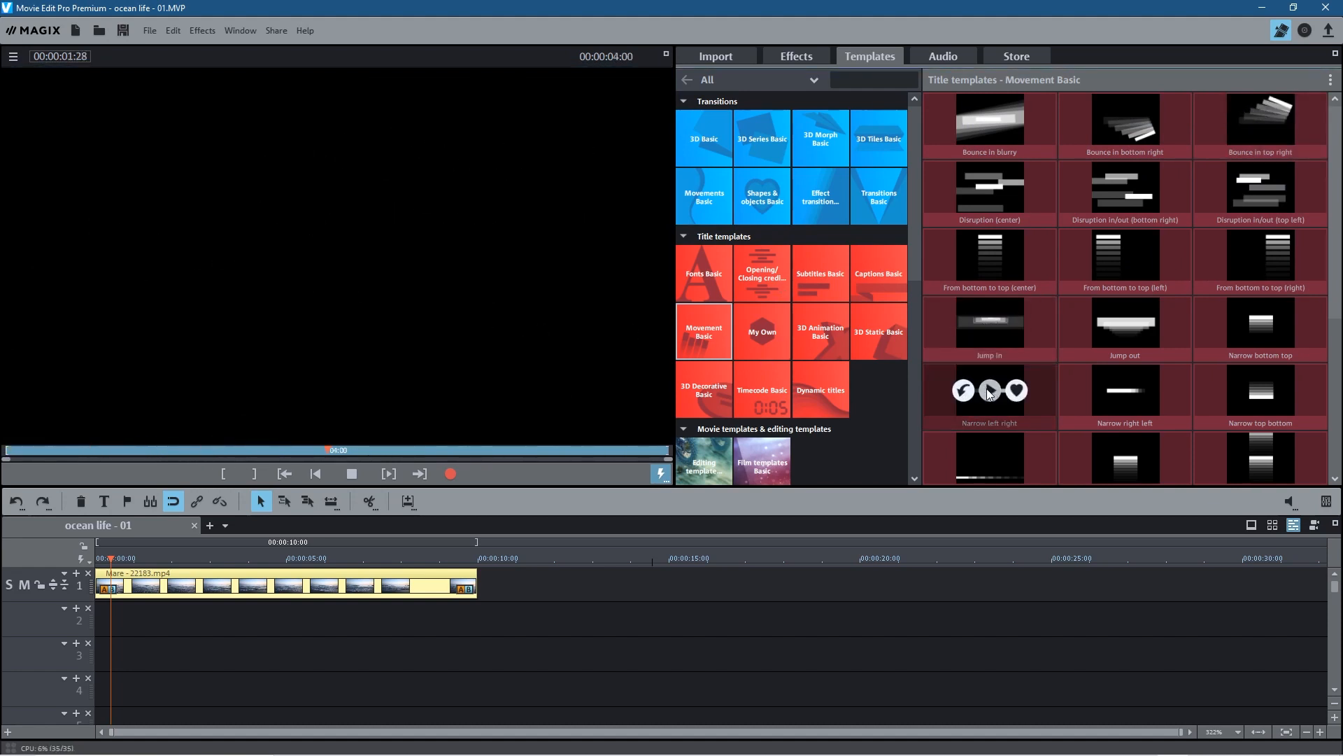
{"action": "mouse_move", "coordinate": [1123, 342]}
{"action": "left_click", "coordinate": [1127, 322]}
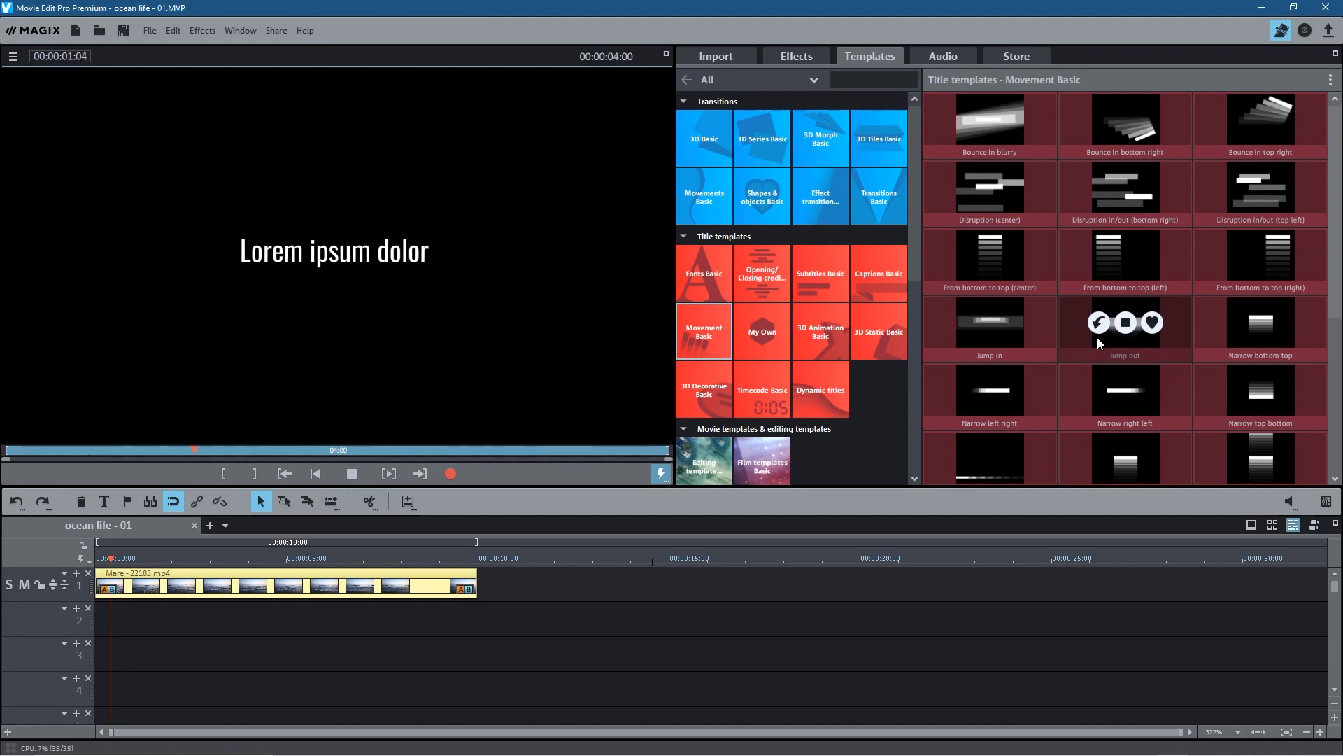
Place the Jump out title template at the start of track 2 and change its text to "Ocean Life".
{"action": "left_click_drag", "start_coordinate": [1097, 337], "coordinate": [98, 611]}
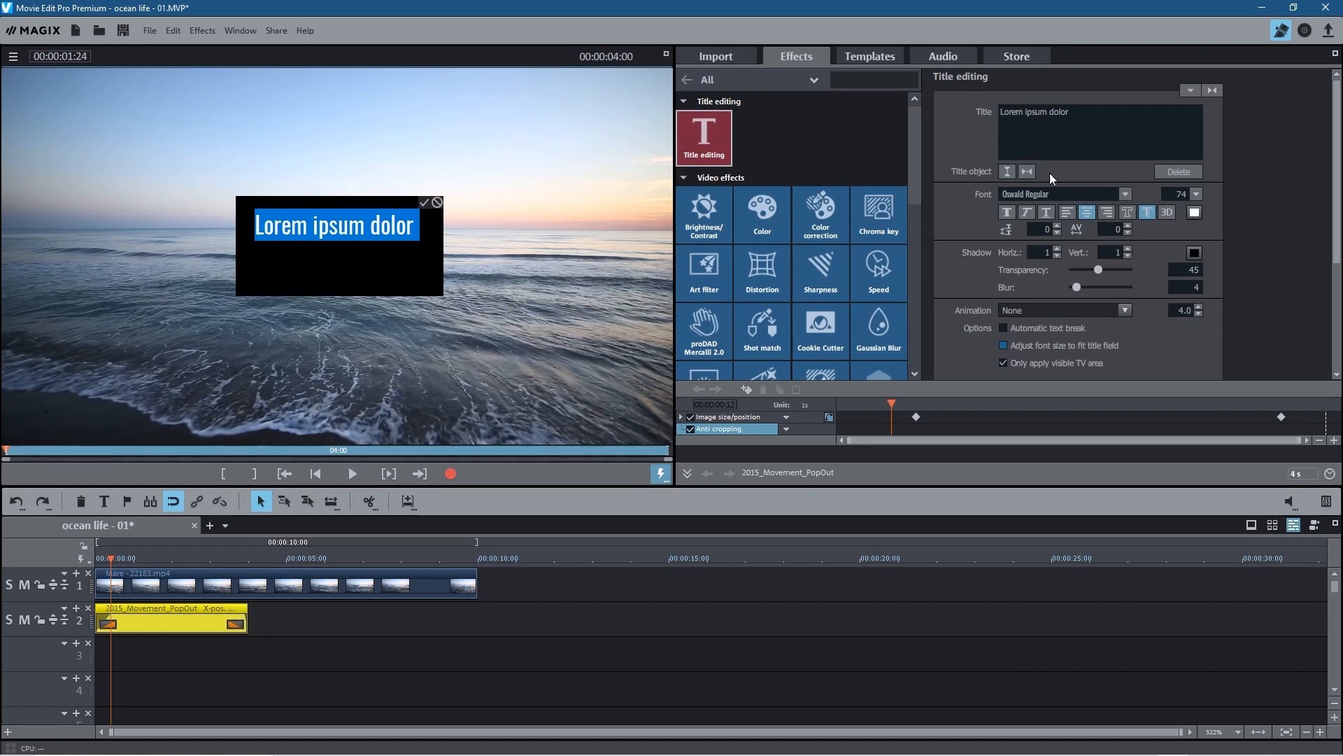
{"action": "left_click_drag", "start_coordinate": [1068, 113], "coordinate": [1000, 113]}
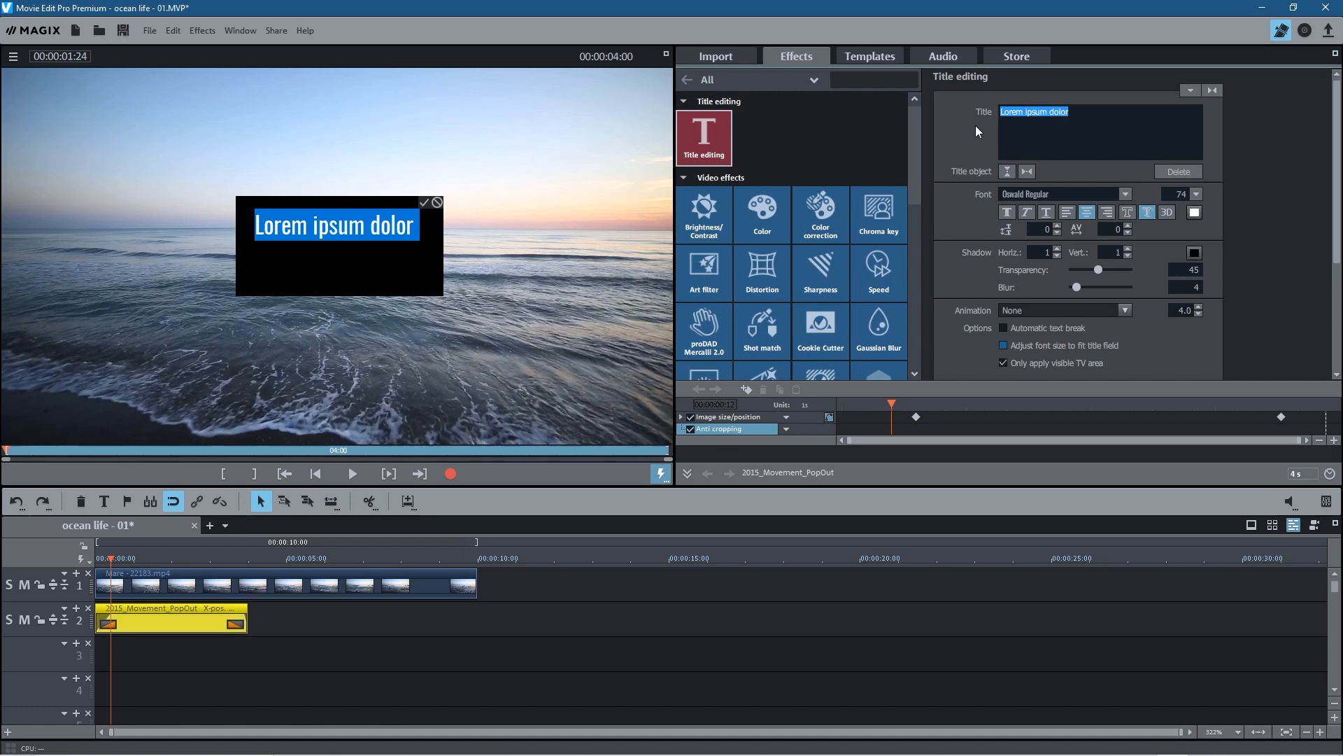
{"action": "type", "text": "Ocean Life"}
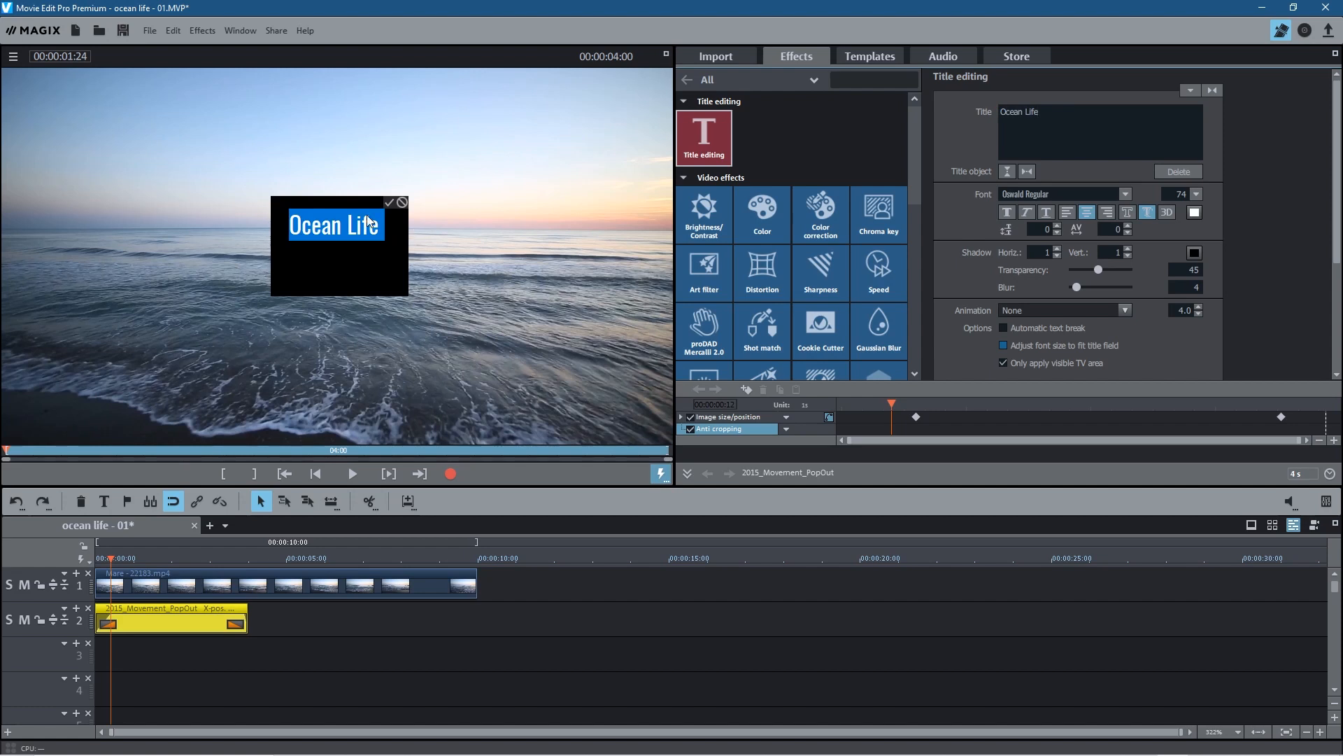
{"action": "left_click", "coordinate": [389, 204]}
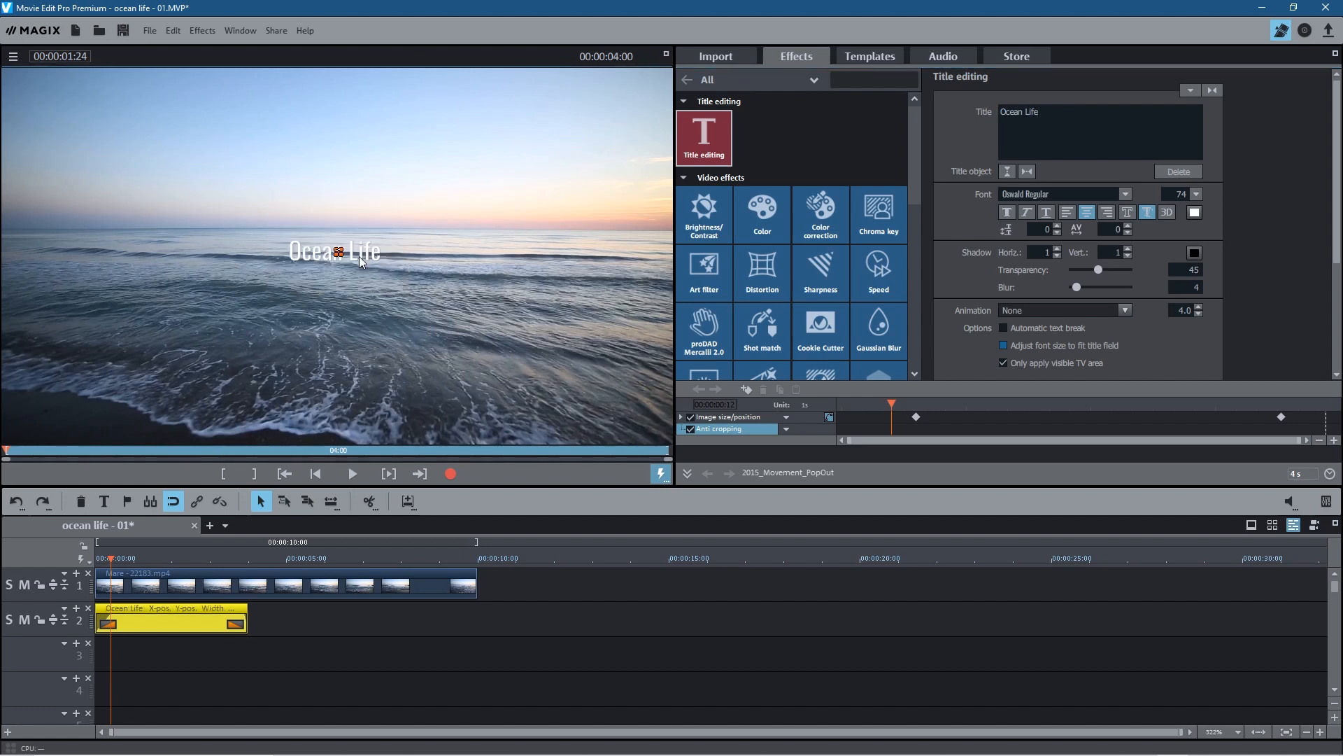
Scrub the playhead to about 00:00:02:21 and select the Ocean Life title on track 2 for editing.
{"action": "left_click", "coordinate": [535, 583]}
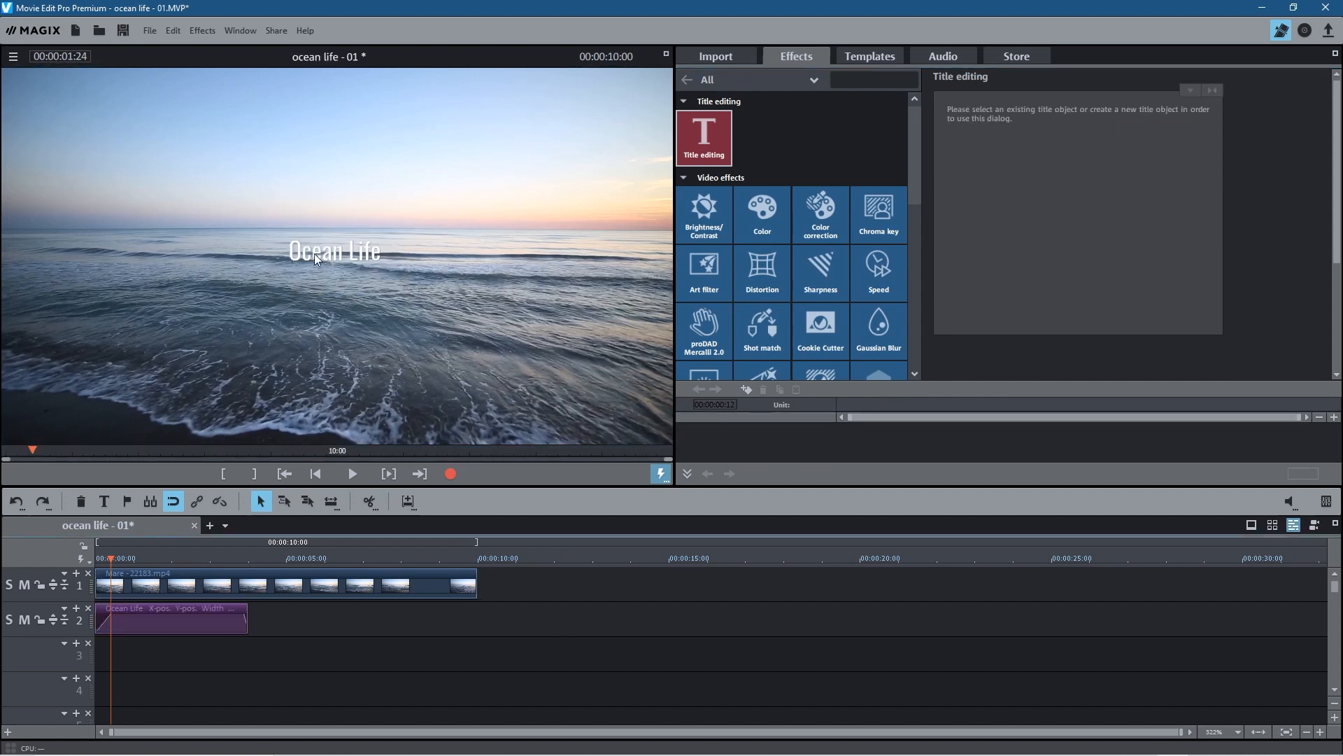
{"action": "left_click_drag", "start_coordinate": [110, 558], "coordinate": [197, 596]}
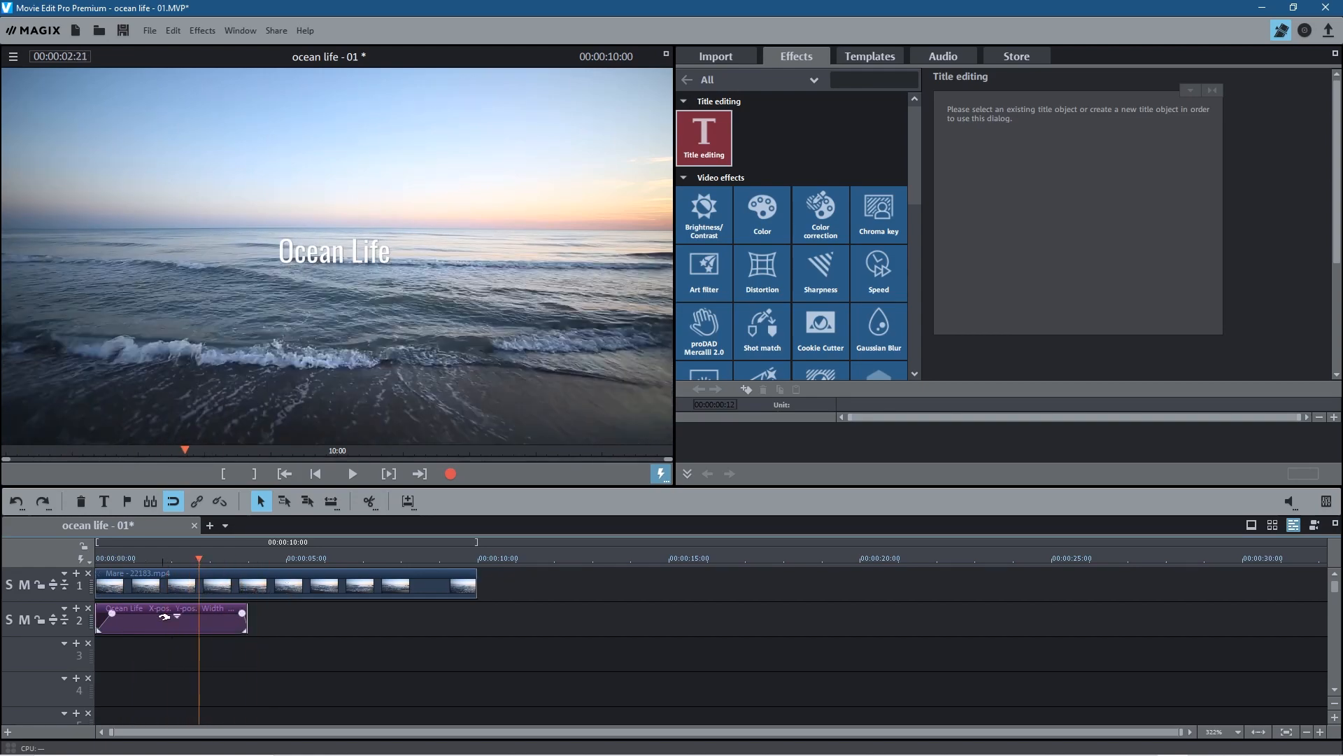
{"action": "left_click", "coordinate": [197, 627]}
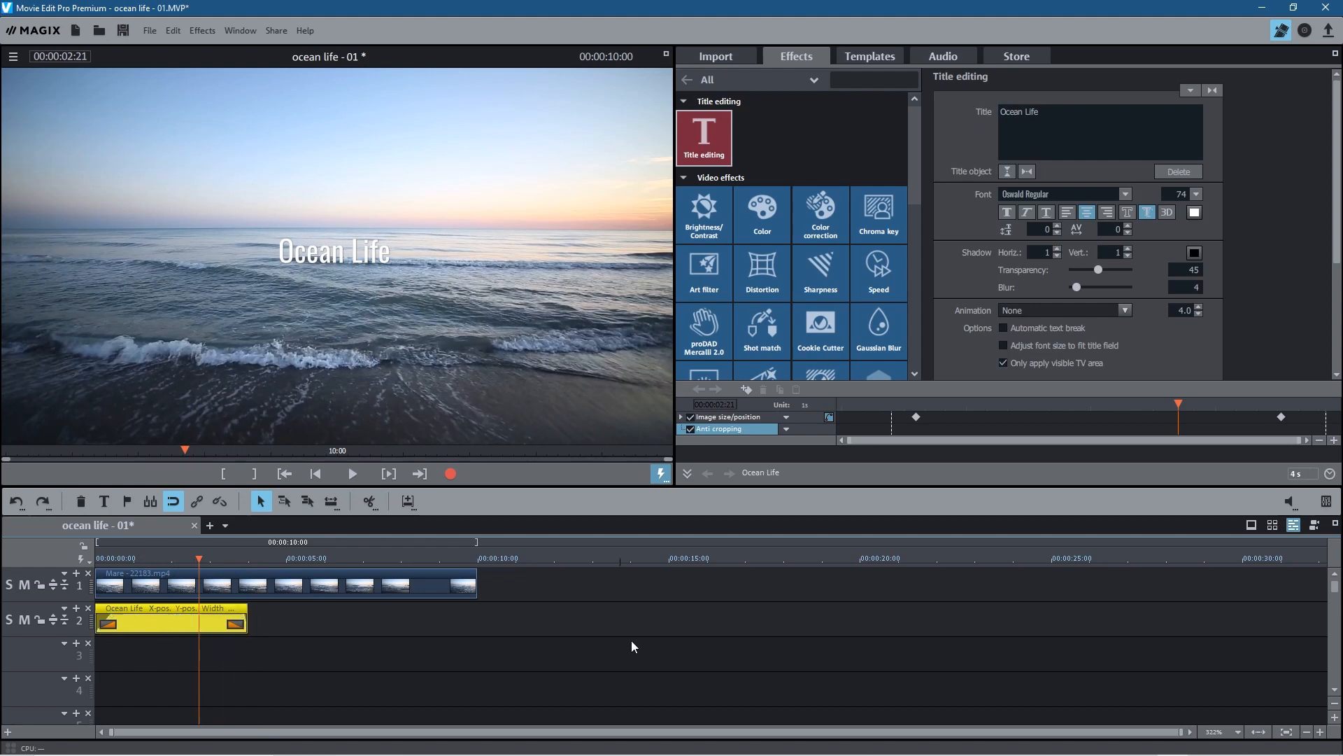
{"action": "left_click", "coordinate": [704, 616]}
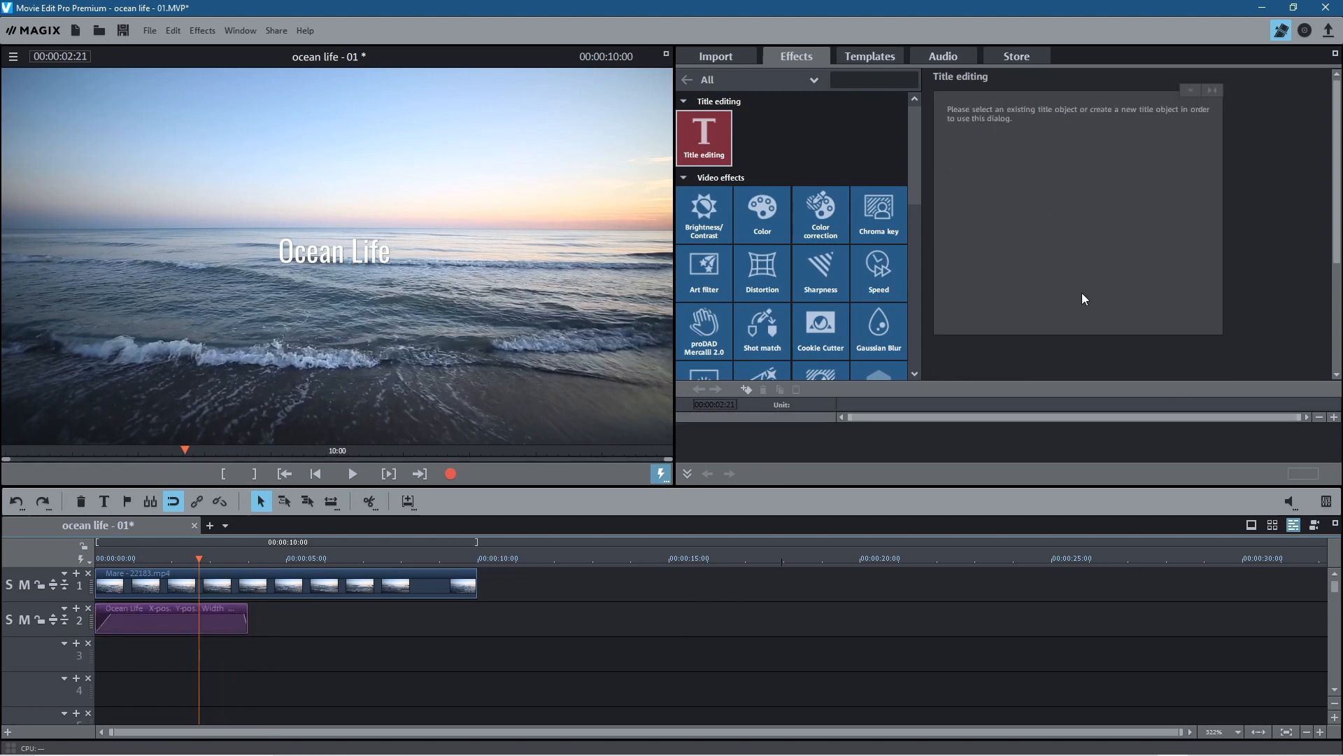
{"action": "left_click", "coordinate": [147, 624]}
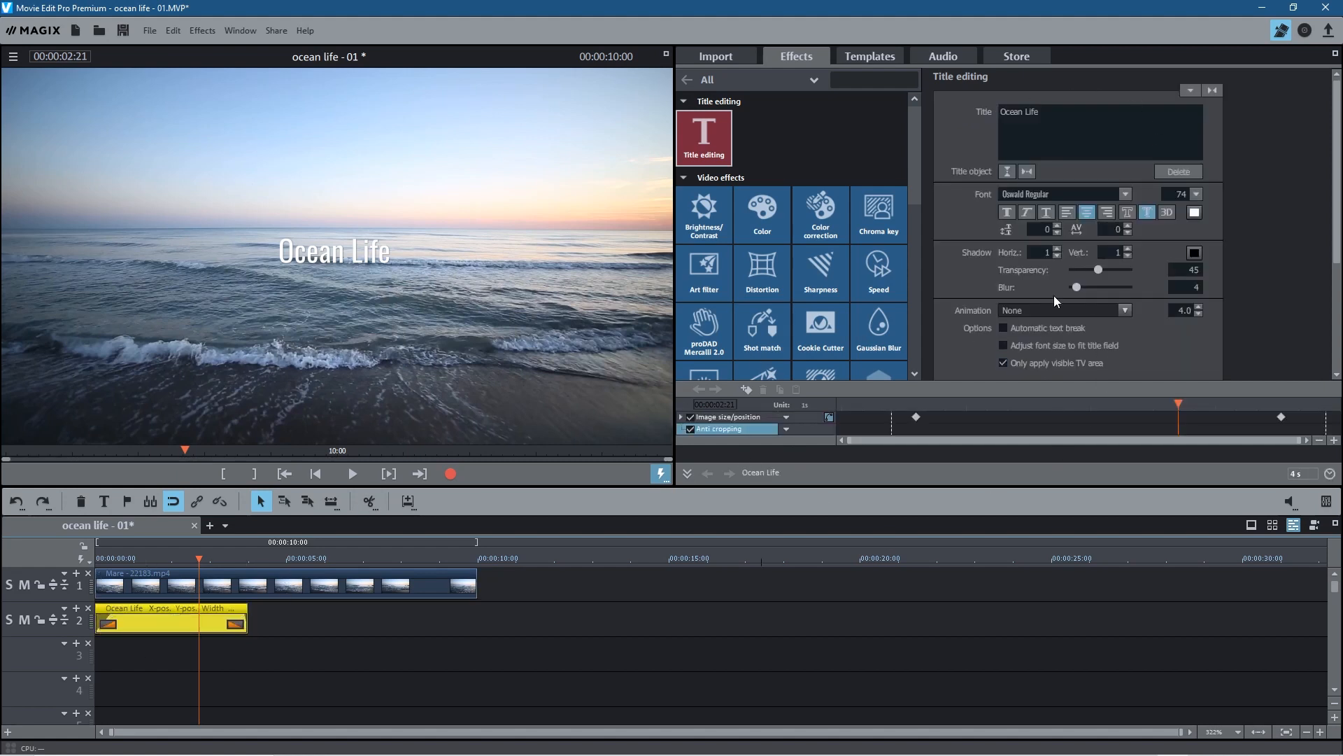
Look at the title templates again, reselect the Ocean Life title and return to its title editing settings.
{"action": "left_click", "coordinate": [870, 56]}
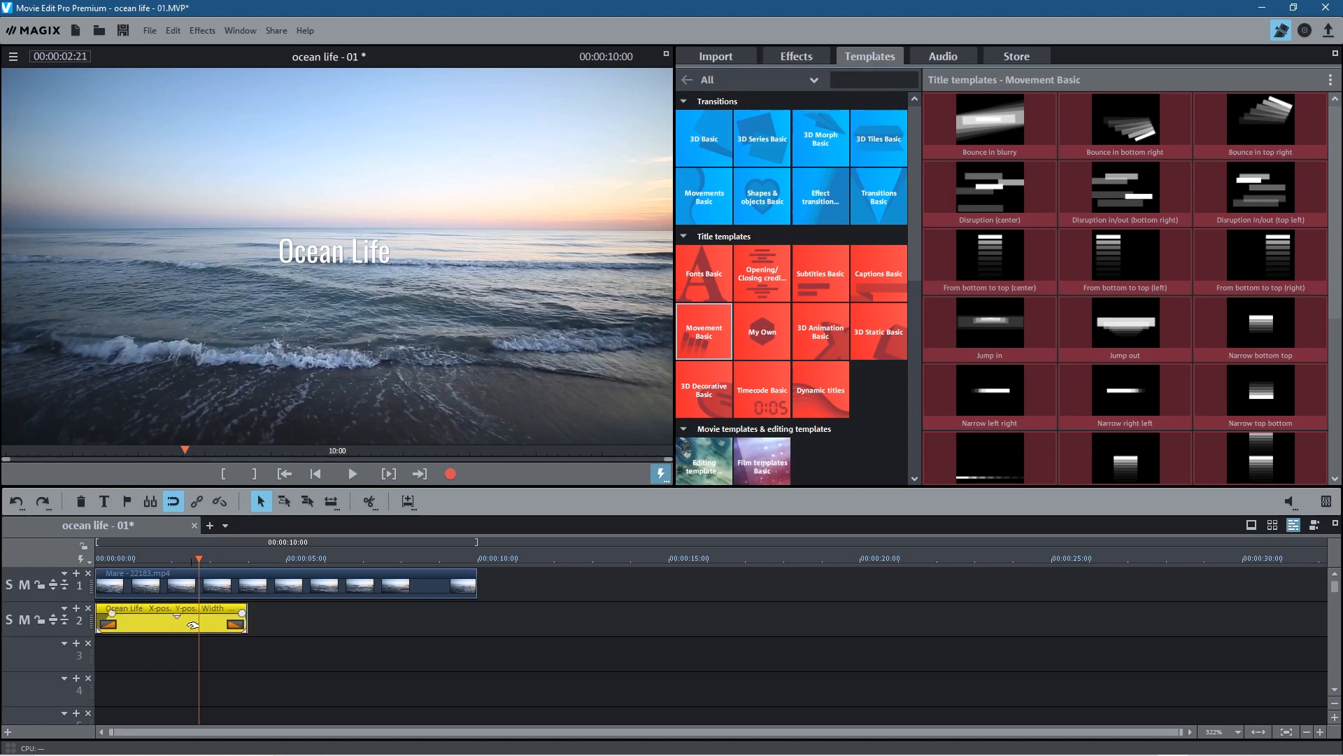
{"action": "left_click", "coordinate": [362, 660]}
{"action": "left_click", "coordinate": [199, 622]}
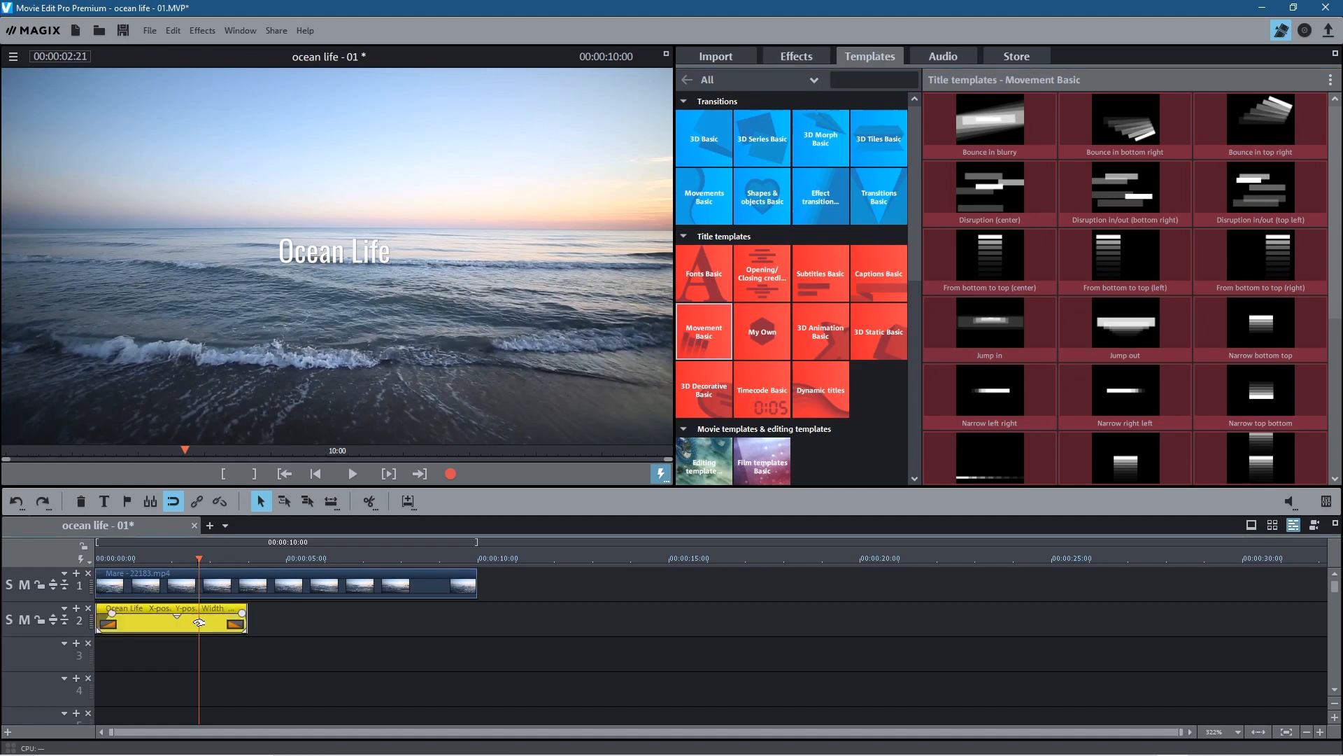
{"action": "left_click", "coordinate": [795, 54]}
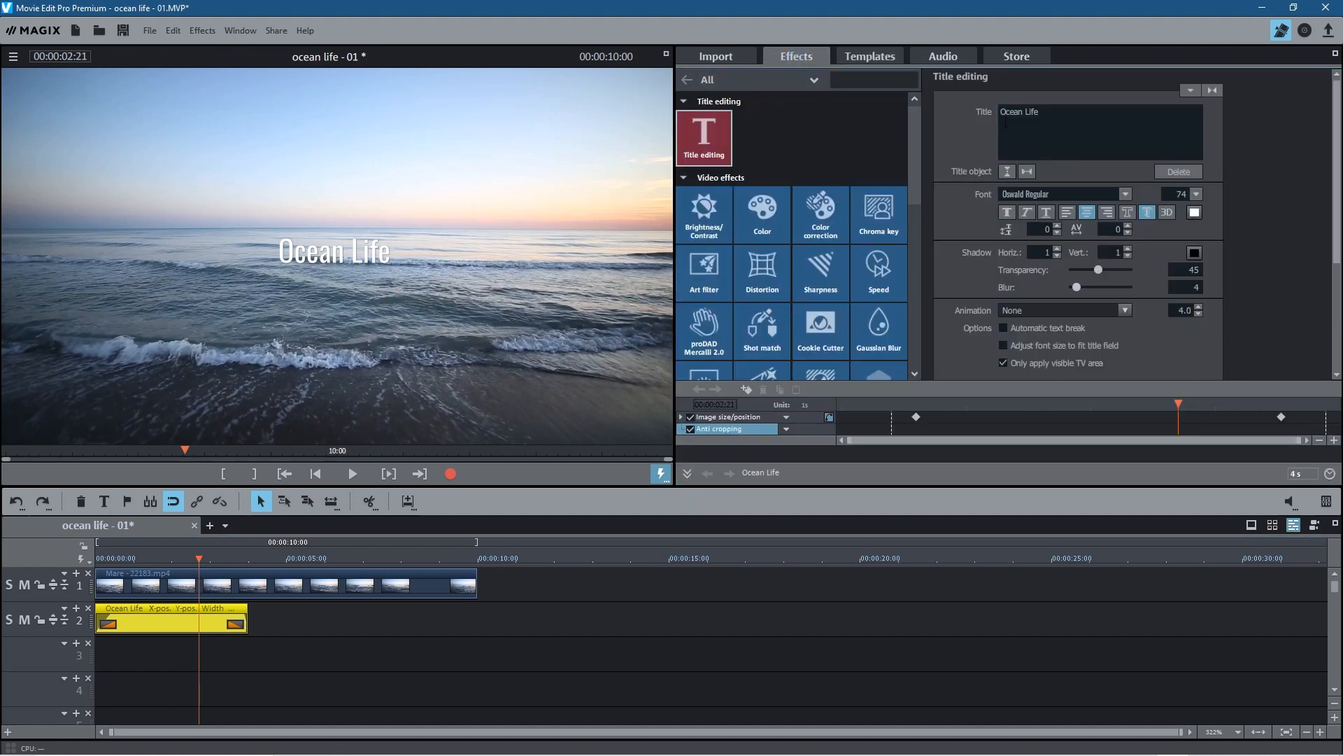
Apply bold to the Ocean Life title and set its font size to 110.
{"action": "left_click", "coordinate": [1005, 214]}
{"action": "left_click", "coordinate": [1197, 196]}
{"action": "left_click_drag", "start_coordinate": [1200, 253], "coordinate": [1190, 220]}
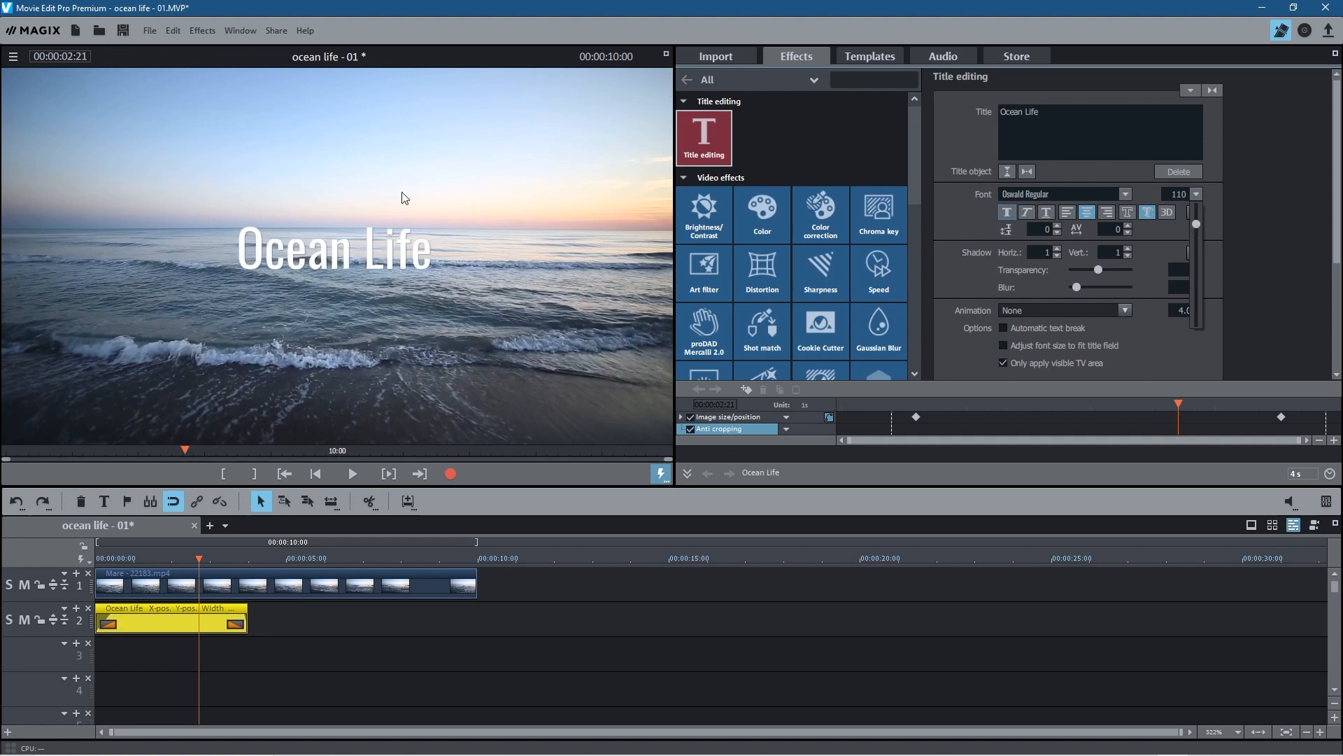
Toggle the bold and italic styles on the Ocean Life title to compare them.
{"action": "left_click", "coordinate": [1009, 214]}
{"action": "left_click", "coordinate": [1011, 217]}
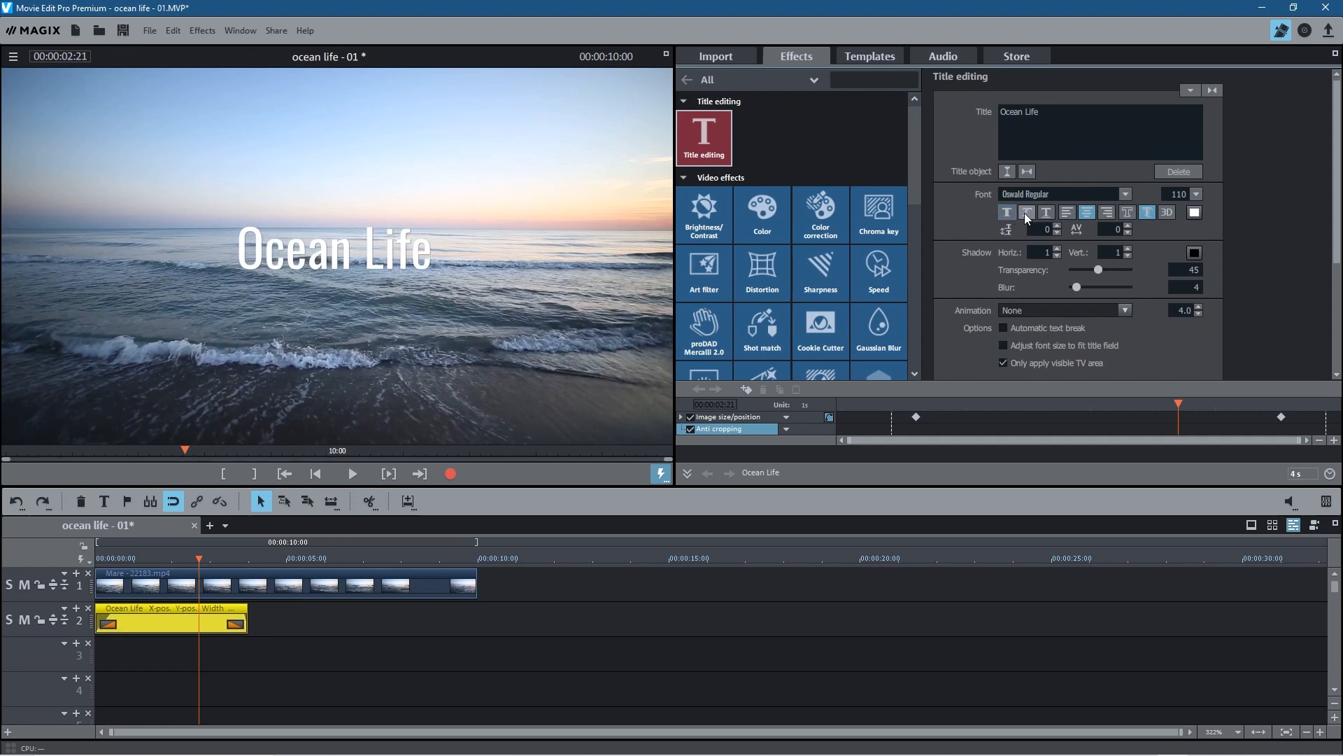
{"action": "left_click", "coordinate": [1029, 217]}
{"action": "left_click", "coordinate": [1030, 217]}
{"action": "left_click", "coordinate": [1028, 216]}
{"action": "left_click", "coordinate": [1028, 216]}
Try right alignment on the title text and return it to centred.
{"action": "left_click", "coordinate": [1084, 214]}
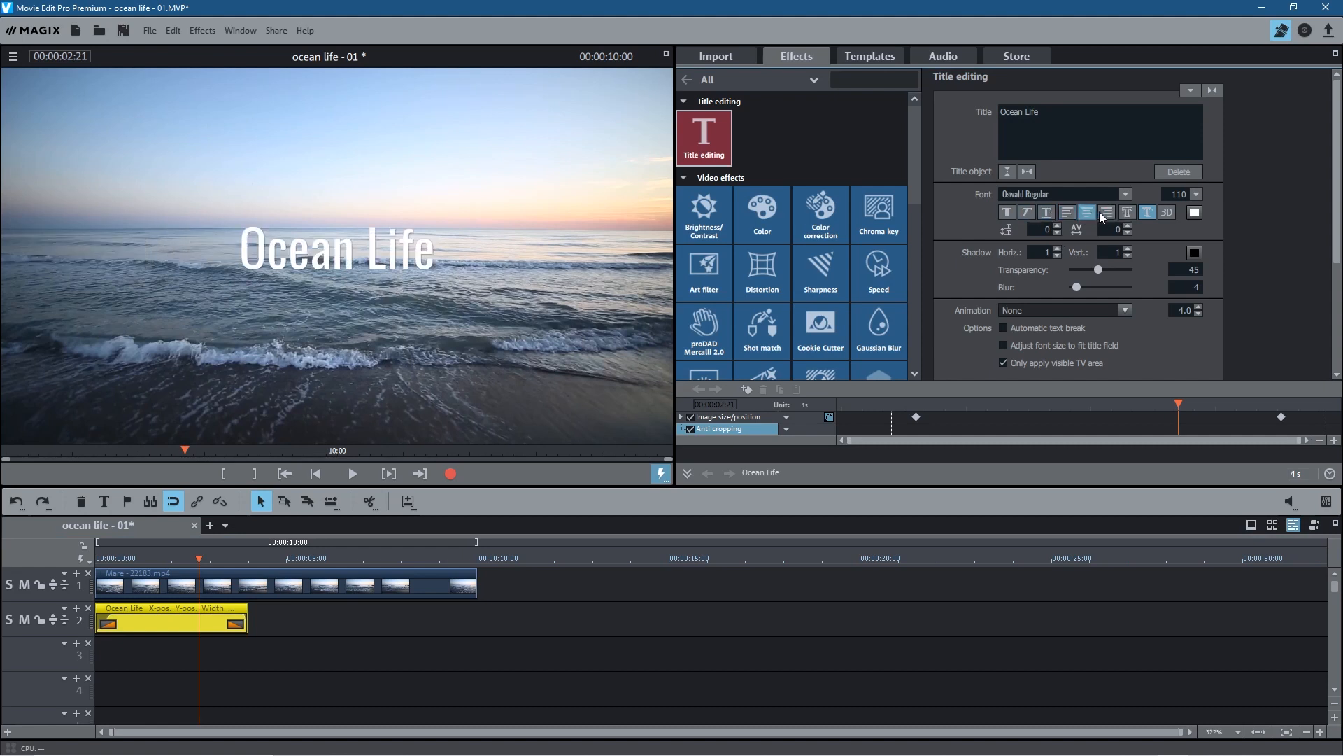
{"action": "left_click", "coordinate": [1107, 212]}
{"action": "left_click", "coordinate": [1086, 212]}
Try the title's shadow at transparency 0 and blur 28, and switch the shadow off.
{"action": "left_click", "coordinate": [1147, 214]}
{"action": "mouse_move", "coordinate": [1075, 288]}
{"action": "left_mouse_down"}
{"action": "mouse_move", "coordinate": [1119, 288]}
{"action": "mouse_move", "coordinate": [1048, 279]}
{"action": "mouse_move", "coordinate": [1099, 287]}
{"action": "mouse_move", "coordinate": [1124, 271]}
{"action": "mouse_move", "coordinate": [1067, 274]}
{"action": "left_mouse_up"}
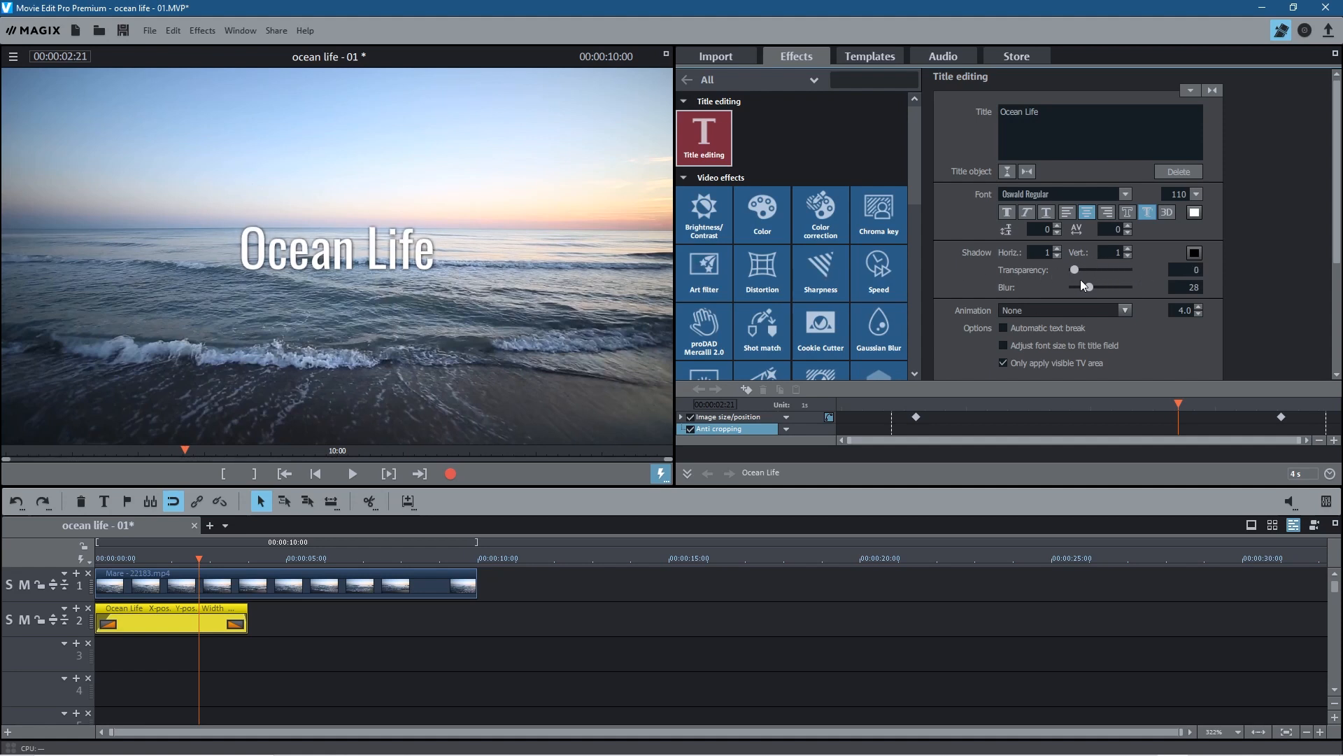
{"action": "left_click", "coordinate": [1148, 214]}
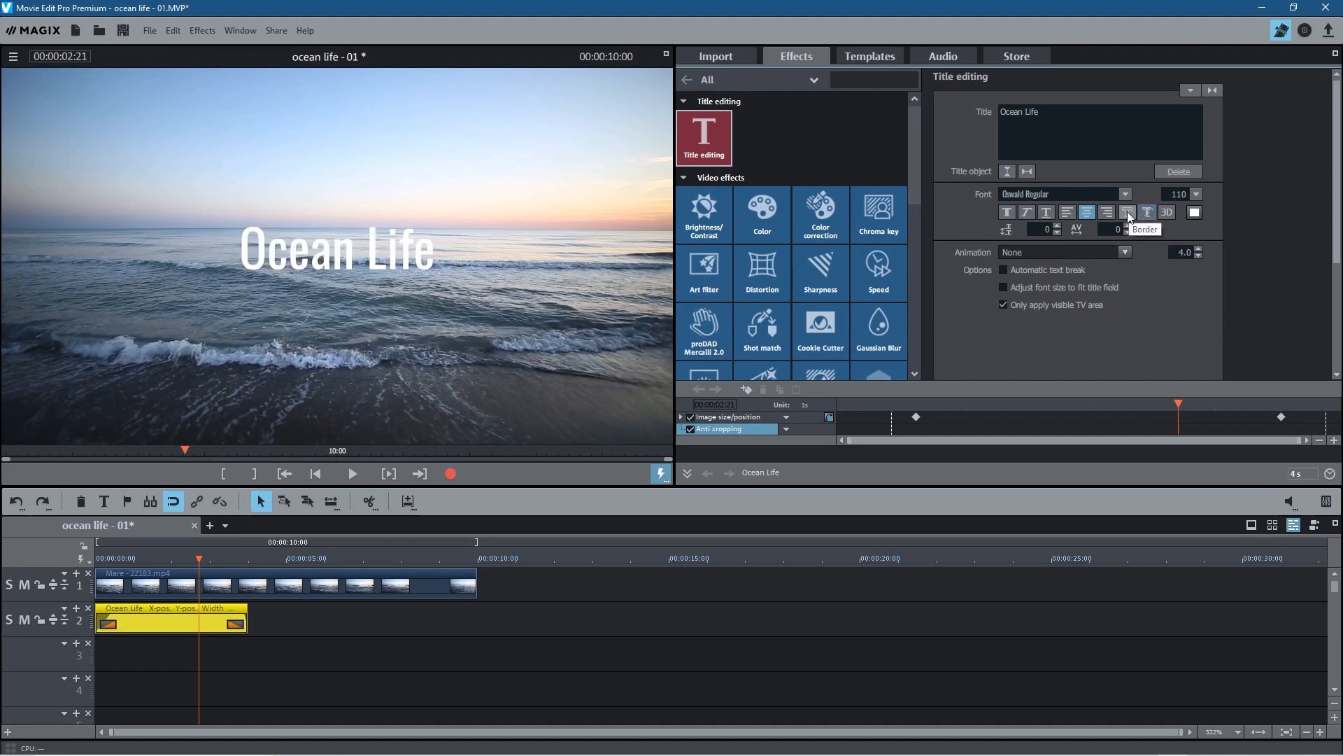
Enable a border on the Ocean Life title and set its colour to black.
{"action": "left_click", "coordinate": [1127, 211]}
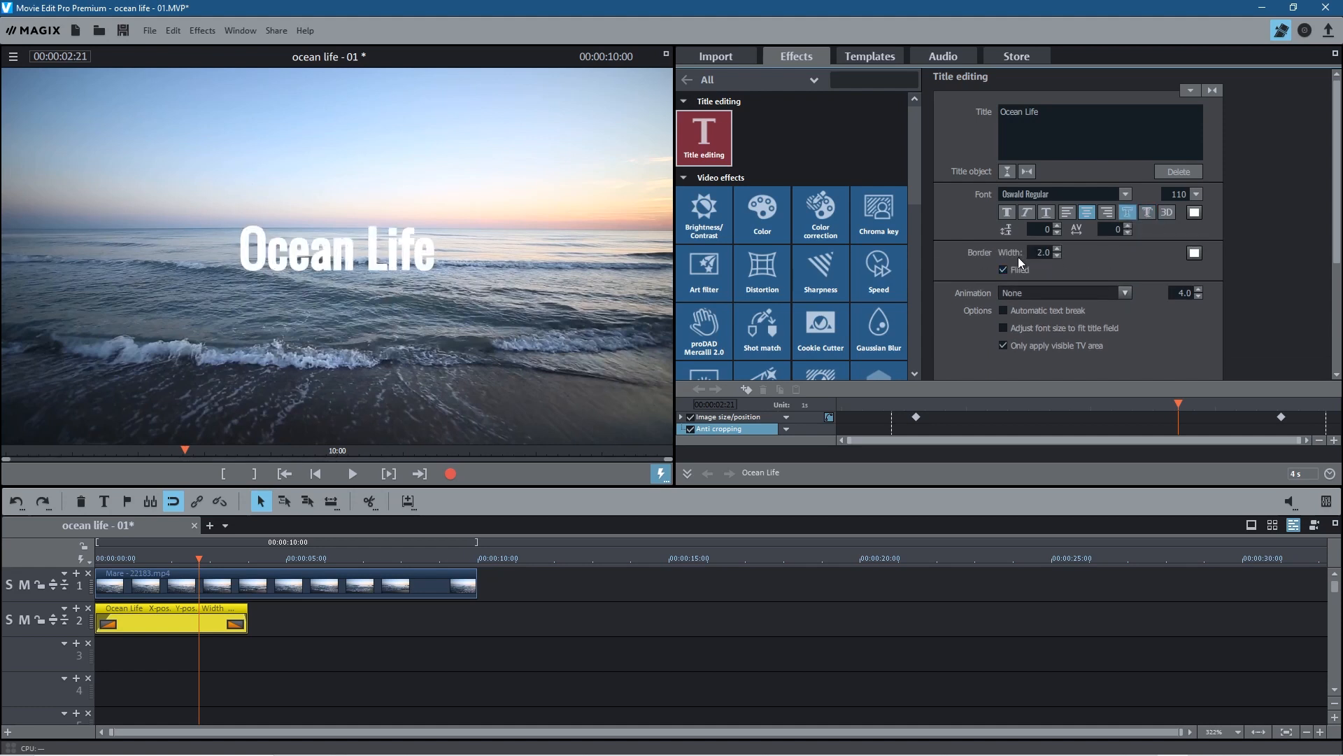
{"action": "left_click", "coordinate": [1194, 252]}
{"action": "left_click", "coordinate": [866, 270]}
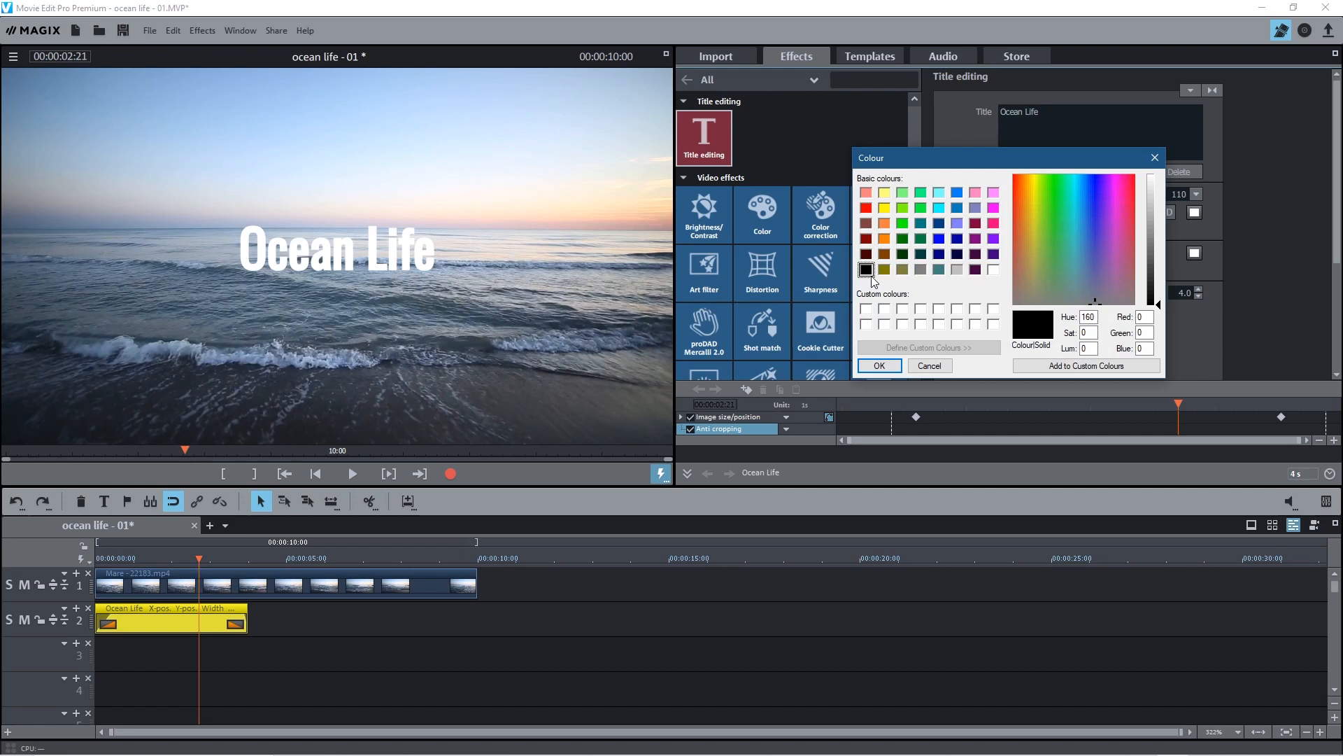
{"action": "left_click", "coordinate": [879, 365]}
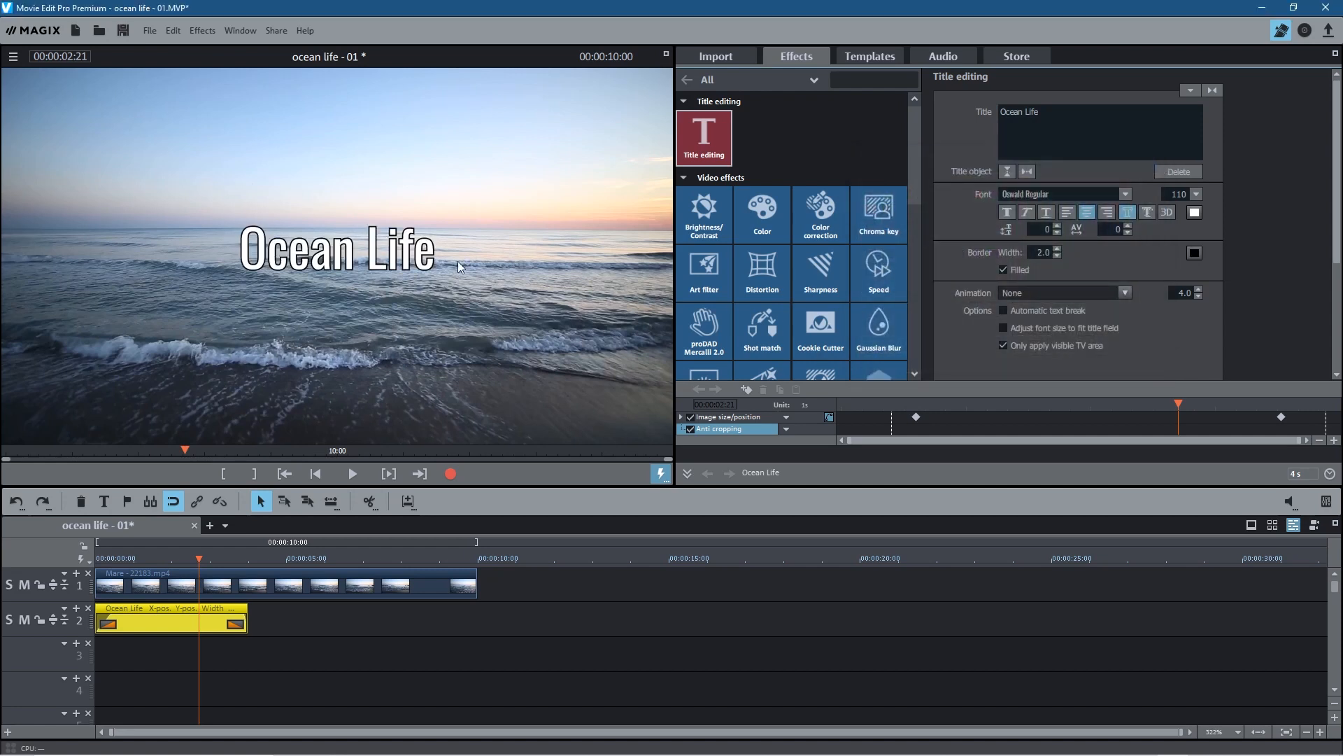
Set the title border's width to 4.0 and change the border colour to white.
{"action": "double_click", "coordinate": [1041, 253]}
{"action": "type", "text": "4.0"}
{"action": "key", "text": "Return"}
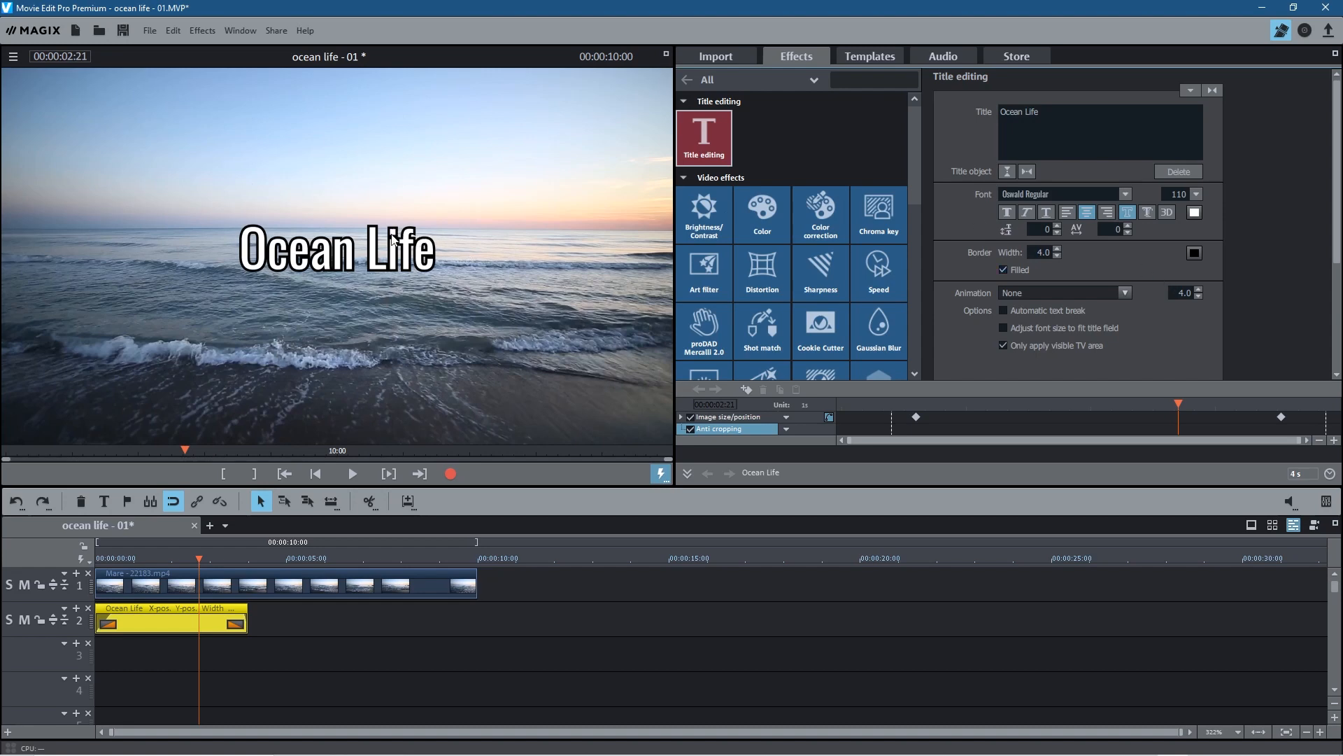
{"action": "left_click", "coordinate": [1194, 253]}
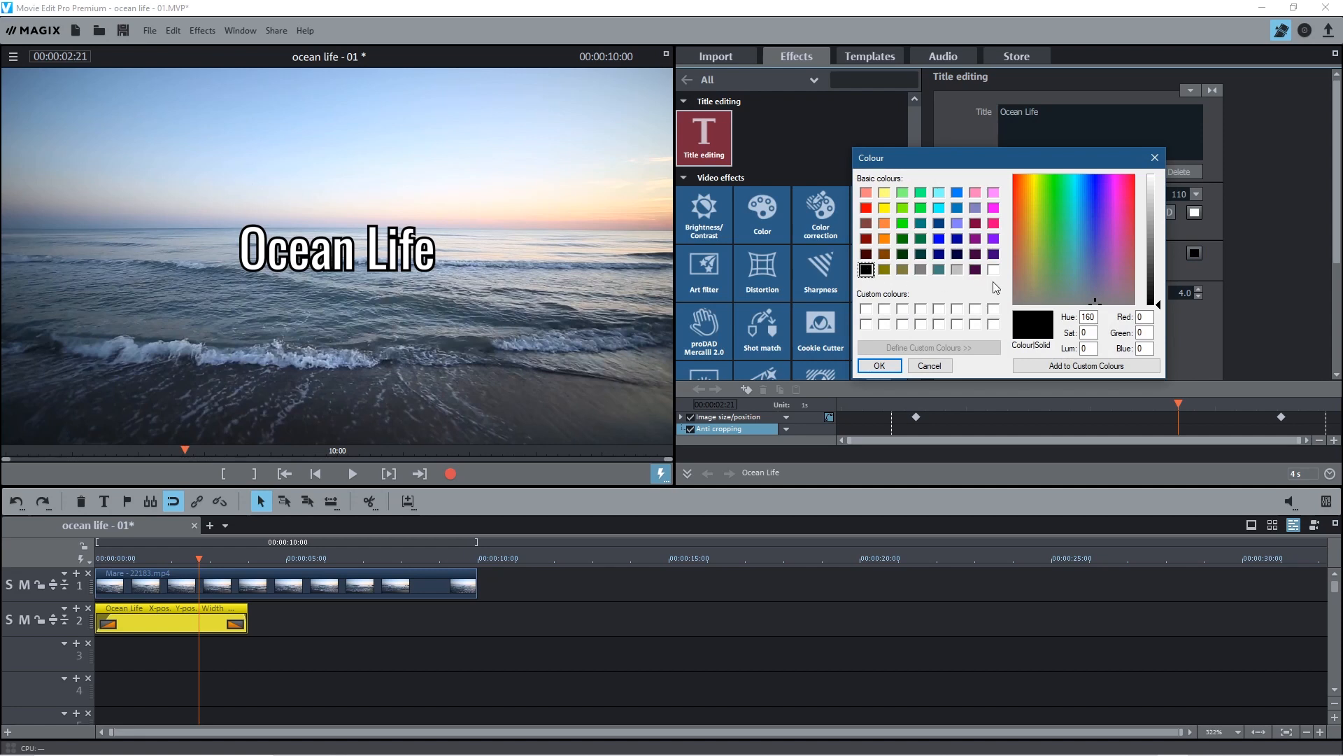
{"action": "left_click", "coordinate": [993, 270]}
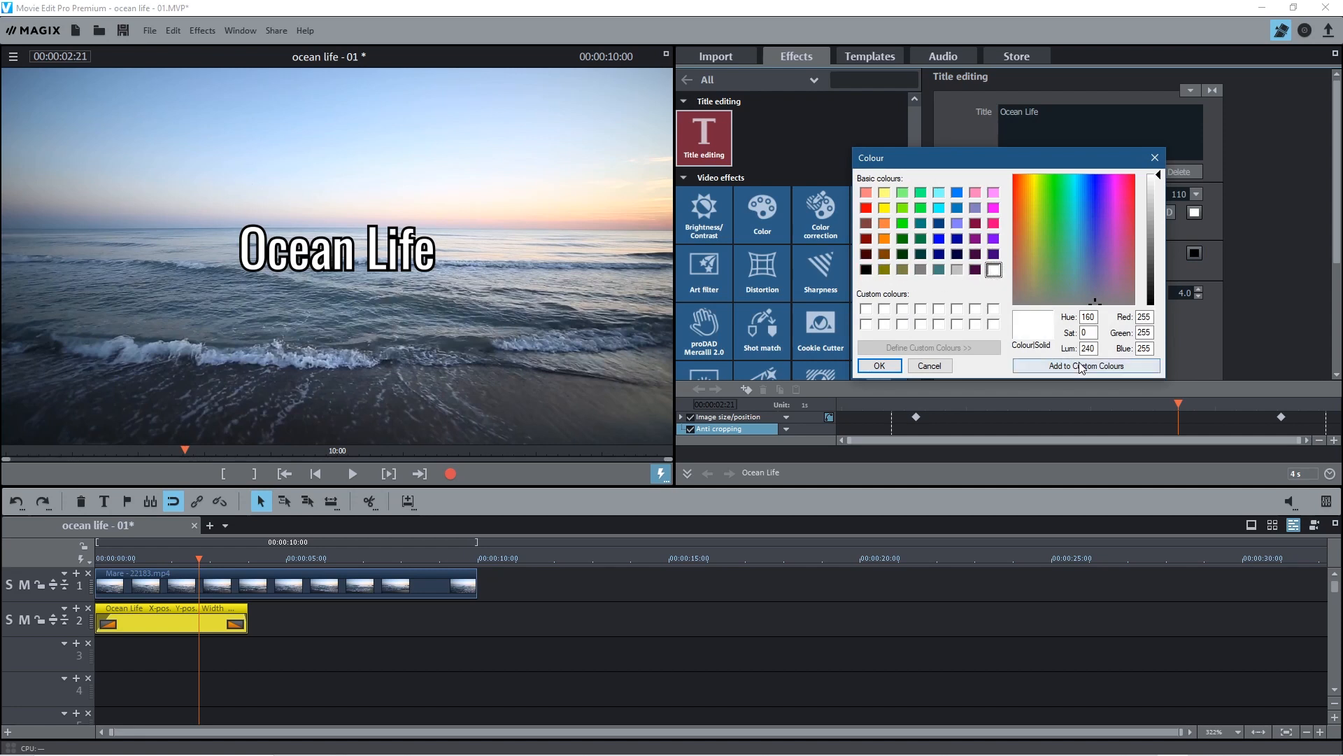
{"action": "left_click", "coordinate": [880, 365]}
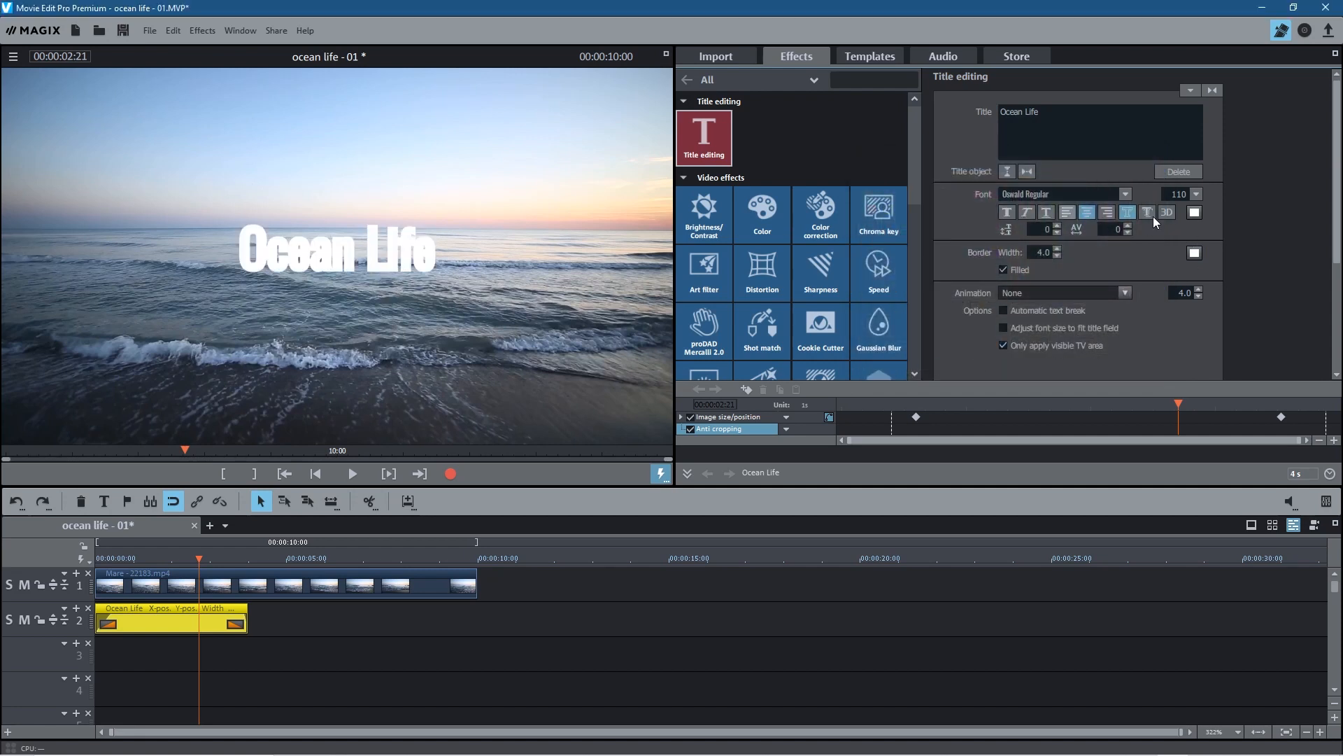
Change the Ocean Life title's font colour to red and turn off the Filled option for its border.
{"action": "left_click", "coordinate": [1195, 211]}
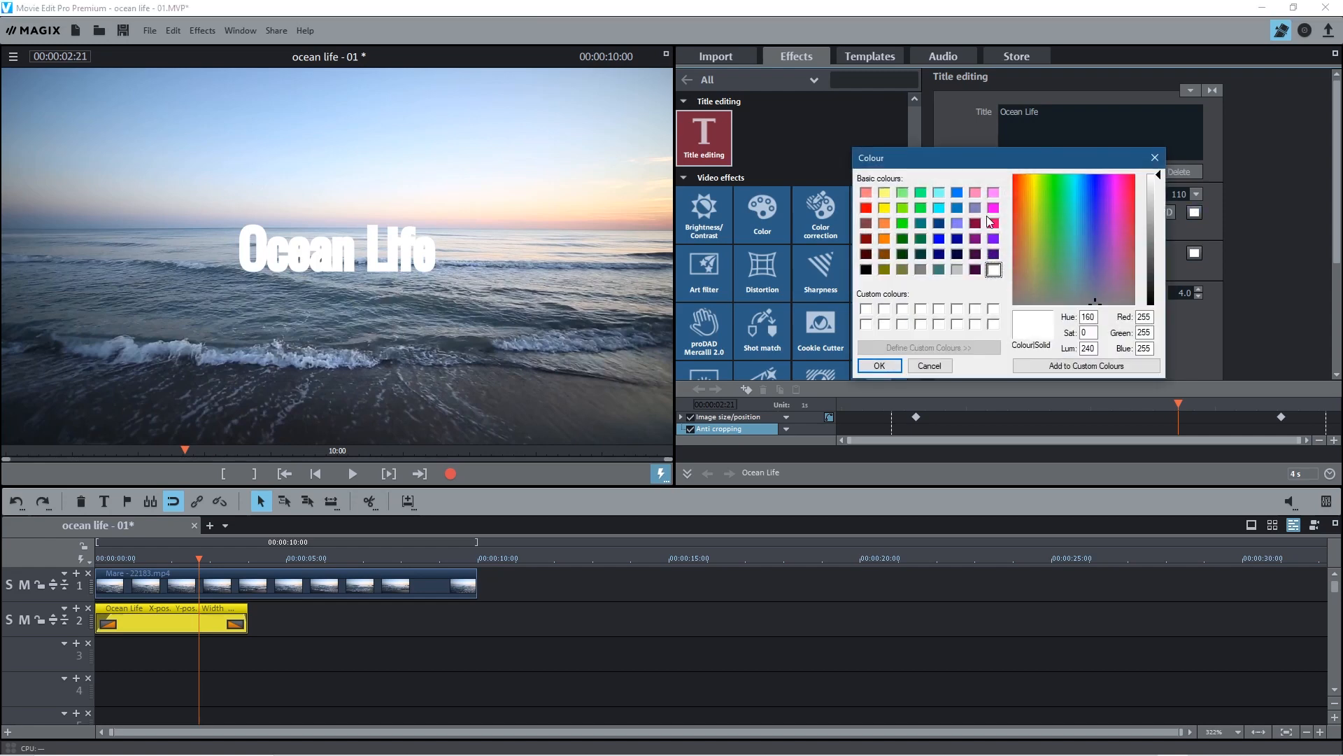
{"action": "left_click", "coordinate": [868, 209]}
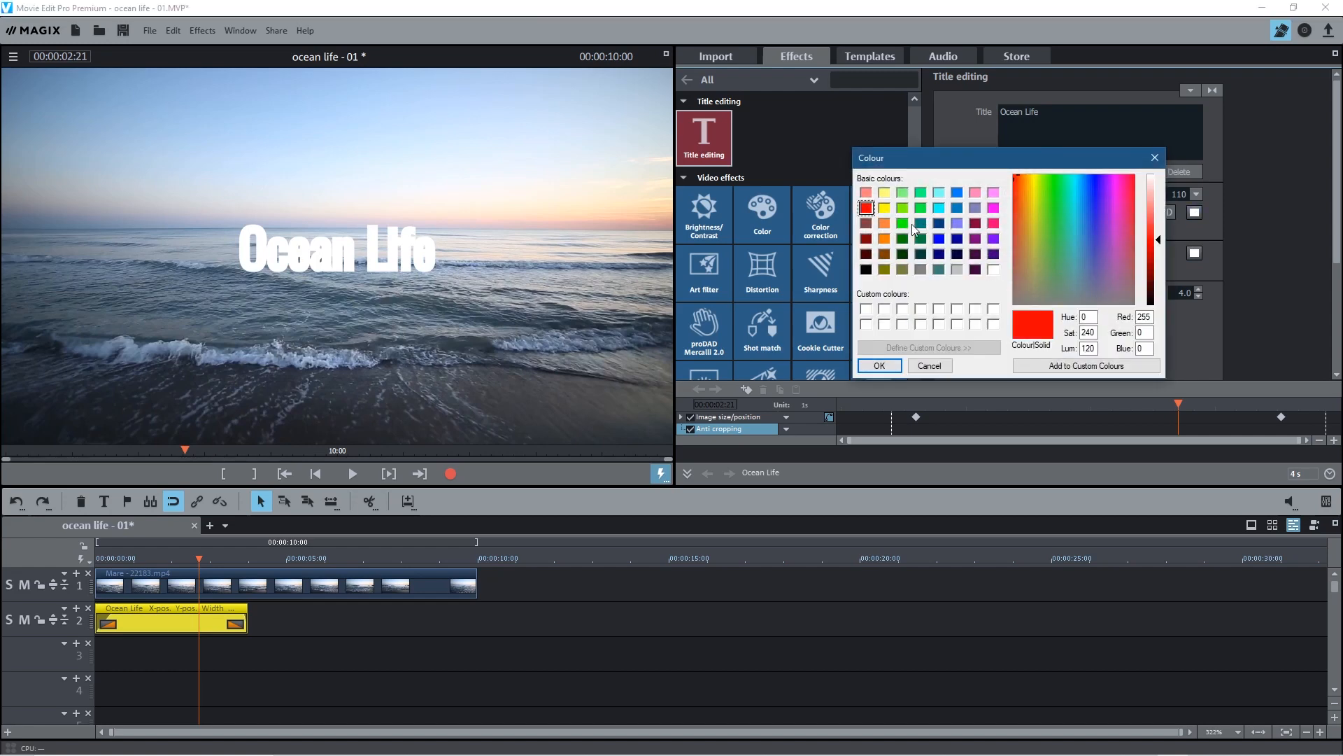
{"action": "left_click", "coordinate": [880, 365]}
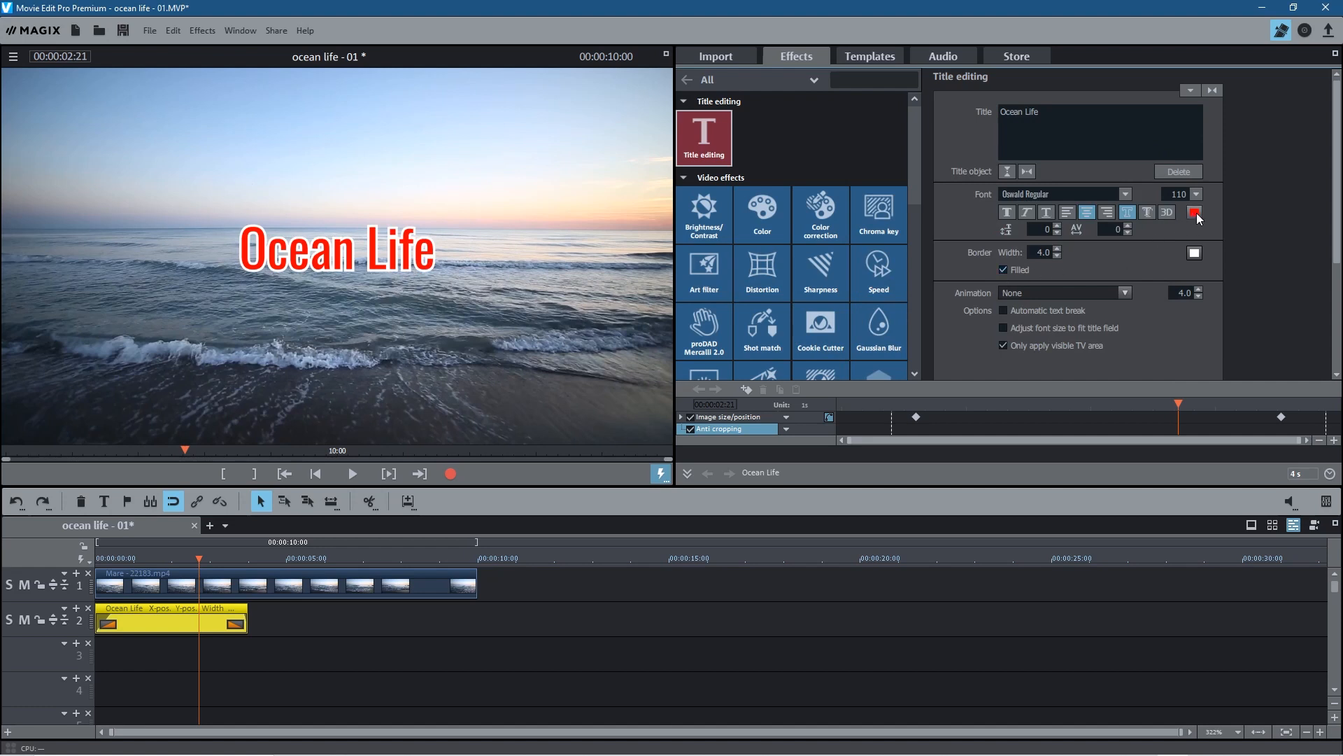
{"action": "left_click", "coordinate": [1004, 270]}
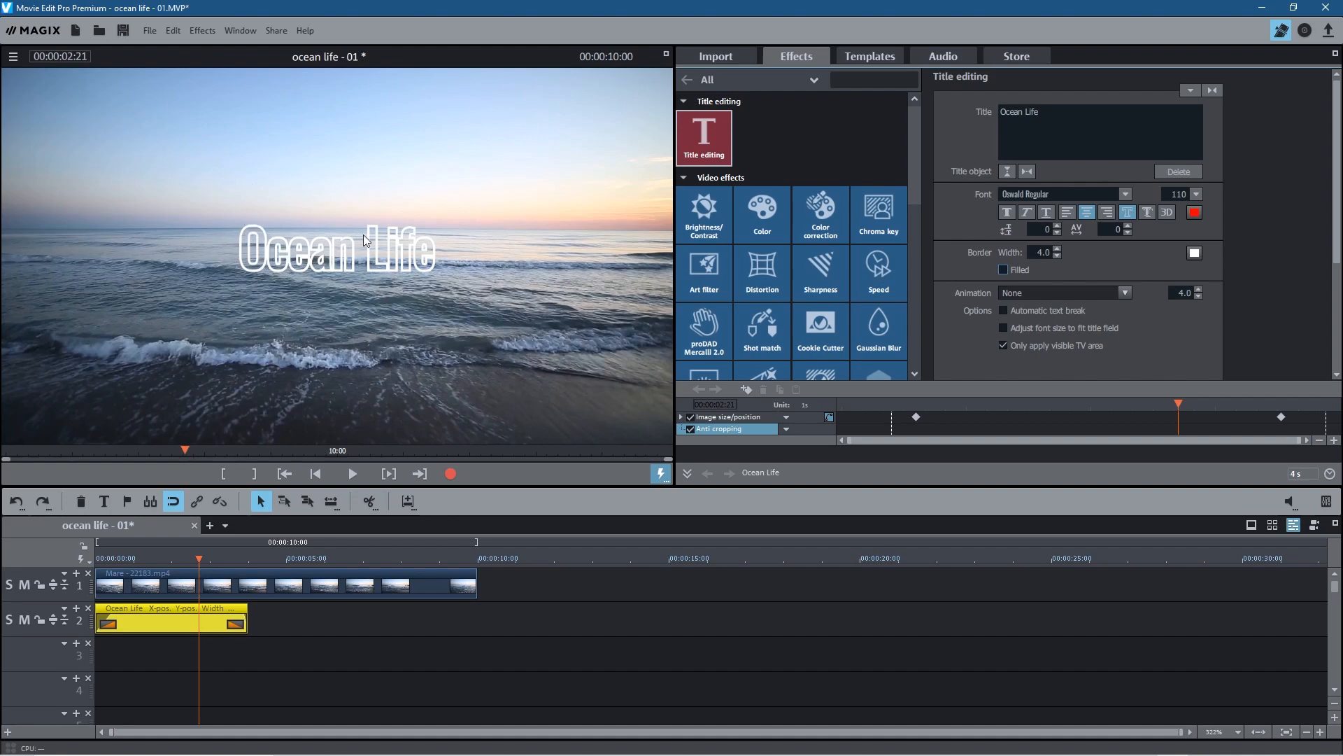
Paste a copy of the Ocean Life title and place it on track 3, starting slightly after the original title.
{"action": "left_click_drag", "start_coordinate": [198, 557], "coordinate": [174, 586]}
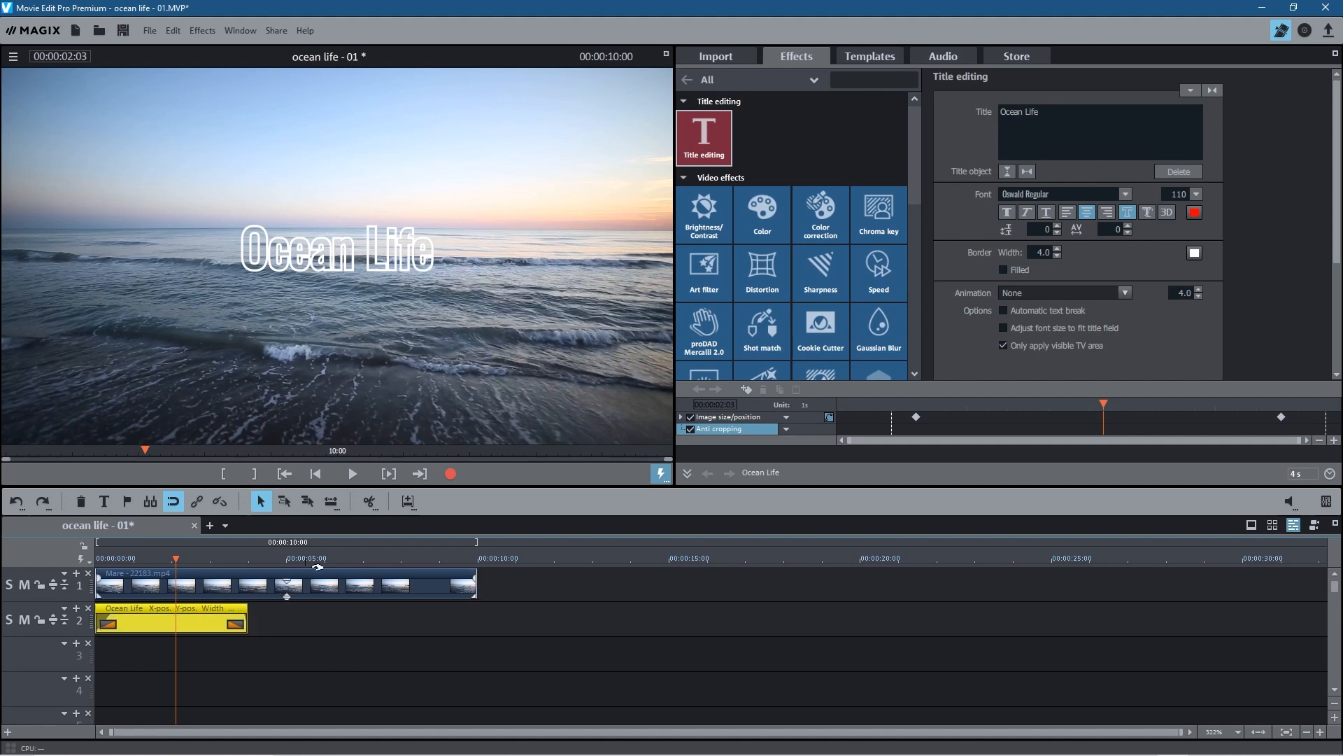
{"action": "left_click", "coordinate": [337, 558]}
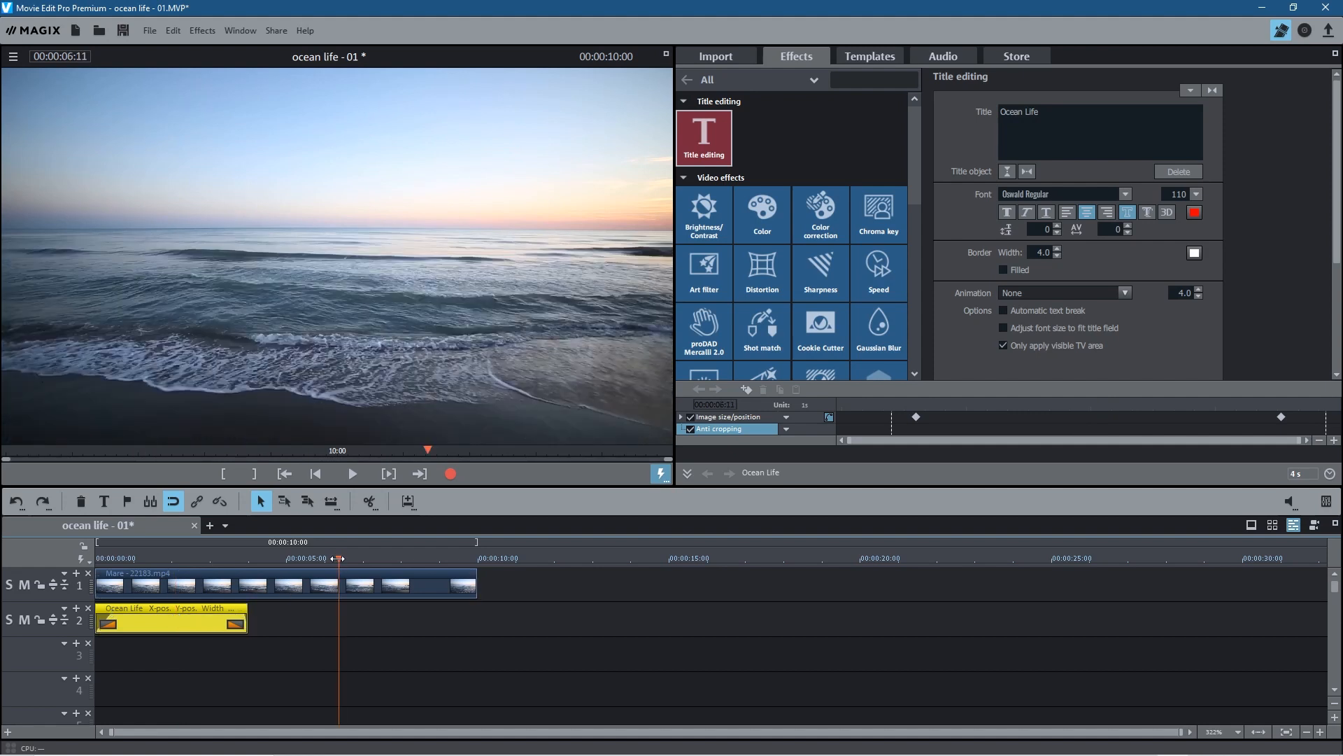
{"action": "mouse_move", "coordinate": [338, 558]}
{"action": "left_mouse_down"}
{"action": "mouse_move", "coordinate": [396, 558]}
{"action": "mouse_move", "coordinate": [329, 558]}
{"action": "left_mouse_up"}
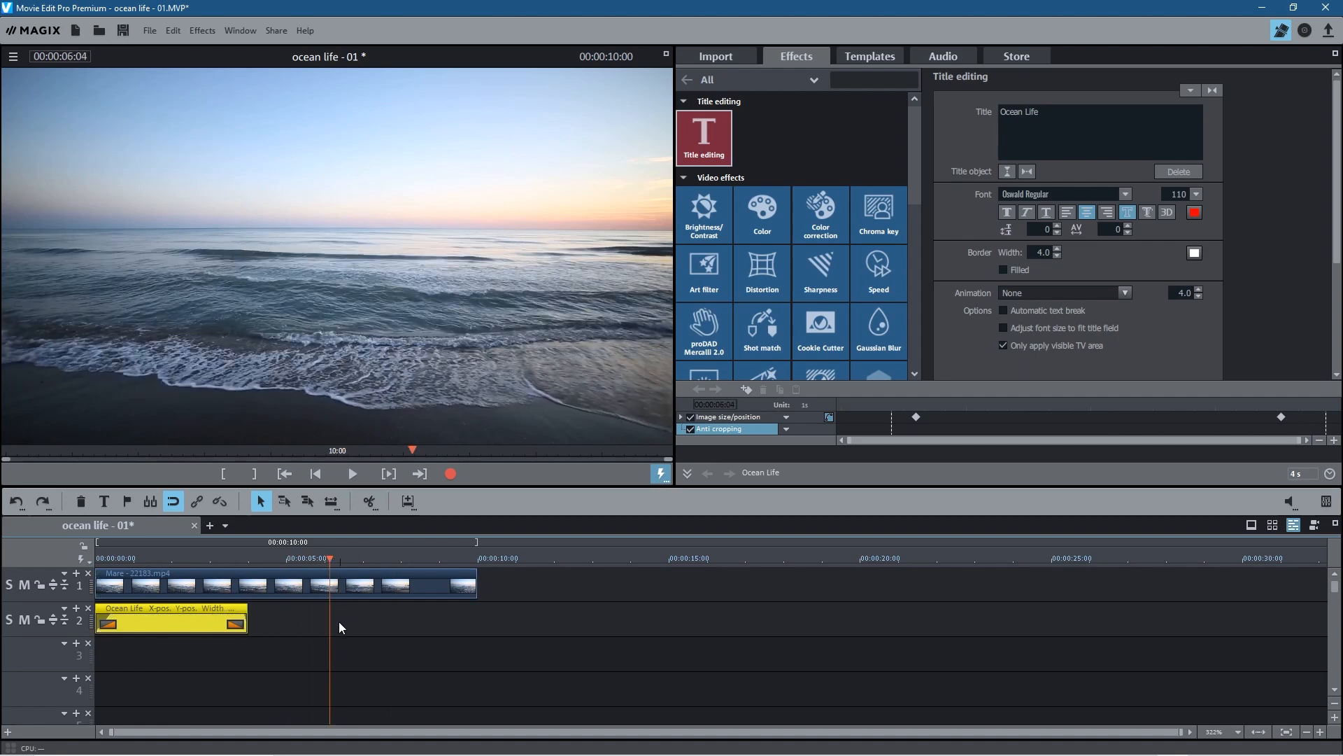
{"action": "key", "text": "ctrl+v"}
{"action": "left_click", "coordinate": [332, 560]}
{"action": "left_click_drag", "start_coordinate": [333, 560], "coordinate": [226, 565]}
{"action": "left_click_drag", "start_coordinate": [388, 612], "coordinate": [166, 654]}
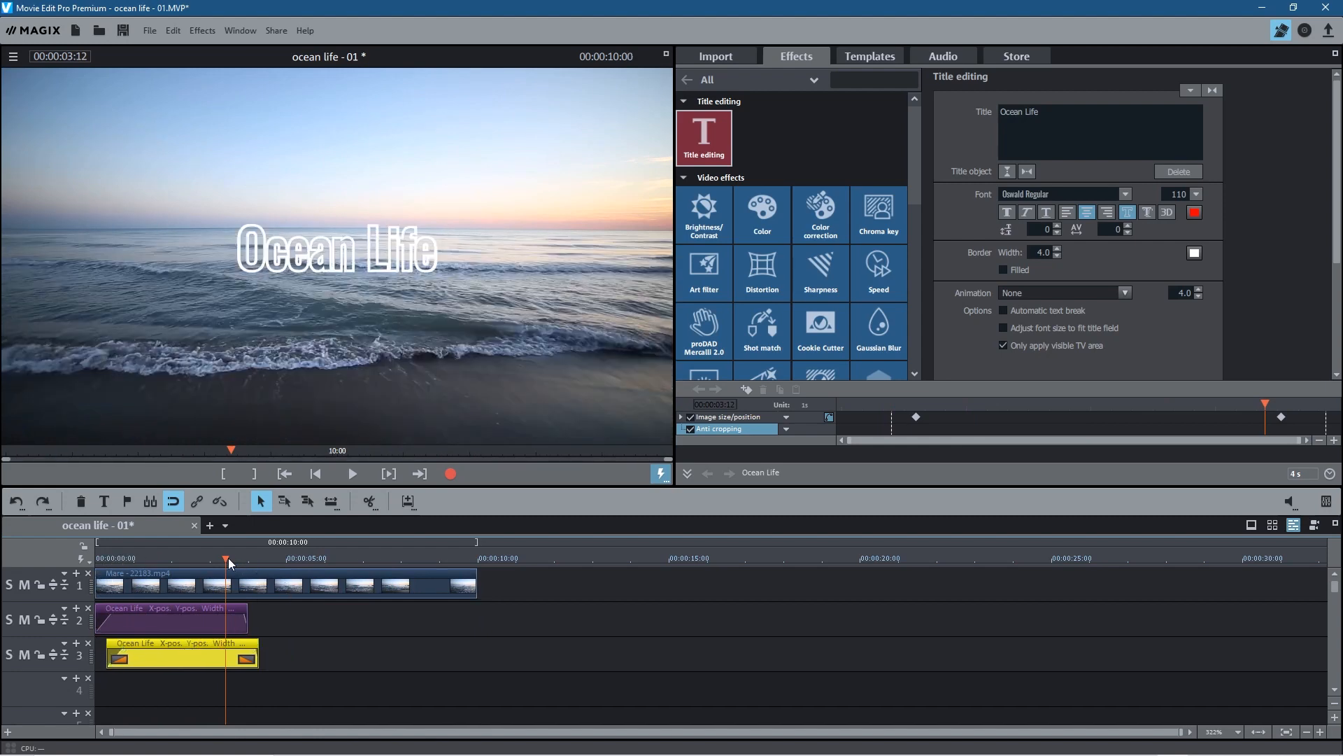
Play the movie from the start to check how the two overlapping Ocean Life titles look.
{"action": "left_click_drag", "start_coordinate": [228, 557], "coordinate": [95, 609]}
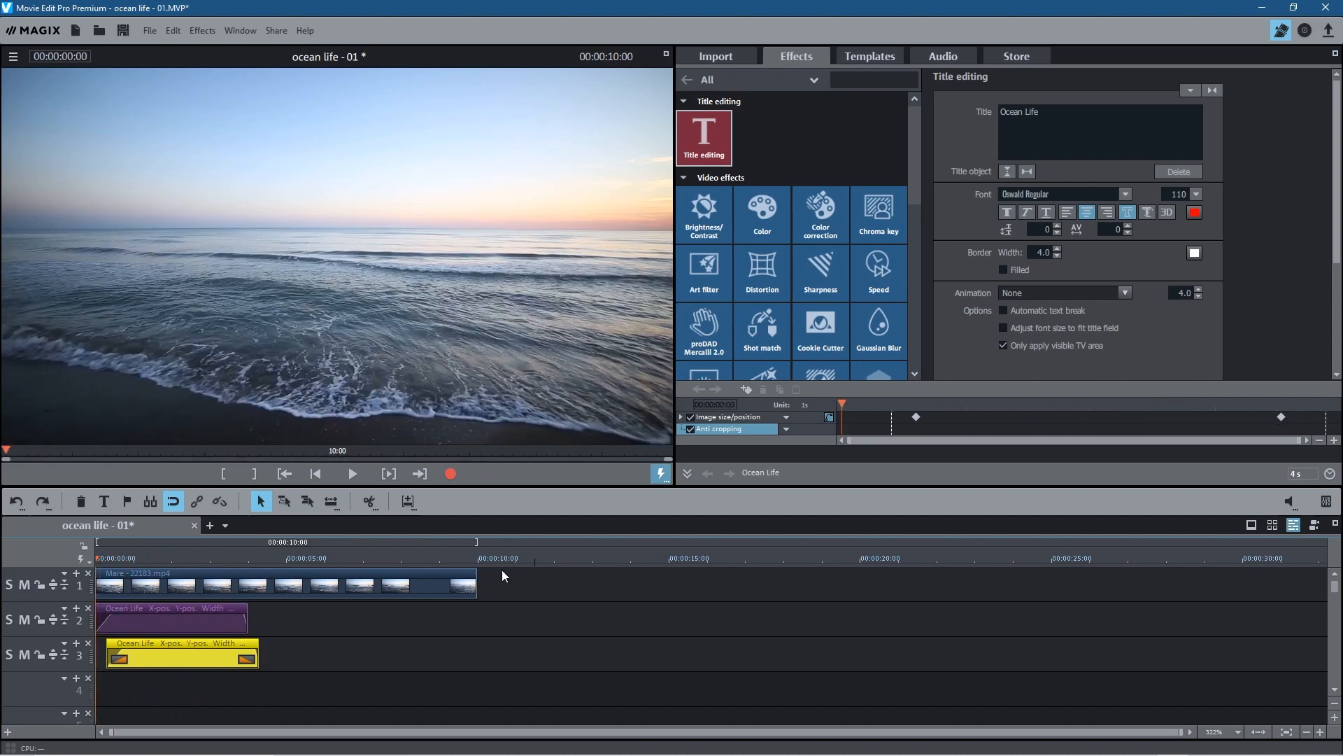
{"action": "left_click", "coordinate": [352, 475]}
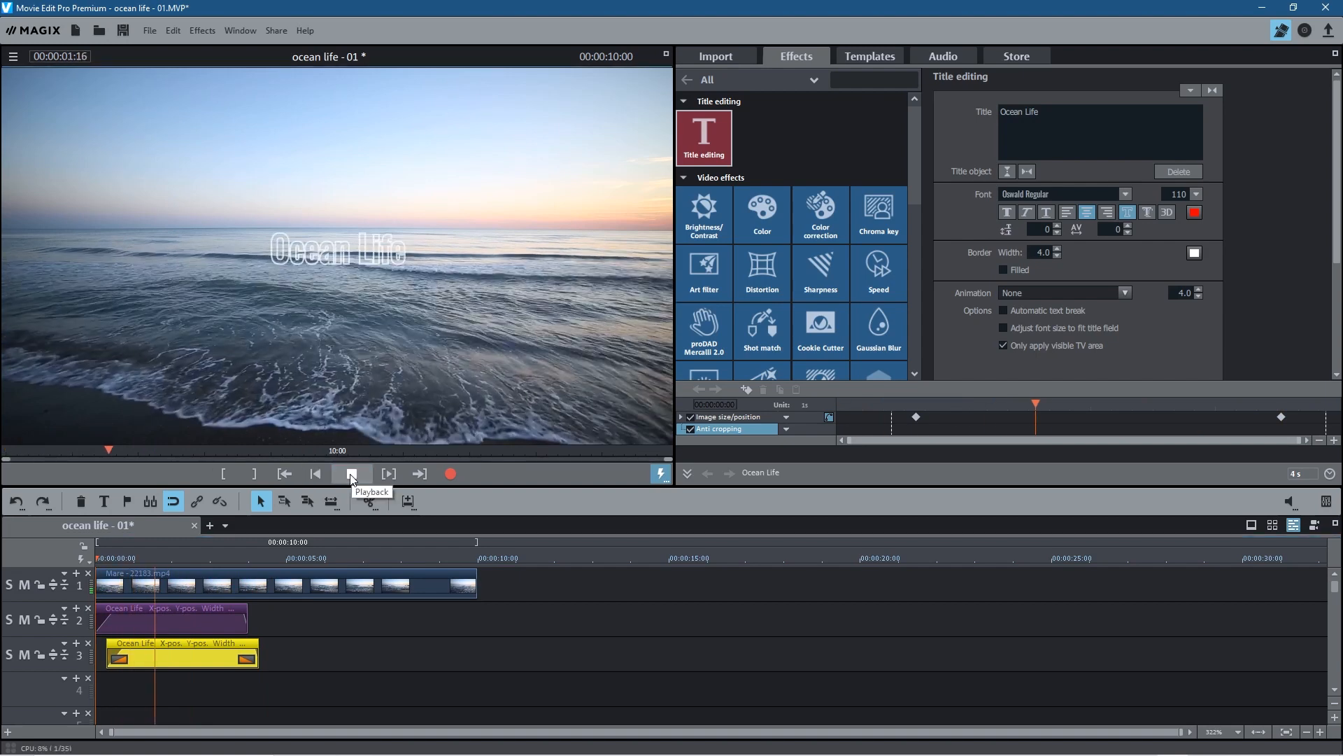
{"action": "left_click", "coordinate": [351, 474]}
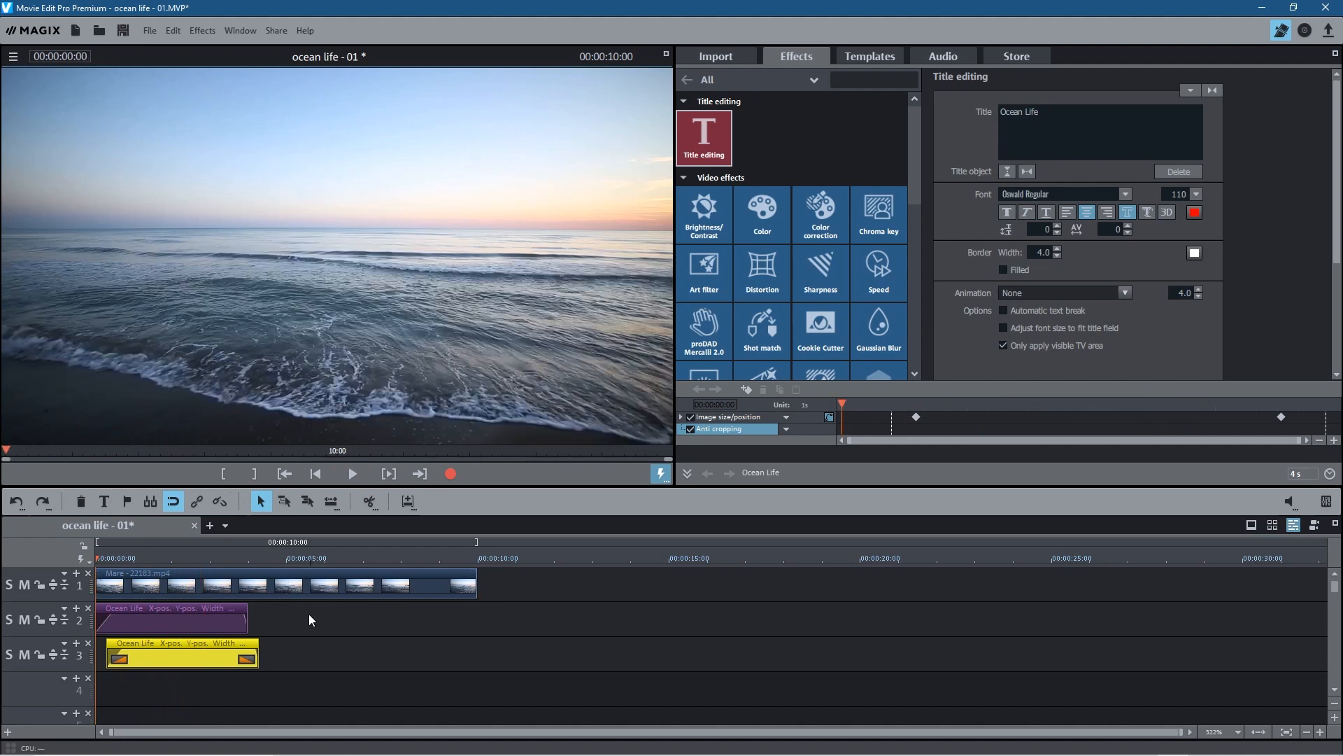
Set the audio volume of the Mare - 22183.mp4 clip to 0 dB and listen to the movie from the start.
{"action": "right_click", "coordinate": [324, 584]}
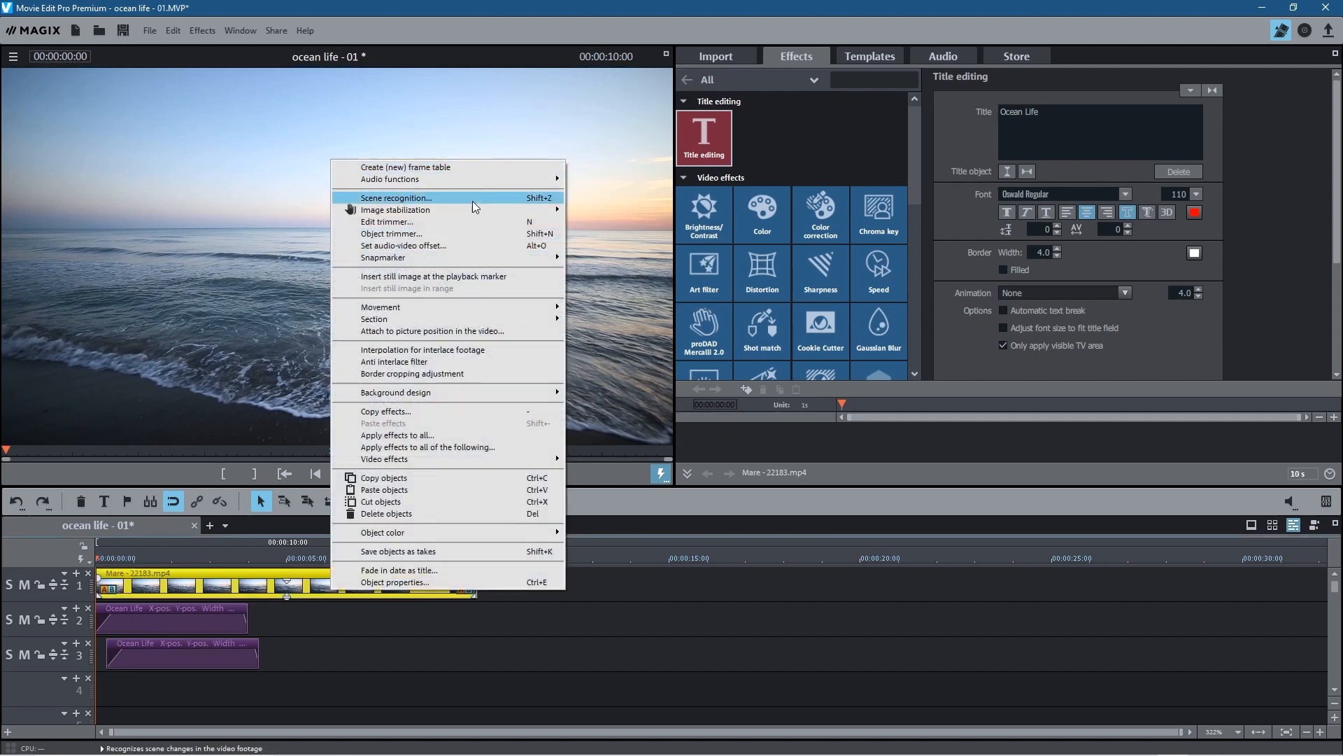
{"action": "mouse_move", "coordinate": [481, 180]}
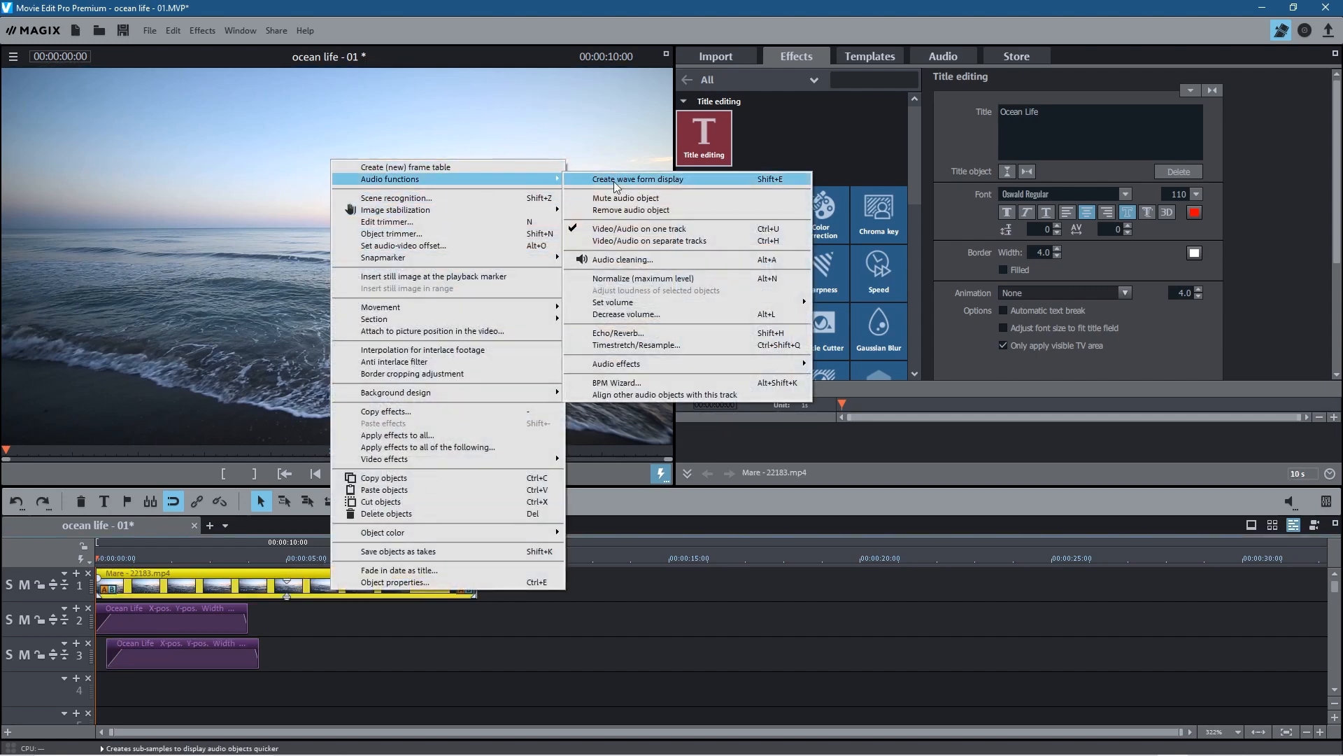
{"action": "mouse_move", "coordinate": [670, 299]}
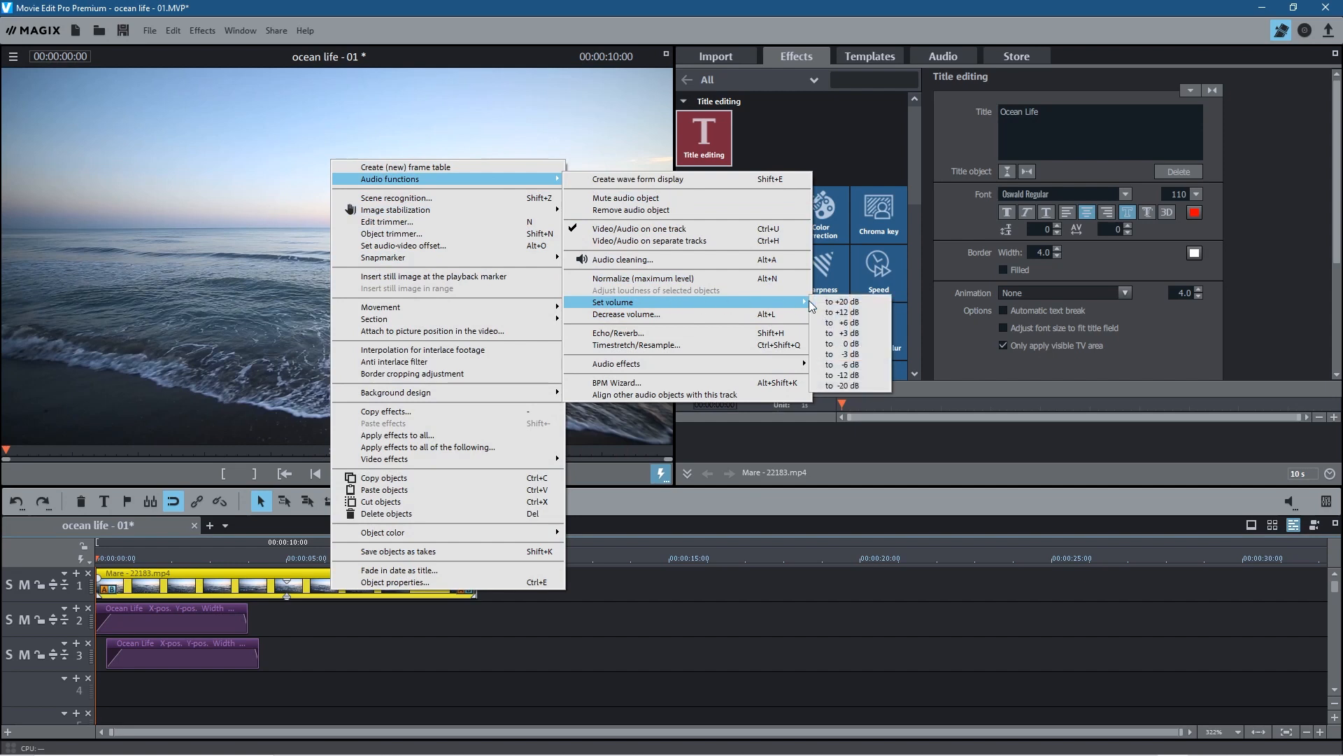
{"action": "left_click", "coordinate": [862, 342]}
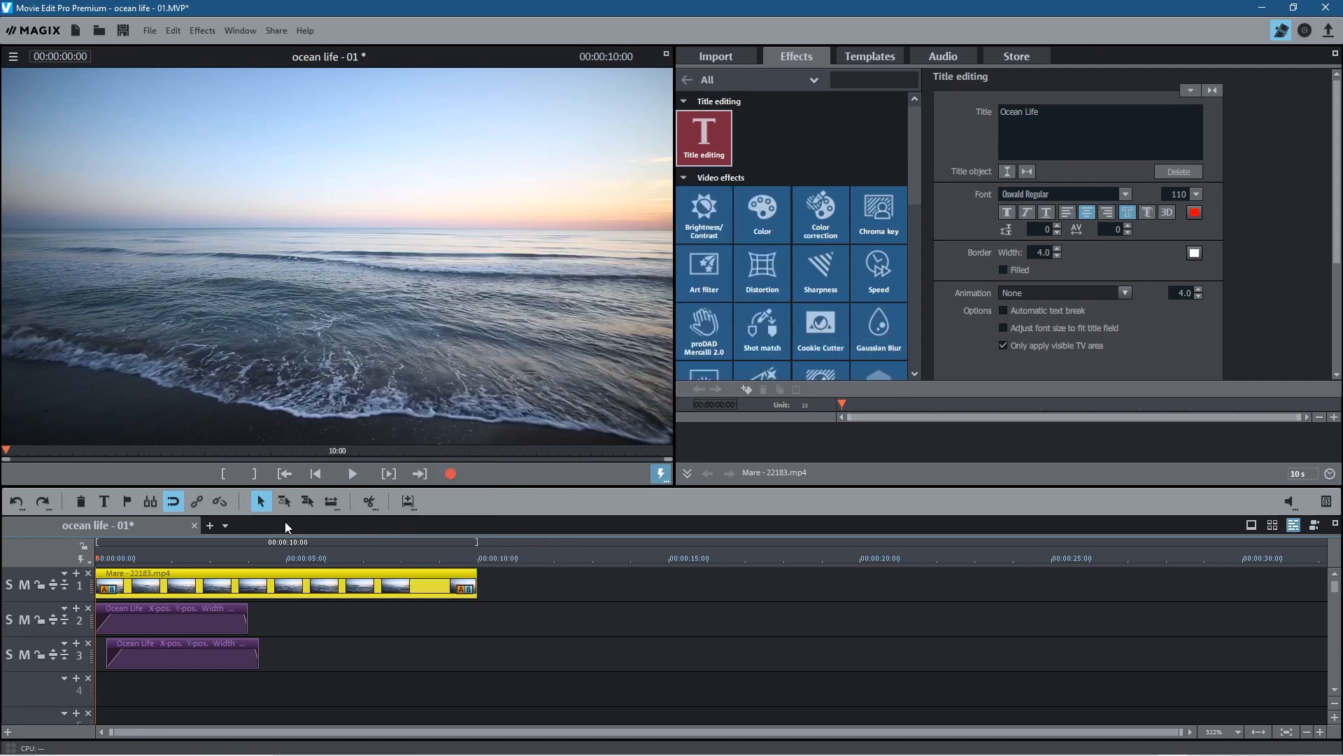
{"action": "left_click", "coordinate": [351, 474]}
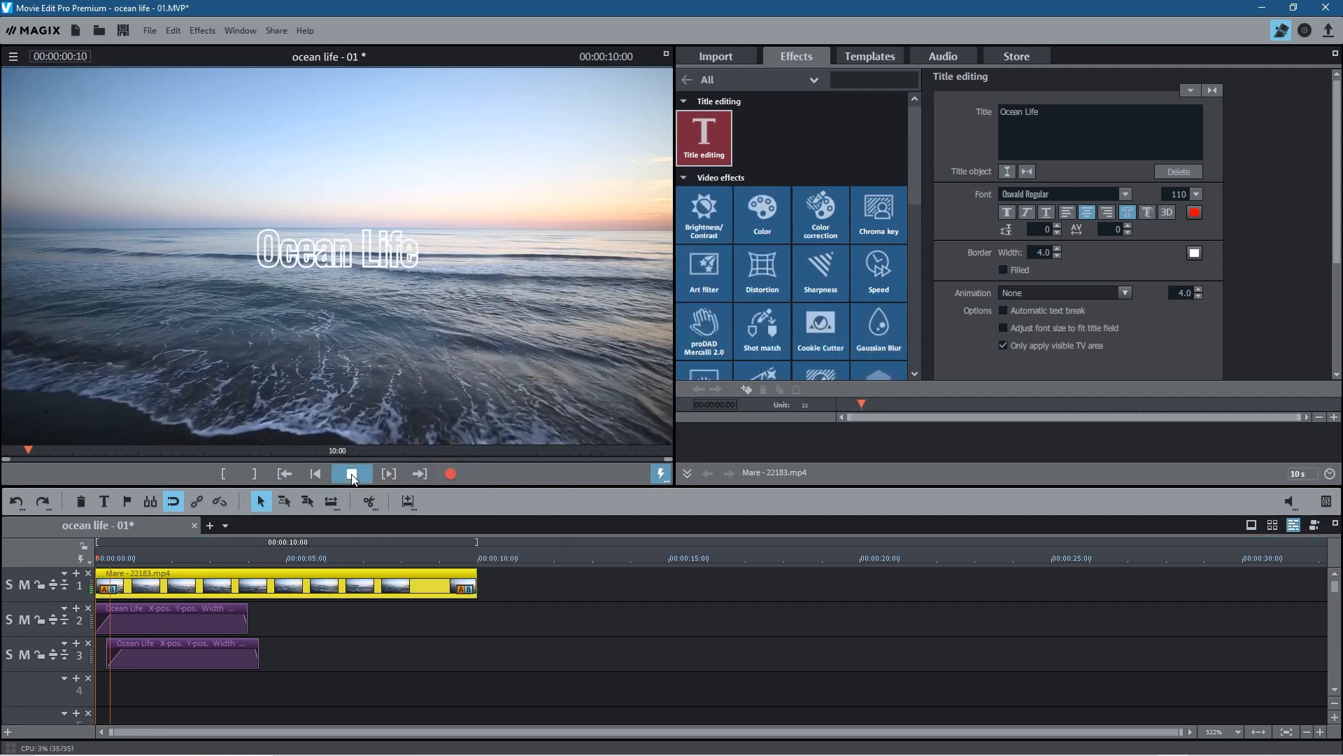
{"action": "left_click", "coordinate": [286, 595]}
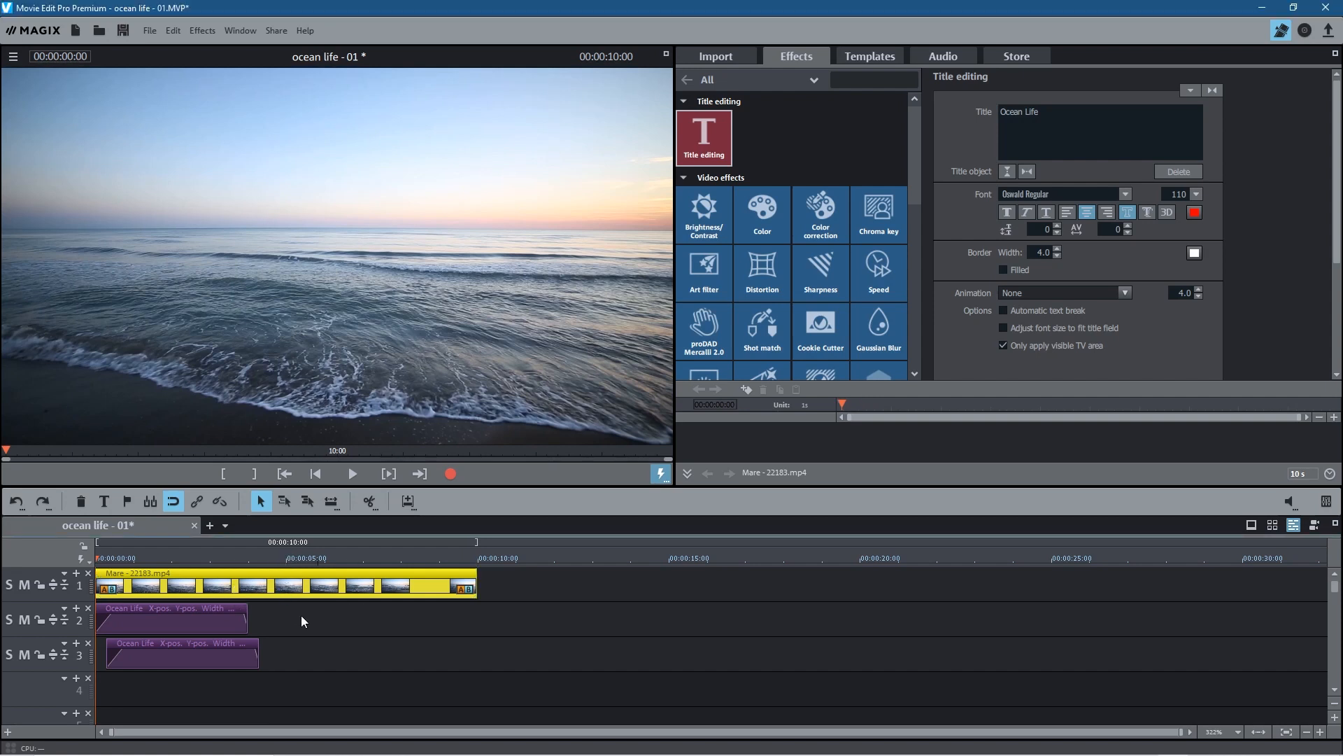
Lower the audio volume of the Mare - 22183.mp4 clip directly on the timeline, to near the minimum of its range.
{"action": "mouse_move", "coordinate": [285, 595]}
{"action": "left_mouse_down"}
{"action": "mouse_move", "coordinate": [283, 700]}
{"action": "mouse_move", "coordinate": [283, 581]}
{"action": "mouse_move", "coordinate": [283, 701]}
{"action": "mouse_move", "coordinate": [283, 586]}
{"action": "left_mouse_up"}
{"action": "left_click", "coordinate": [371, 643]}
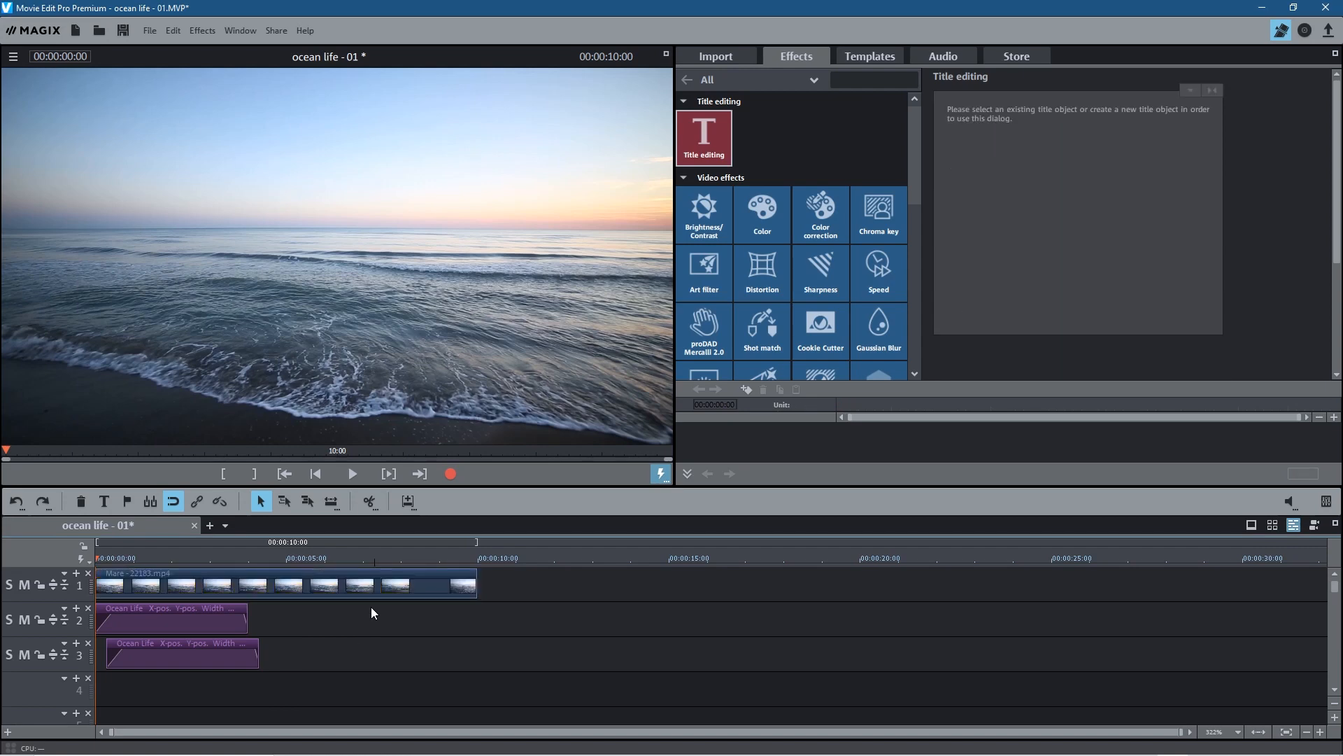
{"action": "left_click", "coordinate": [286, 580]}
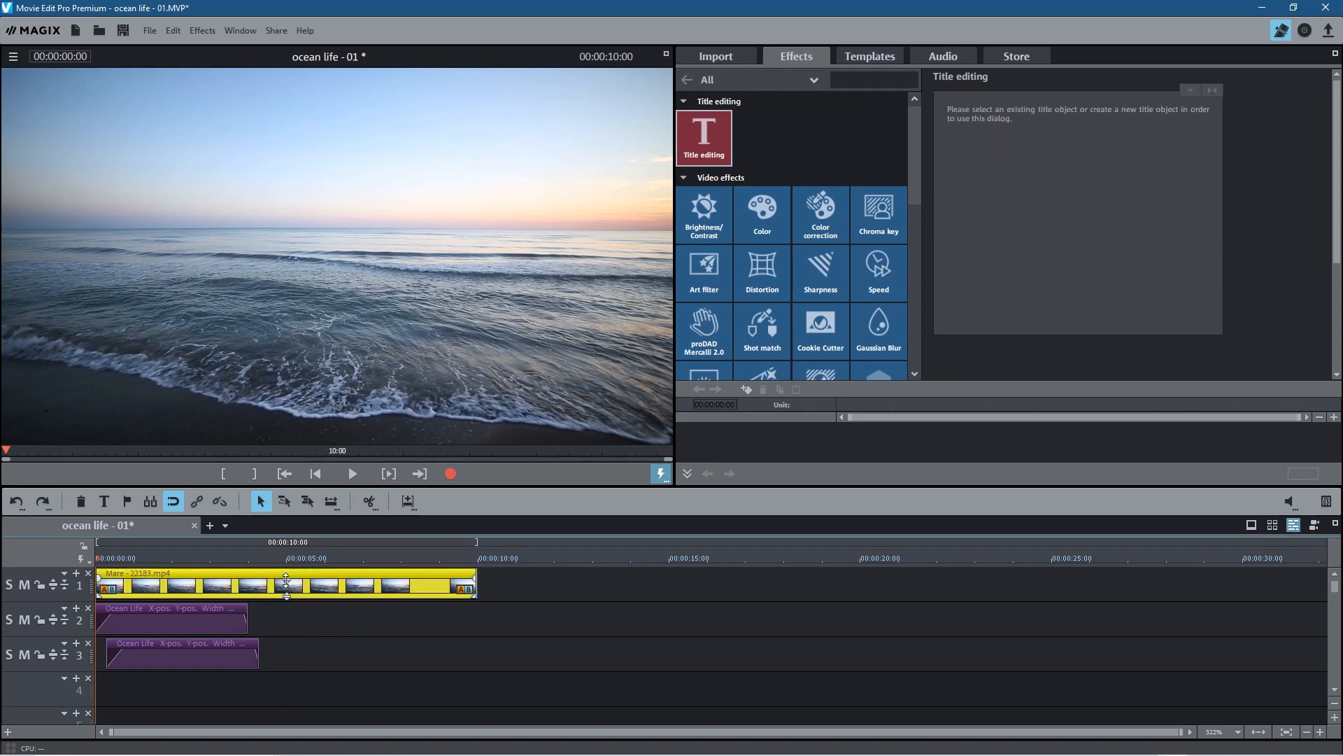
{"action": "mouse_move", "coordinate": [286, 580]}
{"action": "left_mouse_down"}
{"action": "mouse_move", "coordinate": [285, 634]}
{"action": "mouse_move", "coordinate": [288, 563]}
{"action": "mouse_move", "coordinate": [293, 608]}
{"action": "mouse_move", "coordinate": [289, 560]}
{"action": "mouse_move", "coordinate": [294, 608]}
{"action": "mouse_move", "coordinate": [290, 559]}
{"action": "mouse_move", "coordinate": [294, 609]}
{"action": "mouse_move", "coordinate": [300, 564]}
{"action": "left_mouse_up"}
{"action": "left_click", "coordinate": [287, 595]}
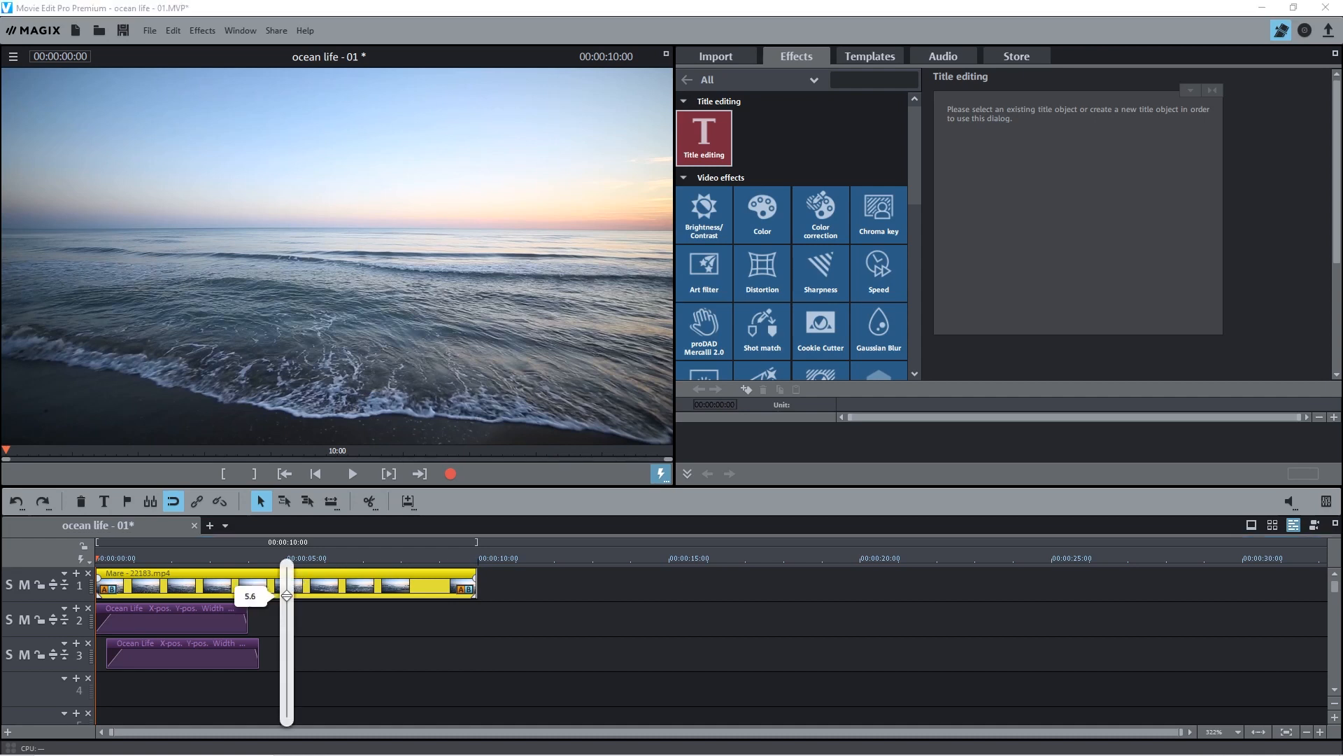
{"action": "left_click_drag", "start_coordinate": [287, 595], "coordinate": [287, 711]}
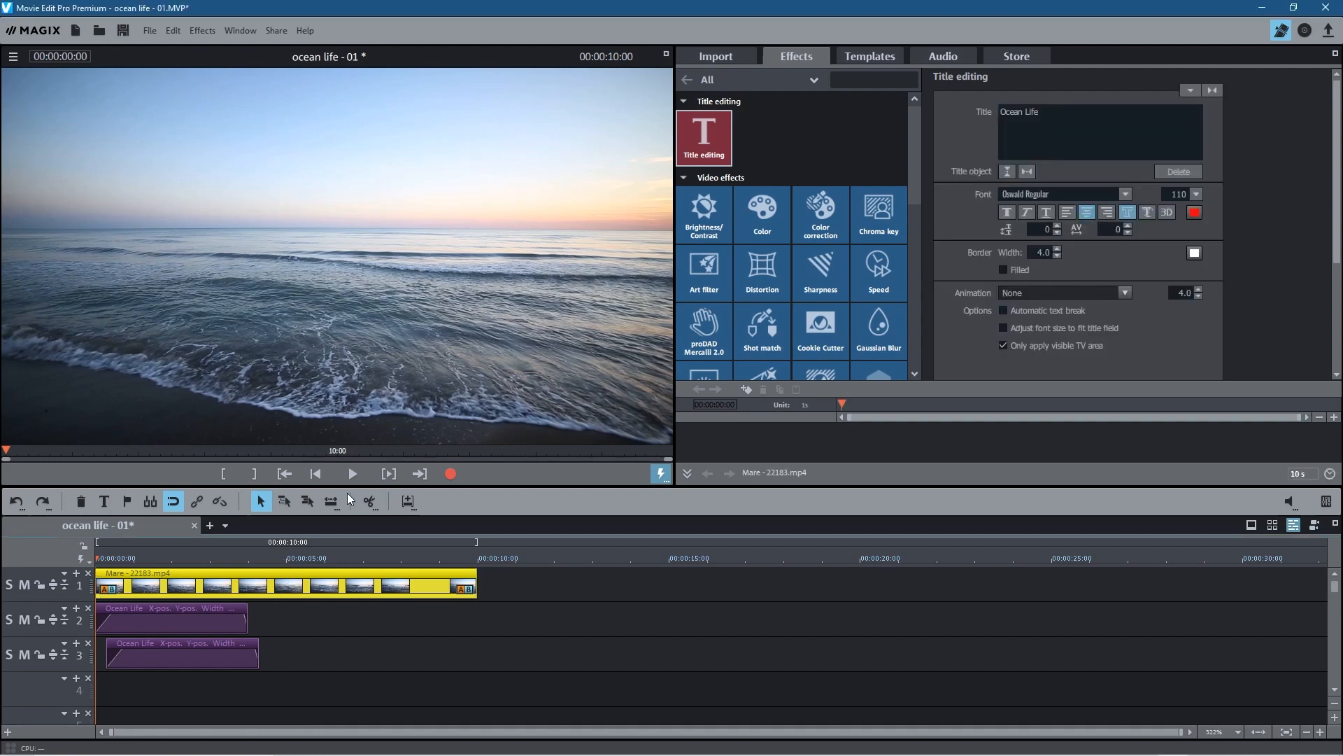
Play the movie to check the clip's audio level and save the project.
{"action": "left_click", "coordinate": [351, 474]}
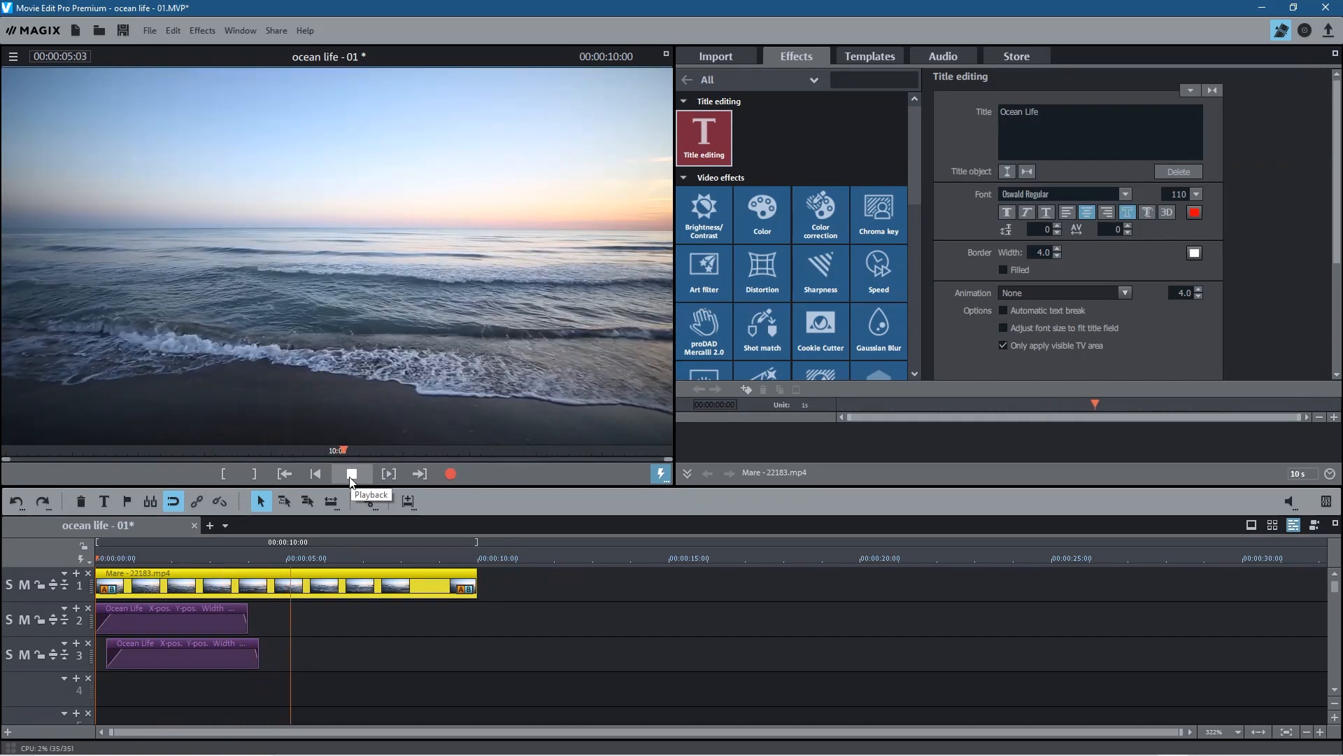
{"action": "left_click", "coordinate": [351, 474]}
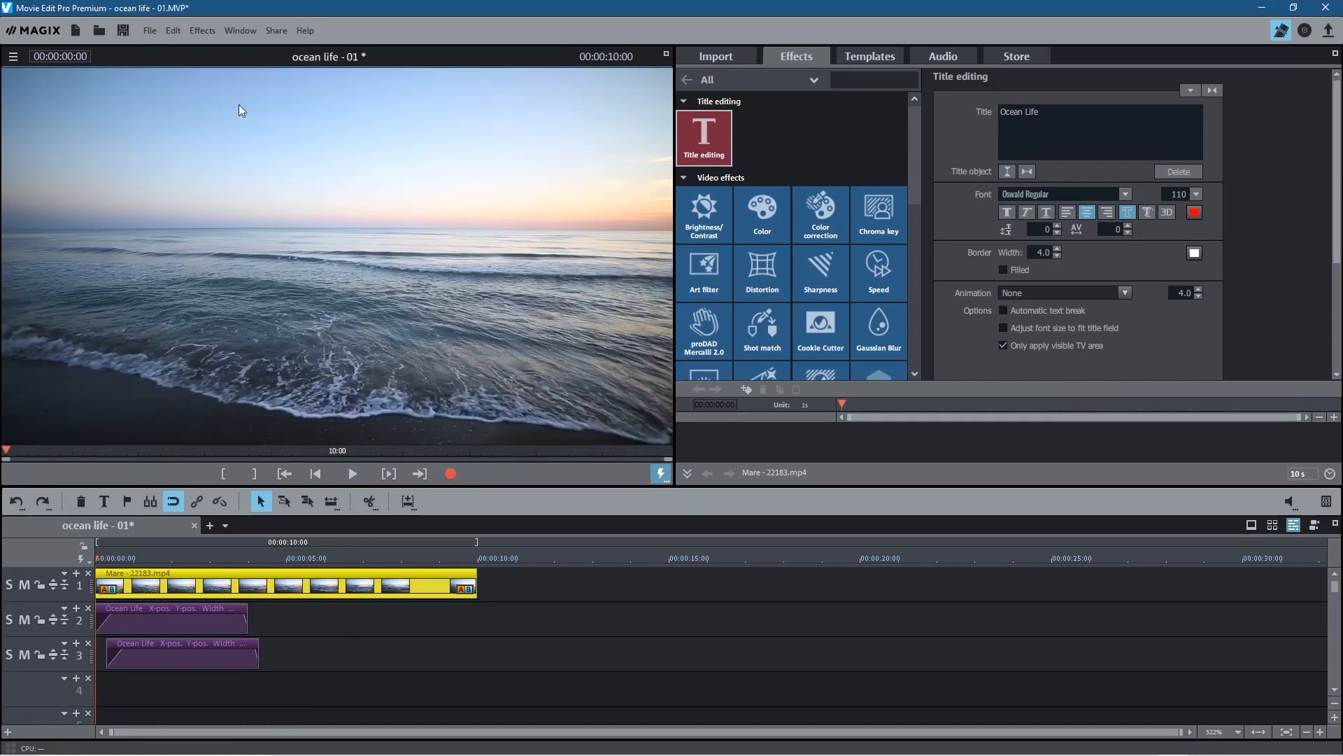
{"action": "left_click", "coordinate": [123, 31]}
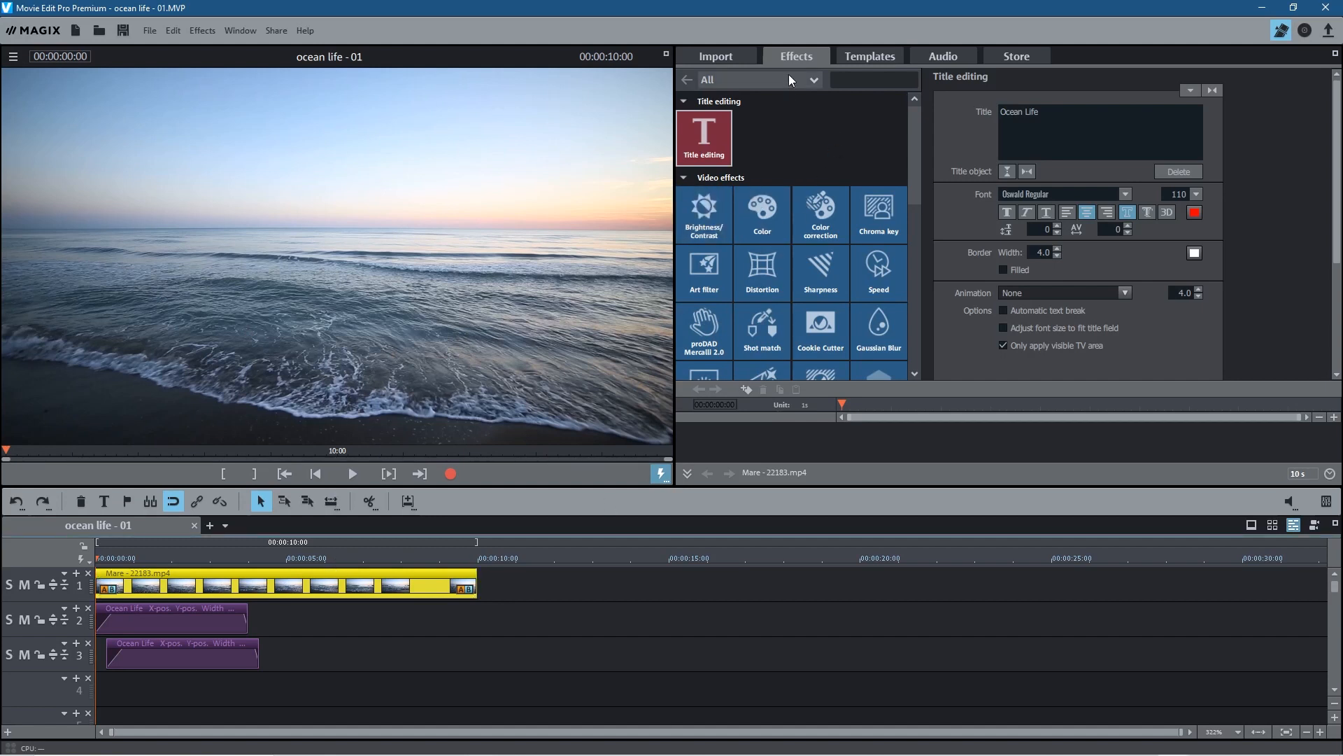
Try brightness 44 and contrast 78 on the Mare - 22183.mp4 clip and reset the Brightness/Contrast effect.
{"action": "left_click", "coordinate": [697, 224]}
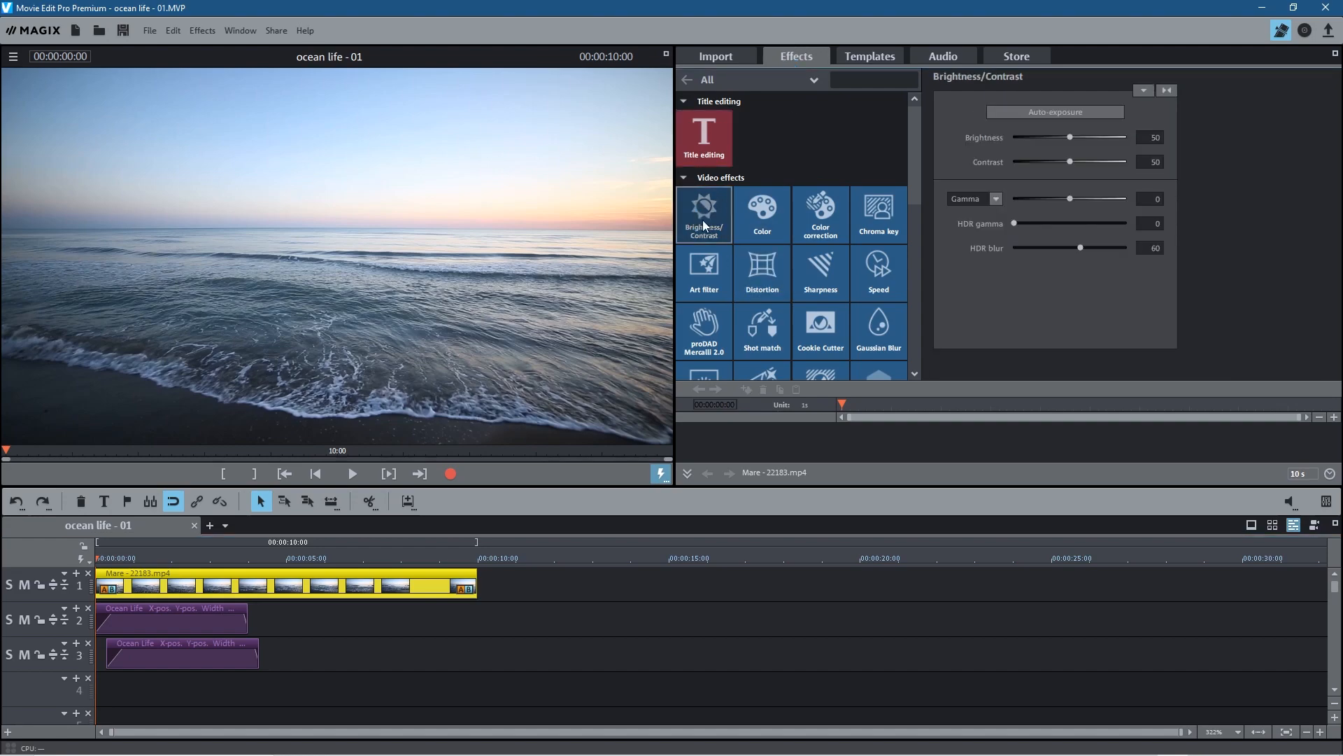
{"action": "left_click_drag", "start_coordinate": [1069, 139], "coordinate": [1101, 170]}
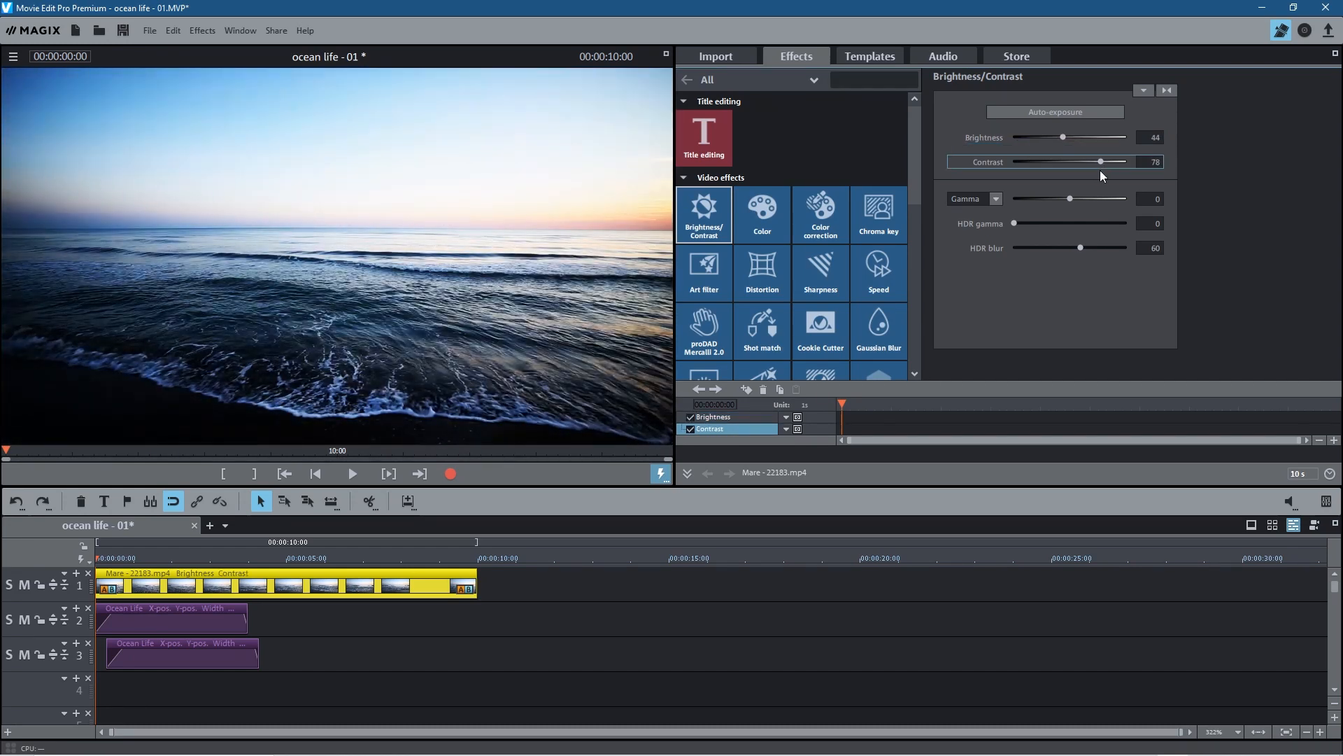
{"action": "left_click", "coordinate": [1167, 91]}
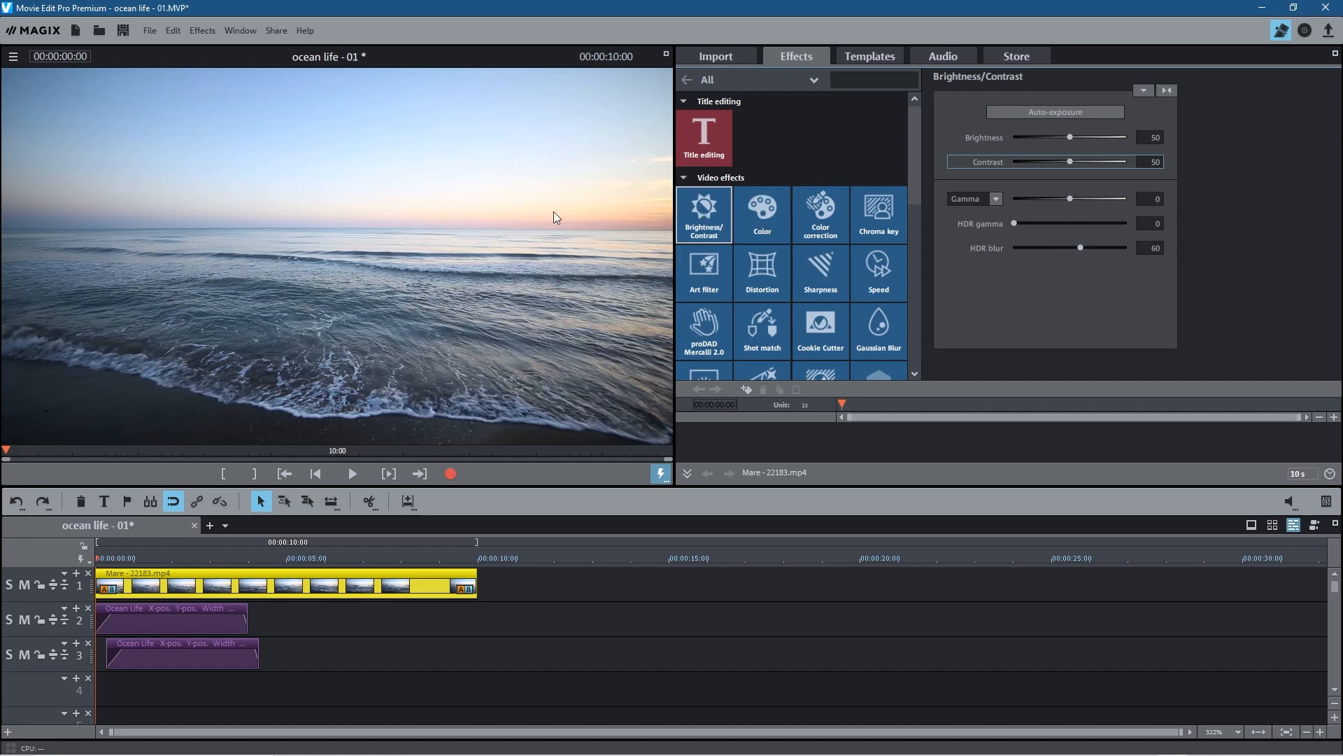
Try shifting the Mare - 22183.mp4 clip's hue slightly towards blue-violet and reset the Color effect.
{"action": "left_click", "coordinate": [758, 224]}
{"action": "left_click_drag", "start_coordinate": [1076, 273], "coordinate": [1101, 287]}
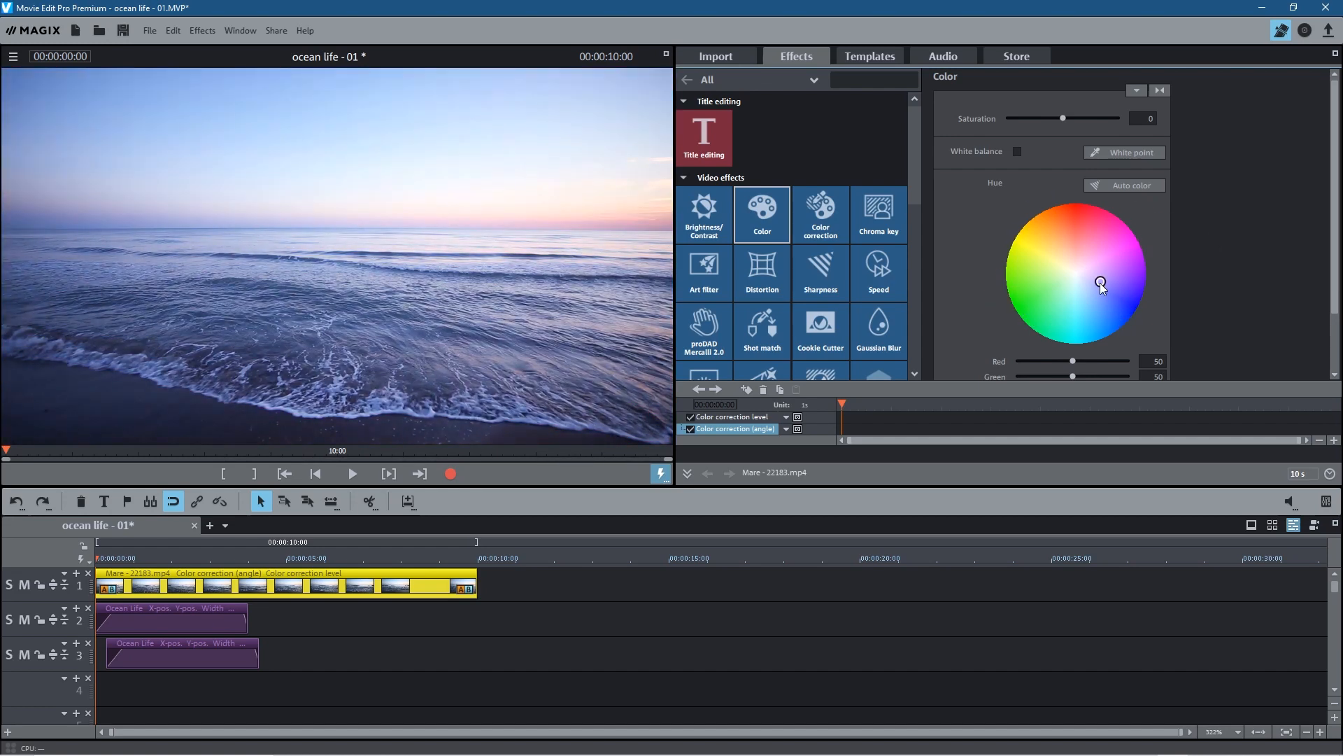
{"action": "left_click", "coordinate": [1160, 91]}
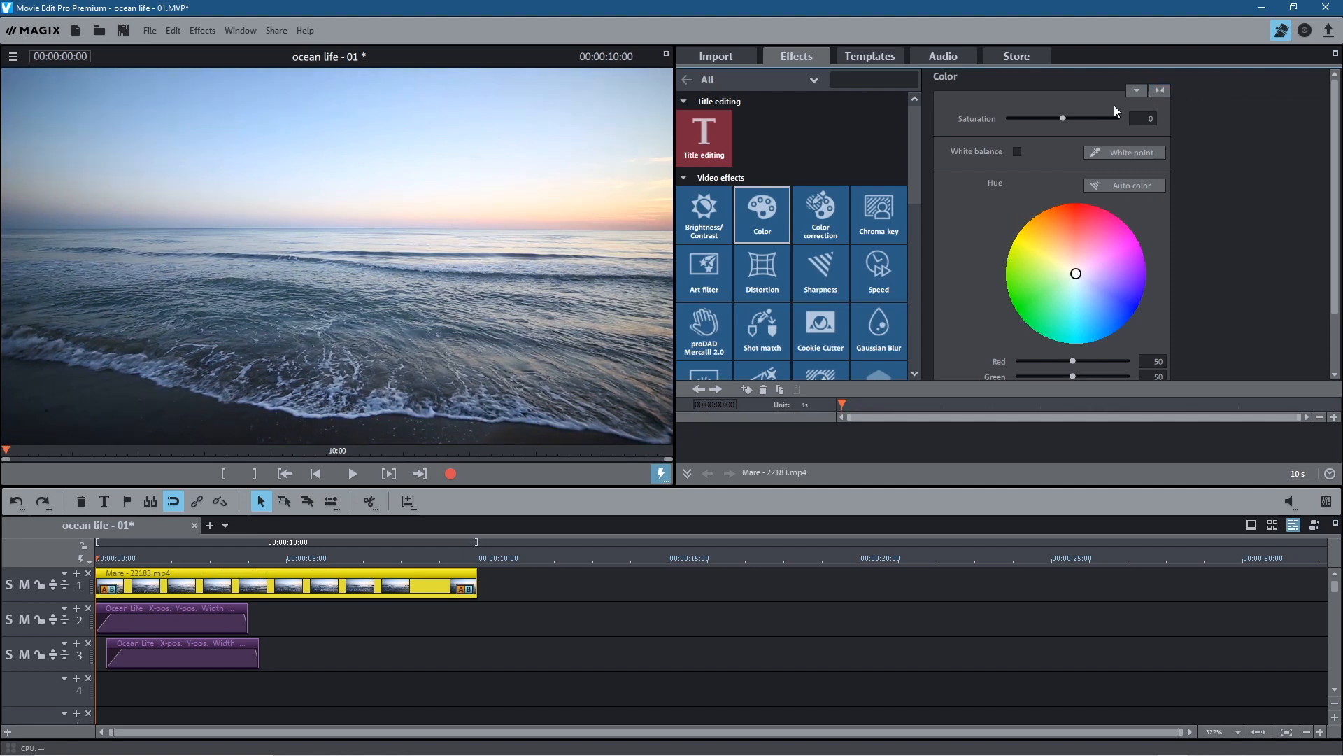
Look through the template categories, including movie templates and intro/outro animations, and open the Film looks Basic movie looks.
{"action": "left_click", "coordinate": [858, 59]}
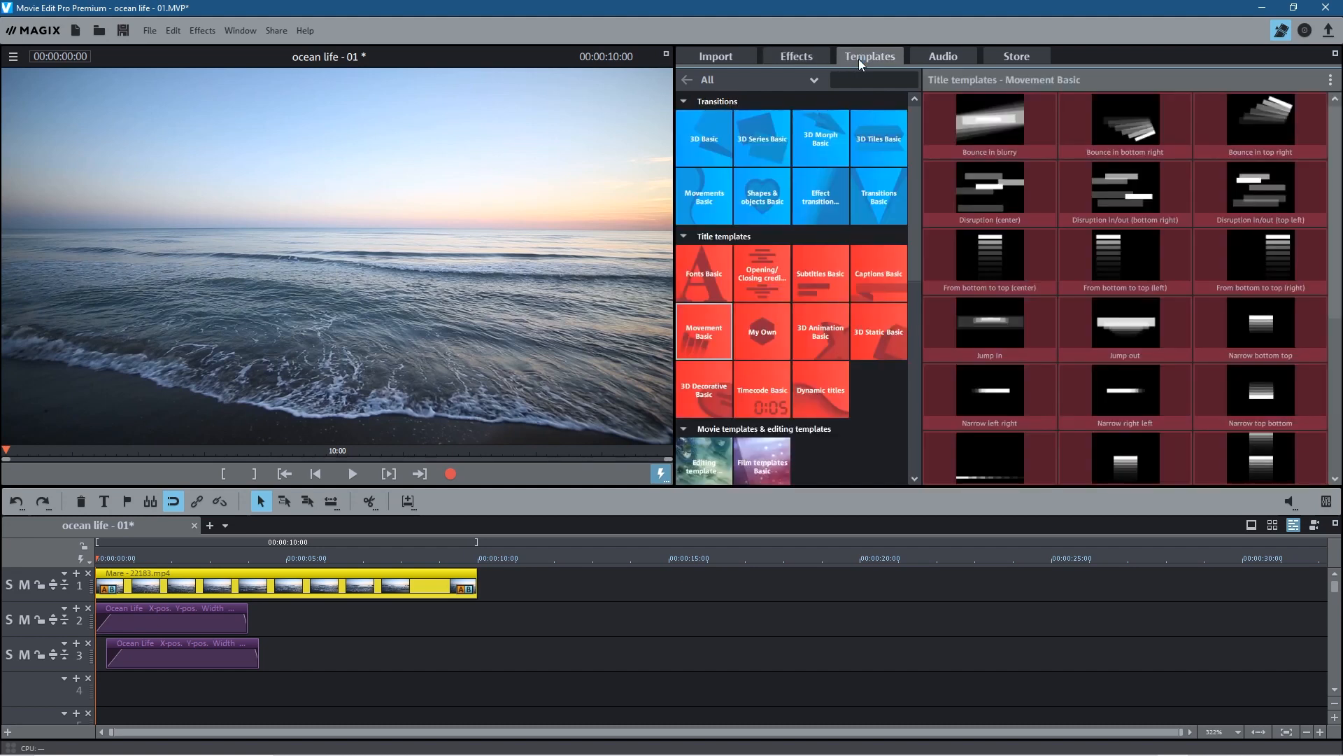
{"action": "left_click", "coordinate": [891, 425]}
{"action": "scroll", "coordinate": [888, 422], "scroll_direction": "down", "scroll_amount": 2}
{"action": "scroll", "coordinate": [850, 405], "scroll_direction": "down", "scroll_amount": 1}
{"action": "left_click", "coordinate": [761, 308]}
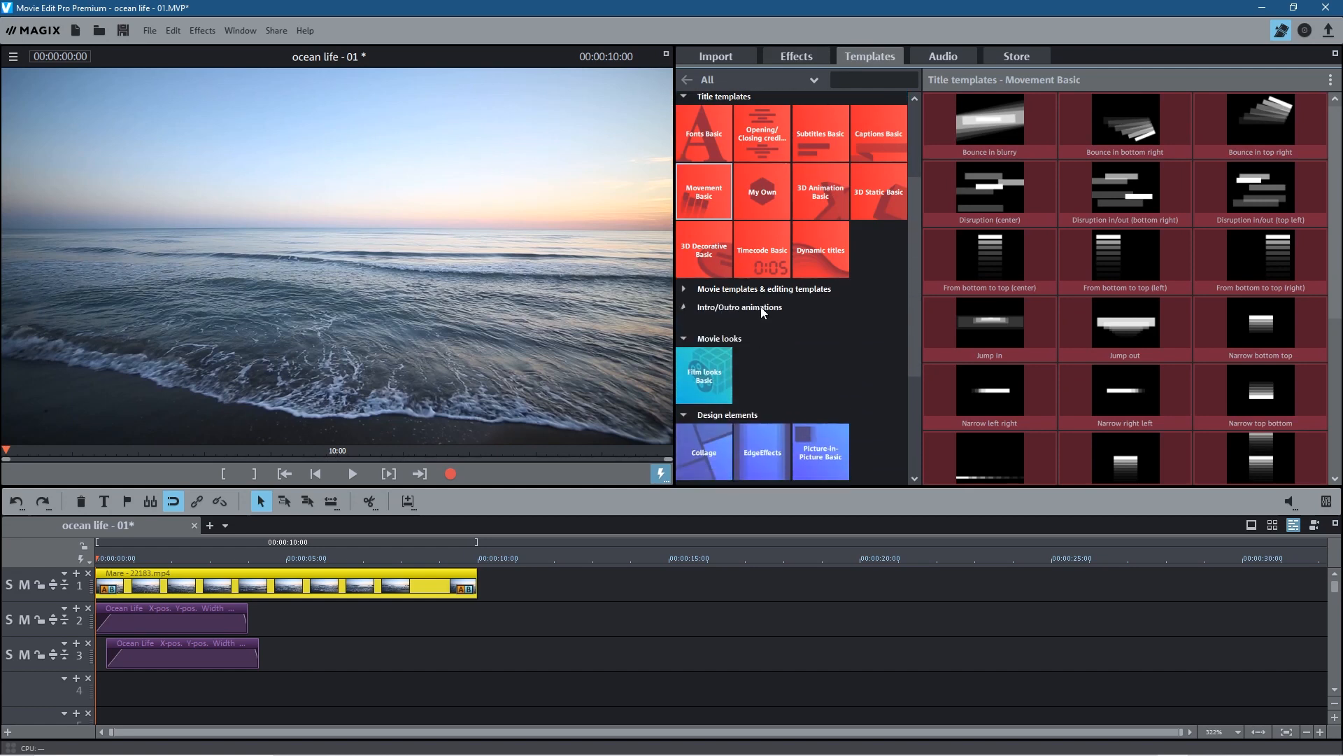
{"action": "left_click", "coordinate": [749, 307]}
{"action": "left_click", "coordinate": [750, 291]}
{"action": "scroll", "coordinate": [823, 343], "scroll_direction": "down", "scroll_amount": 2}
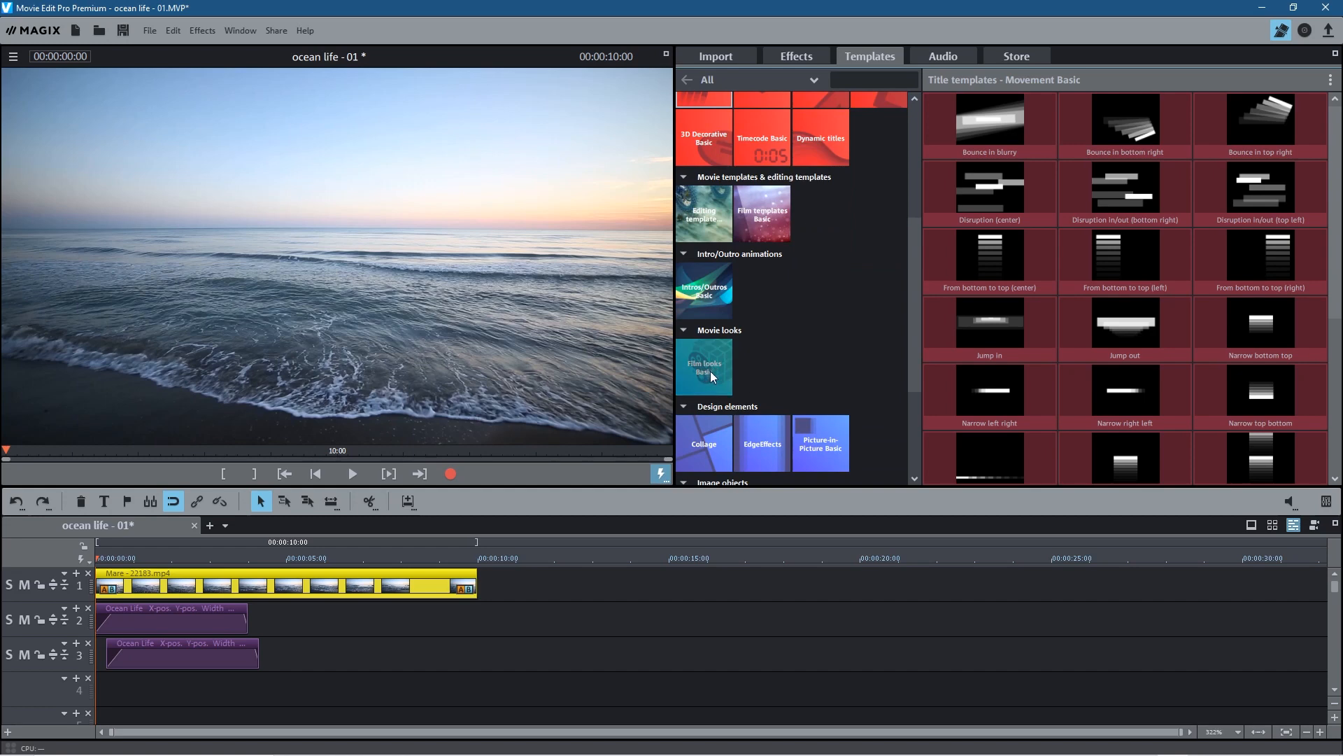
{"action": "left_click", "coordinate": [715, 368]}
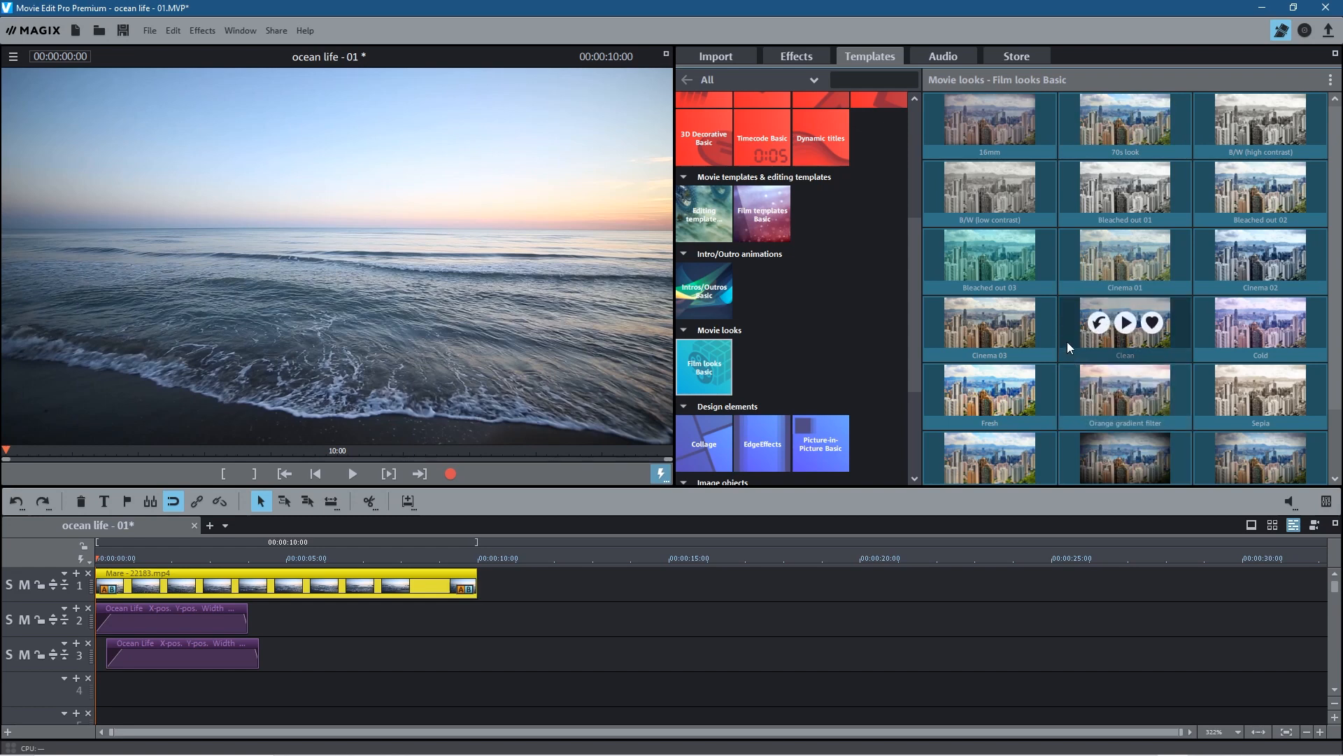
Check the preview size options for the movie looks and browse the Film looks Basic presets.
{"action": "left_click", "coordinate": [1330, 80]}
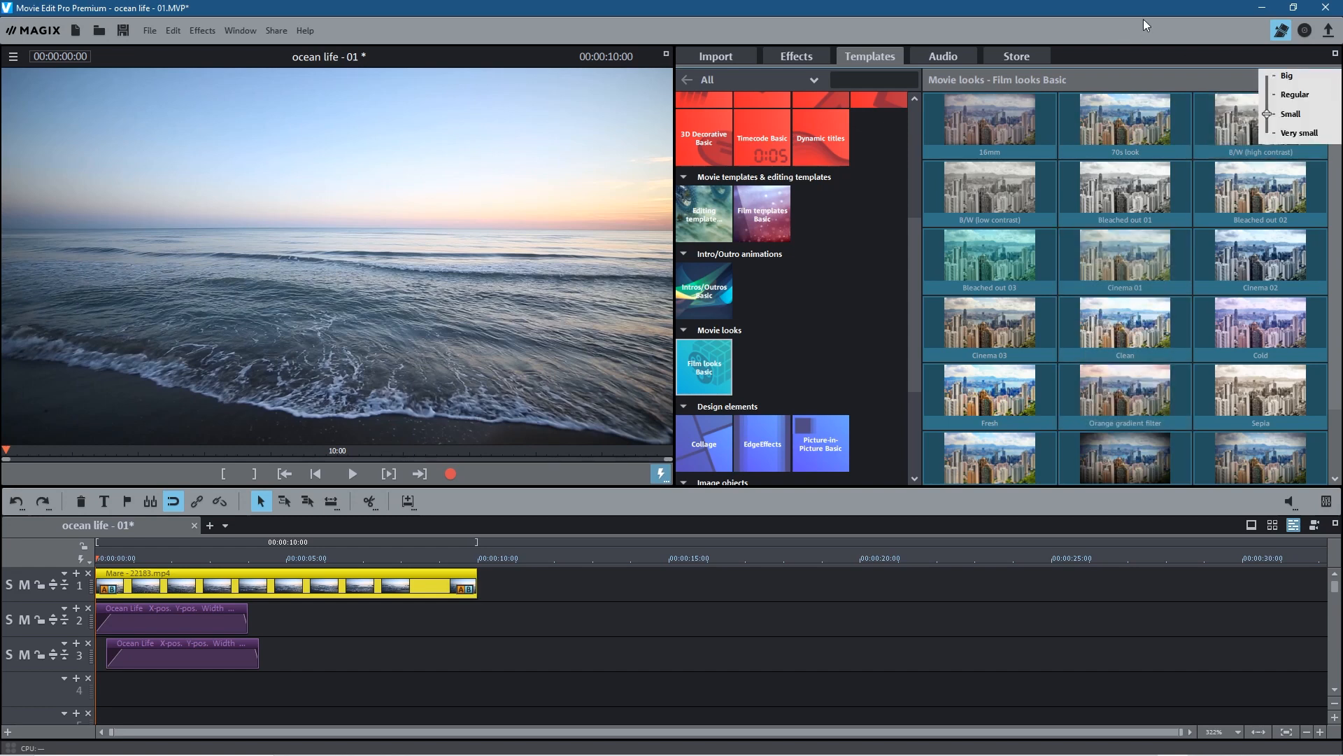
{"action": "left_click", "coordinate": [1127, 74]}
{"action": "scroll", "coordinate": [1118, 315], "scroll_direction": "down", "scroll_amount": 3}
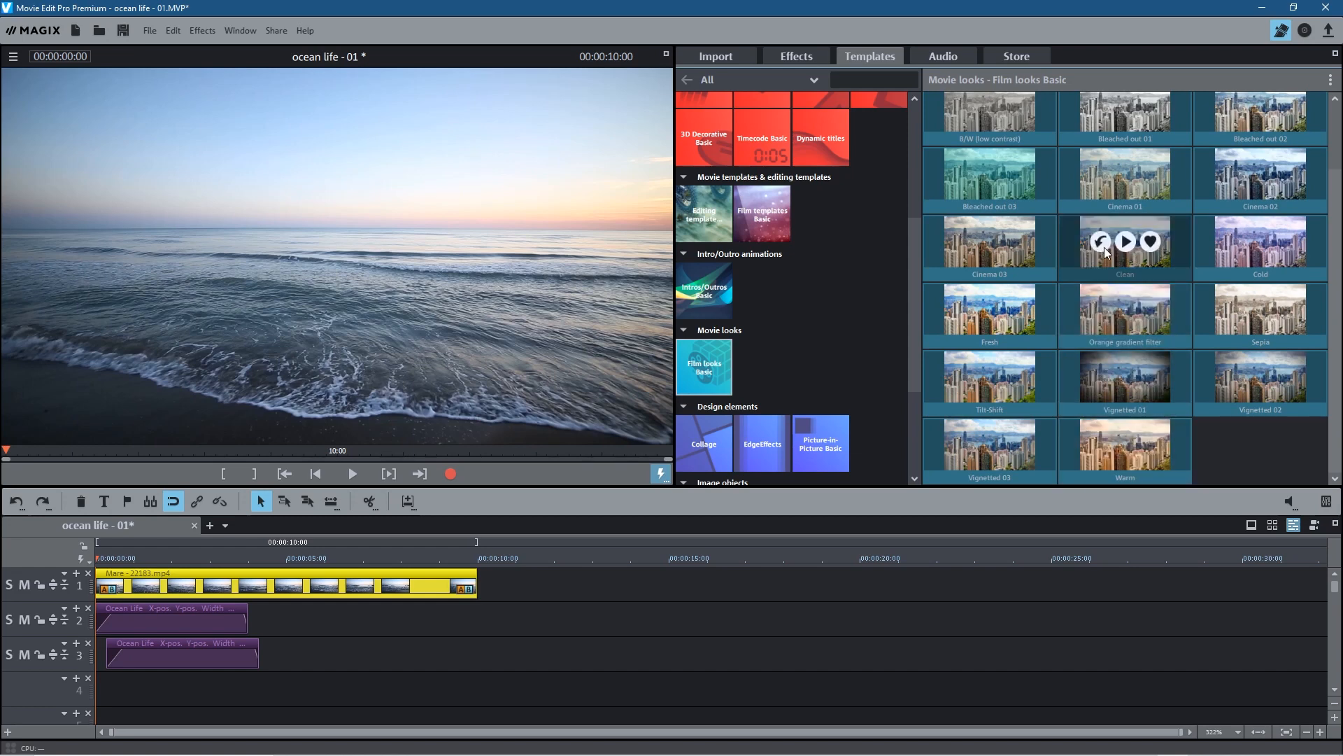
Try the Clean movie look and the Warm movie look on the Mare - 22183.mp4 clip.
{"action": "left_click_drag", "start_coordinate": [1093, 257], "coordinate": [296, 564]}
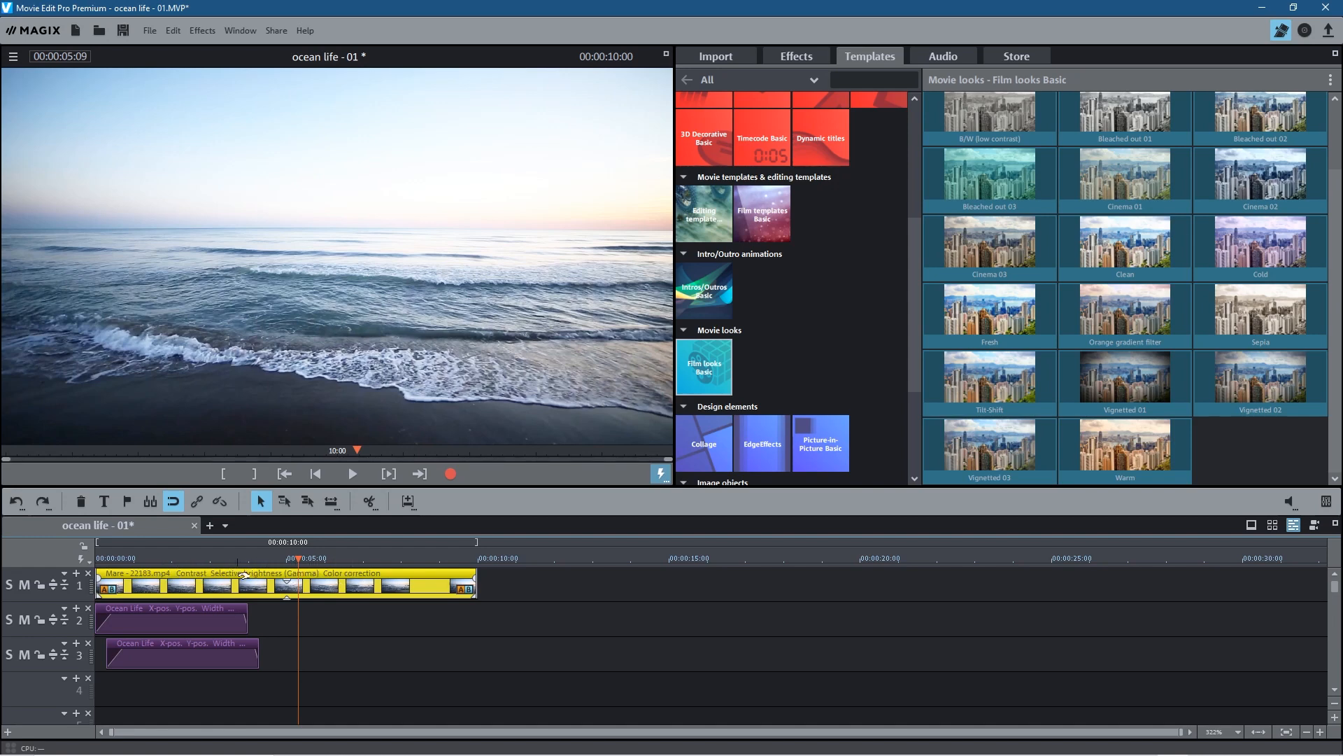
{"action": "mouse_move", "coordinate": [1172, 426]}
{"action": "left_click_drag", "start_coordinate": [1084, 444], "coordinate": [359, 575]}
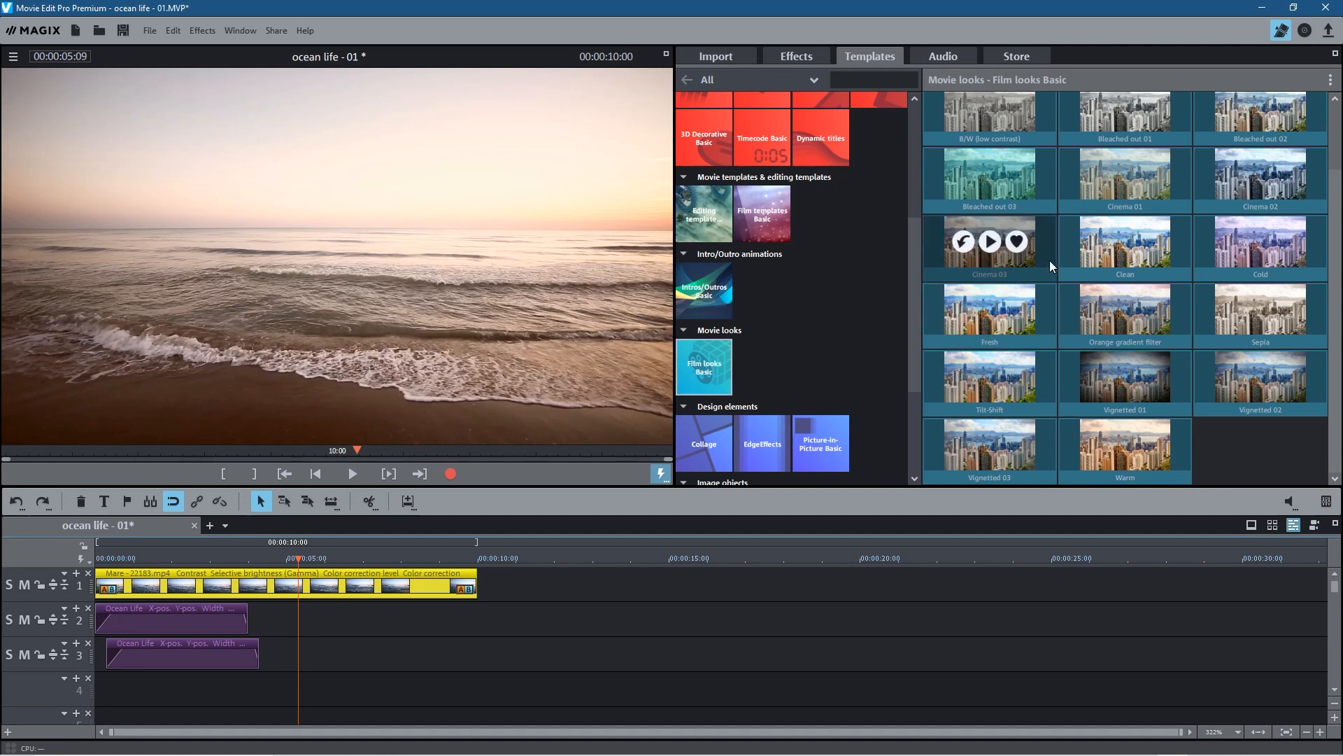
Try the 16mm movie look on the Mare - 22183.mp4 clip and undo it.
{"action": "mouse_move", "coordinate": [985, 384]}
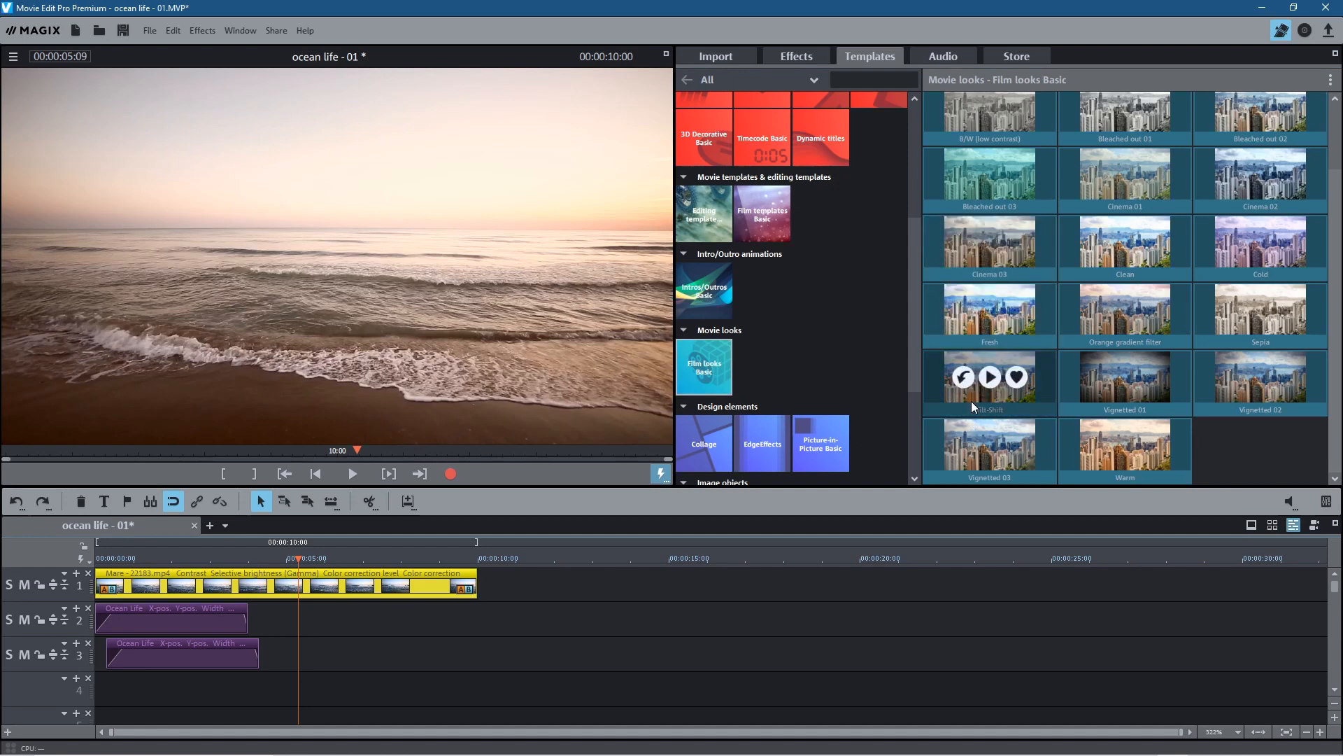
{"action": "scroll", "coordinate": [1334, 126], "scroll_direction": "up", "scroll_amount": 2}
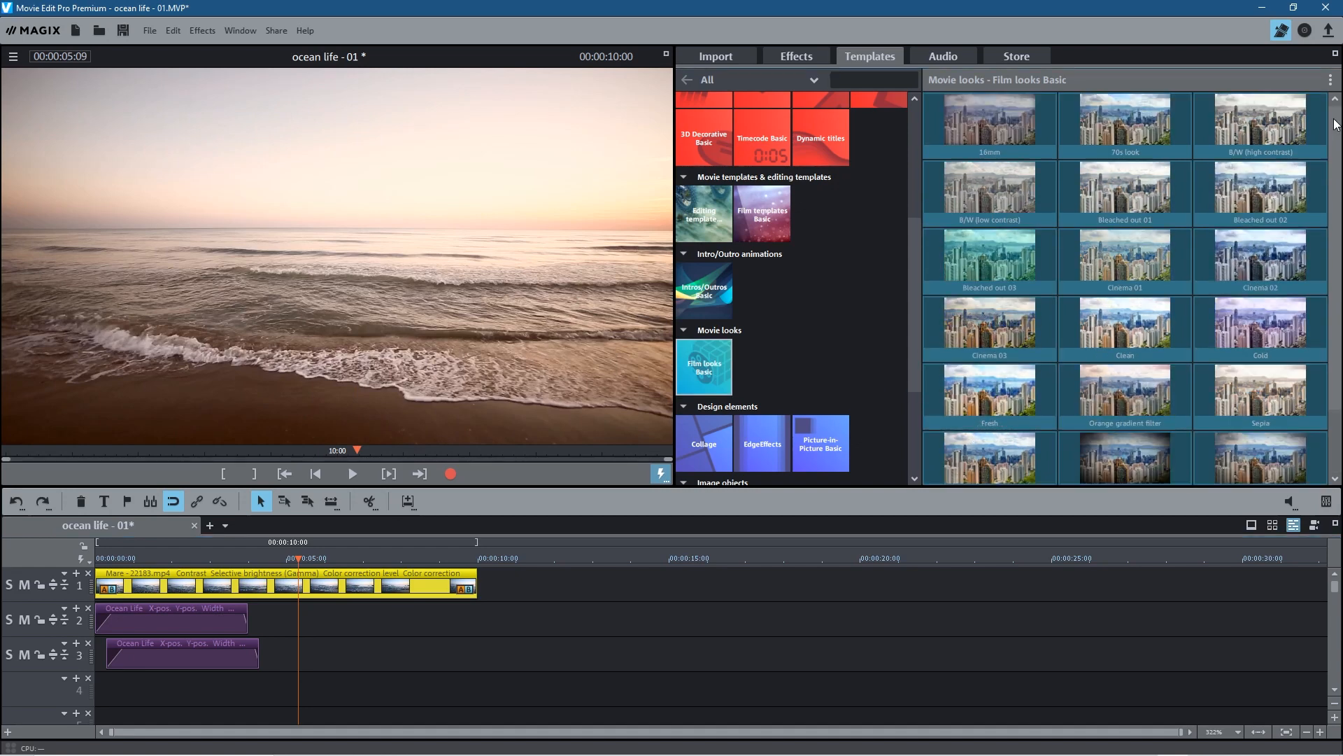
{"action": "mouse_move", "coordinate": [960, 137]}
{"action": "left_click_drag", "start_coordinate": [951, 149], "coordinate": [301, 583]}
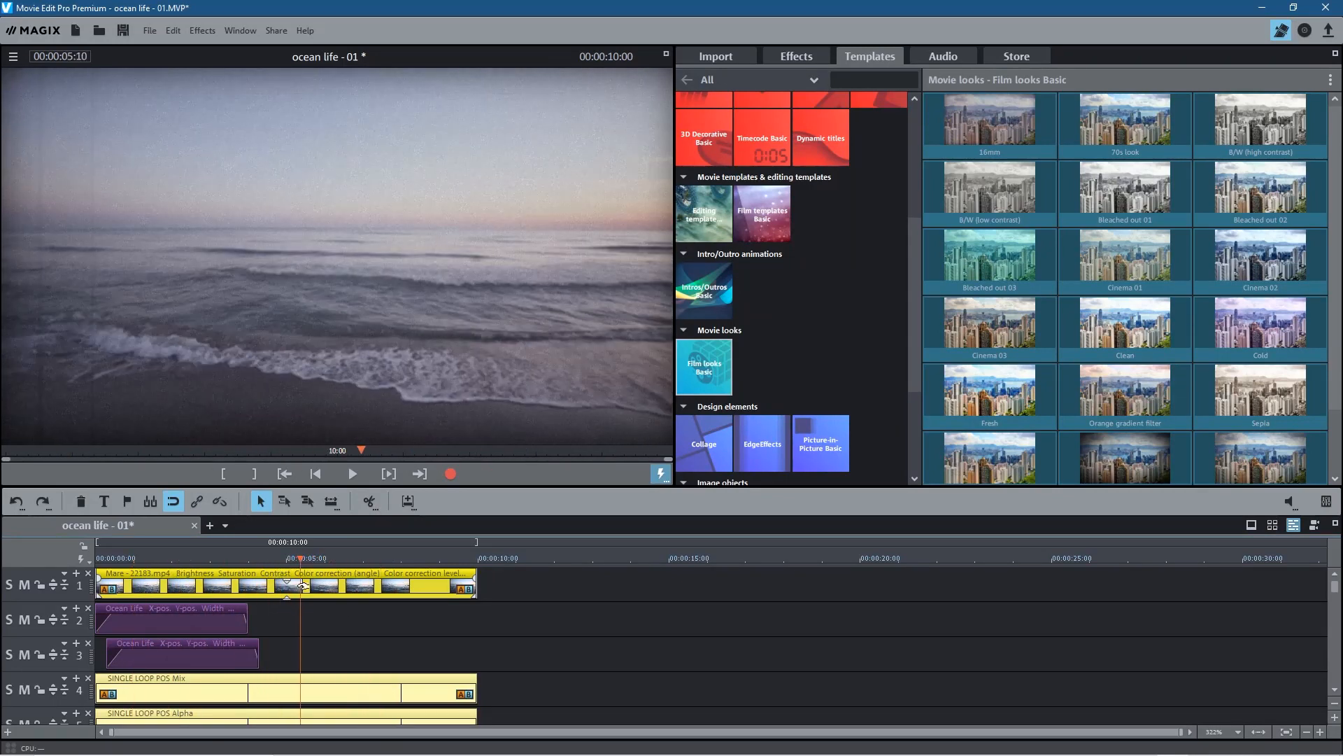
{"action": "left_click", "coordinate": [549, 647]}
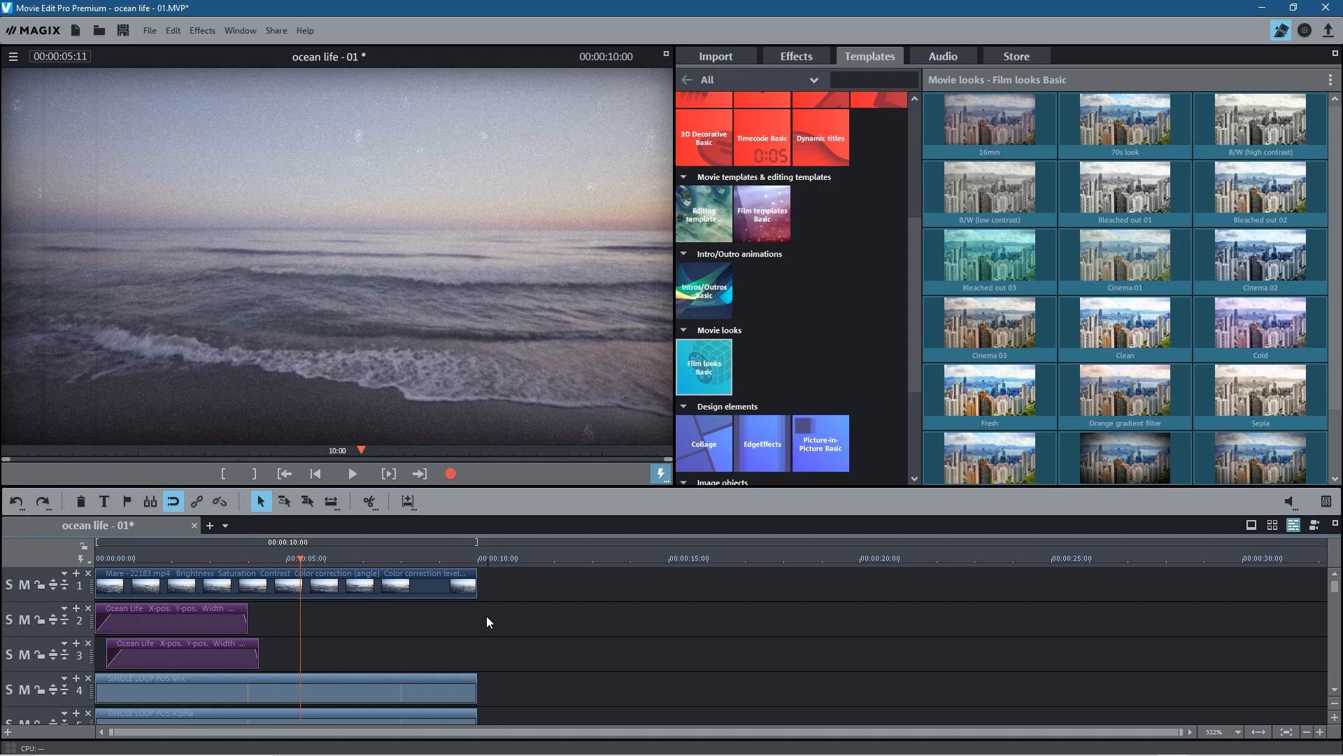
{"action": "key", "text": "ctrl+z"}
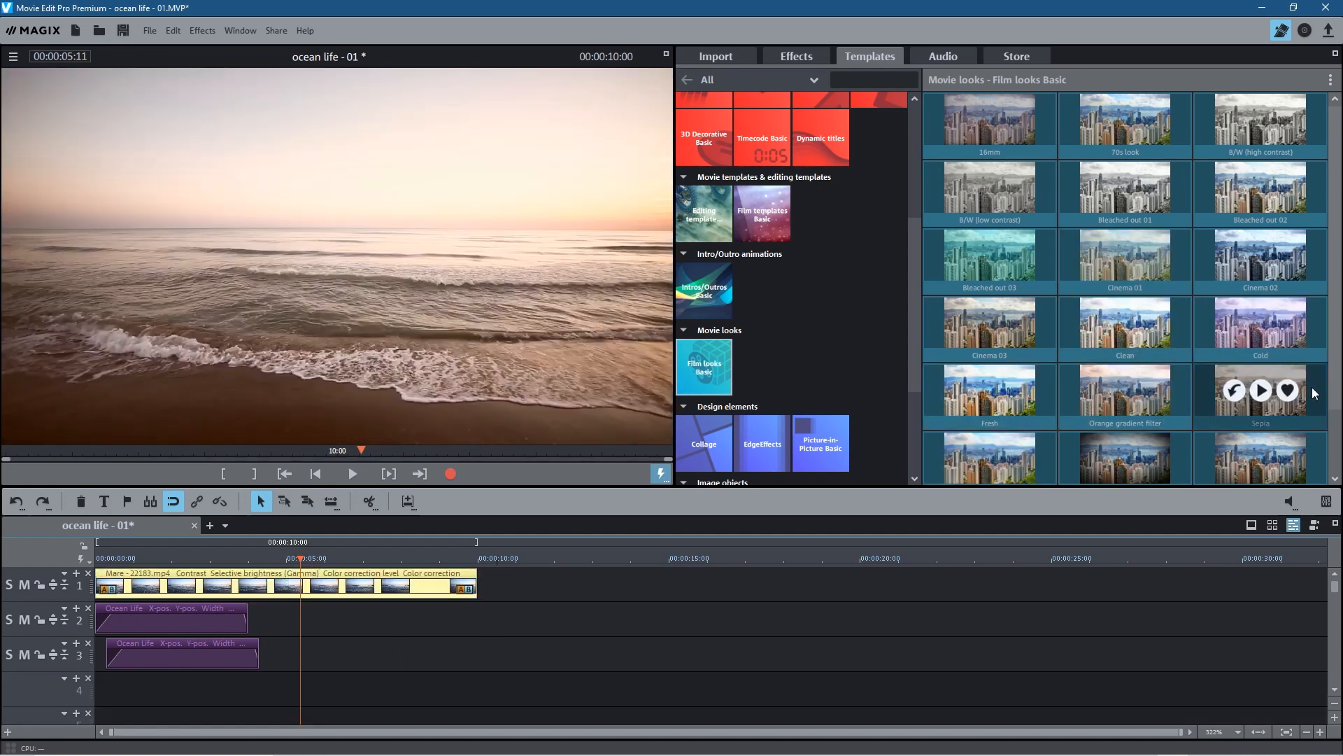
Apply the Clean movie look to the Mare - 22183.mp4 clip and play the movie to check it.
{"action": "scroll", "coordinate": [1335, 432], "scroll_direction": "down", "scroll_amount": 1}
{"action": "left_click_drag", "start_coordinate": [1334, 432], "coordinate": [1334, 449]}
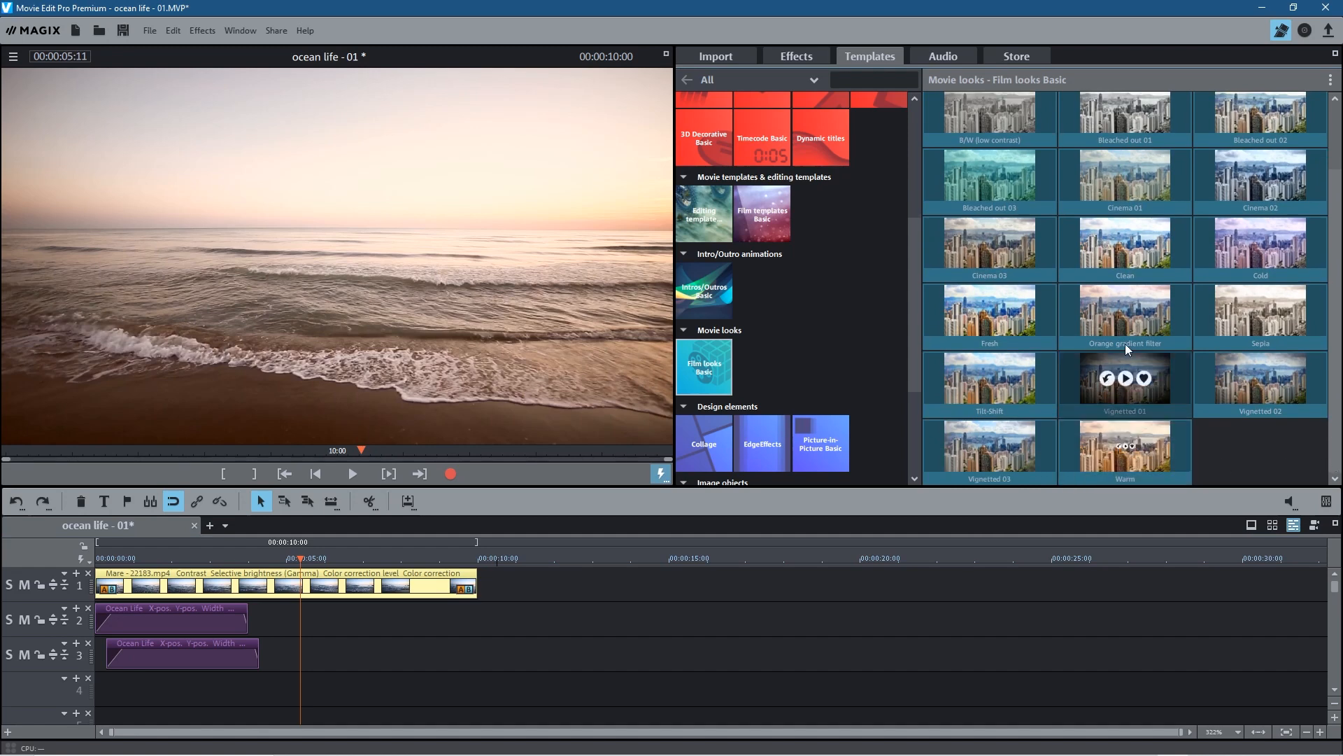
{"action": "left_click_drag", "start_coordinate": [1080, 254], "coordinate": [74, 576]}
{"action": "left_click", "coordinate": [354, 471]}
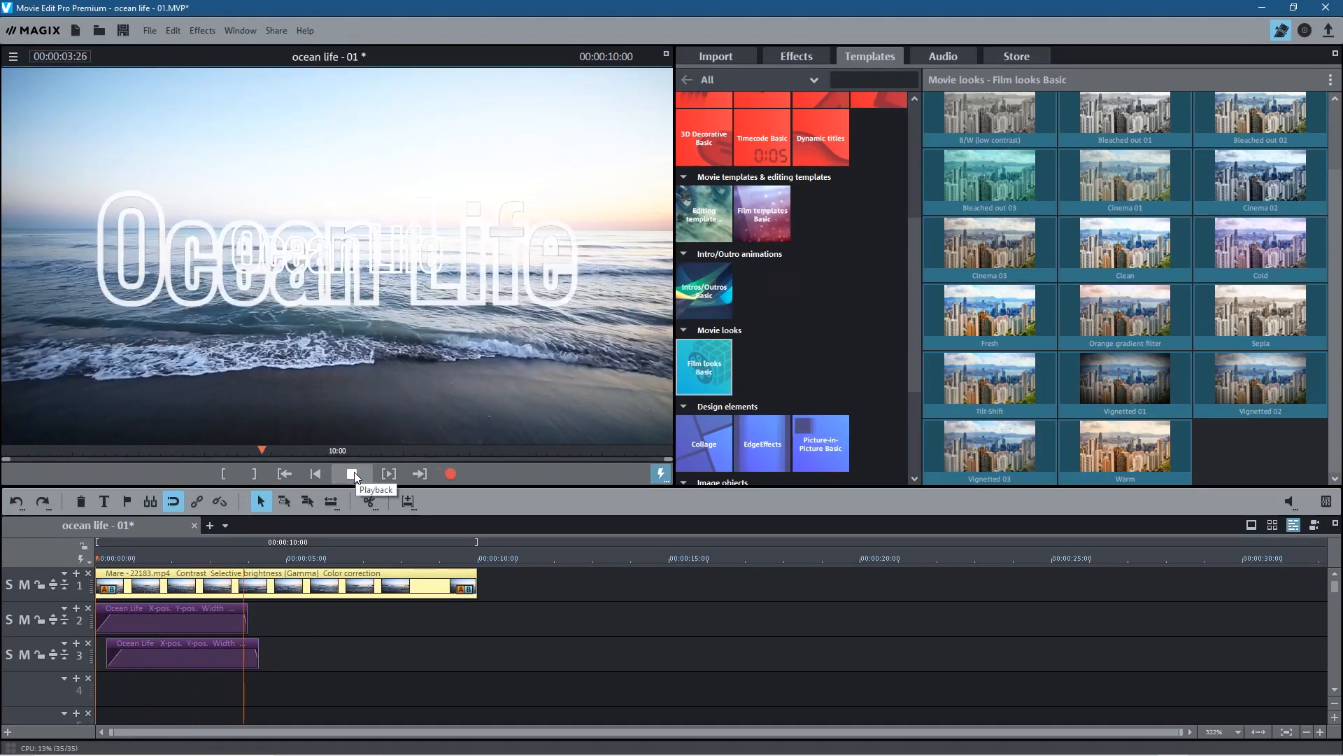
{"action": "left_click", "coordinate": [354, 474]}
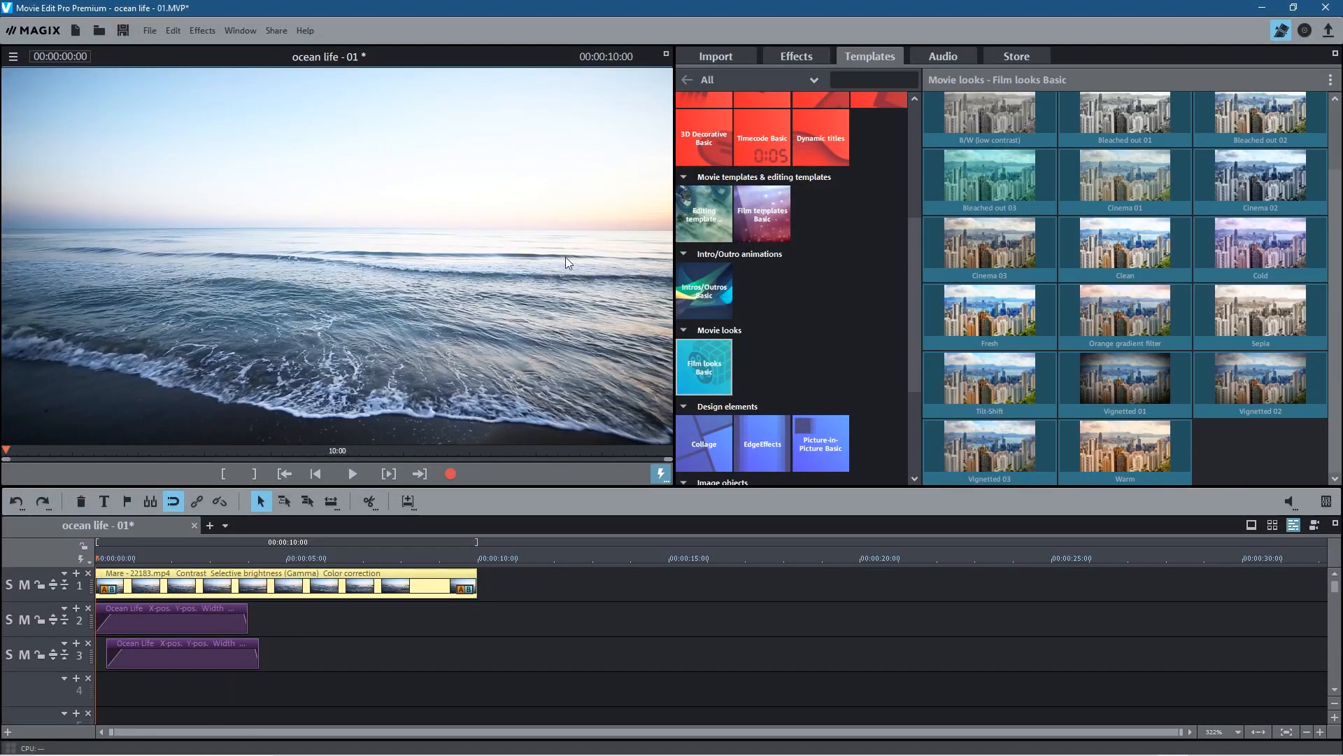
Place the water-2748640_1920 PNG from the Transparent PNG folder at the start of track 4.
{"action": "left_click", "coordinate": [715, 57]}
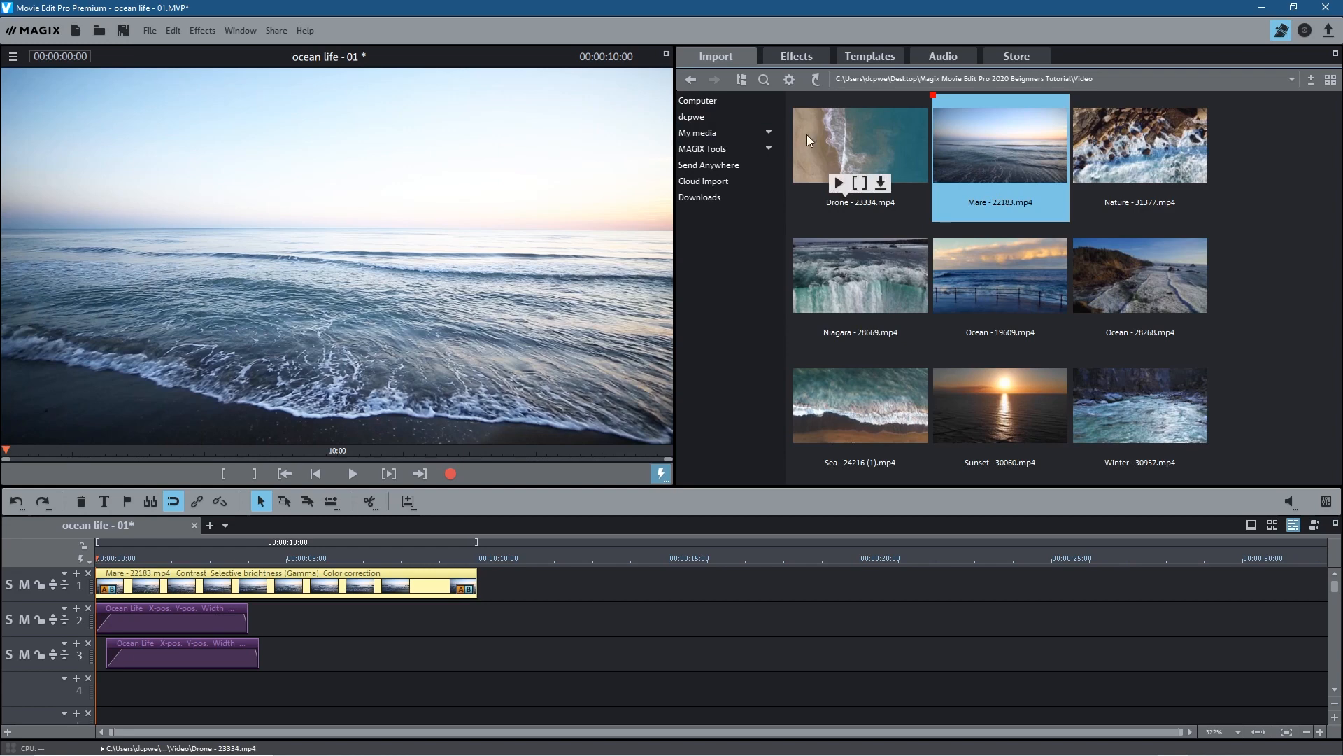
{"action": "left_click", "coordinate": [690, 80]}
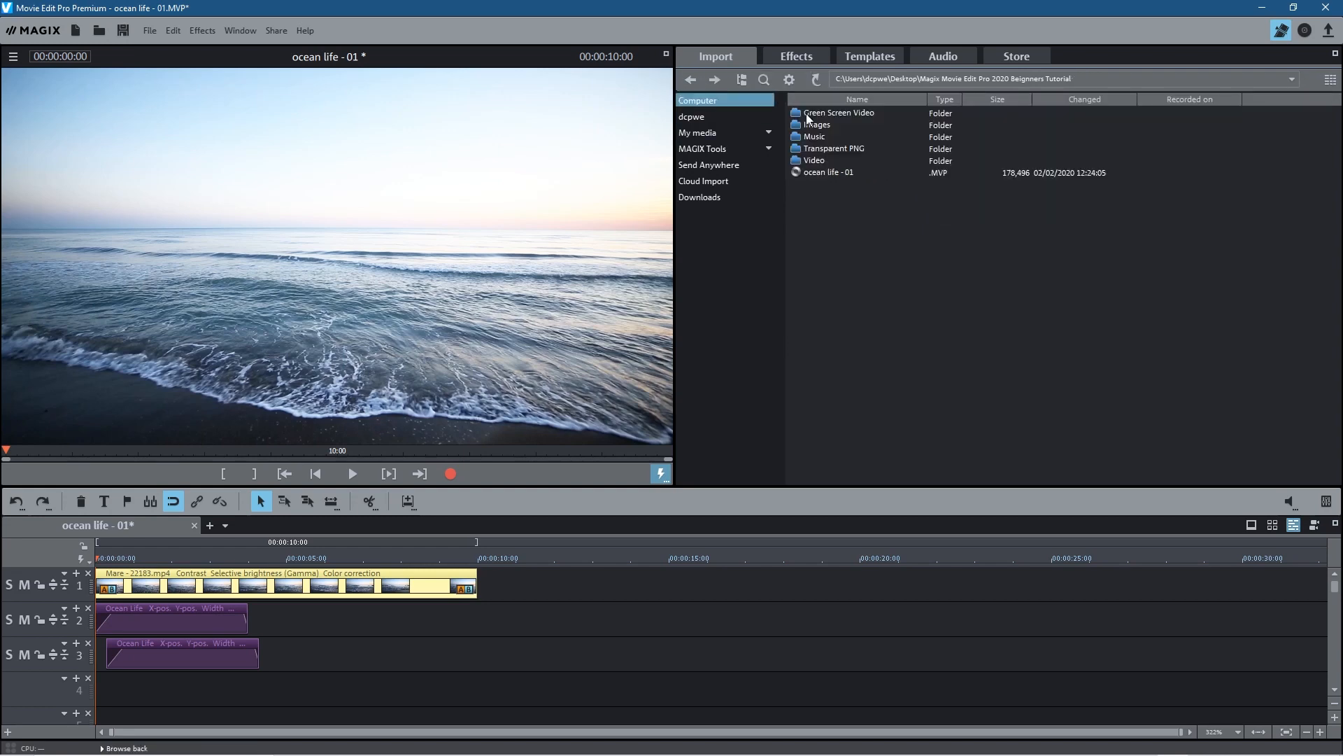
{"action": "left_click", "coordinate": [823, 146]}
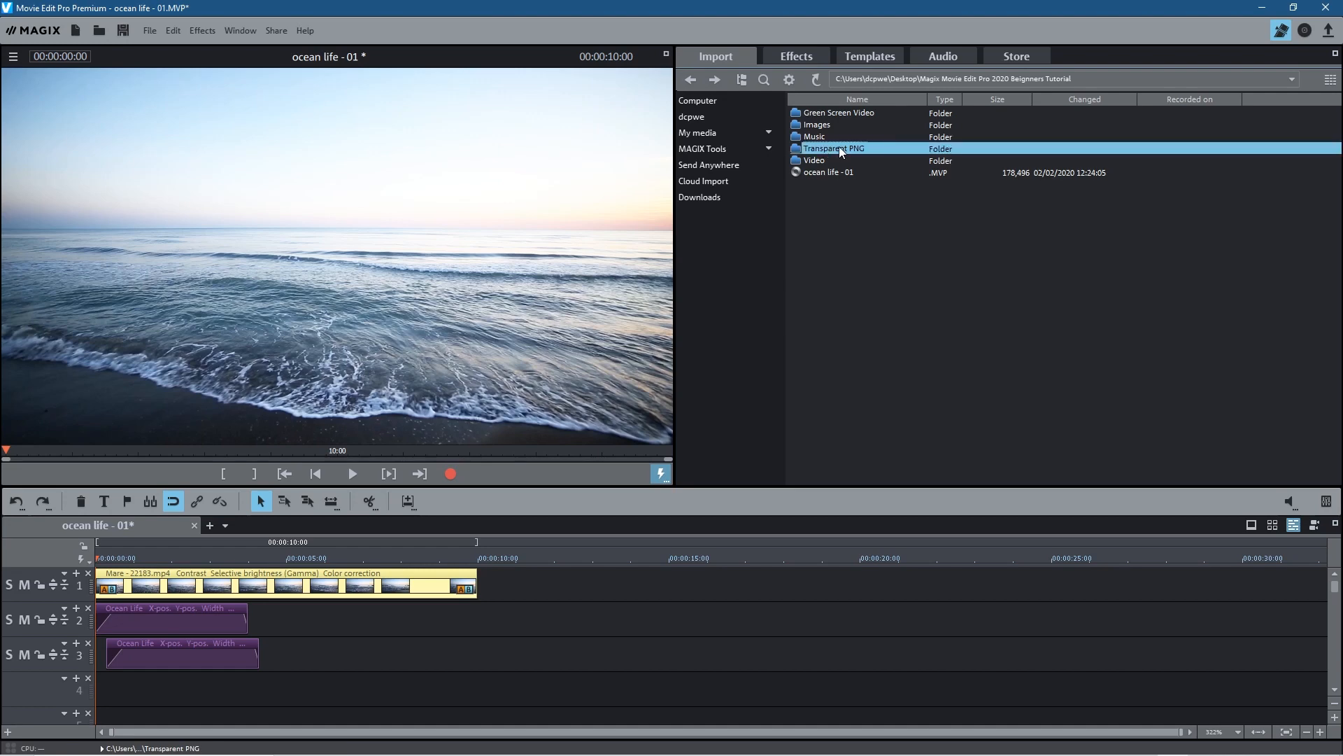
{"action": "double_click", "coordinate": [838, 146]}
{"action": "left_click", "coordinate": [830, 111]}
{"action": "left_click_drag", "start_coordinate": [829, 111], "coordinate": [141, 693]}
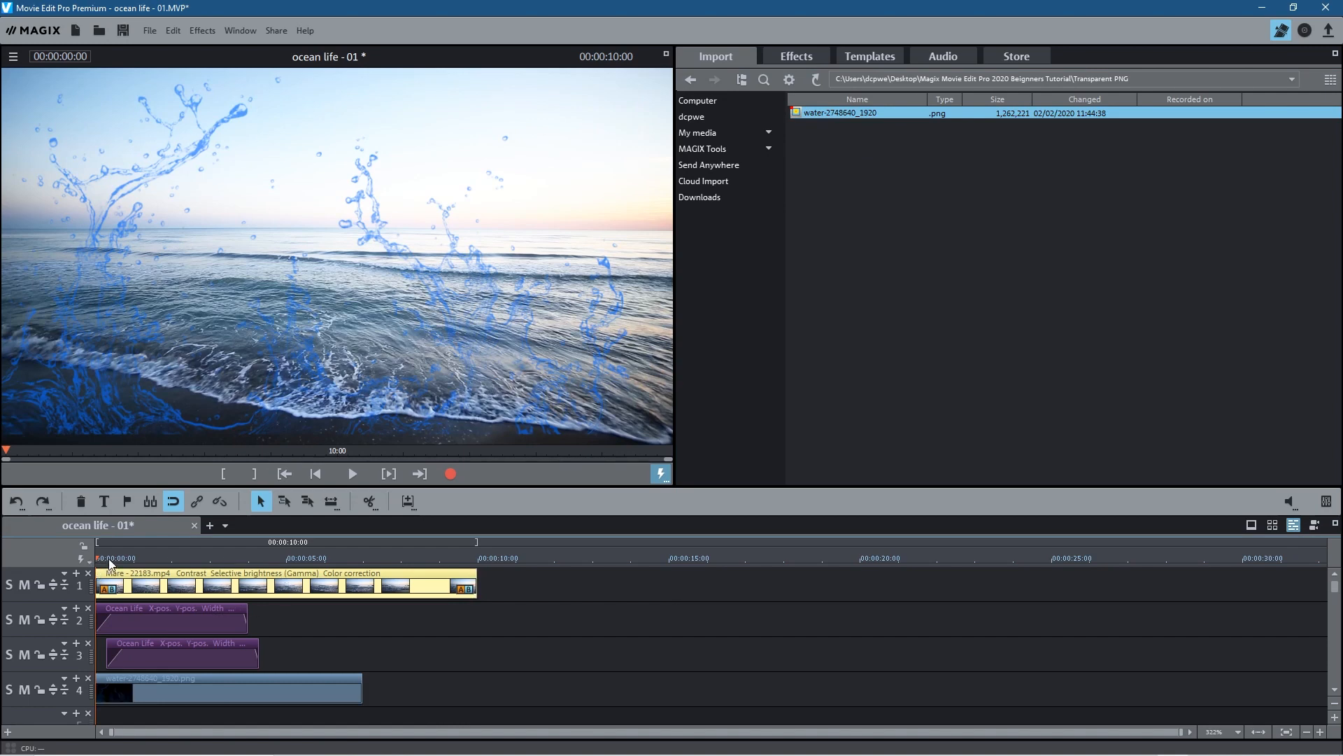
Try shifting the hue of the water PNG towards blue at 00:00:01:27 with the Color effect.
{"action": "left_click_drag", "start_coordinate": [102, 563], "coordinate": [168, 577]}
{"action": "left_click", "coordinate": [259, 691]}
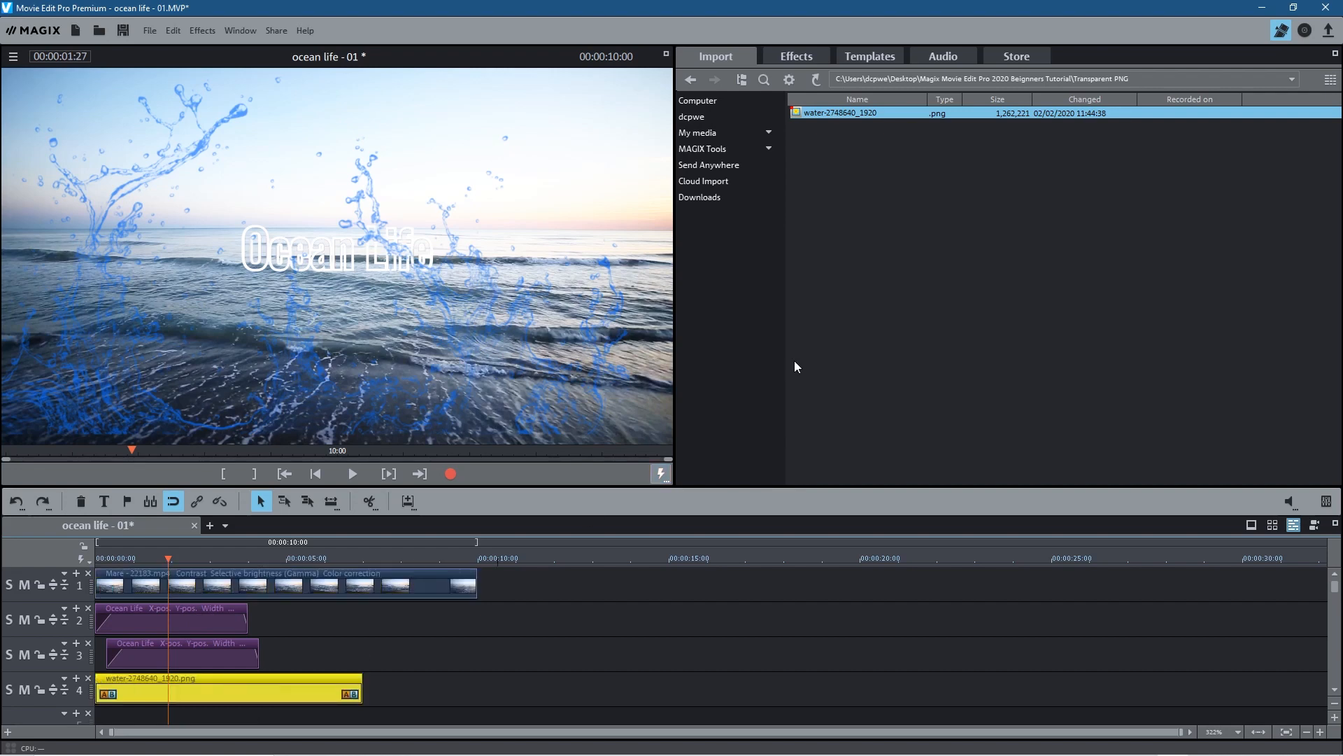
{"action": "left_click", "coordinate": [808, 59]}
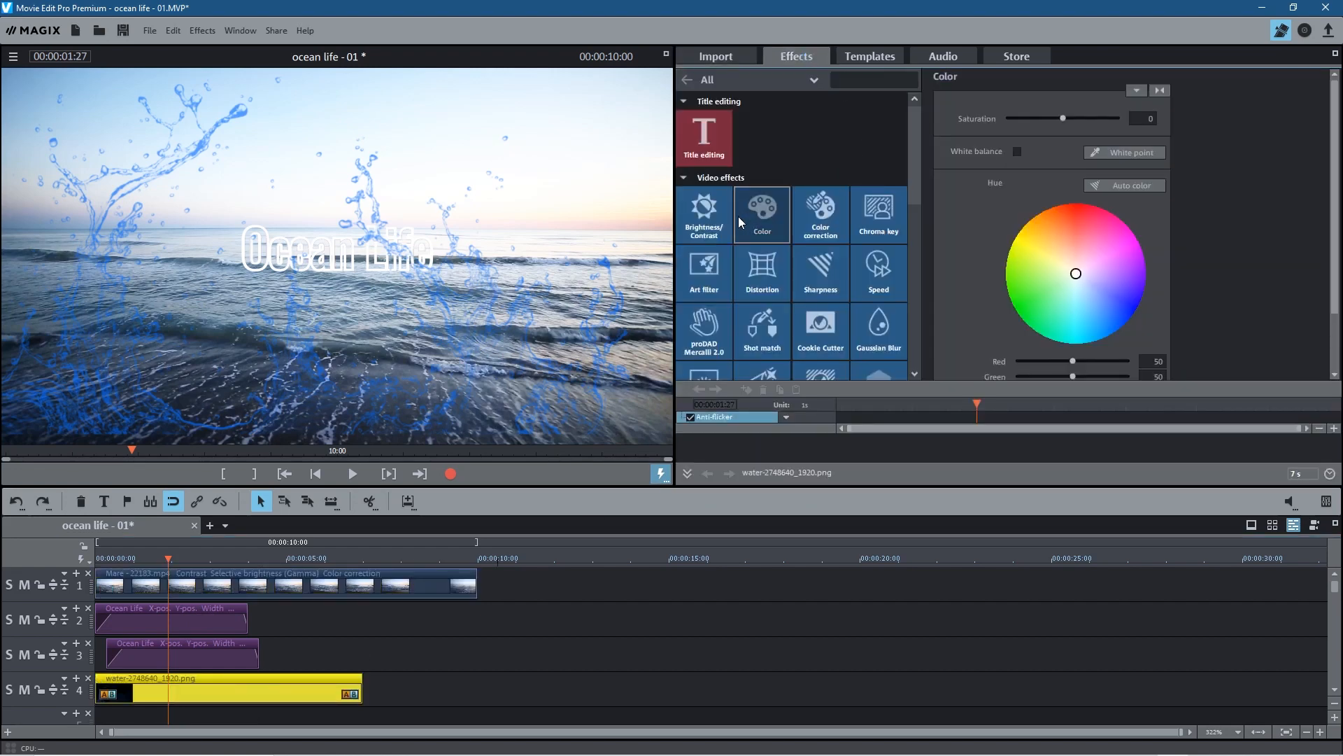
{"action": "left_click_drag", "start_coordinate": [1076, 273], "coordinate": [1102, 302]}
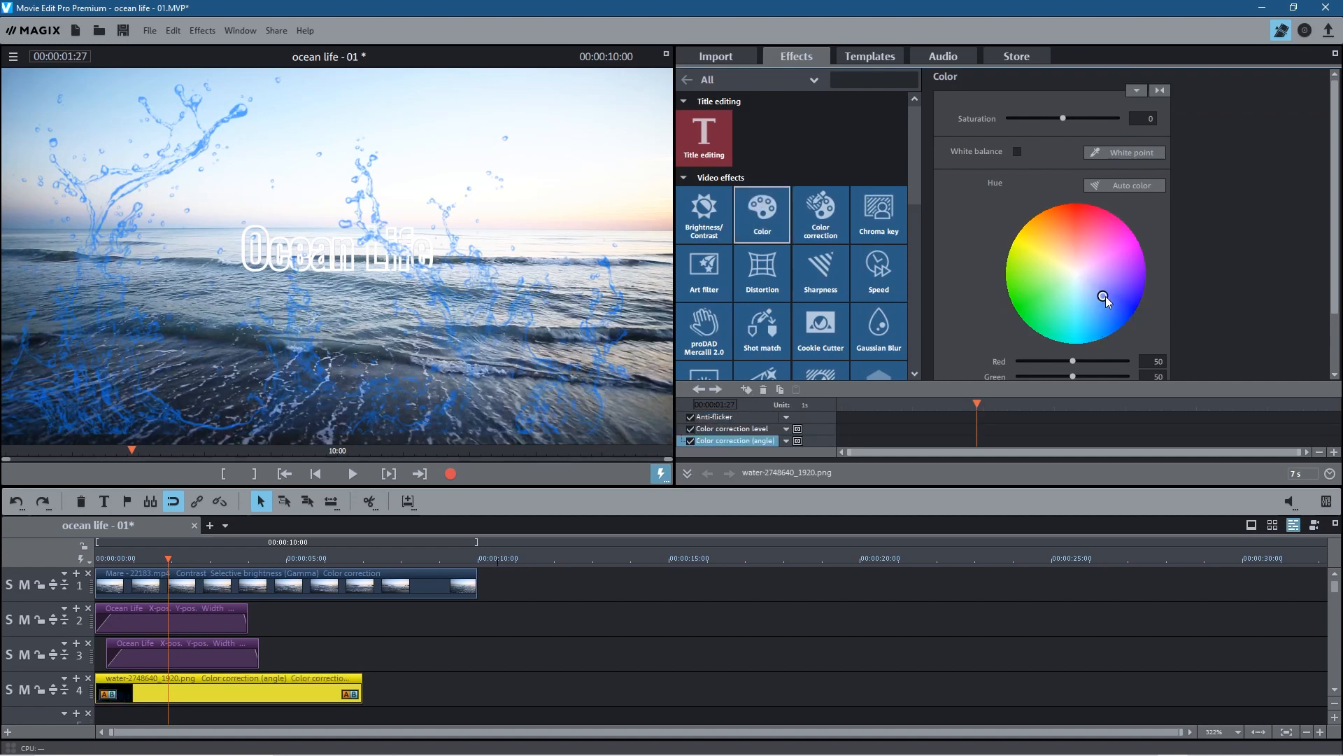
Try brightness 0 on the water PNG and reset the Brightness/Contrast effect.
{"action": "left_click", "coordinate": [820, 213]}
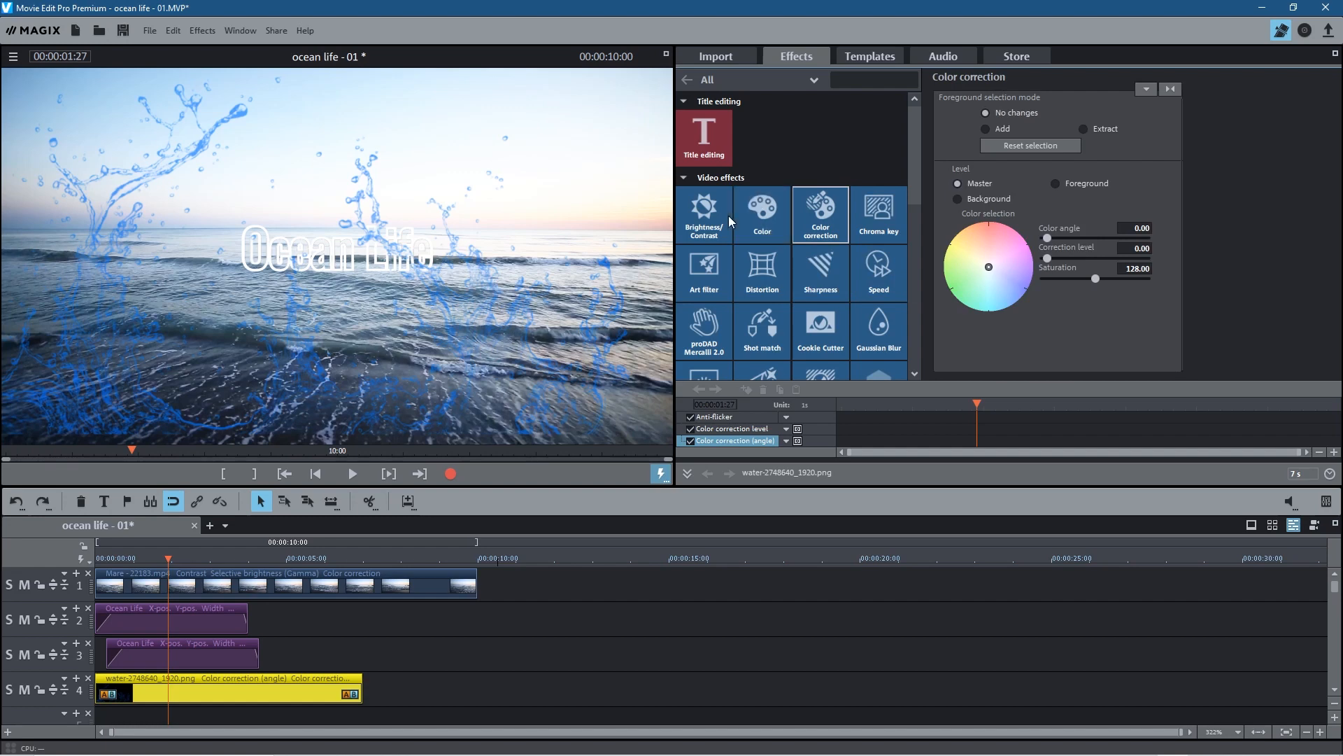
{"action": "left_click", "coordinate": [707, 213]}
{"action": "left_click_drag", "start_coordinate": [1071, 137], "coordinate": [973, 128]}
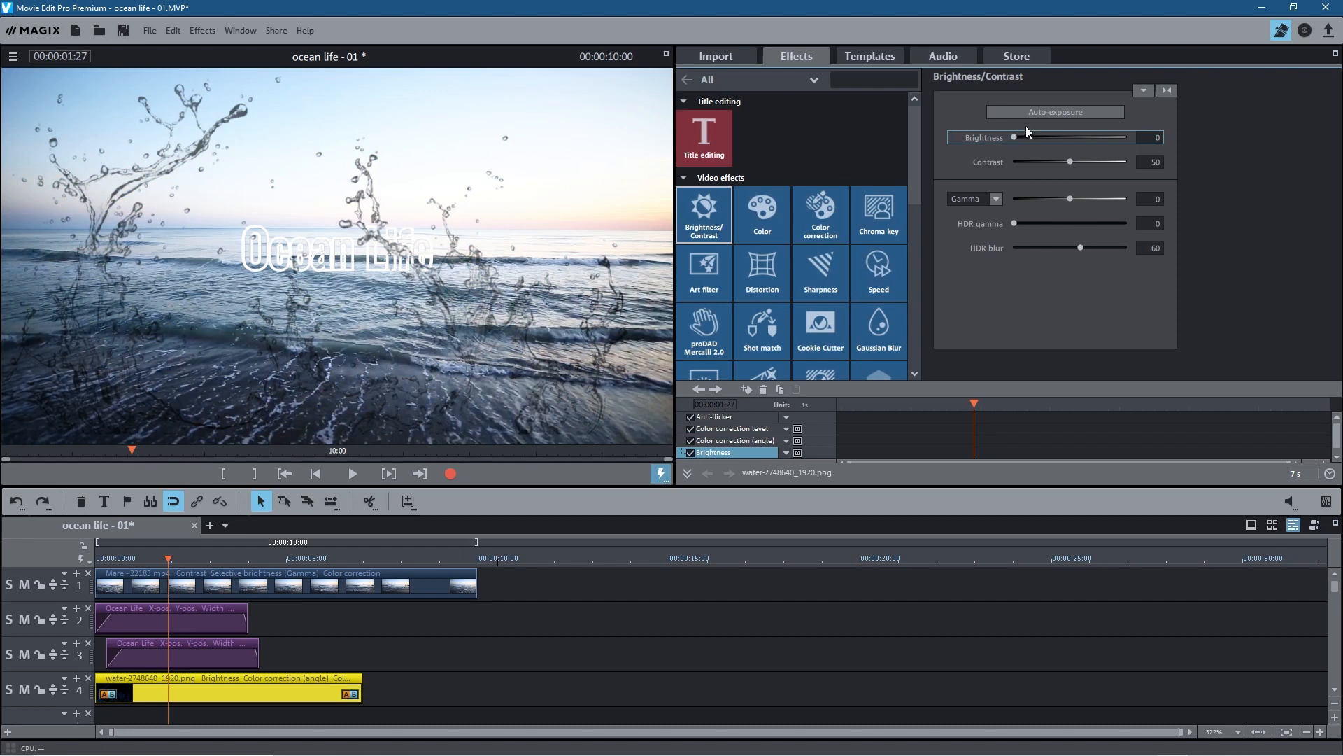
{"action": "left_click", "coordinate": [1167, 93]}
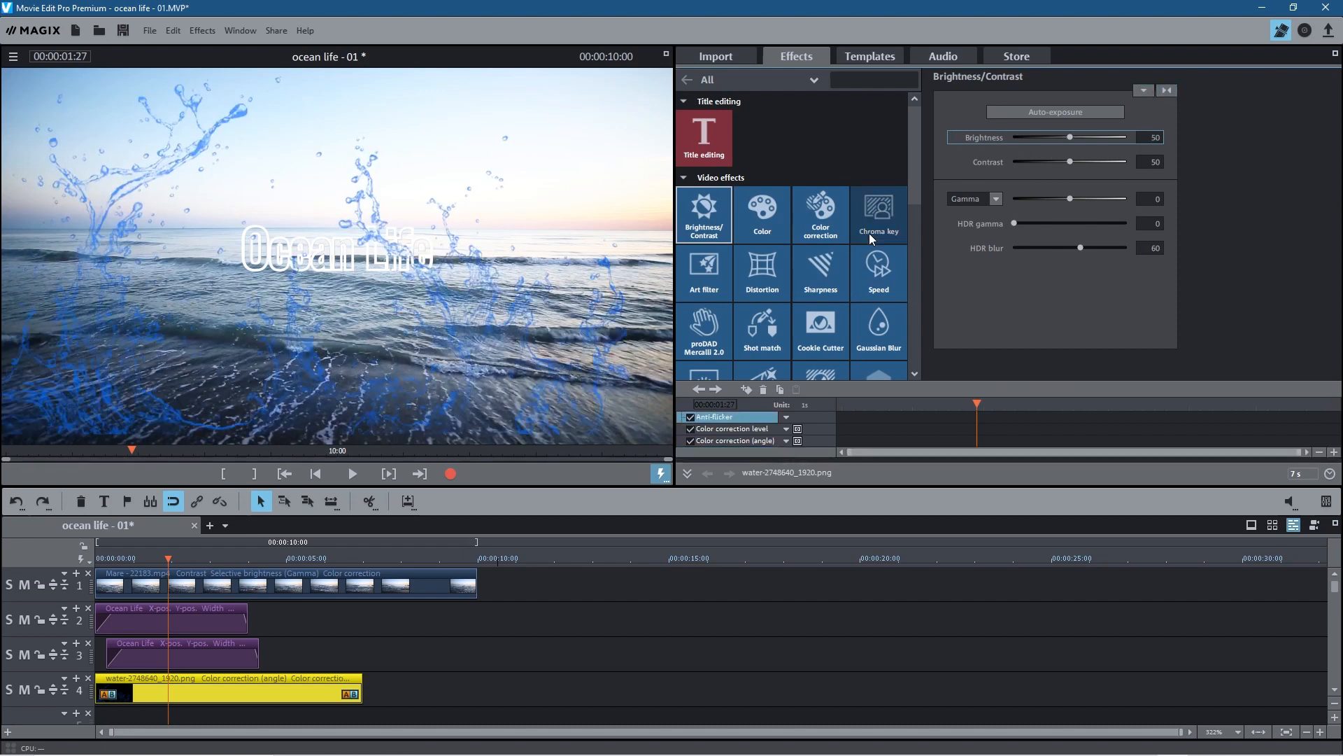
Reset the water PNG's Color effect after trying a greenish hue, and set its brightness to 0.
{"action": "left_click", "coordinate": [770, 219]}
{"action": "left_click_drag", "start_coordinate": [1105, 296], "coordinate": [1035, 268]}
{"action": "left_click", "coordinate": [1160, 95]}
{"action": "left_click", "coordinate": [703, 213]}
{"action": "left_click_drag", "start_coordinate": [1073, 136], "coordinate": [888, 136]}
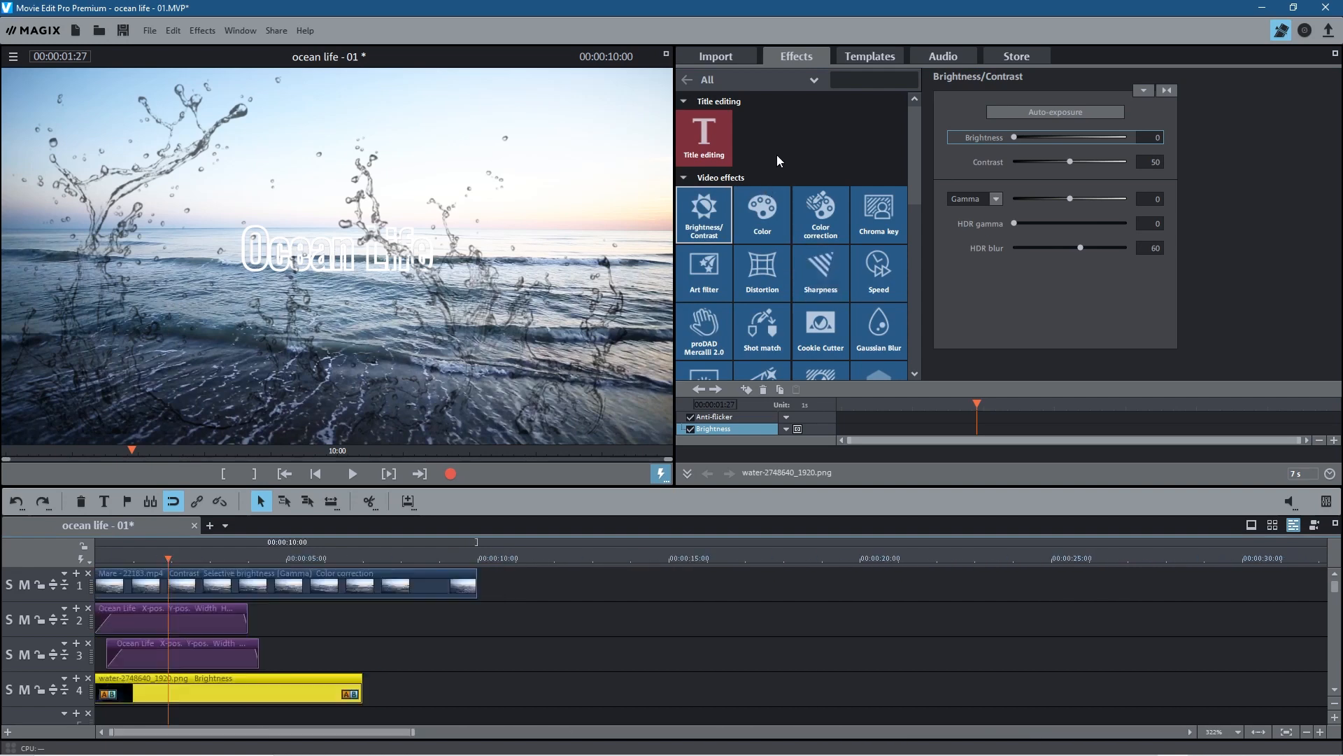
Reduce the water PNG to 65 zoom, rotate it clockwise and move it to about left -210, top 722 in the frame.
{"action": "left_click_drag", "start_coordinate": [917, 139], "coordinate": [930, 212]}
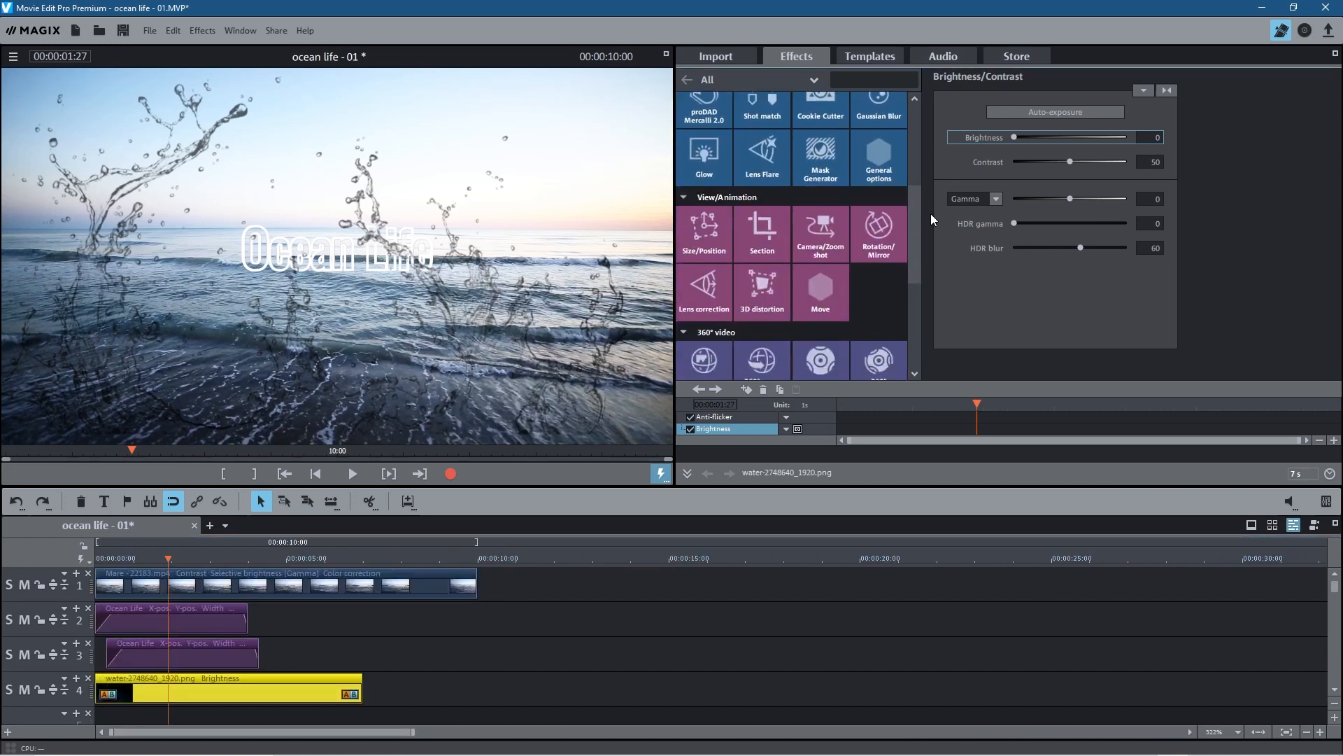
{"action": "left_click", "coordinate": [718, 242]}
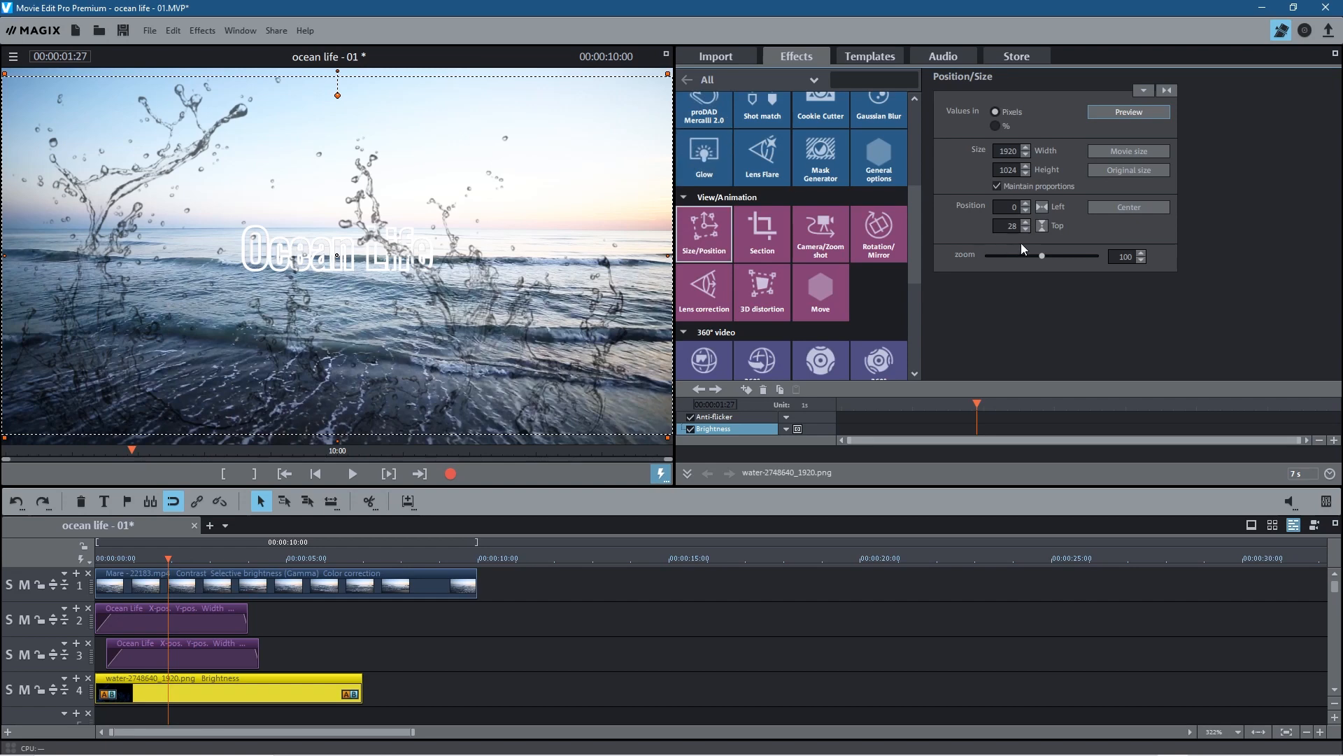
{"action": "left_click_drag", "start_coordinate": [1043, 253], "coordinate": [1023, 252]}
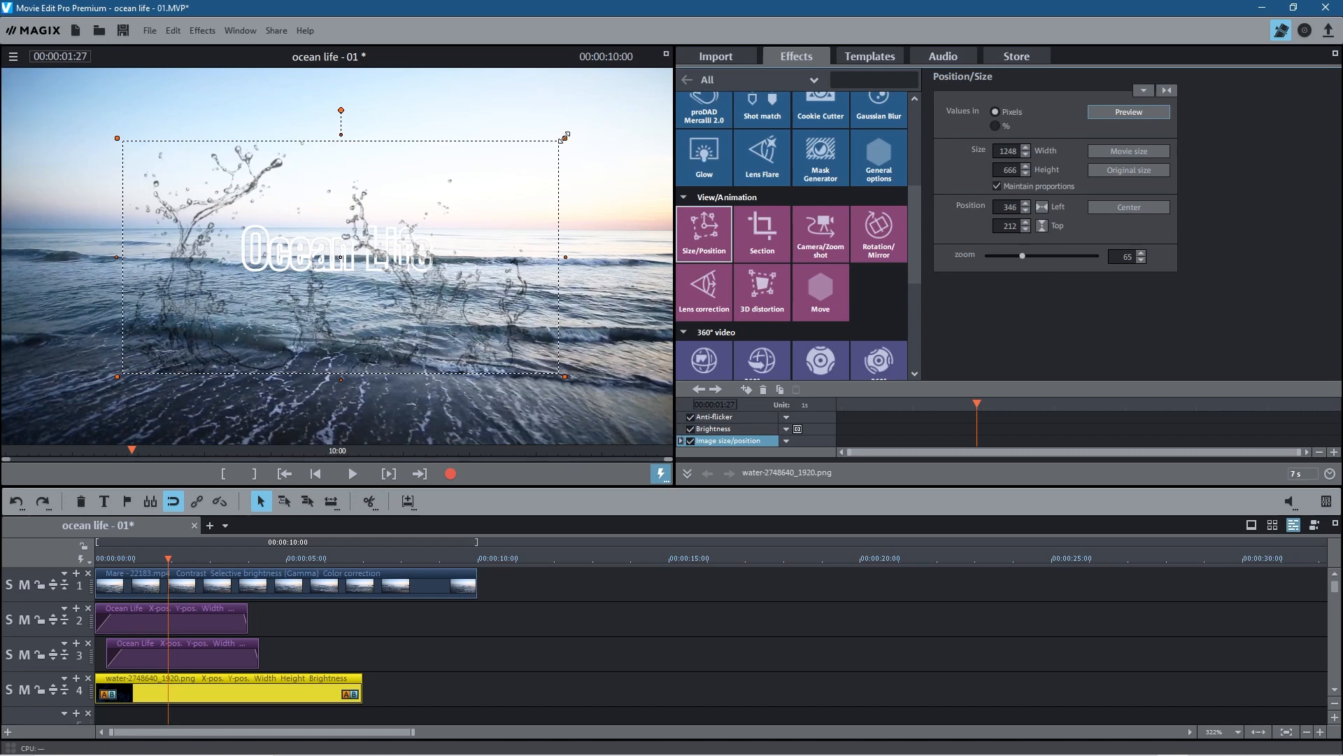
{"action": "left_click_drag", "start_coordinate": [343, 115], "coordinate": [440, 166]}
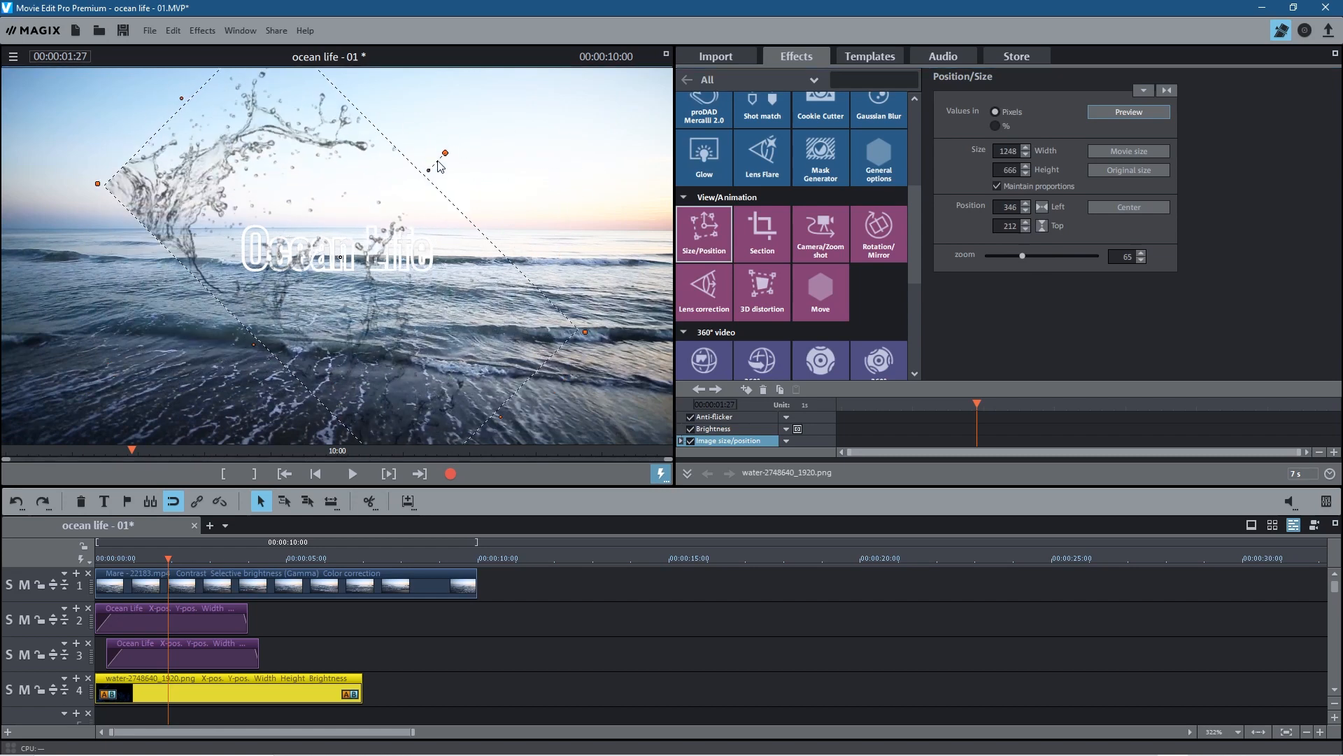
{"action": "left_click_drag", "start_coordinate": [333, 194], "coordinate": [138, 372]}
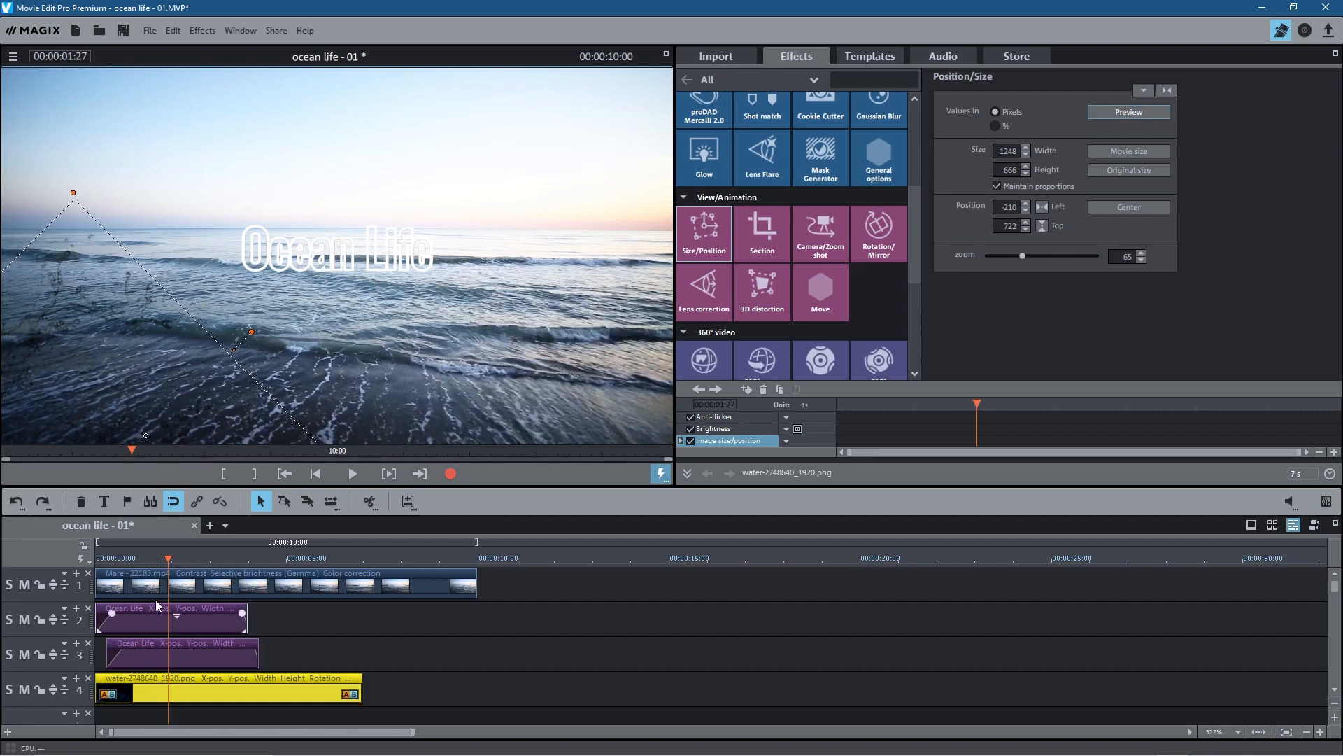
{"action": "left_click_drag", "start_coordinate": [166, 558], "coordinate": [87, 586]}
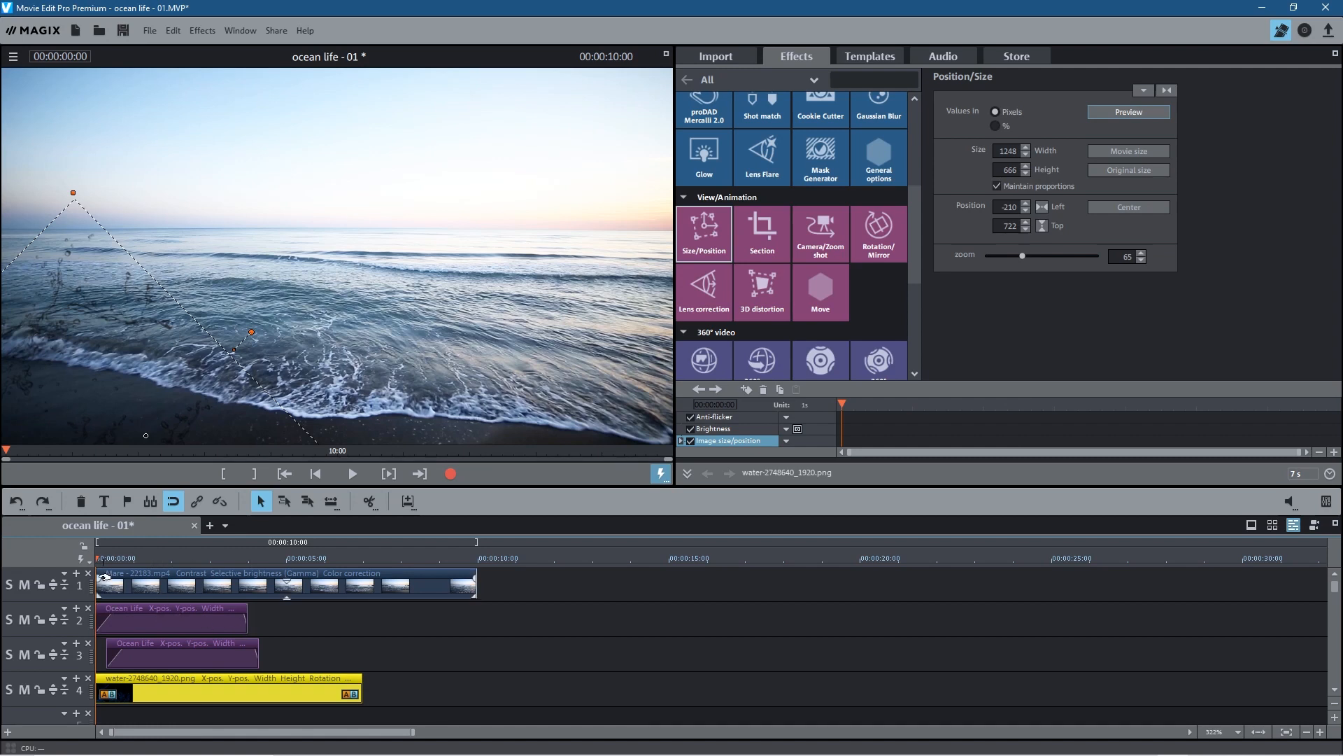
{"action": "left_click", "coordinate": [483, 660]}
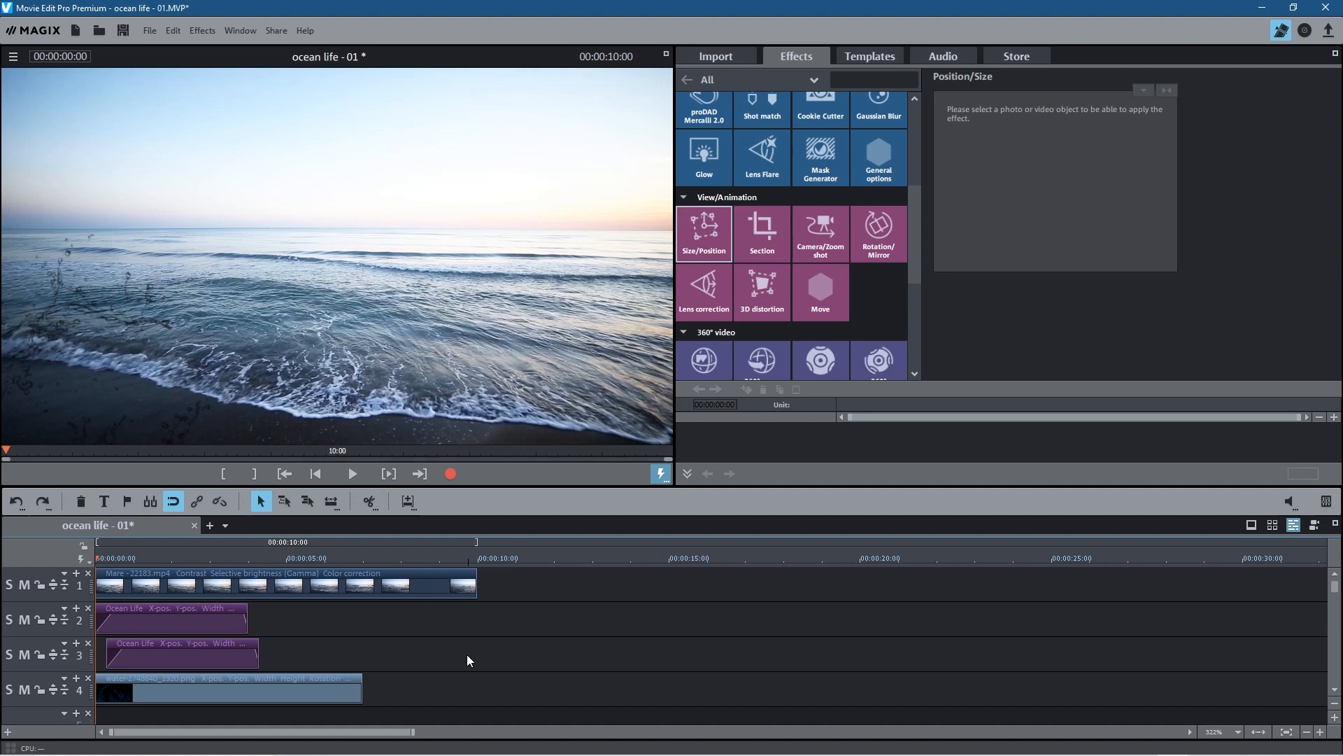
Try different timeline track heights and make the tracks slightly taller.
{"action": "scroll", "coordinate": [467, 655], "scroll_direction": "up", "scroll_amount": 8}
{"action": "scroll", "coordinate": [468, 654], "scroll_direction": "down", "scroll_amount": 4}
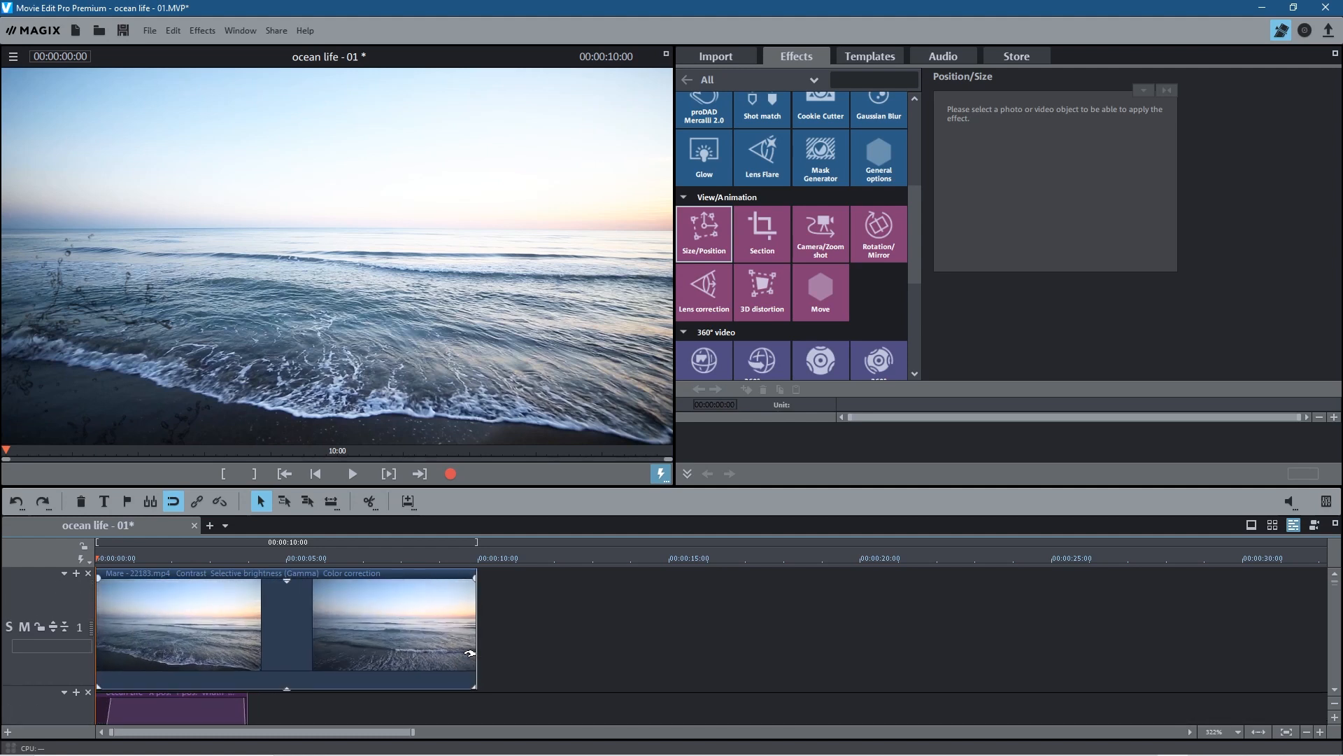
{"action": "scroll", "coordinate": [468, 661], "scroll_direction": "down", "scroll_amount": 5}
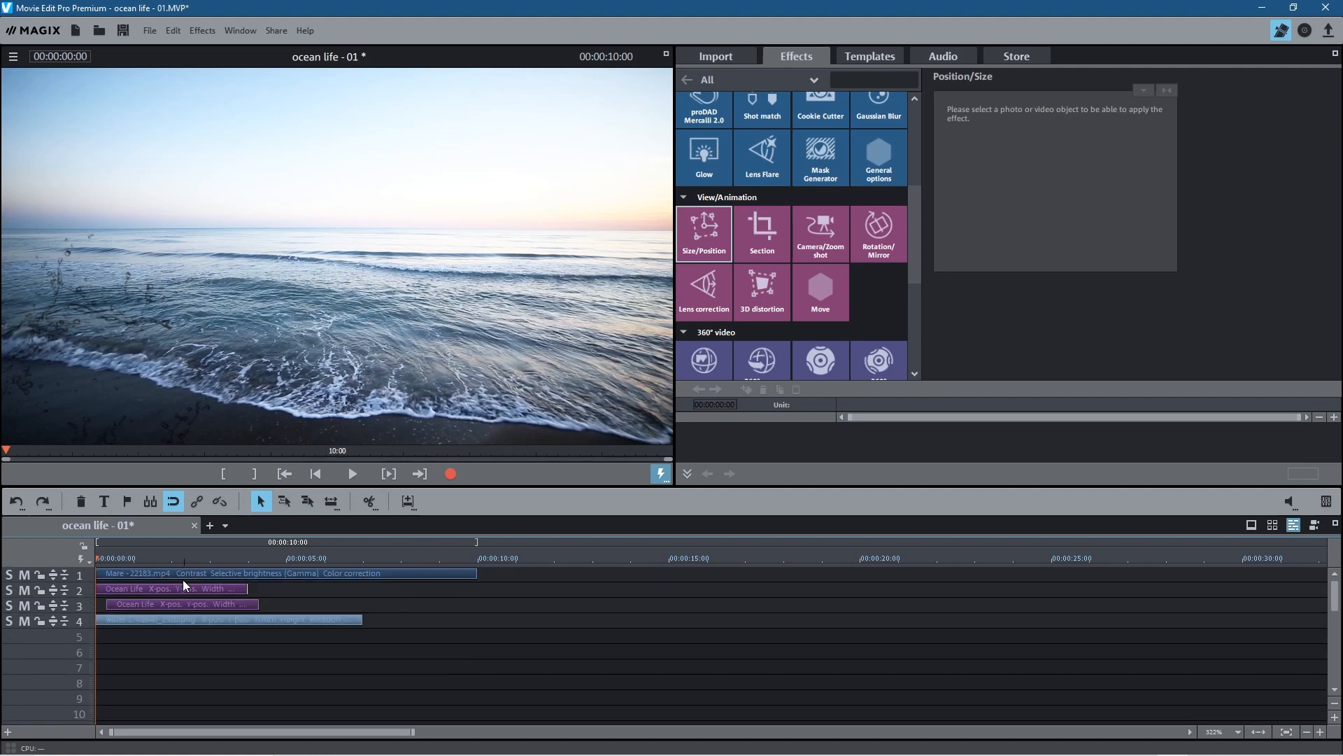
{"action": "scroll", "coordinate": [270, 669], "scroll_direction": "up", "scroll_amount": 5}
{"action": "scroll", "coordinate": [271, 669], "scroll_direction": "down", "scroll_amount": 3}
{"action": "scroll", "coordinate": [282, 664], "scroll_direction": "up", "scroll_amount": 3}
{"action": "scroll", "coordinate": [284, 662], "scroll_direction": "down", "scroll_amount": 4}
{"action": "scroll", "coordinate": [326, 689], "scroll_direction": "up", "scroll_amount": 4}
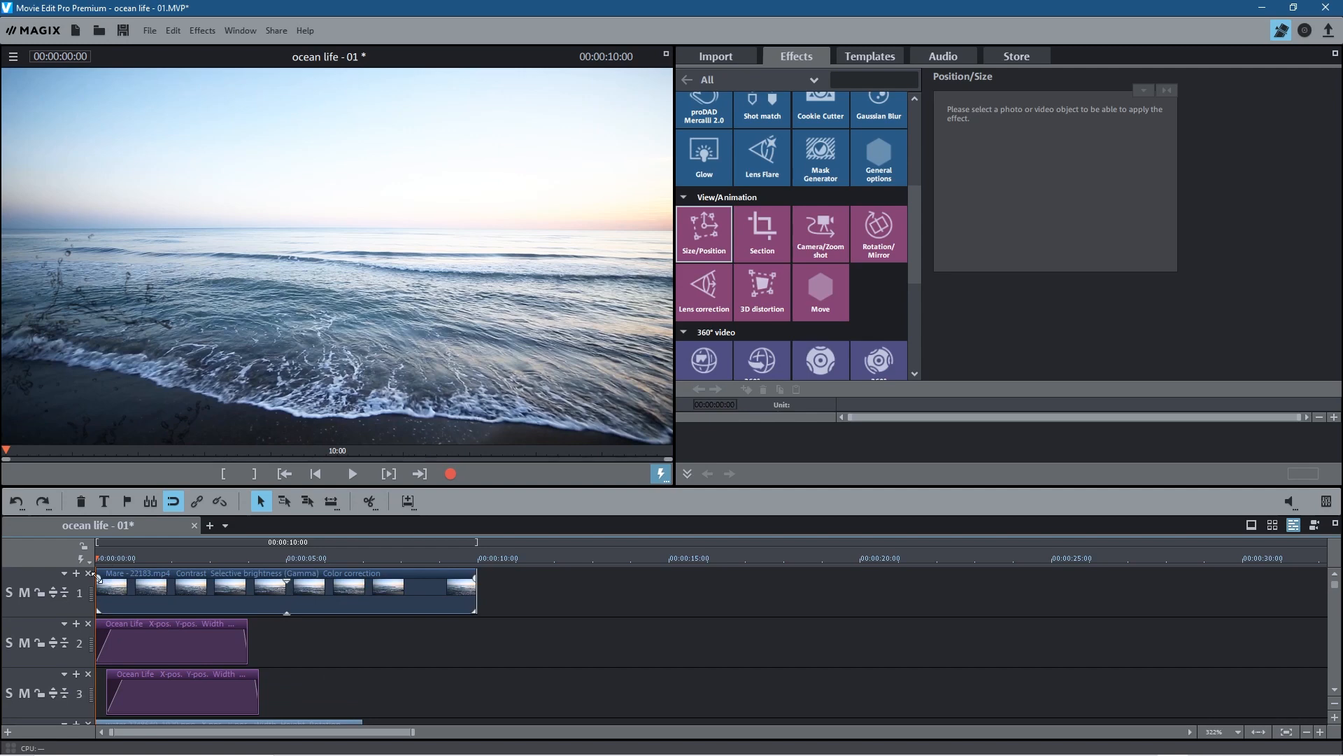
Add a short fade-in to the start of the Mare - 22183.mp4 clip and select the Ocean Life title on track 2.
{"action": "left_click_drag", "start_coordinate": [98, 578], "coordinate": [125, 580]}
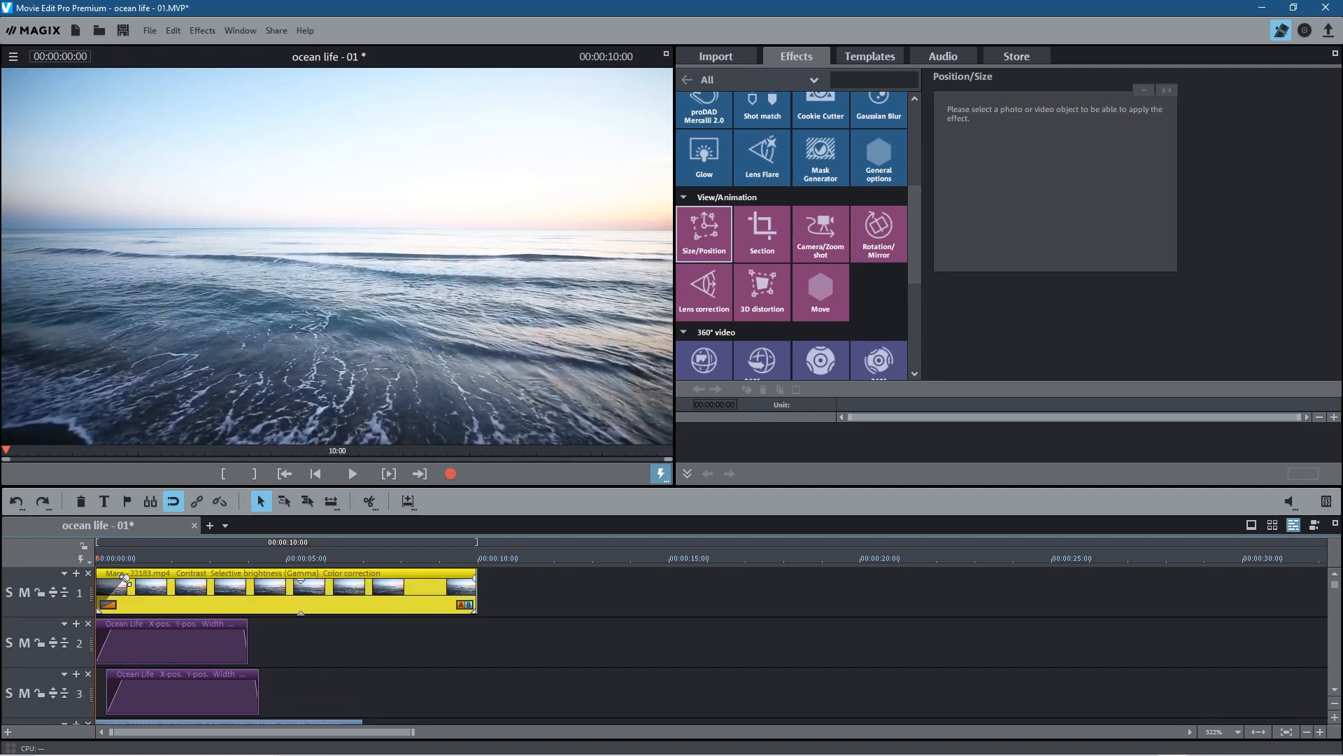
{"action": "left_click_drag", "start_coordinate": [125, 580], "coordinate": [128, 580]}
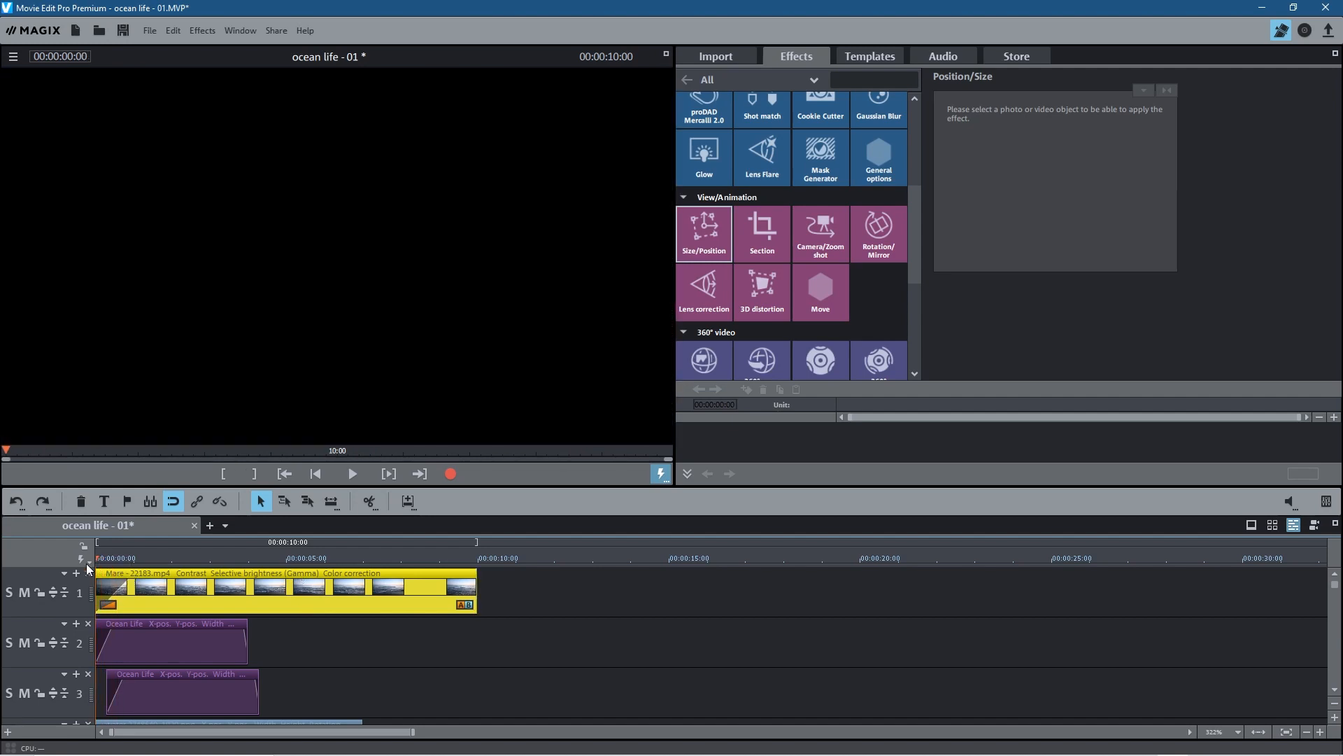
{"action": "left_click_drag", "start_coordinate": [97, 565], "coordinate": [132, 571]}
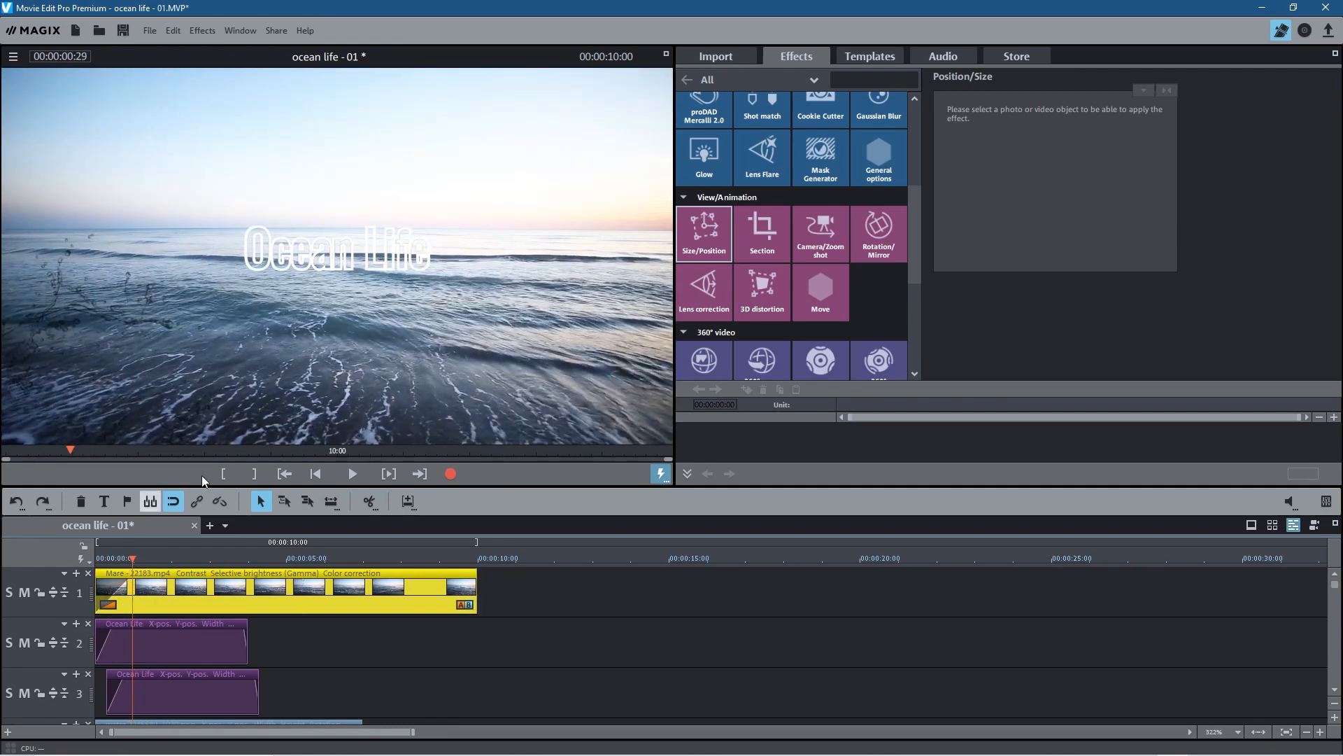
{"action": "left_click", "coordinate": [194, 647]}
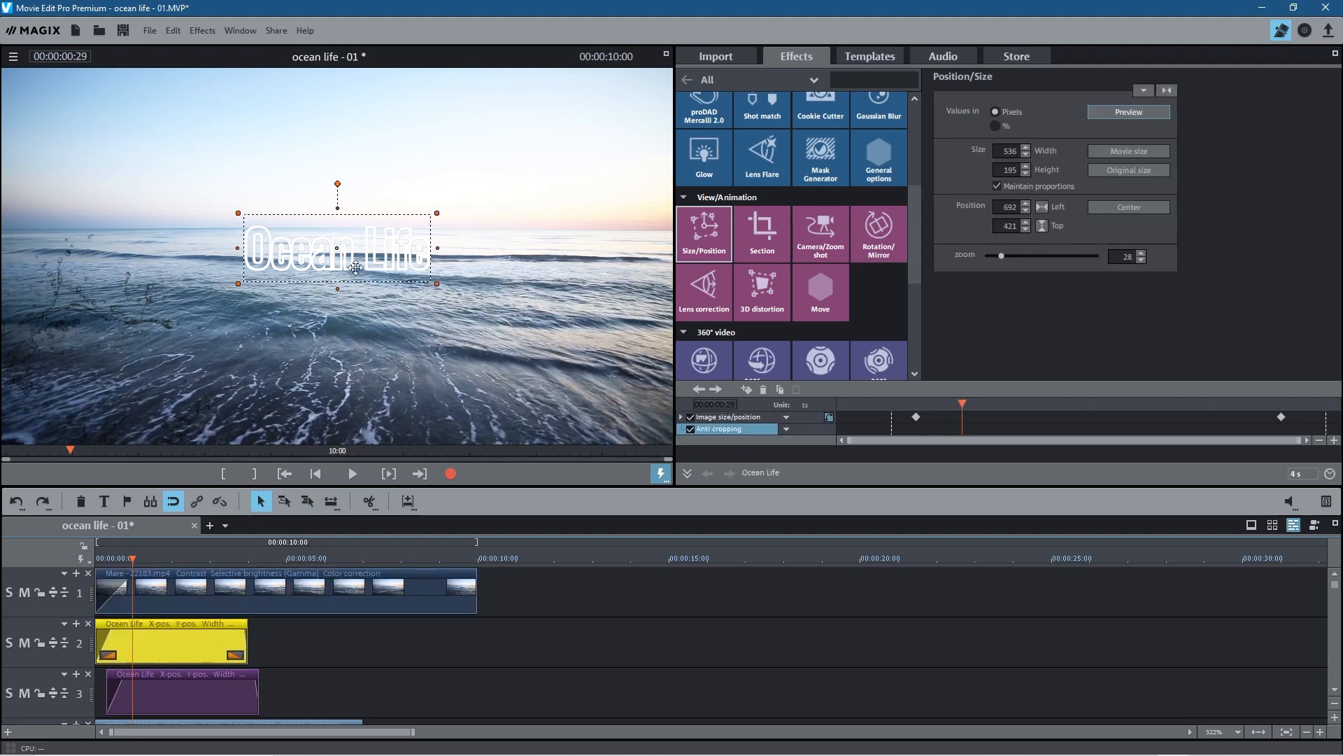
Move both Ocean Life titles on tracks 2 and 3 together so the first one starts at 00:00:00:29.
{"action": "left_click", "coordinate": [221, 687], "text": "ctrl"}
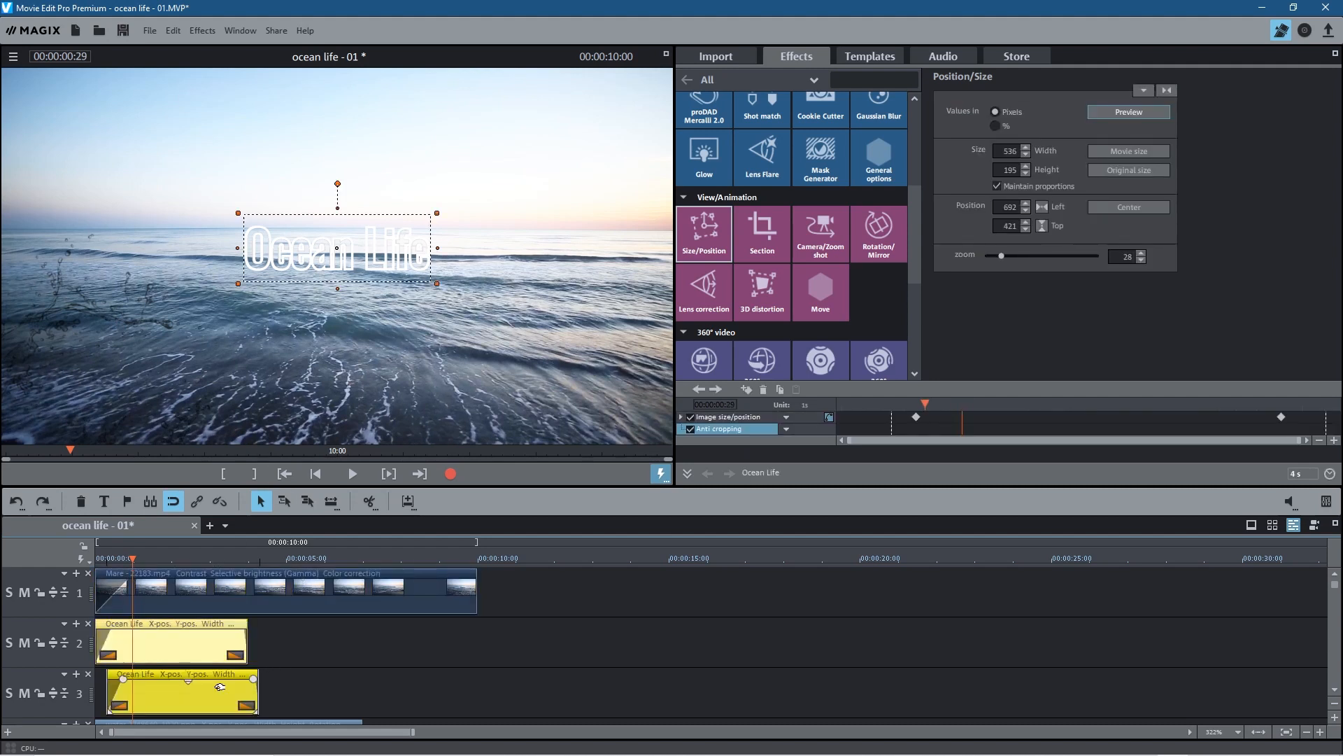
{"action": "mouse_move", "coordinate": [170, 635]}
{"action": "left_mouse_down"}
{"action": "mouse_move", "coordinate": [275, 633]}
{"action": "mouse_move", "coordinate": [189, 628]}
{"action": "left_mouse_up"}
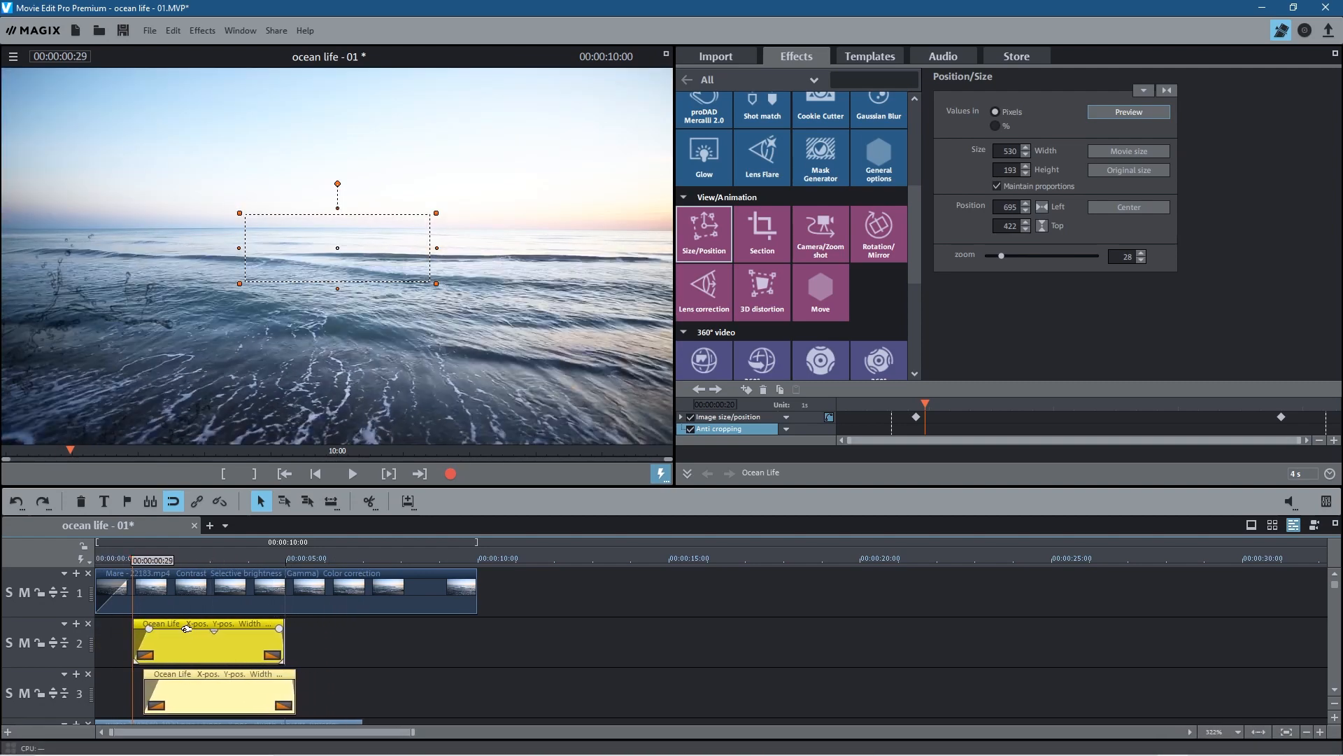
{"action": "left_click", "coordinate": [172, 501]}
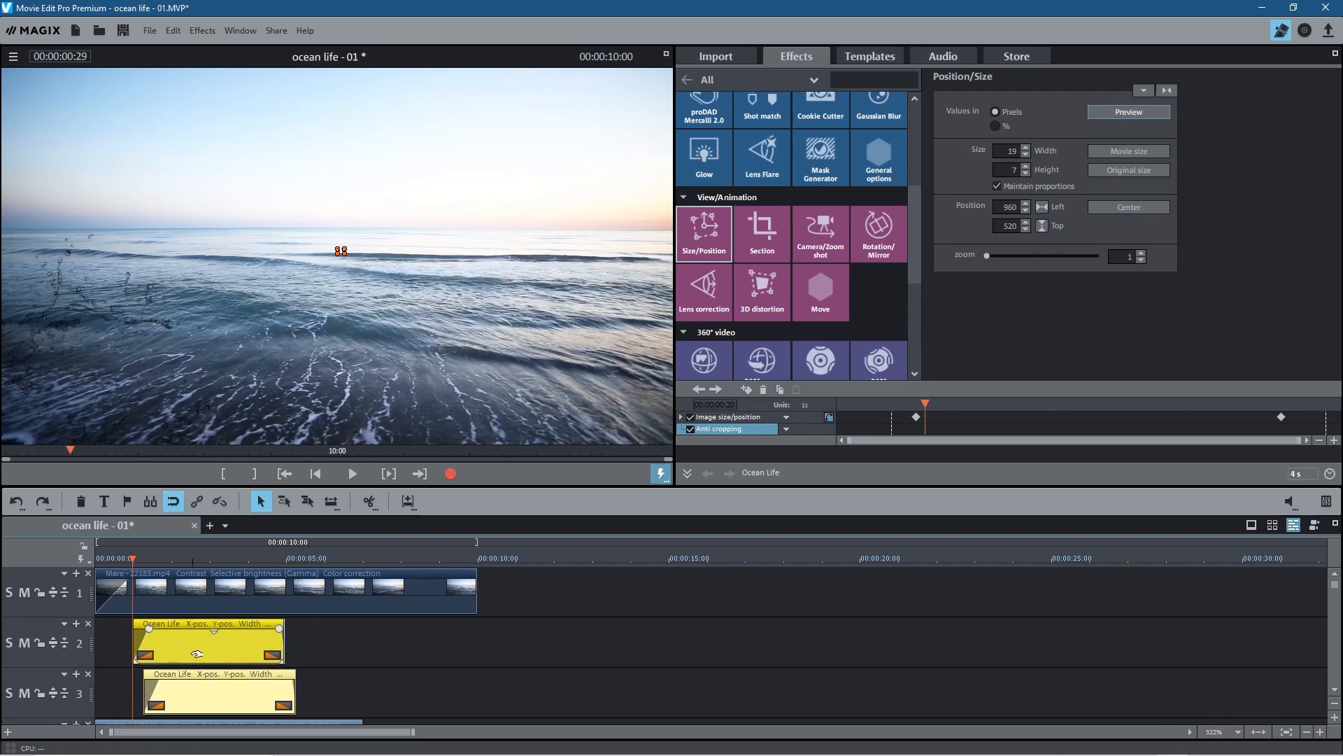
{"action": "mouse_move", "coordinate": [194, 656]}
{"action": "left_mouse_down"}
{"action": "mouse_move", "coordinate": [294, 655]}
{"action": "mouse_move", "coordinate": [194, 654]}
{"action": "left_mouse_up"}
Play the movie from the beginning to check the timing of the shifted titles, and deselect them.
{"action": "left_click_drag", "start_coordinate": [132, 559], "coordinate": [72, 558]}
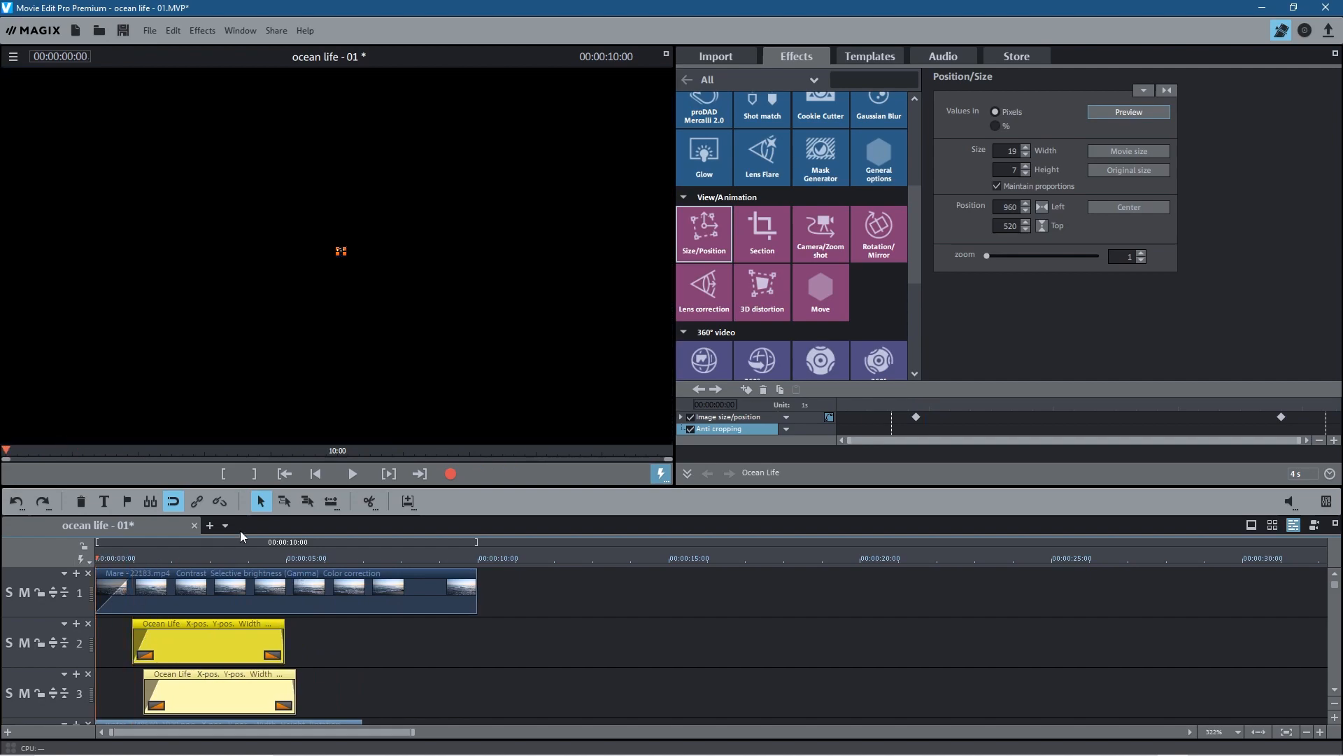
{"action": "left_click", "coordinate": [346, 479]}
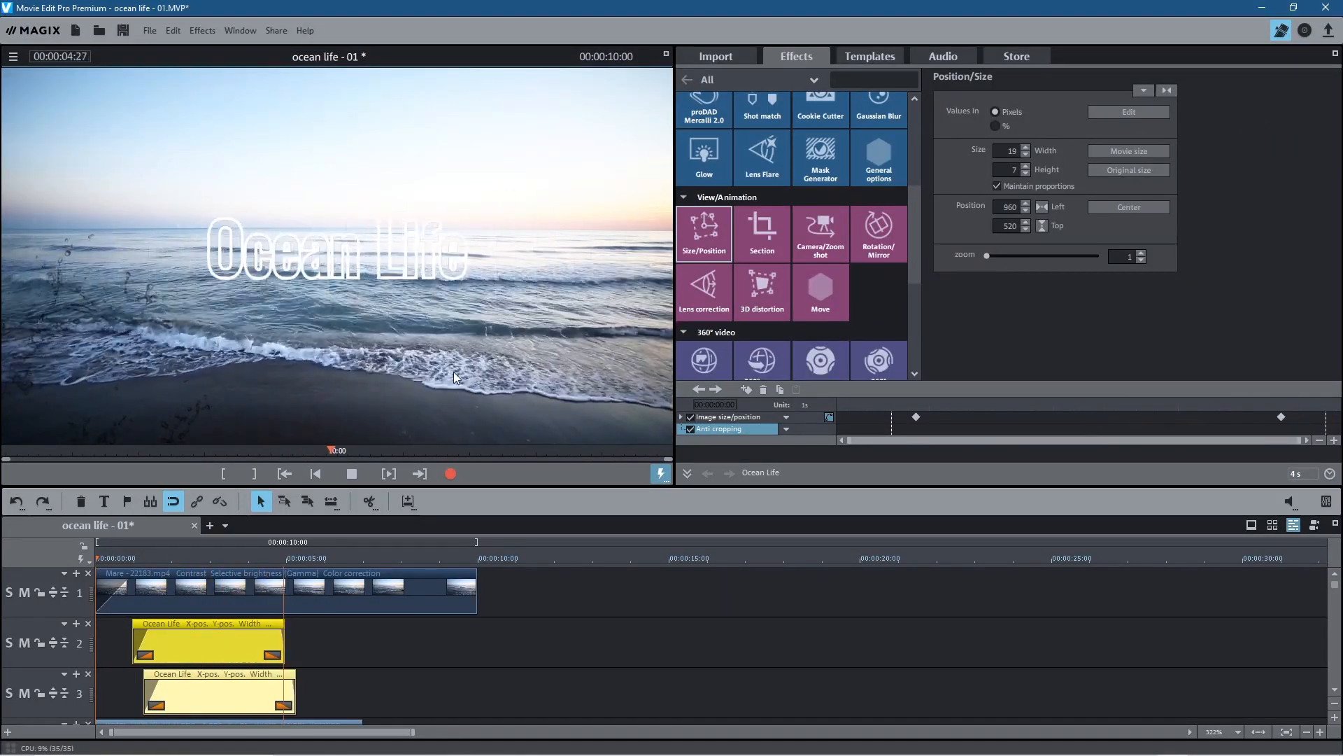
{"action": "left_click", "coordinate": [445, 682]}
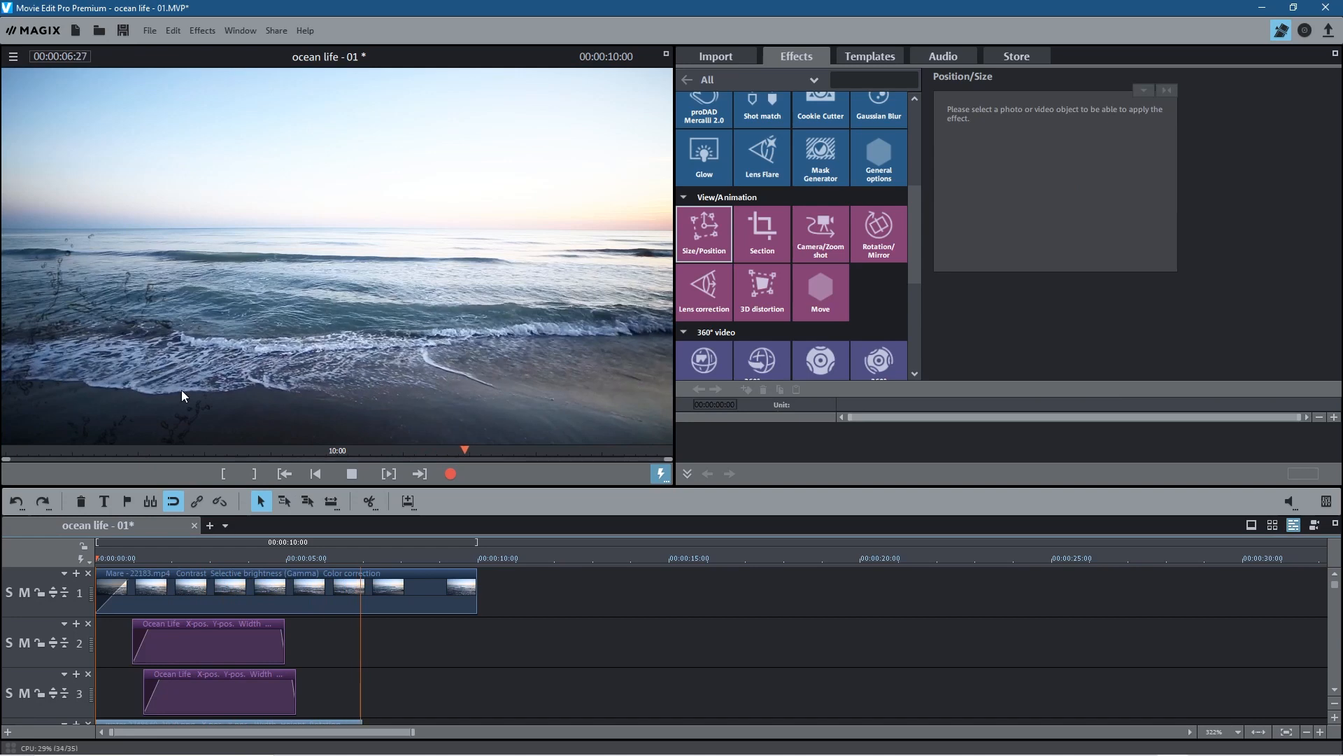
{"action": "left_click", "coordinate": [350, 473]}
{"action": "scroll", "coordinate": [413, 680], "scroll_direction": "down", "scroll_amount": 5}
{"action": "scroll", "coordinate": [406, 680], "scroll_direction": "up", "scroll_amount": 5}
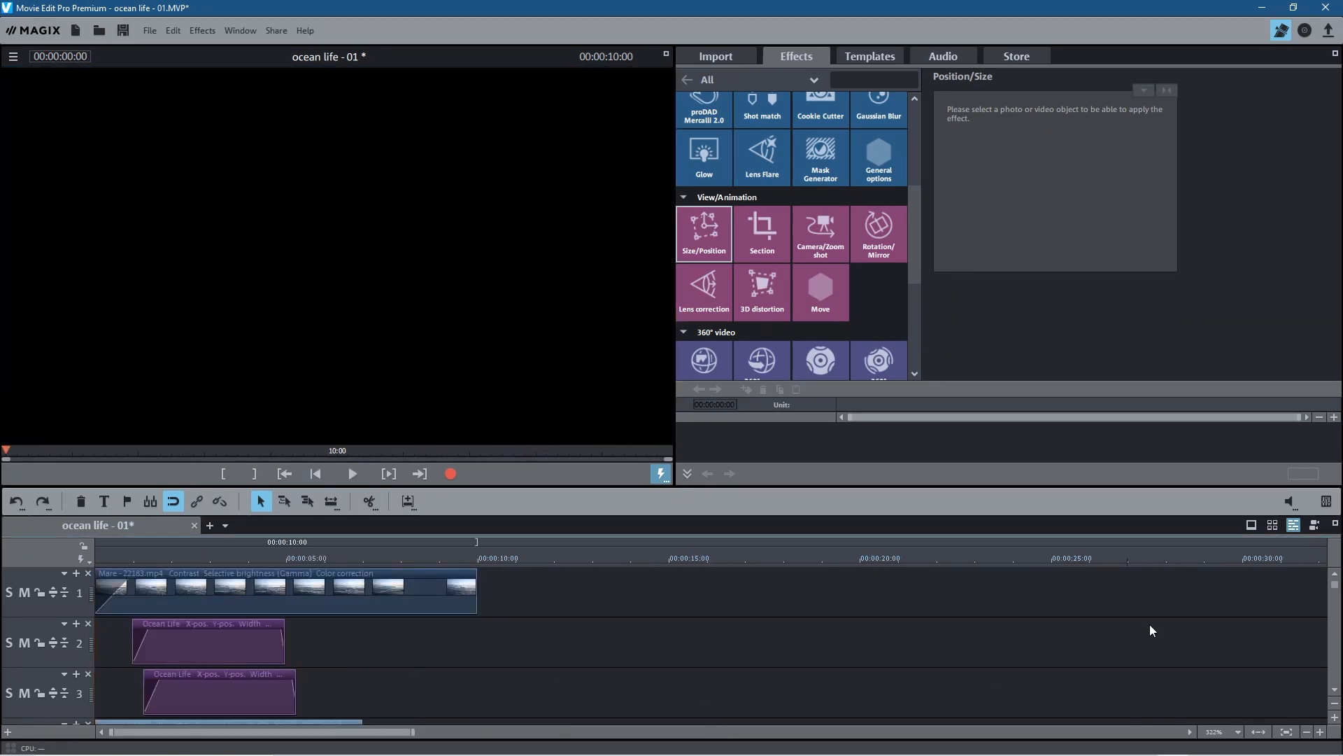
{"action": "left_click_drag", "start_coordinate": [1334, 592], "coordinate": [1338, 578]}
{"action": "scroll", "coordinate": [796, 661], "scroll_direction": "down", "scroll_amount": 1}
{"action": "scroll", "coordinate": [770, 644], "scroll_direction": "up", "scroll_amount": 1}
{"action": "scroll", "coordinate": [688, 639], "scroll_direction": "down", "scroll_amount": 3}
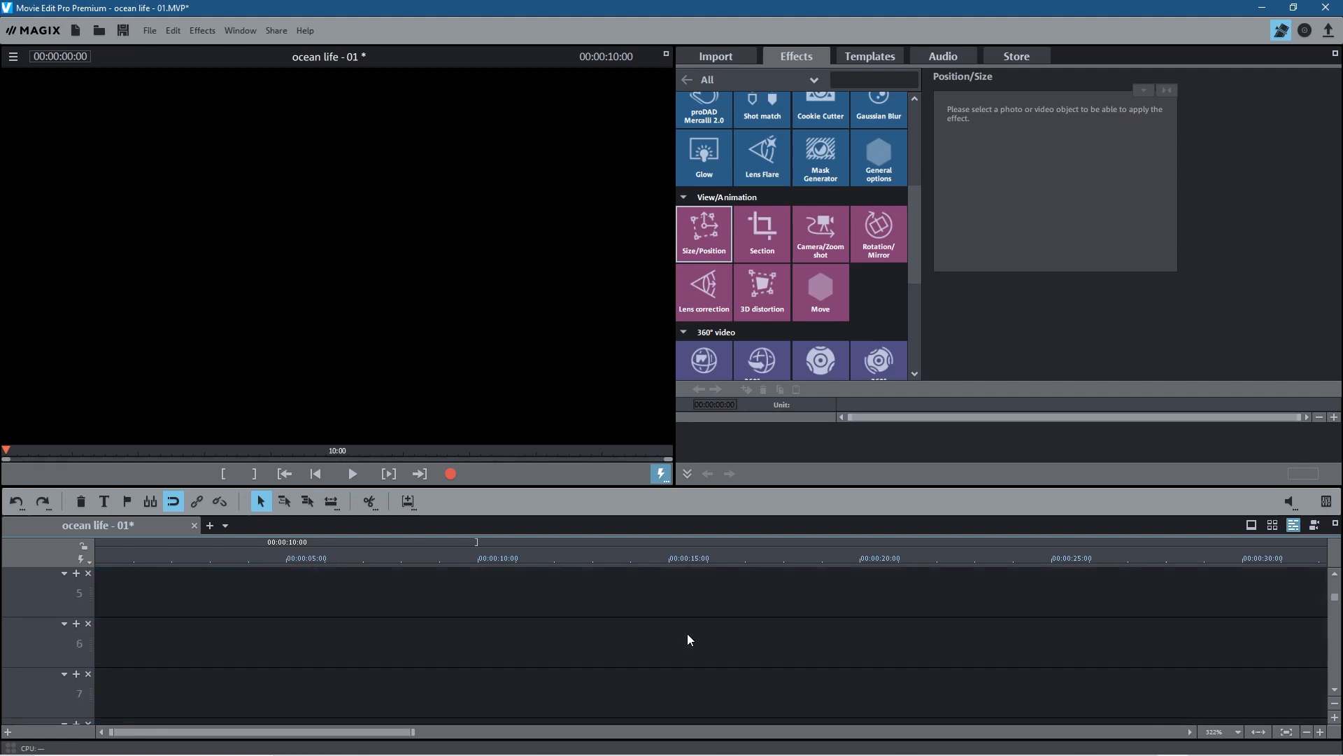
{"action": "scroll", "coordinate": [689, 639], "scroll_direction": "up", "scroll_amount": 3}
{"action": "scroll", "coordinate": [688, 638], "scroll_direction": "down", "scroll_amount": 1}
{"action": "scroll", "coordinate": [769, 638], "scroll_direction": "up", "scroll_amount": 1}
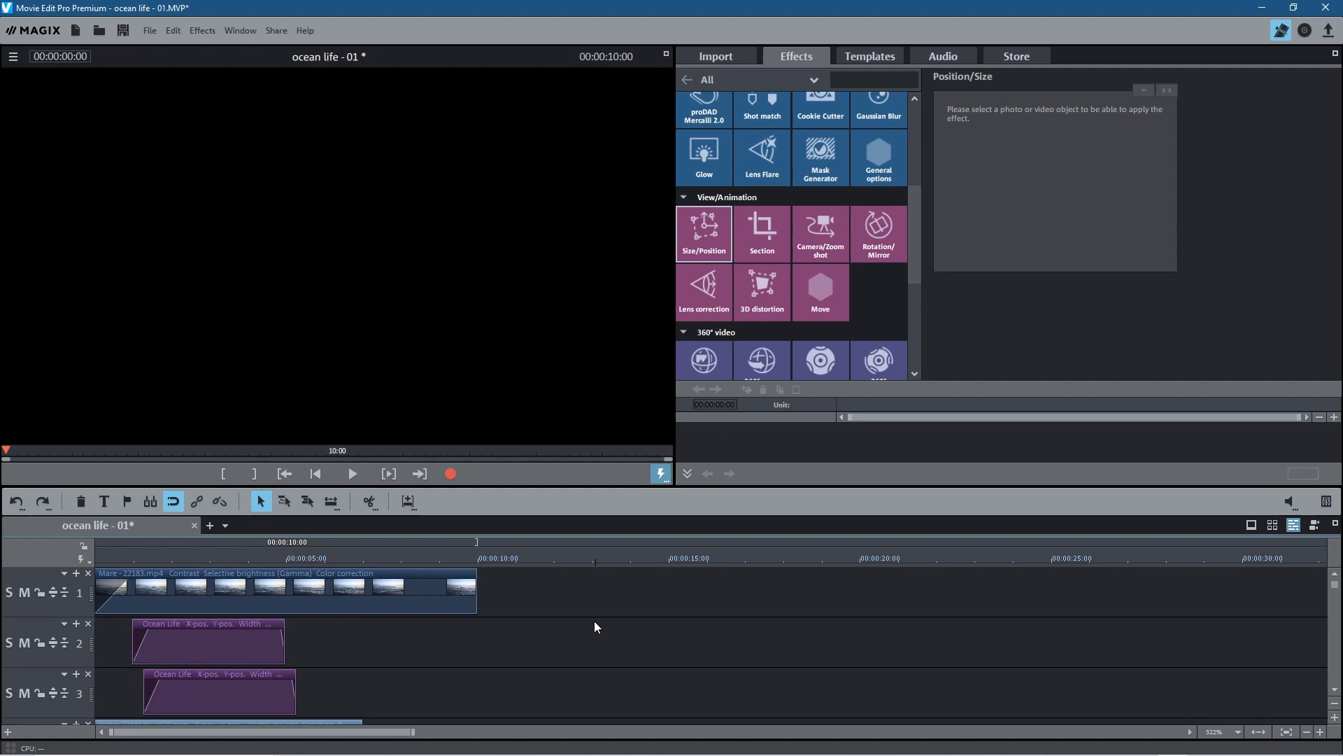
Move the water PNG on track 4 to start with the track 3 title, and add a fade-in to its start.
{"action": "scroll", "coordinate": [595, 625], "scroll_direction": "down", "scroll_amount": 1}
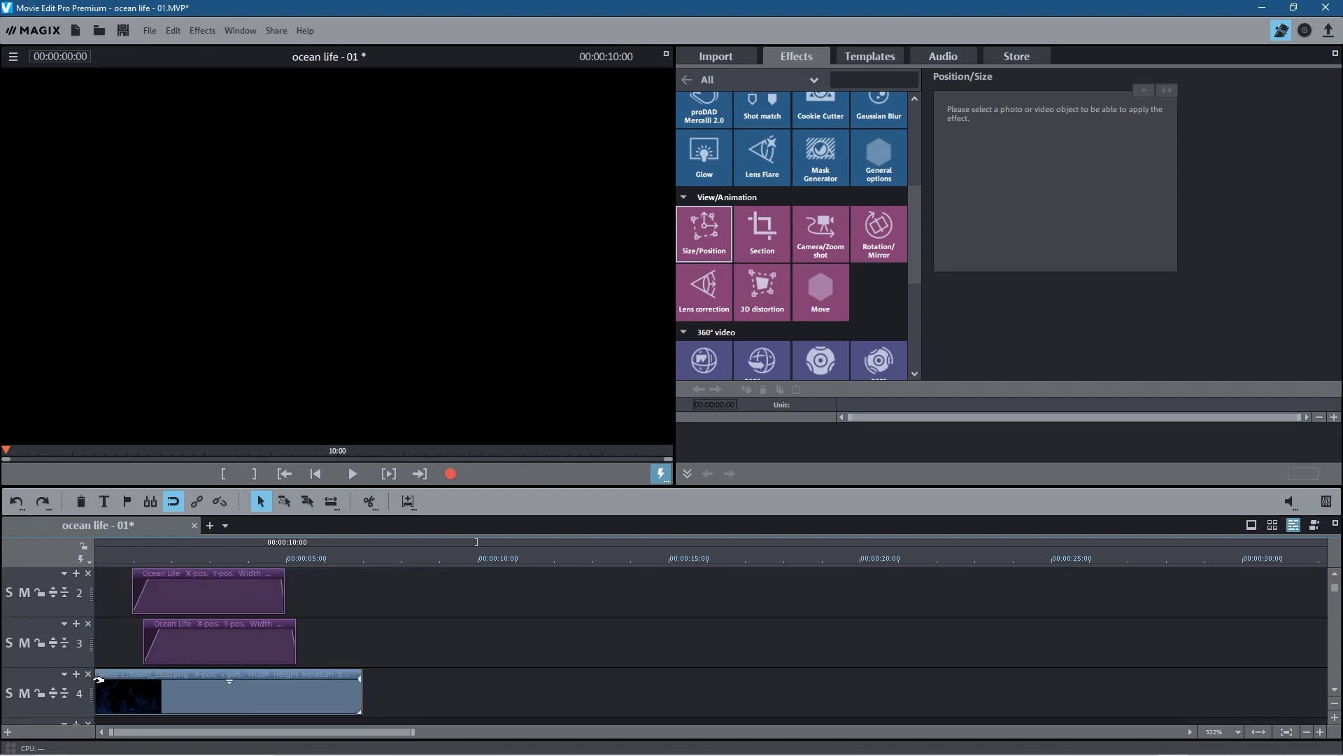
{"action": "left_click", "coordinate": [174, 683]}
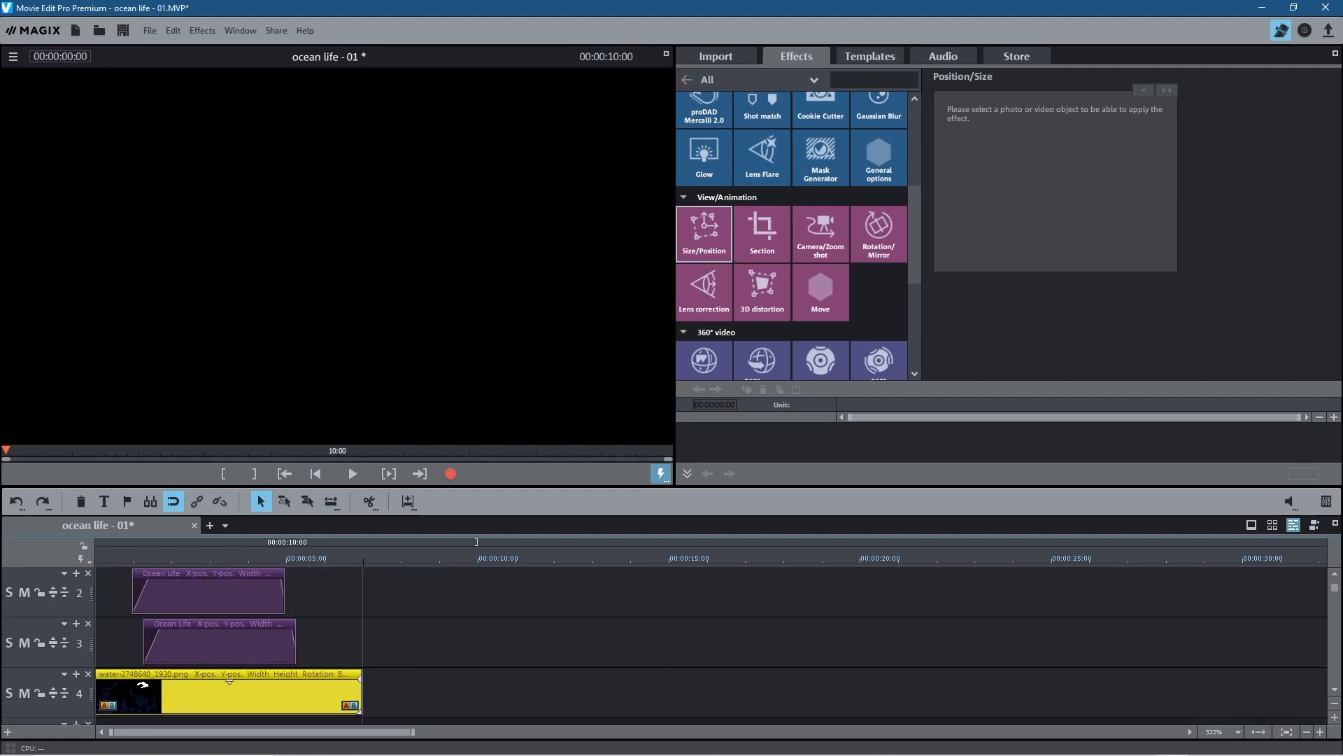
{"action": "left_click_drag", "start_coordinate": [114, 677], "coordinate": [170, 680]}
{"action": "left_click_drag", "start_coordinate": [269, 559], "coordinate": [133, 565]}
{"action": "left_click_drag", "start_coordinate": [150, 684], "coordinate": [201, 683]}
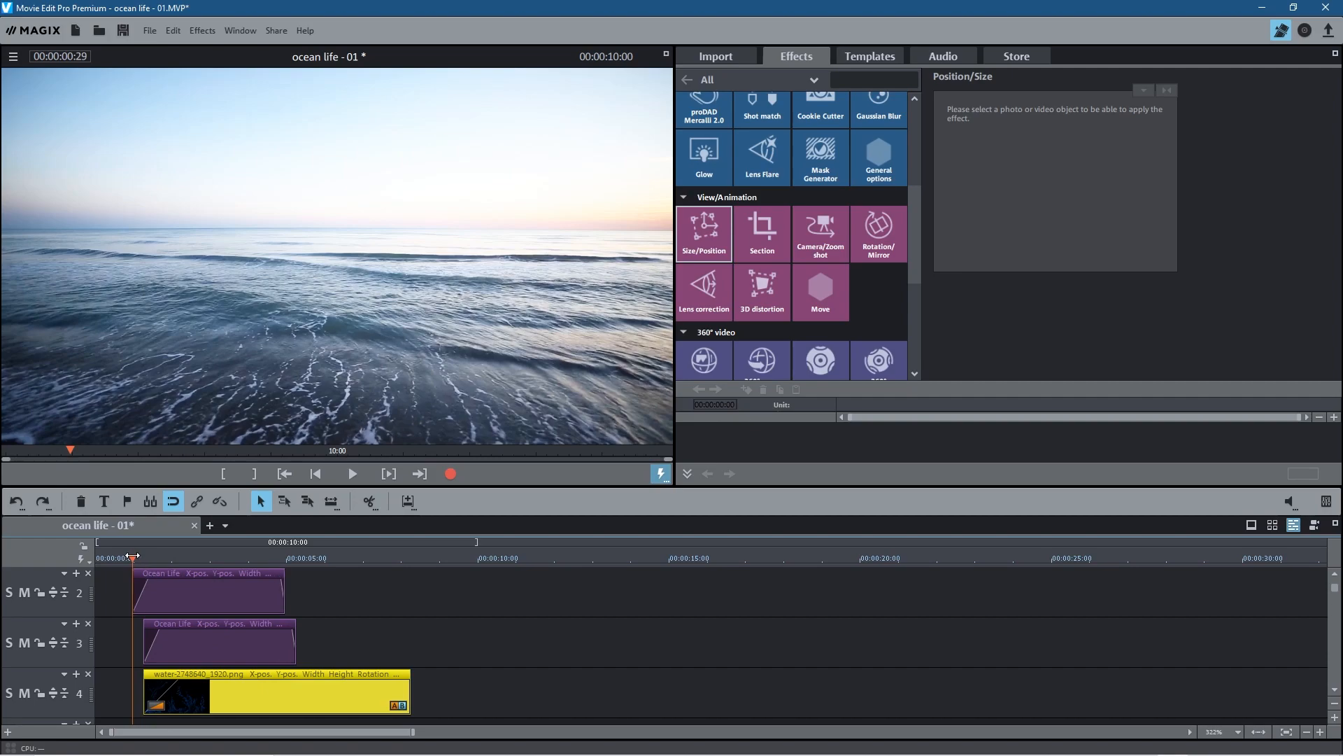
Check the movie at 00:00:05:08, where the Ocean Life title on track 3 ends.
{"action": "left_click_drag", "start_coordinate": [133, 557], "coordinate": [298, 572]}
{"action": "left_click", "coordinate": [299, 572]}
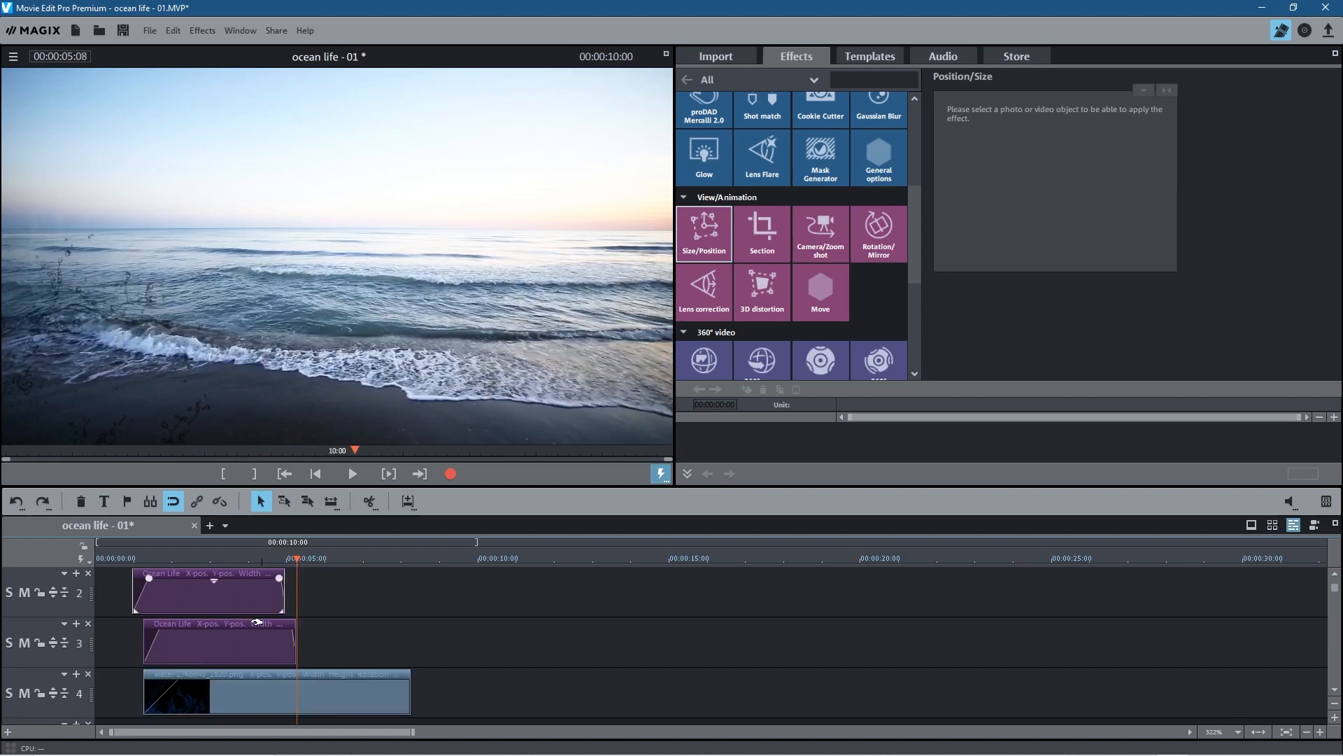
{"action": "left_click", "coordinate": [238, 642]}
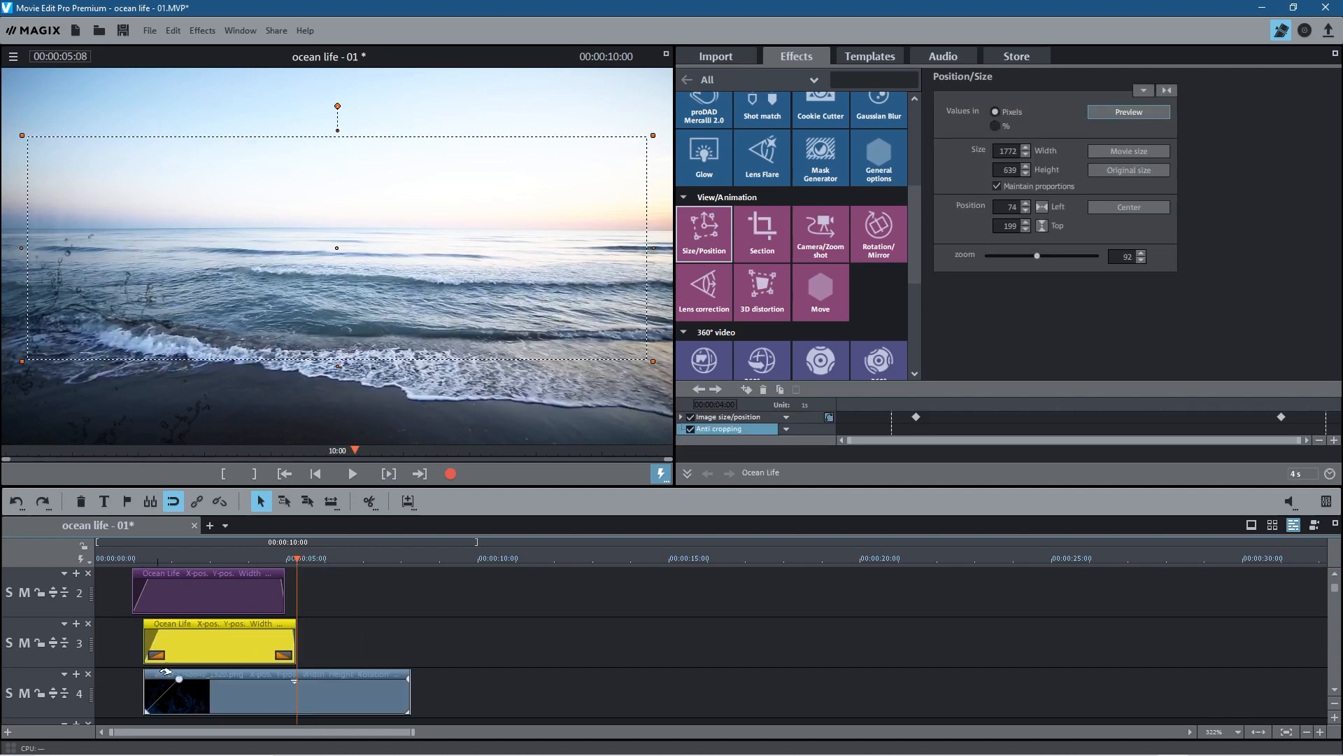
{"action": "left_click", "coordinate": [601, 641]}
Reduce the timeline track heights so that tracks 1 to 4 fit in view together.
{"action": "scroll", "coordinate": [602, 635], "scroll_direction": "down", "scroll_amount": 1}
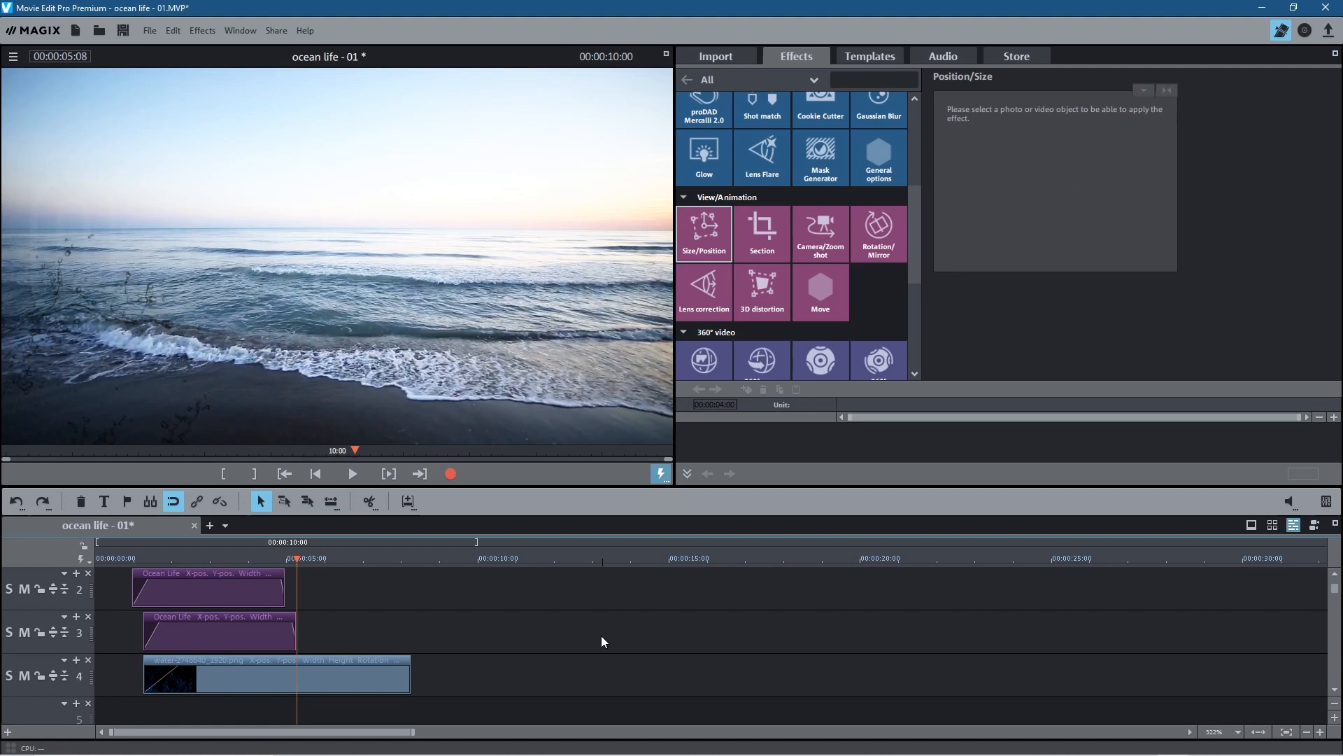
{"action": "scroll", "coordinate": [601, 637], "scroll_direction": "down", "scroll_amount": 1}
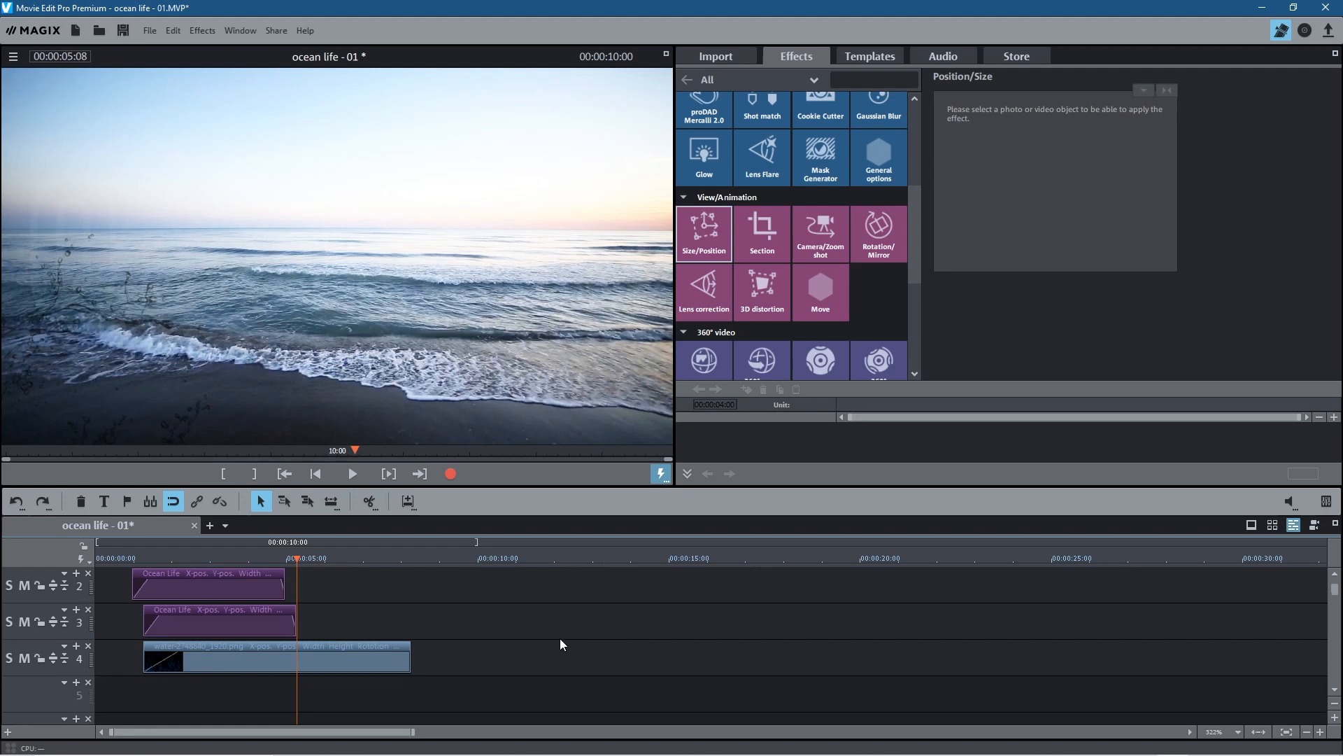
{"action": "scroll", "coordinate": [559, 644], "scroll_direction": "up", "scroll_amount": 1}
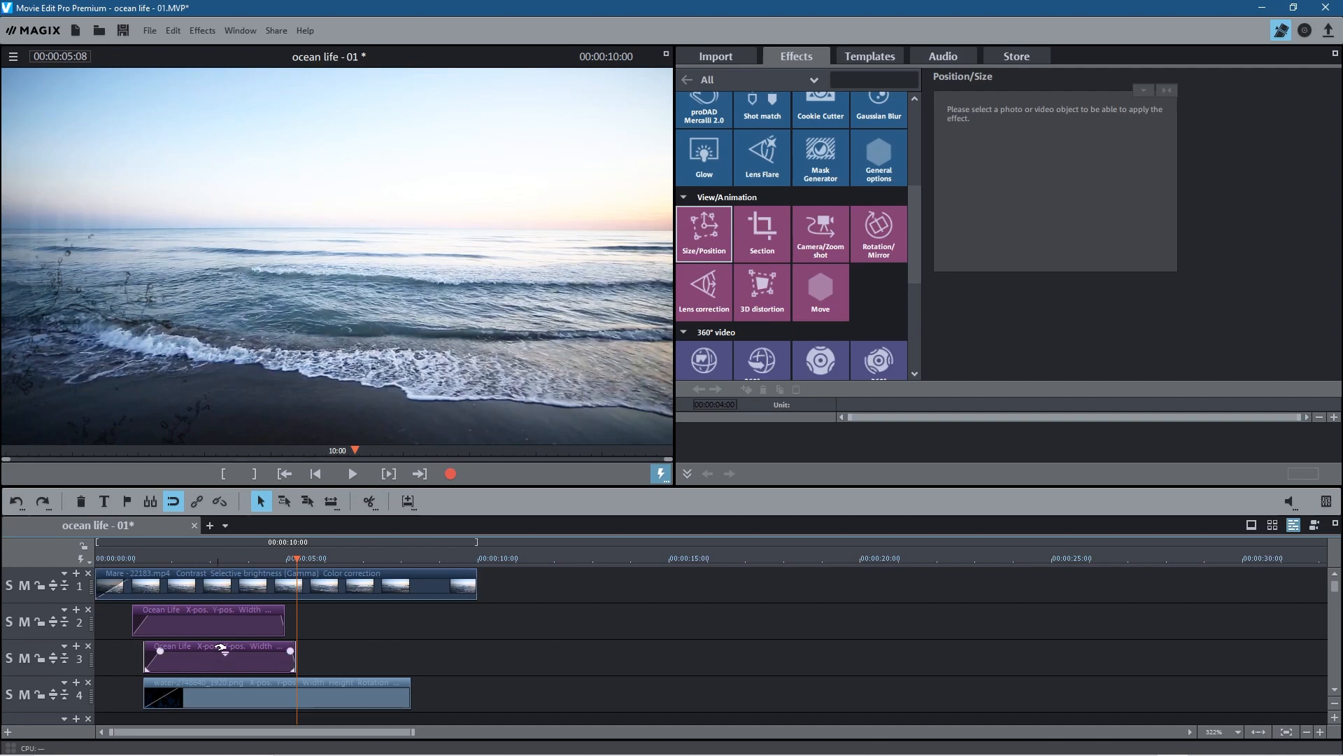
Split the water PNG on track 4 at 00:00:05:26 and delete the part after the cut.
{"action": "left_click_drag", "start_coordinate": [296, 559], "coordinate": [296, 595]}
{"action": "left_click_drag", "start_coordinate": [296, 596], "coordinate": [319, 595]}
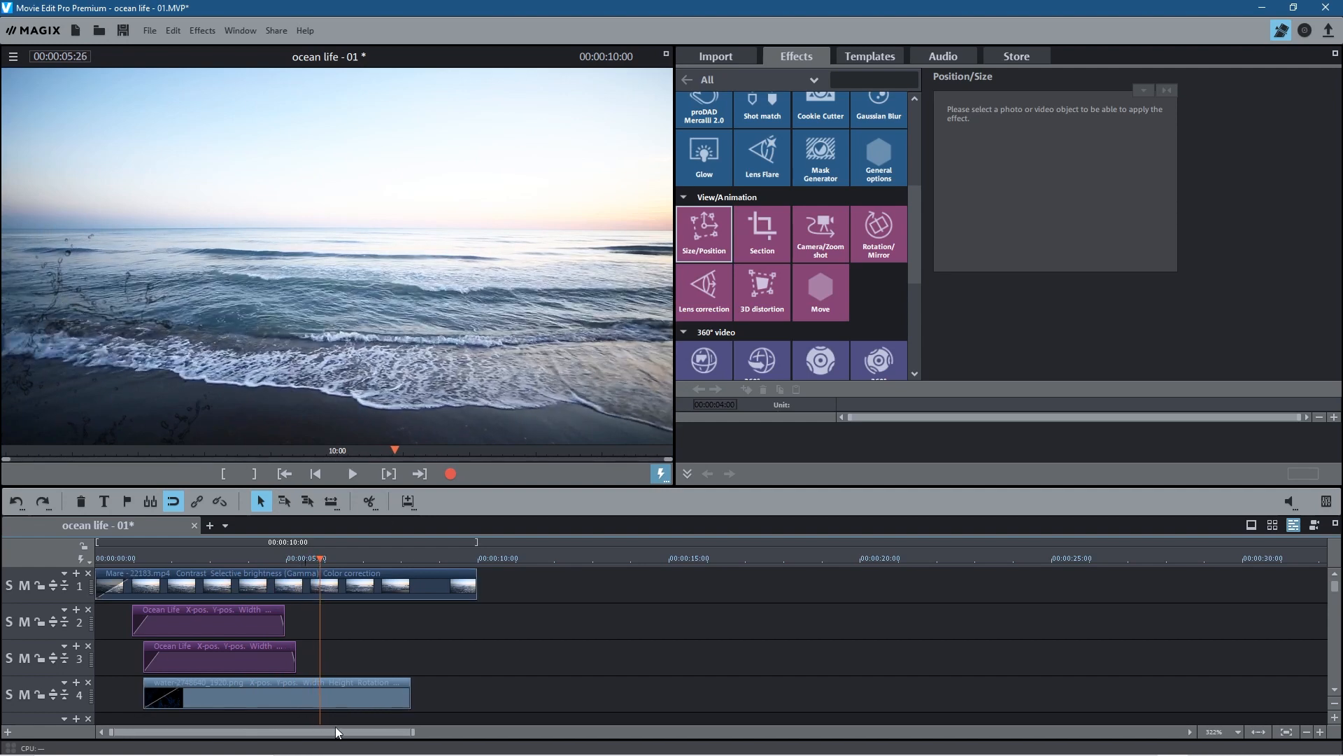
{"action": "left_click", "coordinate": [349, 703]}
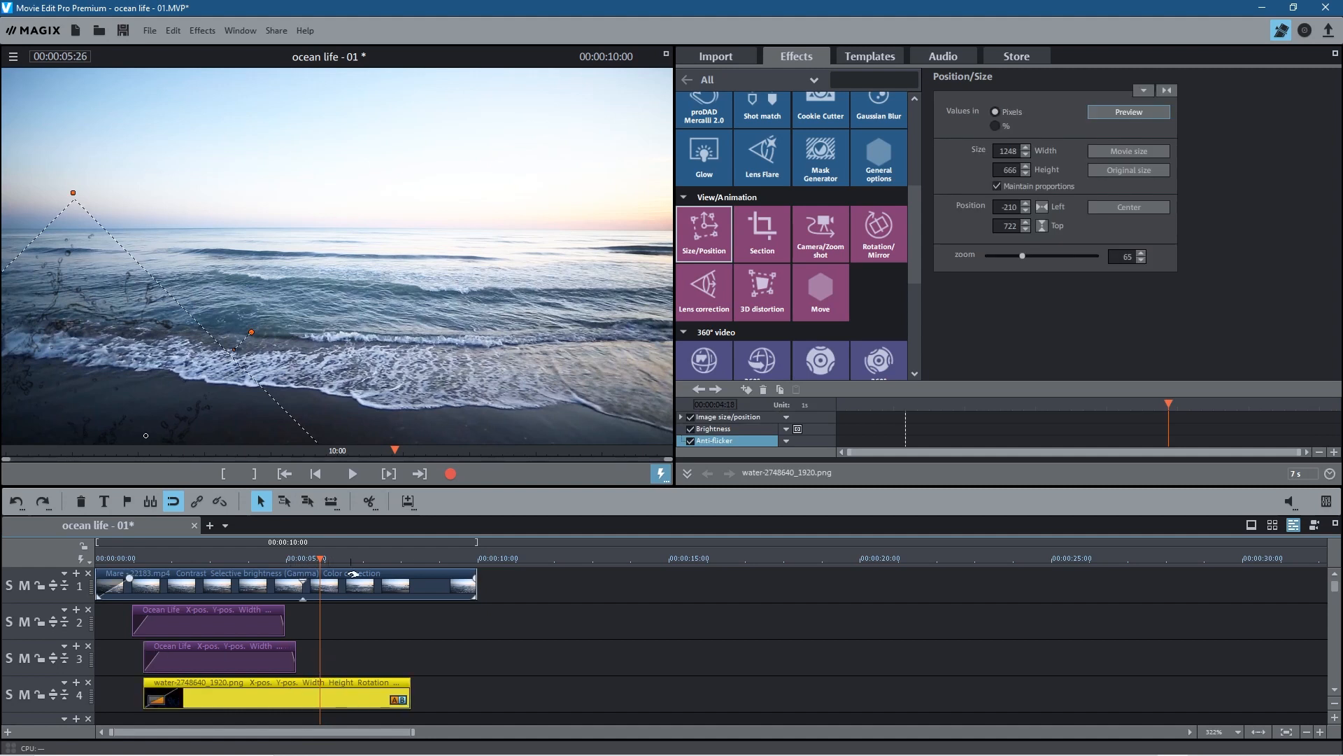
{"action": "left_click", "coordinate": [375, 502]}
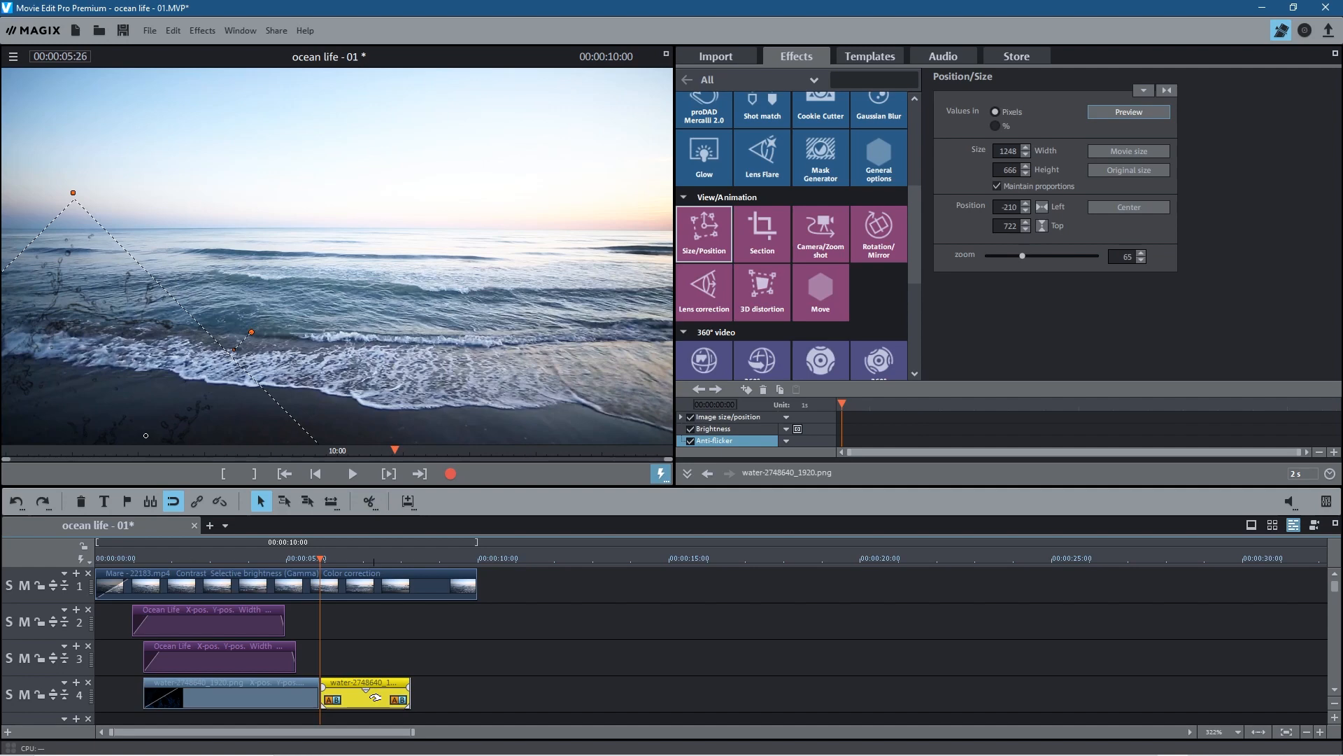
{"action": "key", "text": "Delete"}
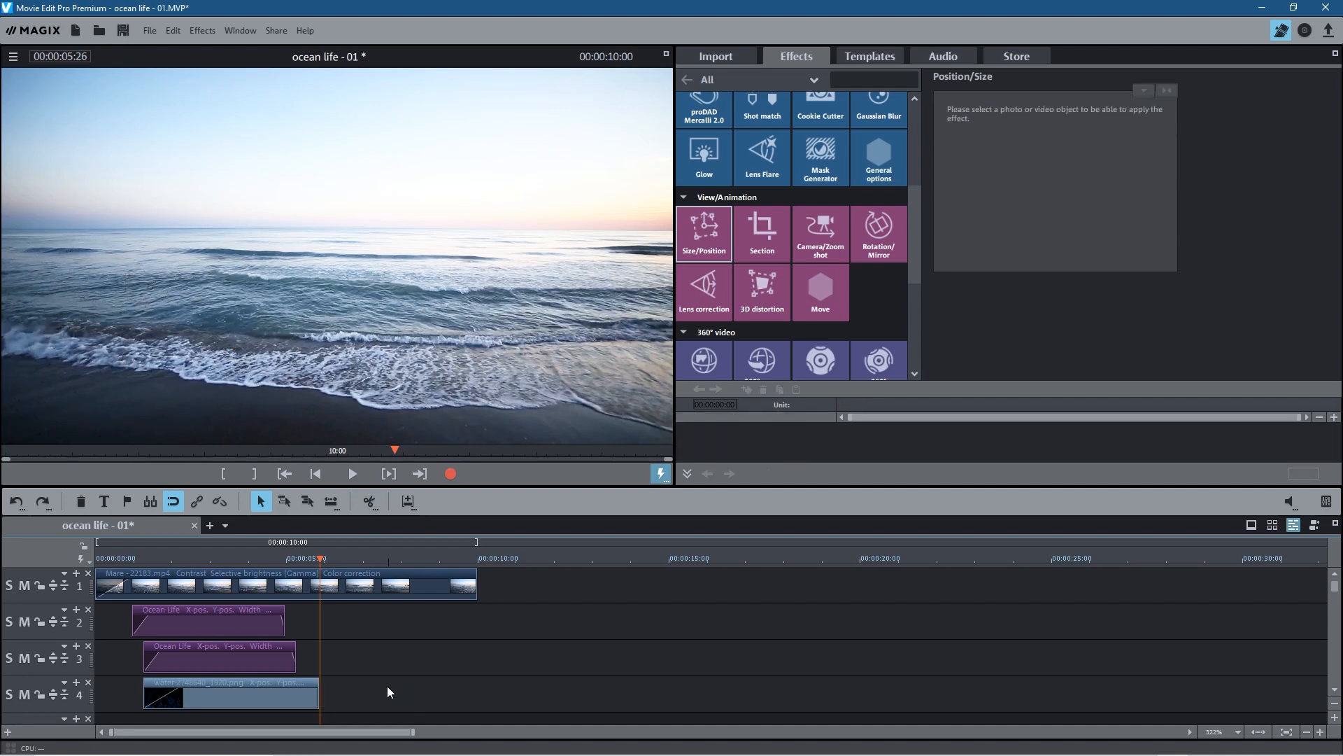
Add a short fade-out to the end of the water PNG and review the frames around it.
{"action": "left_click", "coordinate": [312, 688]}
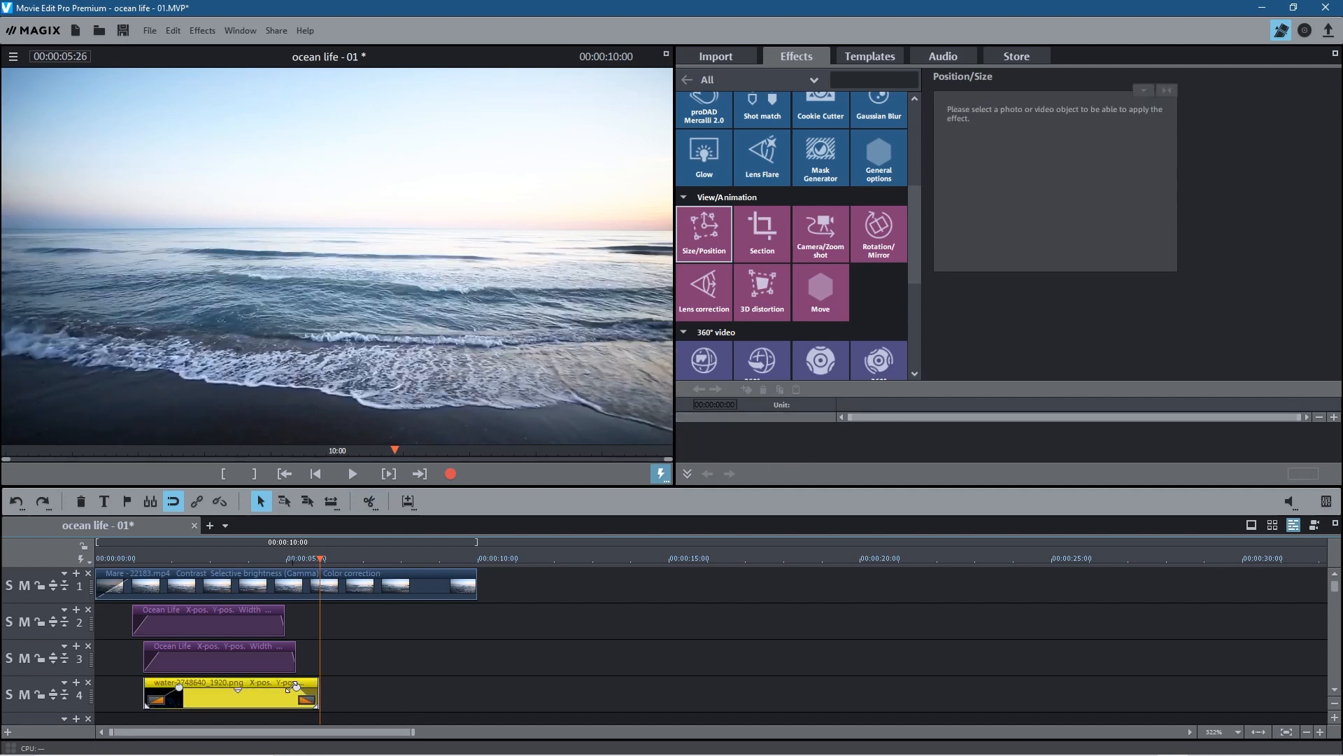
{"action": "left_click", "coordinate": [284, 575]}
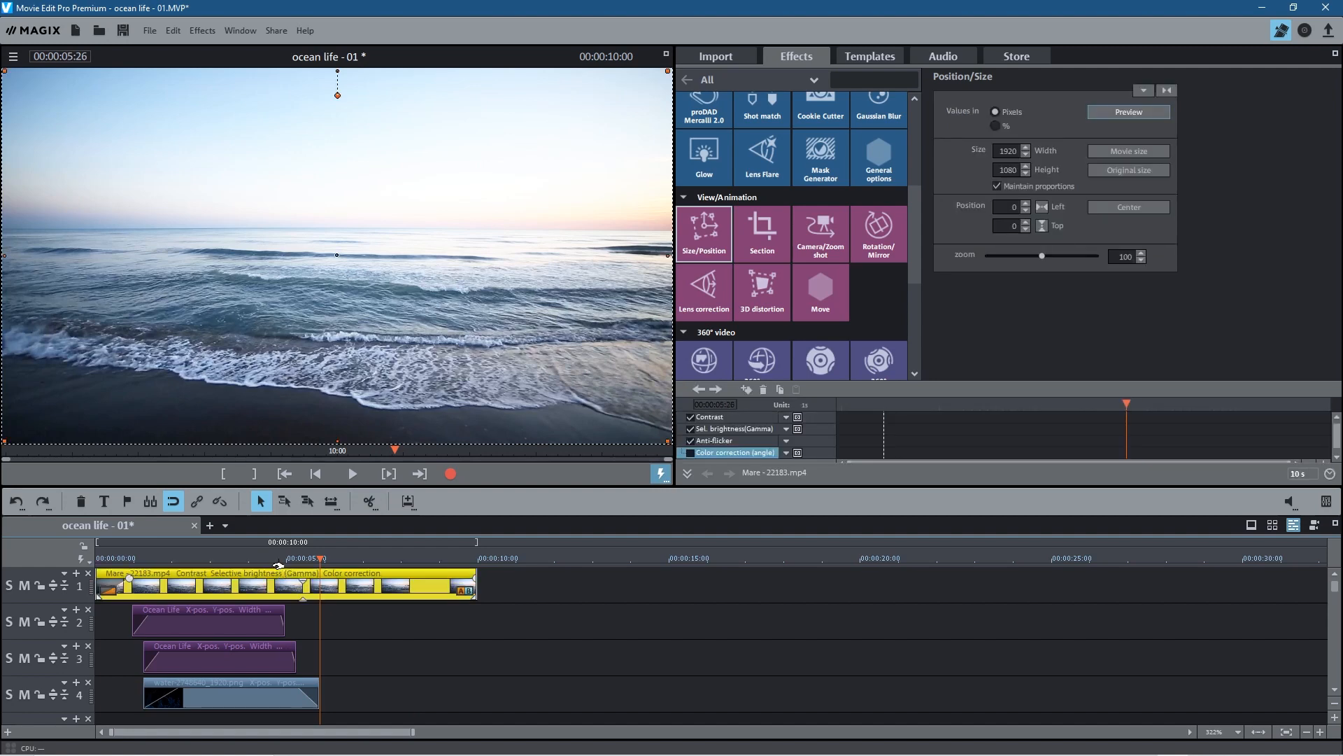
{"action": "key", "text": "Right"}
{"action": "key", "text": "Right"}
{"action": "key", "text": "Right"}
{"action": "key", "text": "Right"}
{"action": "key", "text": "Right"}
{"action": "key", "text": "Right"}
{"action": "key", "text": "Right"}
{"action": "key", "text": "Right"}
{"action": "key", "text": "Right"}
{"action": "key", "text": "Right"}
{"action": "key", "text": "Right"}
{"action": "key", "text": "Right"}
{"action": "key", "text": "Right"}
{"action": "key", "text": "Right"}
{"action": "key", "text": "Right"}
{"action": "key", "text": "Right"}
{"action": "key", "text": "Right"}
{"action": "key", "text": "Right"}
{"action": "key", "text": "Right"}
{"action": "key", "text": "Right"}
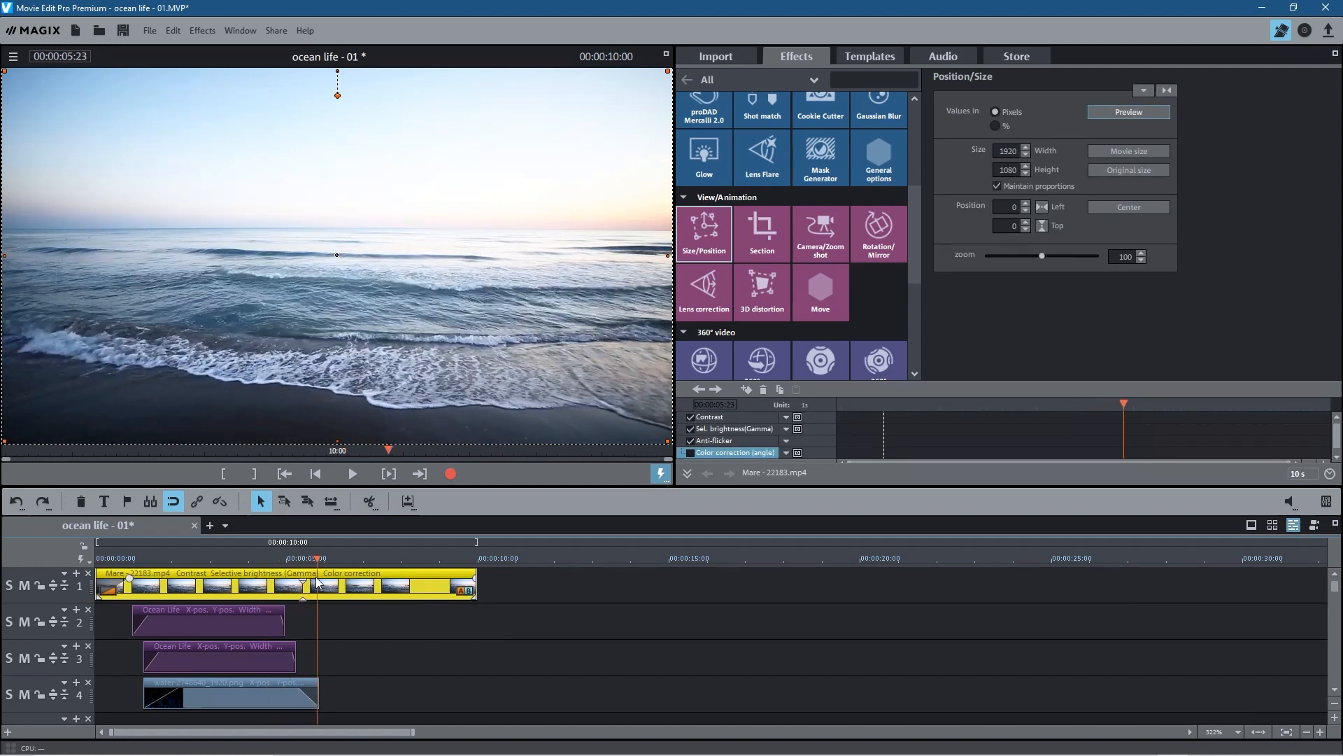
{"action": "mouse_move", "coordinate": [319, 560]}
{"action": "left_mouse_down"}
{"action": "mouse_move", "coordinate": [946, 583]}
{"action": "mouse_move", "coordinate": [212, 575]}
{"action": "mouse_move", "coordinate": [304, 575]}
{"action": "left_mouse_up"}
{"action": "left_click", "coordinate": [147, 696]}
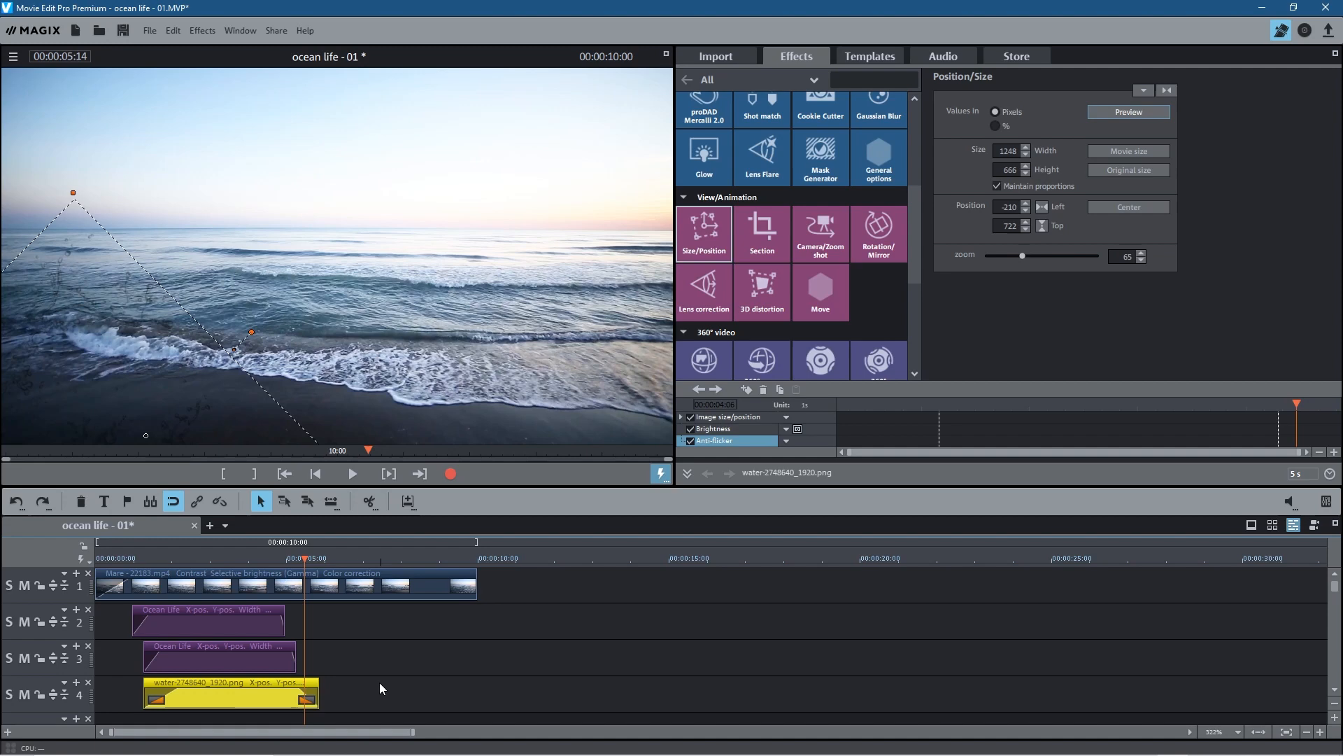
Split the Mare - 22183.mp4 clip at 00:00:06:15, delete the part after the cut and save the project.
{"action": "left_click_drag", "start_coordinate": [302, 557], "coordinate": [342, 557]}
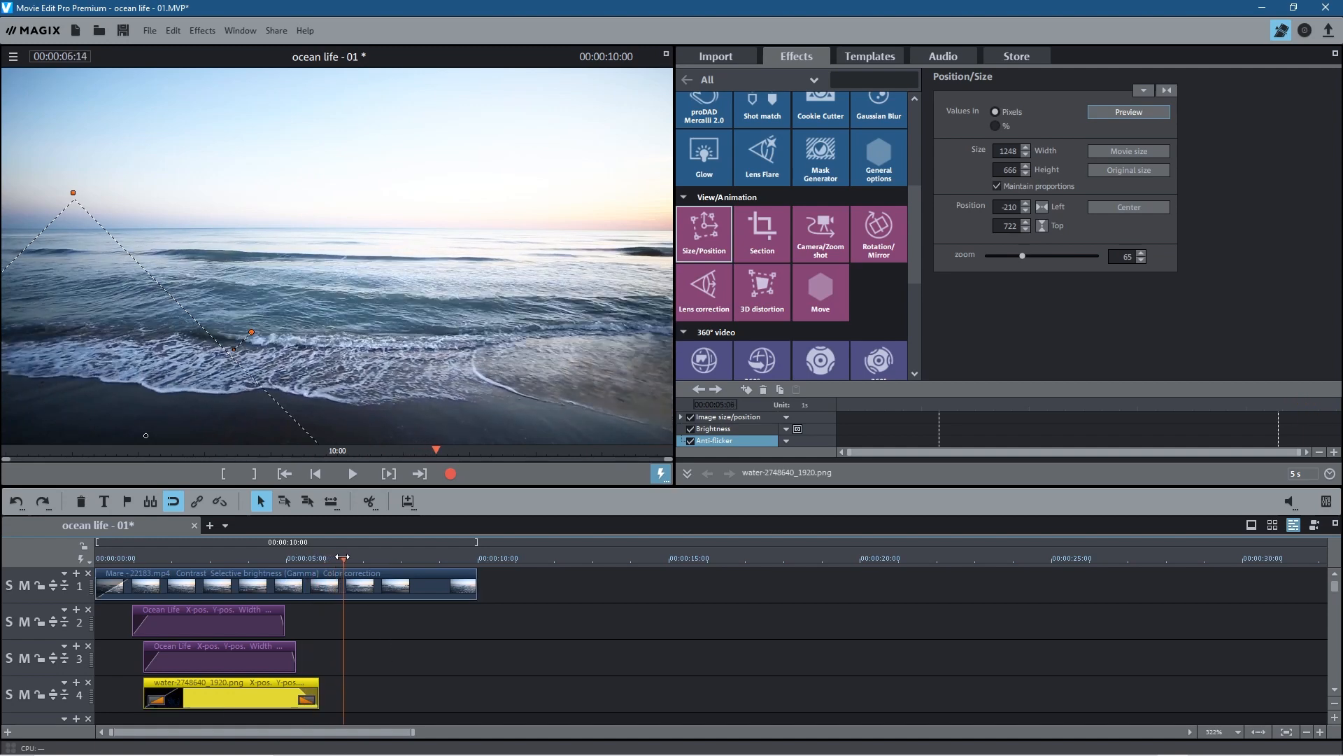
{"action": "key", "text": "Right"}
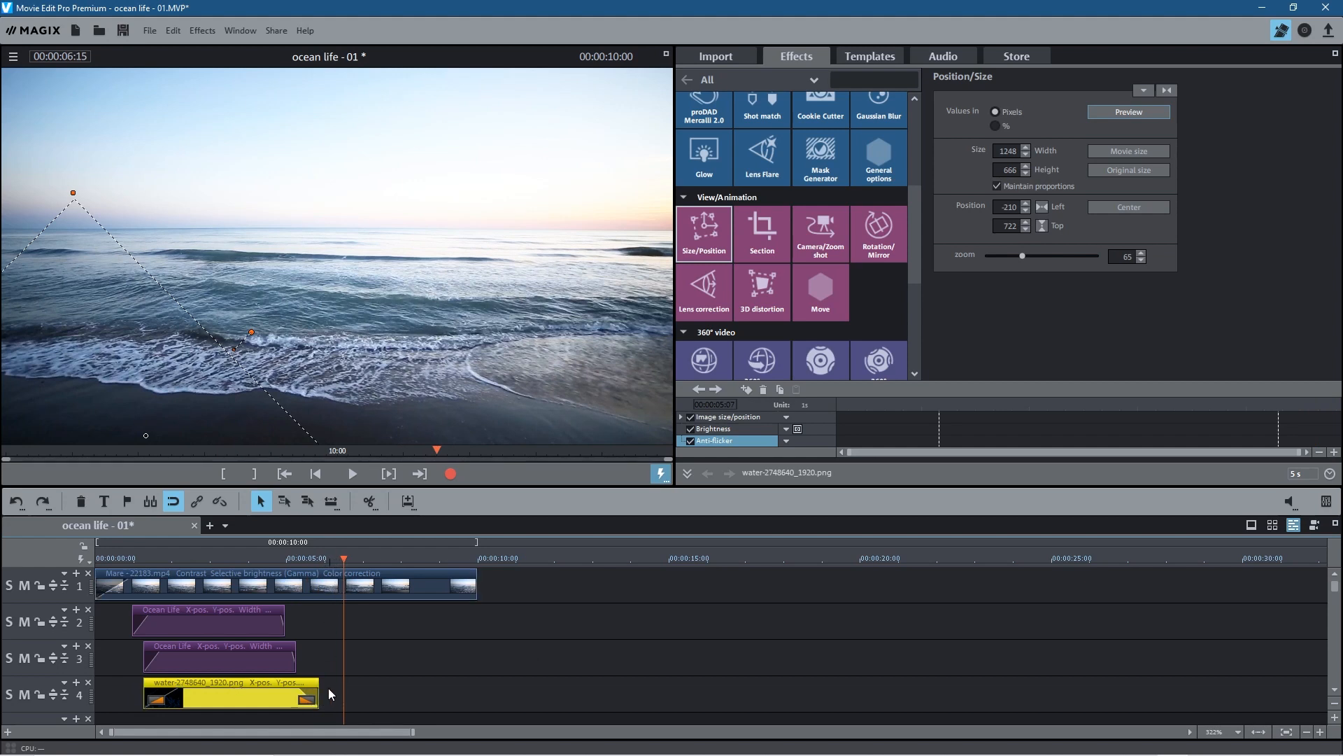
{"action": "left_click", "coordinate": [433, 597]}
{"action": "left_click", "coordinate": [373, 502]}
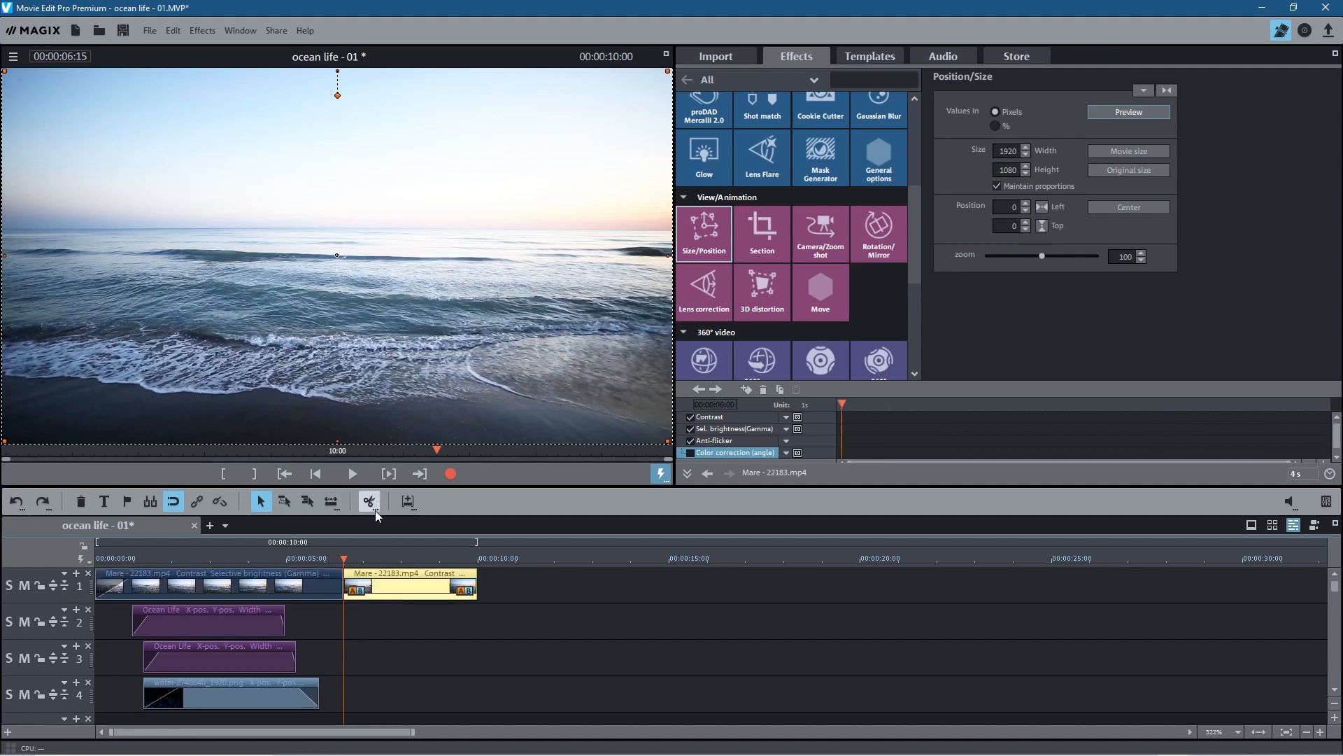
{"action": "key", "text": "Delete"}
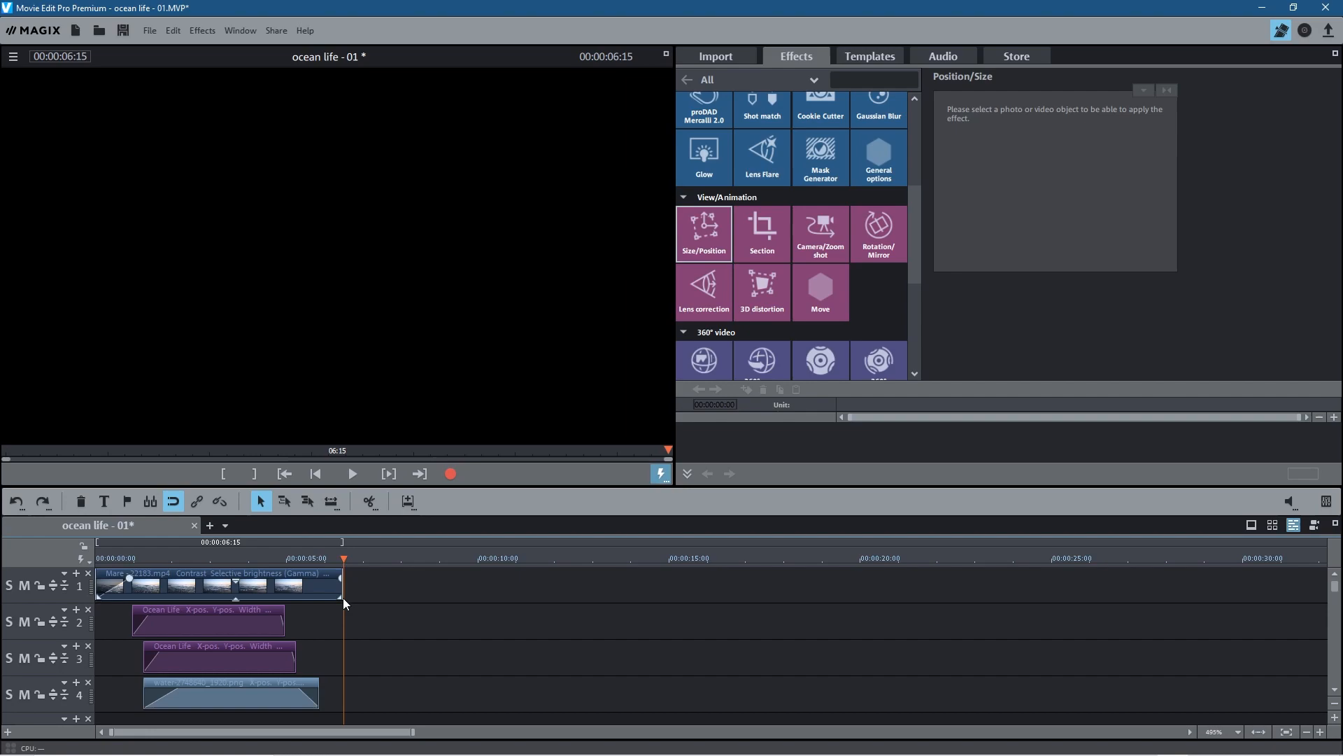
{"action": "mouse_move", "coordinate": [345, 561]}
{"action": "left_mouse_down"}
{"action": "mouse_move", "coordinate": [76, 572]}
{"action": "mouse_move", "coordinate": [349, 573]}
{"action": "left_mouse_up"}
{"action": "left_click", "coordinate": [124, 30]}
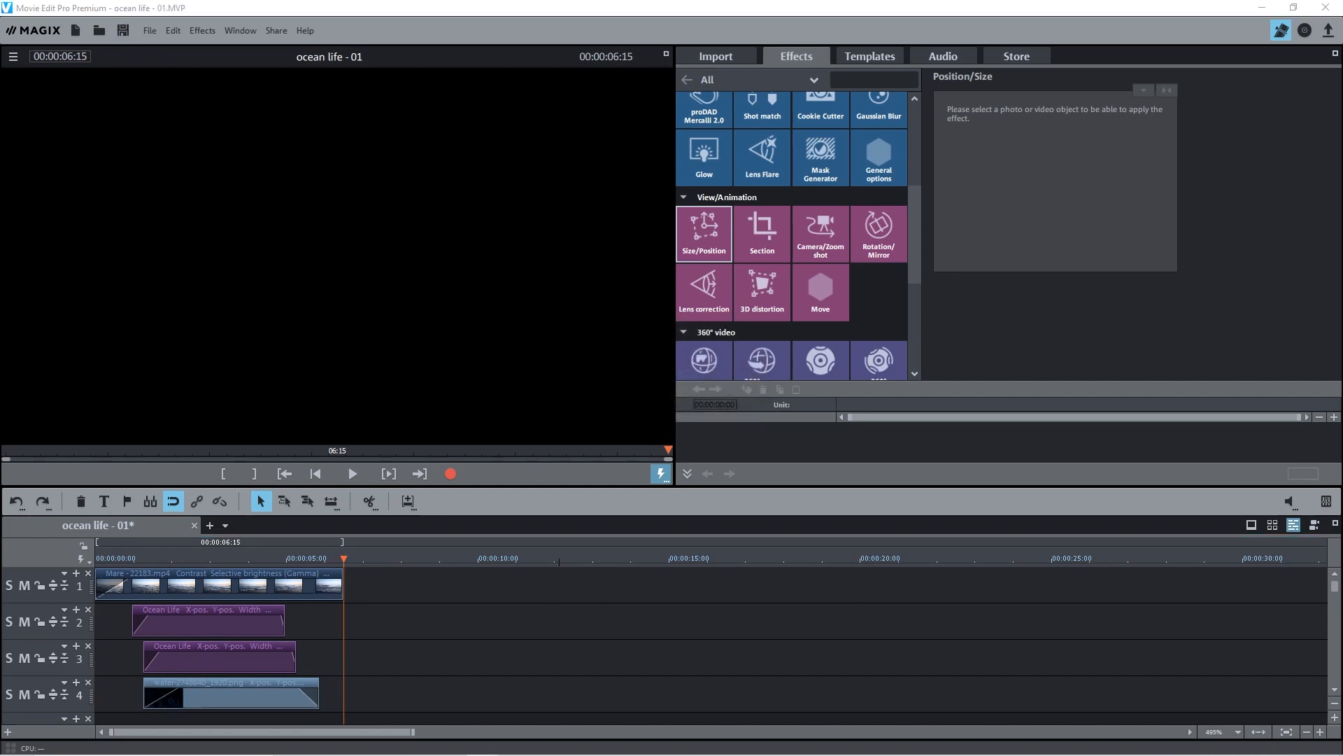
Add Drone - 23334.mp4 from the Video folder to track 1 directly after the Mare clip at 00:00:06:15.
{"action": "left_click", "coordinate": [733, 53]}
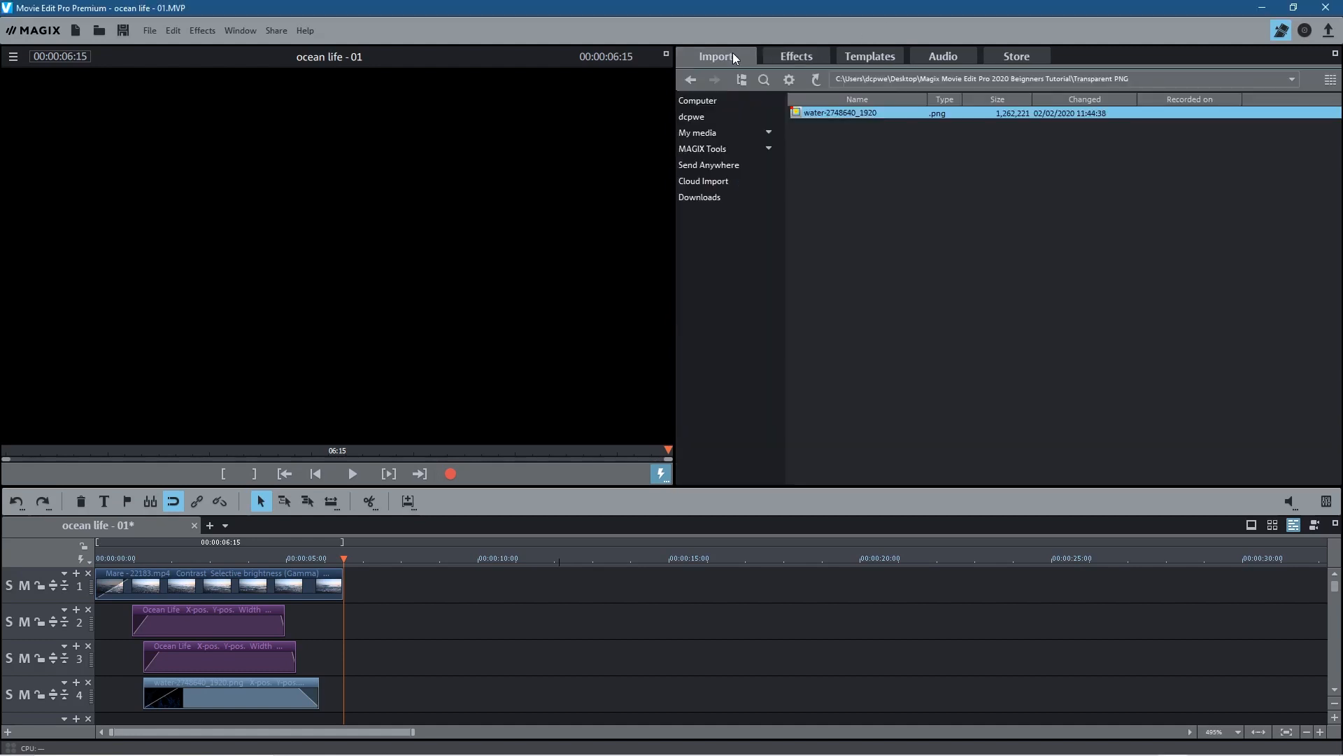
{"action": "left_click", "coordinate": [690, 82]}
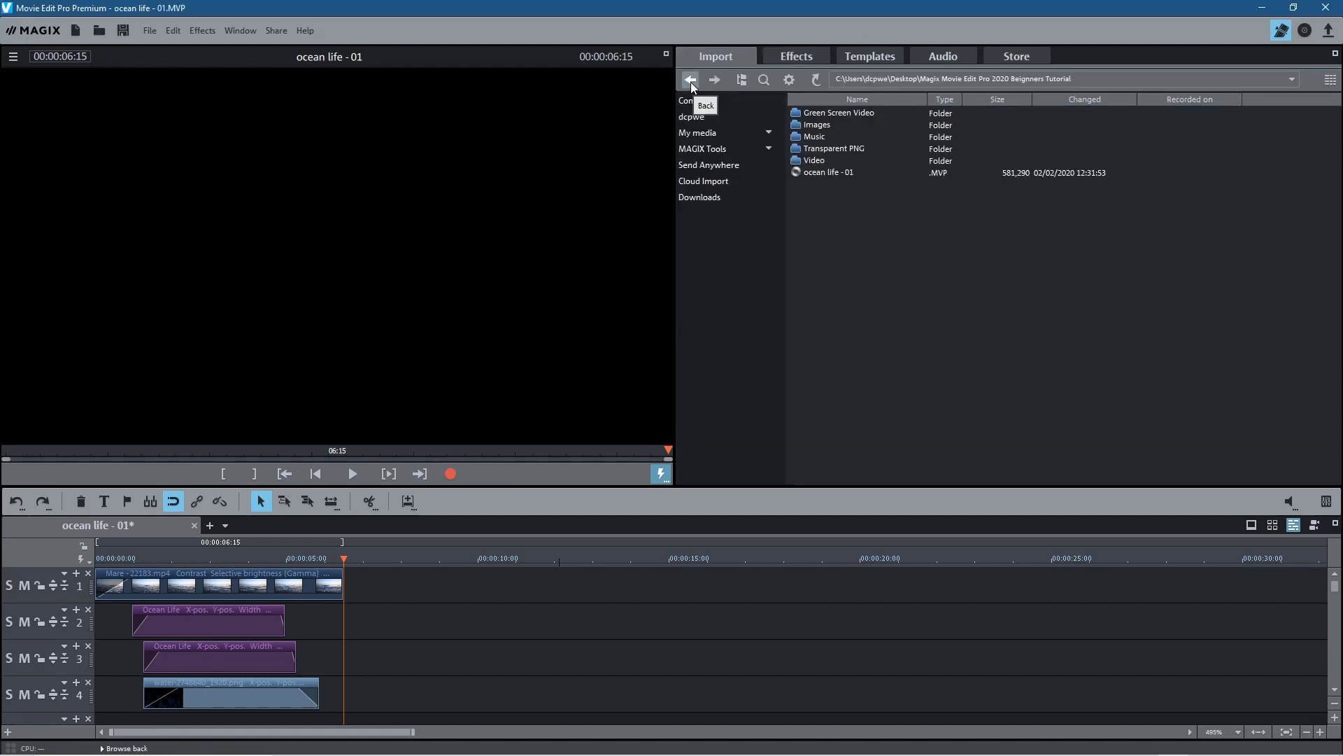
{"action": "double_click", "coordinate": [820, 161]}
{"action": "left_click", "coordinate": [1013, 149]}
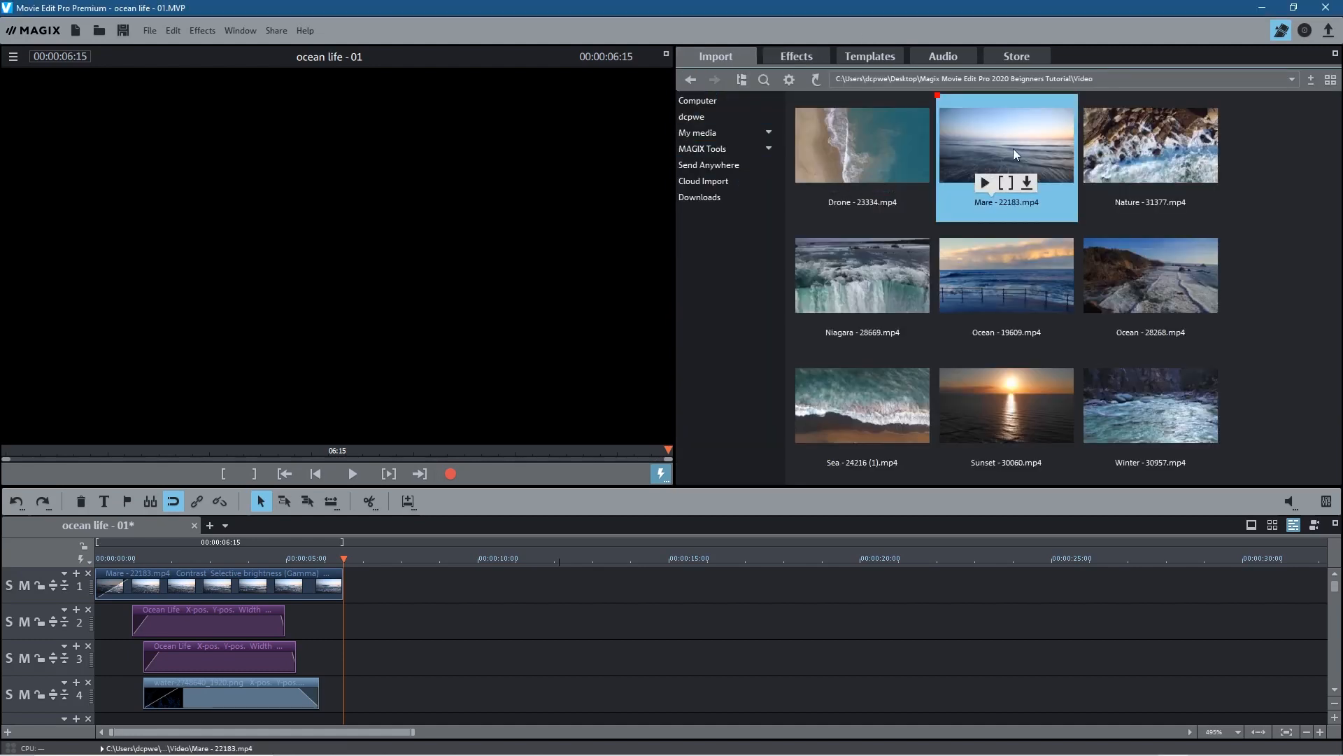
{"action": "left_click", "coordinate": [894, 145]}
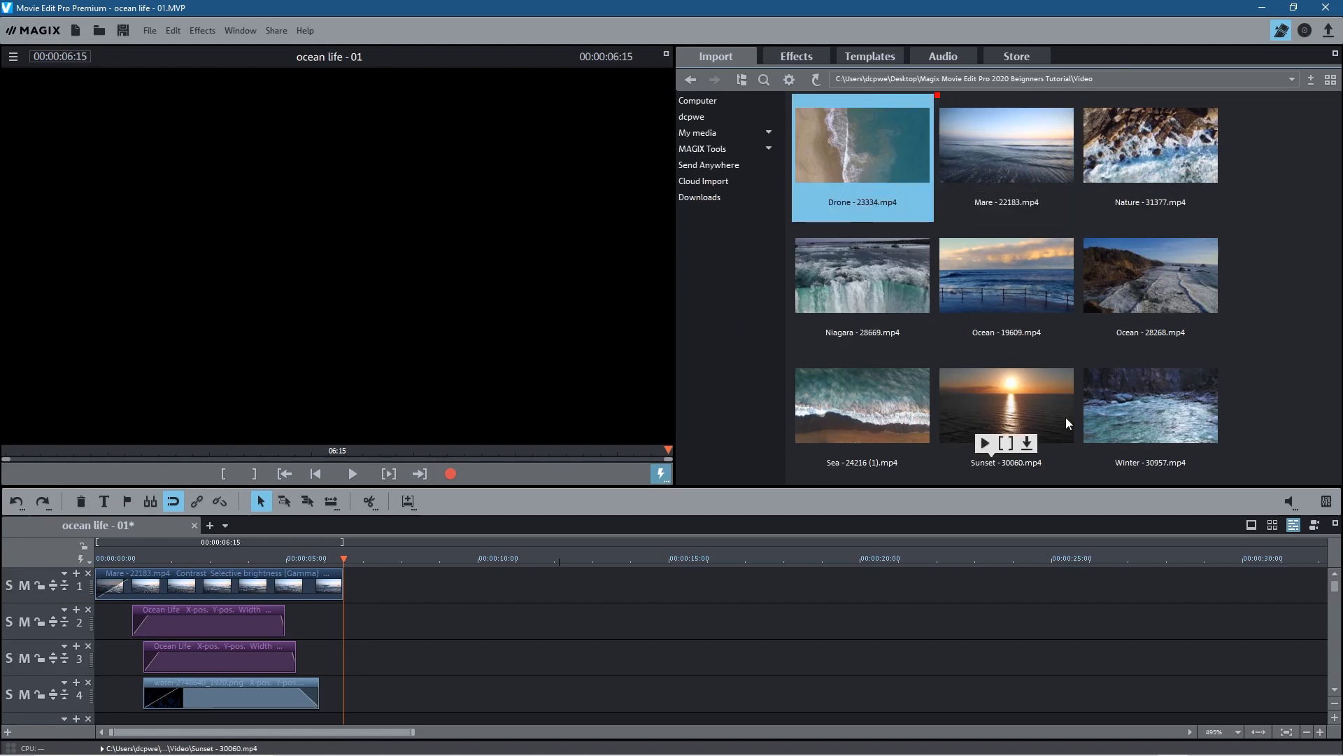
{"action": "left_click_drag", "start_coordinate": [591, 500], "coordinate": [463, 586]}
{"action": "left_click_drag", "start_coordinate": [561, 581], "coordinate": [504, 580]}
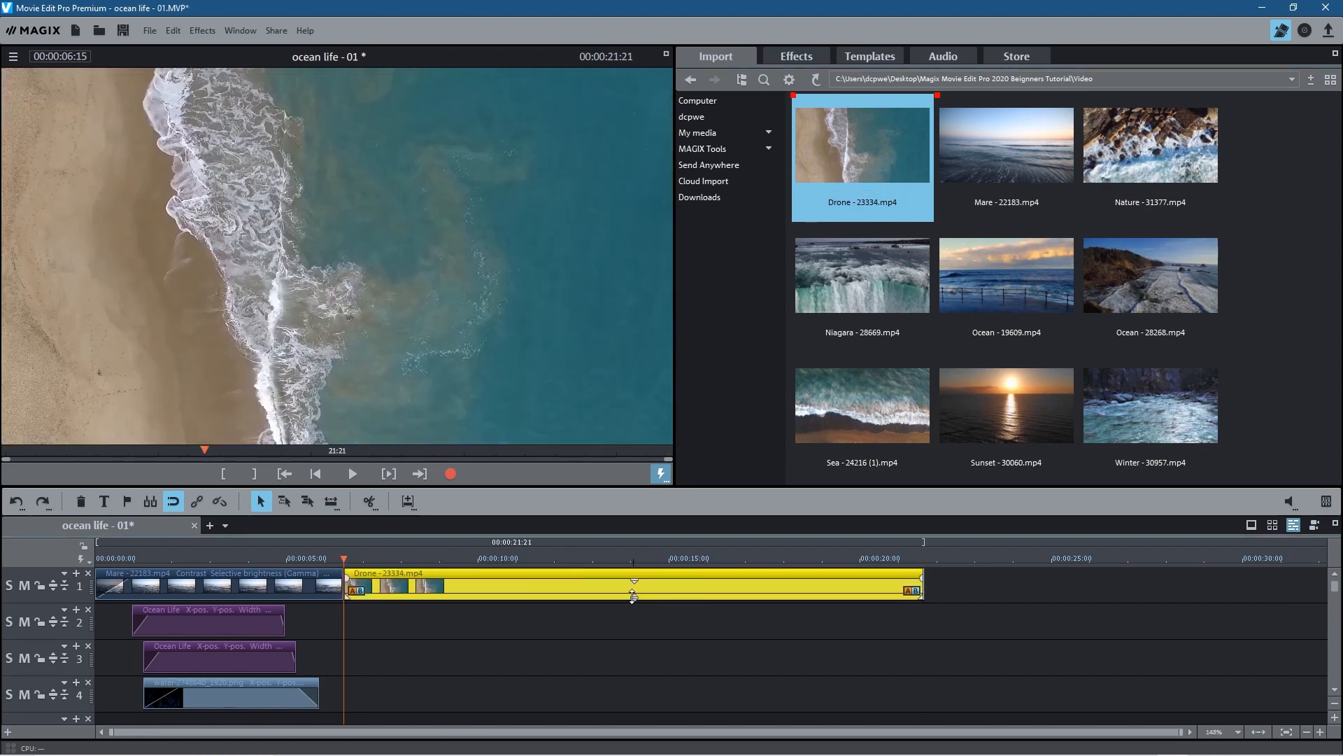
Play part of the Drone - 23334.mp4 clip on track 1 and lower the clip's volume all the way down.
{"action": "left_click", "coordinate": [515, 559]}
{"action": "left_click", "coordinate": [352, 473]}
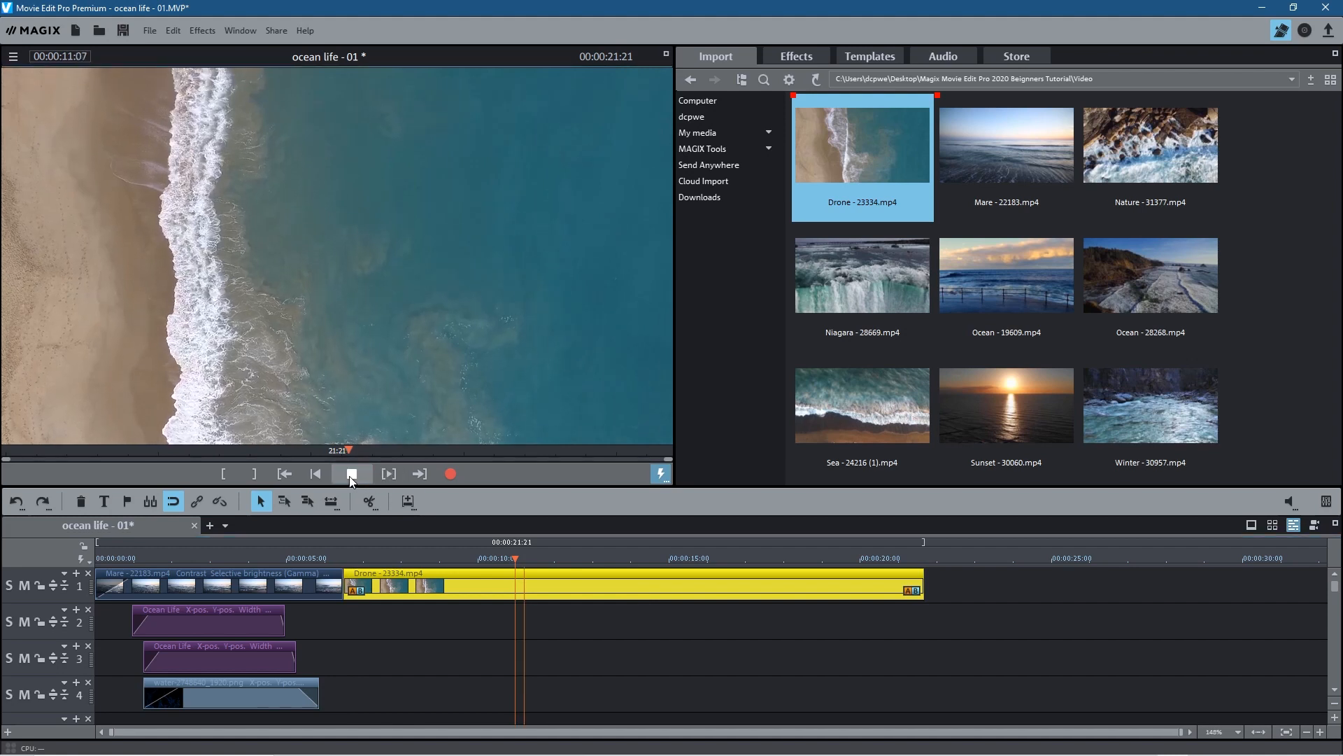
{"action": "left_click", "coordinate": [352, 474]}
{"action": "left_click", "coordinate": [635, 598]}
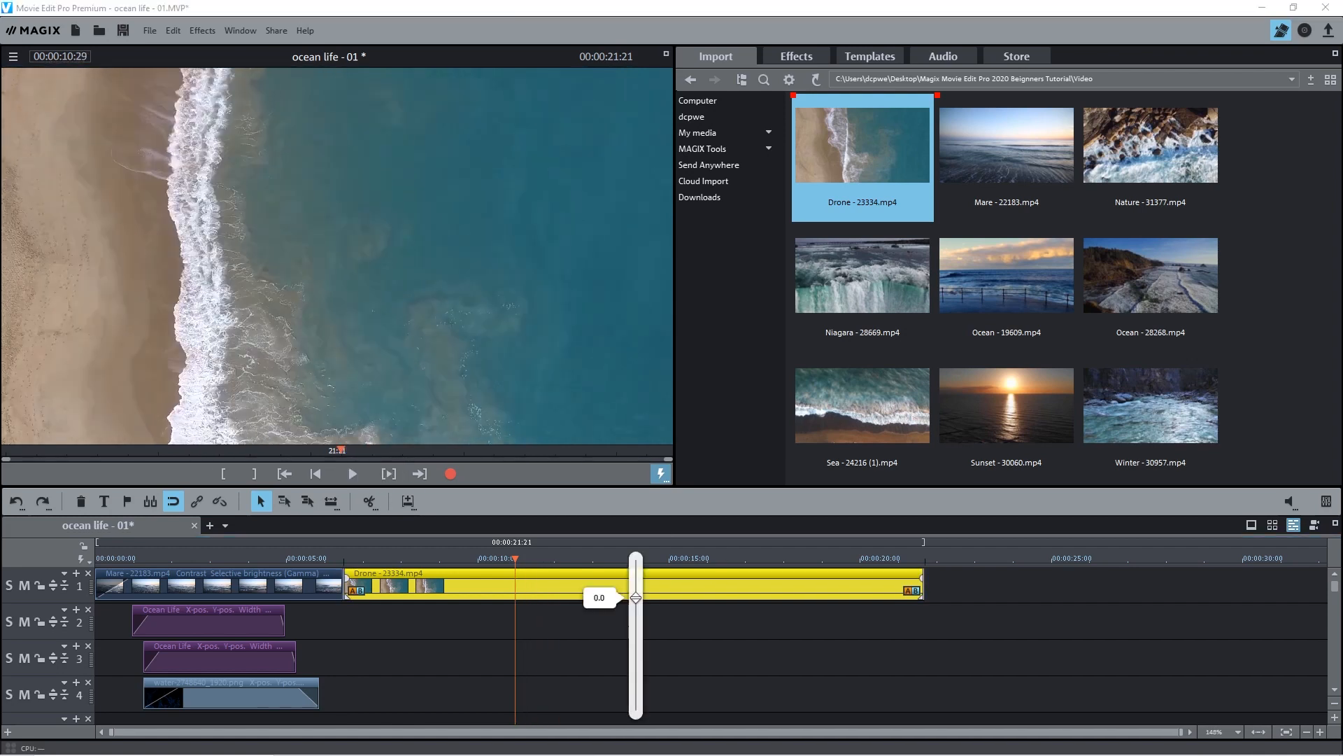
{"action": "left_click_drag", "start_coordinate": [635, 597], "coordinate": [636, 704]}
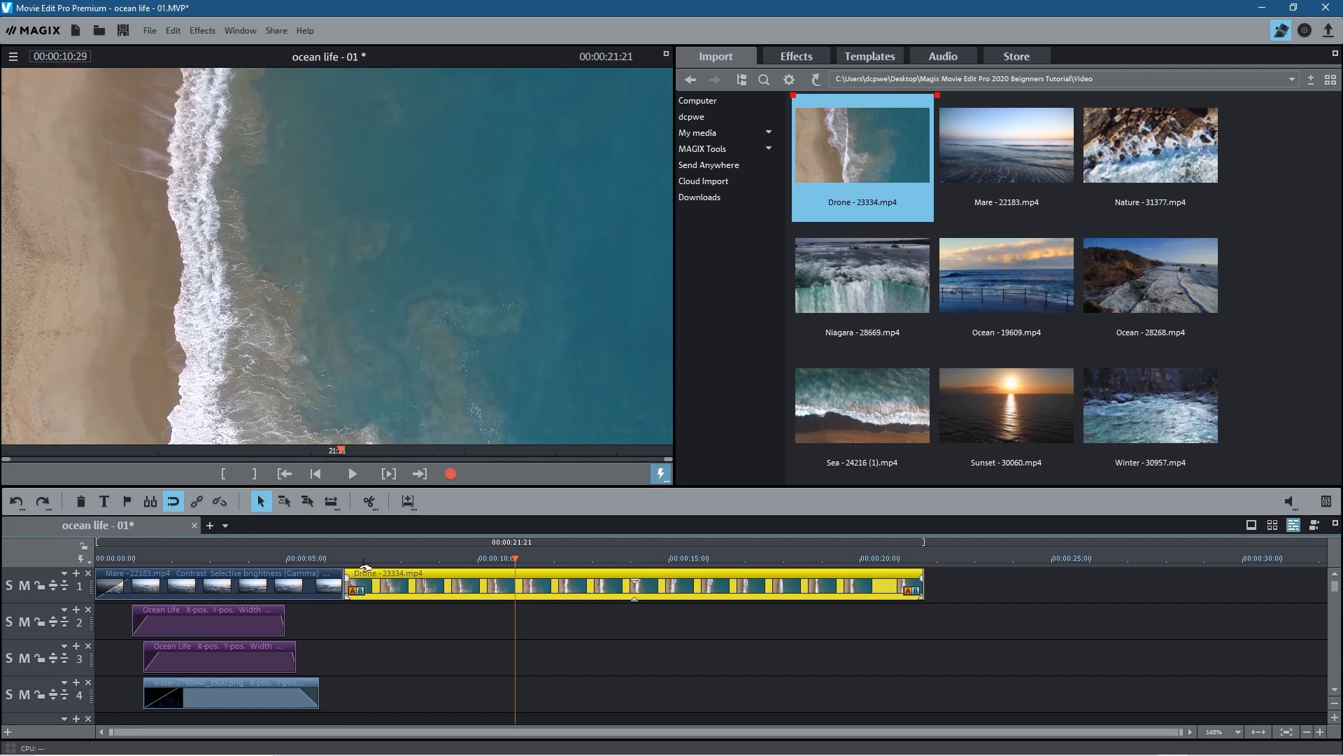
{"action": "left_click_drag", "start_coordinate": [369, 586], "coordinate": [365, 586]}
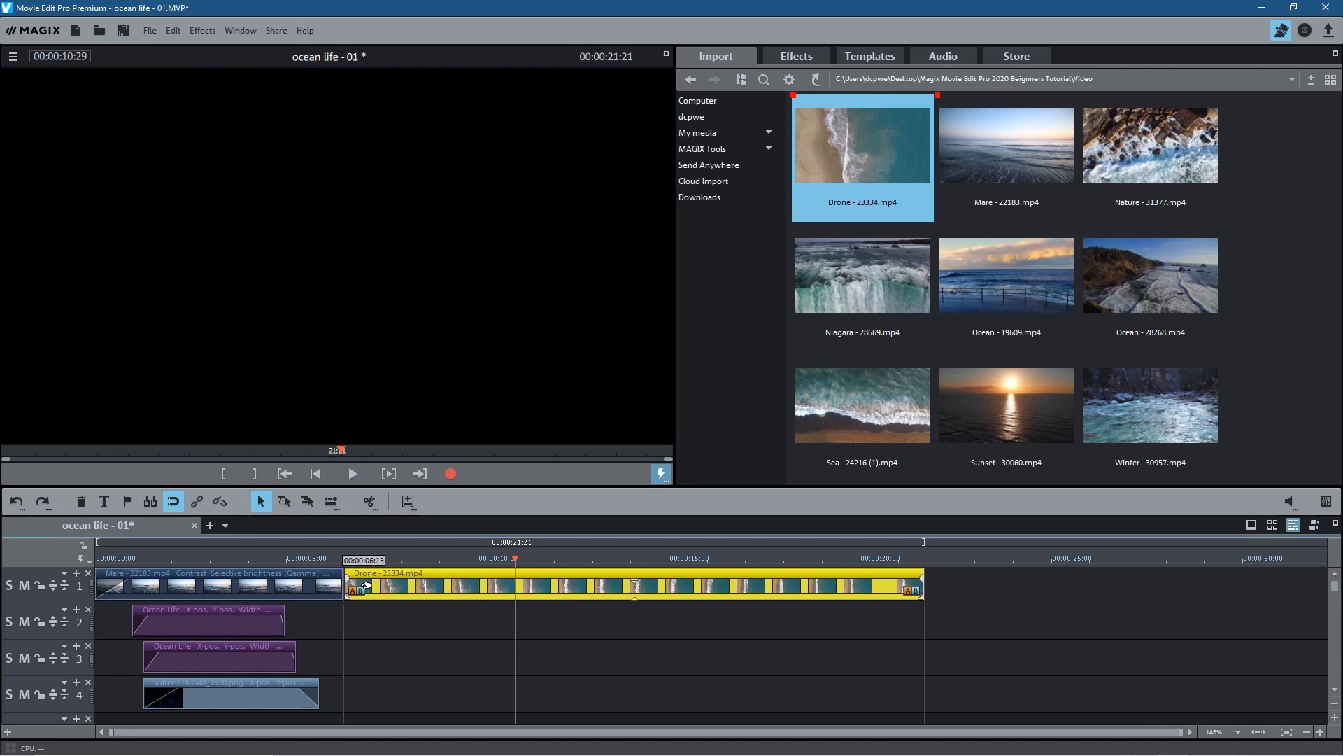
{"action": "left_click_drag", "start_coordinate": [368, 570], "coordinate": [372, 560]}
{"action": "right_click", "coordinate": [371, 584]}
{"action": "left_click", "coordinate": [422, 637]}
{"action": "mouse_move", "coordinate": [413, 582]}
{"action": "left_mouse_down"}
{"action": "mouse_move", "coordinate": [453, 585]}
{"action": "mouse_move", "coordinate": [409, 592]}
{"action": "left_mouse_up"}
{"action": "left_click_drag", "start_coordinate": [409, 591], "coordinate": [410, 591]}
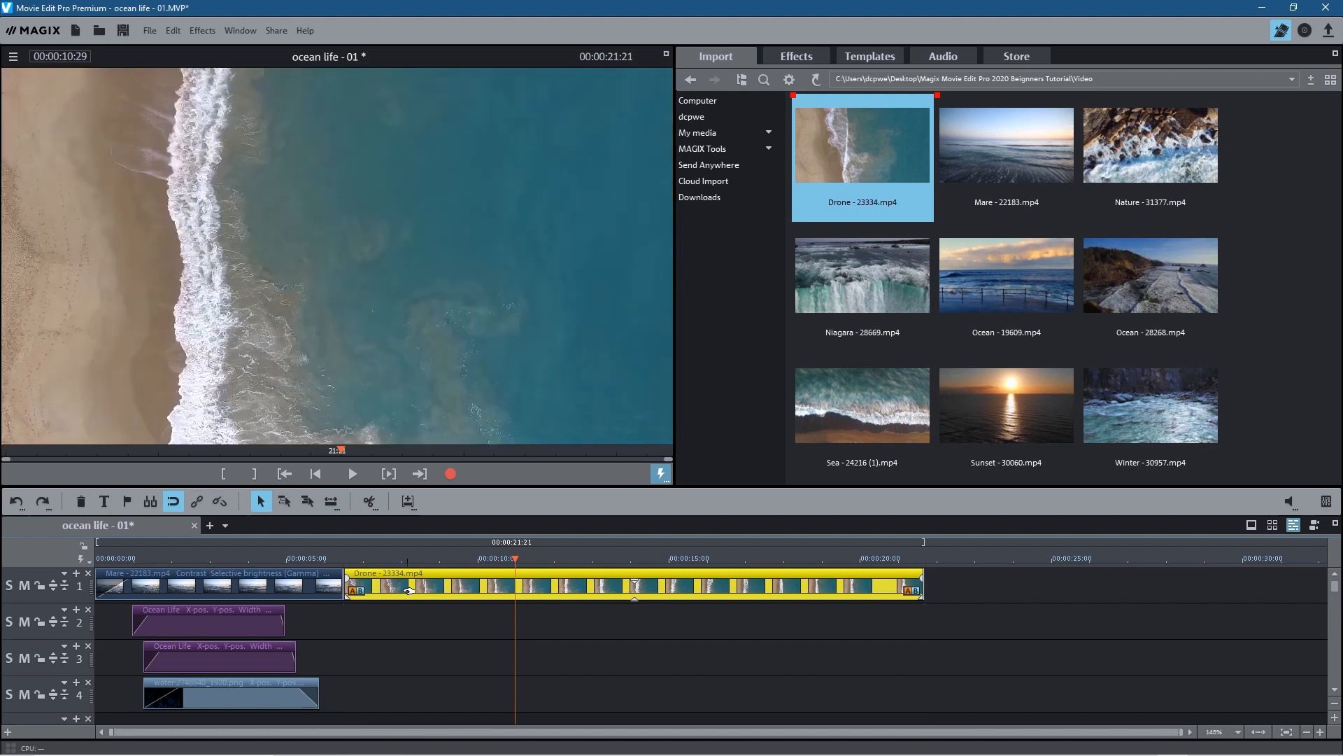
{"action": "left_click", "coordinate": [424, 634]}
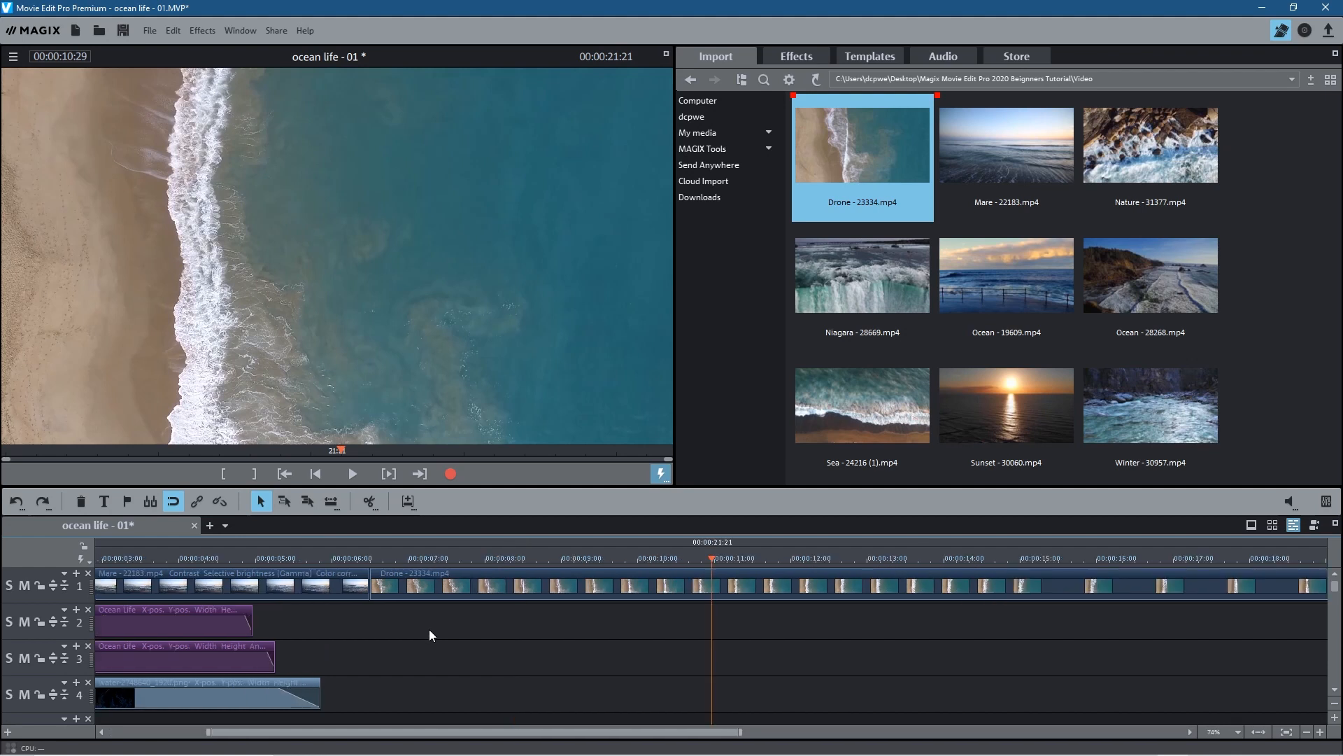
Overlap the start of the Drone clip with the end of the Mare clip by one second to create a crossfade.
{"action": "scroll", "coordinate": [430, 628], "scroll_direction": "down", "scroll_amount": 3}
{"action": "scroll", "coordinate": [429, 628], "scroll_direction": "up", "scroll_amount": 3}
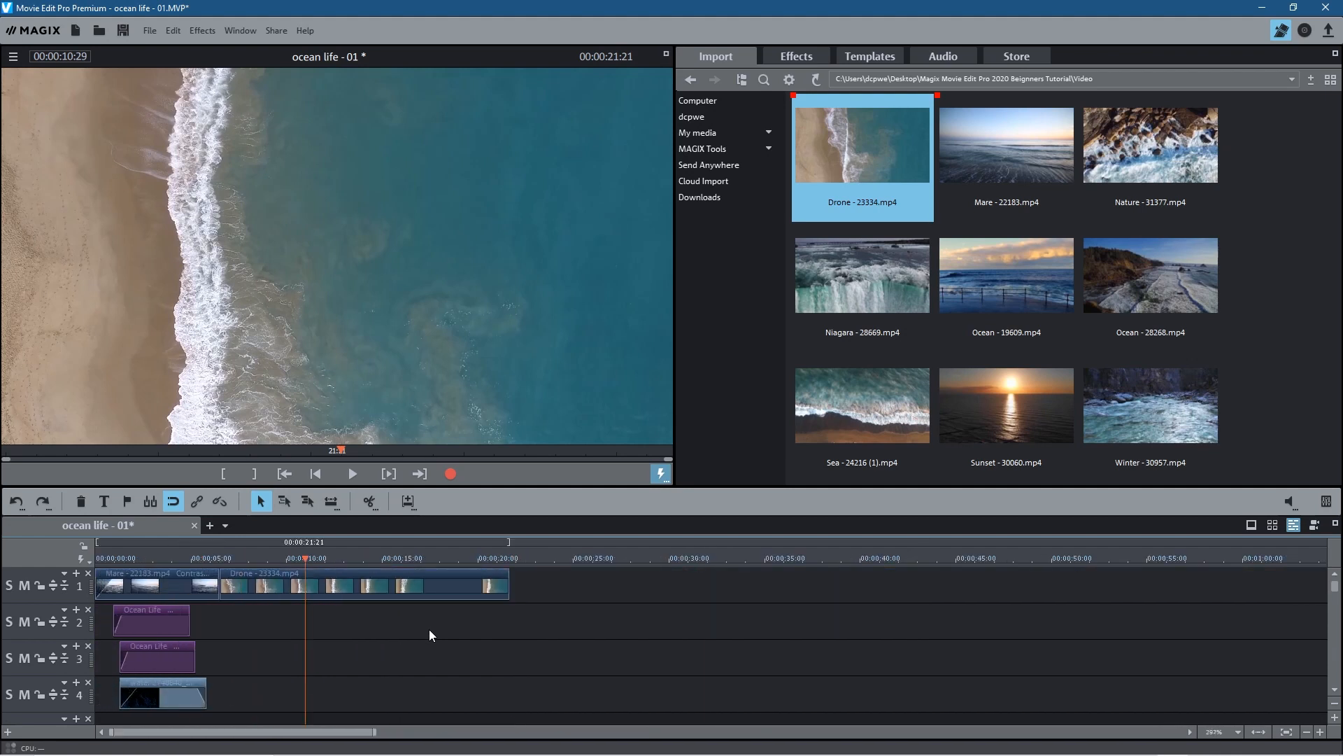
{"action": "scroll", "coordinate": [430, 629], "scroll_direction": "up", "scroll_amount": 1}
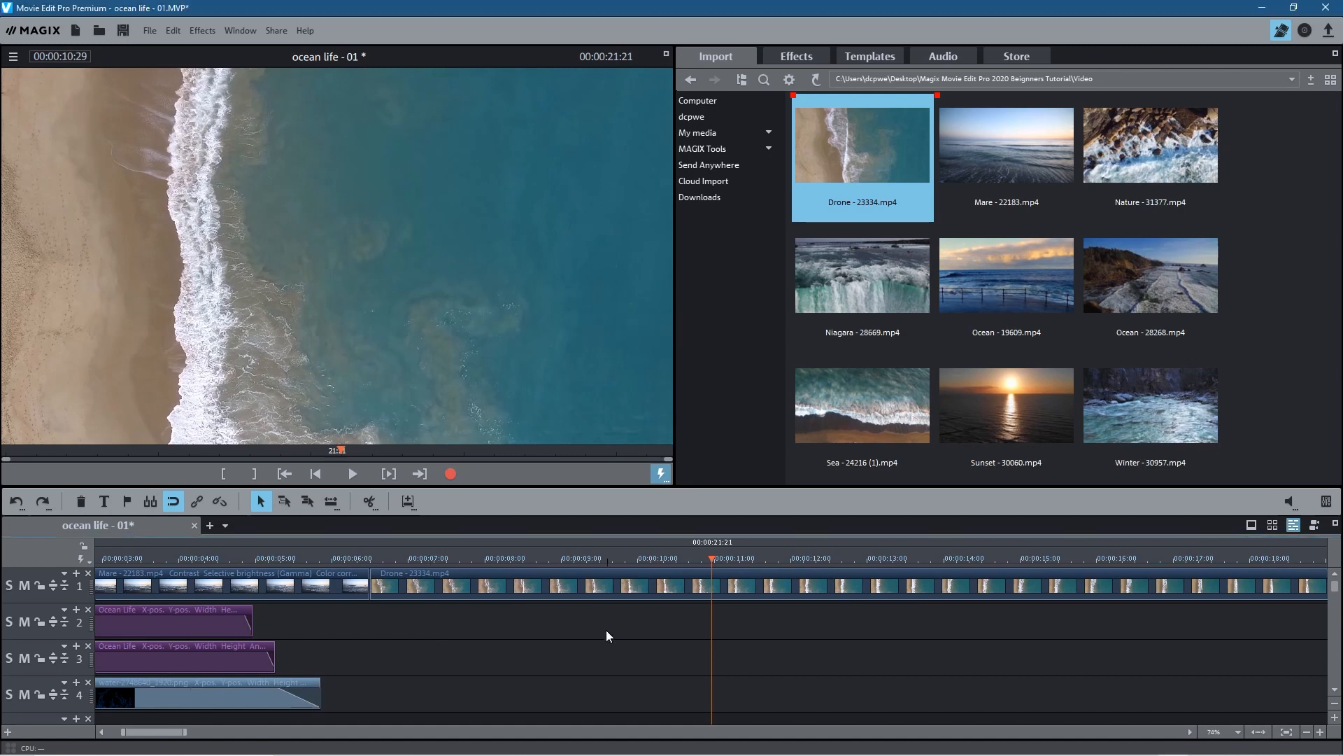
{"action": "left_click", "coordinate": [1214, 733]}
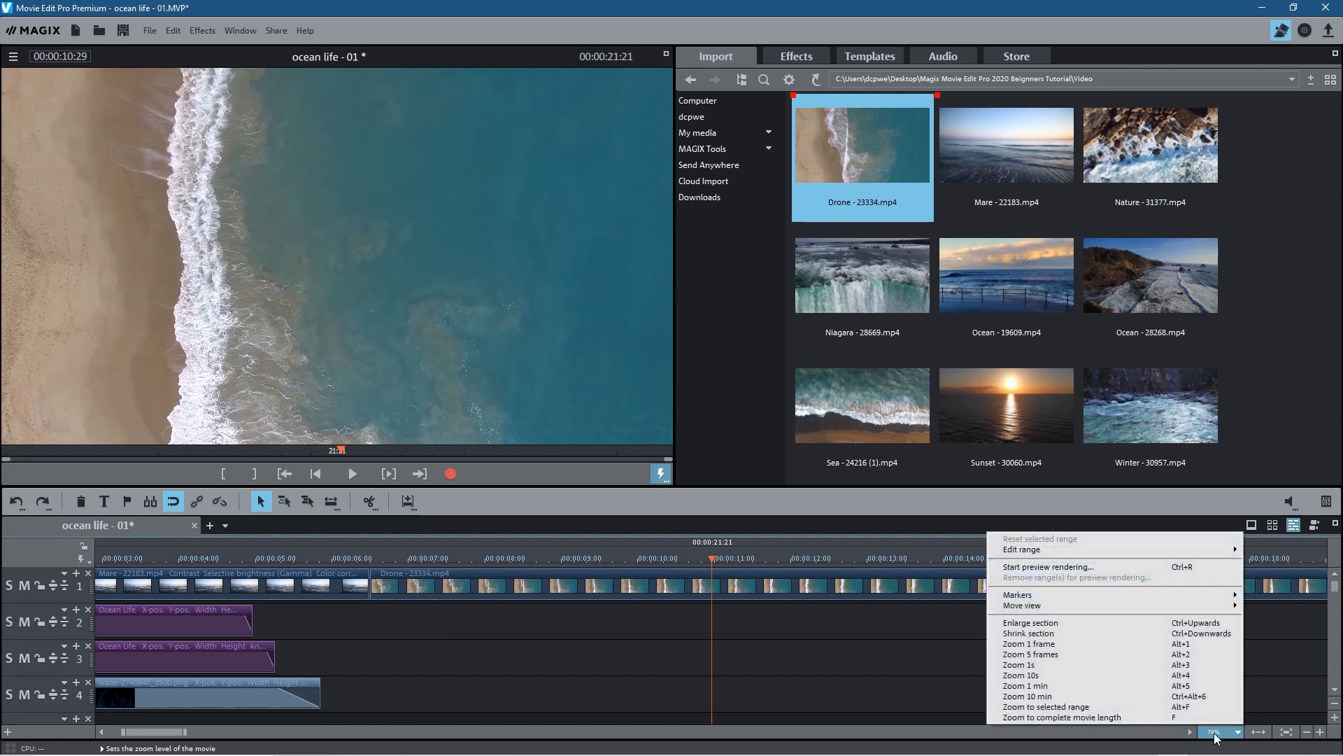
{"action": "left_click", "coordinate": [567, 637]}
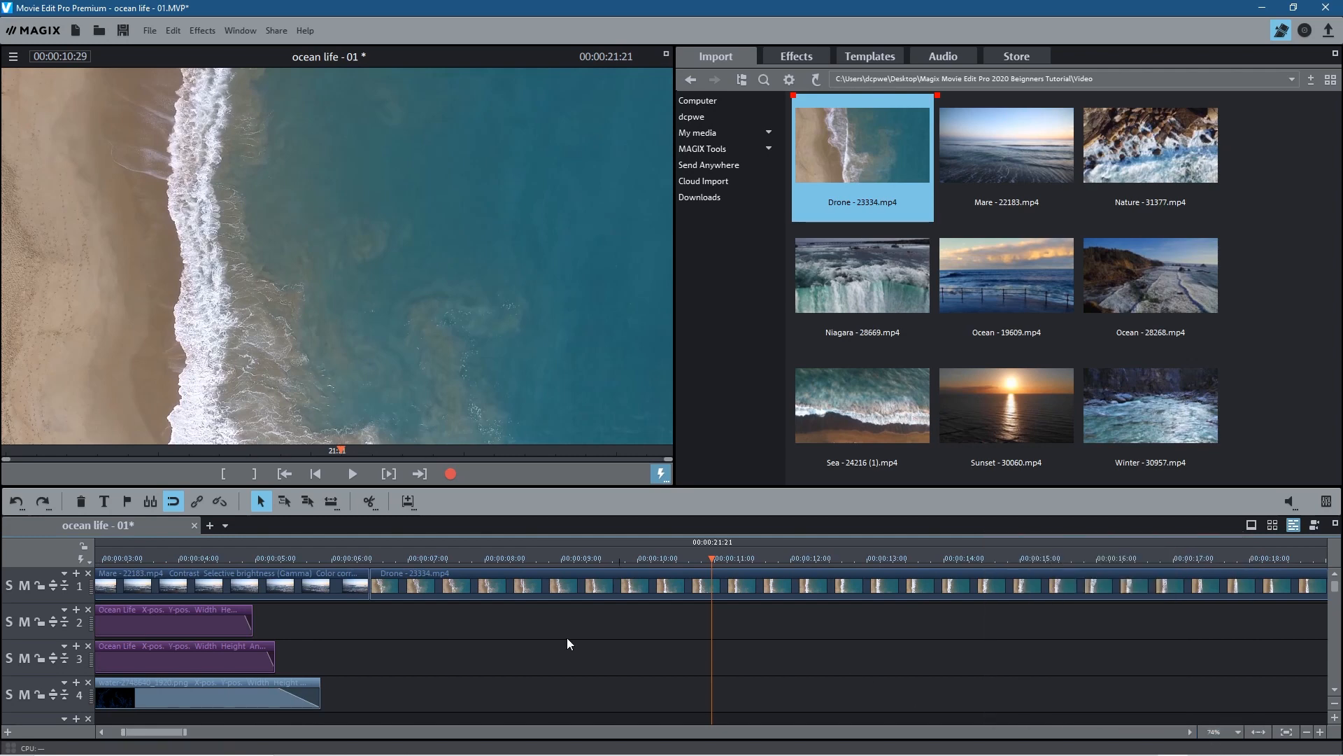
{"action": "left_click", "coordinate": [415, 589]}
{"action": "left_click_drag", "start_coordinate": [414, 589], "coordinate": [411, 587]}
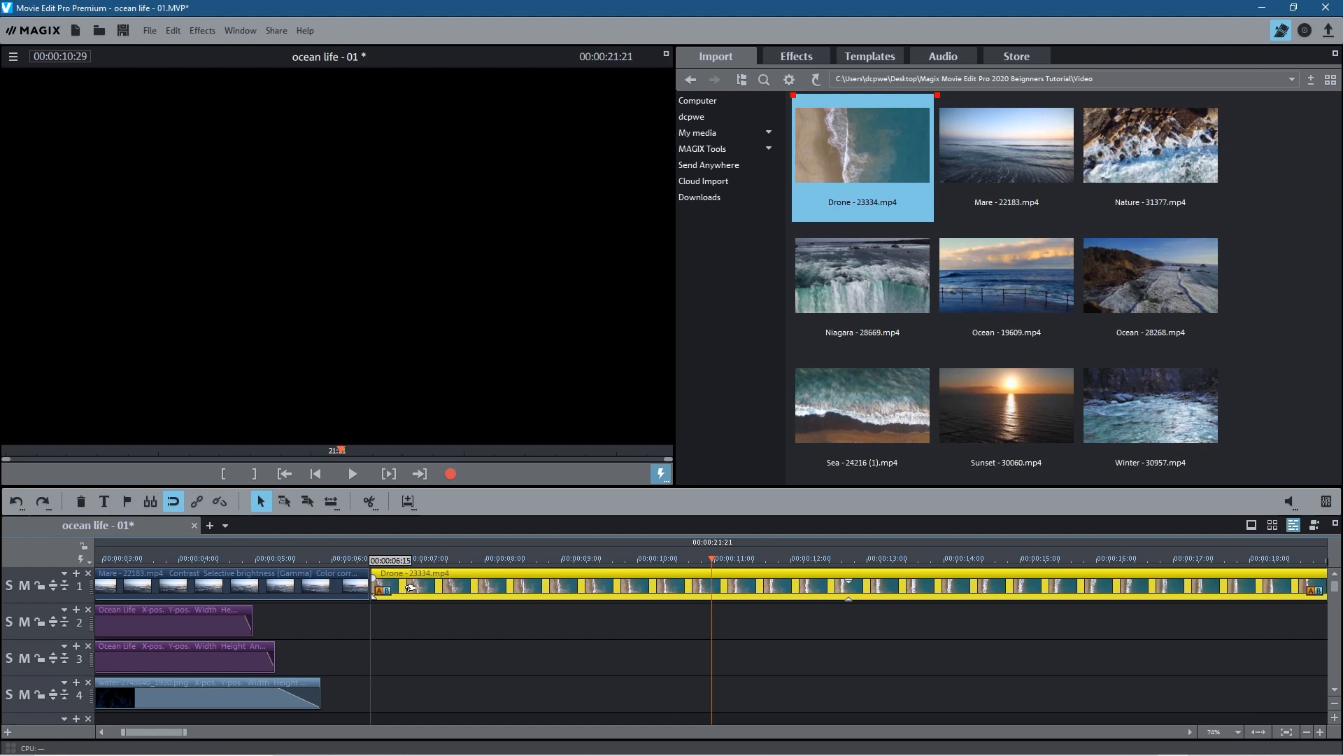
{"action": "left_click_drag", "start_coordinate": [411, 587], "coordinate": [333, 585]}
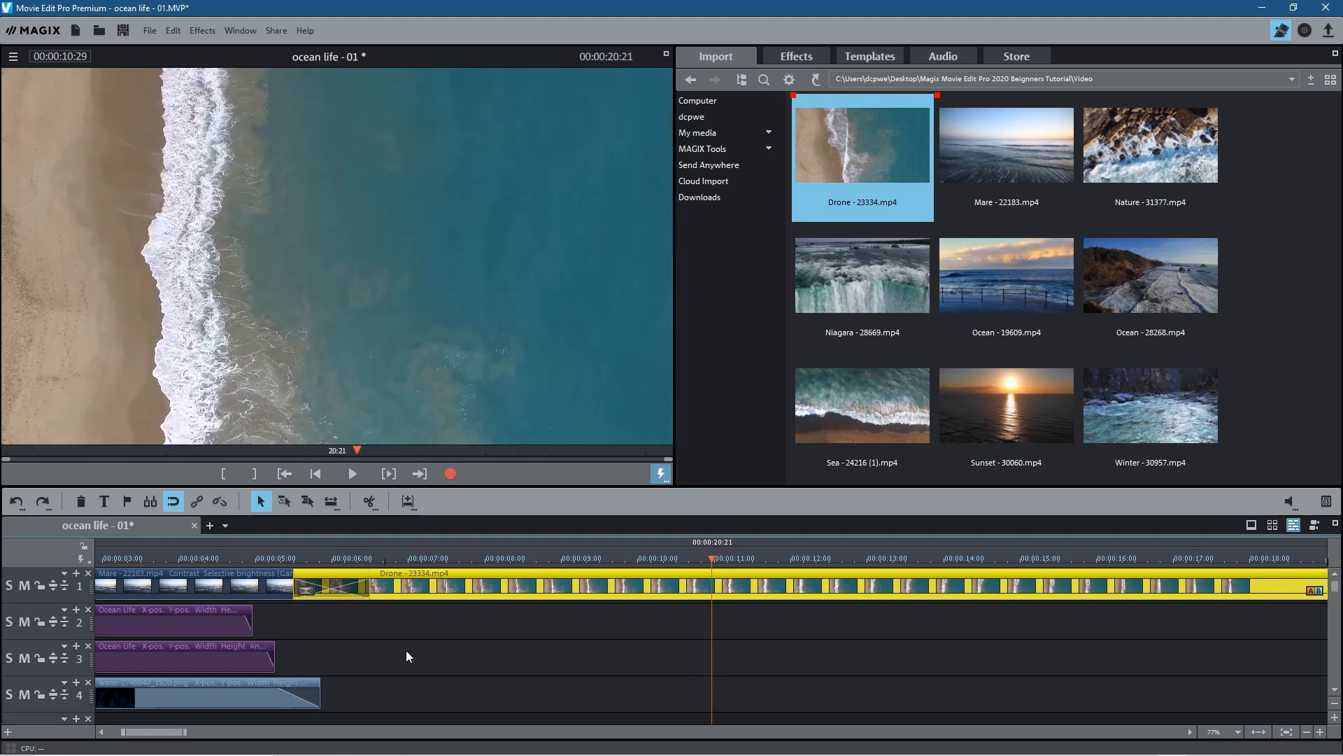
Shorten the water PNG on track 4 so it ends where the crossfade begins, and play the crossfade.
{"action": "left_click", "coordinate": [275, 696]}
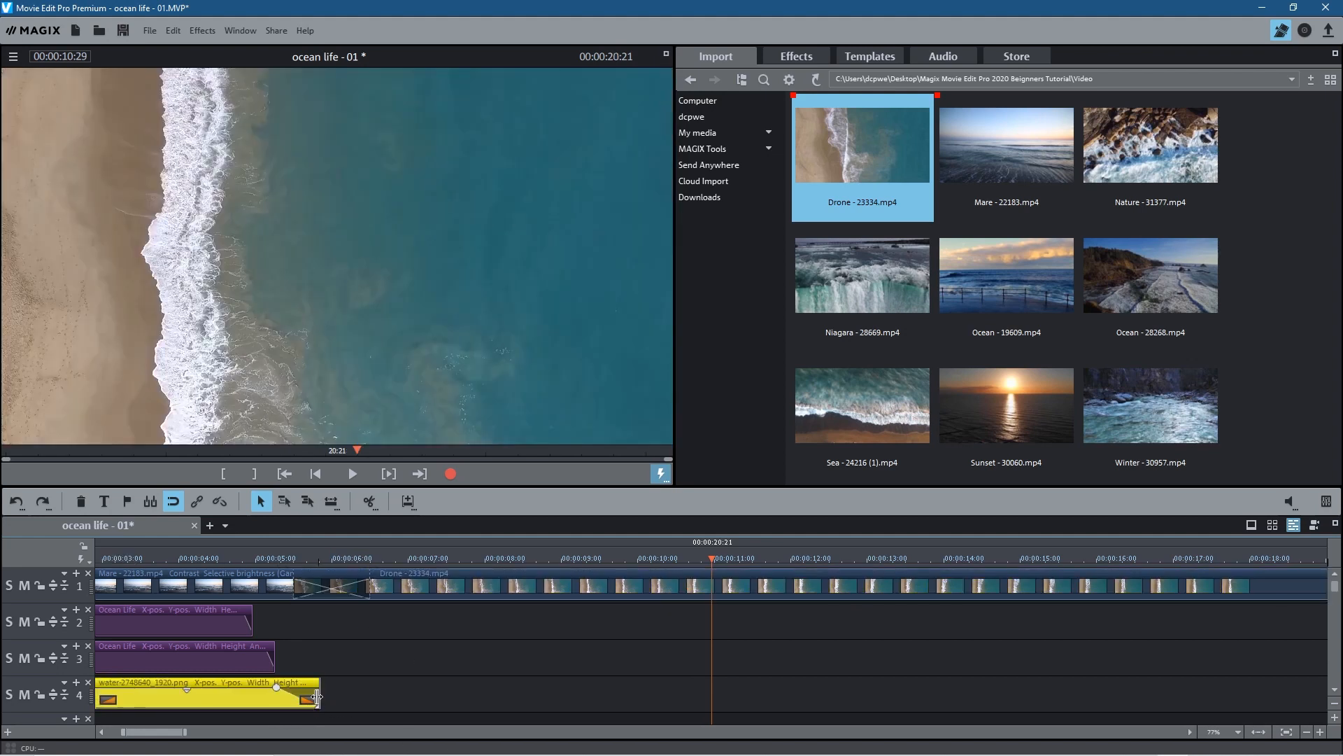
{"action": "left_click_drag", "start_coordinate": [317, 696], "coordinate": [290, 697]}
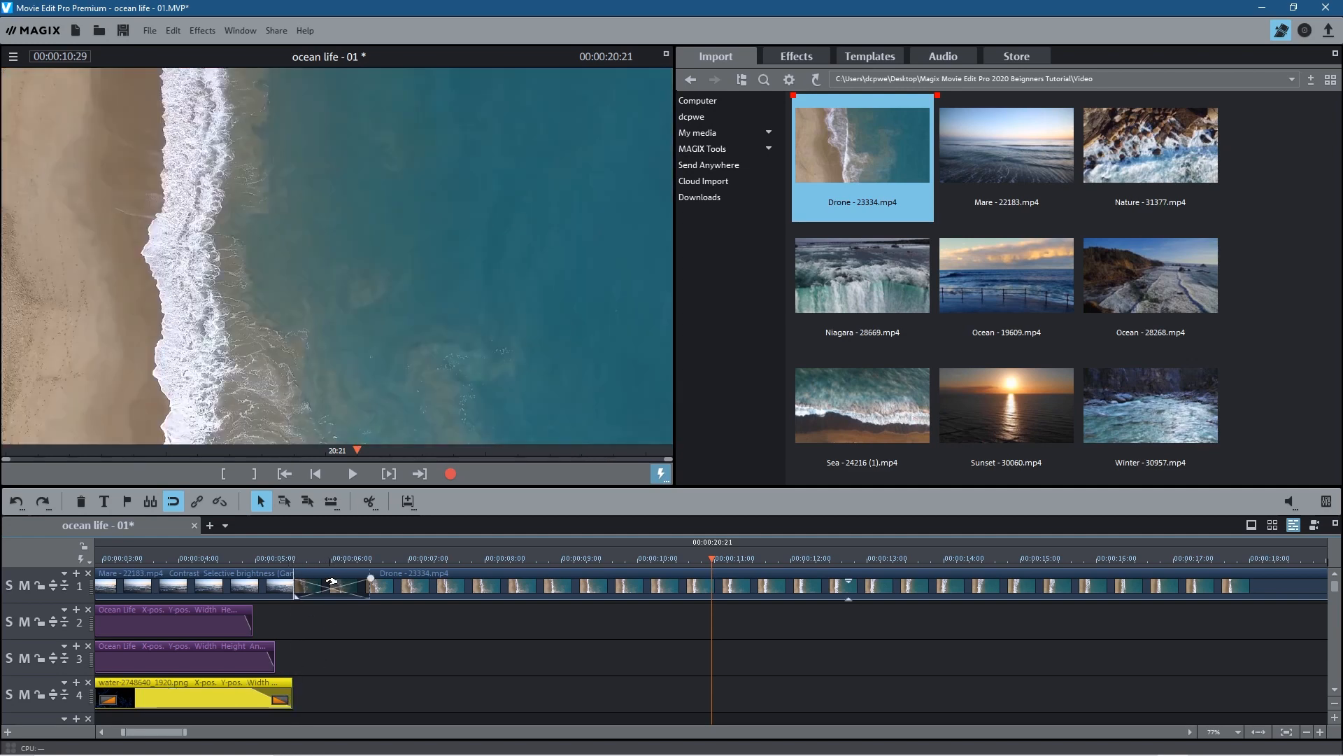
{"action": "left_click", "coordinate": [255, 556]}
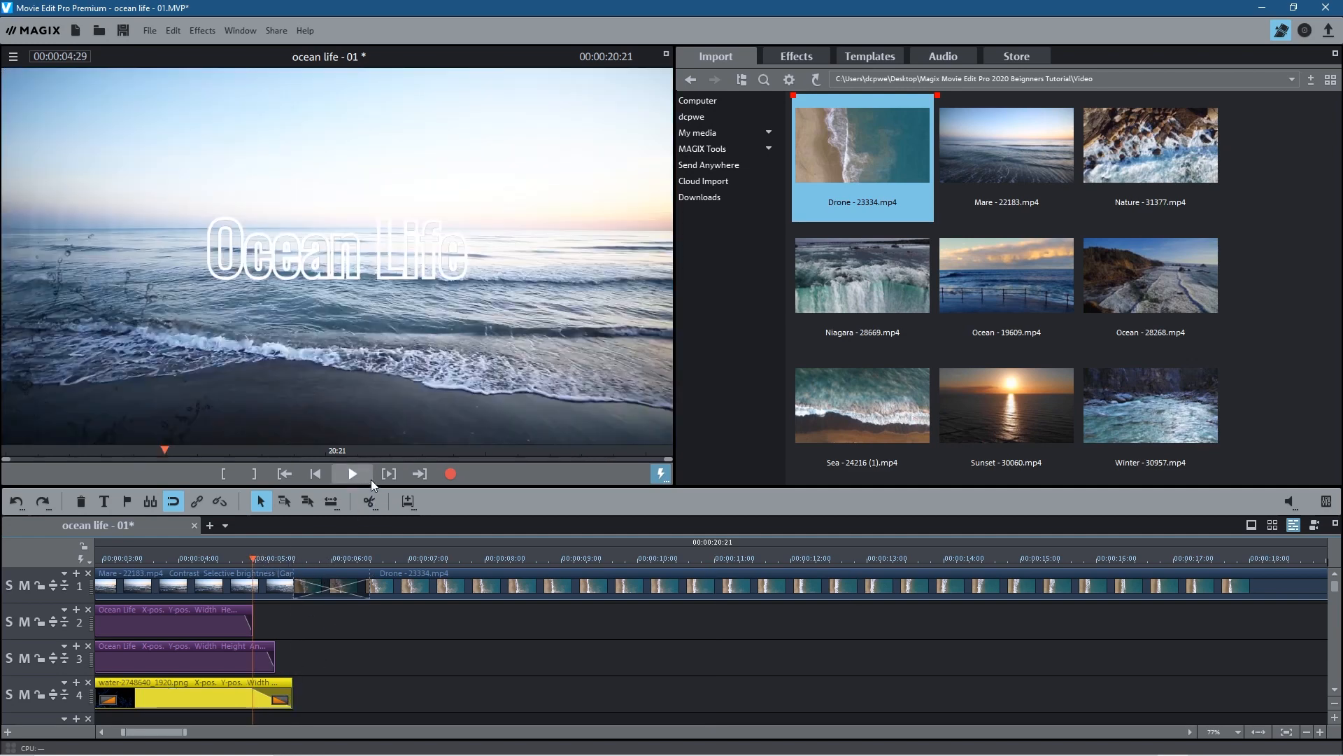
{"action": "left_click", "coordinate": [354, 477]}
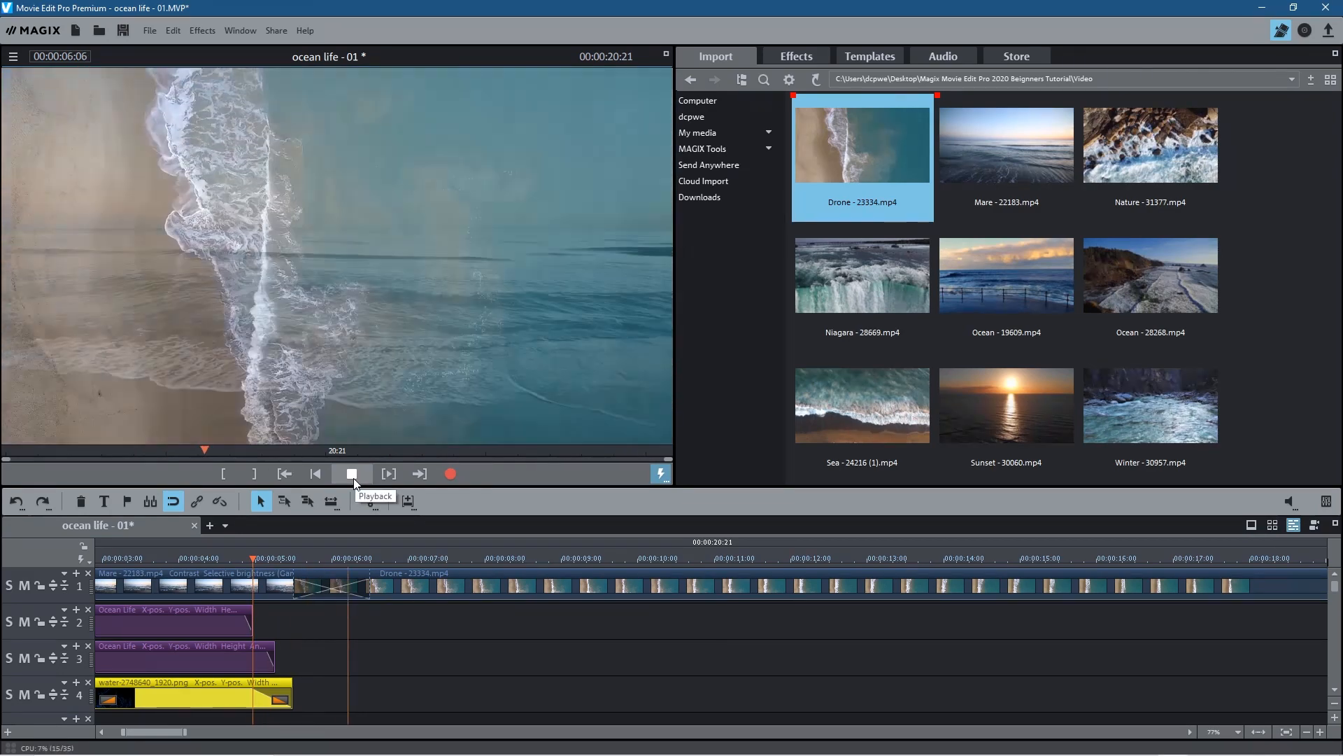
{"action": "left_click", "coordinate": [354, 478]}
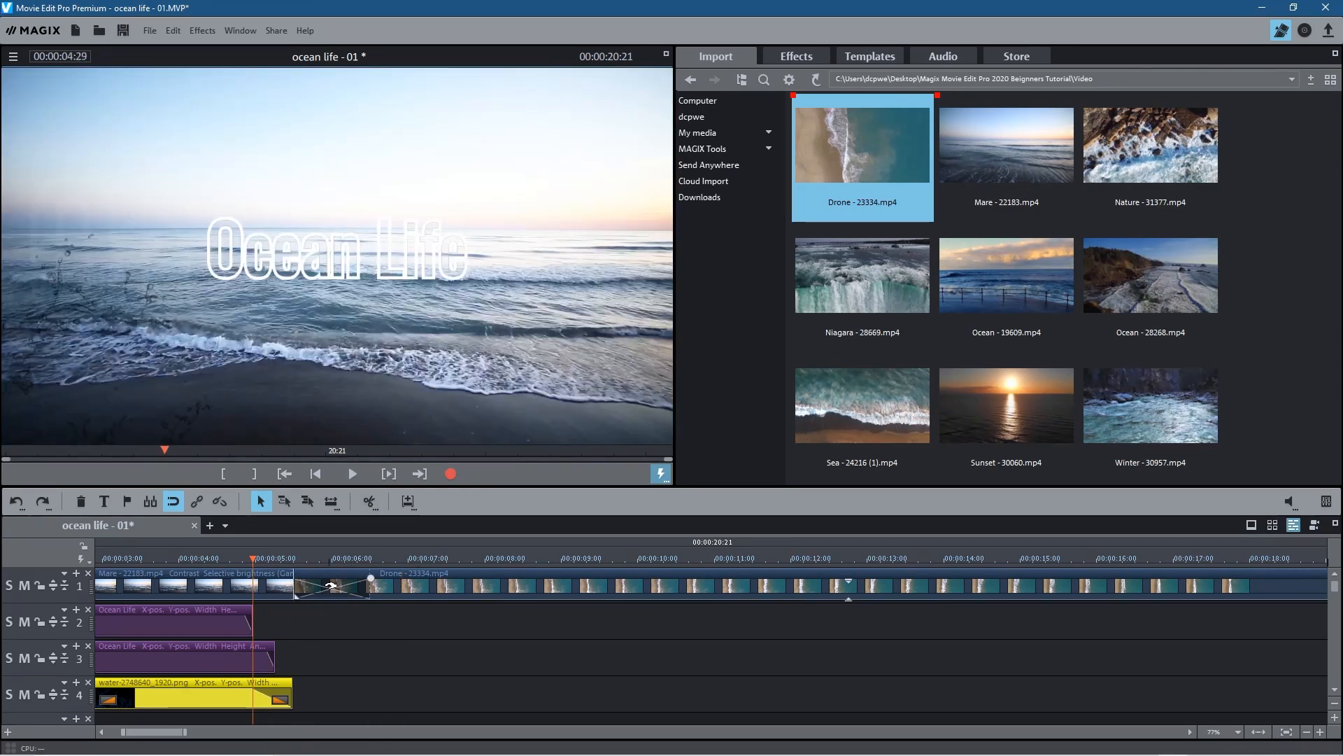
Open the Shapes & objects Basic transition templates and browse down to the Ring growing and Search transitions.
{"action": "left_click", "coordinate": [870, 58]}
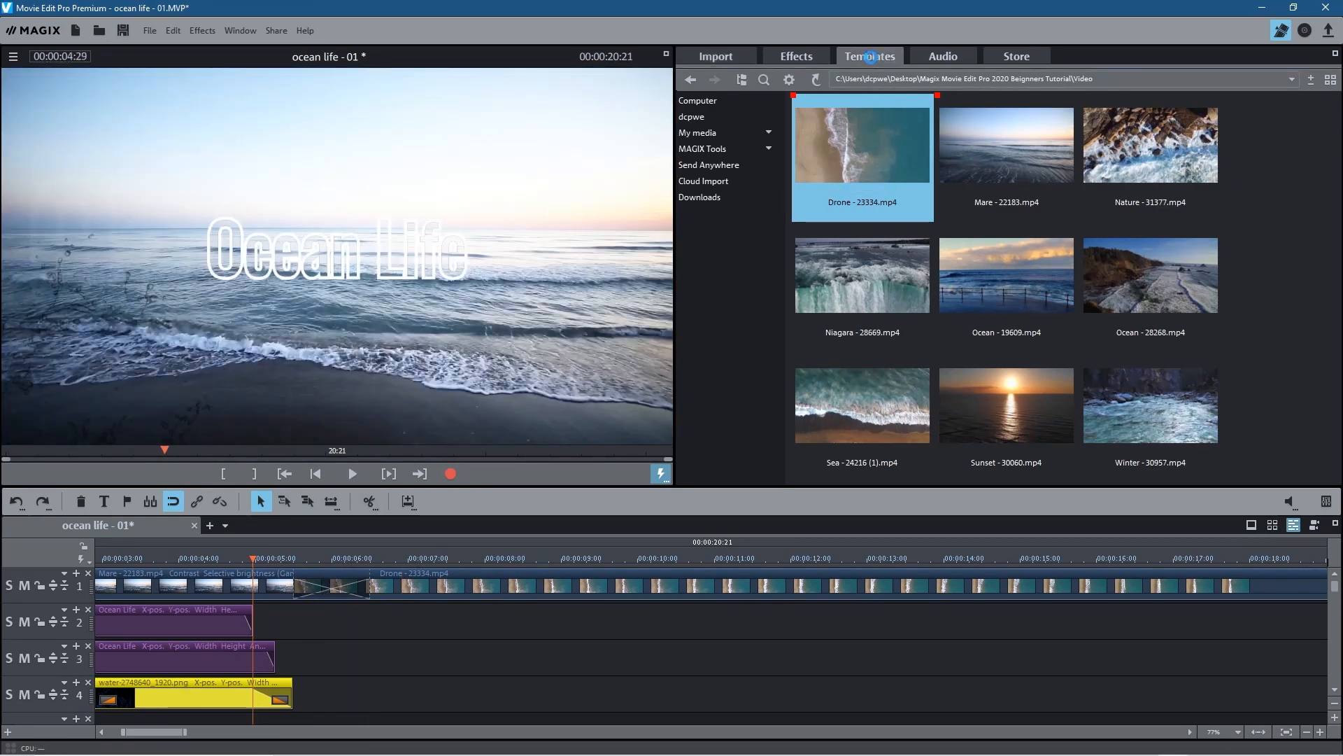
{"action": "scroll", "coordinate": [830, 308], "scroll_direction": "up", "scroll_amount": 3}
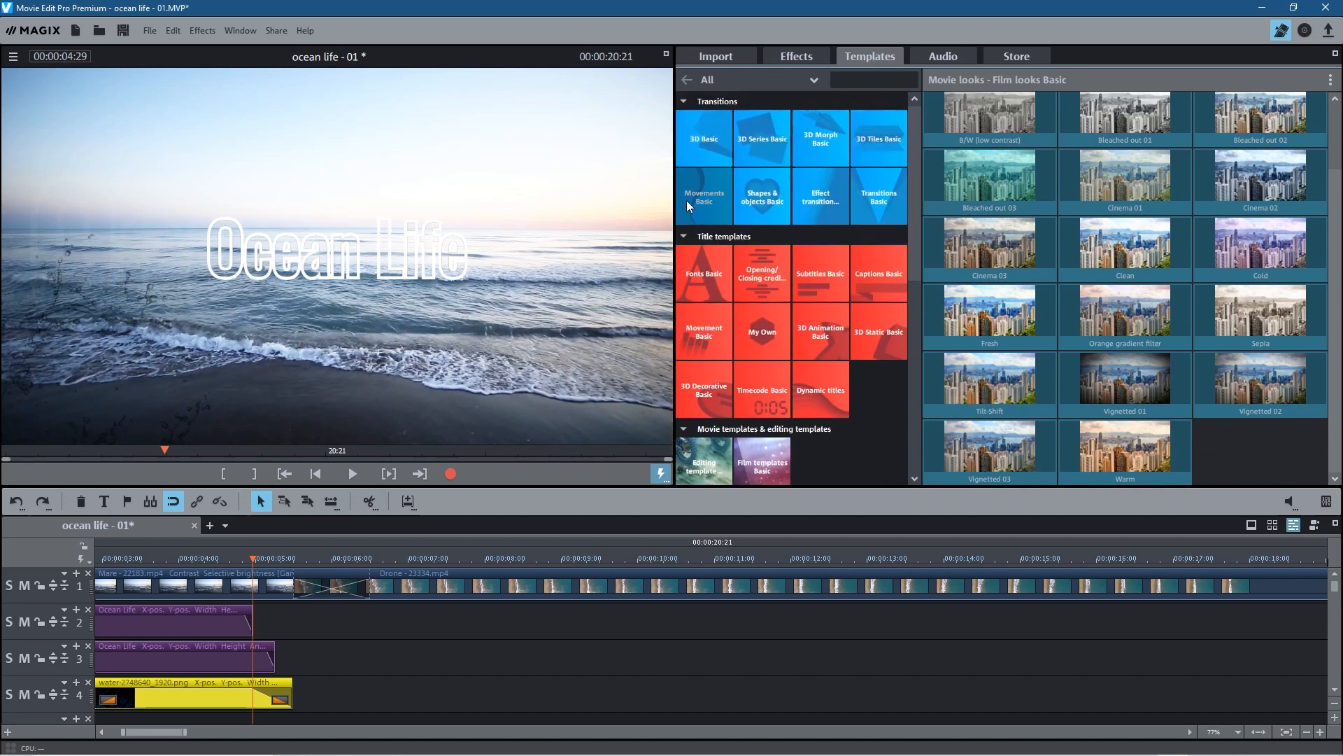
{"action": "left_click", "coordinate": [762, 199]}
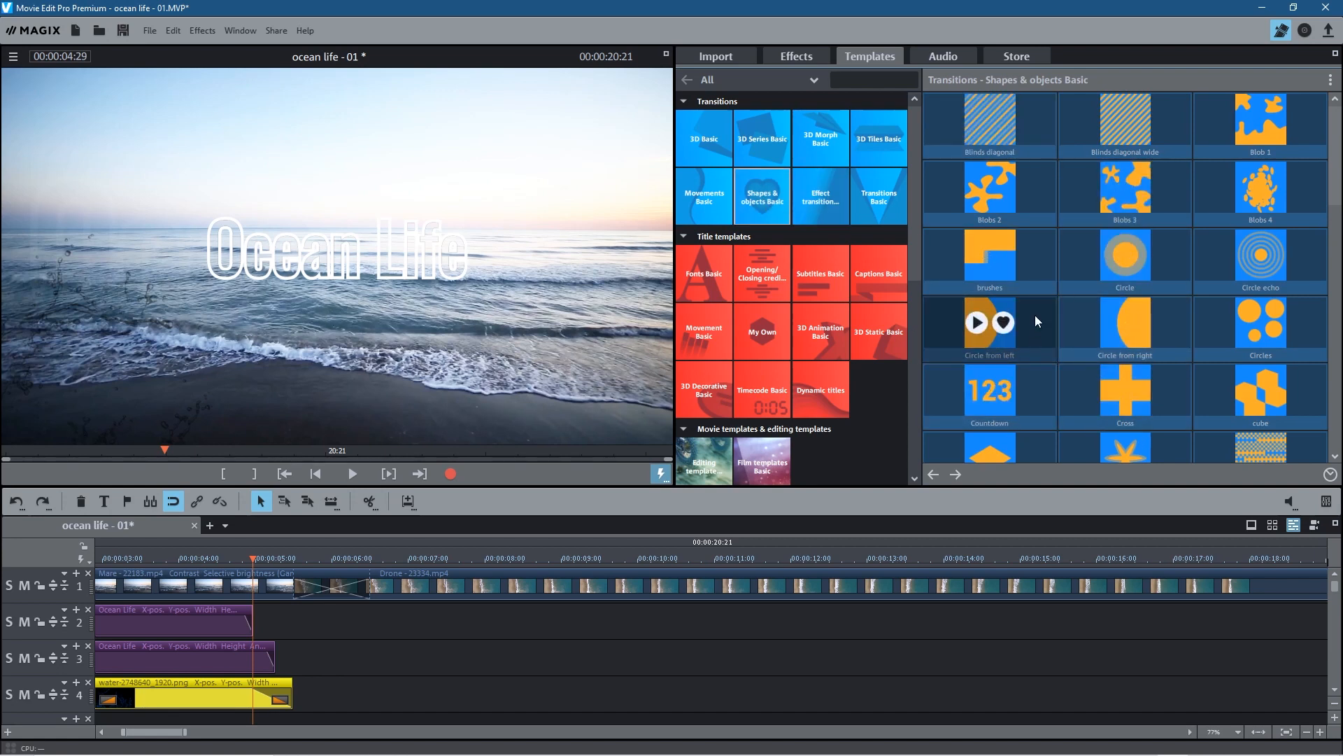
{"action": "scroll", "coordinate": [1034, 314], "scroll_direction": "down", "scroll_amount": 4}
{"action": "scroll", "coordinate": [1055, 369], "scroll_direction": "down", "scroll_amount": 8}
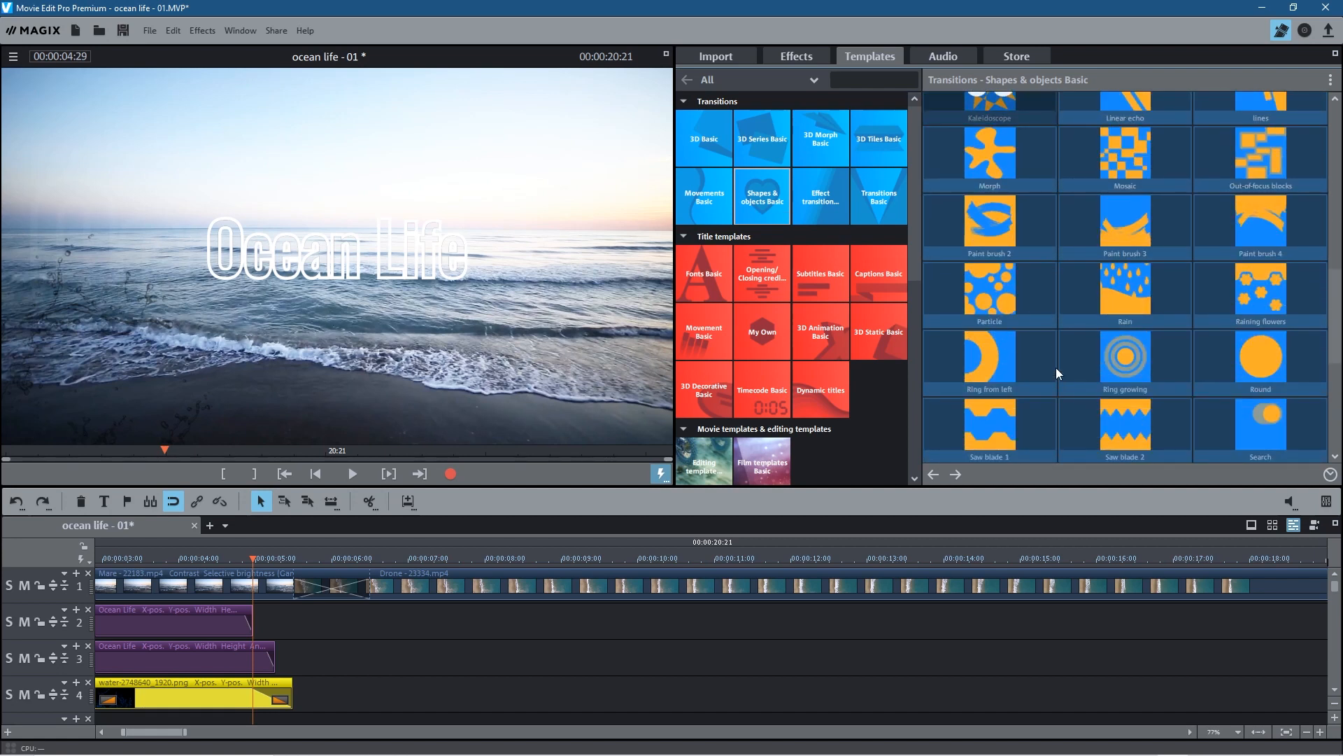
{"action": "scroll", "coordinate": [1056, 367], "scroll_direction": "down", "scroll_amount": 1}
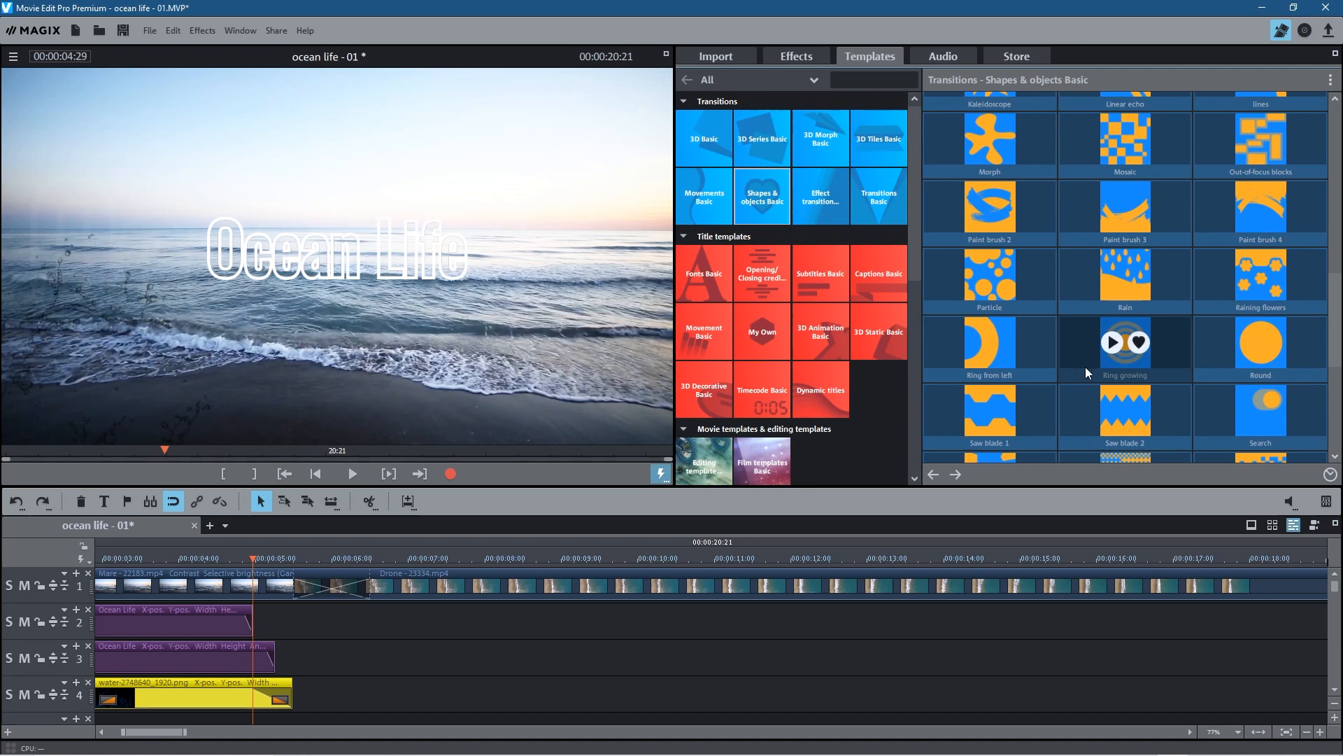
{"action": "scroll", "coordinate": [1081, 350], "scroll_direction": "down", "scroll_amount": 1}
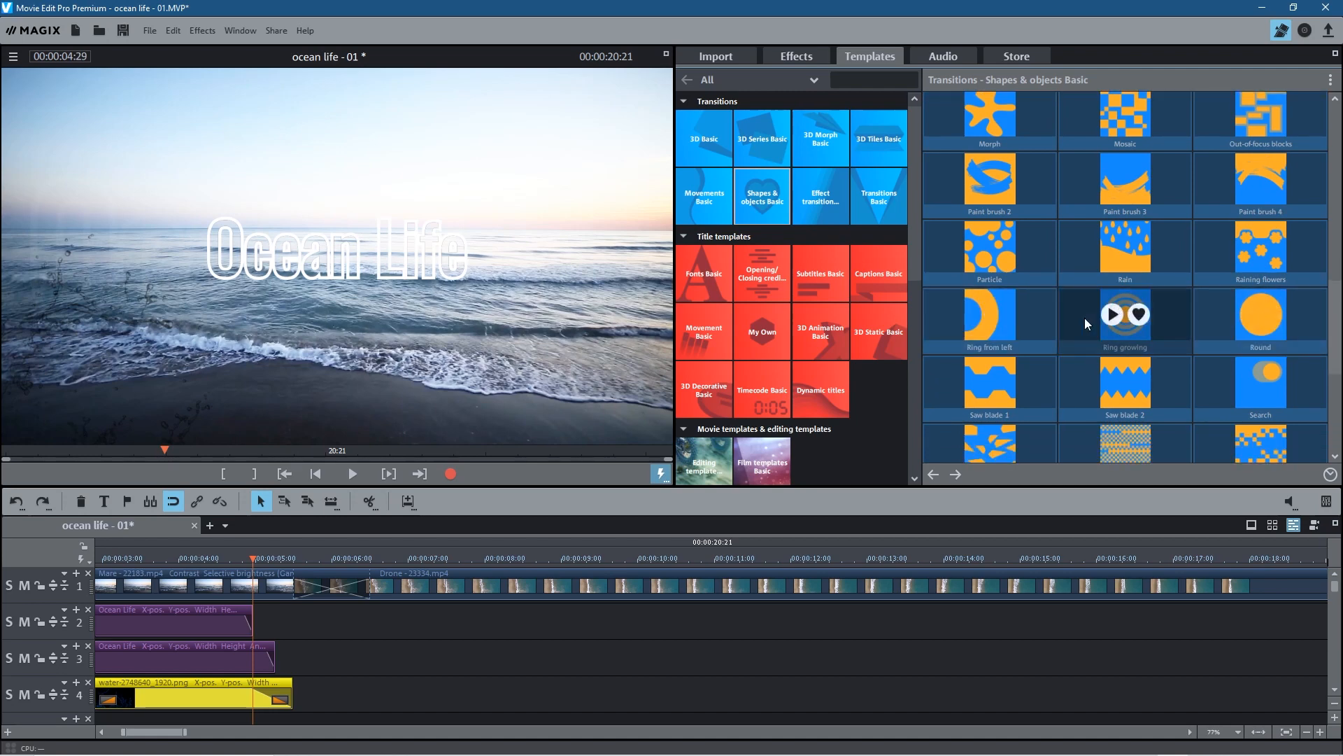
Apply the Ring growing transition to the crossfade between the Mare and Drone clips and play it back.
{"action": "left_click_drag", "start_coordinate": [1085, 310], "coordinate": [325, 582]}
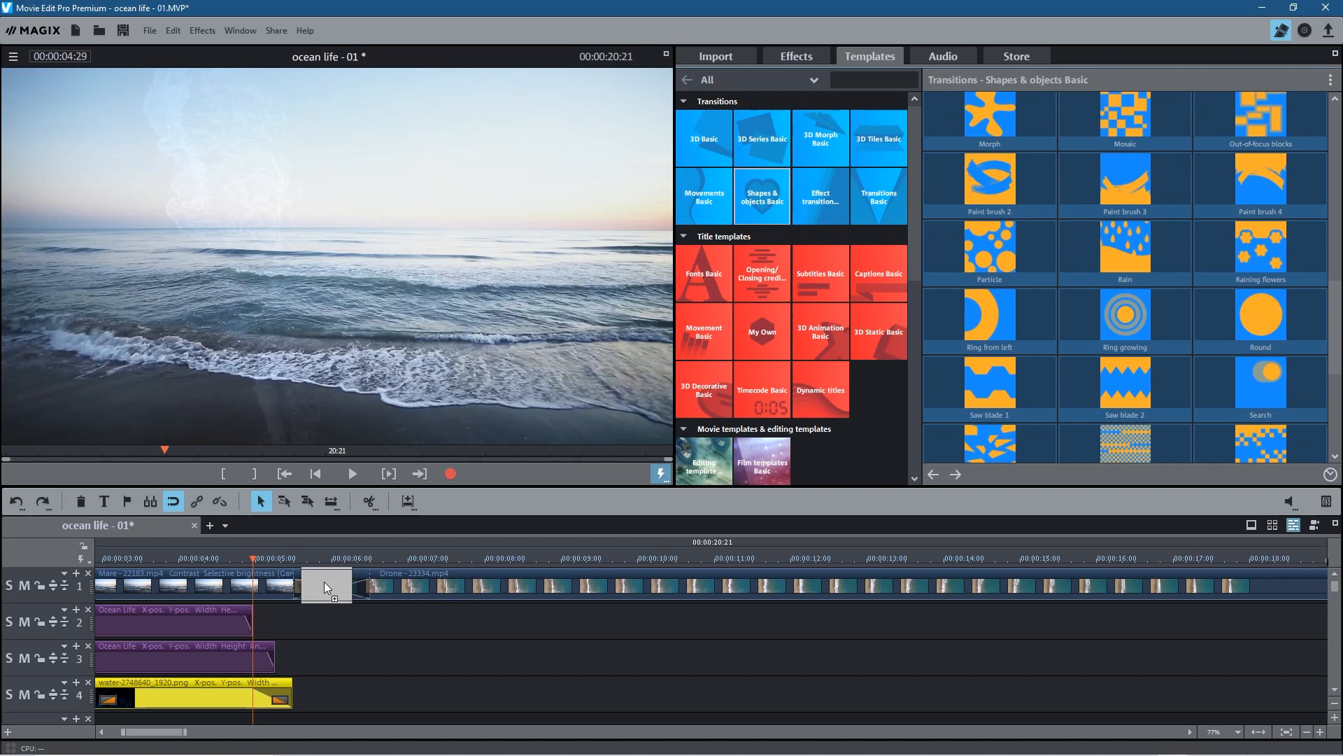
{"action": "left_click_drag", "start_coordinate": [325, 580], "coordinate": [326, 578]}
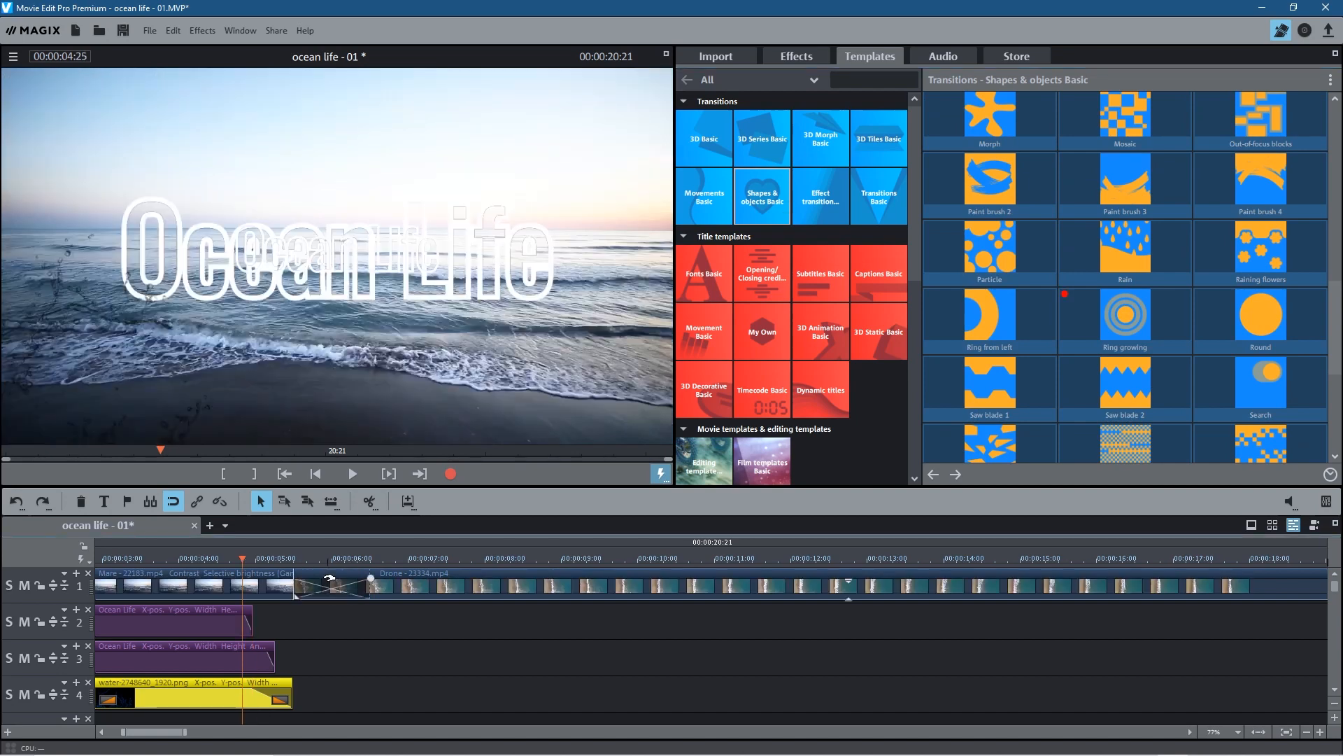
{"action": "left_click", "coordinate": [352, 476]}
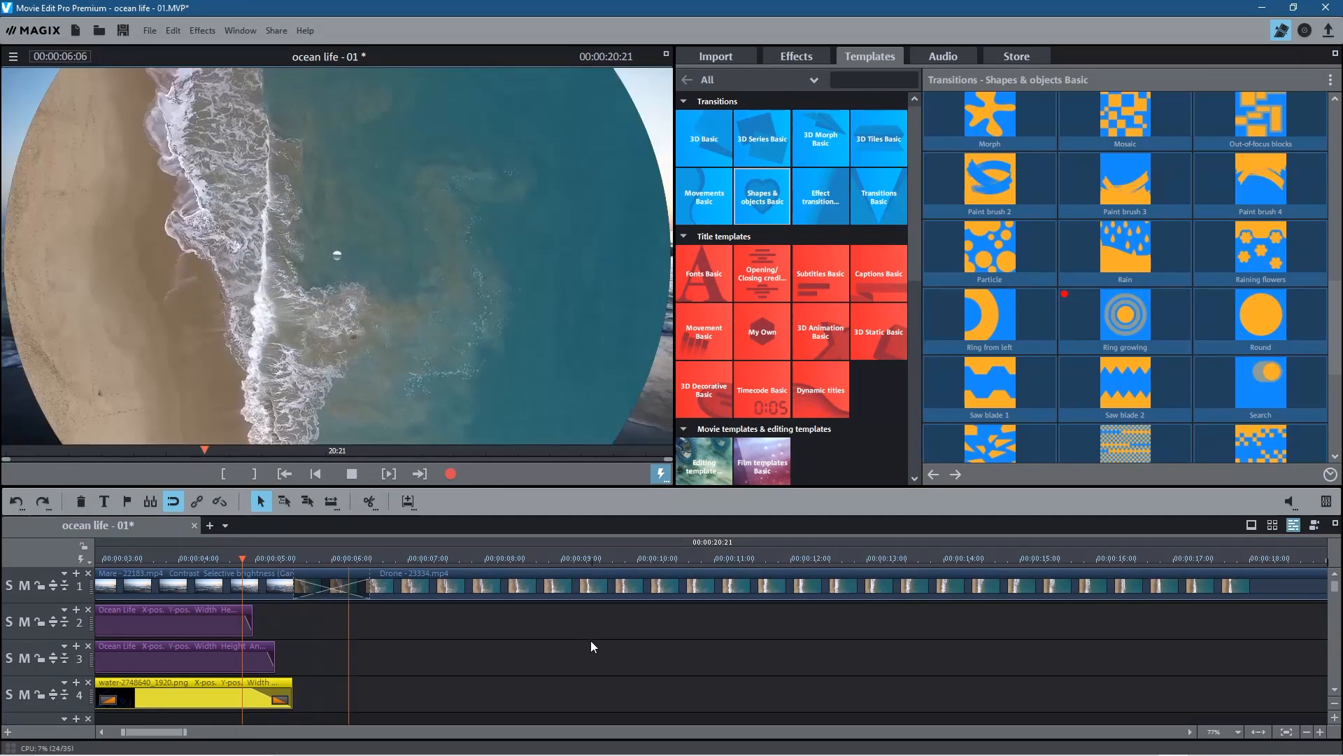
{"action": "left_click", "coordinate": [274, 560]}
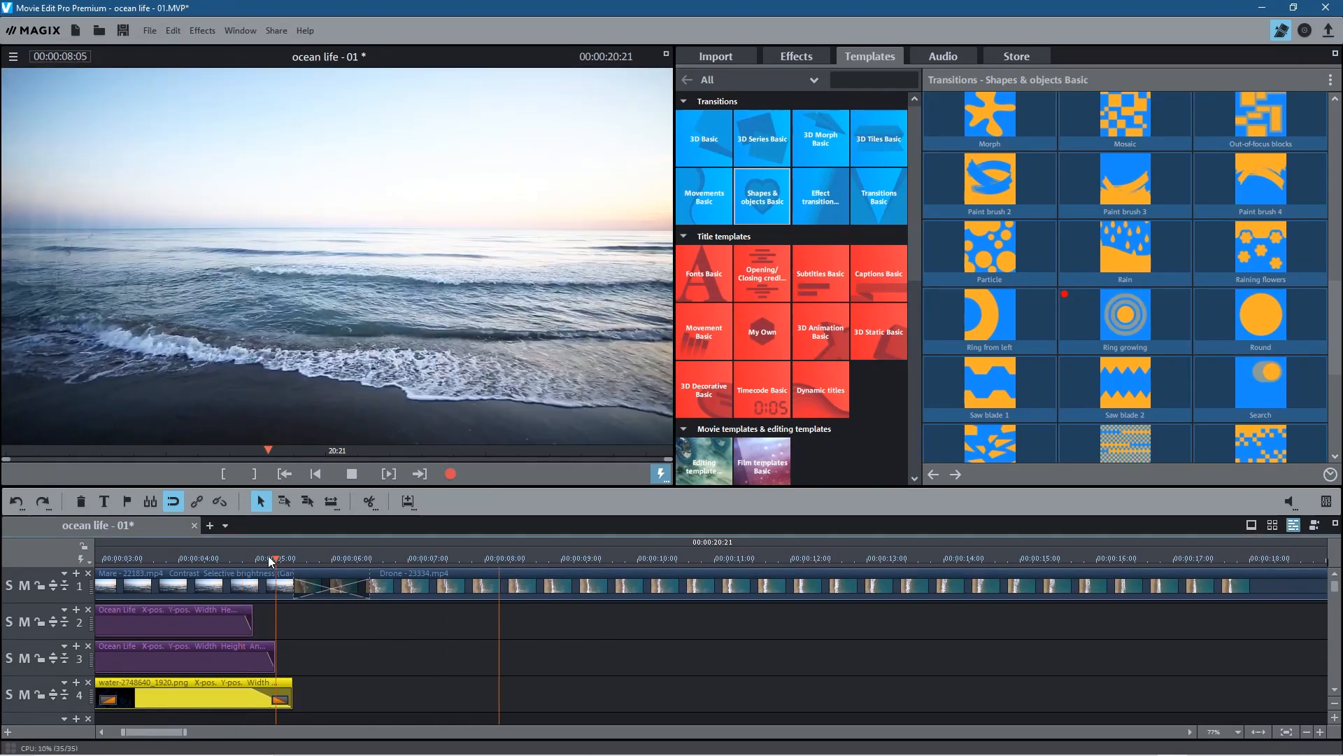
{"action": "left_click", "coordinate": [351, 474]}
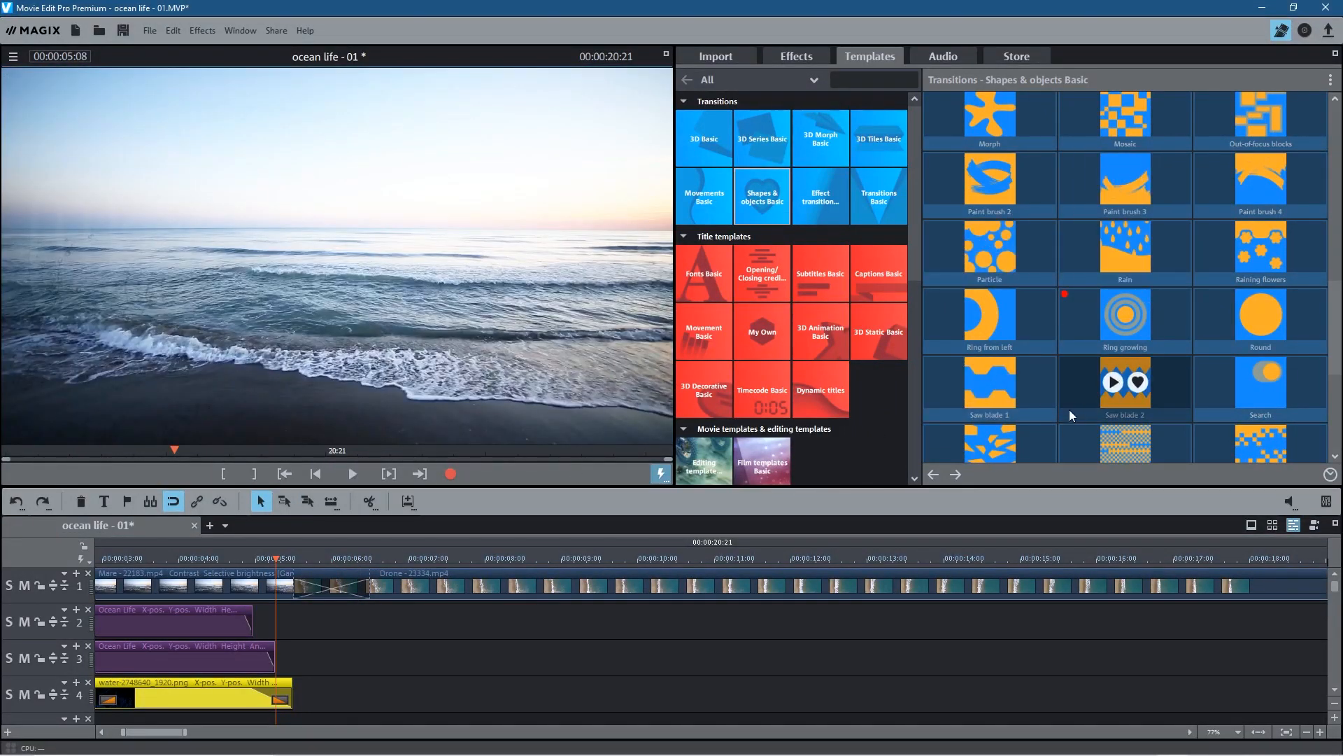
Replace the transition between the Mare and Drone clips with Search and play it back.
{"action": "left_click_drag", "start_coordinate": [1227, 380], "coordinate": [333, 590]}
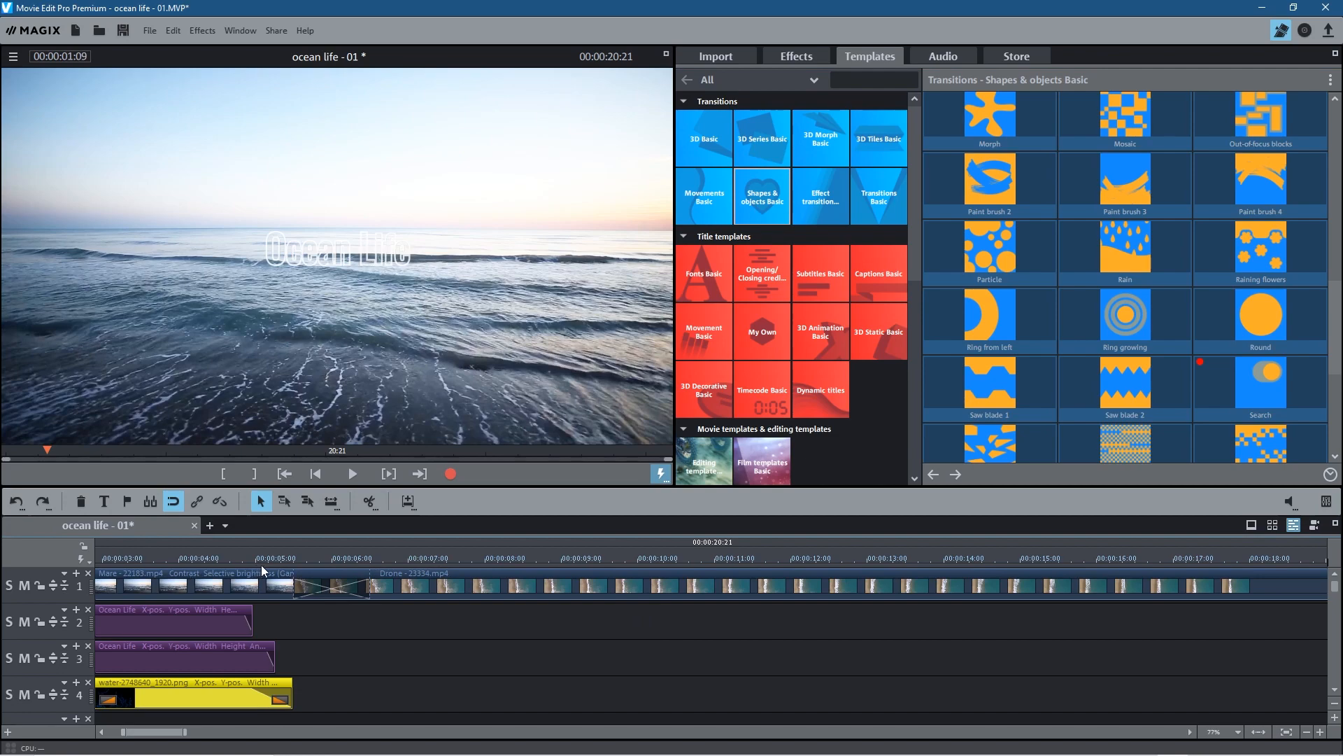
{"action": "left_click", "coordinate": [252, 558]}
{"action": "left_click", "coordinate": [354, 475]}
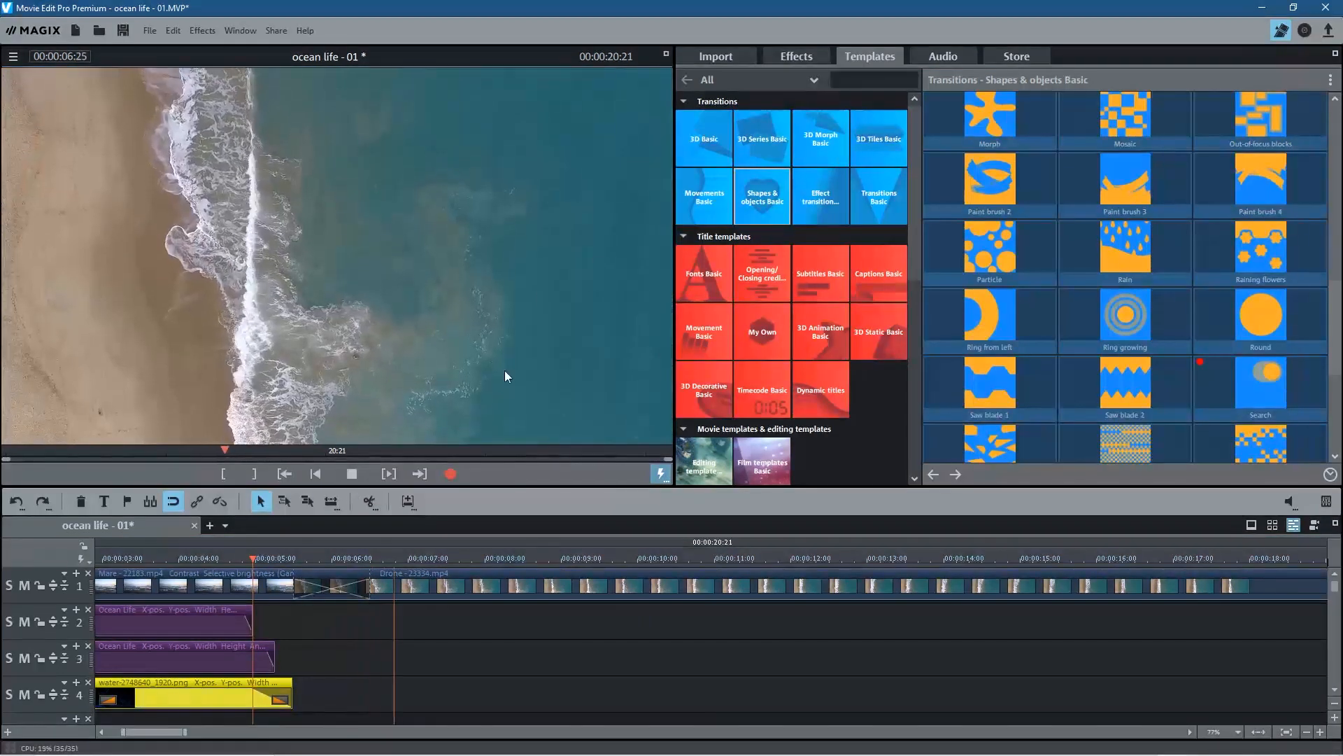
{"action": "left_click", "coordinate": [276, 558]}
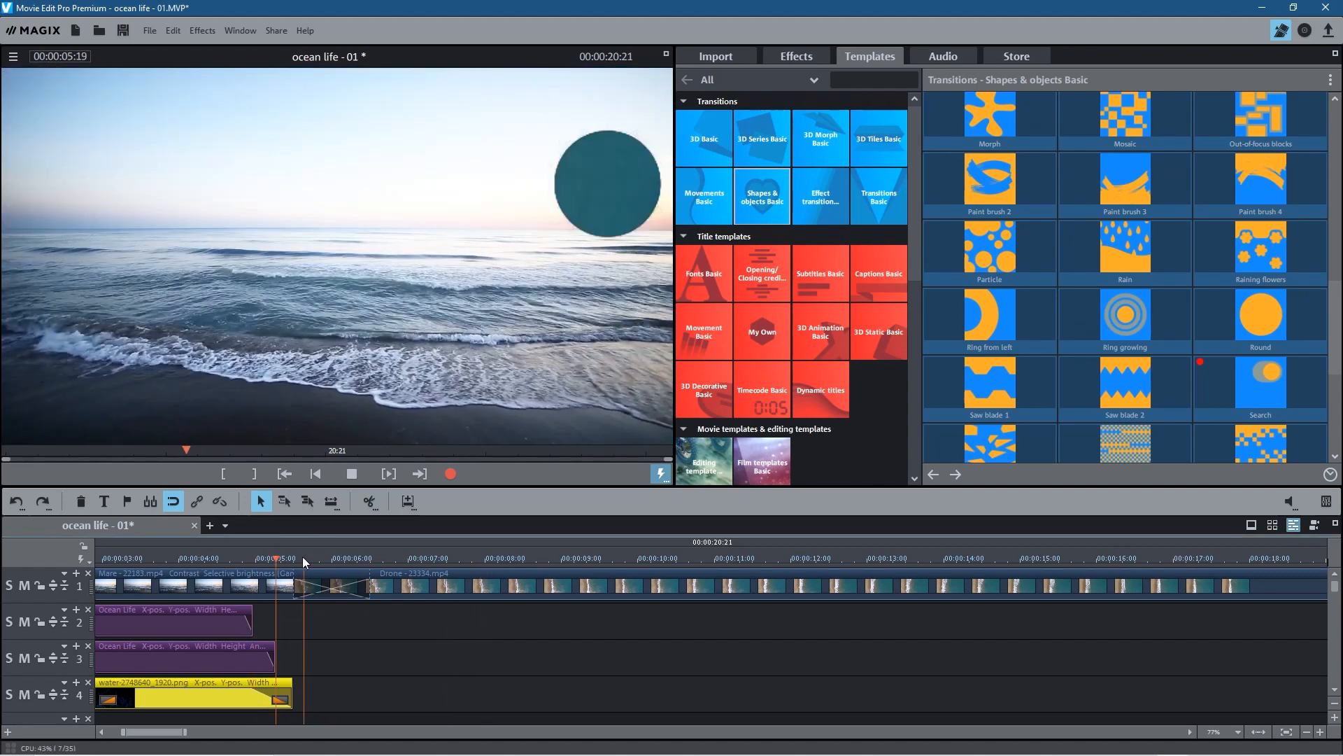
{"action": "left_click", "coordinate": [352, 473]}
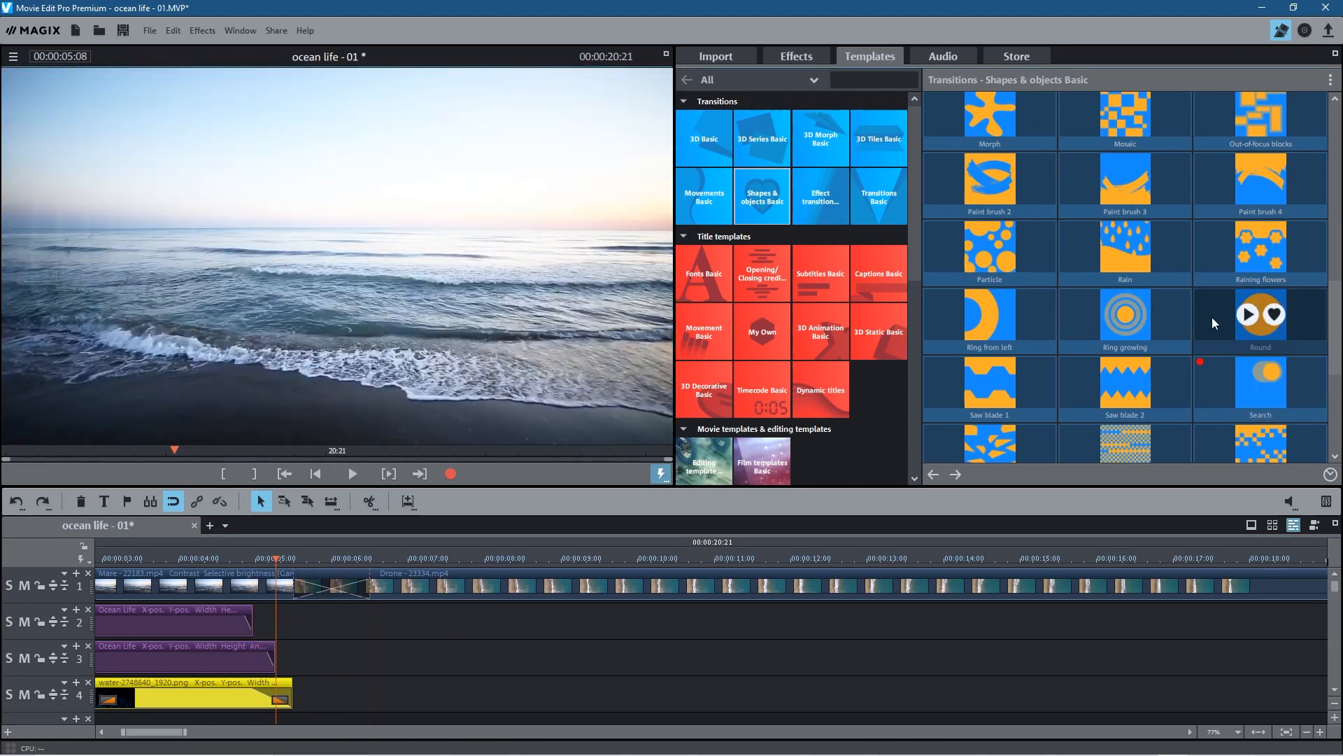
Apply the Saw blade 2 transition between the Mare and Drone clips and preview it.
{"action": "left_click_drag", "start_coordinate": [1192, 343], "coordinate": [434, 632]}
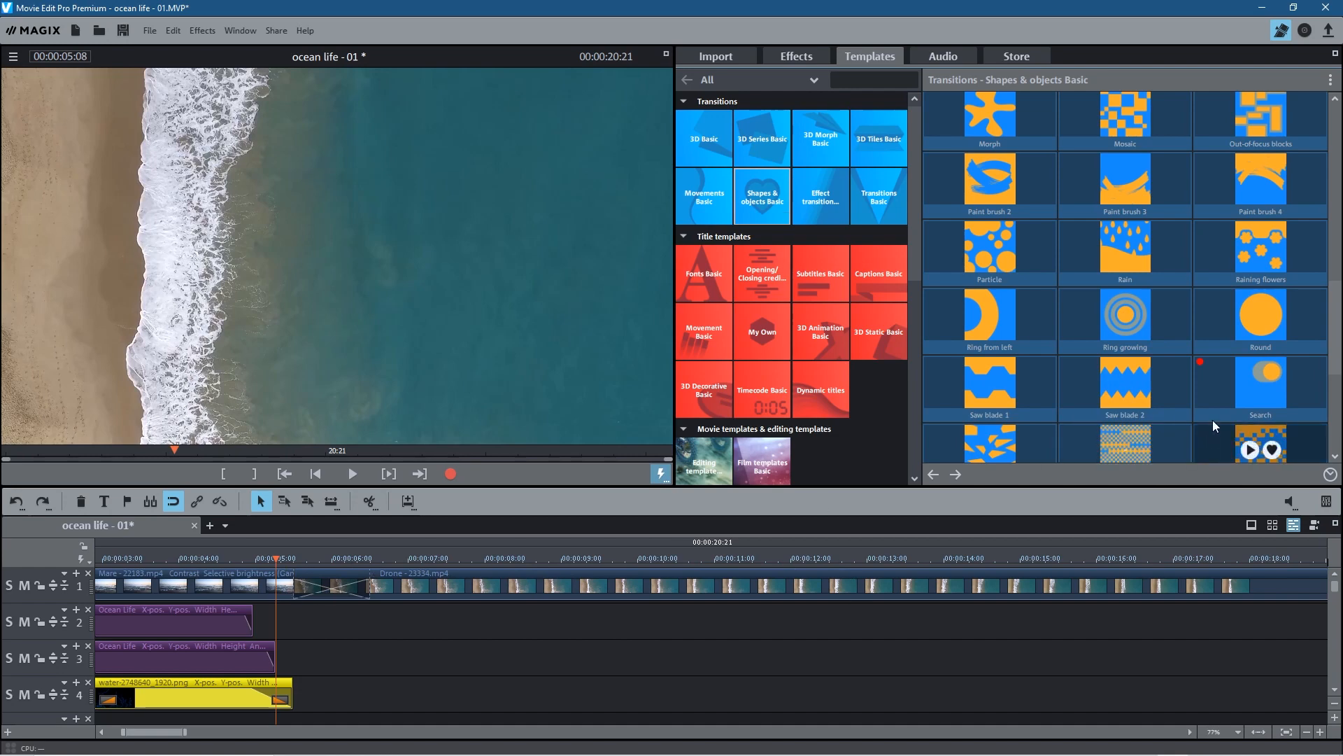
{"action": "mouse_move", "coordinate": [1081, 379]}
{"action": "left_click_drag", "start_coordinate": [1082, 378], "coordinate": [330, 592]}
{"action": "left_click", "coordinate": [357, 474]}
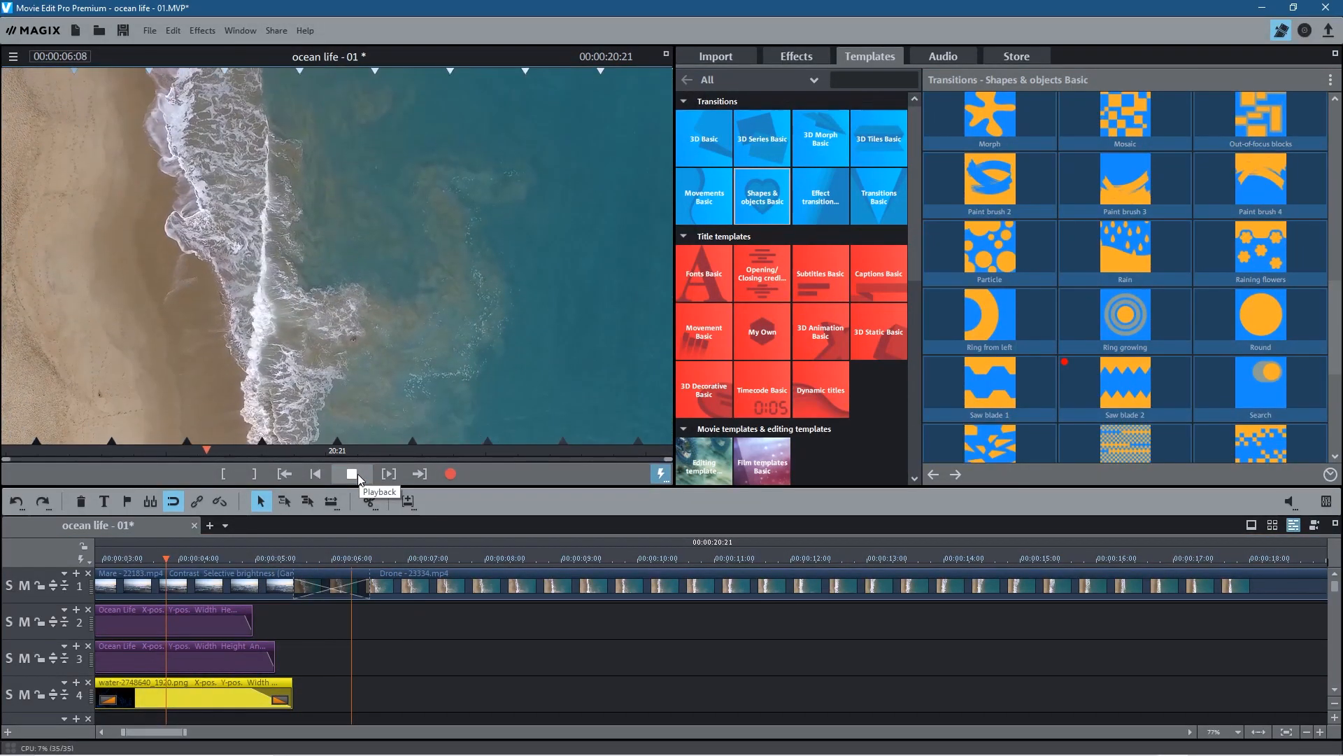
{"action": "left_click", "coordinate": [350, 474]}
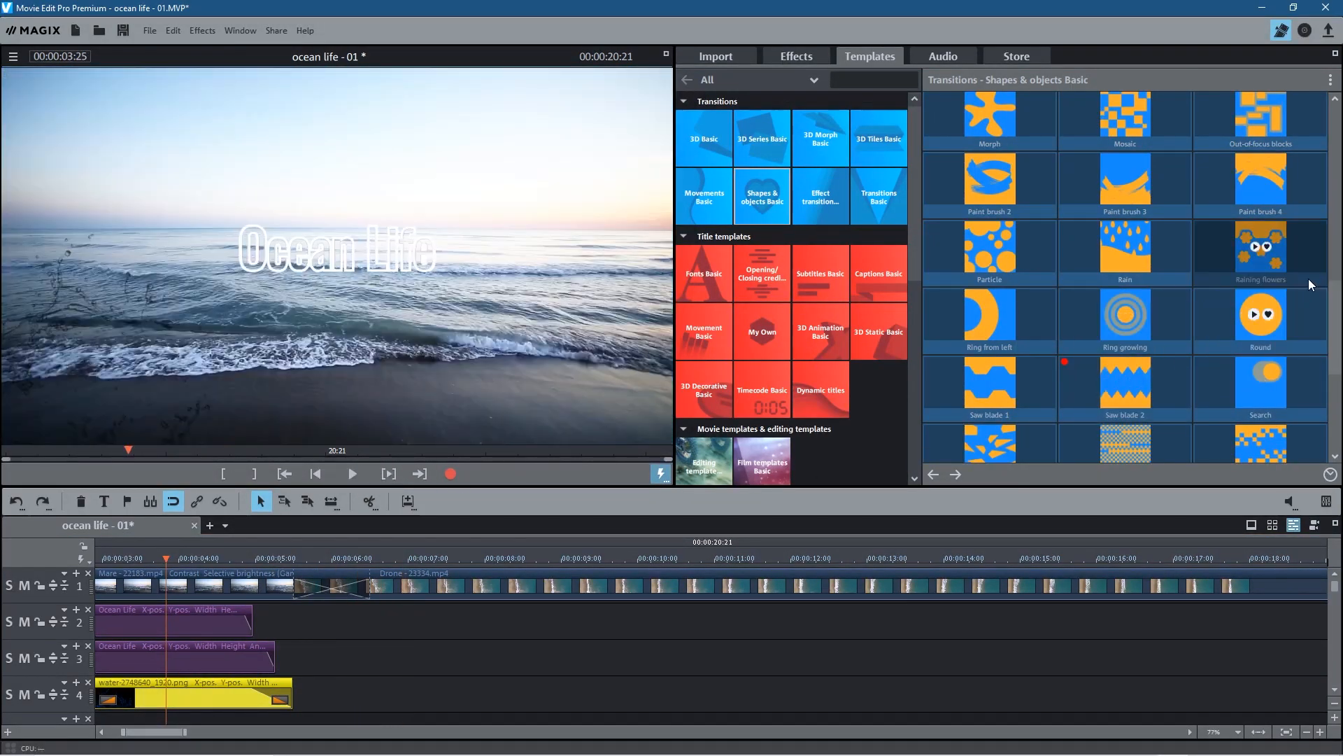
Apply the Sonar 2 transition between the Mare and Drone clips and play it back.
{"action": "left_click_drag", "start_coordinate": [1336, 320], "coordinate": [1336, 424]}
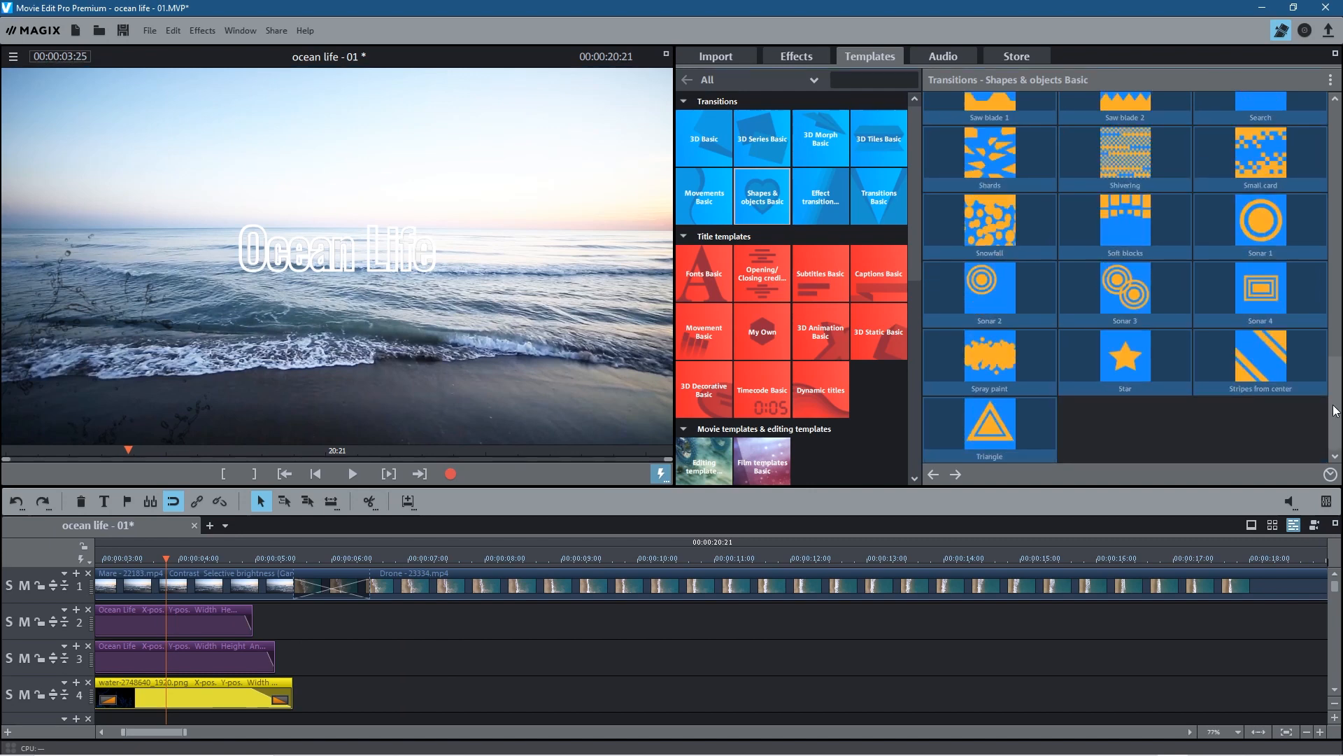
{"action": "scroll", "coordinate": [980, 349], "scroll_direction": "up", "scroll_amount": 2}
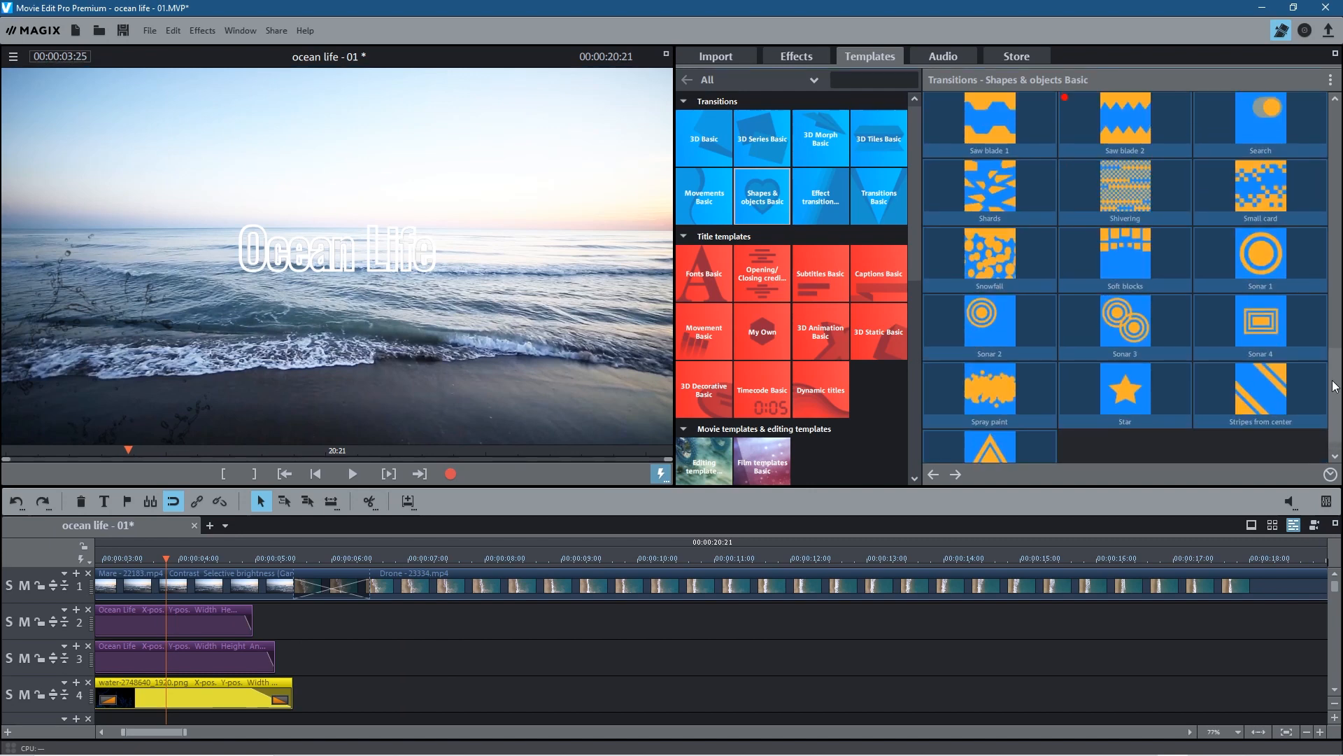
{"action": "mouse_move", "coordinate": [948, 351]}
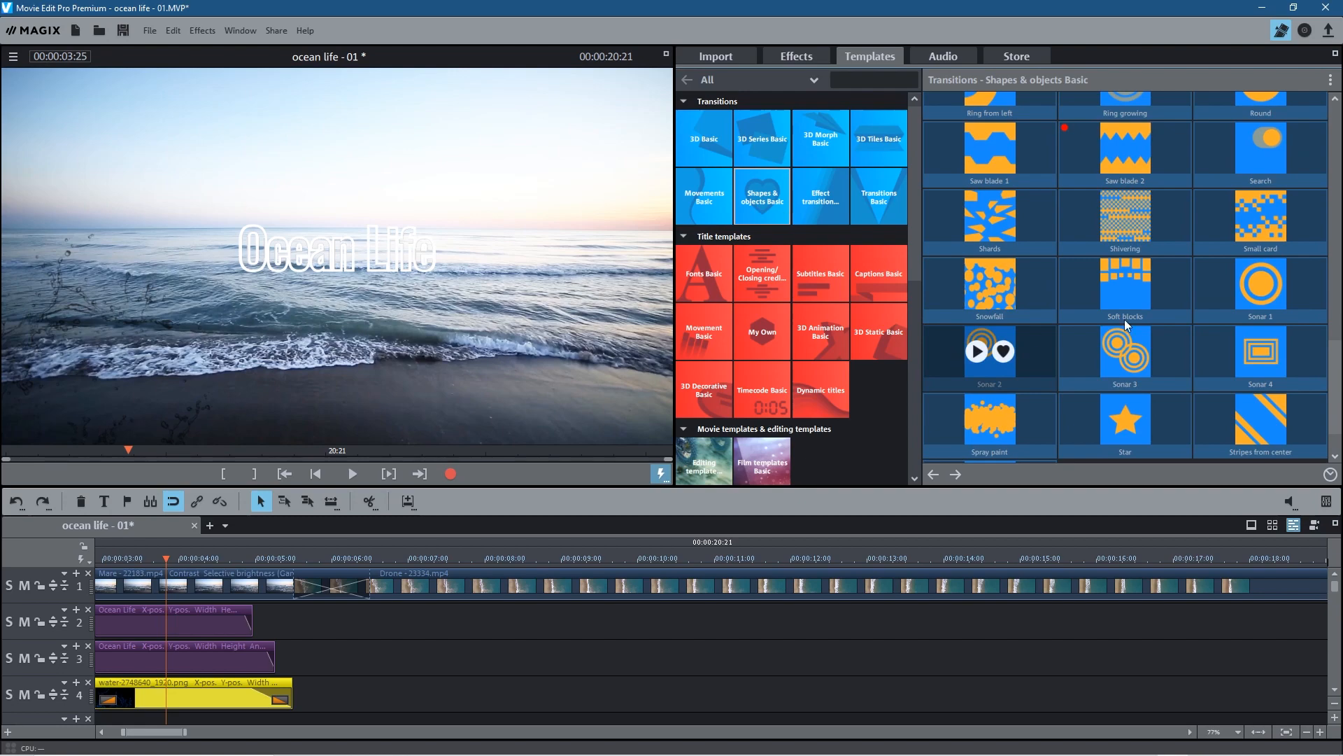
{"action": "mouse_move", "coordinate": [944, 341]}
{"action": "left_mouse_down"}
{"action": "mouse_move", "coordinate": [354, 572]}
{"action": "mouse_move", "coordinate": [329, 564]}
{"action": "left_mouse_up"}
{"action": "left_click", "coordinate": [350, 475]}
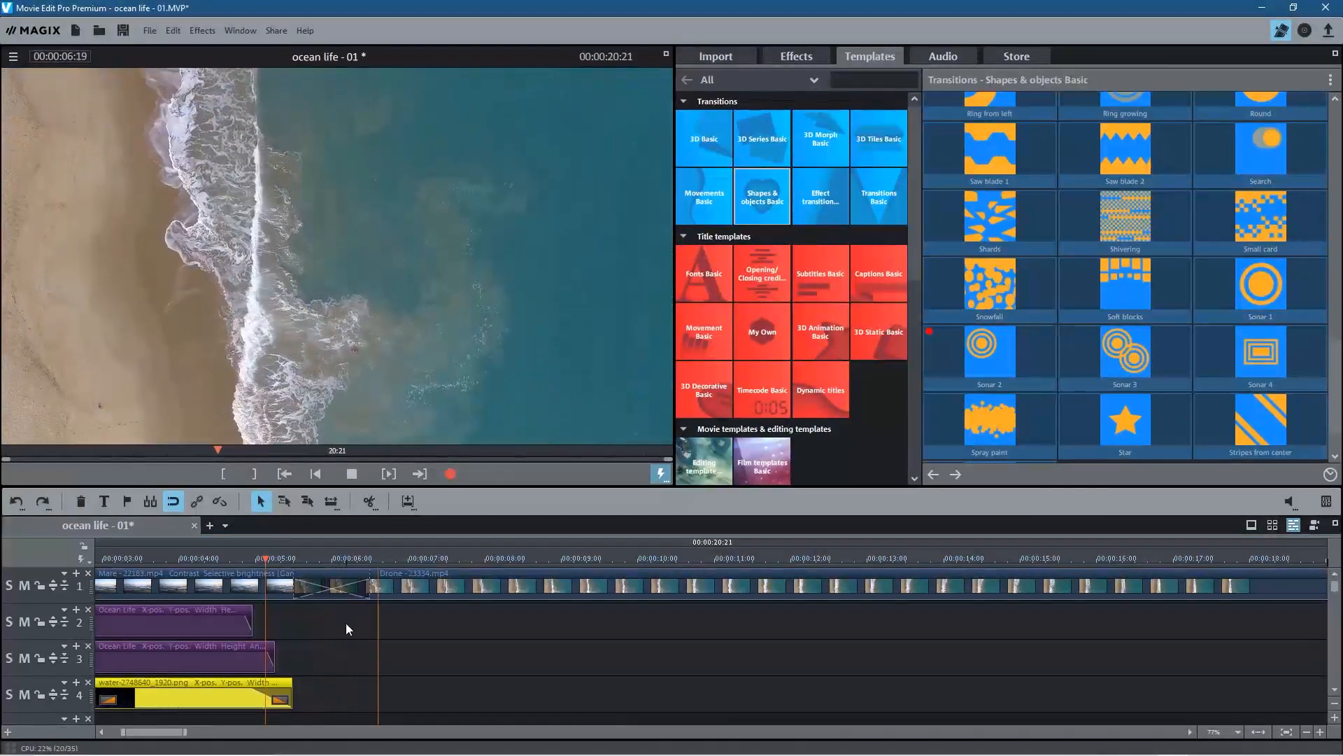
{"action": "key", "text": "space"}
Replace the transition between the Mare and Drone clips with Circle from left and play it back.
{"action": "left_click_drag", "start_coordinate": [1335, 384], "coordinate": [1335, 153]}
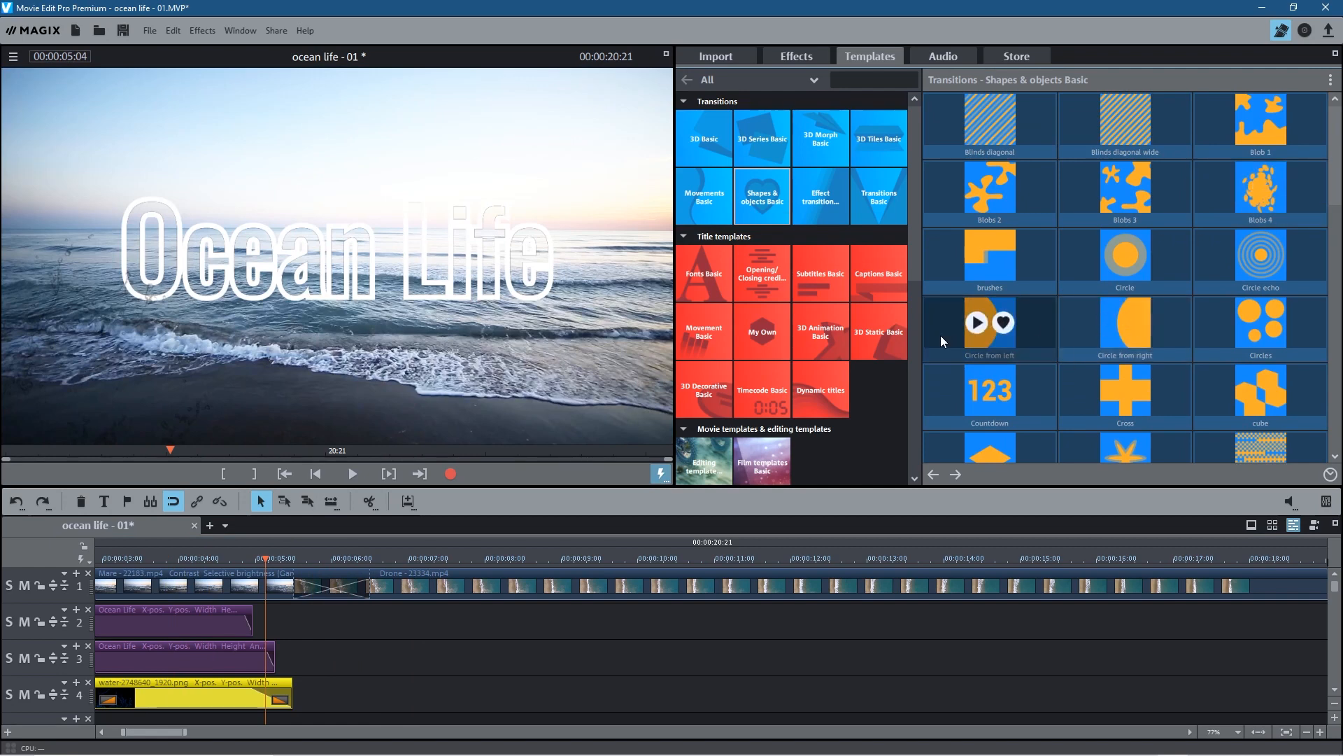
{"action": "left_click_drag", "start_coordinate": [942, 312], "coordinate": [322, 582]}
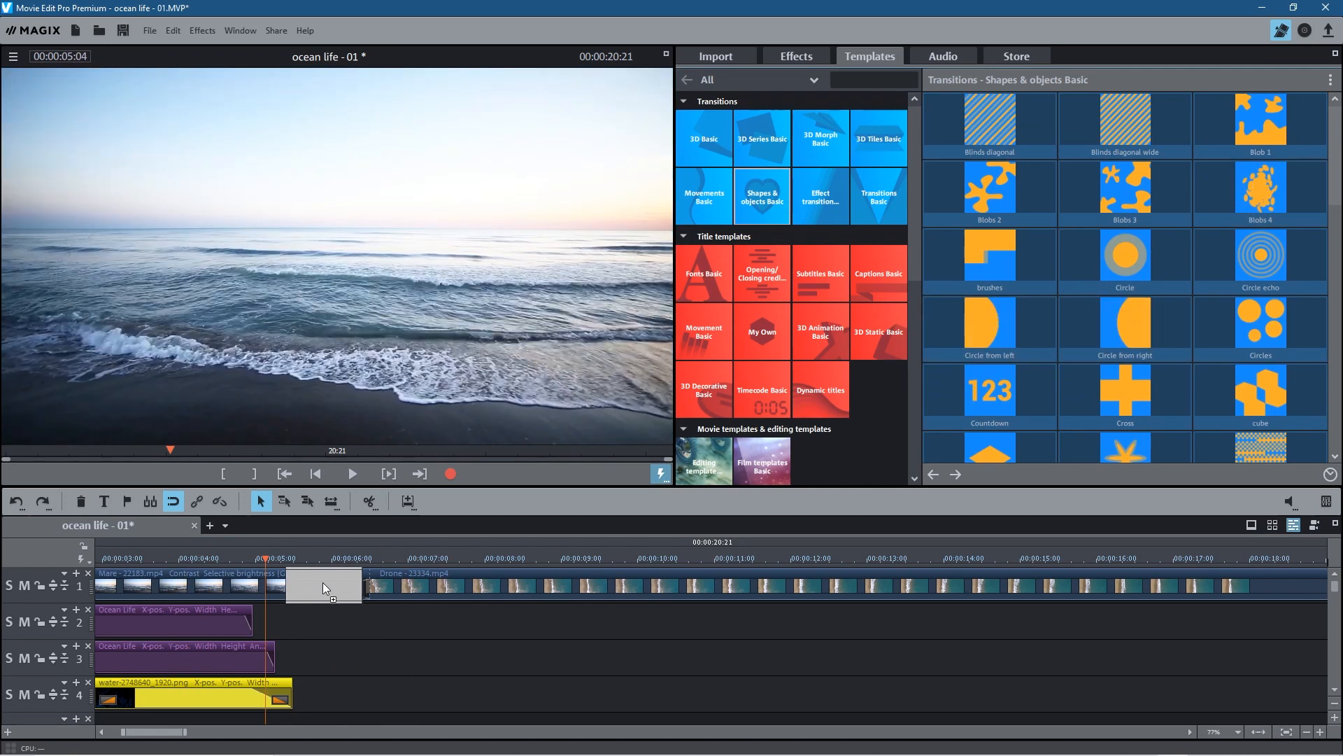
{"action": "left_click", "coordinate": [339, 480]}
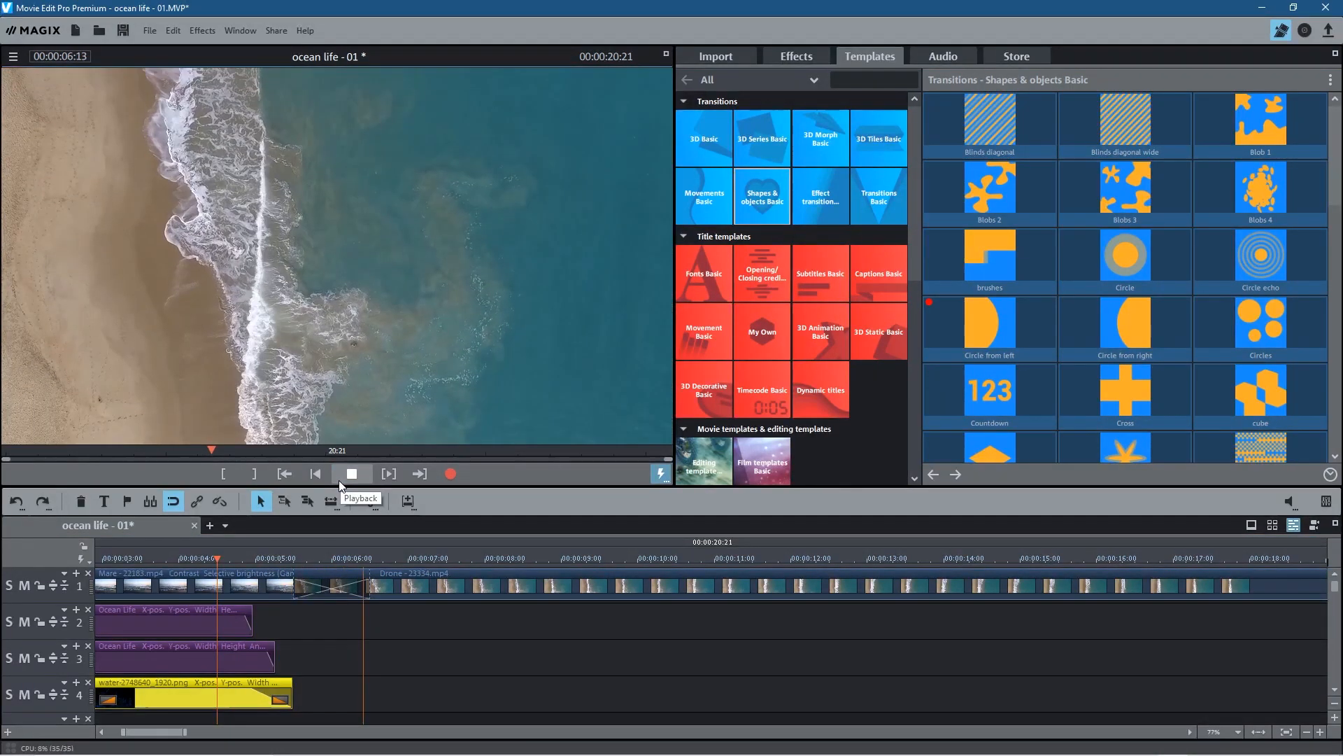
{"action": "left_click", "coordinate": [346, 472]}
{"action": "left_click", "coordinate": [341, 657]}
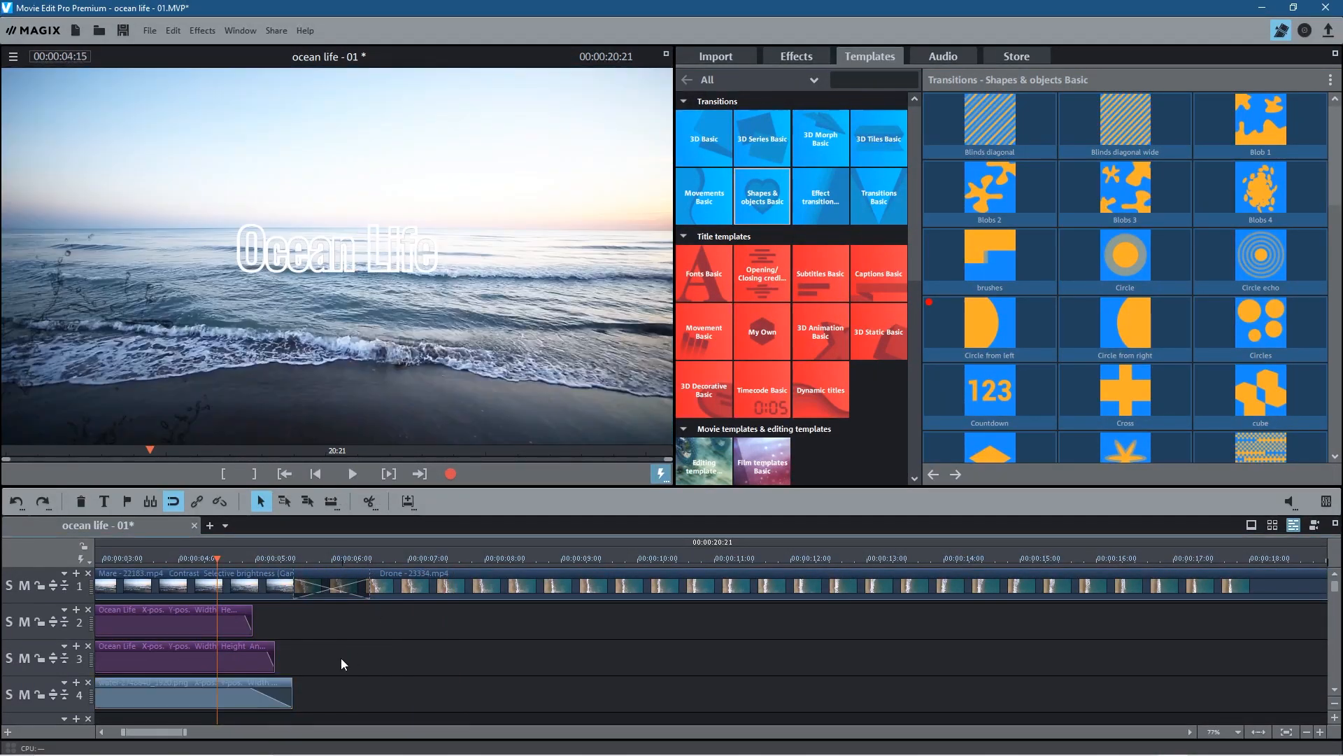
Split the Drone clip at 00:00:12:00 and delete the part after the cut.
{"action": "left_click_drag", "start_coordinate": [397, 557], "coordinate": [369, 592]}
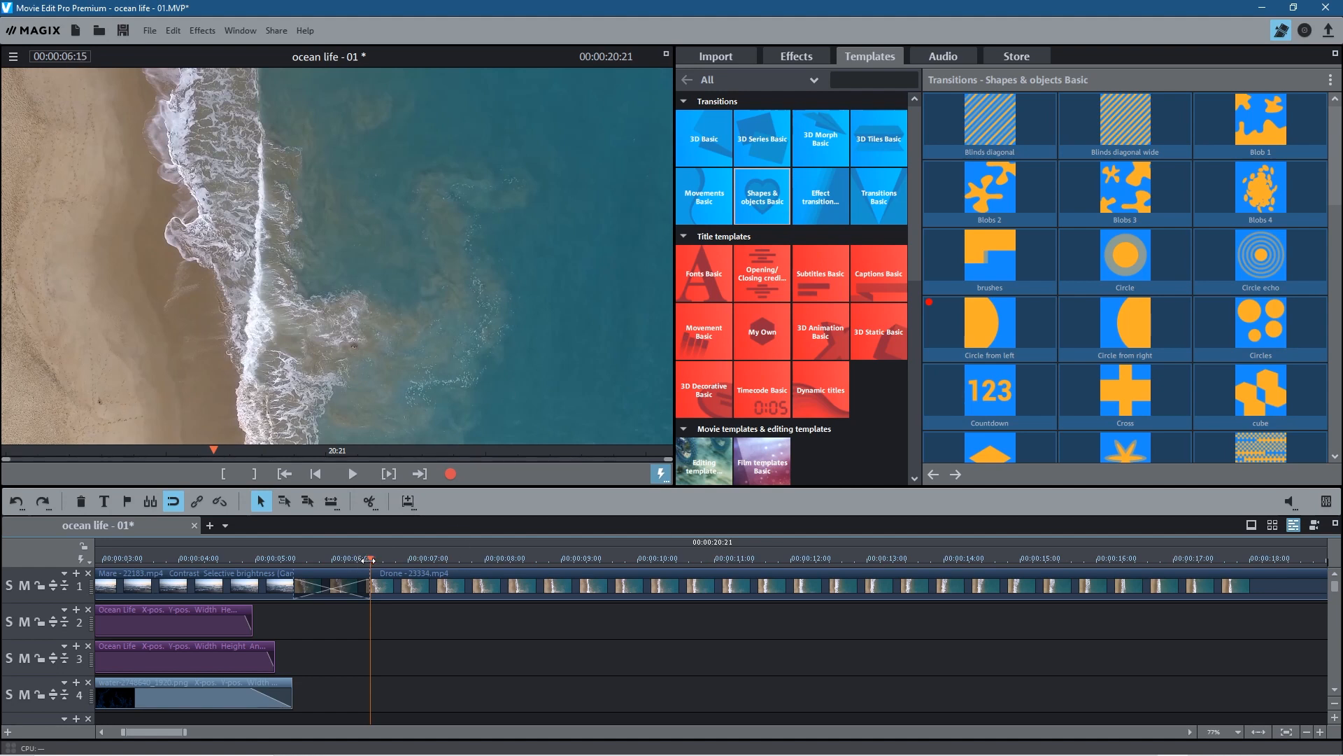
{"action": "left_click_drag", "start_coordinate": [367, 558], "coordinate": [791, 557]}
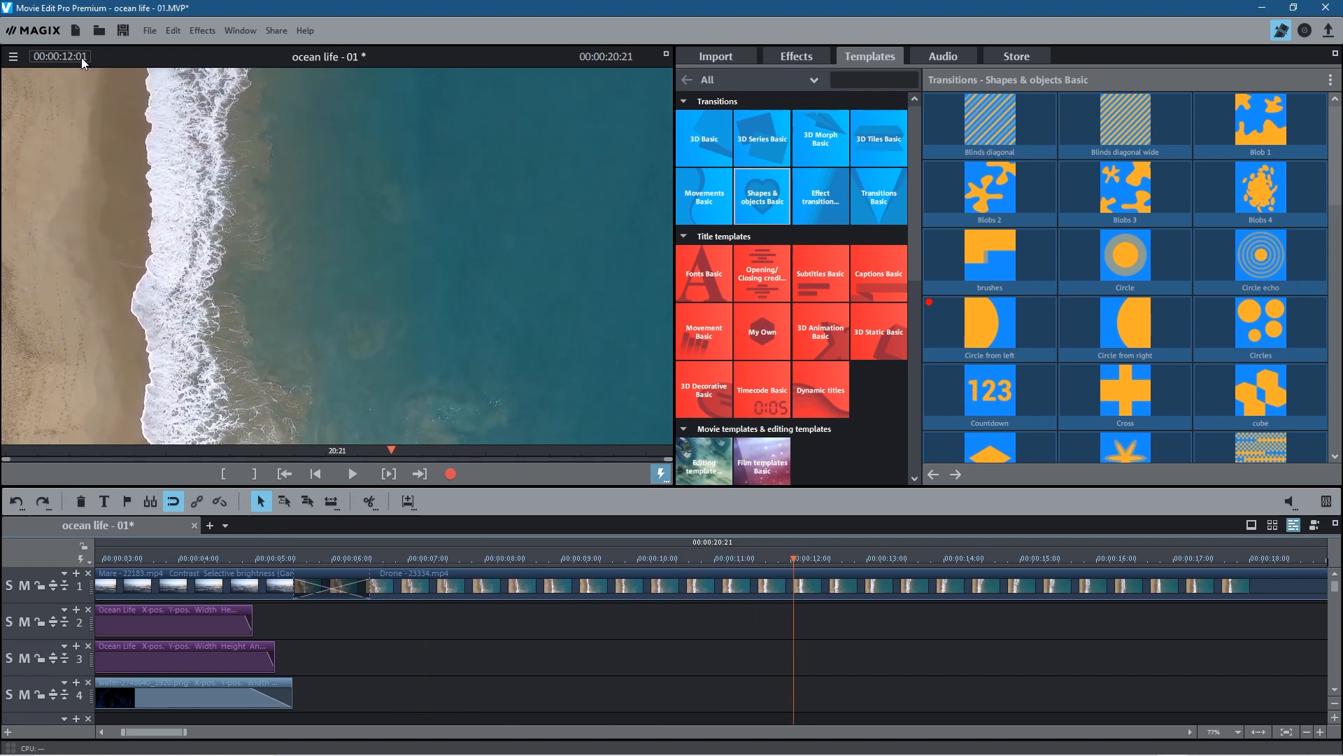
{"action": "key", "text": "Left"}
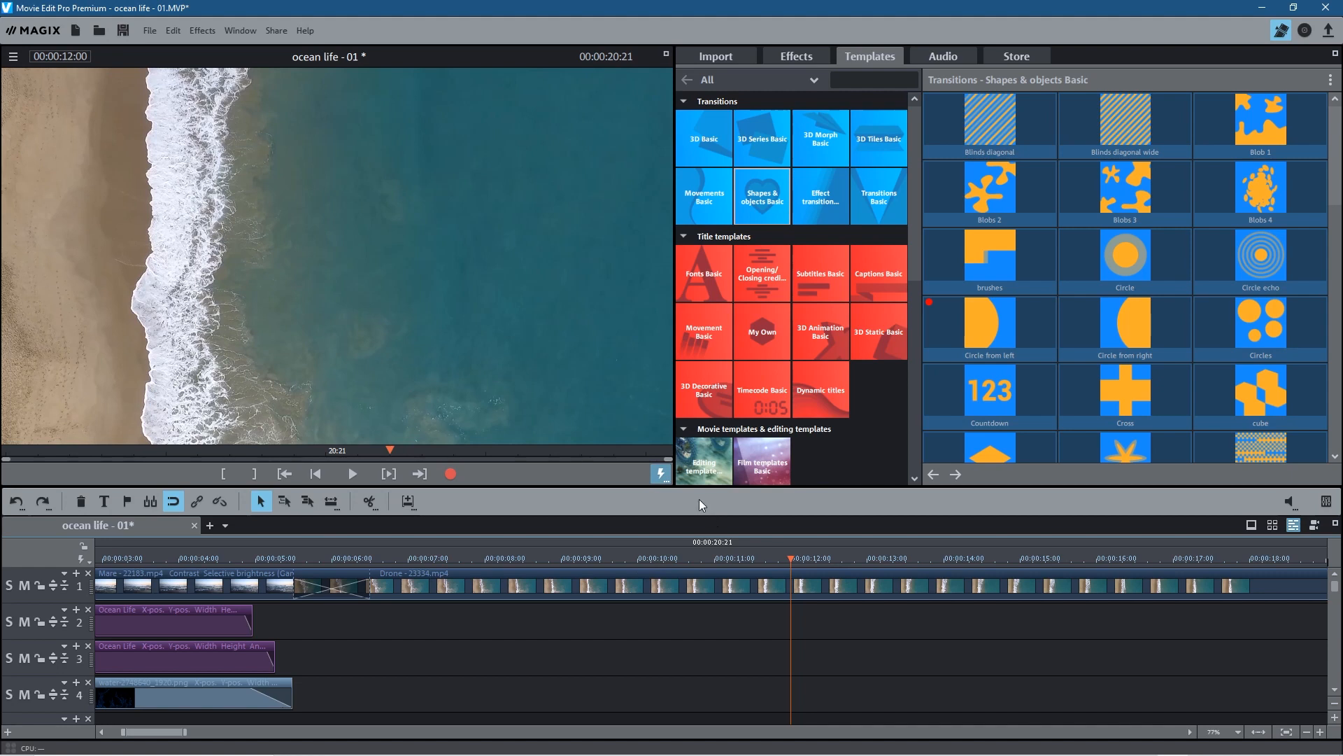
{"action": "left_click", "coordinate": [813, 588]}
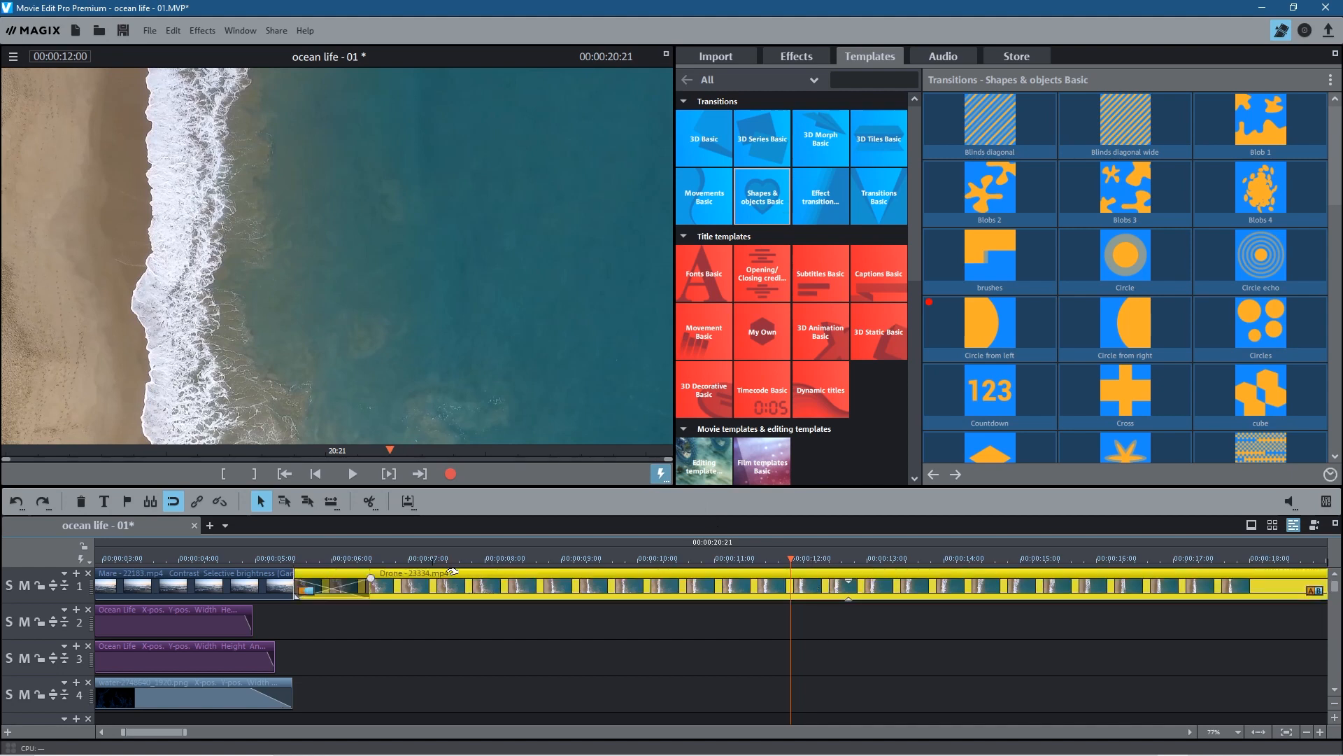
{"action": "left_click_drag", "start_coordinate": [789, 558], "coordinate": [370, 591]}
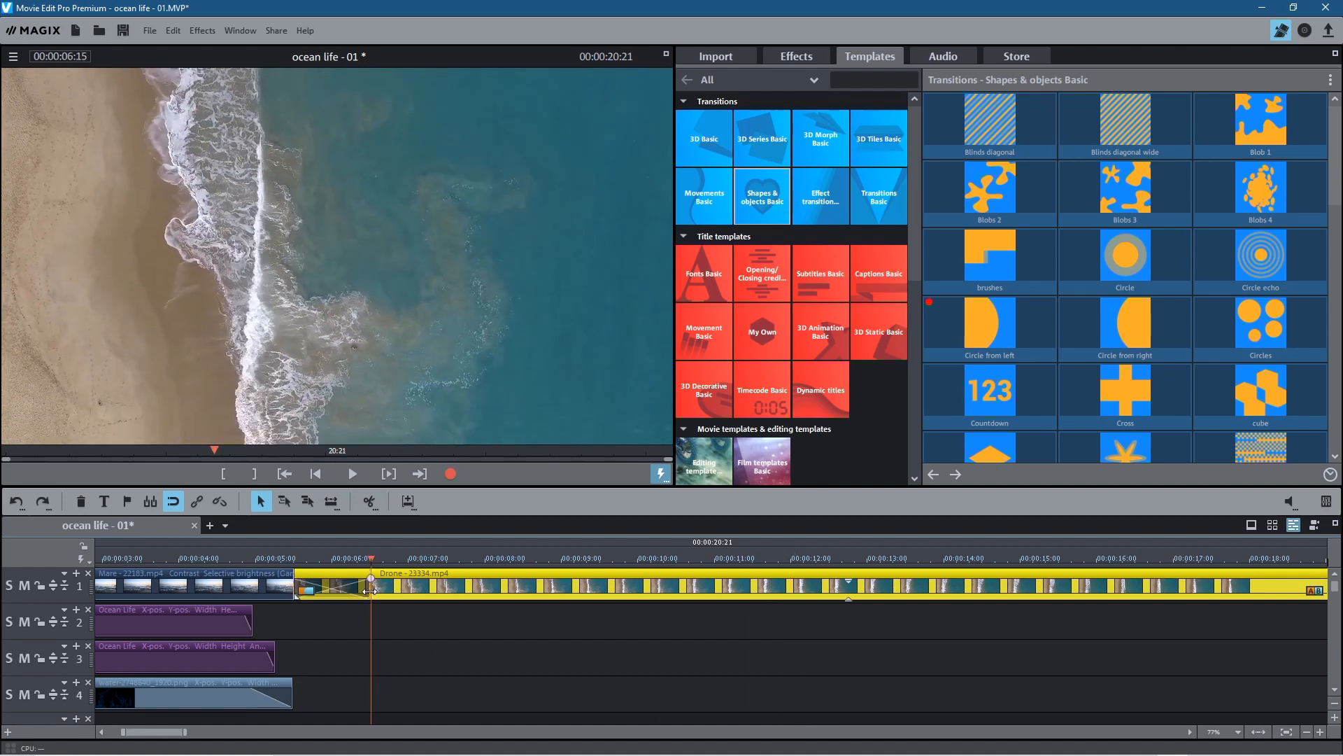
{"action": "left_click_drag", "start_coordinate": [369, 591], "coordinate": [792, 588]}
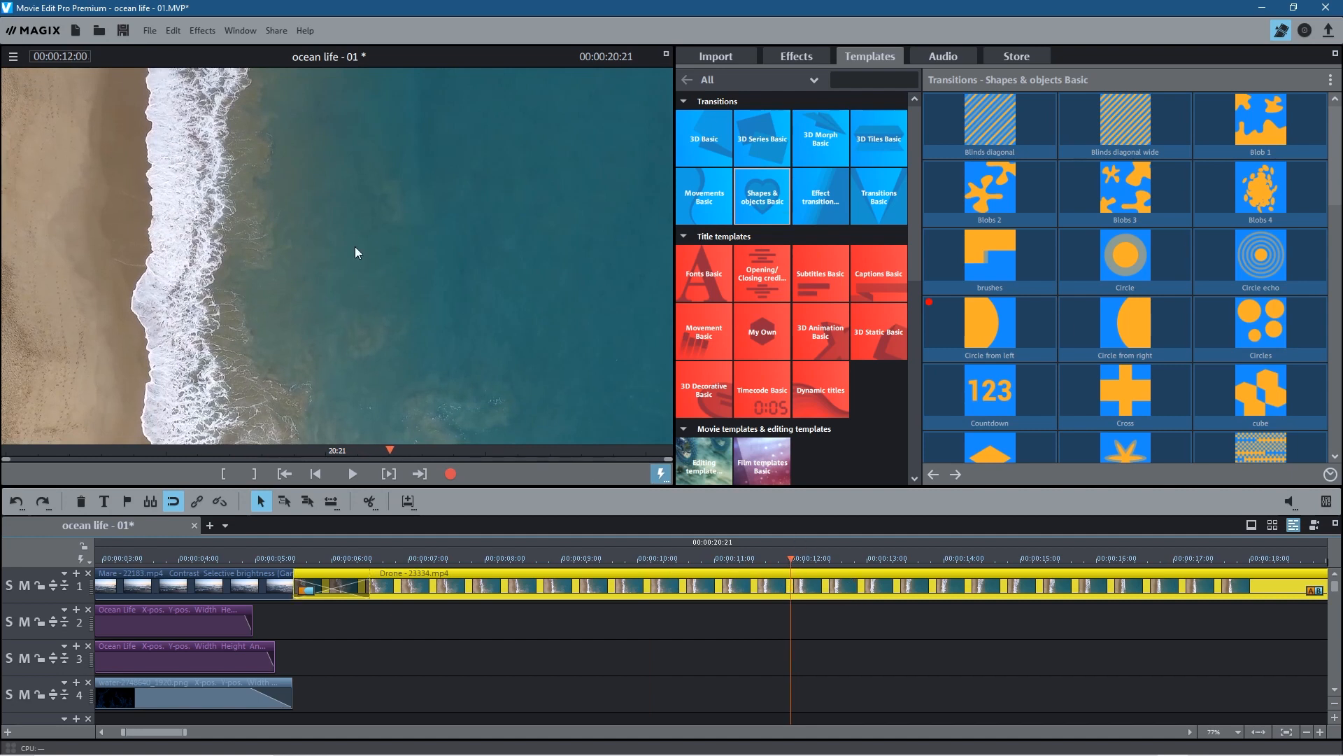
{"action": "left_click", "coordinate": [368, 501]}
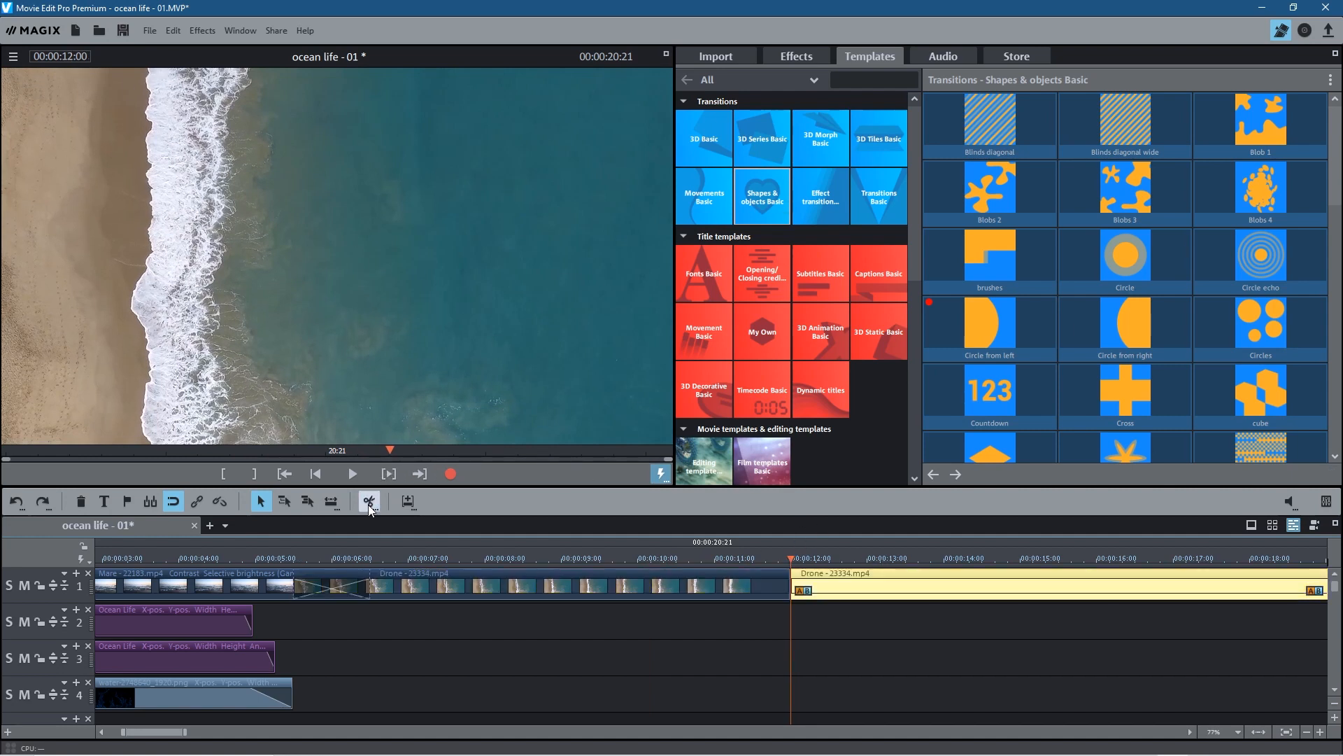
{"action": "key", "text": "Delete"}
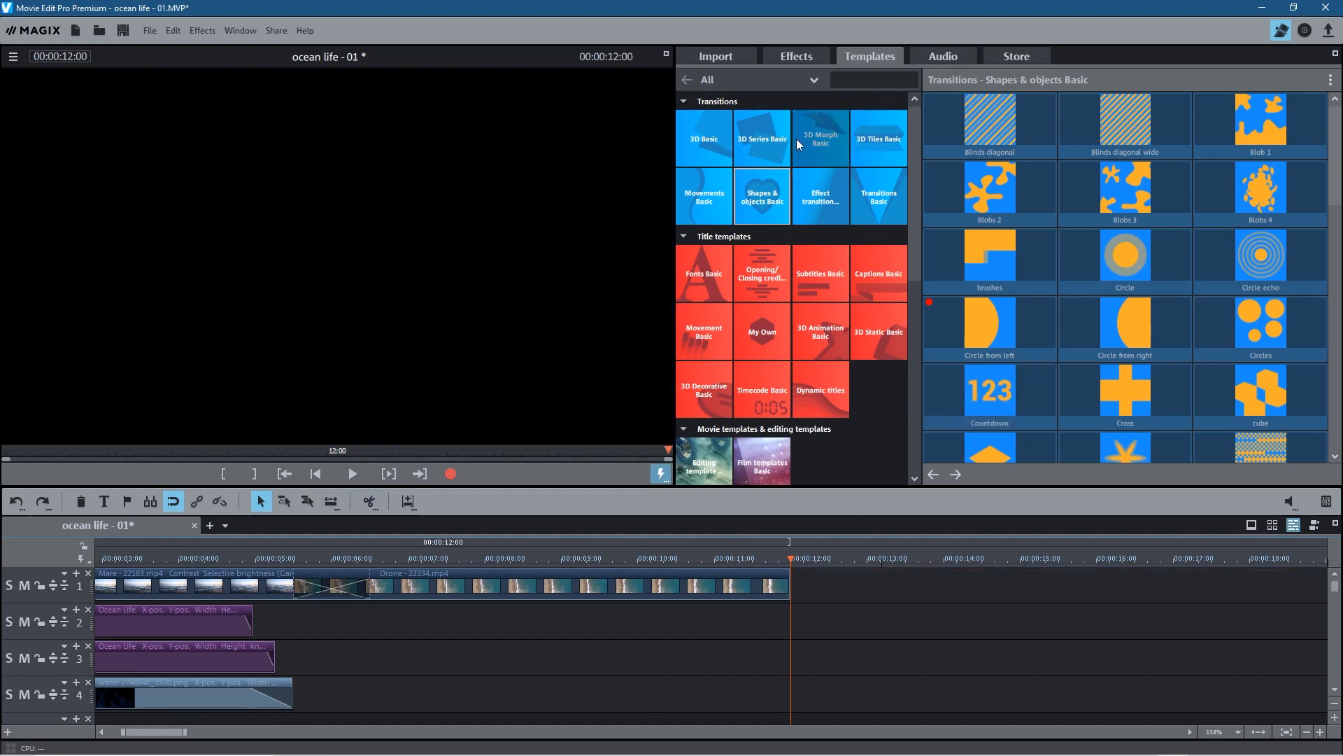
Add the Nature - 31377.mp4 clip to track 1 after the Drone clip and preview it.
{"action": "left_click", "coordinate": [732, 57]}
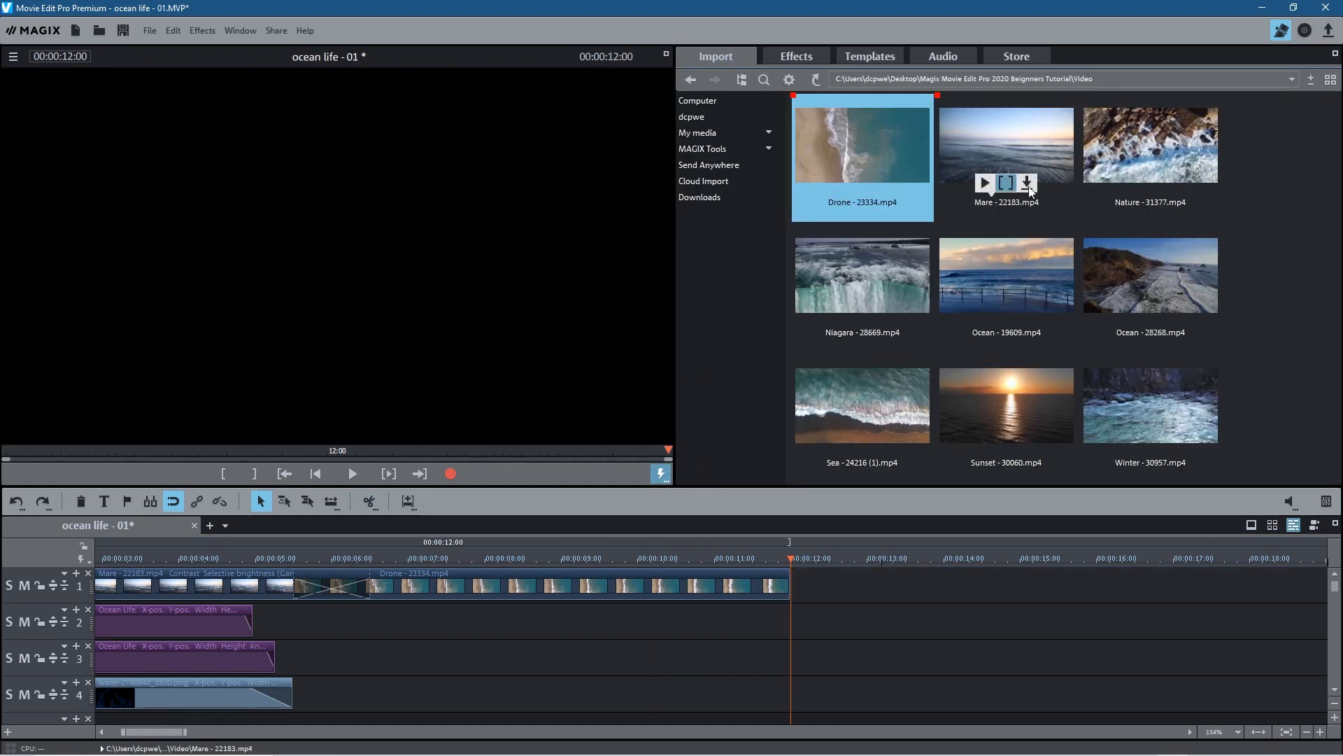
{"action": "left_click_drag", "start_coordinate": [1142, 137], "coordinate": [879, 590]}
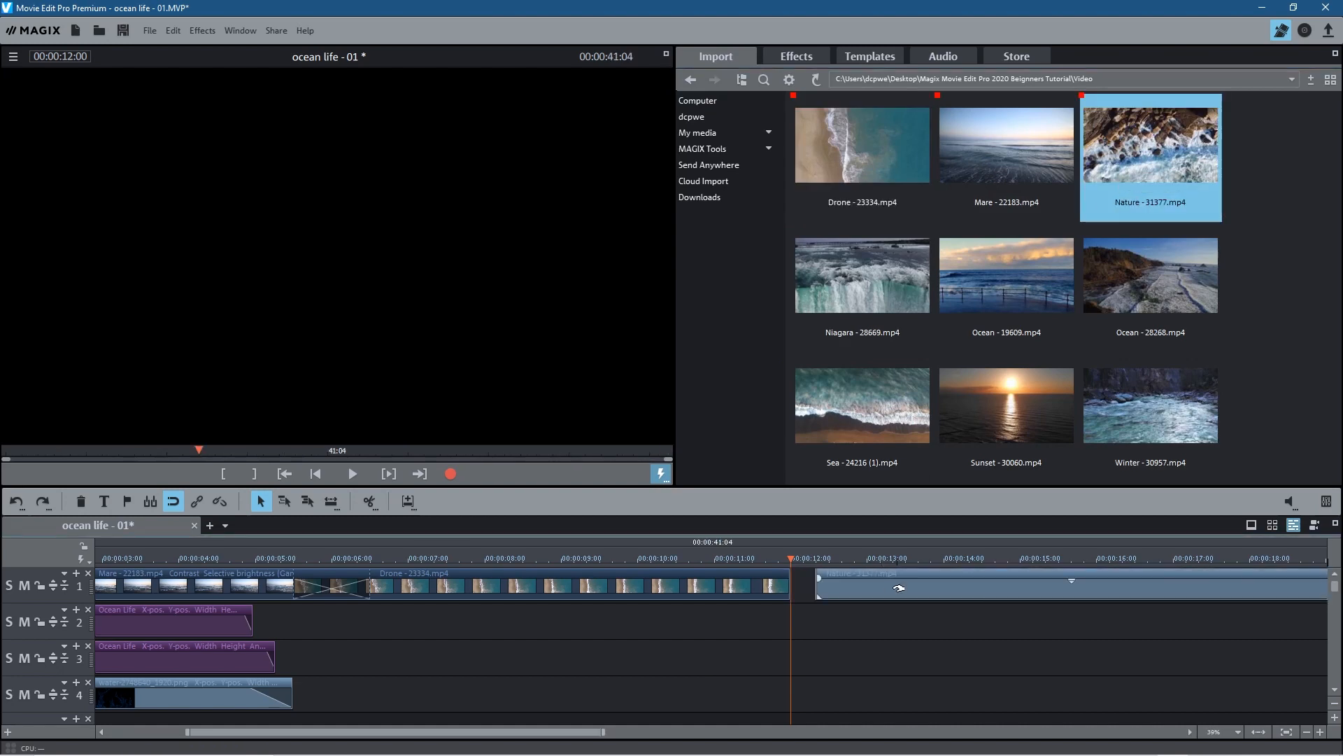
{"action": "left_click", "coordinate": [980, 558]}
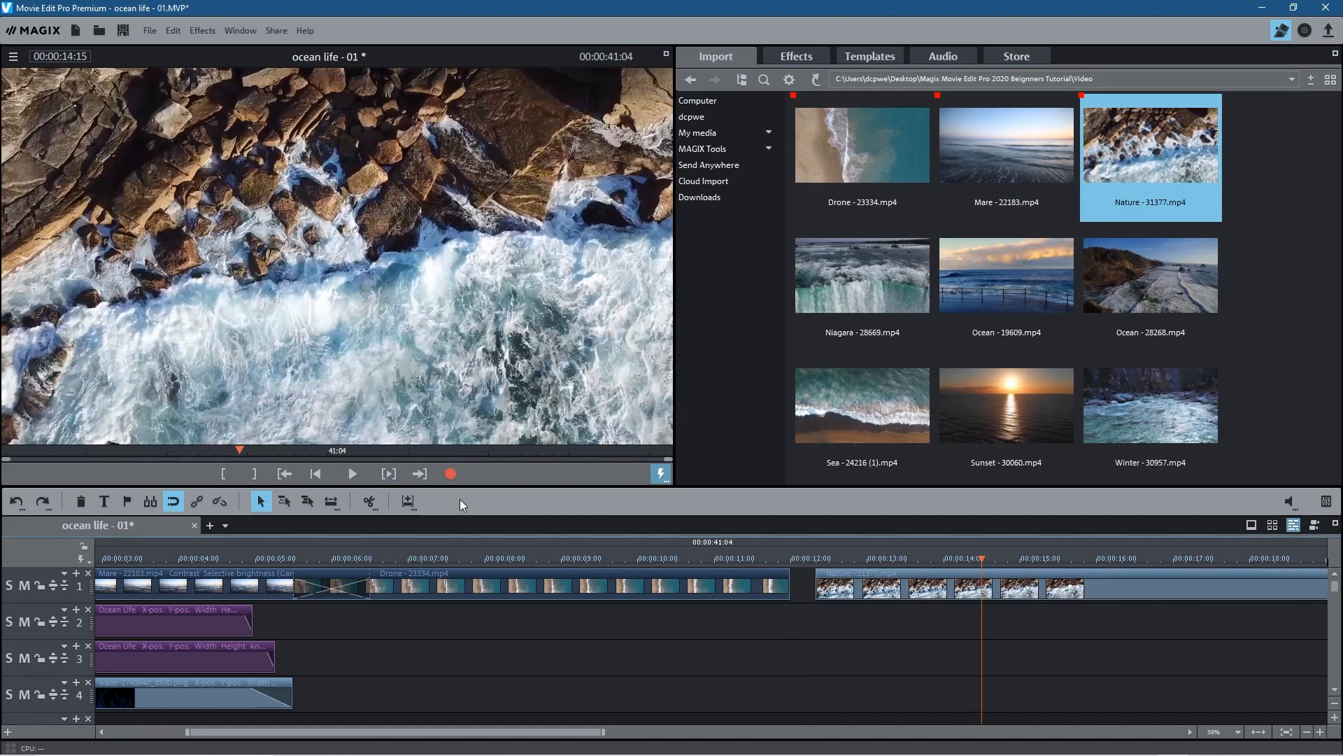
{"action": "left_click", "coordinate": [354, 474]}
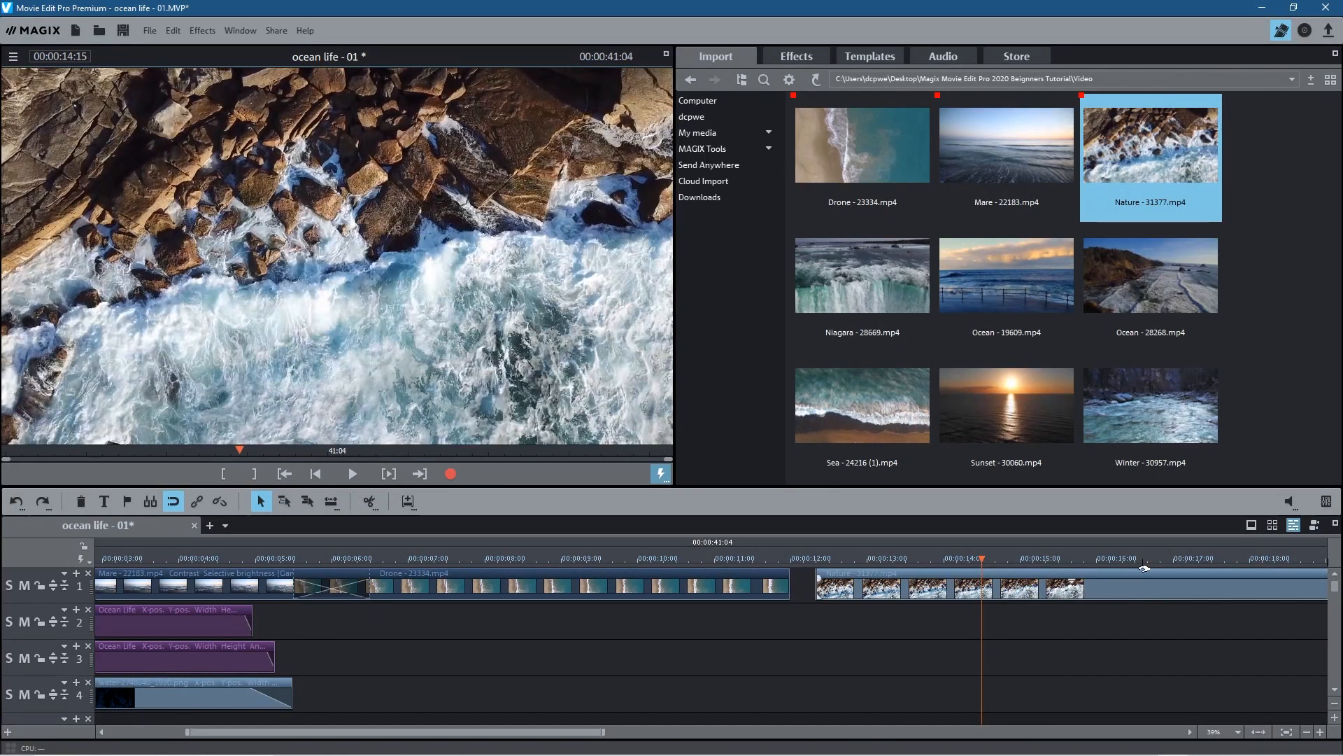
{"action": "left_click", "coordinate": [1081, 591]}
Move the Nature clip against the end of the Drone clip and overlap them by about one second for a crossfade.
{"action": "left_click_drag", "start_coordinate": [570, 731], "coordinate": [771, 725]}
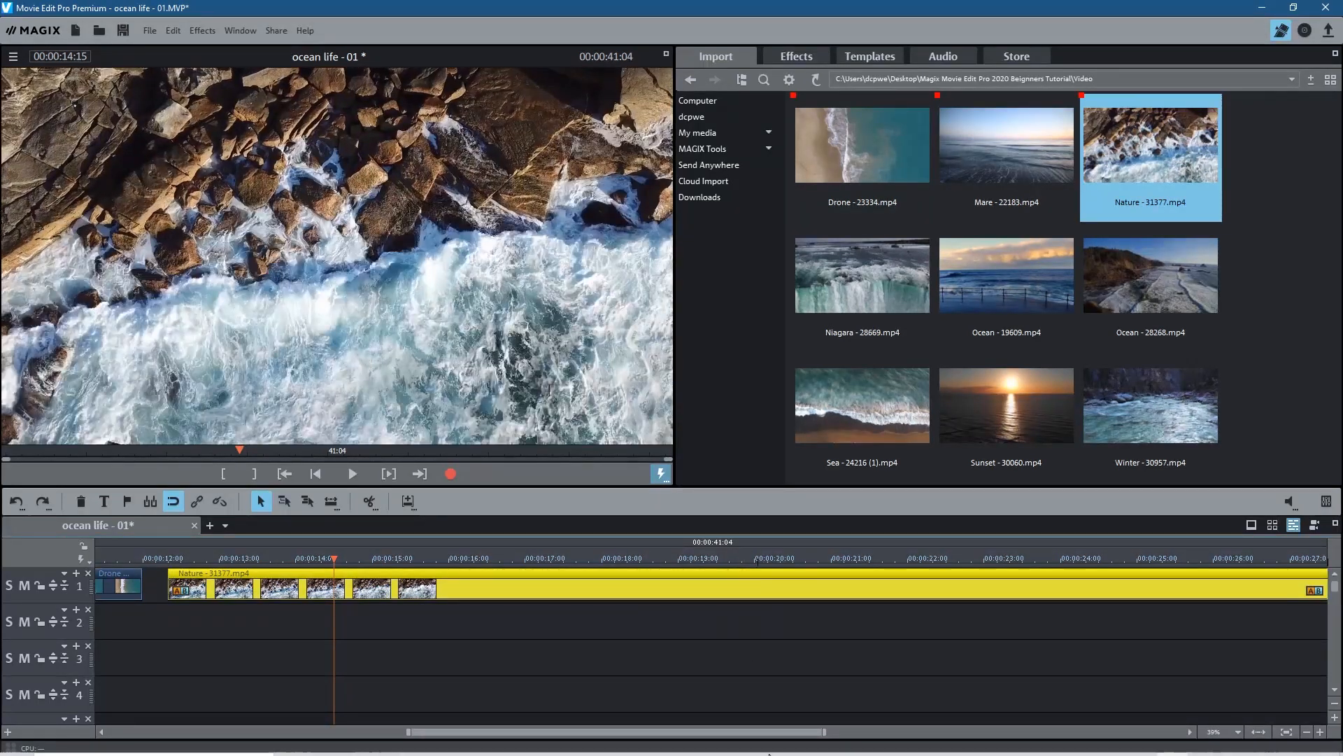
{"action": "left_click_drag", "start_coordinate": [778, 731], "coordinate": [615, 733]}
{"action": "left_click_drag", "start_coordinate": [674, 591], "coordinate": [650, 596]}
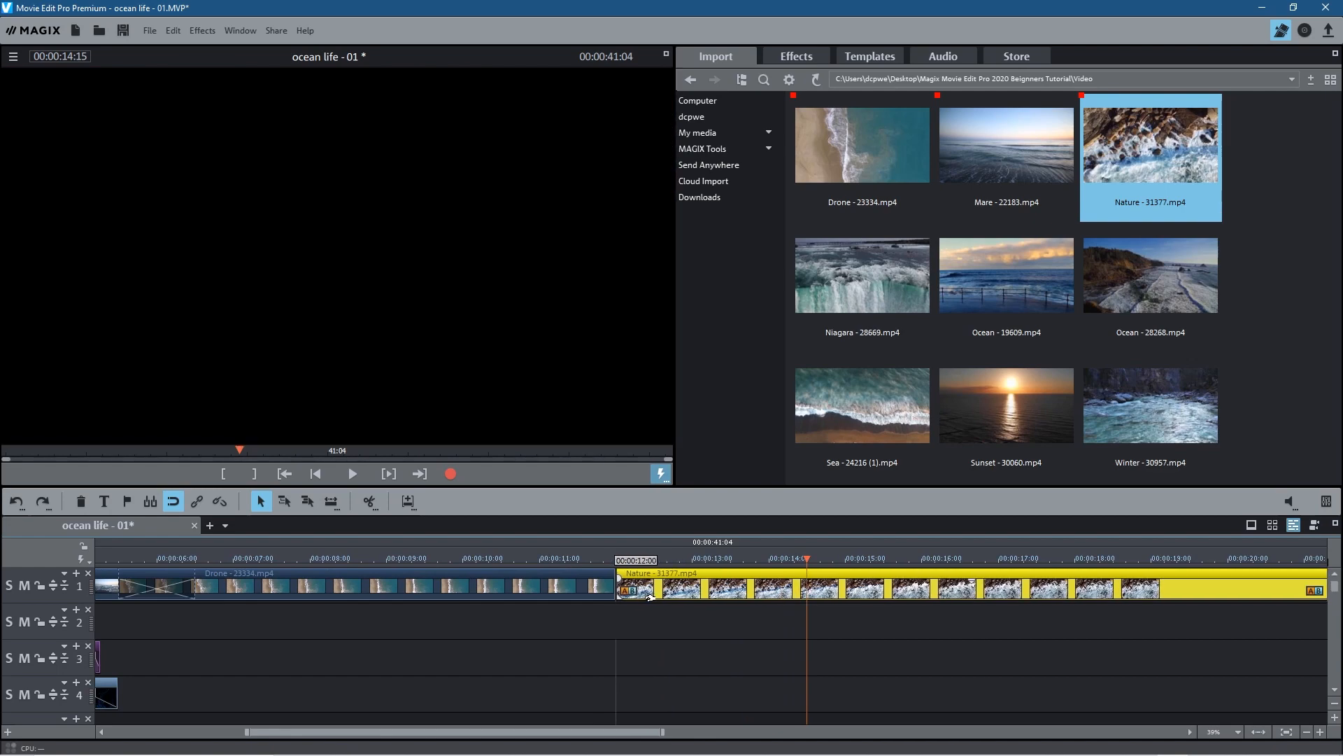
{"action": "left_click_drag", "start_coordinate": [650, 596], "coordinate": [650, 597]}
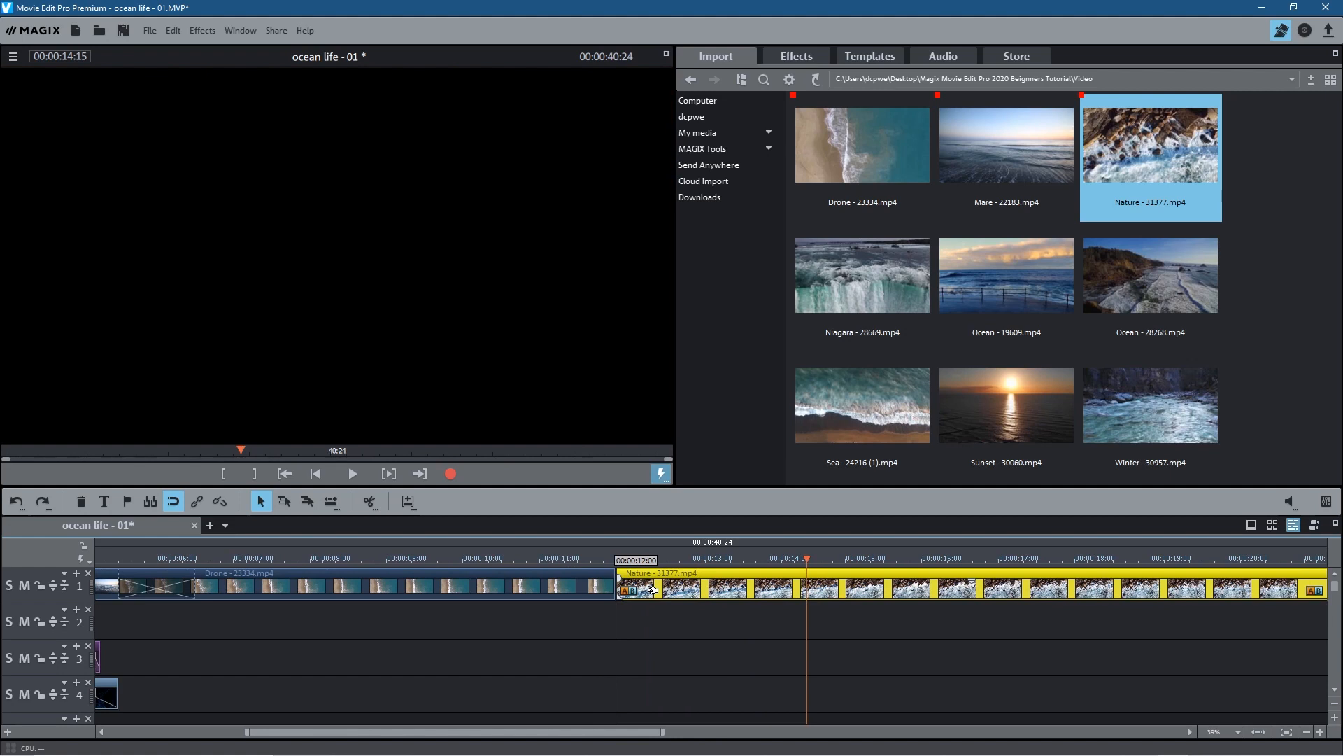
{"action": "left_click_drag", "start_coordinate": [653, 591], "coordinate": [570, 594]}
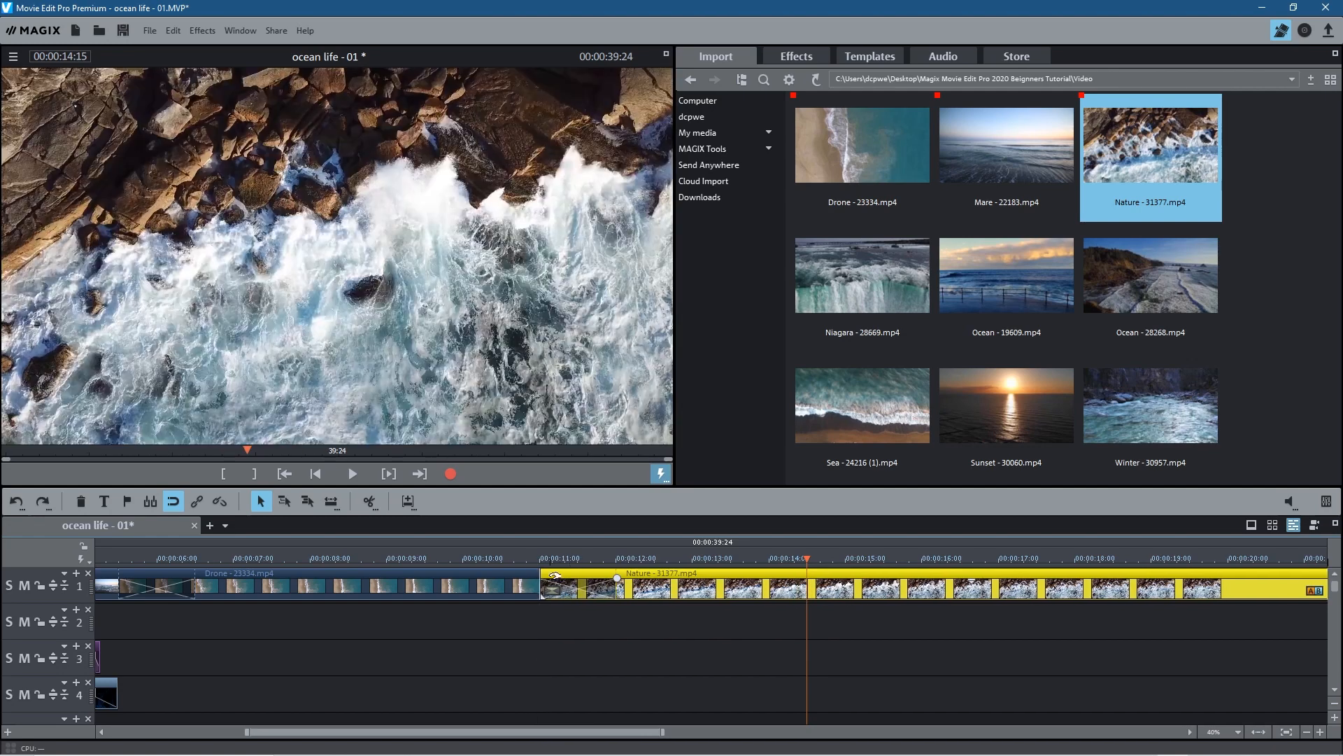
Apply the Circle from right transition to the crossfade between the Drone and Nature clips and play it back.
{"action": "left_click", "coordinate": [853, 58]}
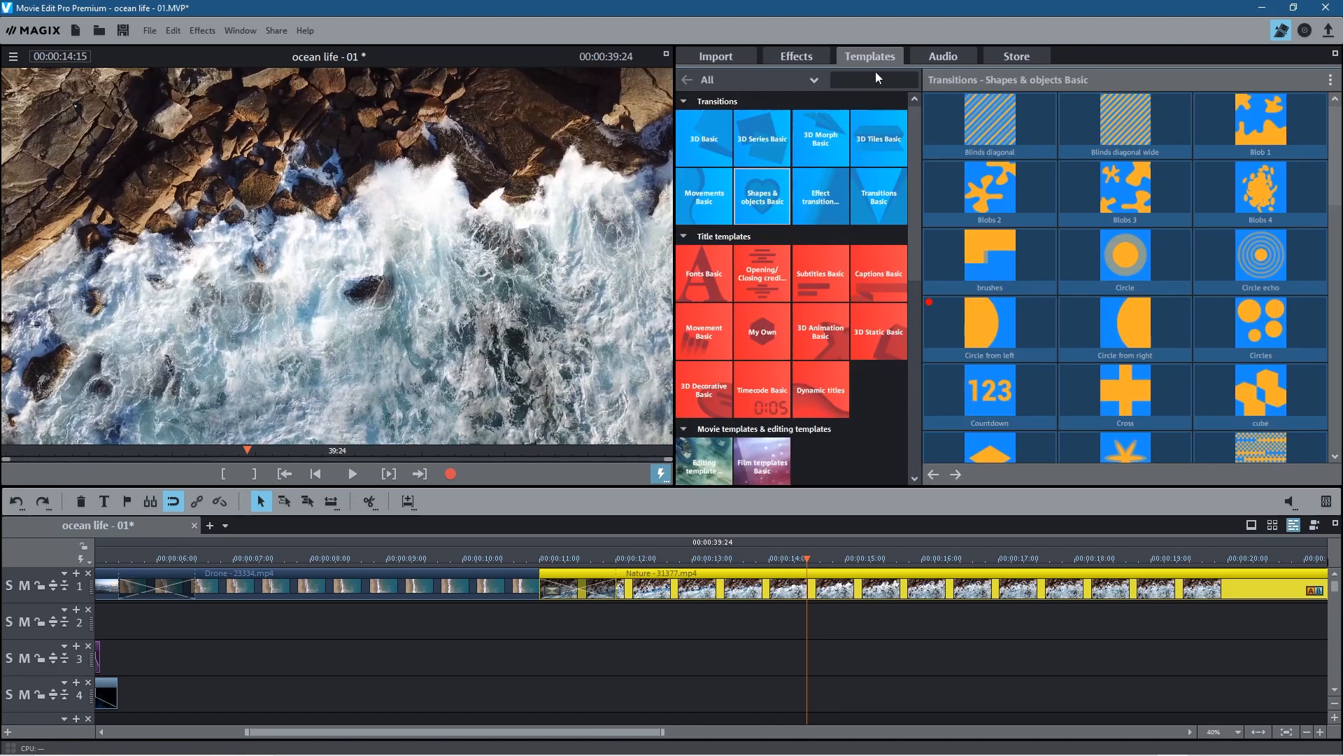
{"action": "left_click_drag", "start_coordinate": [1082, 312], "coordinate": [581, 579]}
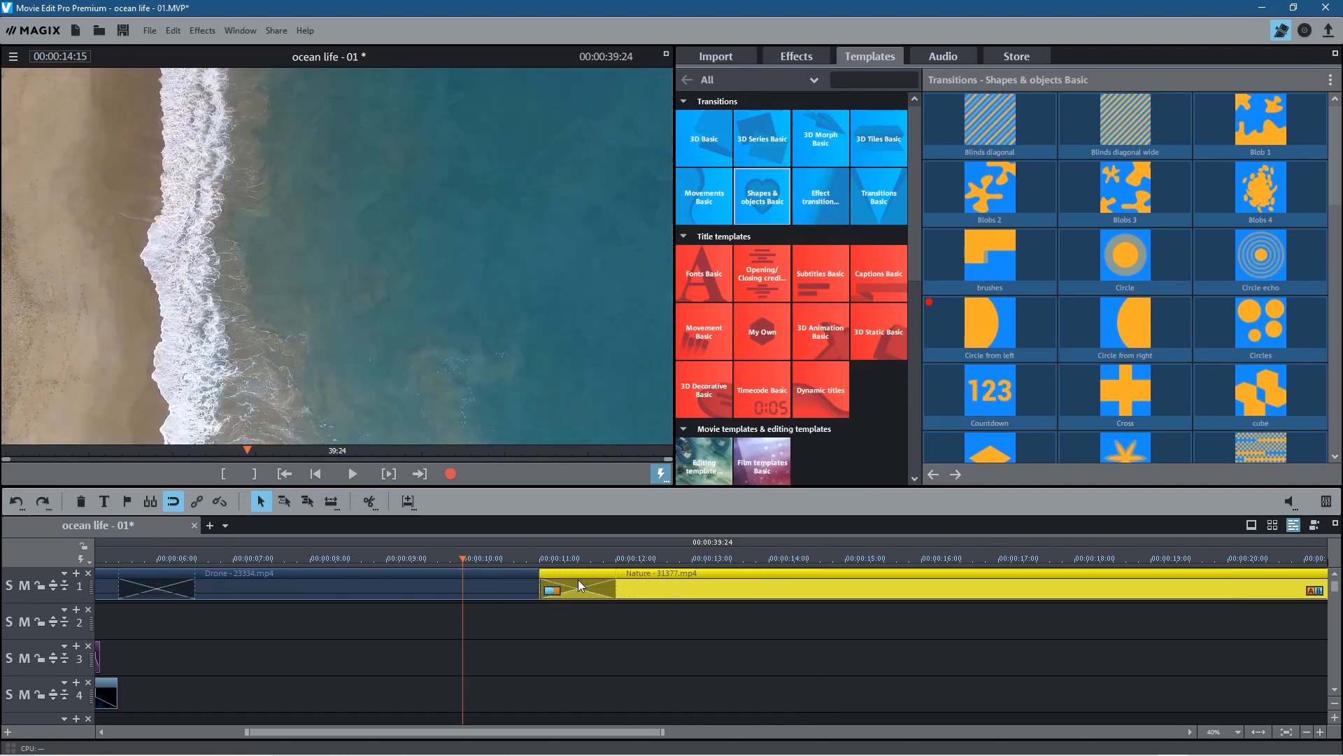
{"action": "left_click", "coordinate": [524, 560]}
{"action": "left_click", "coordinate": [354, 472]}
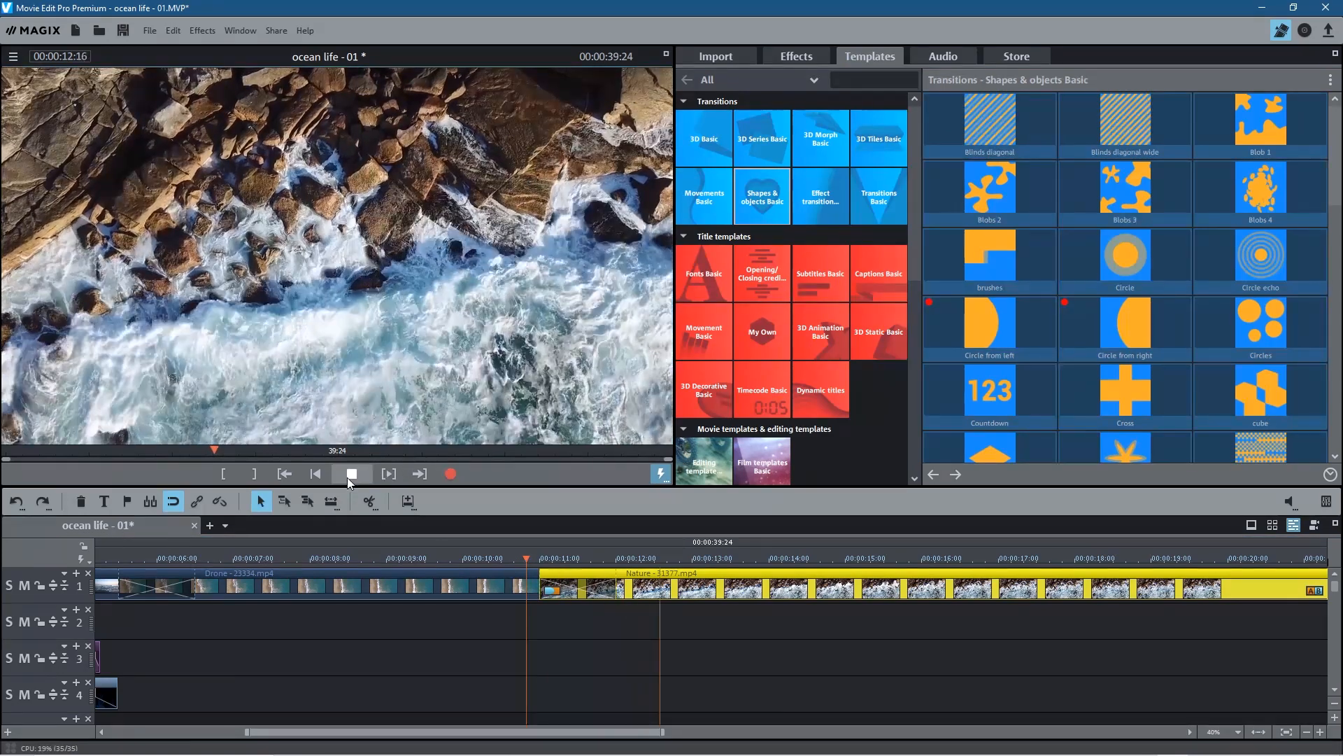
{"action": "left_click", "coordinate": [347, 476]}
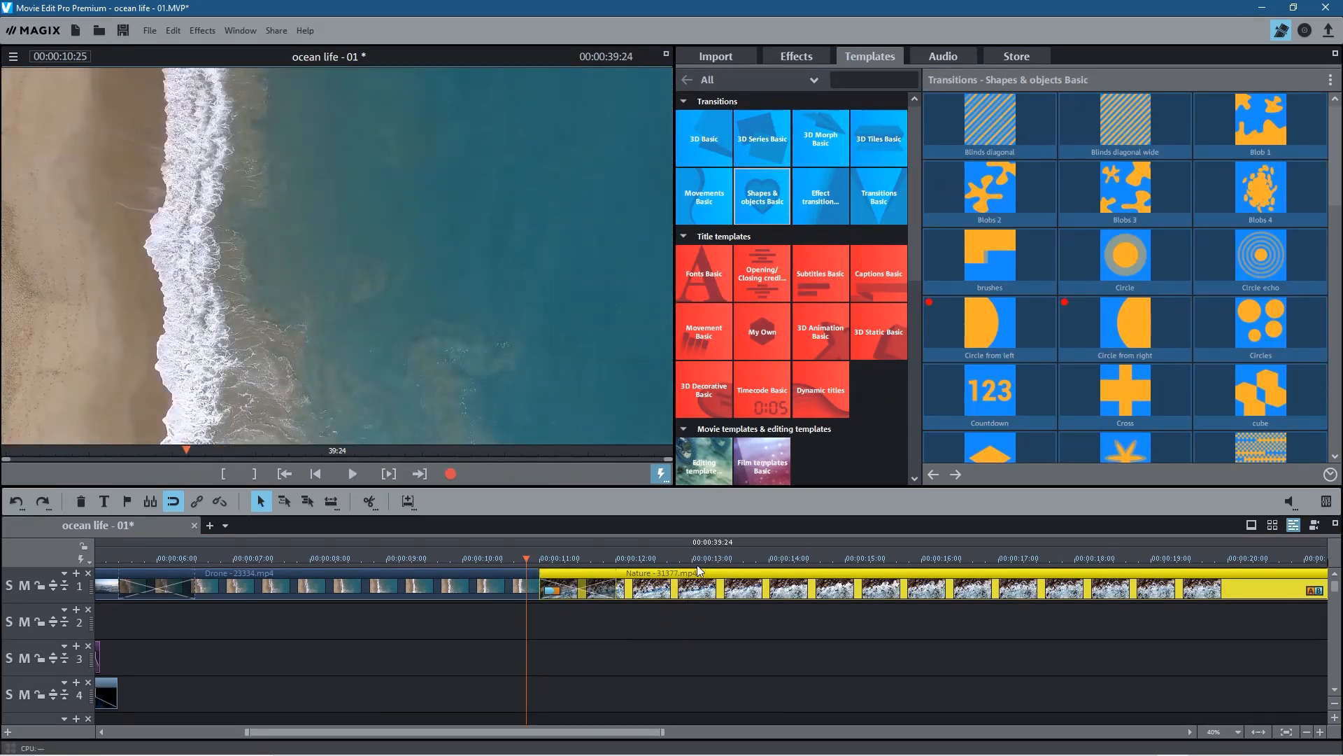
Split the Nature clip at 00:00:17:00 and delete the part after the cut.
{"action": "left_click", "coordinate": [616, 558]}
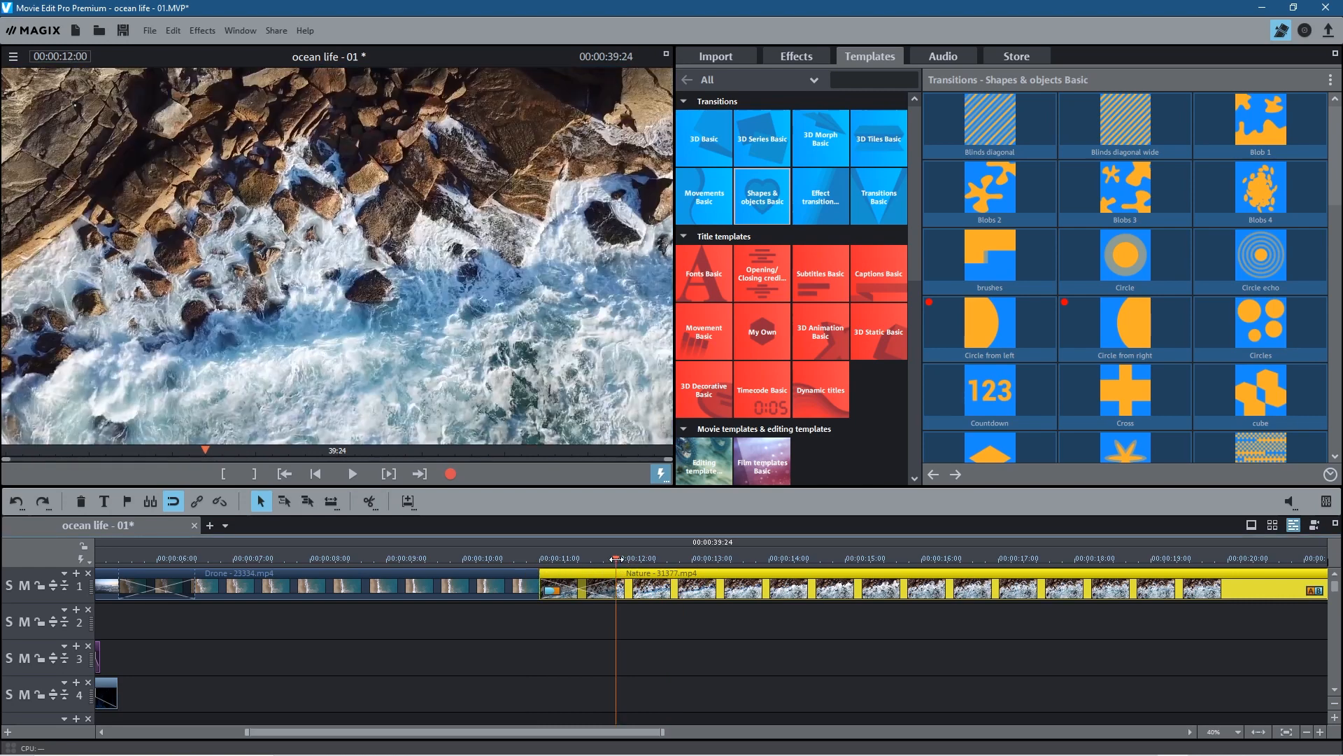
{"action": "left_click", "coordinate": [1020, 558]}
{"action": "left_click", "coordinate": [997, 558]}
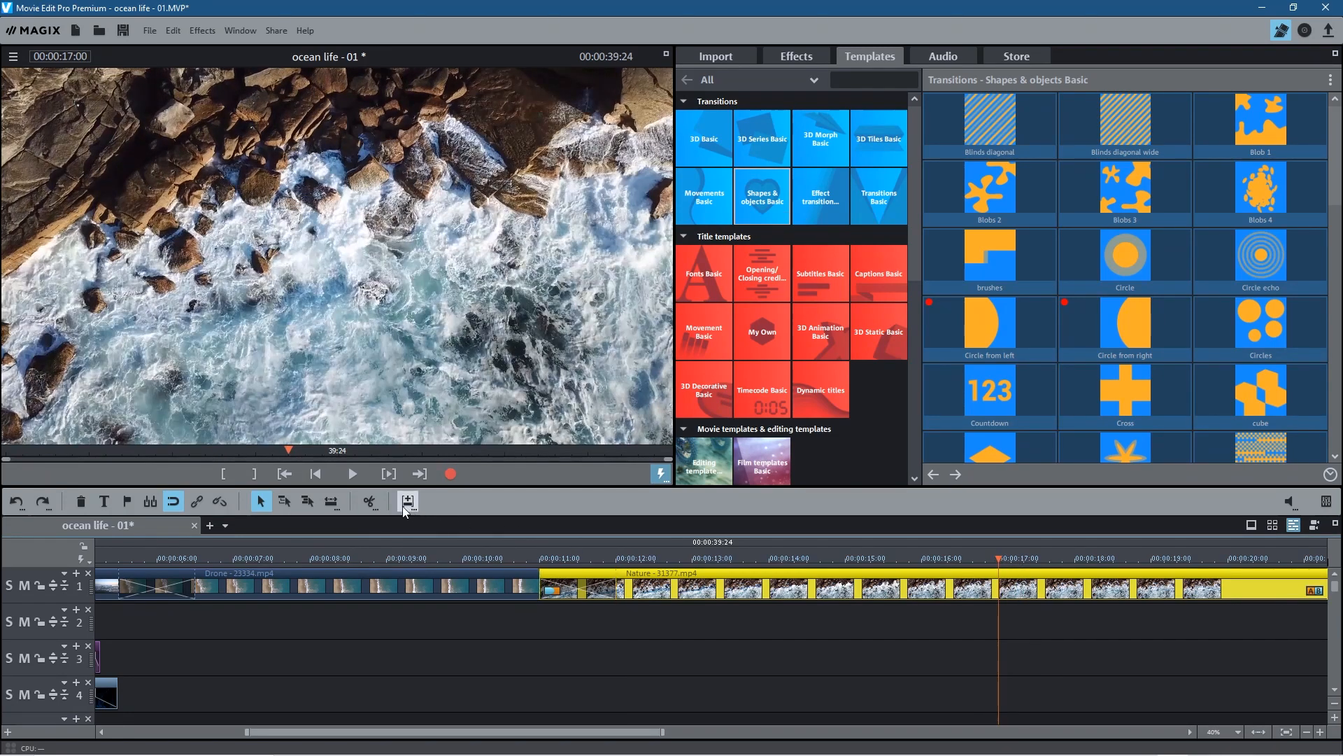
{"action": "left_click", "coordinate": [369, 501]}
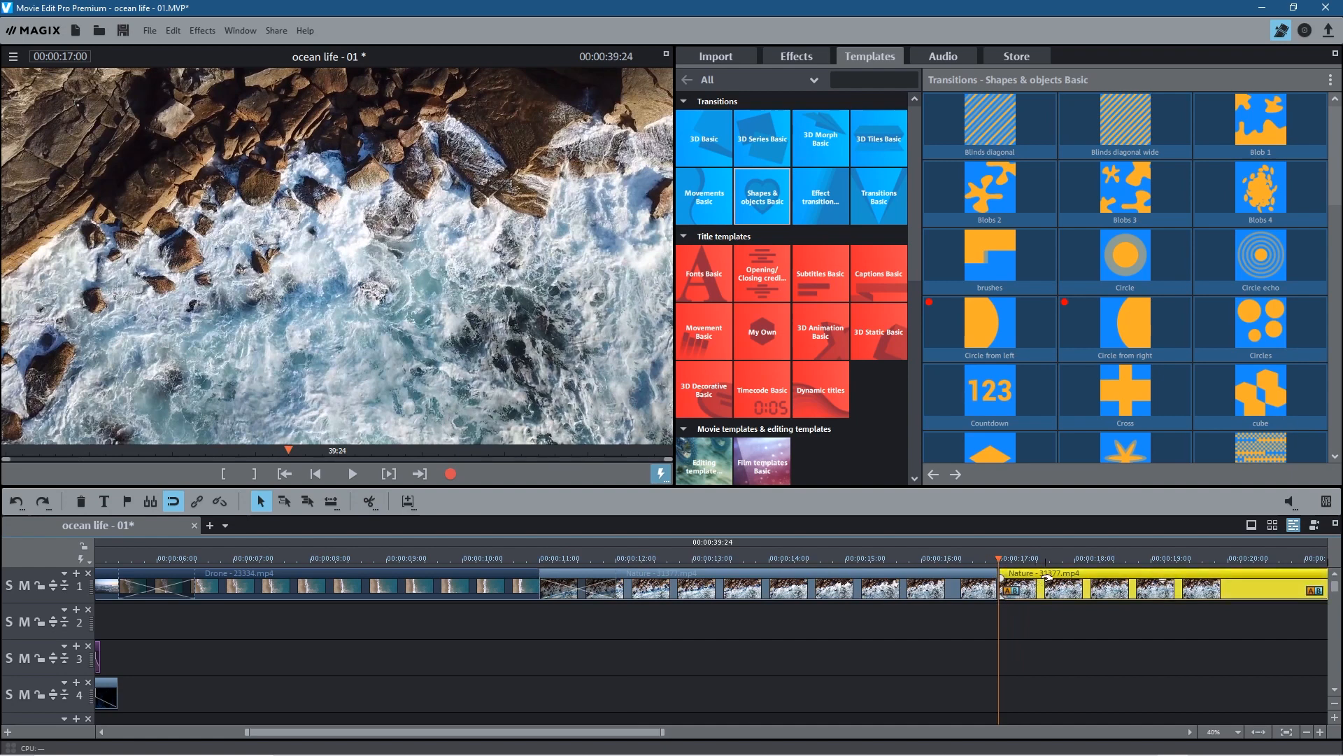
{"action": "key", "text": "Delete"}
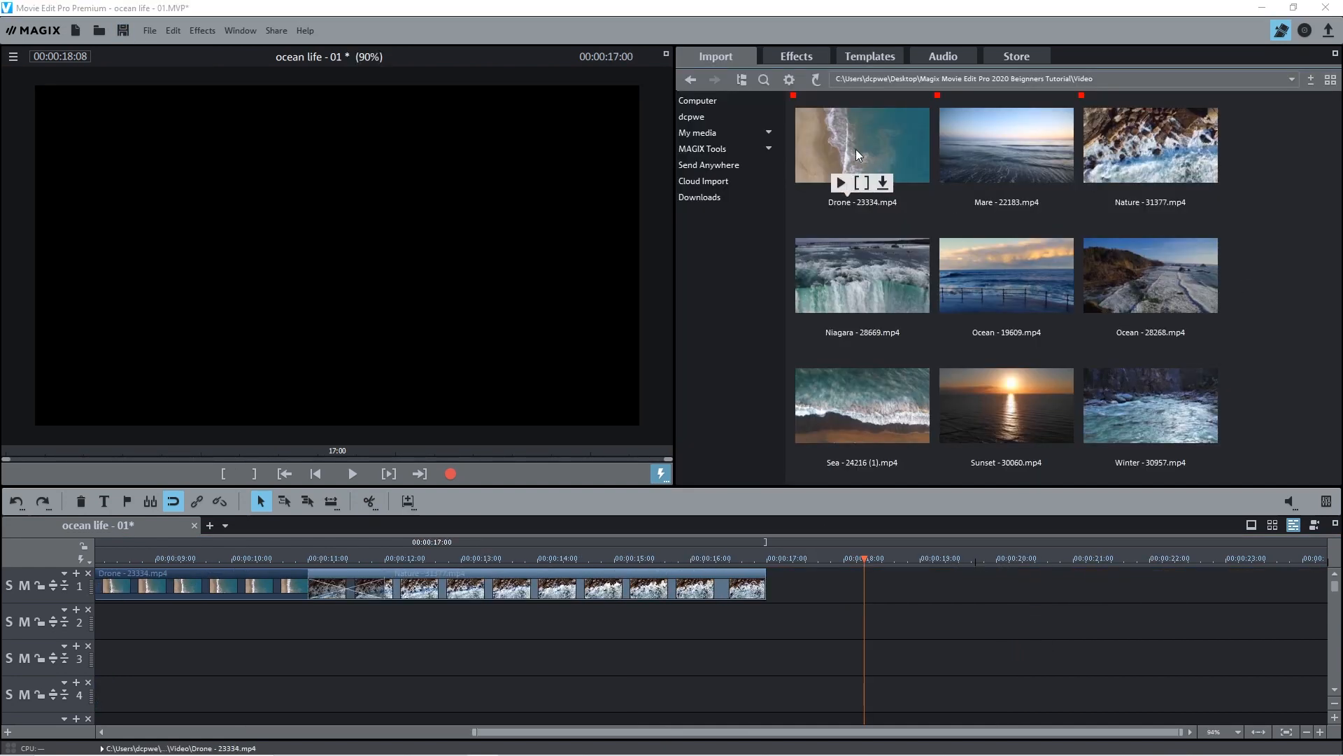
Go to the tutorial's Images folder and add beach-2179624_1920.jpg to track 1 directly after the Nature clip.
{"action": "mouse_move", "coordinate": [899, 151]}
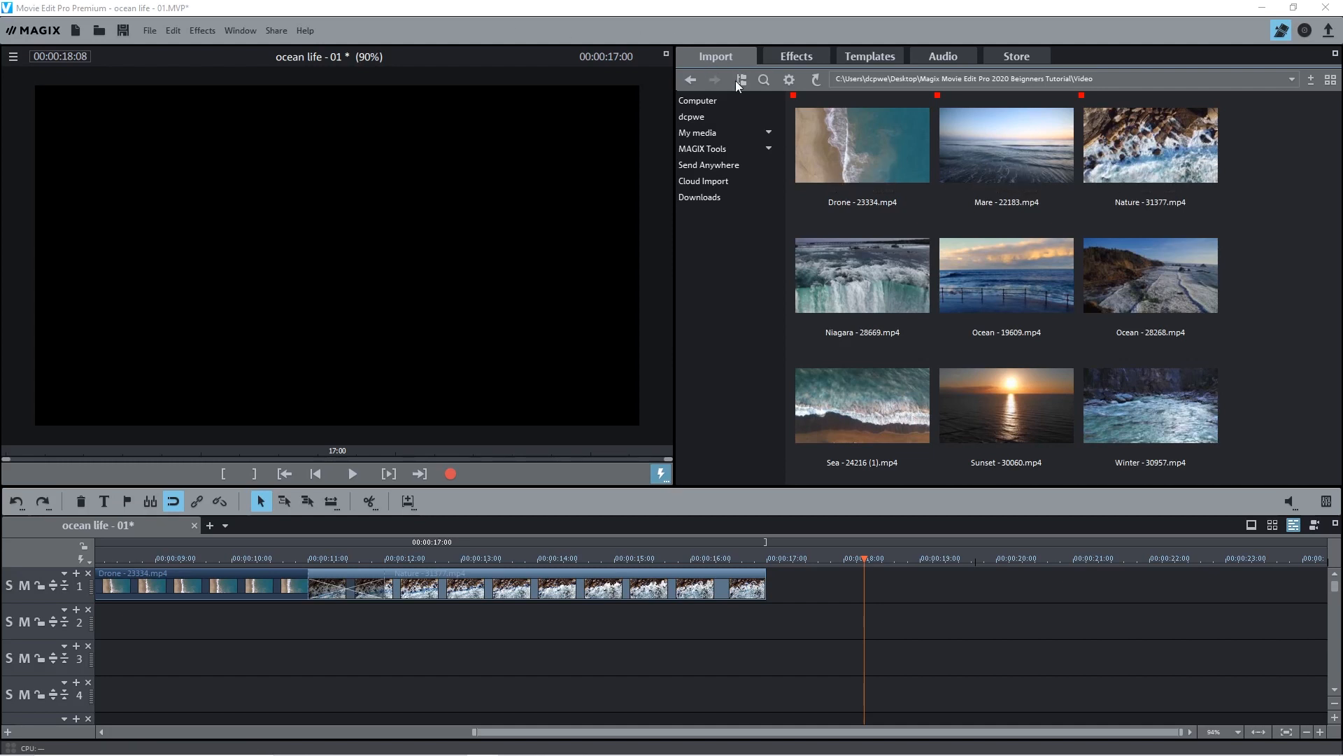
{"action": "mouse_move", "coordinate": [951, 101]}
{"action": "left_click", "coordinate": [712, 56]}
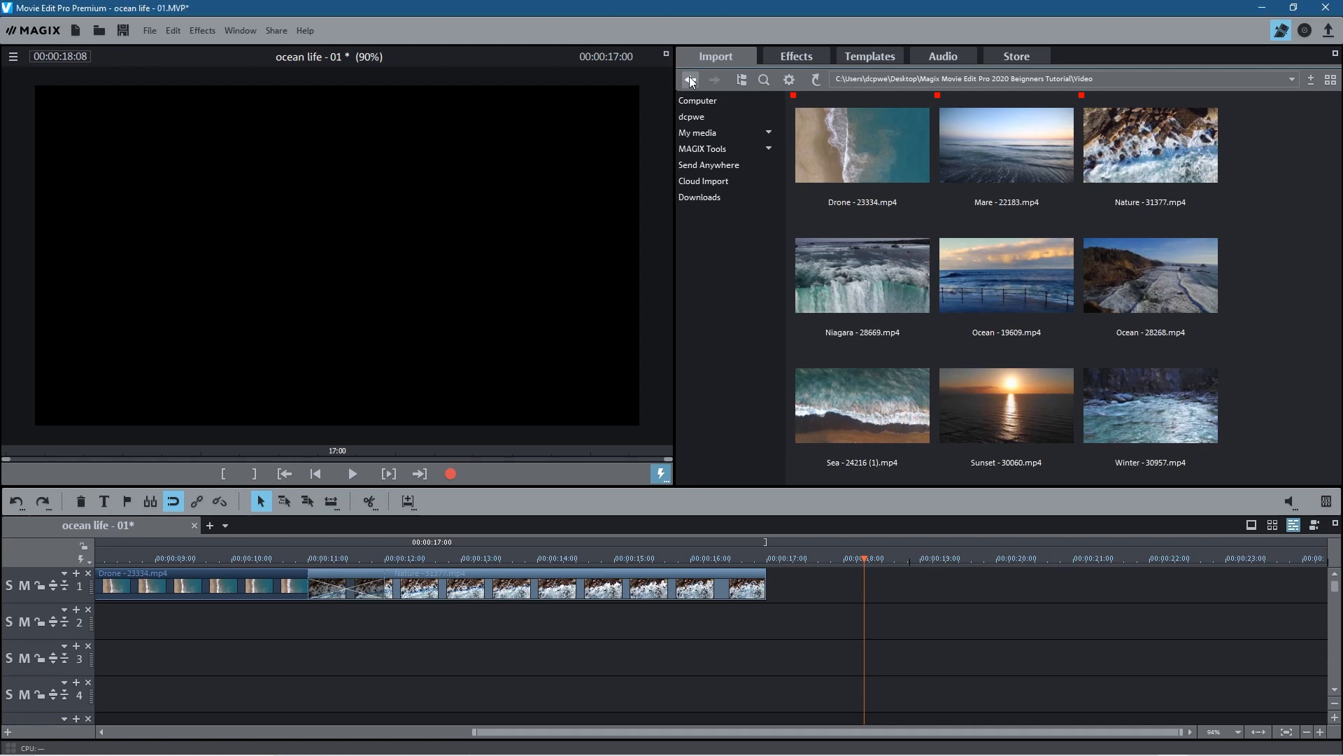
{"action": "left_click", "coordinate": [690, 77]}
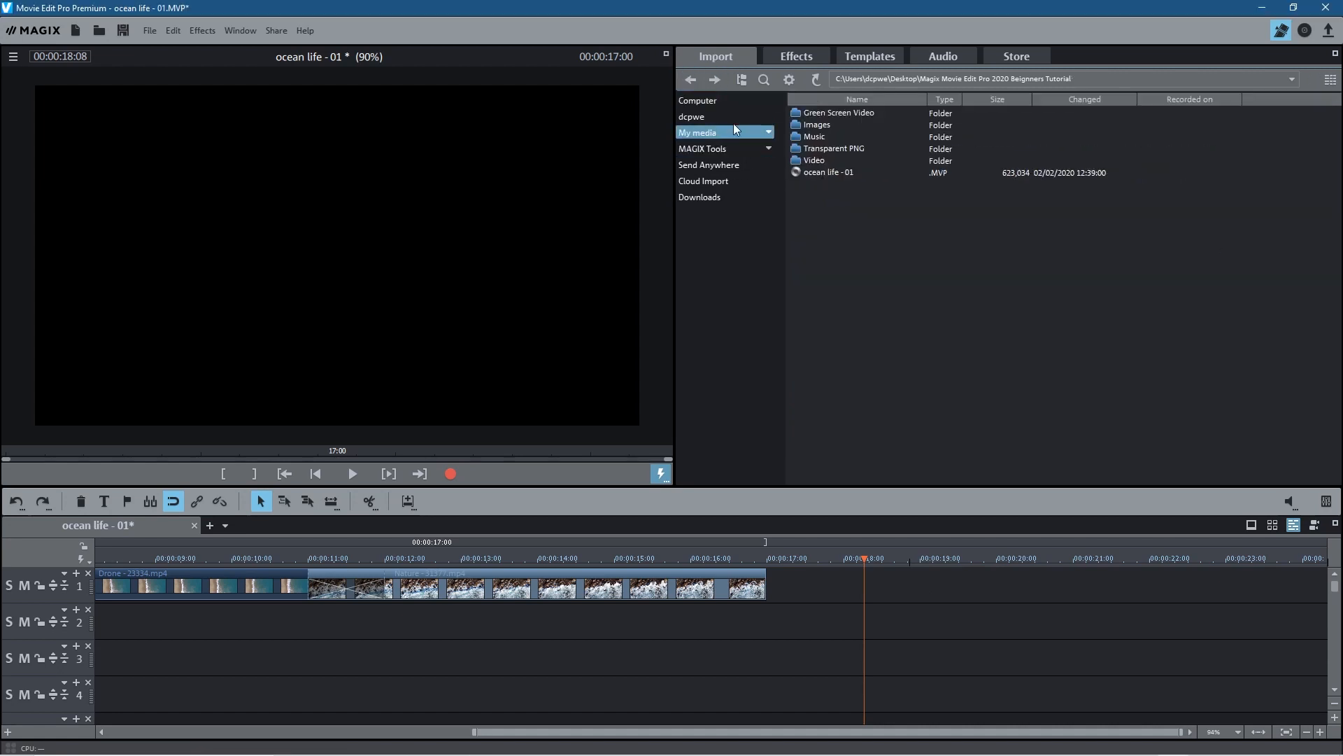
{"action": "double_click", "coordinate": [812, 126]}
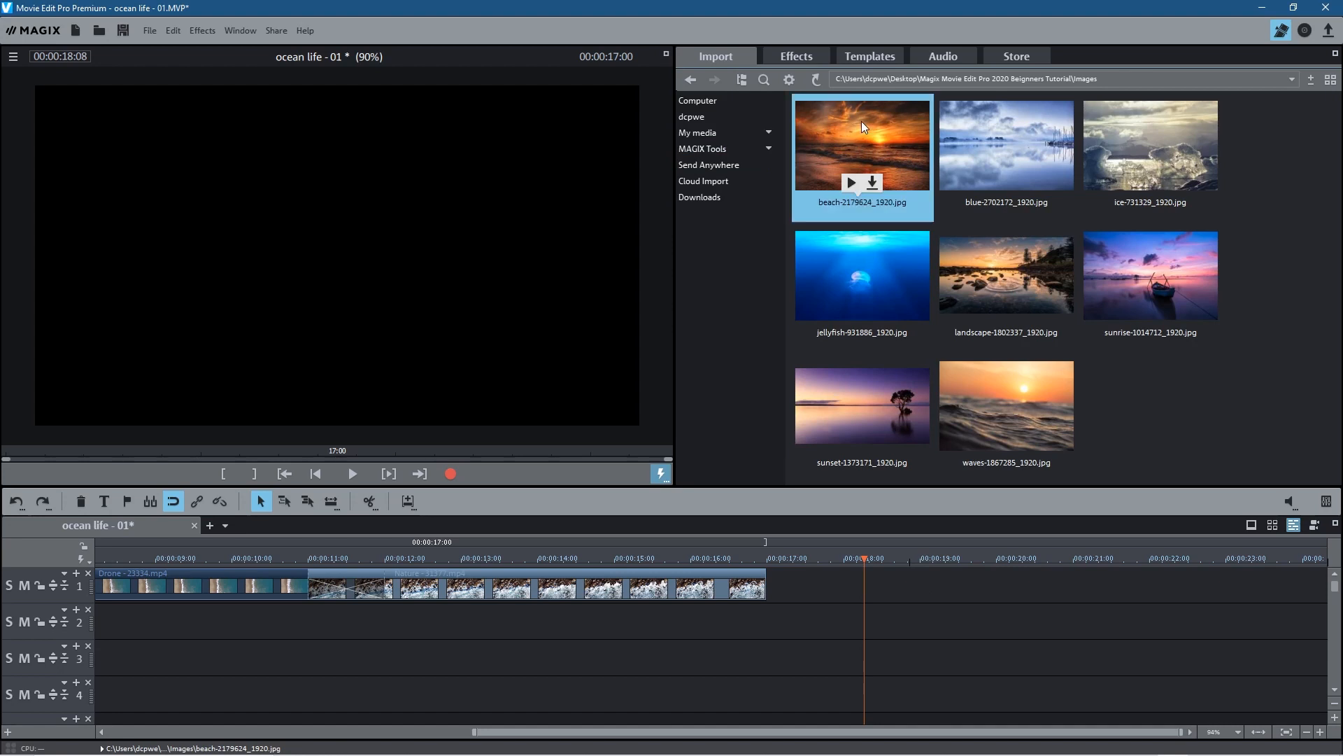
{"action": "left_click_drag", "start_coordinate": [871, 133], "coordinate": [899, 583]}
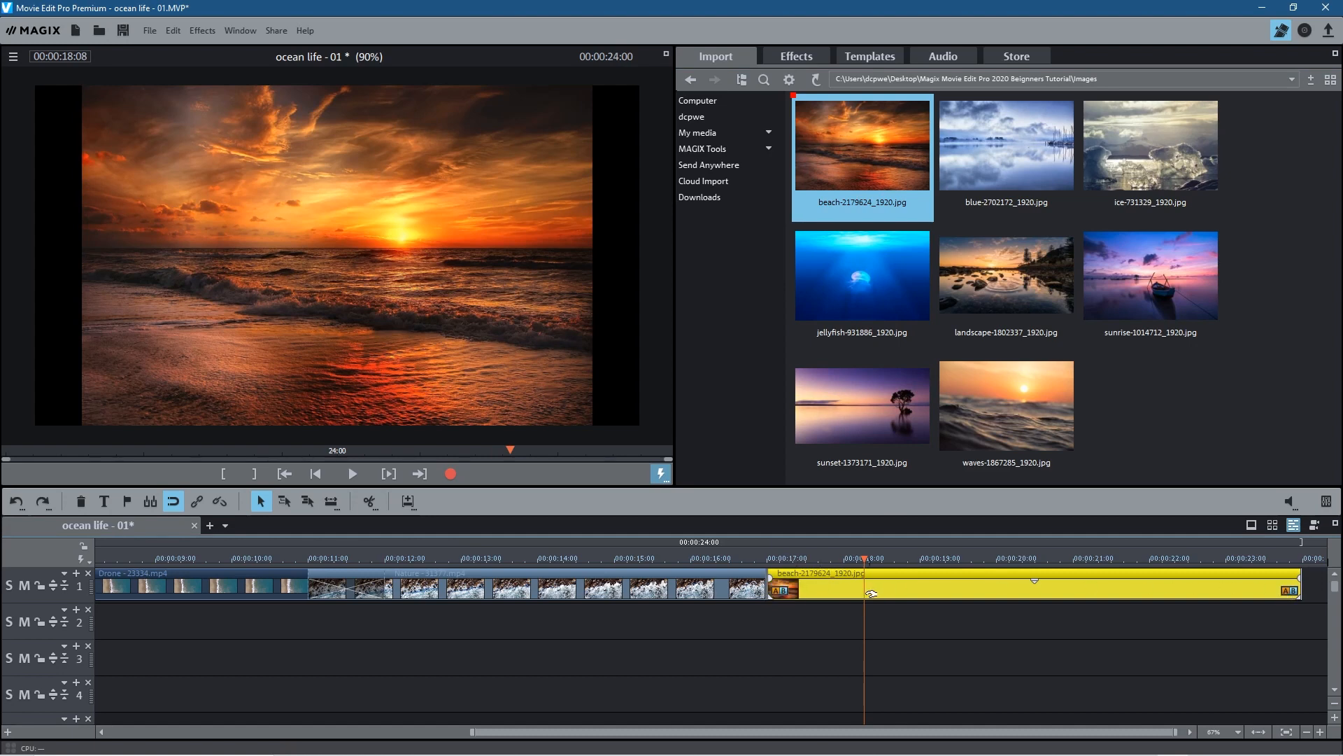
Set the beach photo's display duration to 5 seconds for this object only.
{"action": "right_click", "coordinate": [940, 589]}
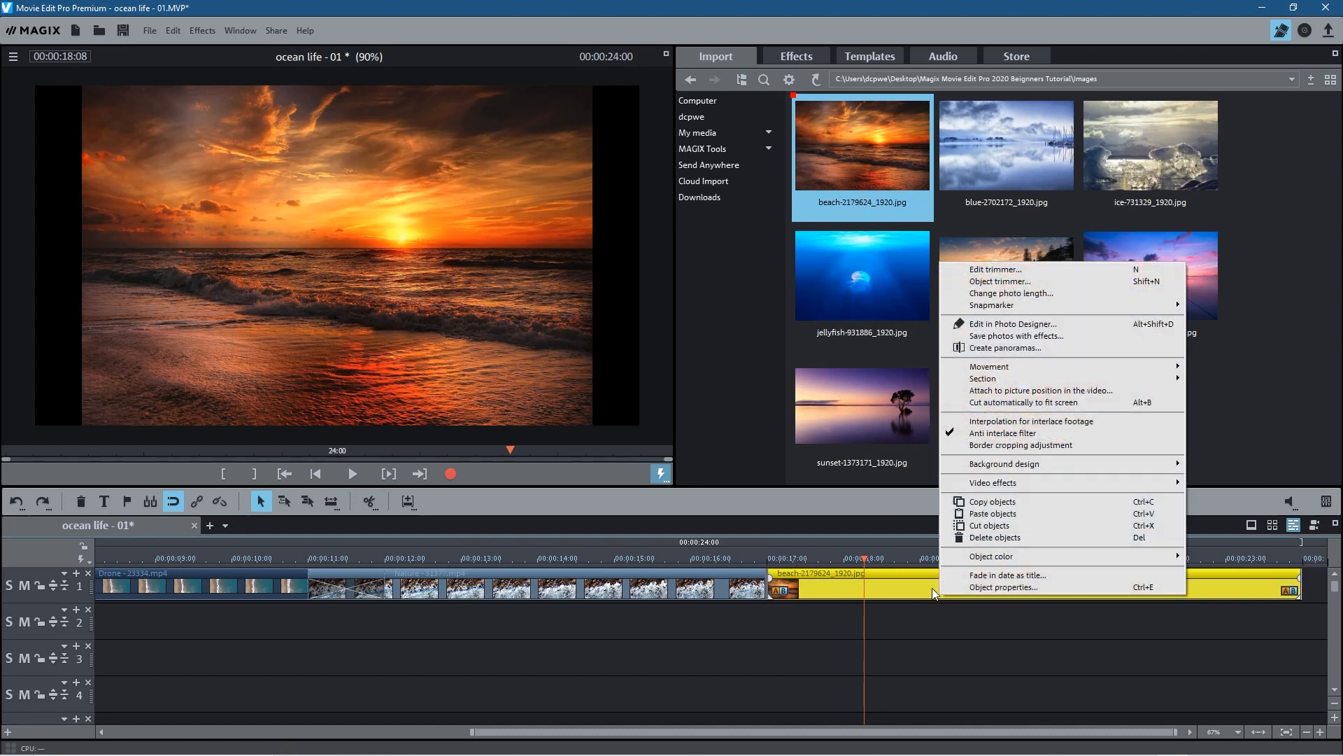
{"action": "left_click", "coordinate": [990, 294]}
{"action": "left_click", "coordinate": [776, 374]}
{"action": "type", "text": "05:00"}
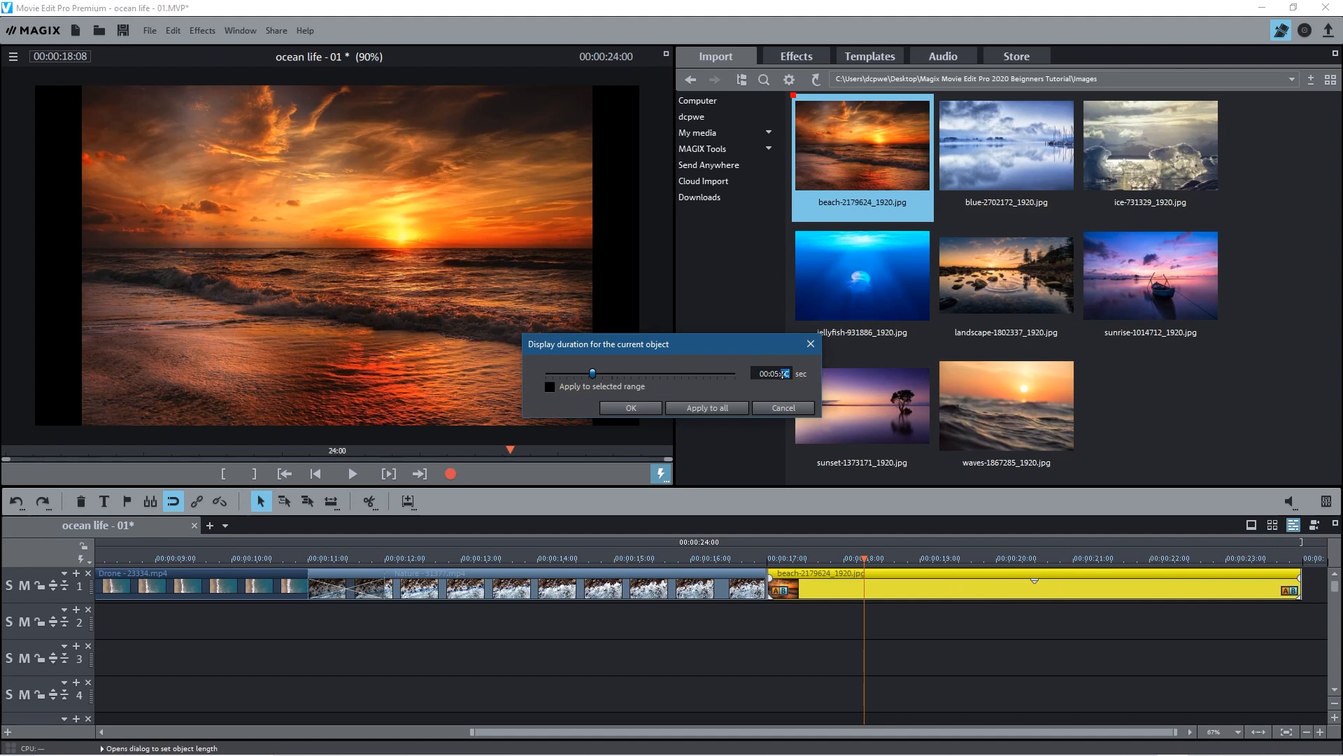
{"action": "left_click", "coordinate": [642, 406]}
{"action": "mouse_move", "coordinate": [812, 587]}
{"action": "left_mouse_down"}
{"action": "mouse_move", "coordinate": [855, 592]}
{"action": "mouse_move", "coordinate": [738, 598]}
{"action": "mouse_move", "coordinate": [882, 594]}
{"action": "mouse_move", "coordinate": [815, 587]}
{"action": "left_mouse_up"}
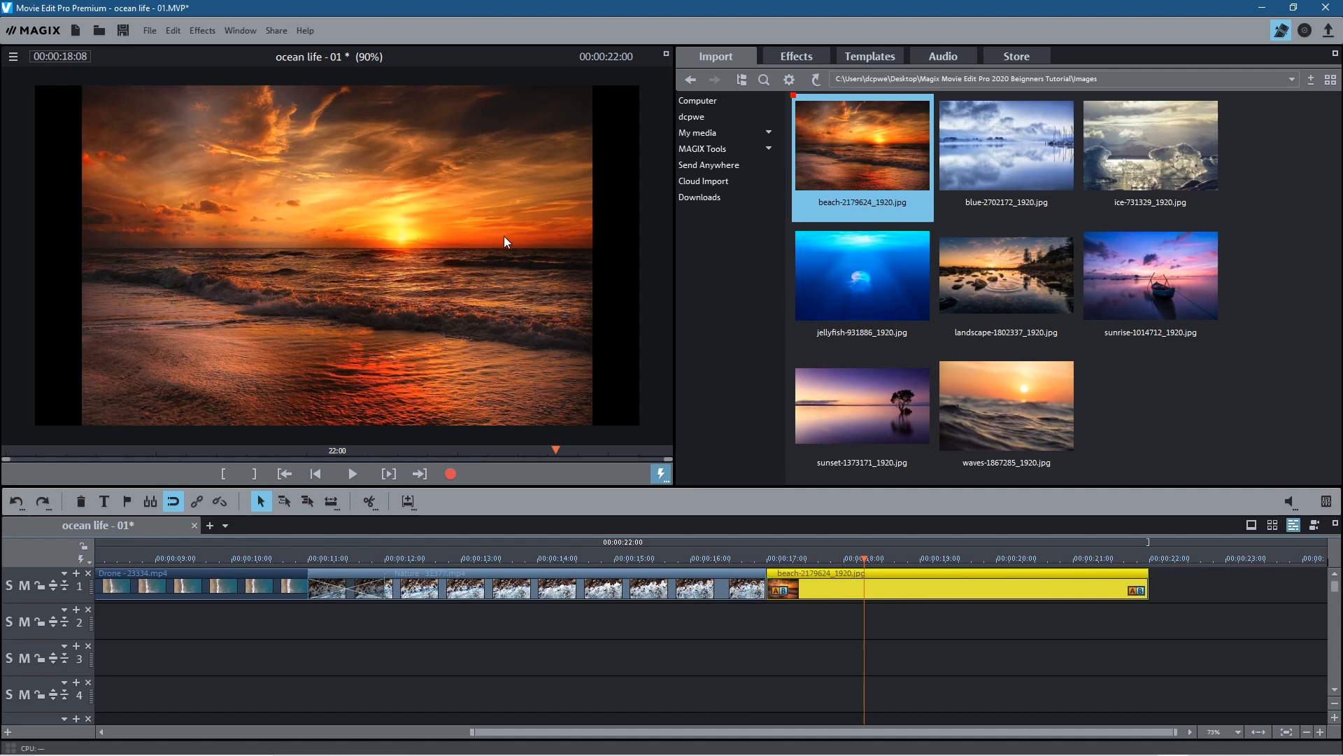
Enlarge the beach photo to a zoom of 120 with Size/Position and set its top position to -110 so it fills the frame.
{"action": "left_click", "coordinate": [656, 221]}
{"action": "scroll", "coordinate": [657, 221], "scroll_direction": "up", "scroll_amount": 1}
{"action": "scroll", "coordinate": [656, 221], "scroll_direction": "up", "scroll_amount": 1}
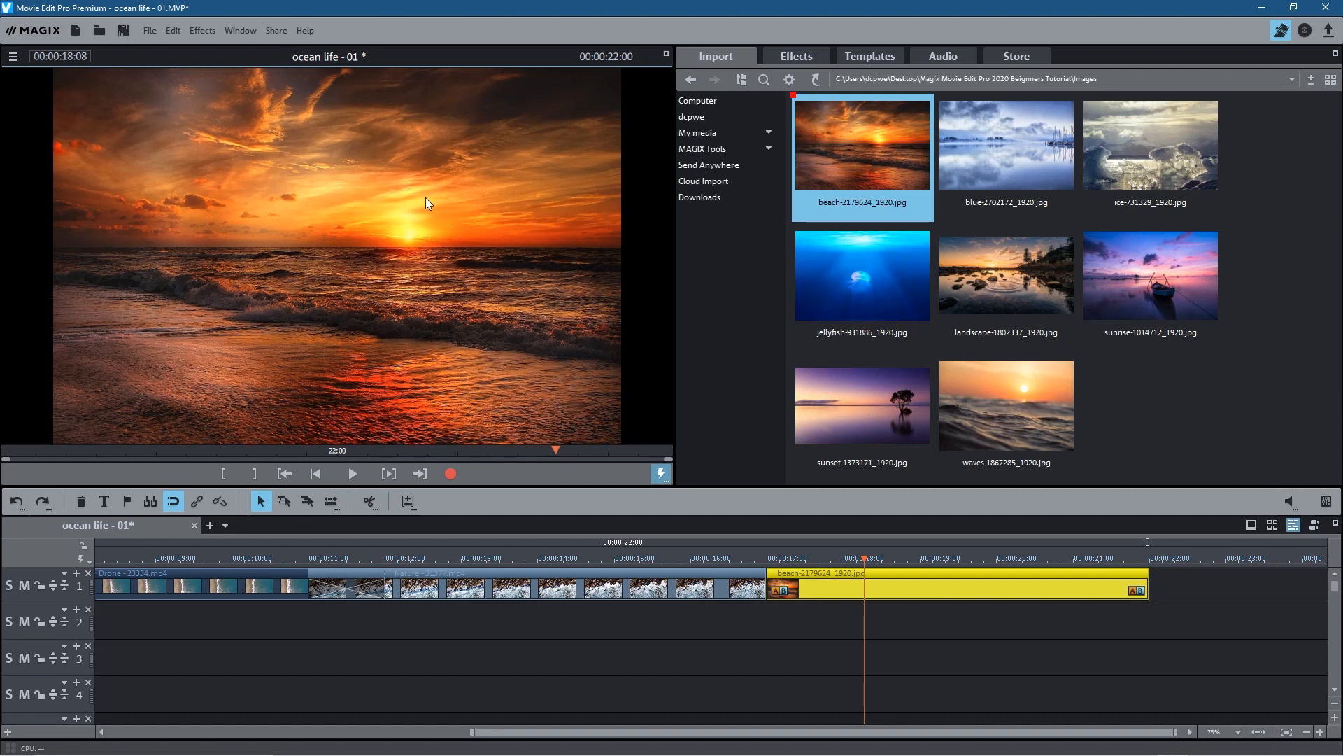
{"action": "scroll", "coordinate": [425, 197], "scroll_direction": "down", "scroll_amount": 1}
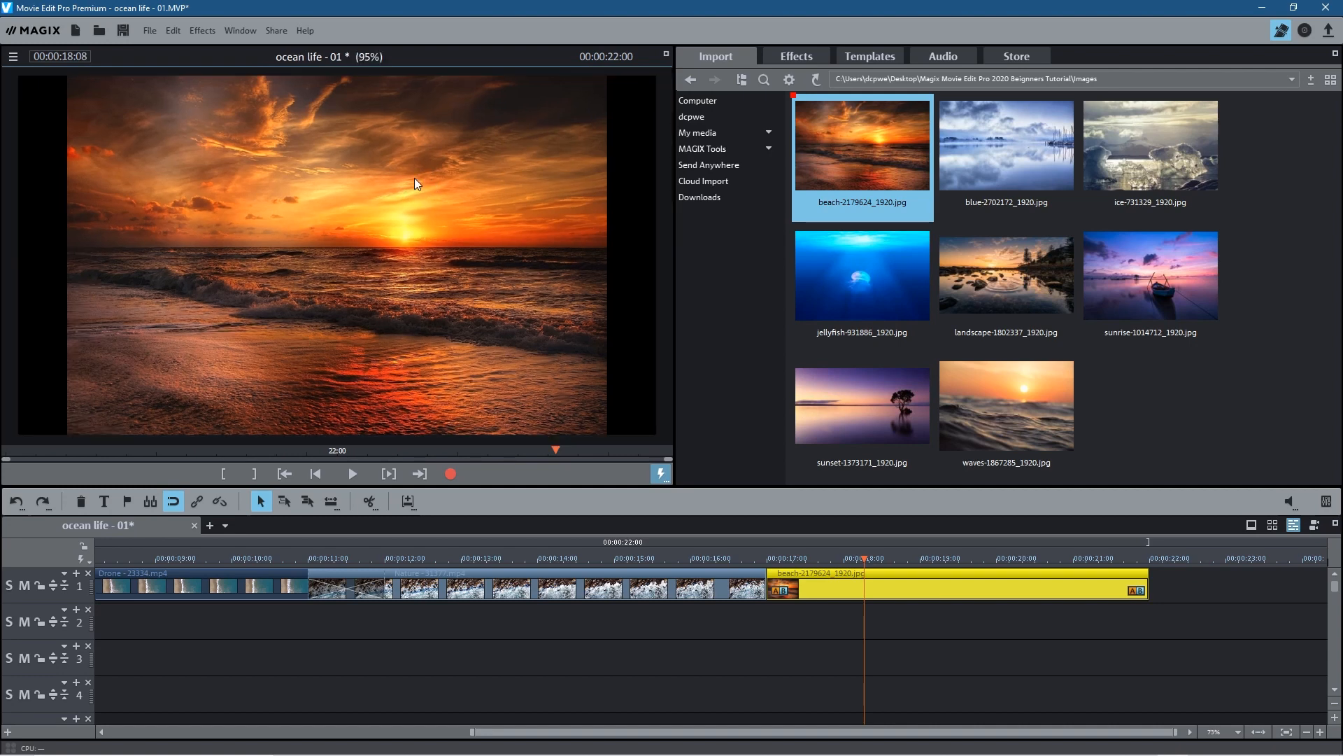
{"action": "scroll", "coordinate": [415, 183], "scroll_direction": "down", "scroll_amount": 1}
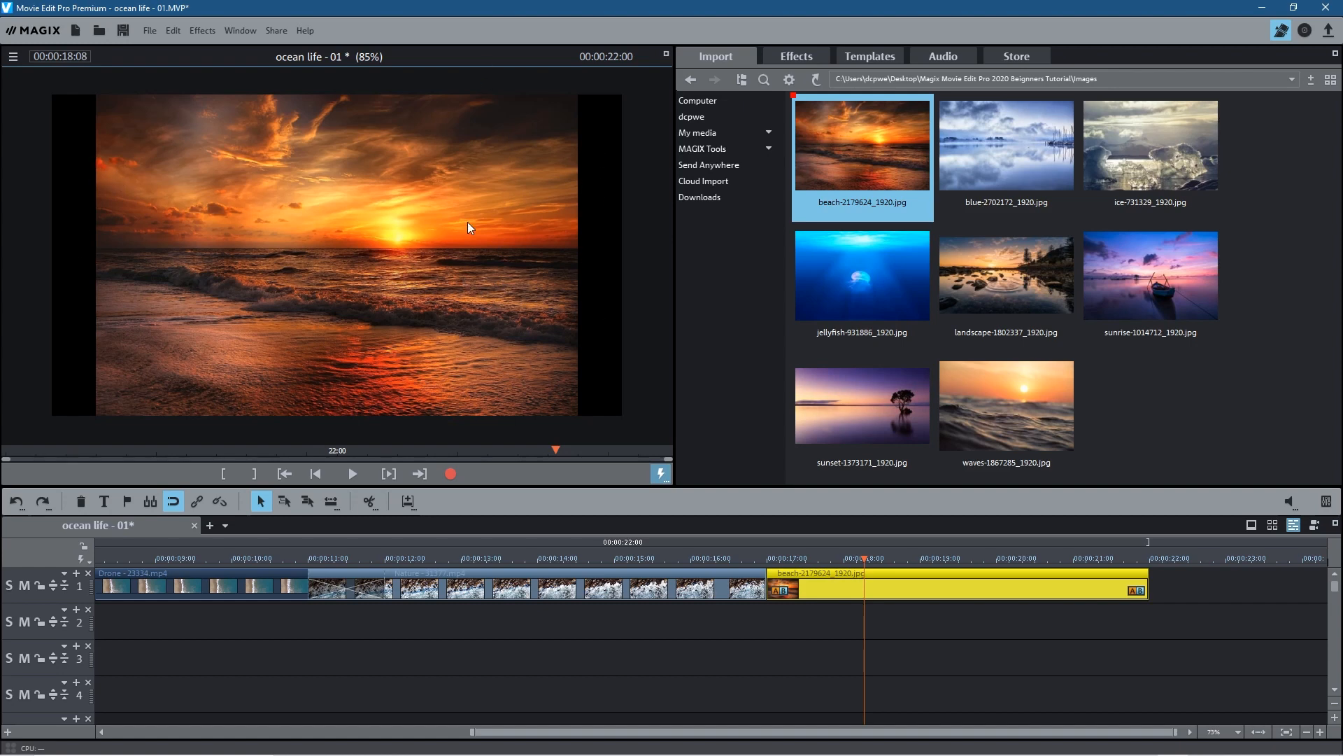
{"action": "left_click", "coordinate": [793, 59]}
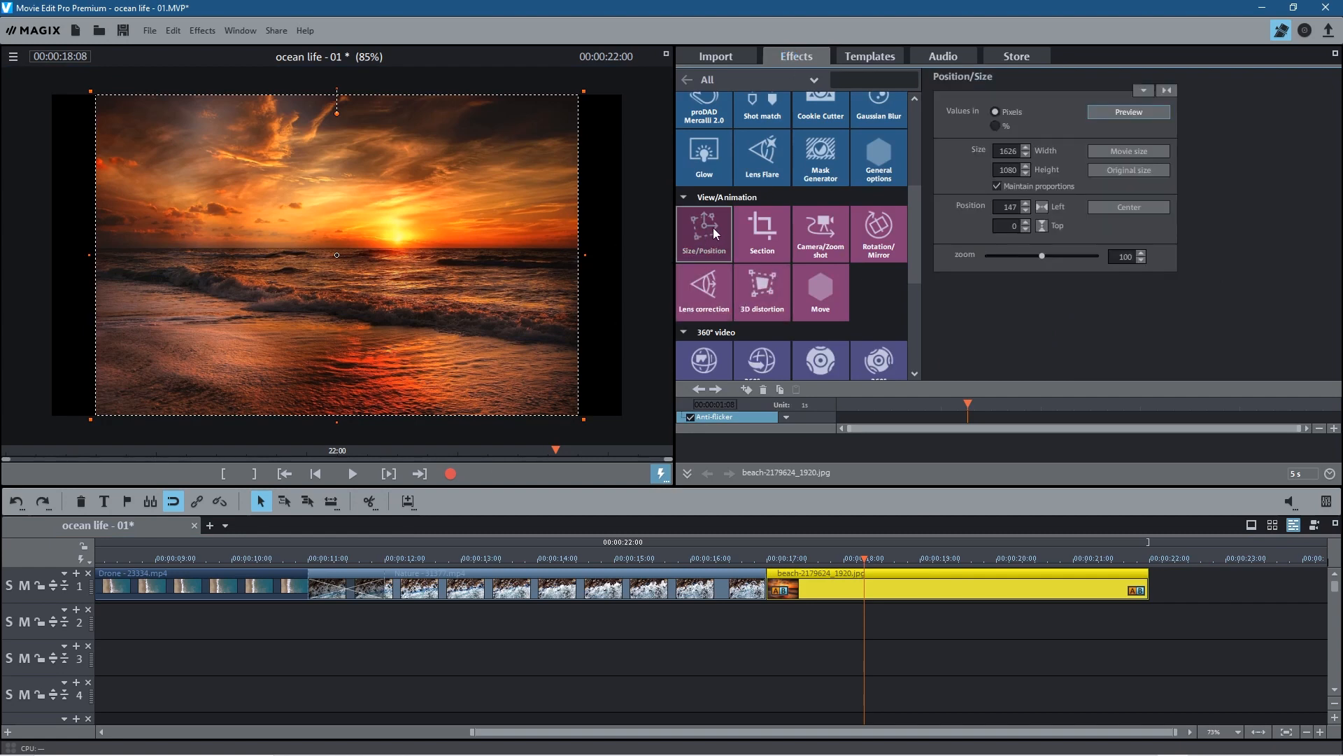
{"action": "left_click_drag", "start_coordinate": [1042, 254], "coordinate": [1053, 259]}
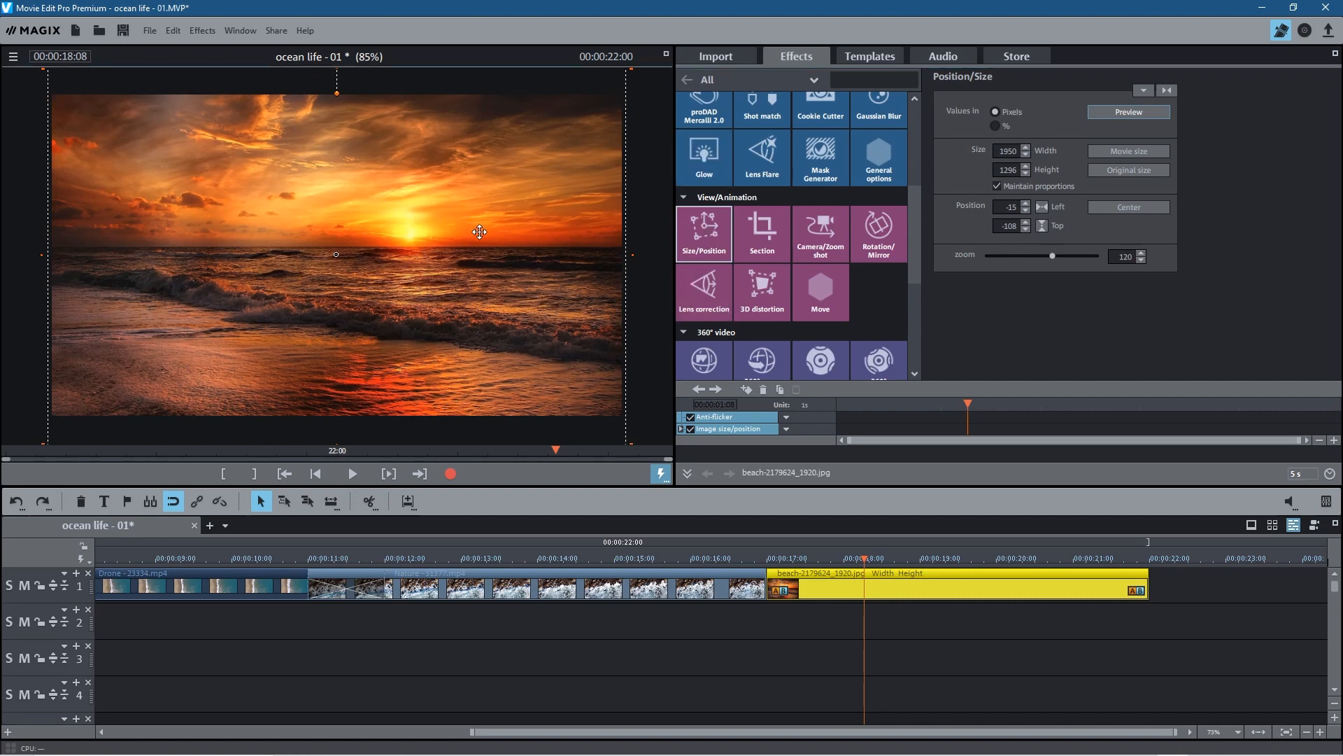
{"action": "left_click_drag", "start_coordinate": [480, 232], "coordinate": [481, 232]}
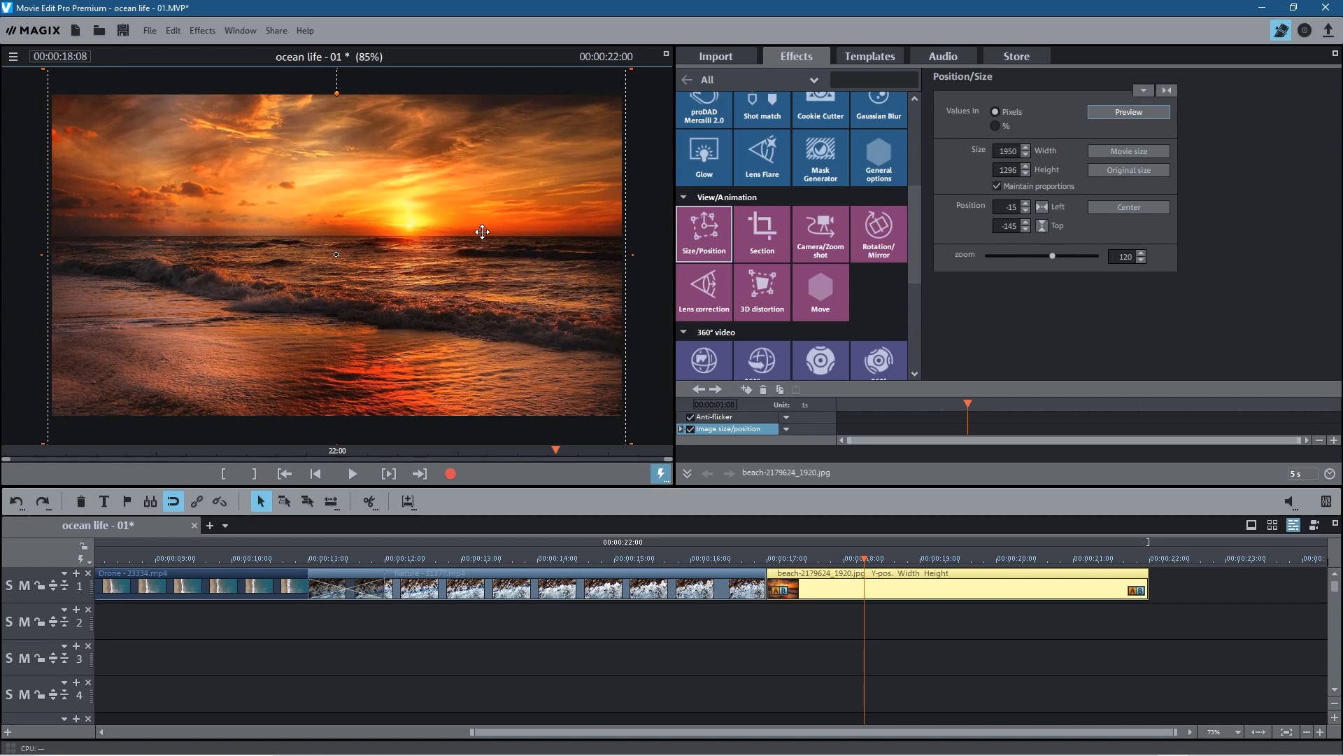
{"action": "double_click", "coordinate": [1012, 226]}
{"action": "left_click", "coordinate": [1023, 223]}
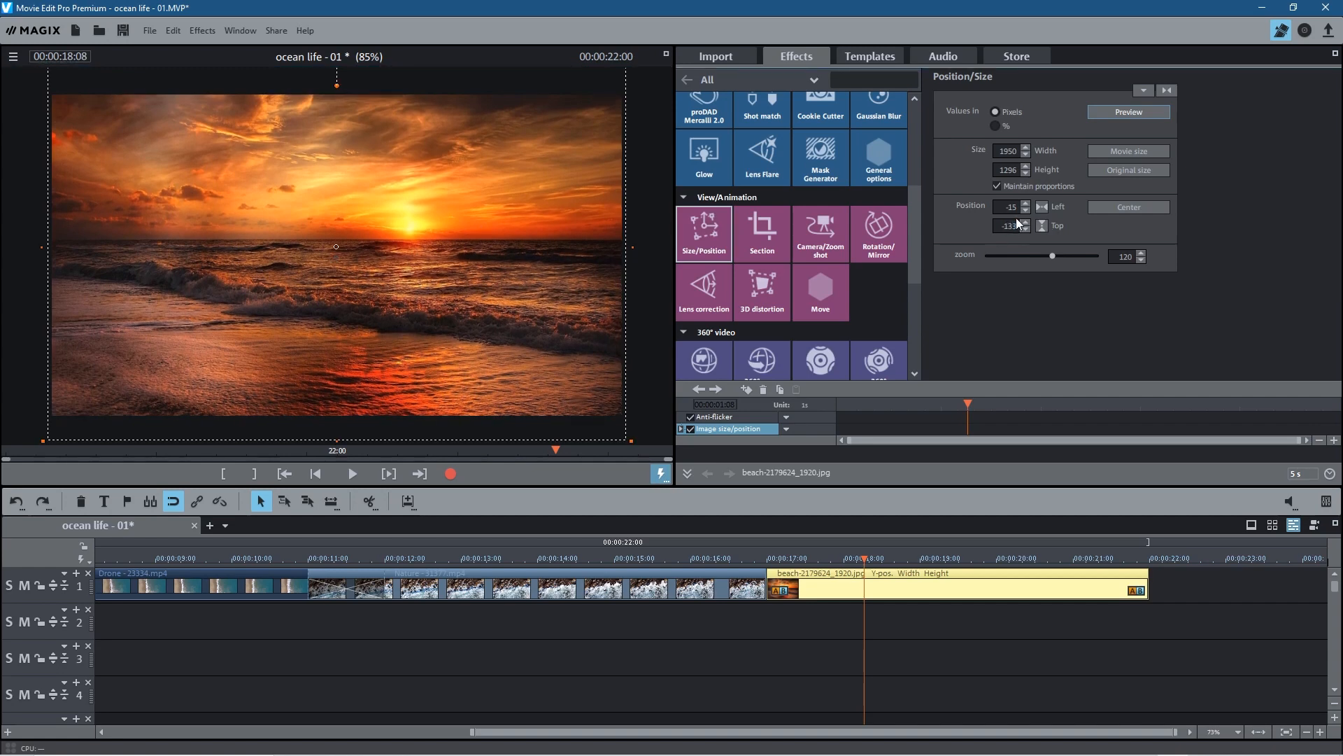
{"action": "left_click_drag", "start_coordinate": [1024, 227], "coordinate": [1039, 201]}
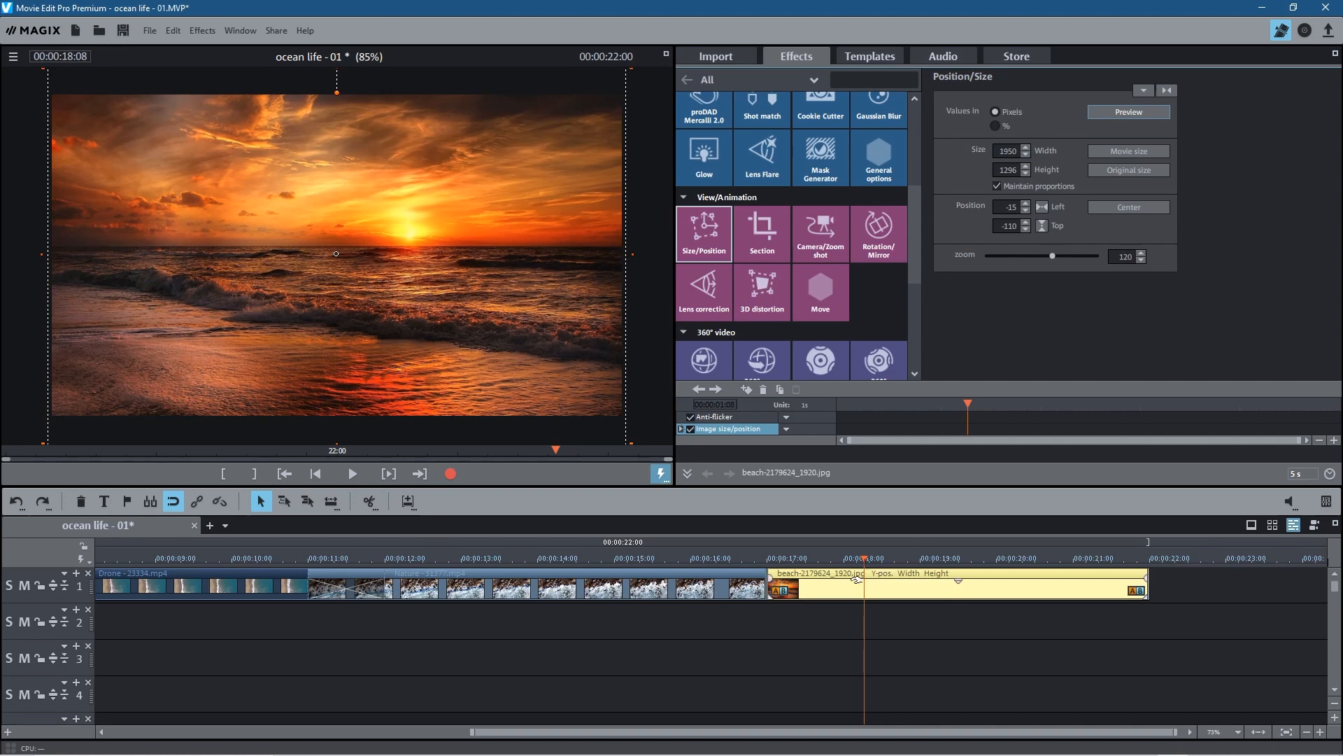
Overlap the beach photo with the Nature clip's end by about one second and apply the Circle from right transition to the crossfade.
{"action": "left_click", "coordinate": [899, 580]}
{"action": "left_click_drag", "start_coordinate": [899, 582], "coordinate": [816, 586]}
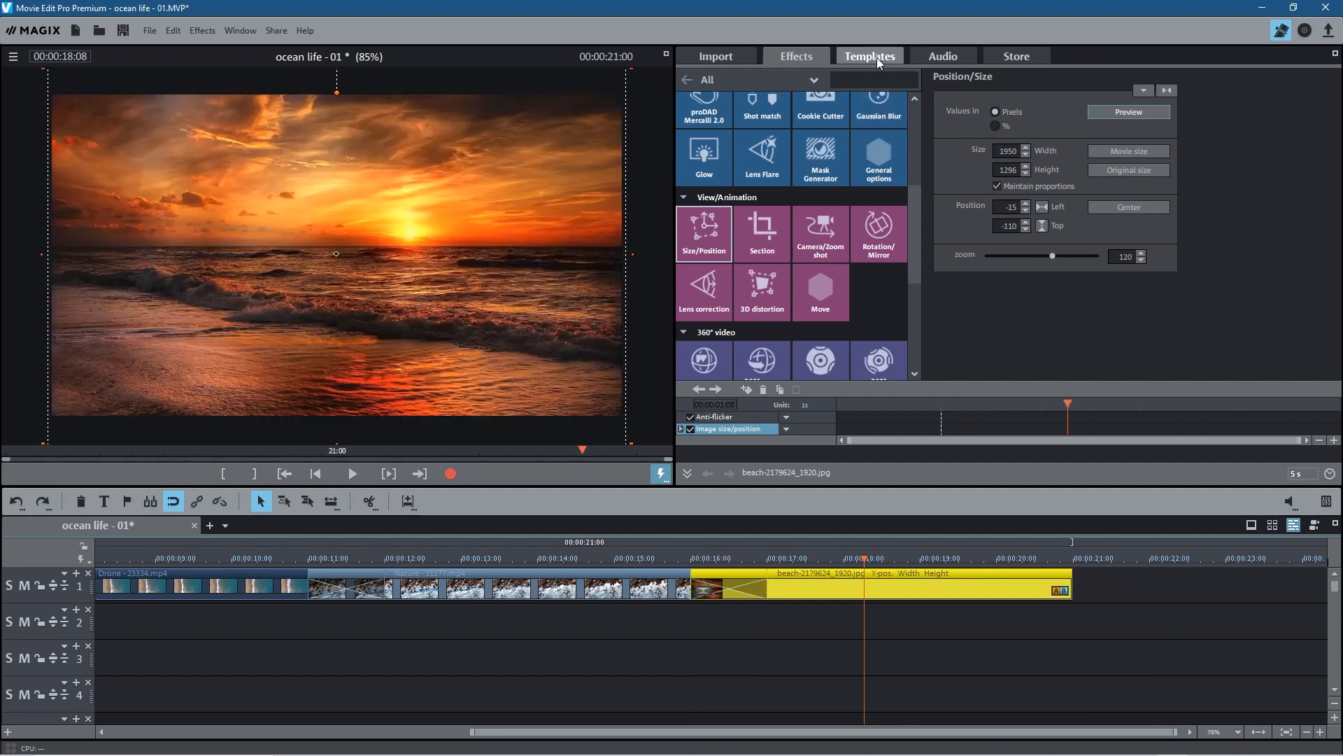
{"action": "left_click", "coordinate": [876, 57]}
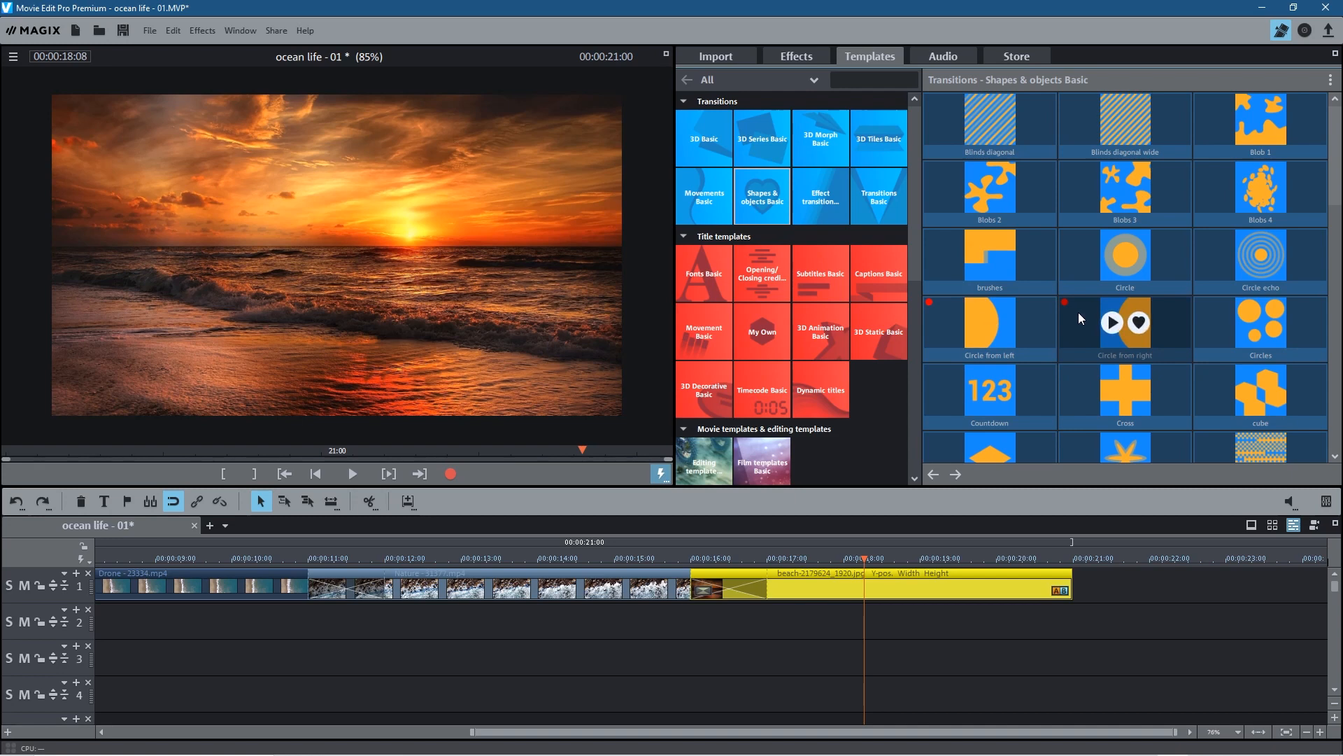
{"action": "left_click_drag", "start_coordinate": [1078, 312], "coordinate": [350, 594]}
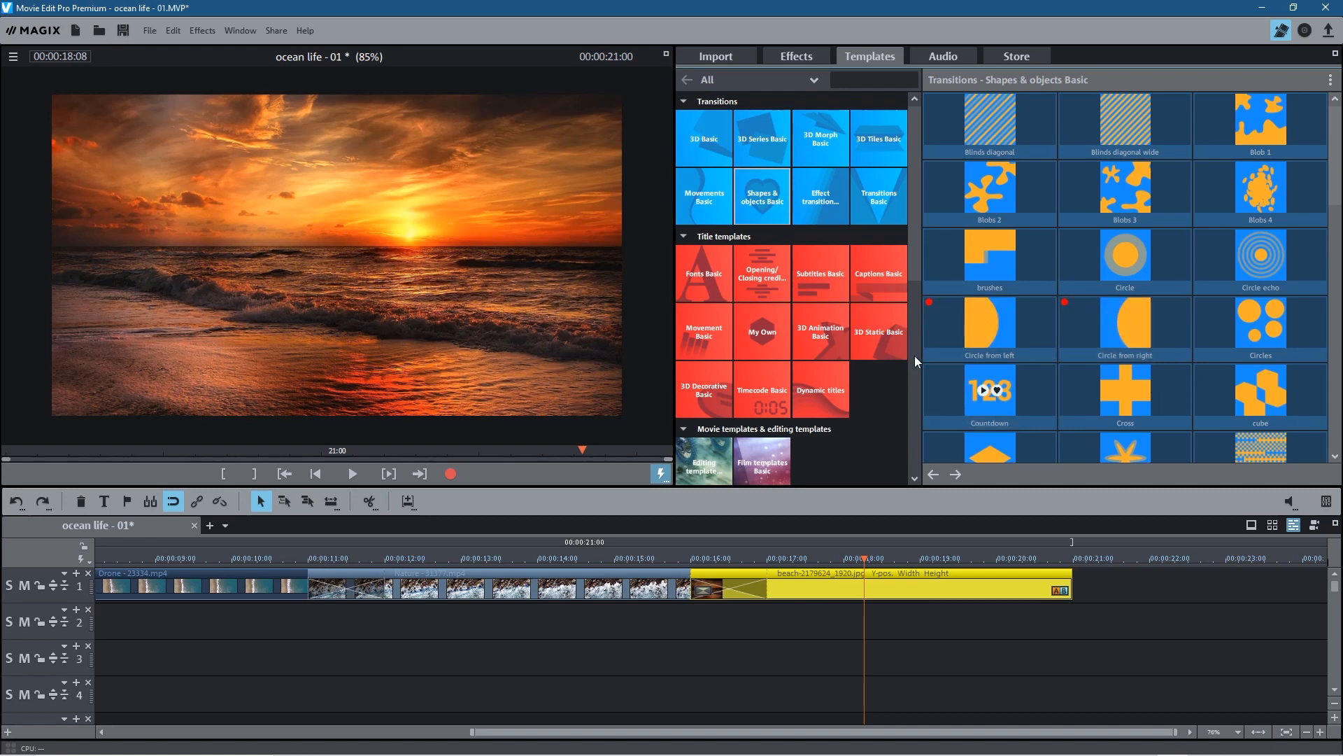
{"action": "left_click_drag", "start_coordinate": [945, 321], "coordinate": [729, 584]}
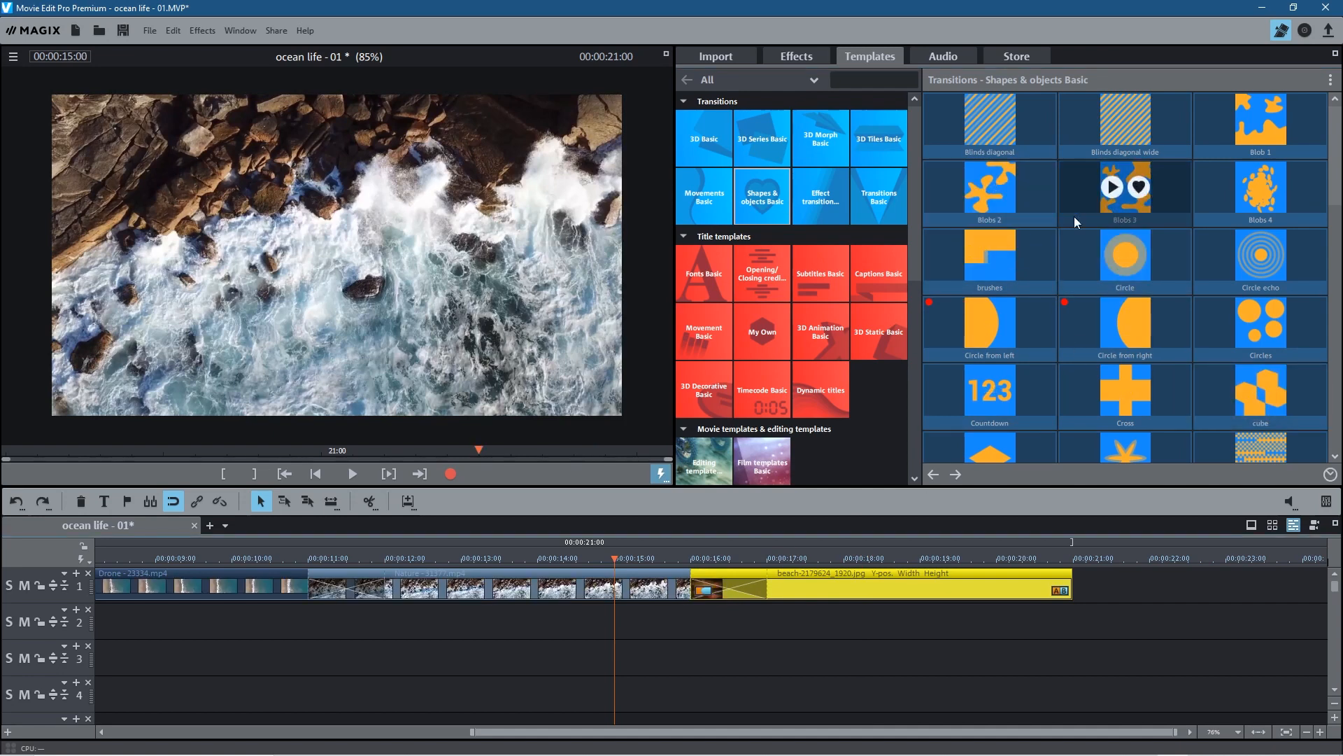
Play back the transition from the Nature clip to the beach photo.
{"action": "left_click_drag", "start_coordinate": [616, 558], "coordinate": [662, 558]}
{"action": "left_click", "coordinate": [346, 475]}
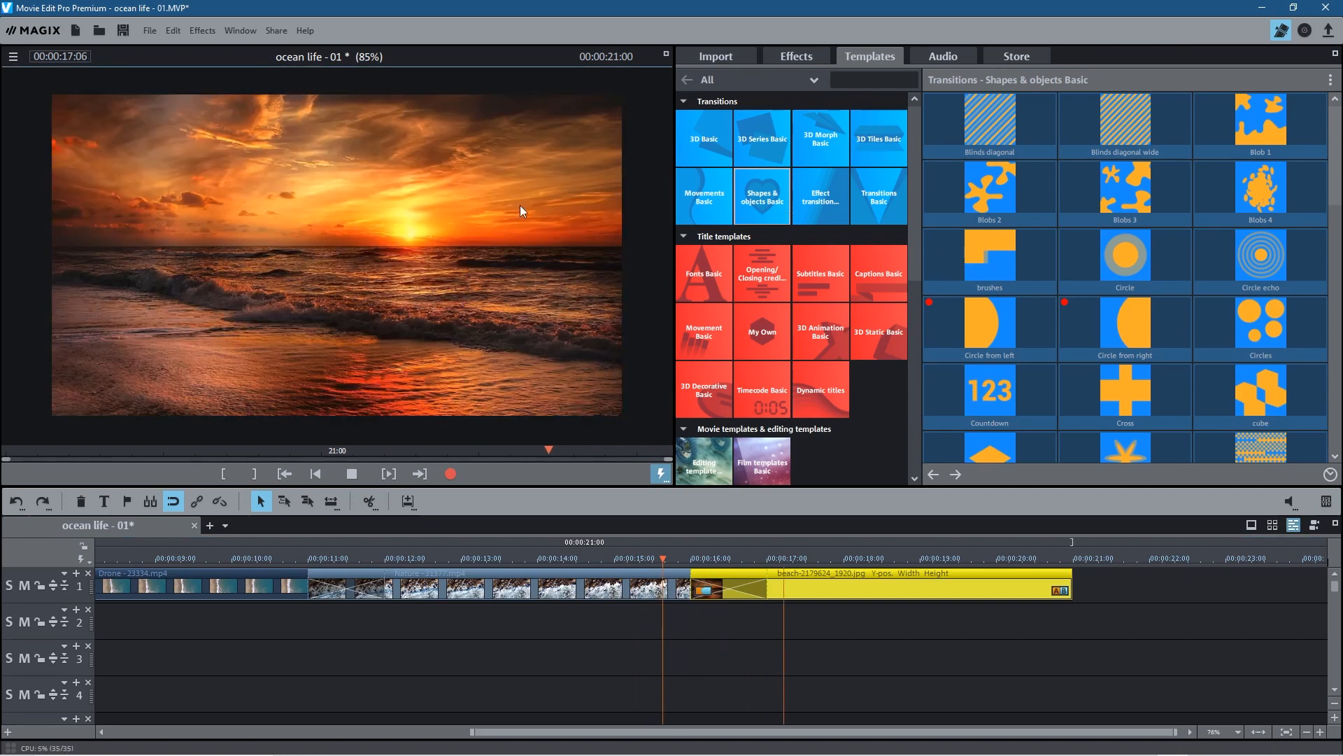
{"action": "left_click", "coordinate": [350, 473]}
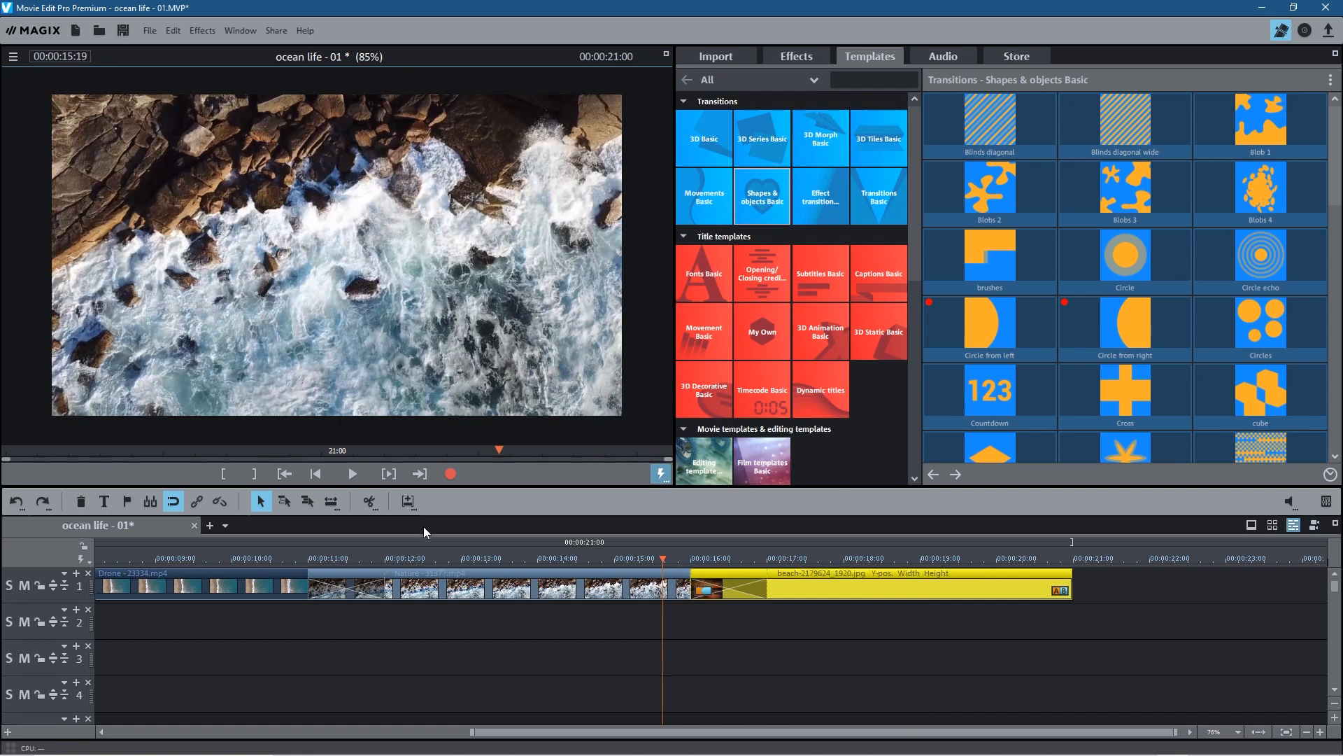
Add blue-2702172_1920.jpg to track 1 and snap its start to the end of the beach photo.
{"action": "left_click", "coordinate": [1031, 557]}
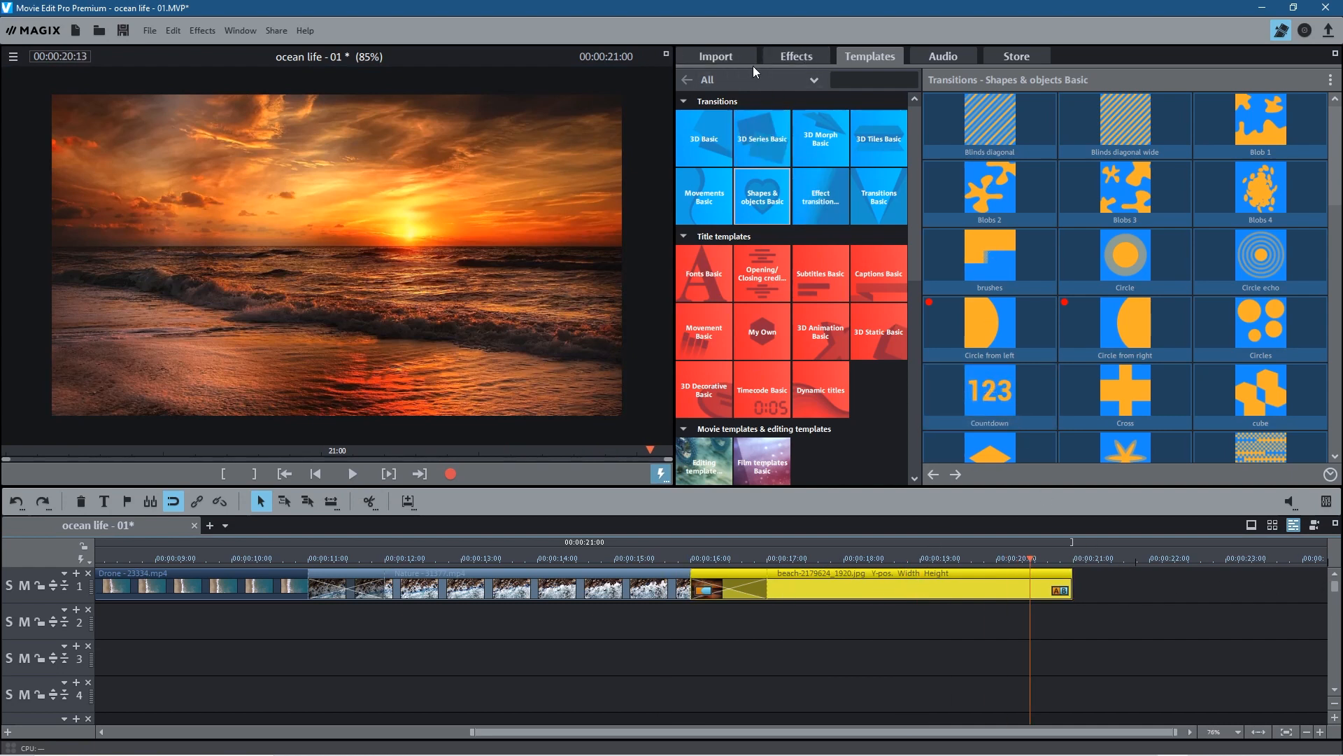
{"action": "left_click", "coordinate": [725, 55]}
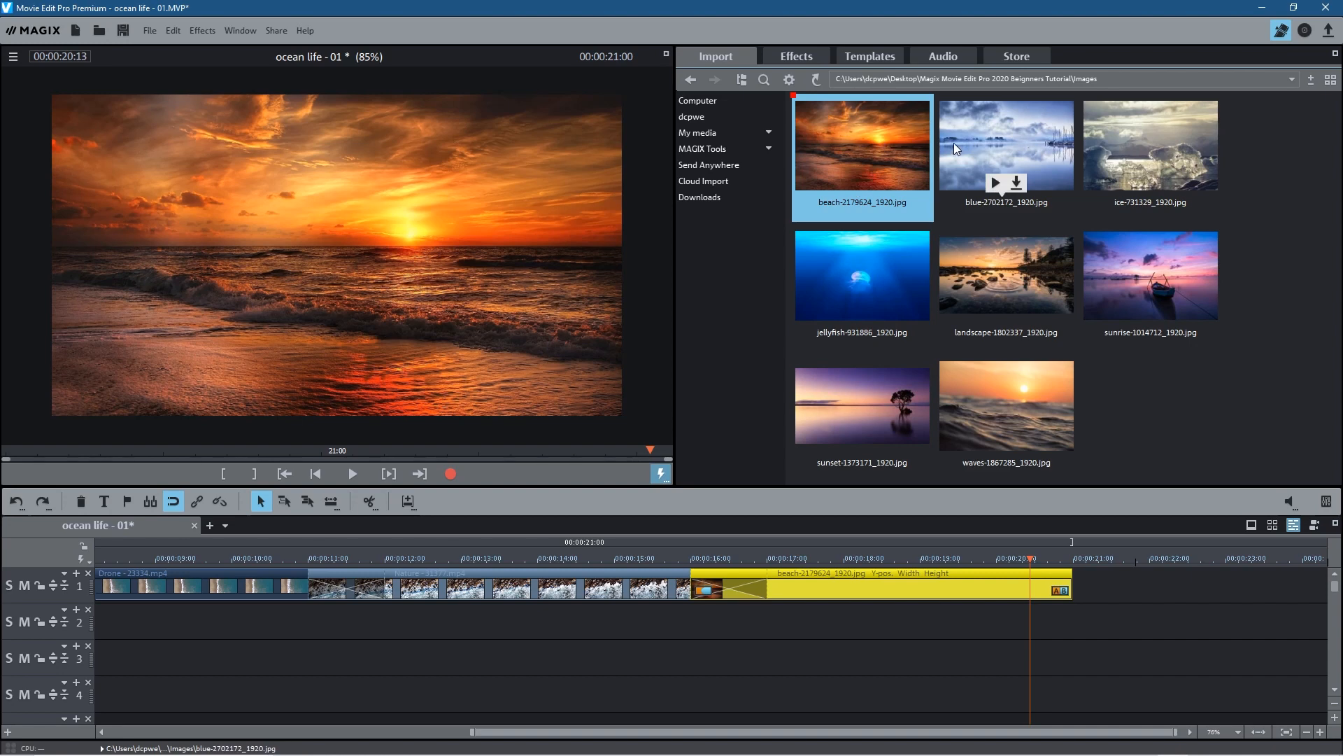
{"action": "left_click", "coordinate": [989, 116]}
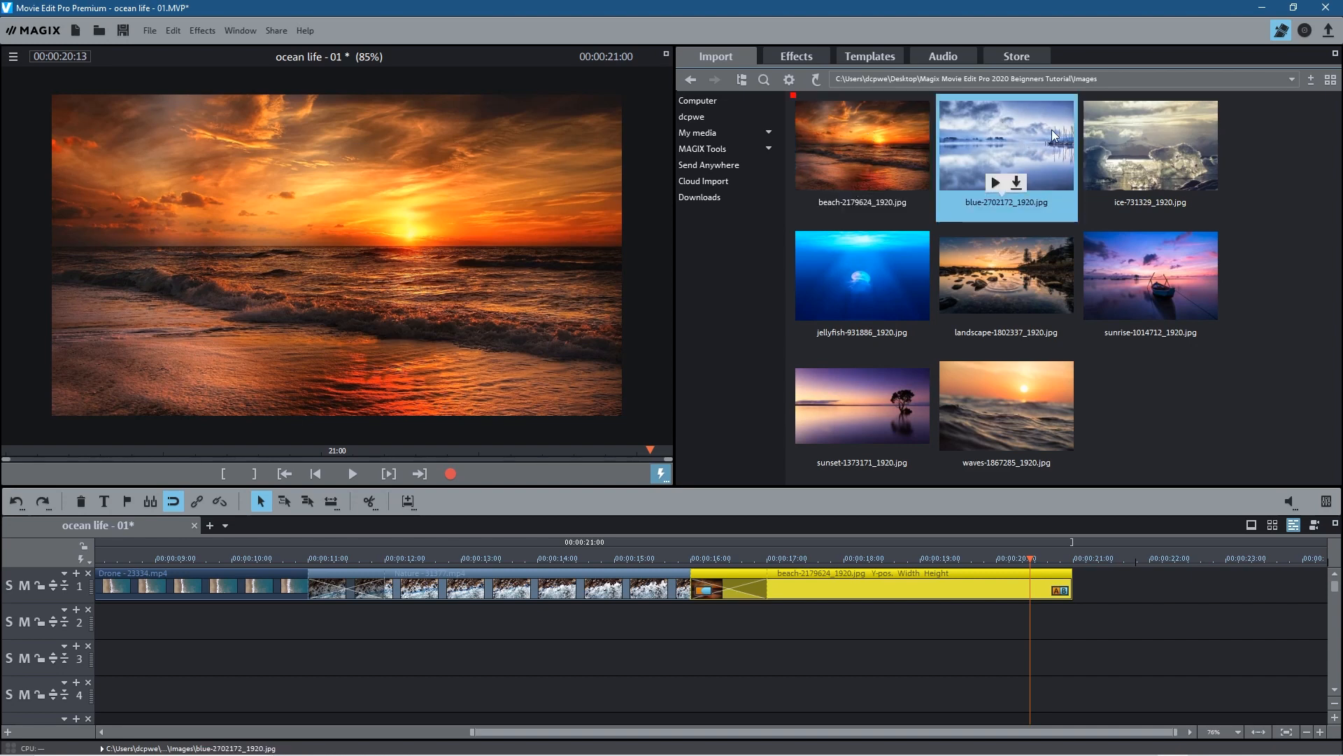
{"action": "left_click_drag", "start_coordinate": [1046, 191], "coordinate": [1137, 586]}
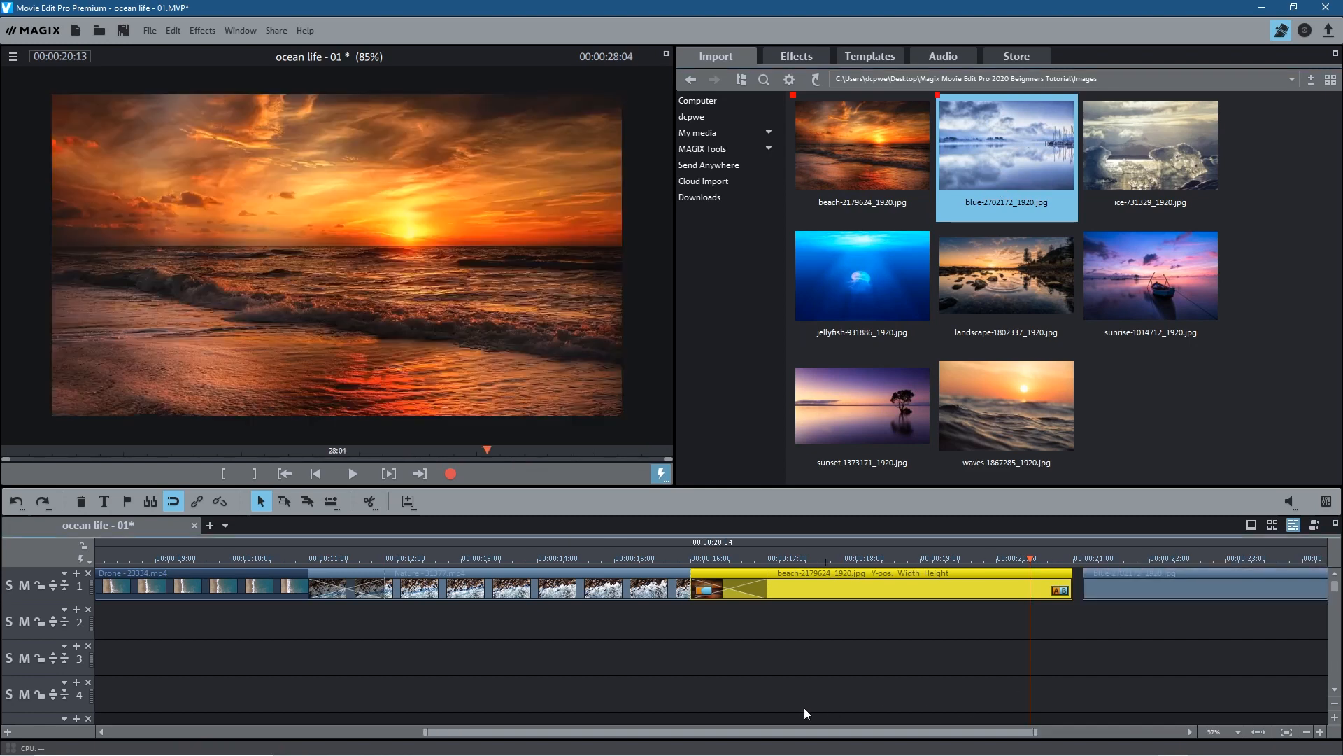
{"action": "left_click_drag", "start_coordinate": [678, 736], "coordinate": [908, 732]}
{"action": "mouse_move", "coordinate": [891, 590]}
{"action": "left_mouse_down"}
{"action": "mouse_move", "coordinate": [866, 590]}
{"action": "mouse_move", "coordinate": [881, 590]}
{"action": "left_mouse_up"}
Set the display duration of the blue-2702172_1920.jpg photo to 5 seconds.
{"action": "right_click", "coordinate": [880, 590]}
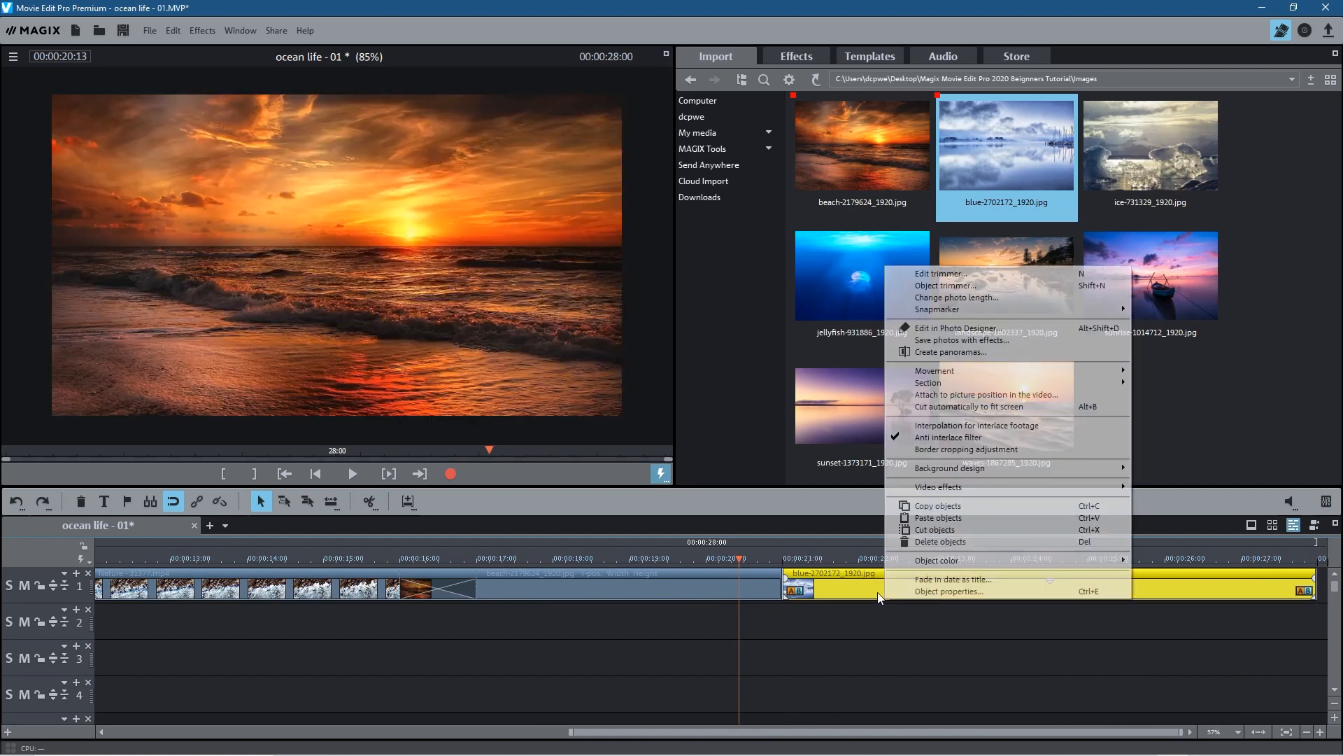
{"action": "left_click", "coordinate": [993, 296]}
{"action": "double_click", "coordinate": [774, 375]}
{"action": "type", "text": "05:00"}
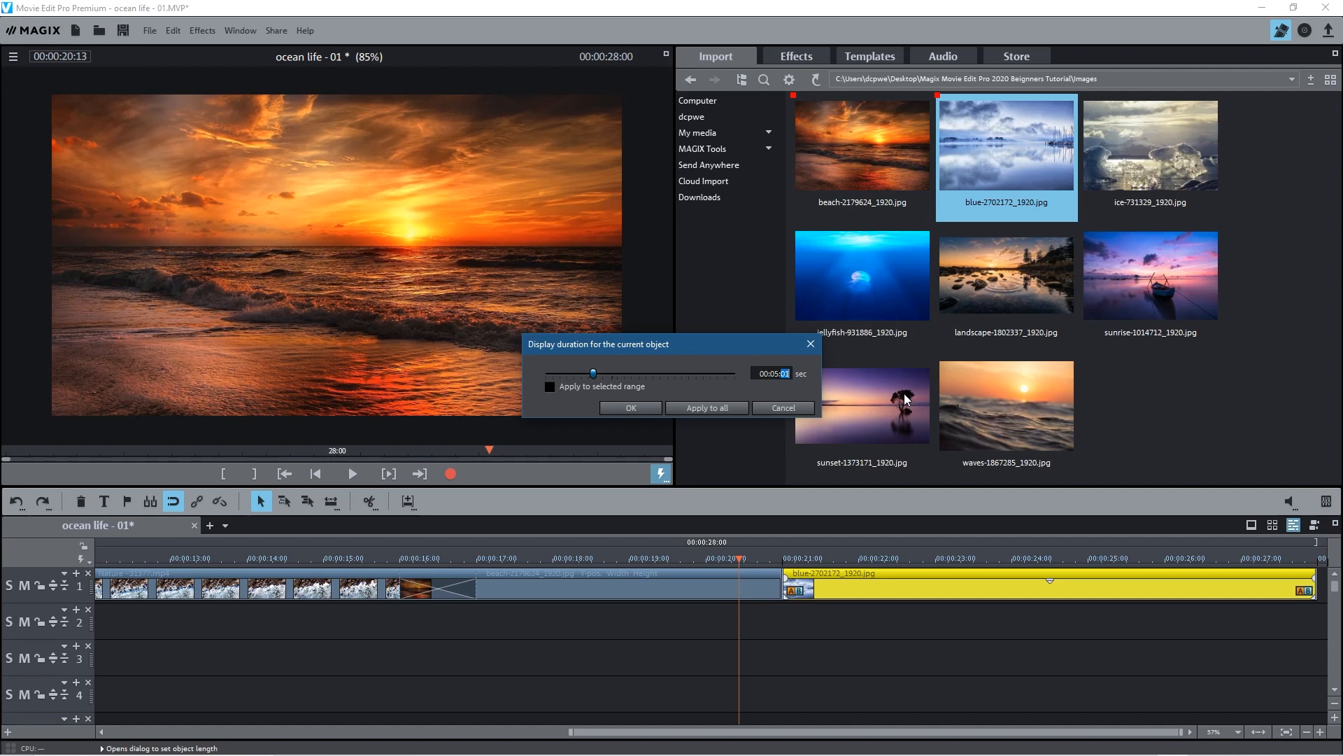
{"action": "left_click", "coordinate": [638, 406]}
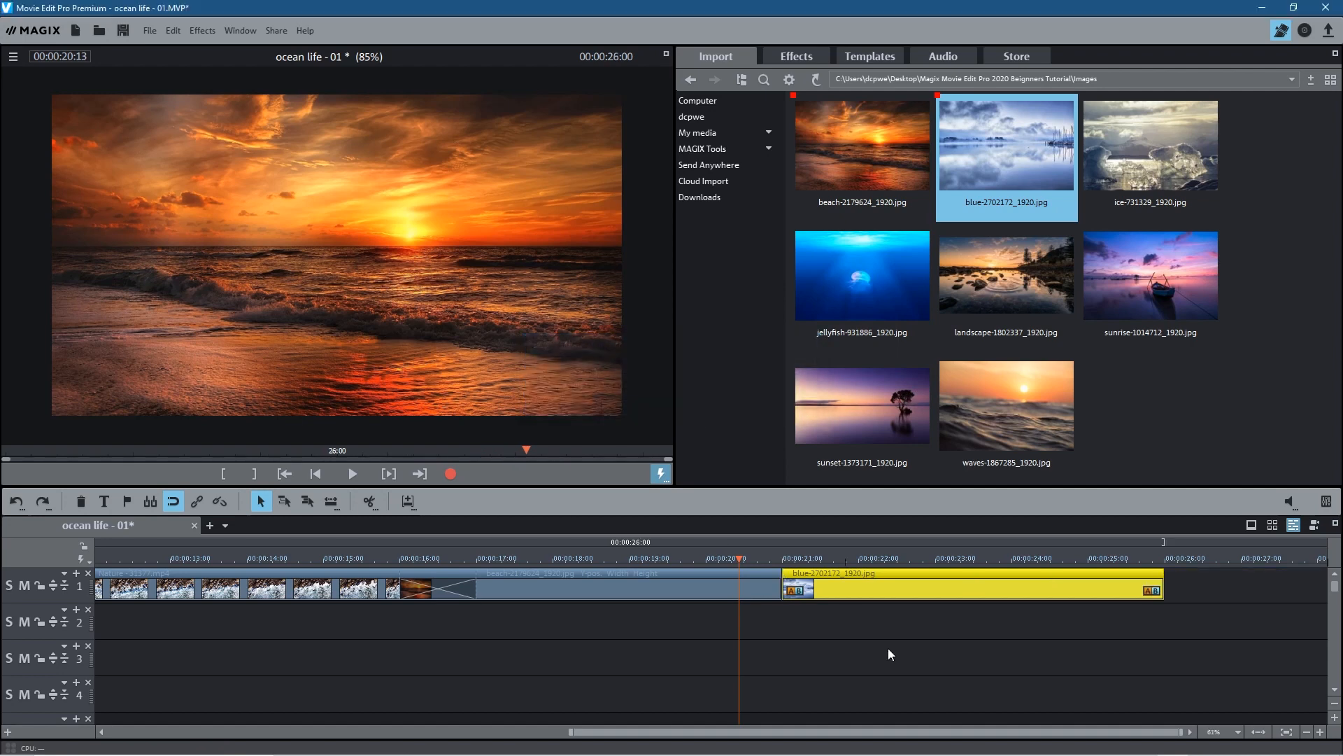
{"action": "mouse_move", "coordinate": [837, 592]}
{"action": "left_mouse_down"}
{"action": "mouse_move", "coordinate": [849, 595]}
{"action": "mouse_move", "coordinate": [805, 595]}
{"action": "mouse_move", "coordinate": [787, 623]}
{"action": "mouse_move", "coordinate": [839, 589]}
{"action": "left_mouse_up"}
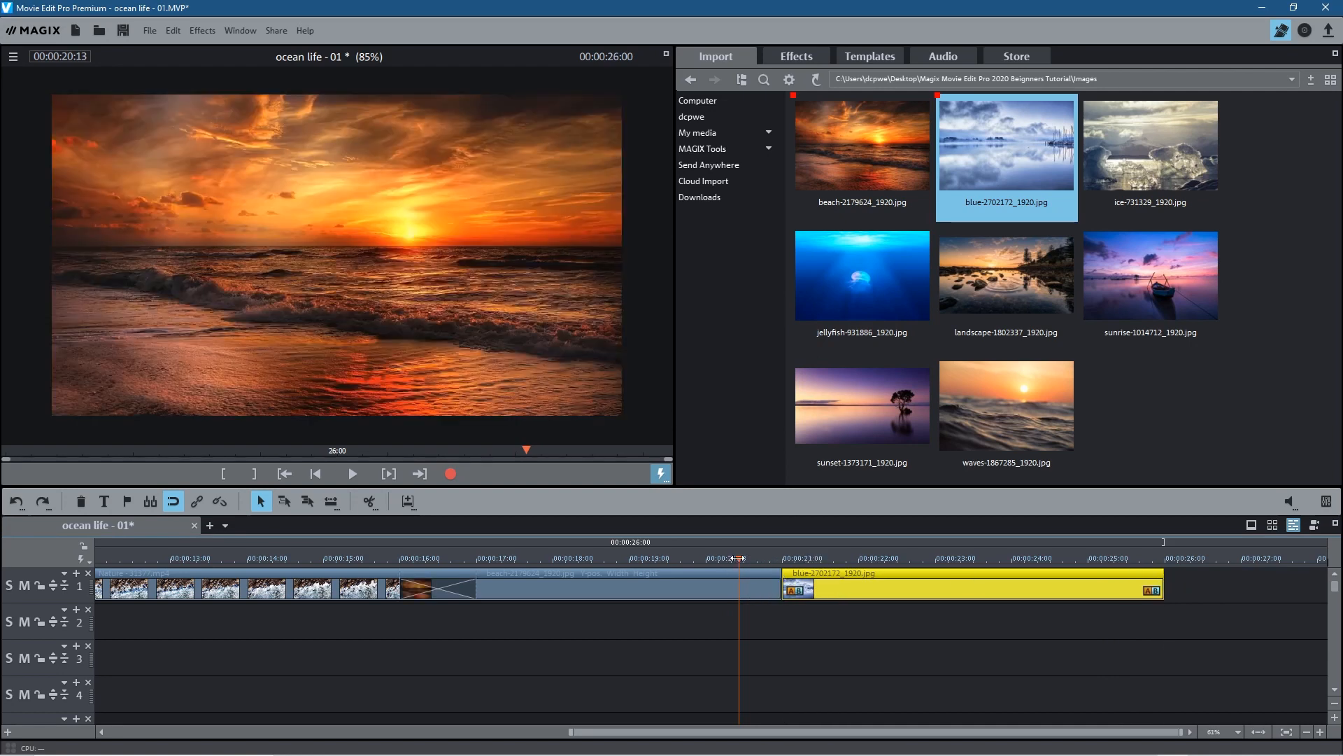
Overlap the blue photo with the beach photo's end by about one second and apply the Circle from right transition between them.
{"action": "left_click_drag", "start_coordinate": [739, 557], "coordinate": [907, 563]}
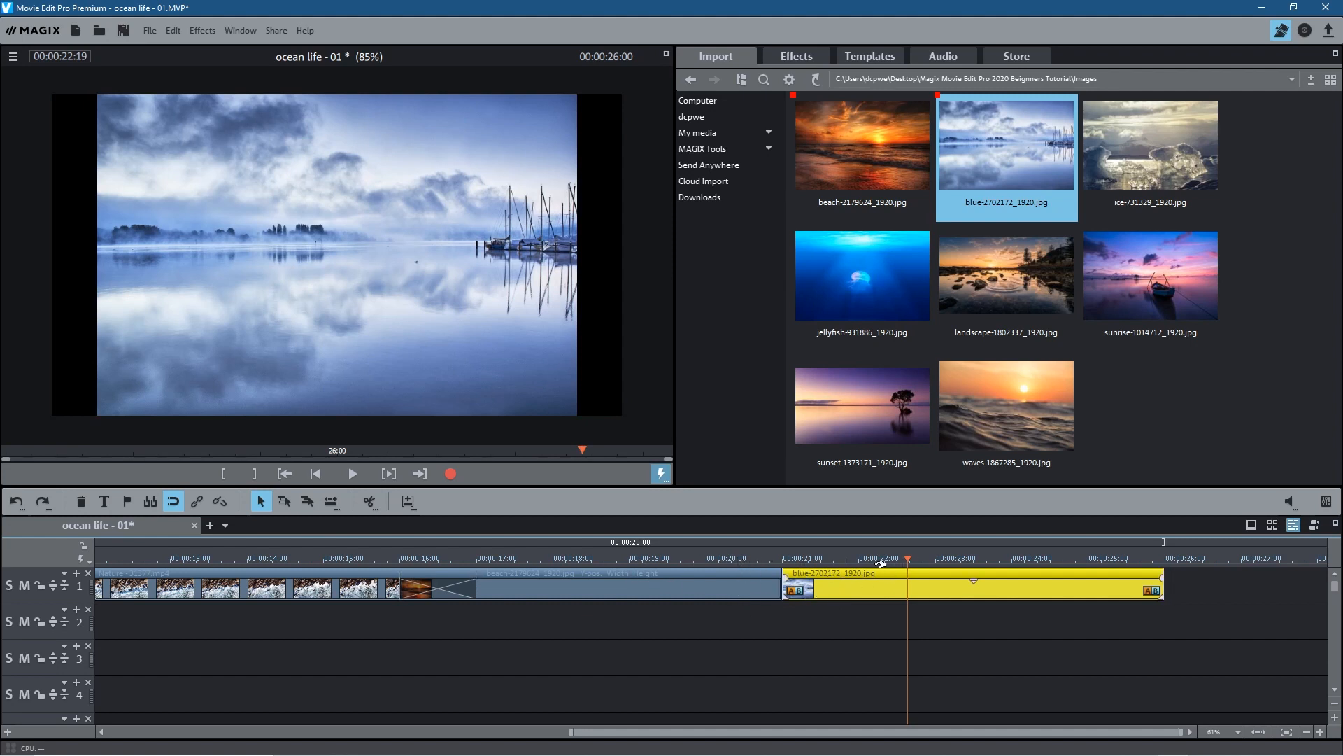
{"action": "left_click_drag", "start_coordinate": [847, 590], "coordinate": [770, 593]}
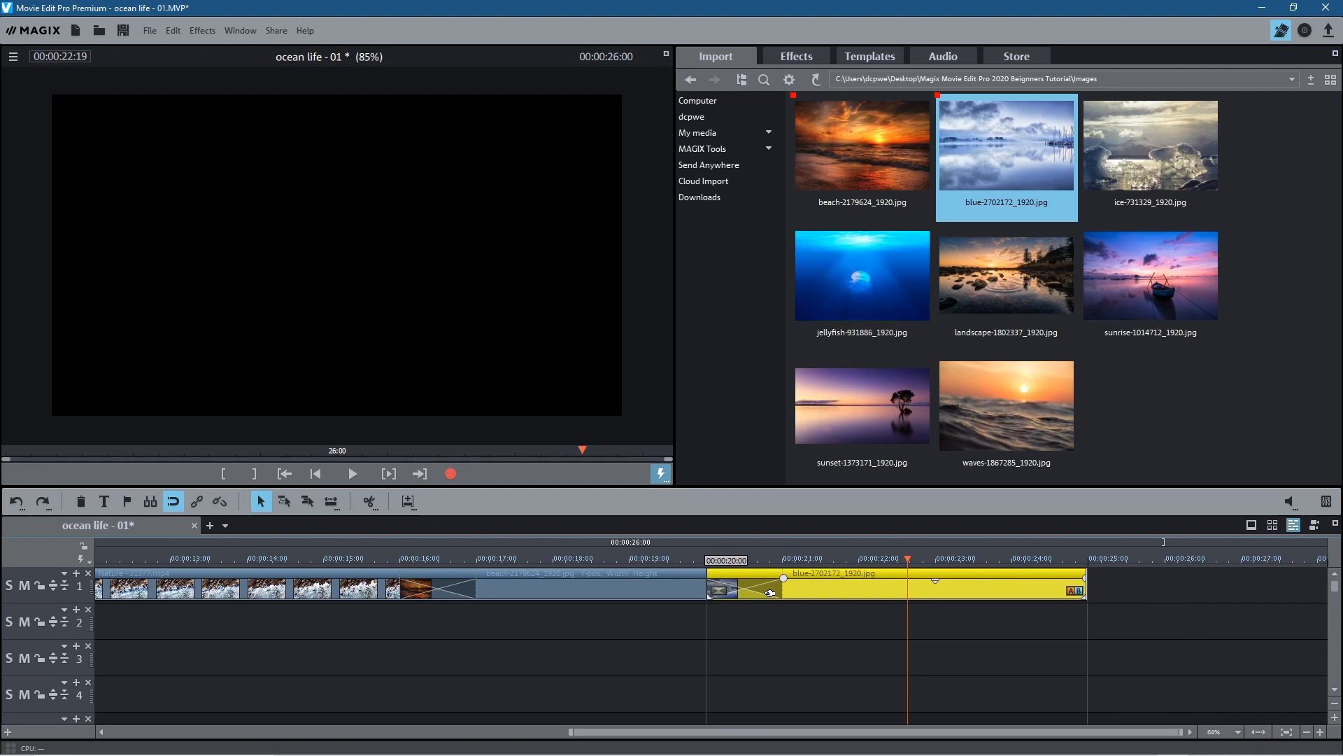
{"action": "left_click_drag", "start_coordinate": [770, 592], "coordinate": [801, 587]}
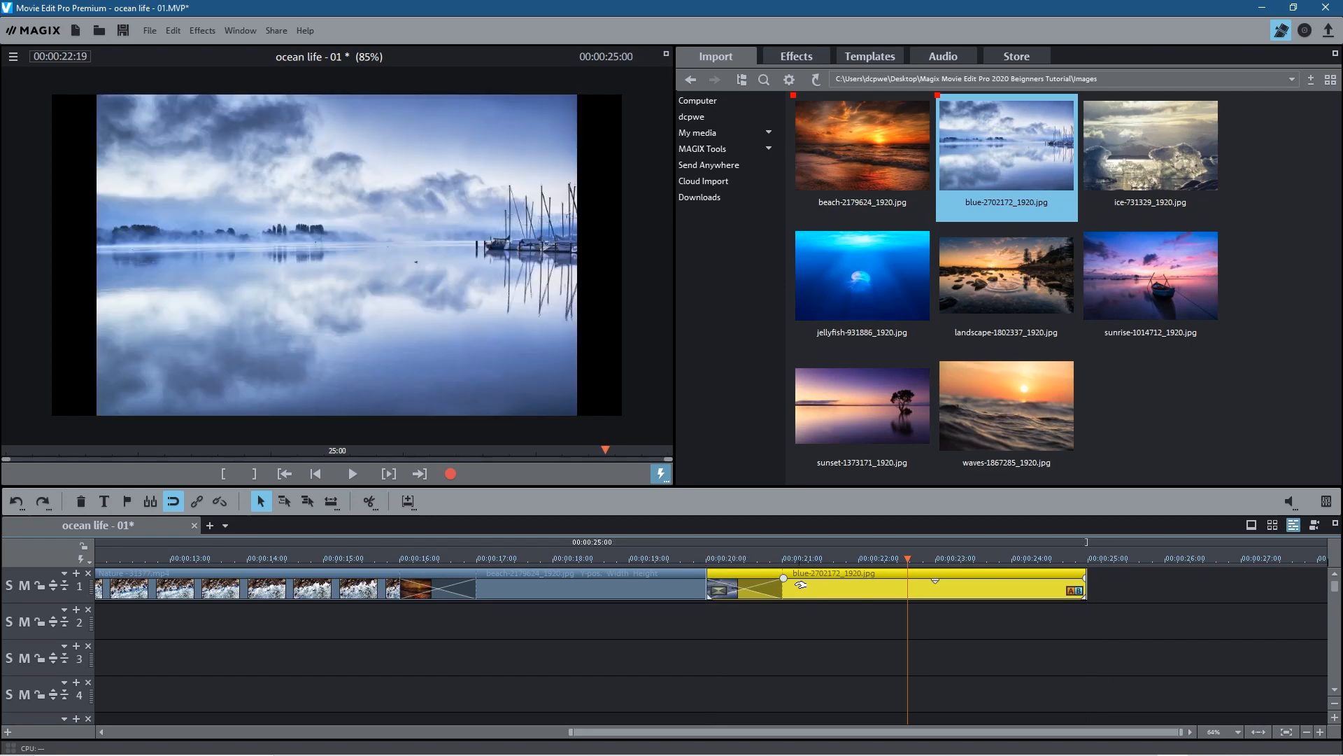
{"action": "left_click", "coordinate": [865, 56]}
{"action": "left_click_drag", "start_coordinate": [1076, 321], "coordinate": [742, 589]}
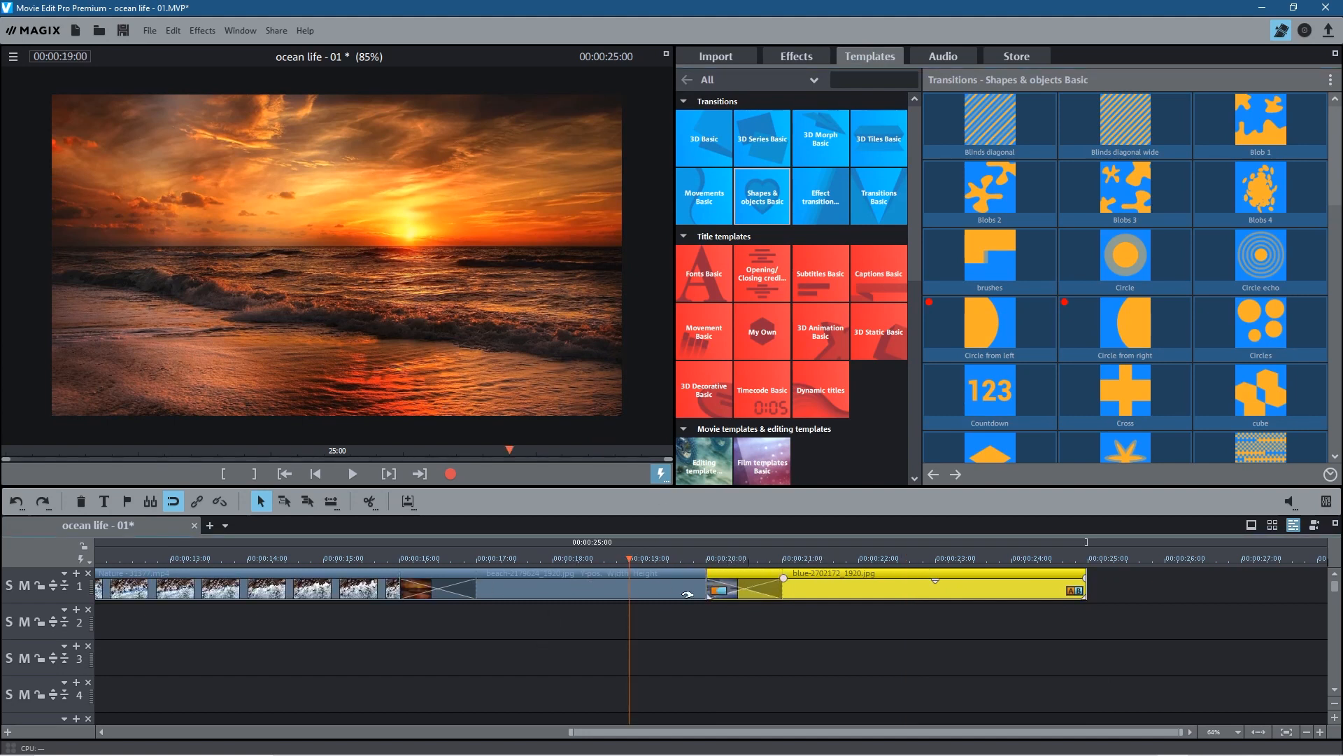
Scrub through the new transition onto the blue photo and enlarge the photo to a zoom of 120 with Size/Position.
{"action": "left_click_drag", "start_coordinate": [686, 559], "coordinate": [849, 556]}
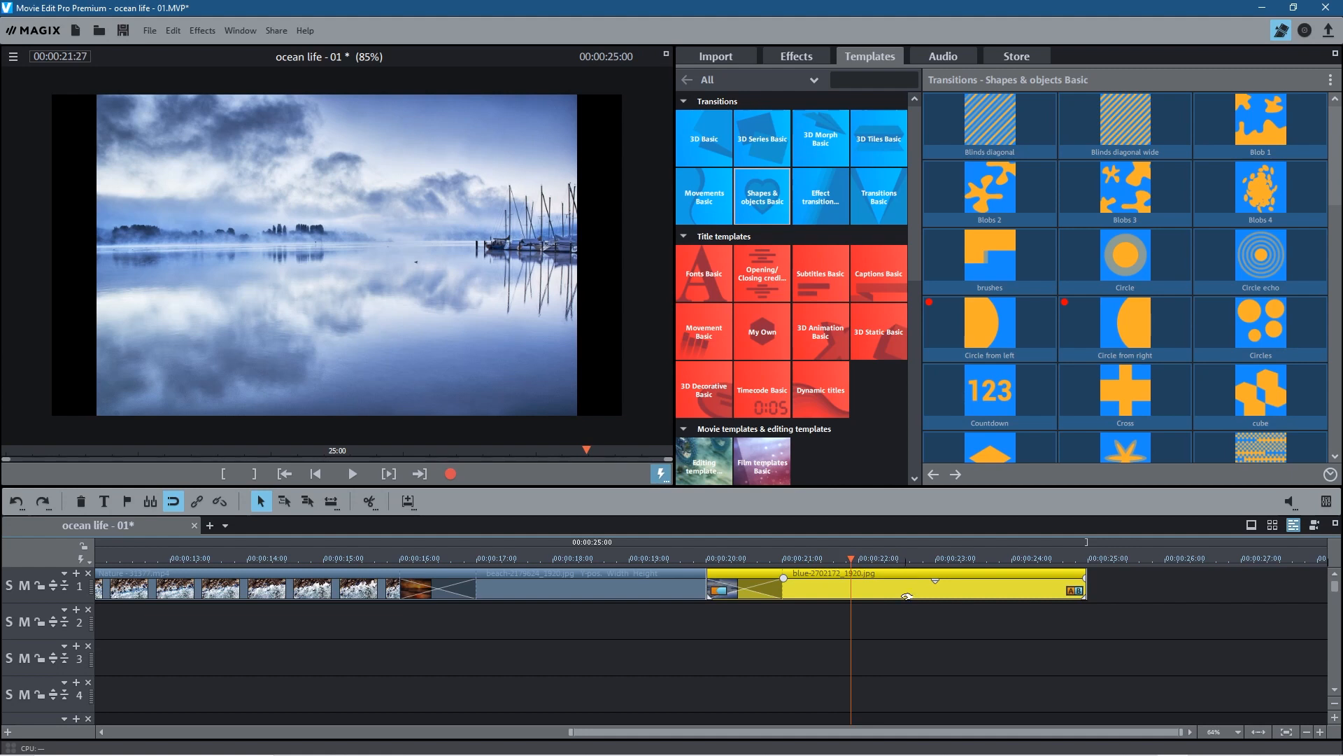
{"action": "left_click", "coordinate": [796, 56]}
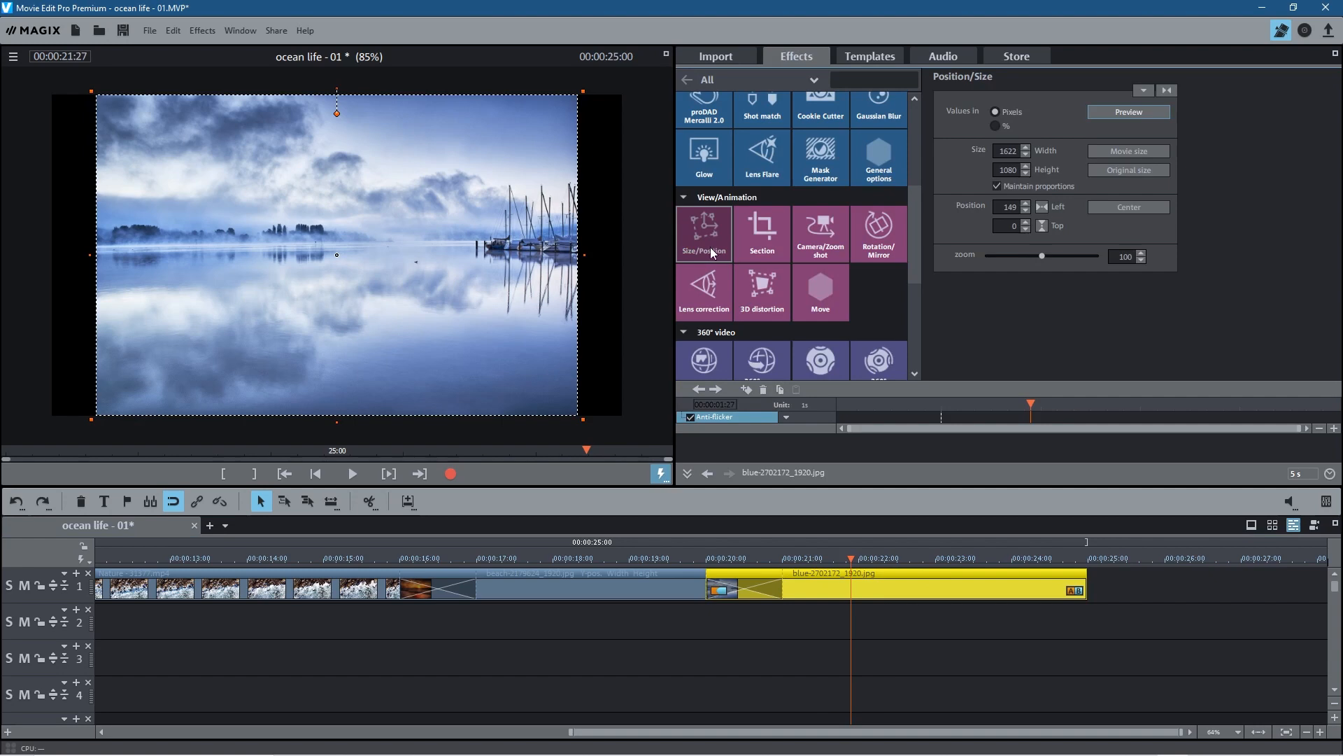
{"action": "left_click_drag", "start_coordinate": [1042, 255], "coordinate": [1053, 256]}
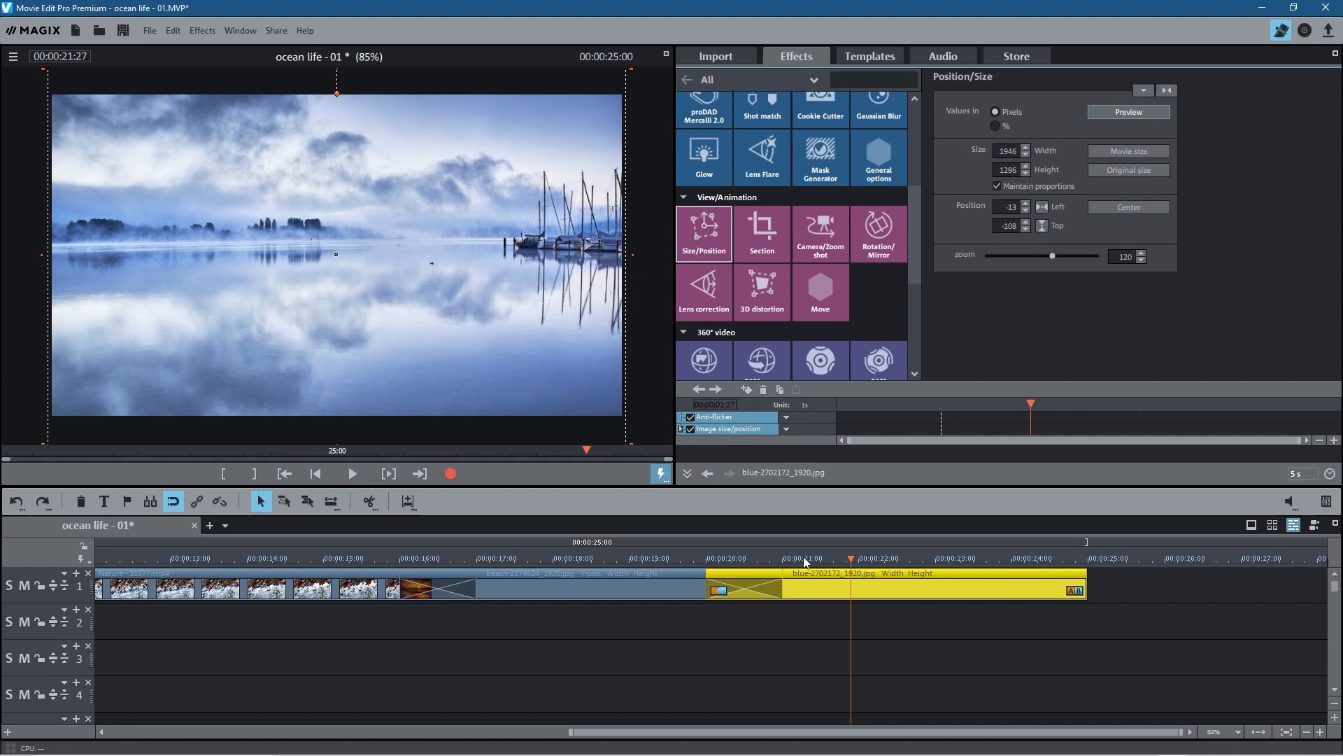
Review the transition between the beach and lake photos and the Shapes & objects Basic transition templates, and save the project.
{"action": "left_click_drag", "start_coordinate": [849, 558], "coordinate": [494, 558]}
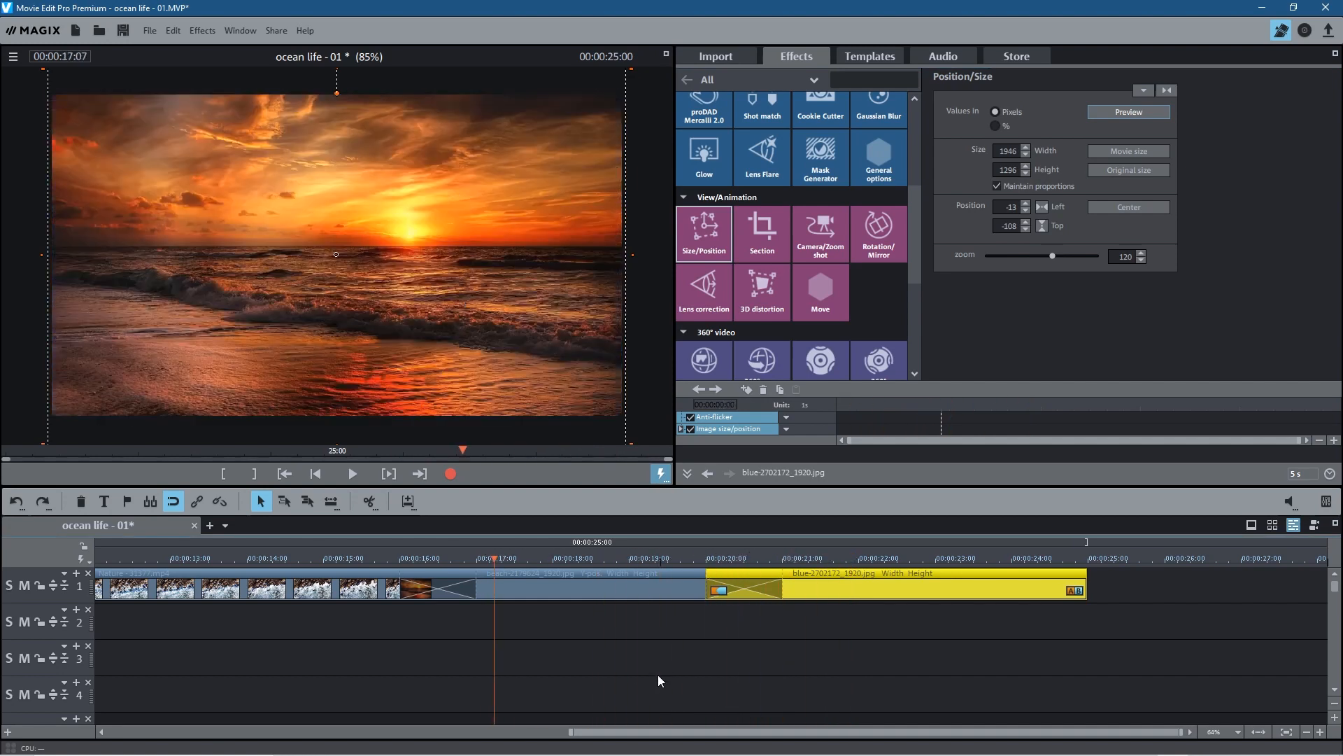
{"action": "left_click", "coordinate": [656, 665]}
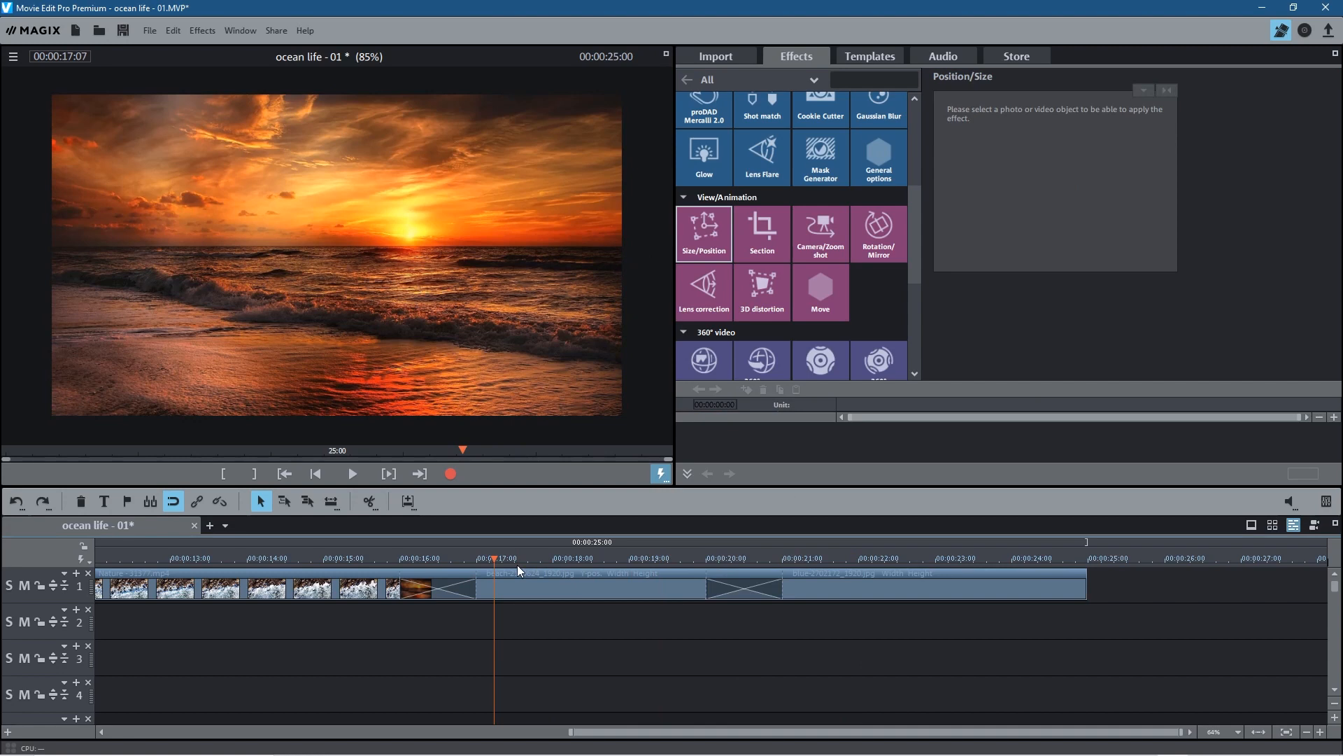
{"action": "left_click_drag", "start_coordinate": [492, 559], "coordinate": [739, 583]}
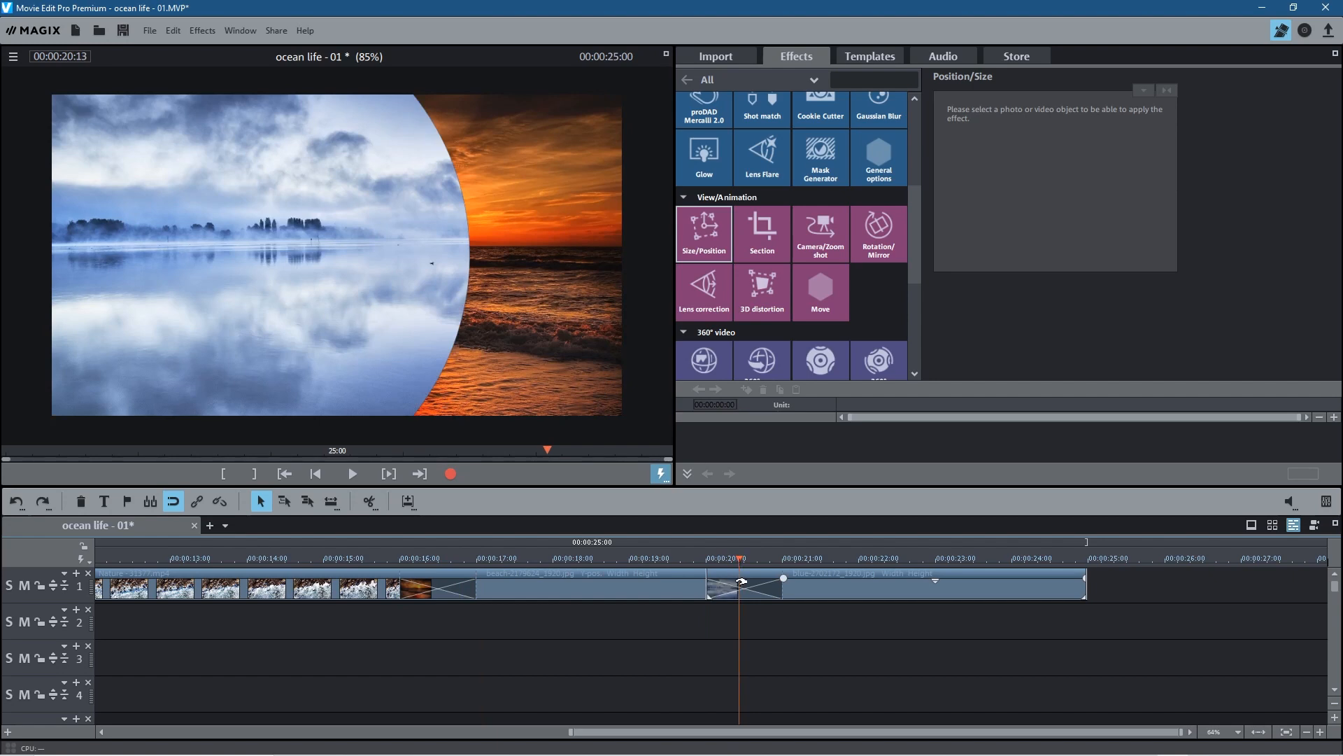
{"action": "left_click", "coordinate": [866, 61]}
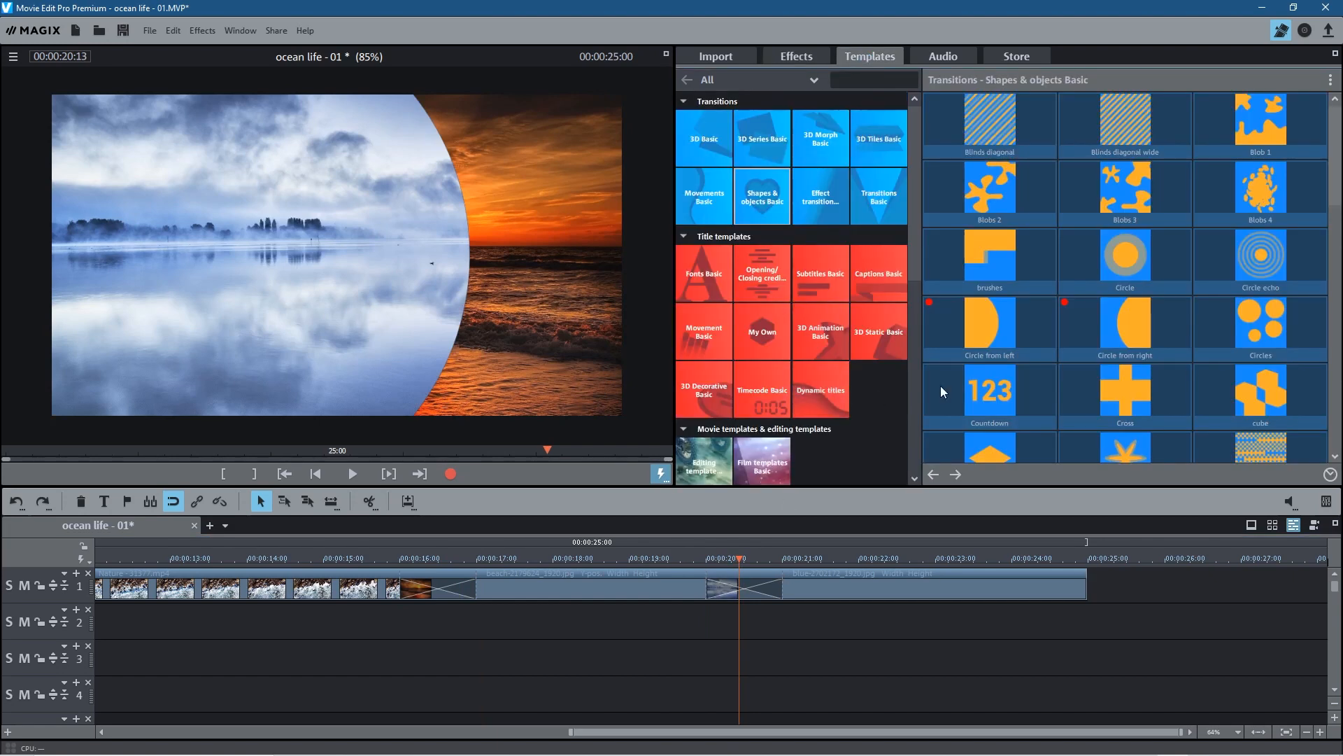
{"action": "mouse_move", "coordinate": [1106, 333]}
{"action": "left_click_drag", "start_coordinate": [1076, 321], "coordinate": [739, 579]}
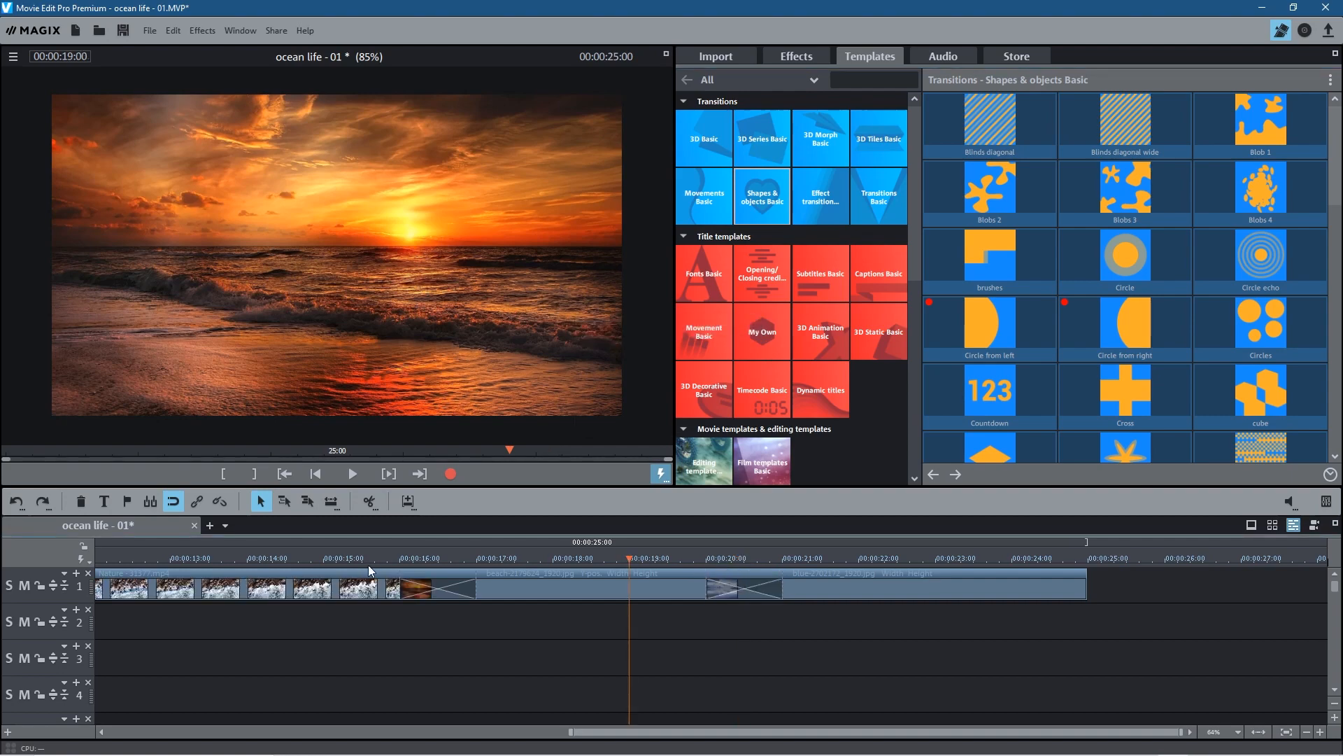
{"action": "left_click_drag", "start_coordinate": [387, 564], "coordinate": [579, 614]}
{"action": "left_click", "coordinate": [123, 32]}
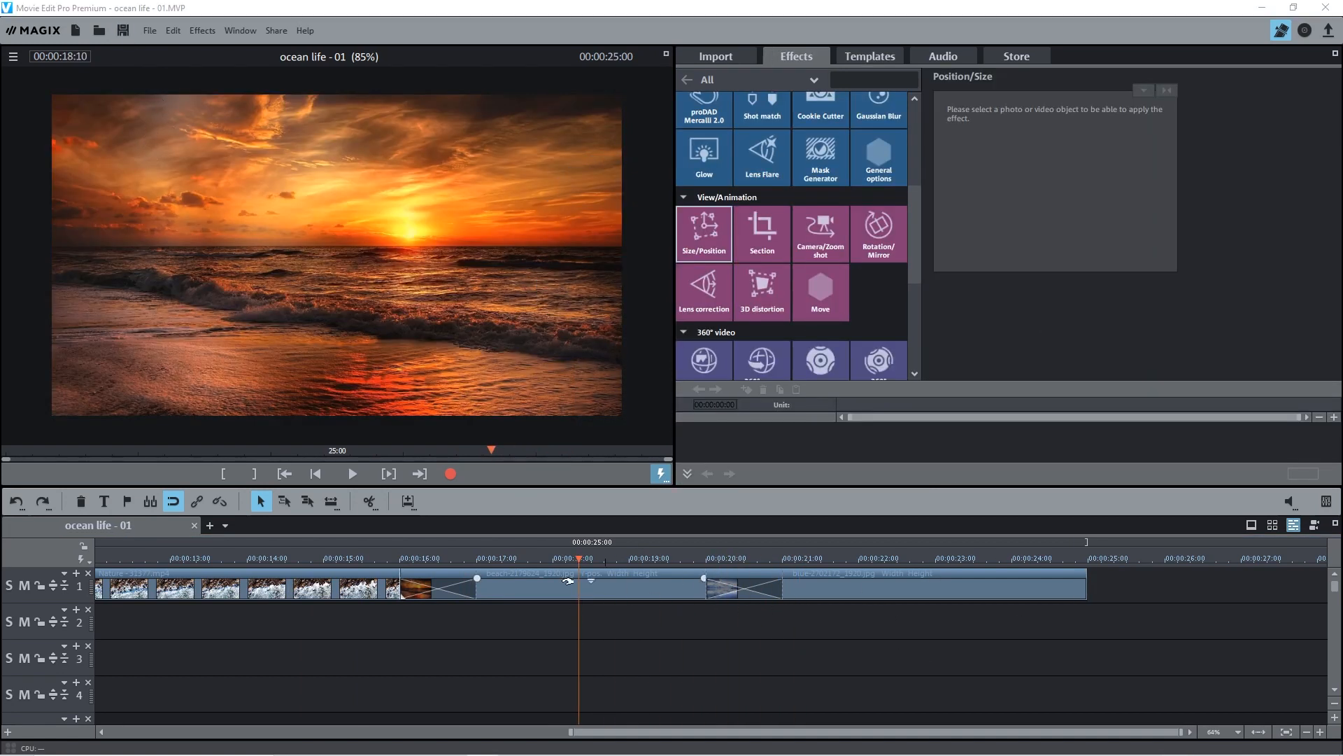
Add an Image size/position keyframe at the start of the beach photo with automatic Bezier interpolation.
{"action": "left_click", "coordinate": [582, 560]}
{"action": "left_click_drag", "start_coordinate": [579, 557], "coordinate": [545, 534]}
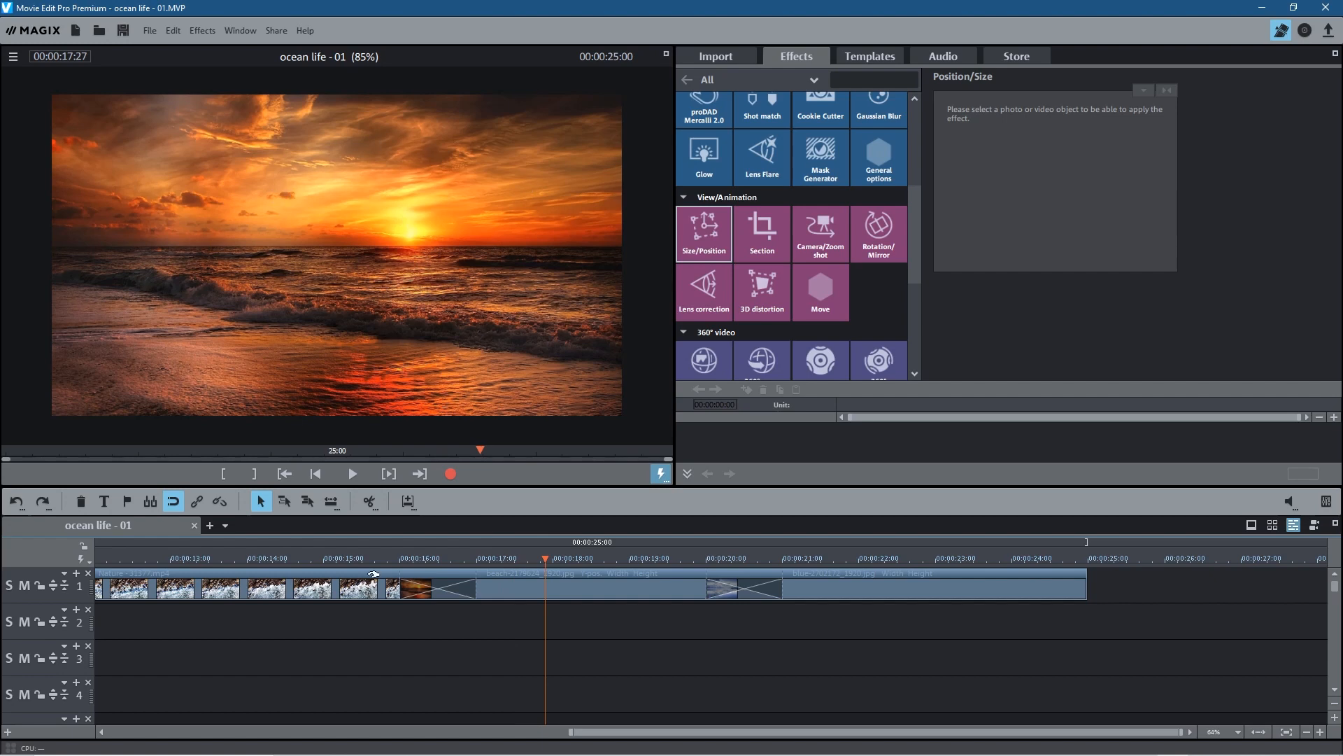
{"action": "left_click", "coordinate": [557, 585]}
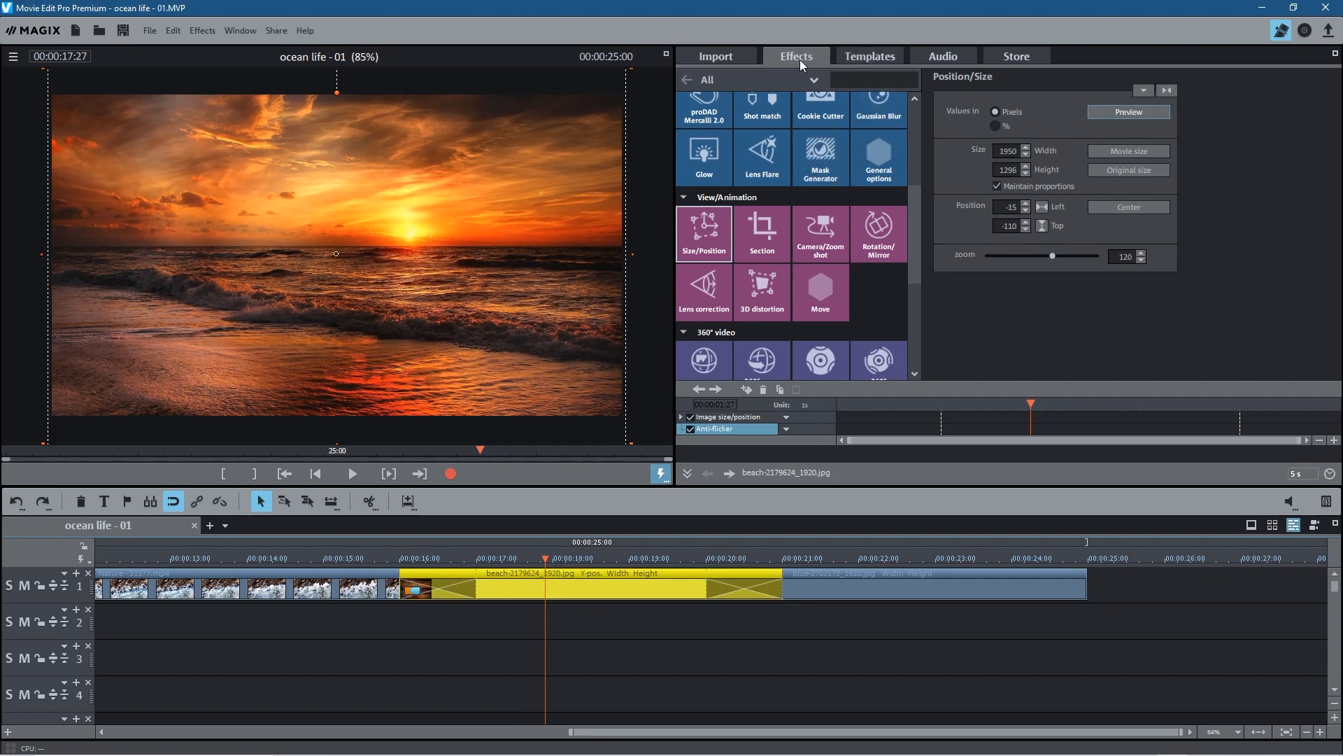
{"action": "left_click", "coordinate": [702, 236]}
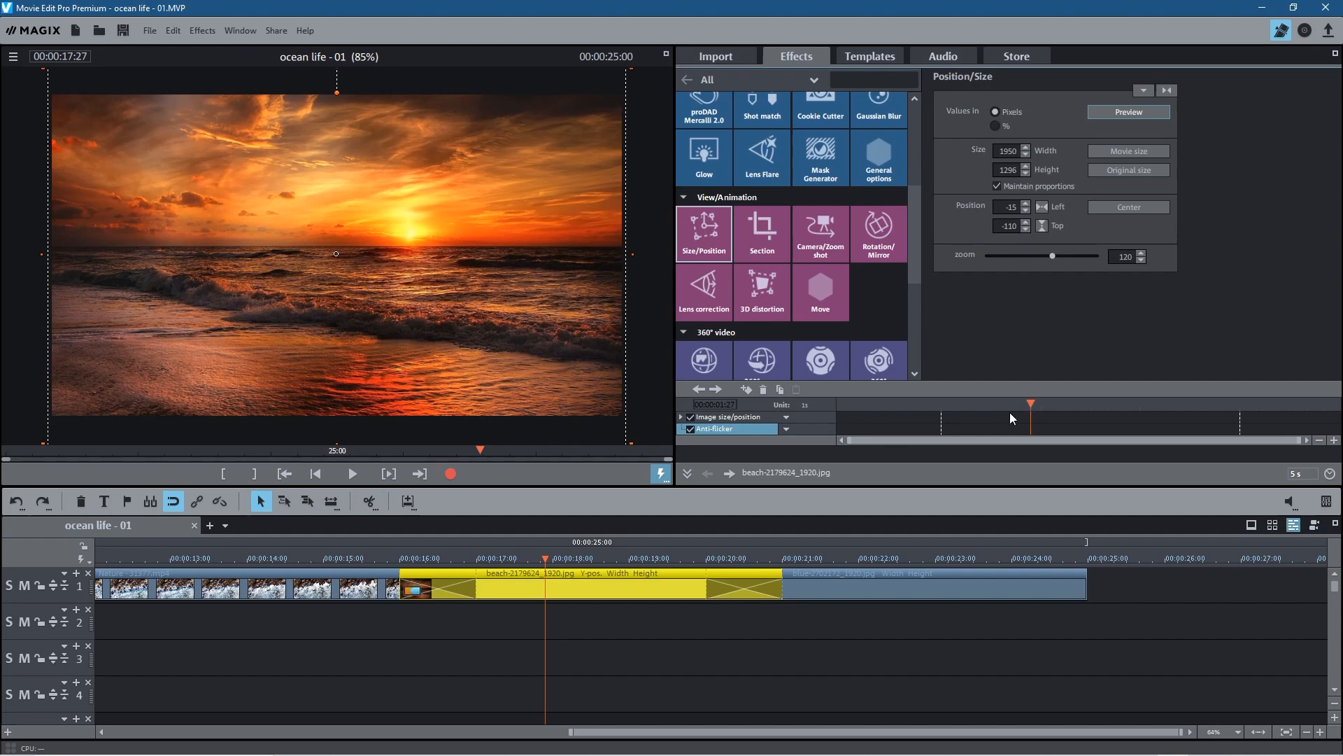
{"action": "left_click_drag", "start_coordinate": [1027, 402], "coordinate": [832, 400]}
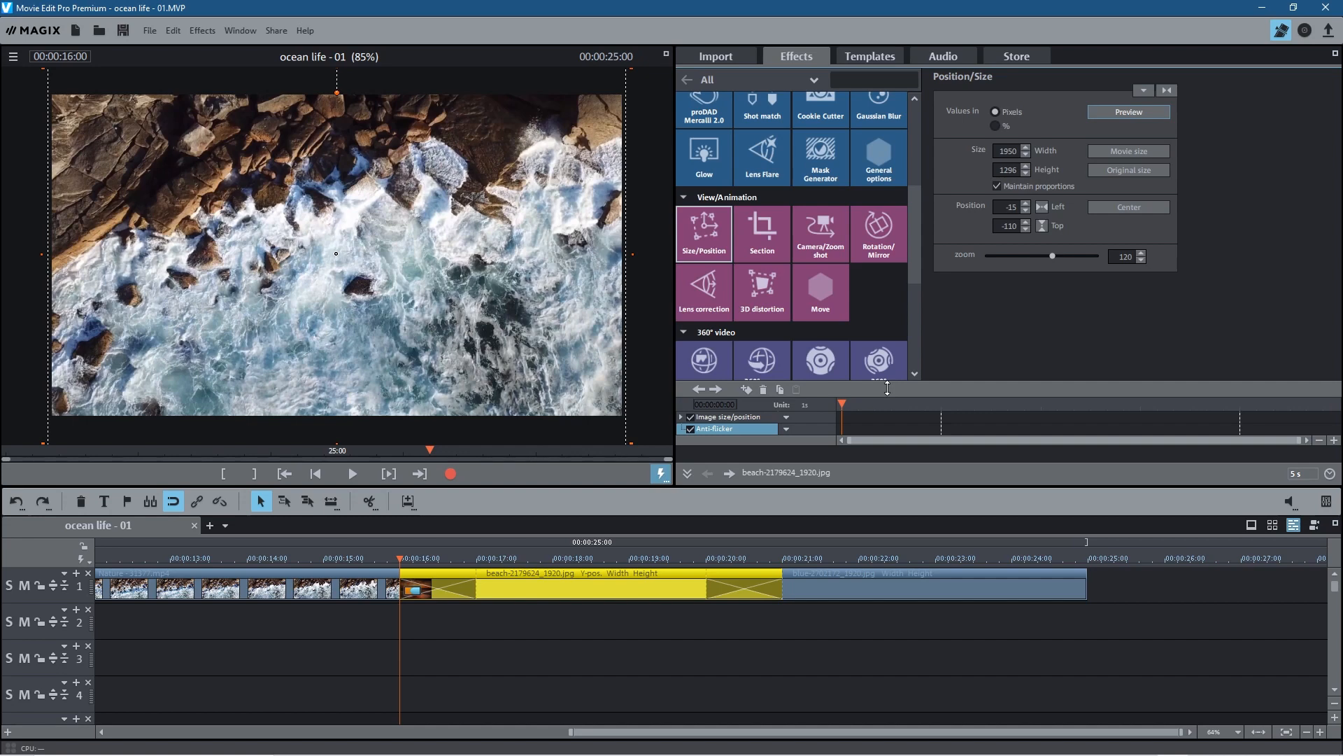
{"action": "left_click", "coordinate": [746, 389]}
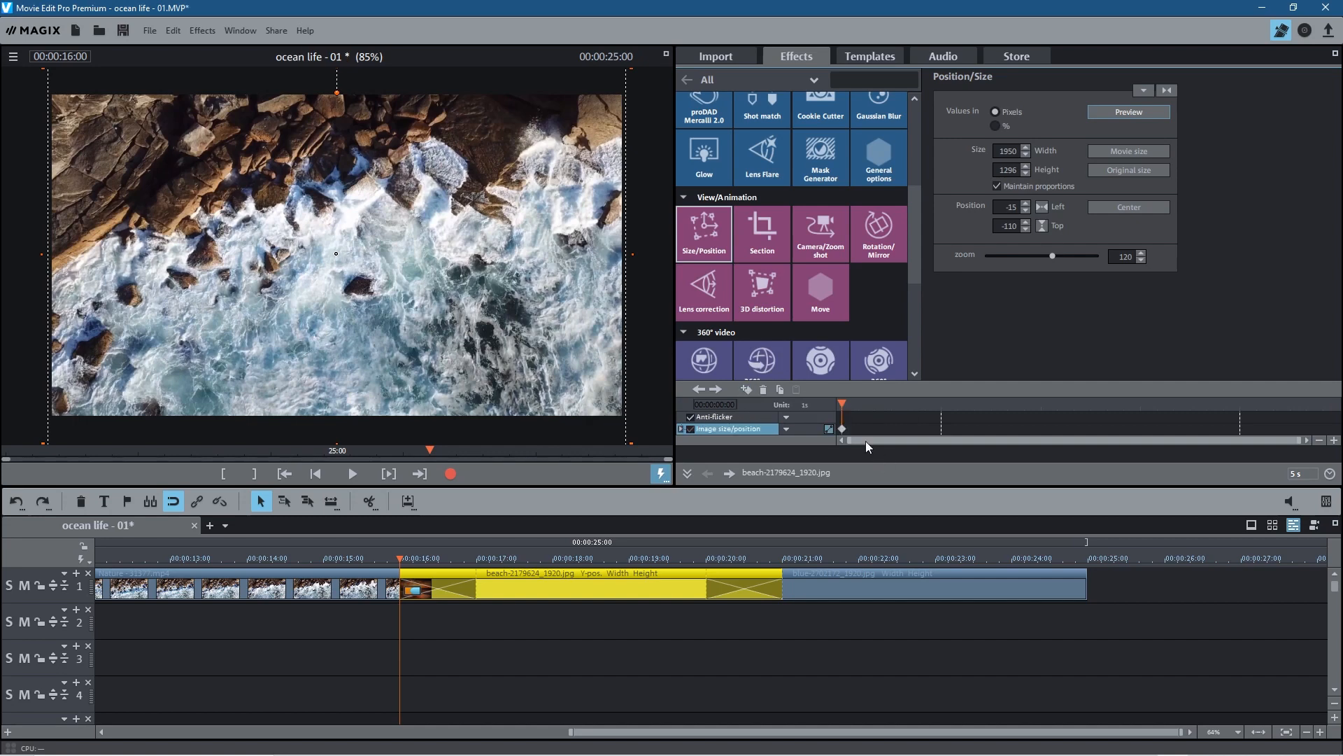
{"action": "left_click", "coordinate": [829, 430]}
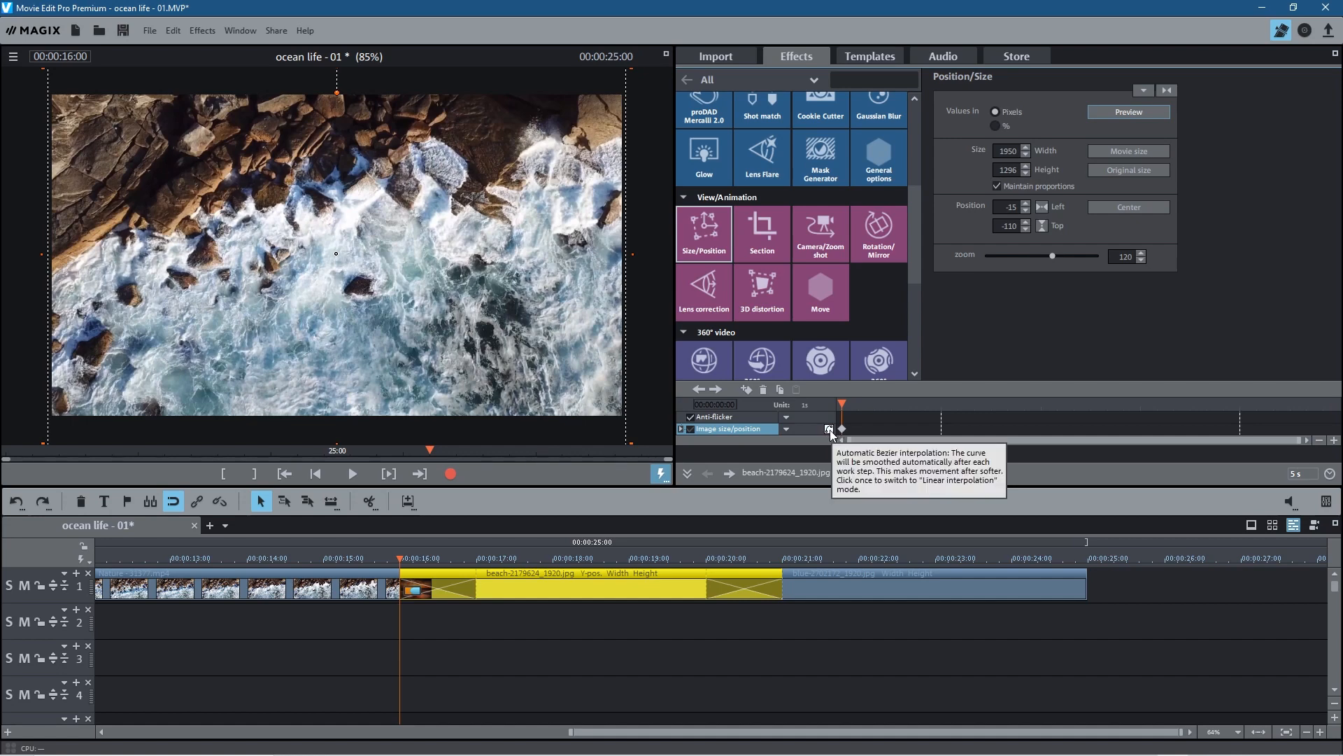
Add a size/position keyframe at the end of the beach photo with the zoom set to 140.
{"action": "left_click_drag", "start_coordinate": [841, 404], "coordinate": [1337, 404]}
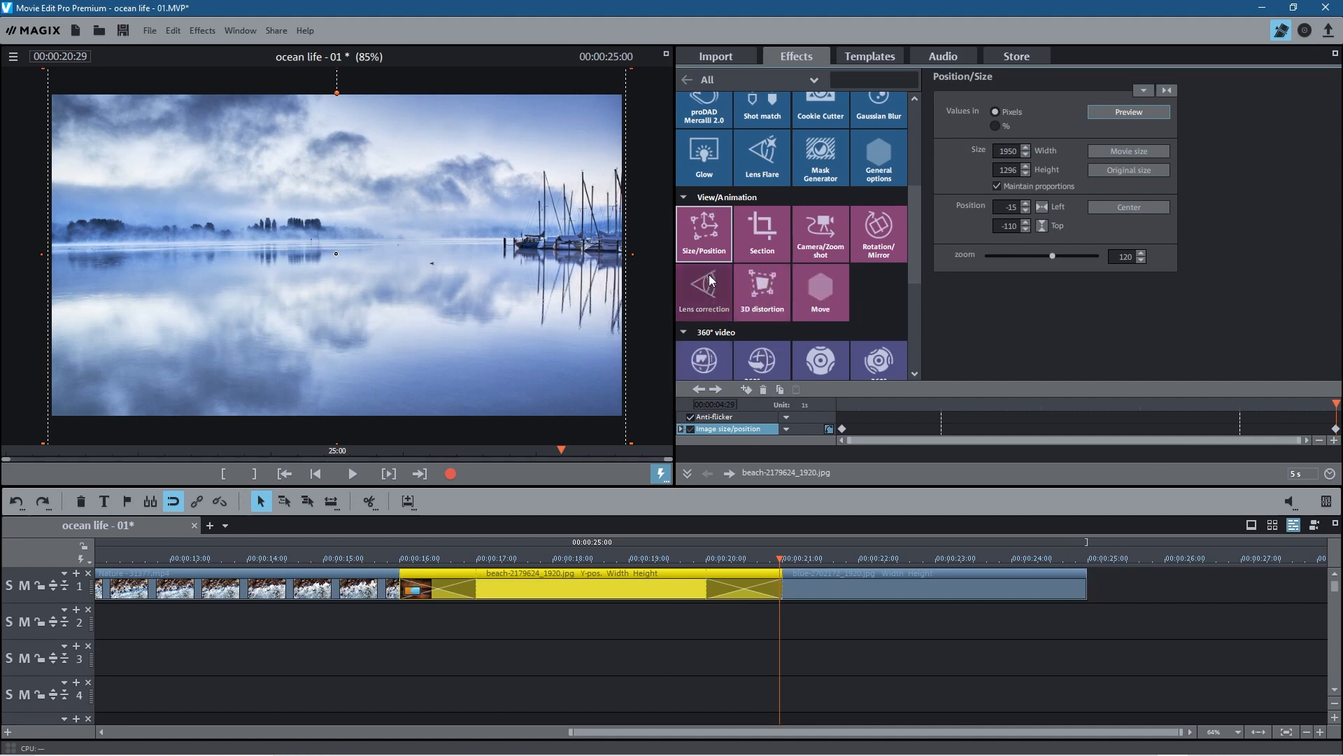
{"action": "left_click", "coordinate": [708, 242]}
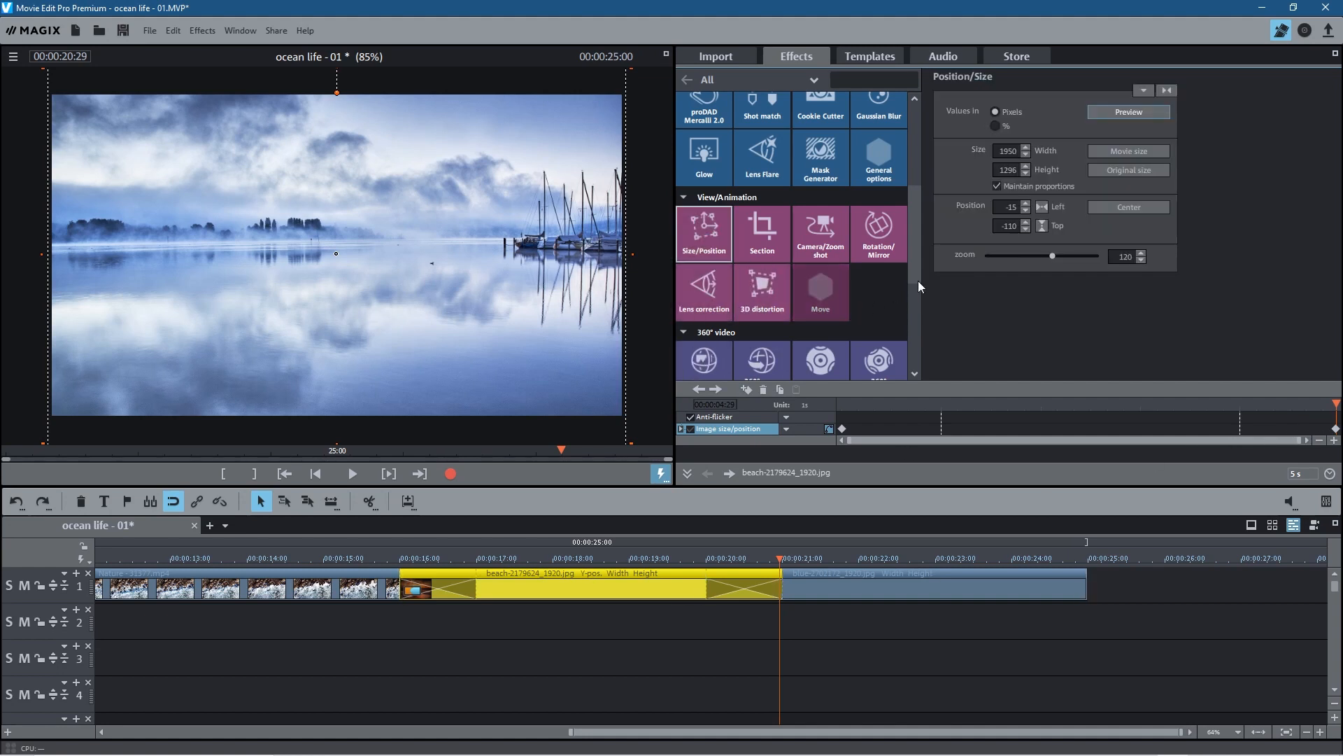
{"action": "double_click", "coordinate": [1127, 257]}
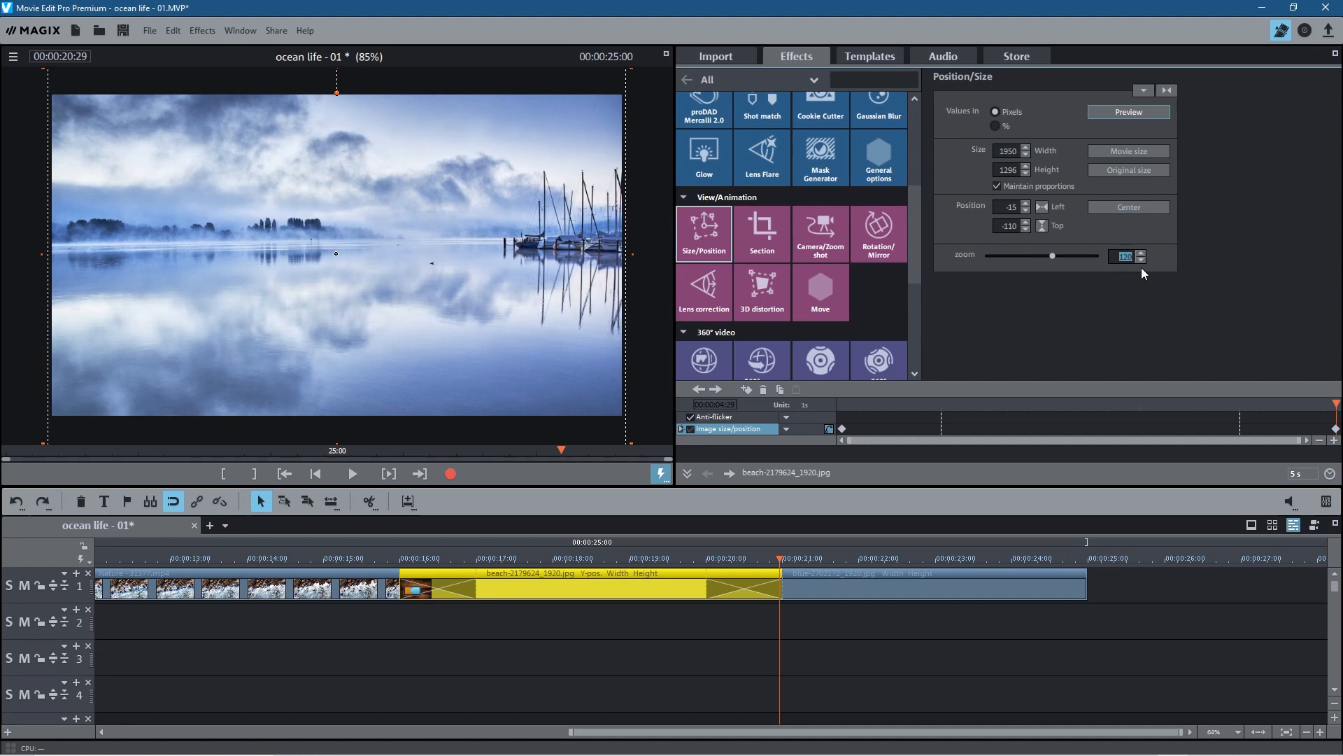
{"action": "type", "text": "140"}
{"action": "key", "text": "Return"}
Play back the timeline from just before the beach photo to check its zoom animation.
{"action": "left_click", "coordinate": [375, 552]}
{"action": "left_click_drag", "start_coordinate": [375, 552], "coordinate": [339, 556]}
{"action": "left_click", "coordinate": [352, 473]}
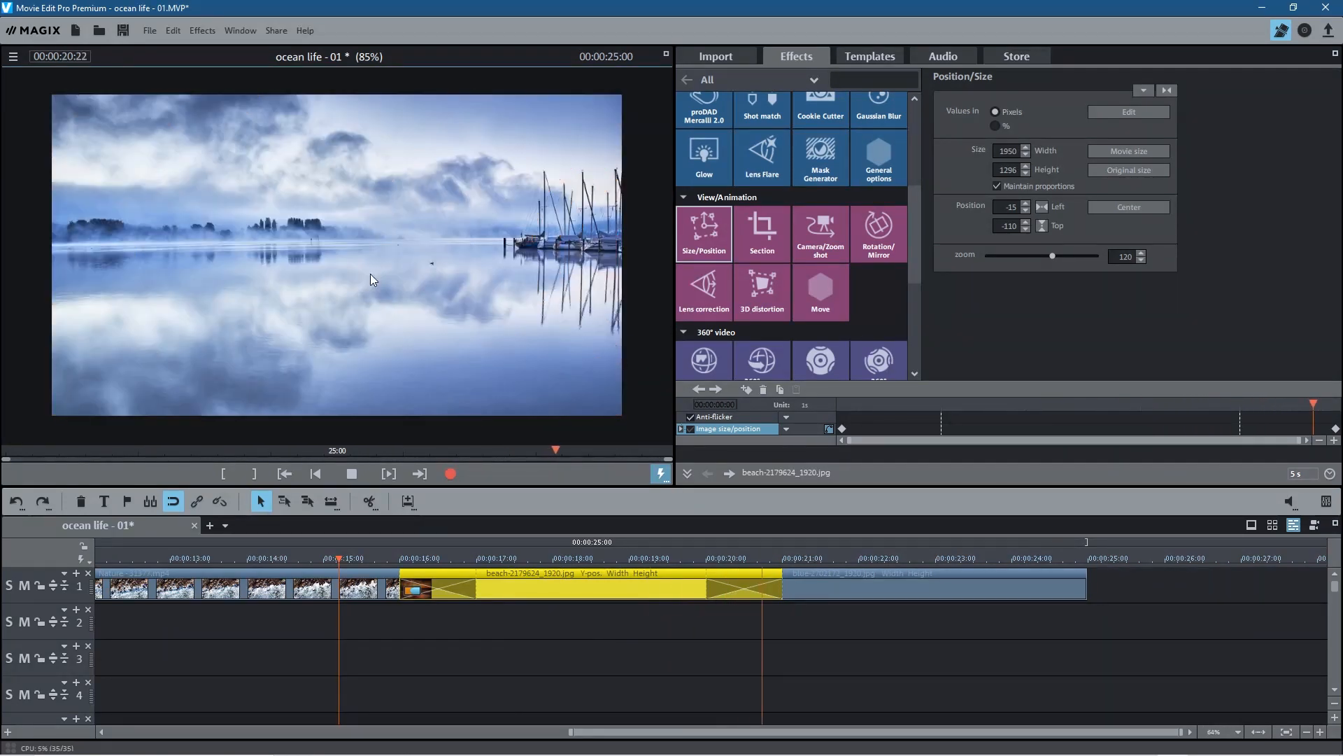
{"action": "left_click", "coordinate": [352, 473]}
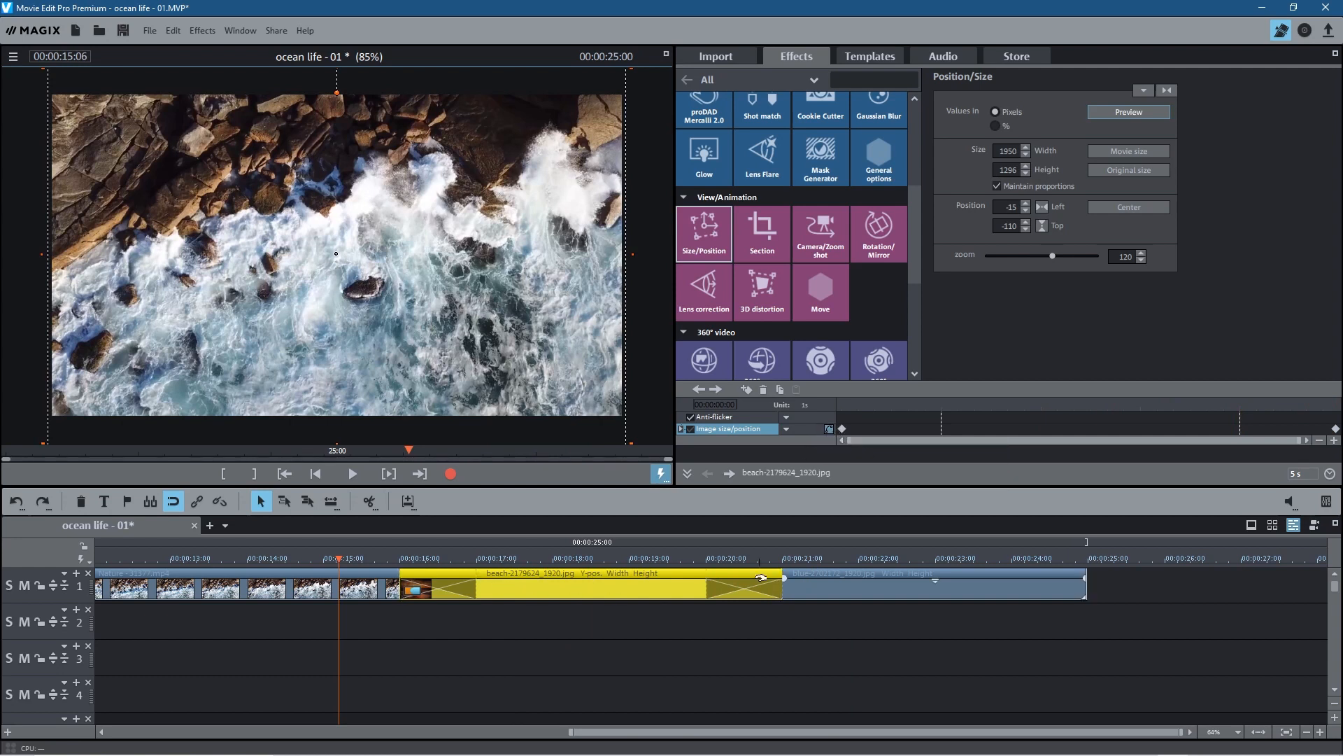
Add an Image size/position keyframe at the start of the lake photo and adjust its curve interpolation mode.
{"action": "left_click", "coordinate": [880, 582]}
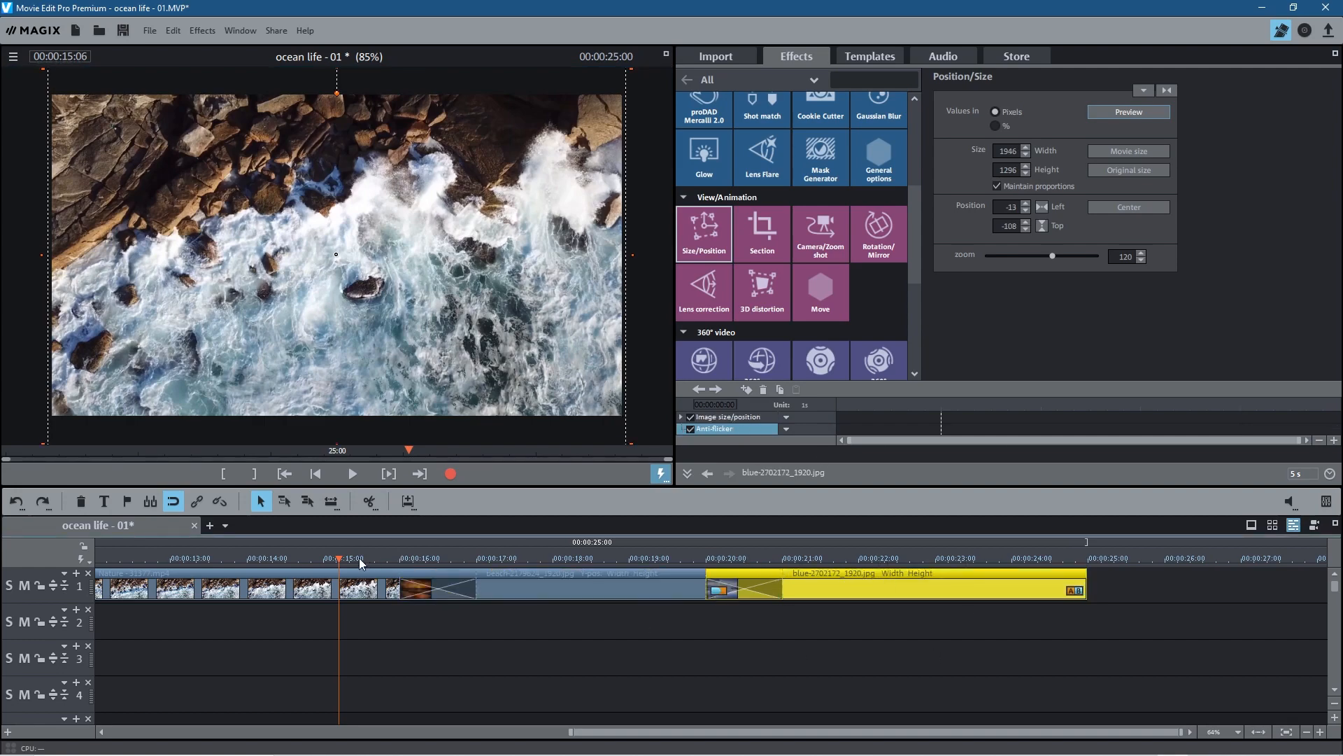
{"action": "left_click_drag", "start_coordinate": [339, 558], "coordinate": [881, 559]}
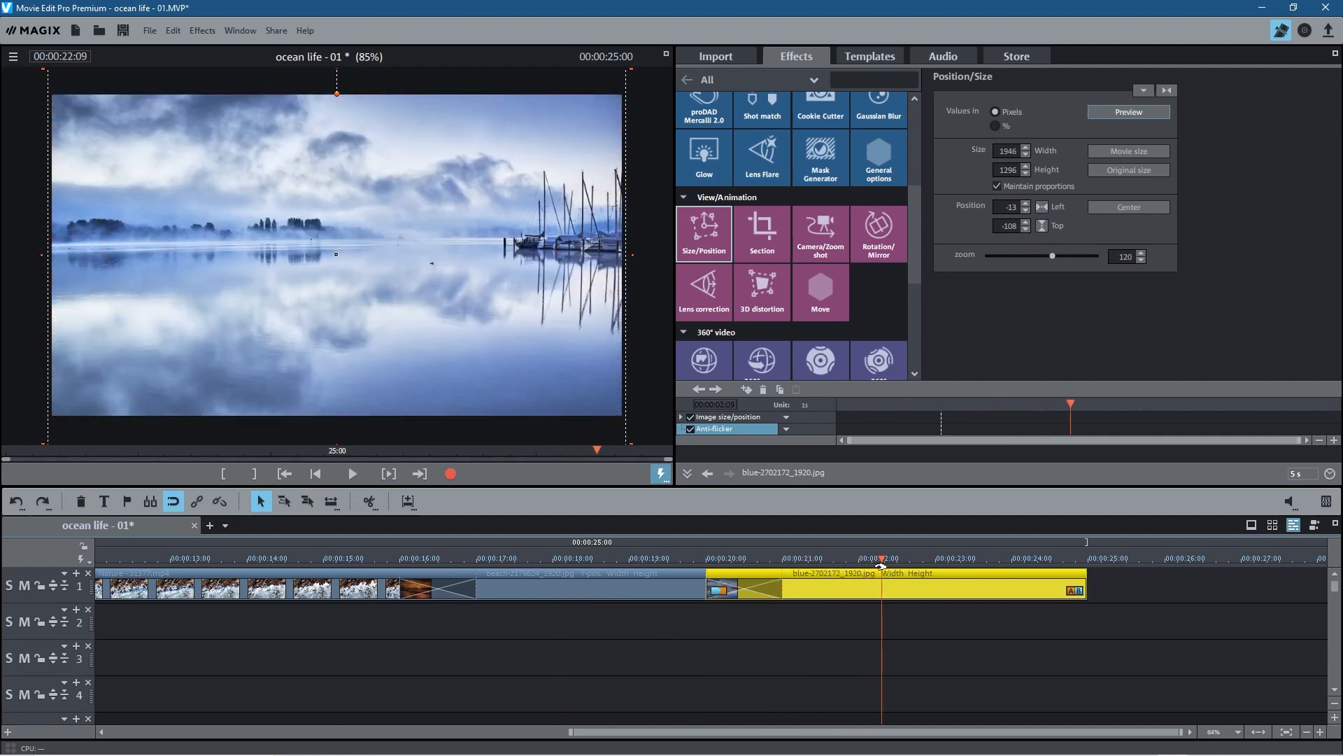
{"action": "left_click_drag", "start_coordinate": [1071, 405], "coordinate": [831, 405]}
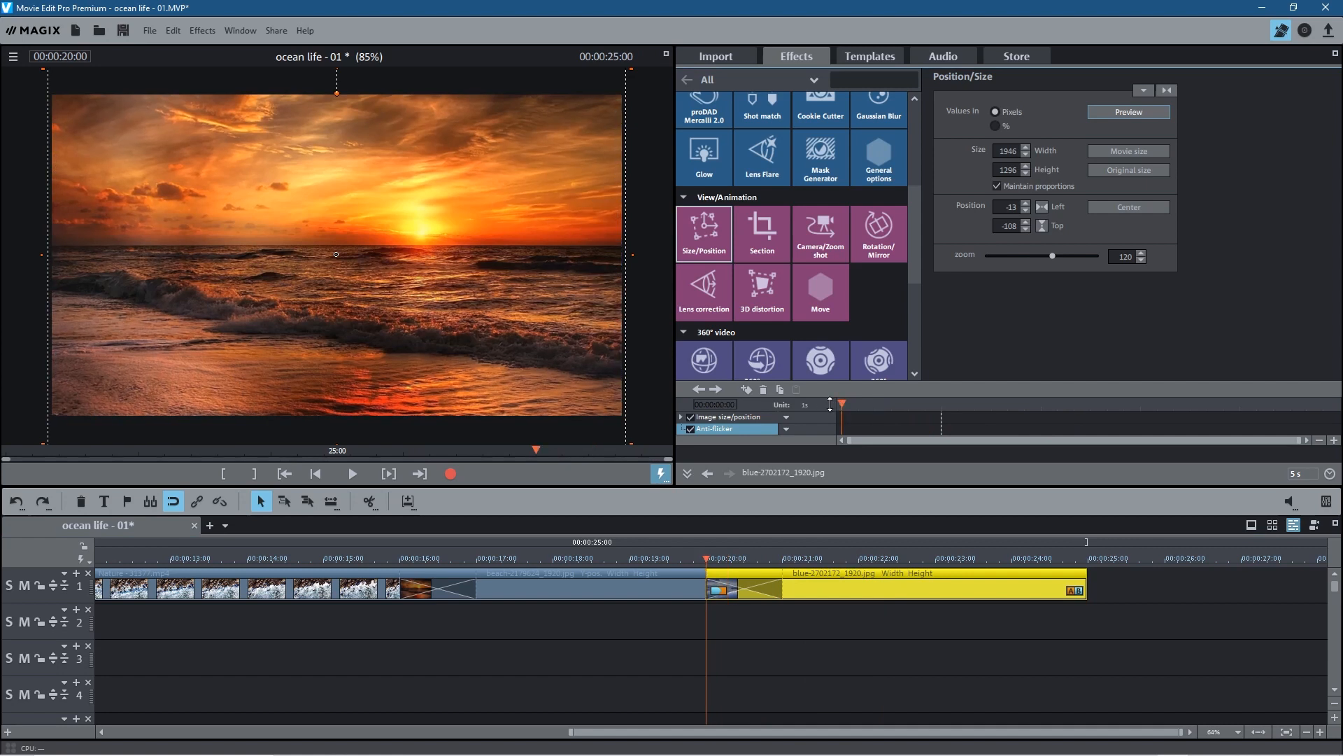
{"action": "left_click", "coordinate": [747, 389]}
{"action": "left_click", "coordinate": [830, 428]}
Add a size/position keyframe at the end of the lake photo and set the zoom at its start keyframe to 140.
{"action": "left_click_drag", "start_coordinate": [845, 403], "coordinate": [1336, 420]}
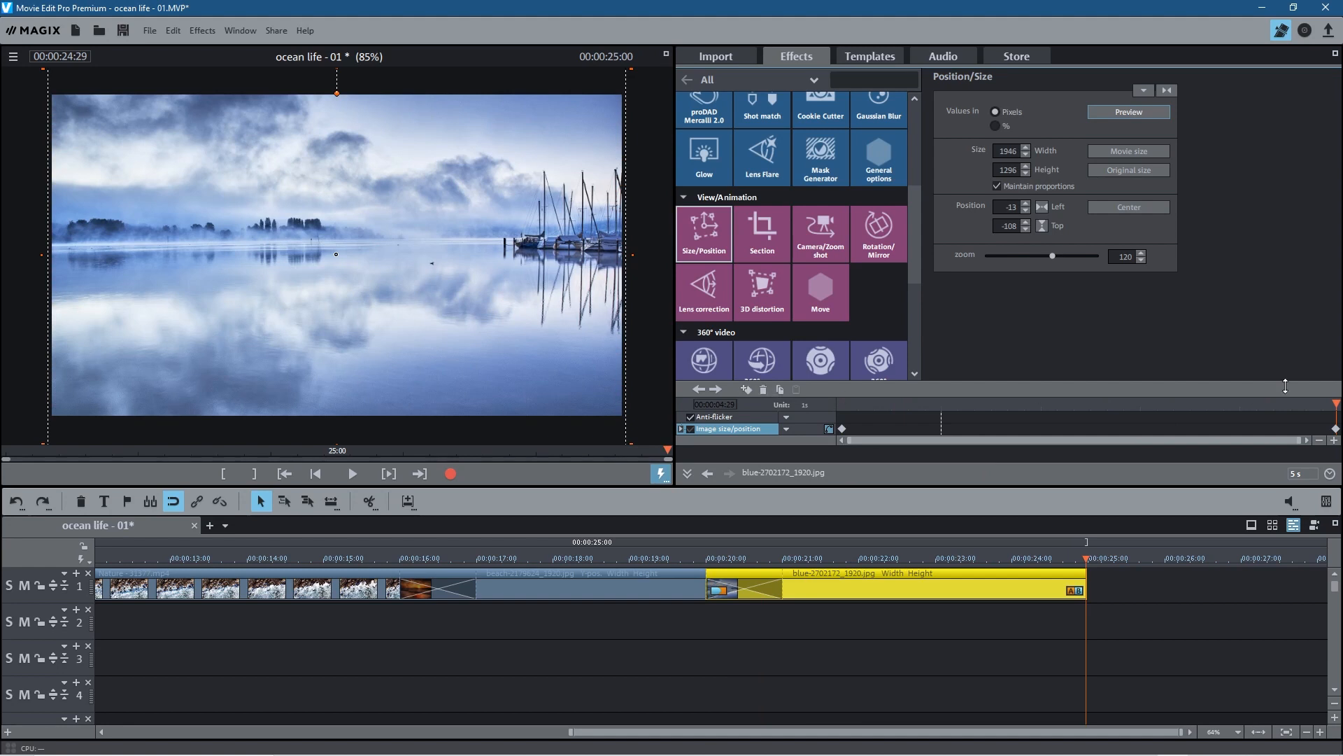
{"action": "double_click", "coordinate": [1132, 258]}
{"action": "left_click_drag", "start_coordinate": [1334, 405], "coordinate": [842, 404]}
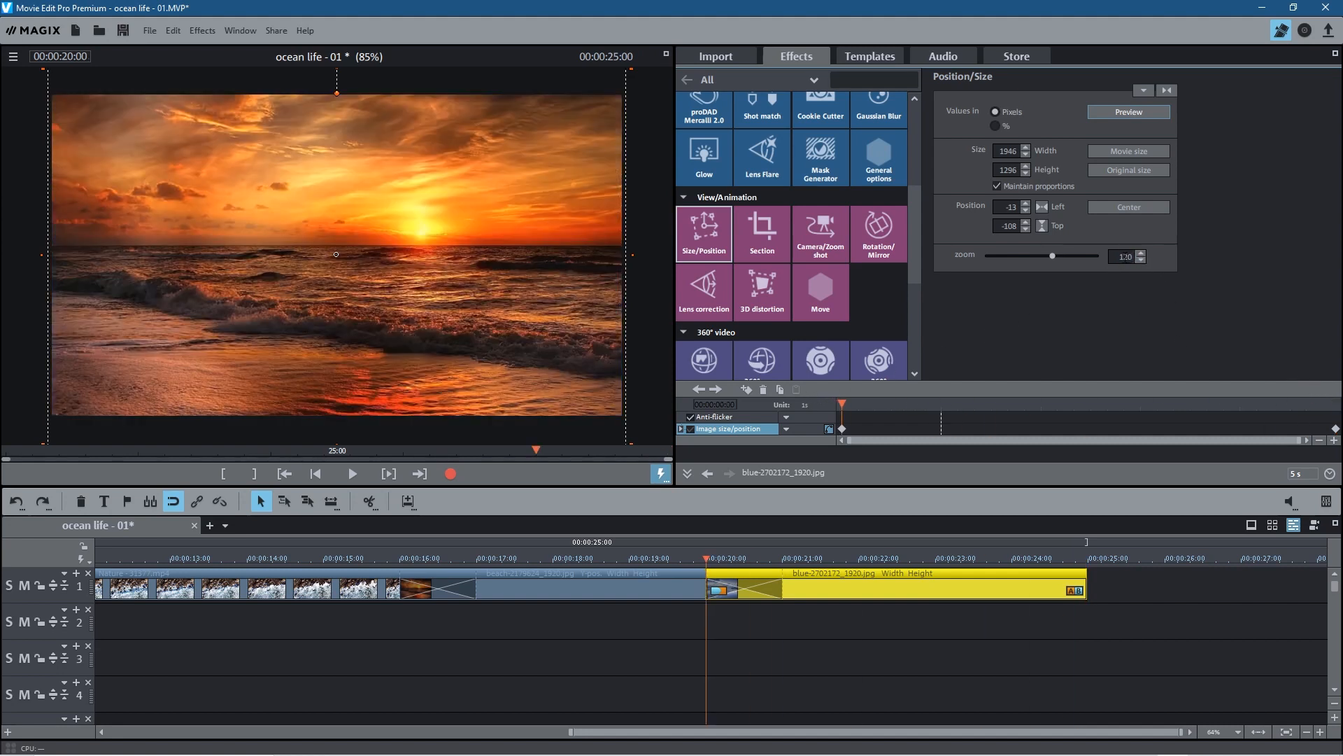
{"action": "key", "text": "Return"}
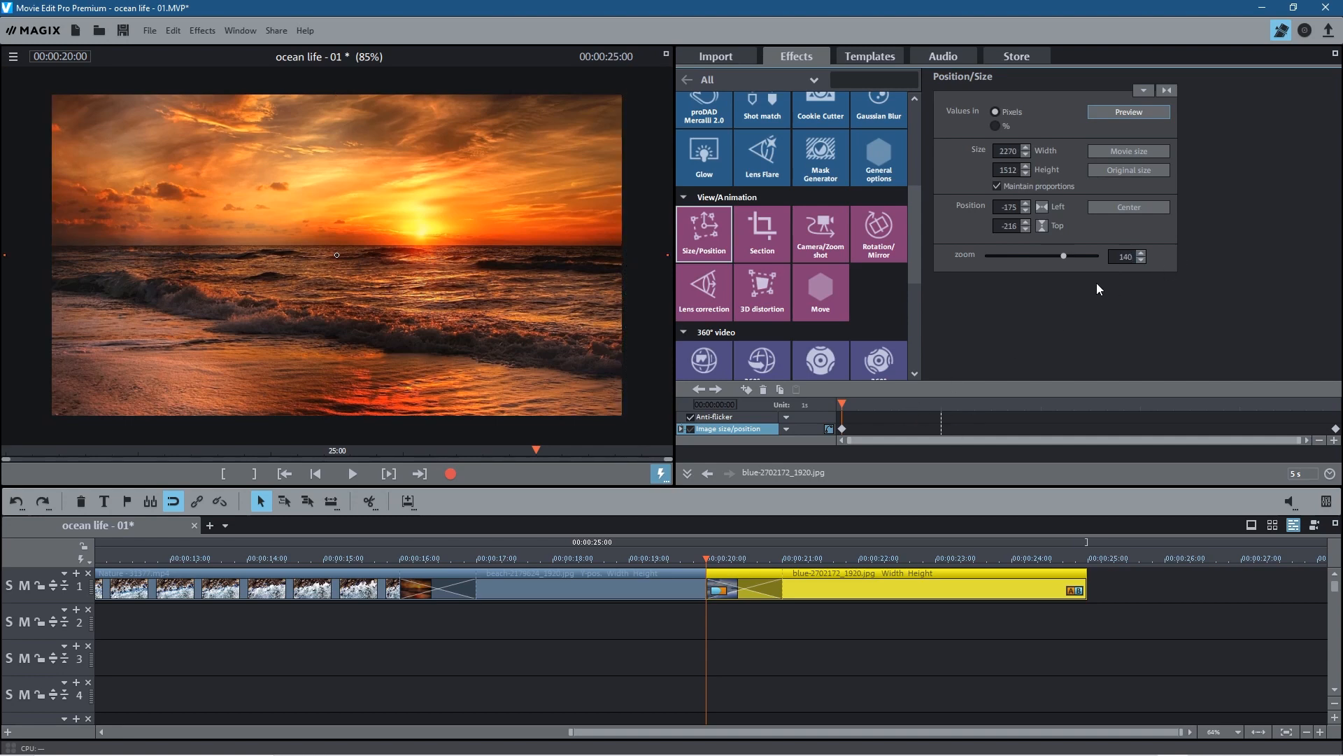
Play back the lake photo's zoom animation and scrub through the timeline from the opening titles to the end.
{"action": "left_click_drag", "start_coordinate": [704, 557], "coordinate": [618, 558]}
{"action": "left_click", "coordinate": [352, 473]}
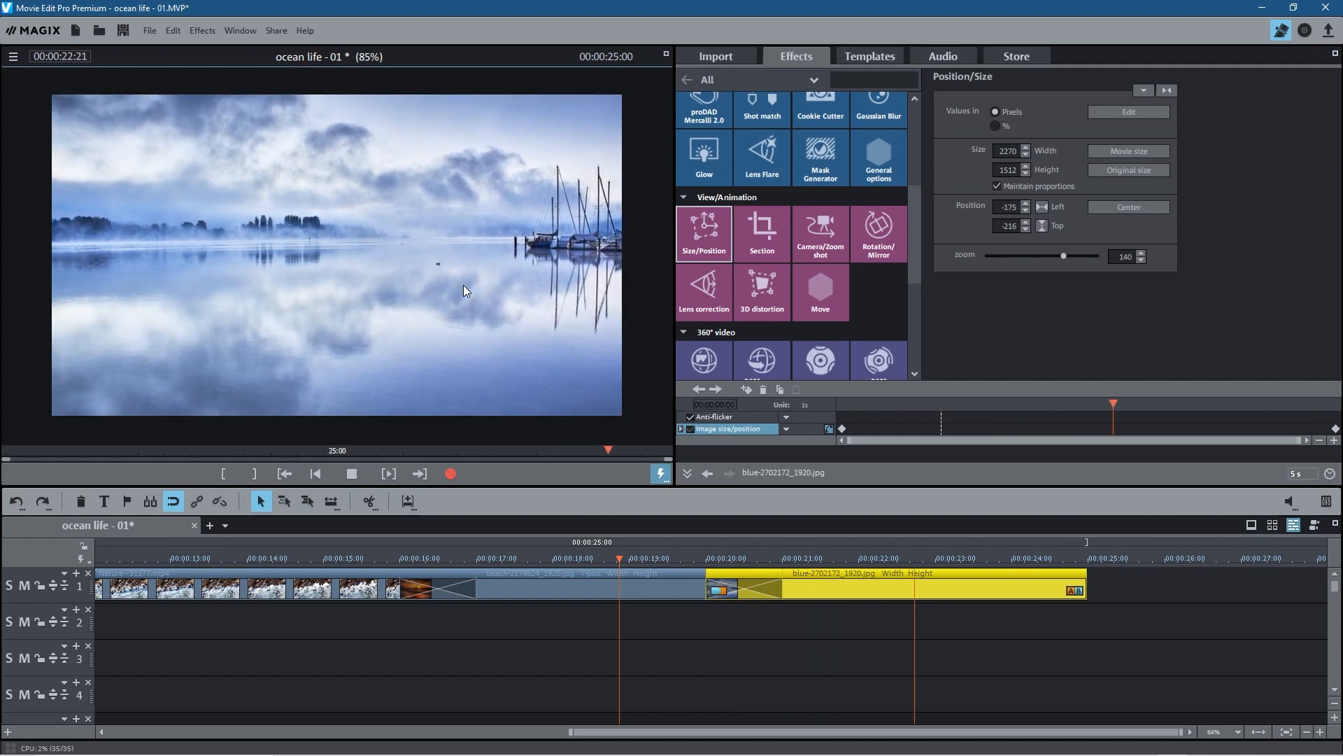
{"action": "left_click", "coordinate": [351, 472]}
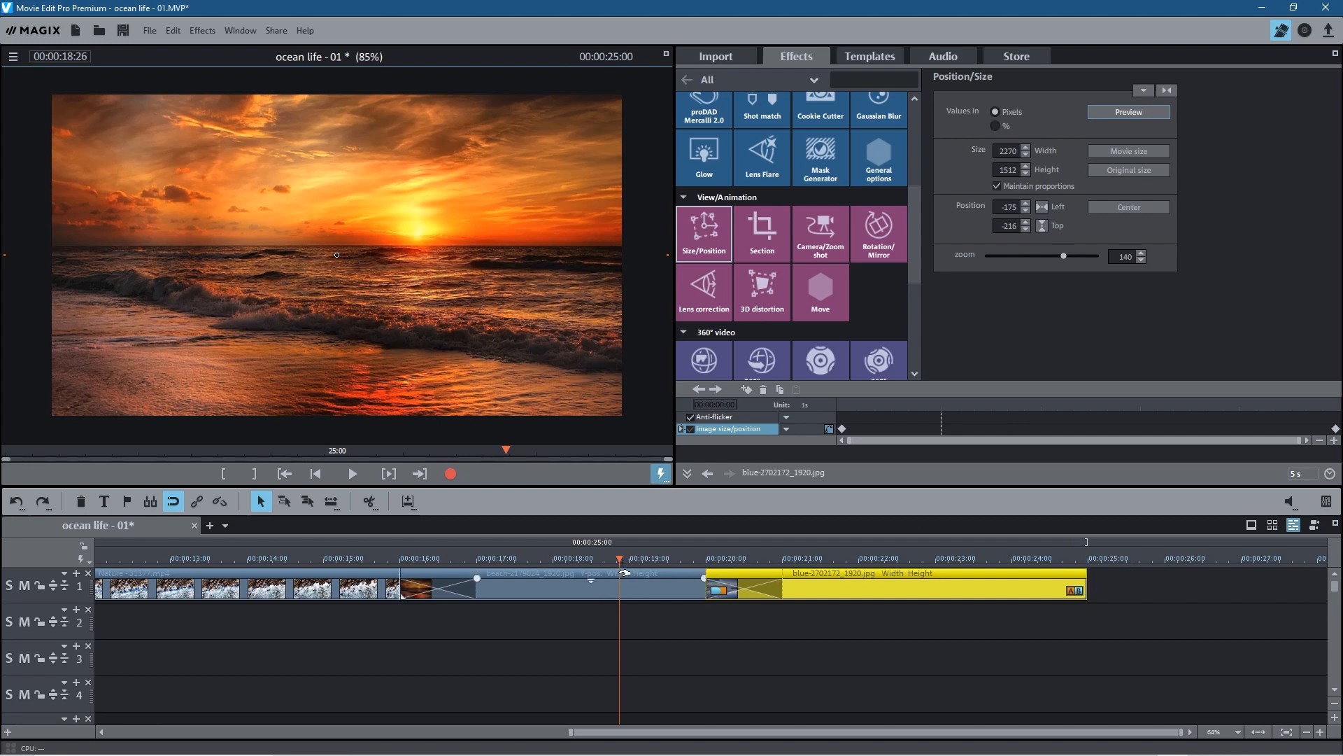
{"action": "left_click_drag", "start_coordinate": [620, 559], "coordinate": [361, 563]}
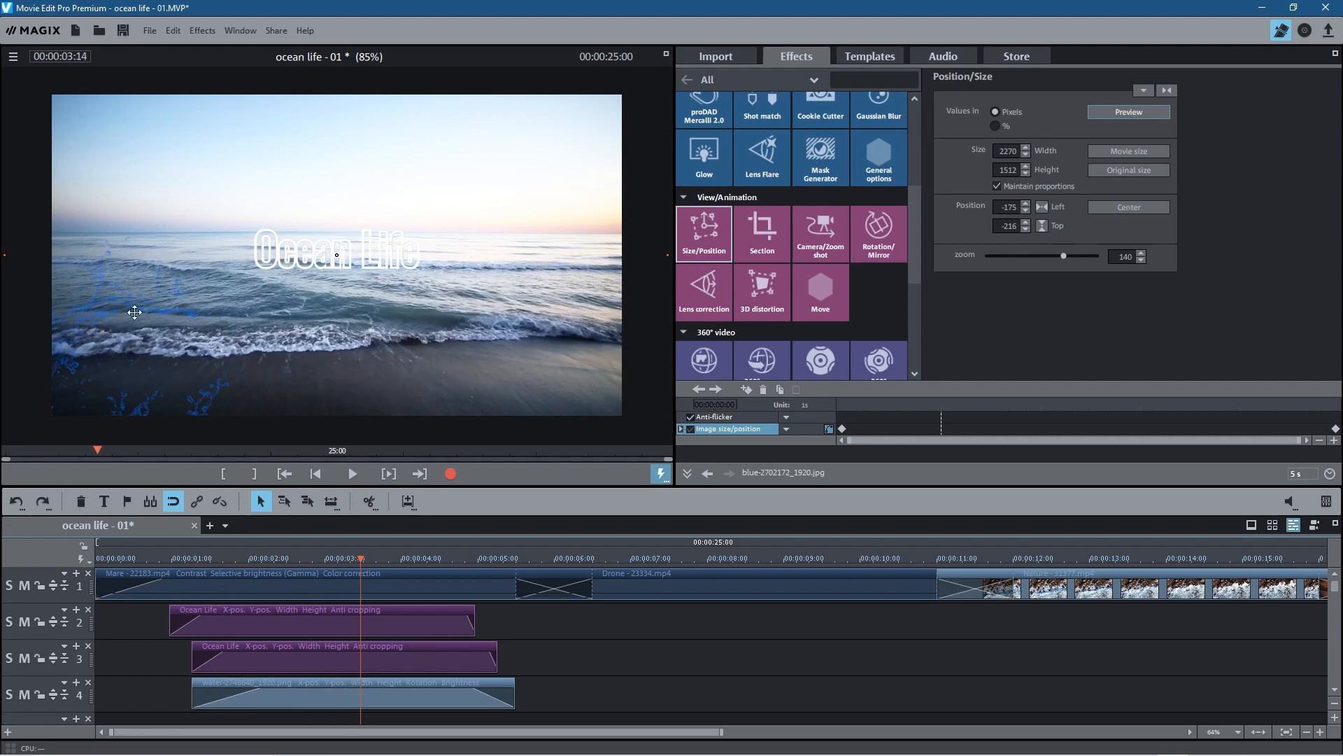
{"action": "left_click_drag", "start_coordinate": [361, 560], "coordinate": [1200, 566]}
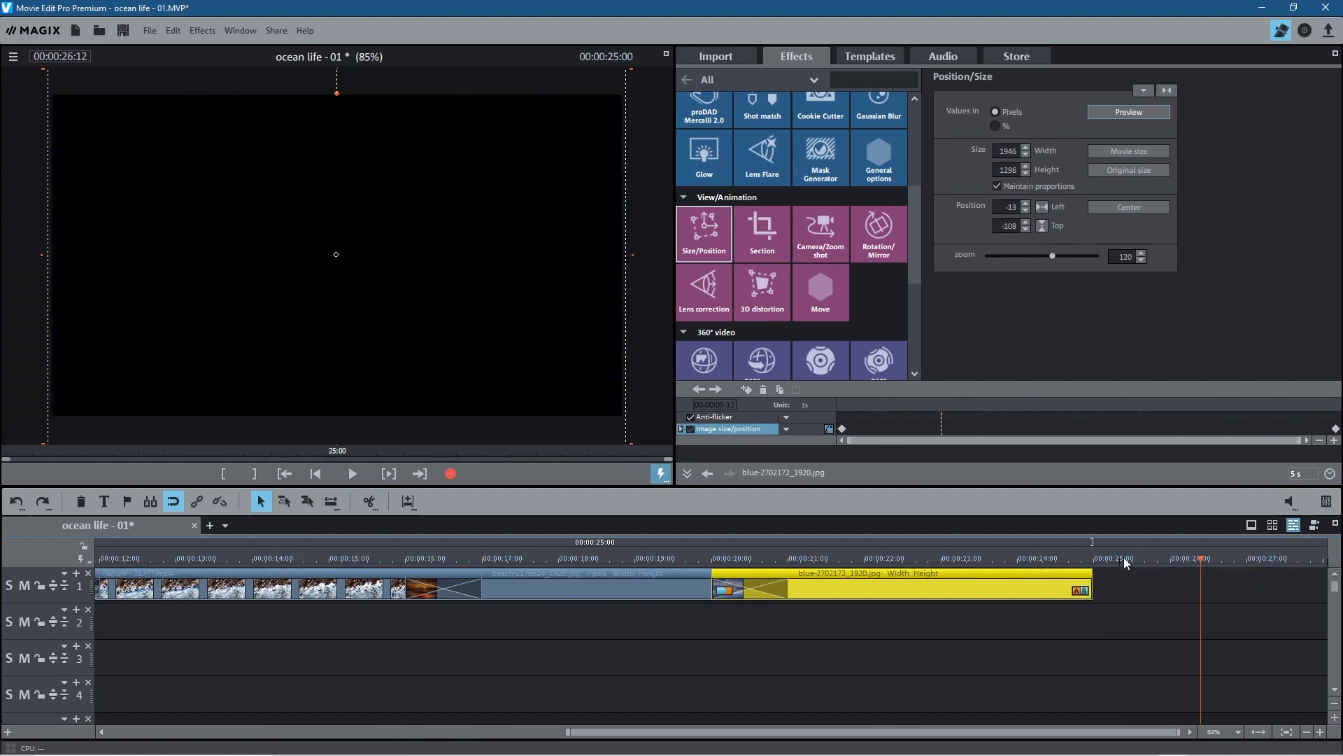
Import Ocean - 28268.mp4 from the Video folder onto track 1, directly after the lake photo.
{"action": "left_click", "coordinate": [729, 62]}
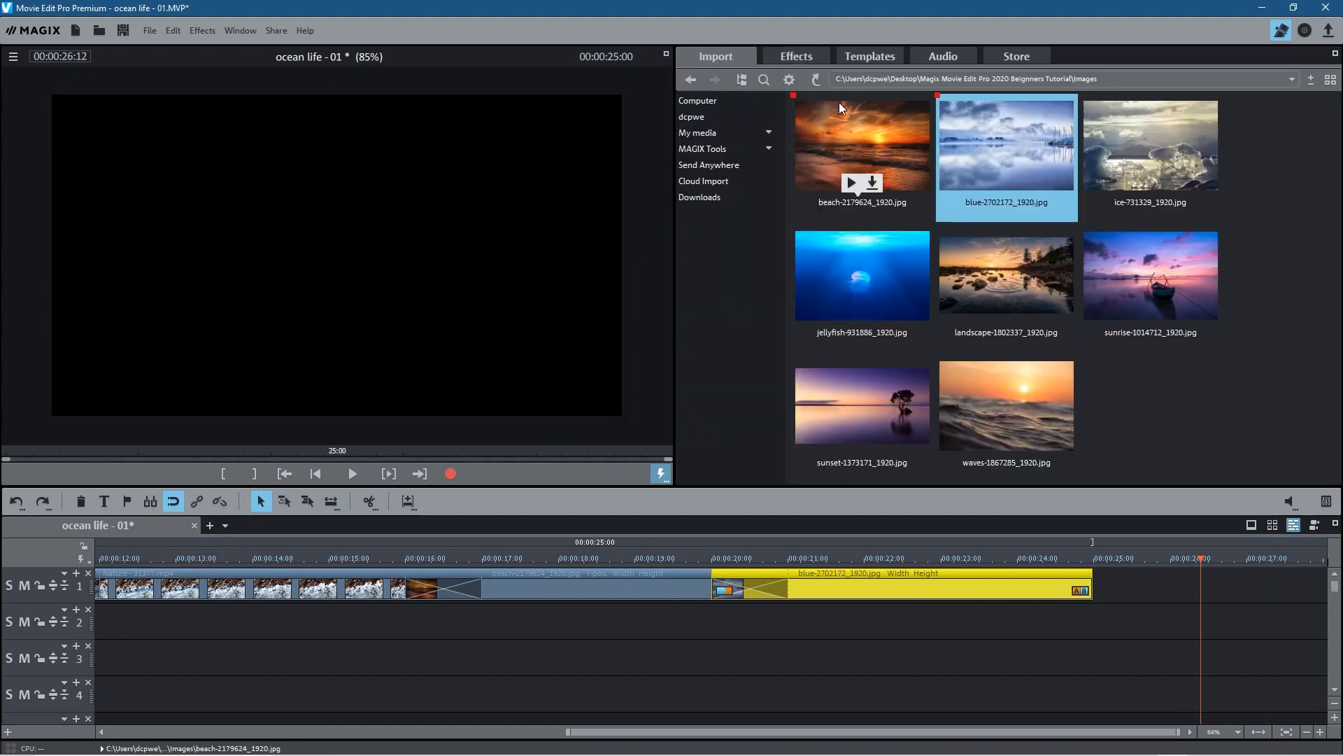
{"action": "left_click", "coordinate": [686, 80]}
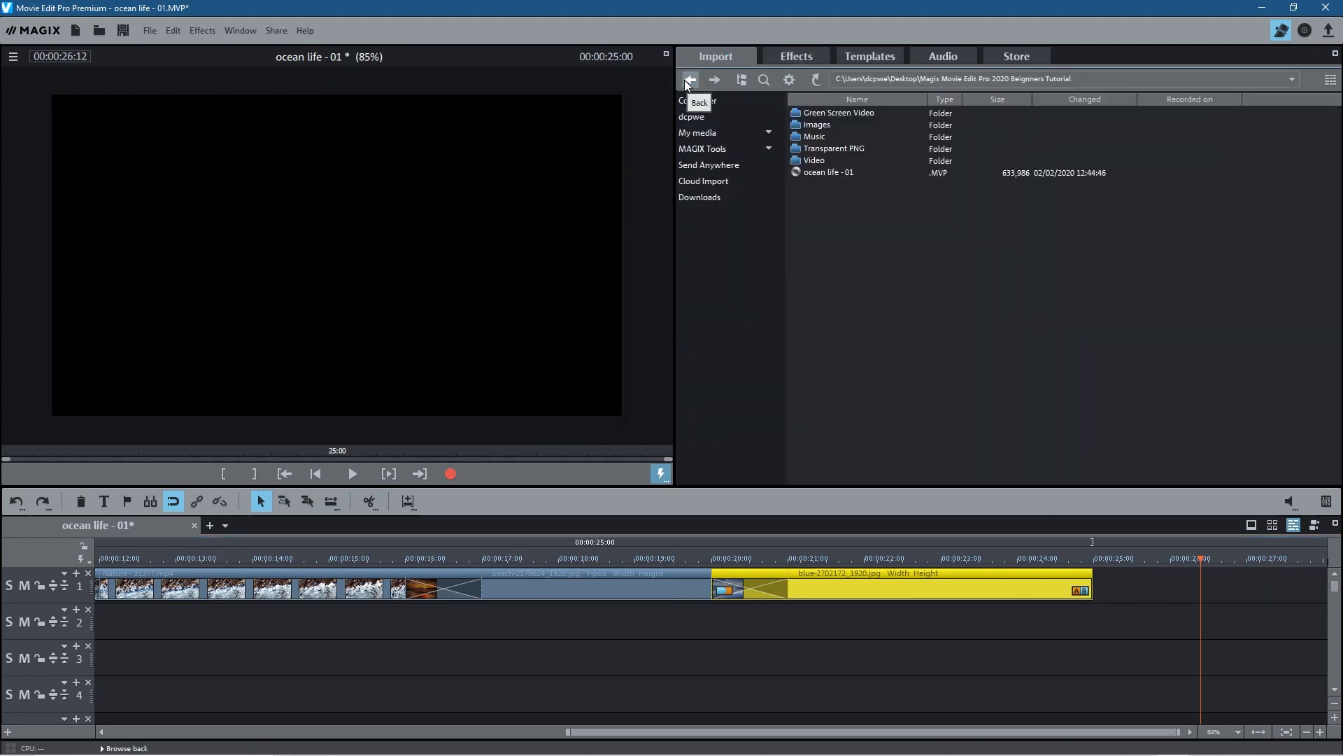
{"action": "double_click", "coordinate": [816, 161]}
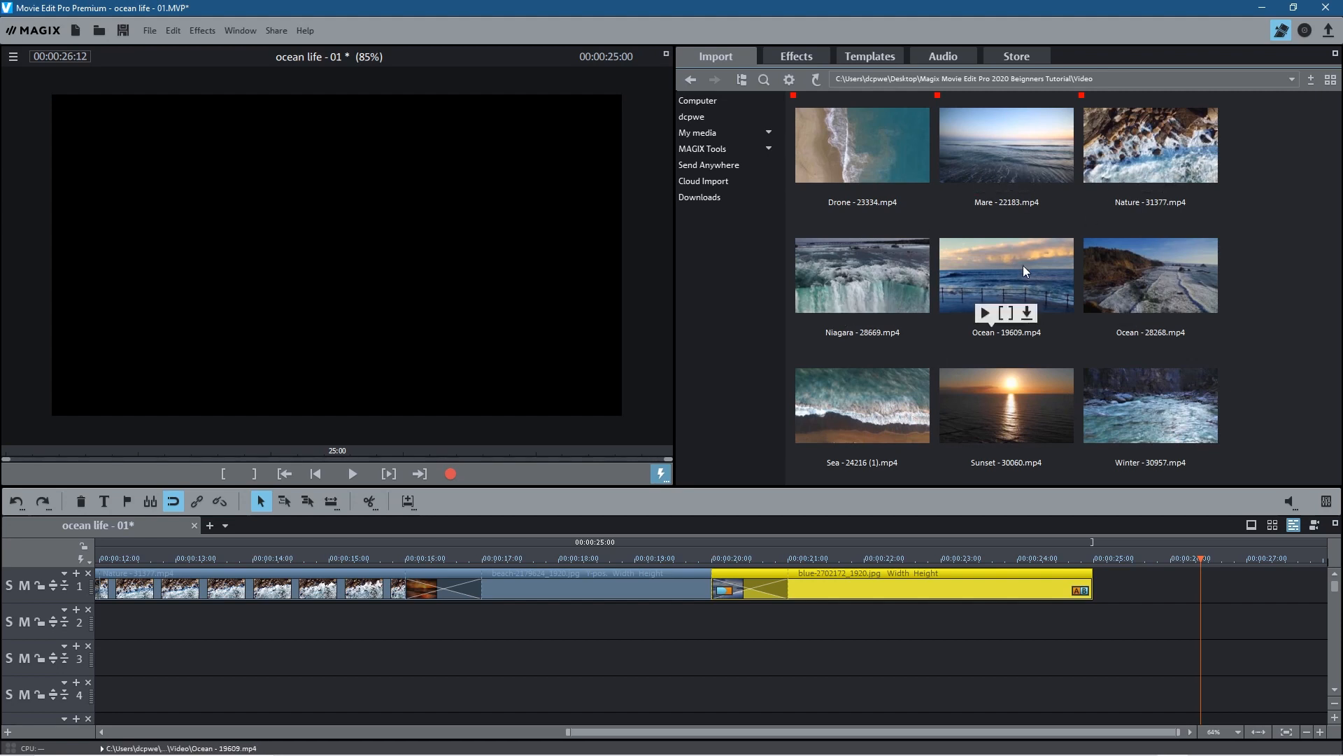
{"action": "left_click", "coordinate": [1142, 279]}
{"action": "left_click_drag", "start_coordinate": [1160, 265], "coordinate": [1150, 588]}
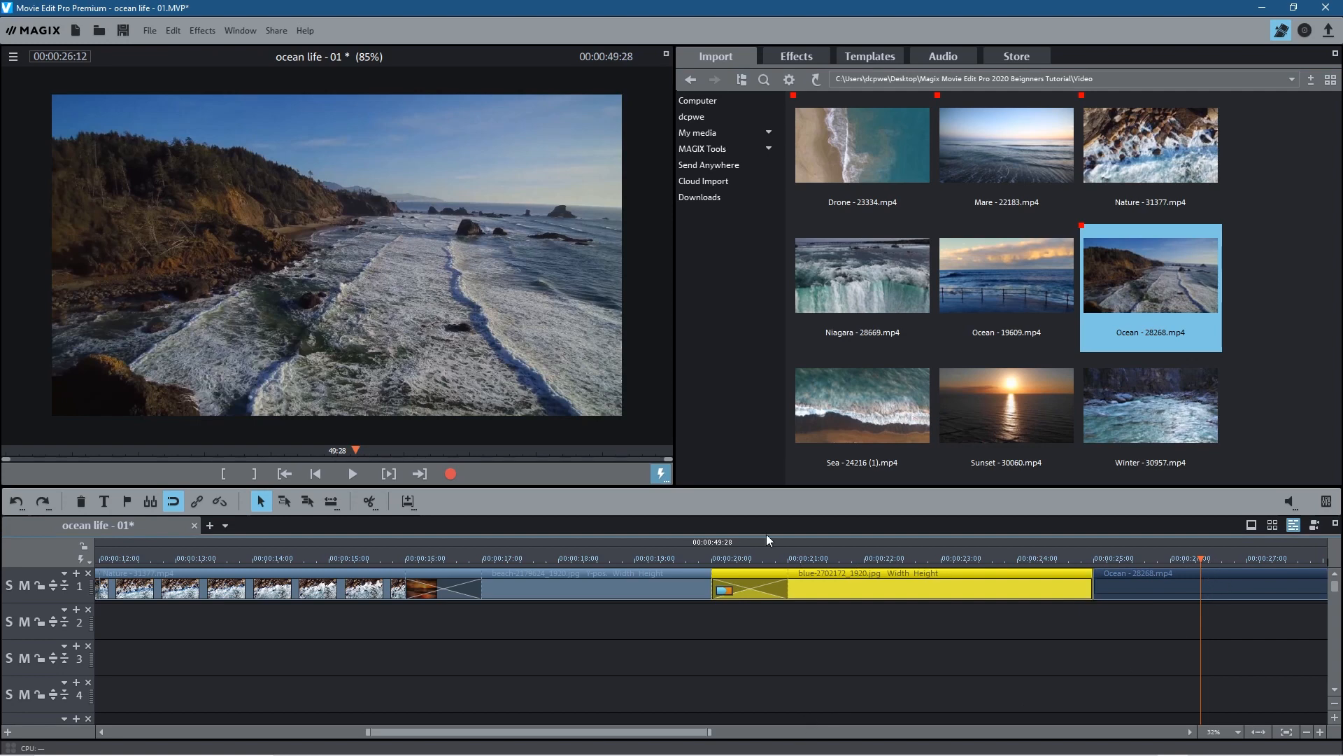
Preview the Ocean - 28268.mp4 clip and overlap its start with the end of the lake photo by about one second.
{"action": "left_click", "coordinate": [354, 473]}
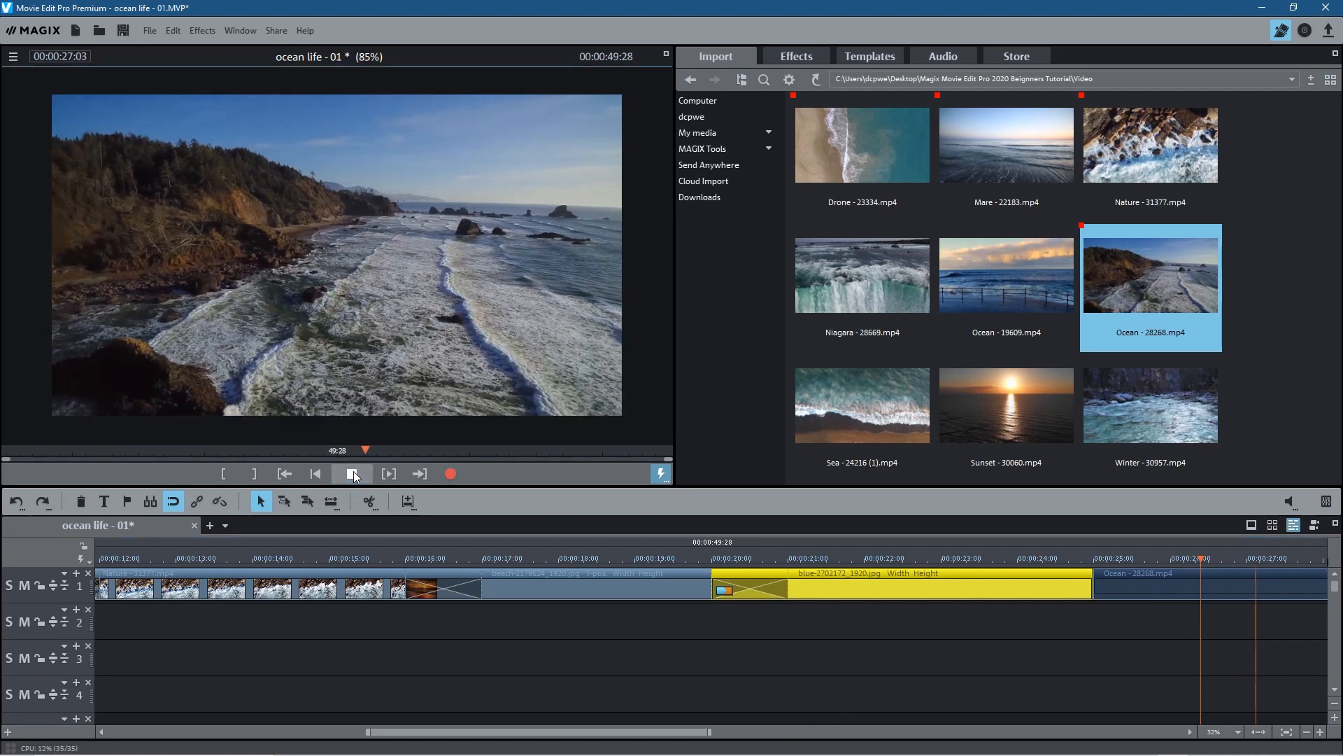
{"action": "left_click", "coordinate": [354, 472]}
{"action": "left_click_drag", "start_coordinate": [1213, 597], "coordinate": [1213, 706]}
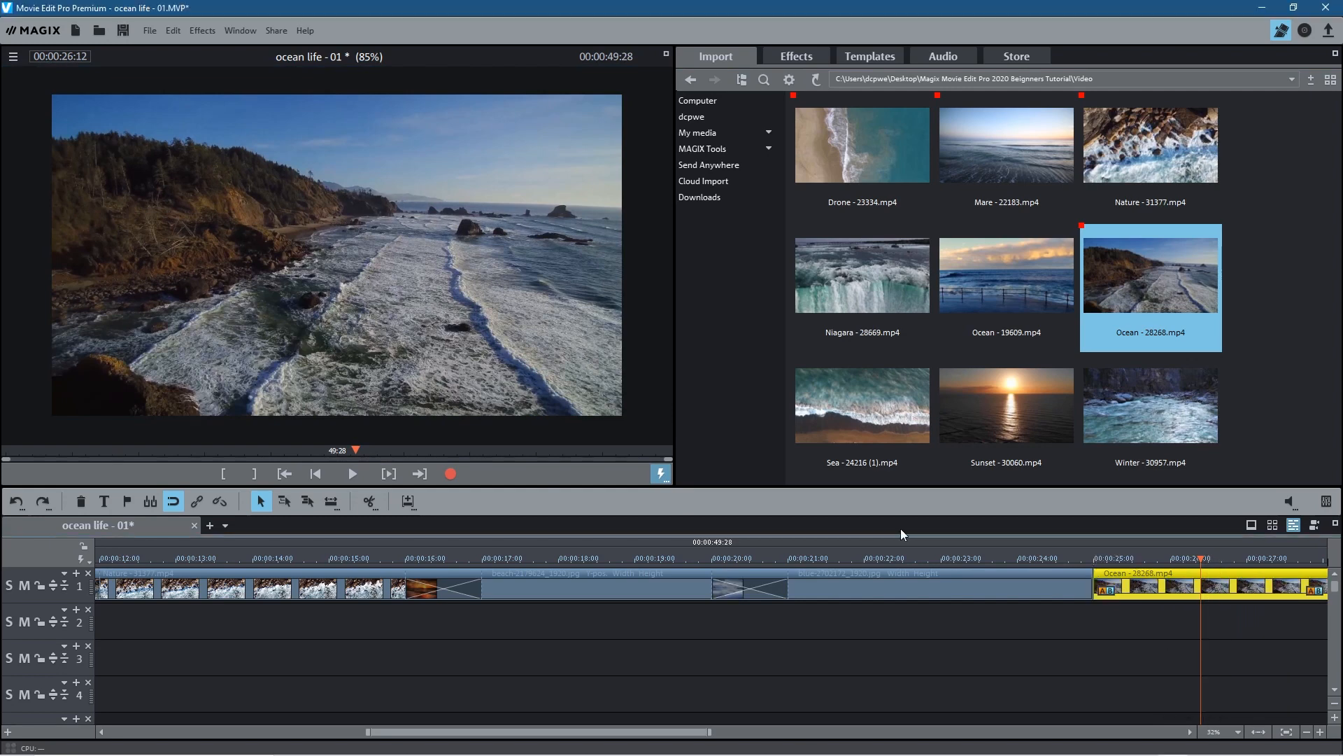
{"action": "left_click_drag", "start_coordinate": [547, 729], "coordinate": [653, 722]}
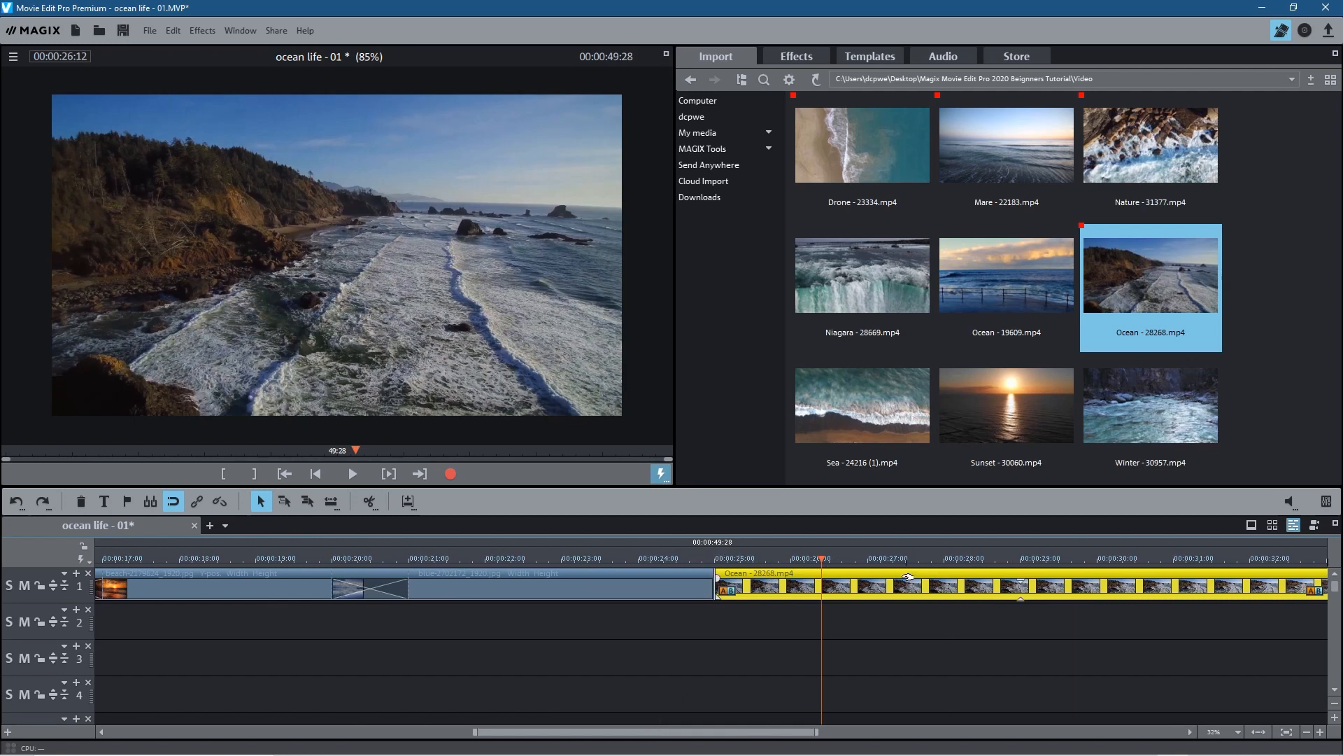
{"action": "left_click_drag", "start_coordinate": [774, 581], "coordinate": [684, 587]}
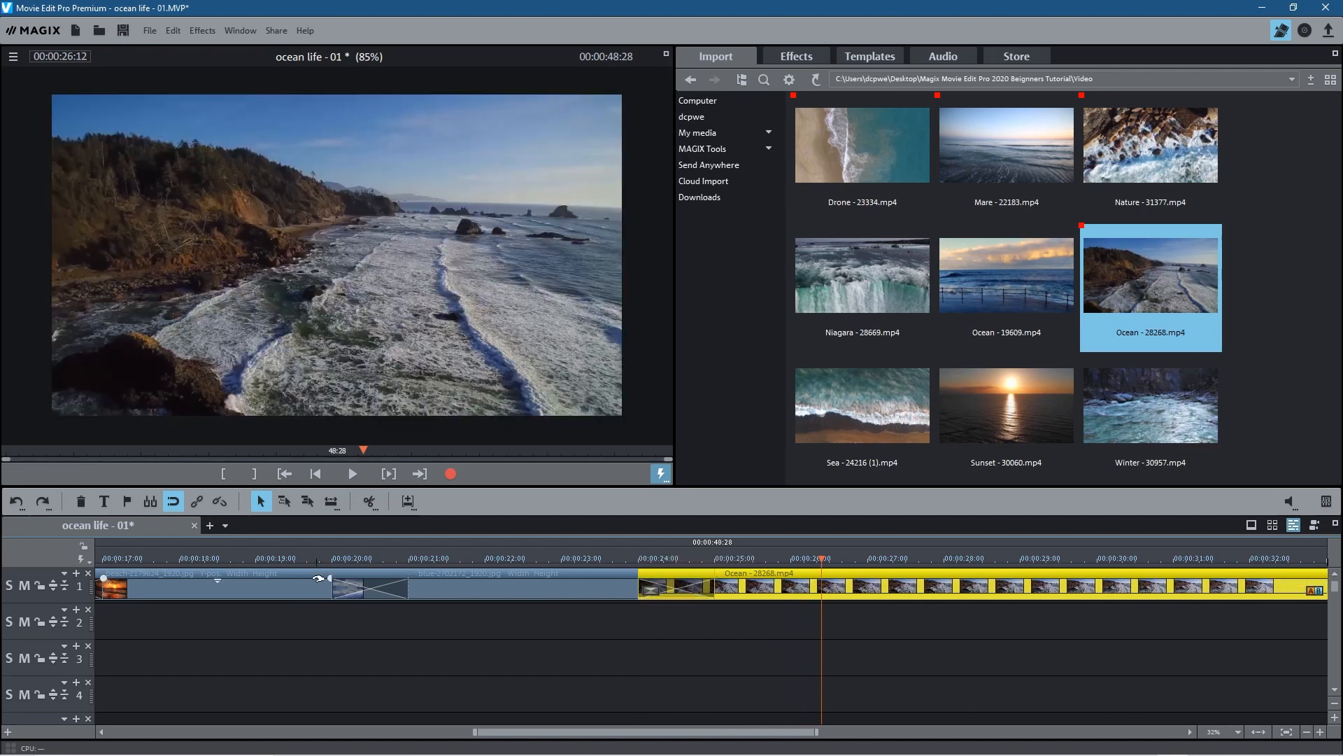
Apply the Circle from left transition to the overlap between the lake photo and Ocean - 28268.mp4 and play it back.
{"action": "left_click_drag", "start_coordinate": [316, 557], "coordinate": [584, 560]}
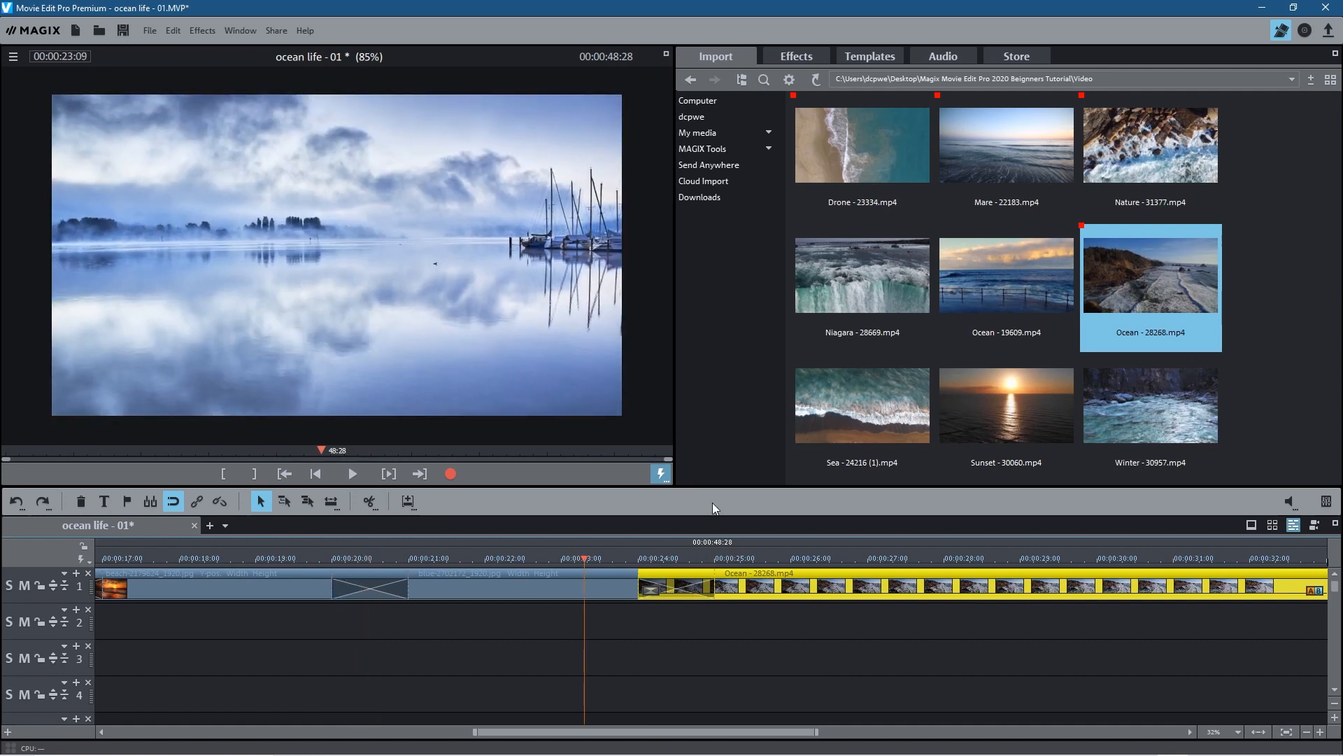
{"action": "left_click", "coordinate": [871, 58]}
{"action": "left_click_drag", "start_coordinate": [953, 322], "coordinate": [674, 574]}
{"action": "left_click", "coordinate": [614, 560]}
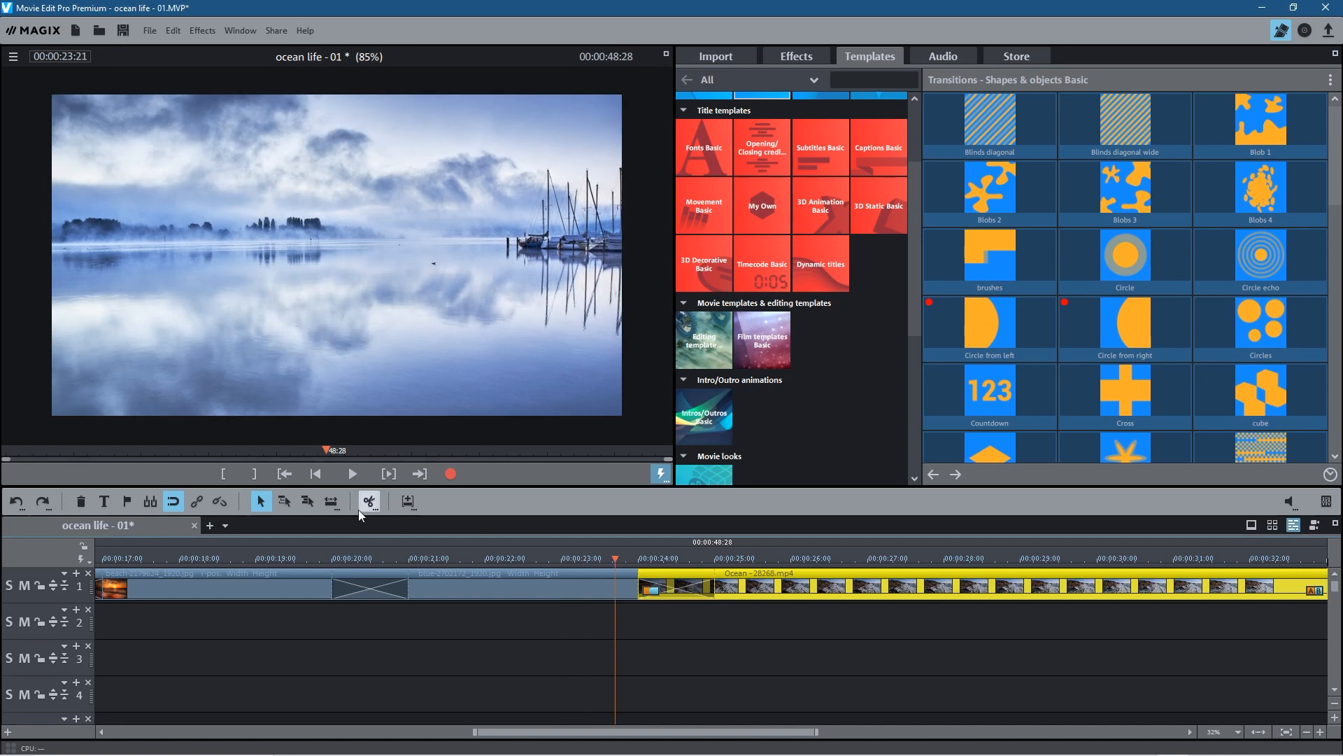
{"action": "left_click", "coordinate": [357, 478]}
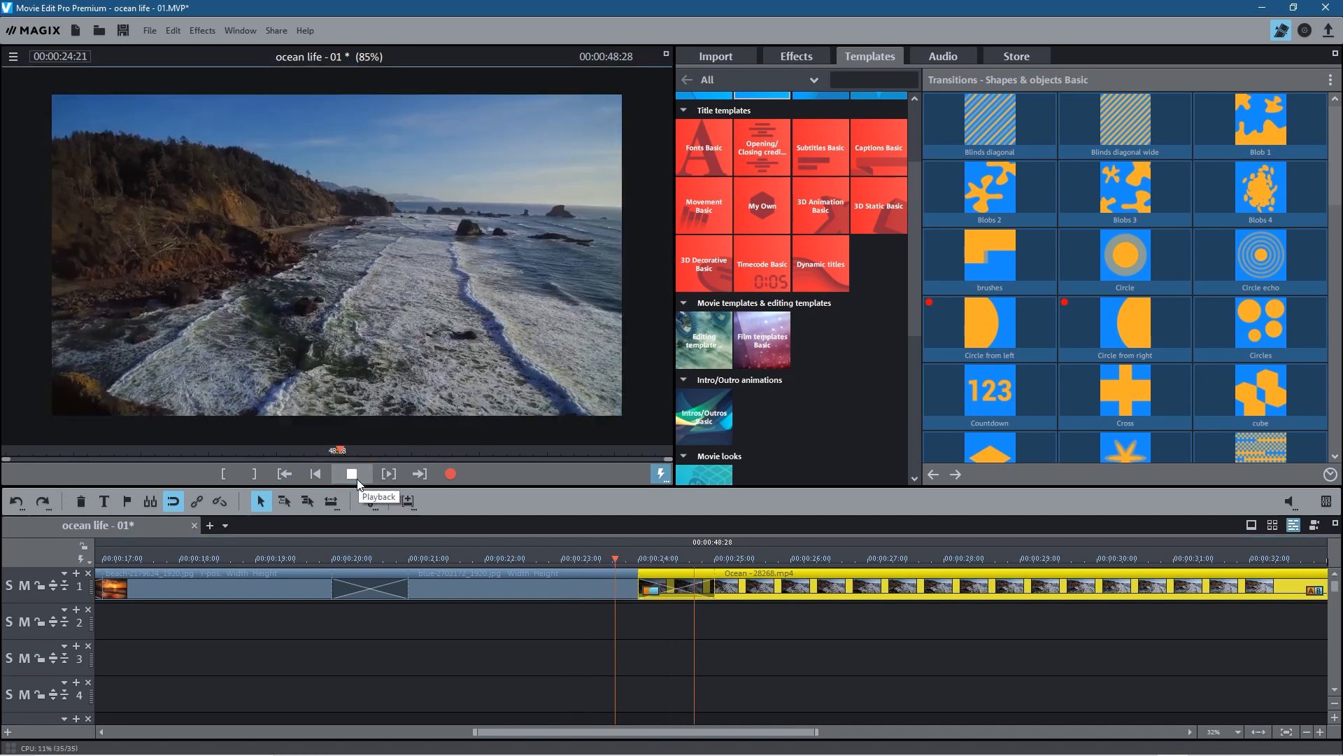
{"action": "left_click", "coordinate": [357, 479]}
Place the playhead within Ocean - 28268.mp4 and open the Film looks Basic collection of movie looks.
{"action": "left_click", "coordinate": [845, 564]}
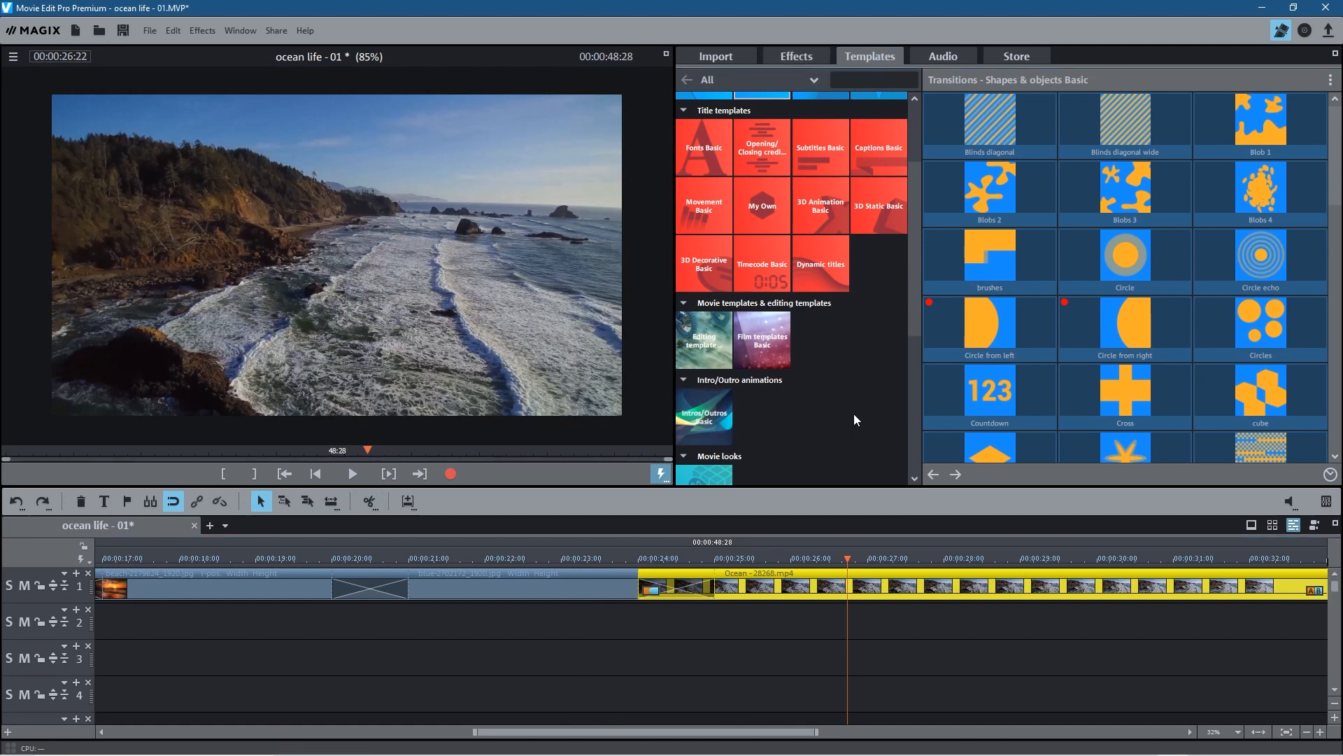
{"action": "scroll", "coordinate": [853, 413], "scroll_direction": "down", "scroll_amount": 2}
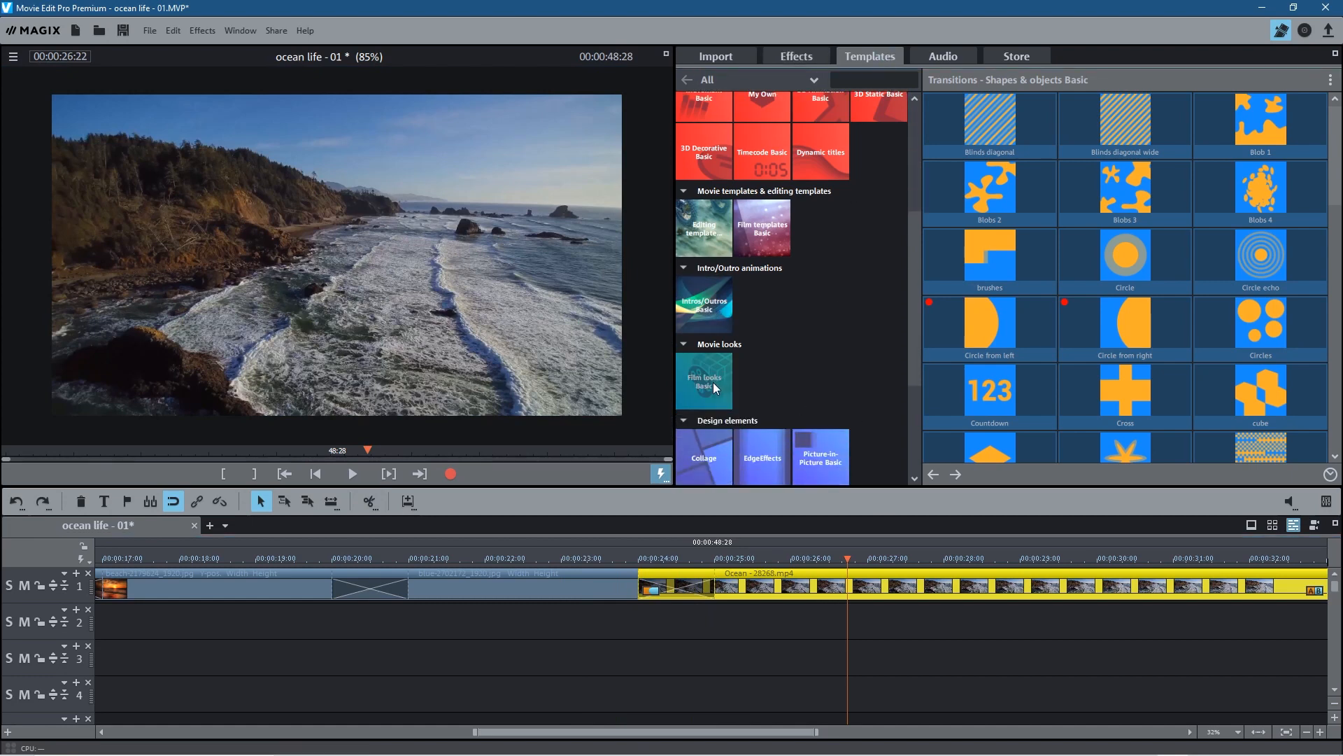
{"action": "left_click", "coordinate": [713, 385]}
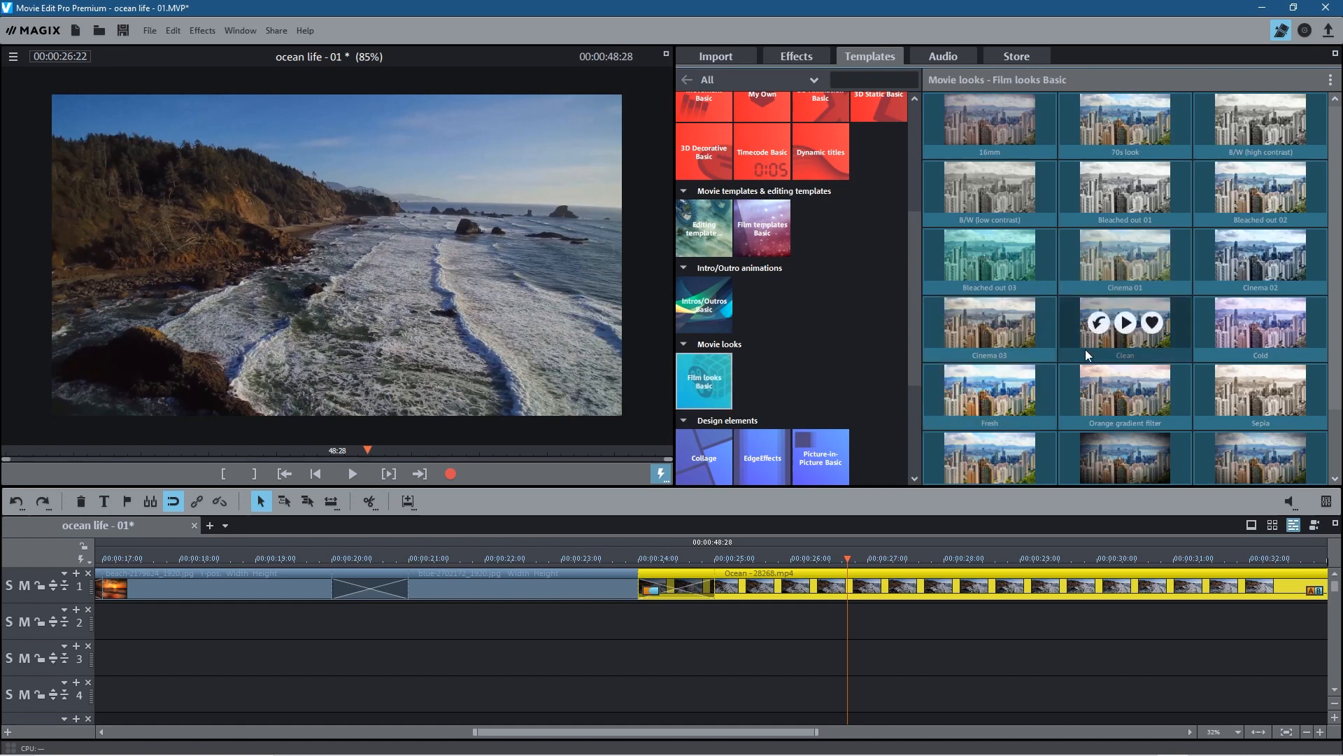
Try the Warm, B/W (high contrast), Cinema 01 and Bleached out 03 film looks on Ocean - 28268.mp4.
{"action": "scroll", "coordinate": [1068, 363], "scroll_direction": "down", "scroll_amount": 1}
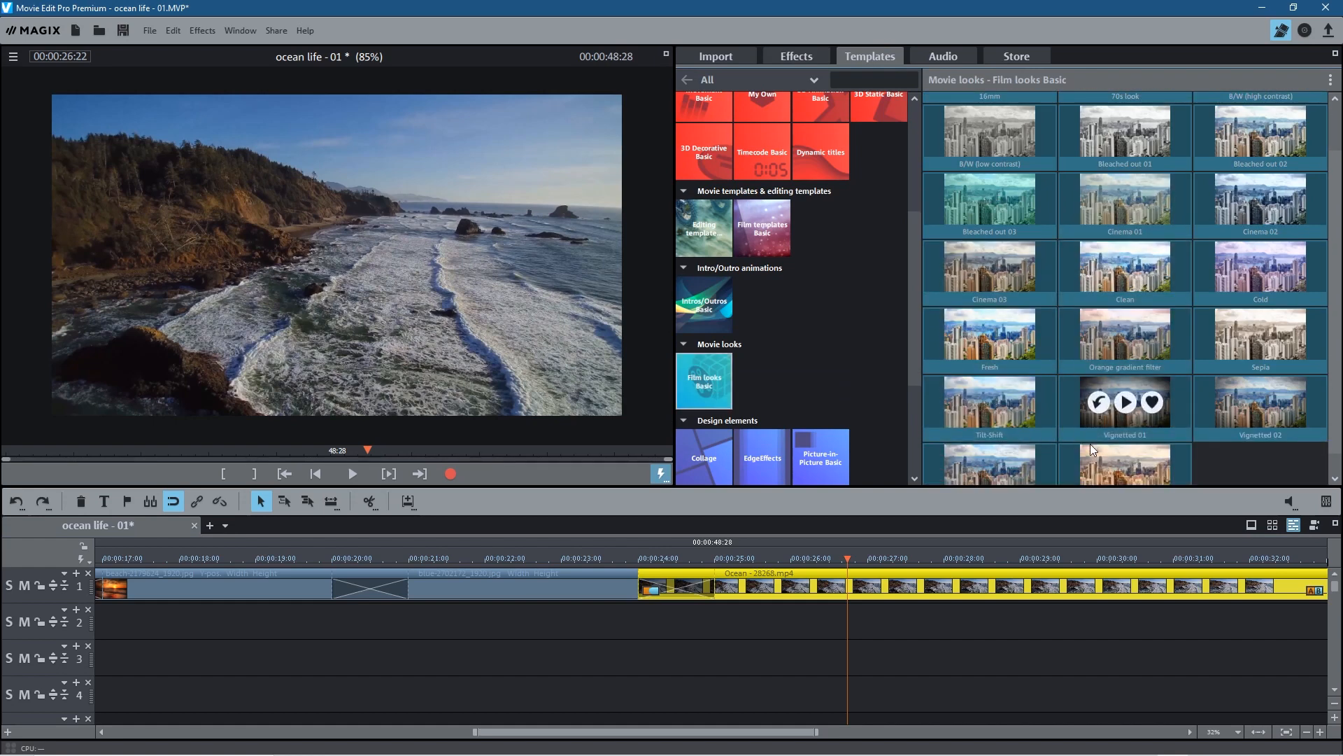
{"action": "scroll", "coordinate": [1091, 449], "scroll_direction": "down", "scroll_amount": 1}
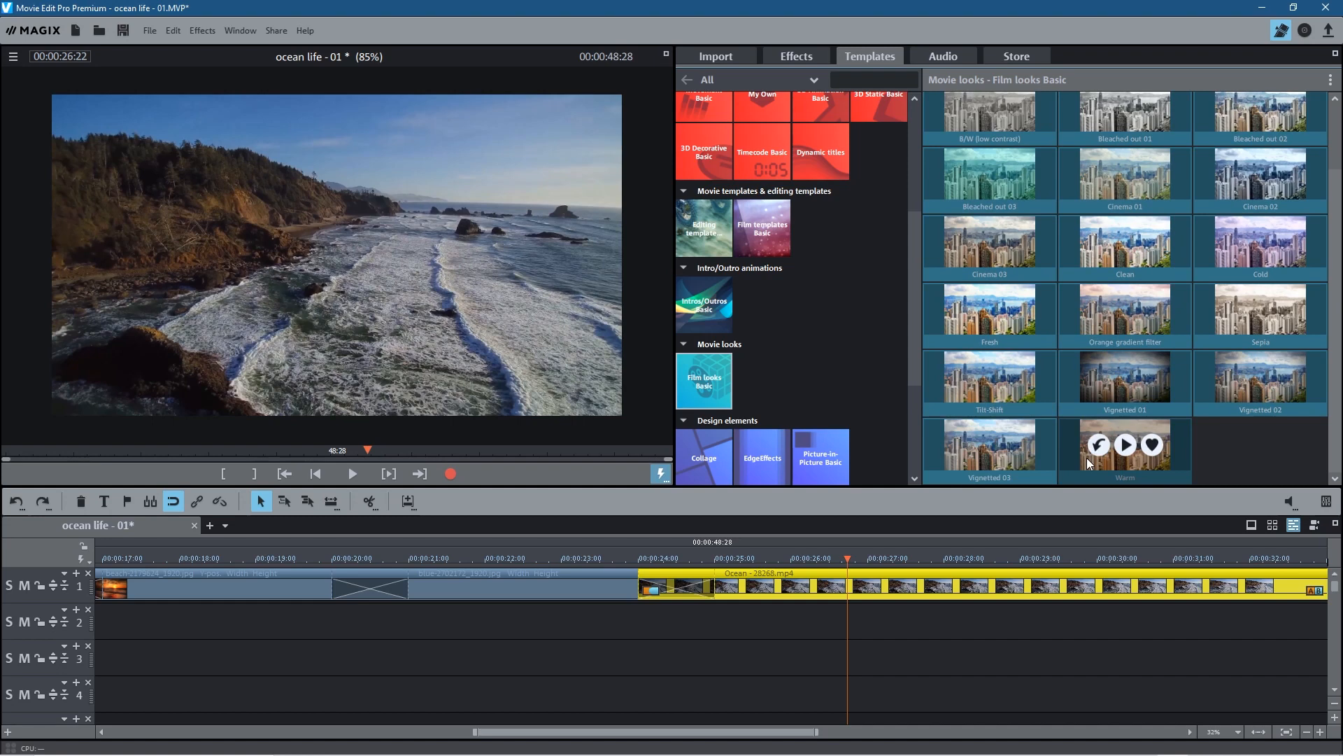
{"action": "left_click_drag", "start_coordinate": [1086, 461], "coordinate": [964, 576]}
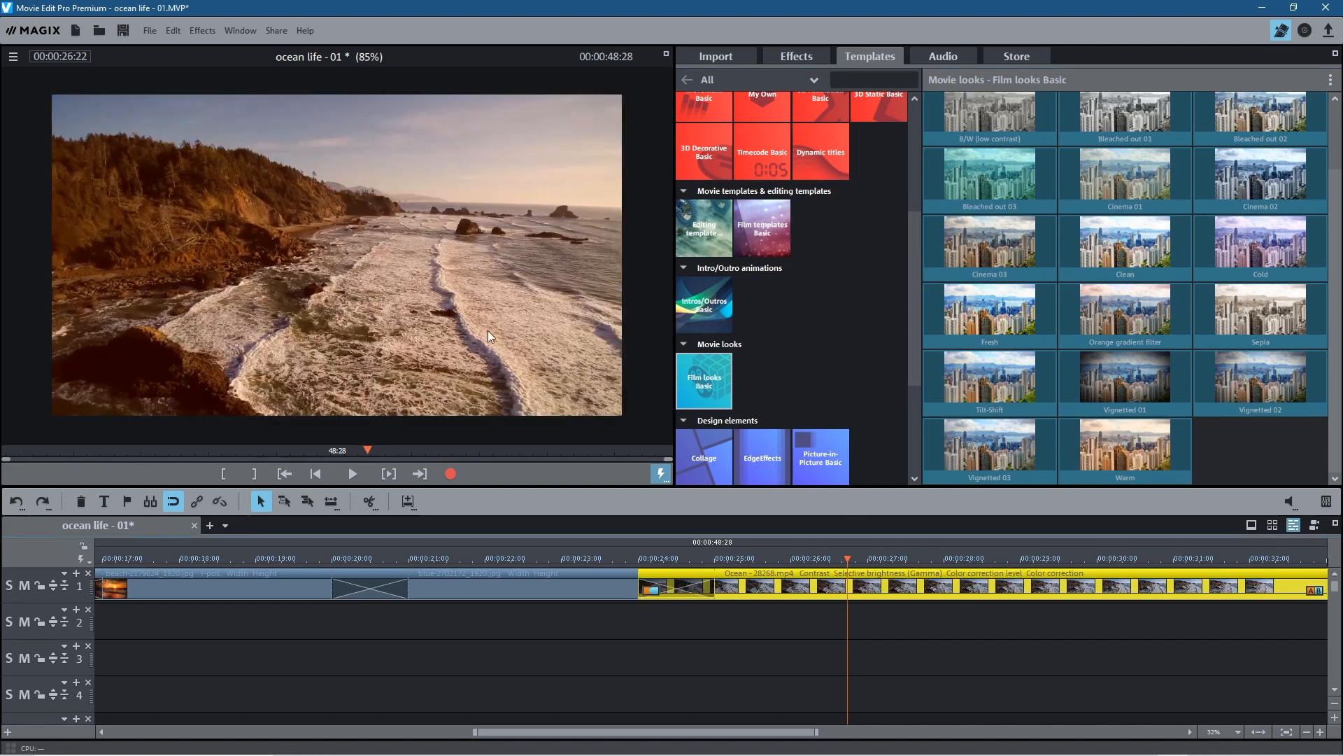
{"action": "left_click", "coordinate": [1118, 311]}
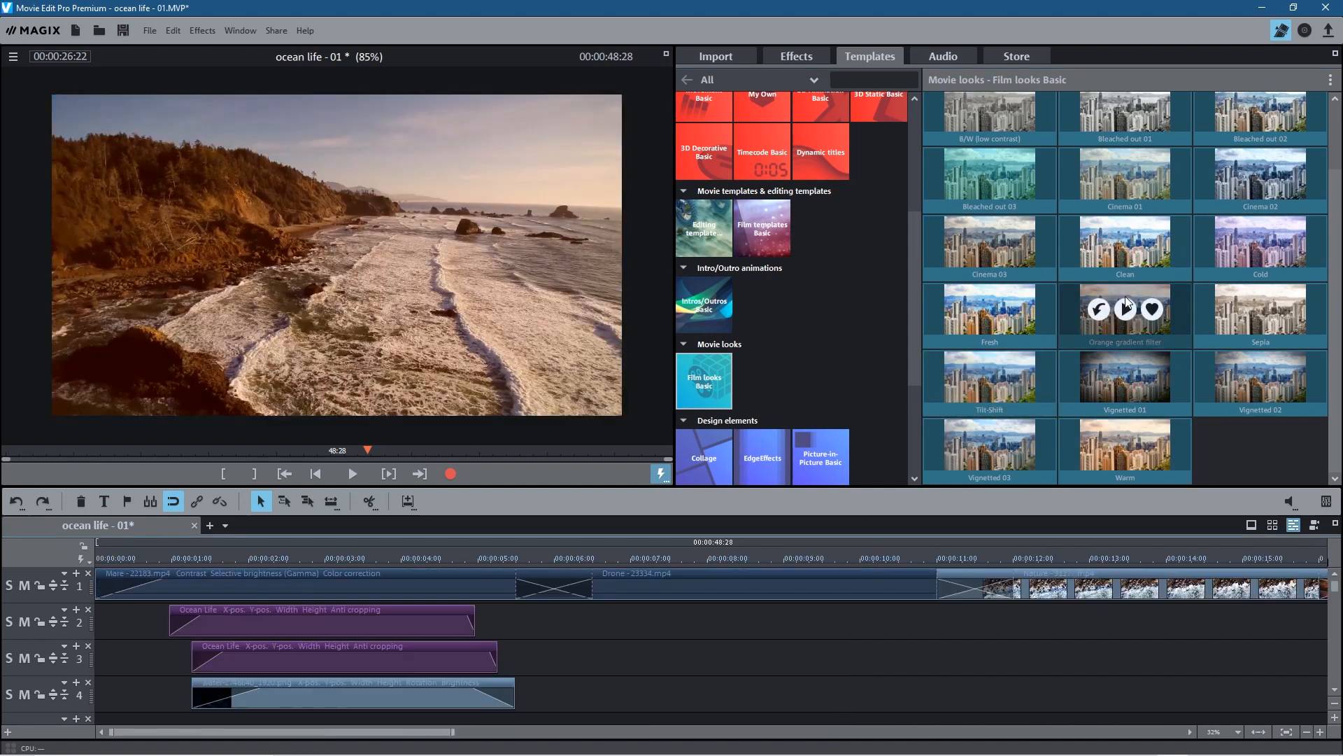
{"action": "scroll", "coordinate": [626, 553], "scroll_direction": "left", "scroll_amount": 1}
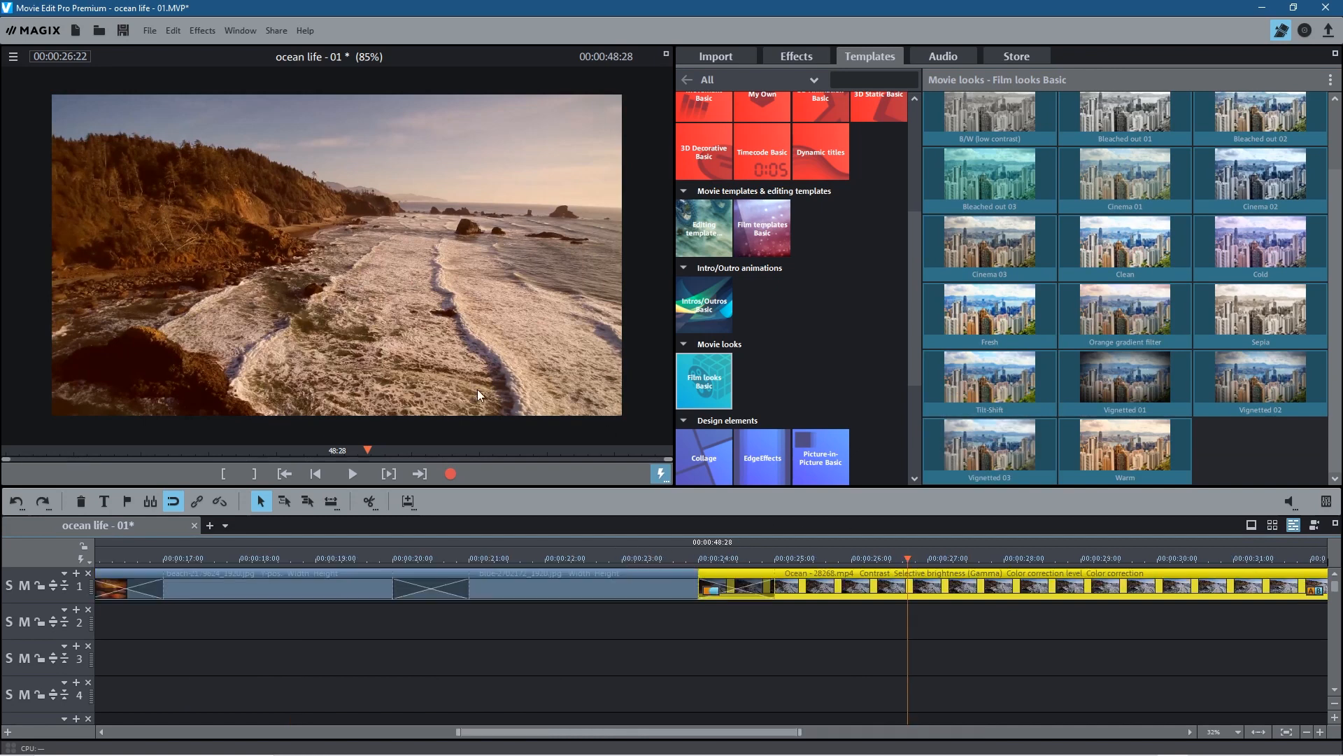
{"action": "scroll", "coordinate": [1250, 453], "scroll_direction": "up", "scroll_amount": 1}
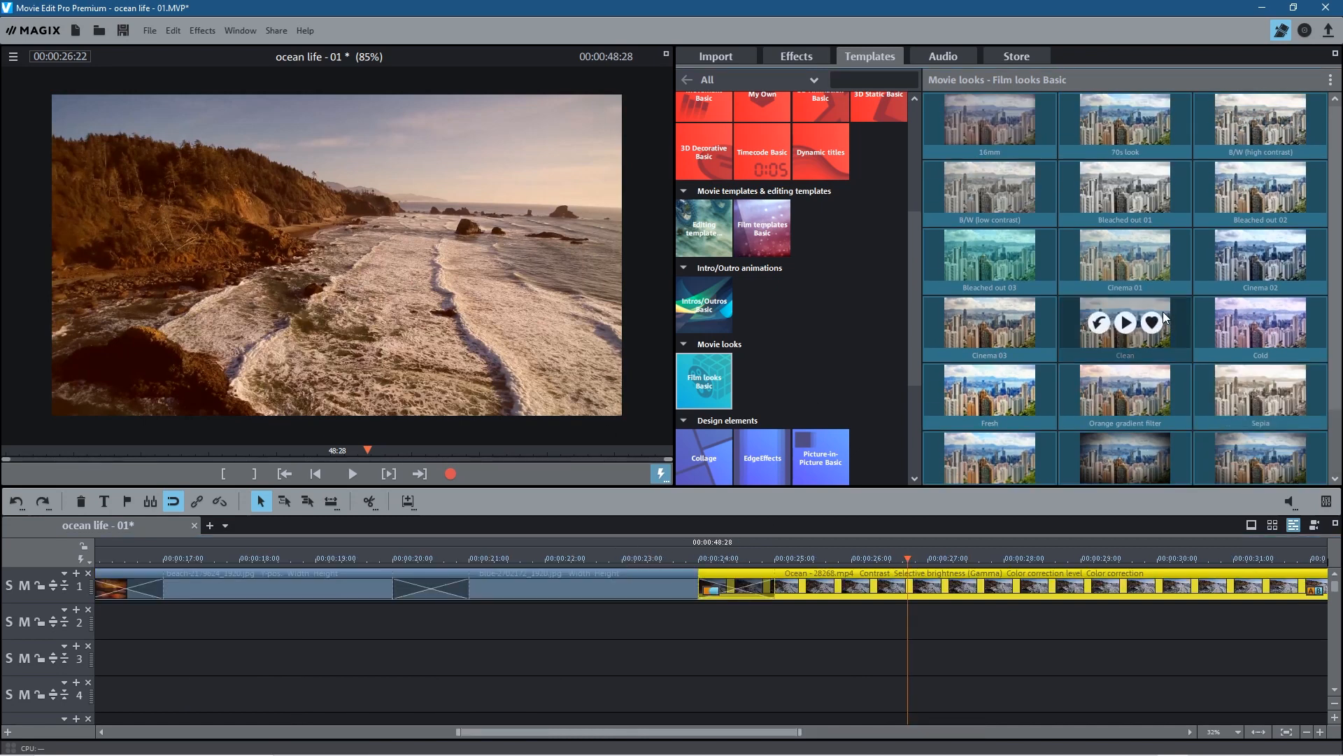
{"action": "mouse_move", "coordinate": [1266, 199]}
{"action": "mouse_move", "coordinate": [1237, 122]}
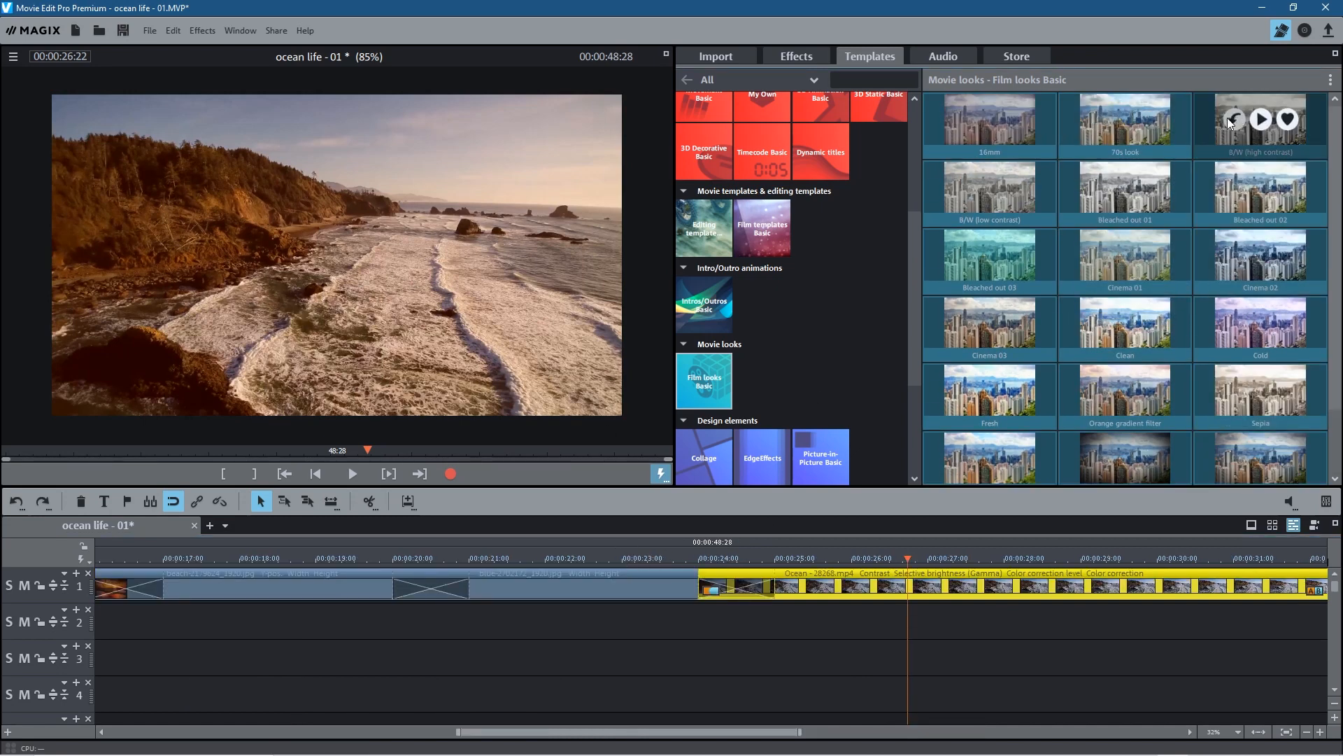
{"action": "left_click_drag", "start_coordinate": [1210, 153], "coordinate": [902, 592]}
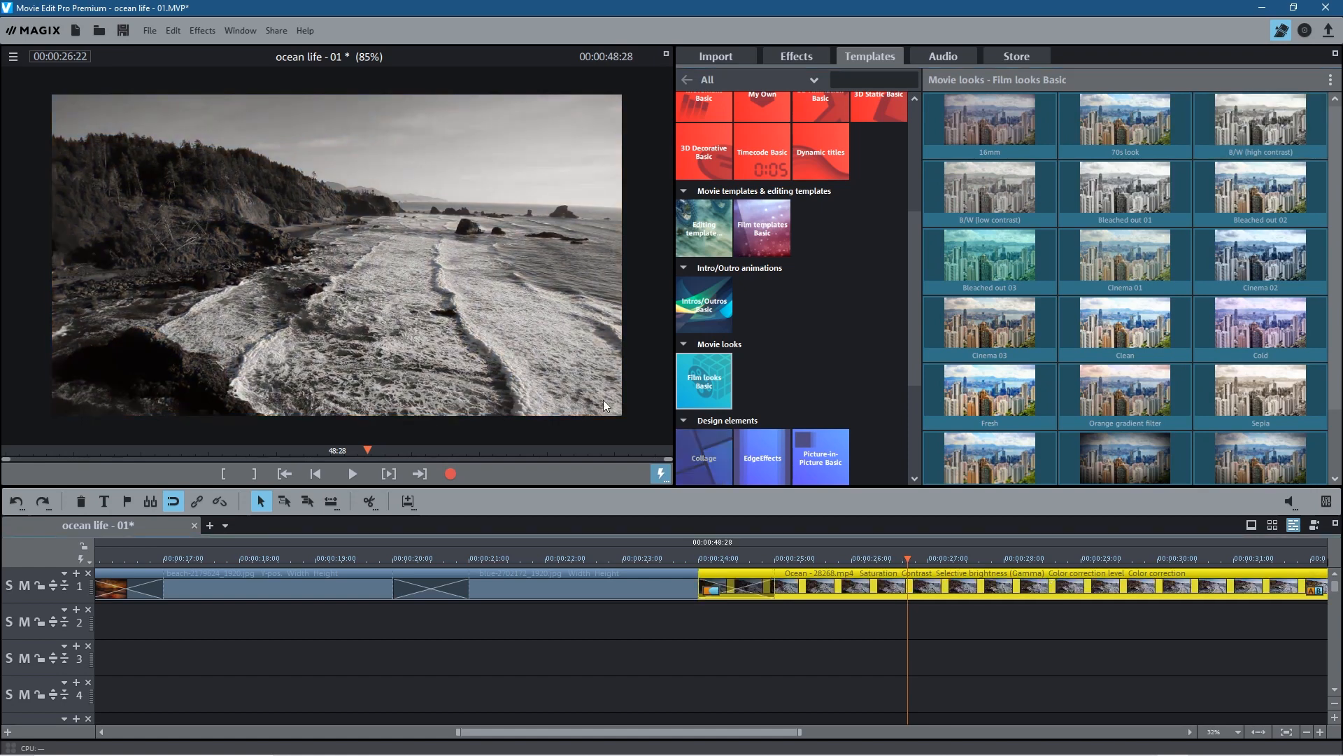
{"action": "mouse_move", "coordinate": [1097, 272]}
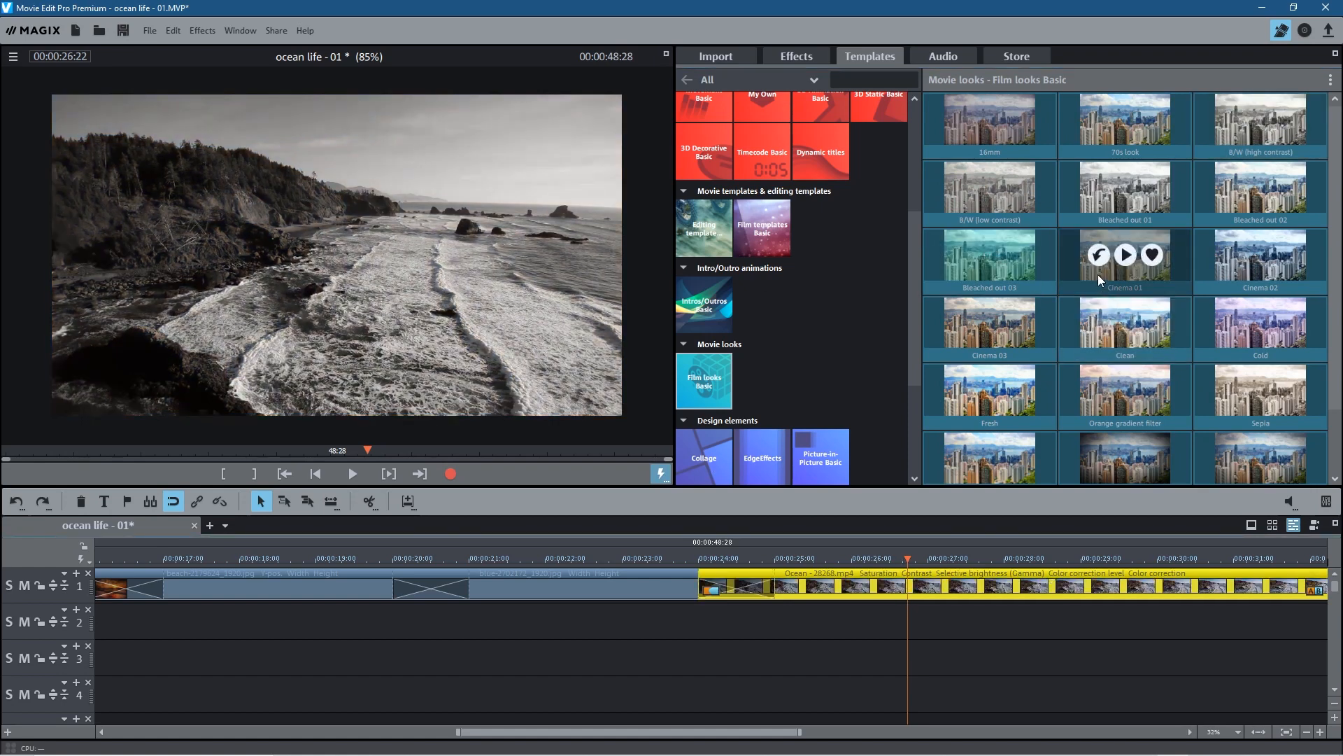
{"action": "left_click_drag", "start_coordinate": [1083, 268], "coordinate": [950, 602]}
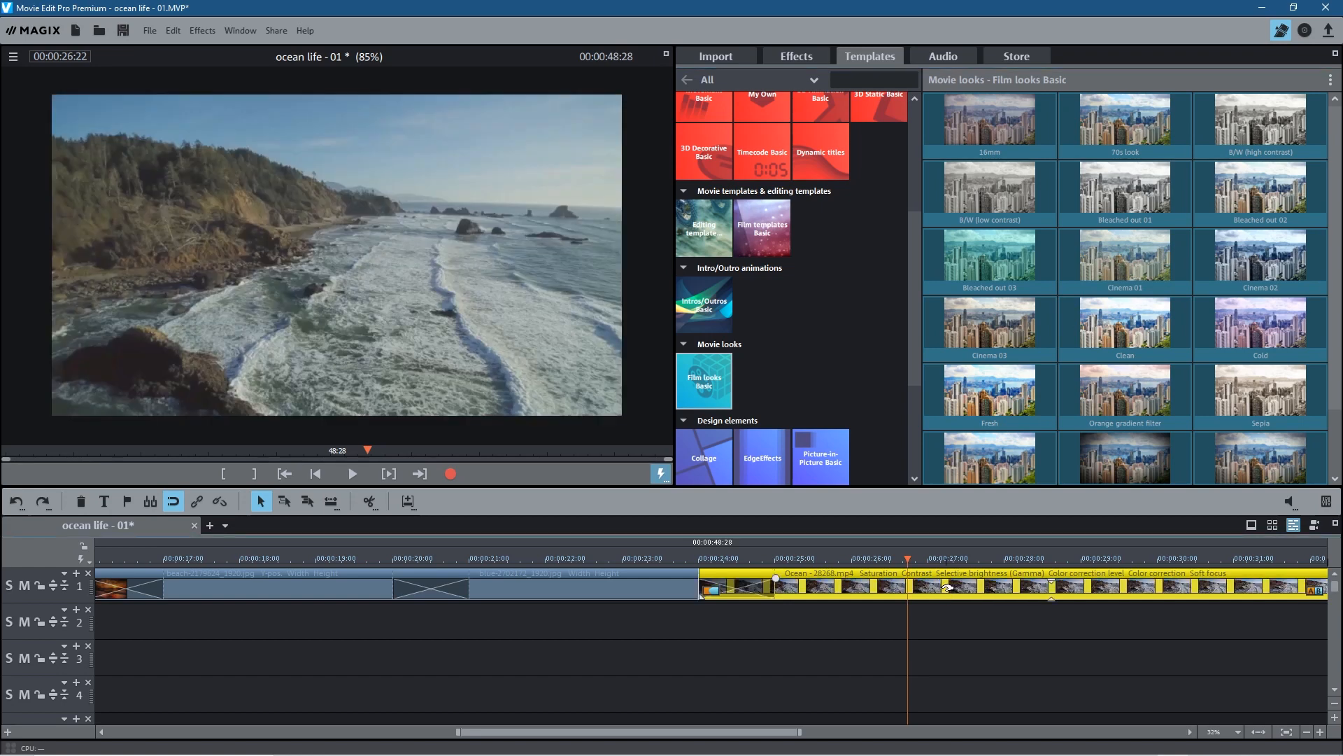
{"action": "left_click_drag", "start_coordinate": [943, 255], "coordinate": [975, 578]}
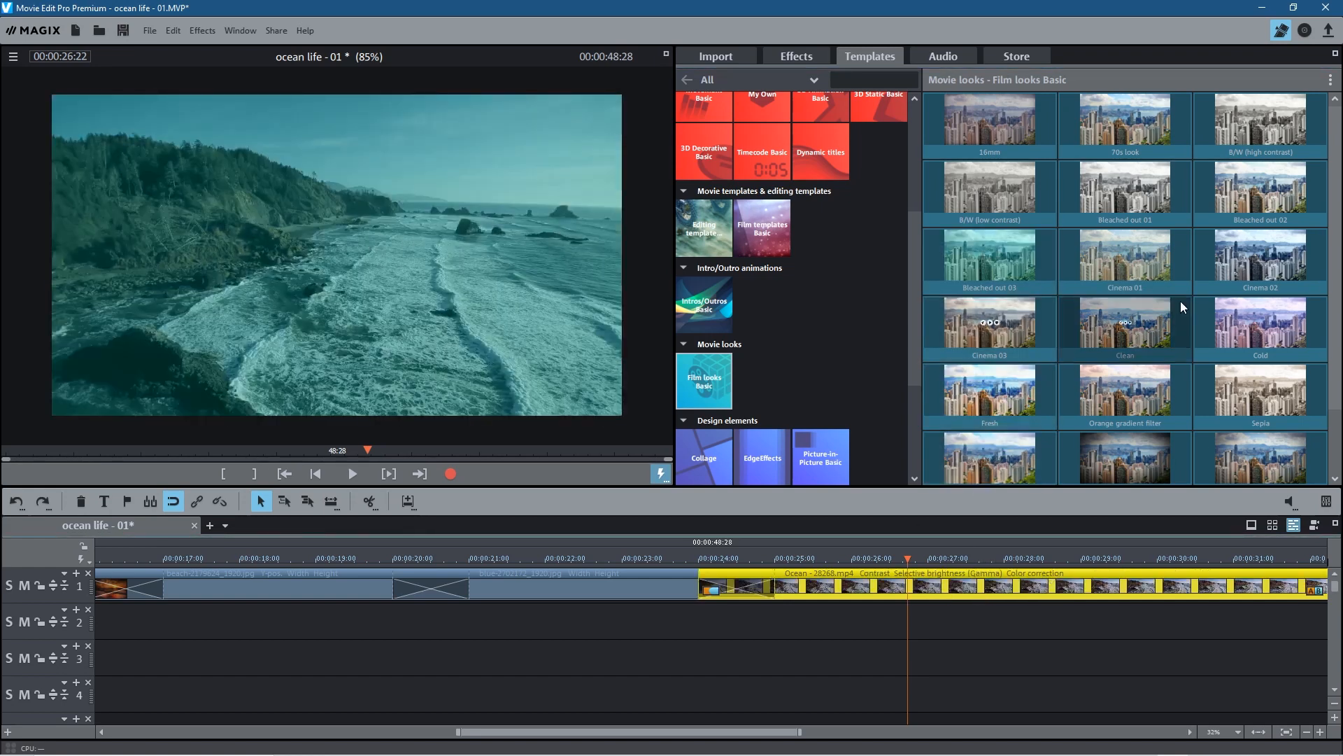
Apply the Cinema 02 film look to Ocean - 28268.mp4 on track 1.
{"action": "mouse_move", "coordinate": [1232, 268]}
{"action": "left_click_drag", "start_coordinate": [1232, 268], "coordinate": [1014, 577]}
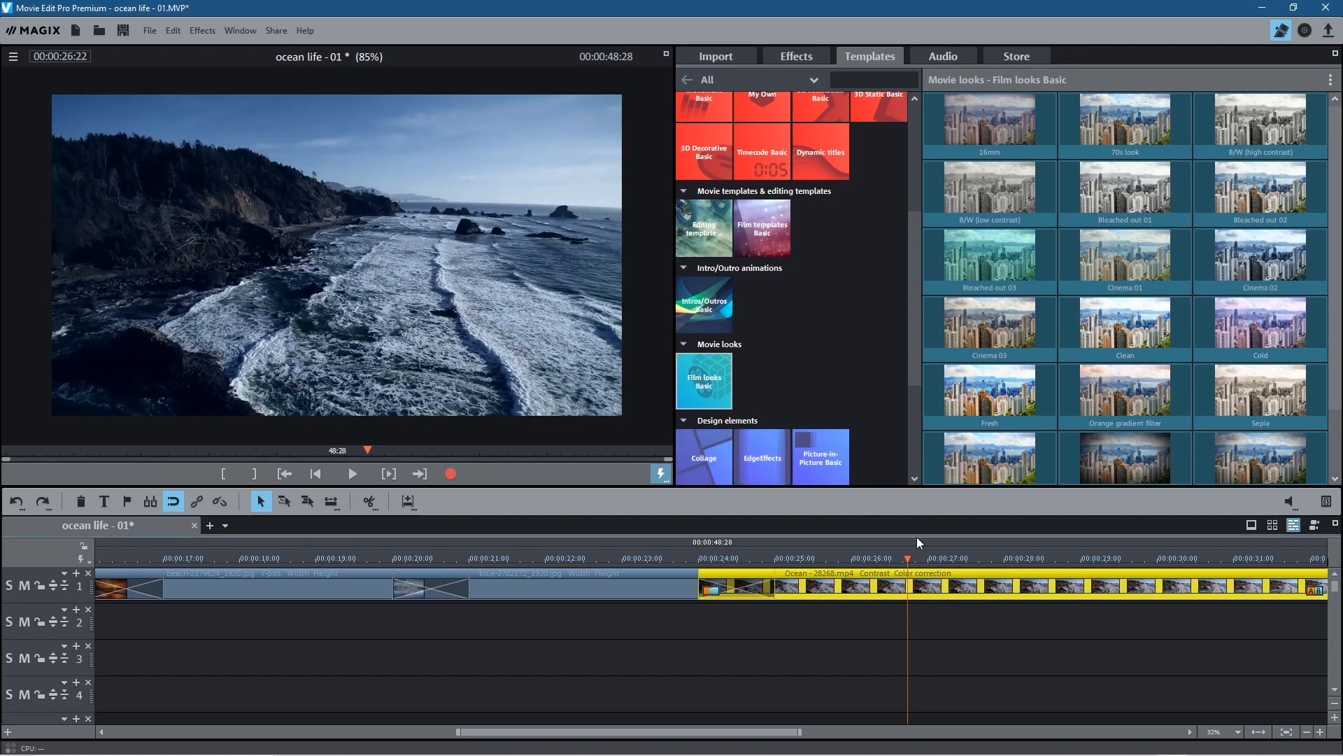
Split Ocean - 28268.mp4 at 00:00:30:00, delete the part after the cut and save the project.
{"action": "left_click_drag", "start_coordinate": [911, 557], "coordinate": [773, 551]}
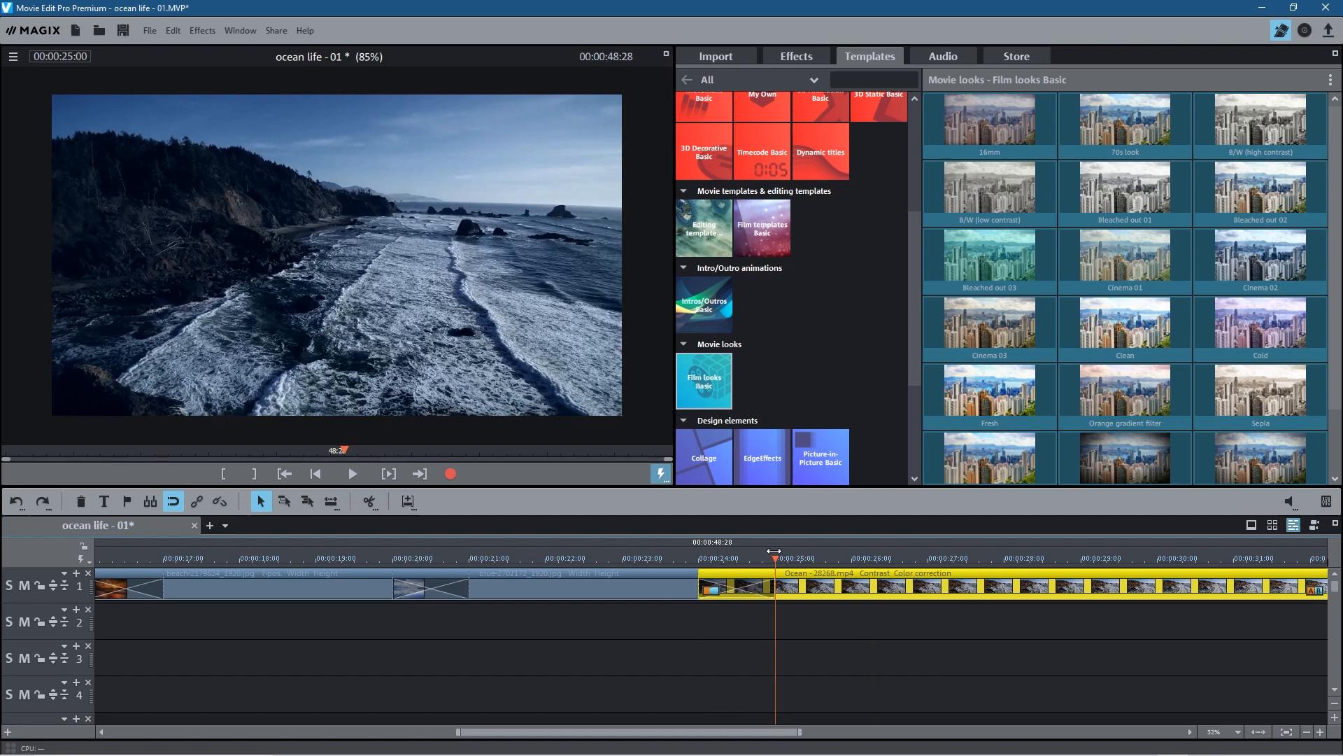
{"action": "left_click_drag", "start_coordinate": [774, 551], "coordinate": [1159, 558]}
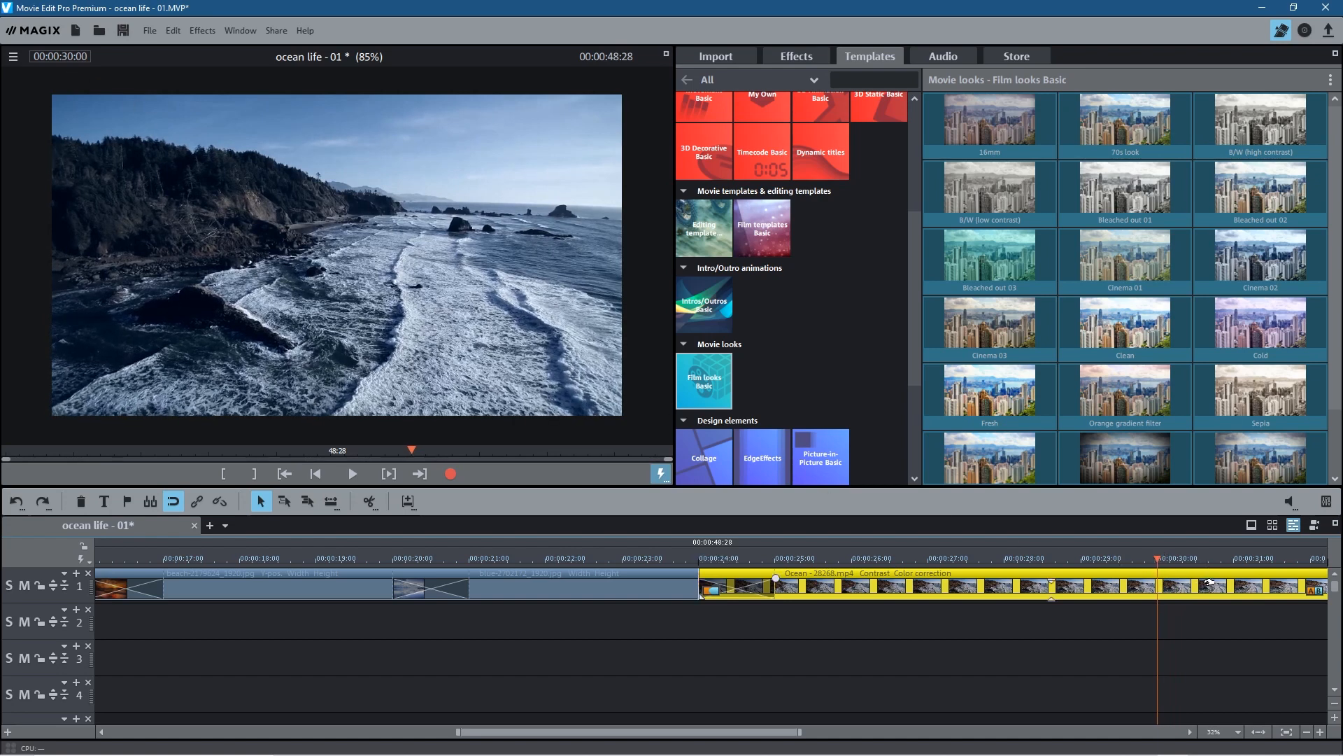
{"action": "left_click", "coordinate": [369, 505]}
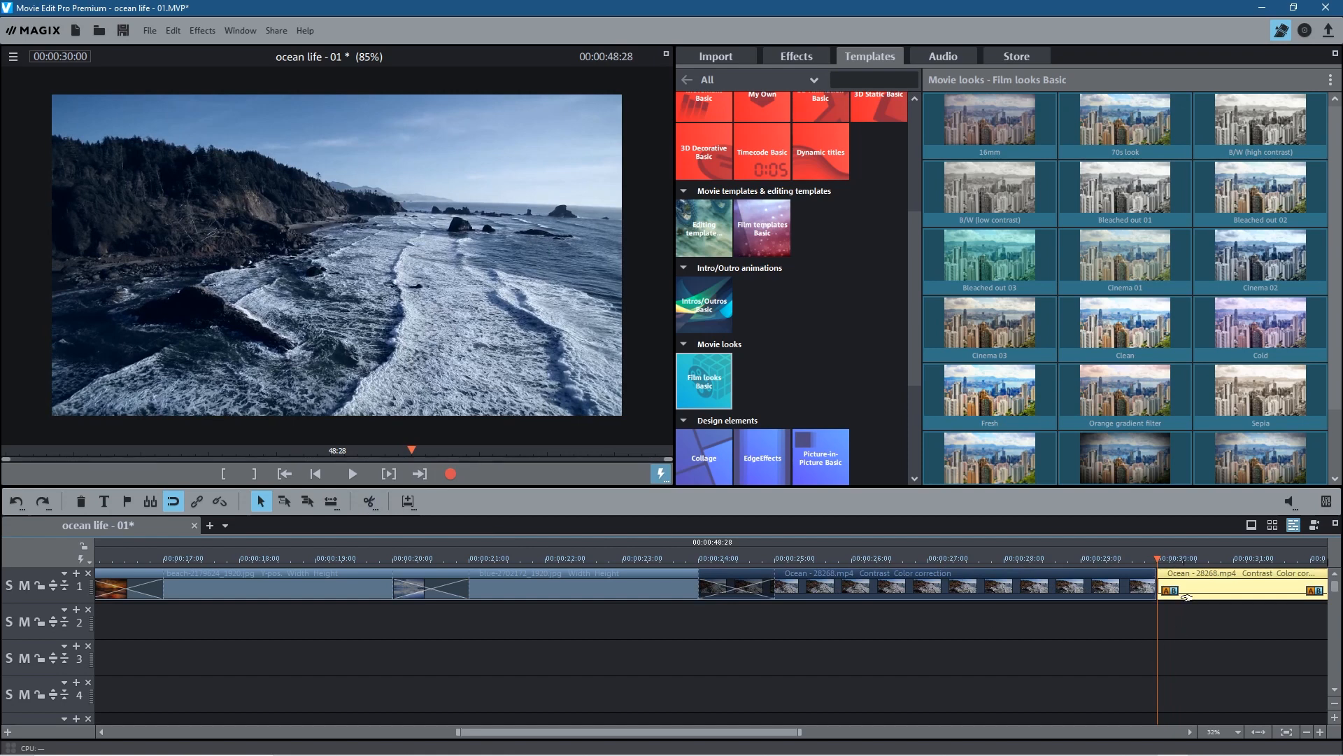
{"action": "left_click", "coordinate": [1192, 572]}
{"action": "key", "text": "Delete"}
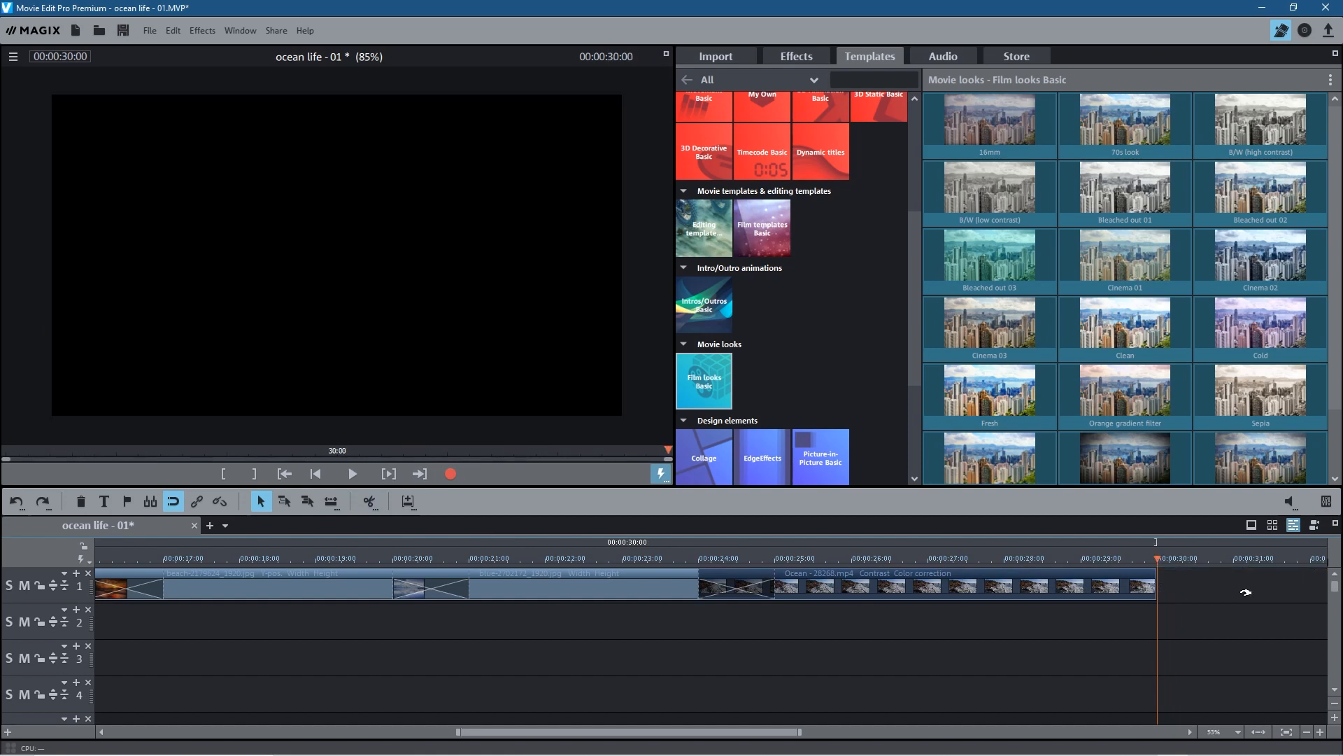
{"action": "left_click", "coordinate": [131, 30]}
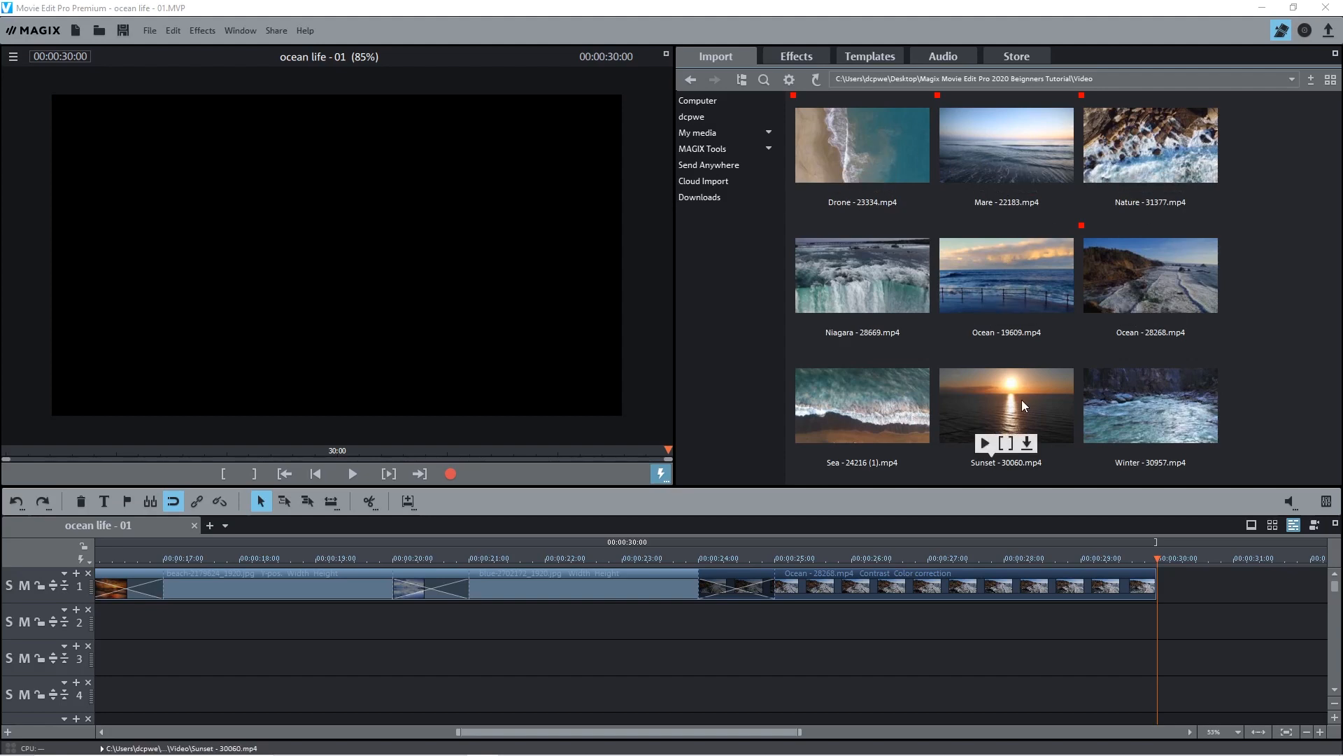
Add Sunset - 30060.mp4 to track 1 after the ocean clip and overlap their ends by about one second.
{"action": "left_click", "coordinate": [999, 392]}
{"action": "left_click_drag", "start_coordinate": [975, 389], "coordinate": [1213, 593]}
{"action": "left_click_drag", "start_coordinate": [797, 728], "coordinate": [902, 730]}
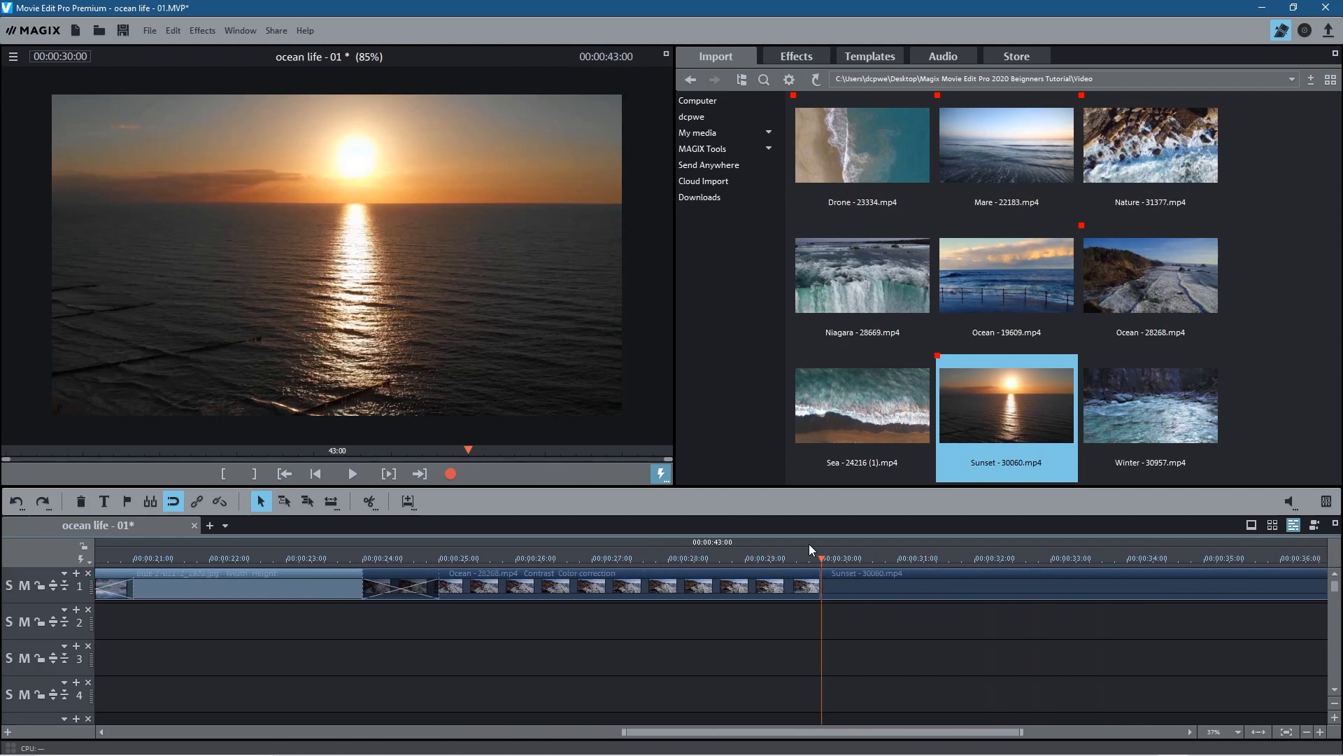
{"action": "left_click_drag", "start_coordinate": [867, 576], "coordinate": [792, 586]}
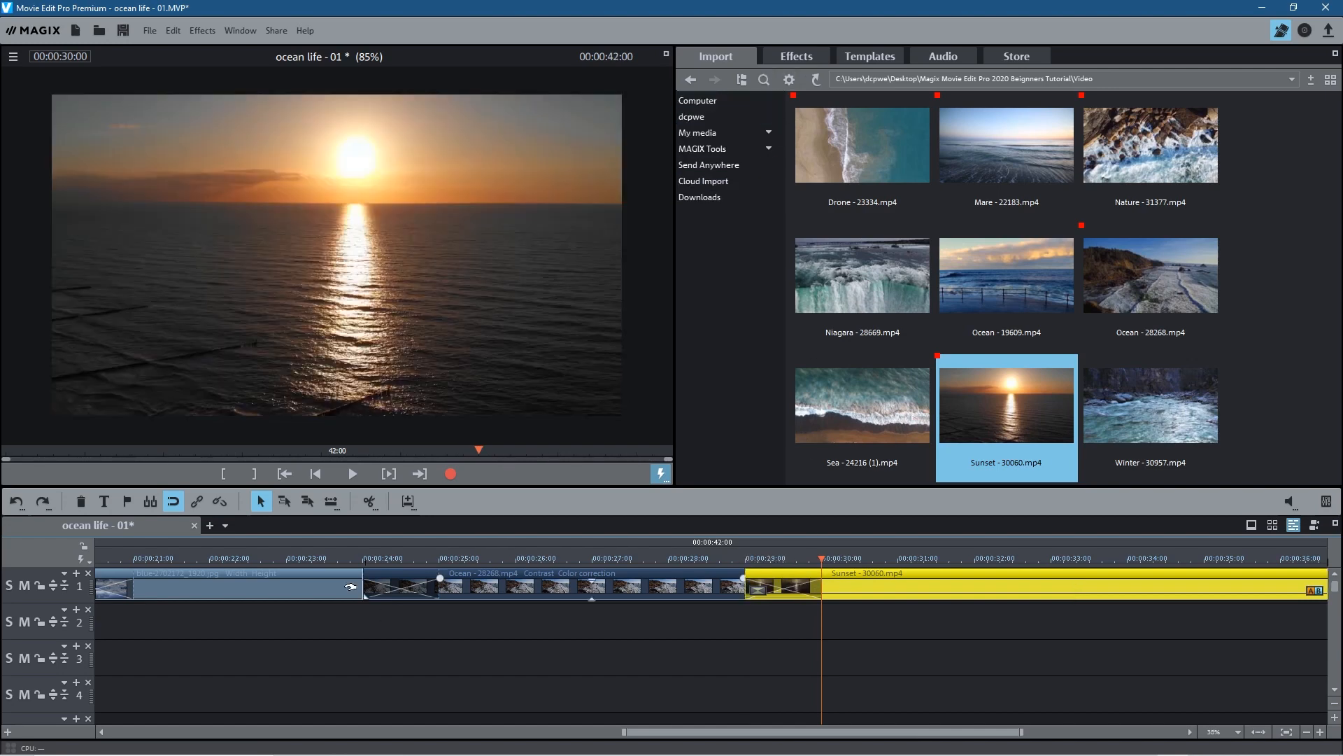
Apply the Circle from right transition to the overlap between Ocean - 28268.mp4 and Sunset - 30060.mp4 and scrub through it.
{"action": "left_click_drag", "start_coordinate": [337, 557], "coordinate": [574, 570]}
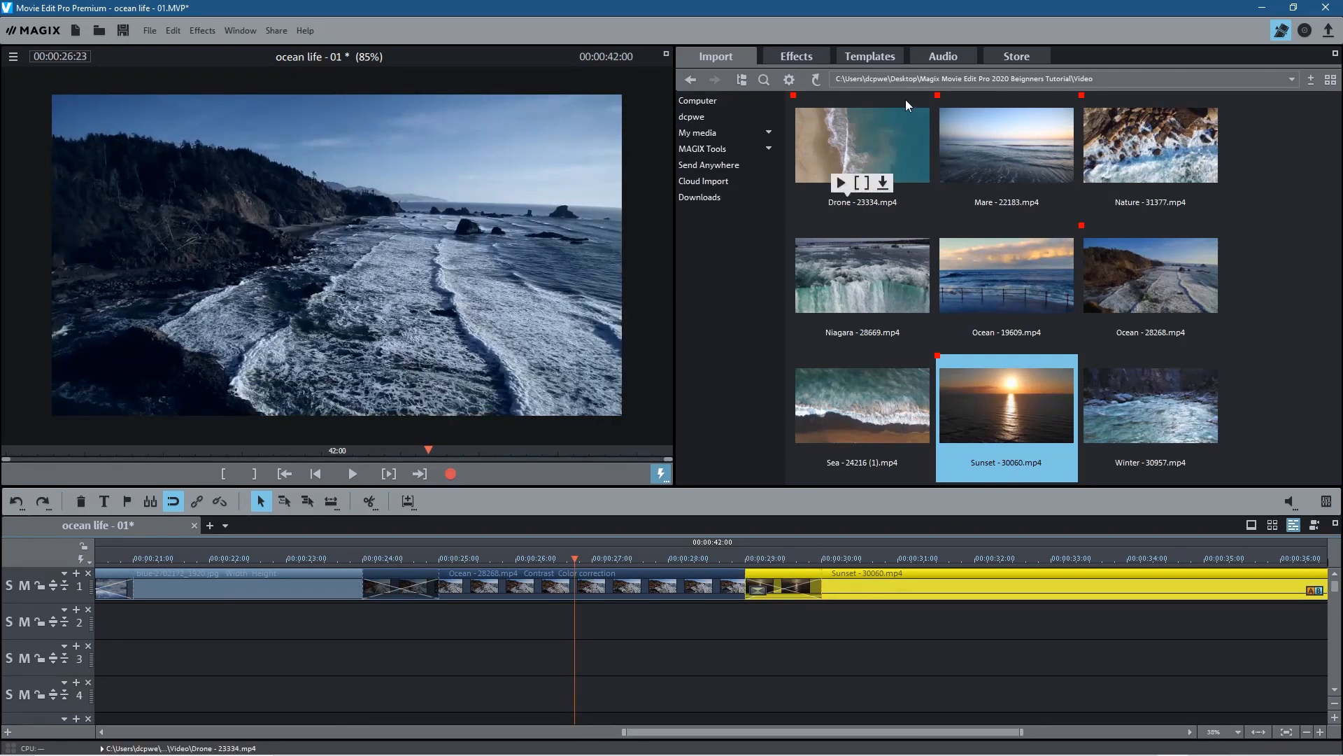
{"action": "left_click", "coordinate": [865, 55]}
{"action": "left_click", "coordinate": [834, 267]}
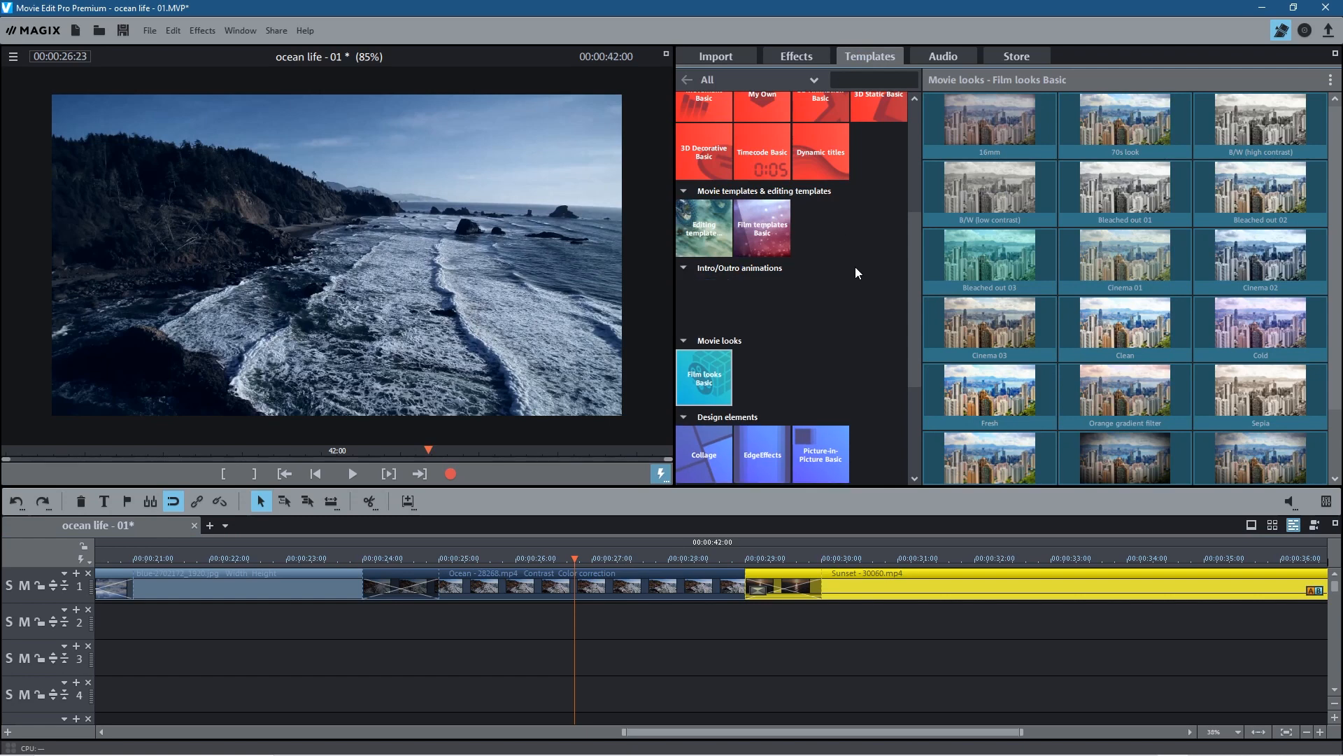
{"action": "scroll", "coordinate": [855, 266], "scroll_direction": "up", "scroll_amount": 3}
{"action": "left_click", "coordinate": [699, 168]}
{"action": "scroll", "coordinate": [702, 202], "scroll_direction": "up", "scroll_amount": 1}
{"action": "left_click", "coordinate": [764, 200]}
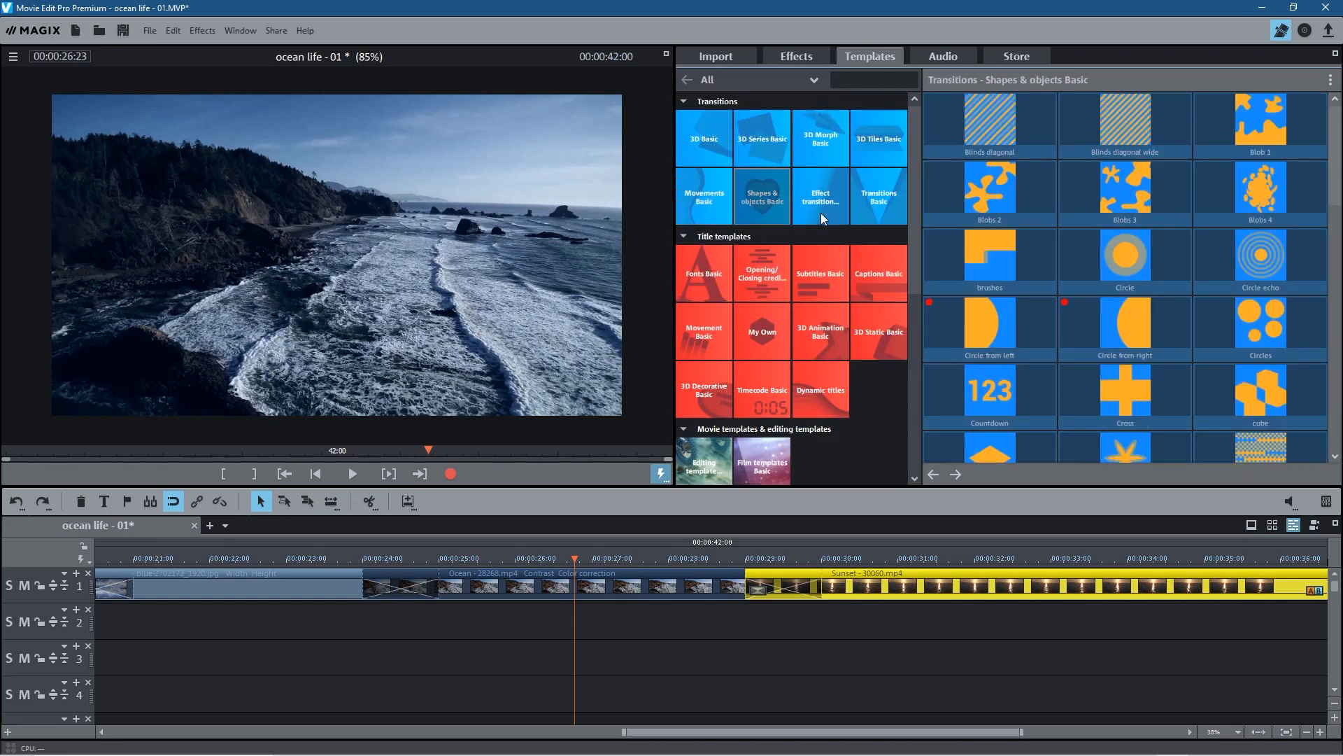
{"action": "left_click_drag", "start_coordinate": [1073, 312], "coordinate": [782, 599]}
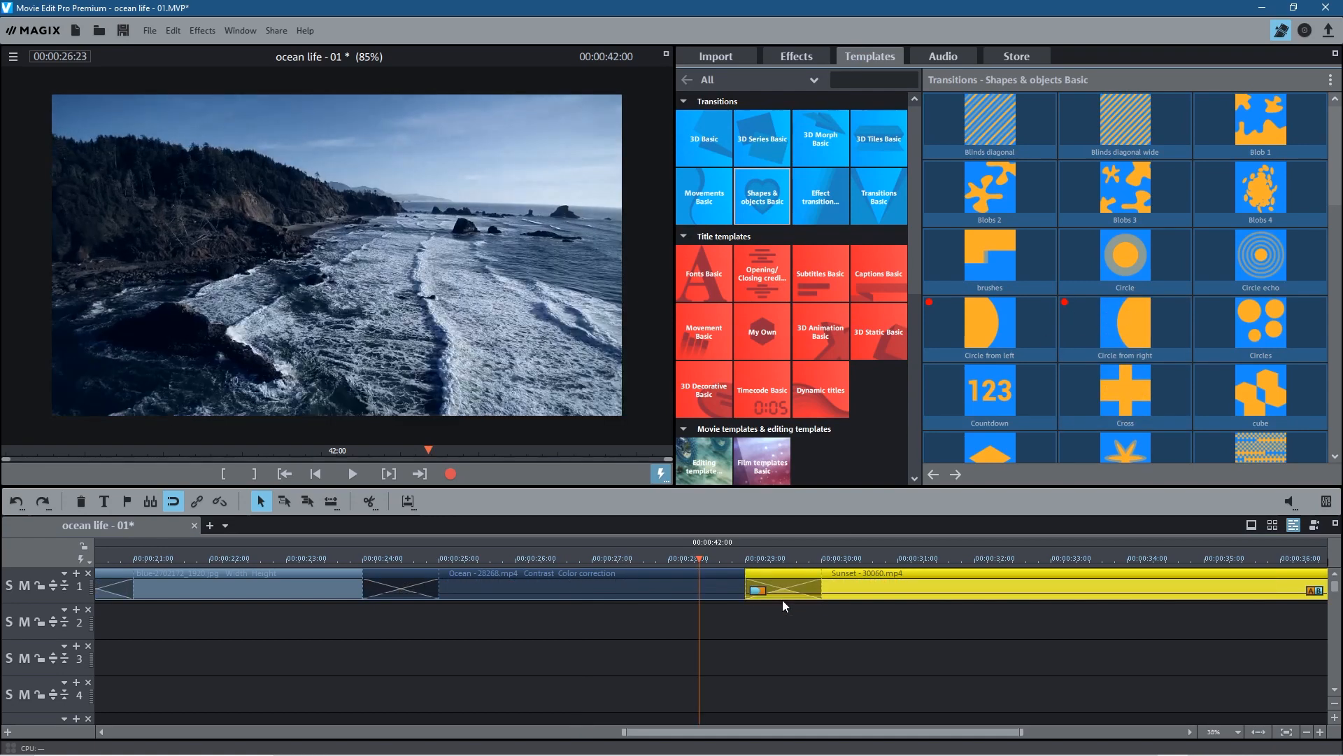
{"action": "left_click", "coordinate": [349, 557]}
{"action": "left_click_drag", "start_coordinate": [347, 557], "coordinate": [854, 602]}
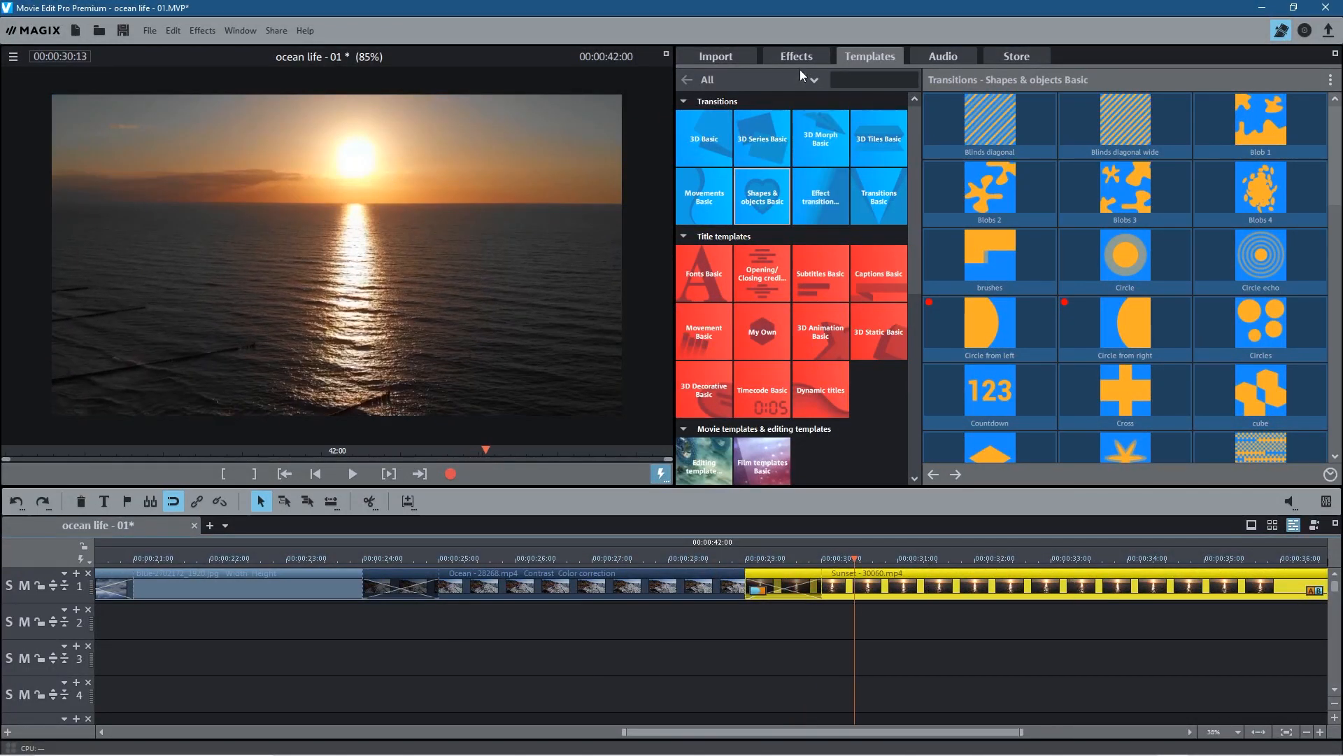
Apply the Clean look from Film looks Basic to Sunset - 30060.mp4 on track 1.
{"action": "left_click", "coordinate": [884, 424]}
{"action": "scroll", "coordinate": [884, 421], "scroll_direction": "down", "scroll_amount": 2}
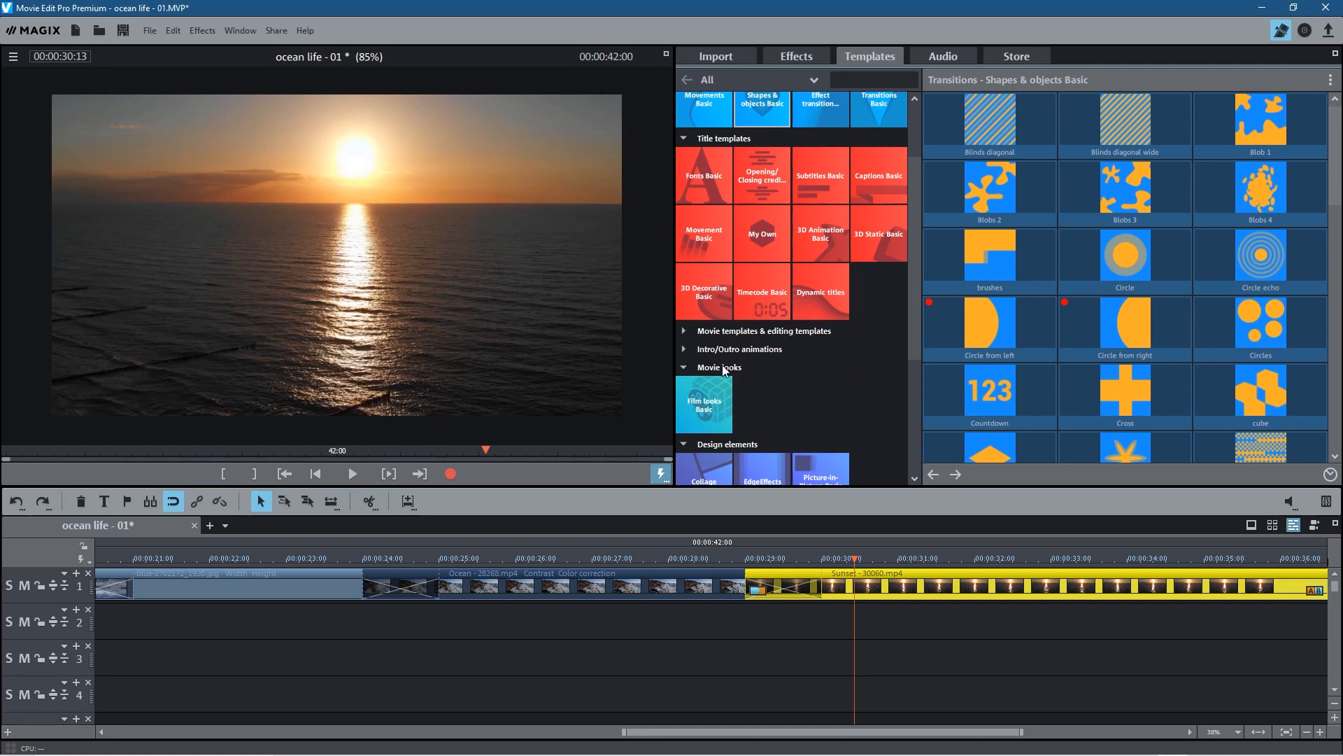
{"action": "left_click", "coordinate": [714, 401]}
{"action": "scroll", "coordinate": [1091, 388], "scroll_direction": "down", "scroll_amount": 2}
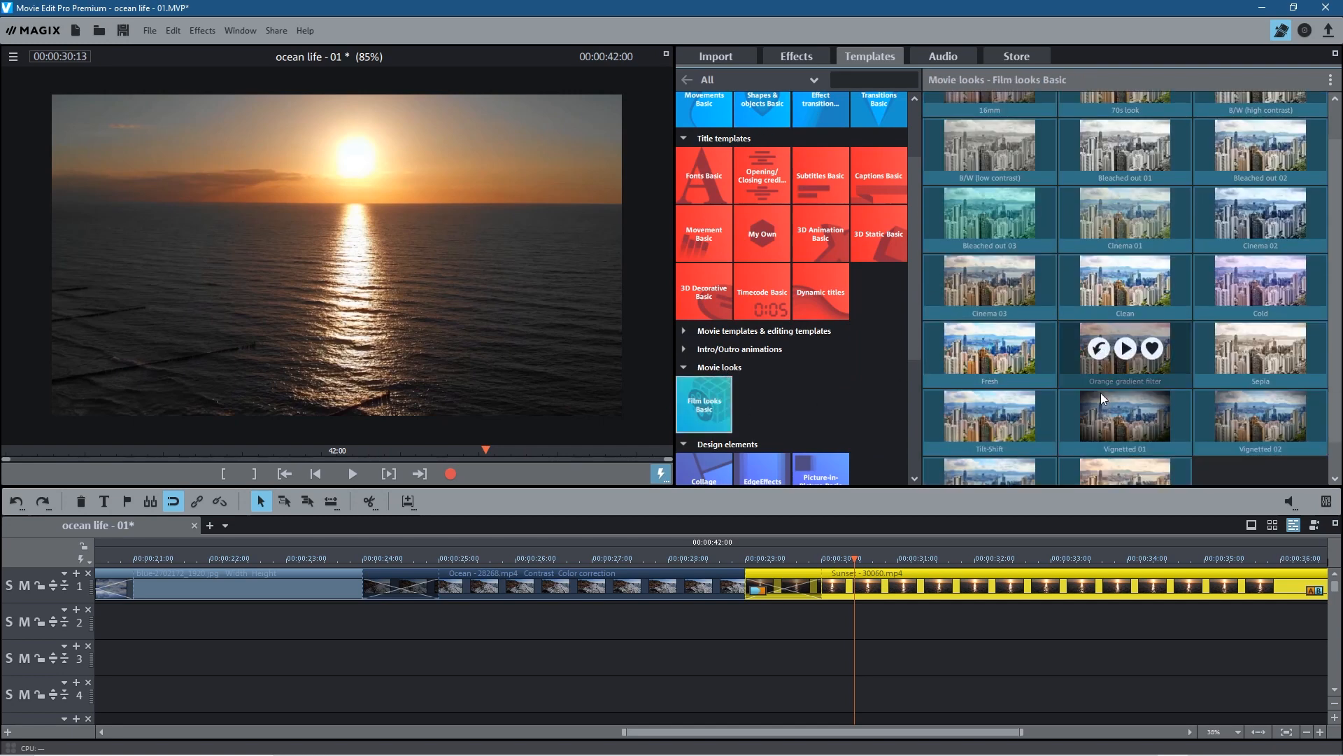
{"action": "scroll", "coordinate": [1108, 398], "scroll_direction": "up", "scroll_amount": 2}
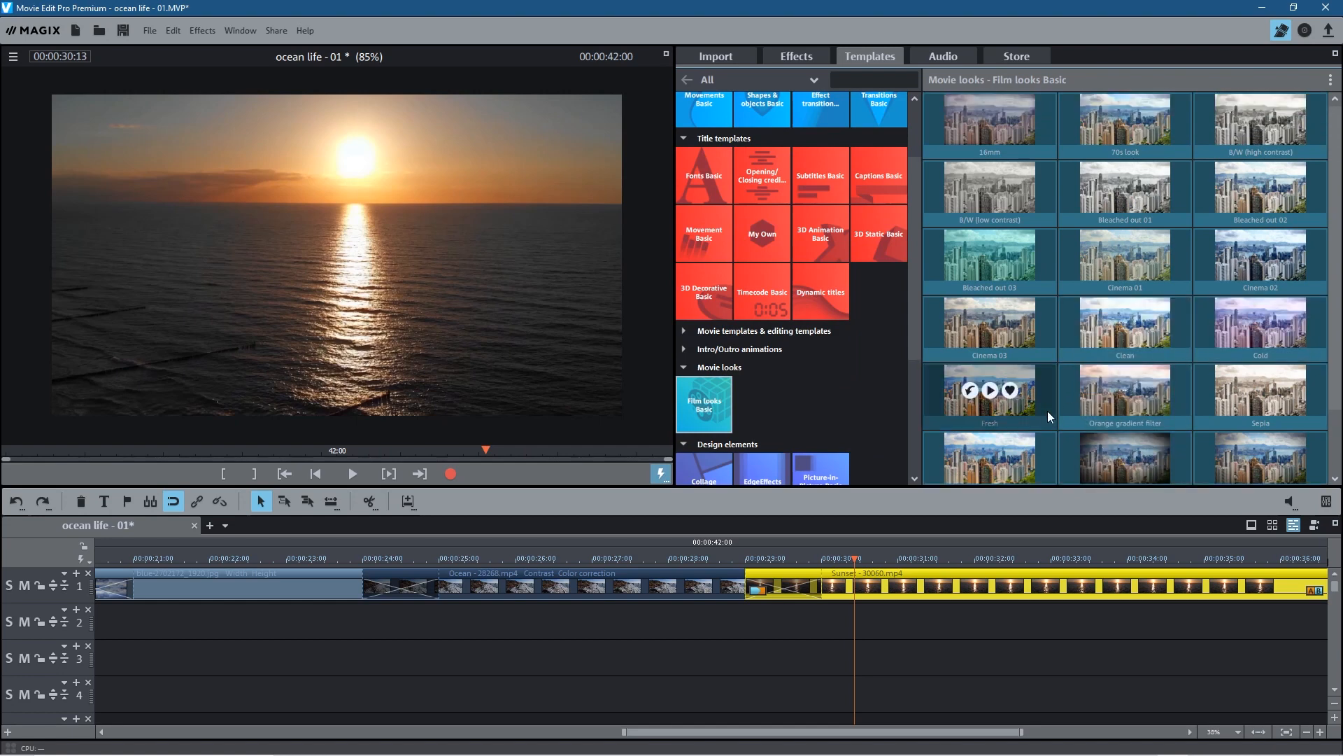
{"action": "scroll", "coordinate": [1047, 410], "scroll_direction": "down", "scroll_amount": 2}
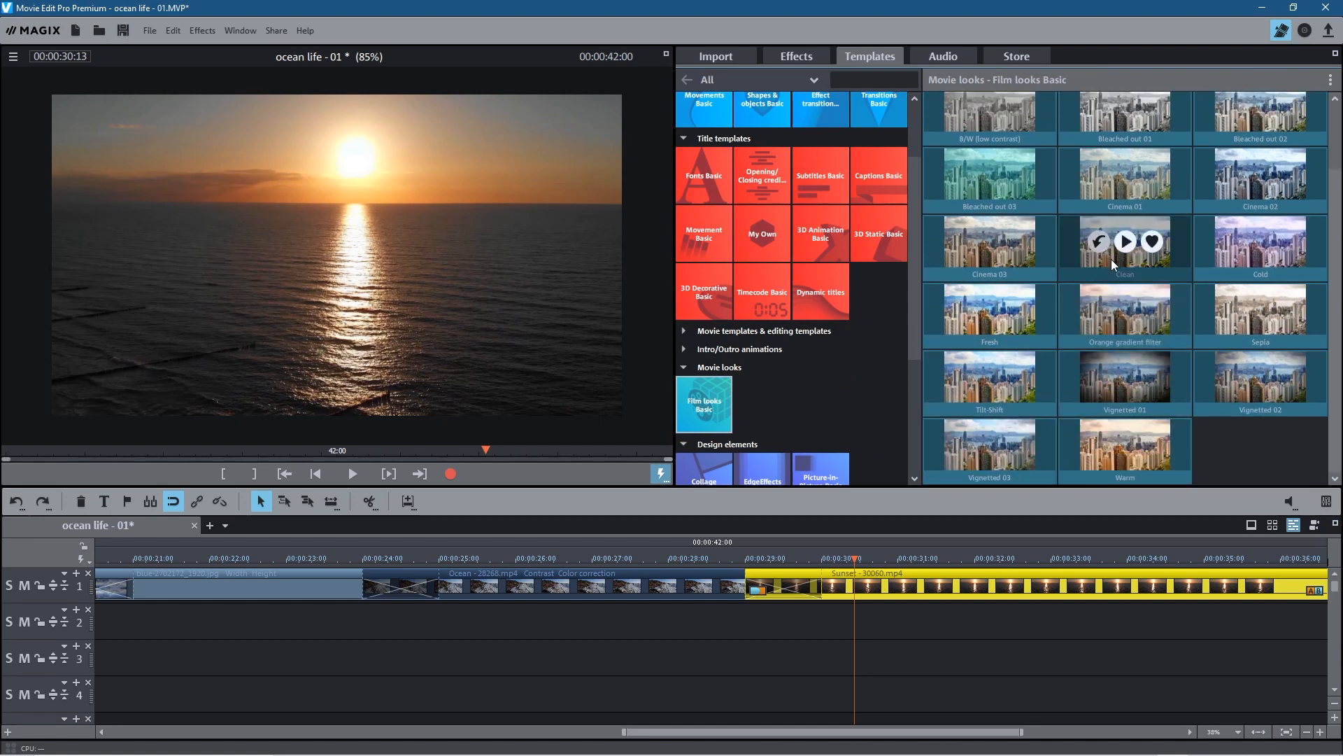
{"action": "left_click_drag", "start_coordinate": [1111, 259], "coordinate": [951, 579]}
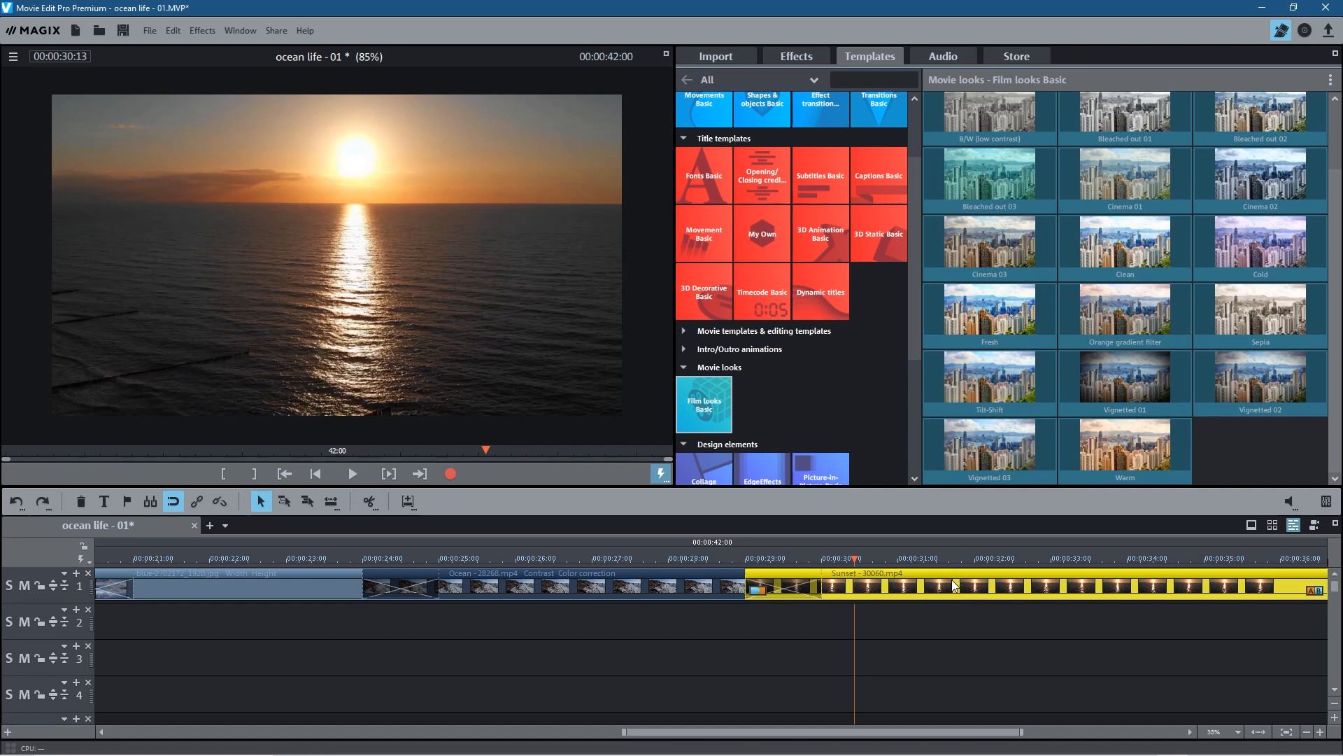
Try the Warm film look on Sunset - 30060.mp4, replace it with Fresh, and save the project.
{"action": "mouse_move", "coordinate": [1071, 445]}
{"action": "left_click_drag", "start_coordinate": [1081, 445], "coordinate": [1094, 573]}
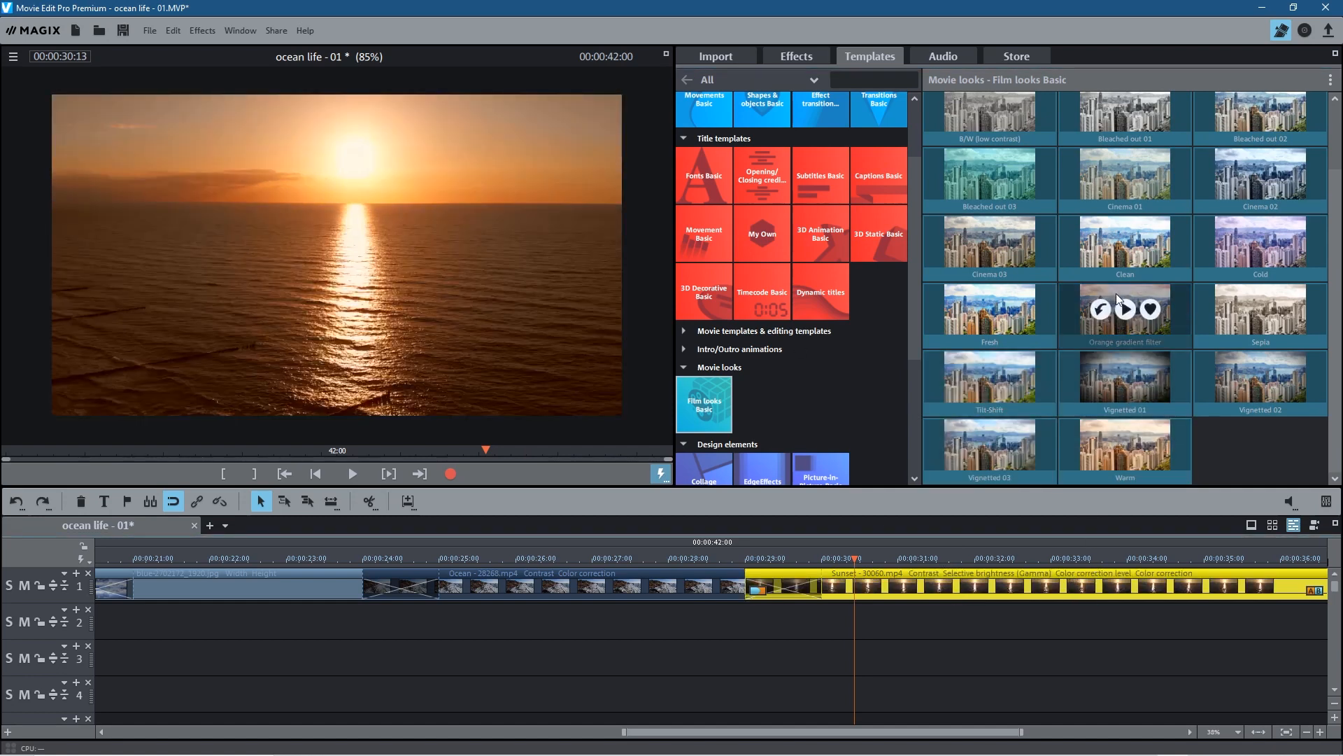
{"action": "mouse_move", "coordinate": [949, 321]}
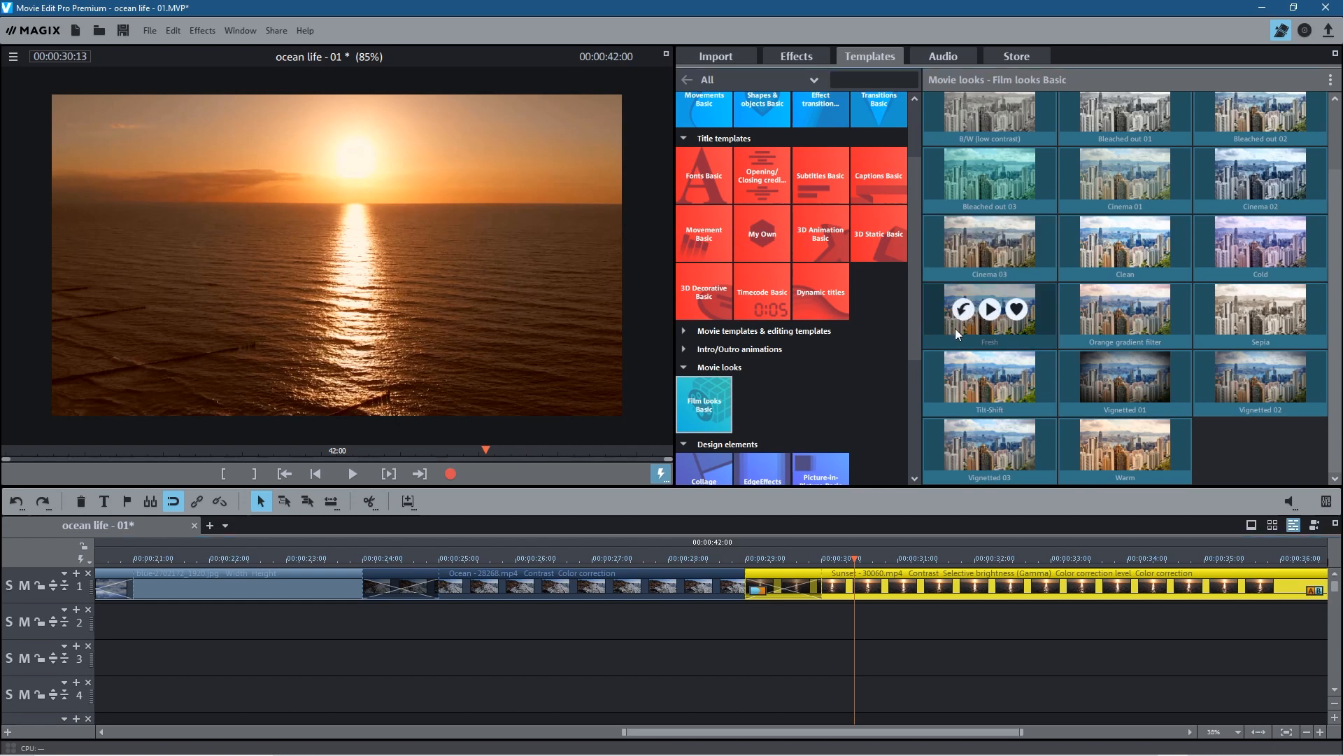
{"action": "left_click_drag", "start_coordinate": [949, 321], "coordinate": [1106, 594]}
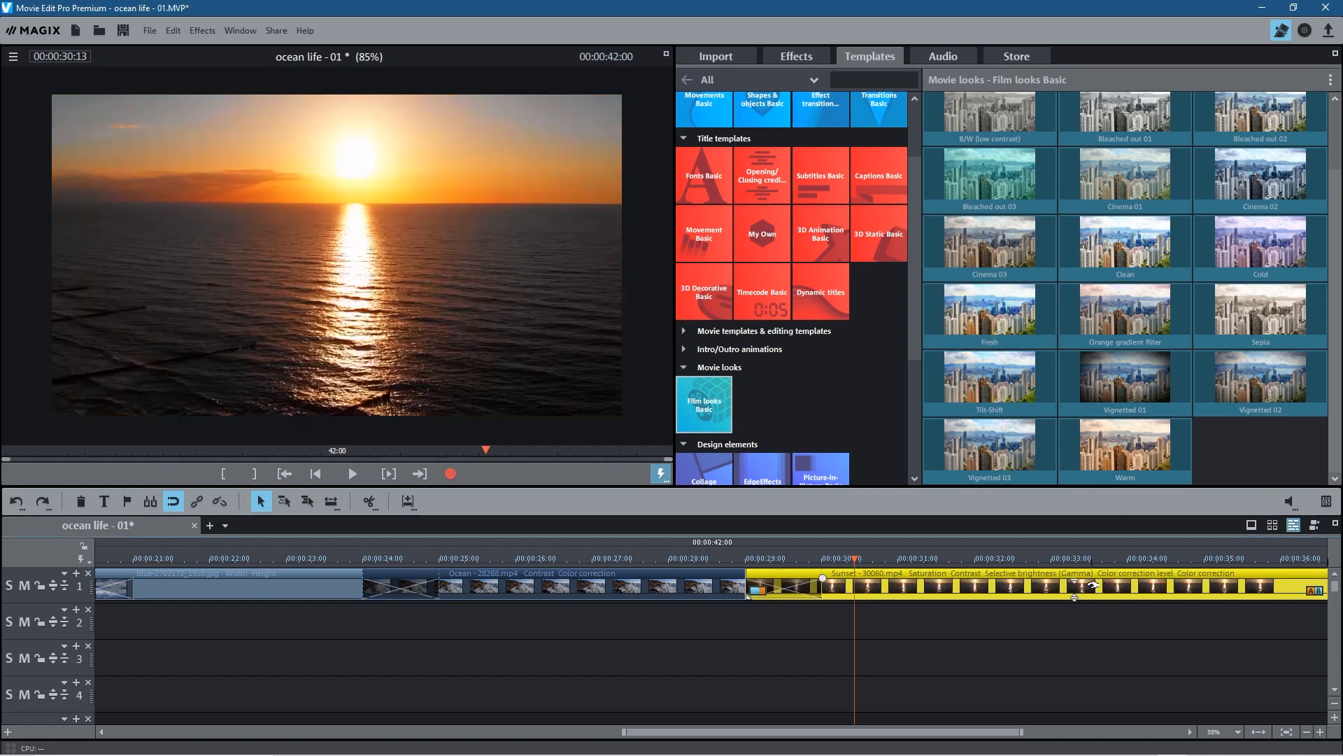
{"action": "left_click_drag", "start_coordinate": [850, 563], "coordinate": [475, 579]}
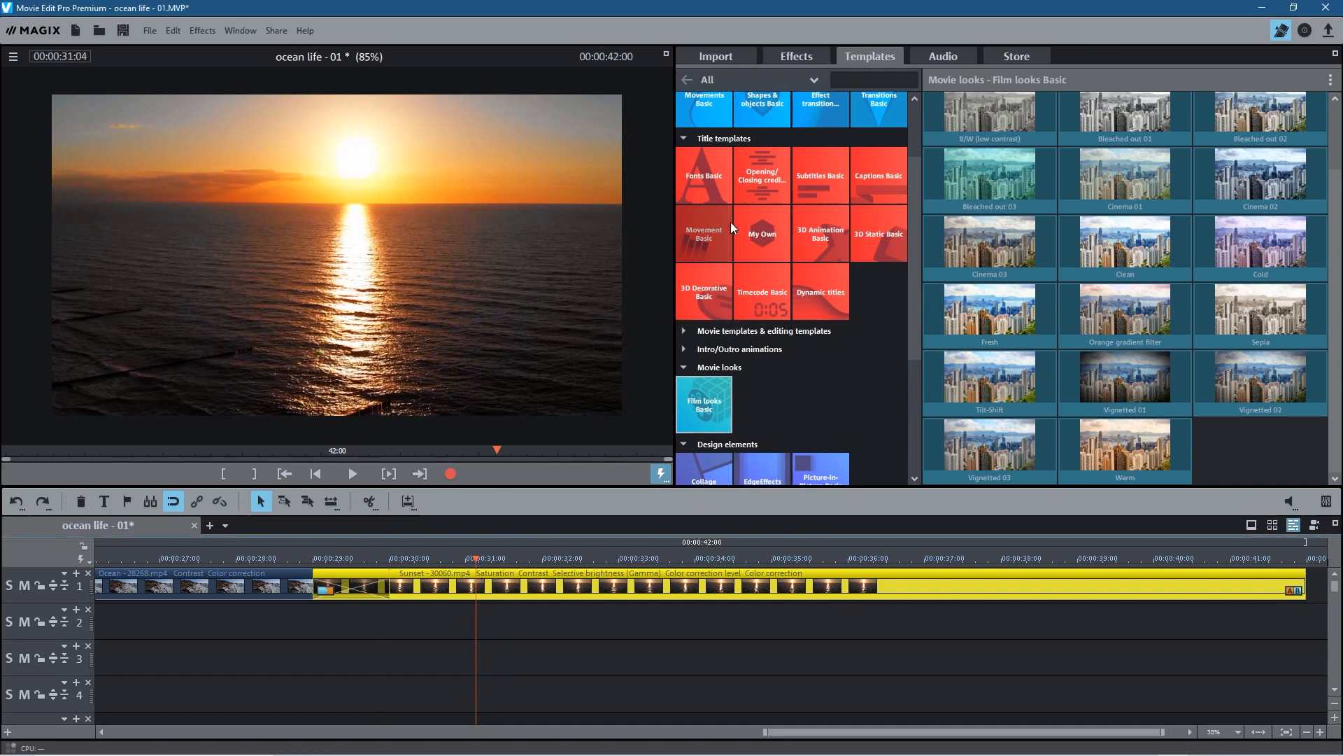
{"action": "key", "text": "ctrl+s"}
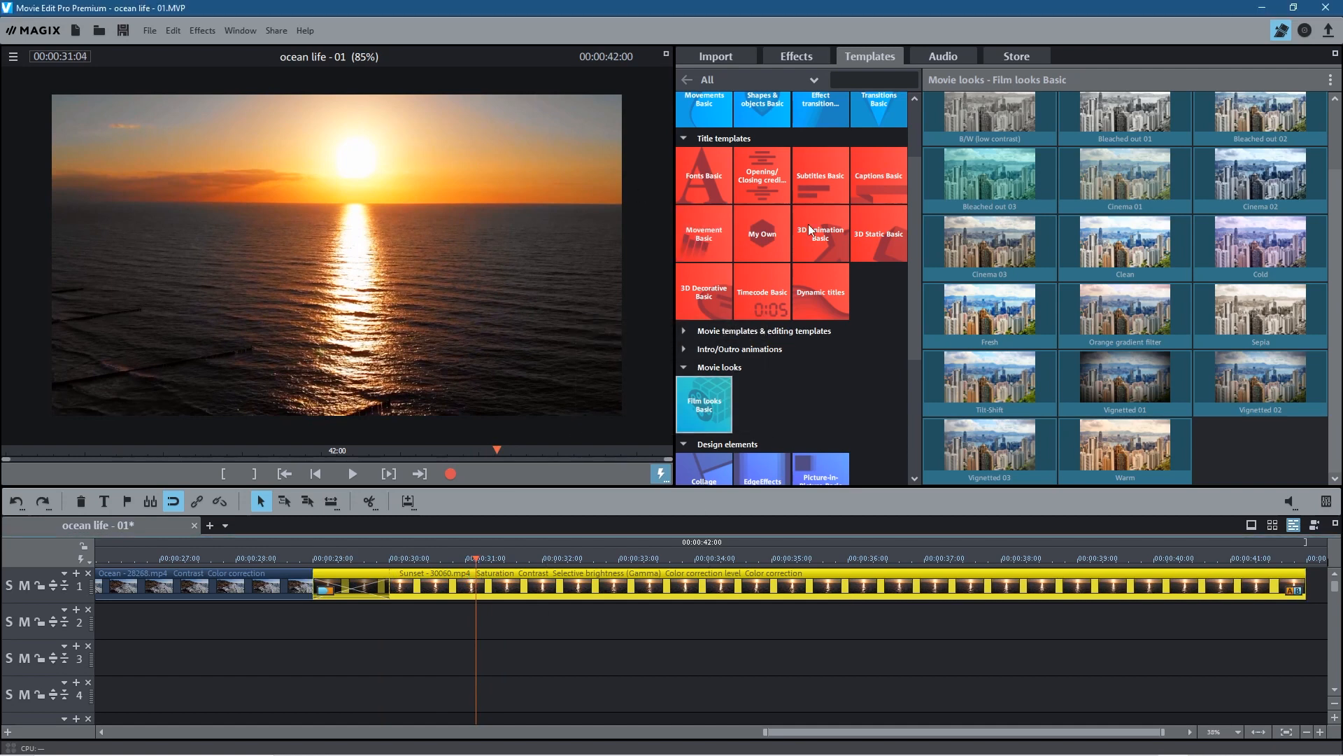
Add Hot Air Balloon - 24224.mp4 from the Green Screen Video folder to track 2 where the transition ends, keeping the movie settings.
{"action": "left_click", "coordinate": [711, 52]}
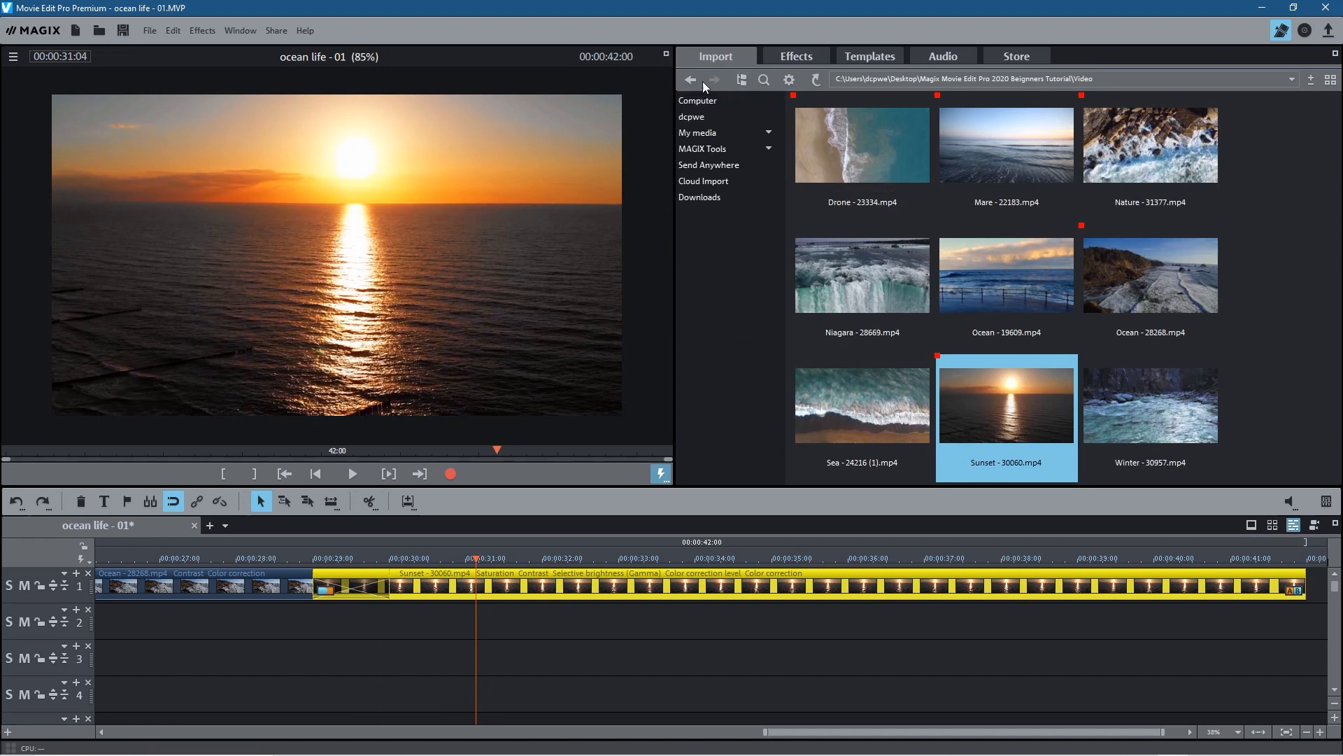
{"action": "left_click", "coordinate": [691, 81]}
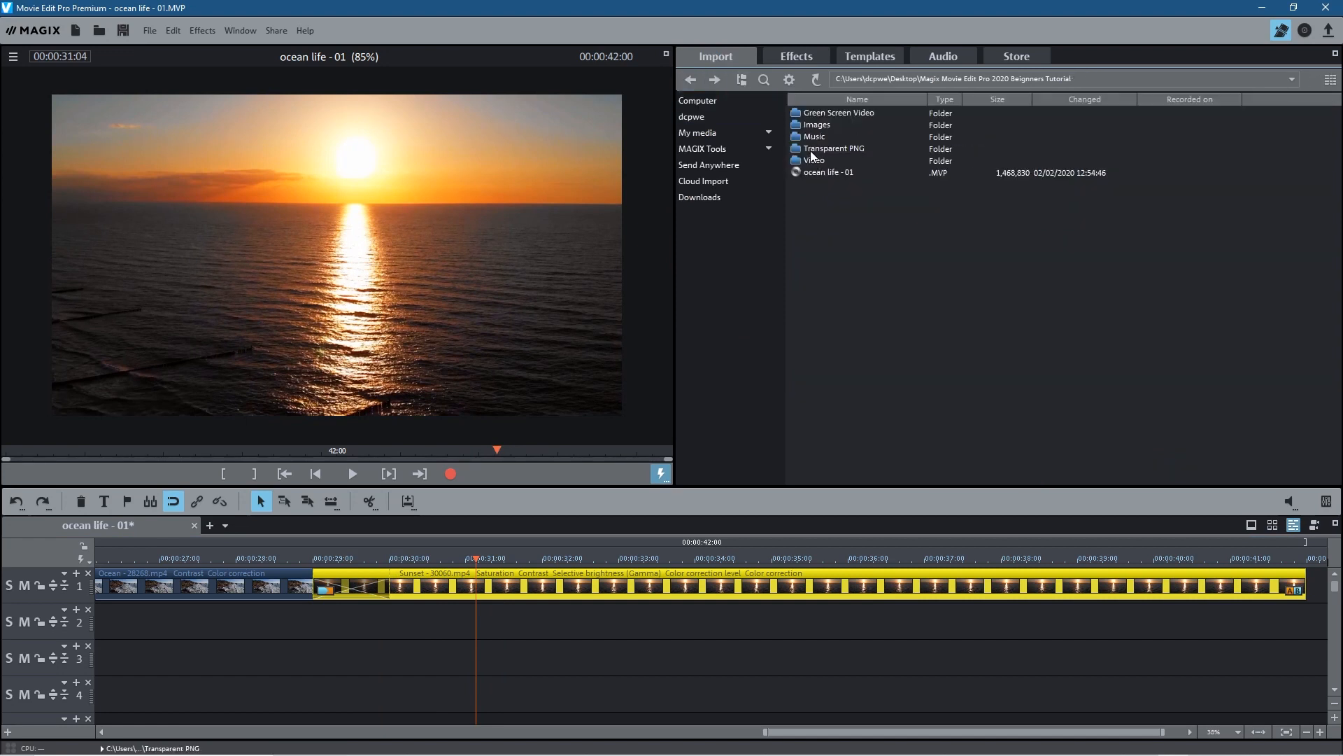
{"action": "left_click", "coordinate": [817, 112]}
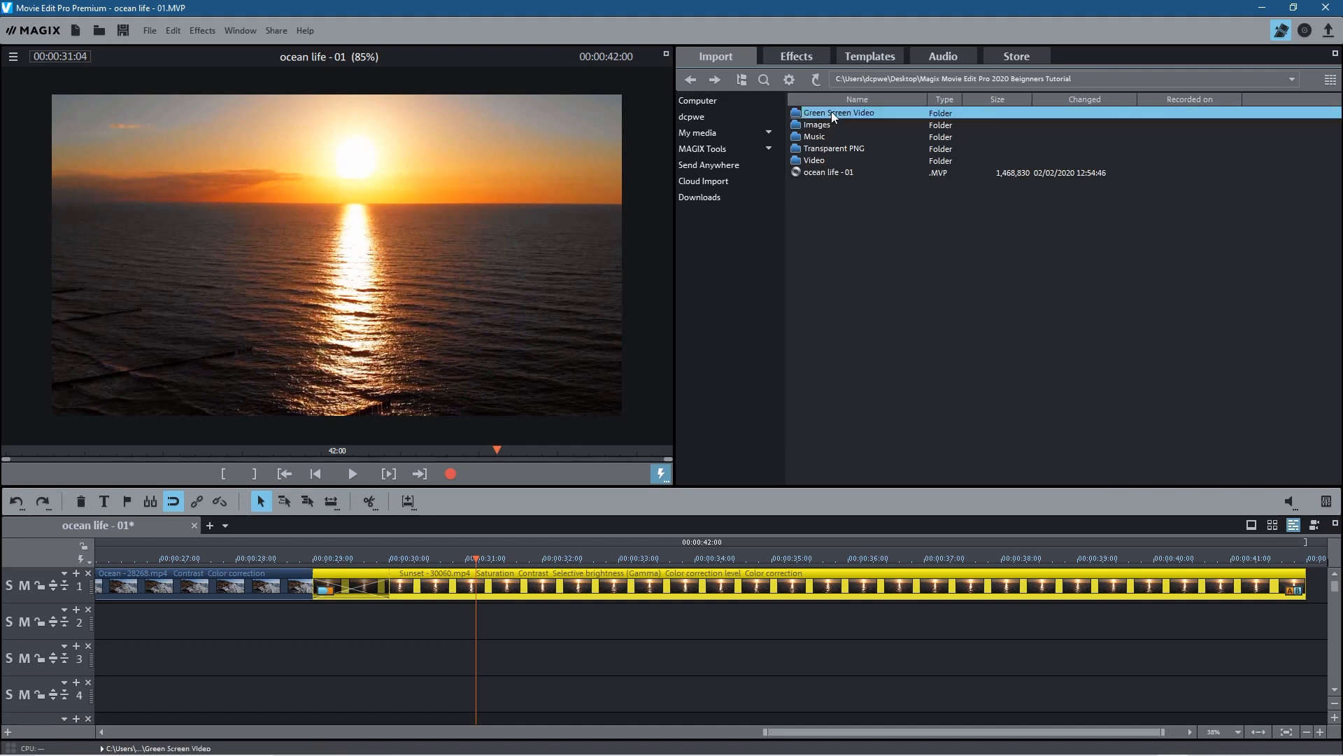
{"action": "double_click", "coordinate": [831, 111]}
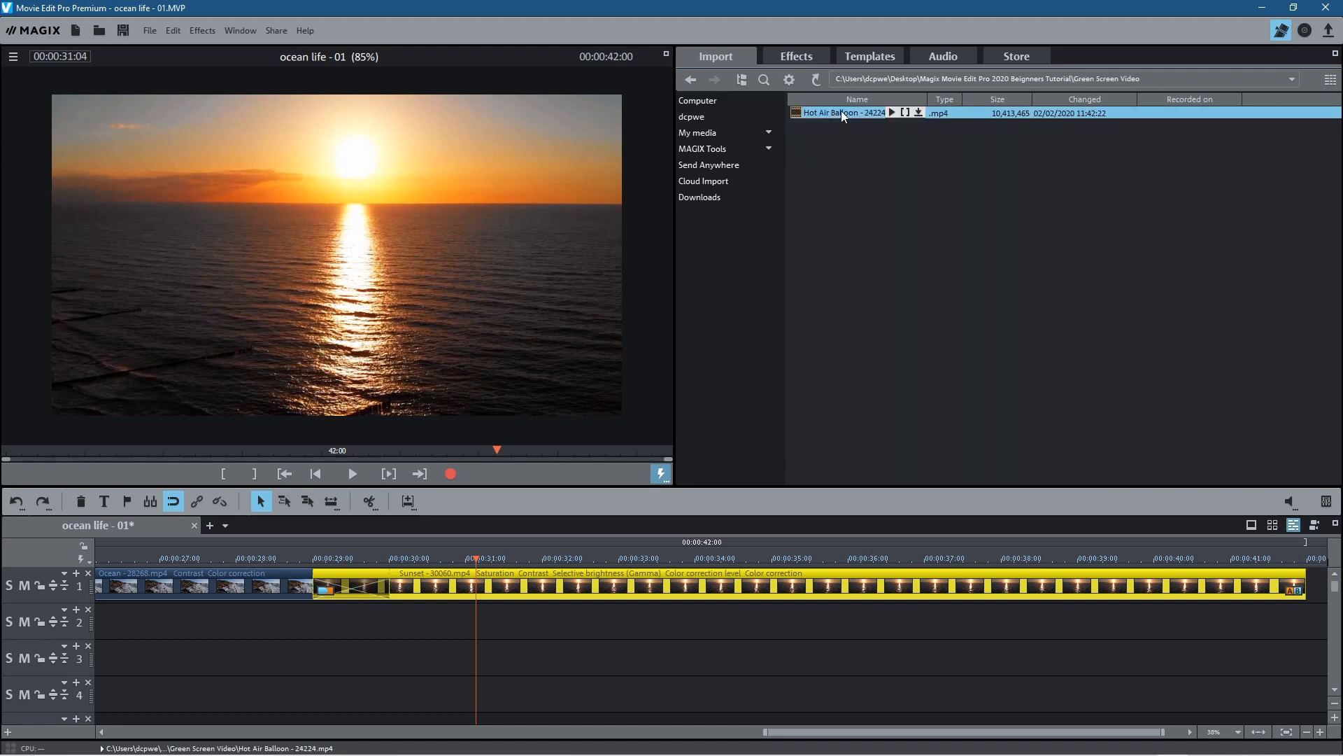
{"action": "left_click_drag", "start_coordinate": [900, 225], "coordinate": [452, 627]}
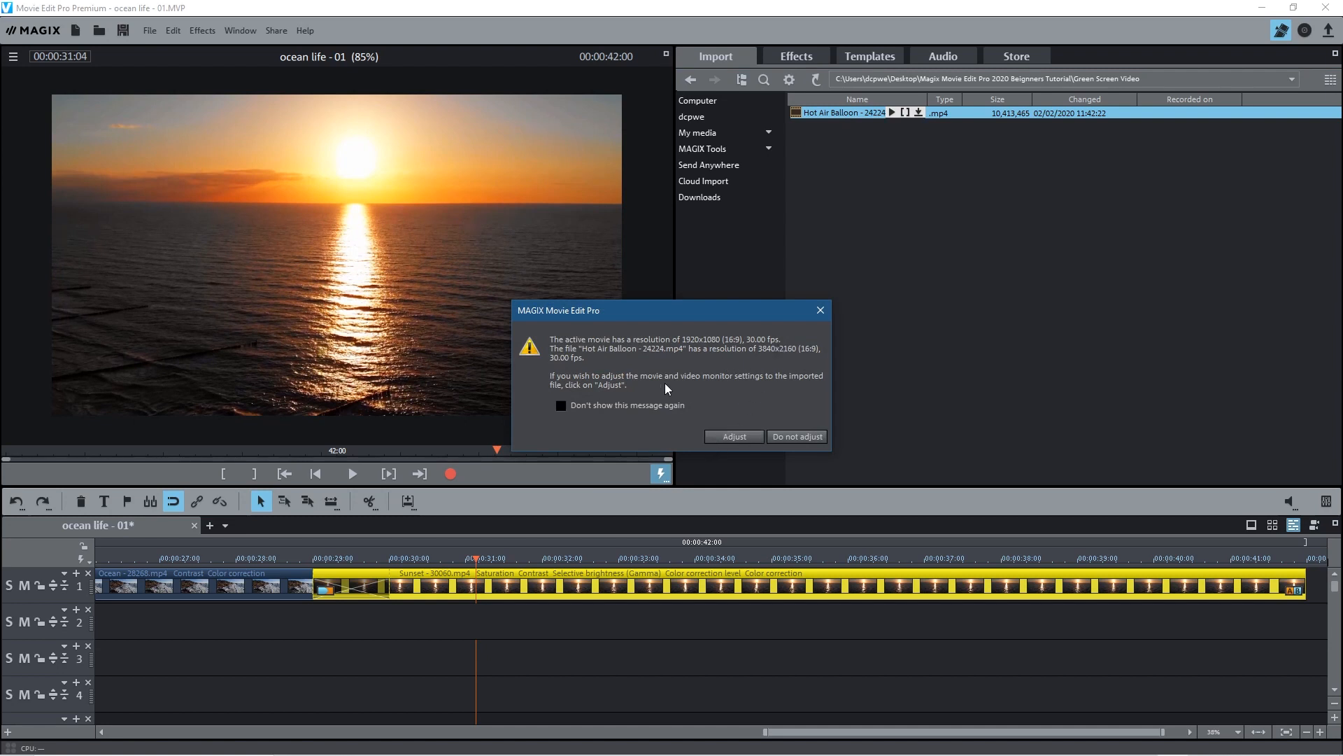
{"action": "left_click", "coordinate": [800, 438]}
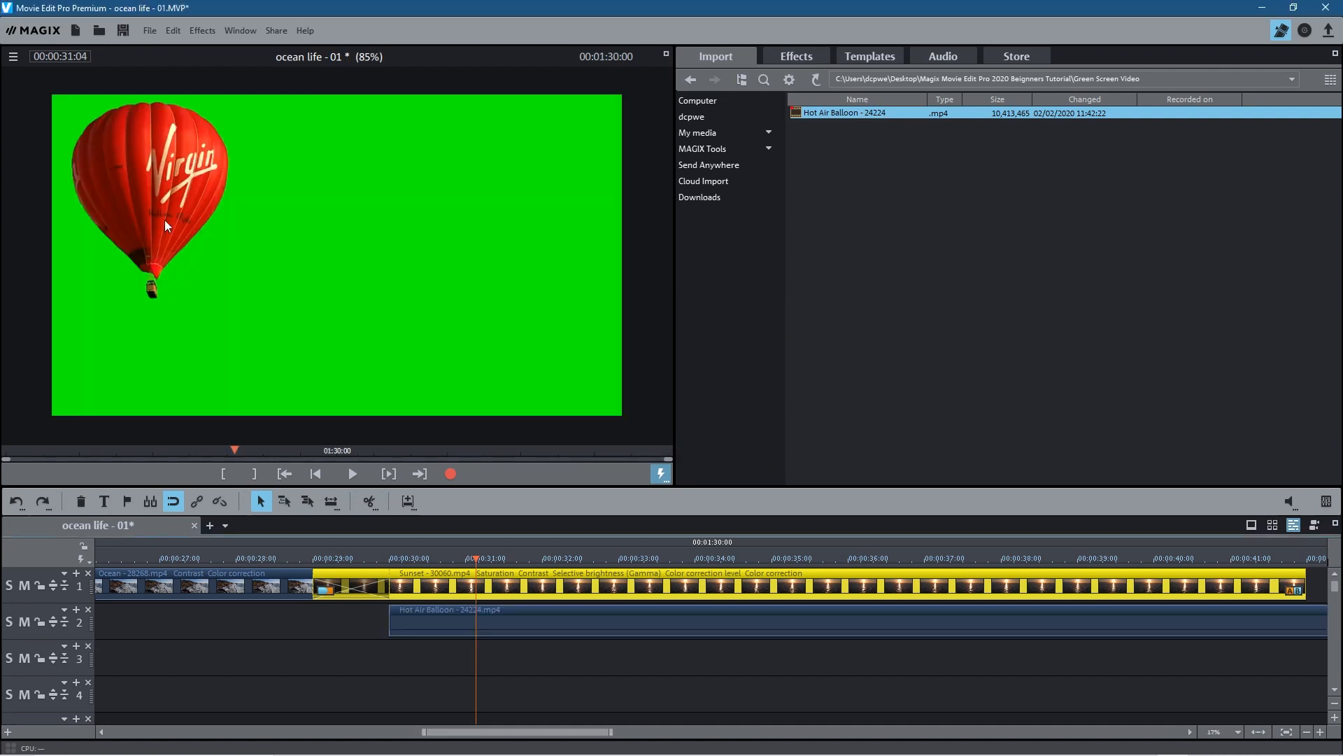
Hide the green background of Hot Air Balloon - 24224.mp4 on track 2 with the Chroma key effect.
{"action": "left_click", "coordinate": [532, 624]}
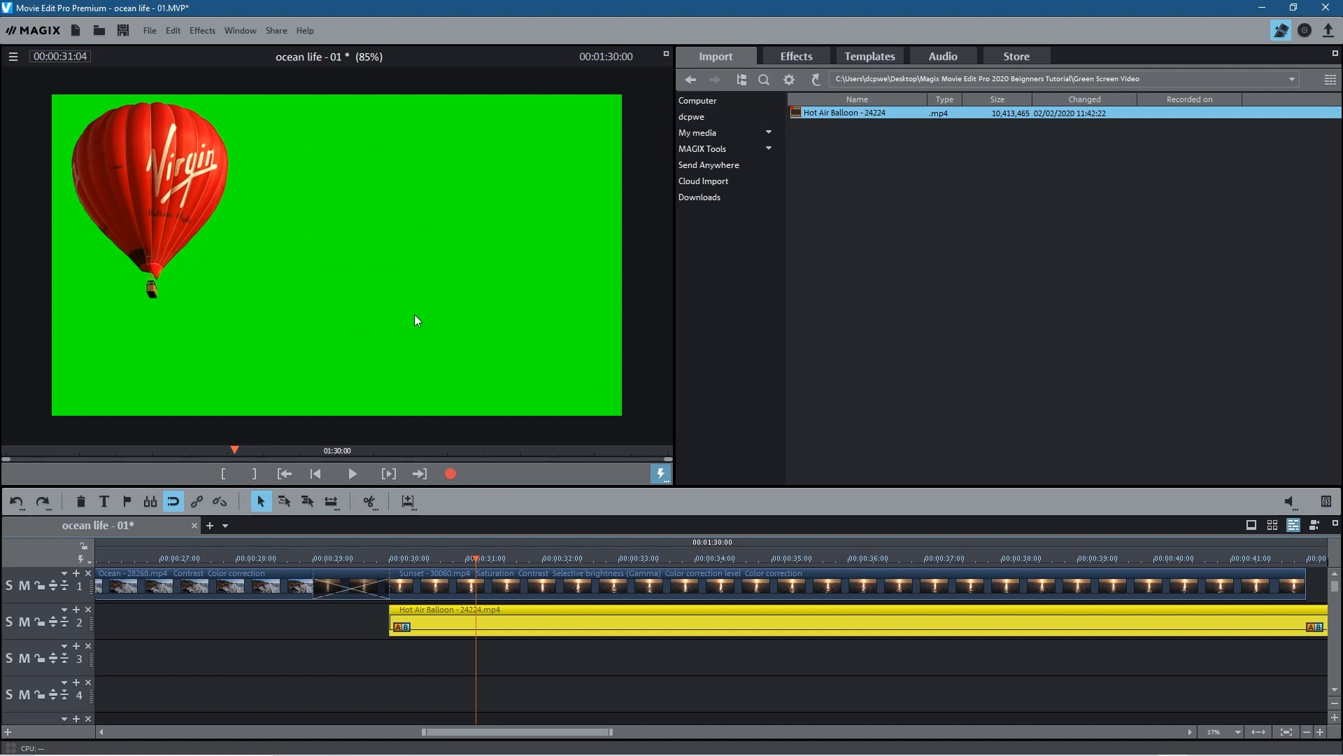
{"action": "left_click", "coordinate": [797, 60]}
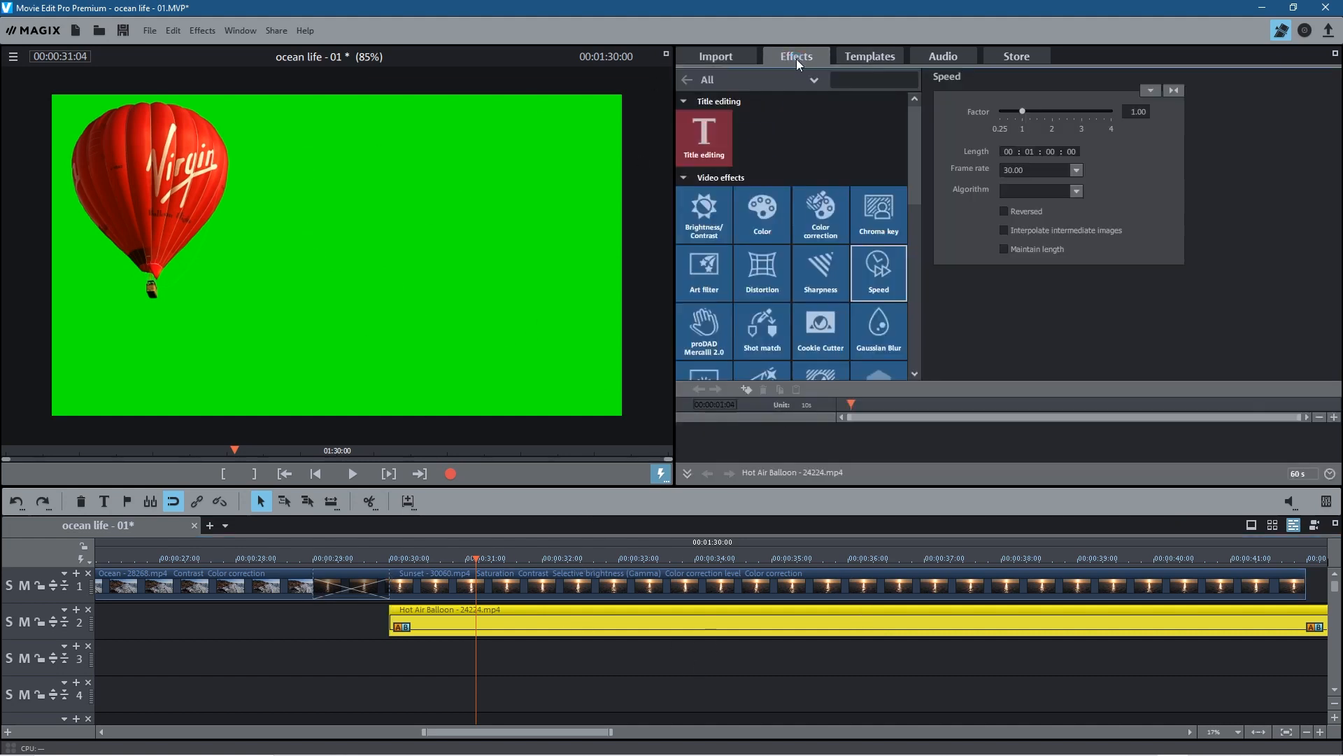
{"action": "left_click", "coordinate": [872, 228]}
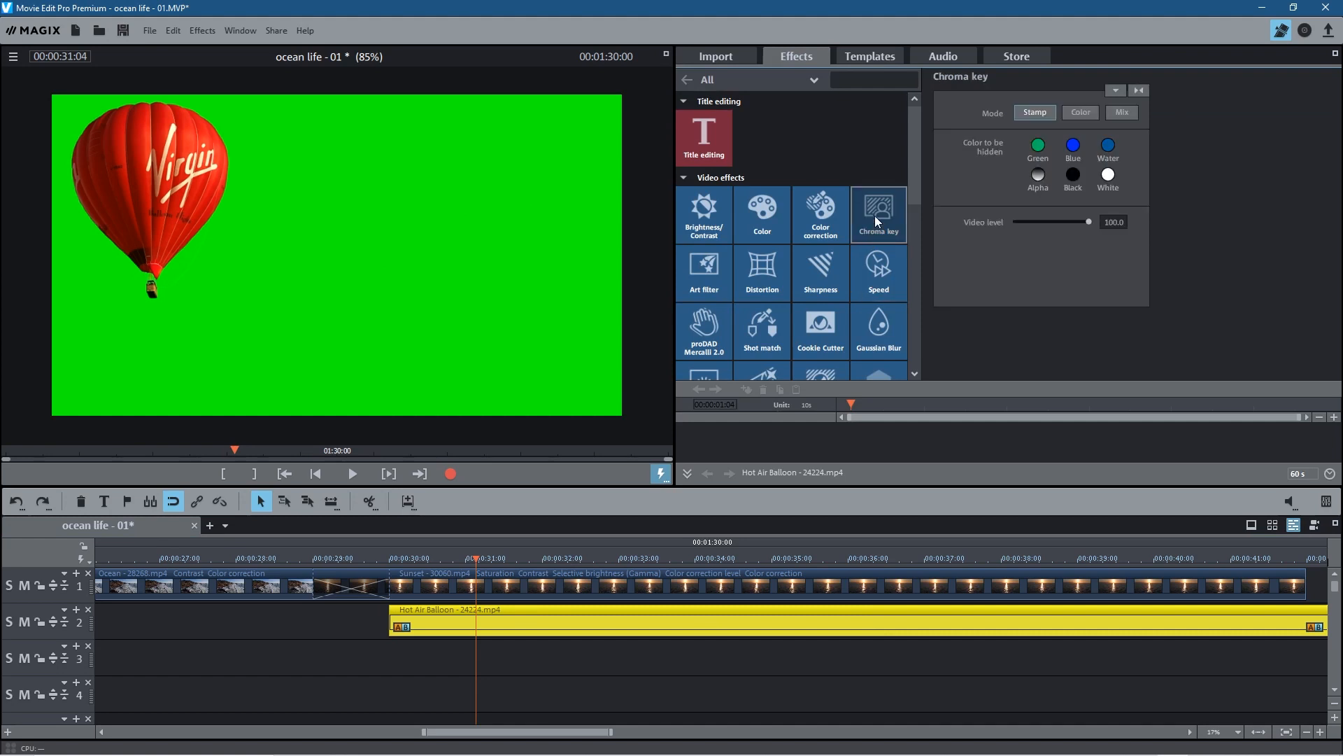
{"action": "left_click", "coordinate": [1034, 149]}
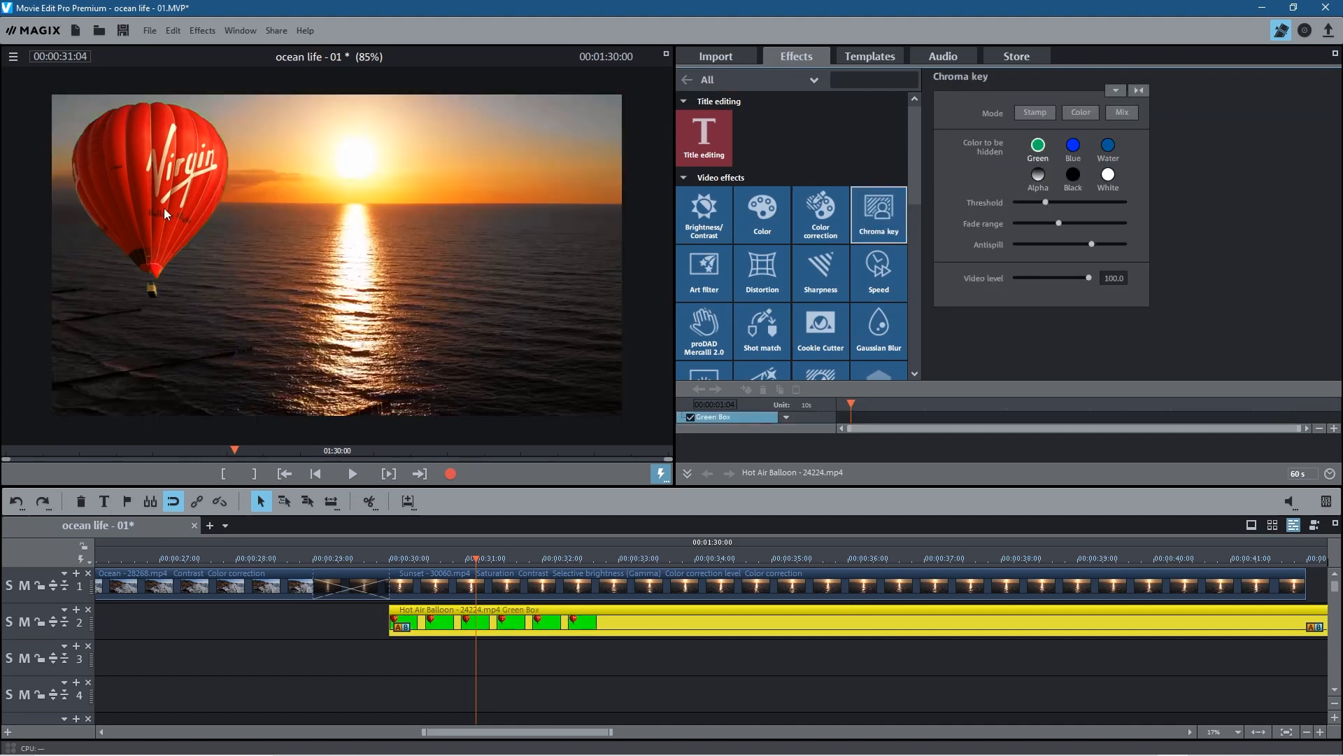
Play back the keyed balloon over the sunset from the transition onward and save the project.
{"action": "left_click_drag", "start_coordinate": [473, 558], "coordinate": [354, 560]}
{"action": "left_click", "coordinate": [352, 475]}
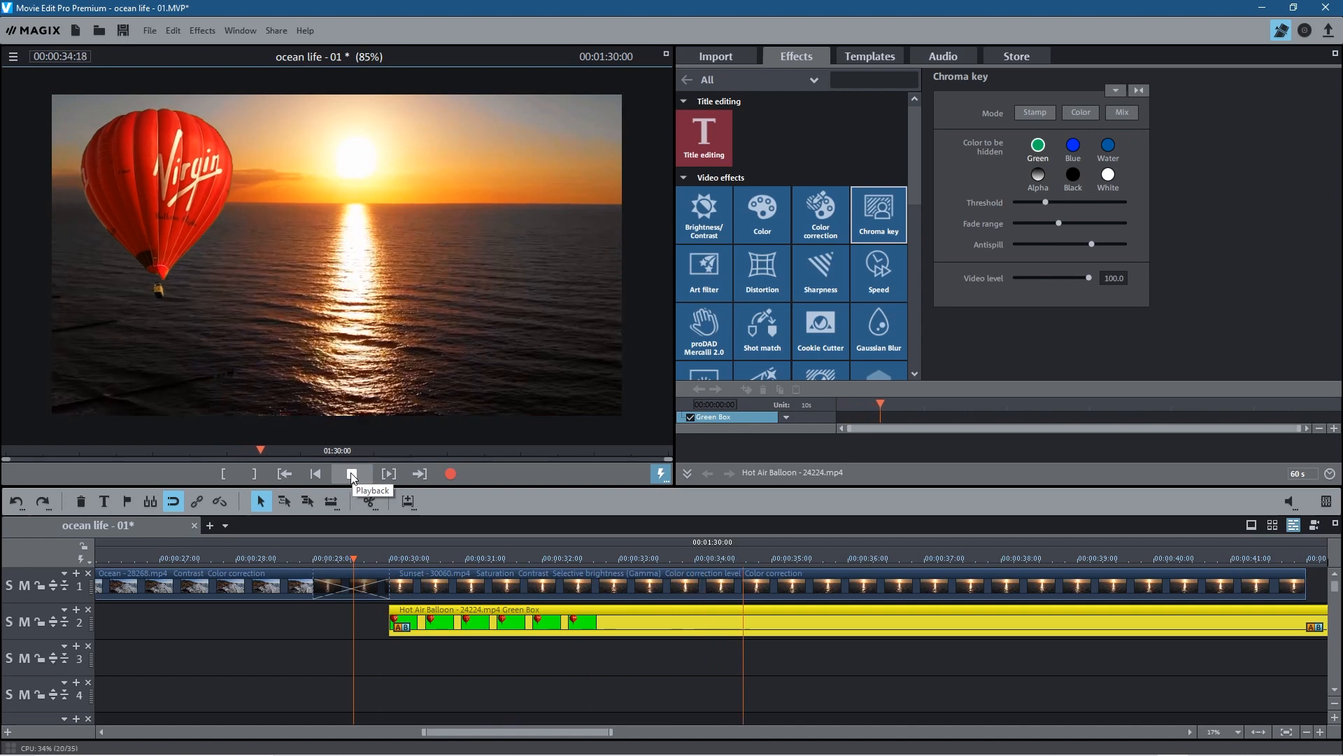
{"action": "left_click", "coordinate": [352, 474]}
{"action": "left_click", "coordinate": [123, 31]}
Set the Speed factor of Hot Air Balloon - 24224.mp4 to 8 and play back the result.
{"action": "left_click", "coordinate": [570, 558]}
{"action": "left_click_drag", "start_coordinate": [570, 559], "coordinate": [651, 564]}
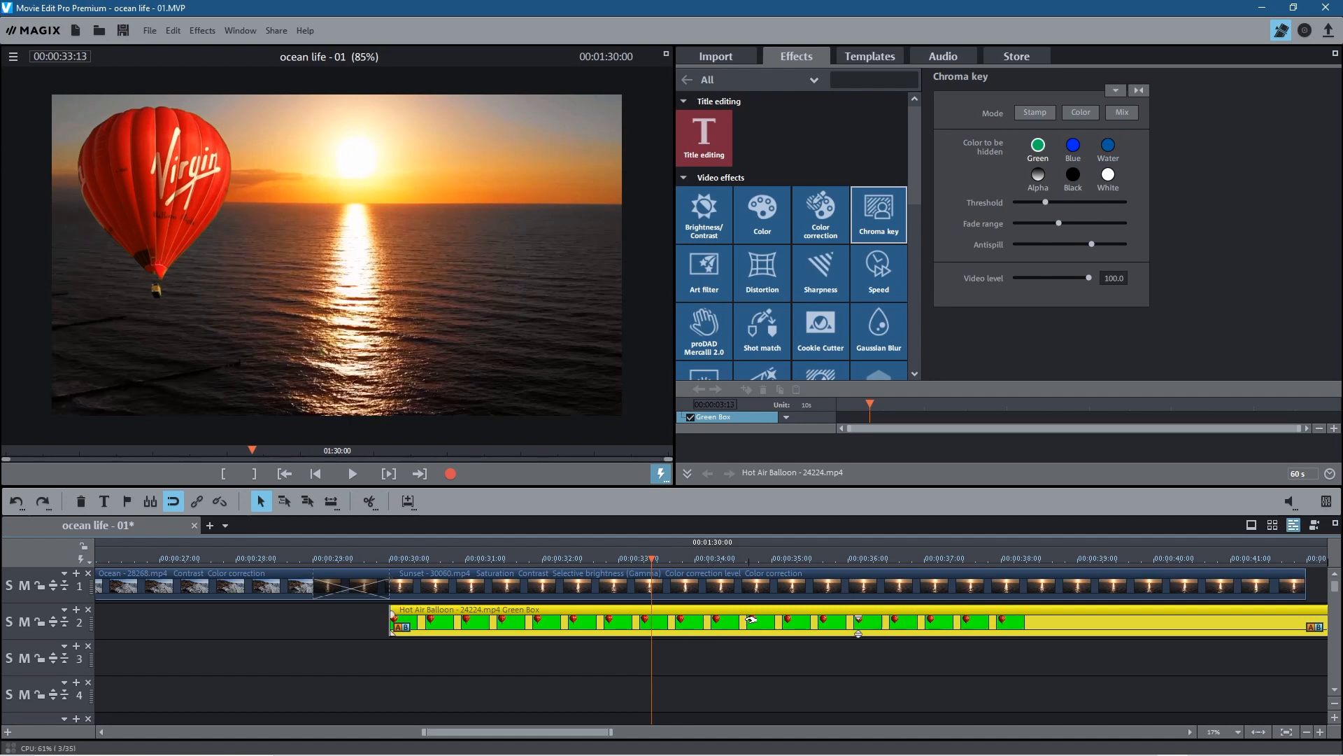
{"action": "left_click", "coordinate": [896, 277]}
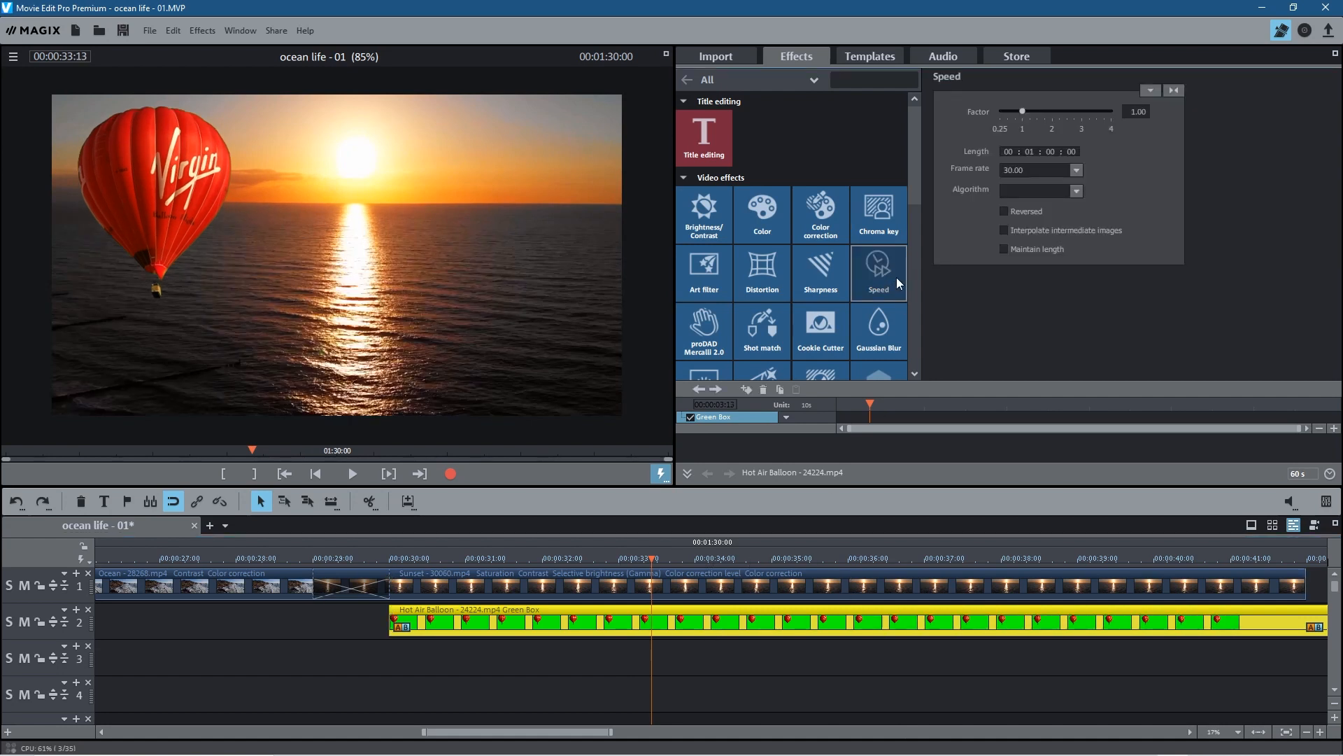
{"action": "left_click", "coordinate": [1020, 111]}
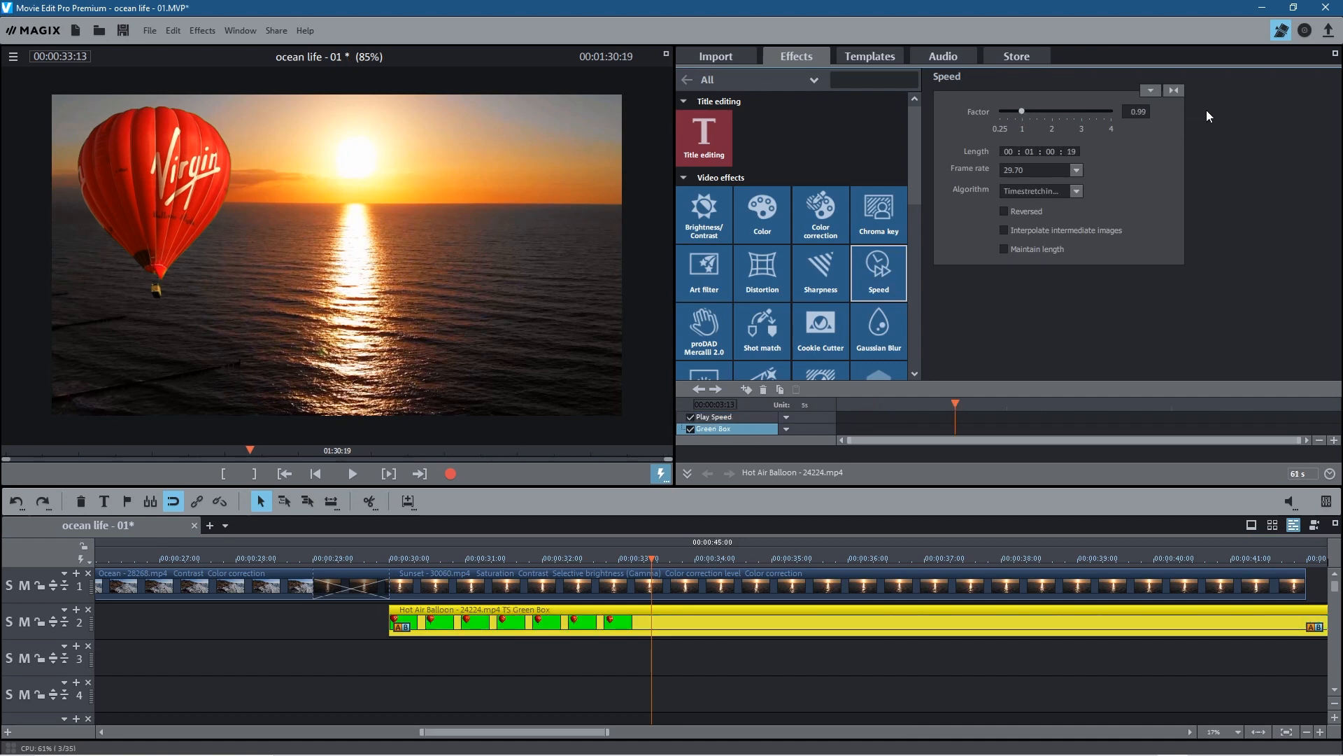
{"action": "left_click_drag", "start_coordinate": [1222, 115], "coordinate": [1264, 114]}
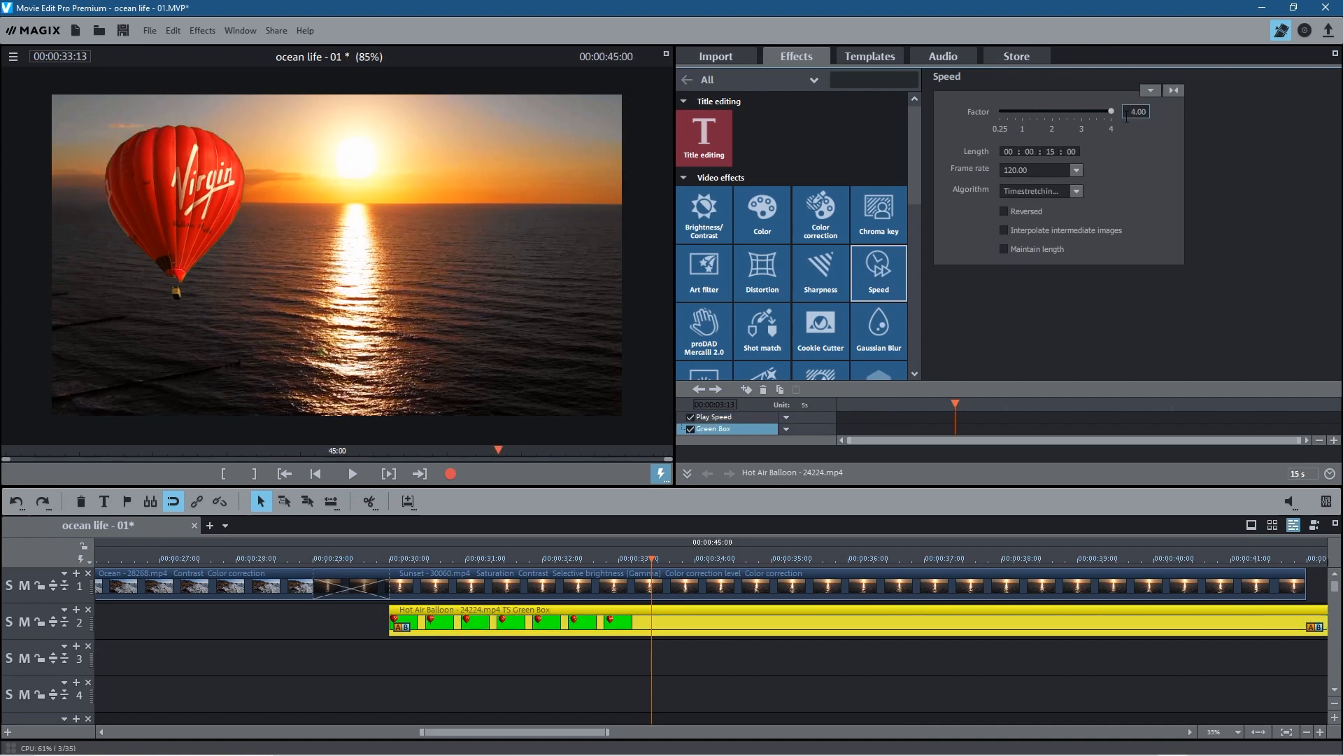
{"action": "type", "text": "8"}
{"action": "key", "text": "Return"}
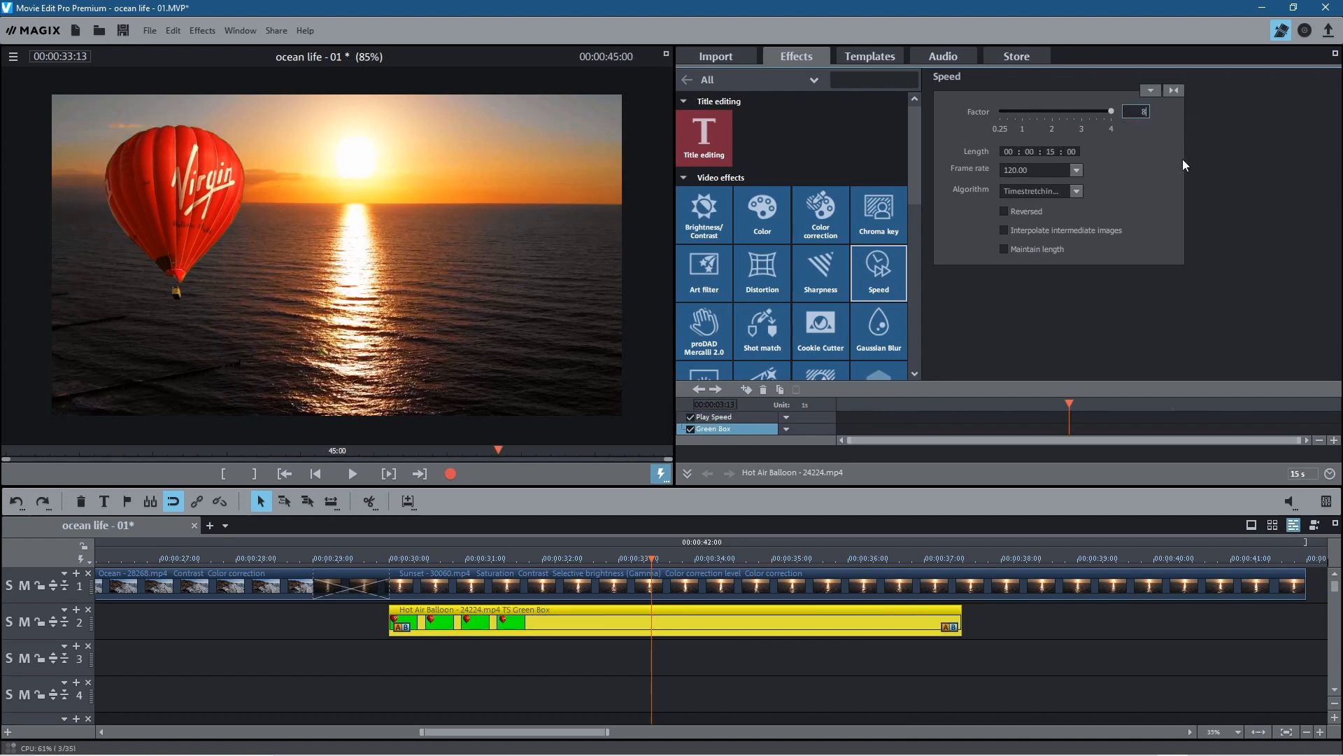
{"action": "left_click", "coordinate": [519, 557]}
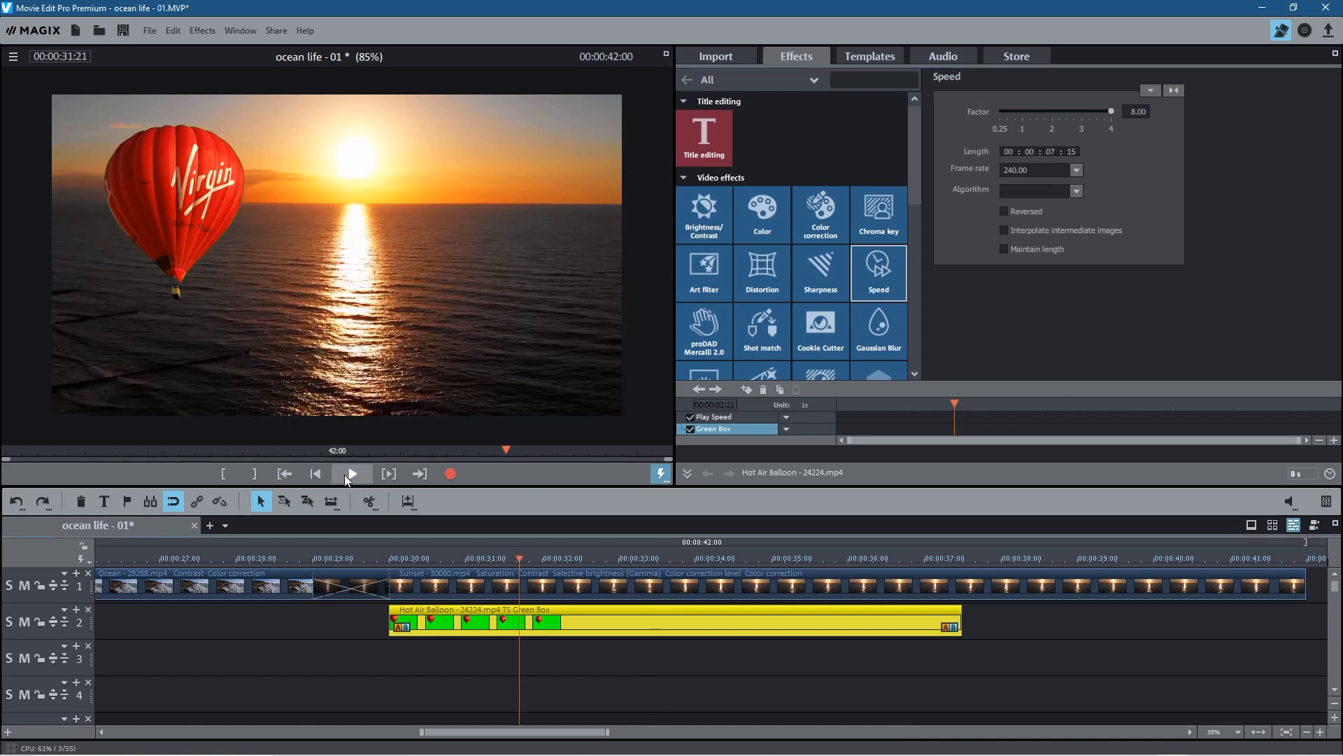
{"action": "left_click", "coordinate": [347, 475]}
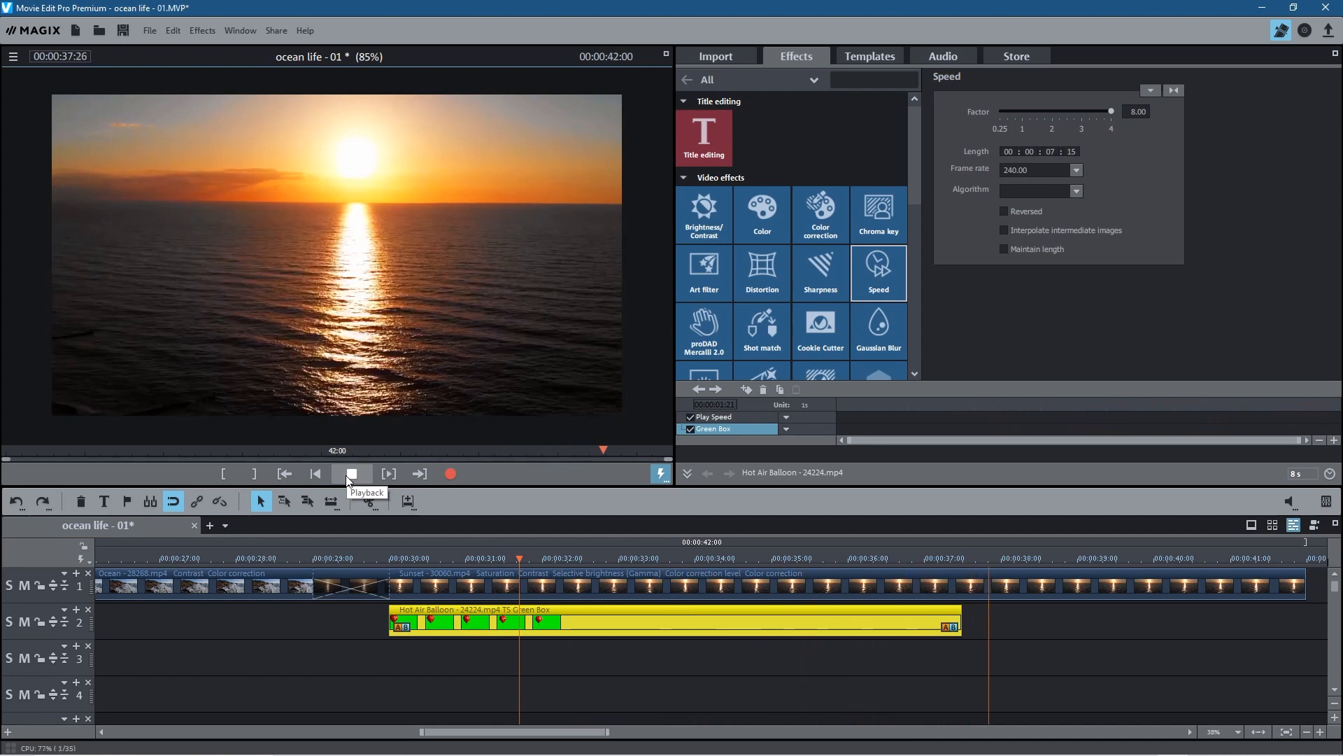
Reposition the balloon clip at 00:00:37:10 with Size/Position, to about 88 left and -277 top.
{"action": "left_click_drag", "start_coordinate": [516, 558], "coordinate": [951, 585]}
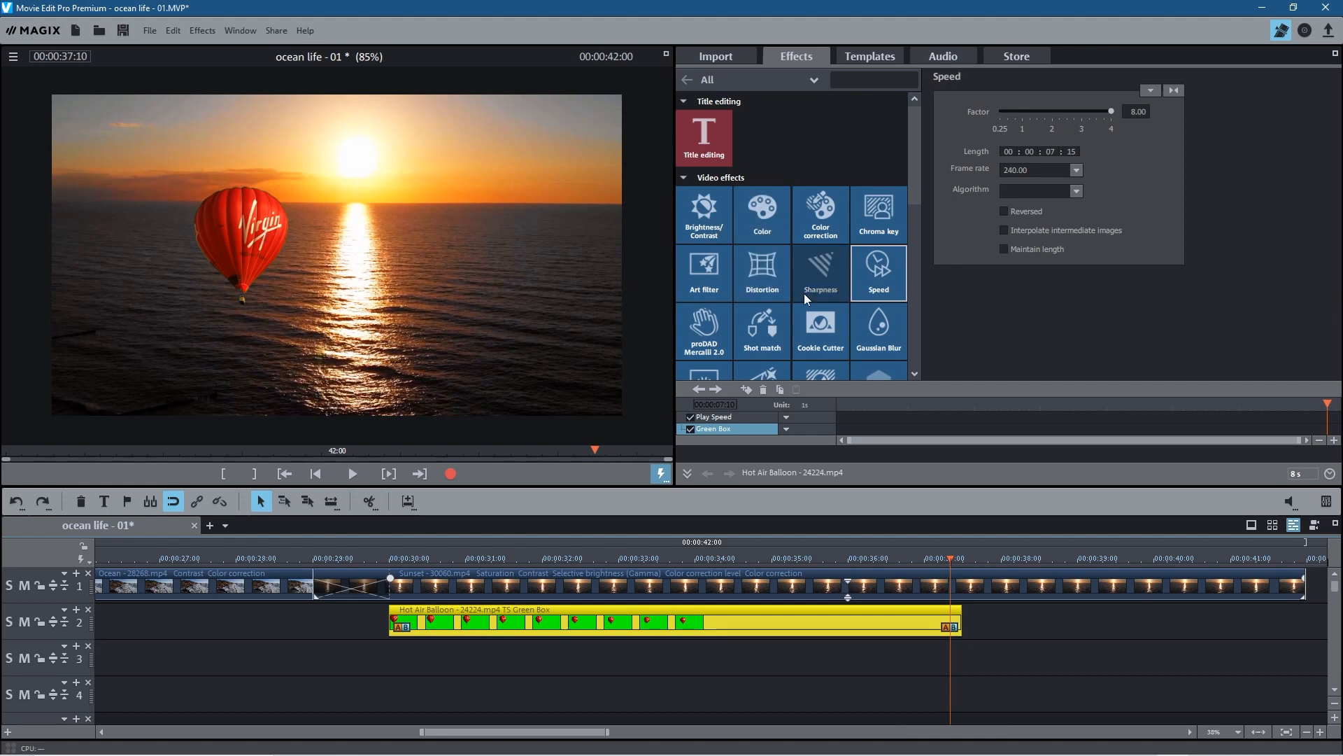
{"action": "scroll", "coordinate": [725, 318], "scroll_direction": "down", "scroll_amount": 2}
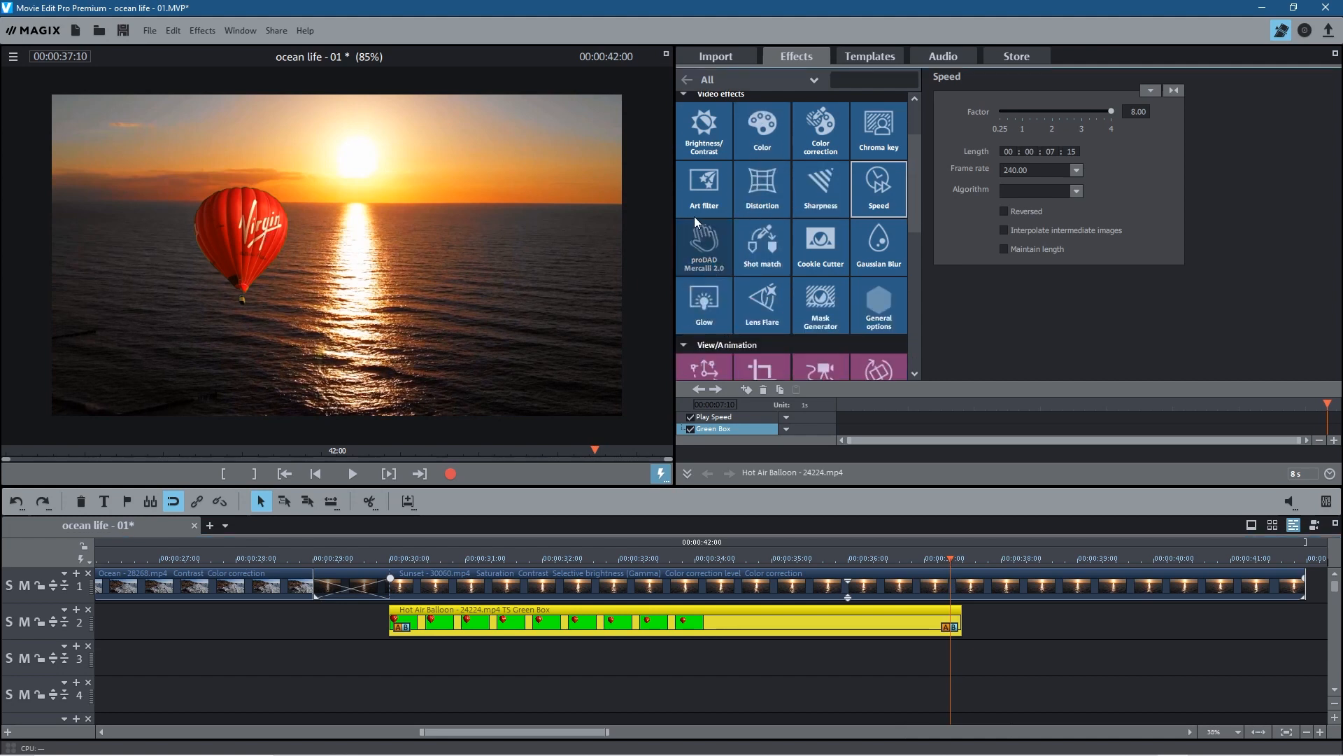
{"action": "left_click", "coordinate": [702, 341]}
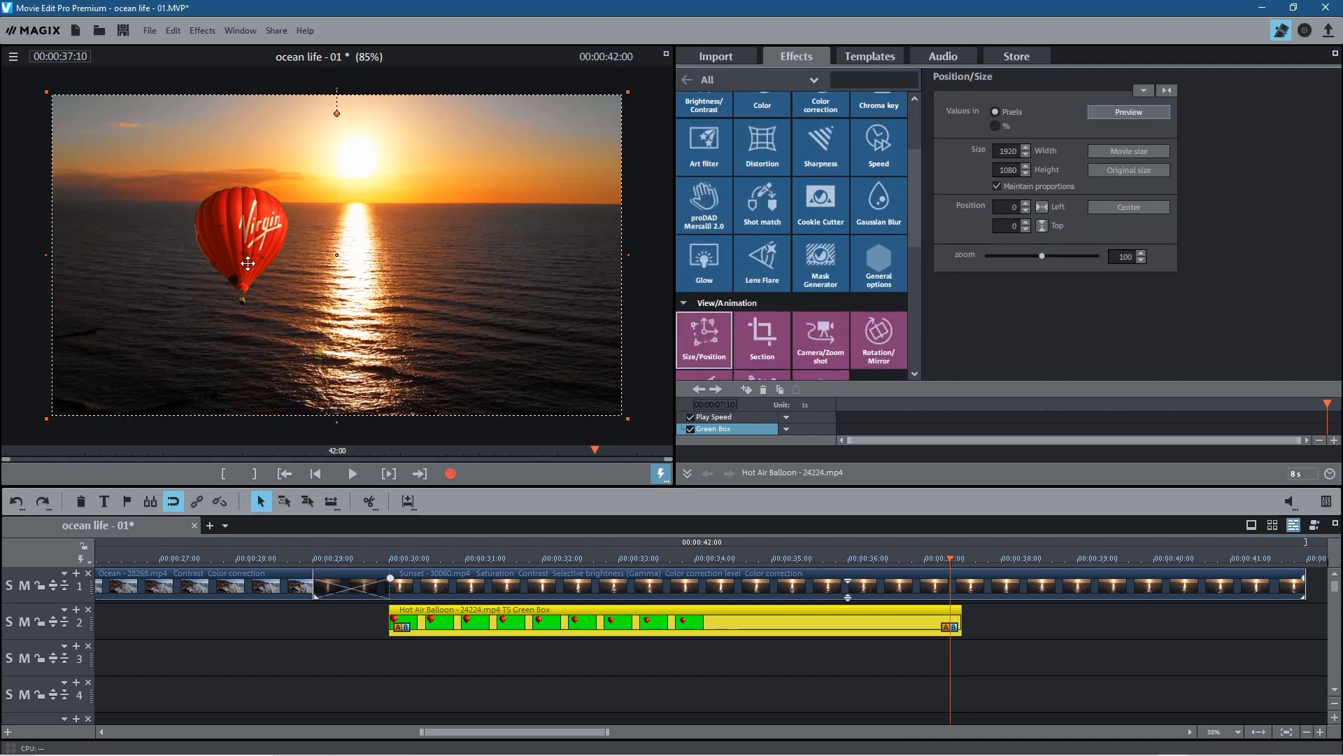
{"action": "left_click_drag", "start_coordinate": [205, 219], "coordinate": [266, 168]}
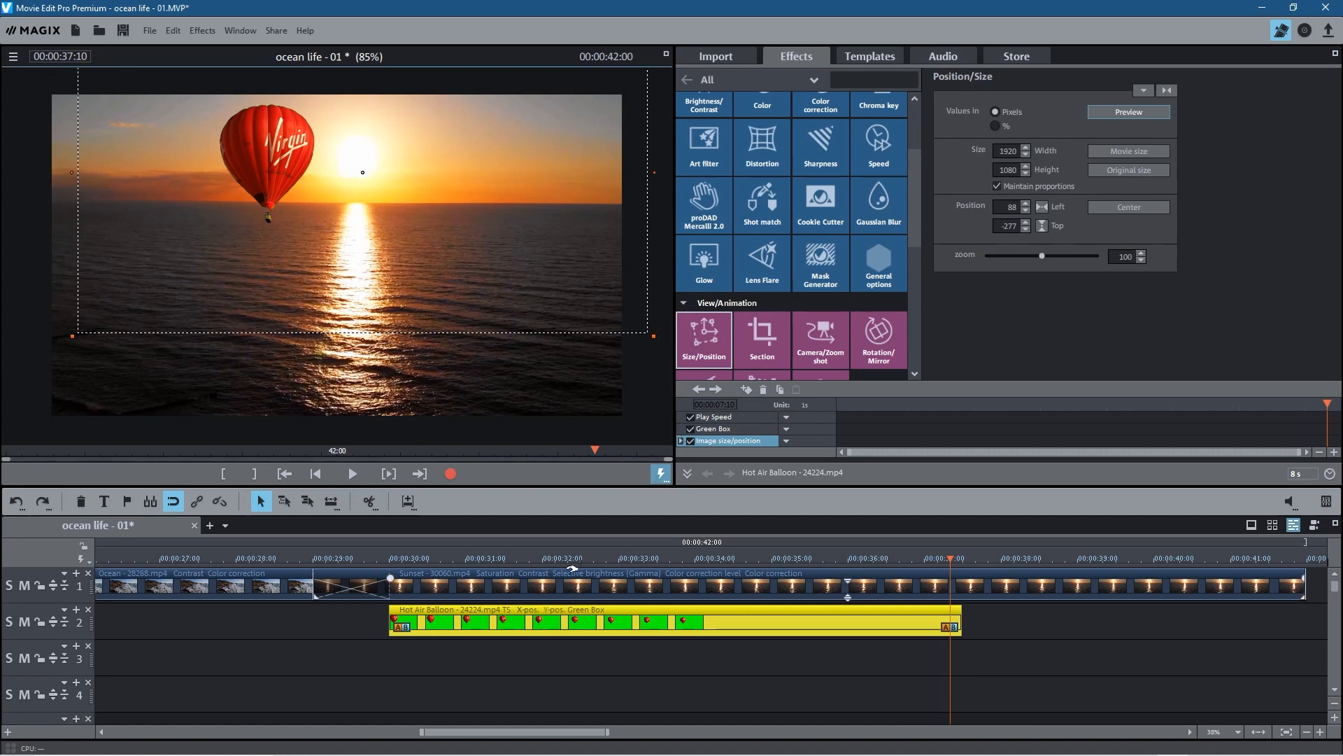
Try moving the balloon out of the frame at 00:00:30:03, to about -596 left and -117 top.
{"action": "mouse_move", "coordinate": [382, 558]}
{"action": "left_mouse_down"}
{"action": "mouse_move", "coordinate": [423, 558]}
{"action": "mouse_move", "coordinate": [357, 556]}
{"action": "mouse_move", "coordinate": [596, 560]}
{"action": "mouse_move", "coordinate": [368, 561]}
{"action": "mouse_move", "coordinate": [396, 559]}
{"action": "left_mouse_up"}
{"action": "left_click_drag", "start_coordinate": [88, 167], "coordinate": [3, 186]}
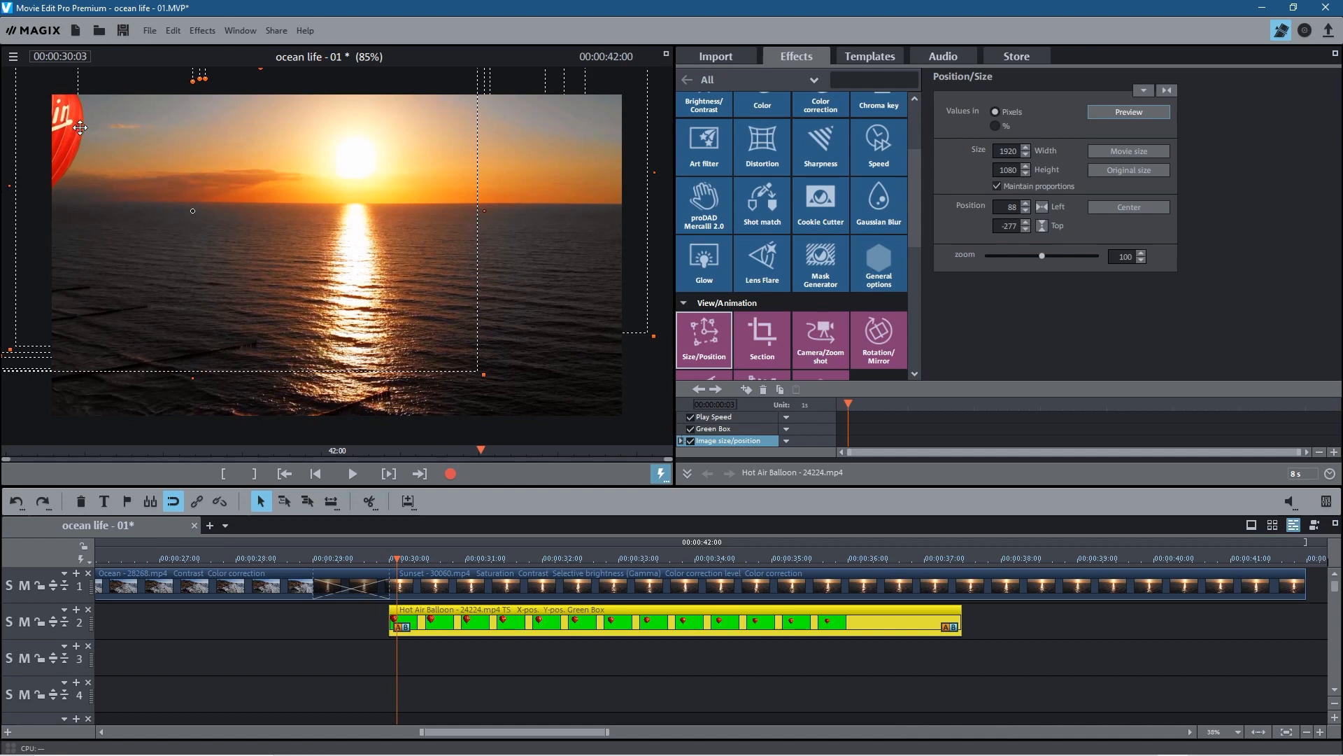
{"action": "left_click_drag", "start_coordinate": [42, 141], "coordinate": [46, 135]}
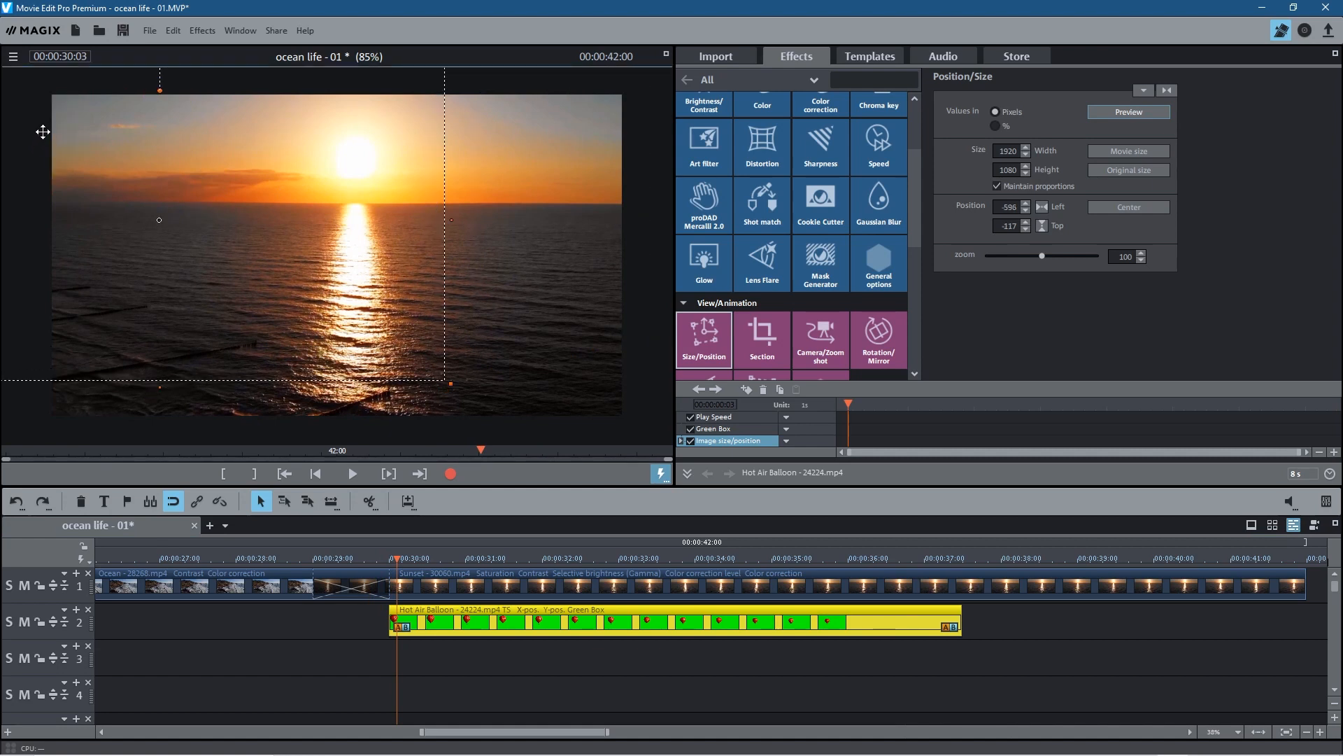
Move the balloon back into the frame at 00:00:36:26, to about -393 left and -214 top.
{"action": "left_click_drag", "start_coordinate": [397, 560], "coordinate": [913, 606]}
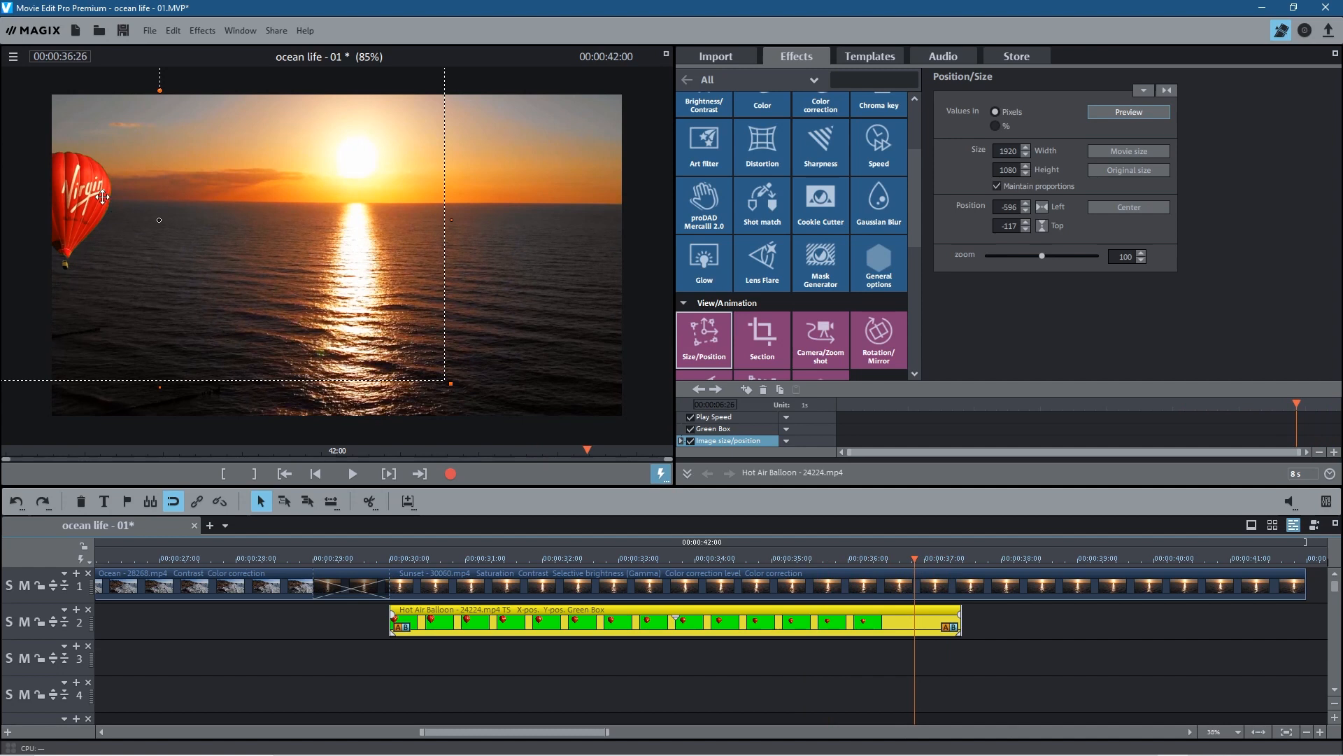
{"action": "left_click_drag", "start_coordinate": [108, 202], "coordinate": [126, 146]}
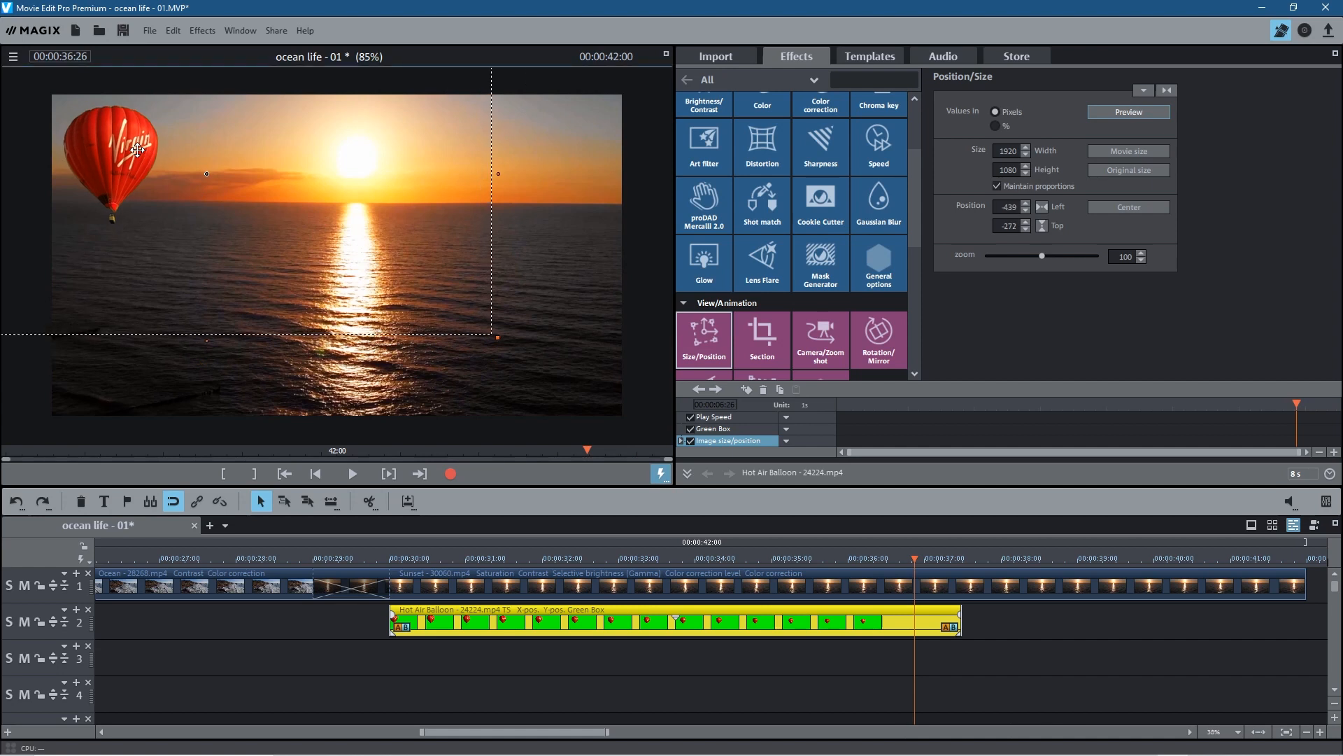
{"action": "left_click_drag", "start_coordinate": [138, 161], "coordinate": [153, 167]}
Play back the movie from about 00:00:29:12 to review the balloon's entry and path across the sunset.
{"action": "left_click_drag", "start_coordinate": [633, 558], "coordinate": [346, 558]}
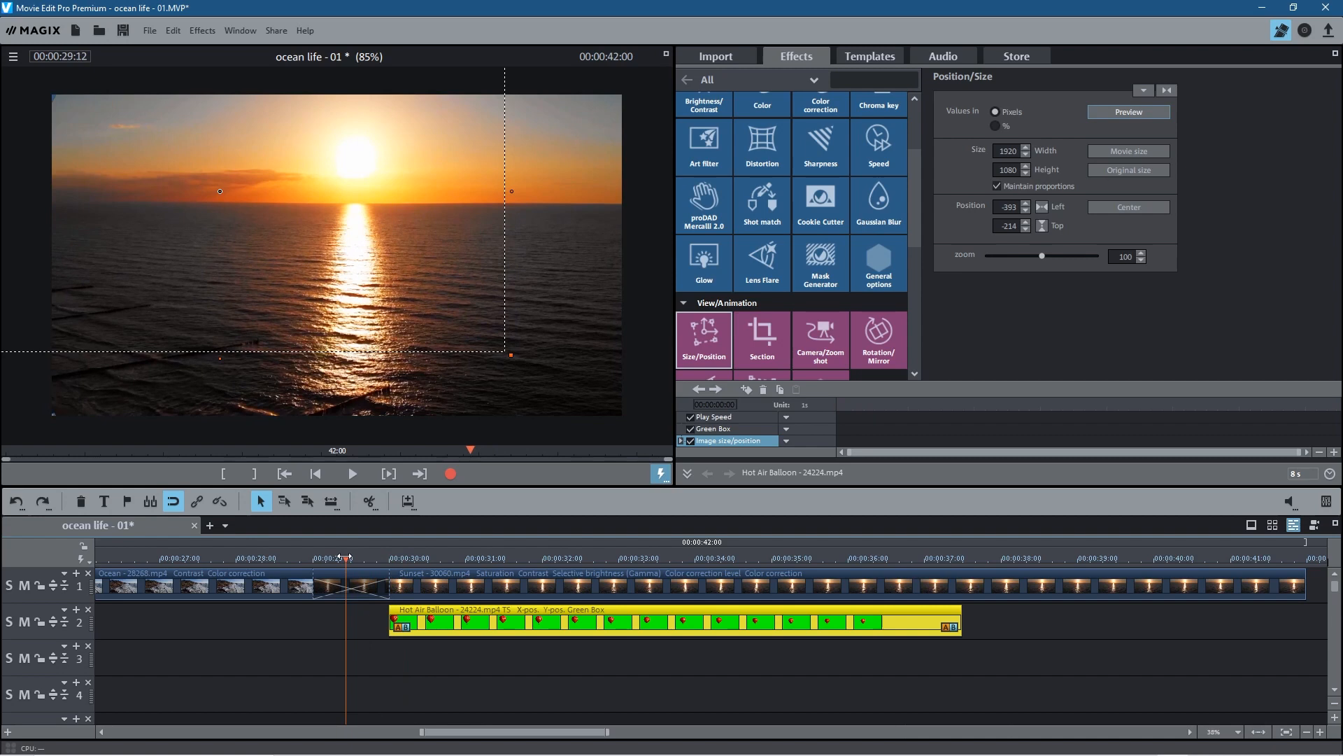
{"action": "left_click", "coordinate": [358, 472]}
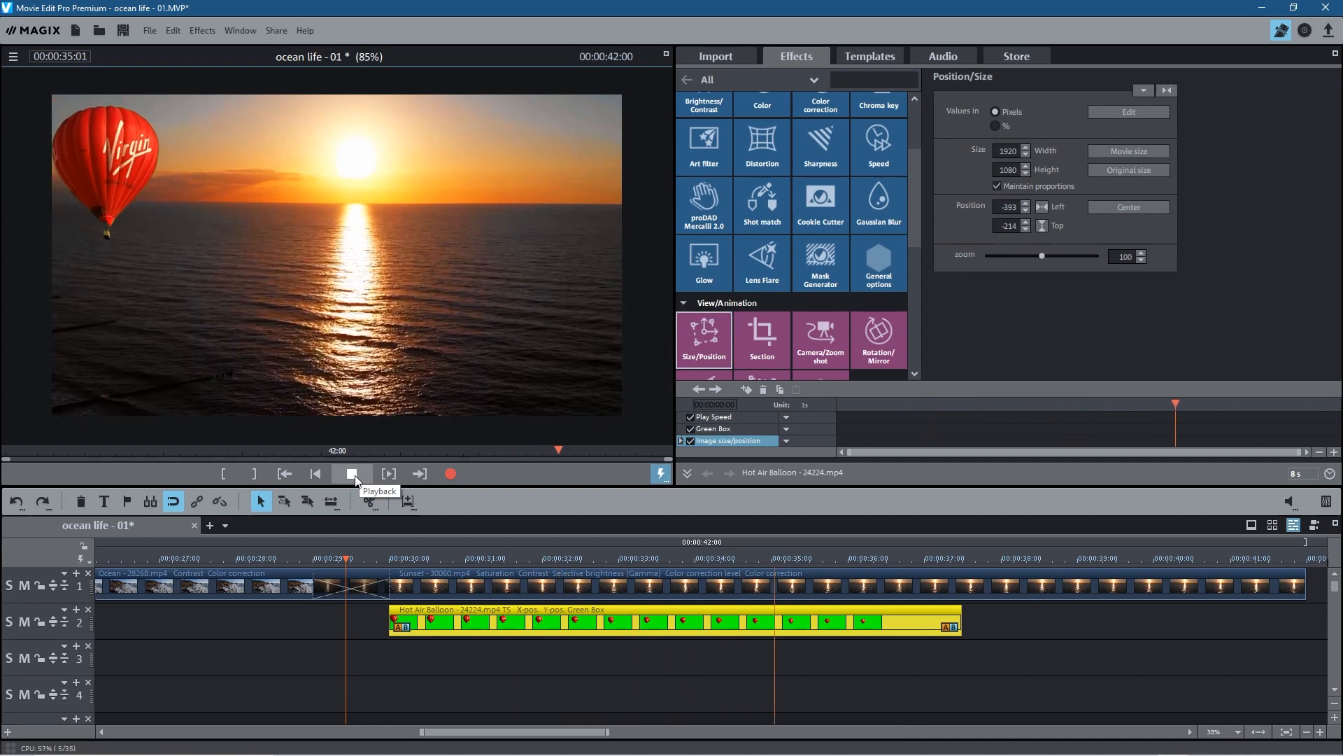
{"action": "key", "text": "space"}
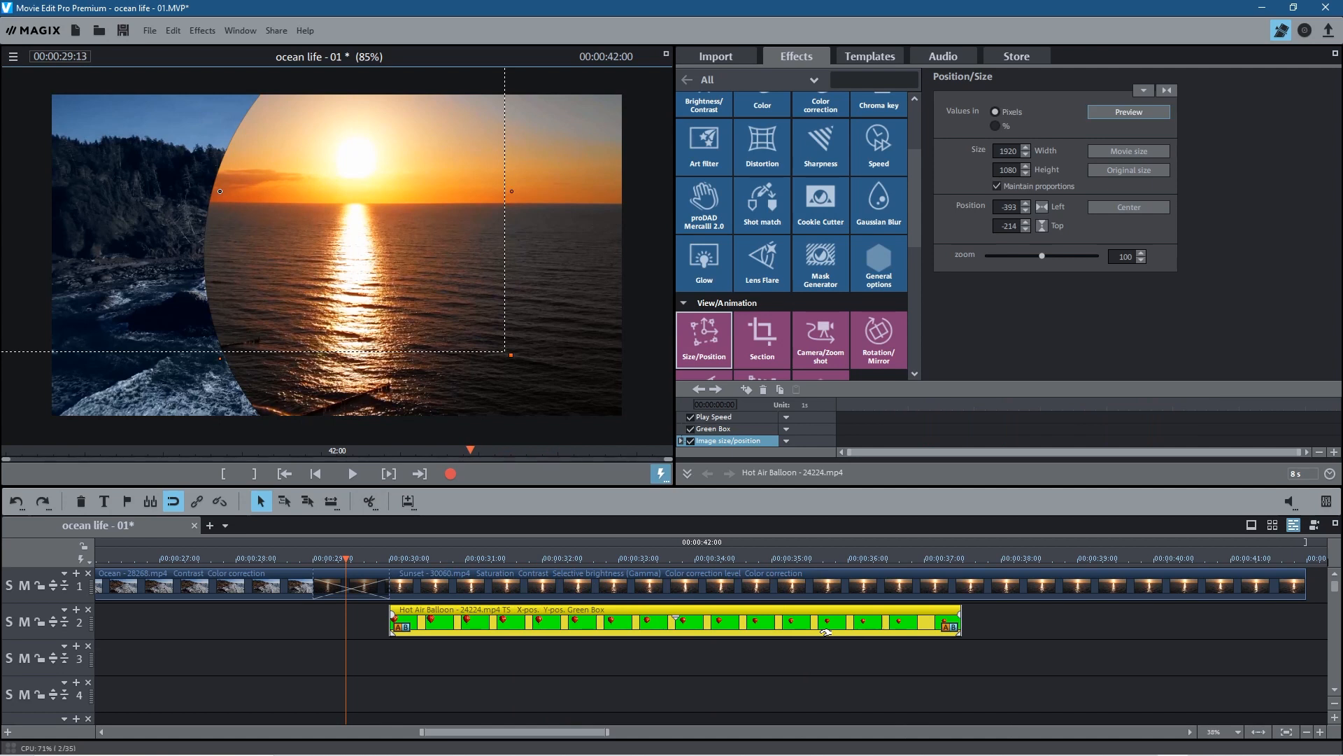
{"action": "left_click", "coordinate": [352, 474]}
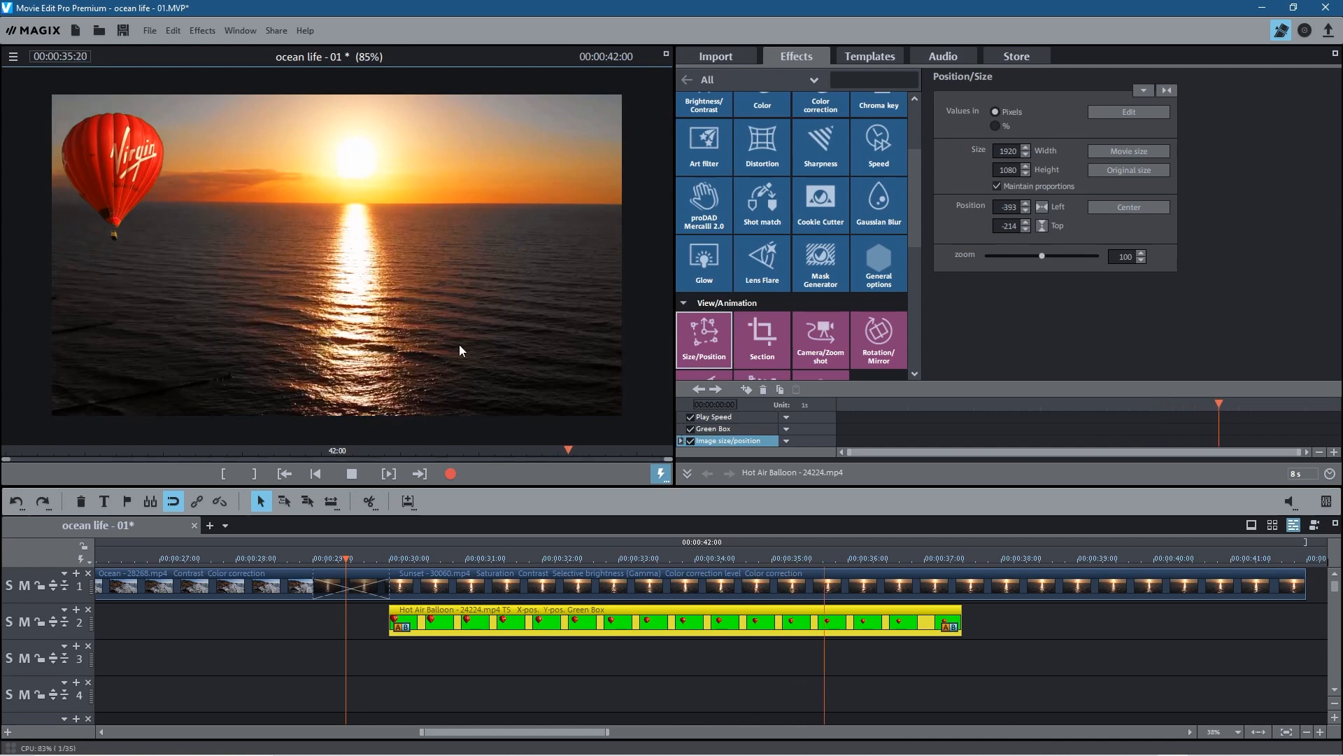
Stop playback, try raising the hot air balloon clip's color saturation to 42, and undo the change.
{"action": "left_click", "coordinate": [352, 476]}
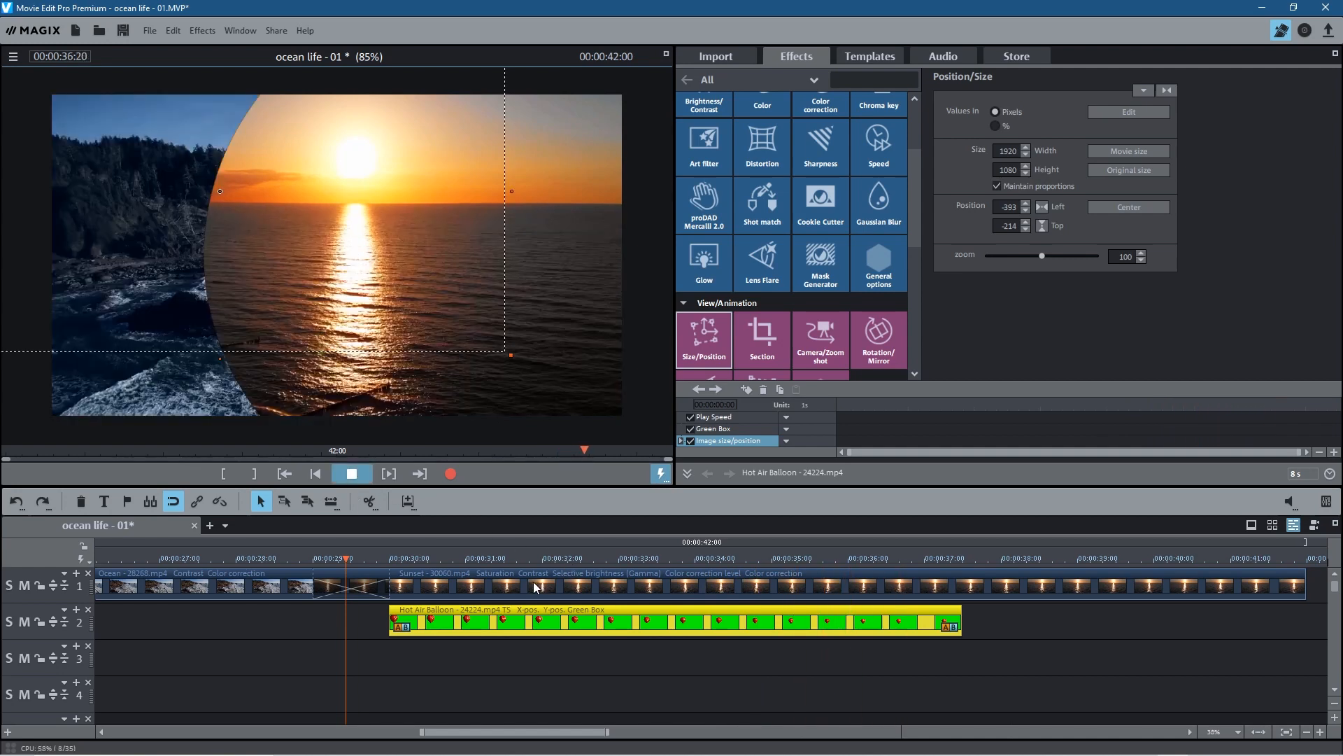
{"action": "left_click", "coordinate": [539, 619]}
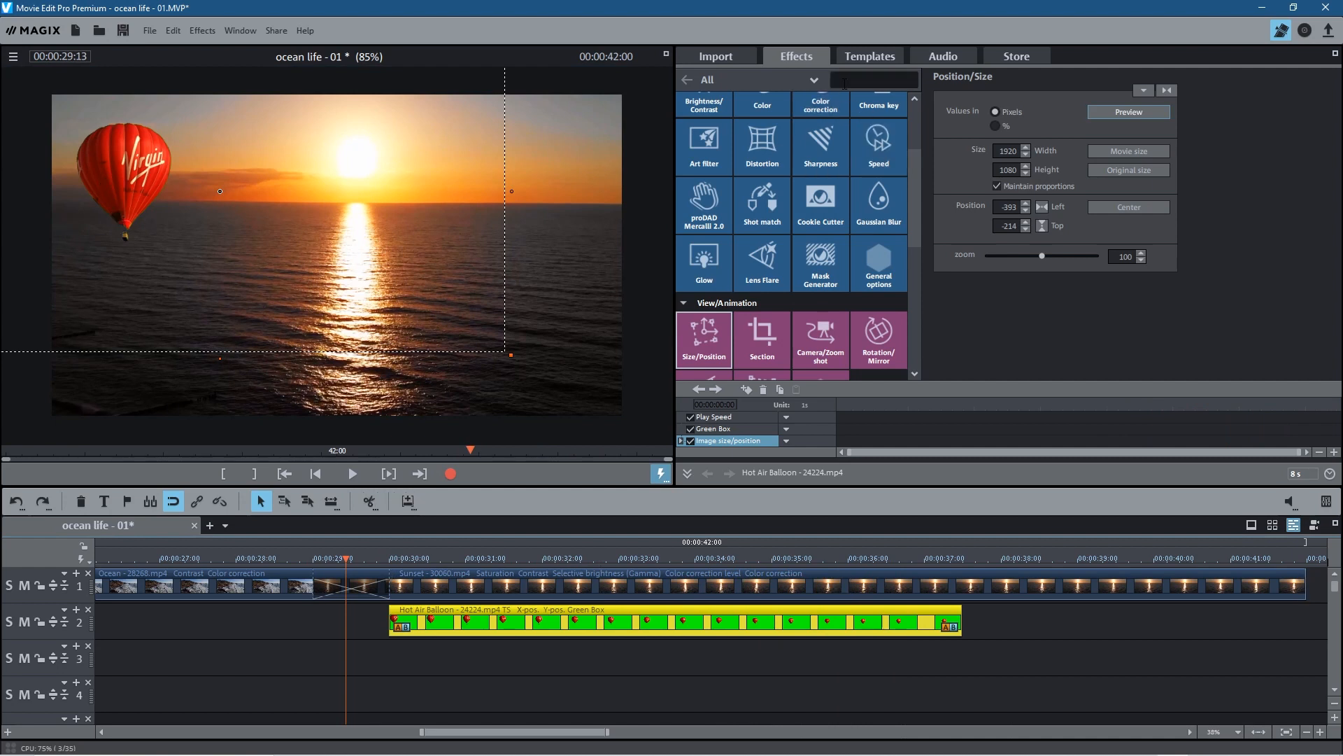
{"action": "left_click_drag", "start_coordinate": [912, 158], "coordinate": [913, 102]}
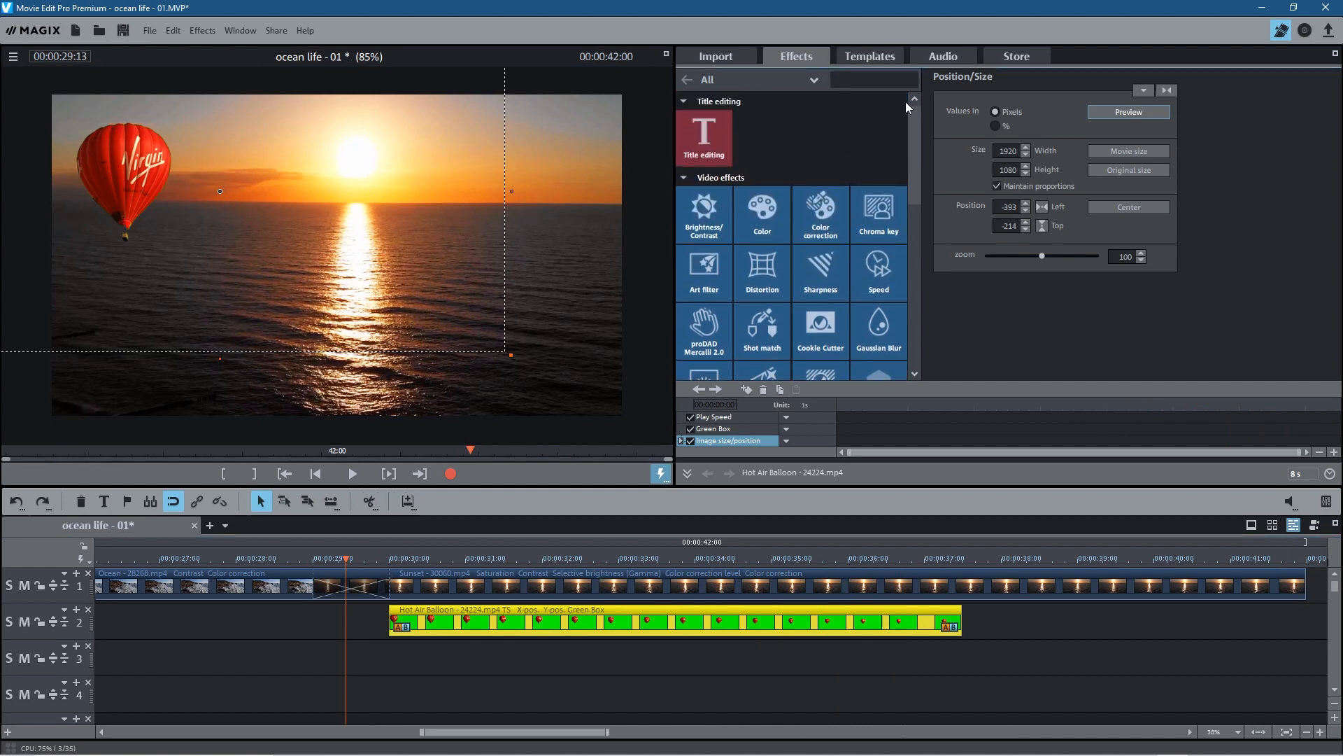
{"action": "left_click", "coordinate": [756, 220]}
{"action": "left_click_drag", "start_coordinate": [1067, 120], "coordinate": [1097, 116]}
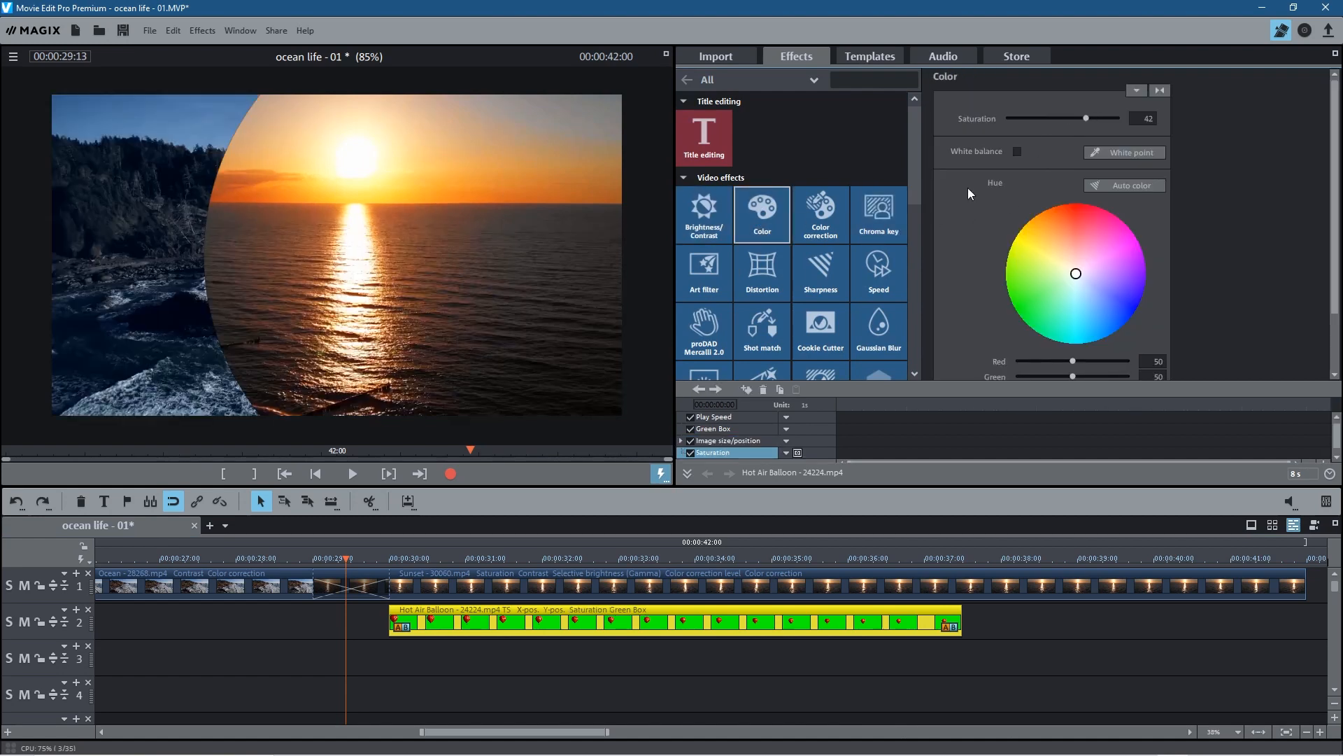
{"action": "key", "text": "ctrl+z"}
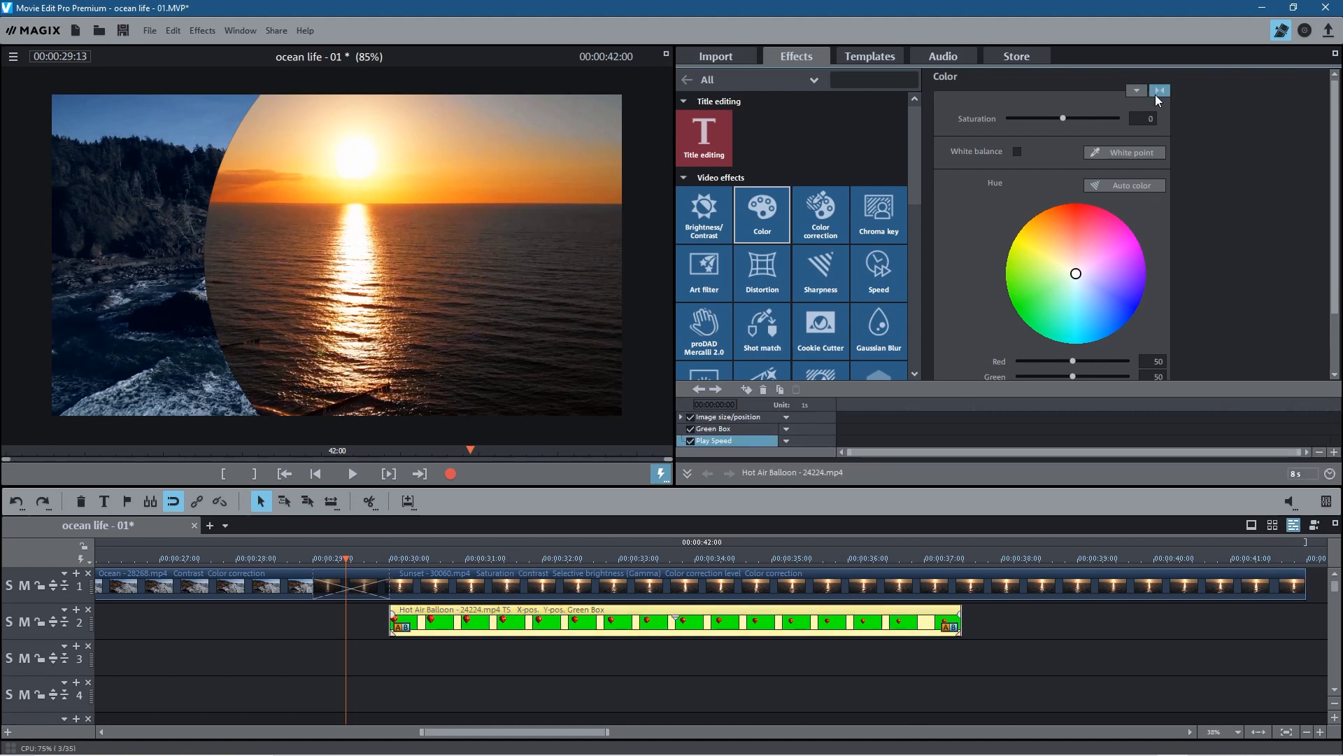
Try color saturation values of 15 and -100 on the balloon clip at 00:00:34:13, and reset the Color effect.
{"action": "left_click", "coordinate": [504, 558]}
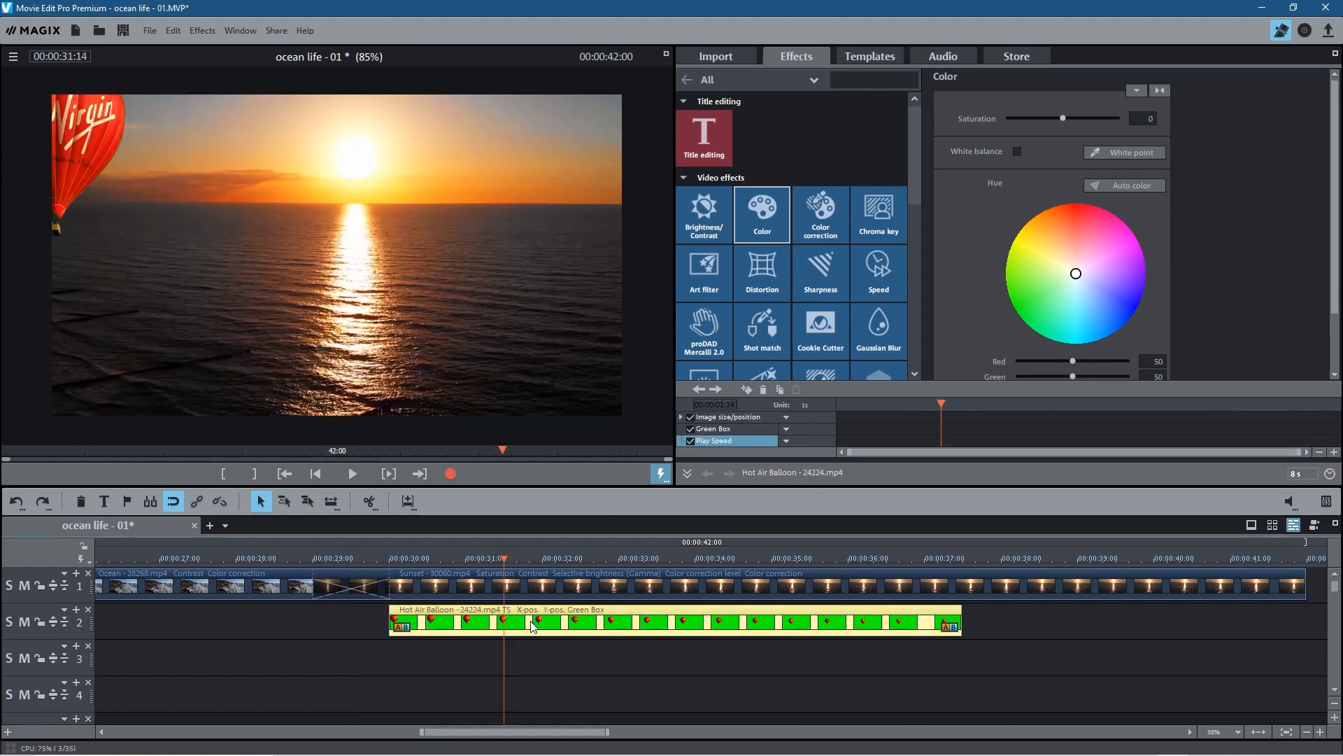
{"action": "left_click", "coordinate": [729, 559]}
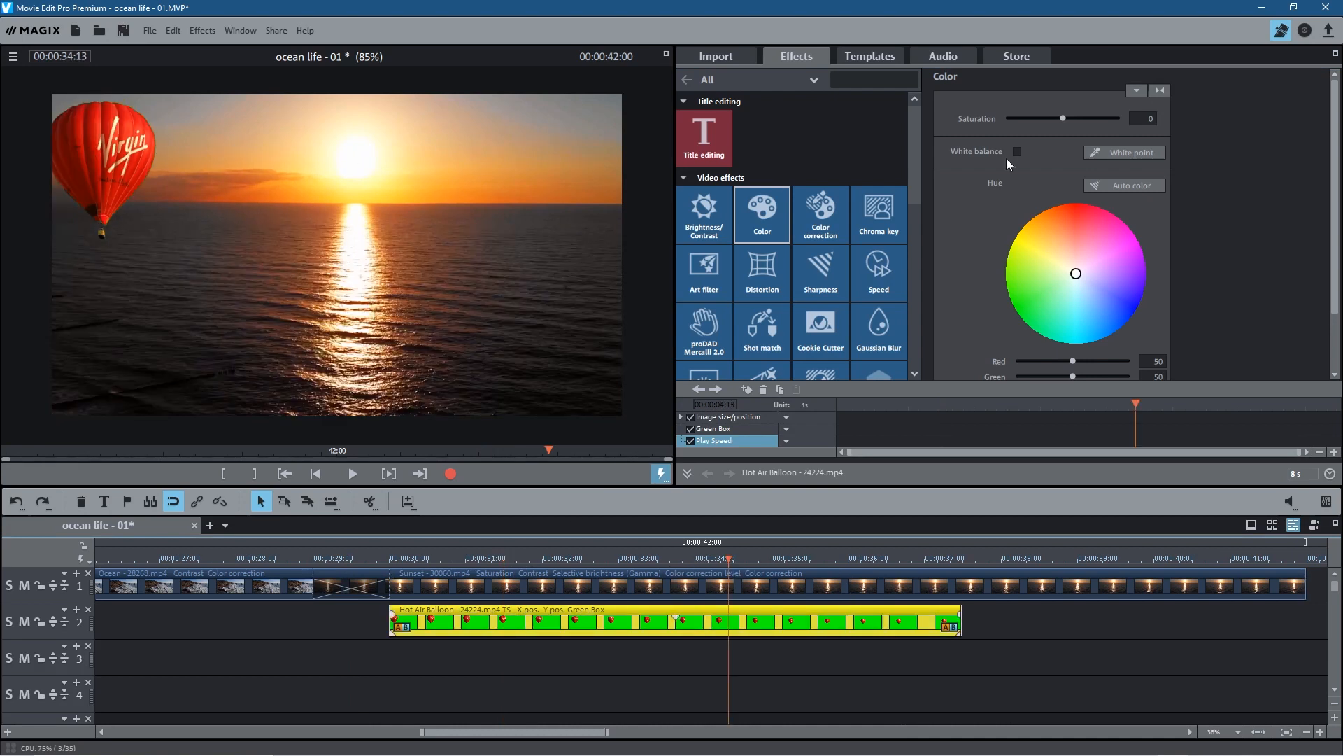
{"action": "left_click", "coordinate": [1064, 116]}
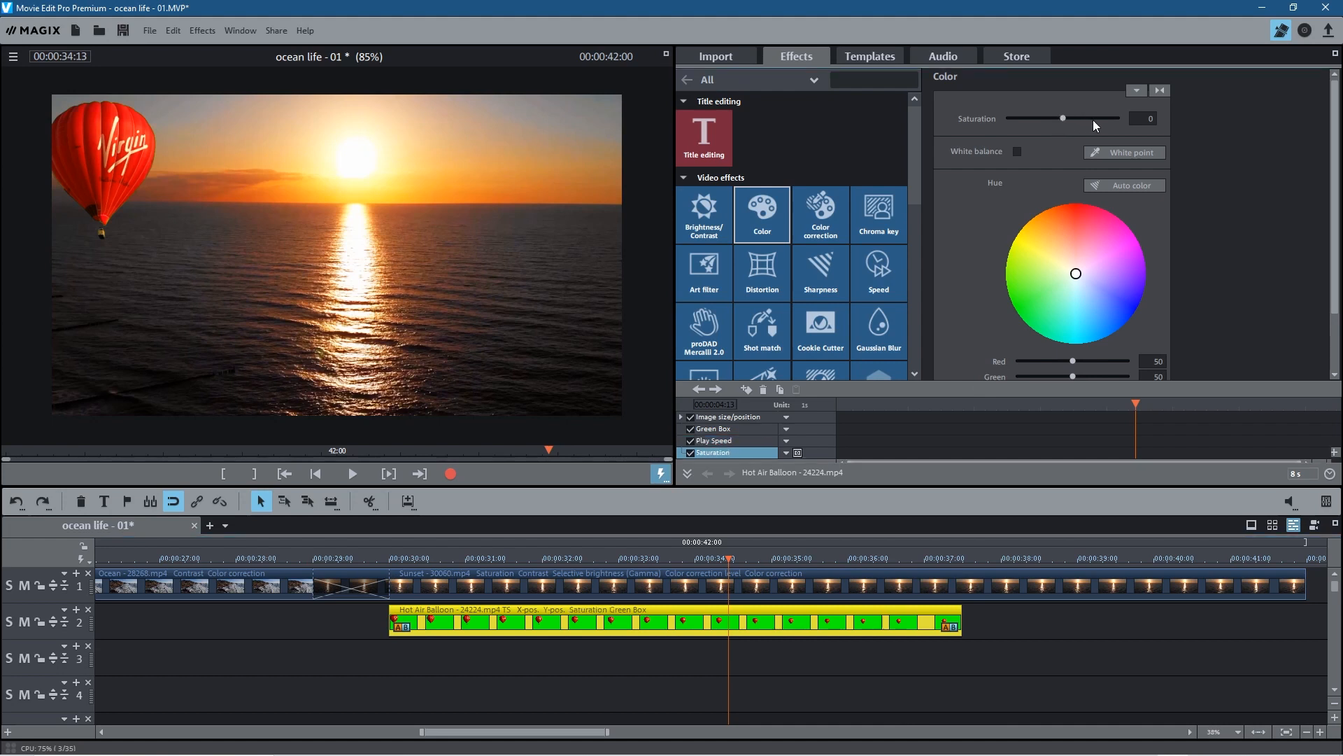
{"action": "left_click_drag", "start_coordinate": [1084, 119], "coordinate": [1073, 120]}
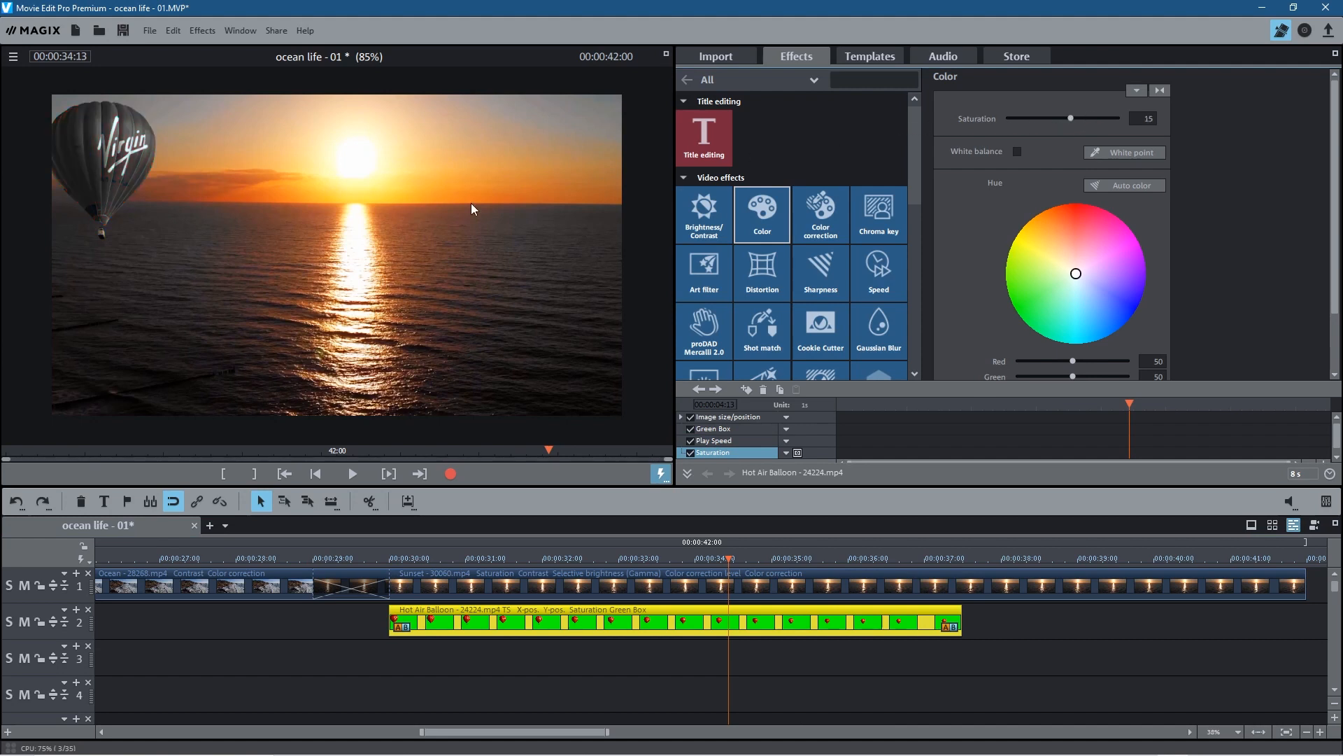
{"action": "left_click", "coordinate": [1159, 92]}
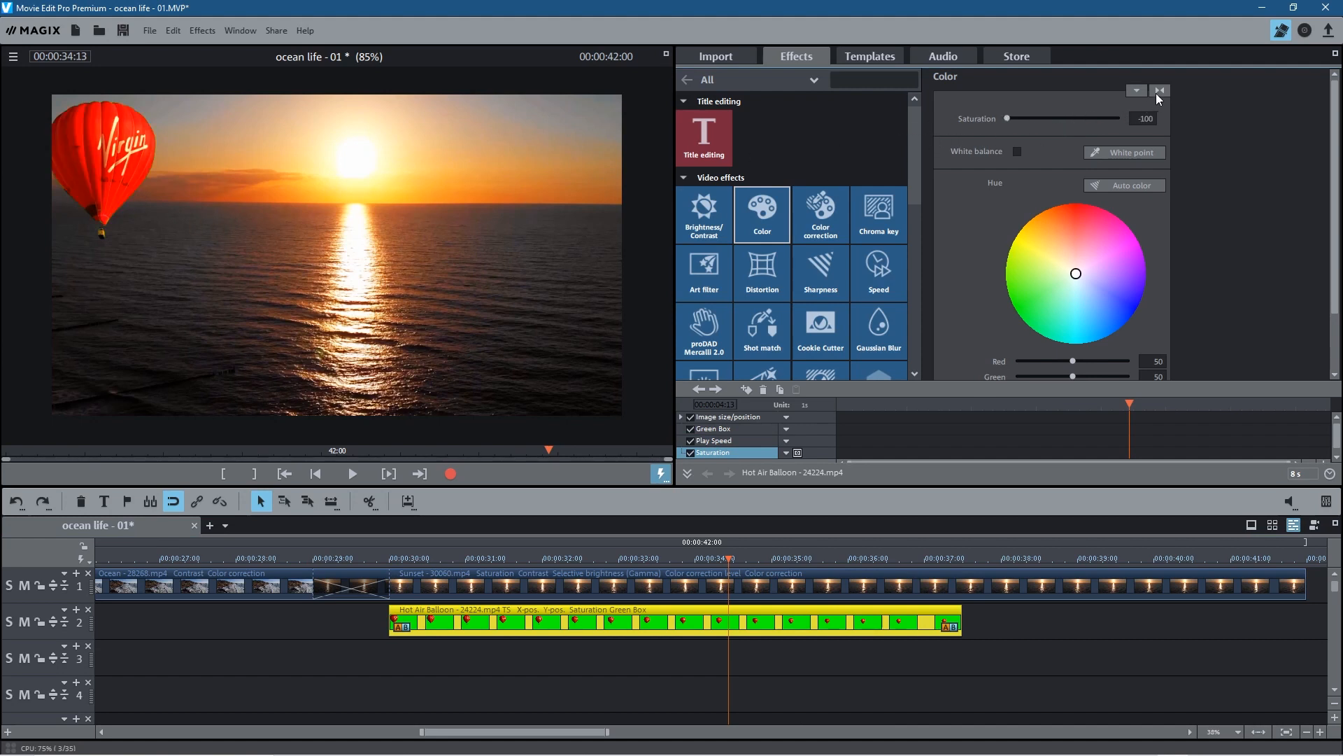
{"action": "left_click", "coordinate": [1159, 92]}
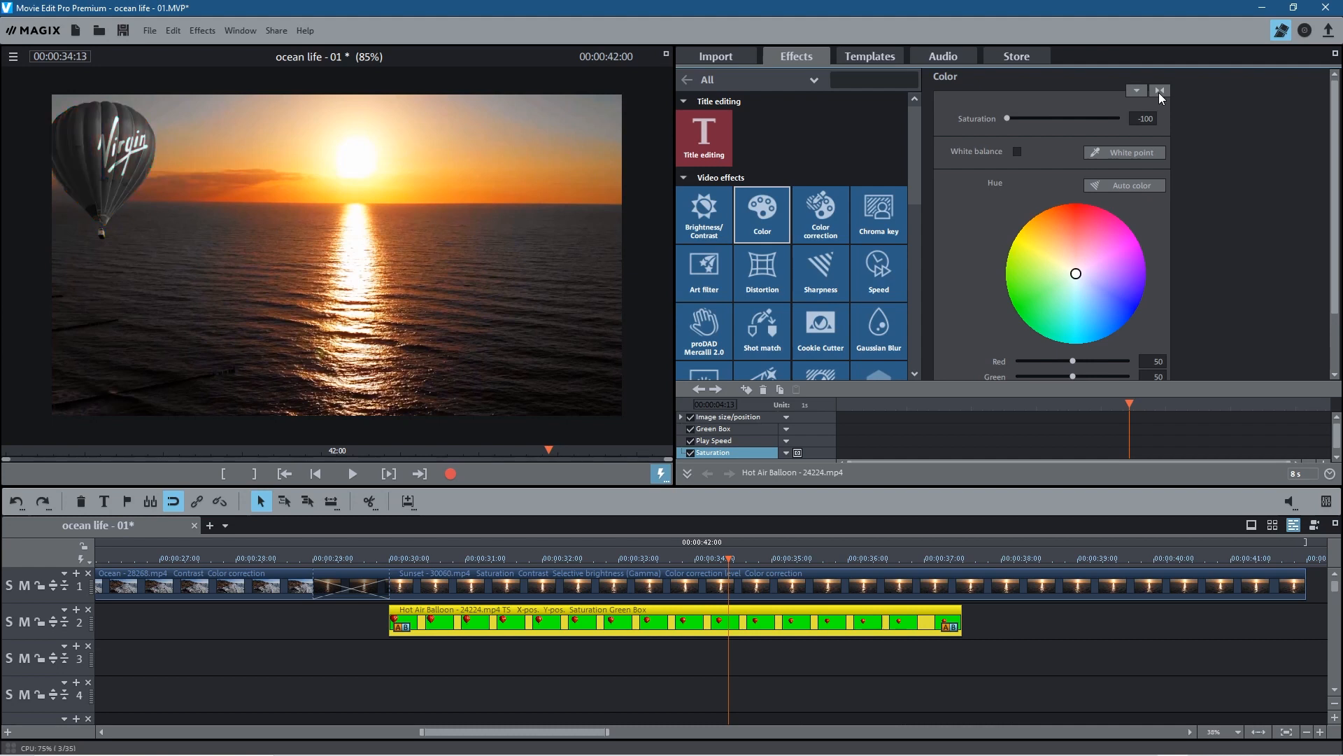
{"action": "left_click", "coordinate": [1159, 91]}
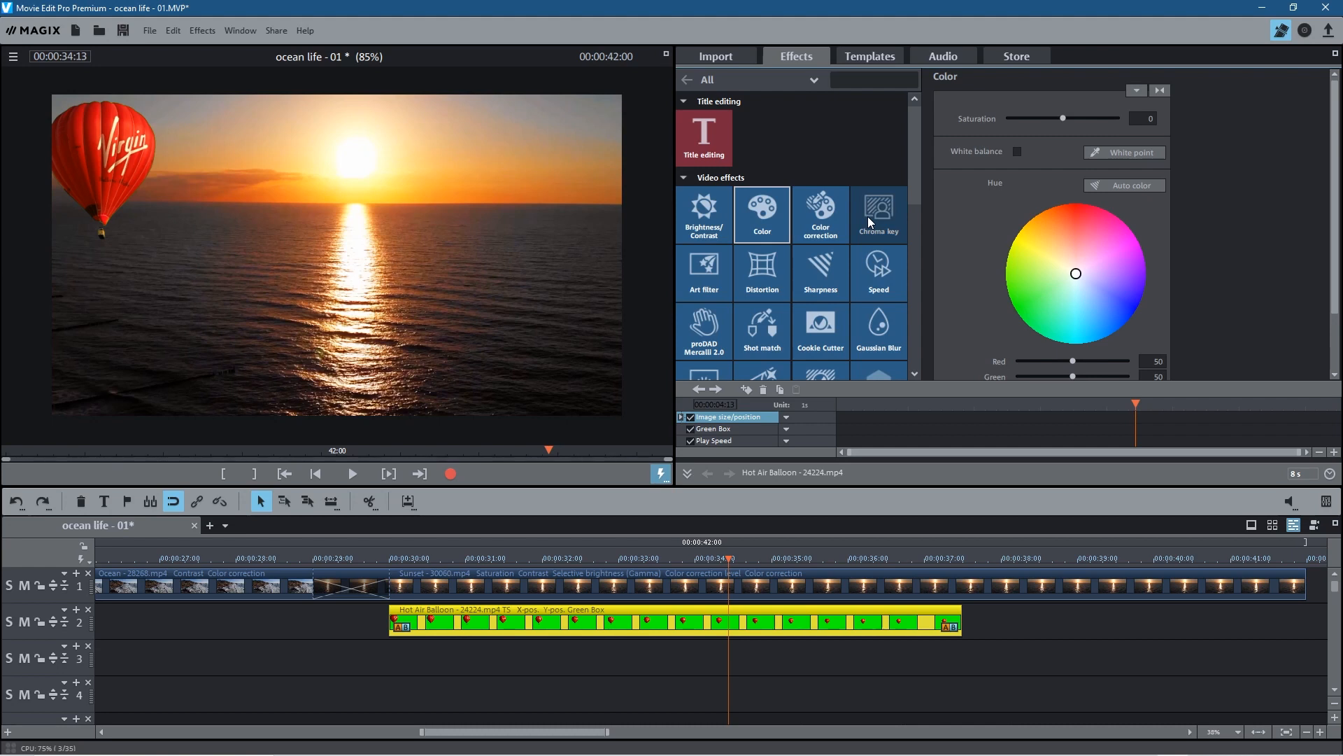
Cut the Sunset clip at 00:00:38:13, removing everything after that point, and save the project.
{"action": "left_click", "coordinate": [964, 556]}
{"action": "left_click_drag", "start_coordinate": [966, 558], "coordinate": [1013, 560]}
{"action": "left_click_drag", "start_coordinate": [1017, 560], "coordinate": [1034, 560]}
{"action": "left_click", "coordinate": [1056, 586]}
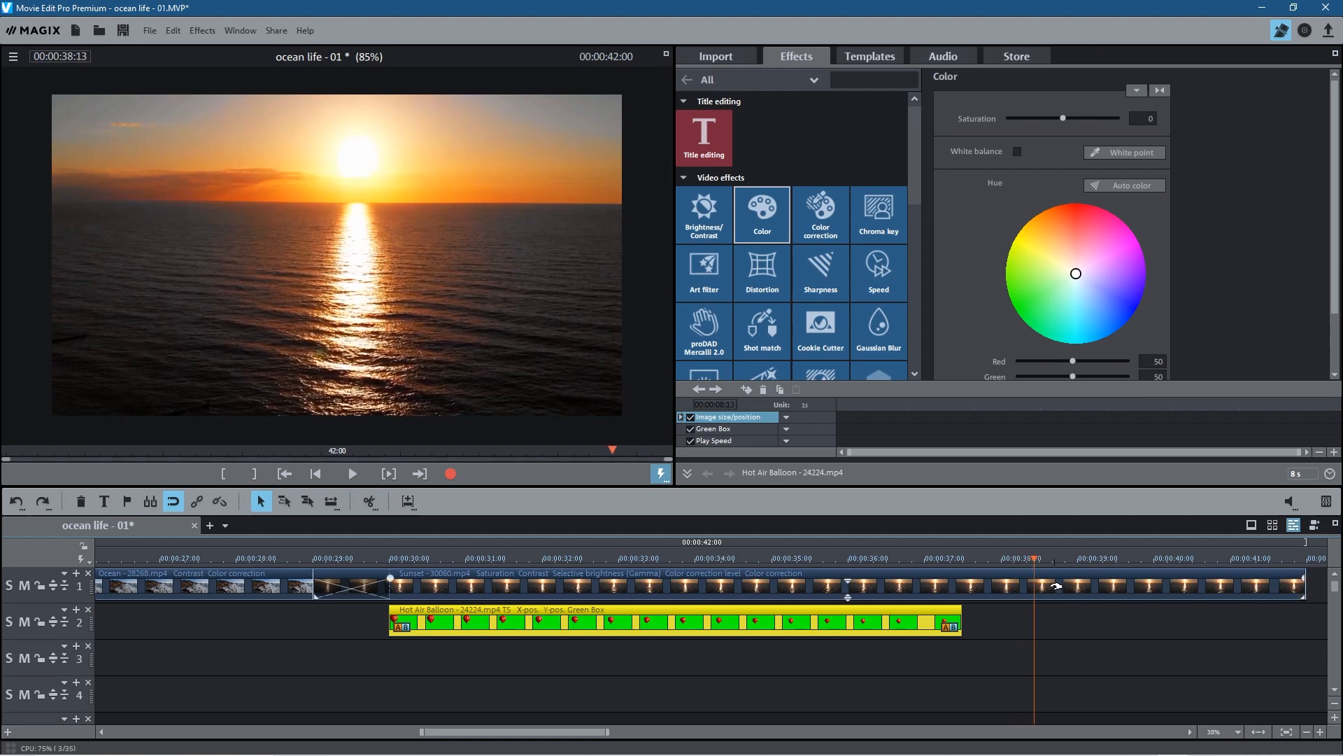
{"action": "left_click", "coordinate": [370, 501]}
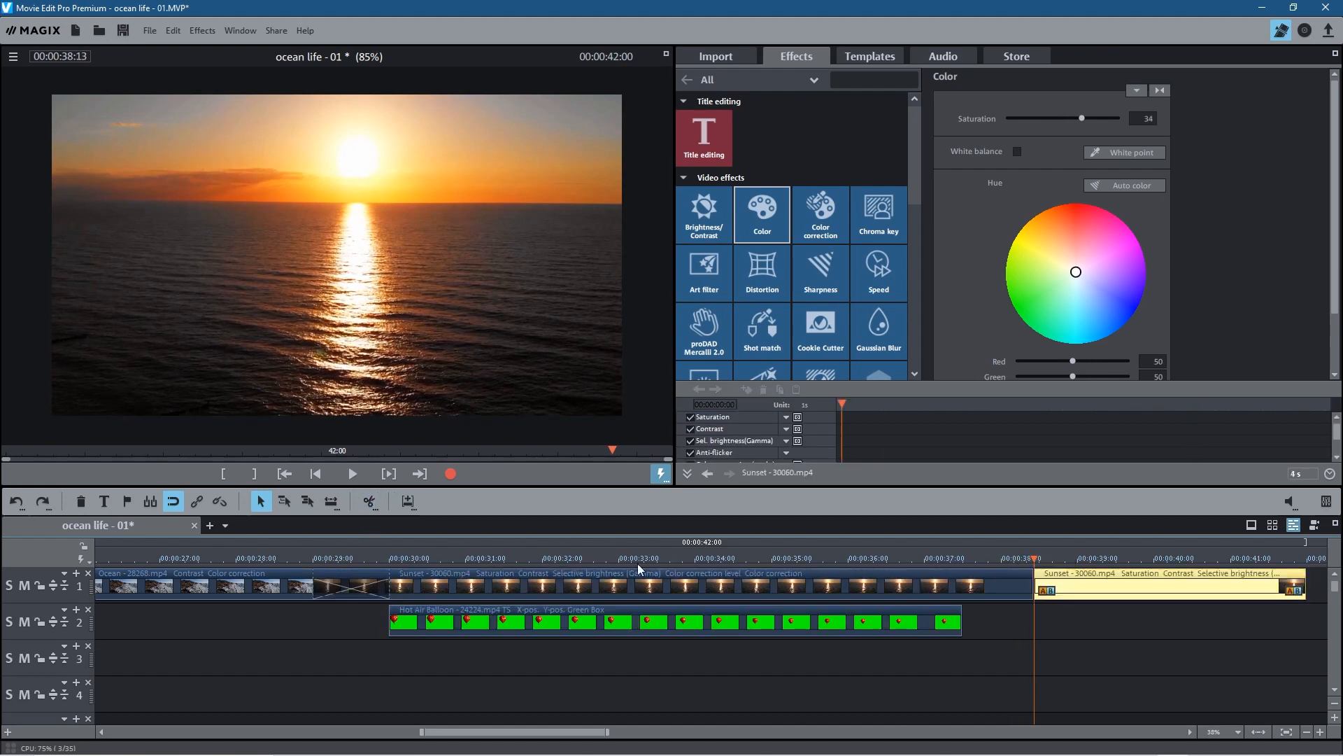
{"action": "key", "text": "Delete"}
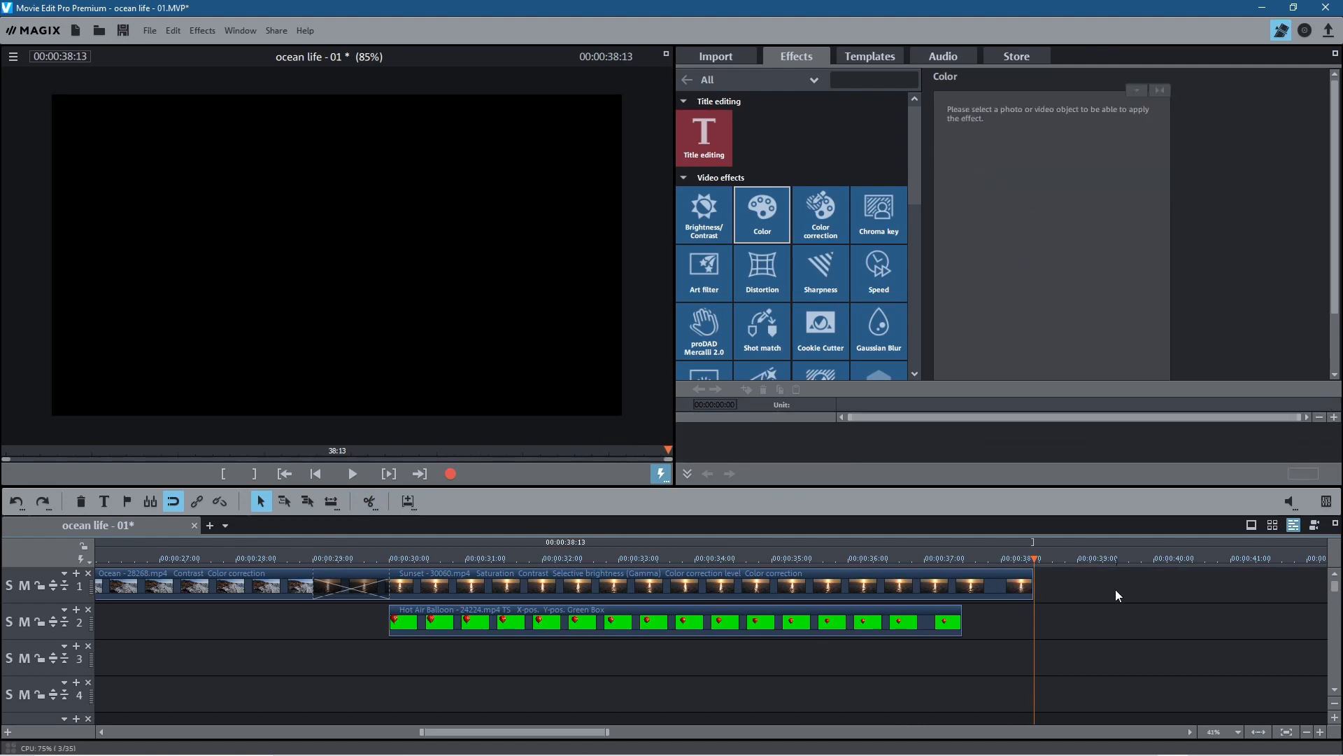
{"action": "left_click", "coordinate": [123, 31]}
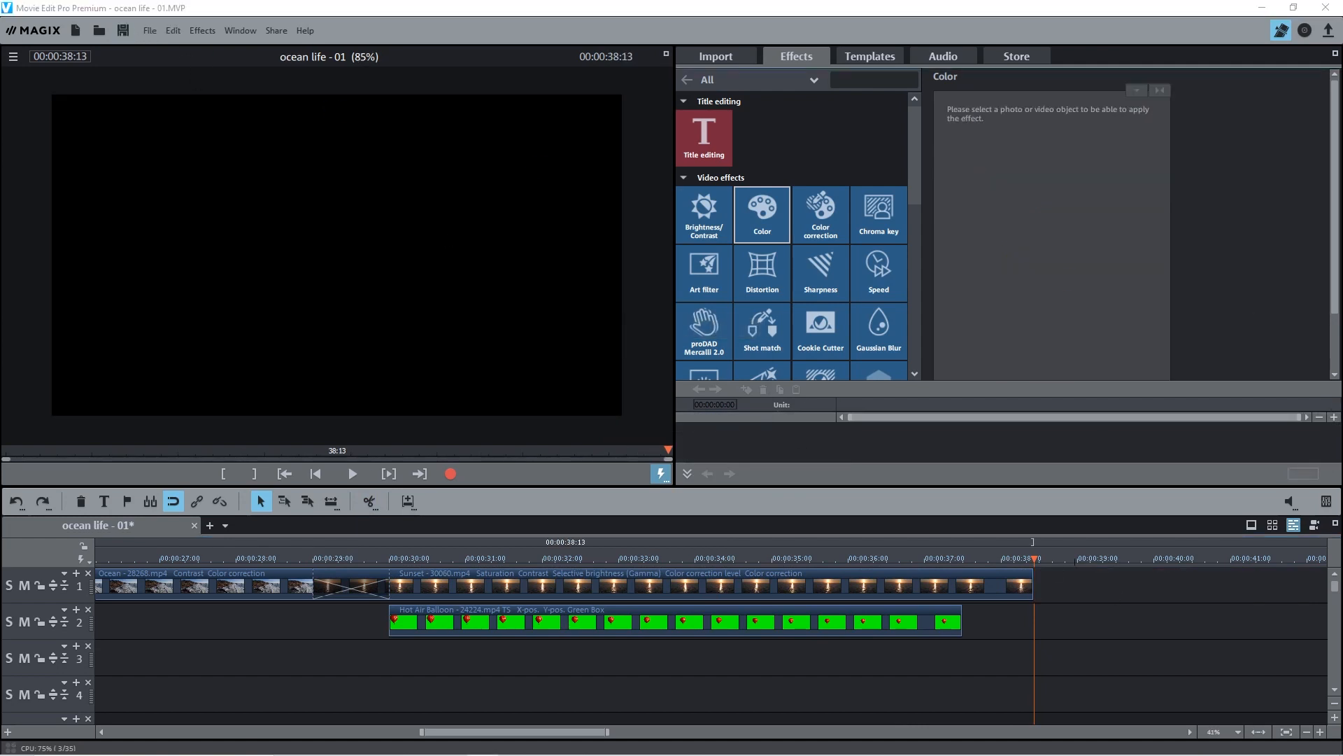
Open the tutorial's Images folder for importing media.
{"action": "left_click", "coordinate": [716, 56]}
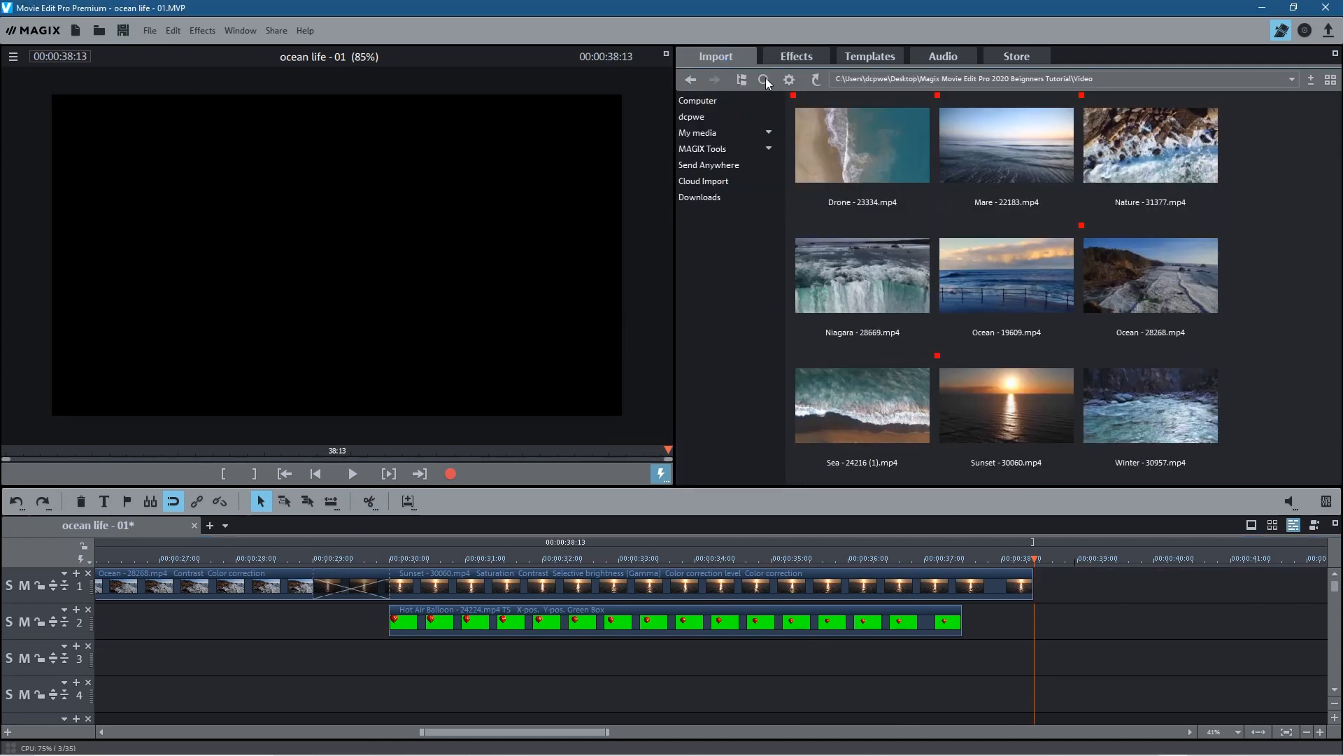
{"action": "left_click", "coordinate": [690, 80]}
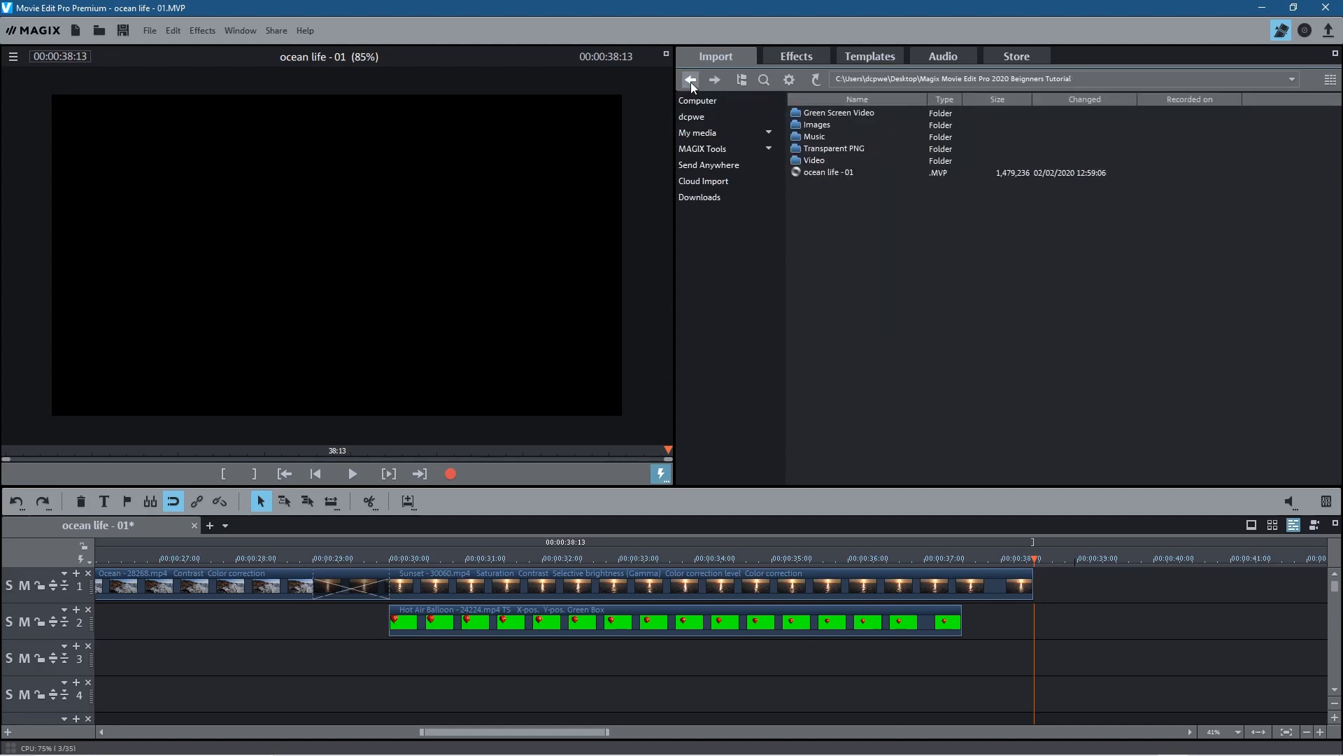
{"action": "double_click", "coordinate": [816, 125]}
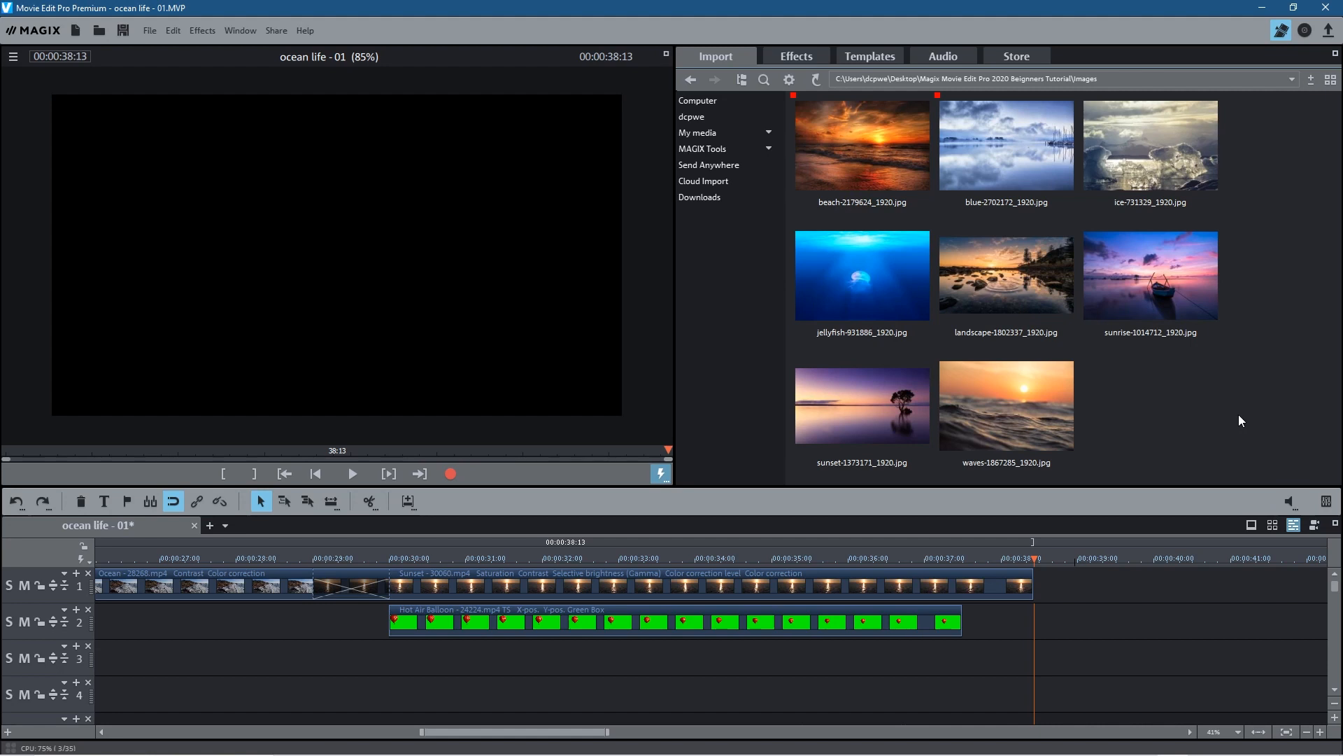
Add the ice, jellyfish, landscape, sunrise, sunset and waves photos to track 1, directly after the Sunset clip.
{"action": "left_click_drag", "start_coordinate": [489, 729], "coordinate": [552, 729]}
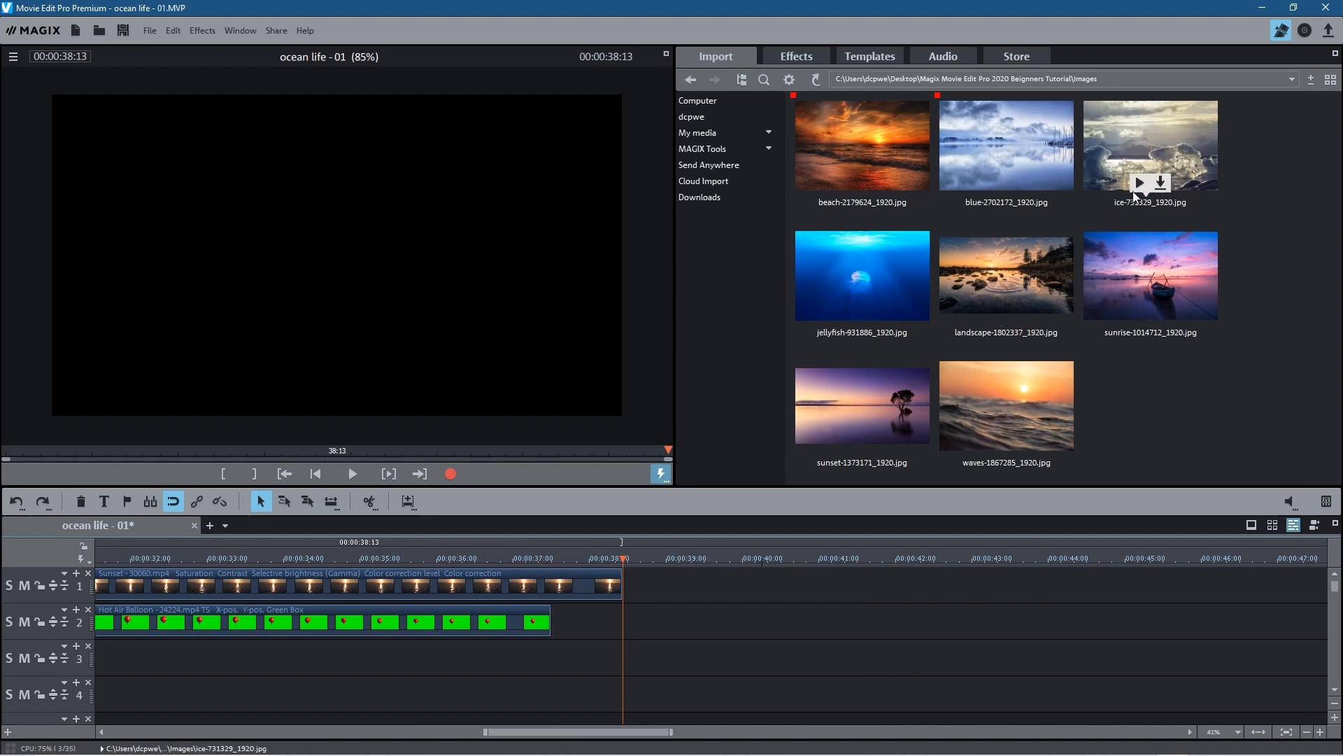
{"action": "left_click", "coordinate": [1138, 155]}
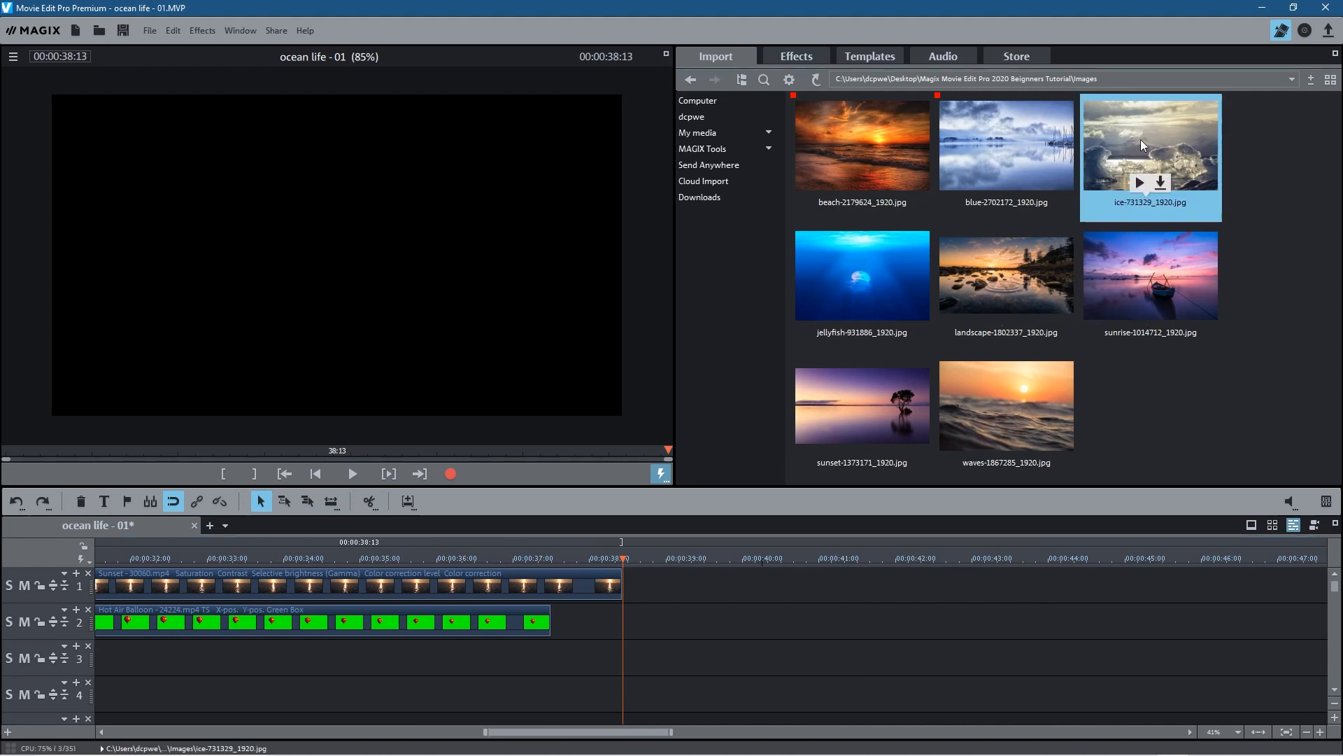
{"action": "left_click", "coordinate": [890, 259], "text": "ctrl"}
{"action": "left_click", "coordinate": [1023, 271], "text": "ctrl"}
{"action": "left_click", "coordinate": [1126, 280], "text": "ctrl"}
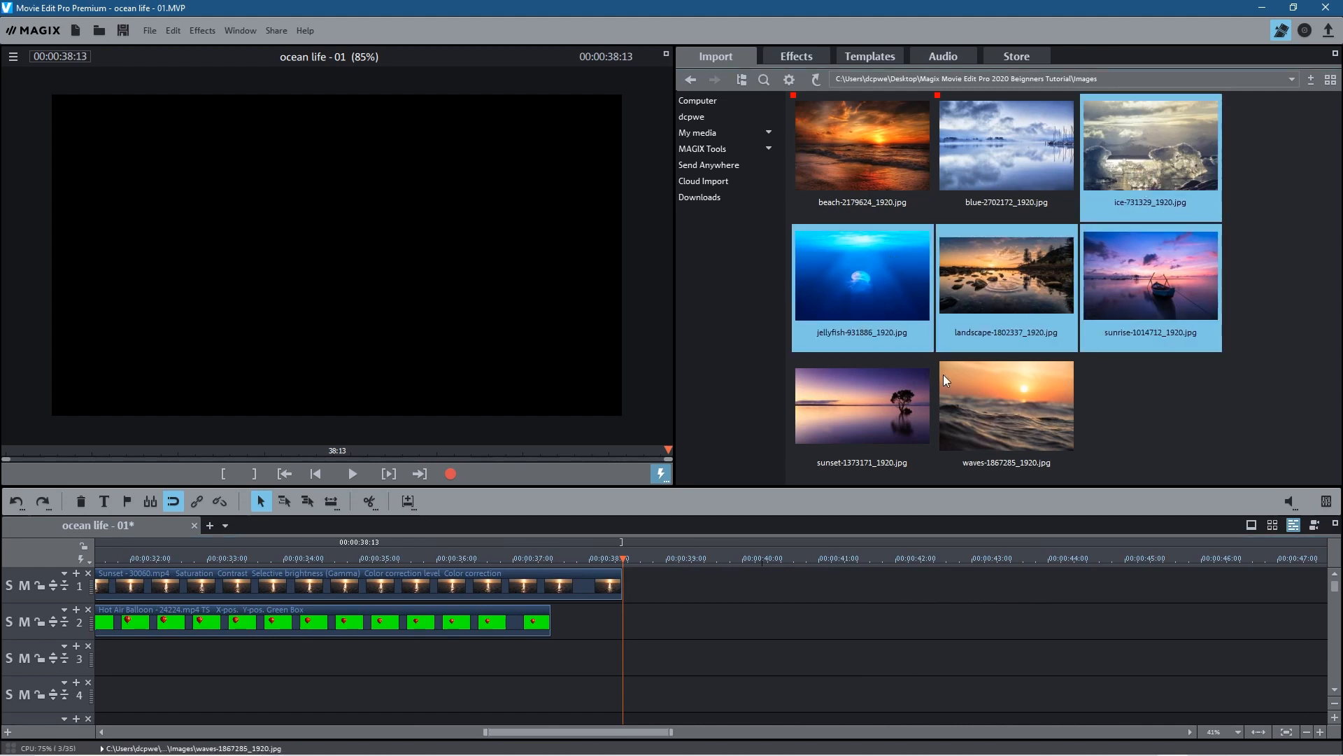
{"action": "left_click", "coordinate": [902, 402], "text": "ctrl"}
{"action": "left_click", "coordinate": [966, 399], "text": "ctrl"}
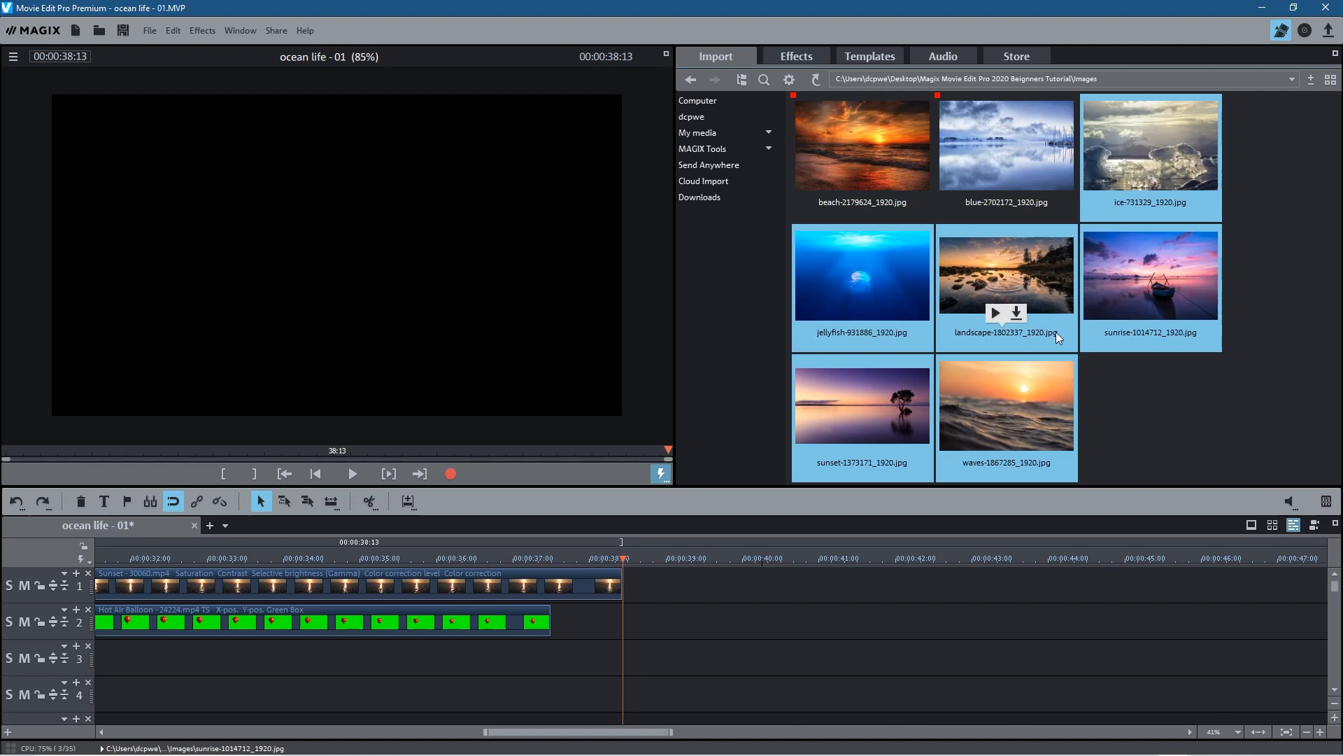
{"action": "left_click_drag", "start_coordinate": [1138, 133], "coordinate": [687, 585]}
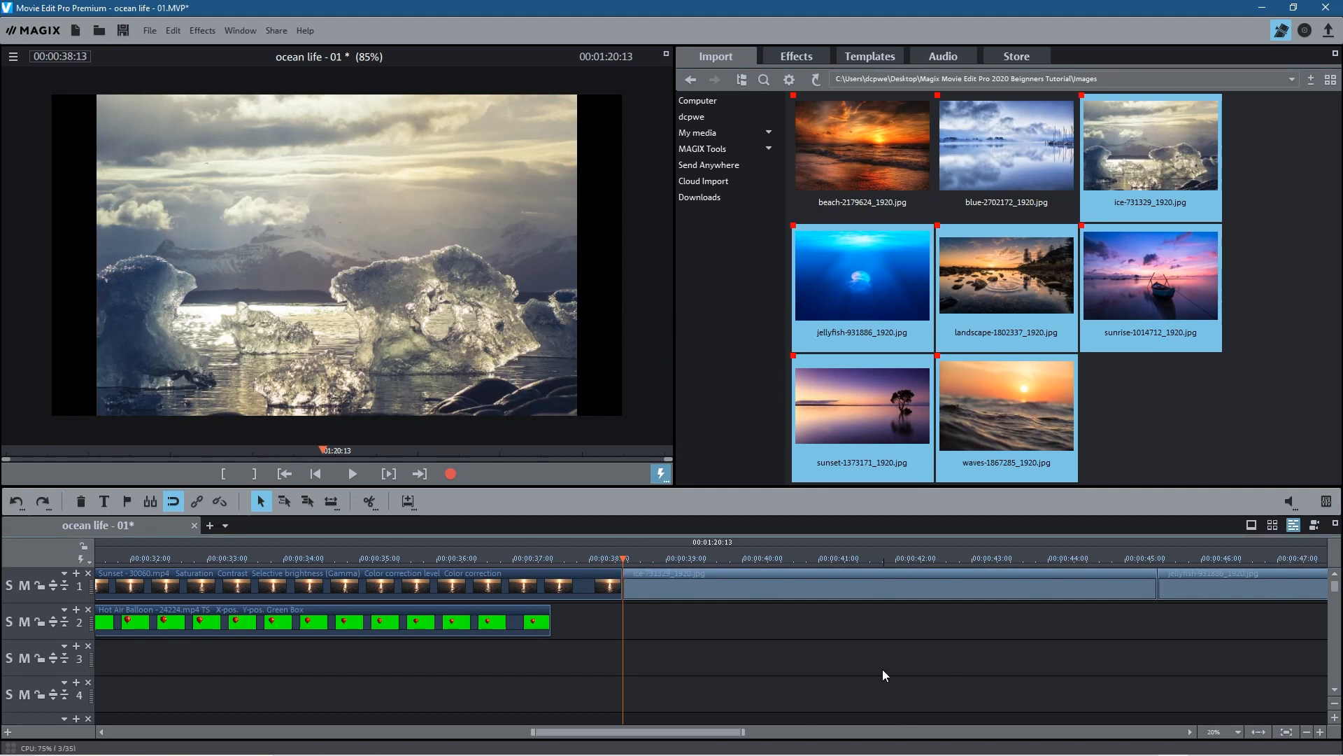
Try to change the photo length of the six newly added photos to 4 seconds.
{"action": "scroll", "coordinate": [883, 669], "scroll_direction": "down", "scroll_amount": 3}
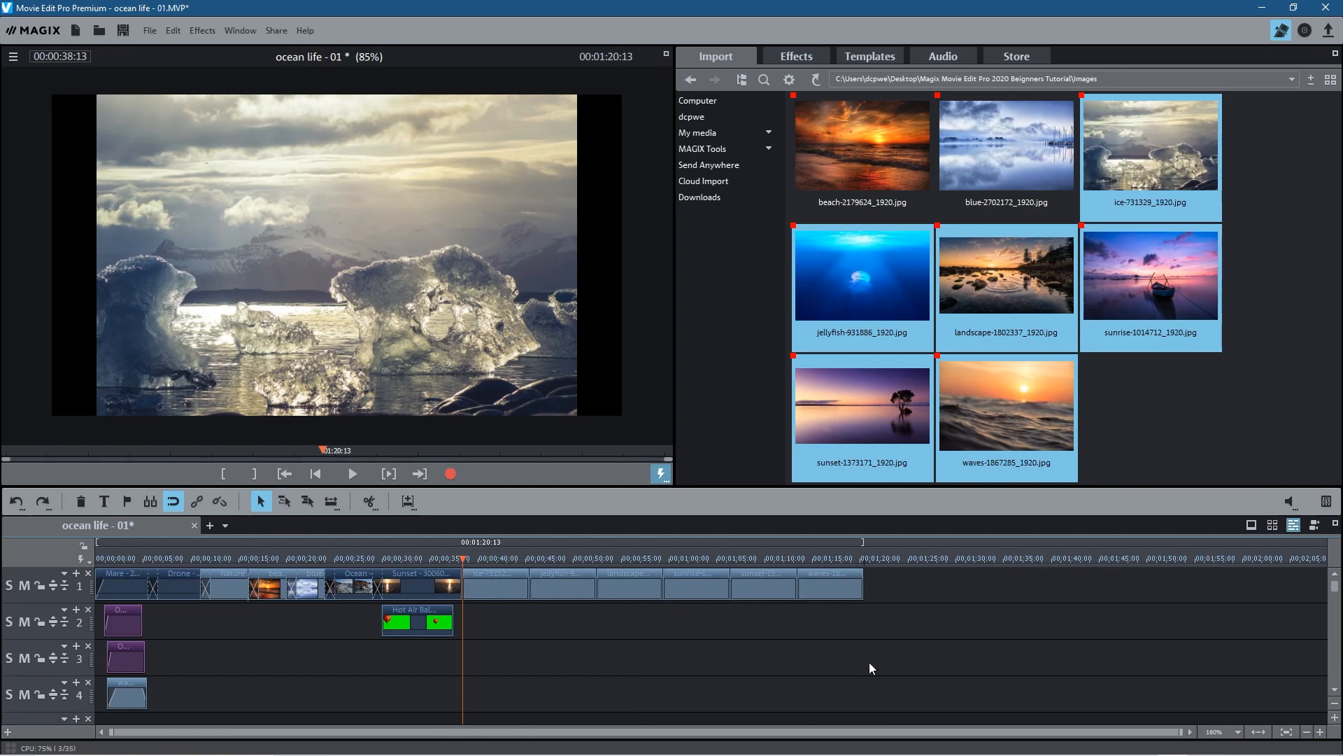
{"action": "left_click_drag", "start_coordinate": [913, 632], "coordinate": [508, 587]}
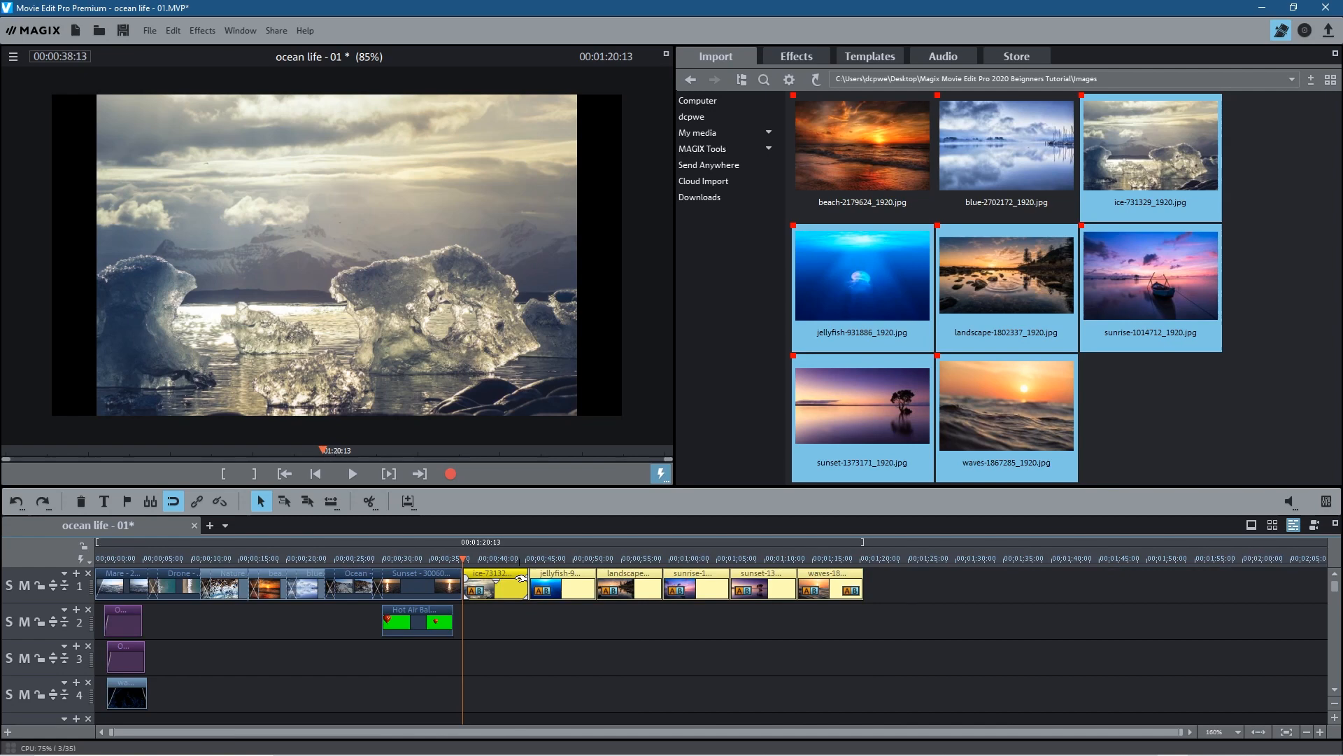
{"action": "right_click", "coordinate": [696, 586]}
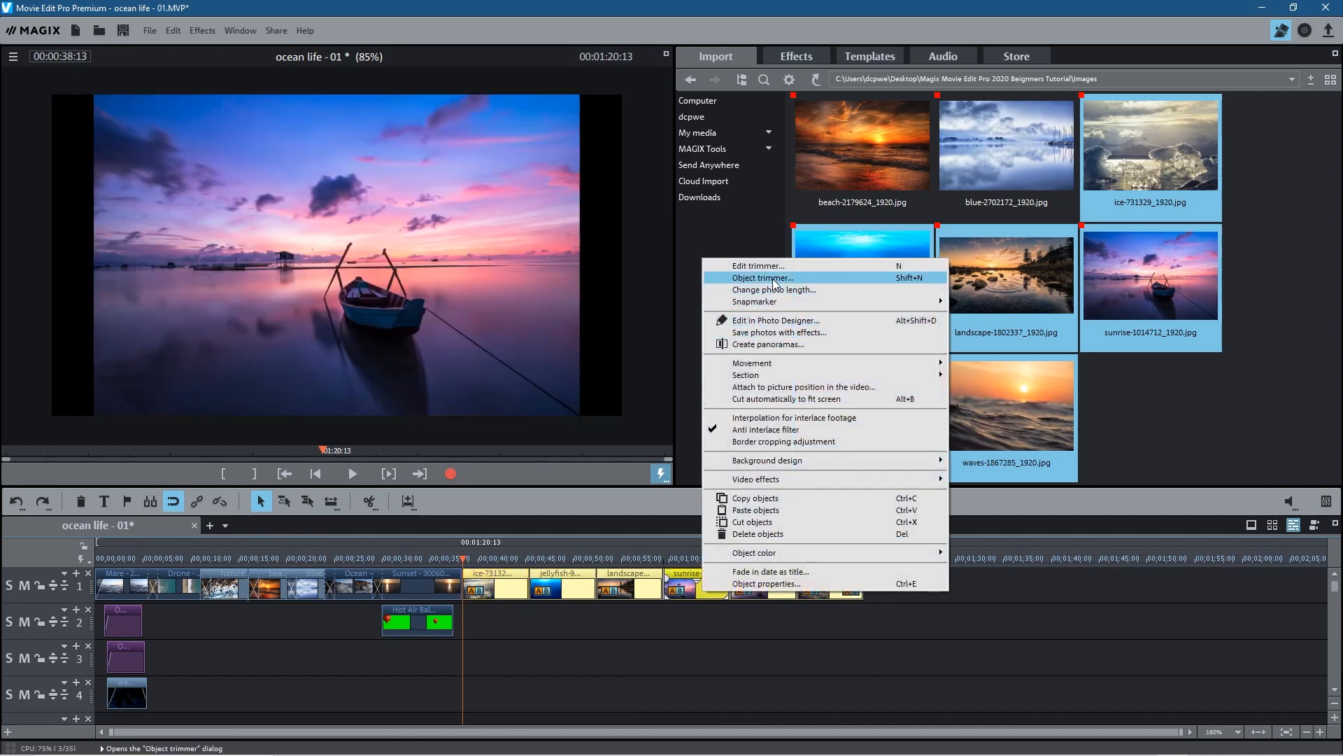
{"action": "left_click", "coordinate": [775, 290]}
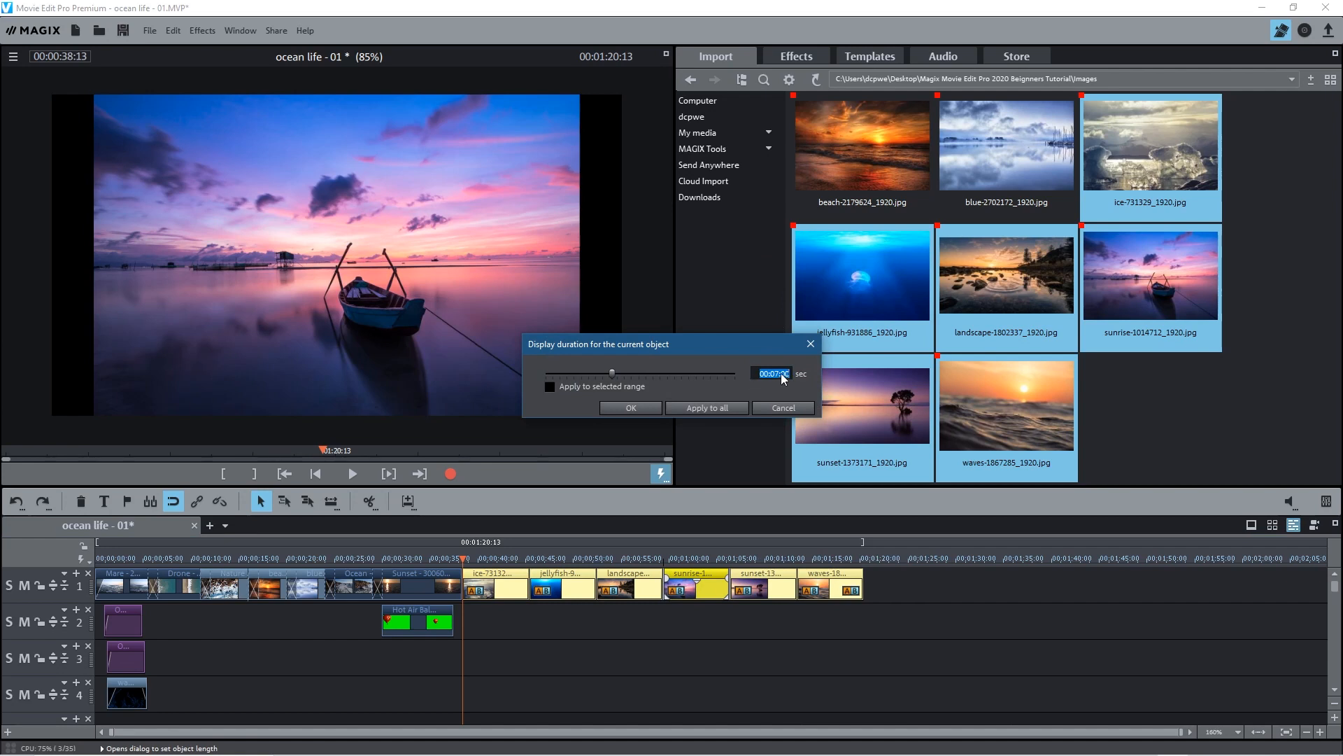
{"action": "left_click", "coordinate": [776, 375]}
{"action": "type", "text": "04"}
{"action": "left_click", "coordinate": [693, 406]}
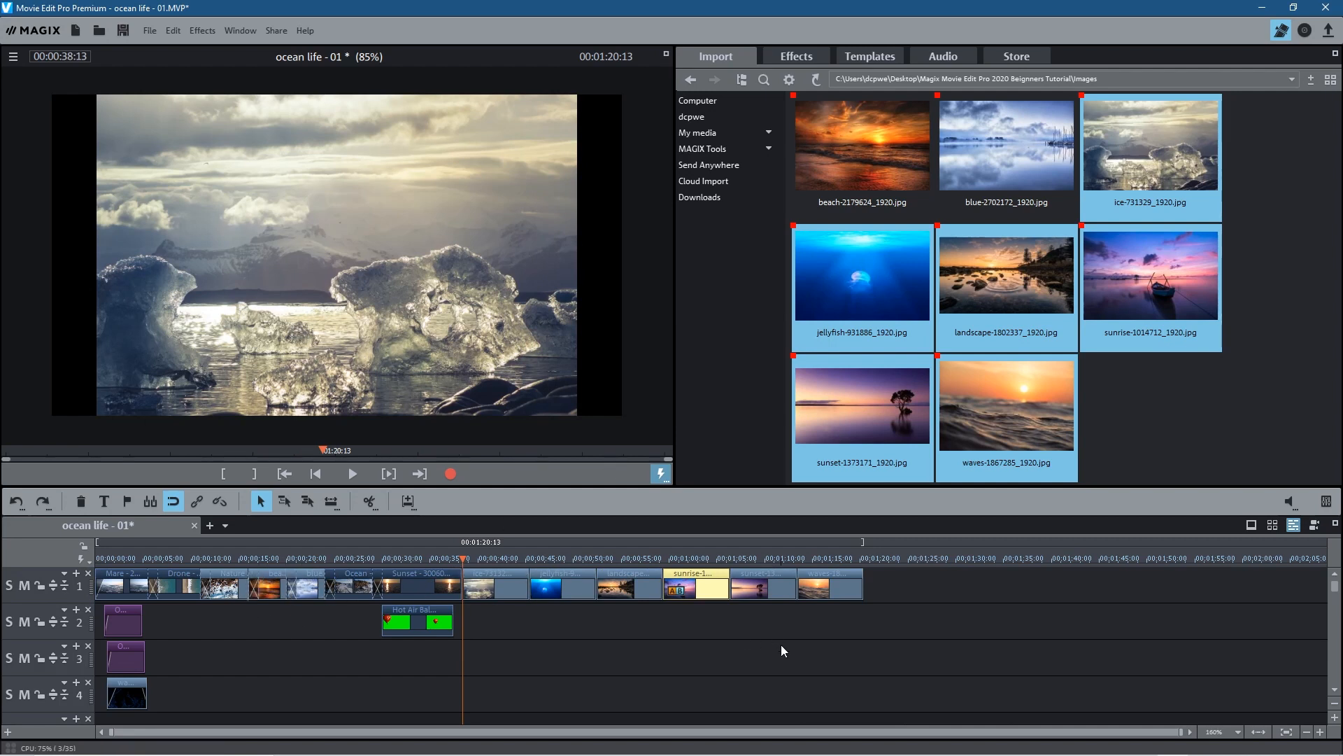
Select the six new photos on track 1 again and set the display duration of all selected photos to 04:00.
{"action": "left_click_drag", "start_coordinate": [920, 647], "coordinate": [505, 588]}
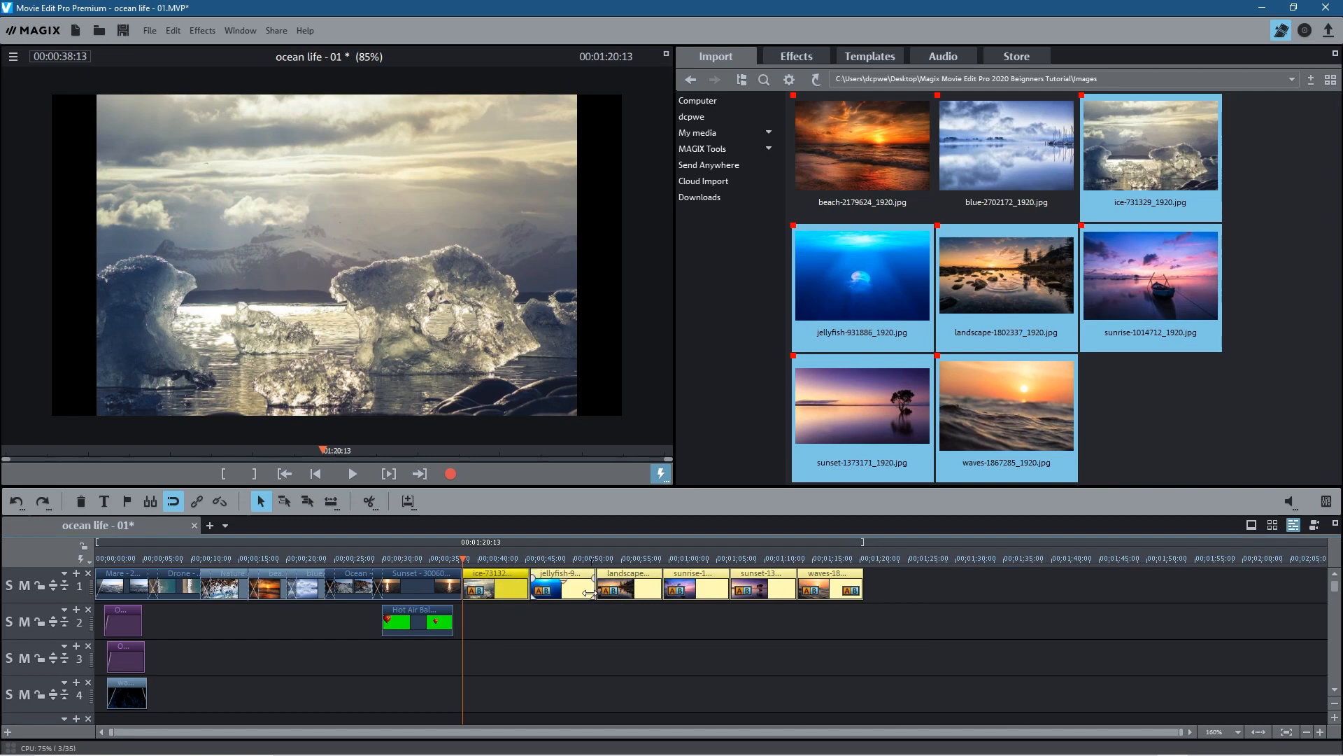
{"action": "left_click", "coordinate": [682, 594]}
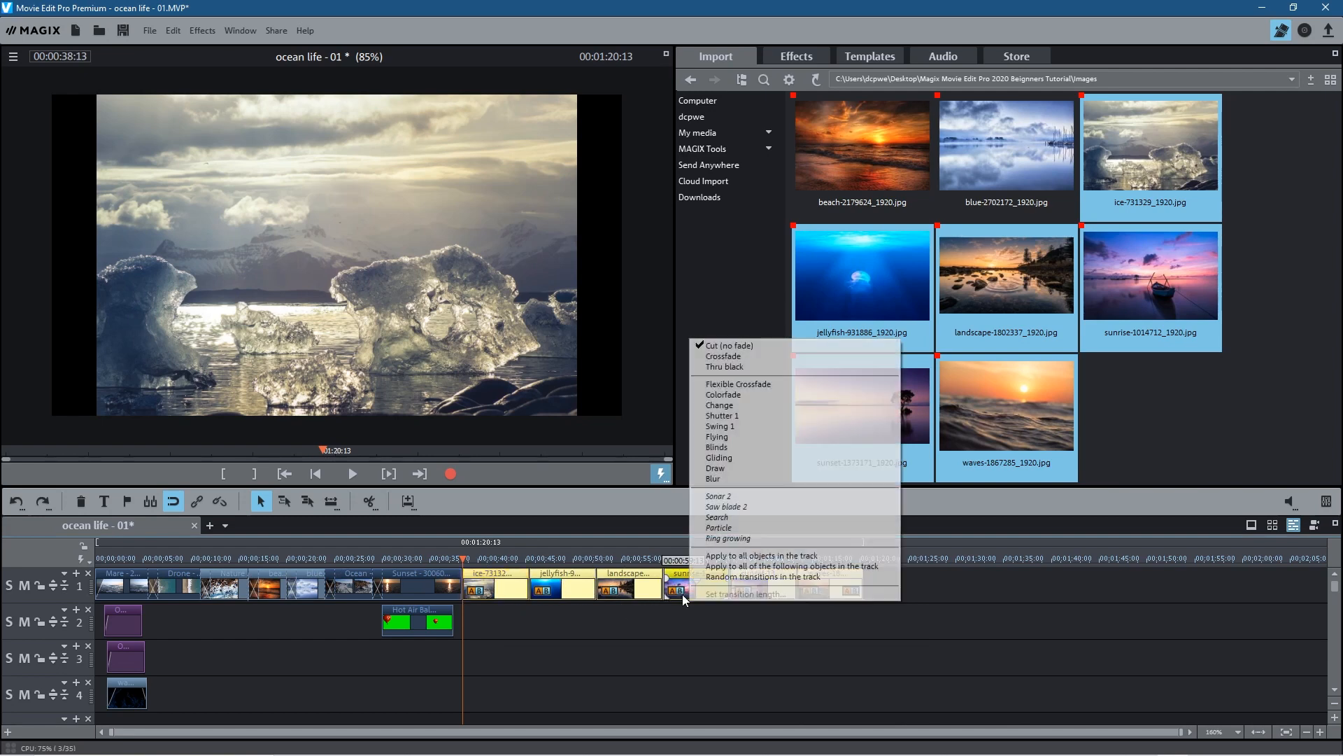
{"action": "right_click", "coordinate": [632, 580]}
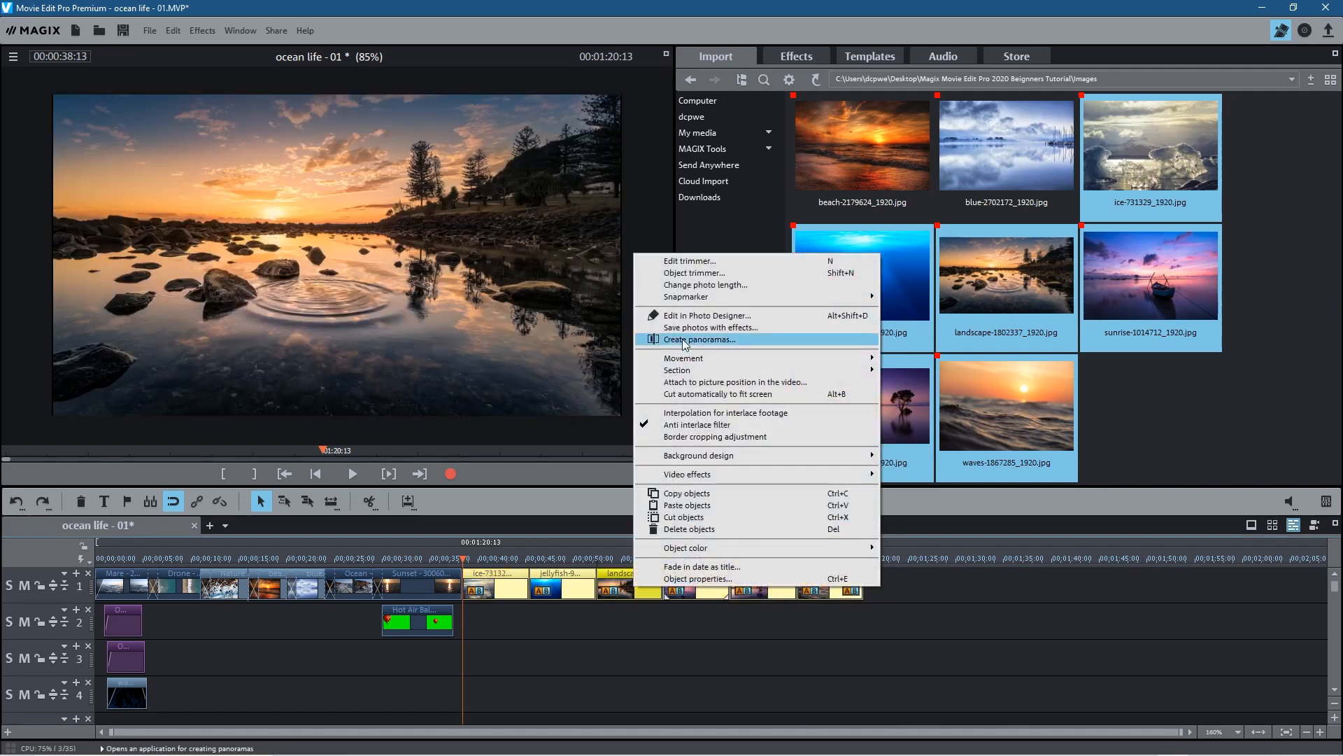
{"action": "left_click", "coordinate": [686, 285]}
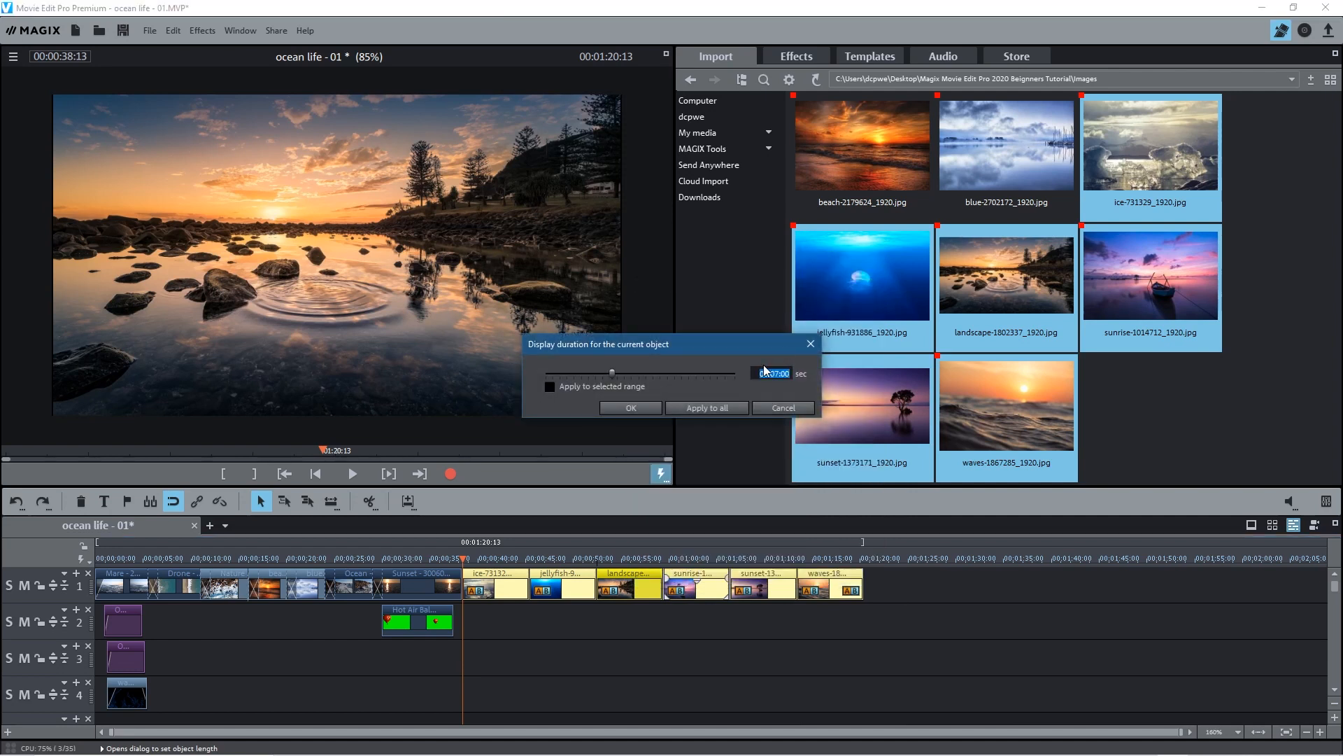
{"action": "left_click_drag", "start_coordinate": [778, 373], "coordinate": [770, 373]}
{"action": "type", "text": "04:00"}
{"action": "left_click", "coordinate": [627, 406]}
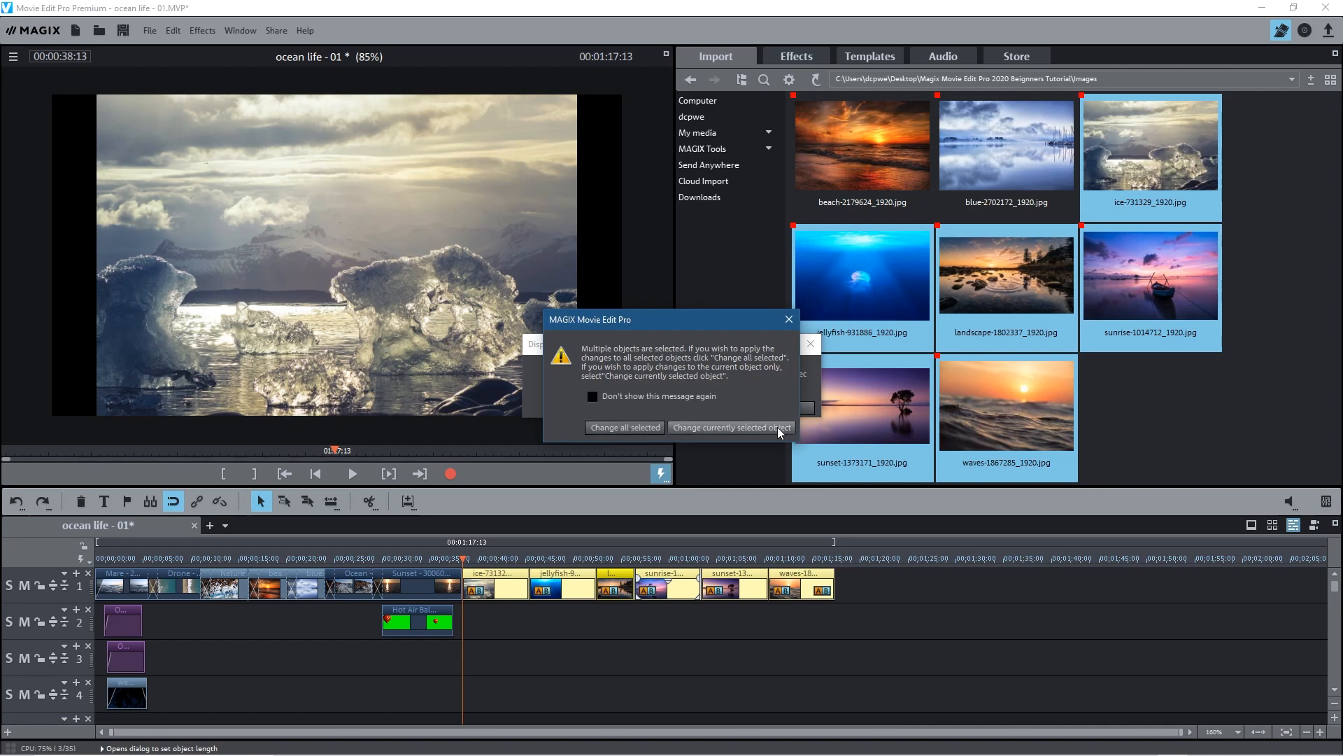
{"action": "left_click", "coordinate": [623, 426]}
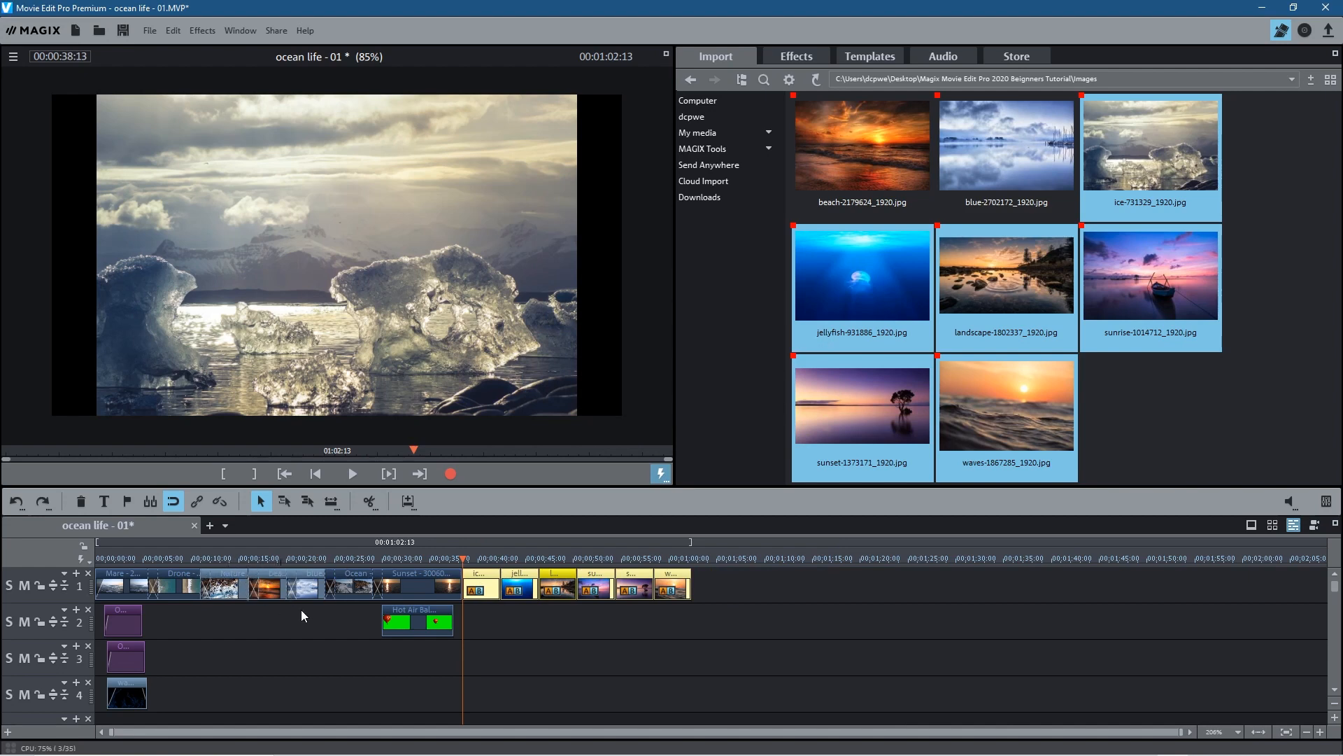
Select the five photos after the ice photo on track 1 and shift them back to overlap the ice photo by 1 second.
{"action": "left_click", "coordinate": [622, 617]}
{"action": "left_click_drag", "start_coordinate": [720, 628], "coordinate": [521, 592]}
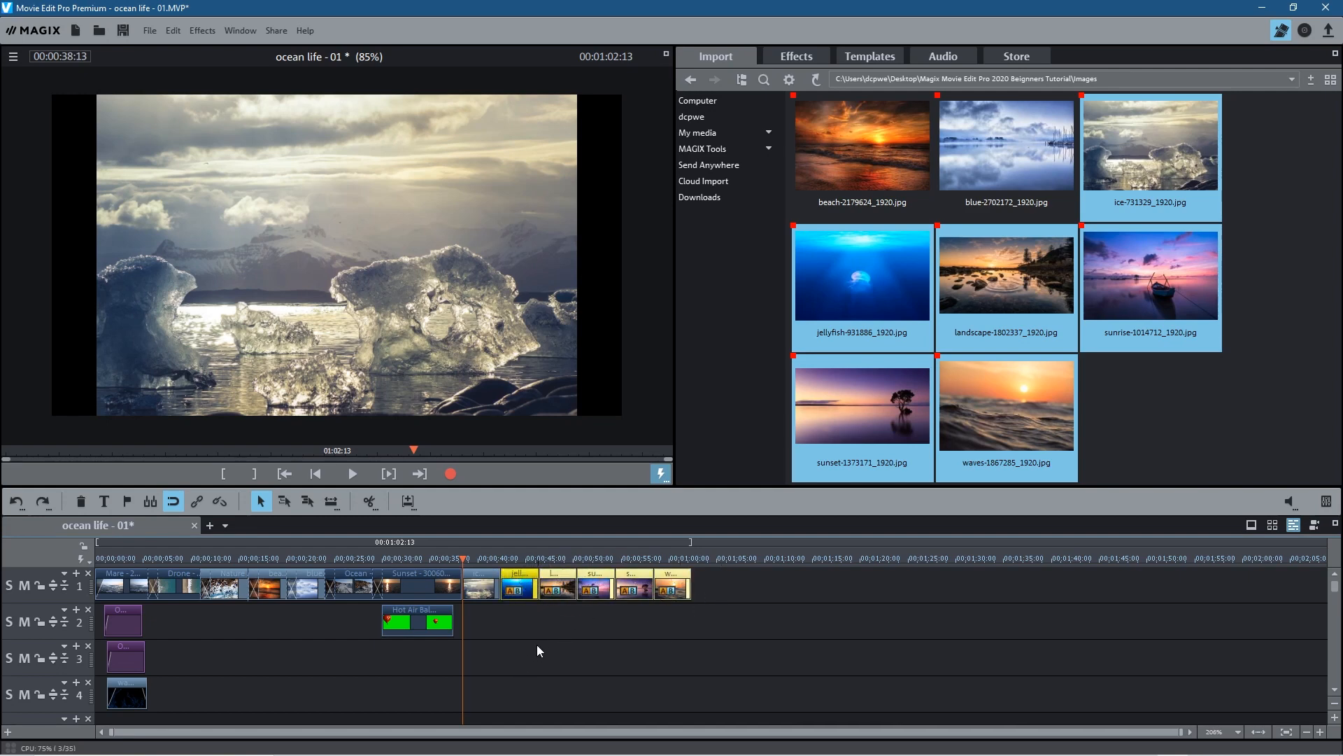
{"action": "scroll", "coordinate": [538, 650], "scroll_direction": "up", "scroll_amount": 5}
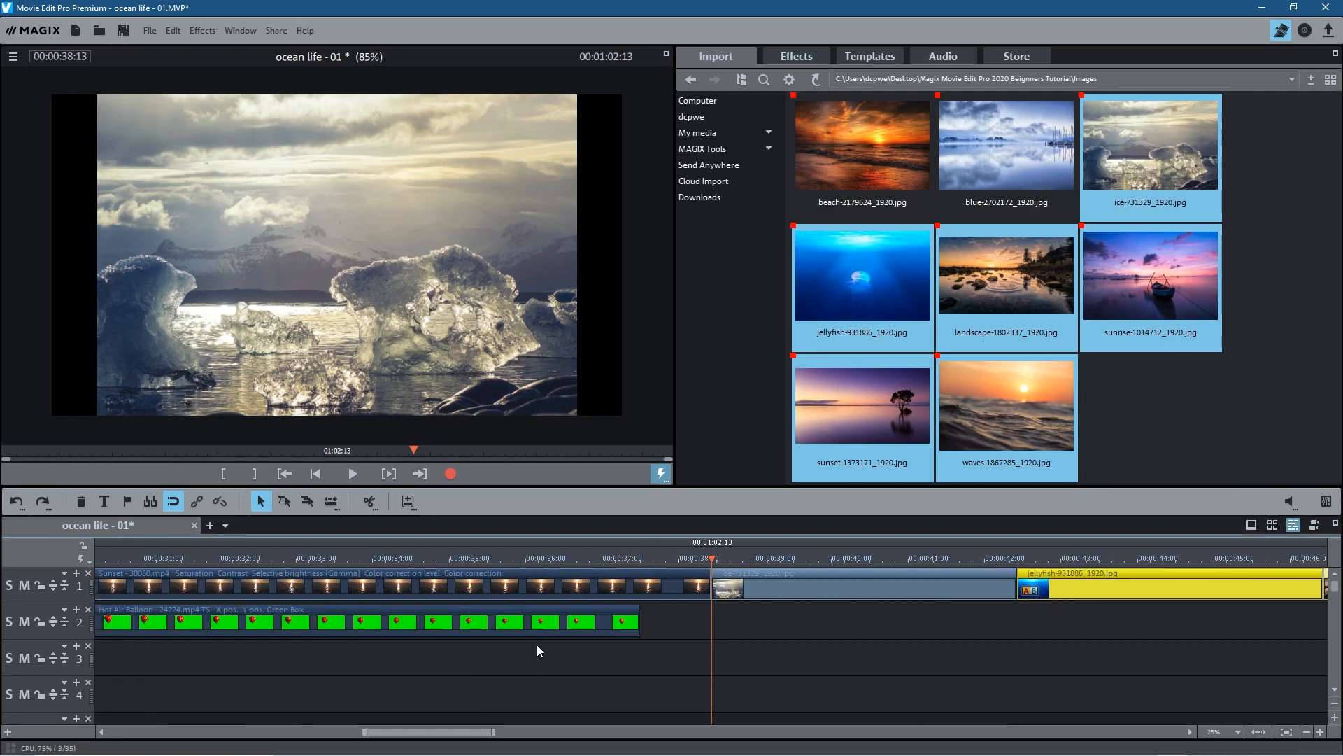
{"action": "scroll", "coordinate": [685, 668], "scroll_direction": "down", "scroll_amount": 3}
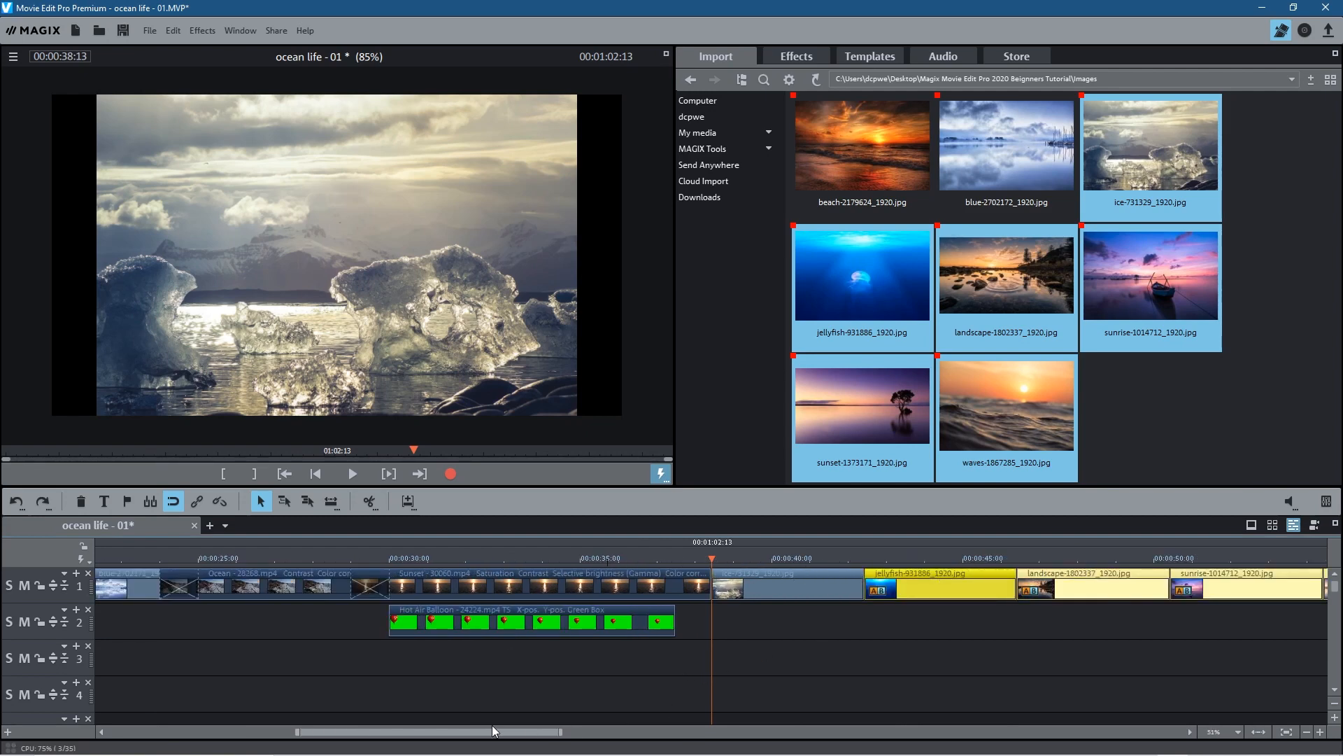
{"action": "scroll", "coordinate": [506, 732], "scroll_direction": "down", "scroll_amount": 3}
{"action": "scroll", "coordinate": [627, 639], "scroll_direction": "up", "scroll_amount": 3}
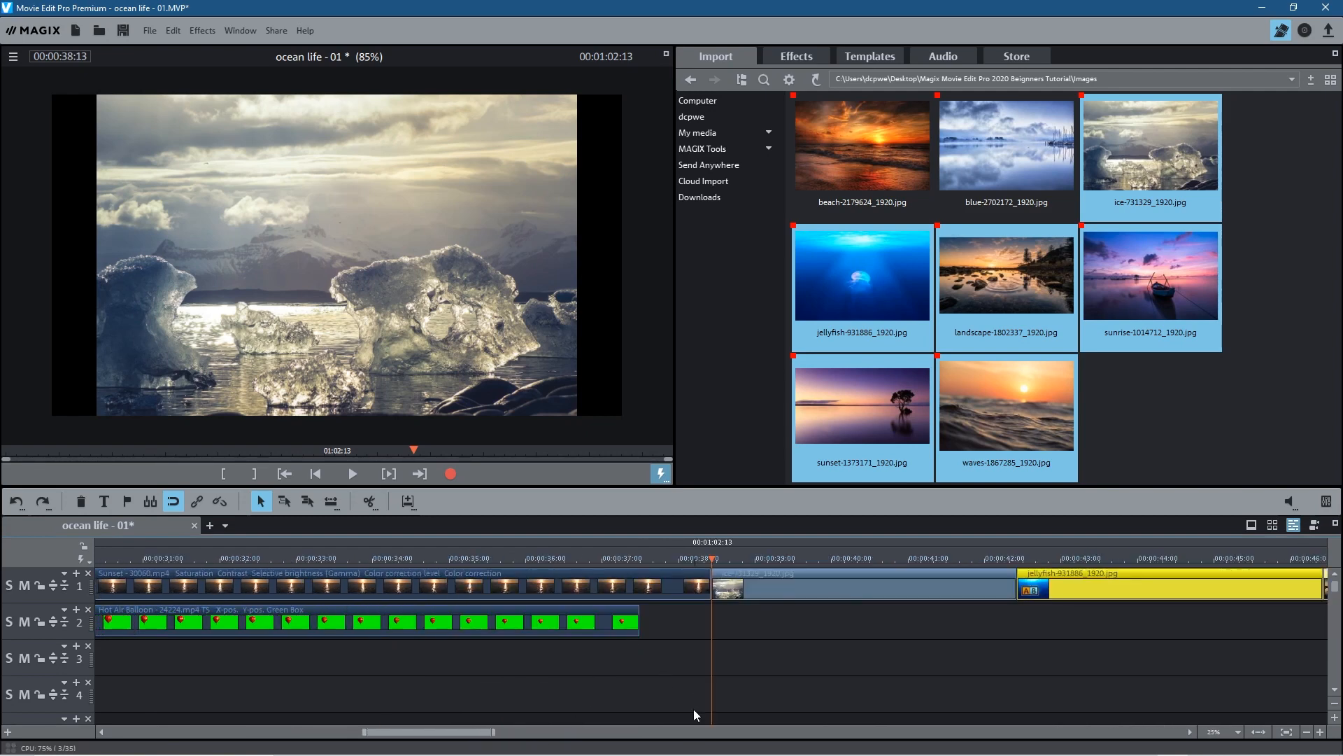
{"action": "left_click_drag", "start_coordinate": [468, 728], "coordinate": [527, 729]}
{"action": "left_click_drag", "start_coordinate": [495, 590], "coordinate": [525, 581]}
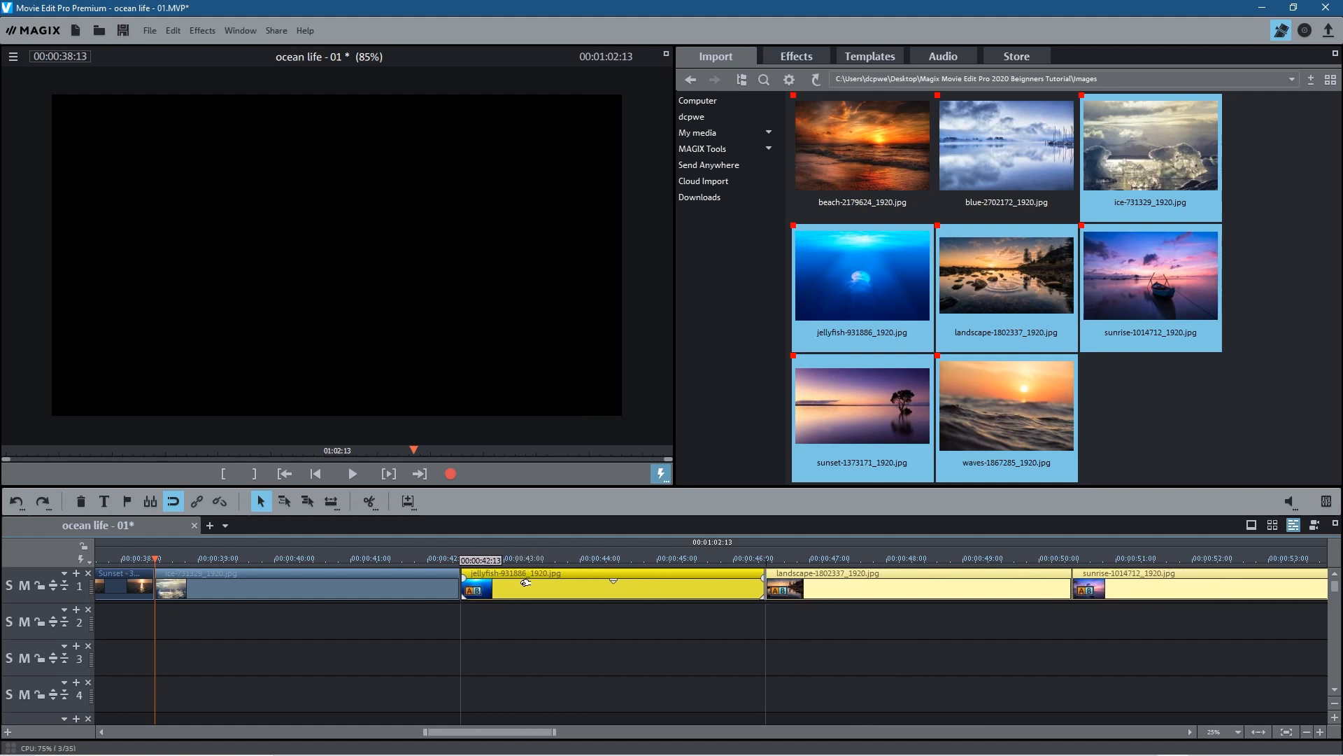
{"action": "left_click_drag", "start_coordinate": [525, 582], "coordinate": [447, 587]}
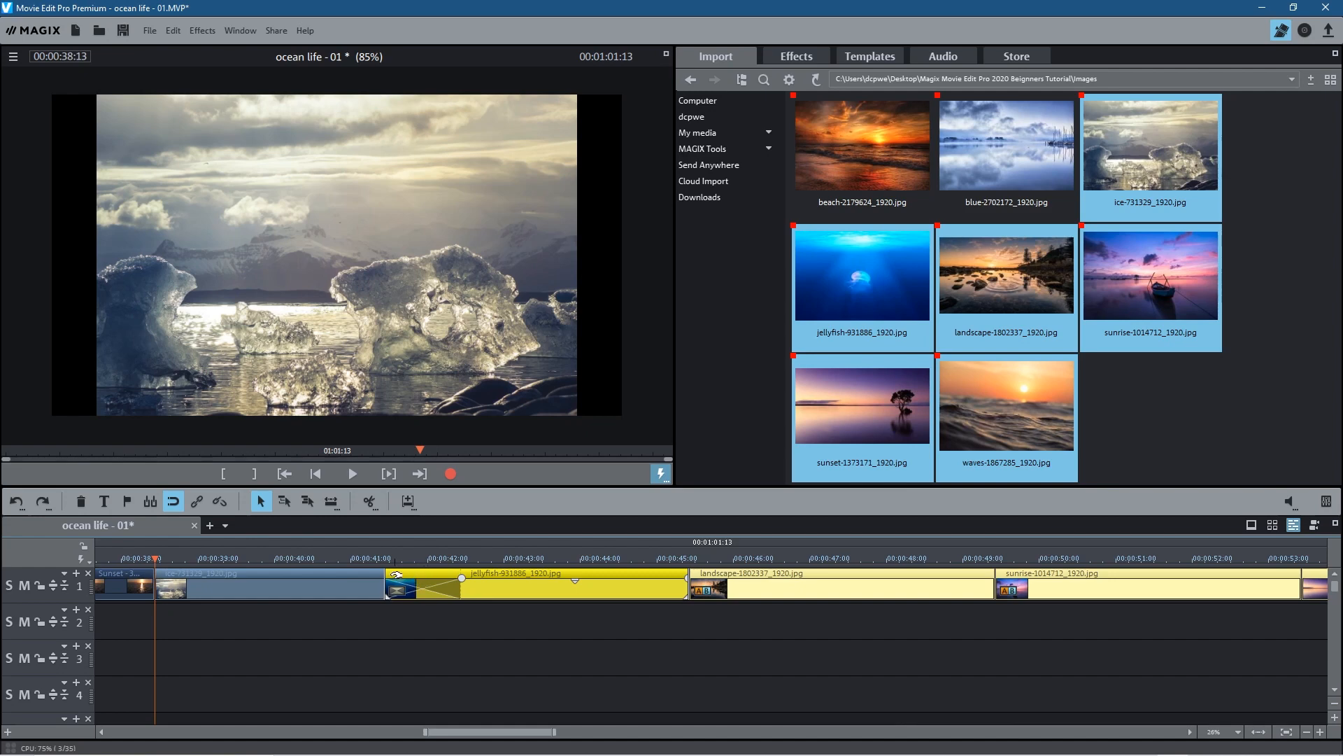
Create 1-second overlaps from jellyfish to landscape and from landscape to sunrise, moving all following photos along each time.
{"action": "left_click", "coordinate": [521, 592], "text": "ctrl"}
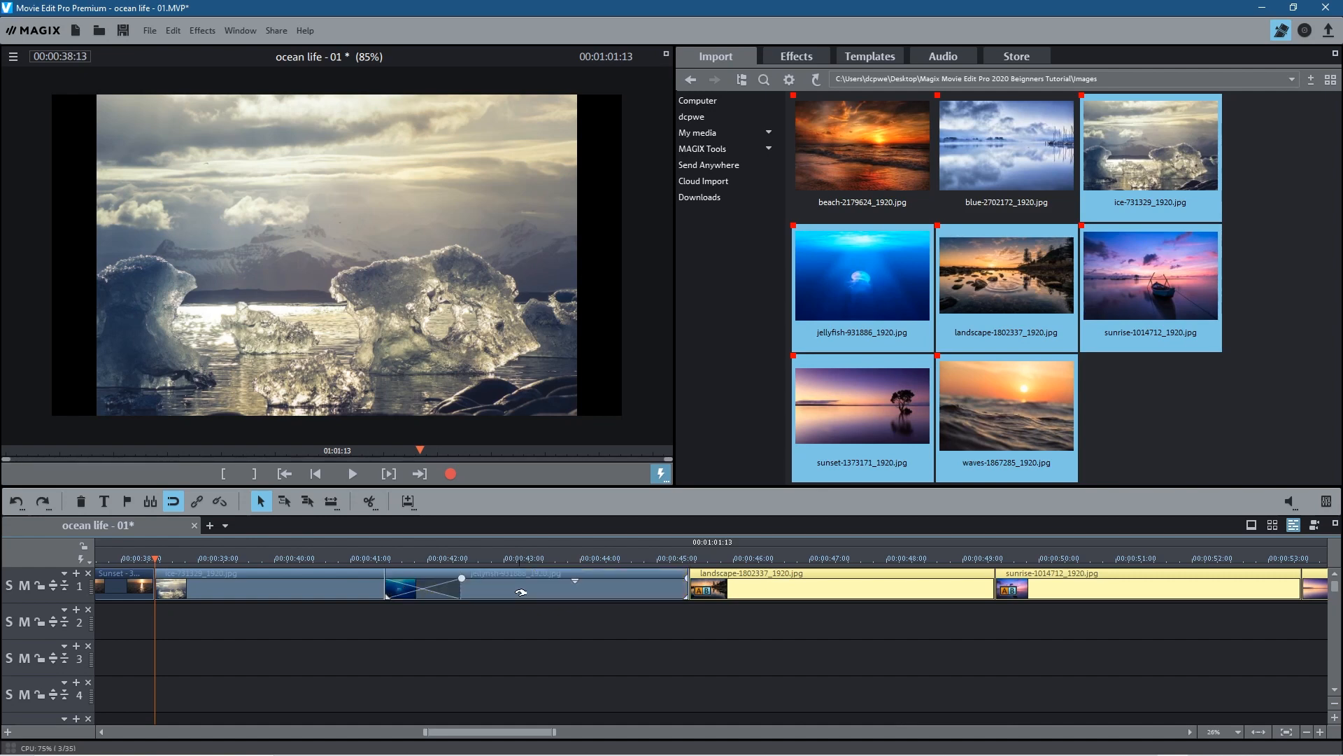
{"action": "left_click", "coordinate": [817, 580]}
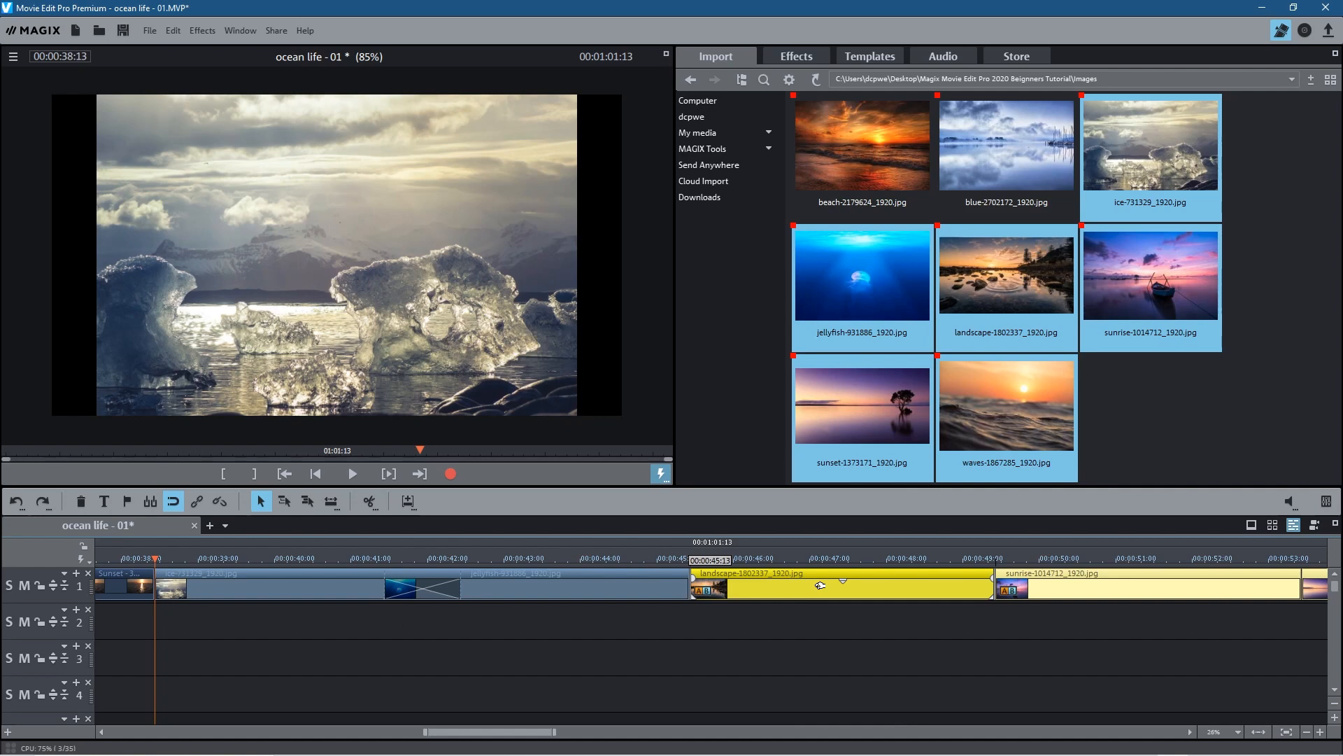
{"action": "left_click_drag", "start_coordinate": [820, 585], "coordinate": [745, 585]}
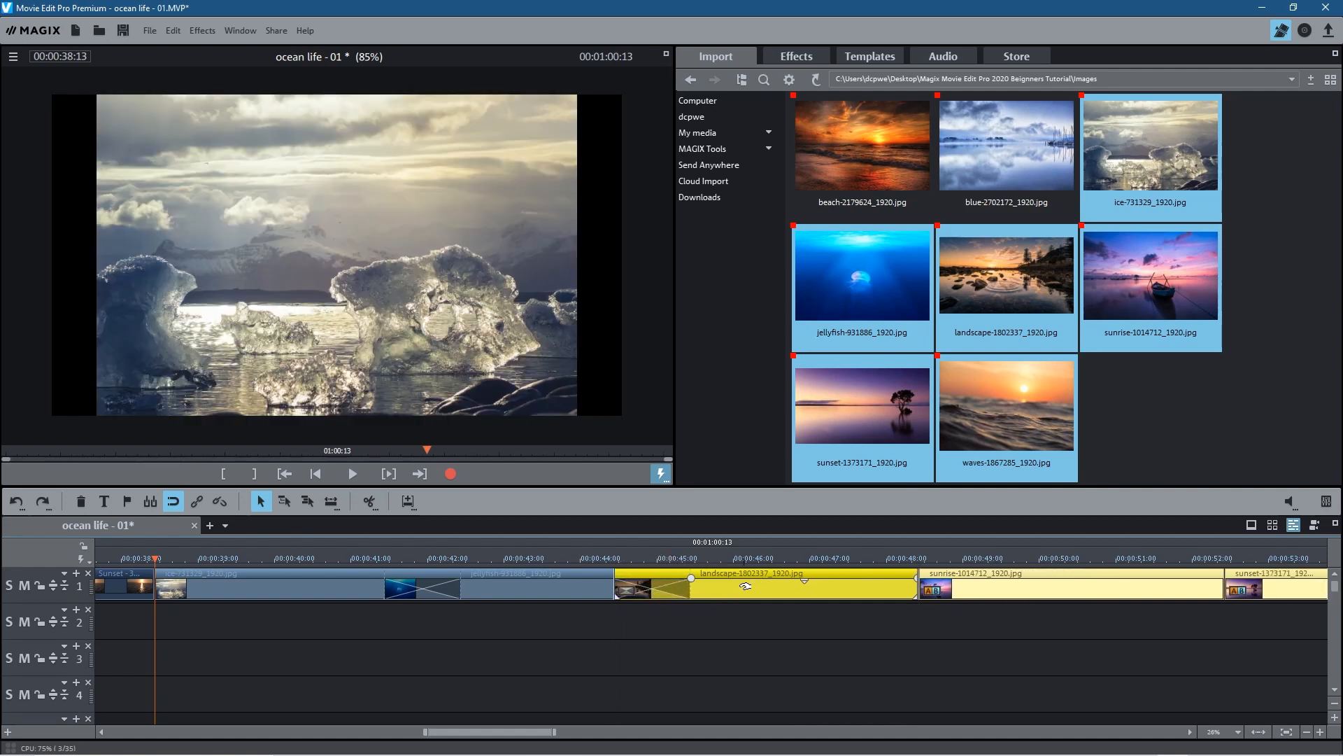
{"action": "left_click_drag", "start_coordinate": [986, 585], "coordinate": [925, 587]}
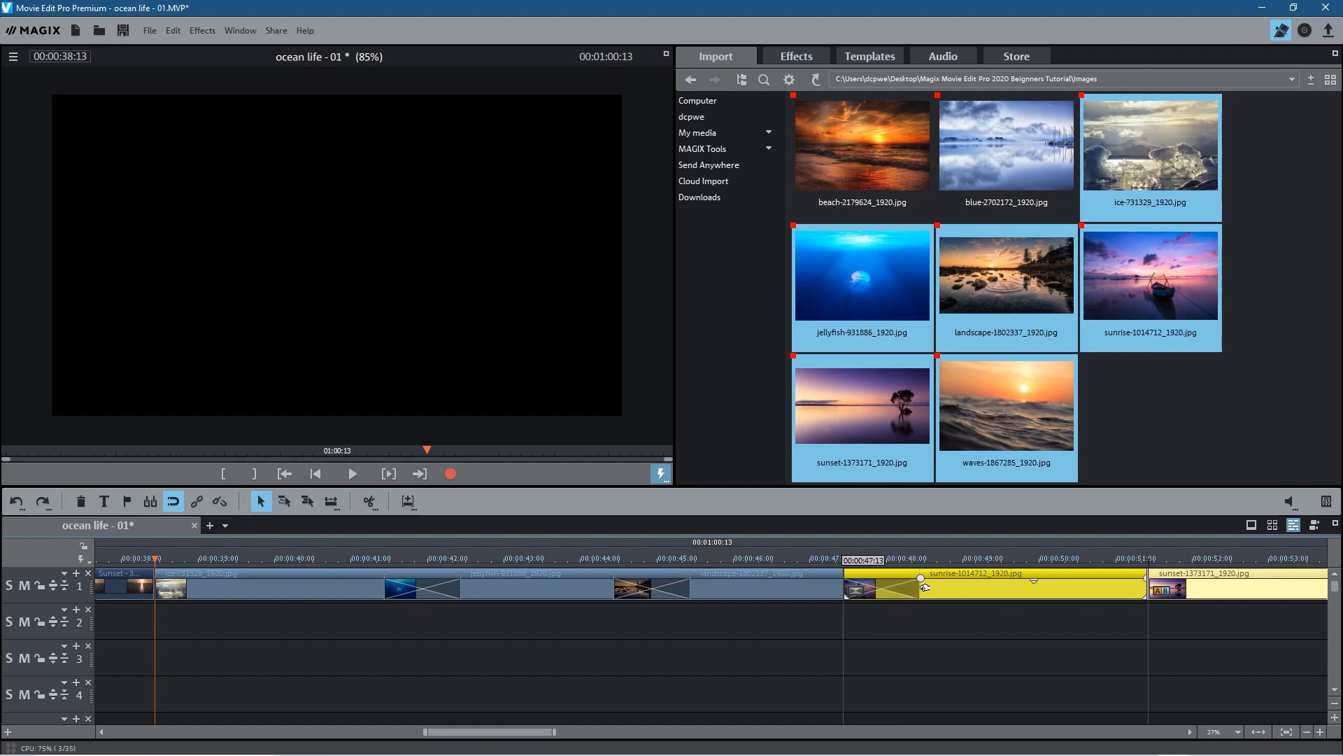
Overlap the sunset photo onto the sunrise photo and the waves photo onto the sunset photo, by 1 second each.
{"action": "left_click", "coordinate": [1218, 589]}
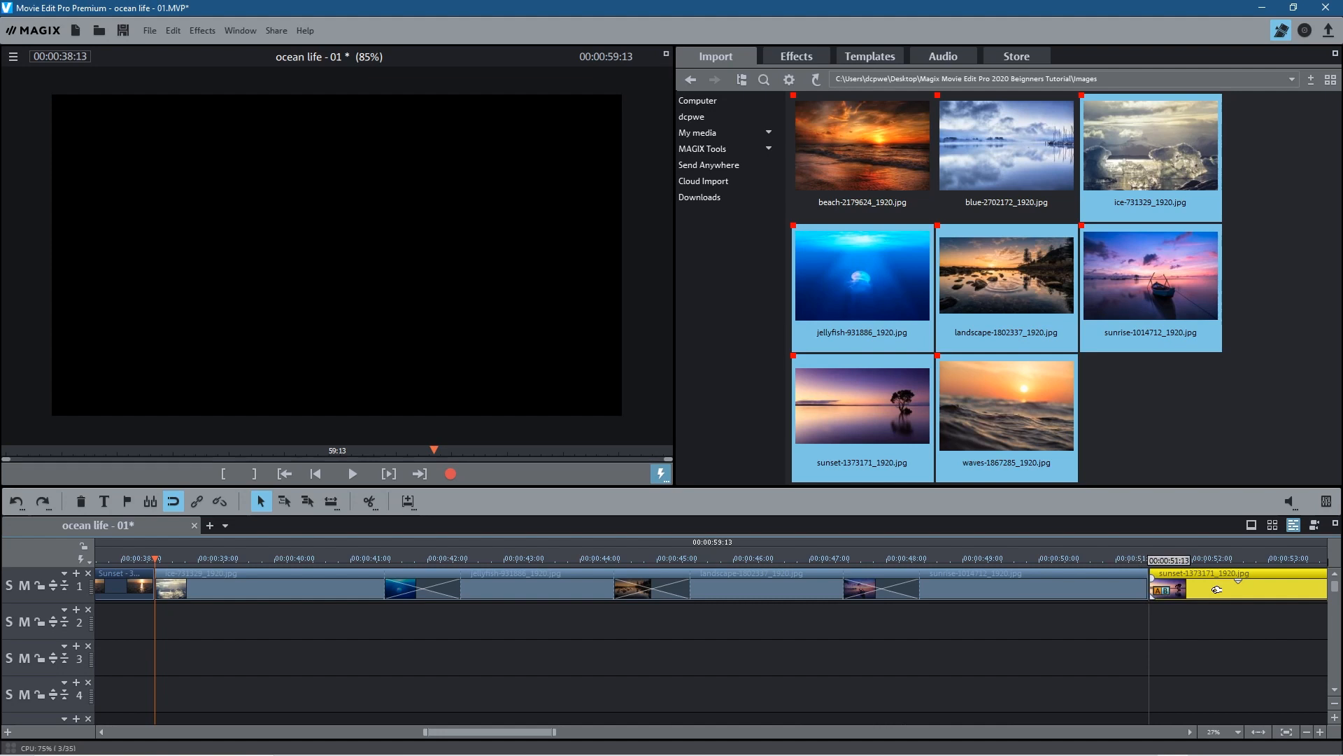
{"action": "left_click_drag", "start_coordinate": [1217, 590], "coordinate": [1142, 592]}
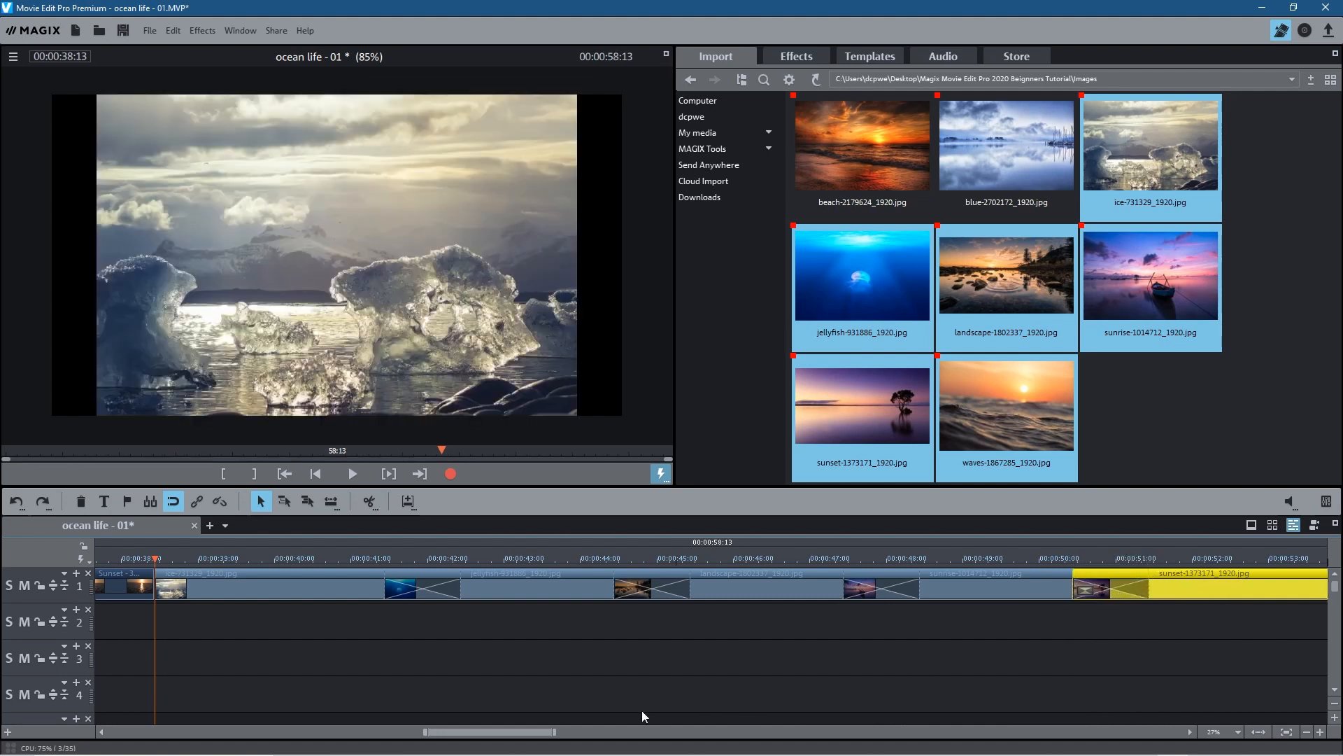
{"action": "left_click_drag", "start_coordinate": [533, 732], "coordinate": [615, 733]}
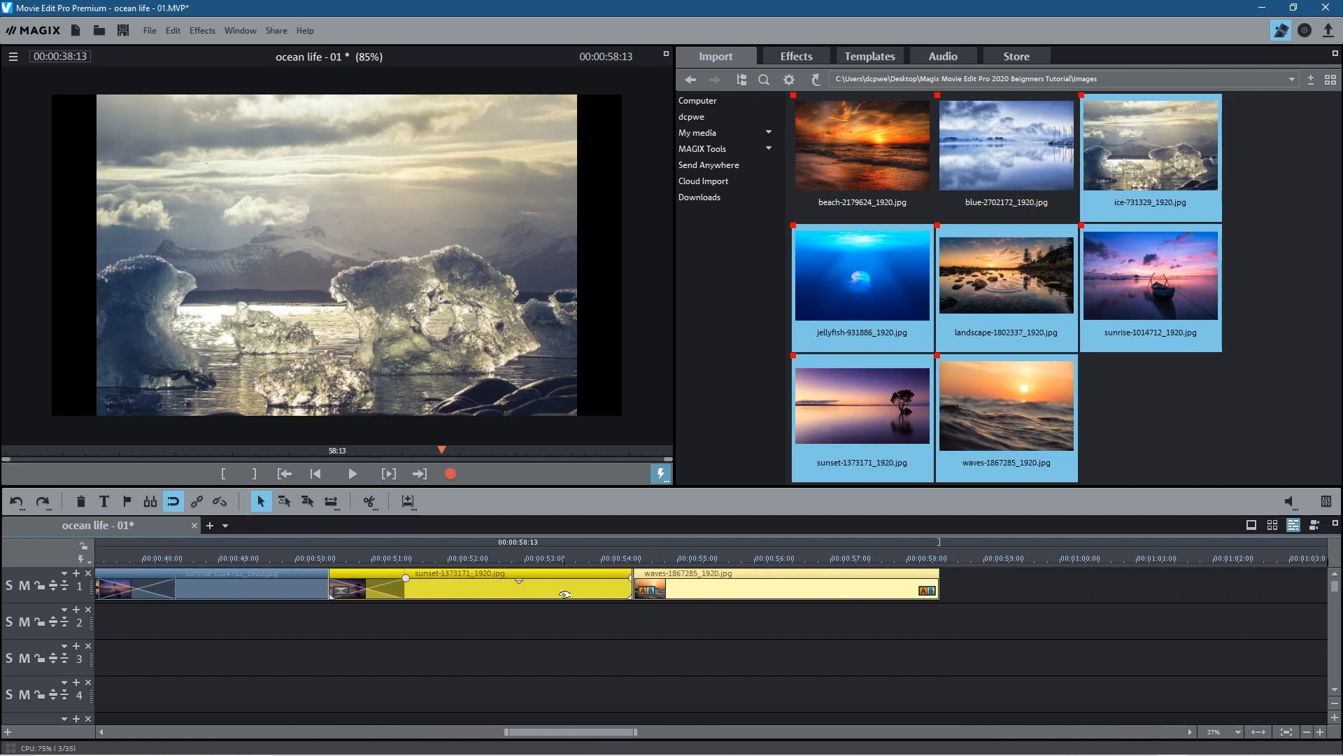
{"action": "left_click", "coordinate": [697, 591]}
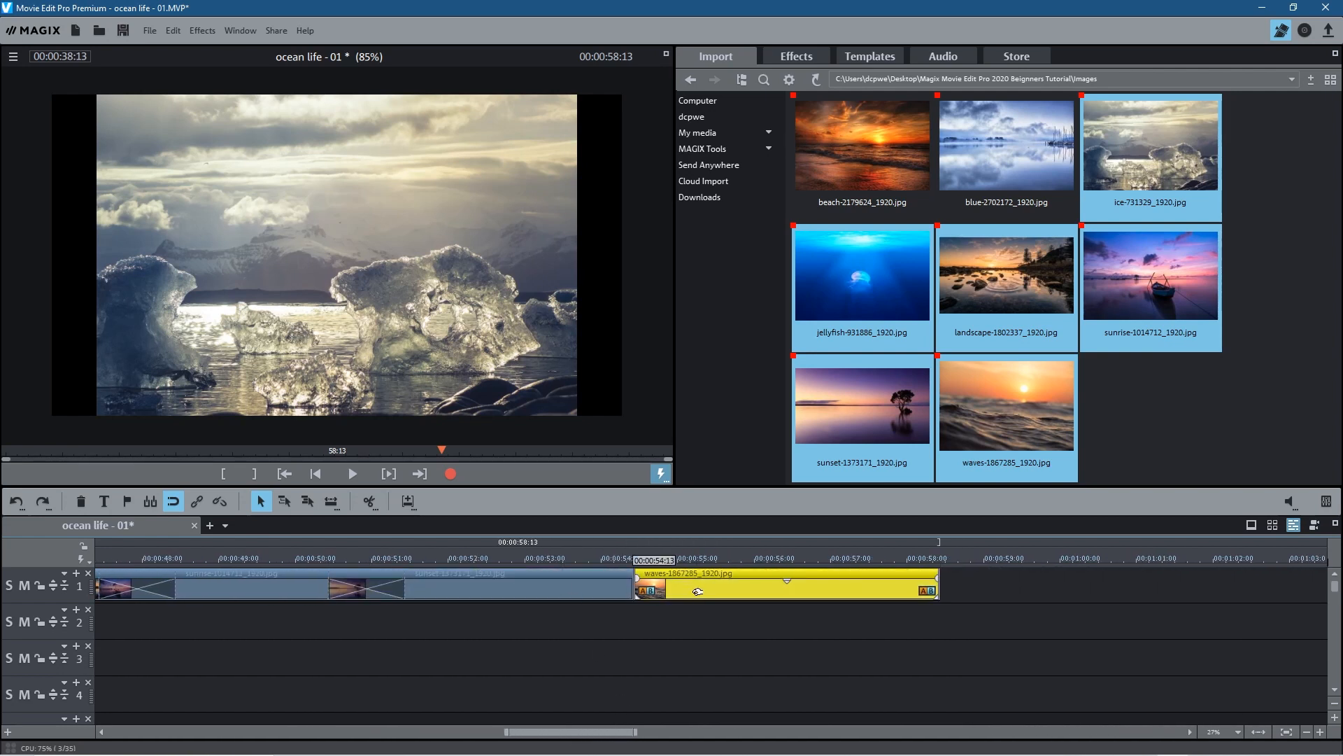
{"action": "left_click_drag", "start_coordinate": [697, 591], "coordinate": [621, 591]}
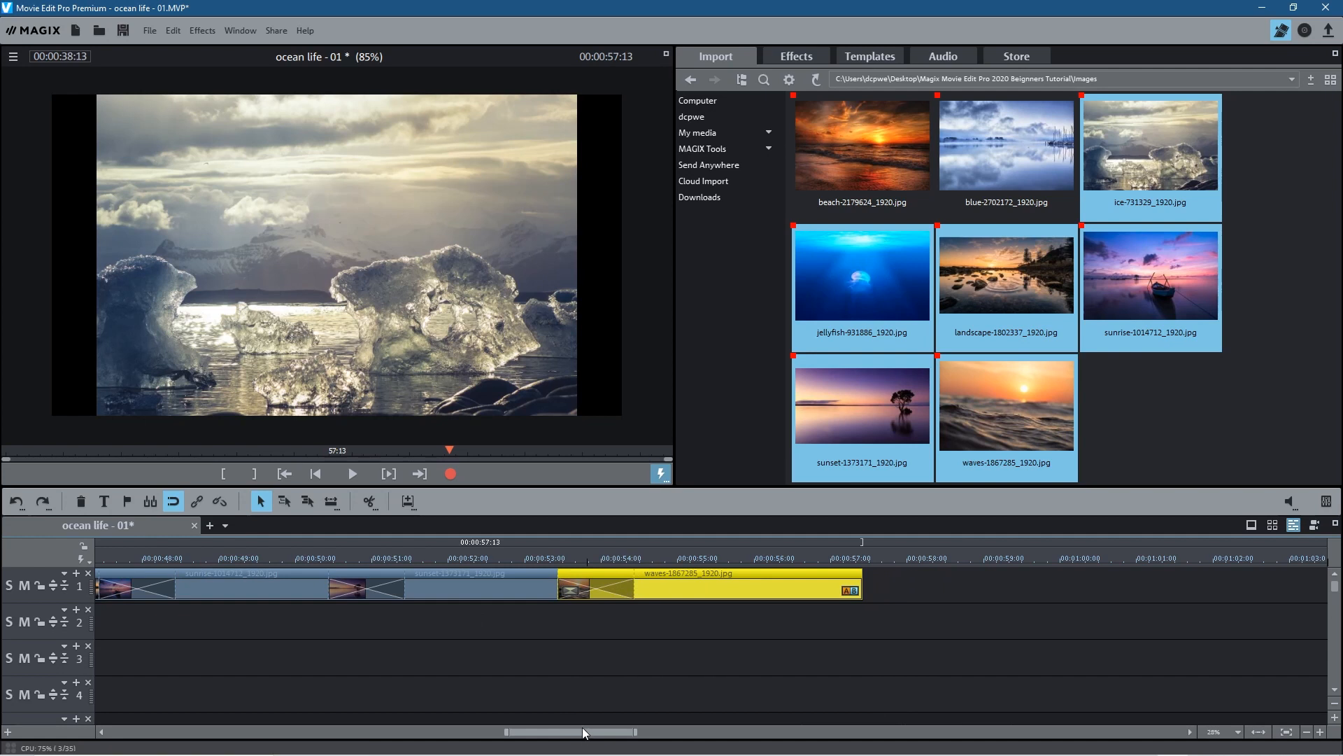
Preview the timeline from the end of the Ocean clip through the last photo to check the crossfades.
{"action": "scroll", "coordinate": [587, 661], "scroll_direction": "down", "scroll_amount": 1}
{"action": "left_click_drag", "start_coordinate": [603, 731], "coordinate": [522, 721]}
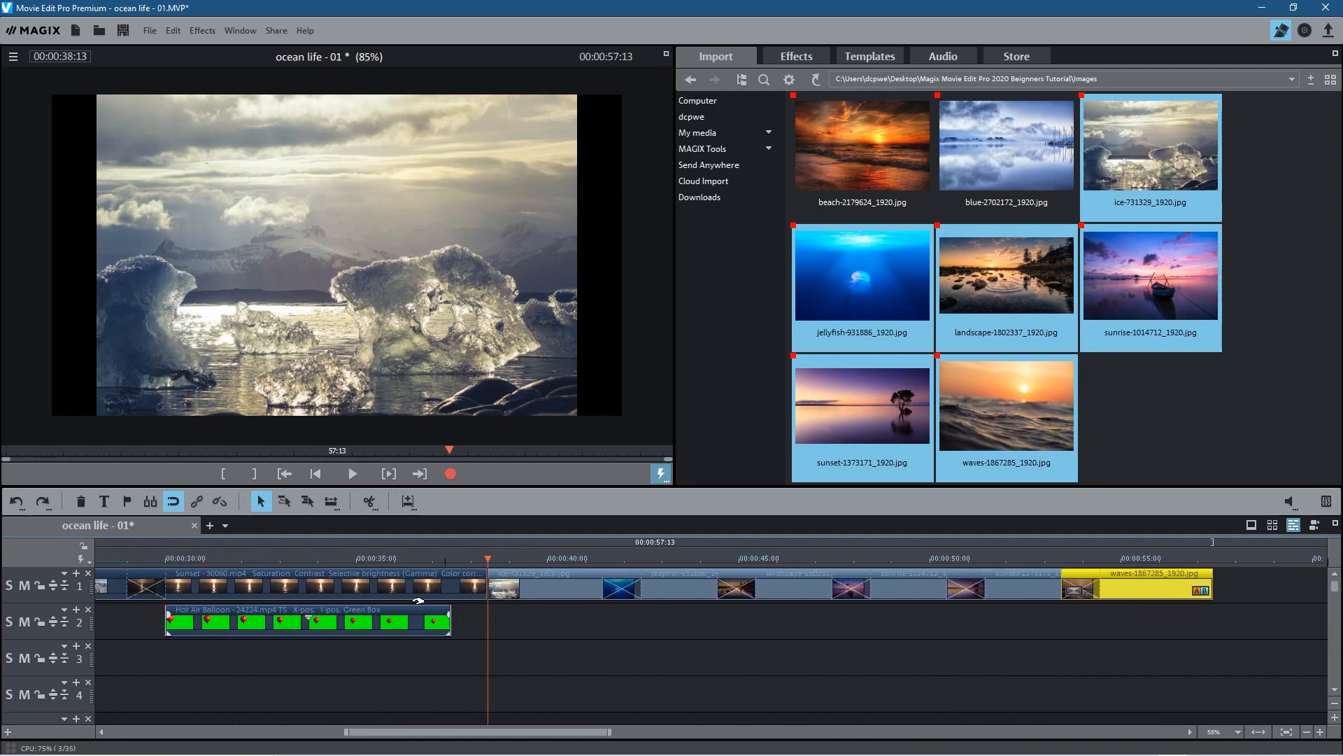
{"action": "left_click", "coordinate": [121, 558]}
{"action": "key", "text": "space"}
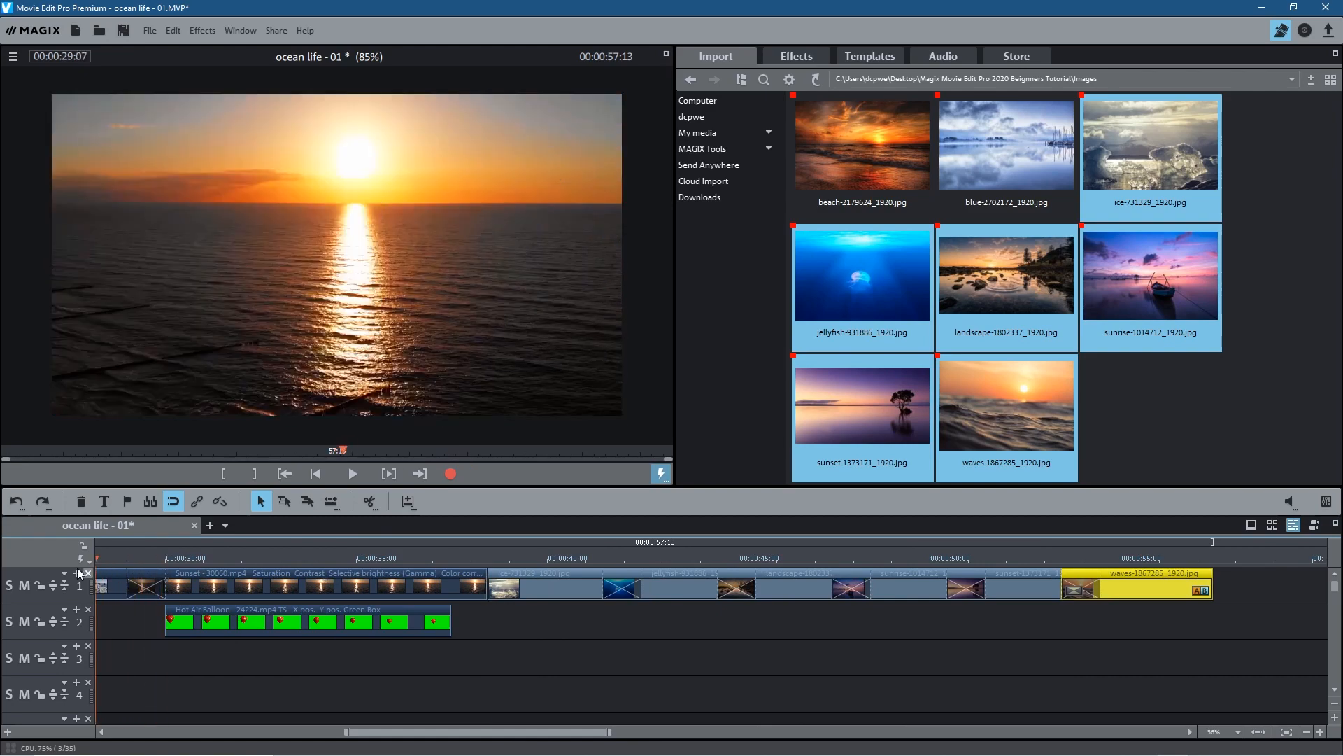
{"action": "left_click_drag", "start_coordinate": [77, 568], "coordinate": [1098, 588]}
Select all six overlapped photos and move them back onto the end of the Sunset clip, starting where the hot air balloon clip ends.
{"action": "left_click_drag", "start_coordinate": [1161, 662], "coordinate": [391, 582]}
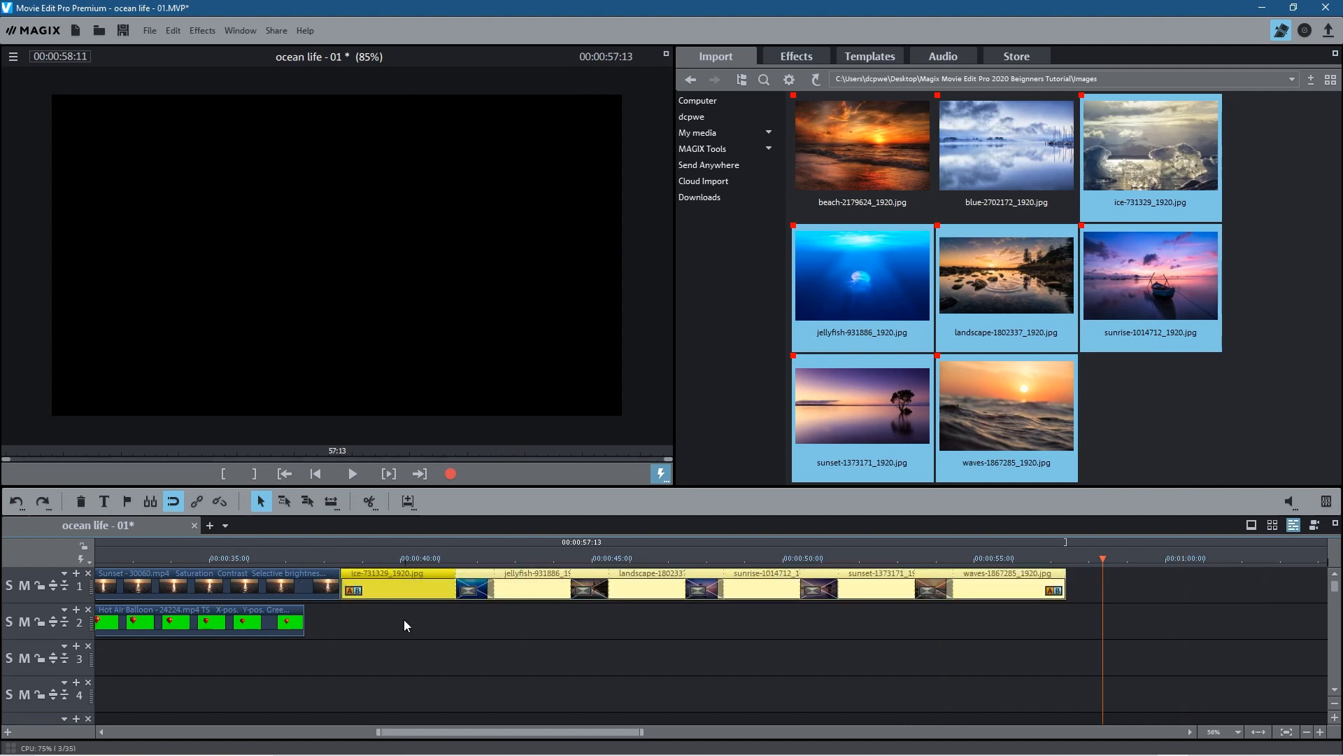
{"action": "scroll", "coordinate": [404, 619], "scroll_direction": "up", "scroll_amount": 1}
{"action": "scroll", "coordinate": [535, 677], "scroll_direction": "down", "scroll_amount": 3}
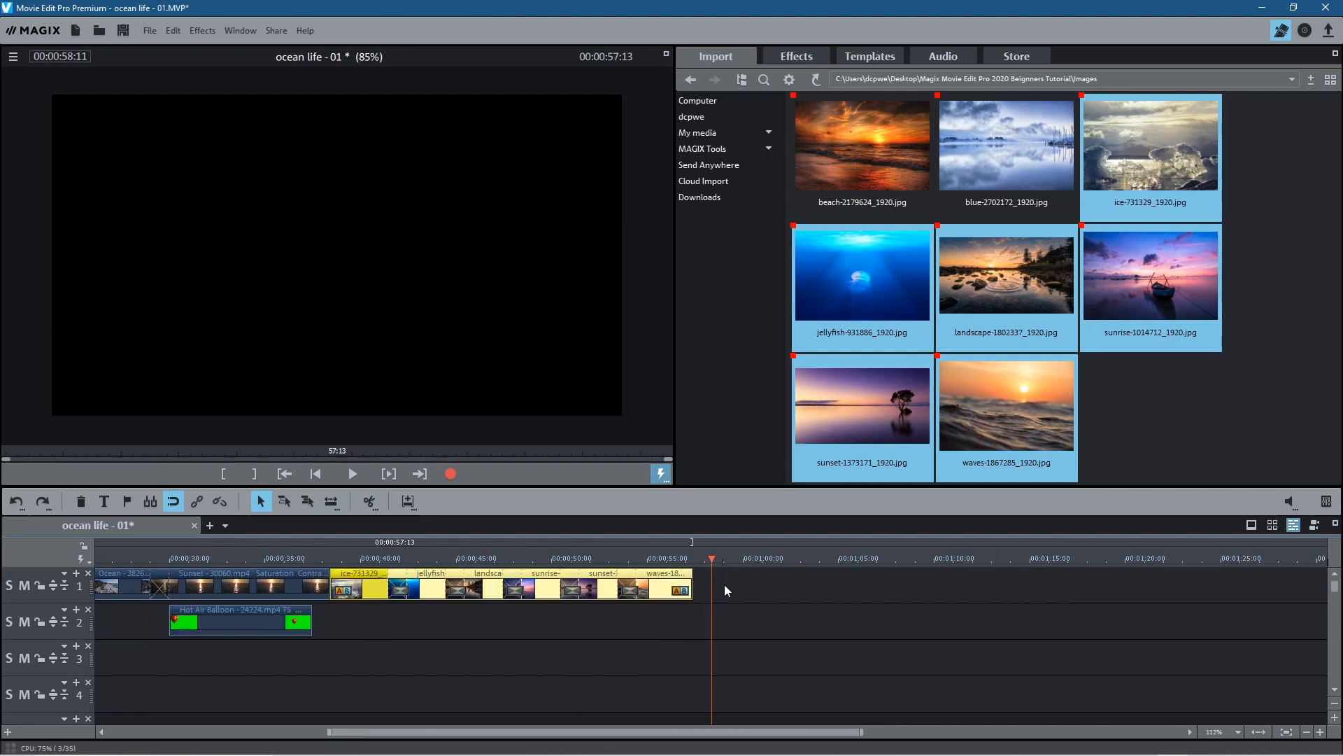
{"action": "left_click", "coordinate": [455, 559]}
{"action": "left_click", "coordinate": [335, 559]}
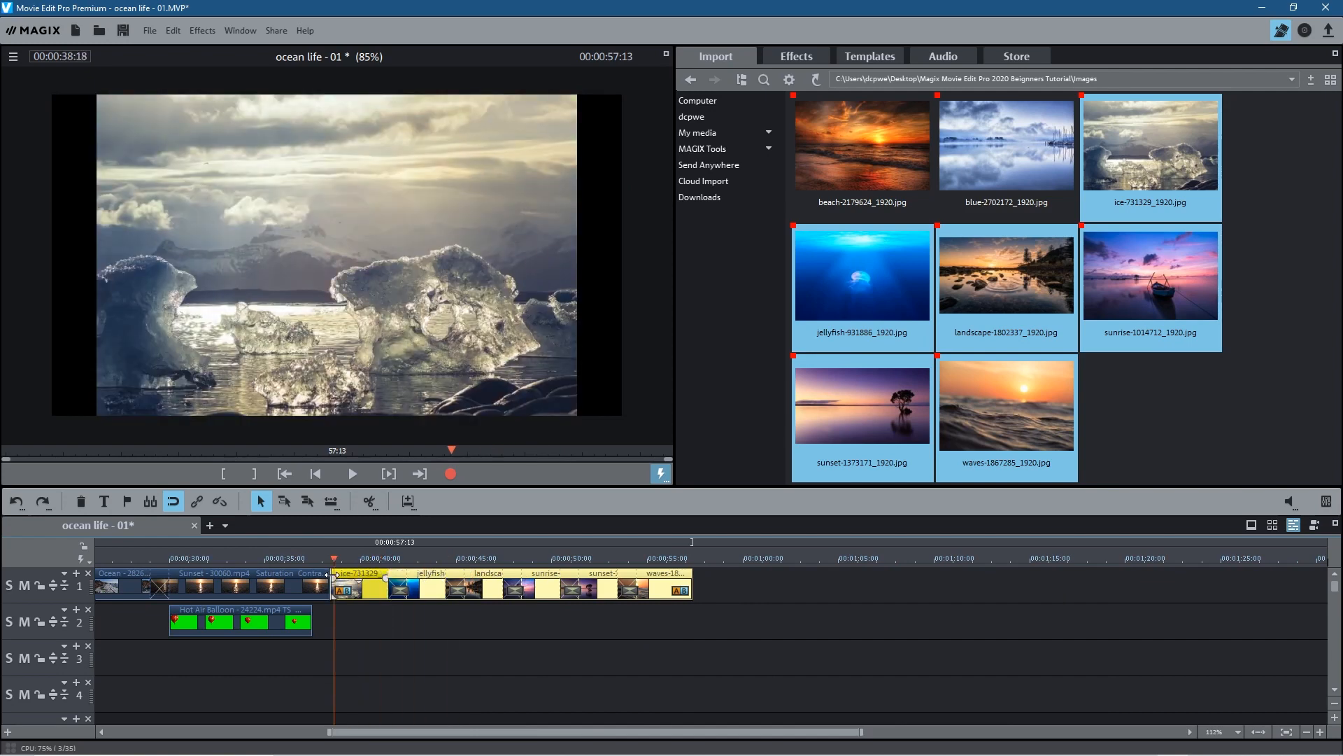
{"action": "left_click", "coordinate": [333, 576]}
{"action": "scroll", "coordinate": [385, 642], "scroll_direction": "up", "scroll_amount": 2}
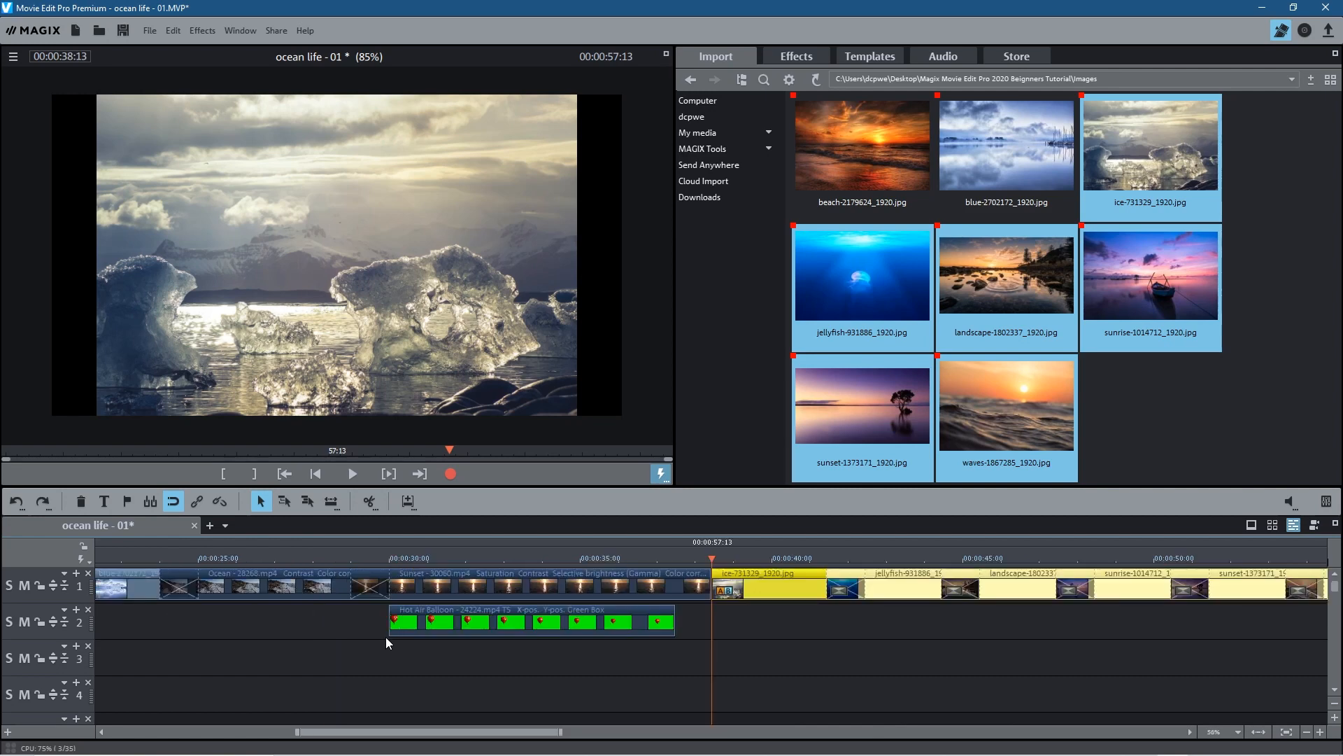
{"action": "scroll", "coordinate": [386, 642], "scroll_direction": "up", "scroll_amount": 2}
{"action": "scroll", "coordinate": [385, 636], "scroll_direction": "down", "scroll_amount": 3}
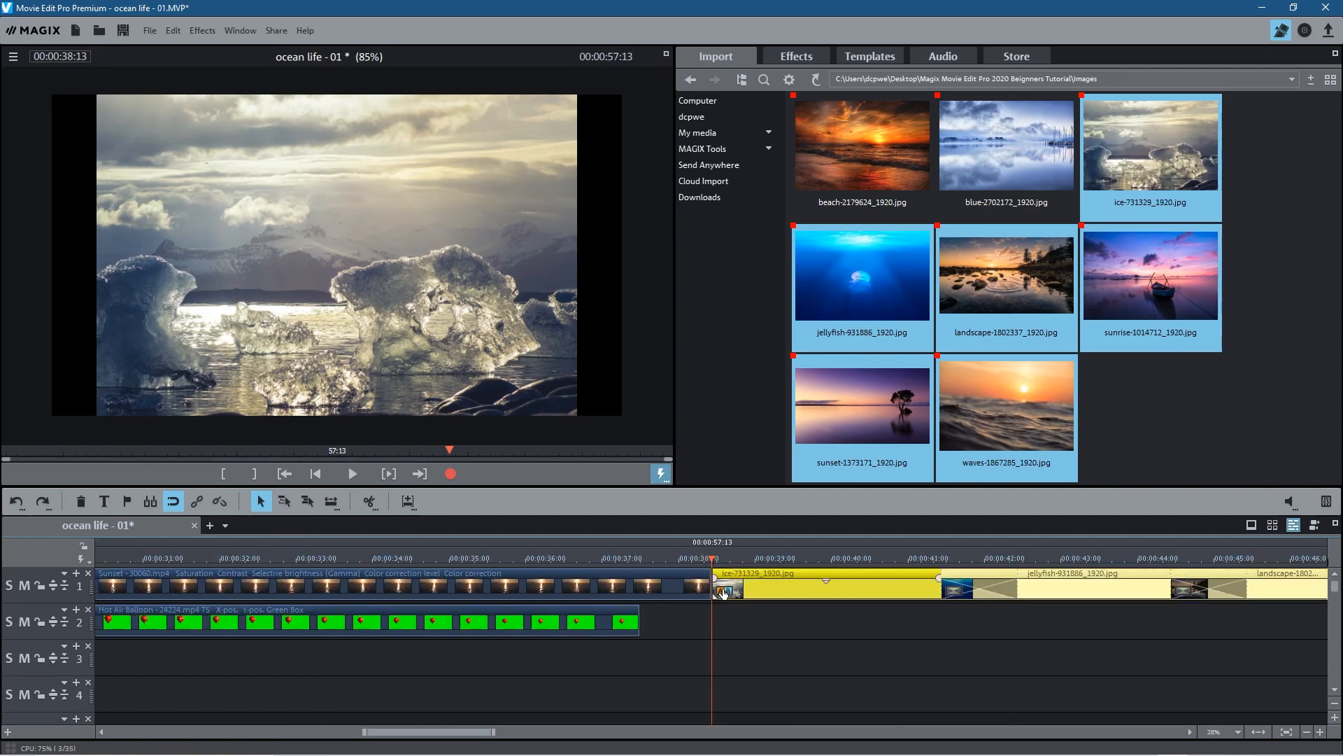
{"action": "right_click", "coordinate": [759, 583]}
{"action": "left_click_drag", "start_coordinate": [760, 584], "coordinate": [693, 591]}
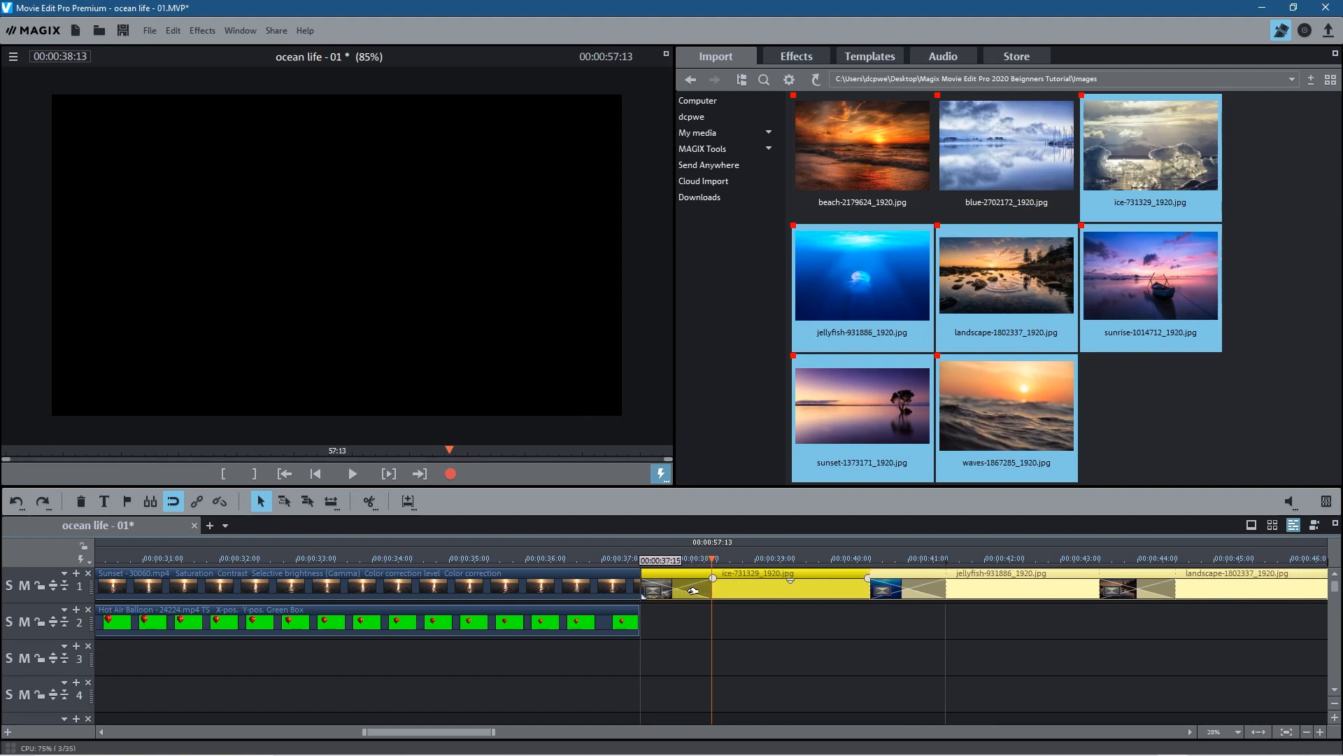
{"action": "left_click_drag", "start_coordinate": [693, 591], "coordinate": [688, 592]}
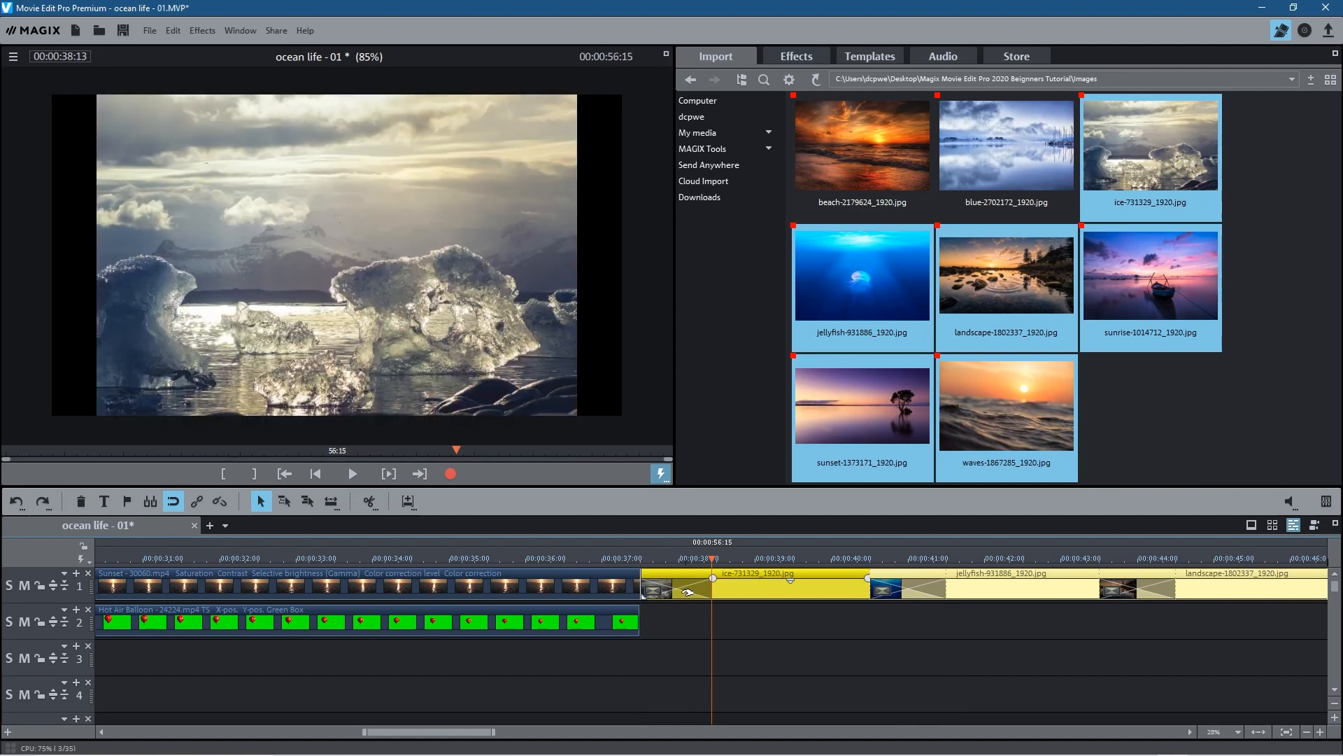
{"action": "left_click_drag", "start_coordinate": [454, 731], "coordinate": [418, 732]}
{"action": "left_click_drag", "start_coordinate": [319, 561], "coordinate": [821, 575]}
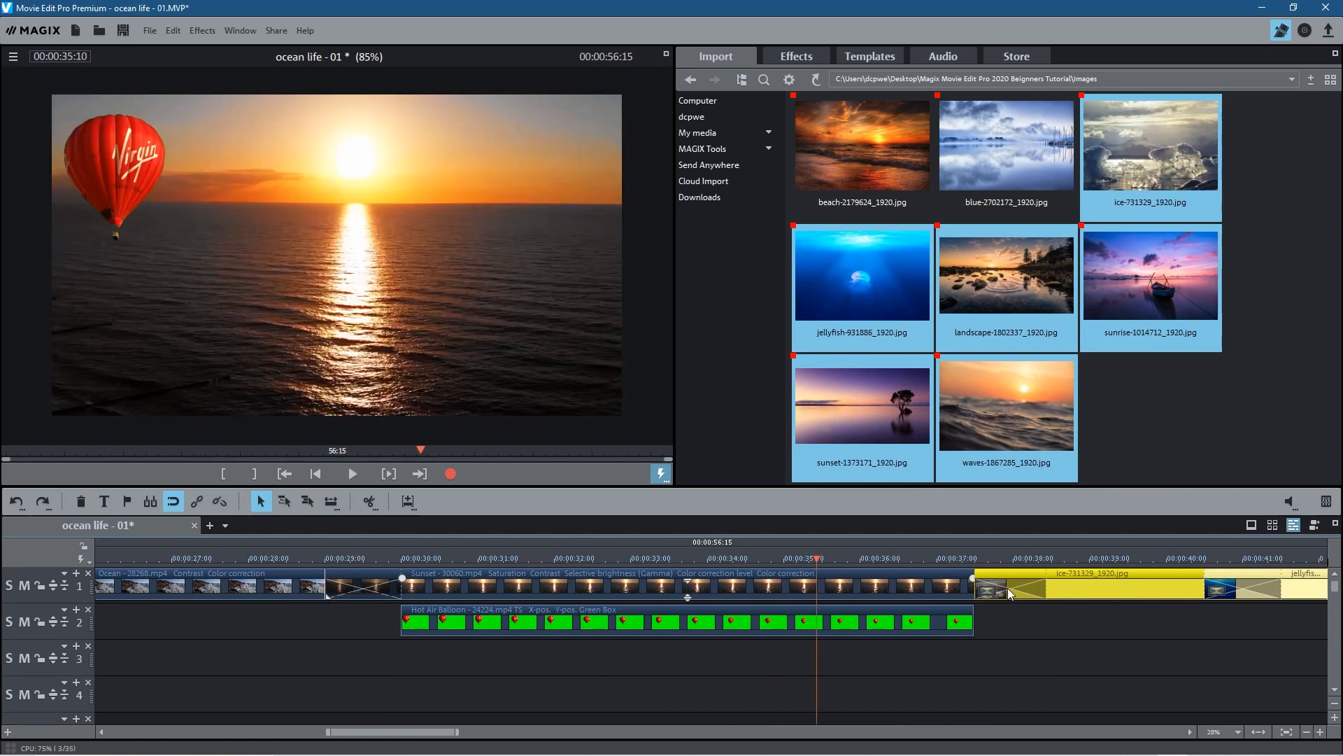
Apply the Circle from left transition between the Sunset clip and the ice photo, and Circle from right between the ice and jellyfish photos.
{"action": "left_click", "coordinate": [873, 57]}
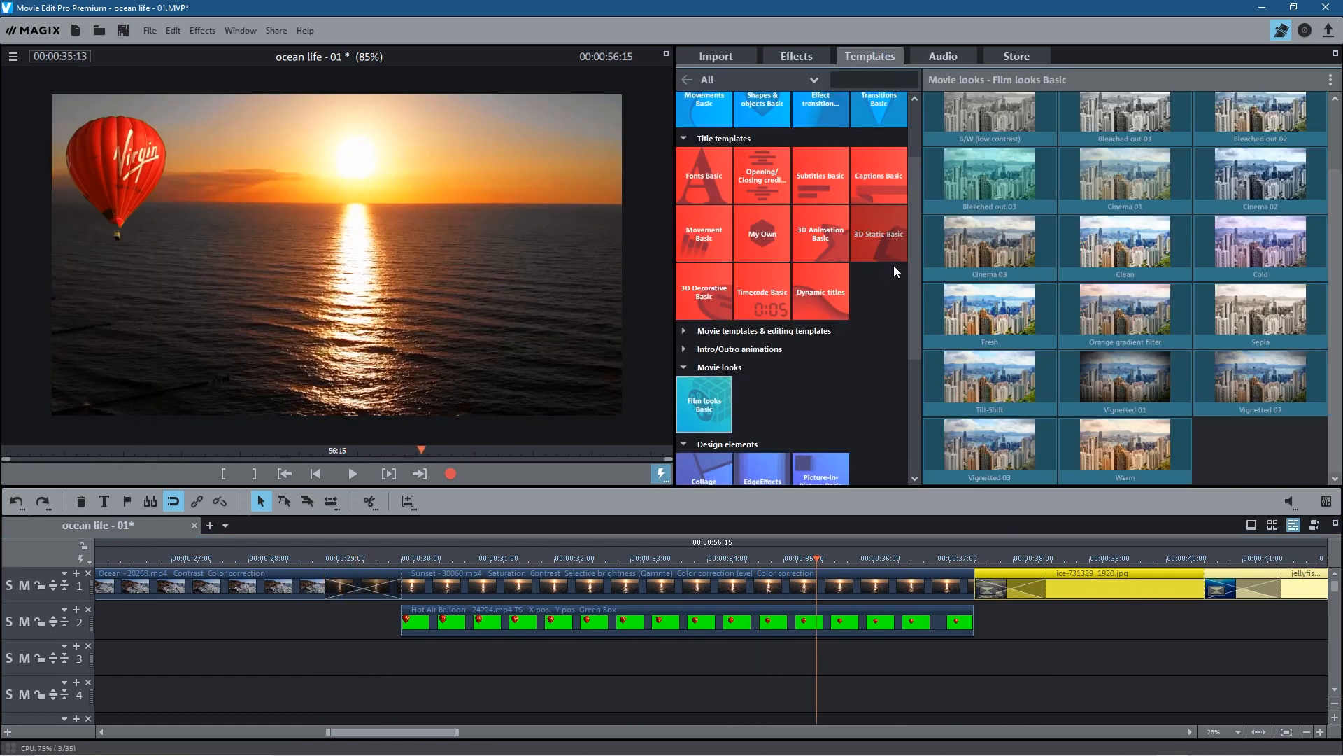
{"action": "left_click", "coordinate": [887, 350]}
{"action": "scroll", "coordinate": [887, 349], "scroll_direction": "up", "scroll_amount": 1}
{"action": "left_click", "coordinate": [765, 151]}
{"action": "left_click_drag", "start_coordinate": [387, 732], "coordinate": [446, 733]}
{"action": "left_click_drag", "start_coordinate": [990, 325], "coordinate": [484, 585]}
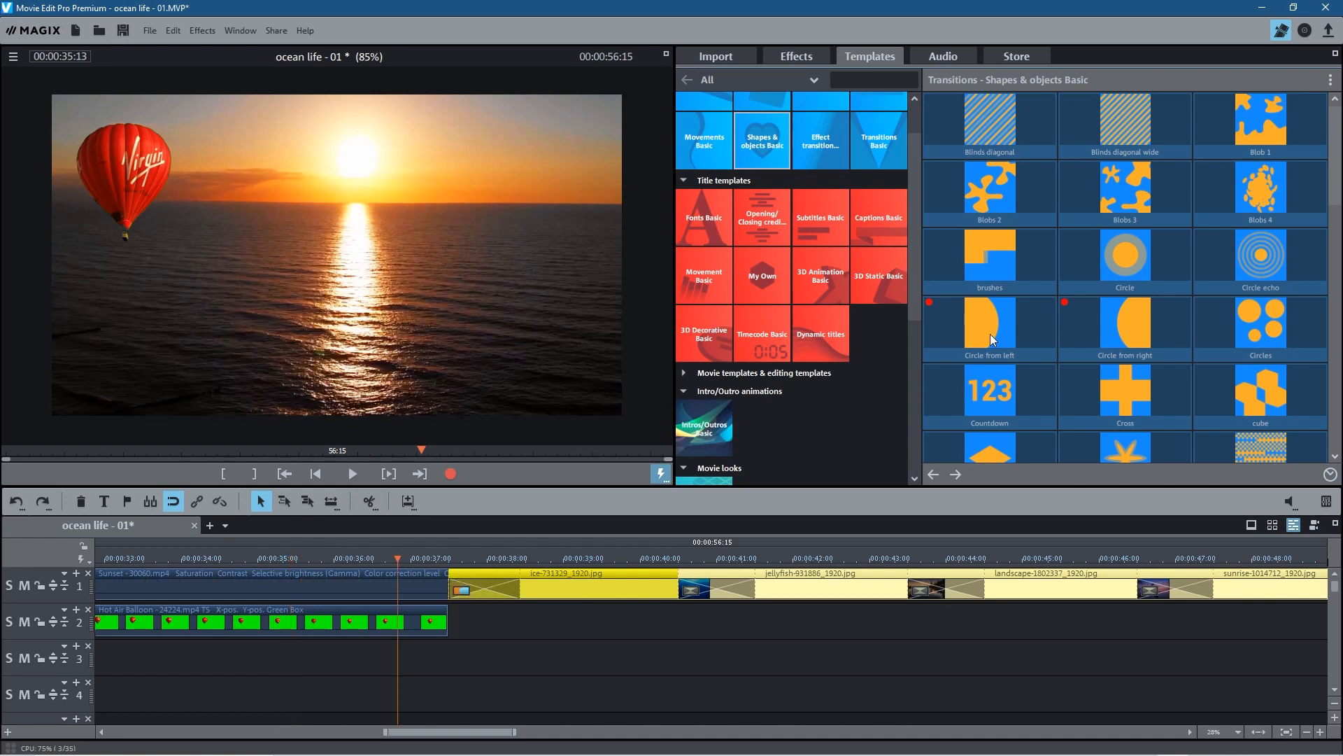
{"action": "left_click_drag", "start_coordinate": [1089, 322], "coordinate": [726, 580]}
Apply Circle from left and Circle from right alternately to the remaining four photo crossfades, starting with Circle from left at the landscape photo.
{"action": "left_click_drag", "start_coordinate": [990, 325], "coordinate": [947, 582]}
{"action": "left_click_drag", "start_coordinate": [1062, 340], "coordinate": [1177, 590]}
{"action": "left_click_drag", "start_coordinate": [490, 733], "coordinate": [567, 736]}
{"action": "left_click_drag", "start_coordinate": [967, 331], "coordinate": [656, 585]}
{"action": "left_click_drag", "start_coordinate": [934, 527], "coordinate": [883, 579]}
Set the ice photo's zoom to 120 in the Size/Position effect so that it fills the frame.
{"action": "left_click_drag", "start_coordinate": [147, 567], "coordinate": [443, 547]}
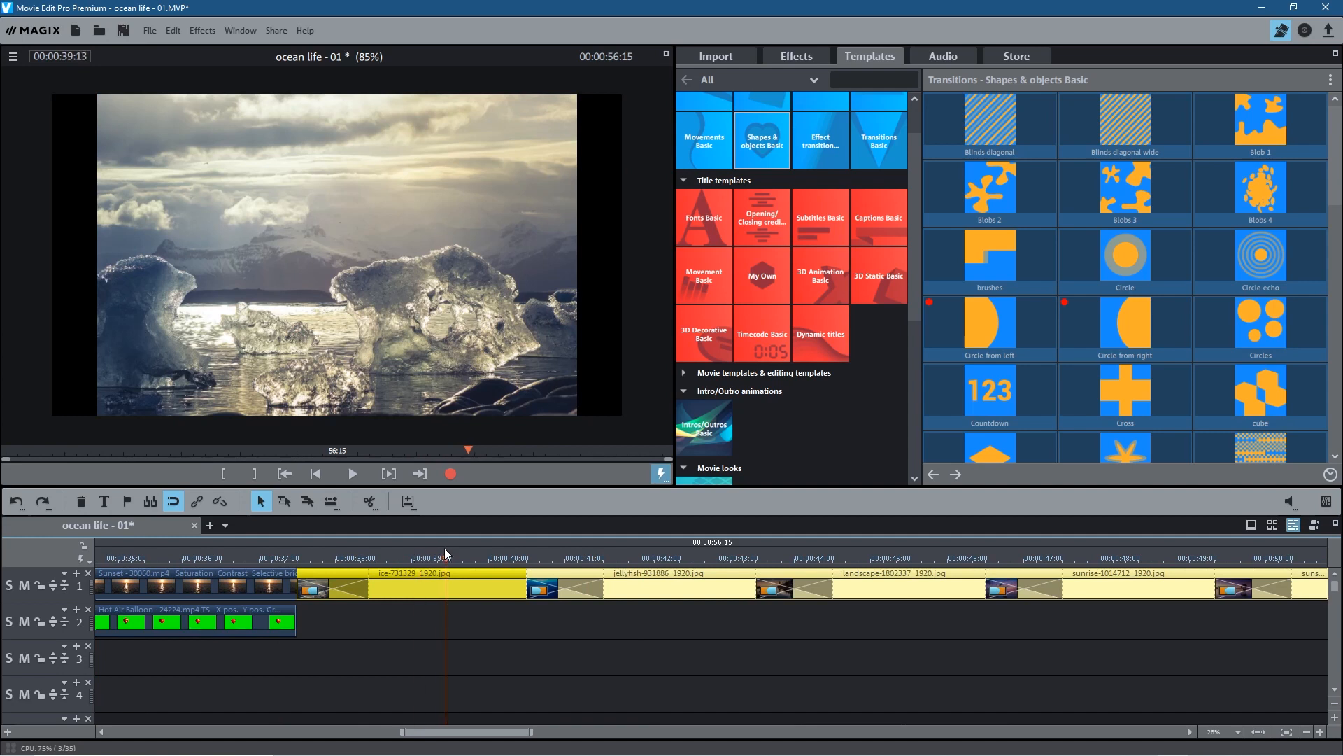
{"action": "left_click", "coordinate": [444, 586]}
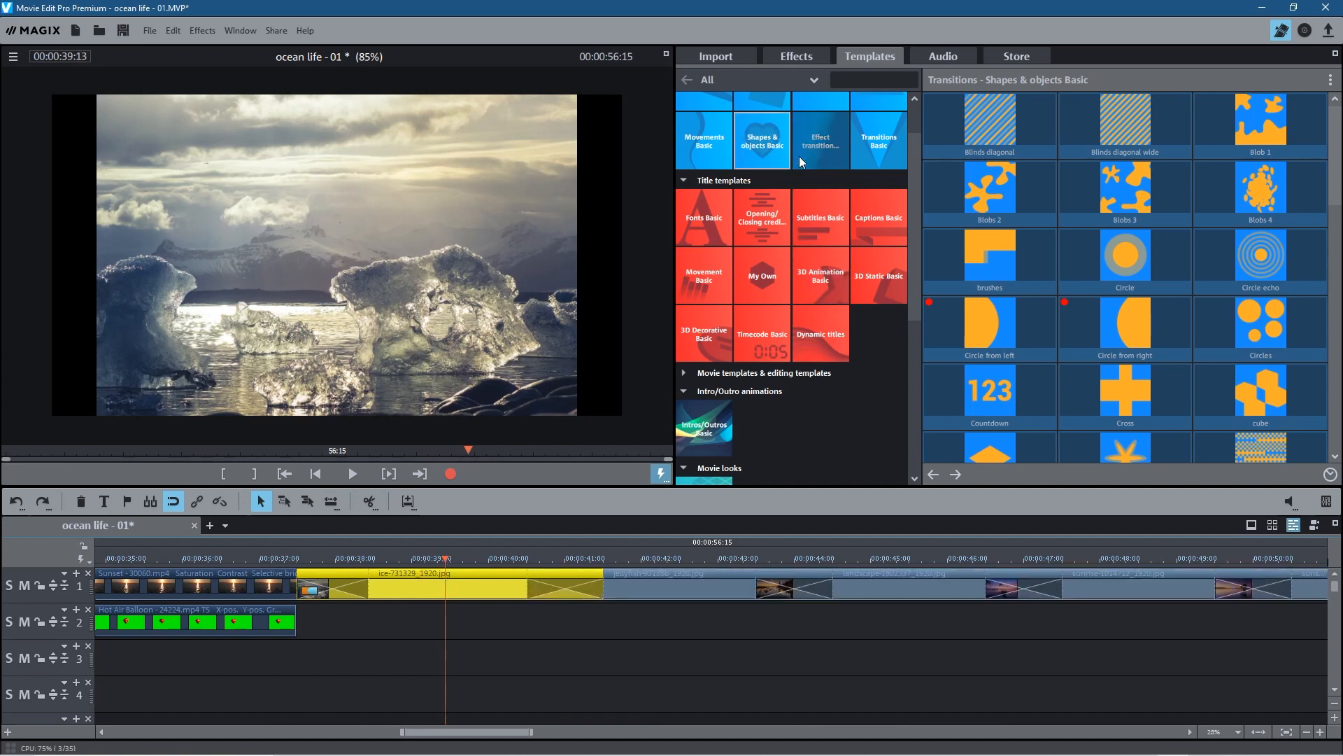
{"action": "left_click", "coordinate": [797, 56]}
{"action": "scroll", "coordinate": [798, 182], "scroll_direction": "down", "scroll_amount": 2}
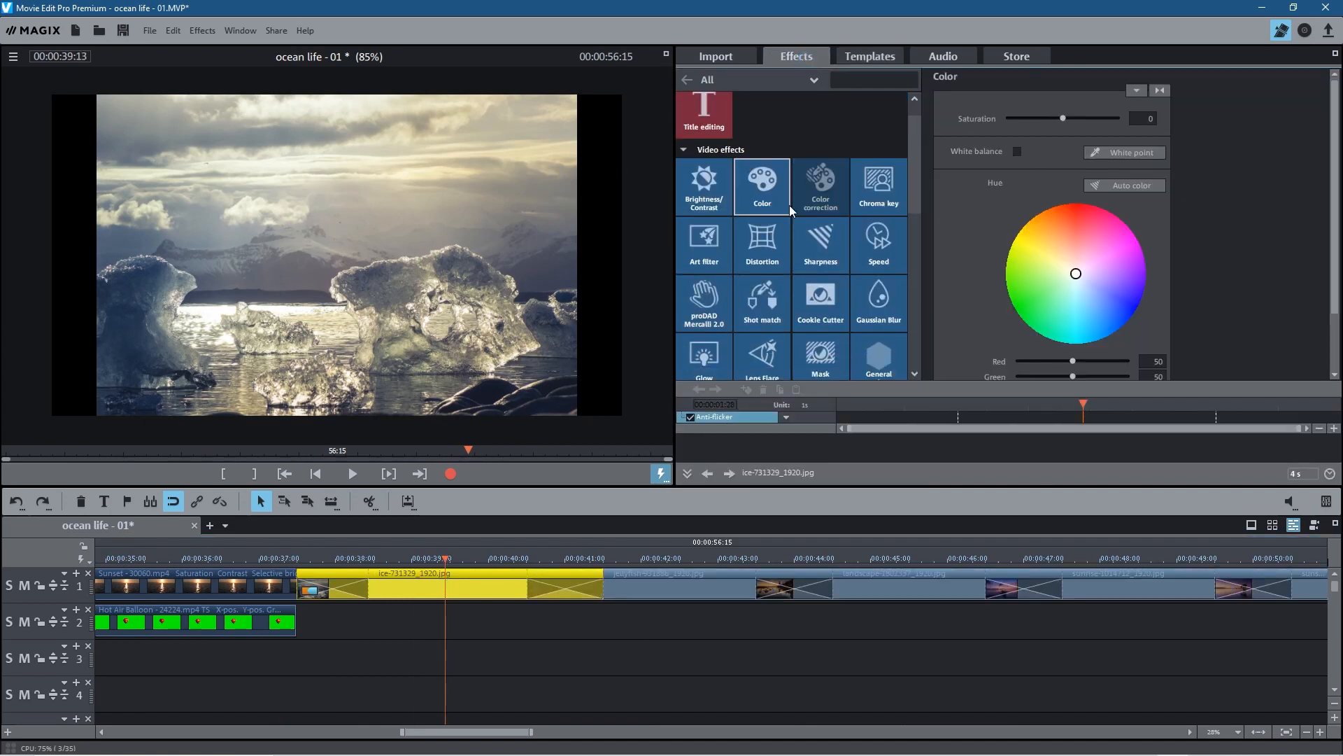
{"action": "left_click", "coordinate": [703, 325]}
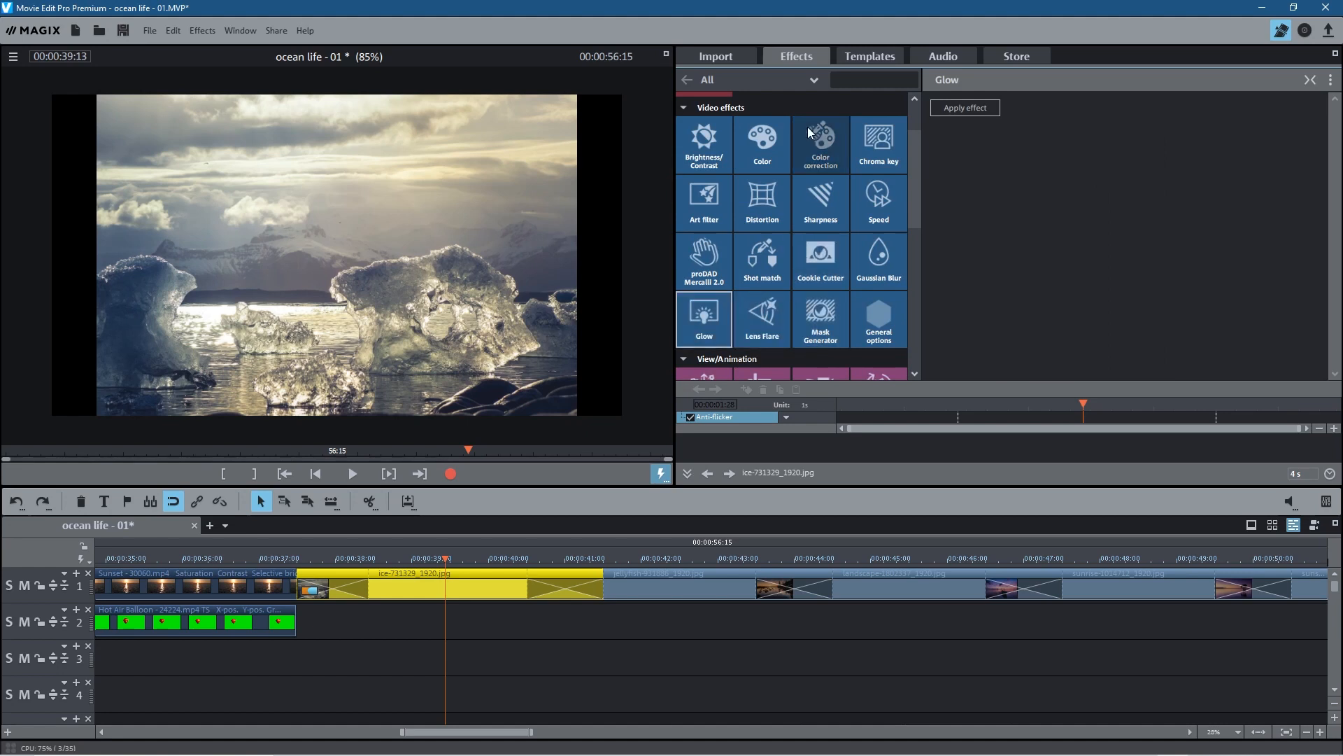
{"action": "left_click", "coordinate": [793, 105]}
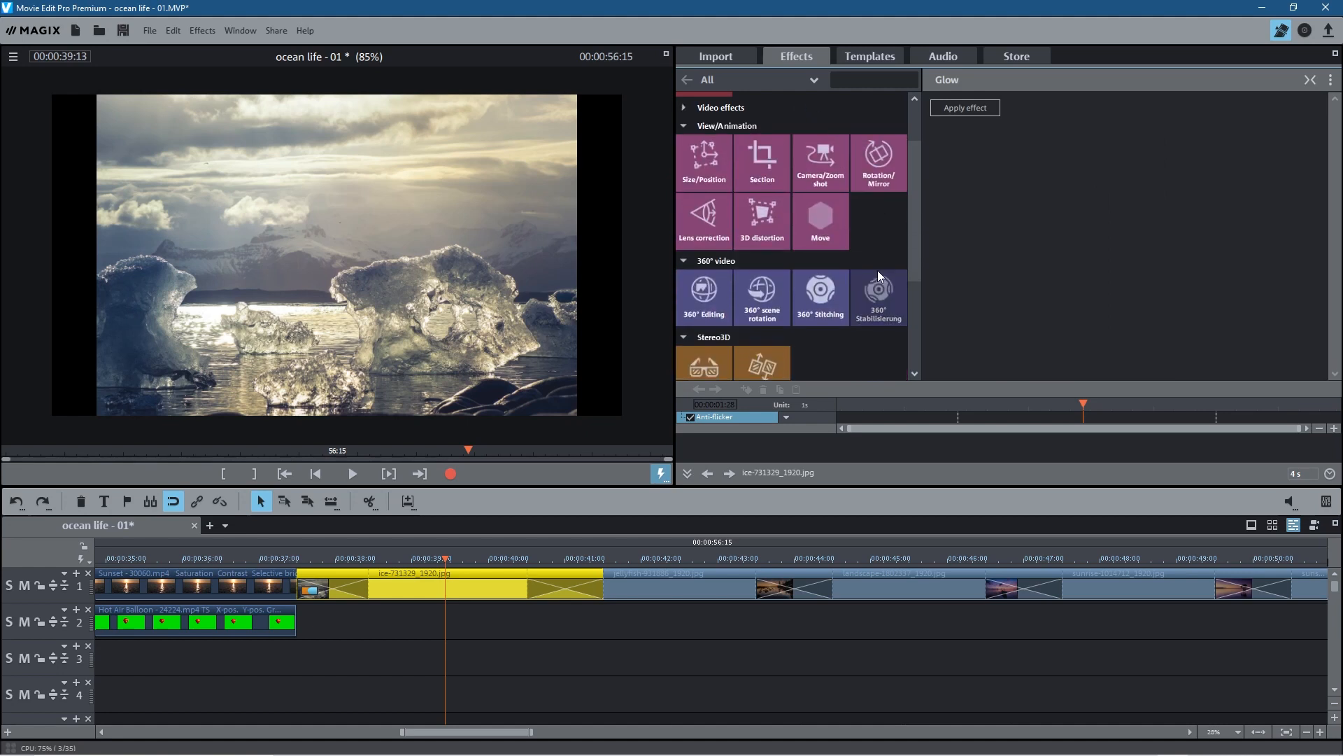
{"action": "left_click", "coordinate": [721, 109]}
{"action": "scroll", "coordinate": [808, 317], "scroll_direction": "down", "scroll_amount": 5}
{"action": "left_click", "coordinate": [698, 233]}
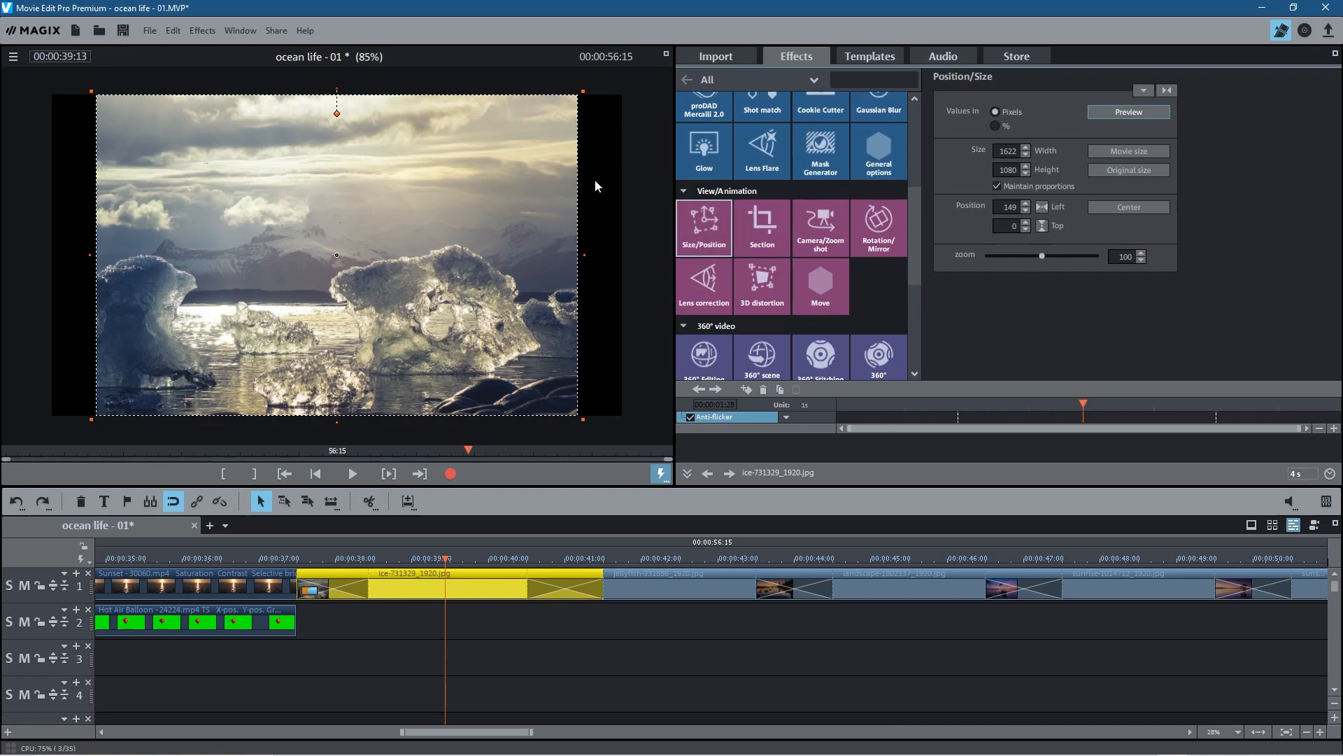
{"action": "left_click_drag", "start_coordinate": [1045, 256], "coordinate": [1051, 258]}
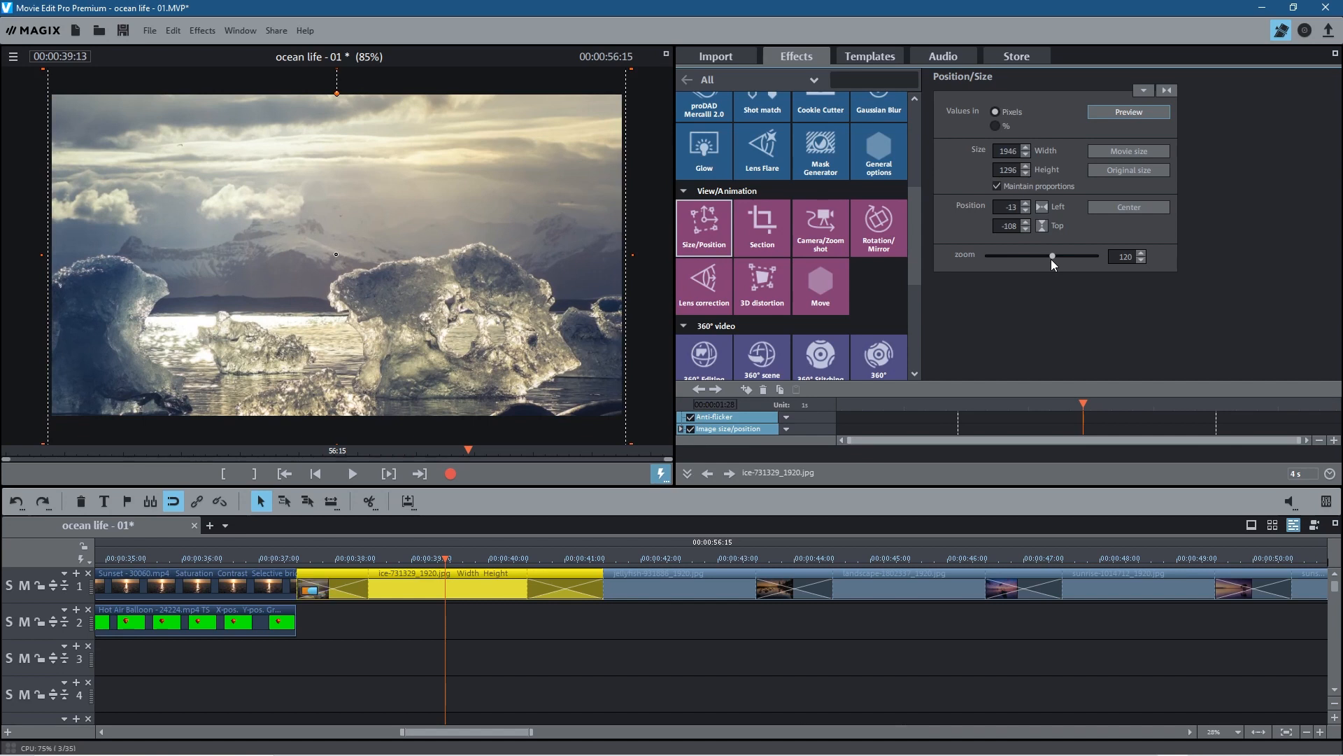
Set the jellyfish photo's zoom to 120 in the Size/Position effect so that it fills the frame.
{"action": "left_click", "coordinate": [867, 587]}
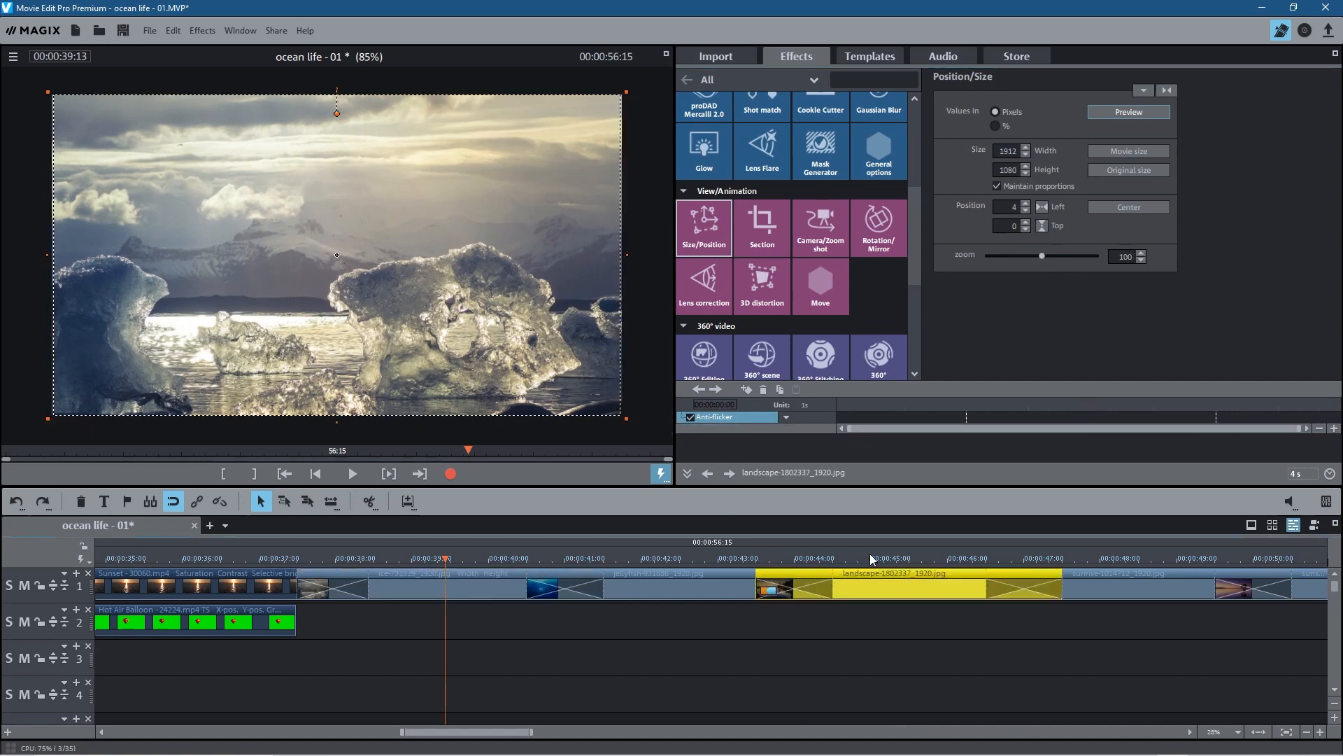
{"action": "left_click_drag", "start_coordinate": [446, 558], "coordinate": [633, 562]}
{"action": "left_click", "coordinate": [645, 583]}
{"action": "left_click", "coordinate": [1118, 258]}
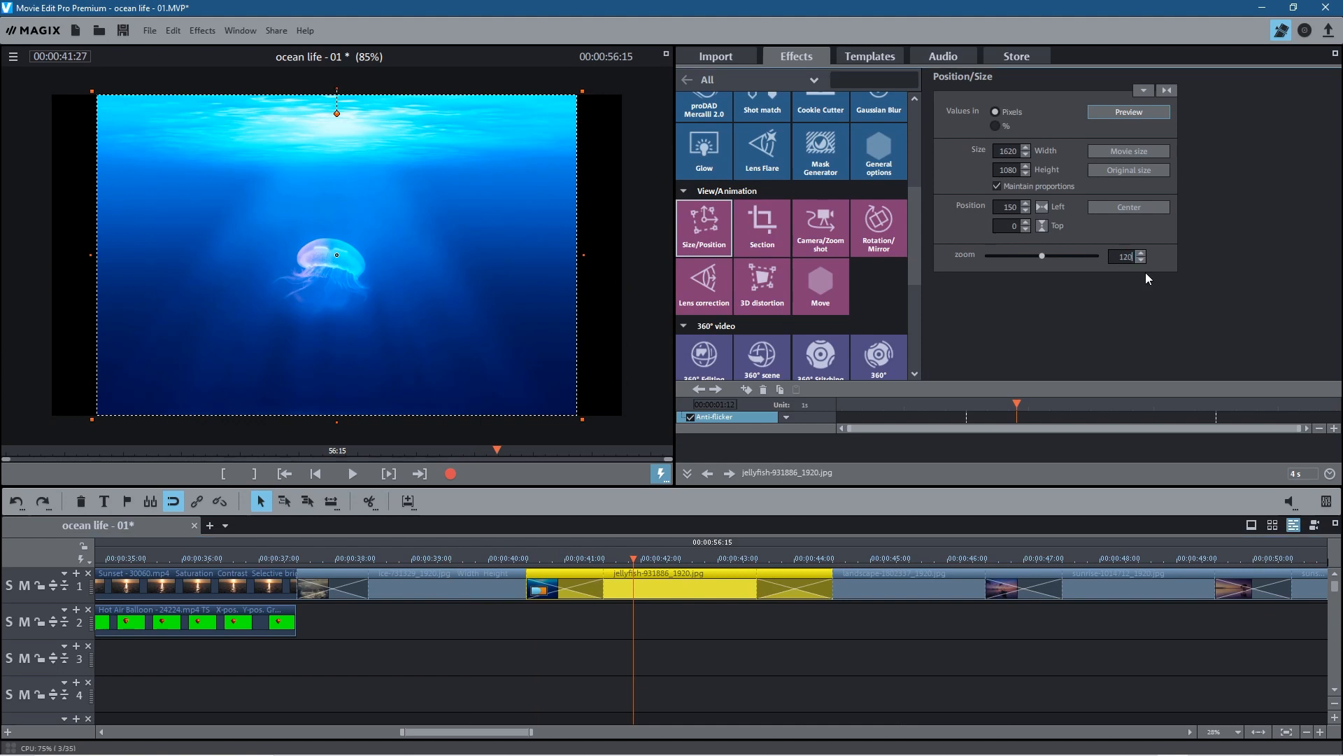
{"action": "key", "text": "Return"}
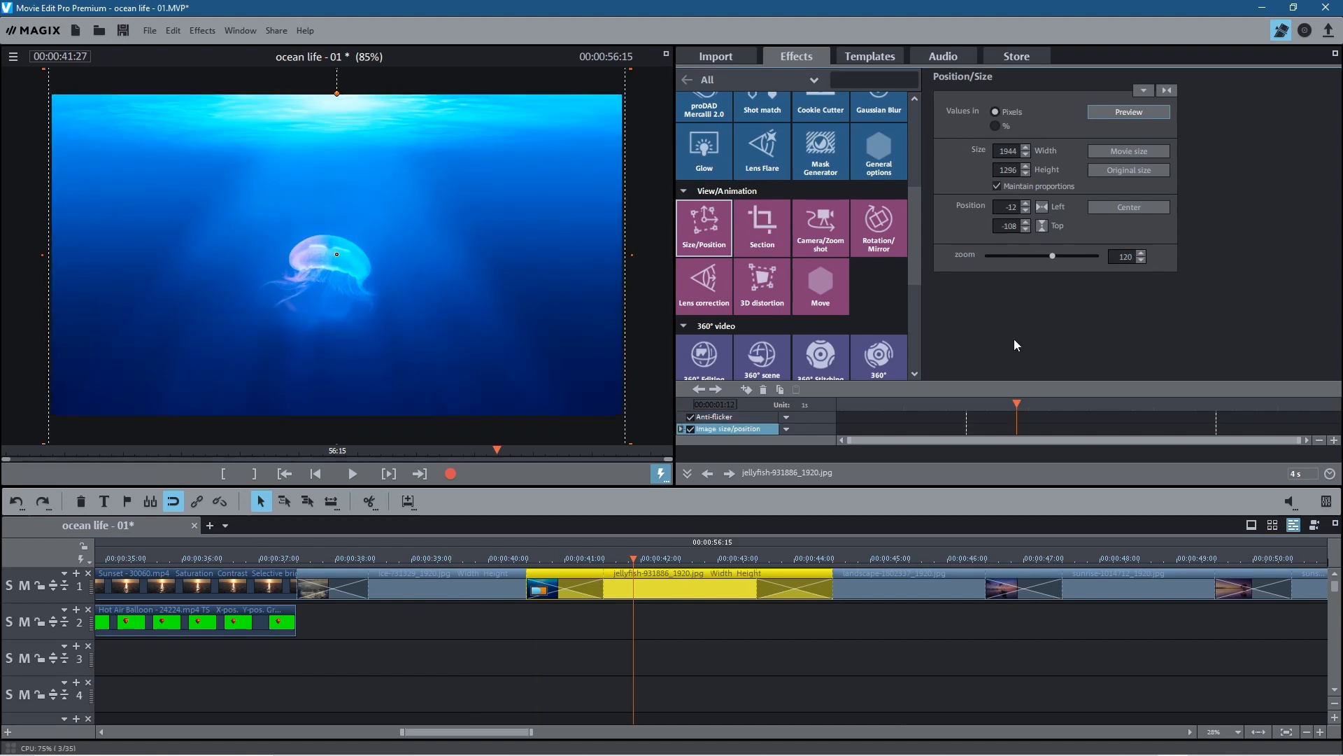
Enlarge the landscape photo slightly by setting its zoom to 104 in the Size/Position effect.
{"action": "left_click", "coordinate": [863, 560]}
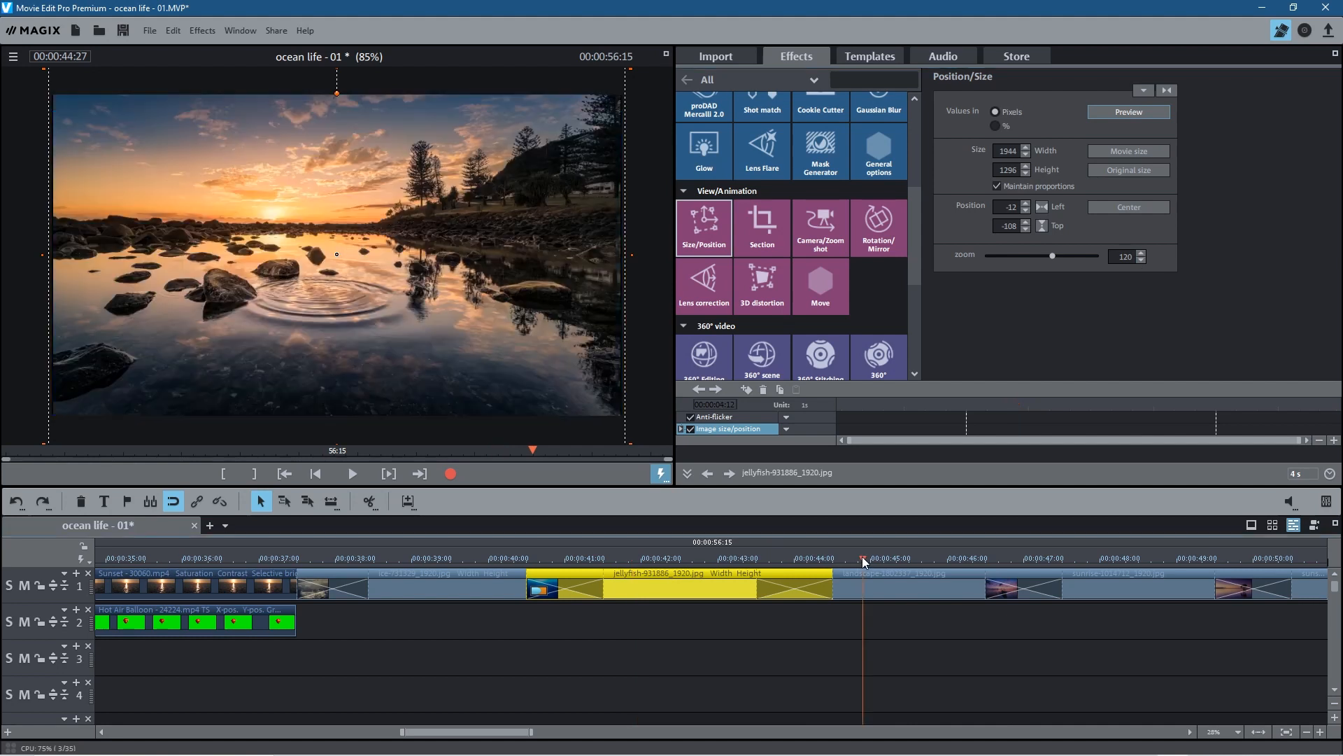
{"action": "left_click", "coordinate": [881, 582]}
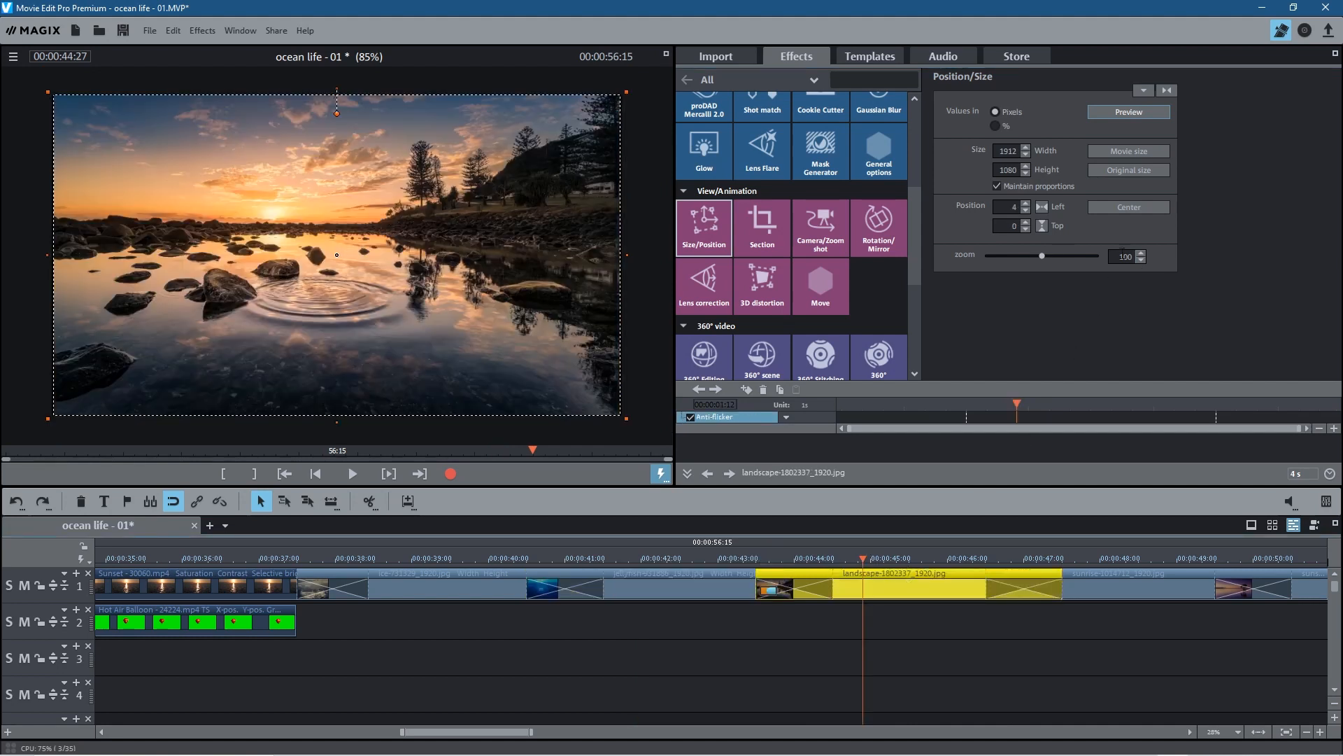
{"action": "double_click", "coordinate": [1124, 256]}
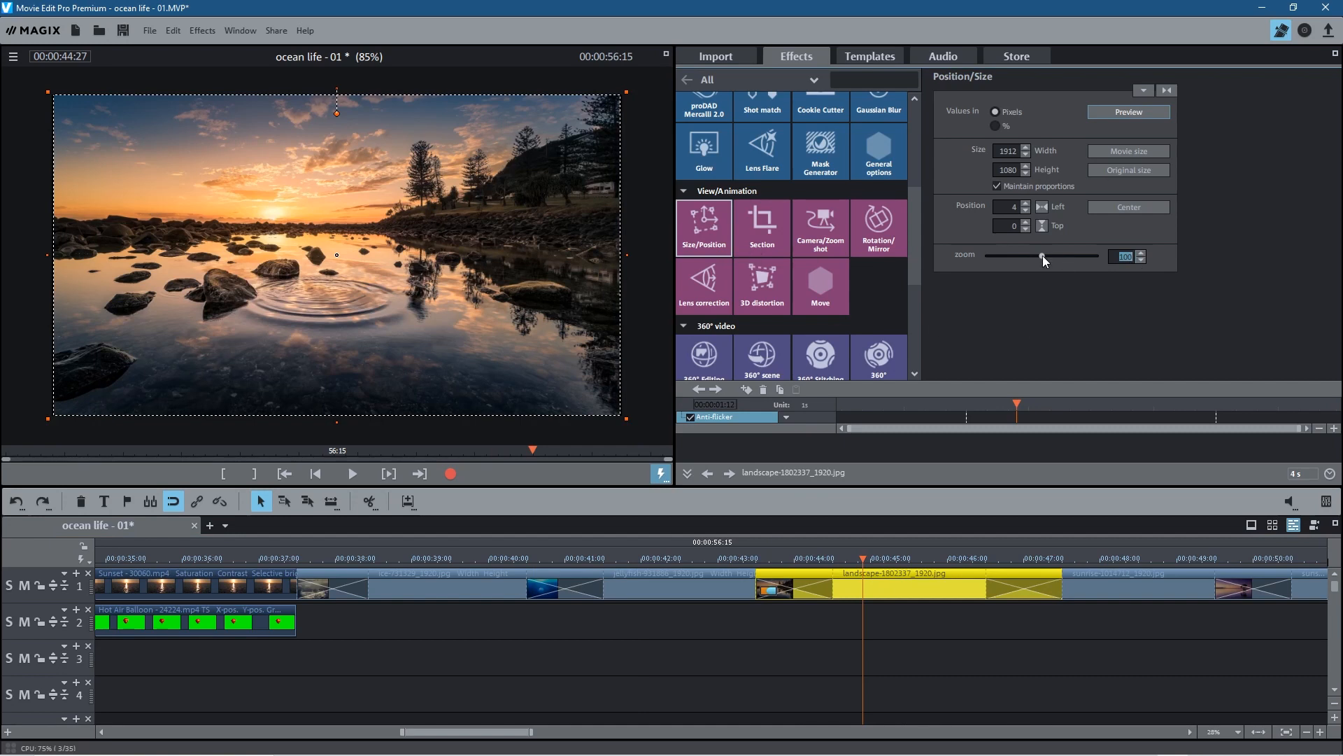
{"action": "left_click_drag", "start_coordinate": [1046, 258], "coordinate": [1044, 258]}
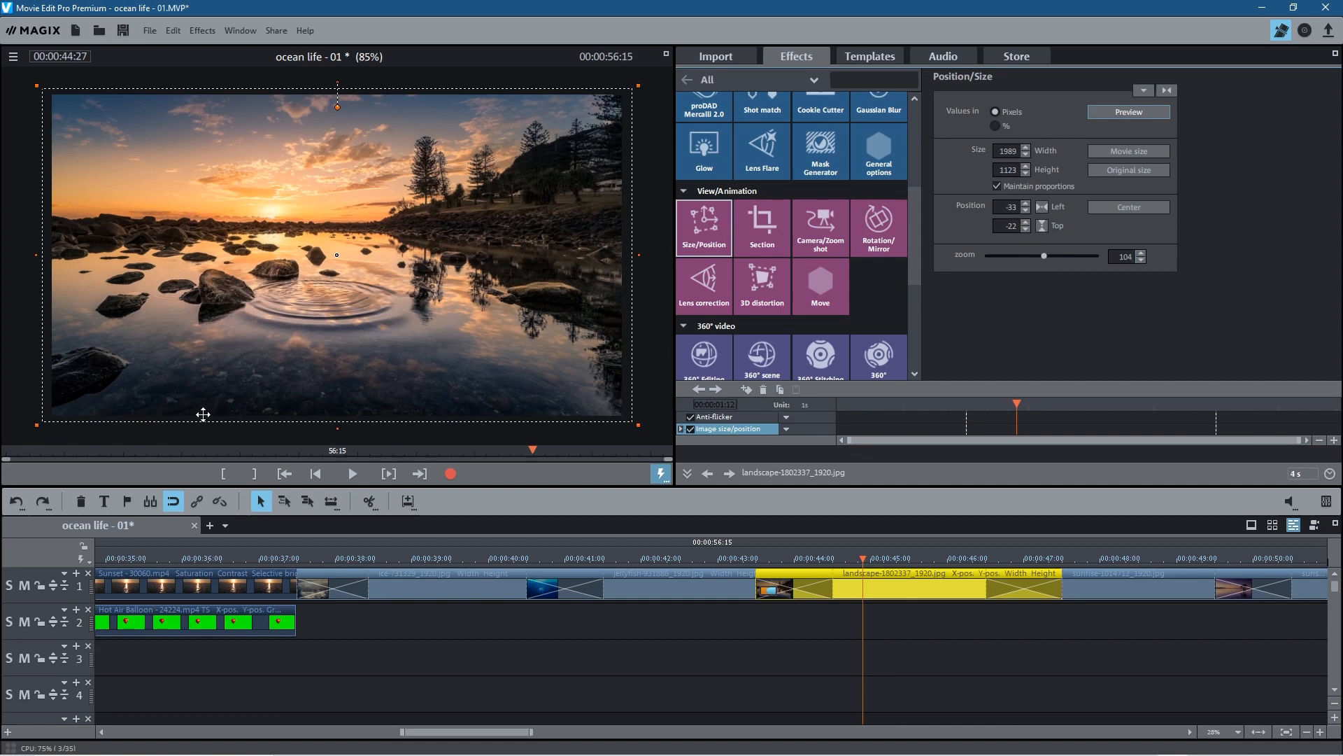
Set the sunrise boat photo's zoom to 120 in the Size/Position effect to remove the black side borders.
{"action": "left_click", "coordinate": [1108, 561]}
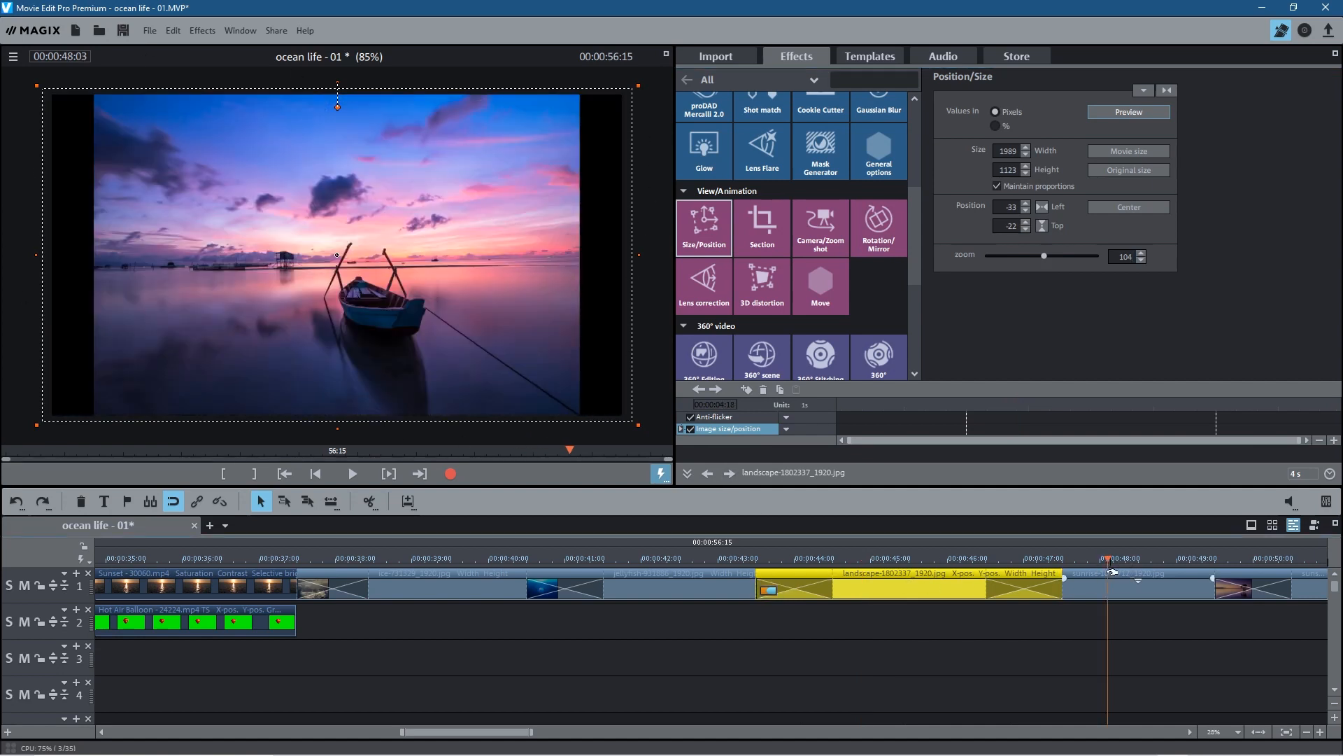
{"action": "left_click", "coordinate": [1109, 575]}
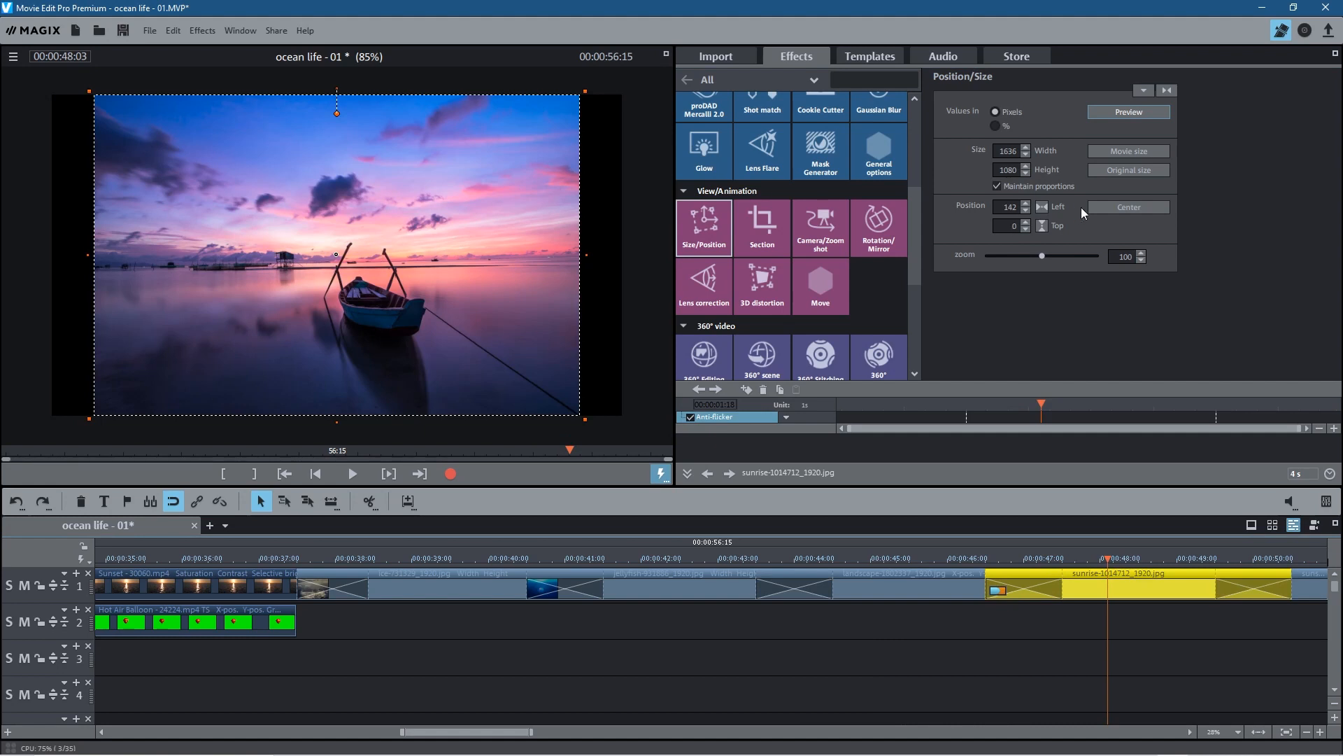
{"action": "left_click", "coordinate": [1134, 260]}
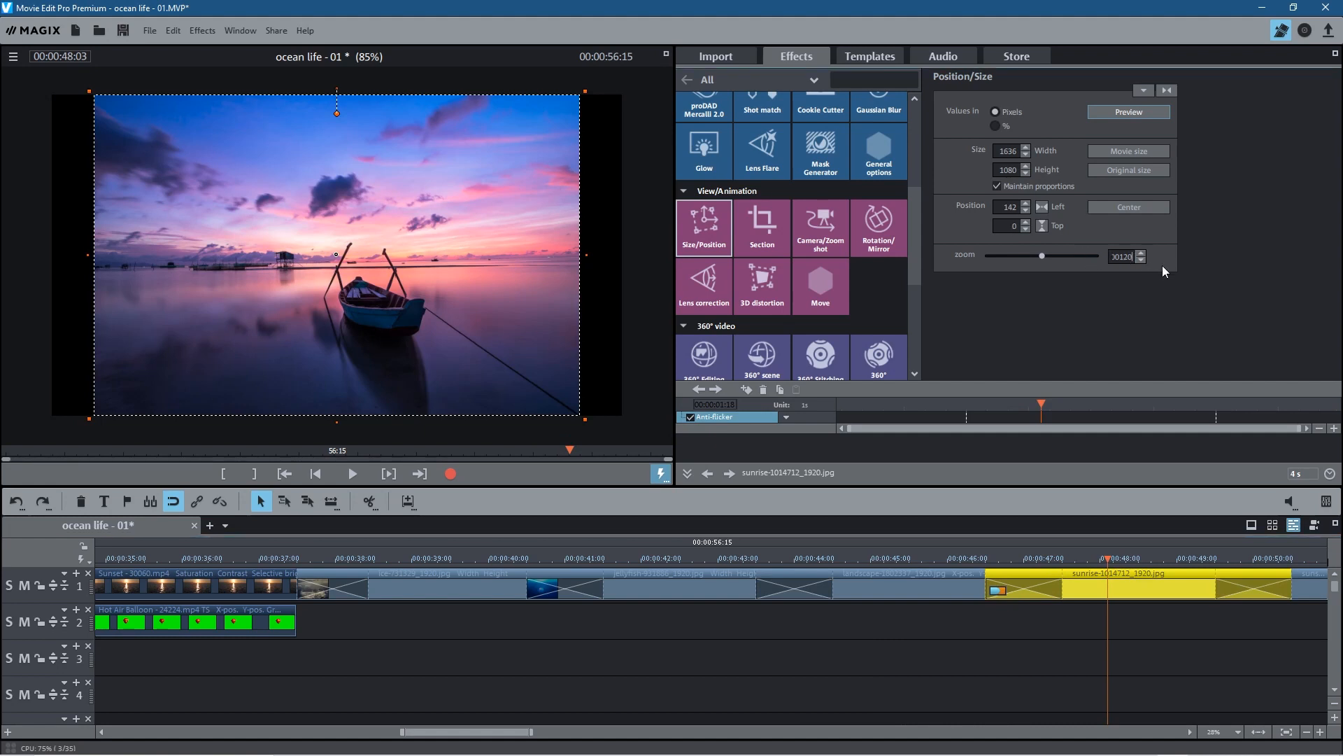
{"action": "key", "text": "shift+Home"}
{"action": "key", "text": "BackSpace"}
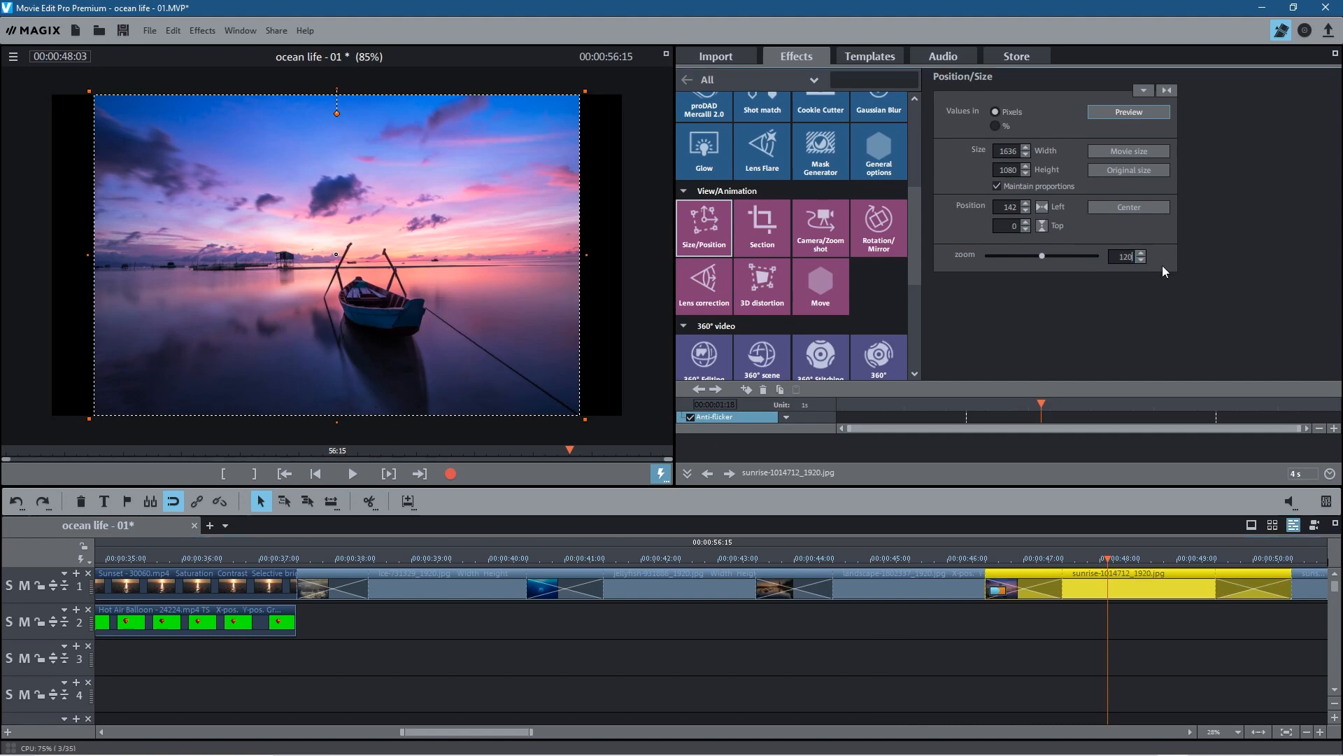
{"action": "key", "text": "Return"}
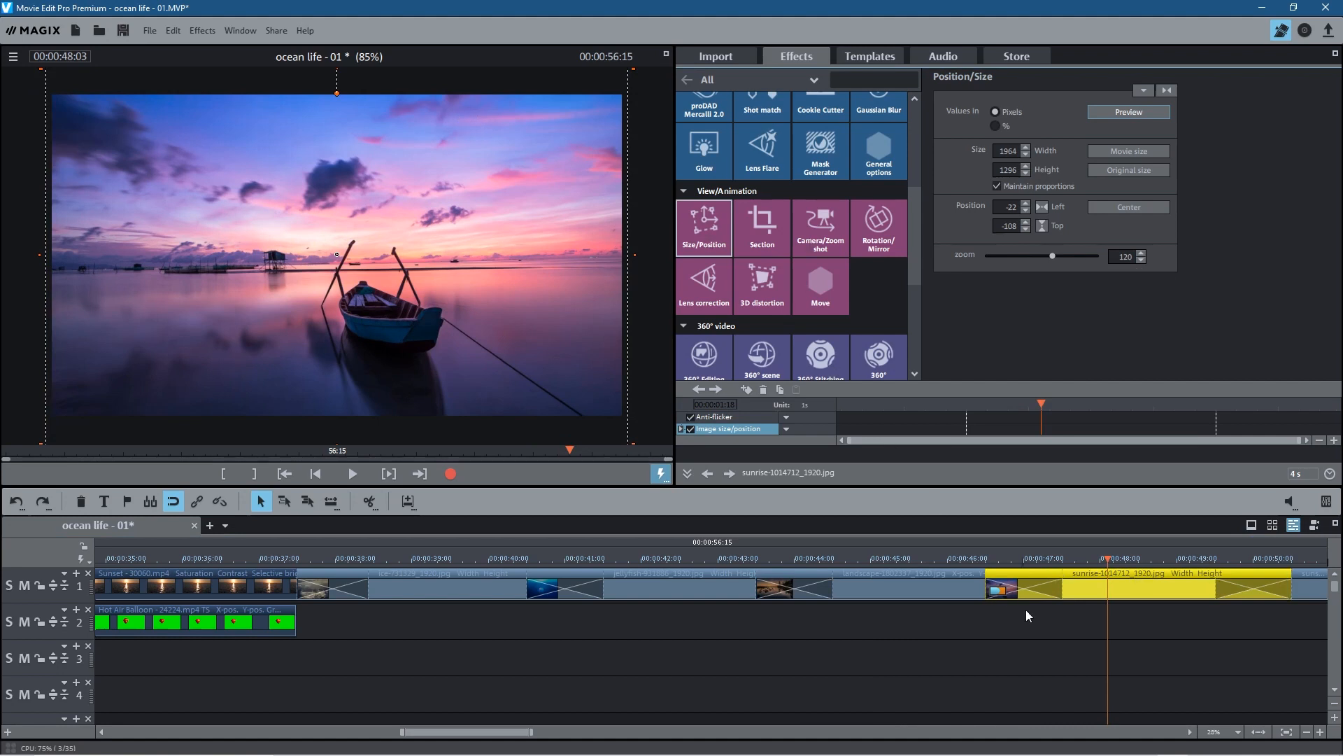
Increase the zoom of the sunset photo with the lone tree to 104 in the Size/Position effect.
{"action": "left_click_drag", "start_coordinate": [478, 732], "coordinate": [538, 732]}
{"action": "left_click", "coordinate": [776, 559]}
{"action": "left_click", "coordinate": [782, 582]}
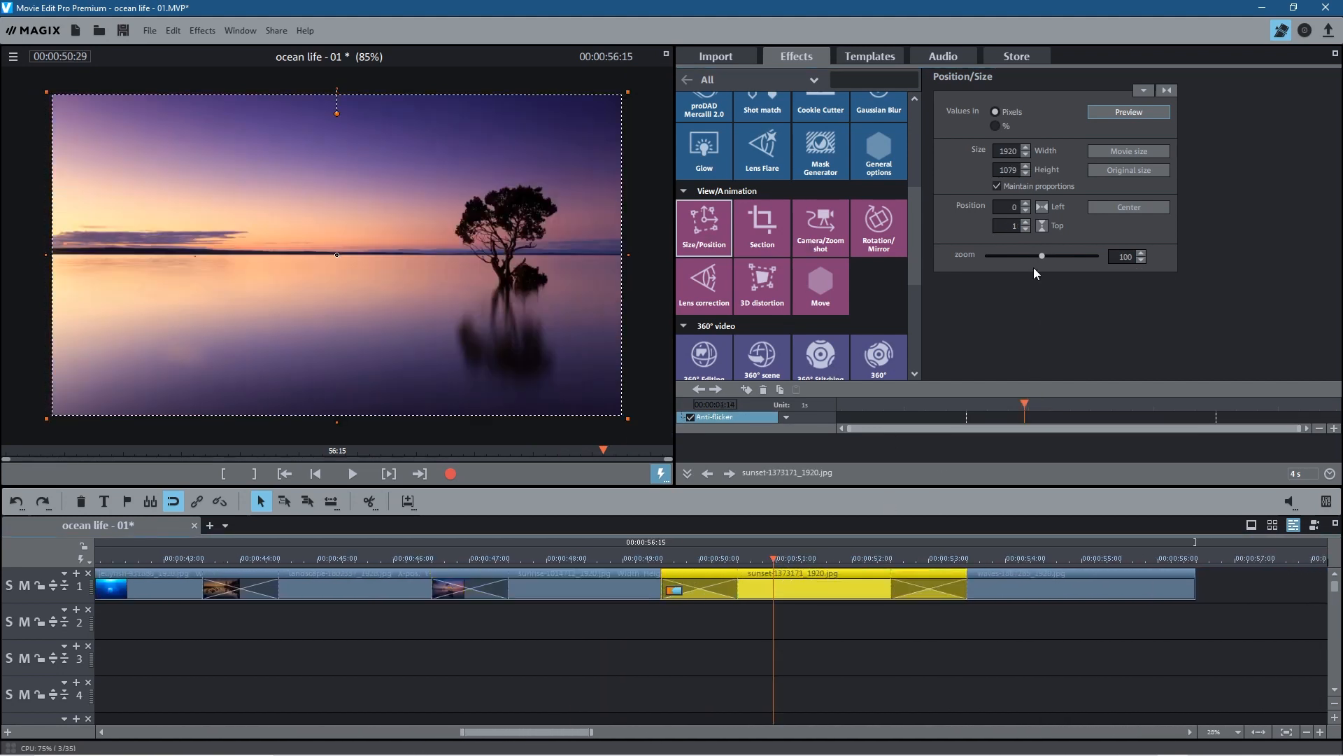
{"action": "left_click", "coordinate": [1142, 254]}
{"action": "left_click", "coordinate": [1141, 254]}
{"action": "left_click", "coordinate": [1141, 254]}
{"action": "left_click", "coordinate": [1141, 253]}
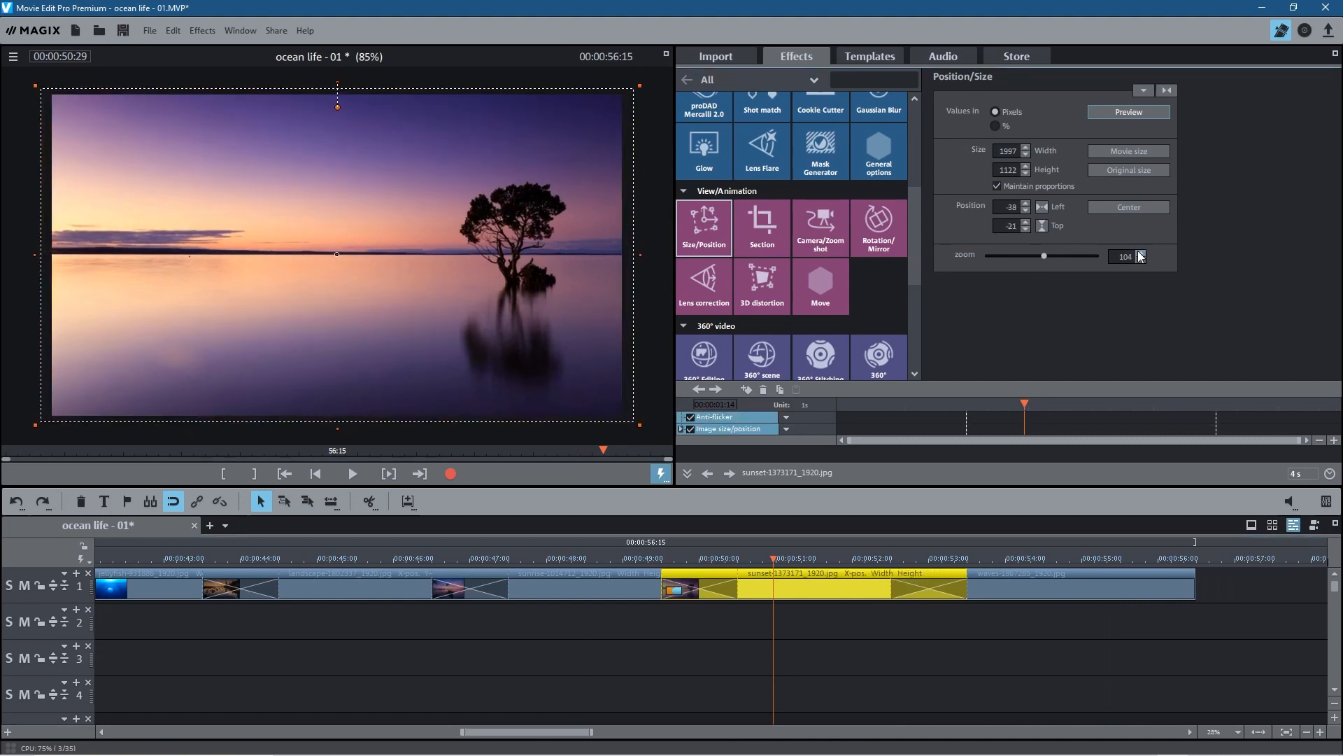
Set the waves photo's zoom to 120 and its top position to -110 pixels in the Size/Position effect.
{"action": "left_click", "coordinate": [1013, 560]}
{"action": "left_click", "coordinate": [1028, 590]}
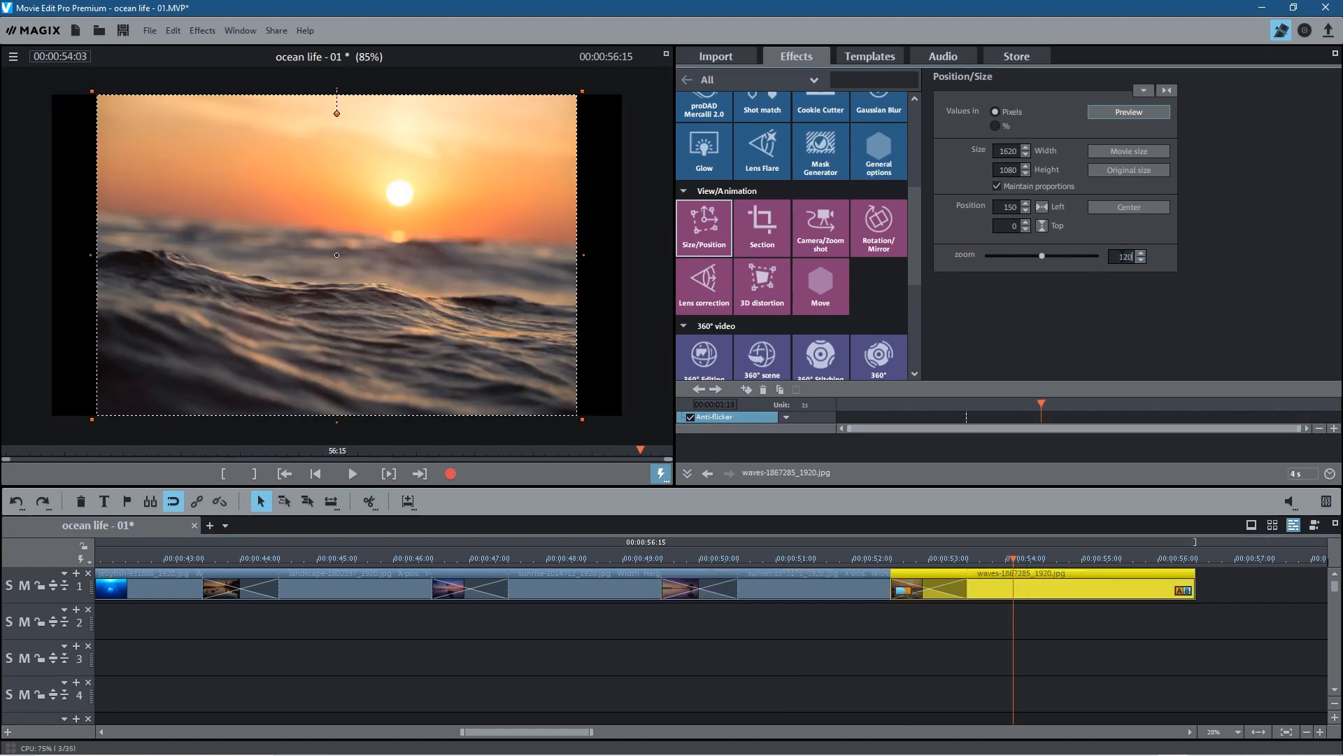
{"action": "key", "text": "Return"}
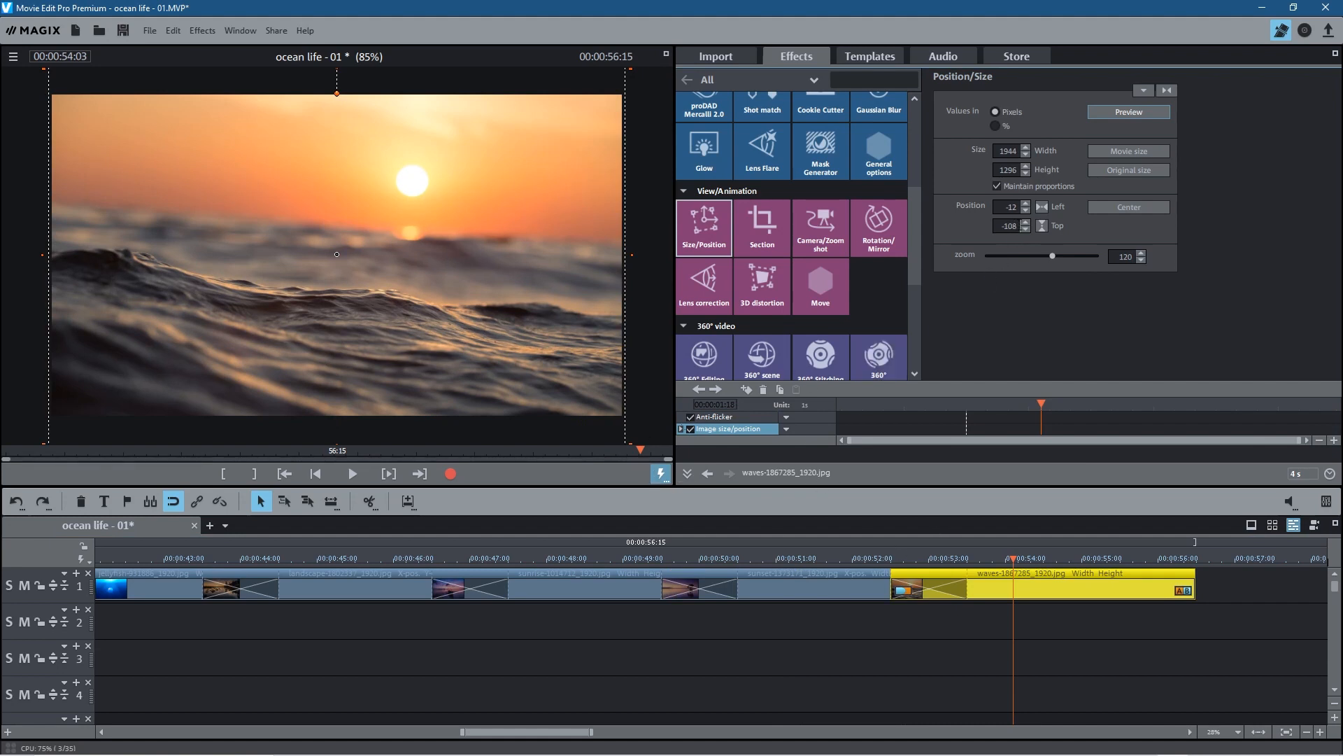
{"action": "left_click_drag", "start_coordinate": [1013, 227], "coordinate": [1022, 244]}
{"action": "type", "text": "70"}
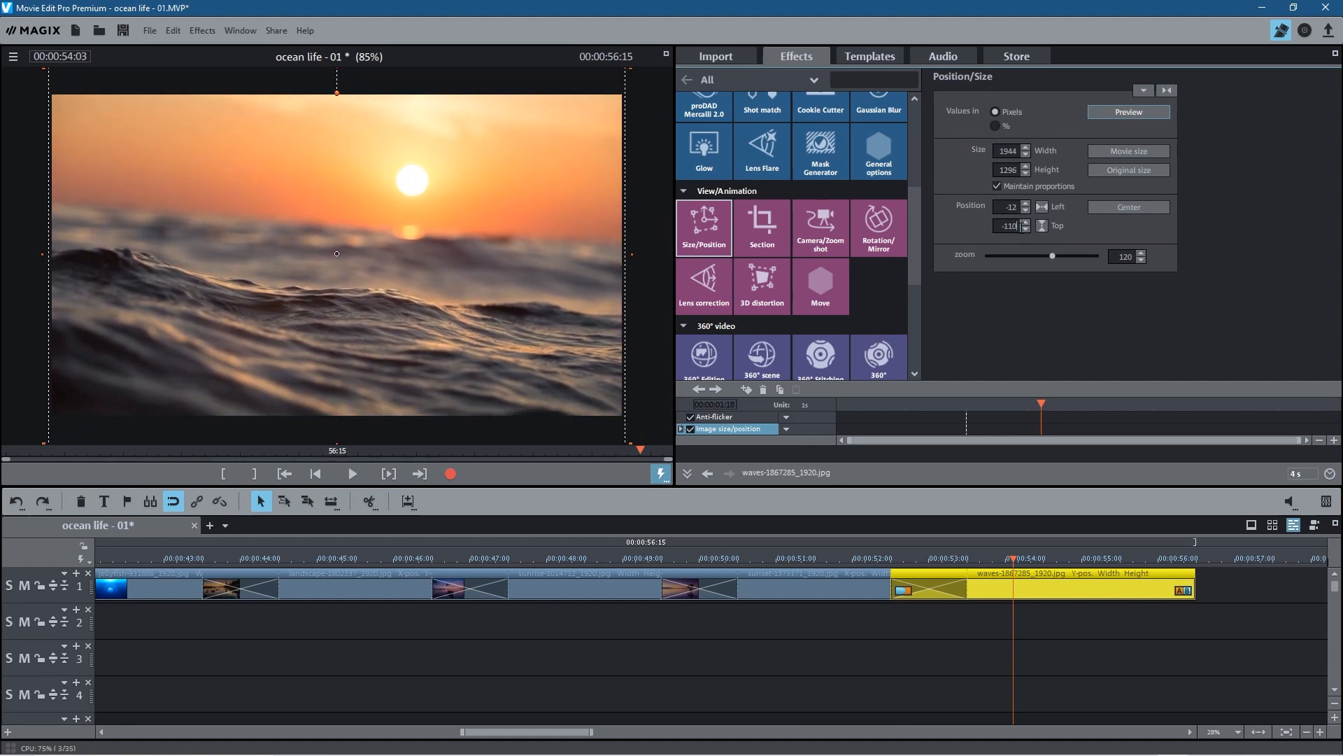
Flip the landscape photo horizontally with the Rotation/Mirror effect by setting its rotation about the vertical axis to 180 degrees.
{"action": "left_click_drag", "start_coordinate": [1013, 557], "coordinate": [724, 560]}
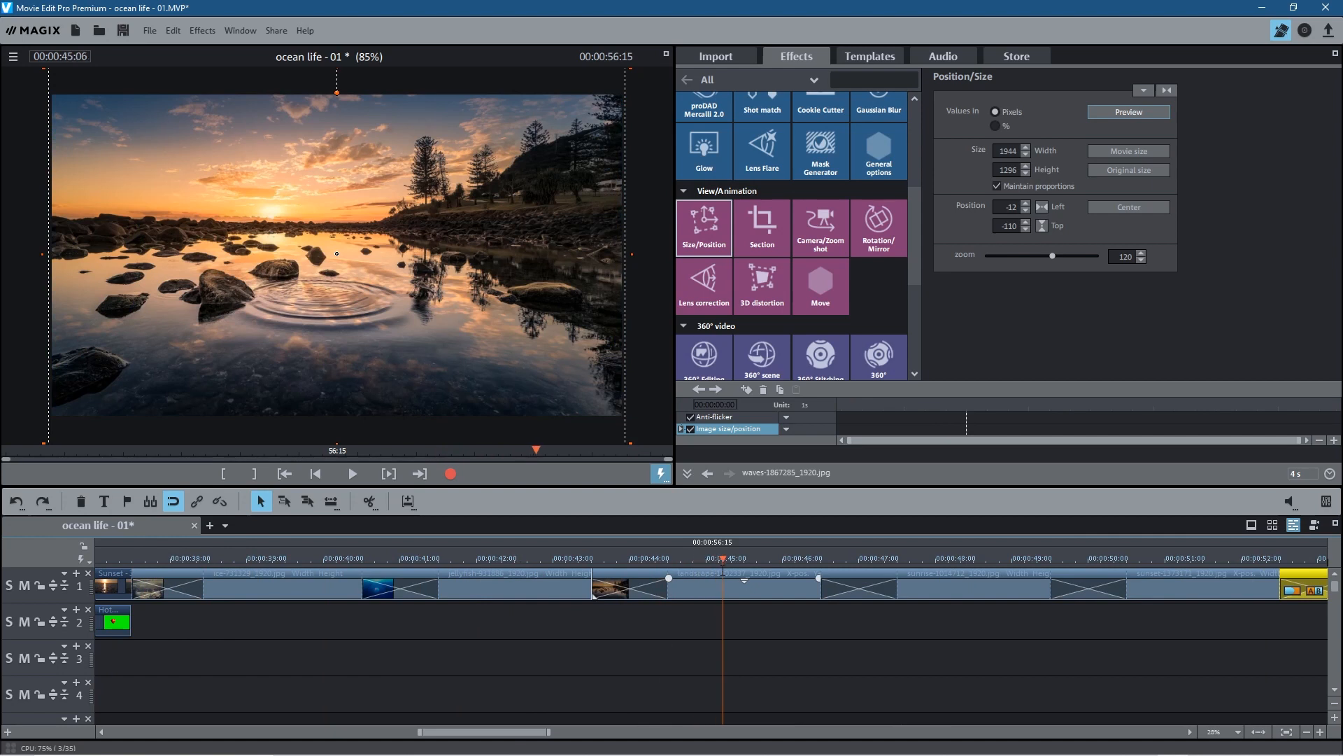
{"action": "left_click", "coordinate": [709, 590]}
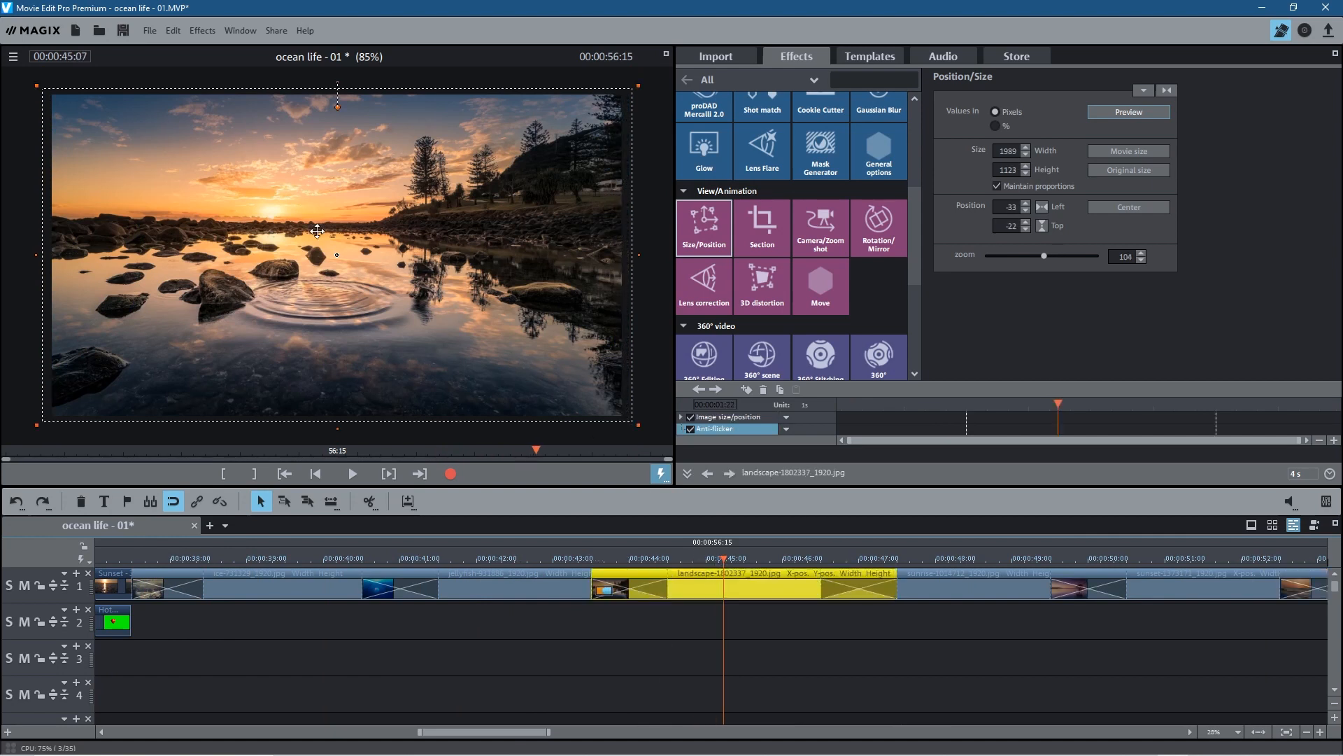
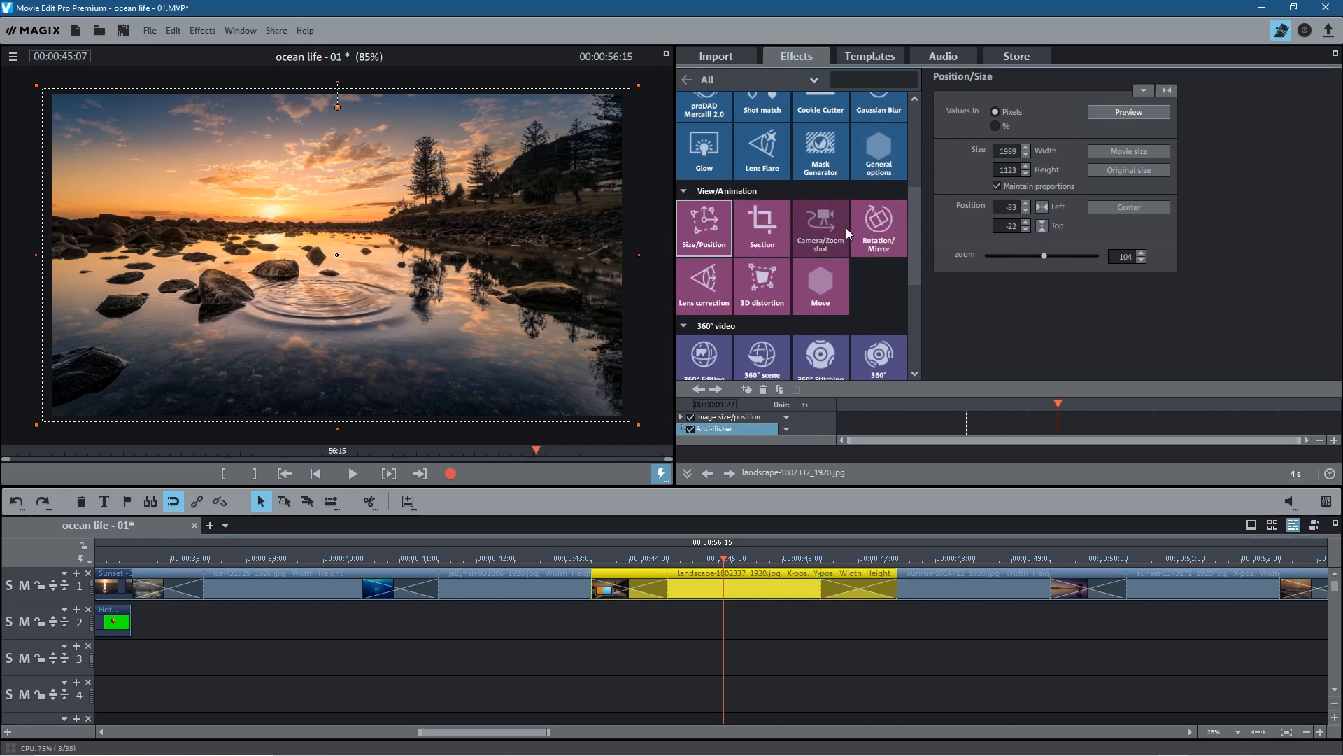
{"action": "left_click", "coordinate": [881, 231]}
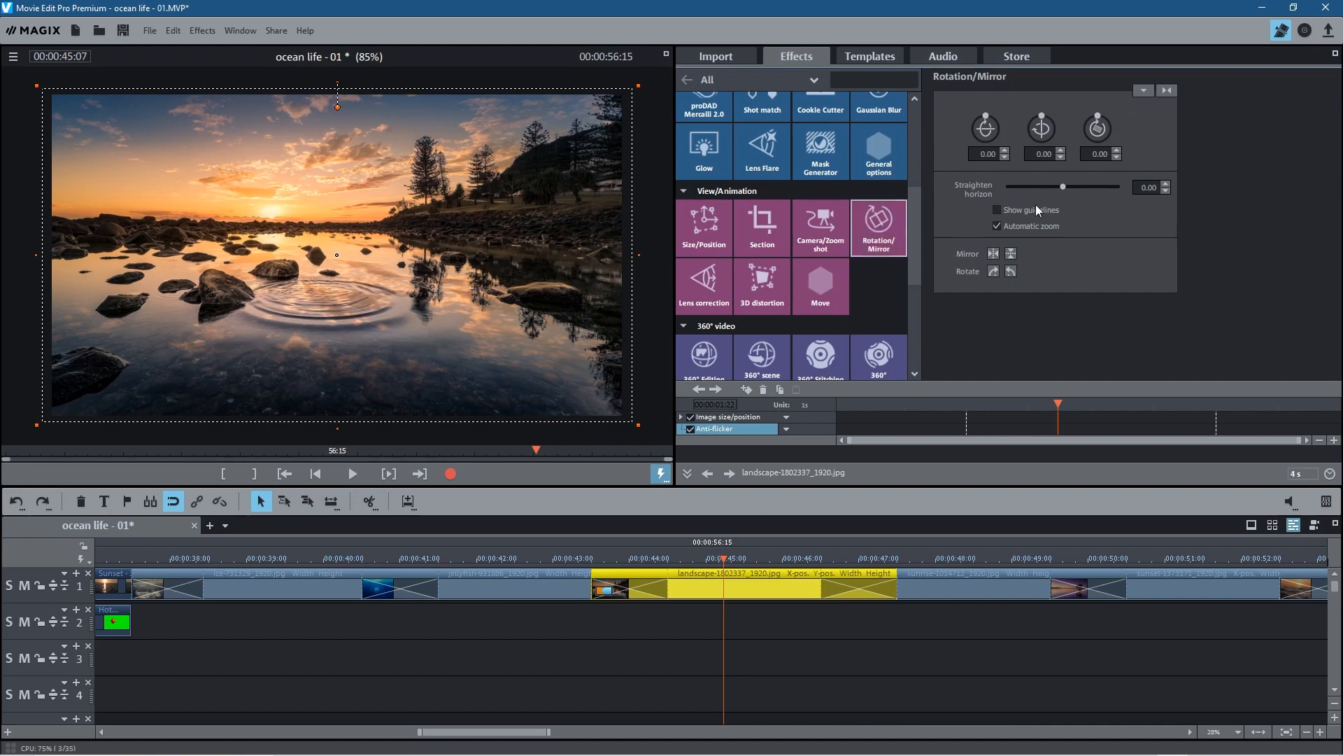
{"action": "mouse_move", "coordinate": [1097, 129]}
{"action": "left_mouse_down"}
{"action": "mouse_move", "coordinate": [1102, 64]}
{"action": "mouse_move", "coordinate": [1083, 189]}
{"action": "mouse_move", "coordinate": [1087, 127]}
{"action": "left_mouse_up"}
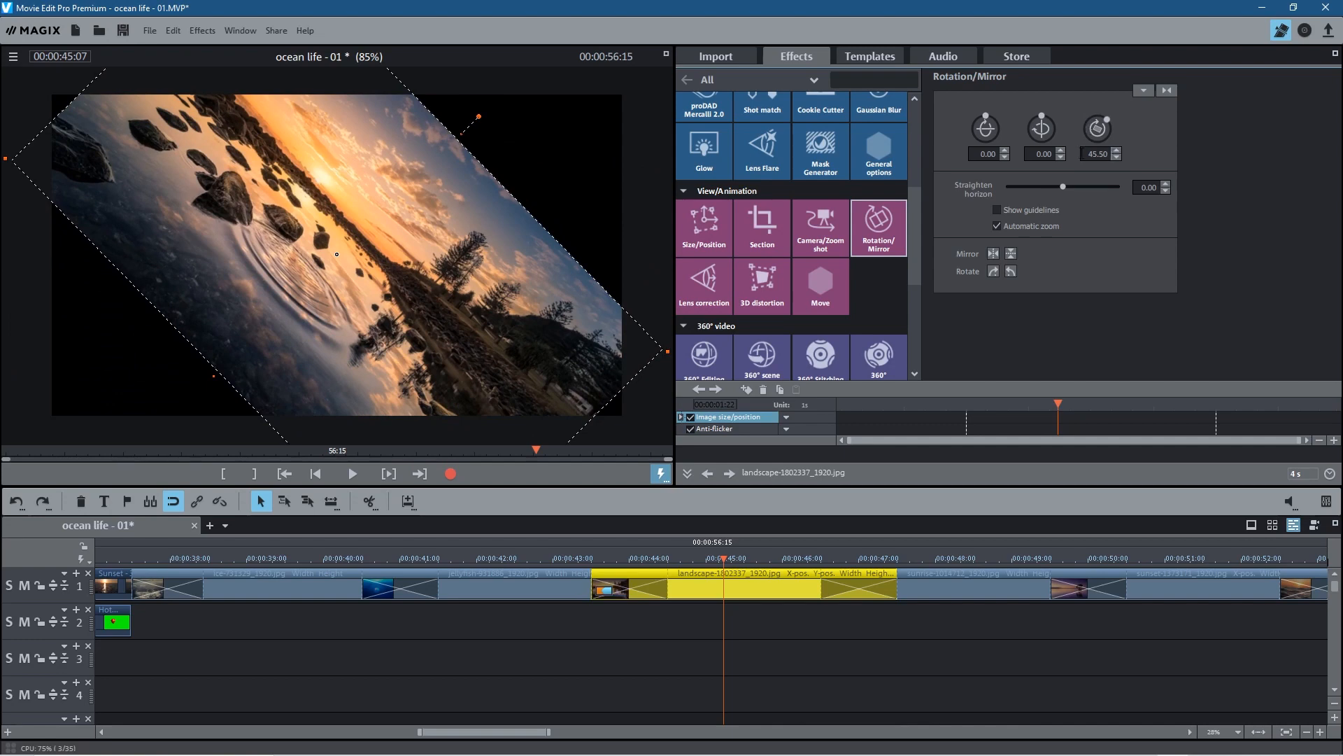
{"action": "key", "text": "ctrl+z"}
{"action": "left_click_drag", "start_coordinate": [1041, 128], "coordinate": [1027, 36]}
{"action": "double_click", "coordinate": [1034, 154]}
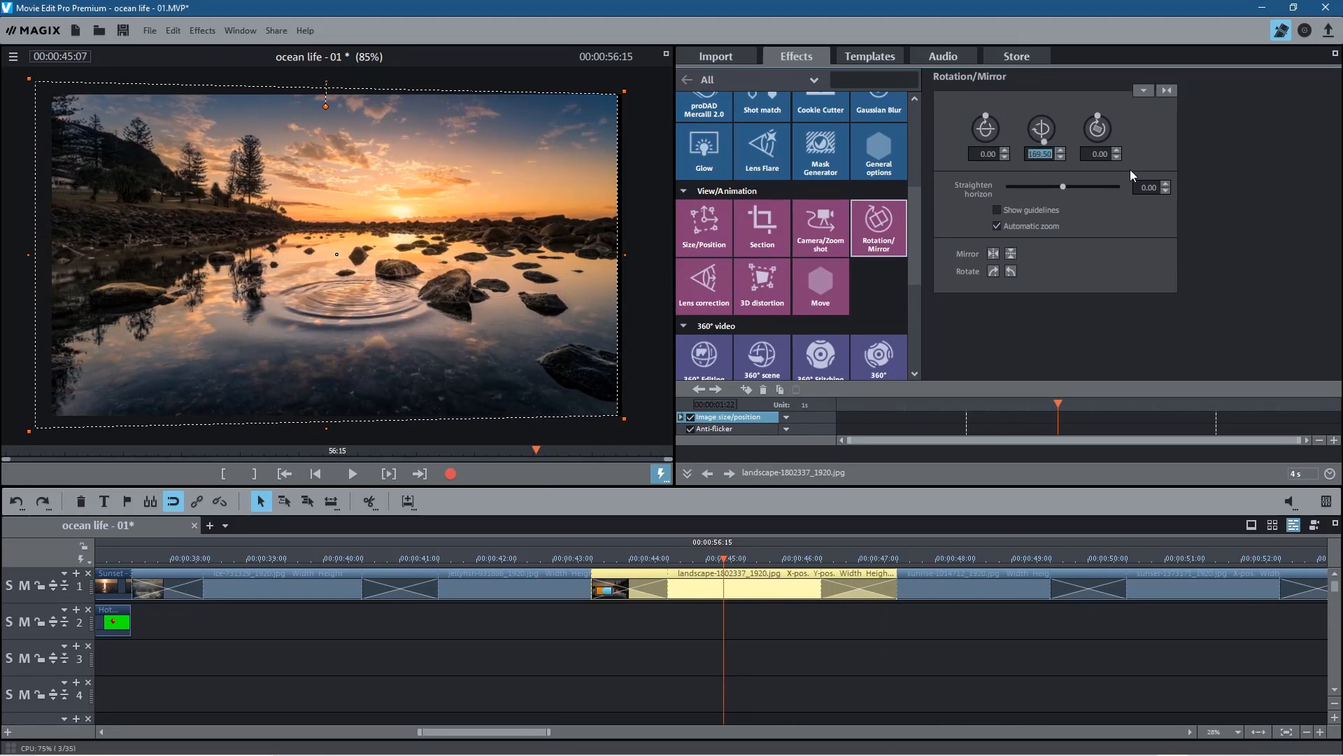
{"action": "type", "text": "180"}
{"action": "key", "text": "Return"}
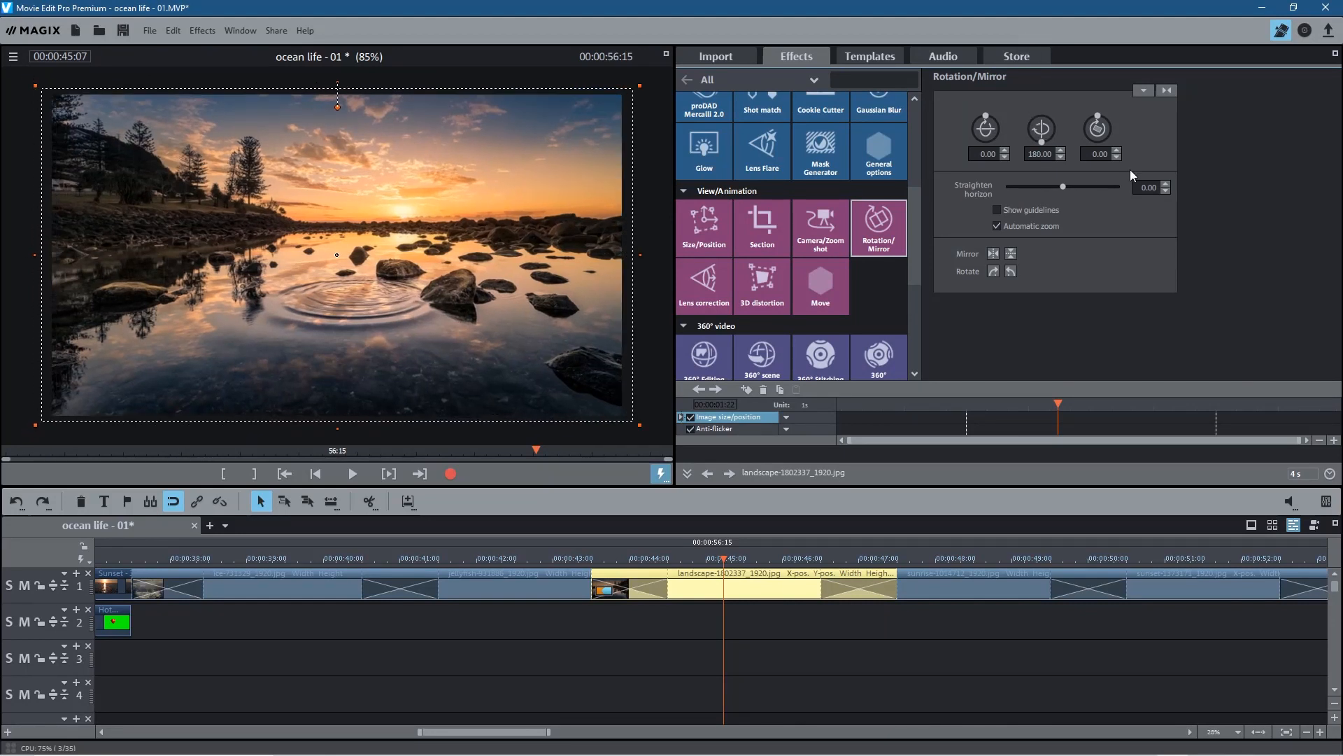
Flip the sunset tree photo horizontally by setting its rotation about the vertical axis to 180 degrees in Rotation/Mirror.
{"action": "left_click_drag", "start_coordinate": [724, 556], "coordinate": [1167, 555]}
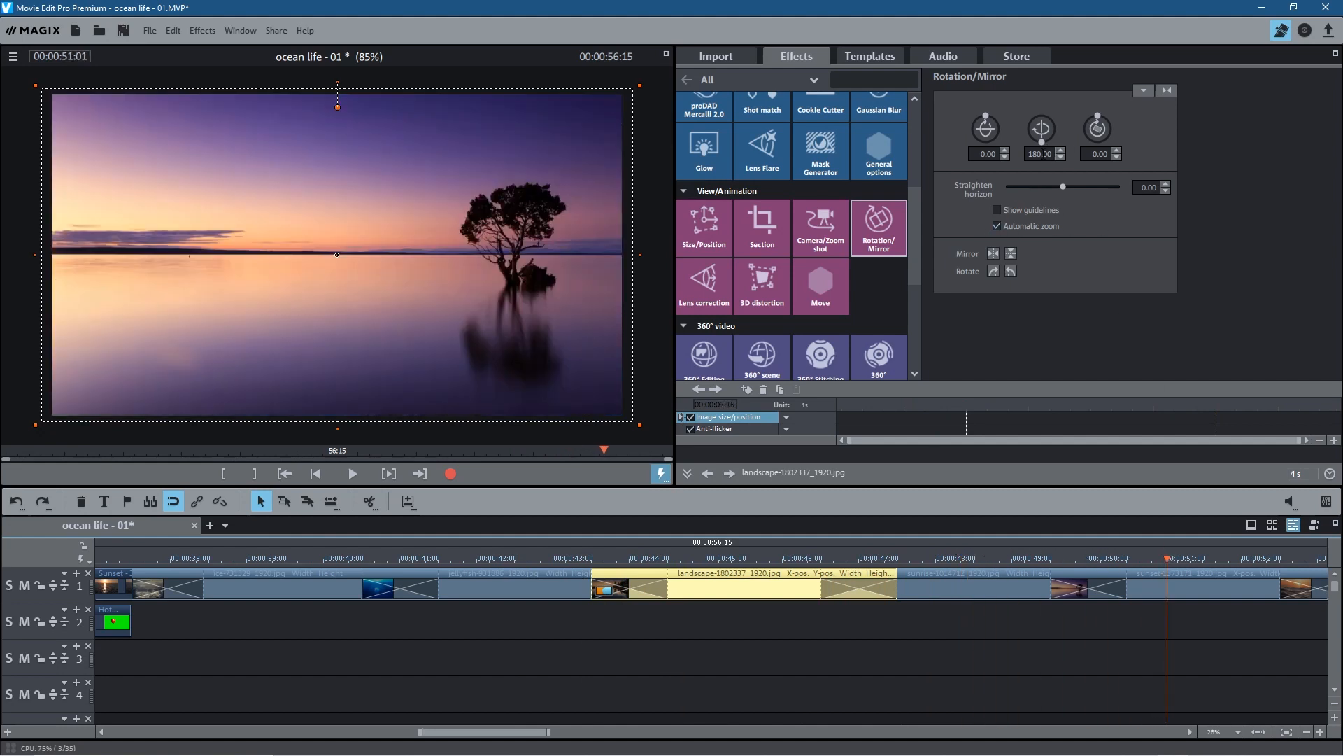
{"action": "left_click", "coordinate": [1156, 586]}
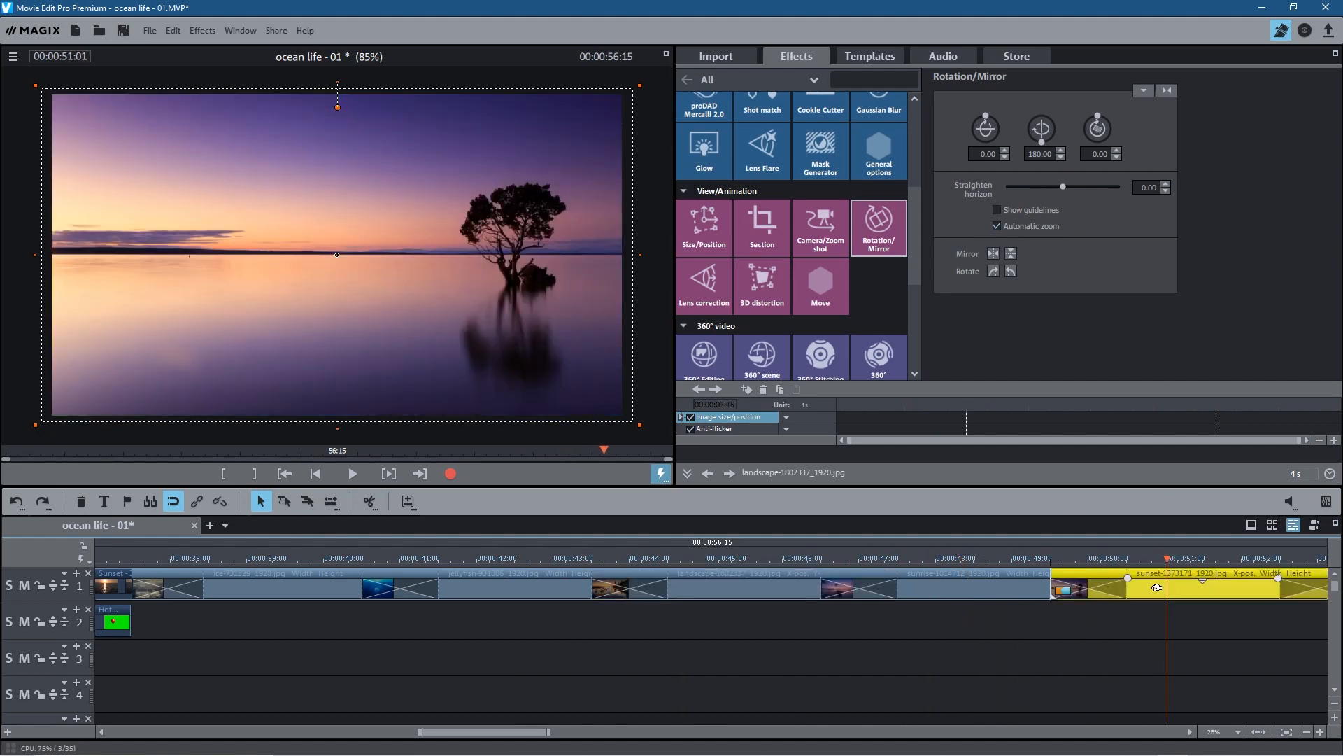
{"action": "left_click", "coordinate": [888, 233]}
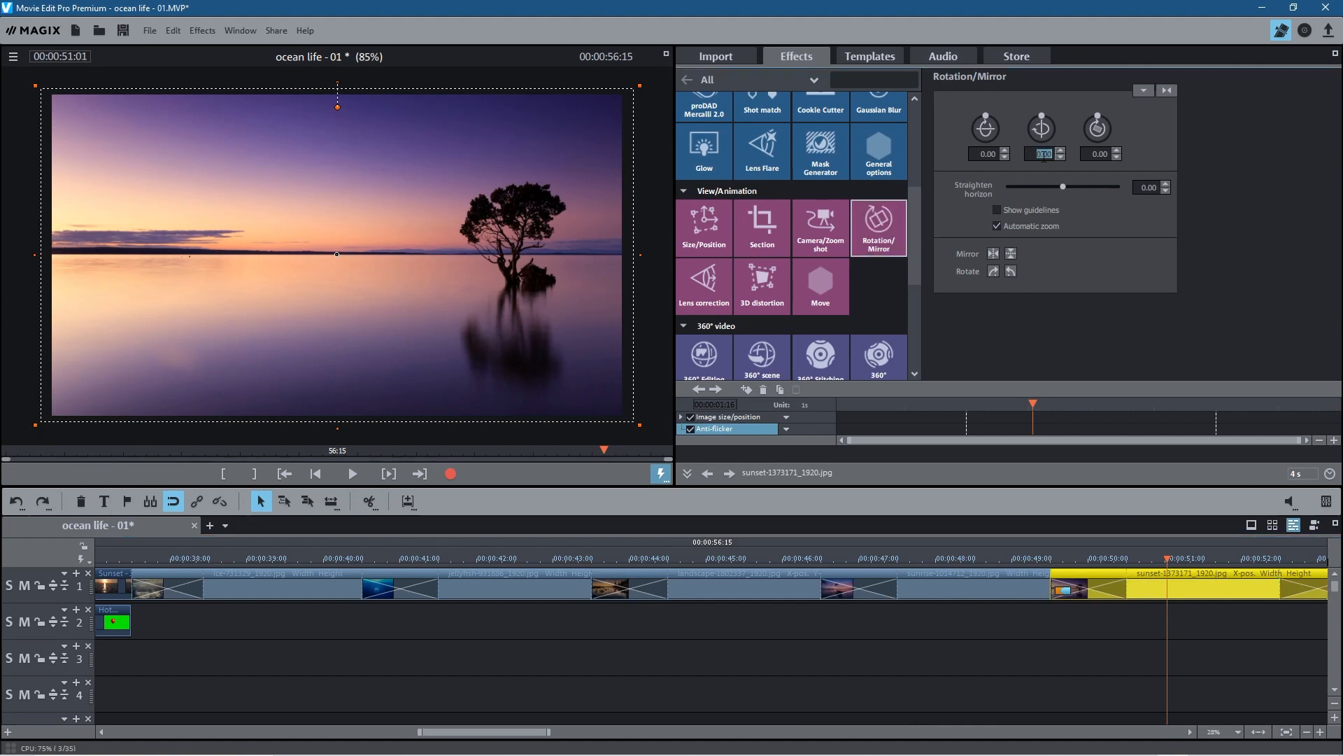
{"action": "key", "text": "Return"}
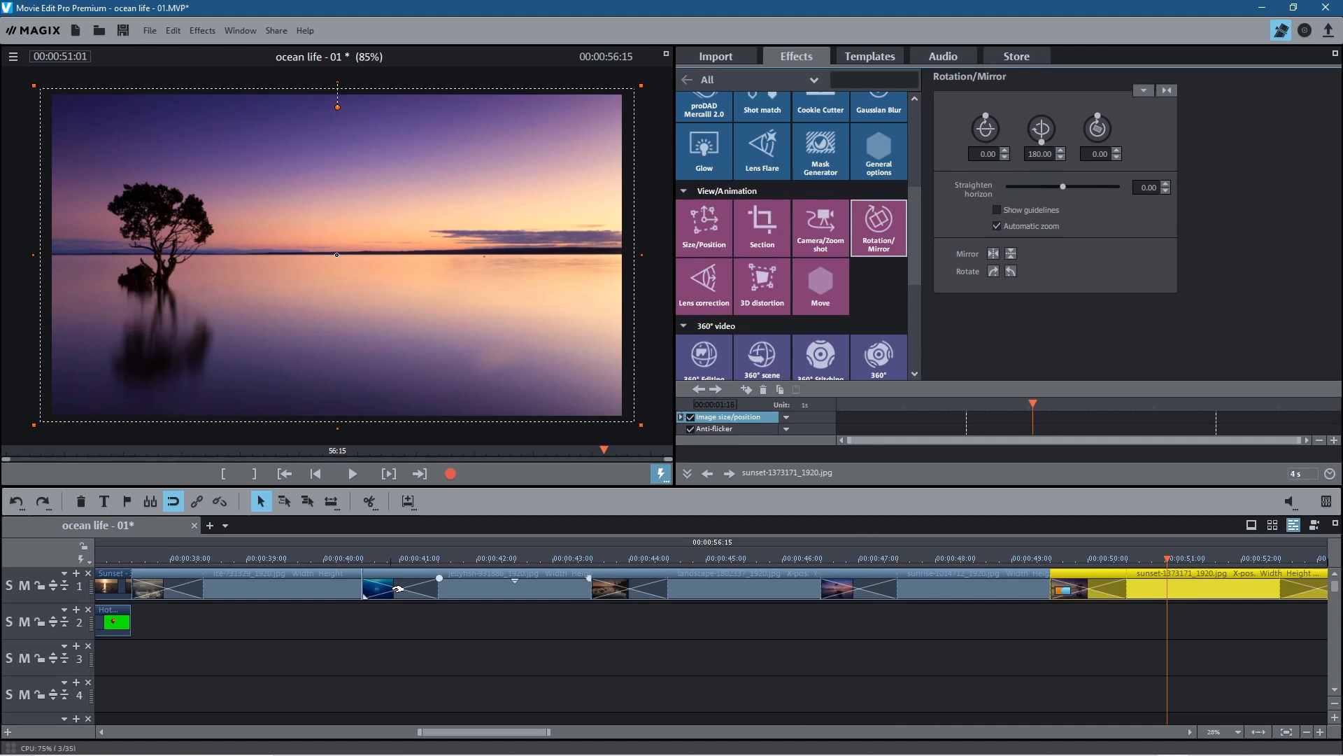
Flip the Drone beach clip horizontally by setting its rotation about the vertical axis to 180 degrees in Rotation/Mirror.
{"action": "left_click_drag", "start_coordinate": [1164, 556], "coordinate": [541, 549]}
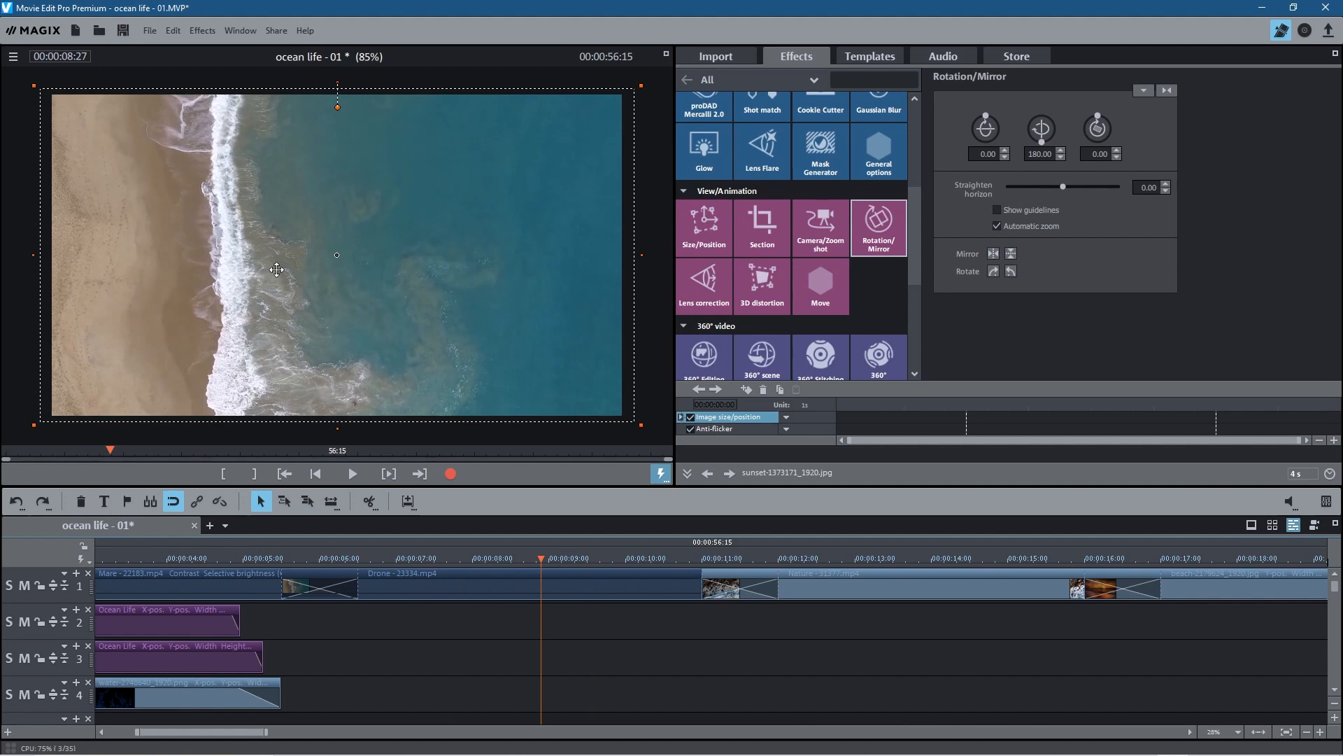
{"action": "left_click", "coordinate": [521, 575]}
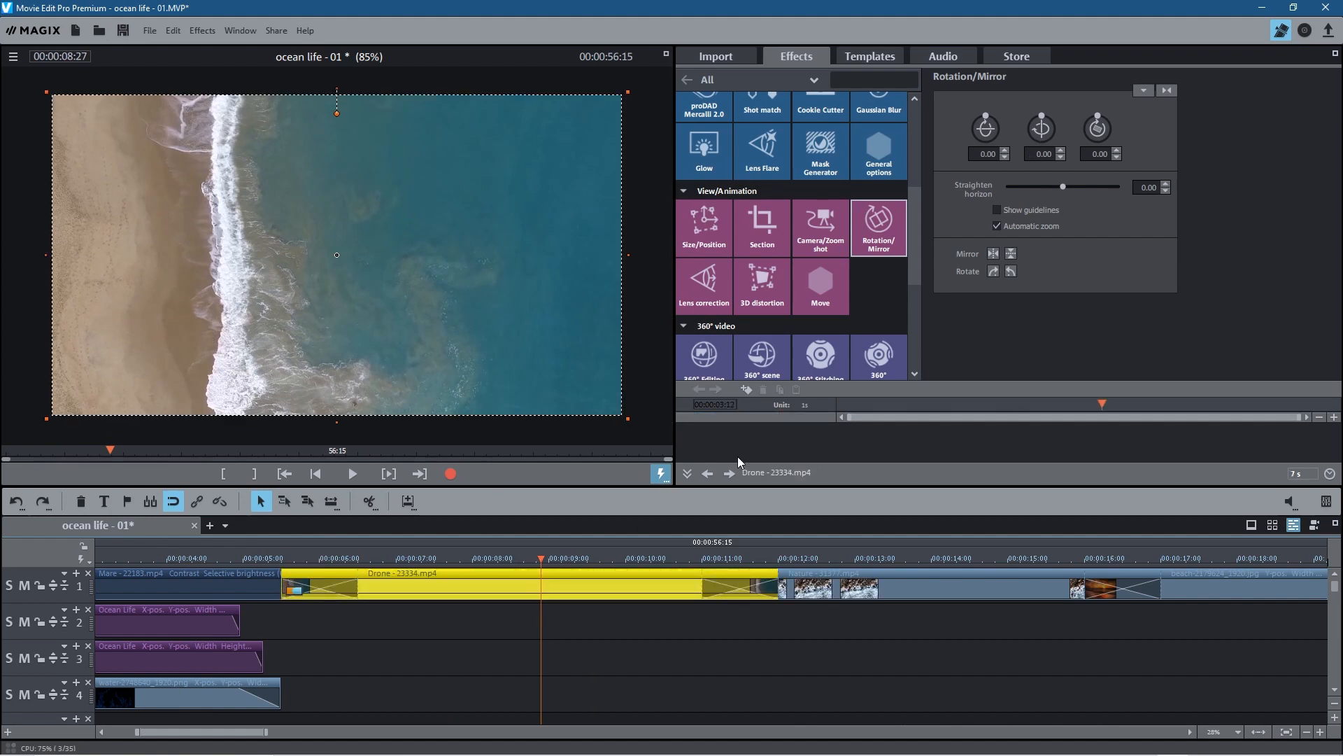
{"action": "left_click", "coordinate": [1044, 153]}
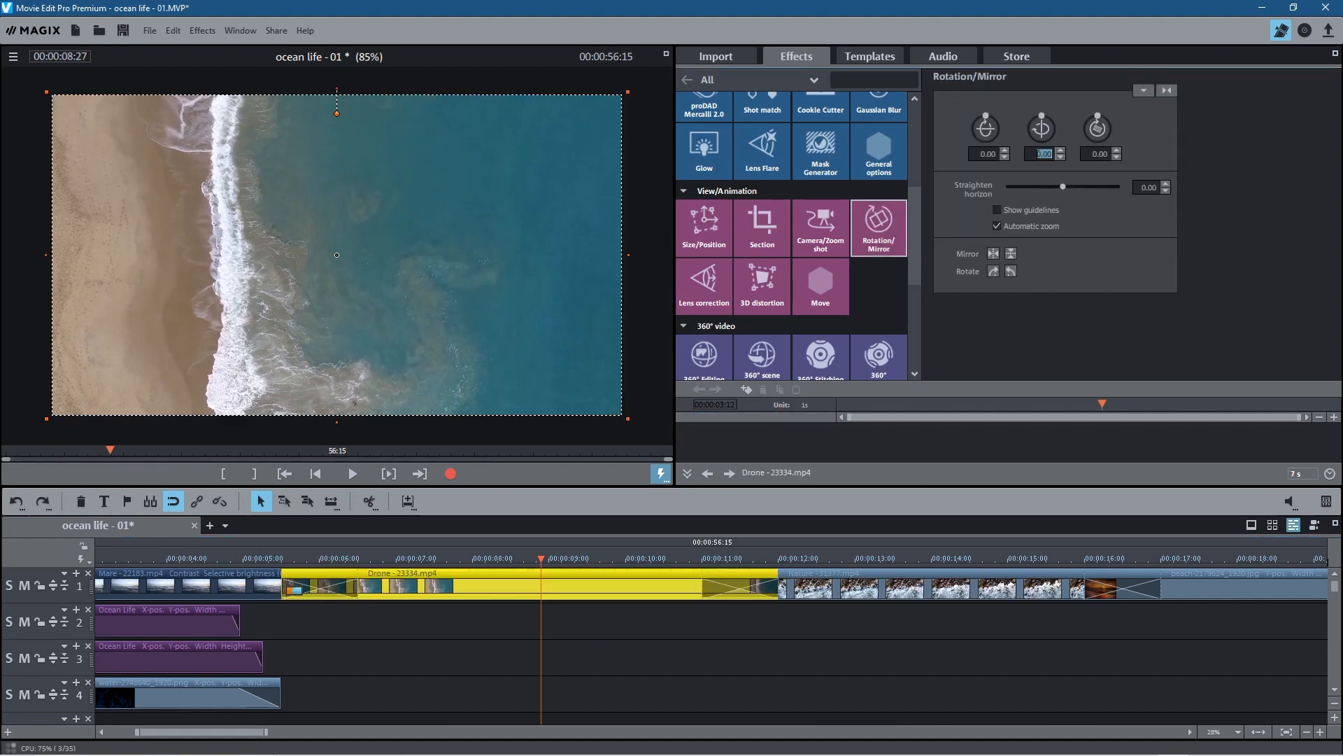
{"action": "type", "text": "180"}
{"action": "key", "text": "Return"}
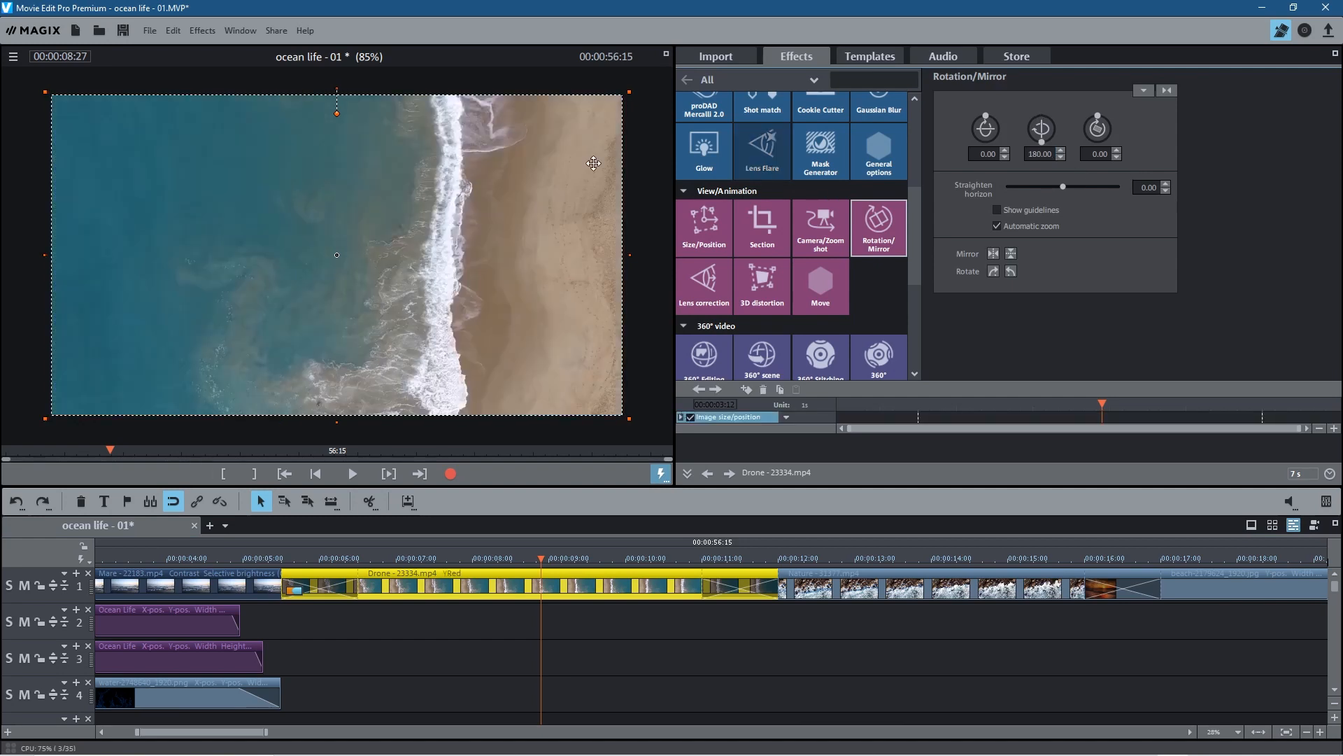
Select the ice photo on the timeline and examine its framing in the preview monitor at several magnifications.
{"action": "left_click_drag", "start_coordinate": [540, 558], "coordinate": [418, 550]}
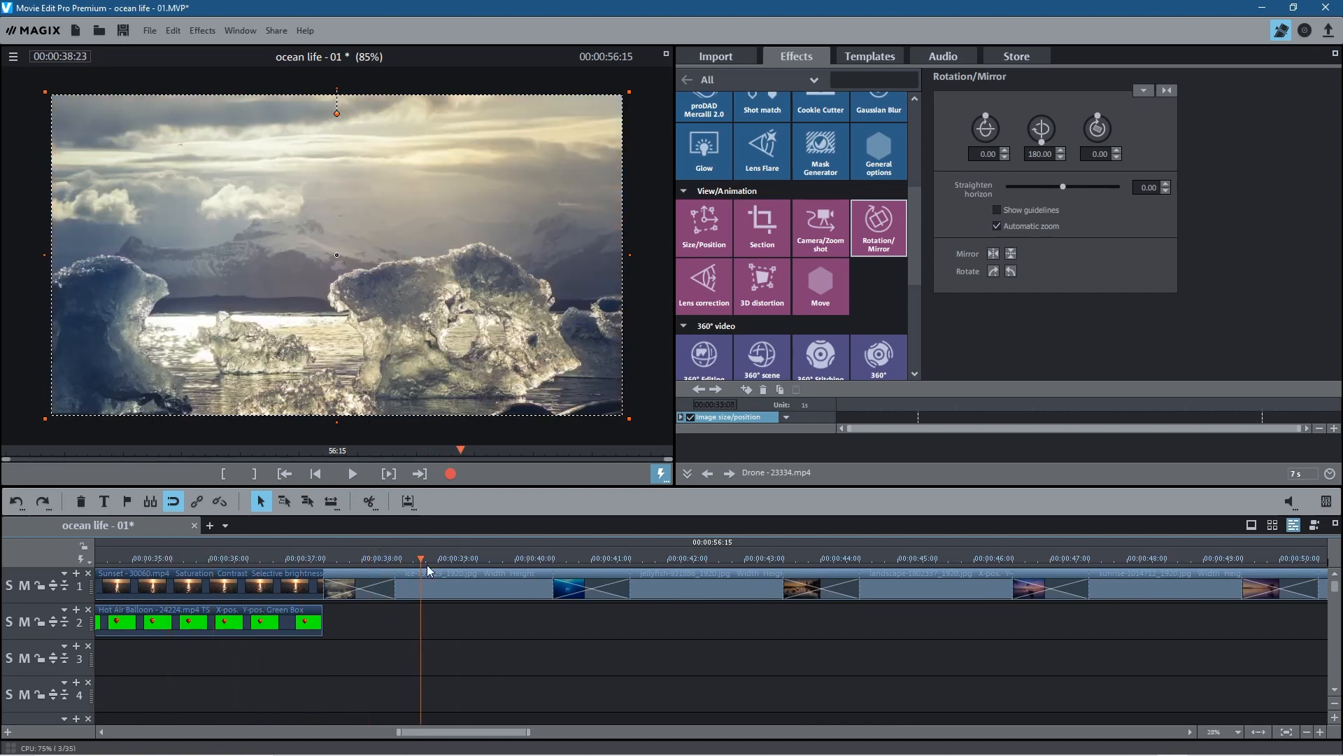
{"action": "left_click", "coordinate": [430, 570]}
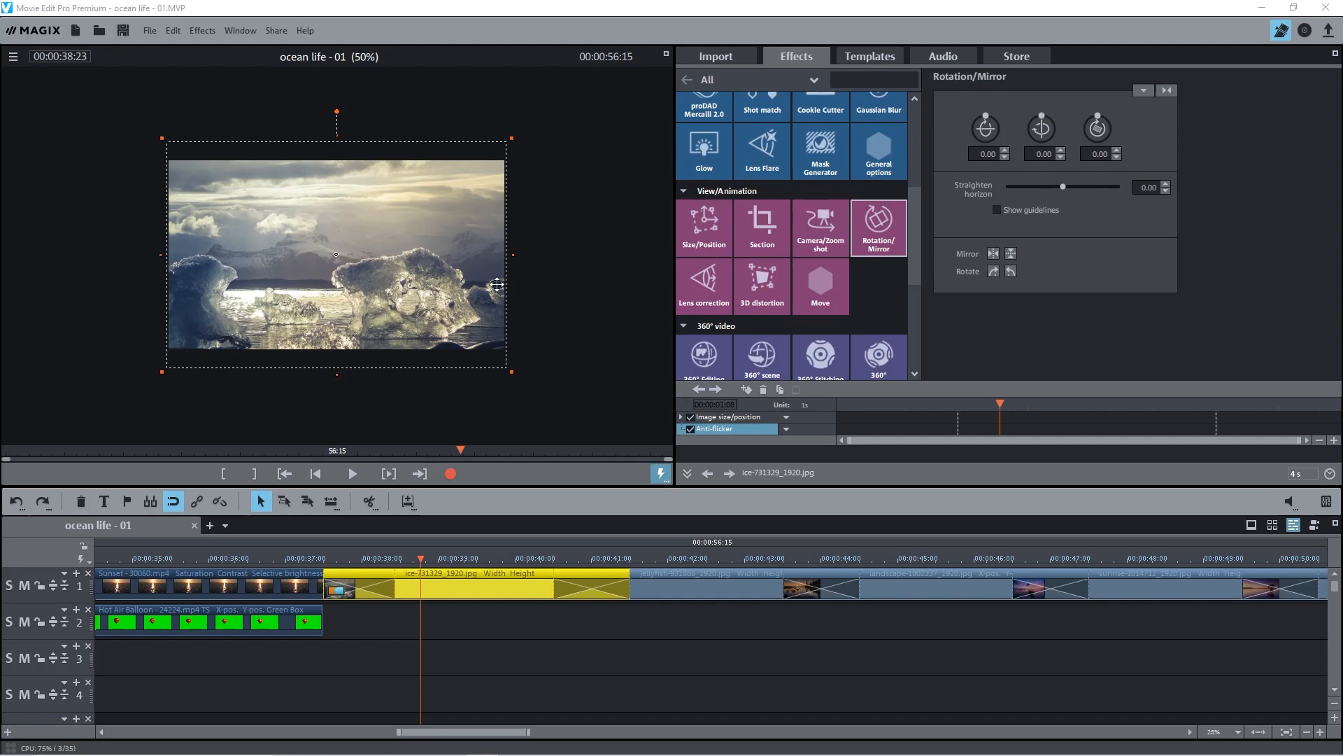
{"action": "left_click", "coordinate": [519, 30]}
{"action": "scroll", "coordinate": [494, 338], "scroll_direction": "up", "scroll_amount": 1}
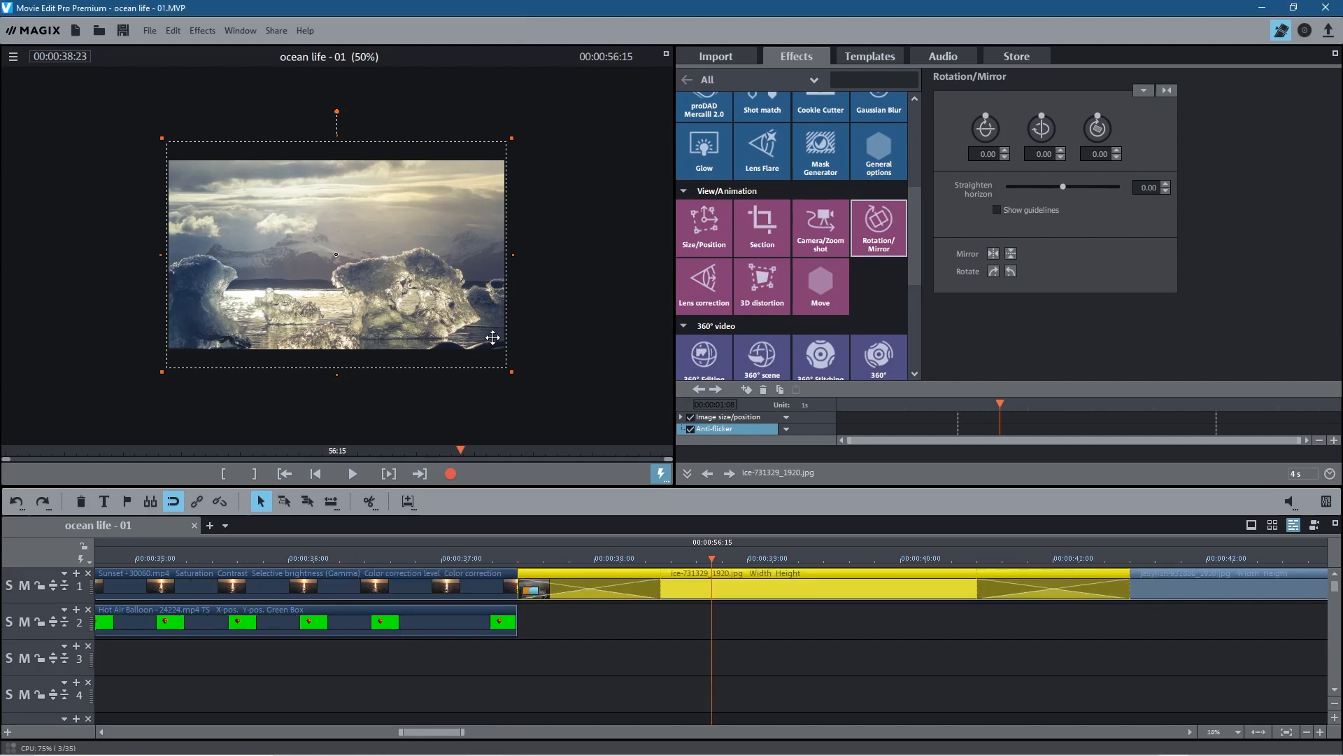
{"action": "scroll", "coordinate": [494, 337], "scroll_direction": "down", "scroll_amount": 1}
{"action": "left_click", "coordinate": [449, 247]}
{"action": "scroll", "coordinate": [449, 248], "scroll_direction": "up", "scroll_amount": 3}
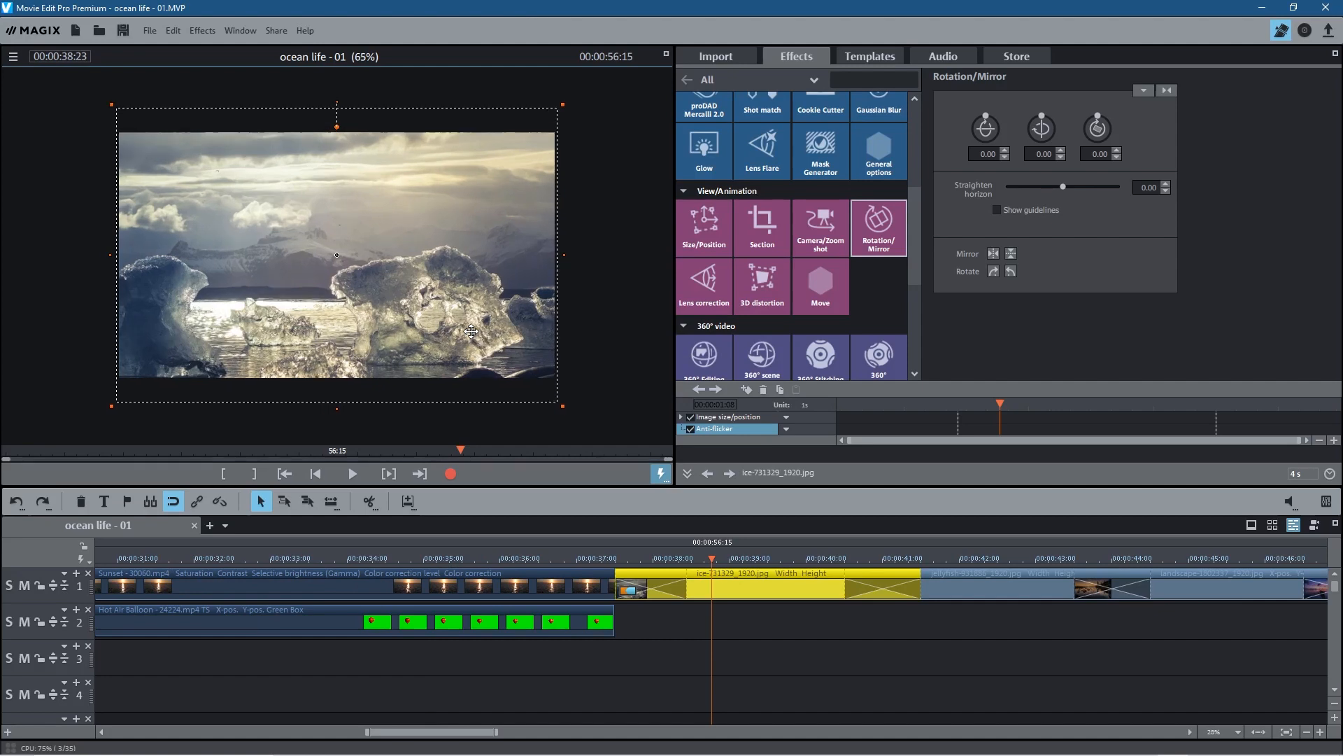
{"action": "scroll", "coordinate": [471, 331], "scroll_direction": "up", "scroll_amount": 1}
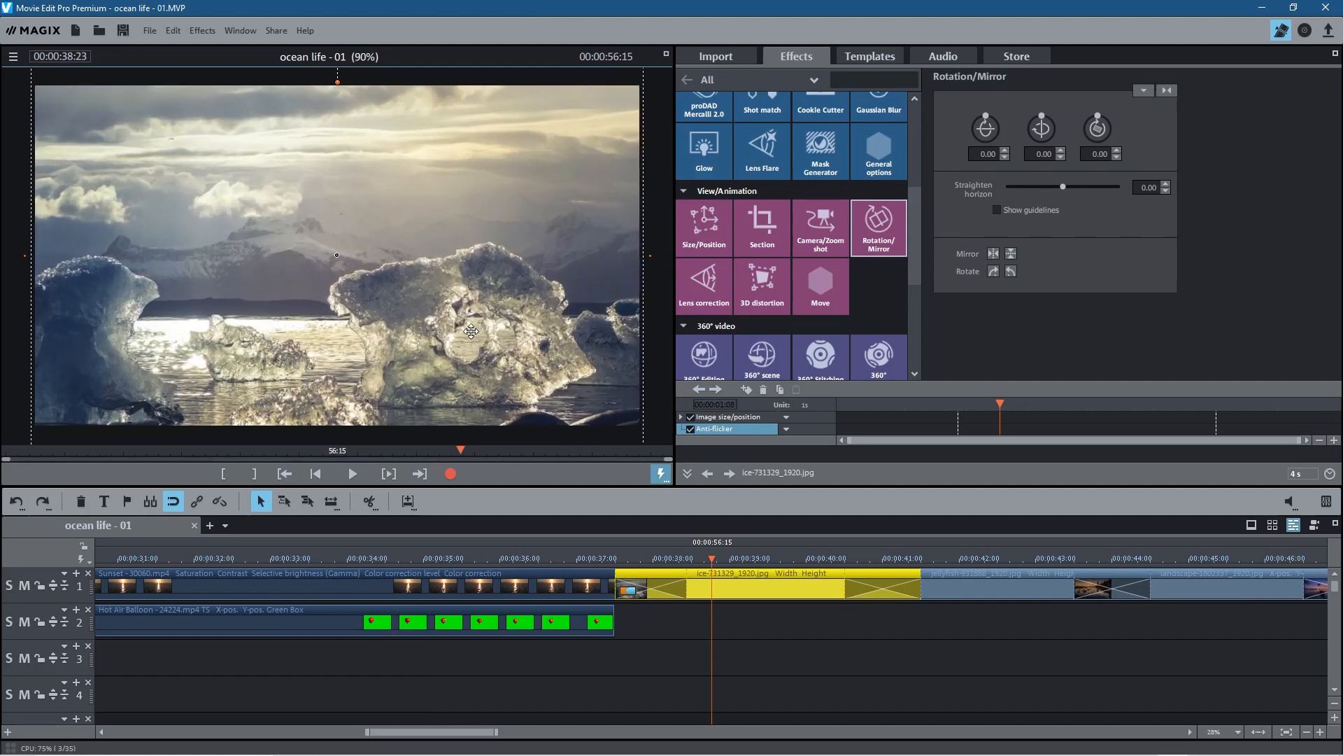
{"action": "scroll", "coordinate": [471, 331], "scroll_direction": "up", "scroll_amount": 1}
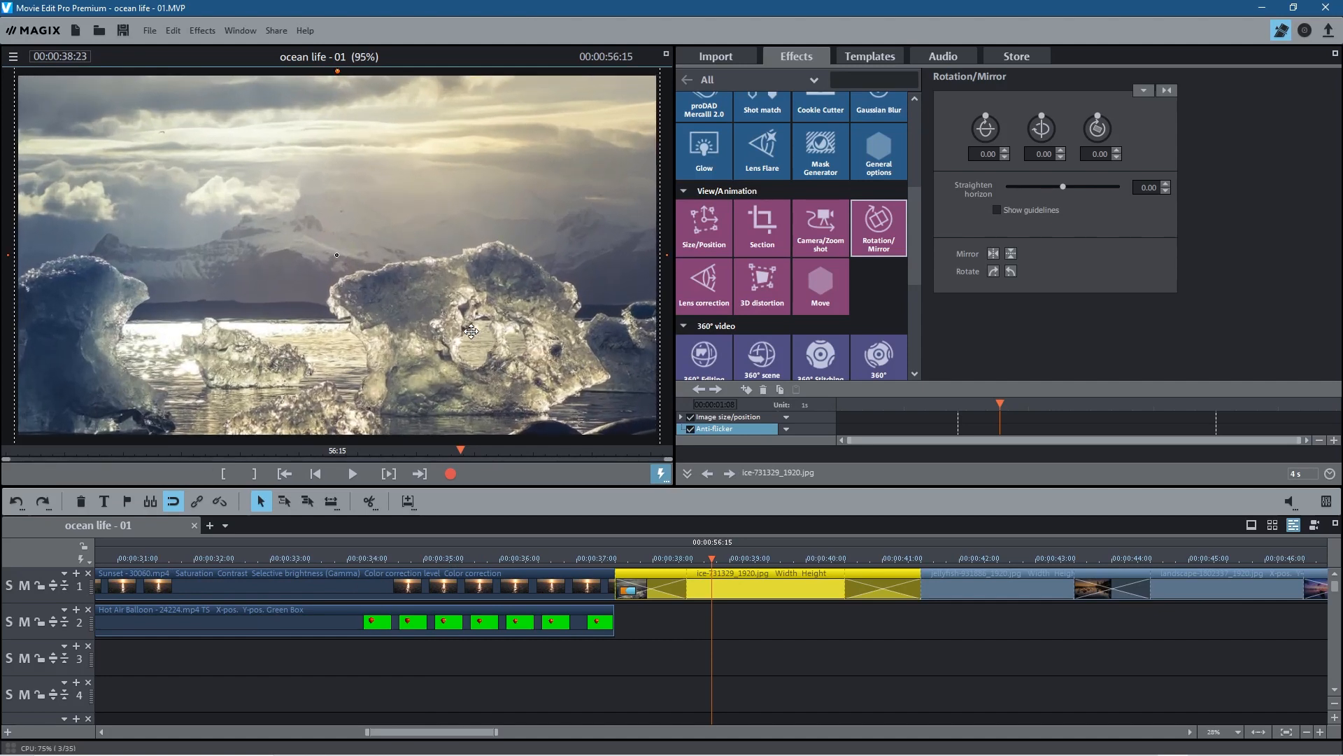
{"action": "scroll", "coordinate": [471, 331], "scroll_direction": "up", "scroll_amount": 1}
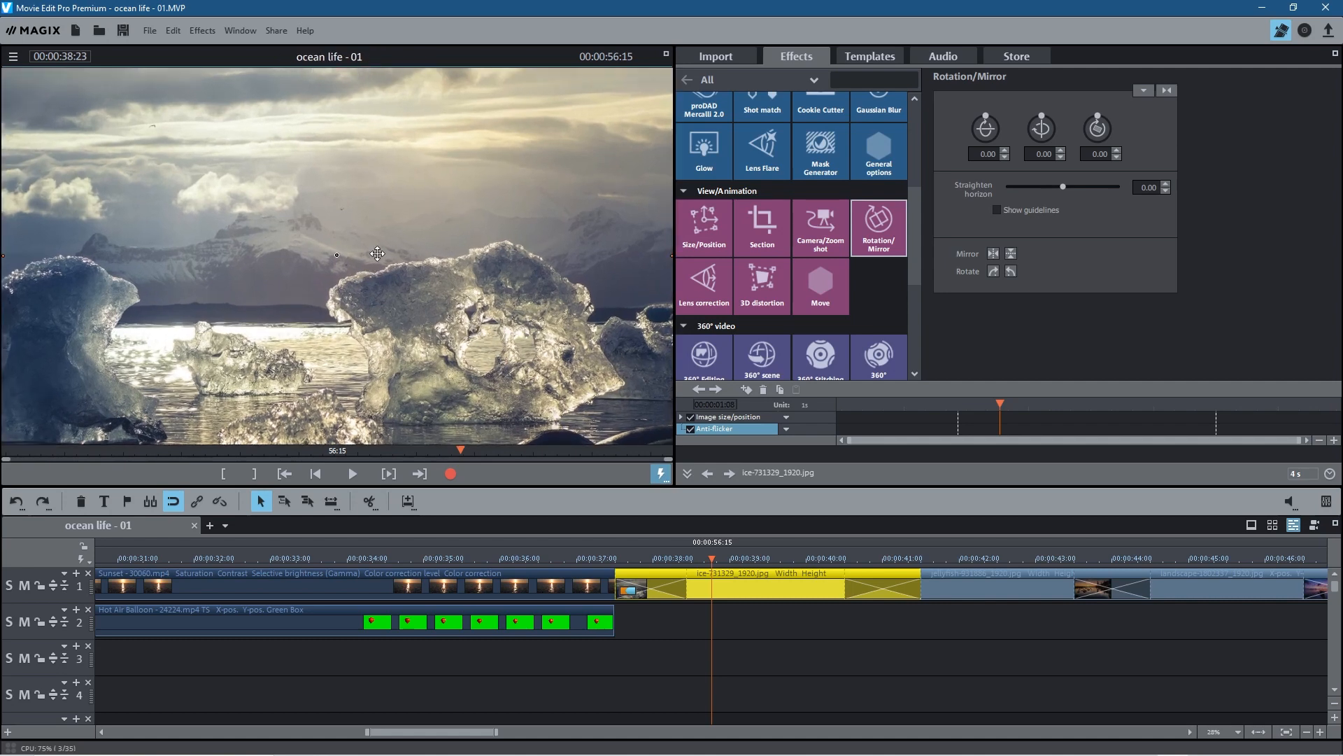
{"action": "scroll", "coordinate": [377, 253], "scroll_direction": "down", "scroll_amount": 1}
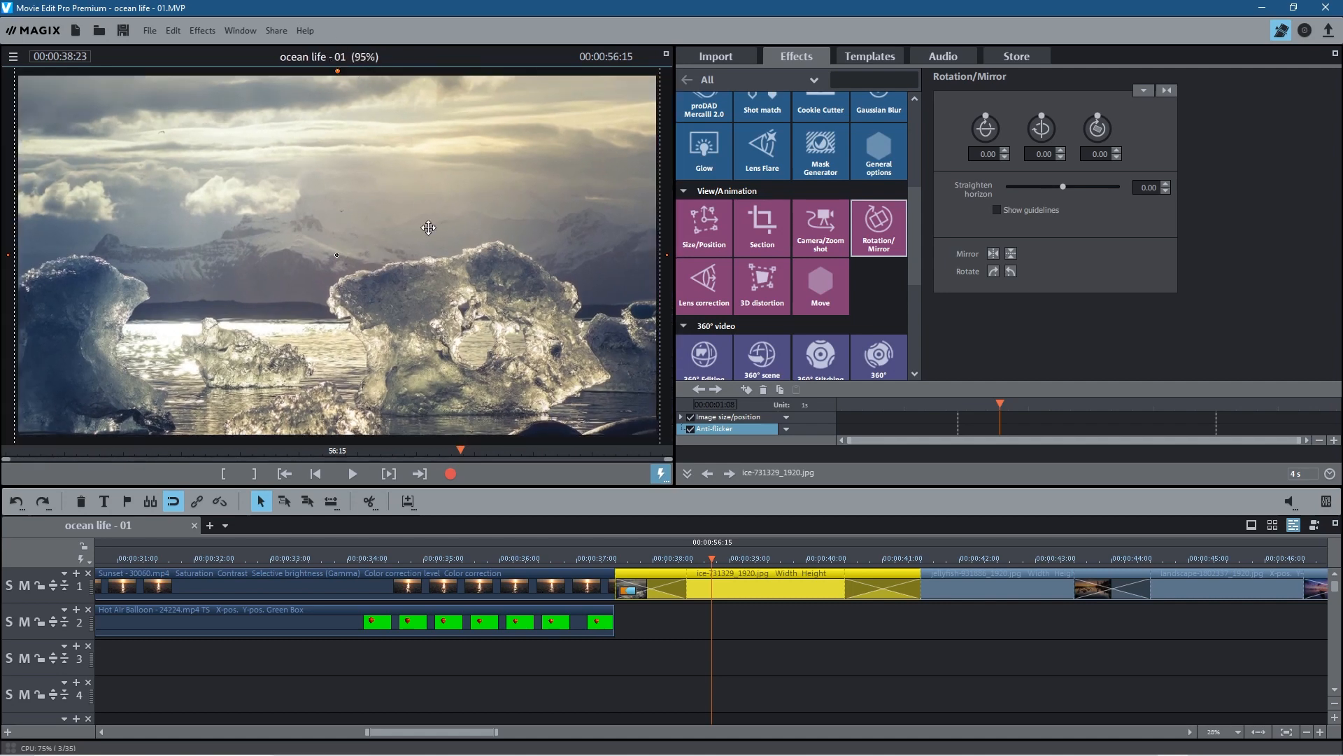
{"action": "scroll", "coordinate": [435, 243], "scroll_direction": "up", "scroll_amount": 1}
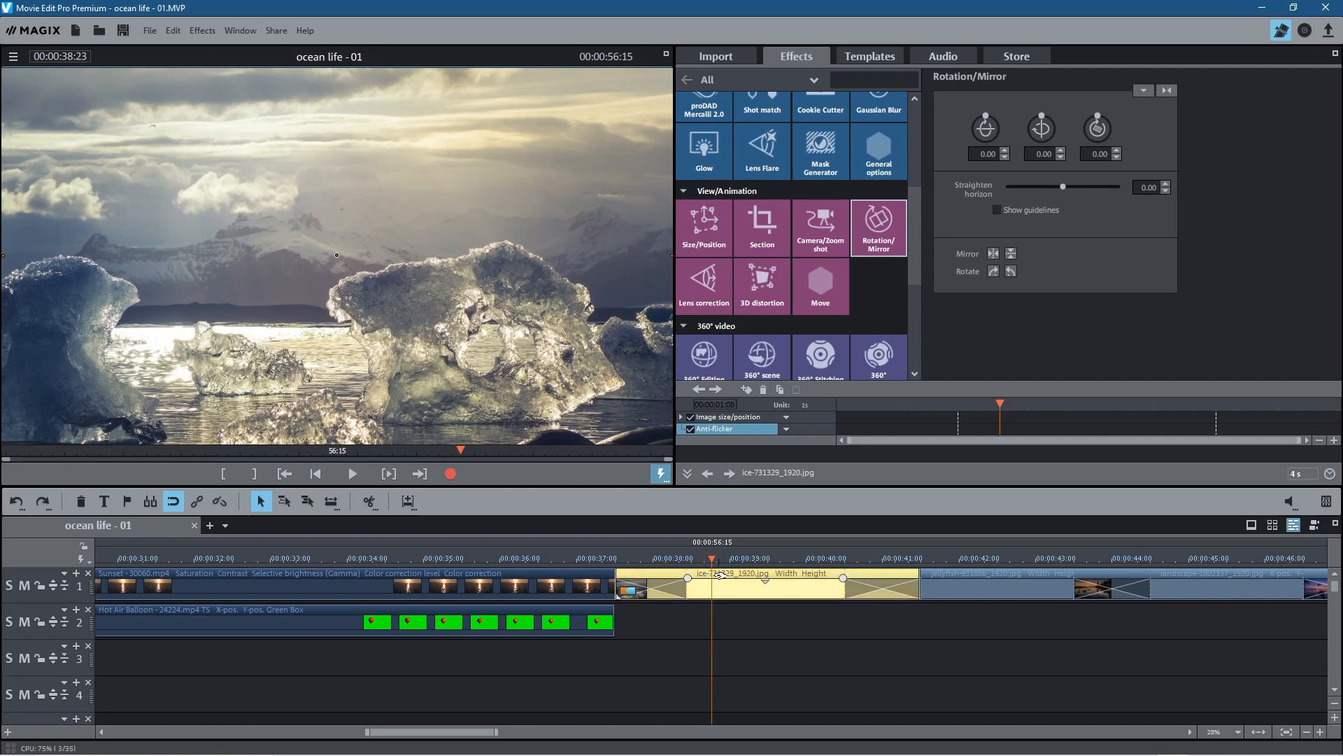
Add Size/Position keyframes at the very start and very end of the ice photo.
{"action": "left_click_drag", "start_coordinate": [647, 558], "coordinate": [733, 553]}
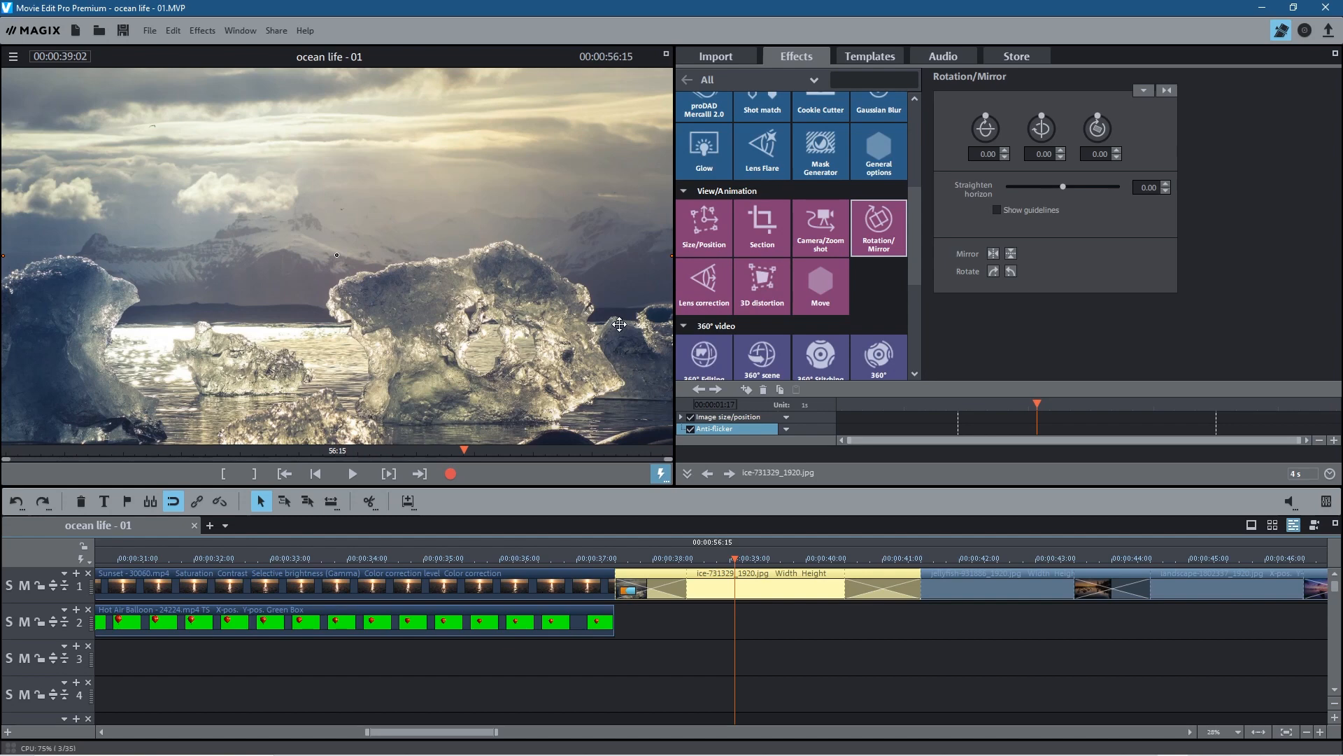
{"action": "left_click", "coordinate": [695, 224]}
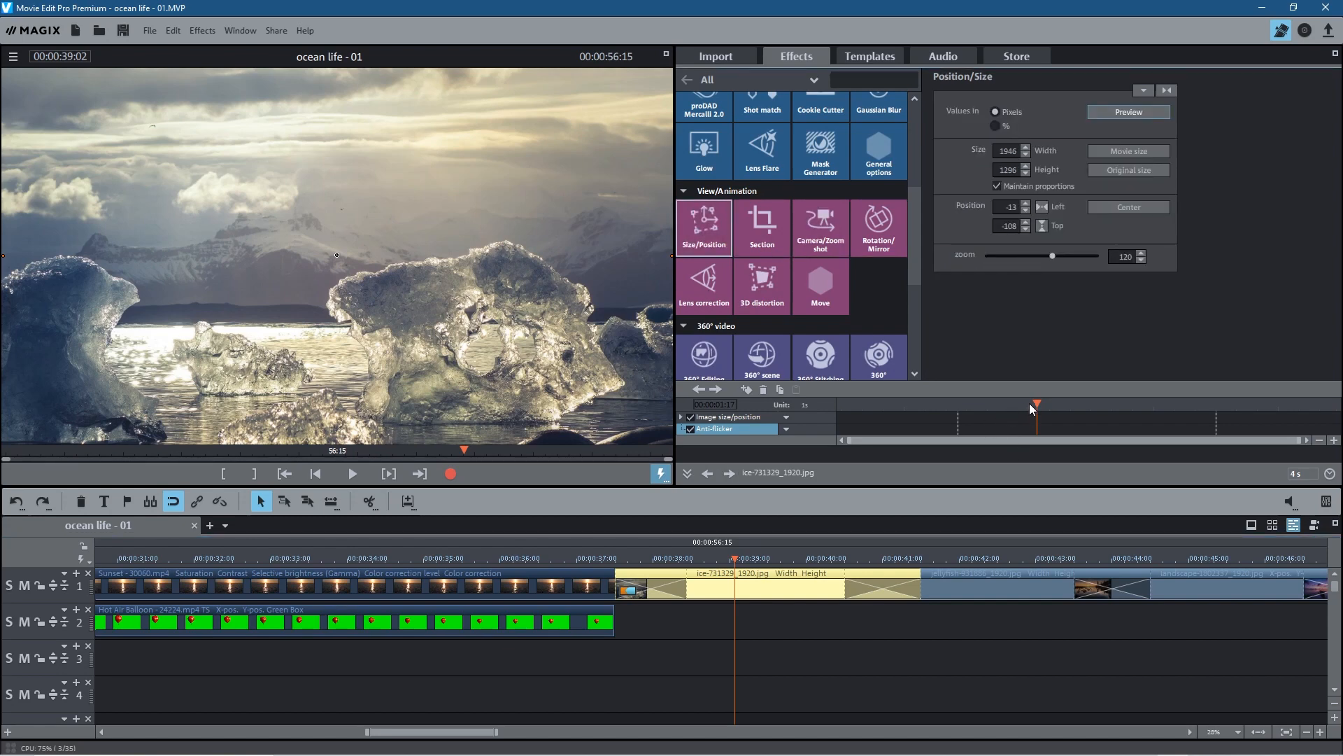
{"action": "left_click_drag", "start_coordinate": [1037, 401], "coordinate": [814, 400]}
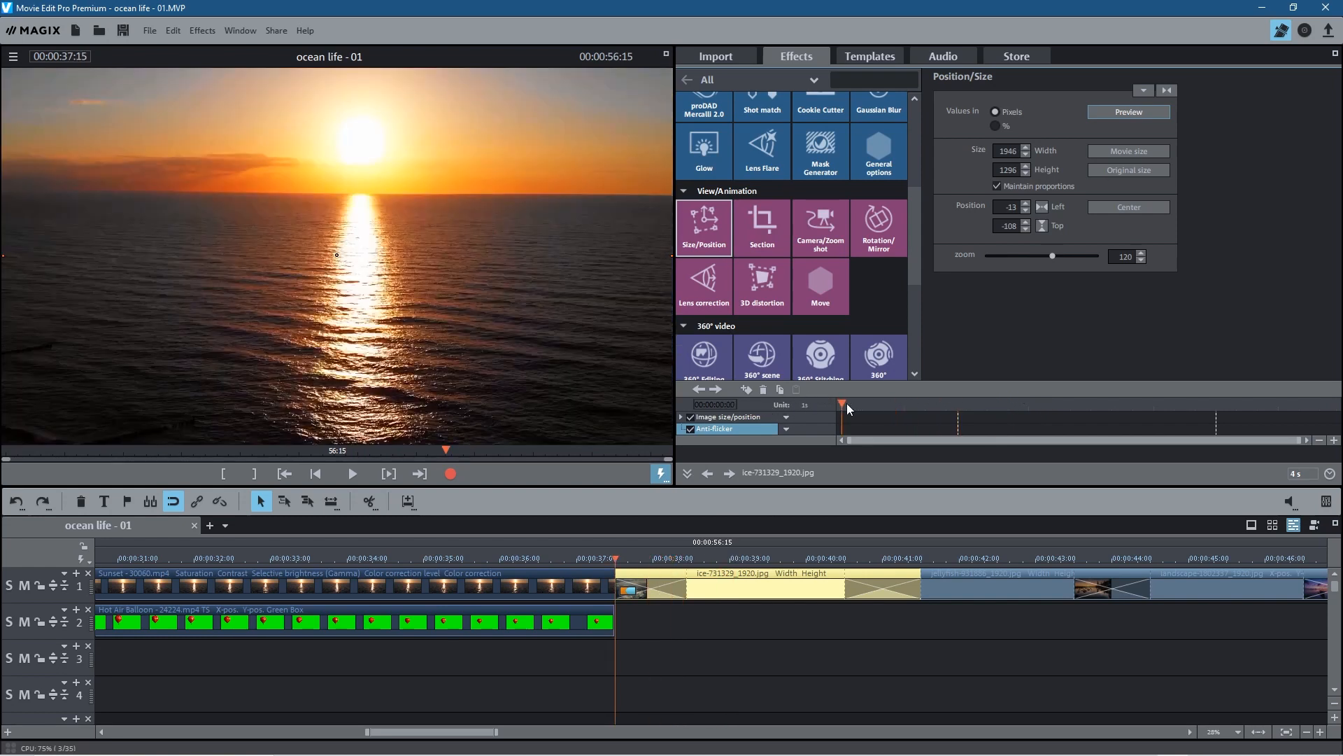
{"action": "left_click_drag", "start_coordinate": [845, 408], "coordinate": [790, 406]}
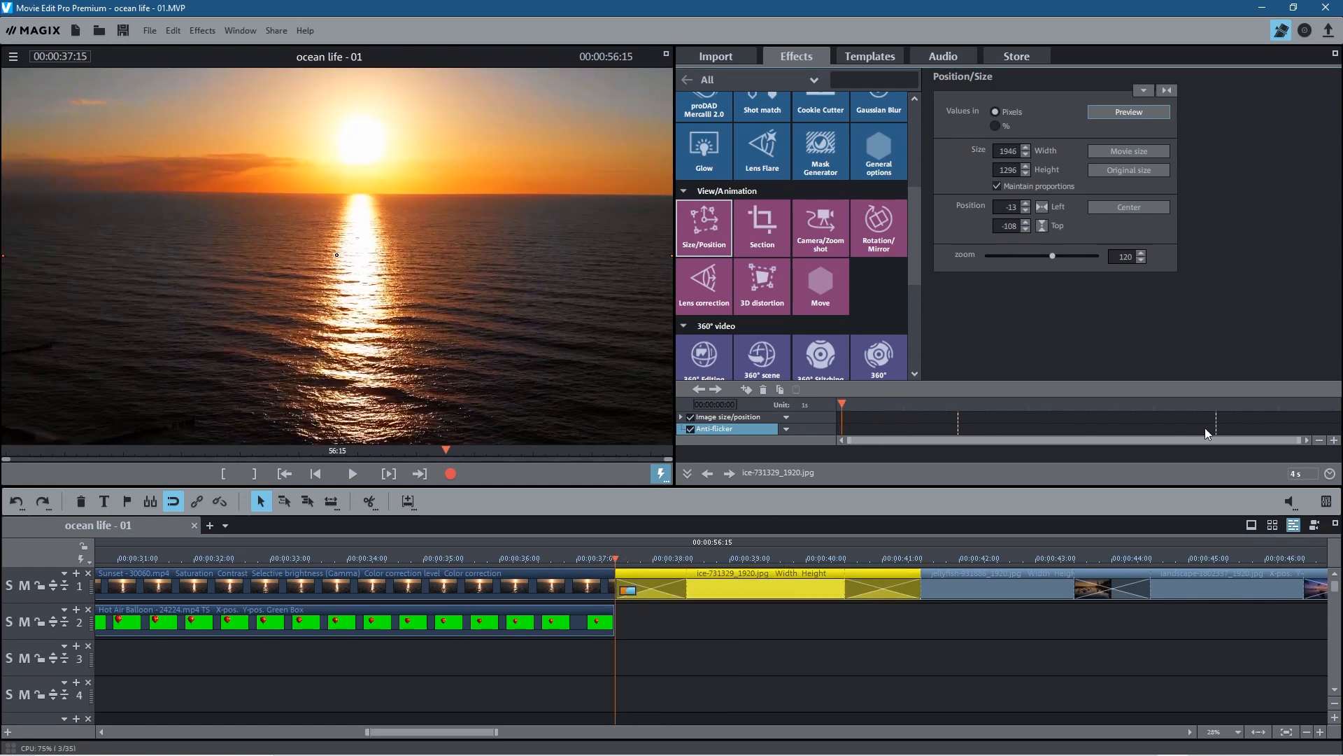
{"action": "left_click", "coordinate": [746, 389]}
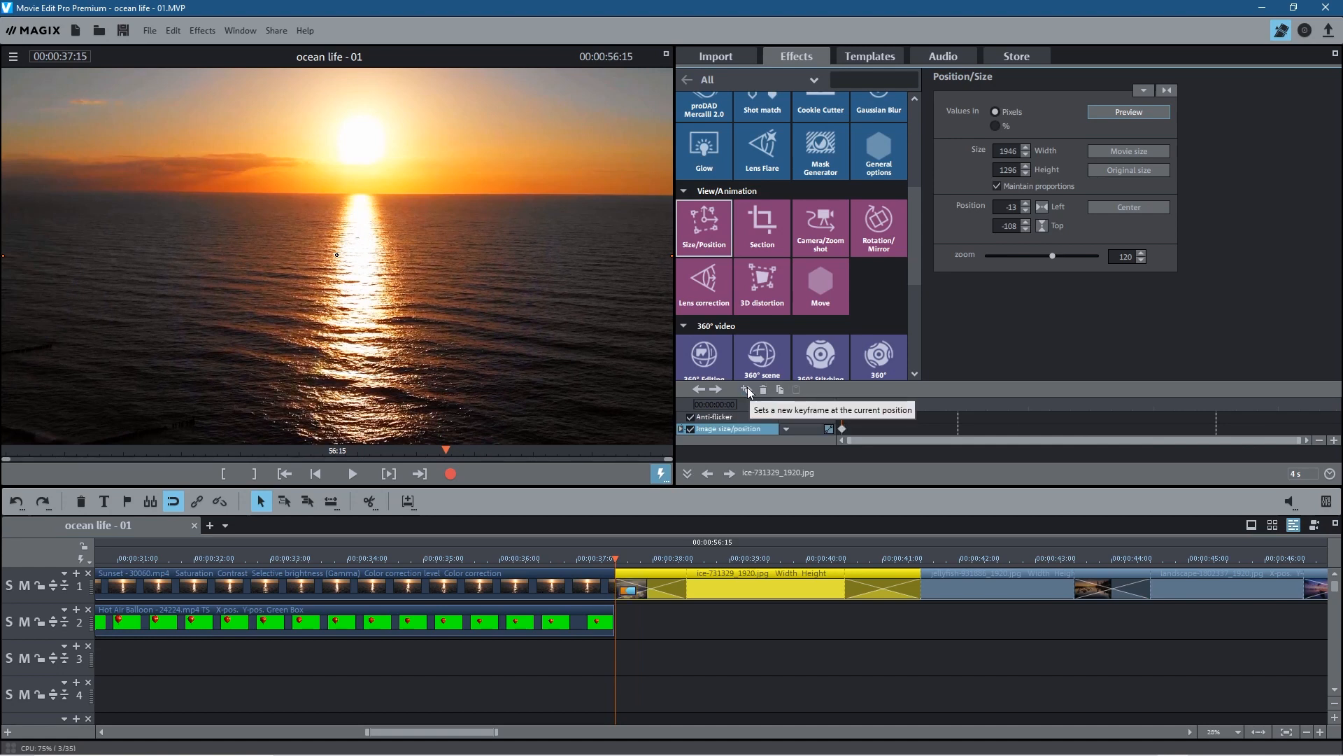
{"action": "left_click", "coordinate": [829, 429]}
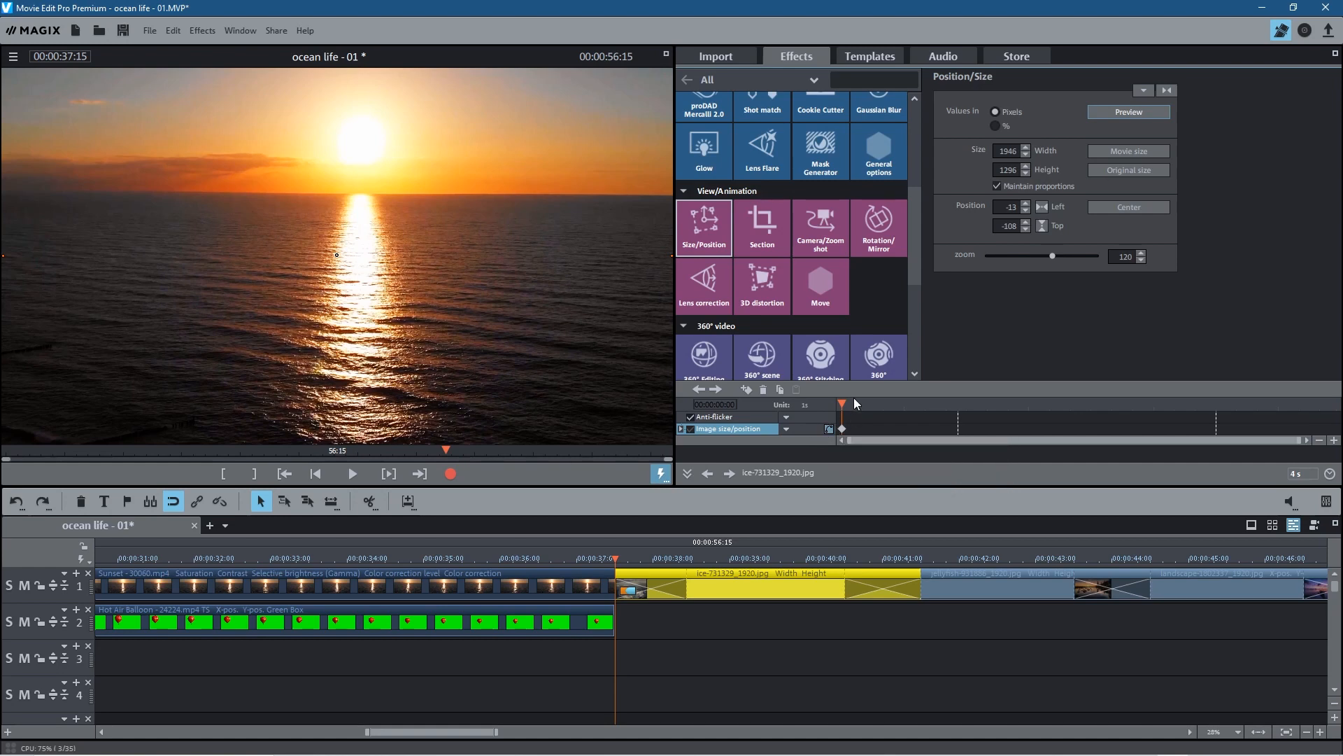
{"action": "left_click_drag", "start_coordinate": [849, 400], "coordinate": [1336, 403]}
{"action": "left_click", "coordinate": [747, 389]}
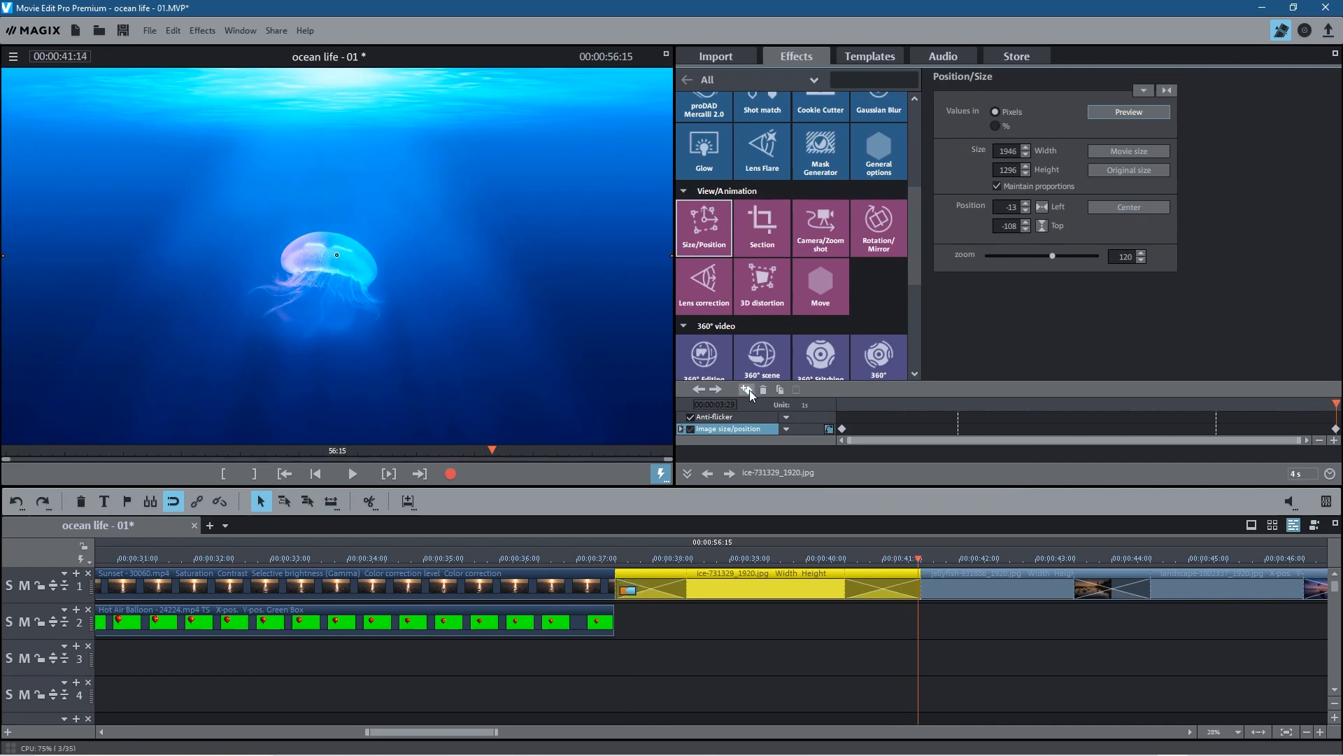
At the ice photo's start keyframe, set the rotation about the vertical axis to 45 degrees in Rotation/Mirror.
{"action": "left_click_drag", "start_coordinate": [1336, 404], "coordinate": [826, 404]}
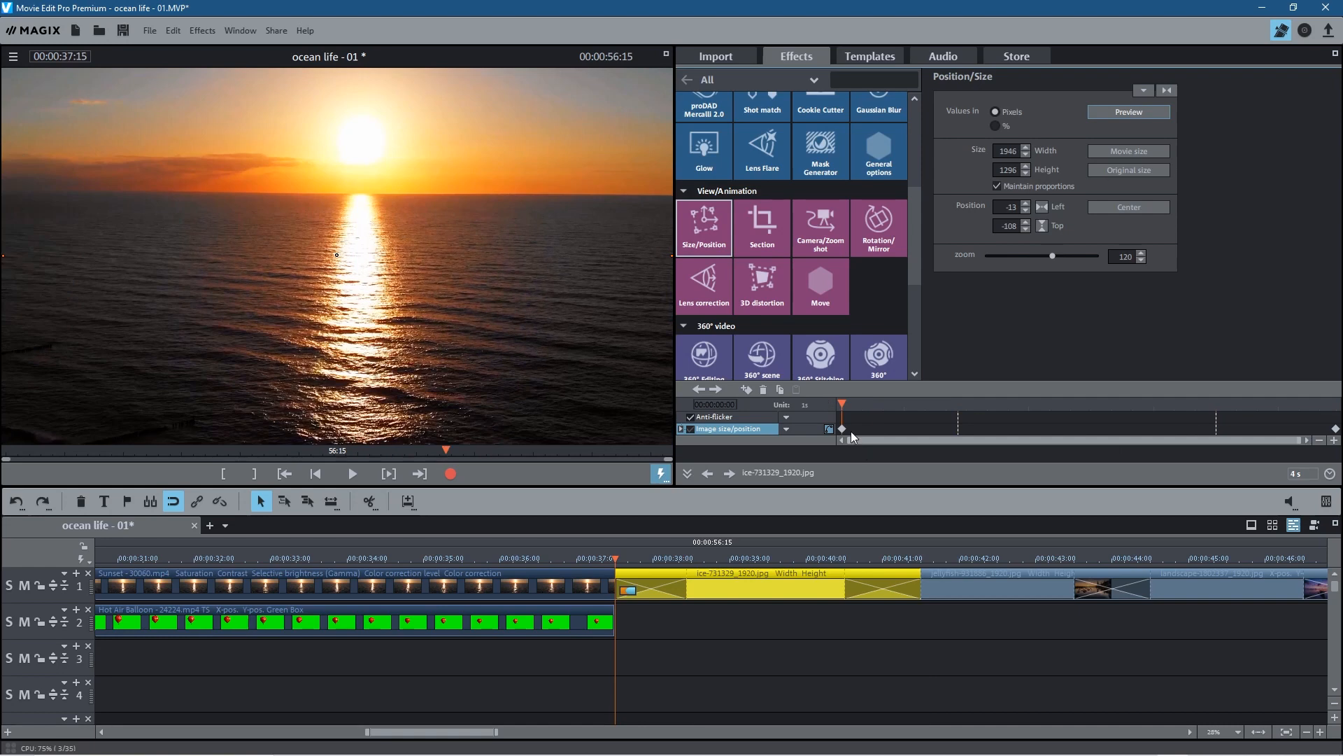
{"action": "left_click", "coordinate": [843, 429]}
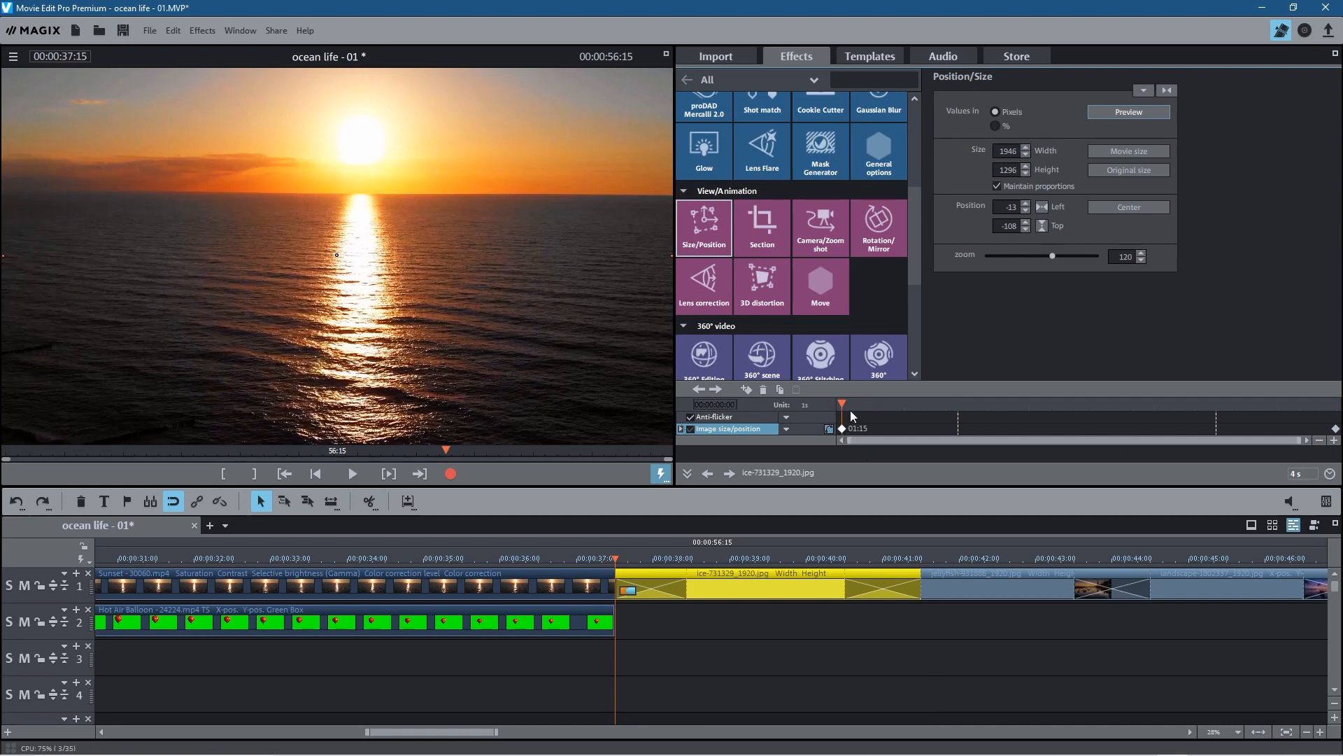
{"action": "left_click", "coordinate": [887, 228]}
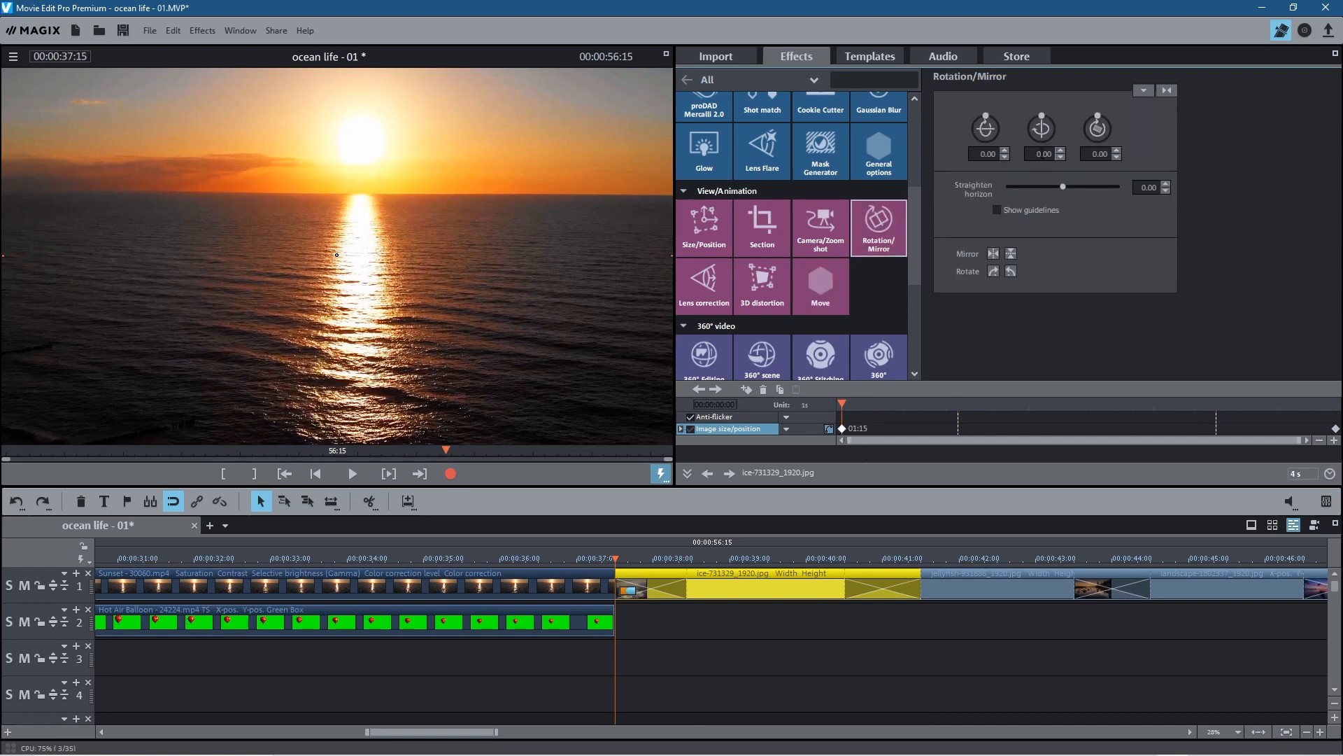
{"action": "type", "text": "45"}
{"action": "key", "text": "Return"}
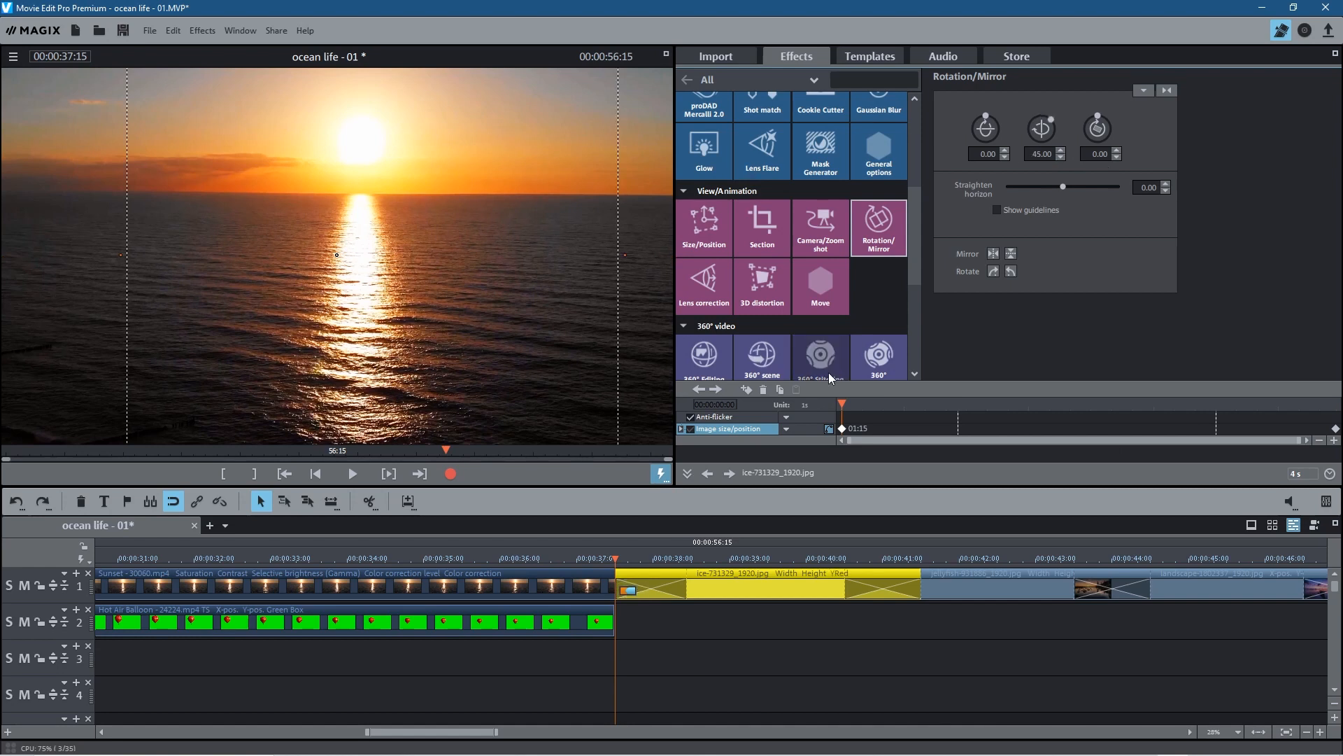
Set the ice photo's zoom to 180 at its start keyframe in the Size/Position effect.
{"action": "left_click", "coordinate": [703, 233]}
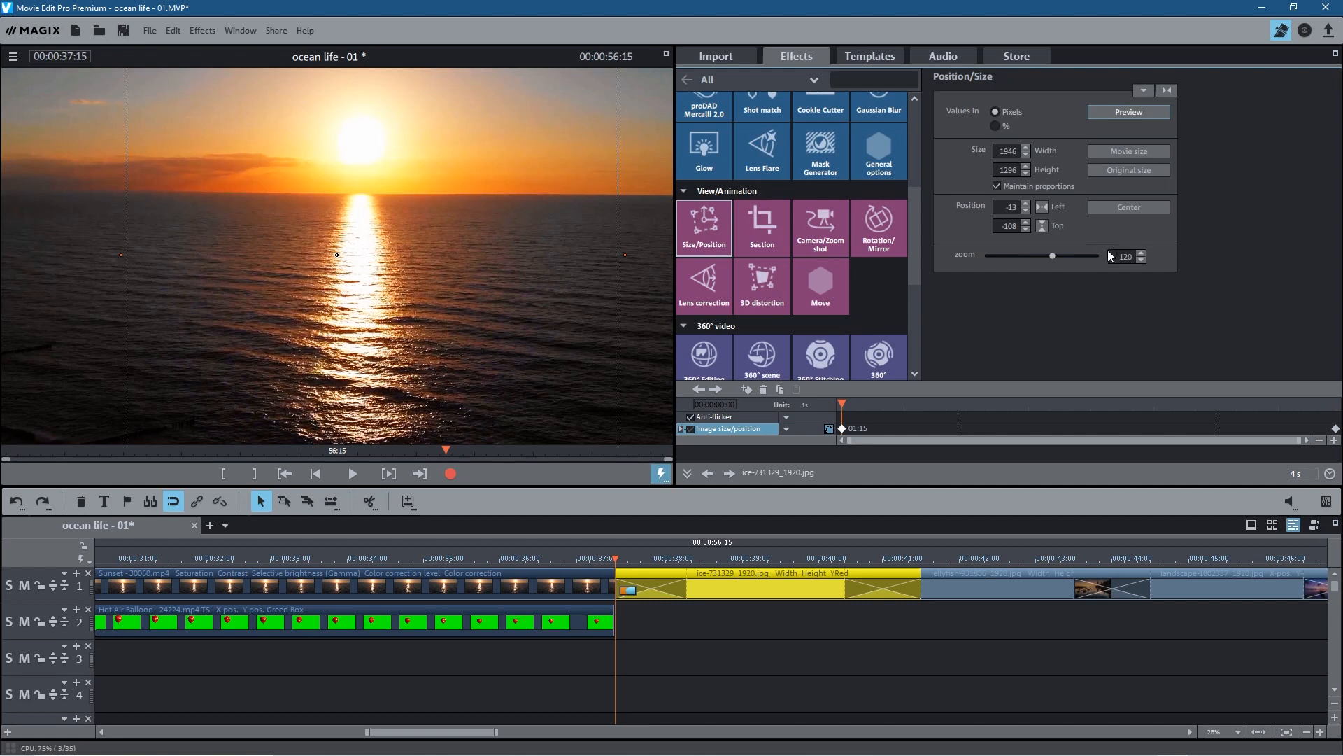
{"action": "type", "text": "180"}
{"action": "key", "text": "Return"}
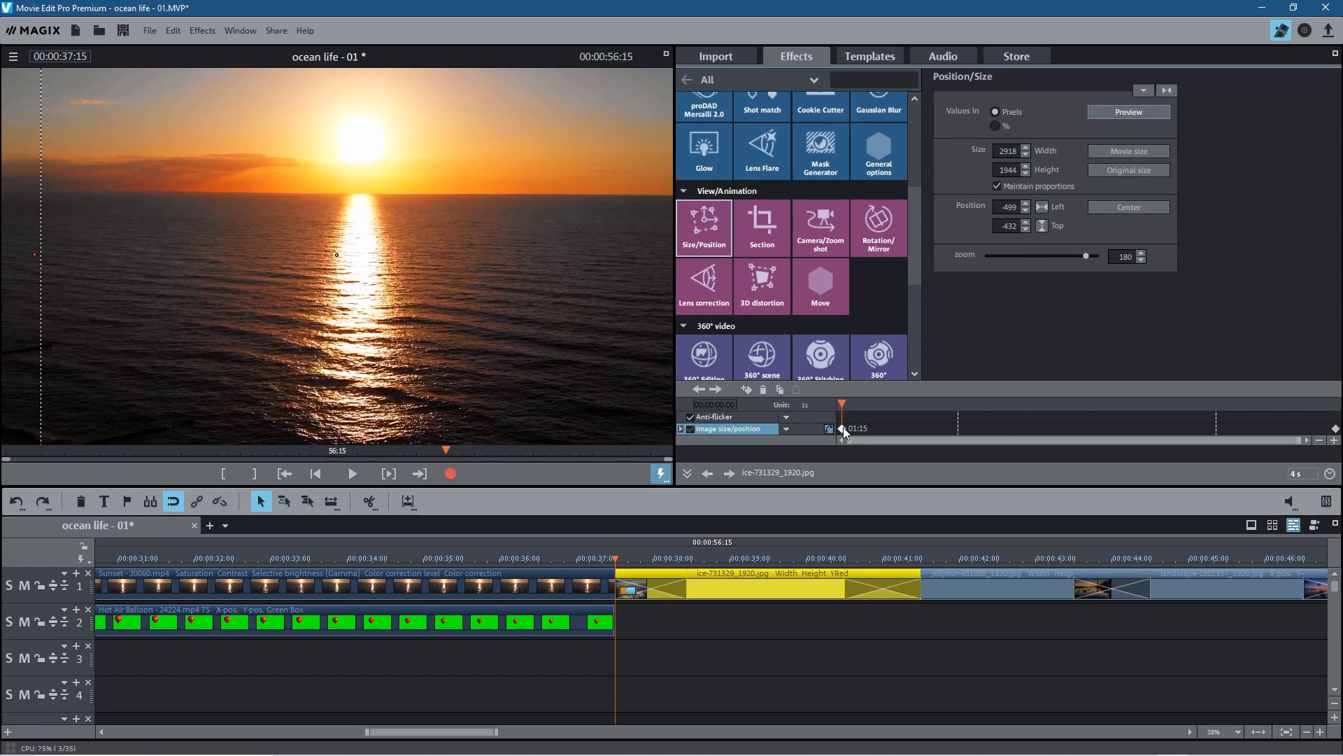
Examine the individual parameter keyframes grouped under the ice photo's Image size/position animation.
{"action": "left_click", "coordinate": [880, 231]}
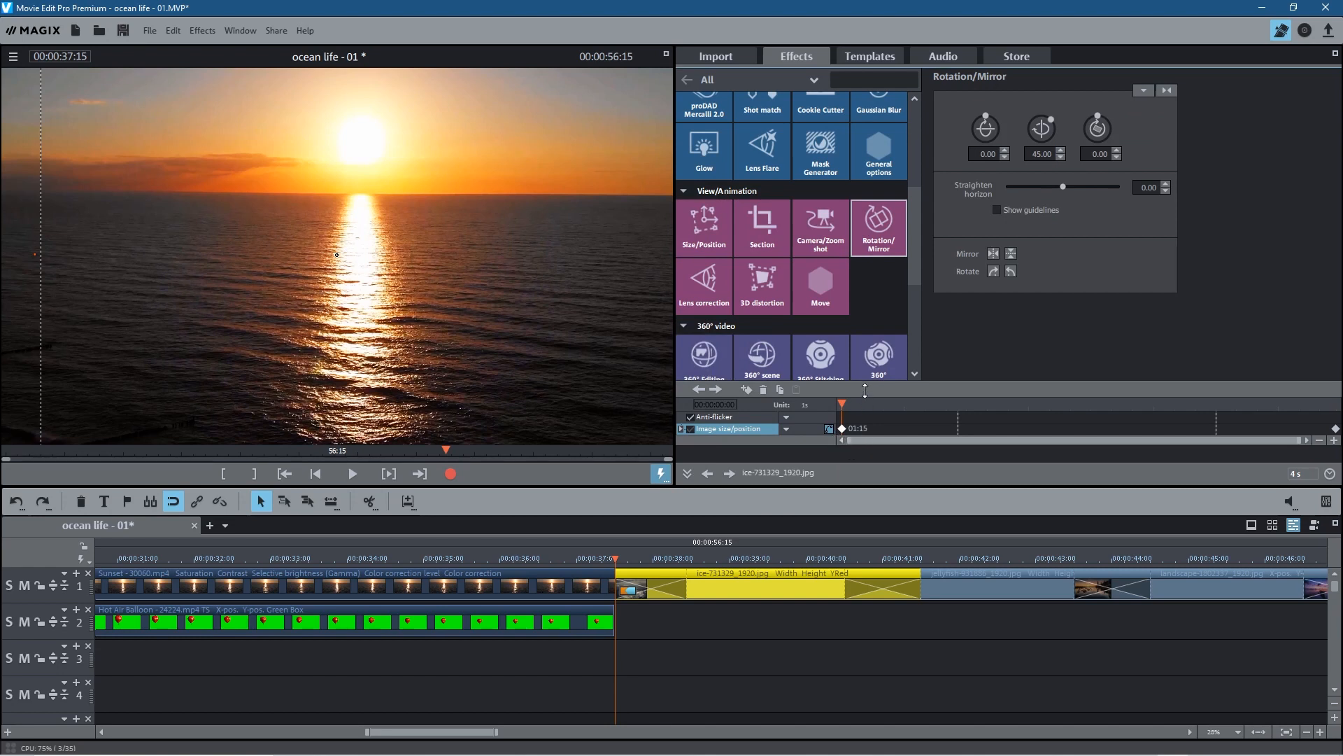
{"action": "left_click_drag", "start_coordinate": [868, 380], "coordinate": [861, 357]}
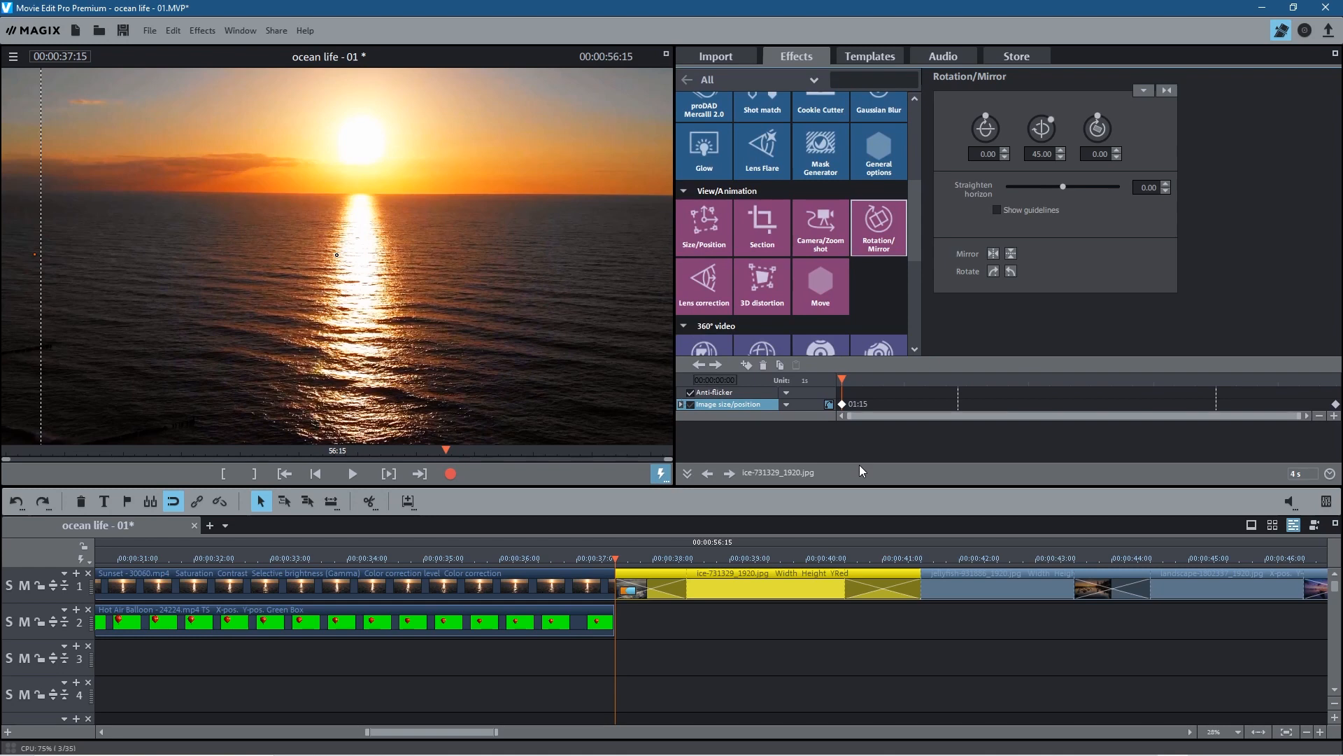
{"action": "left_click_drag", "start_coordinate": [861, 486], "coordinate": [851, 490]}
{"action": "left_click_drag", "start_coordinate": [960, 362], "coordinate": [952, 395]}
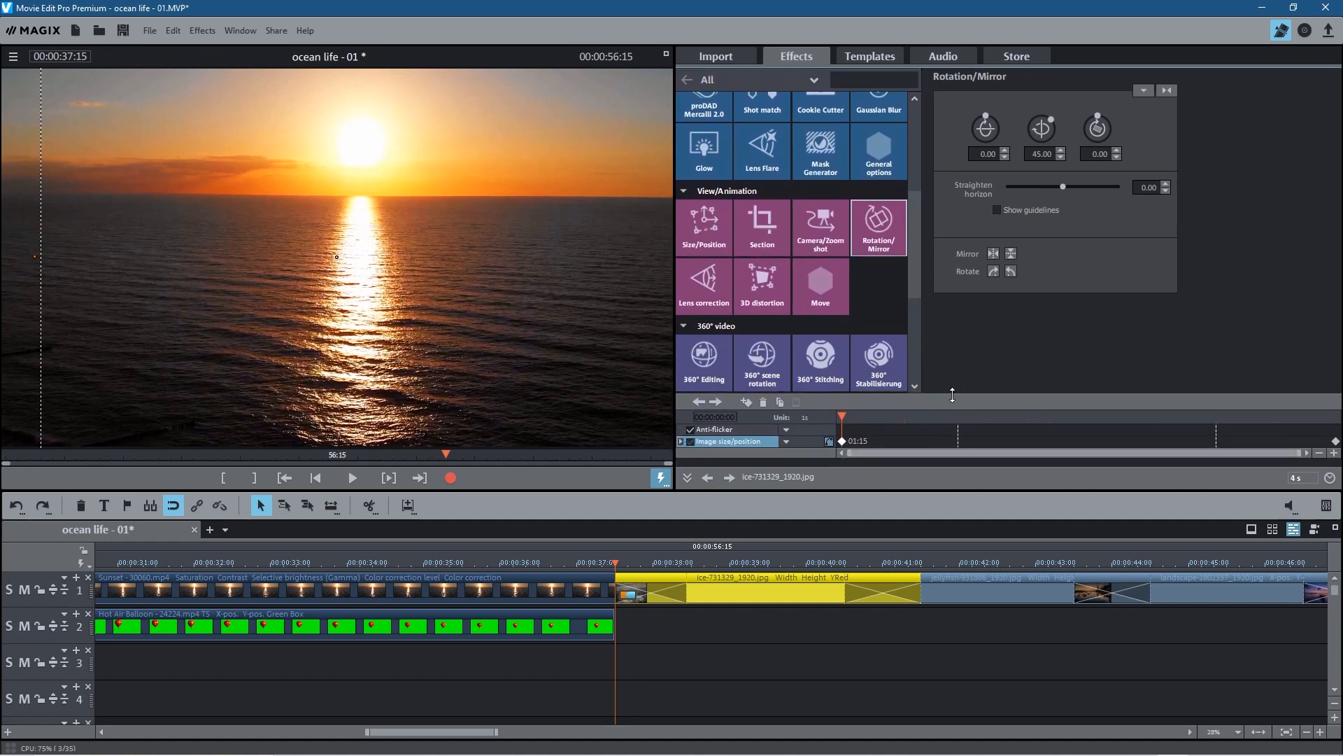
{"action": "left_click", "coordinate": [682, 441]}
{"action": "left_click_drag", "start_coordinate": [924, 400], "coordinate": [928, 269]}
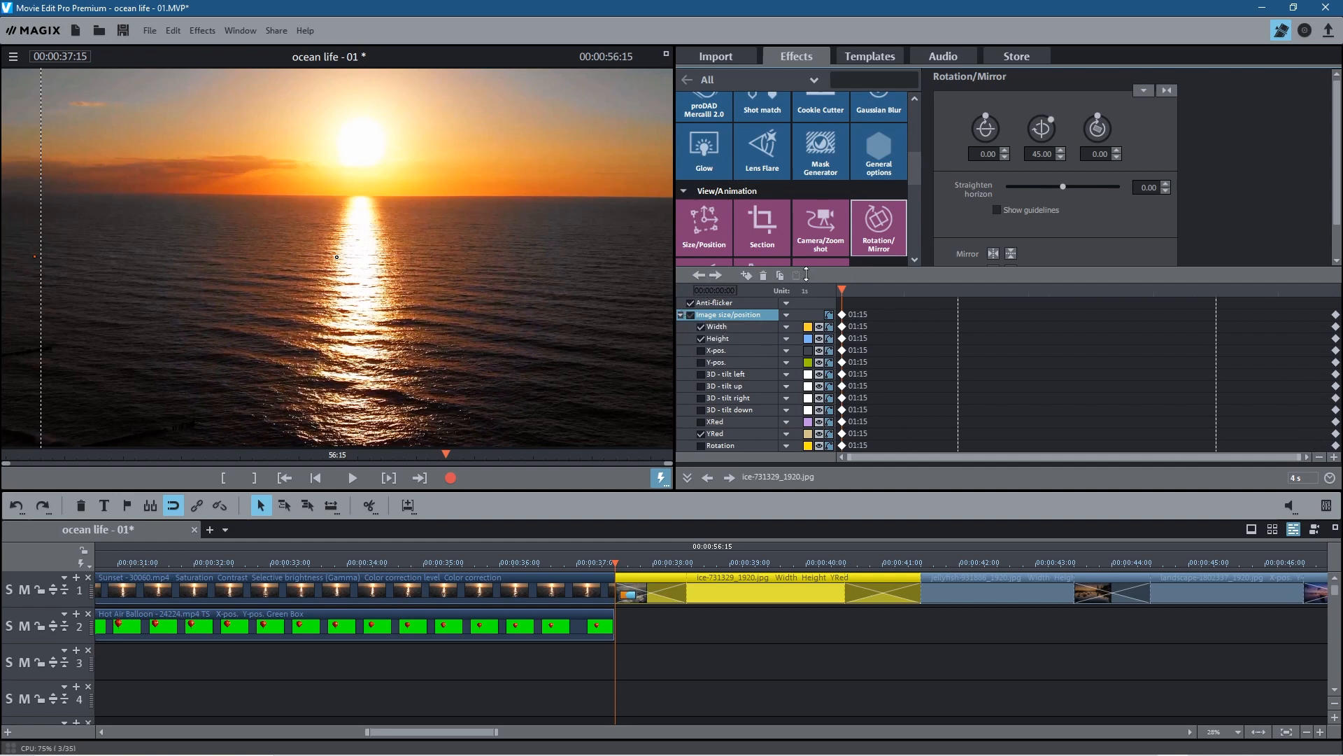
{"action": "left_click", "coordinate": [681, 314]}
{"action": "left_click_drag", "start_coordinate": [953, 269], "coordinate": [953, 358]}
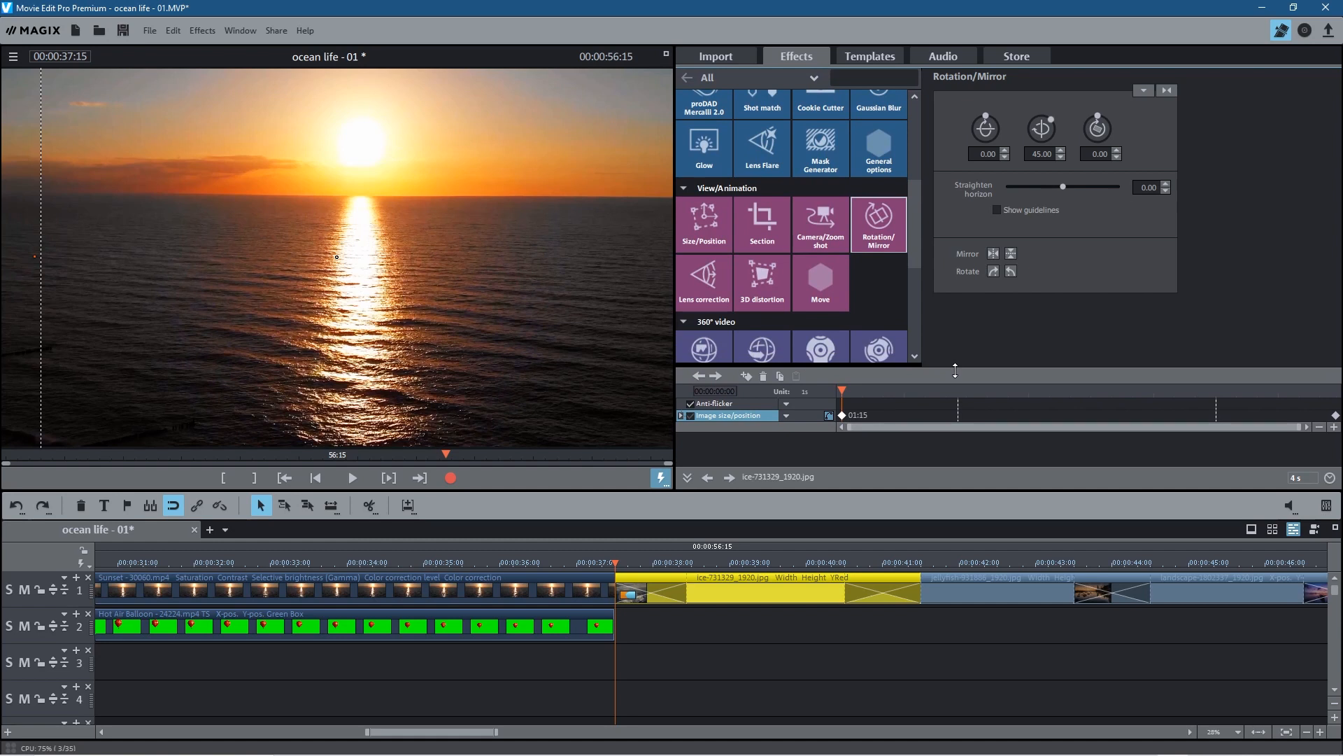
{"action": "left_click_drag", "start_coordinate": [929, 368], "coordinate": [928, 381]}
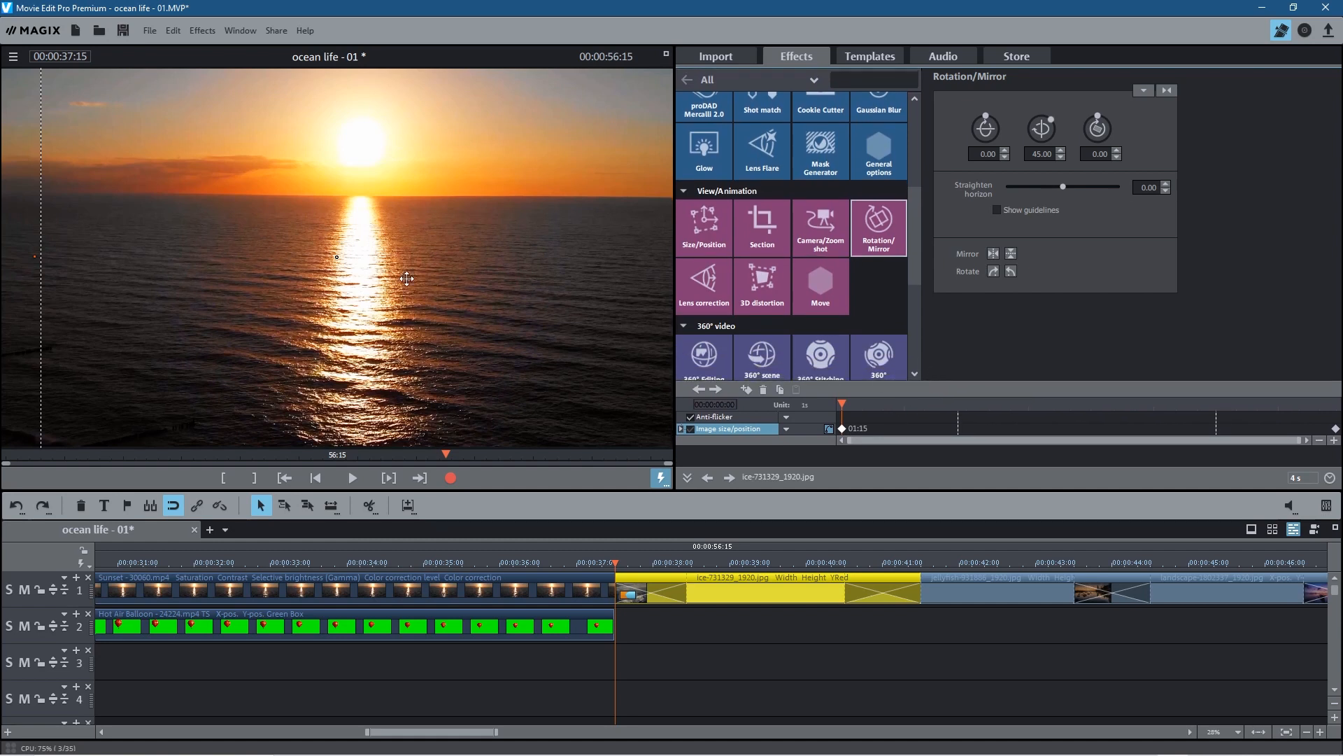
Shift the tilted ice photo slightly to the left at its start keyframe and play back the animation.
{"action": "left_click", "coordinate": [456, 181]}
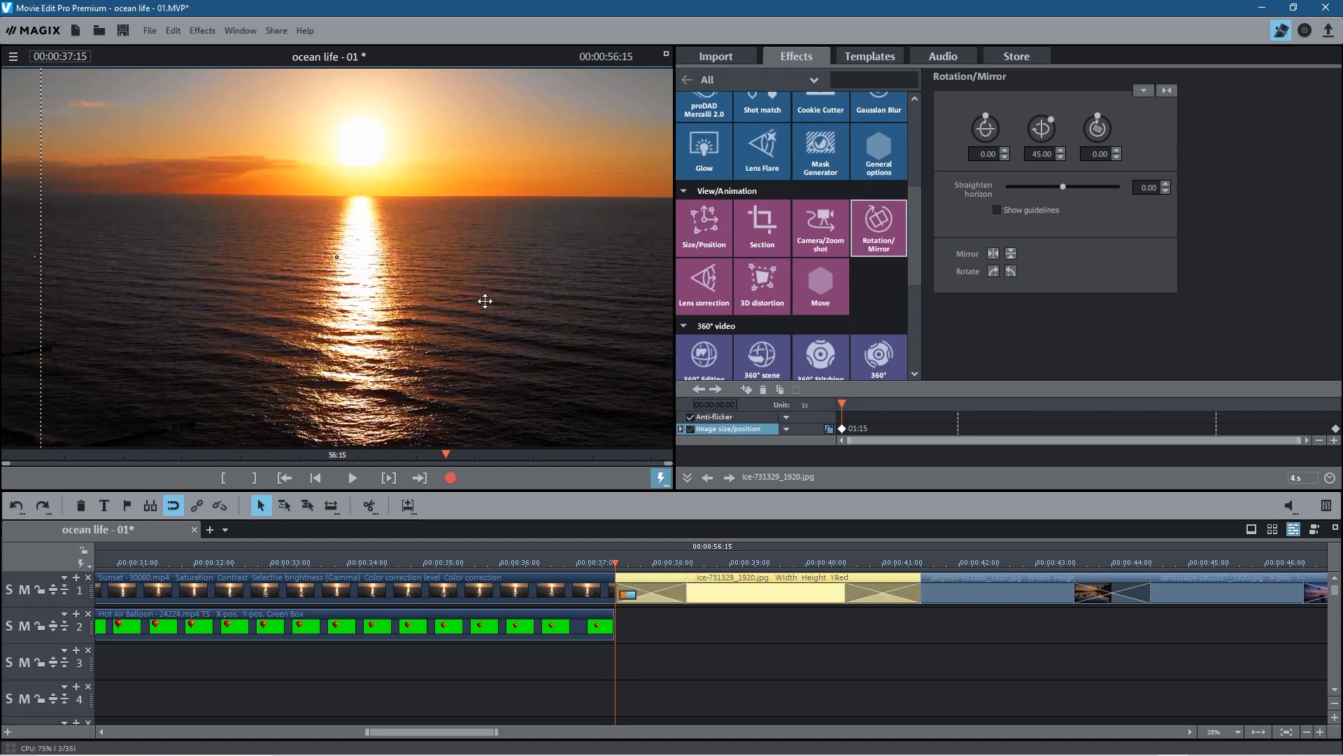
{"action": "scroll", "coordinate": [485, 301], "scroll_direction": "down", "scroll_amount": 5}
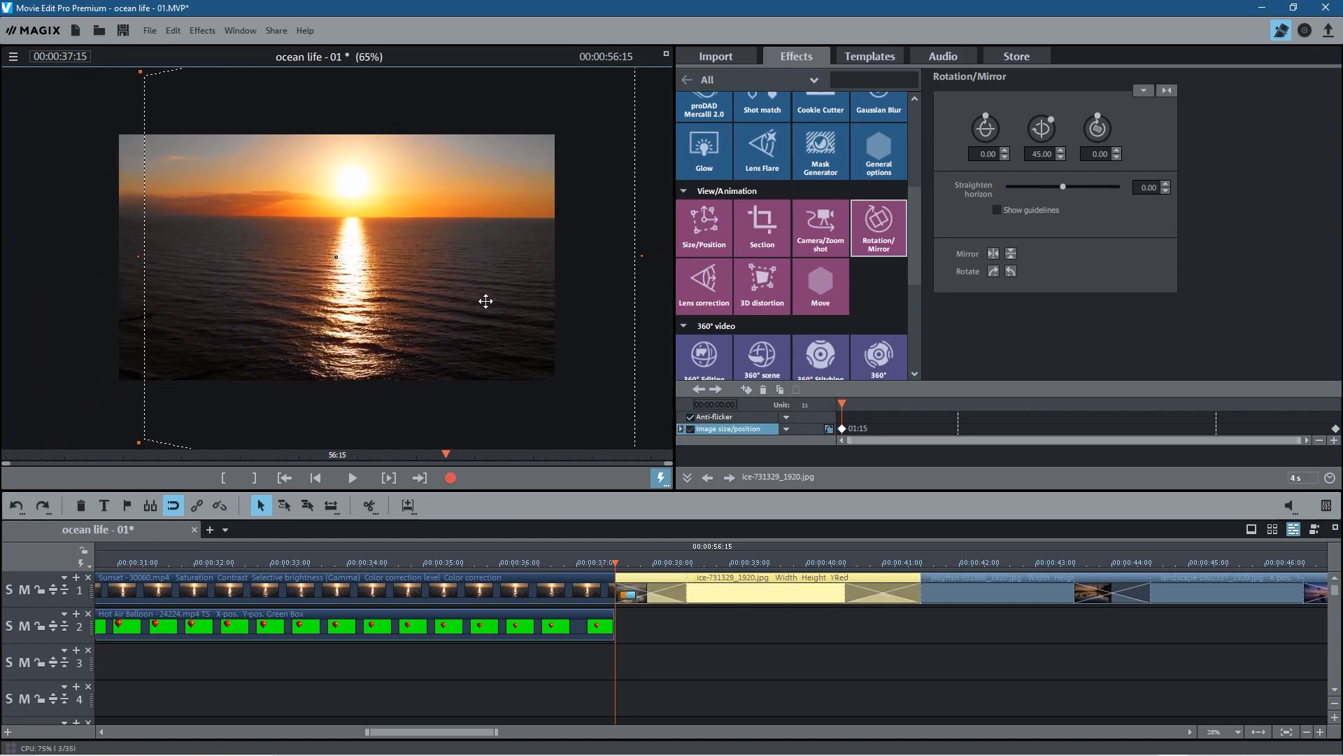
{"action": "scroll", "coordinate": [486, 301], "scroll_direction": "down", "scroll_amount": 1}
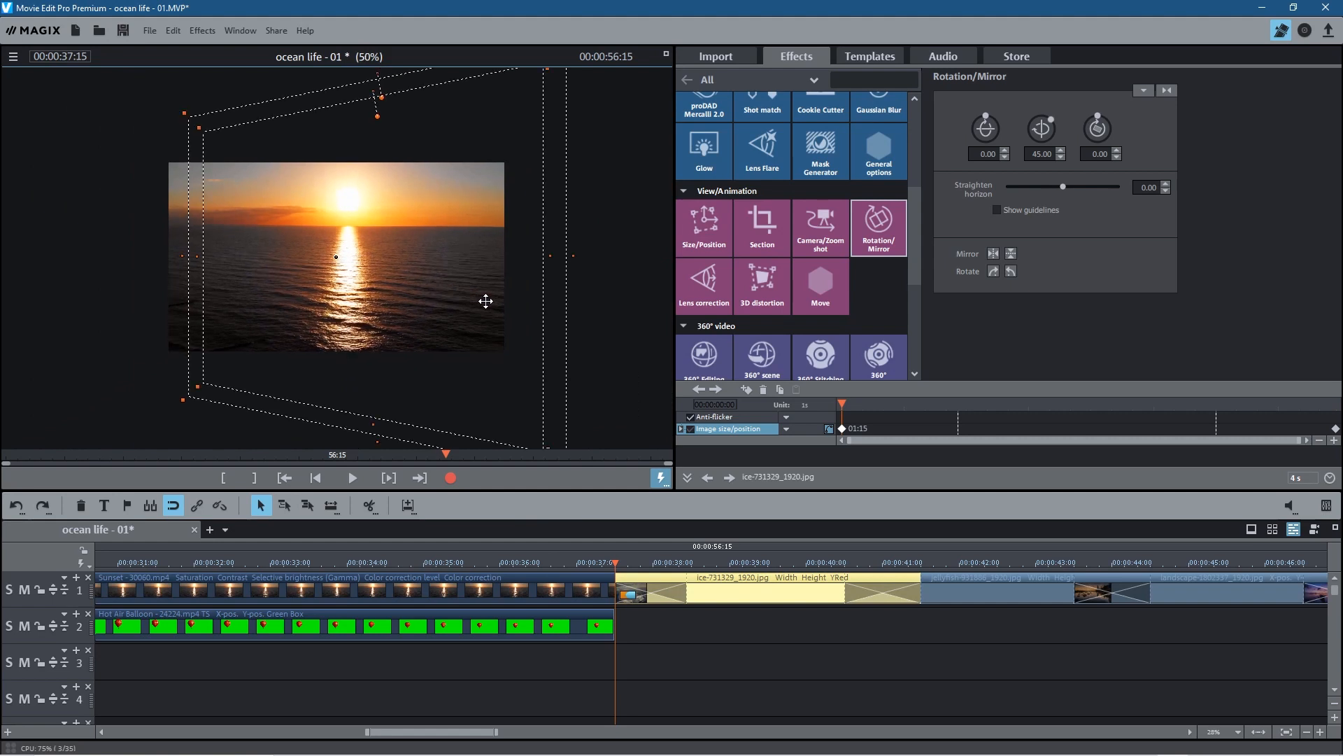
{"action": "scroll", "coordinate": [486, 301], "scroll_direction": "down", "scroll_amount": 1}
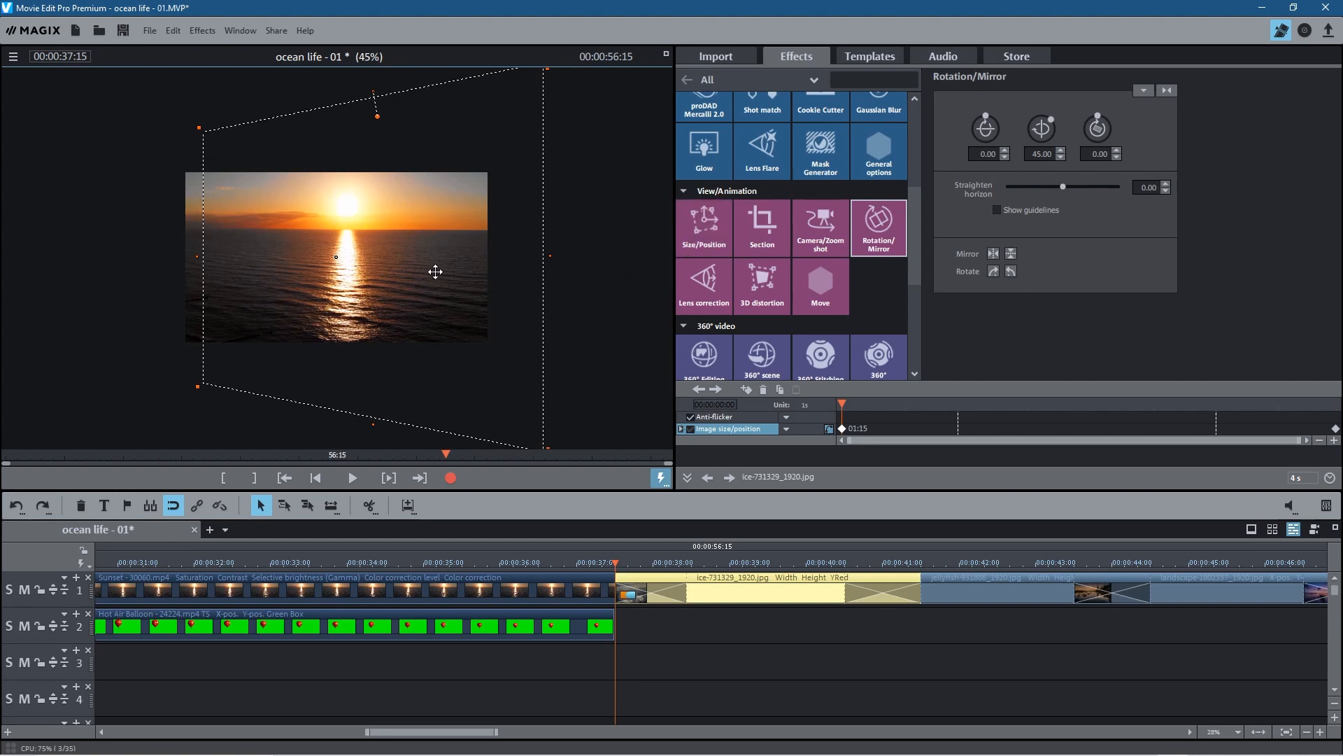
{"action": "left_click_drag", "start_coordinate": [440, 255], "coordinate": [405, 252]}
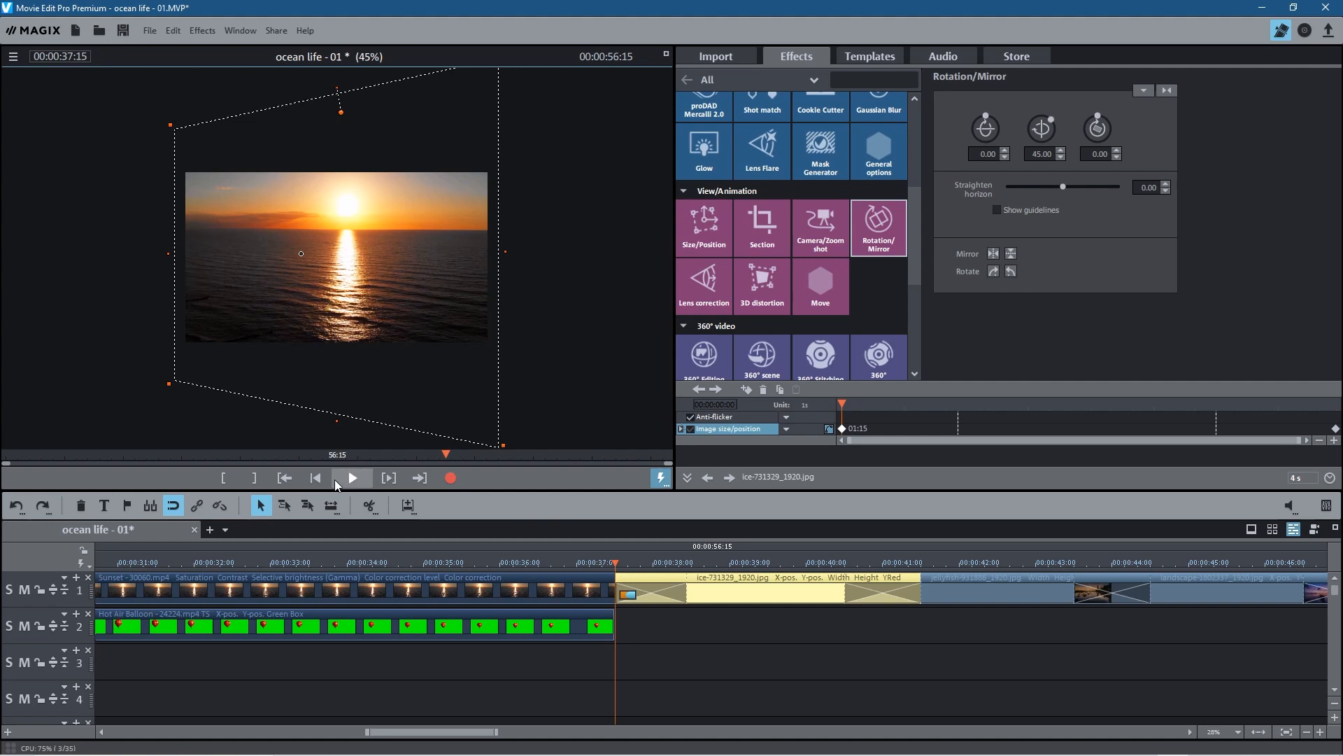
{"action": "left_click", "coordinate": [353, 478]}
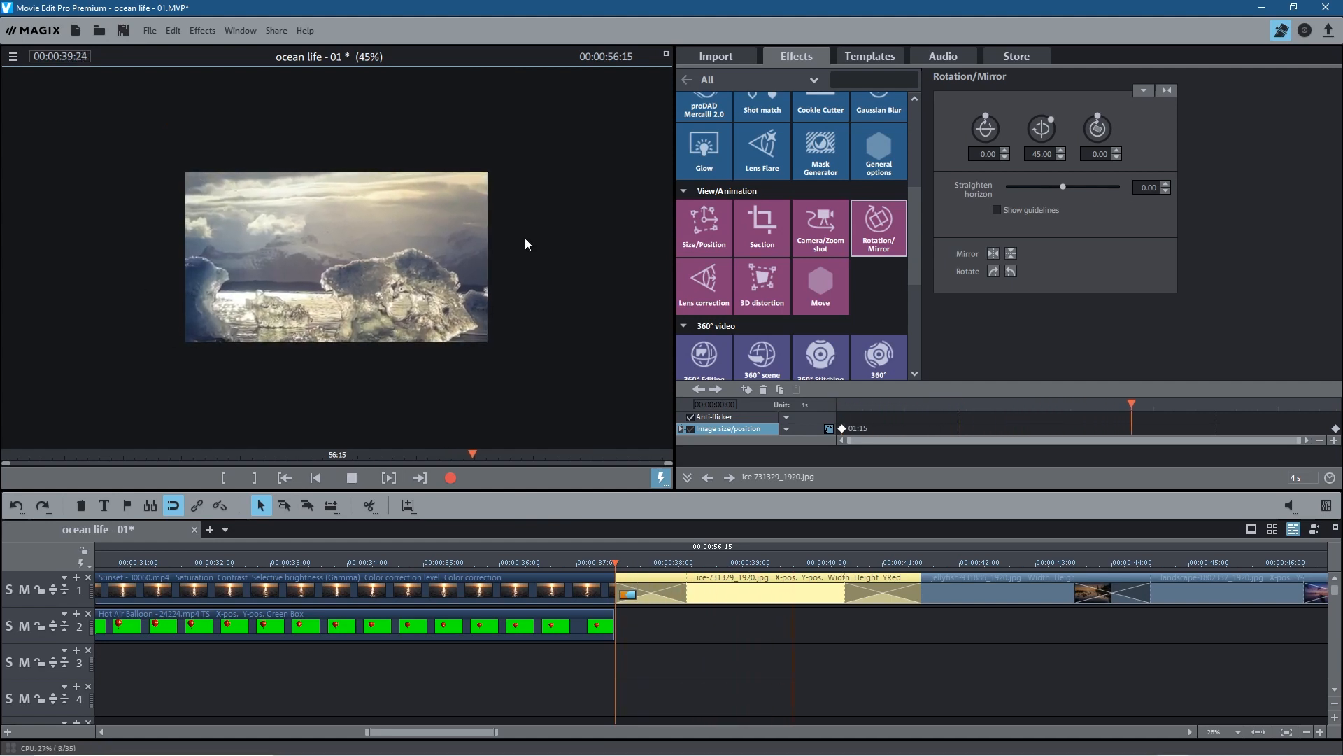
{"action": "left_click", "coordinate": [570, 556]}
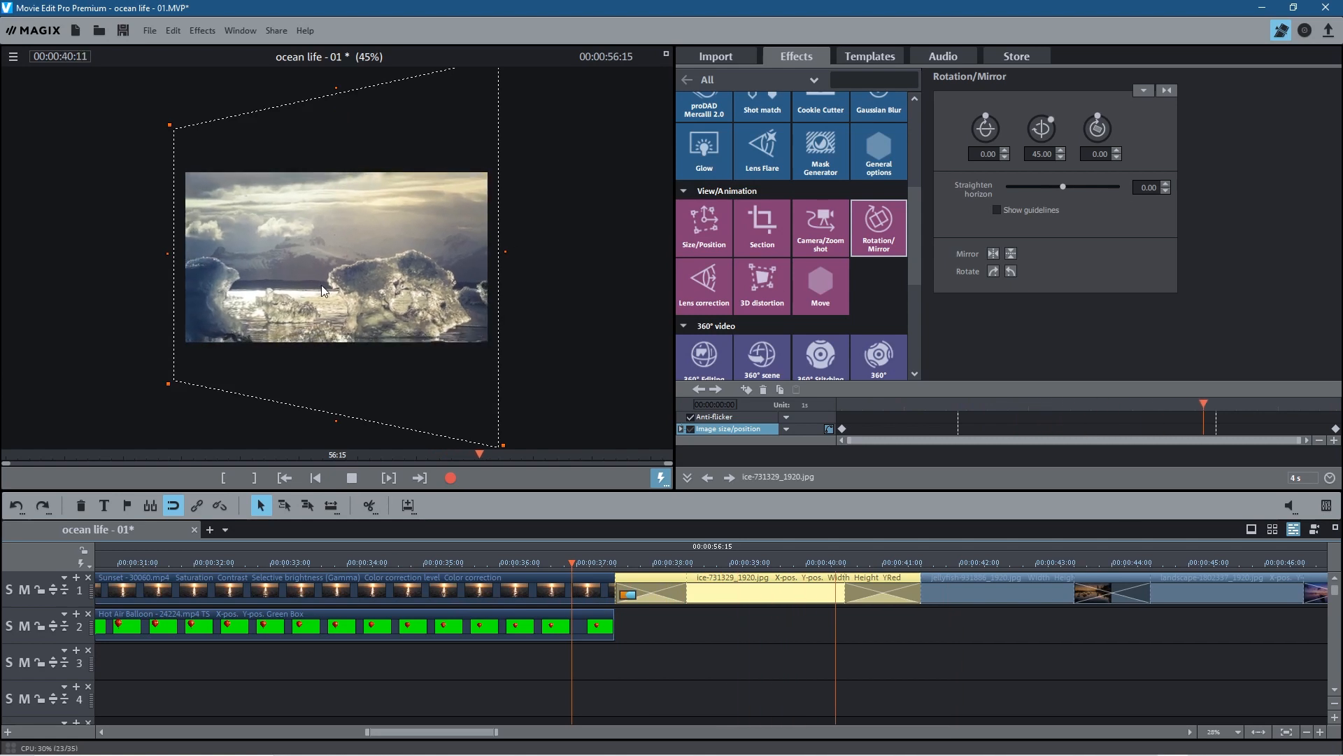
Set Image size/position keyframes at the start and end of the jellyfish photo in the Size/Position effect.
{"action": "left_click", "coordinate": [353, 479]}
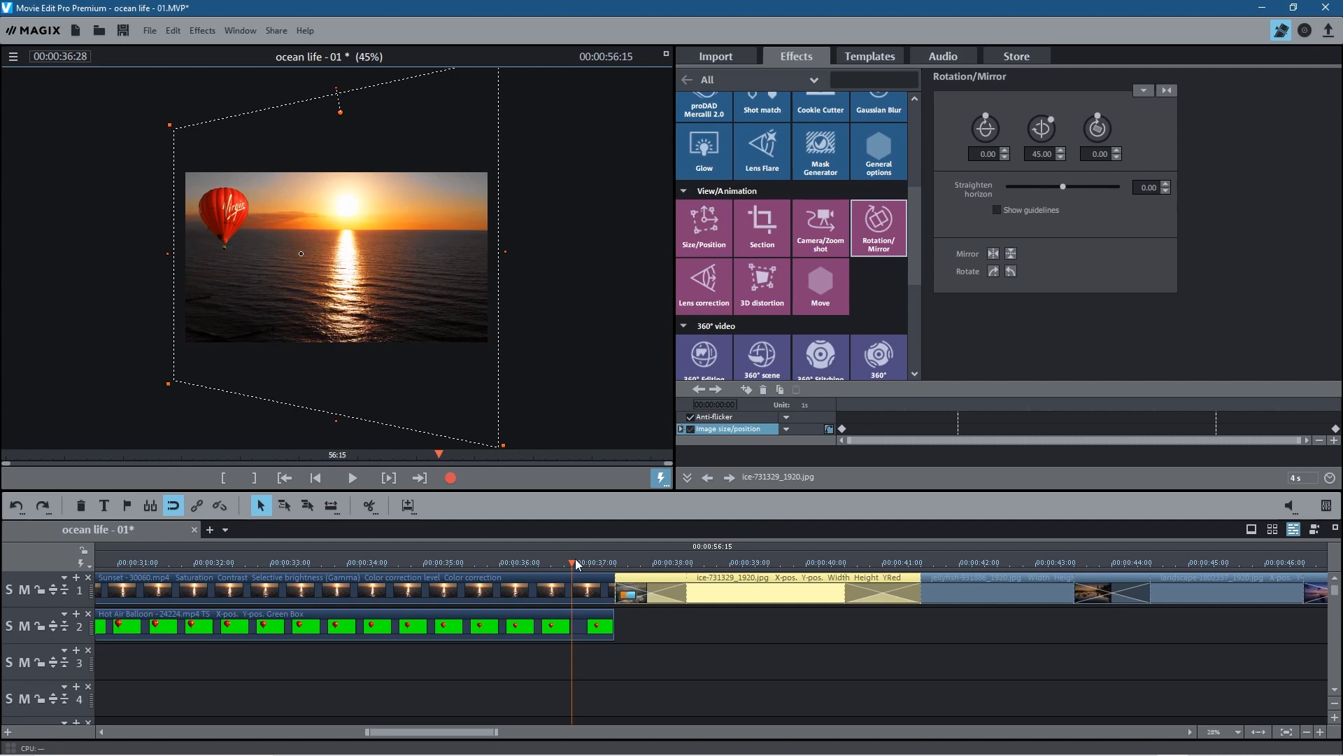
{"action": "left_click_drag", "start_coordinate": [572, 562], "coordinate": [964, 562]}
{"action": "left_click", "coordinate": [956, 587]}
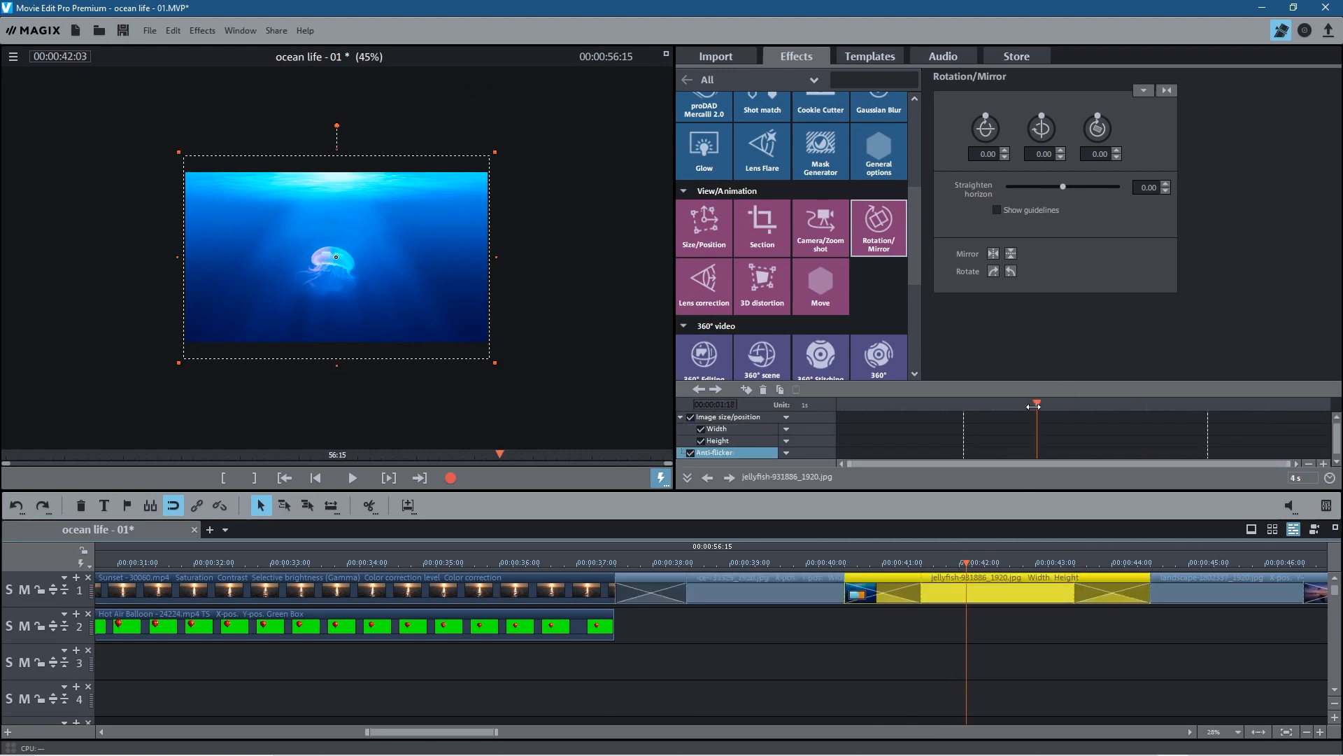
{"action": "left_click_drag", "start_coordinate": [1034, 406], "coordinate": [817, 408]}
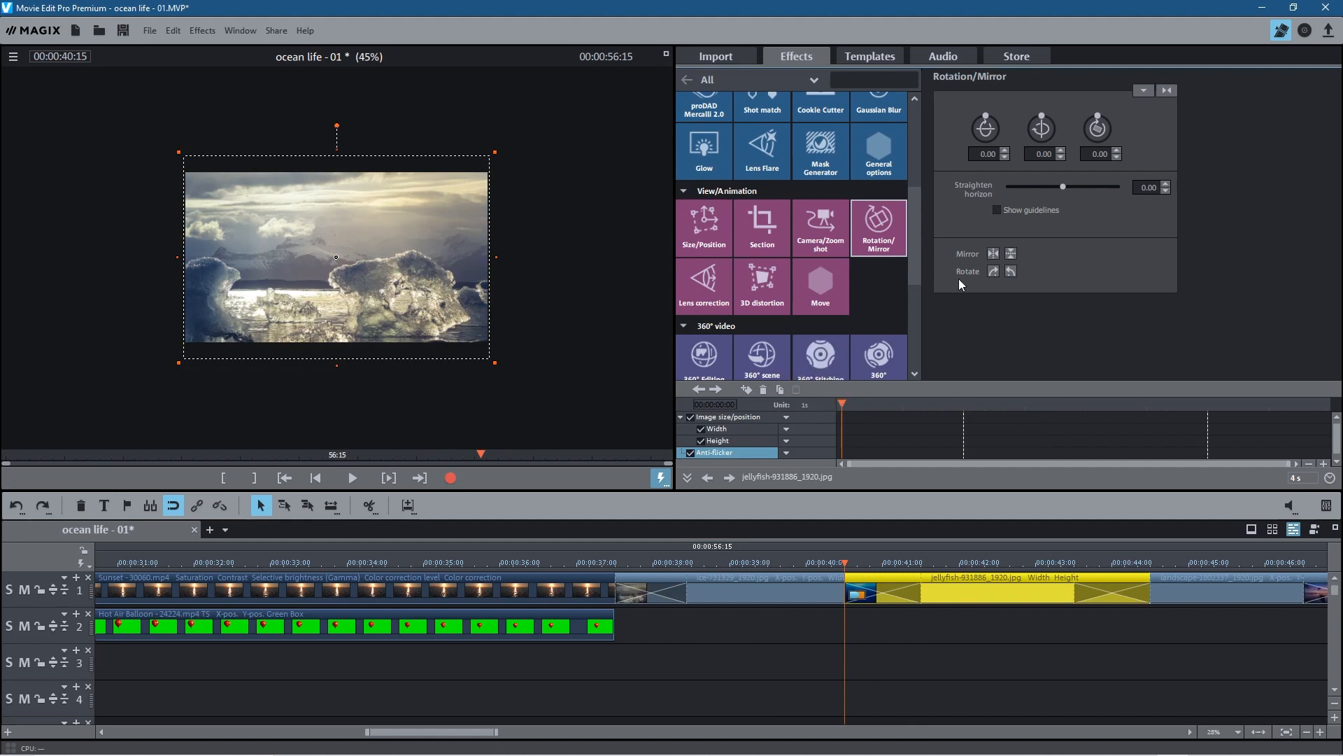
{"action": "left_click", "coordinate": [711, 223]}
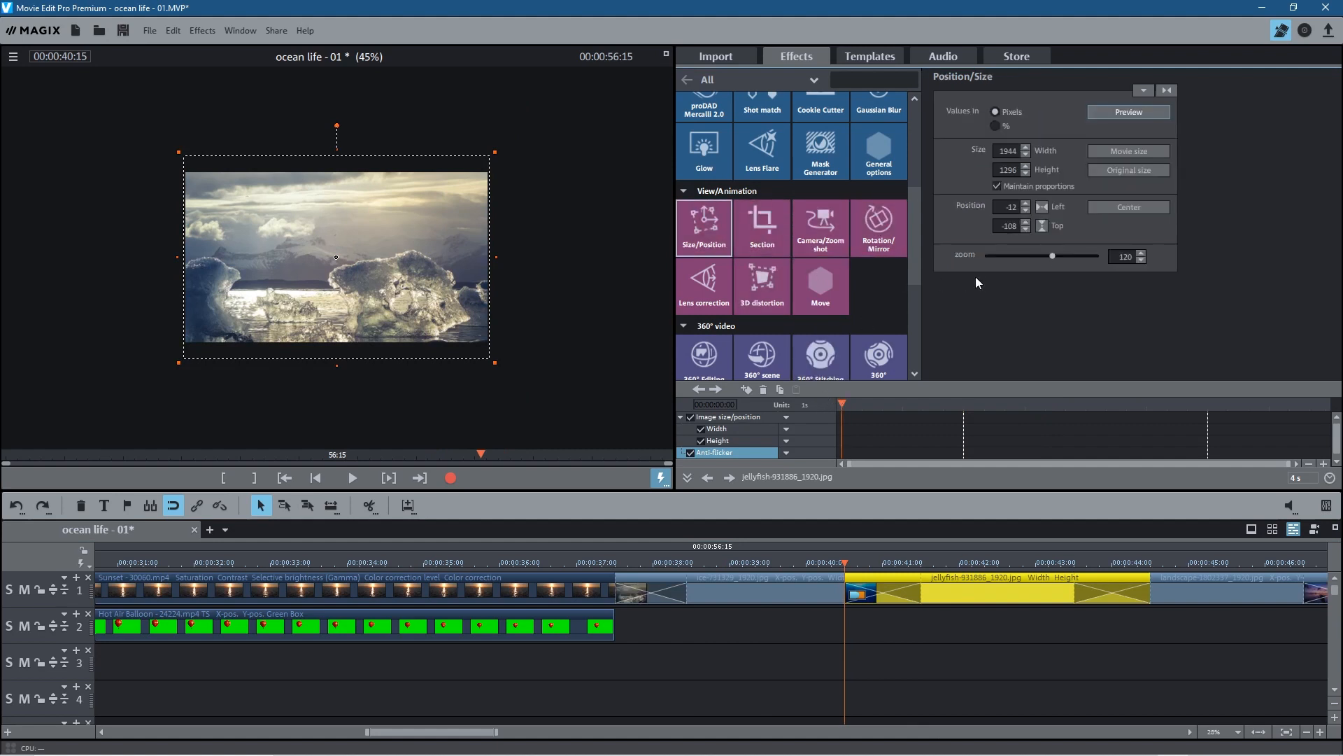
{"action": "left_click", "coordinate": [746, 391]}
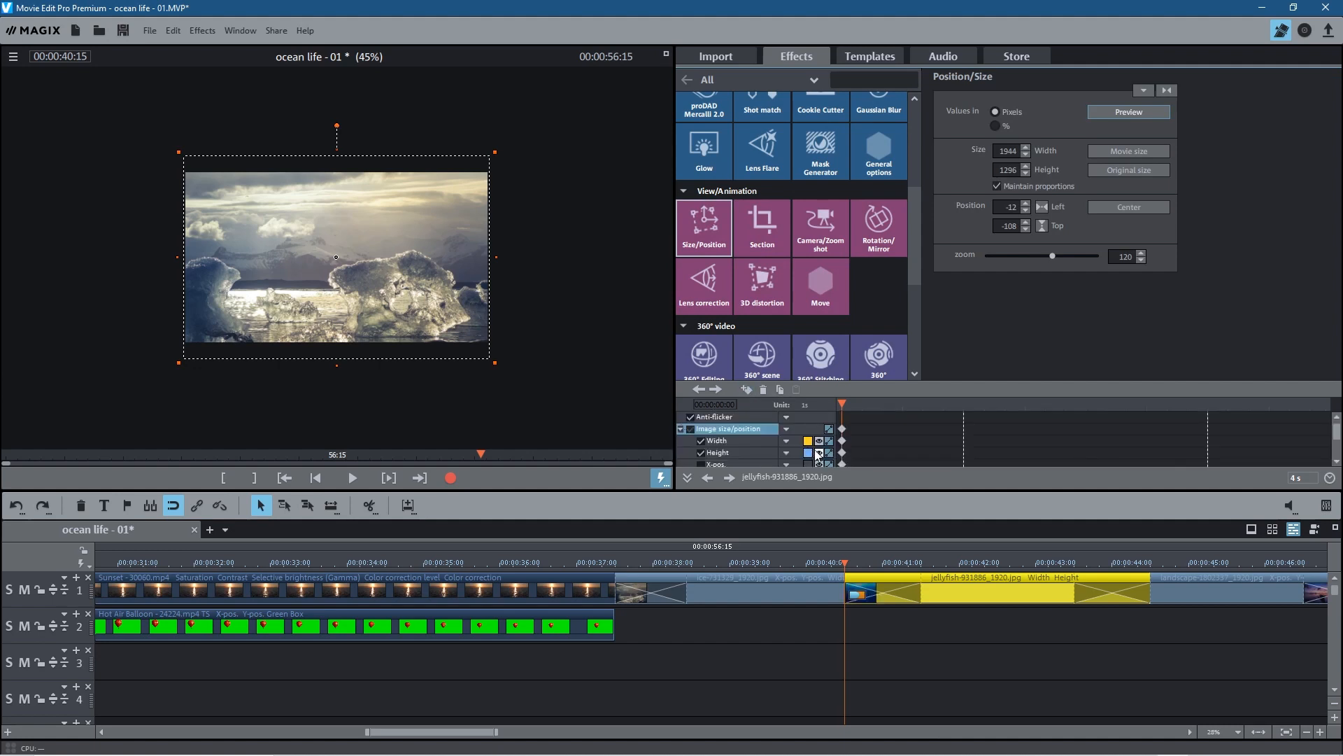
{"action": "left_click", "coordinate": [681, 429]}
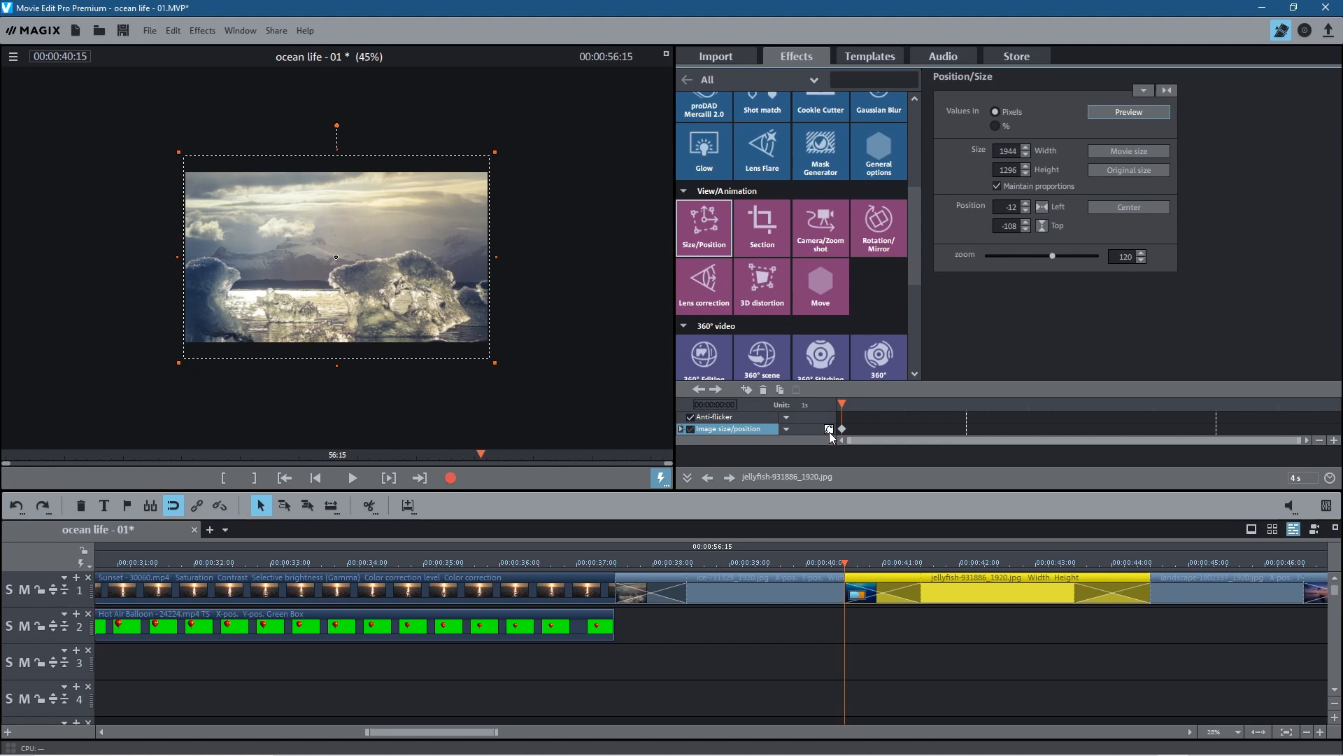
{"action": "left_click_drag", "start_coordinate": [845, 405], "coordinate": [1336, 404]}
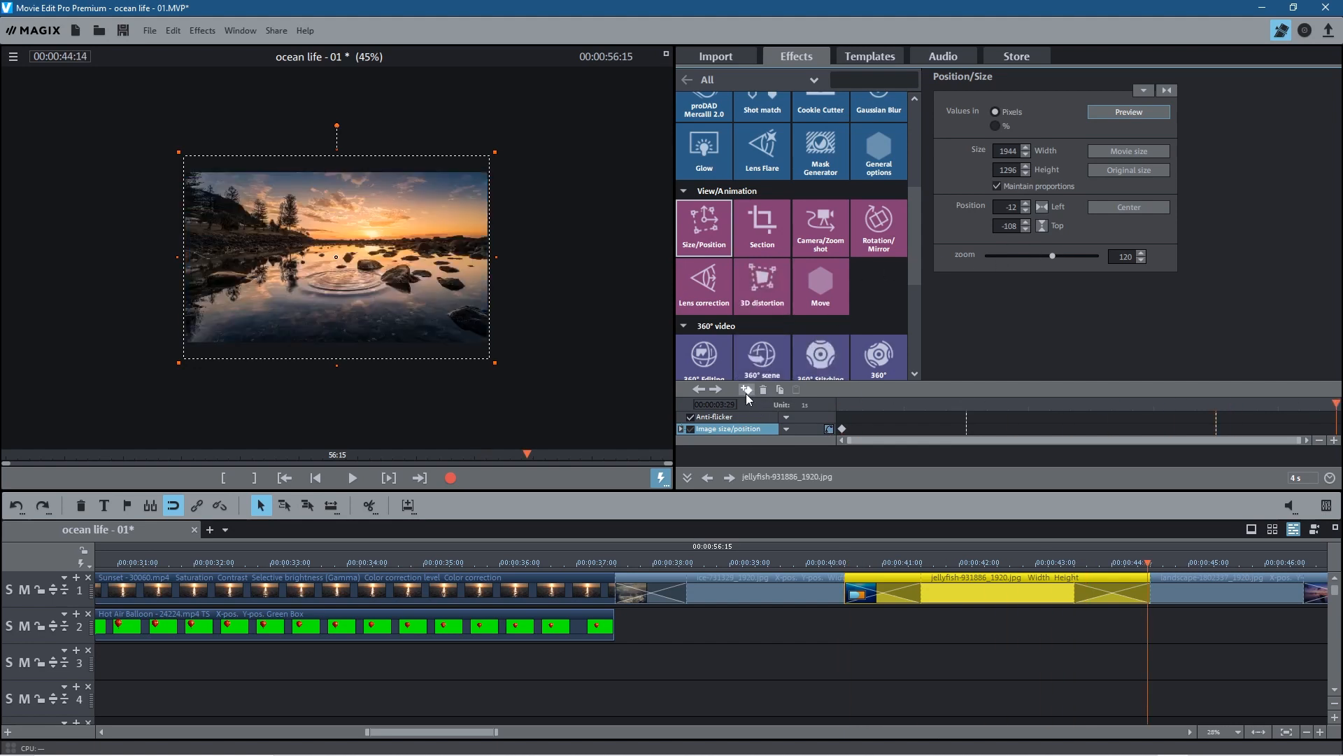
Set the jellyfish photo's zoom to 140 at its start keyframe and play back the animation.
{"action": "left_click_drag", "start_coordinate": [1334, 404], "coordinate": [809, 404]}
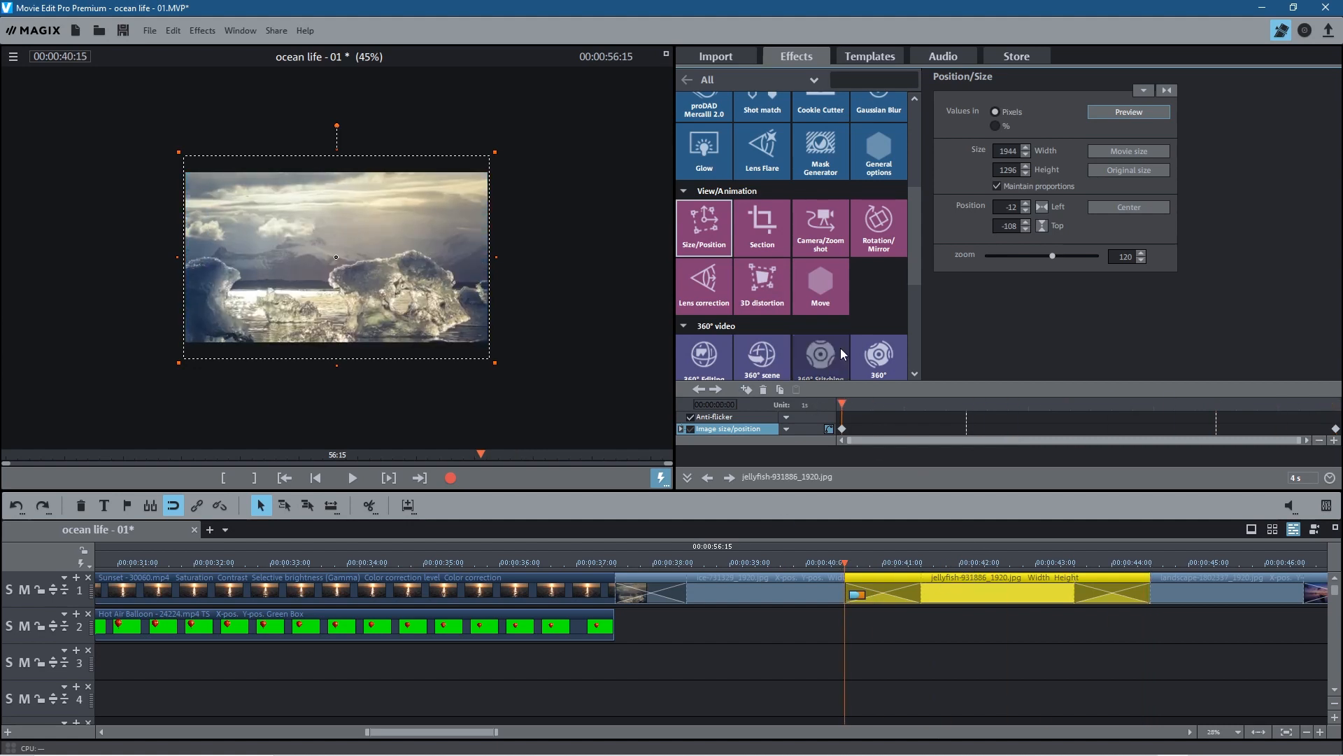
{"action": "double_click", "coordinate": [1125, 256]}
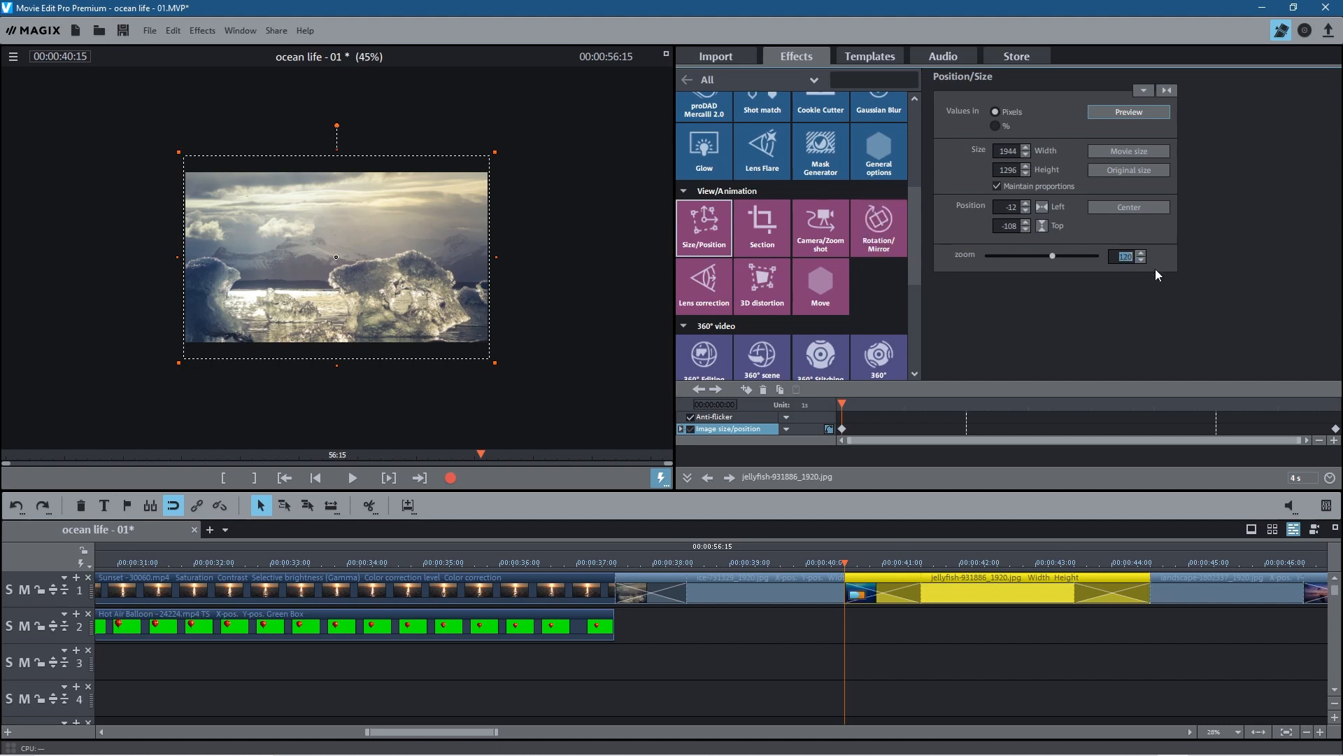
{"action": "key", "text": "Return"}
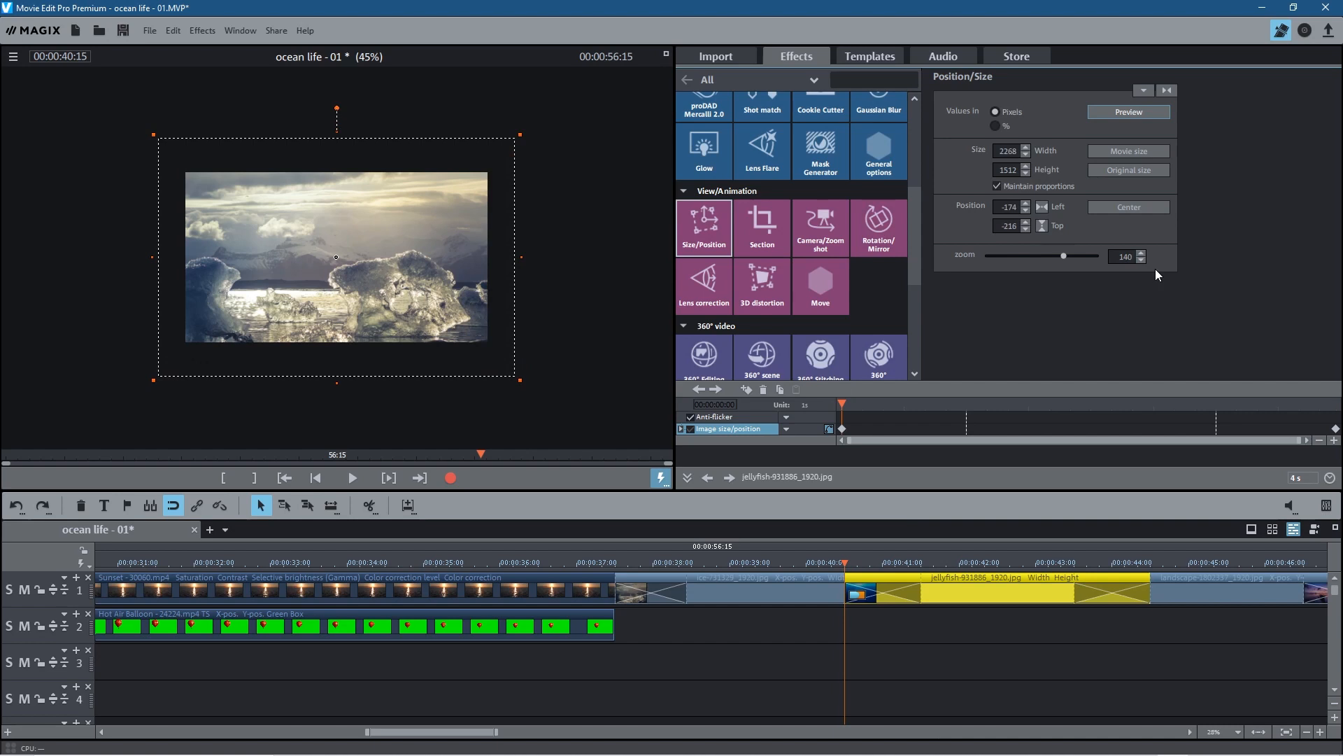
{"action": "left_click", "coordinate": [343, 477]}
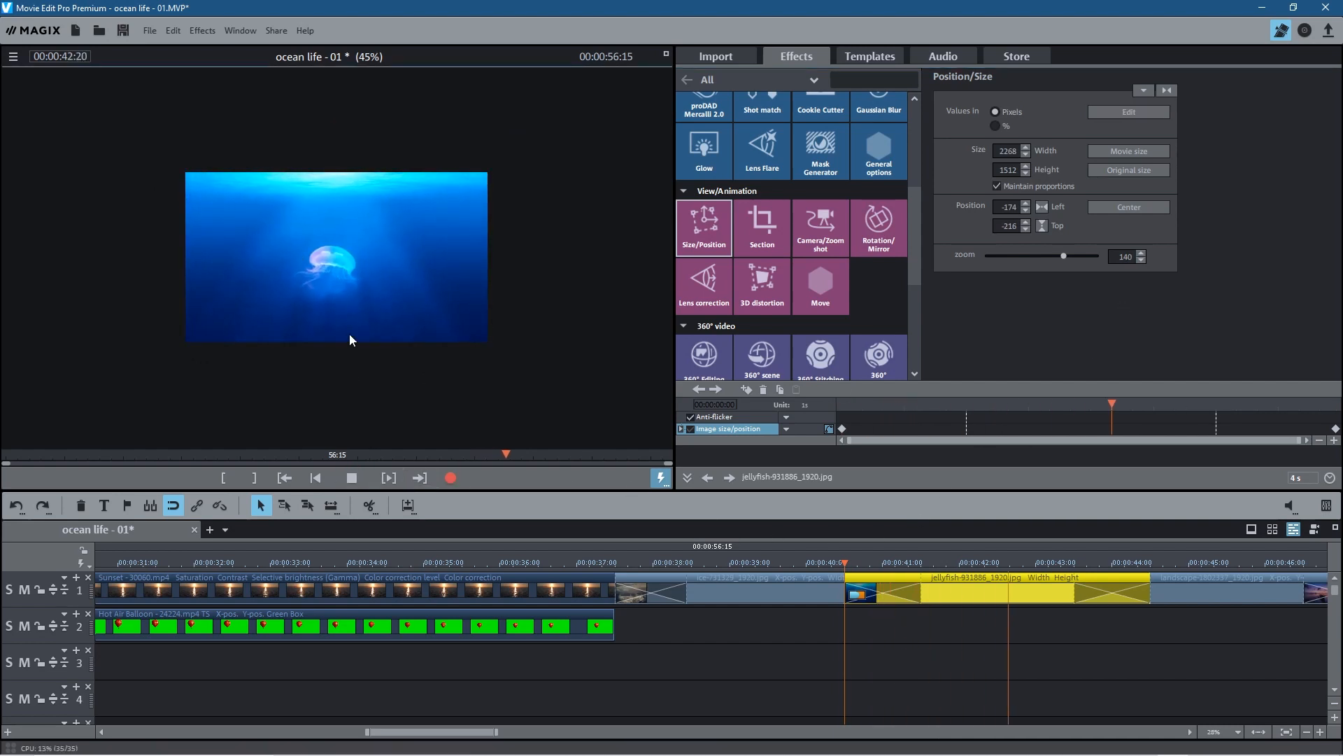
{"action": "left_click", "coordinate": [360, 479]}
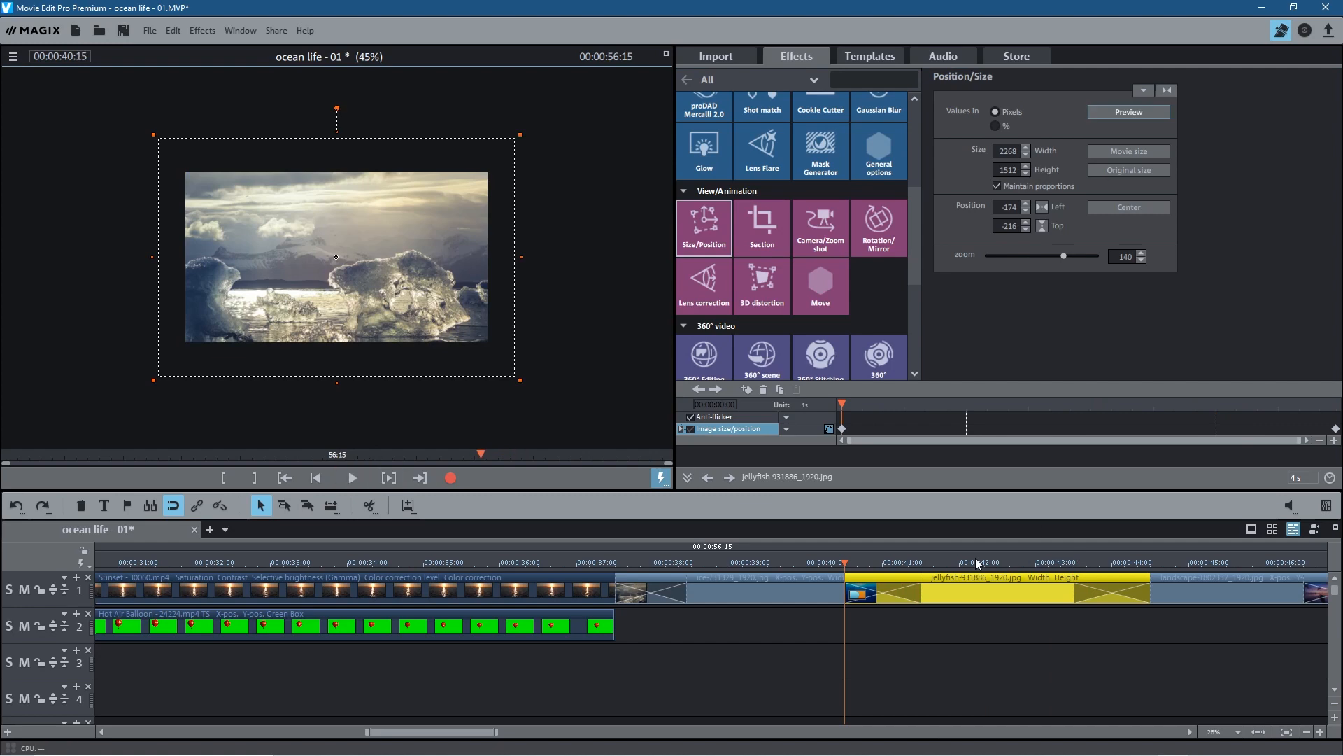
Set an Image size/position keyframe at the start of the rocky sunset landscape photo.
{"action": "left_click_drag", "start_coordinate": [968, 563], "coordinate": [887, 524]}
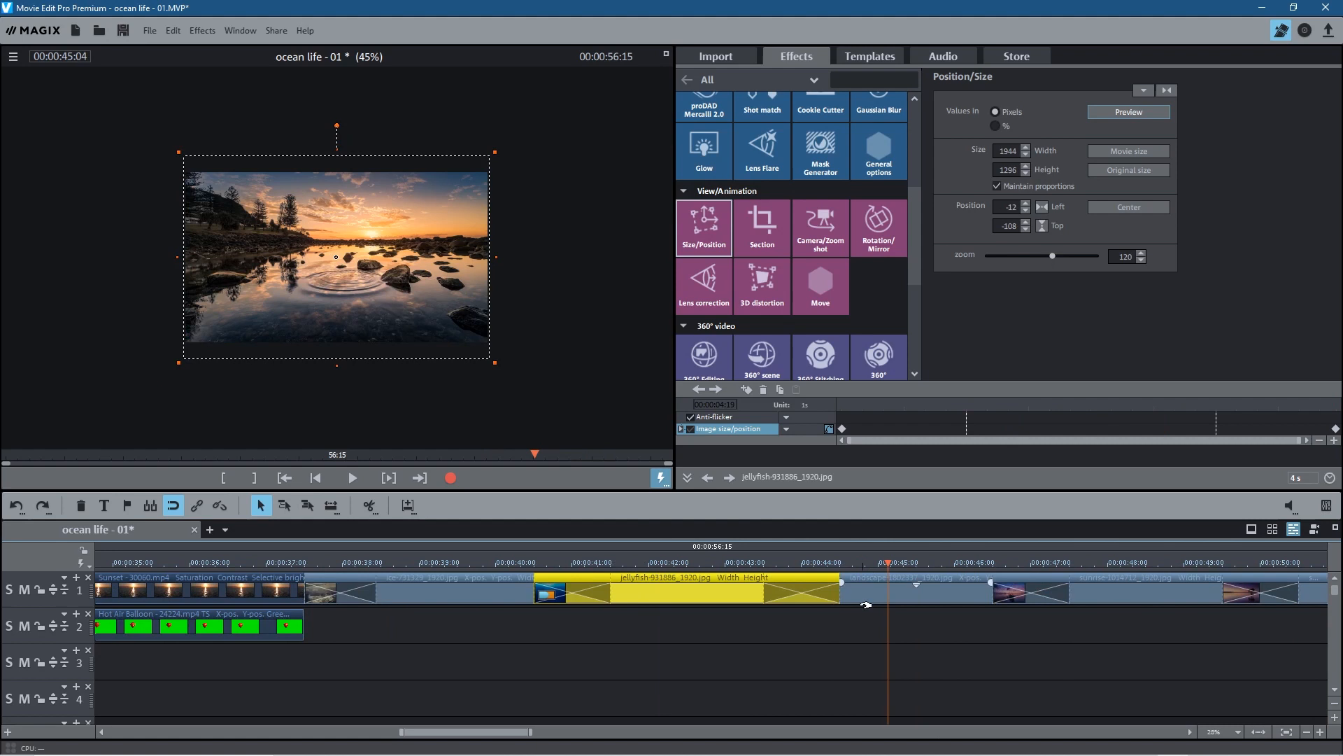
{"action": "left_click", "coordinate": [874, 594]}
{"action": "left_click_drag", "start_coordinate": [1040, 407], "coordinate": [769, 404]}
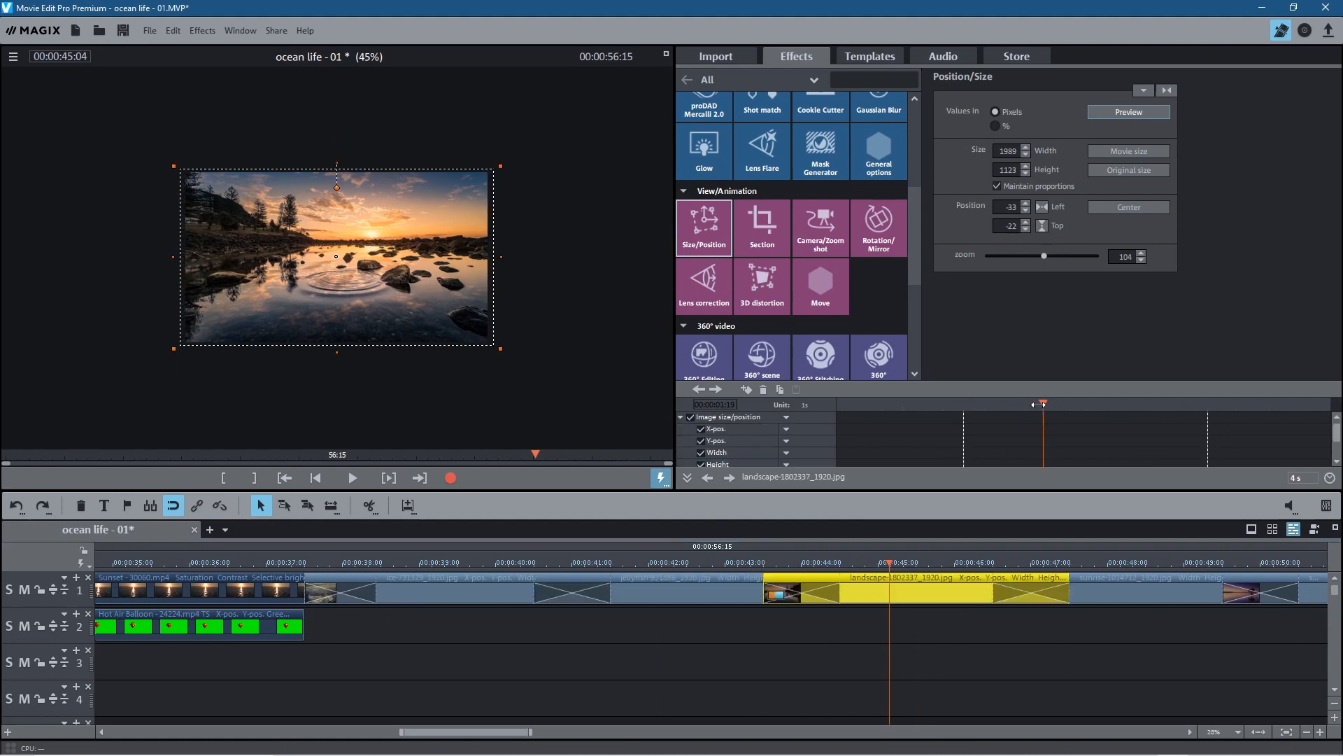
{"action": "left_click", "coordinate": [681, 417]}
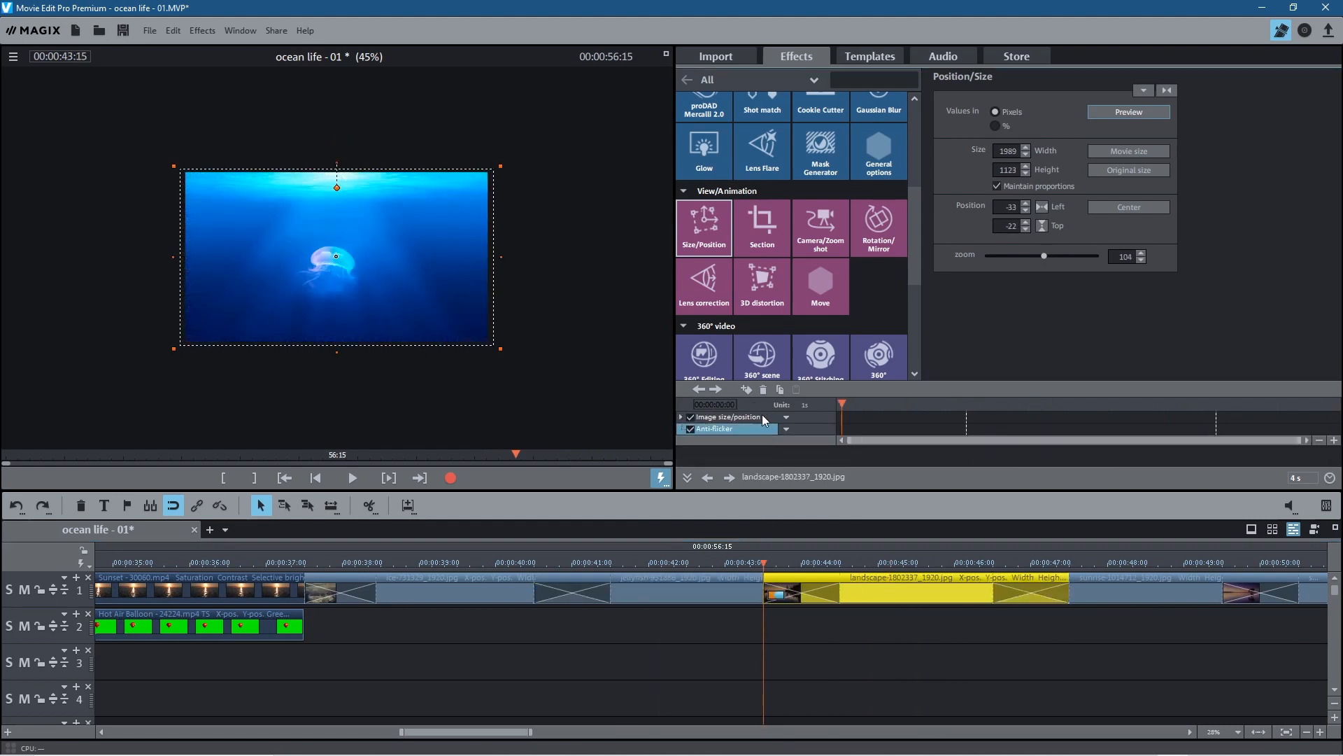
{"action": "left_click", "coordinate": [747, 389]}
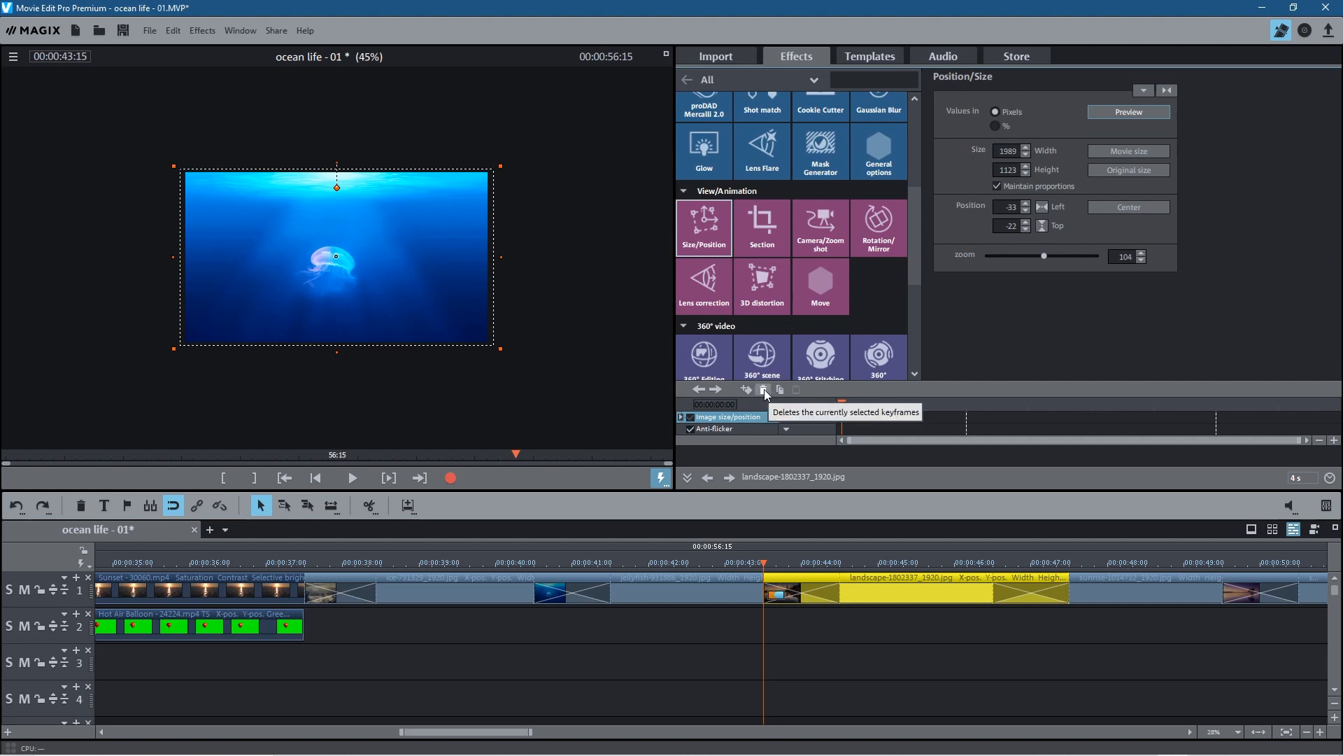
Set a second Image size/position keyframe at the end of the rocky sunset landscape photo.
{"action": "left_click", "coordinate": [713, 395]}
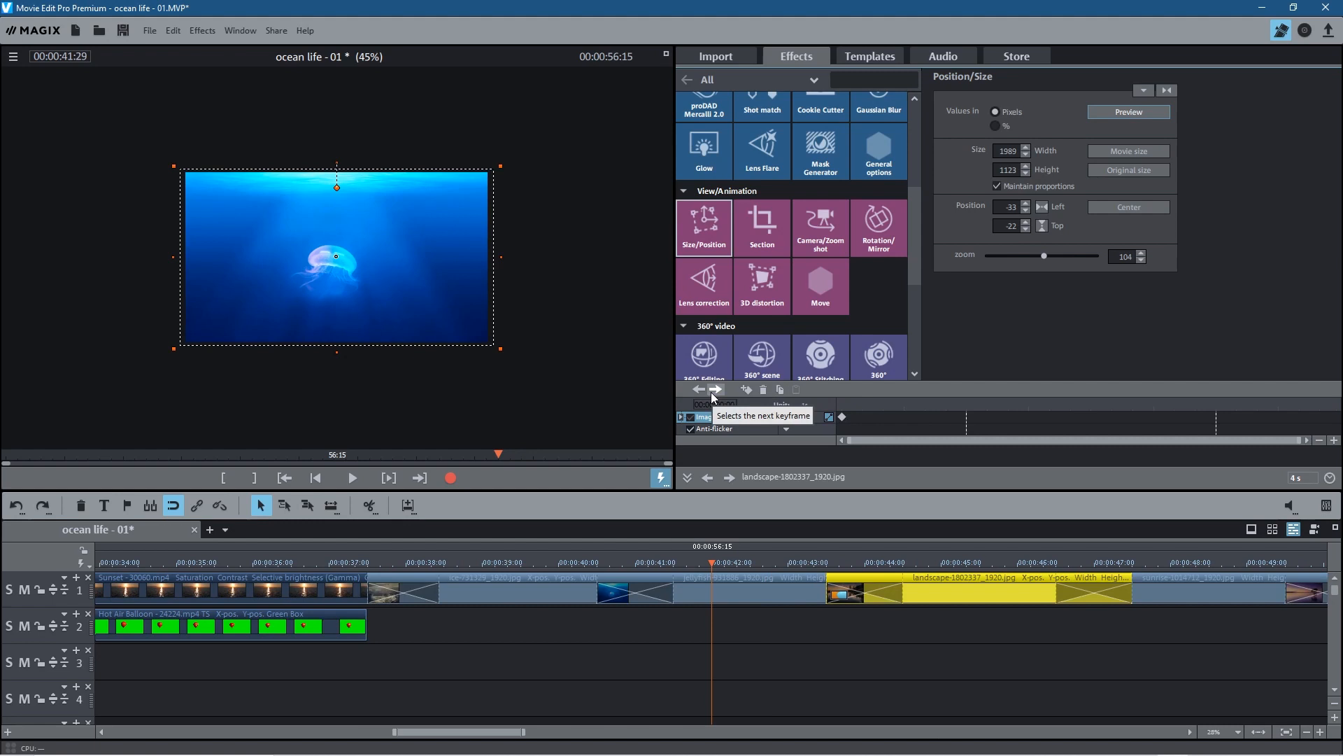
{"action": "left_click", "coordinate": [715, 390]}
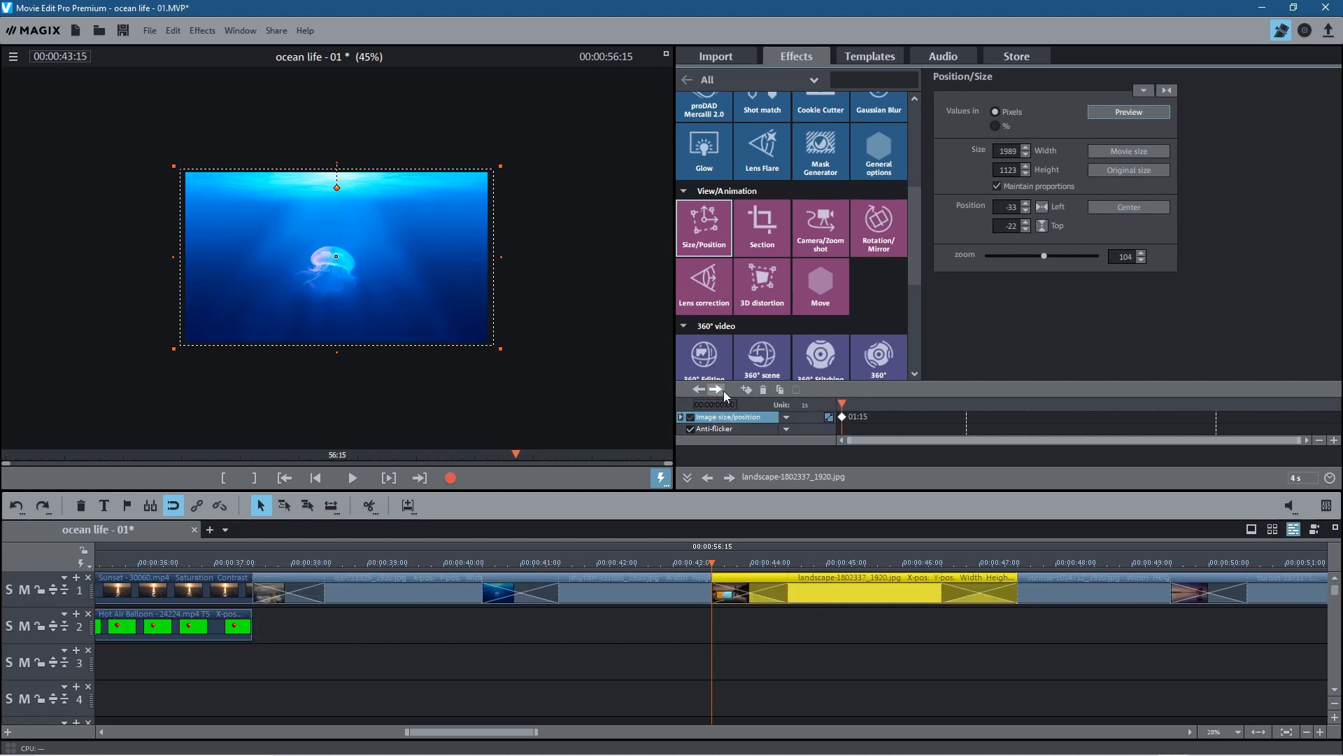
{"action": "left_click_drag", "start_coordinate": [850, 406], "coordinate": [1337, 405]}
{"action": "left_click", "coordinate": [744, 391]}
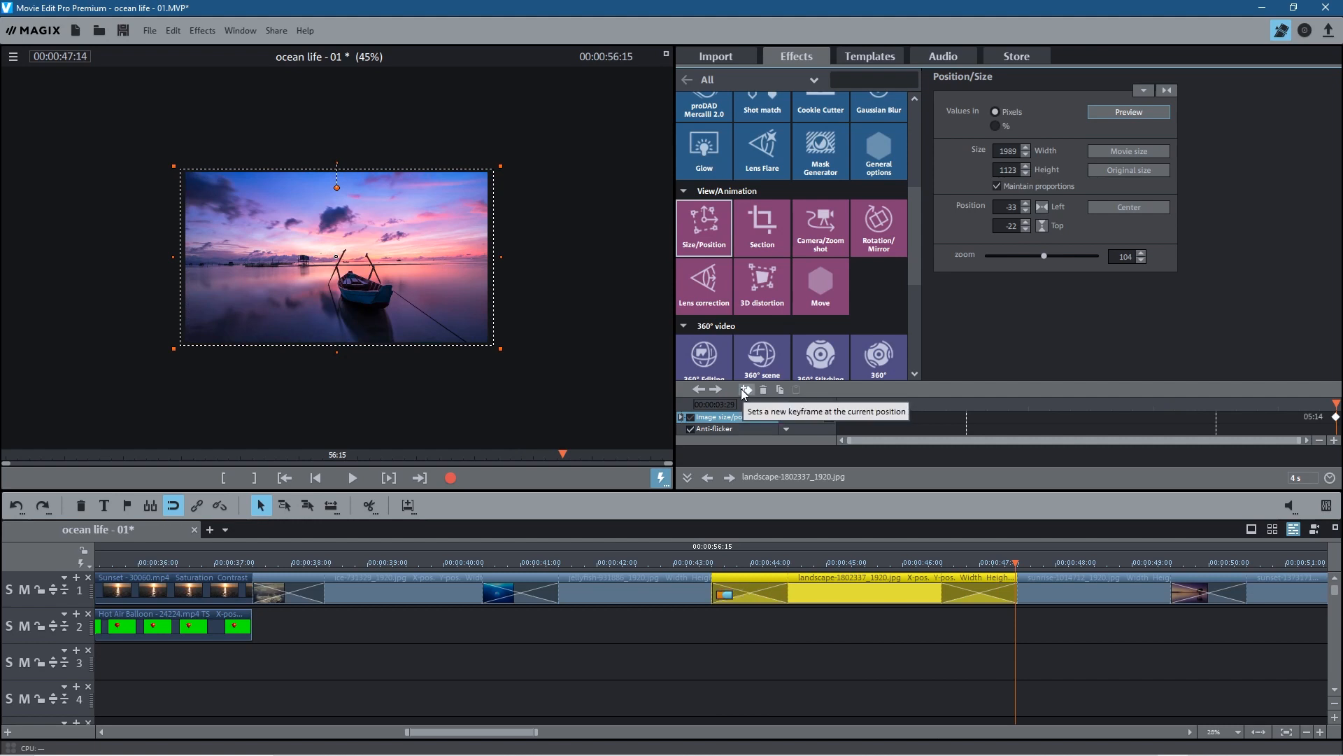
Set the rocky landscape photo's zoom to 140 at its end keyframe.
{"action": "left_click", "coordinate": [698, 390]}
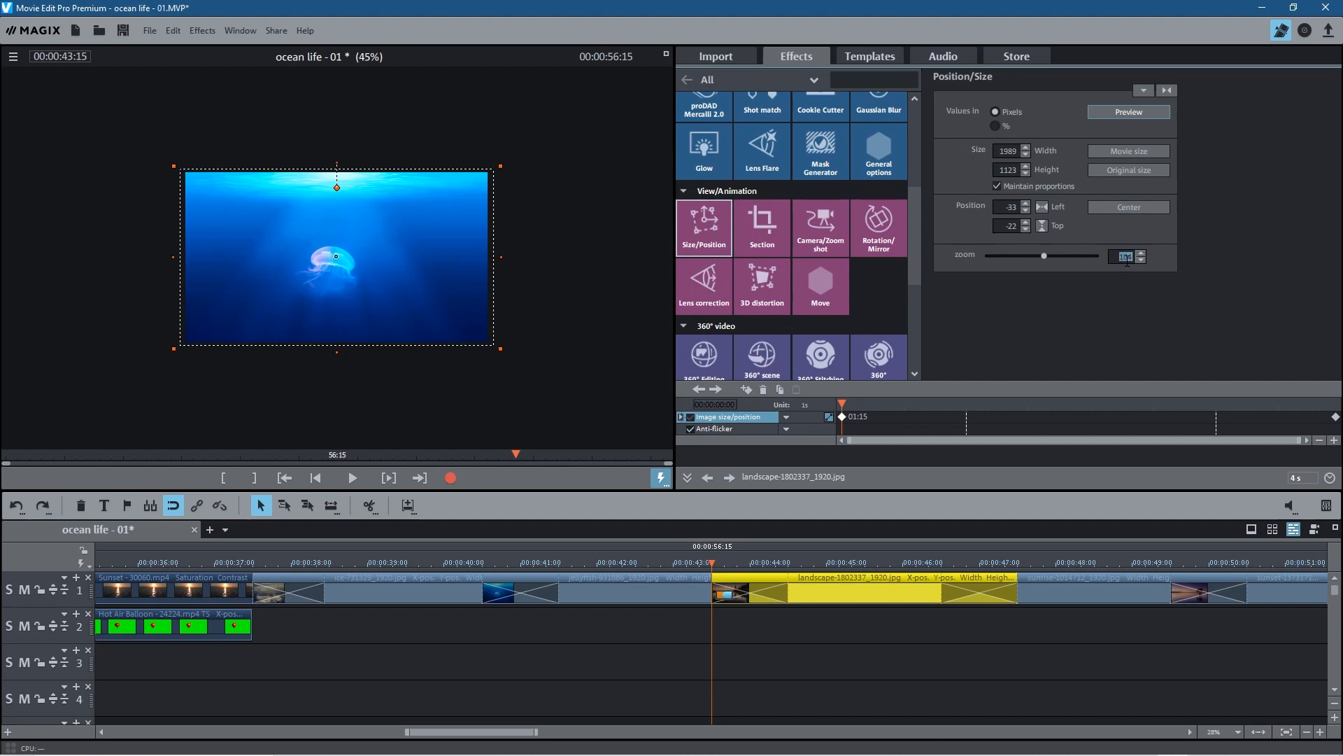
{"action": "left_click_drag", "start_coordinate": [842, 403], "coordinate": [1336, 404]}
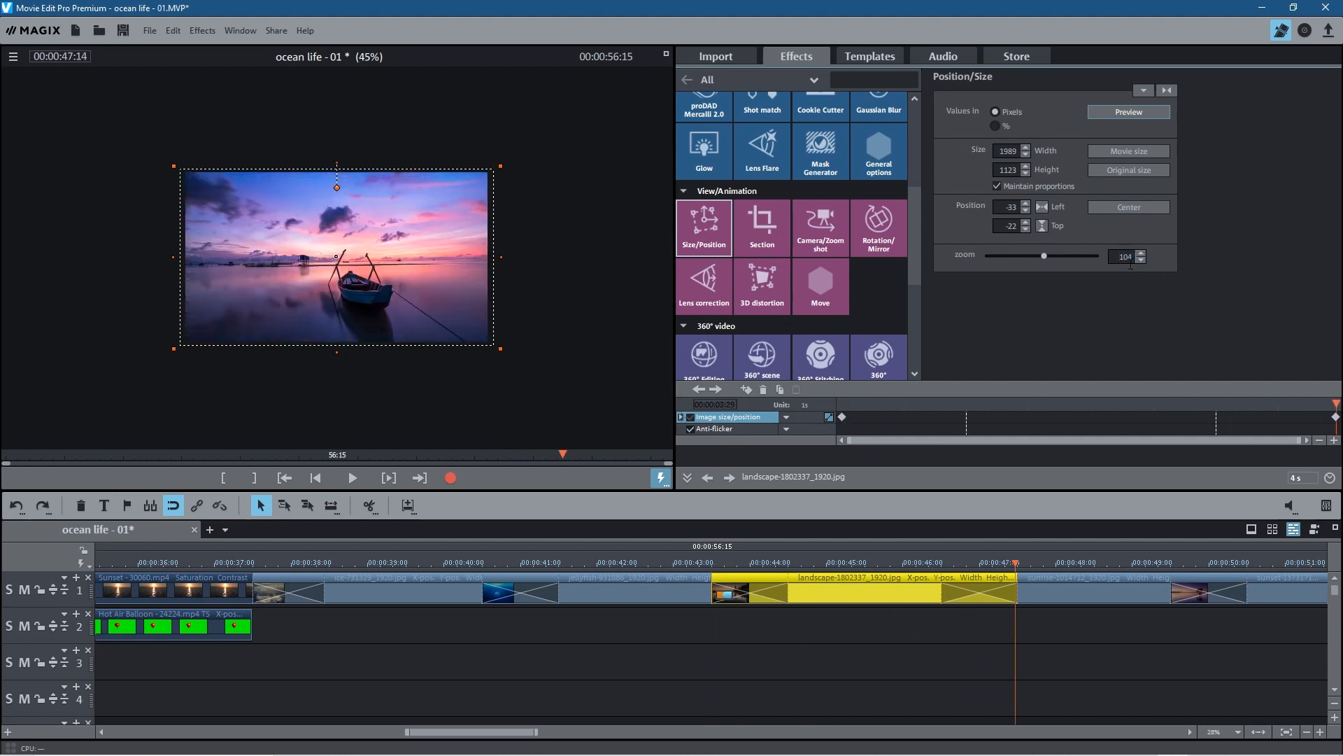
{"action": "type", "text": "0"}
{"action": "key", "text": "Return"}
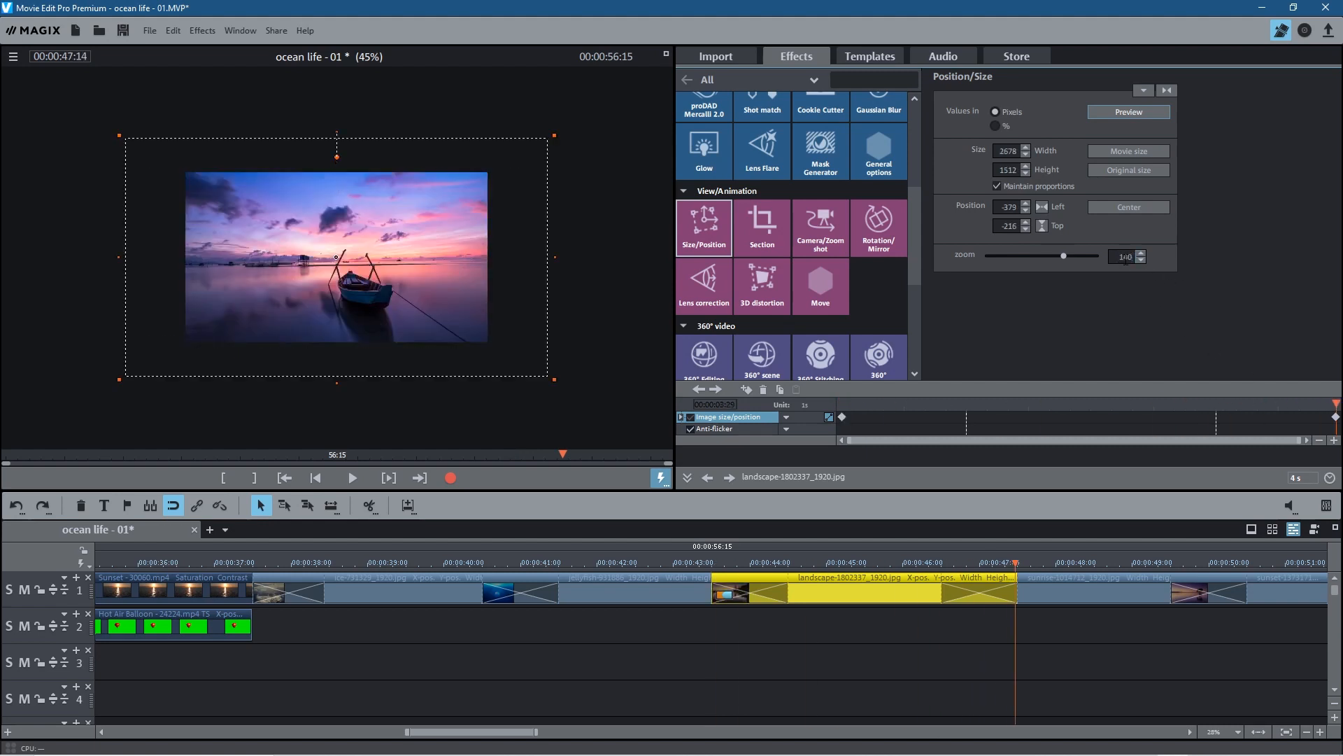
Select the sunrise boat photo that follows the landscape photo and save the project.
{"action": "left_click_drag", "start_coordinate": [689, 571], "coordinate": [1052, 587]}
{"action": "left_click", "coordinate": [1053, 589]}
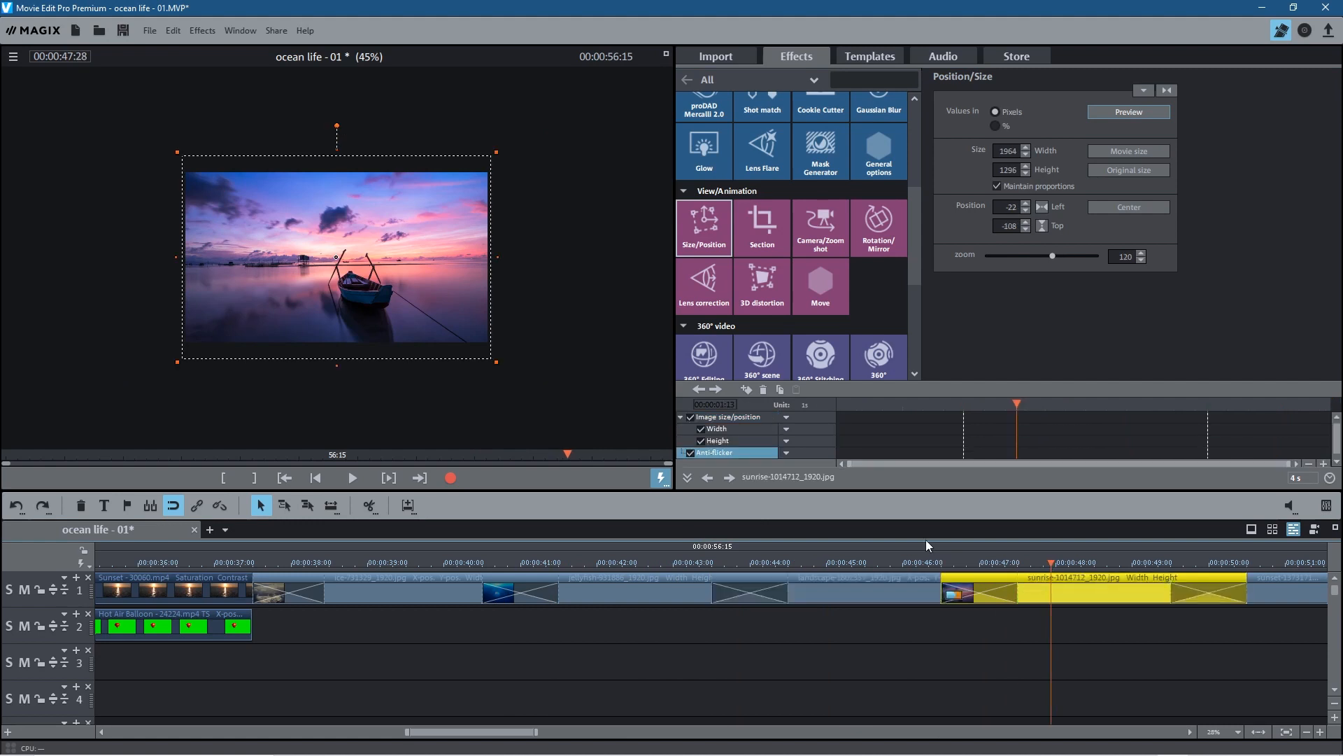
{"action": "left_click", "coordinate": [123, 31]}
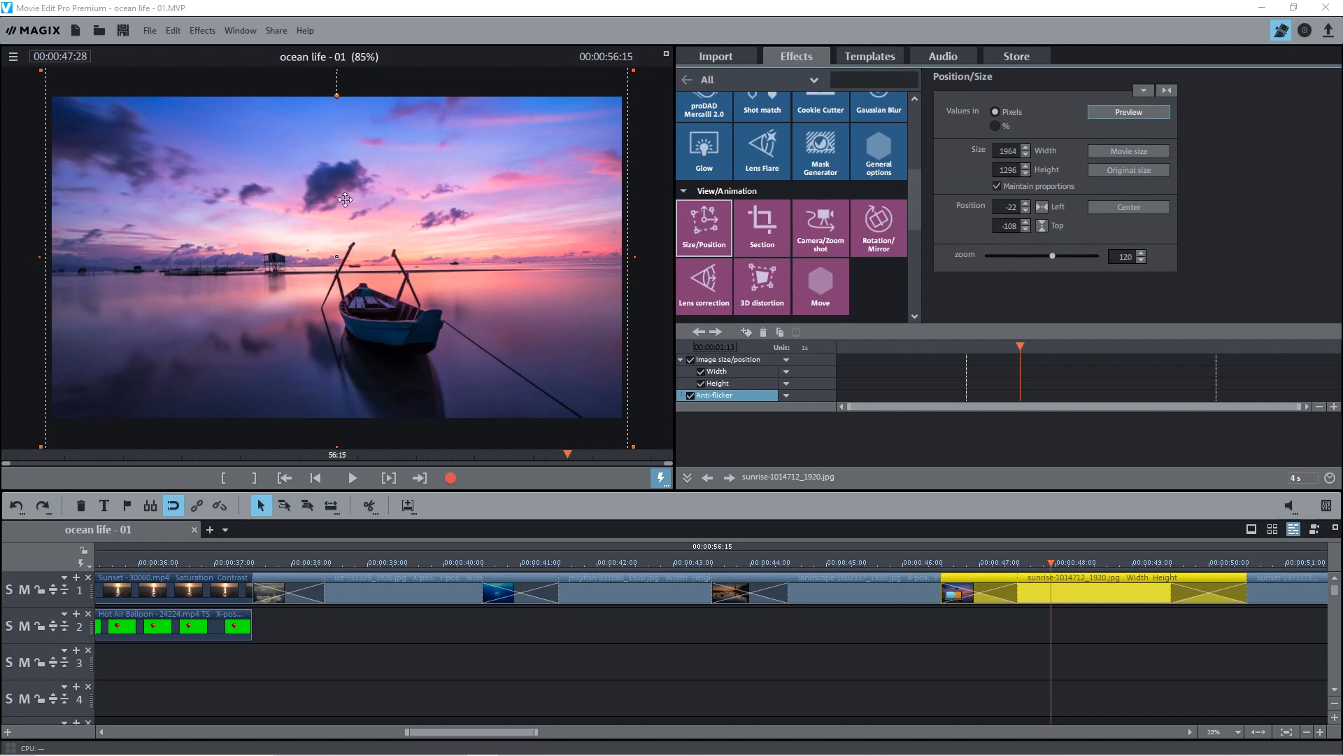
Apply the Lens Flare effect to the sunrise boat photo with an intensity of 0.420 and a tint of 0.193.
{"action": "mouse_move", "coordinate": [1057, 569]}
{"action": "left_mouse_down"}
{"action": "mouse_move", "coordinate": [829, 553]}
{"action": "mouse_move", "coordinate": [1076, 548]}
{"action": "mouse_move", "coordinate": [1043, 550]}
{"action": "left_mouse_up"}
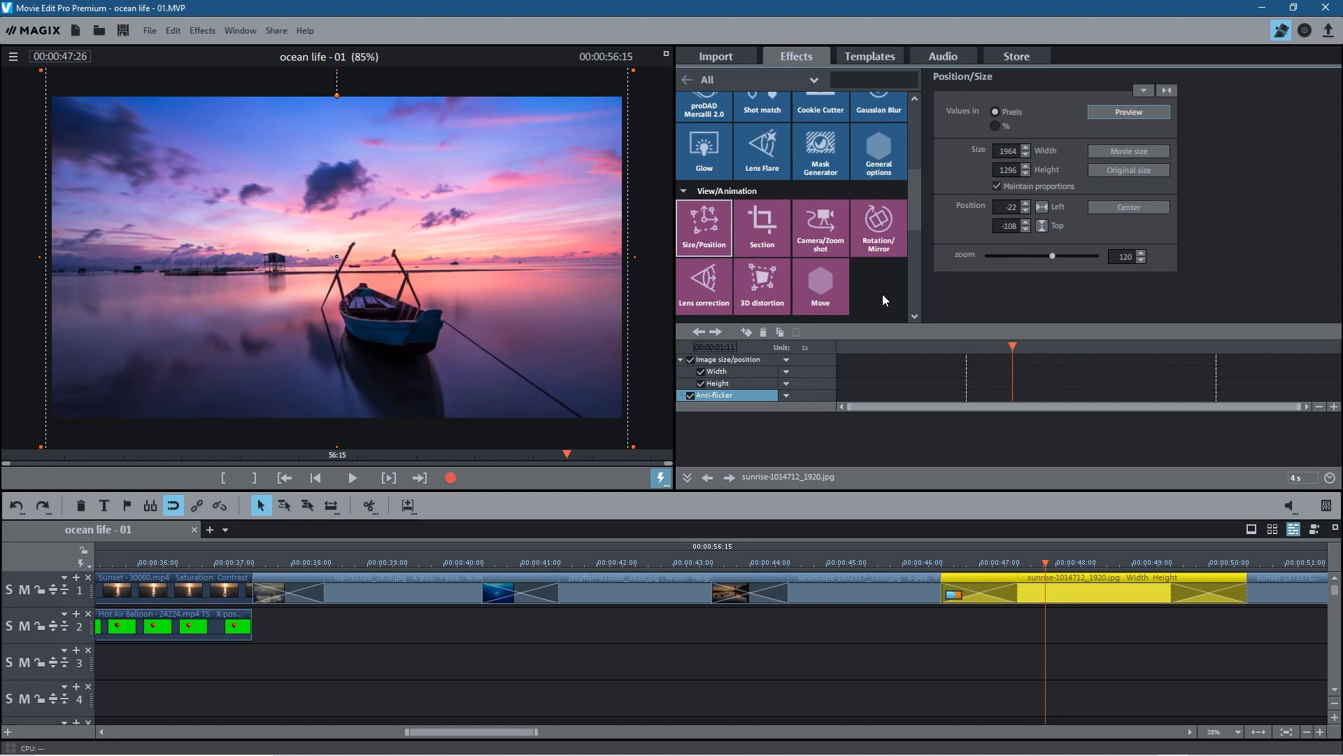
{"action": "left_click_drag", "start_coordinate": [915, 183], "coordinate": [913, 103]}
{"action": "scroll", "coordinate": [783, 272], "scroll_direction": "down", "scroll_amount": 4}
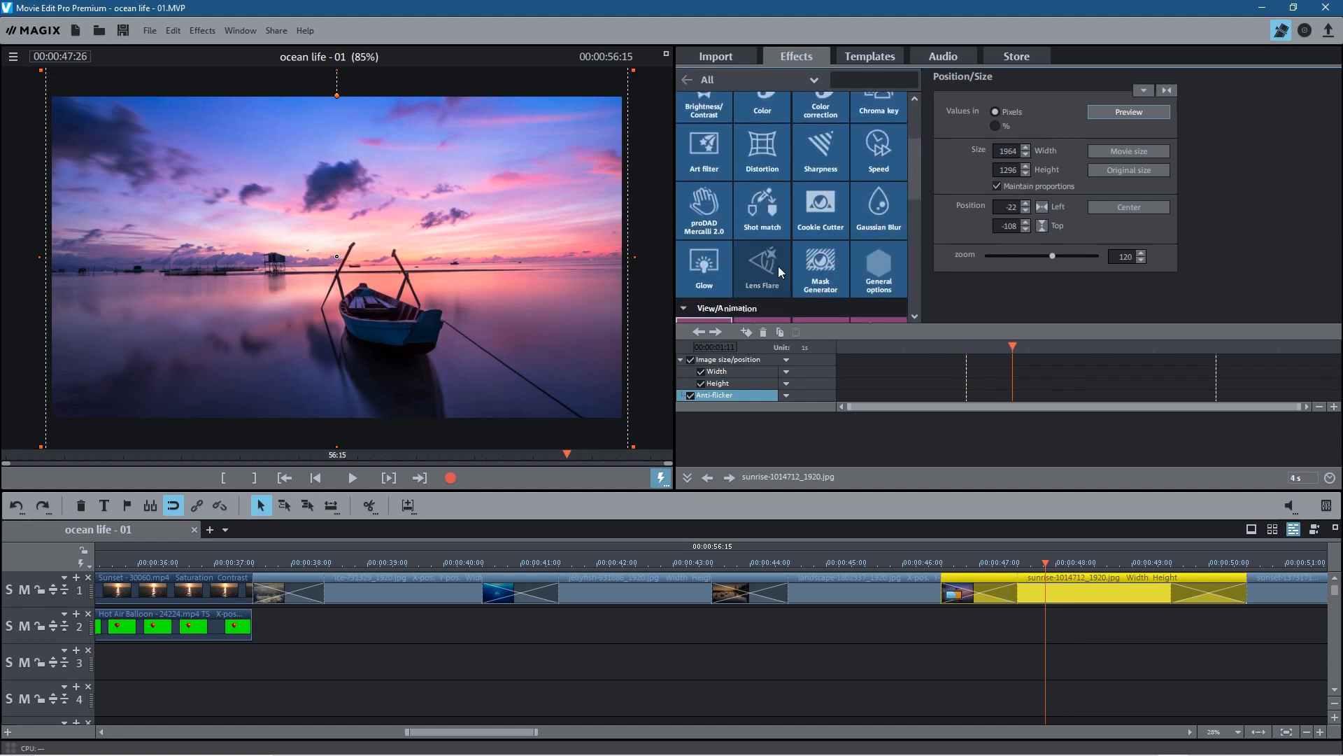
{"action": "left_click", "coordinate": [770, 268]}
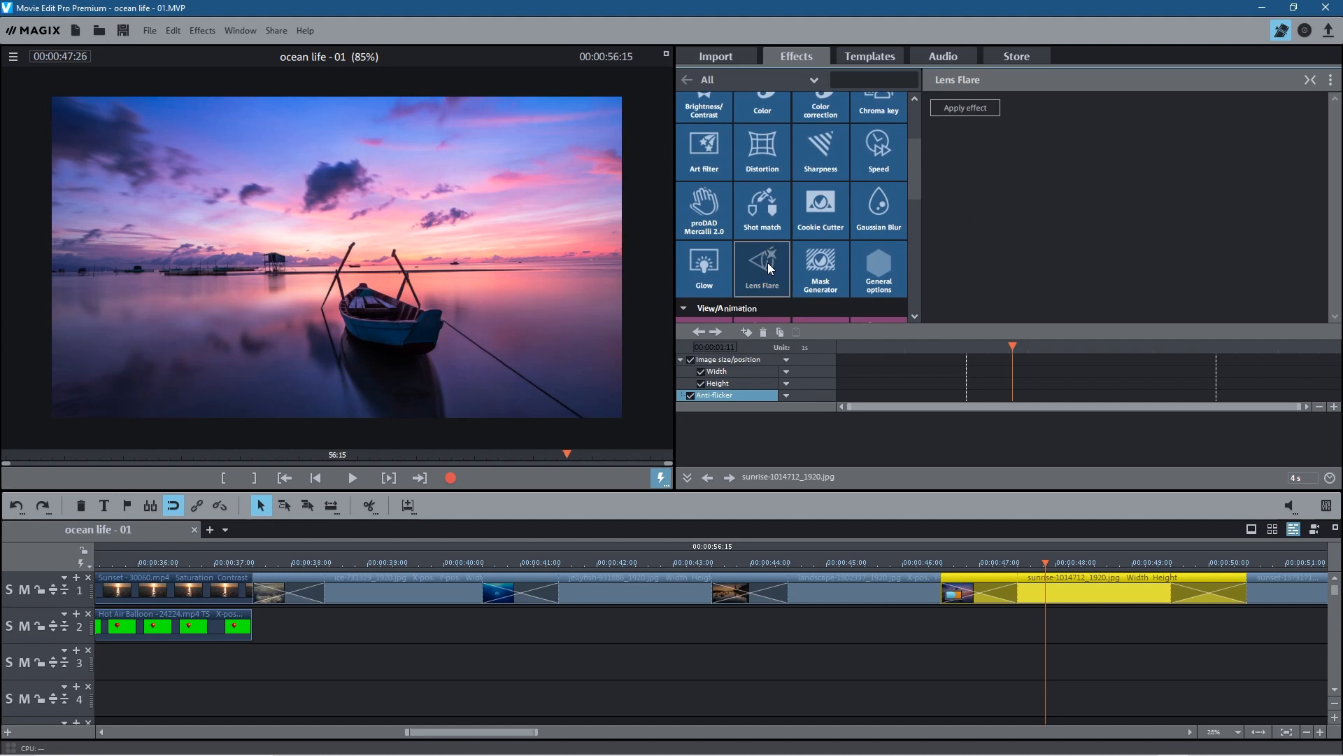
{"action": "left_click", "coordinate": [974, 109]}
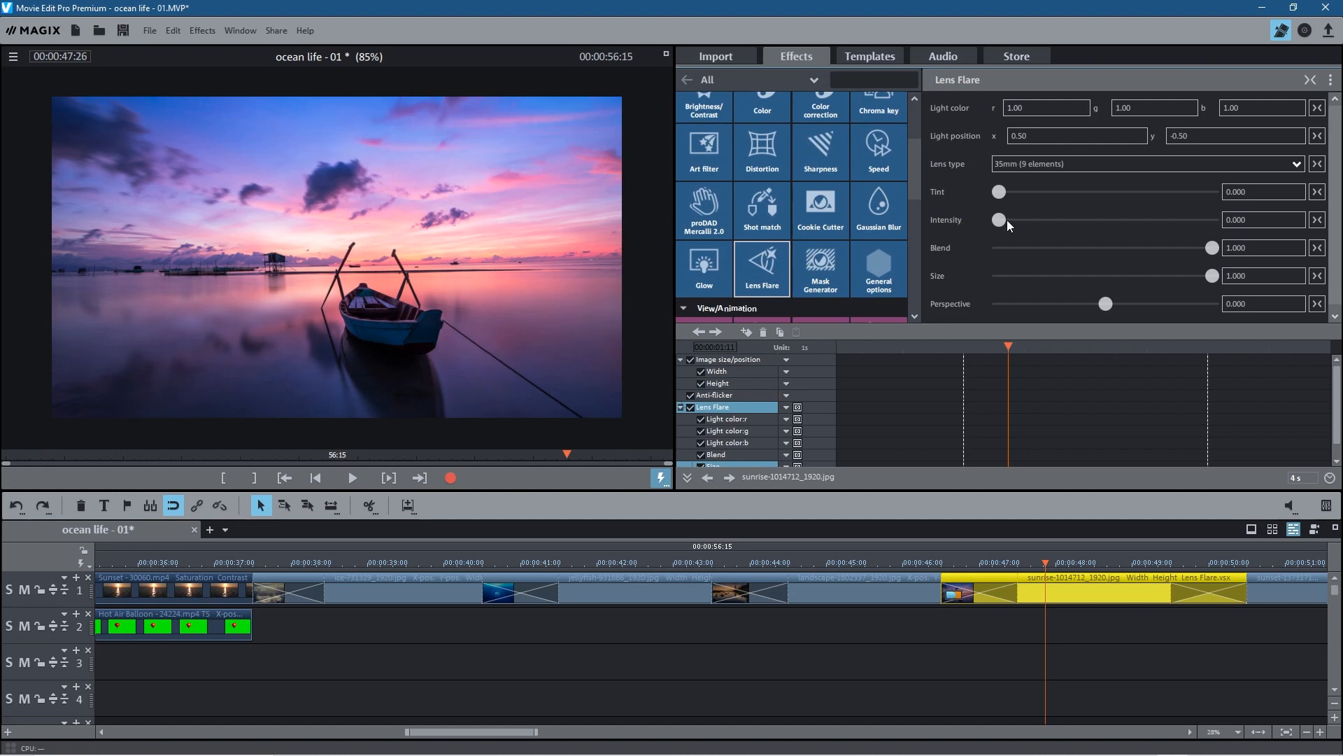
{"action": "left_click_drag", "start_coordinate": [1005, 222], "coordinate": [1045, 222]}
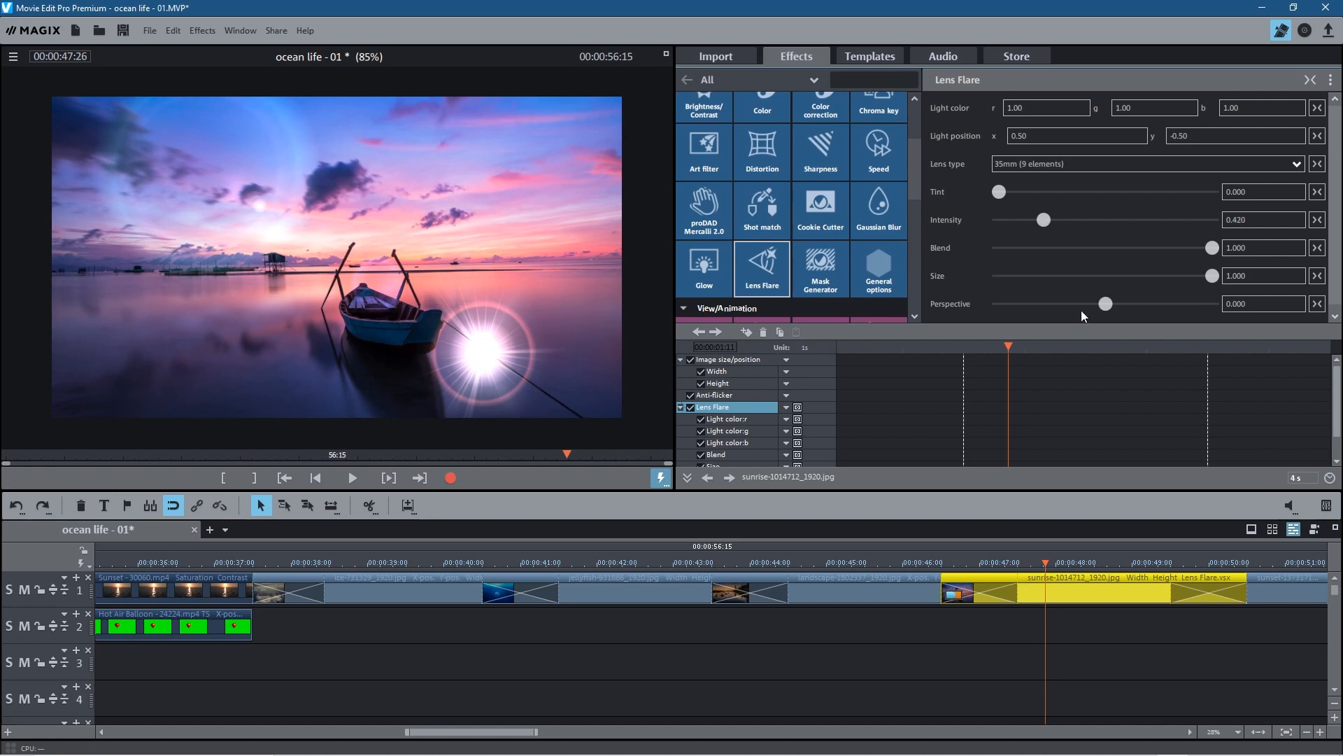
{"action": "left_click_drag", "start_coordinate": [1003, 195], "coordinate": [1042, 192]}
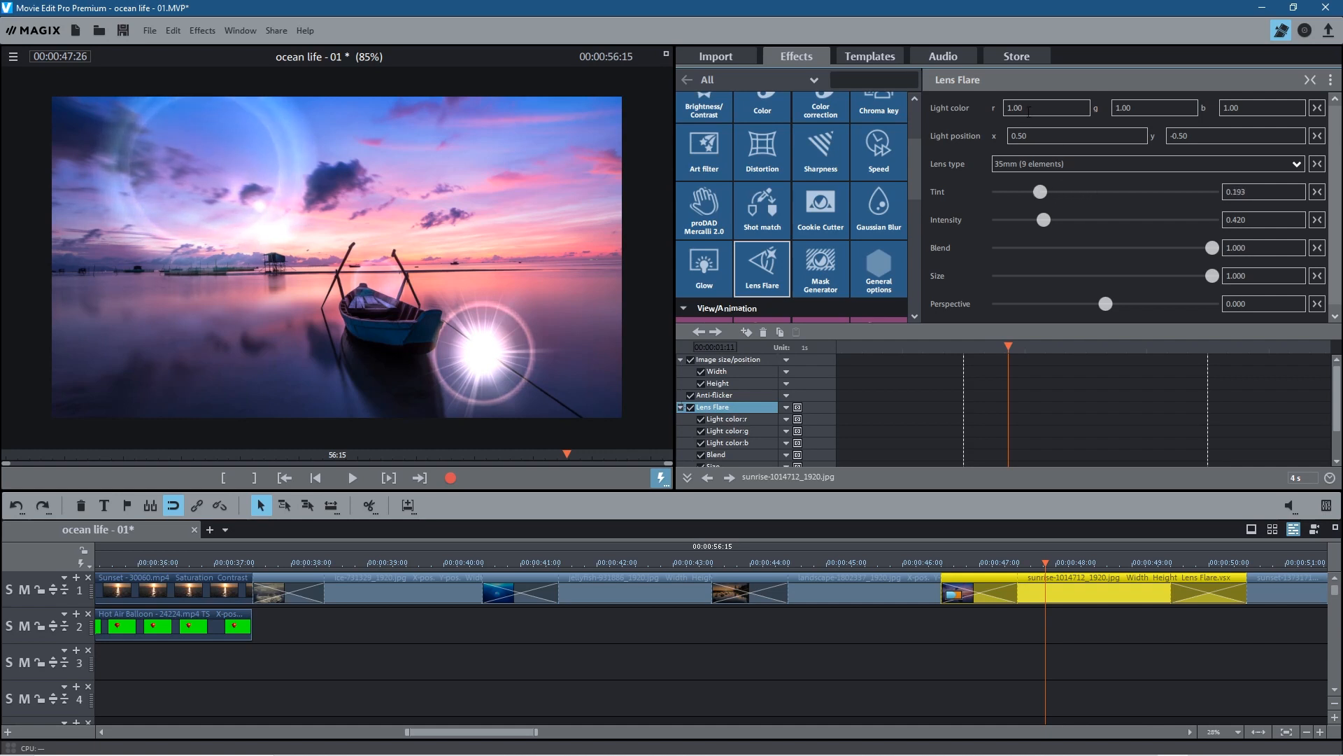
Try changing the red, green and blue light color values of the lens flare.
{"action": "double_click", "coordinate": [1022, 106]}
{"action": "type", "text": "0.85"}
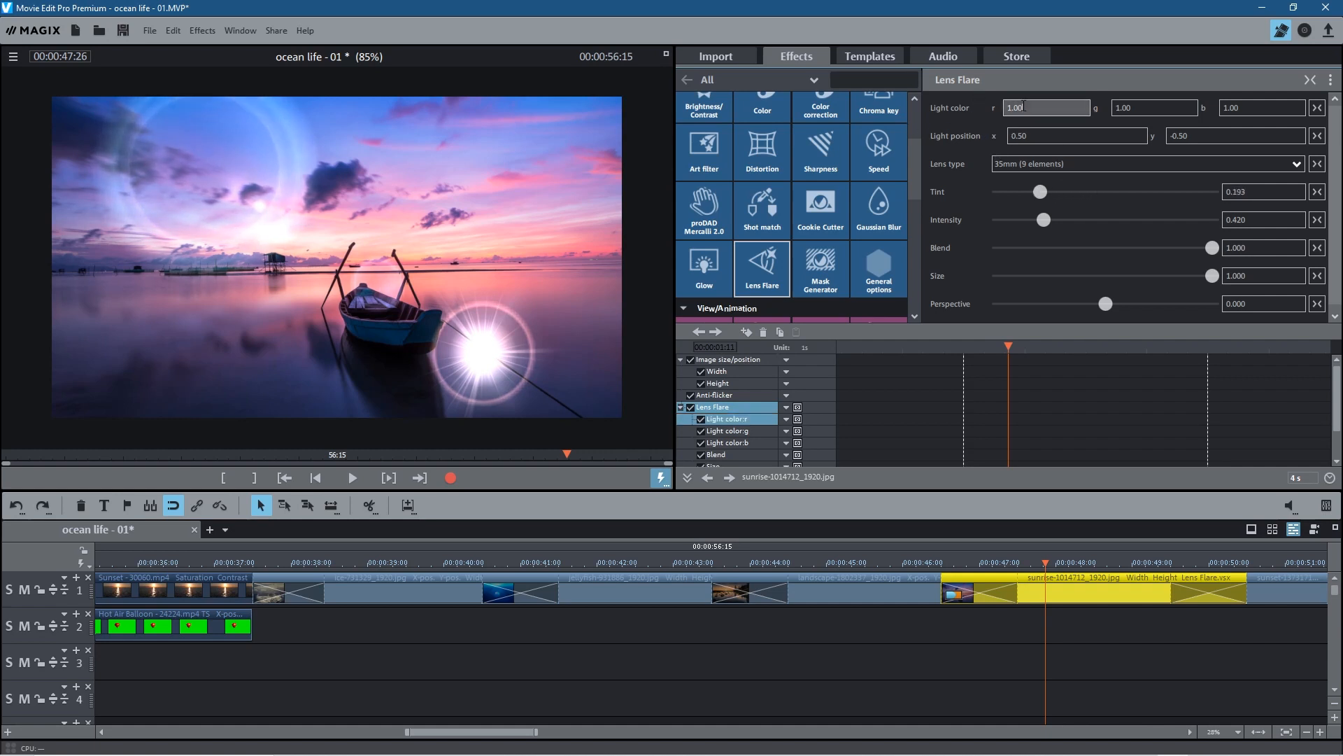
{"action": "left_click_drag", "start_coordinate": [1024, 236], "coordinate": [1046, 41]}
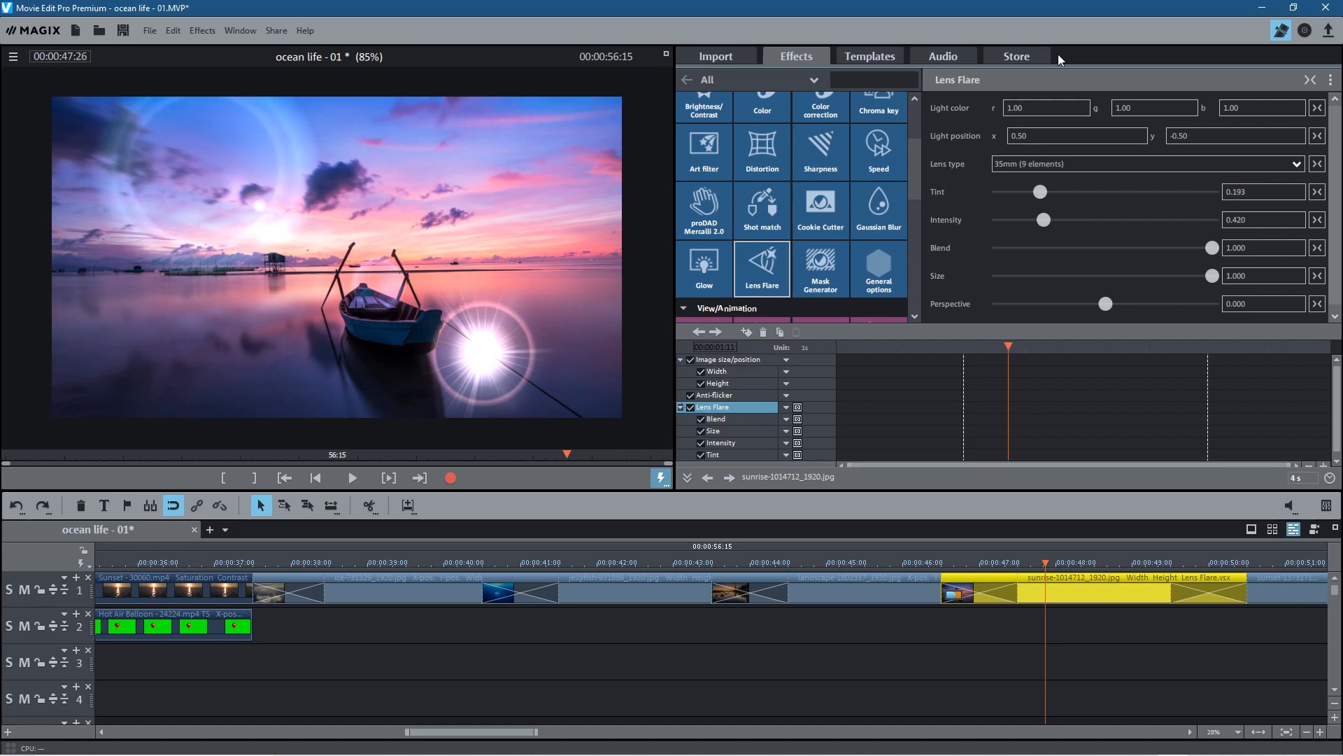
{"action": "left_click_drag", "start_coordinate": [1136, 108], "coordinate": [1144, 65]}
{"action": "left_click_drag", "start_coordinate": [1233, 107], "coordinate": [1233, 80]}
Set the lens flare's light position x to 0.57 and its perspective to -0.108.
{"action": "left_click", "coordinate": [1036, 136]}
{"action": "mouse_move", "coordinate": [1036, 136]}
{"action": "left_mouse_down"}
{"action": "mouse_move", "coordinate": [1053, 240]}
{"action": "mouse_move", "coordinate": [1061, 91]}
{"action": "mouse_move", "coordinate": [1066, 236]}
{"action": "mouse_move", "coordinate": [1053, 124]}
{"action": "left_mouse_up"}
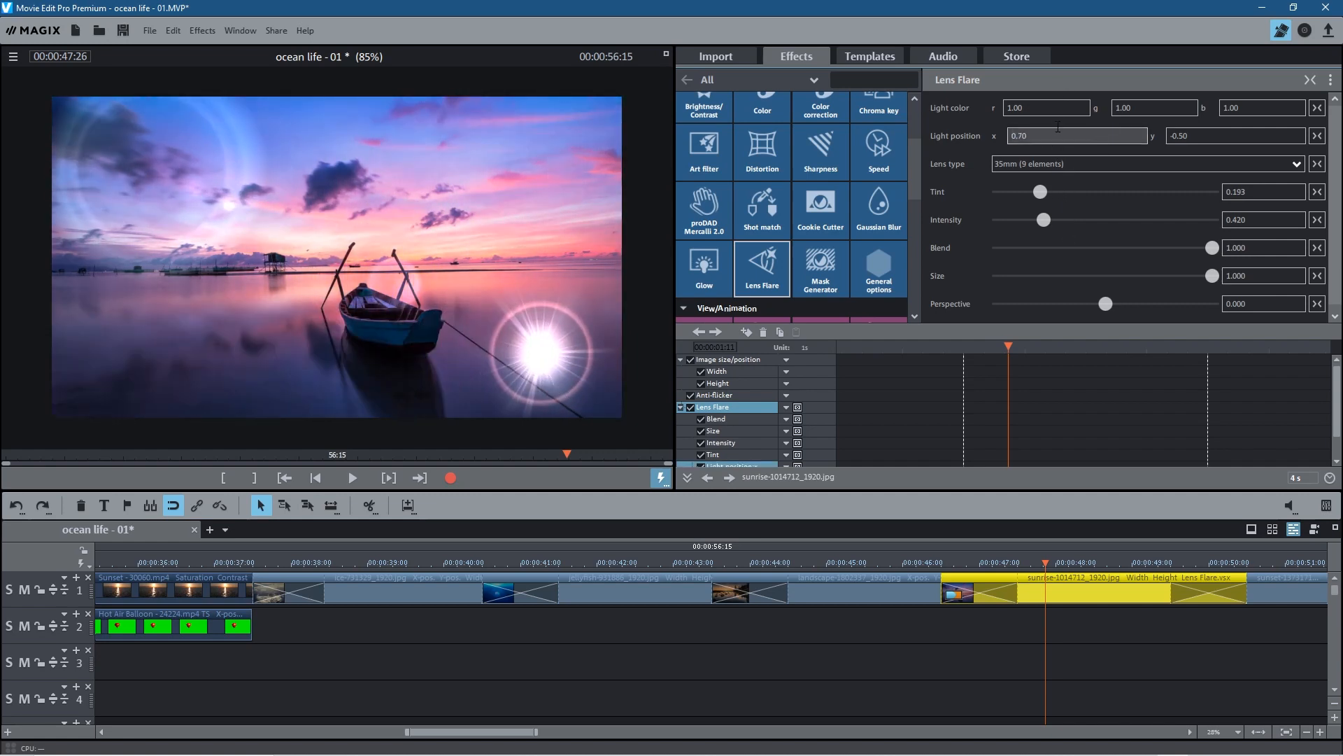
{"action": "left_click_drag", "start_coordinate": [1060, 138], "coordinate": [1061, 148]}
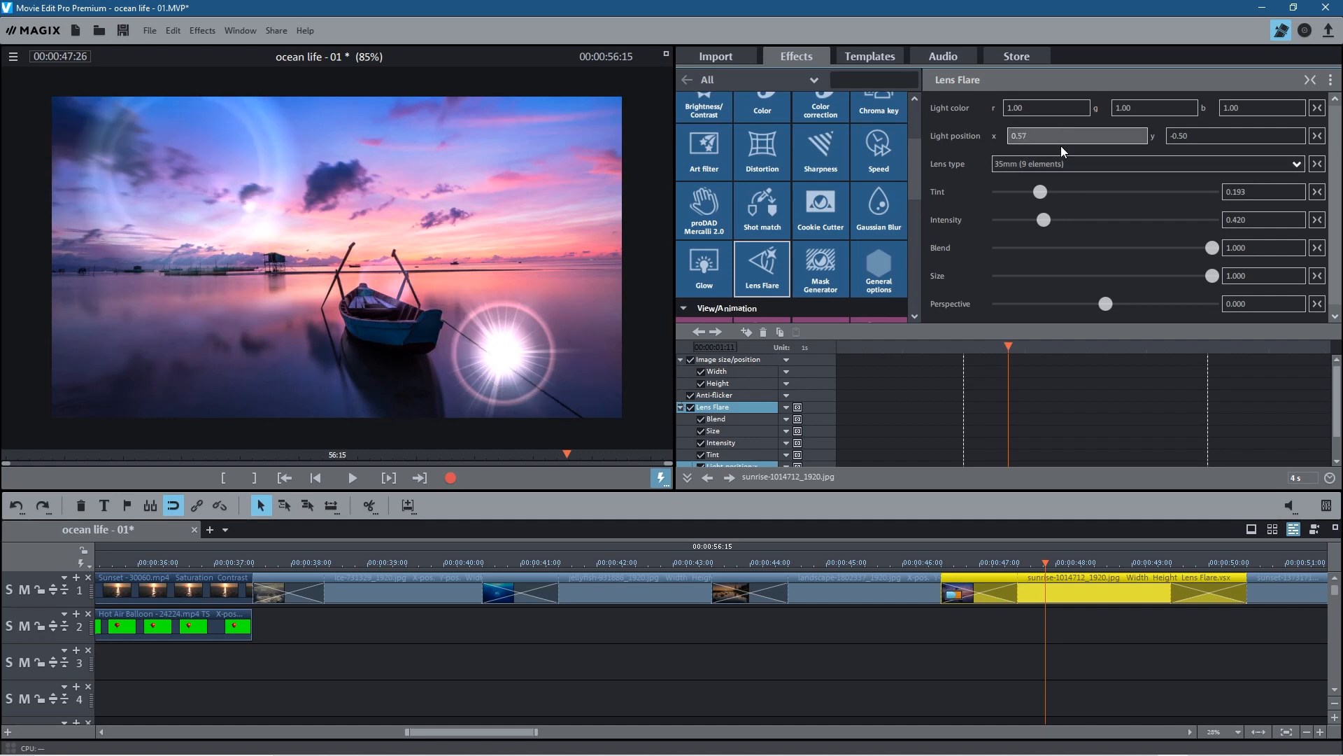
{"action": "mouse_move", "coordinate": [1208, 276]}
{"action": "left_mouse_down"}
{"action": "mouse_move", "coordinate": [1061, 275]}
{"action": "mouse_move", "coordinate": [1212, 276]}
{"action": "left_mouse_up"}
{"action": "mouse_move", "coordinate": [1107, 298]}
{"action": "left_mouse_down"}
{"action": "mouse_move", "coordinate": [1164, 287]}
{"action": "mouse_move", "coordinate": [1062, 286]}
{"action": "mouse_move", "coordinate": [1111, 284]}
{"action": "mouse_move", "coordinate": [1094, 286]}
{"action": "left_mouse_up"}
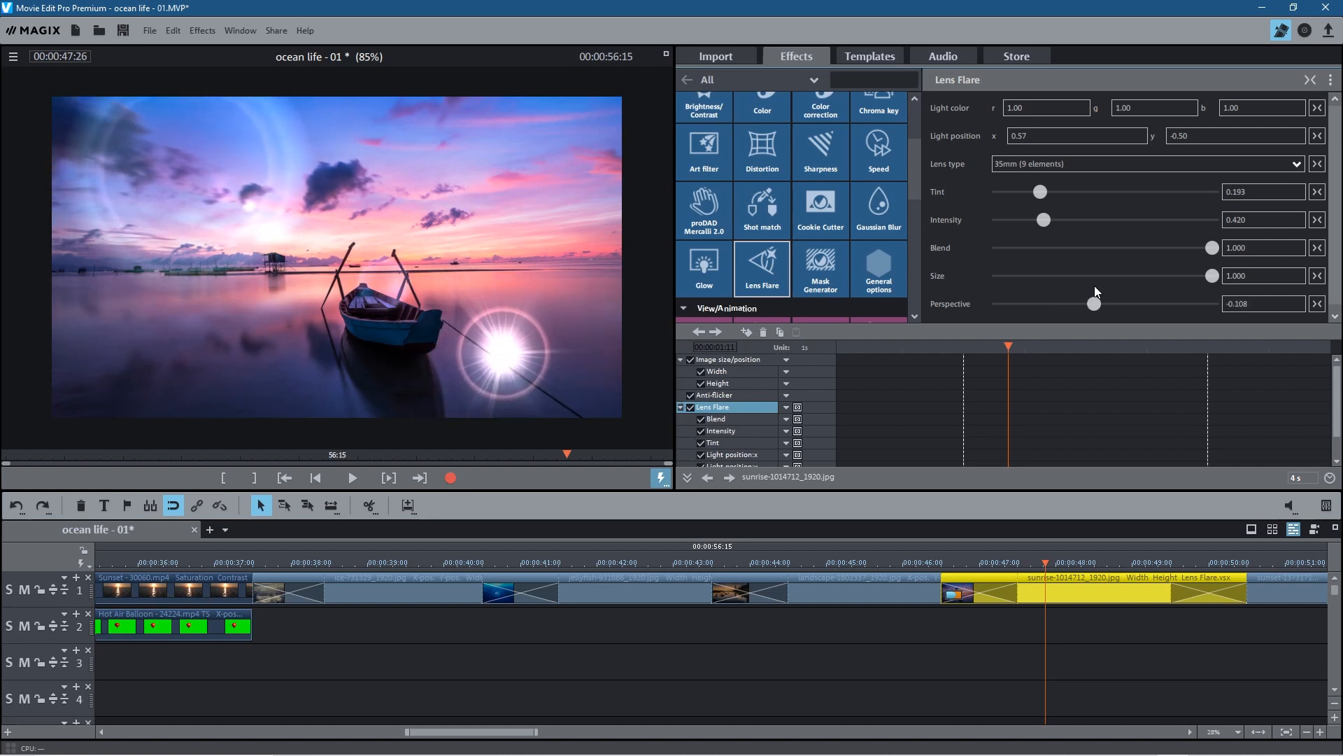
Set the lens flare's perspective to 1.000 and add a perspective keyframe at the start of the sunrise boat photo.
{"action": "mouse_move", "coordinate": [1010, 348]}
{"action": "left_mouse_down"}
{"action": "mouse_move", "coordinate": [992, 348]}
{"action": "mouse_move", "coordinate": [1073, 347]}
{"action": "mouse_move", "coordinate": [1057, 349]}
{"action": "left_mouse_up"}
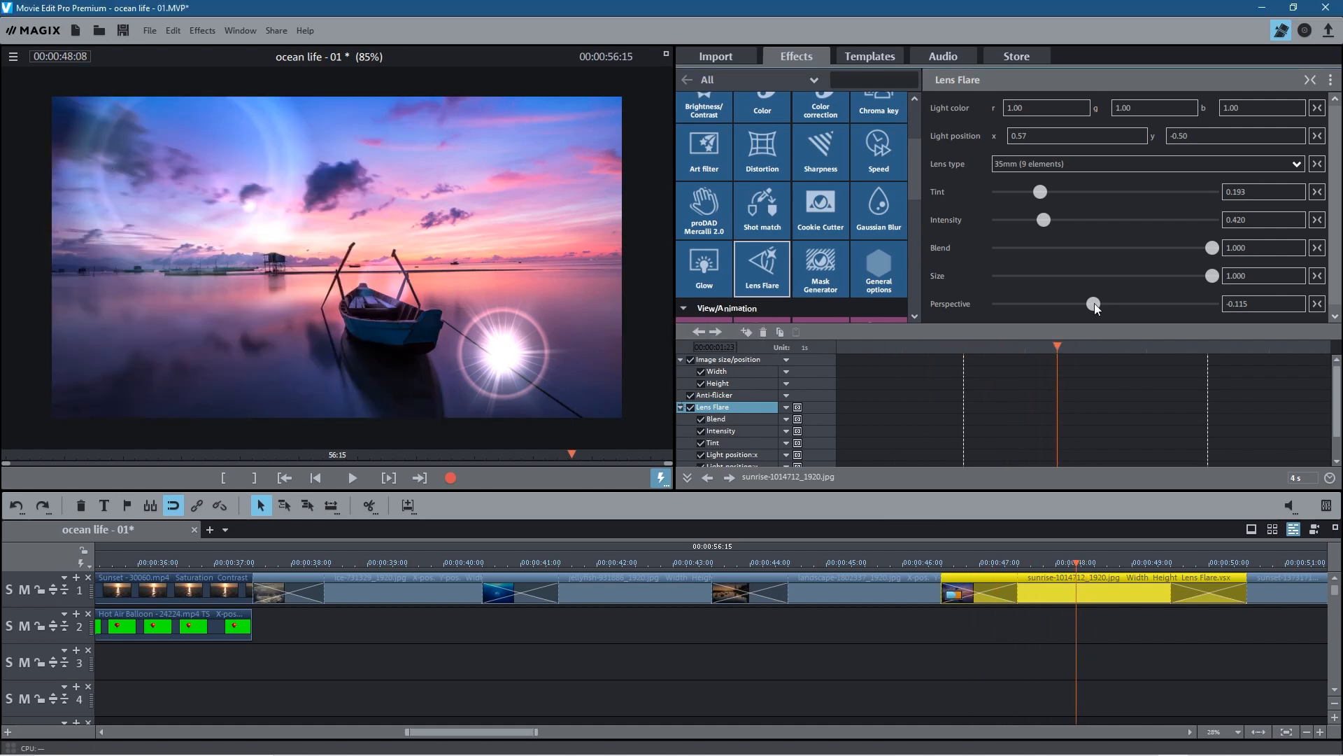
{"action": "left_click_drag", "start_coordinate": [1095, 305], "coordinate": [1216, 308]}
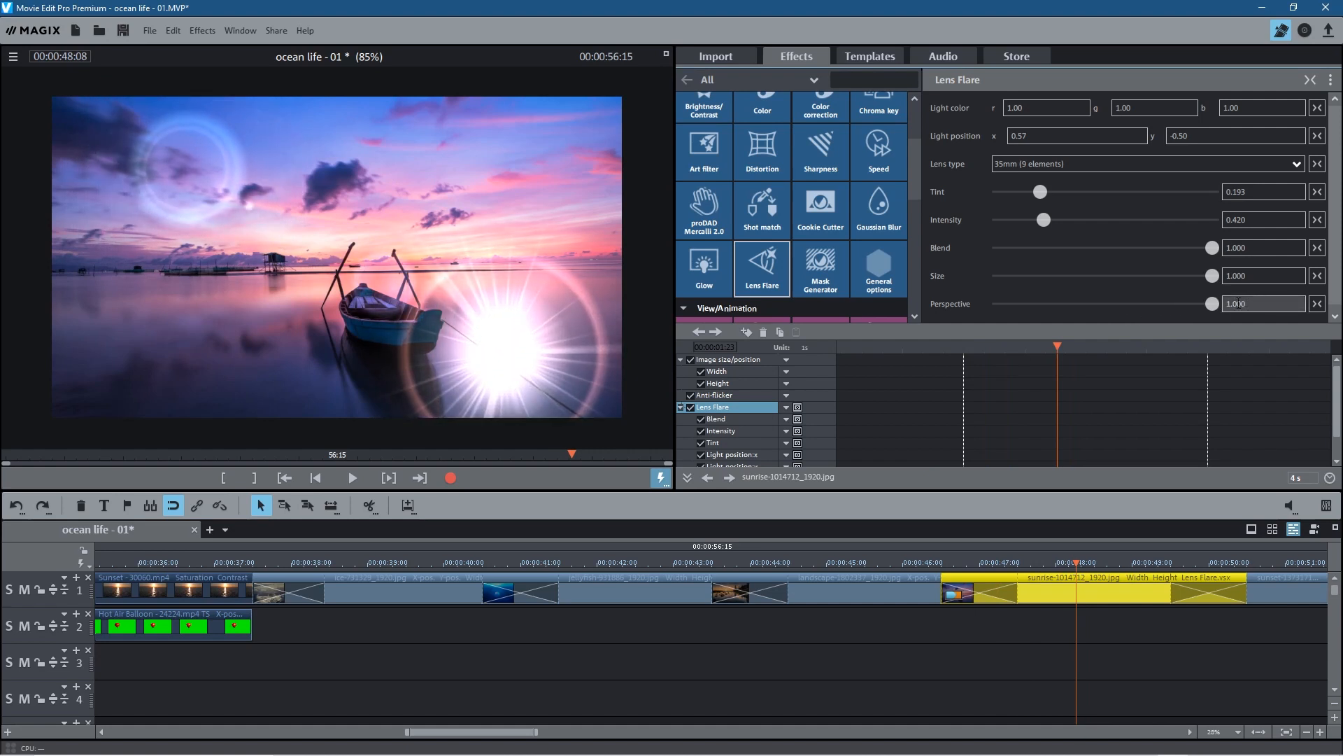
{"action": "left_click_drag", "start_coordinate": [1057, 347], "coordinate": [825, 347]}
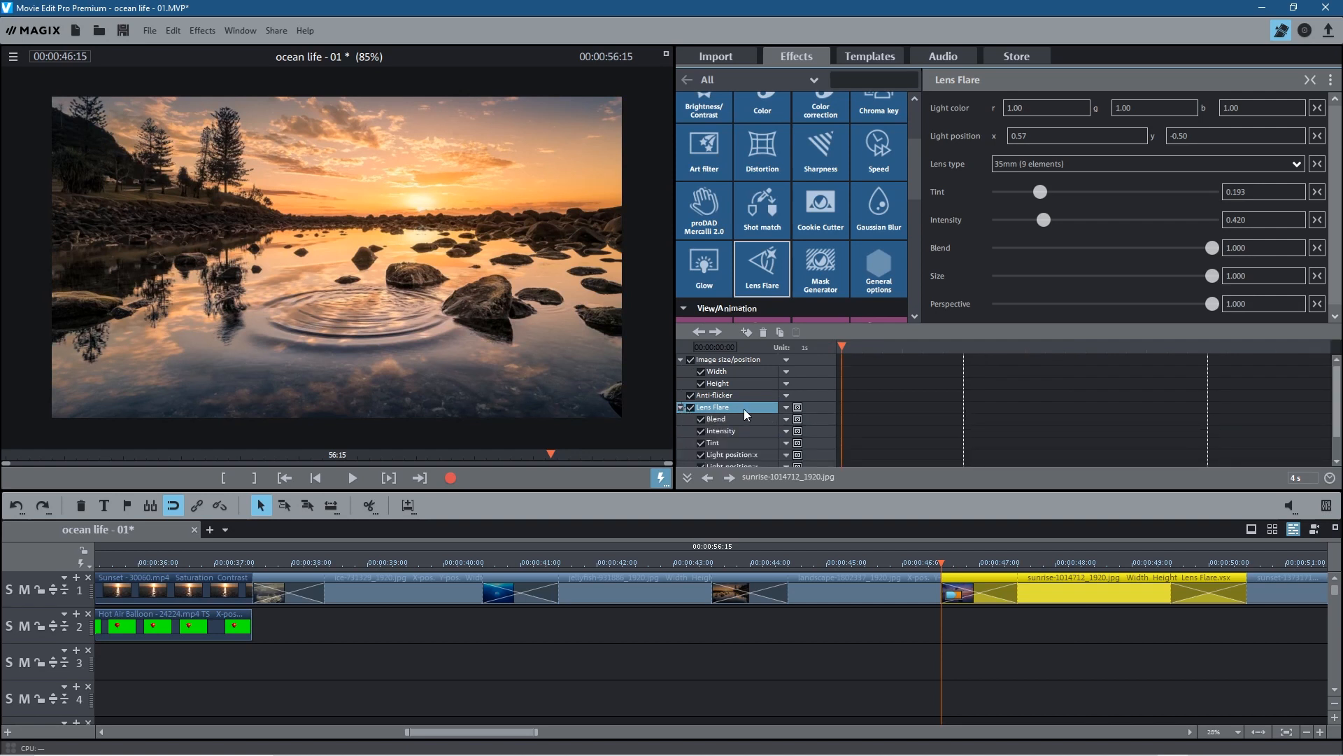
{"action": "left_click_drag", "start_coordinate": [1337, 408], "coordinate": [1338, 445]}
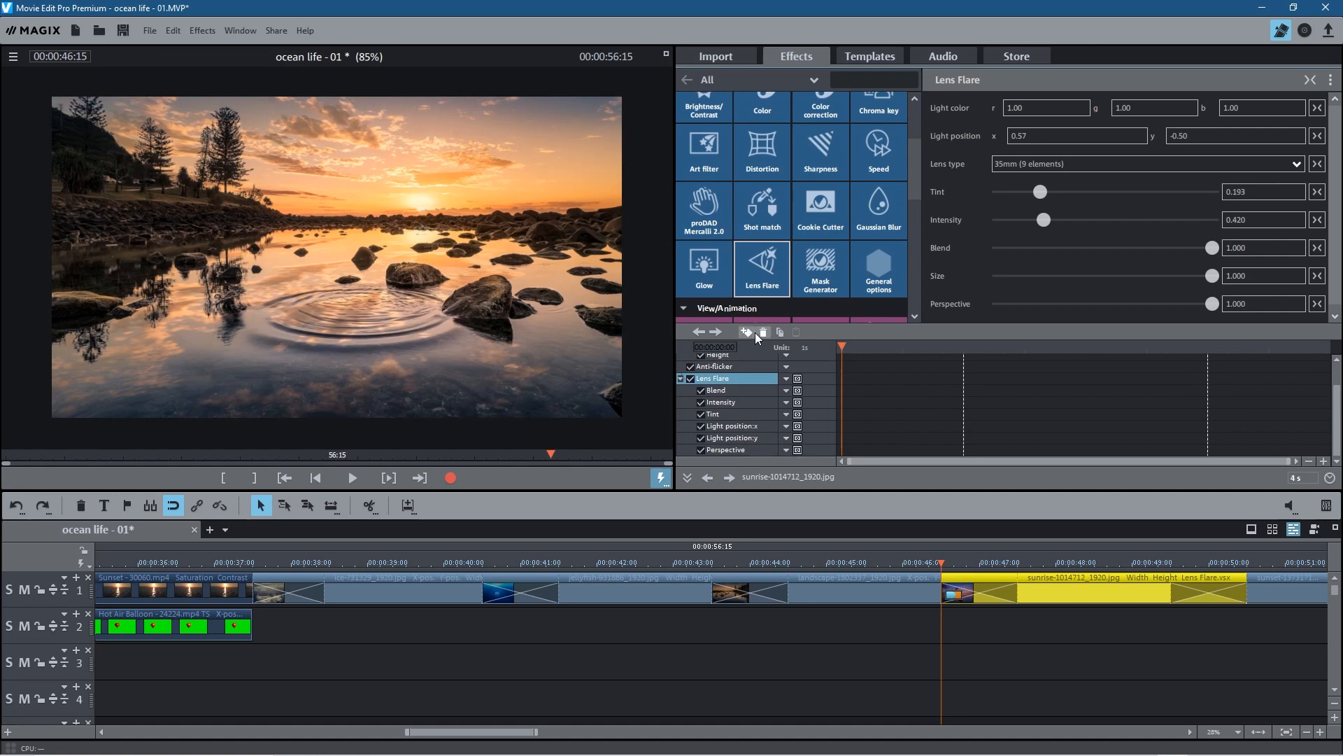
{"action": "left_click", "coordinate": [731, 452]}
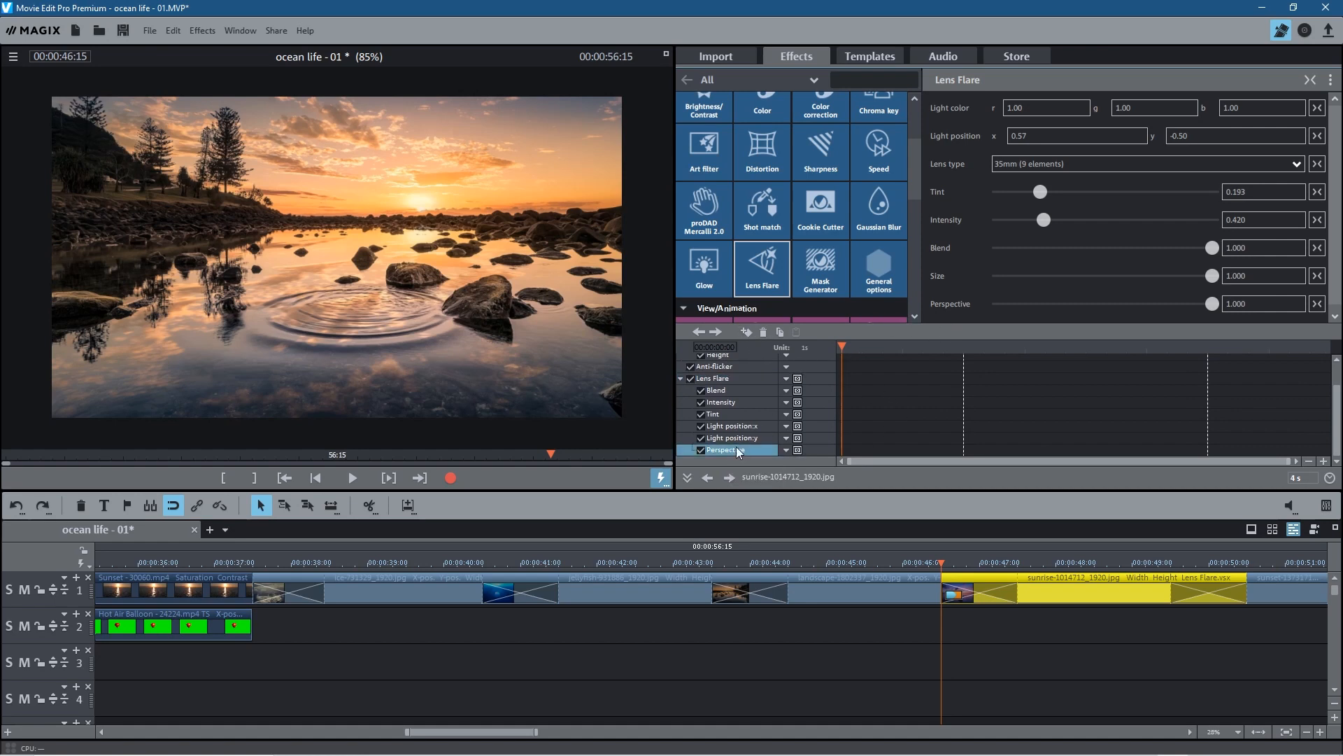
{"action": "left_click", "coordinate": [746, 333]}
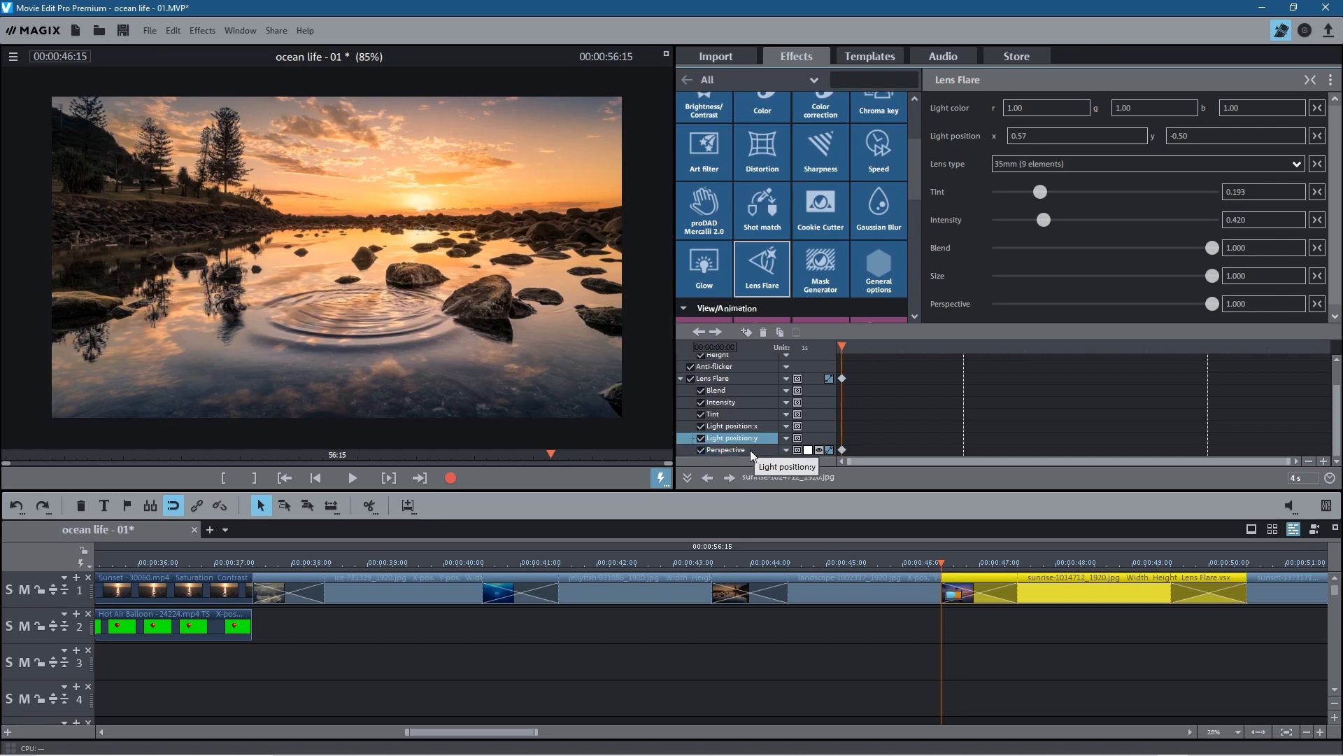
Add a perspective keyframe of -0.508 at the boat photo's end and switch the Lens Flare curve to automatic Bezier interpolation.
{"action": "left_click_drag", "start_coordinate": [838, 348], "coordinate": [1326, 348]}
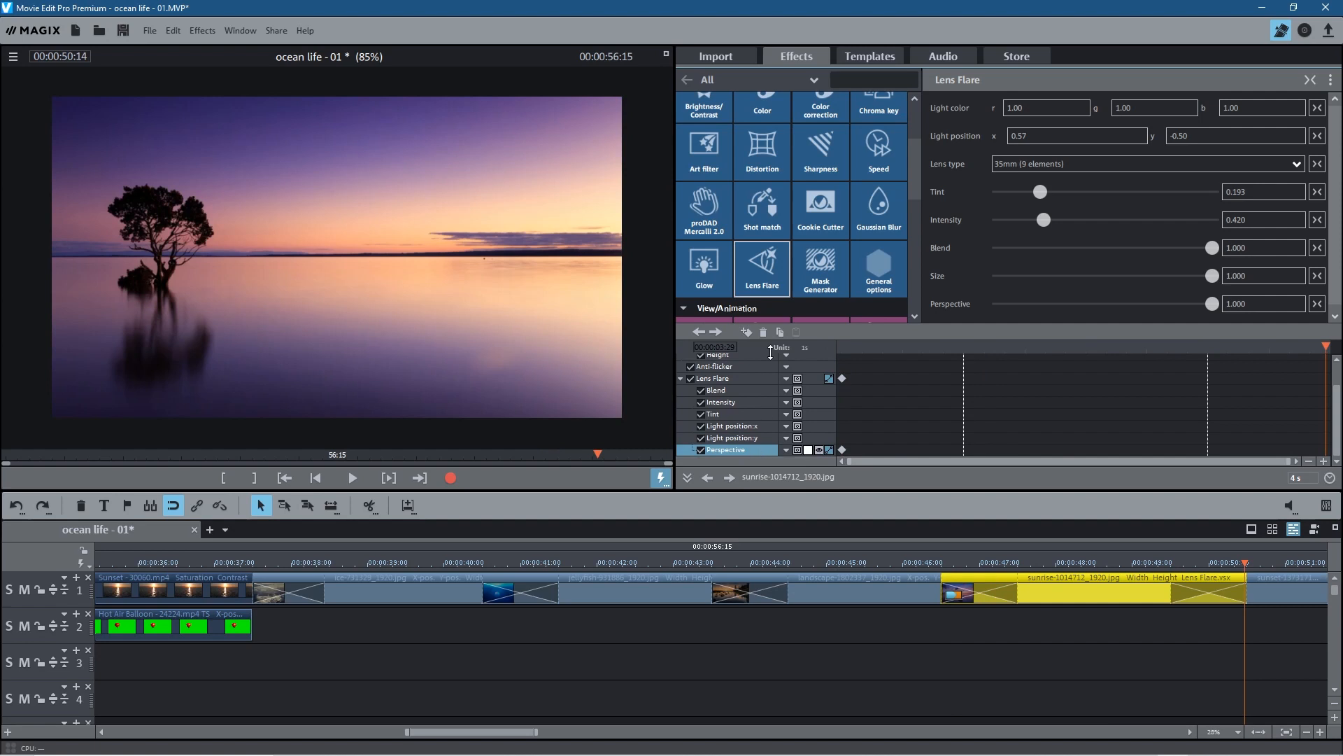
{"action": "left_click", "coordinate": [746, 333]}
{"action": "left_click_drag", "start_coordinate": [1188, 304], "coordinate": [1081, 306]}
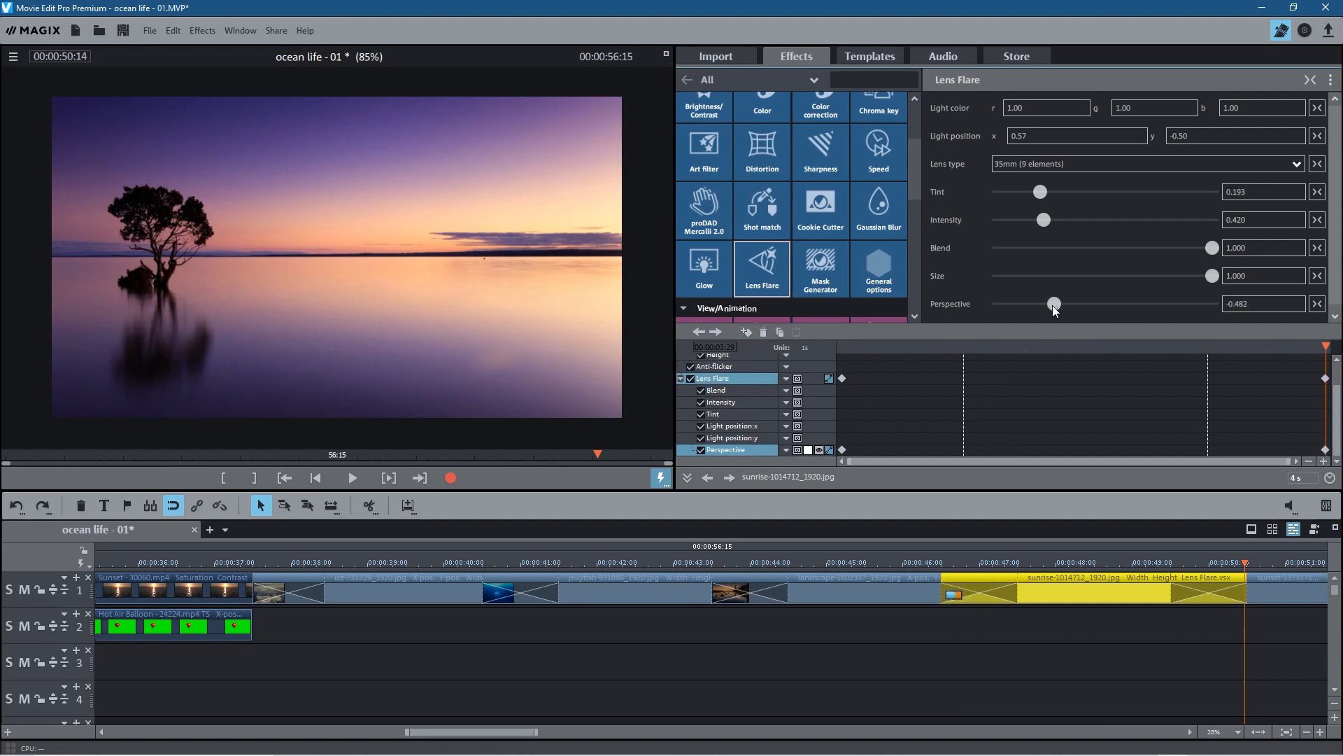
{"action": "left_click_drag", "start_coordinate": [1326, 346], "coordinate": [822, 369]}
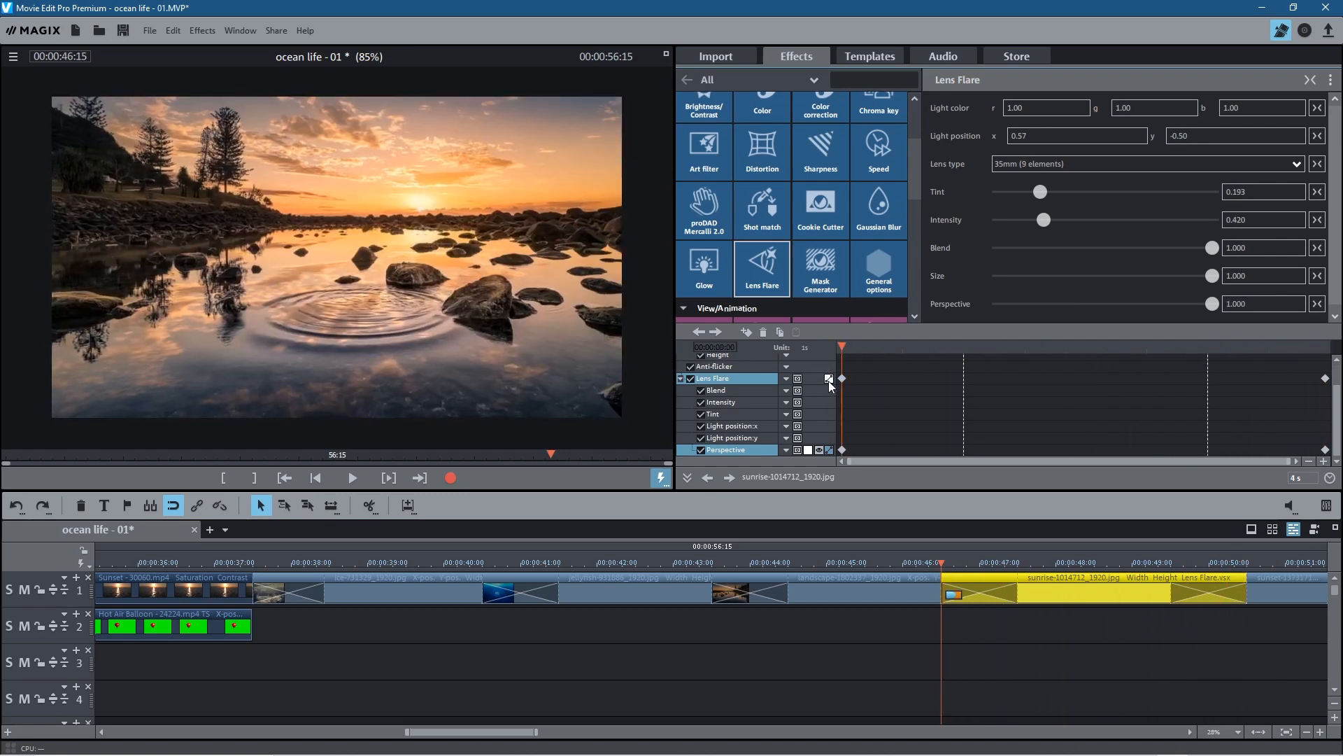
{"action": "left_click", "coordinate": [829, 379]}
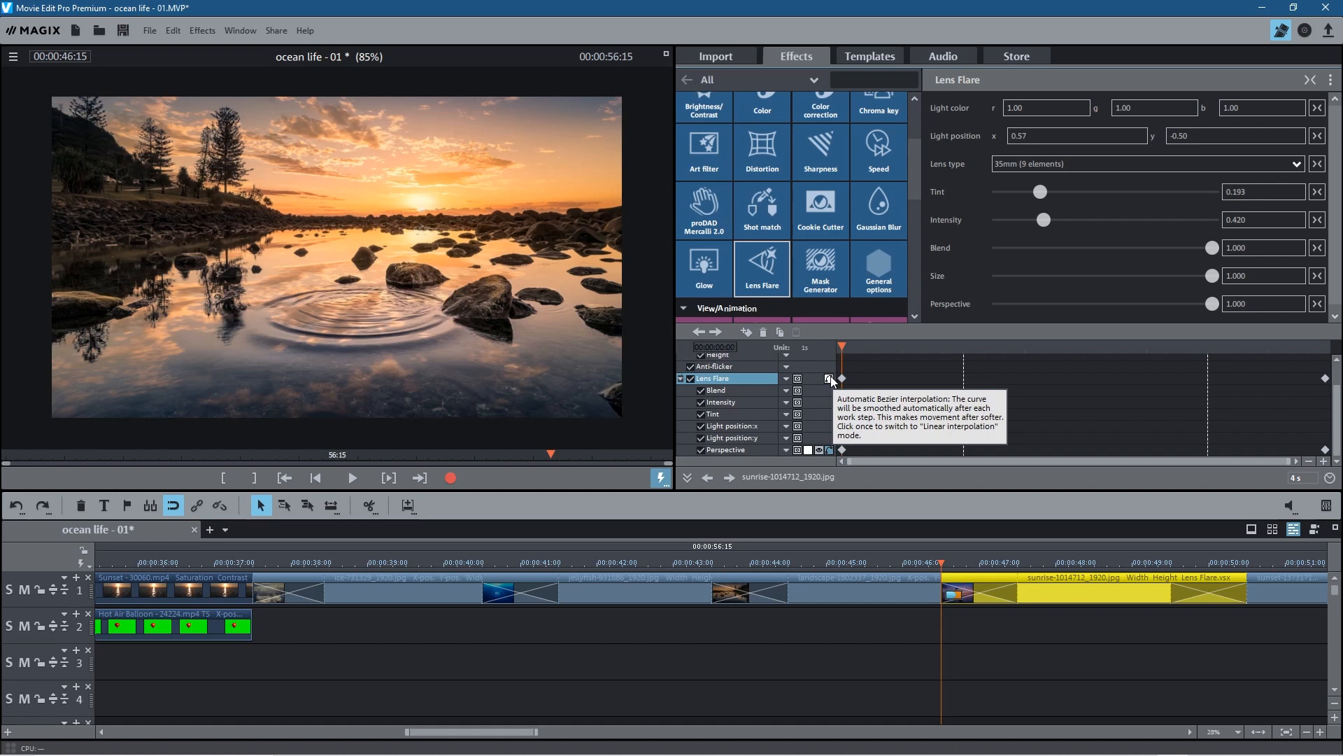
{"action": "mouse_move", "coordinate": [842, 346]}
{"action": "left_mouse_down"}
{"action": "mouse_move", "coordinate": [1229, 350]}
{"action": "mouse_move", "coordinate": [1286, 354]}
{"action": "mouse_move", "coordinate": [842, 348]}
{"action": "mouse_move", "coordinate": [1309, 366]}
{"action": "mouse_move", "coordinate": [832, 364]}
{"action": "left_mouse_up"}
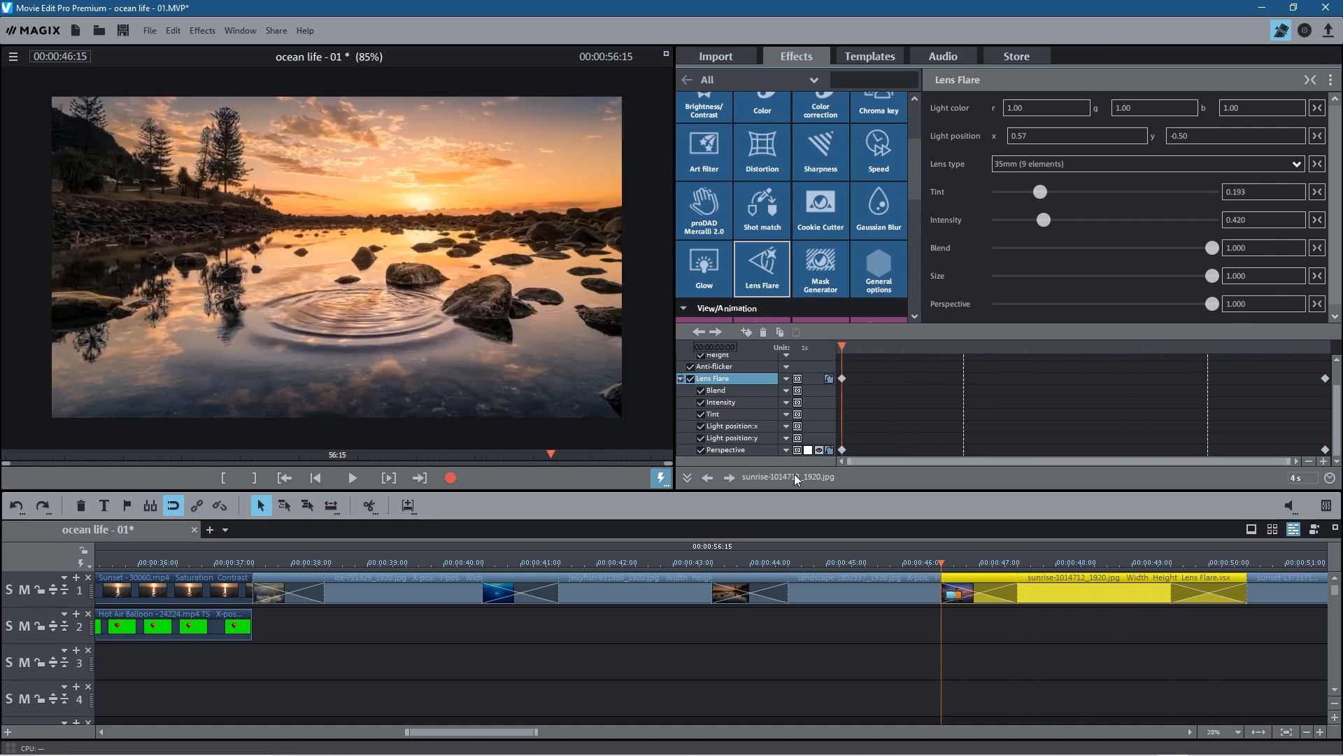
Set the lens flare's light position x to -1.00 and add a light position x keyframe at the photo's start.
{"action": "left_click", "coordinate": [738, 429]}
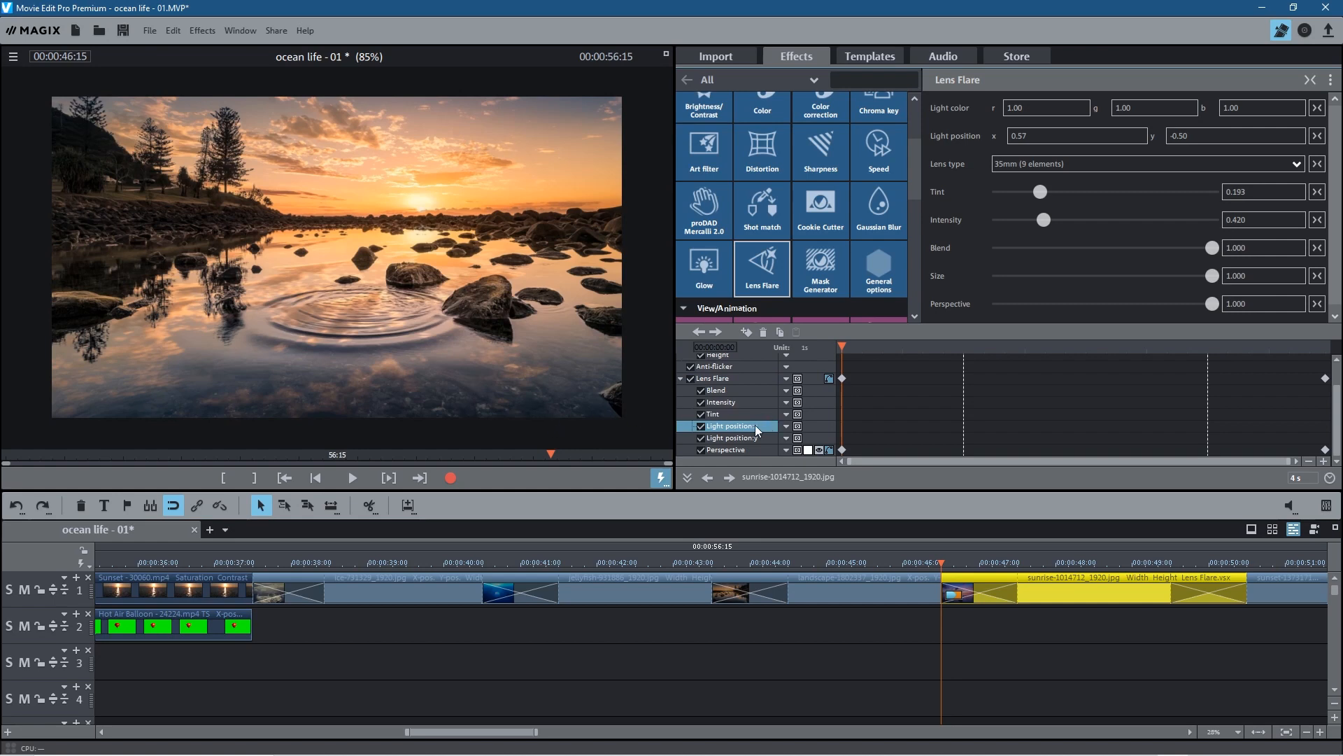
{"action": "left_click", "coordinate": [1018, 136]}
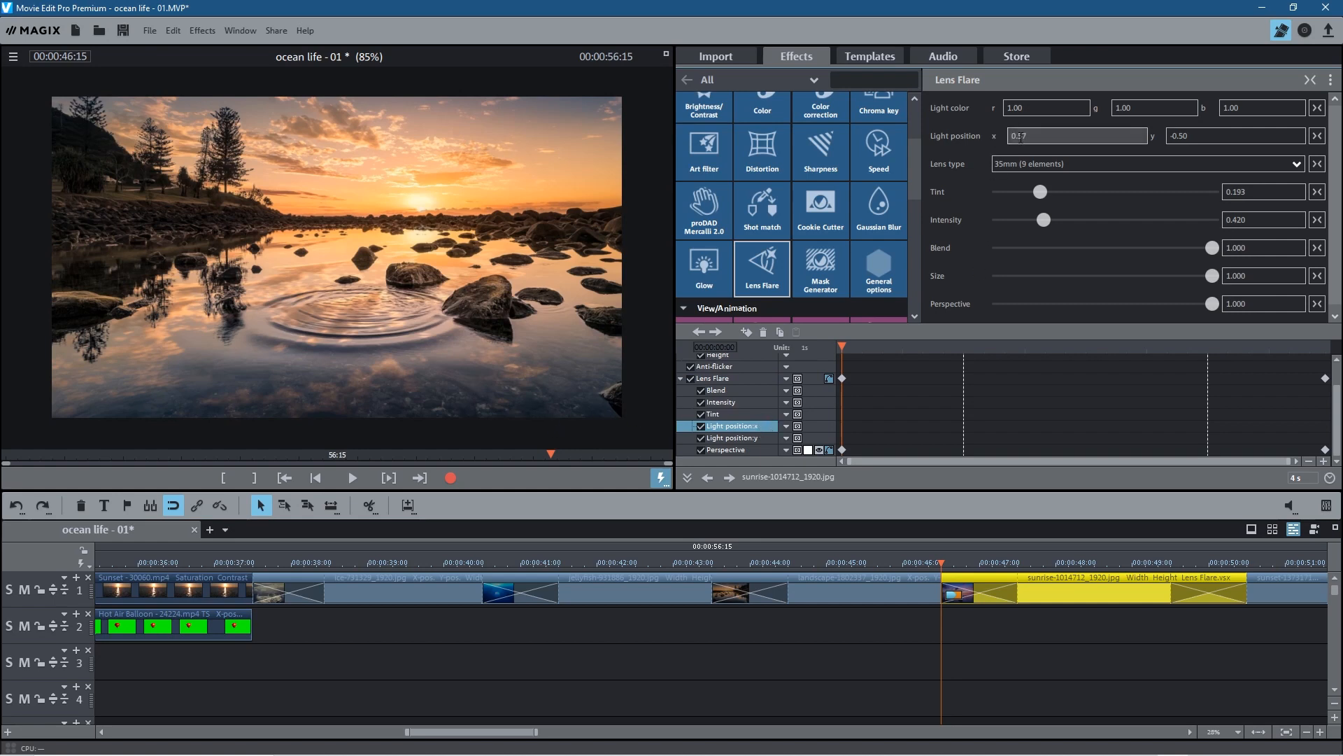
{"action": "left_click", "coordinate": [1021, 134]}
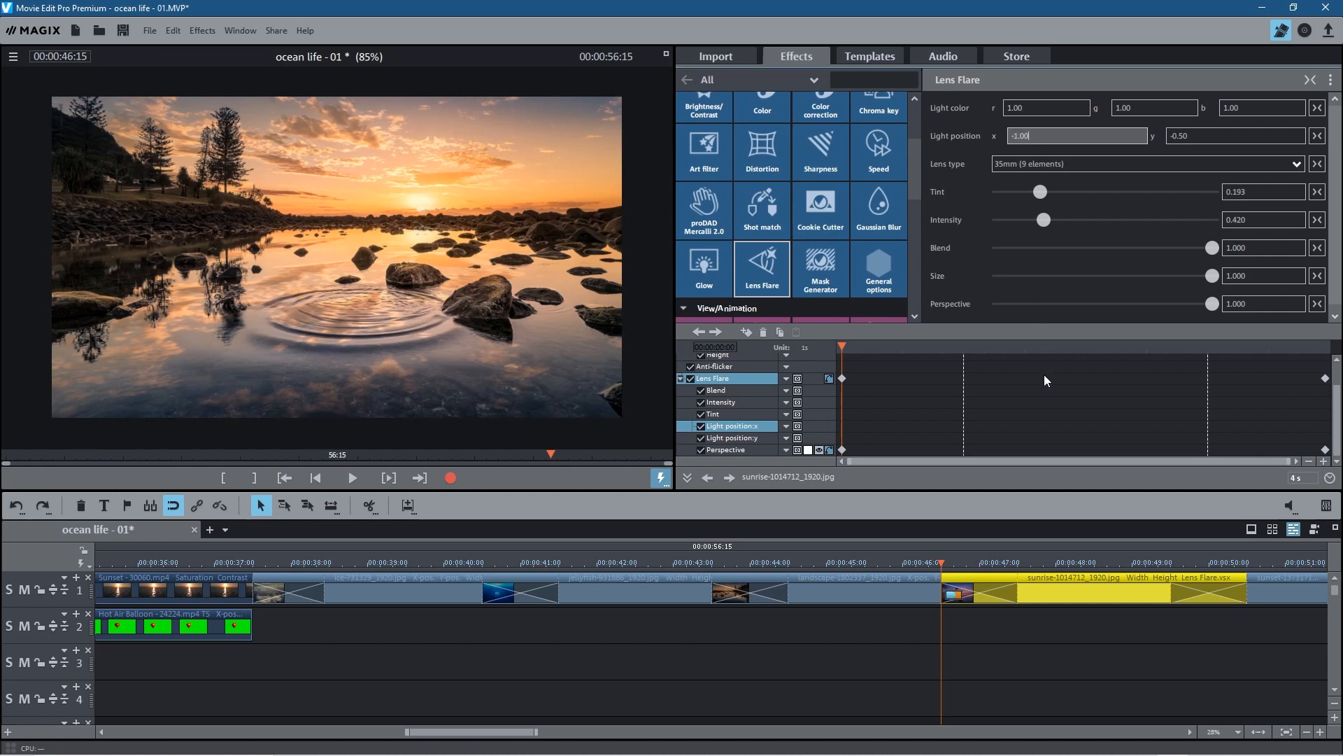
{"action": "left_click_drag", "start_coordinate": [844, 347], "coordinate": [927, 346]}
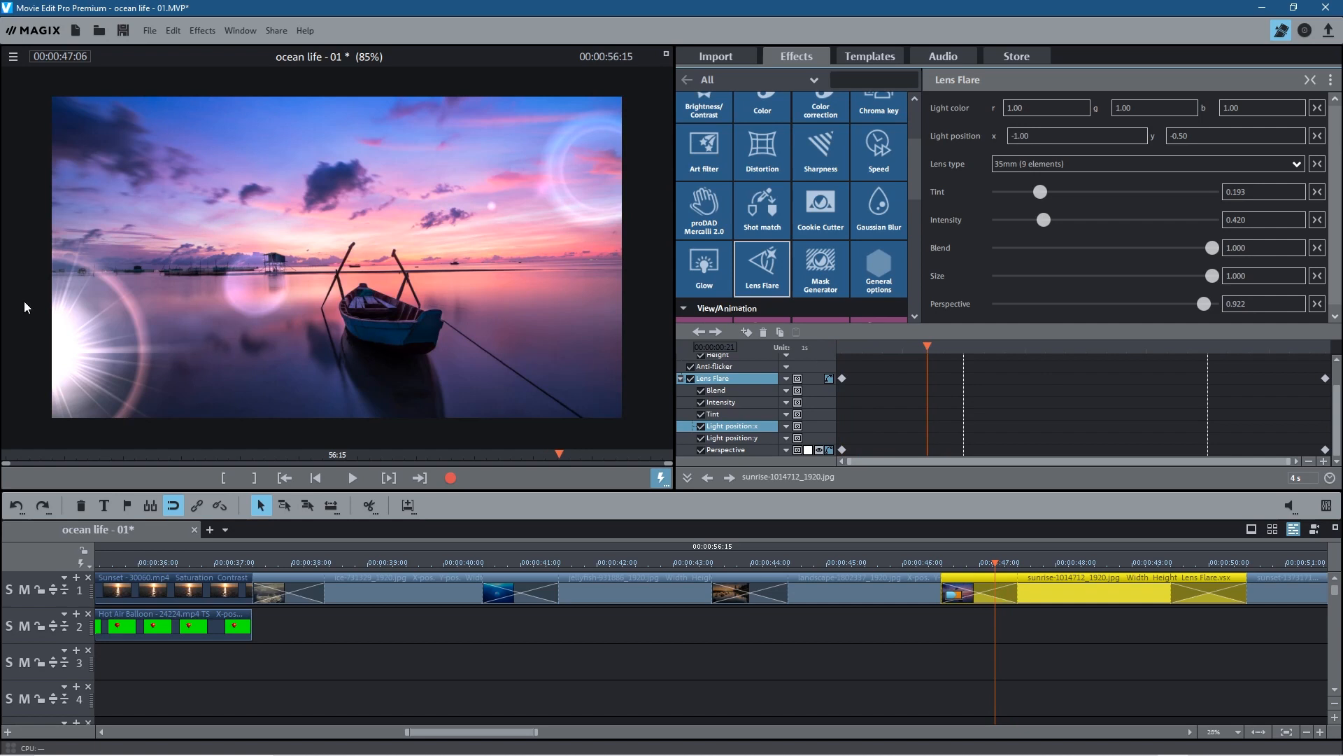
{"action": "left_click_drag", "start_coordinate": [918, 354], "coordinate": [799, 351]}
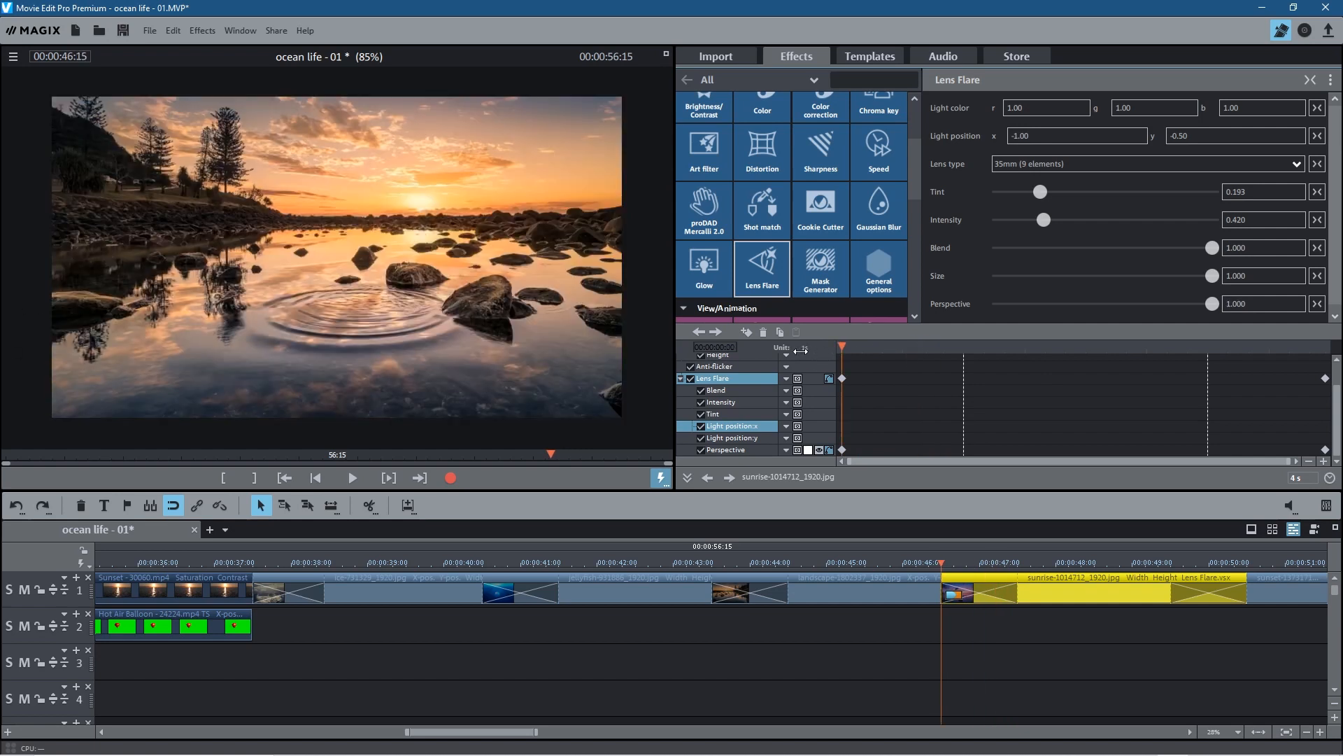
{"action": "left_click", "coordinate": [738, 429]}
{"action": "left_click", "coordinate": [746, 330]}
Add a light position x keyframe of 1.00 at the photo's end and smooth its curve with automatic Bezier interpolation.
{"action": "left_click_drag", "start_coordinate": [842, 343], "coordinate": [1336, 358]}
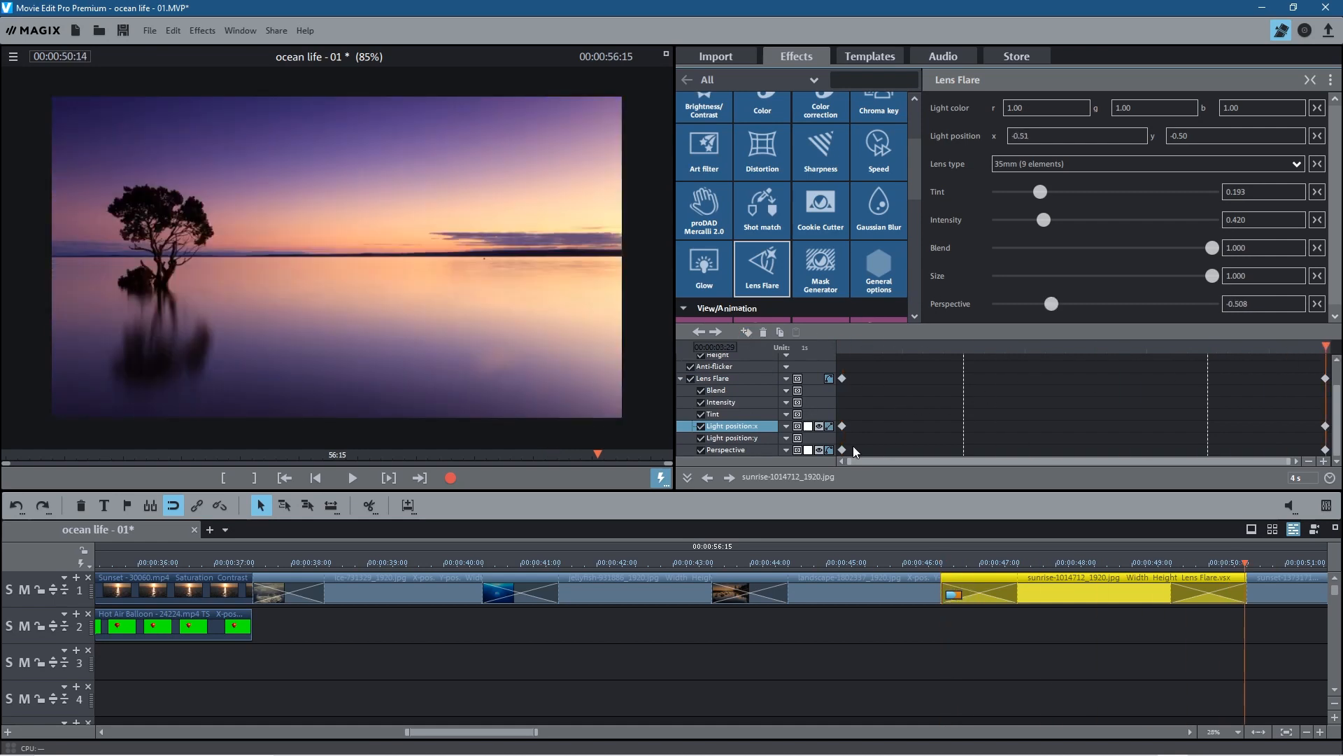
{"action": "left_click", "coordinate": [829, 427]}
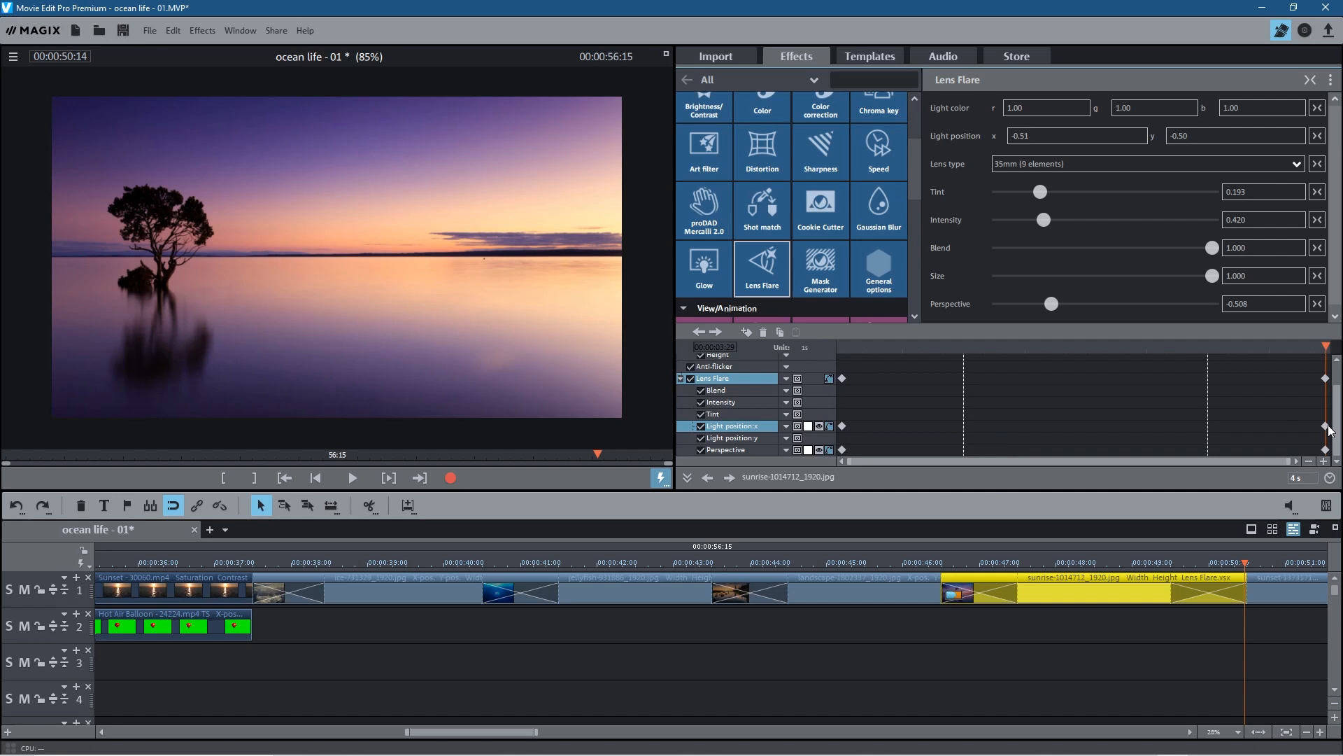
{"action": "left_click_drag", "start_coordinate": [1026, 136], "coordinate": [1034, 92]}
{"action": "left_click_drag", "start_coordinate": [1027, 2], "coordinate": [1026, 1]}
Return to the start of the boat photo and set the lens flare's light position x to -1.00 there.
{"action": "left_click_drag", "start_coordinate": [1325, 348], "coordinate": [825, 346]}
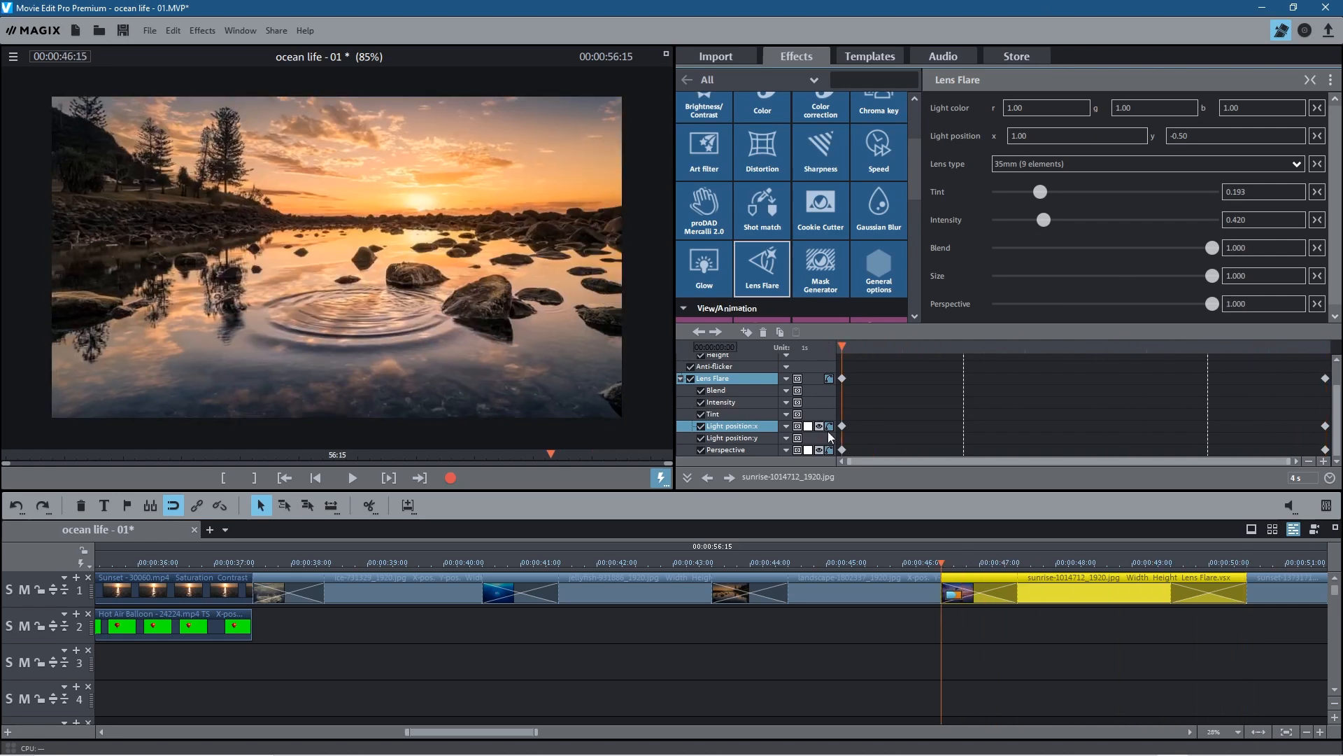
{"action": "double_click", "coordinate": [1028, 137]}
{"action": "type", "text": "-1.00"}
{"action": "left_click", "coordinate": [1038, 444]}
{"action": "left_click_drag", "start_coordinate": [842, 347], "coordinate": [764, 391]}
{"action": "mouse_move", "coordinate": [840, 350]}
{"action": "left_mouse_down"}
{"action": "mouse_move", "coordinate": [1316, 358]}
{"action": "mouse_move", "coordinate": [824, 351]}
{"action": "left_mouse_up"}
Collapse the Lens Flare parameters and add an image size/position keyframe at the start of the boat photo.
{"action": "left_click", "coordinate": [1335, 358]}
{"action": "left_click", "coordinate": [1337, 361]}
{"action": "left_click_drag", "start_coordinate": [1337, 391], "coordinate": [1335, 366]}
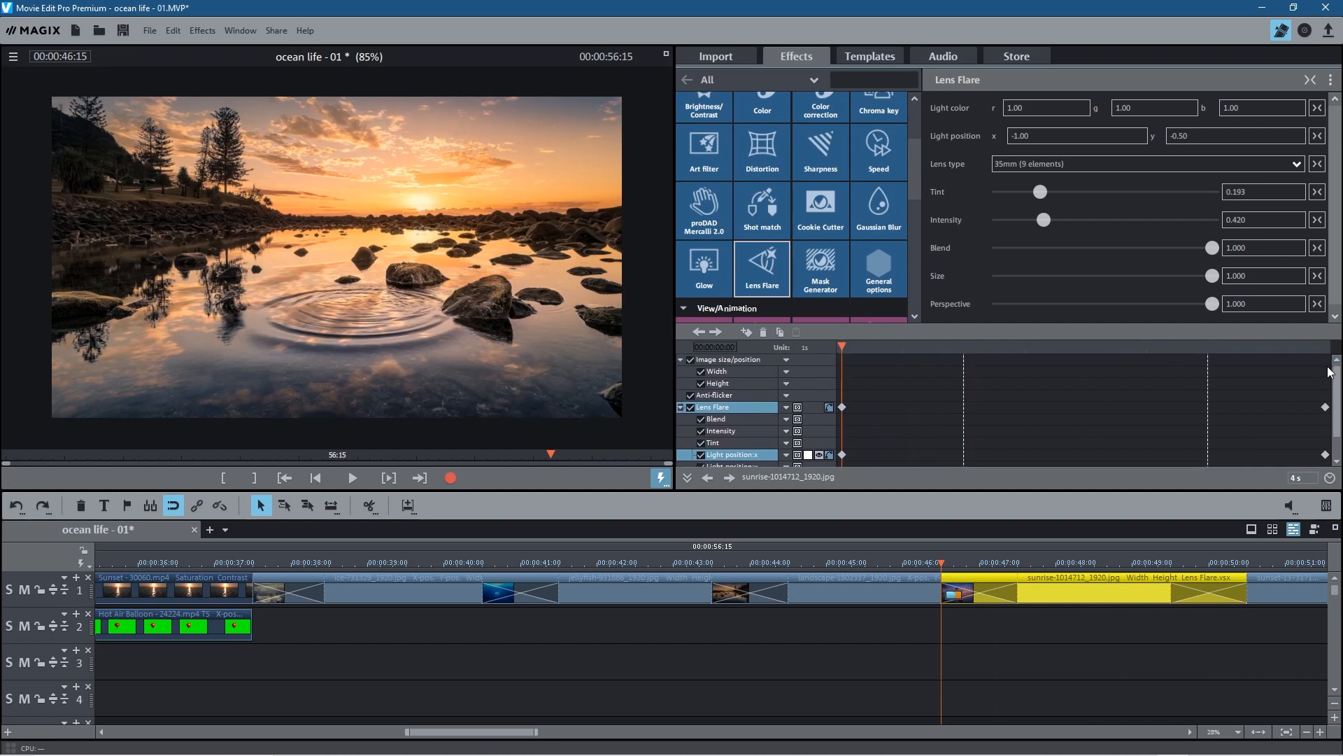
{"action": "left_click", "coordinate": [679, 406]}
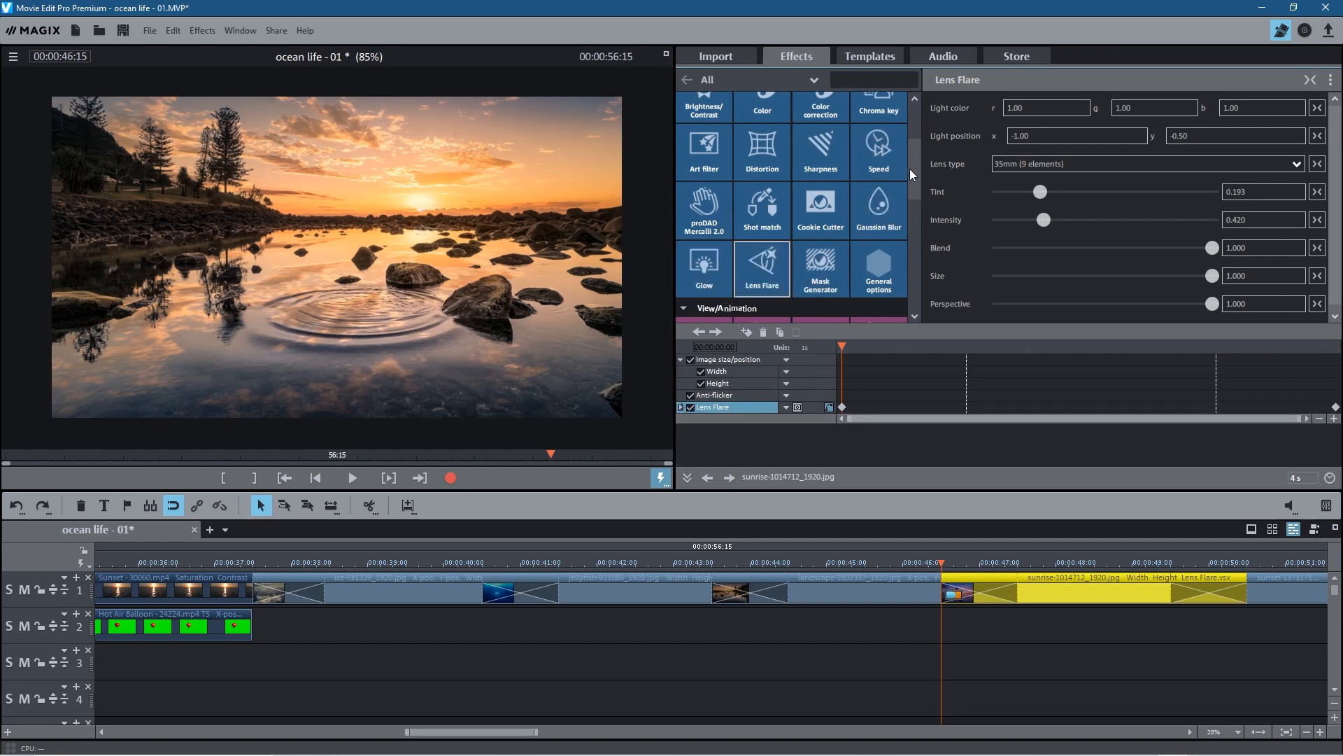
{"action": "scroll", "coordinate": [905, 200], "scroll_direction": "down", "scroll_amount": 2}
{"action": "left_click", "coordinate": [689, 195]}
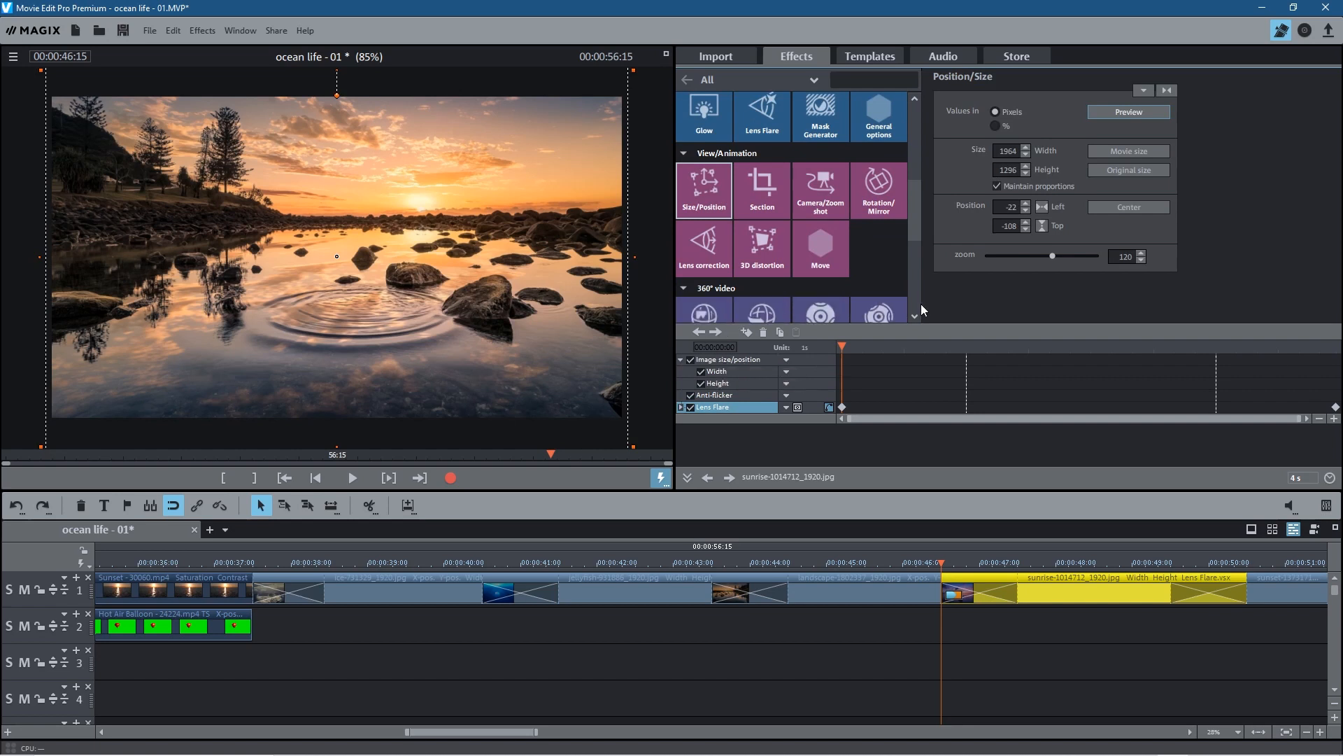
{"action": "left_click", "coordinate": [737, 359]}
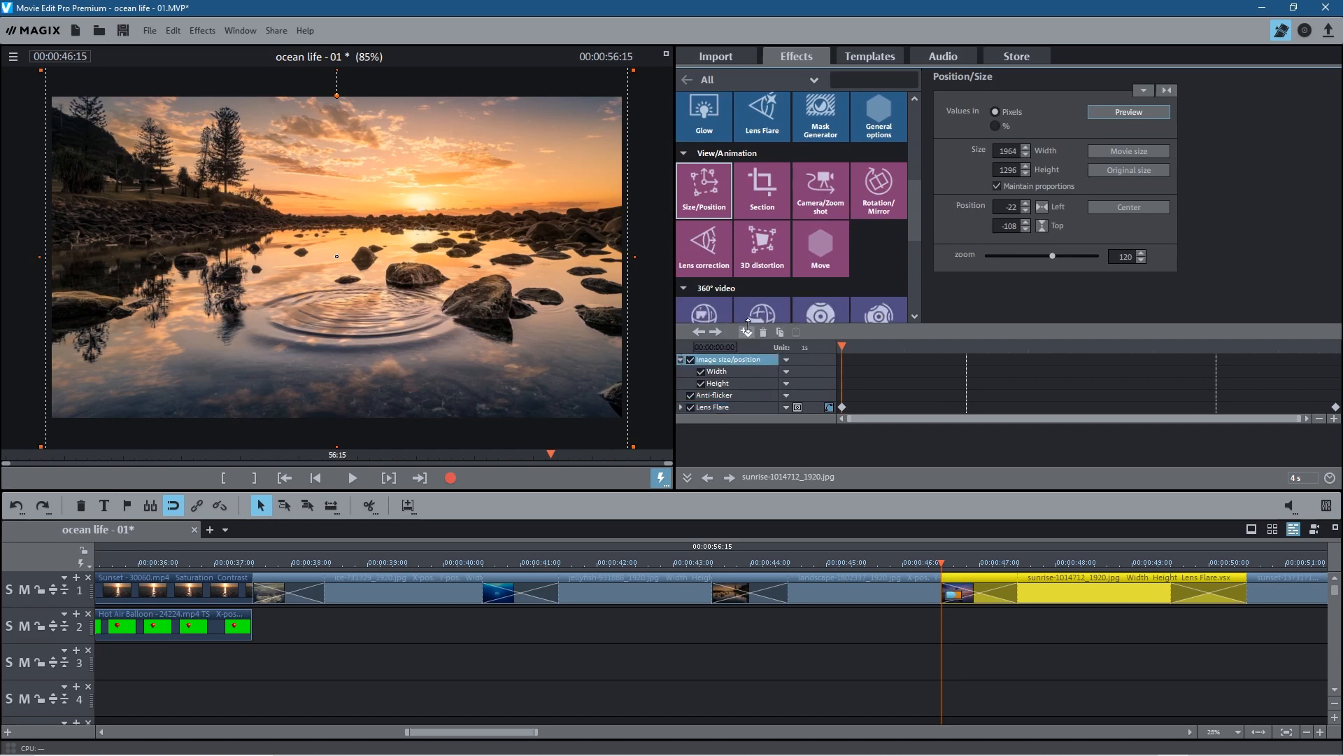
{"action": "left_click", "coordinate": [746, 334]}
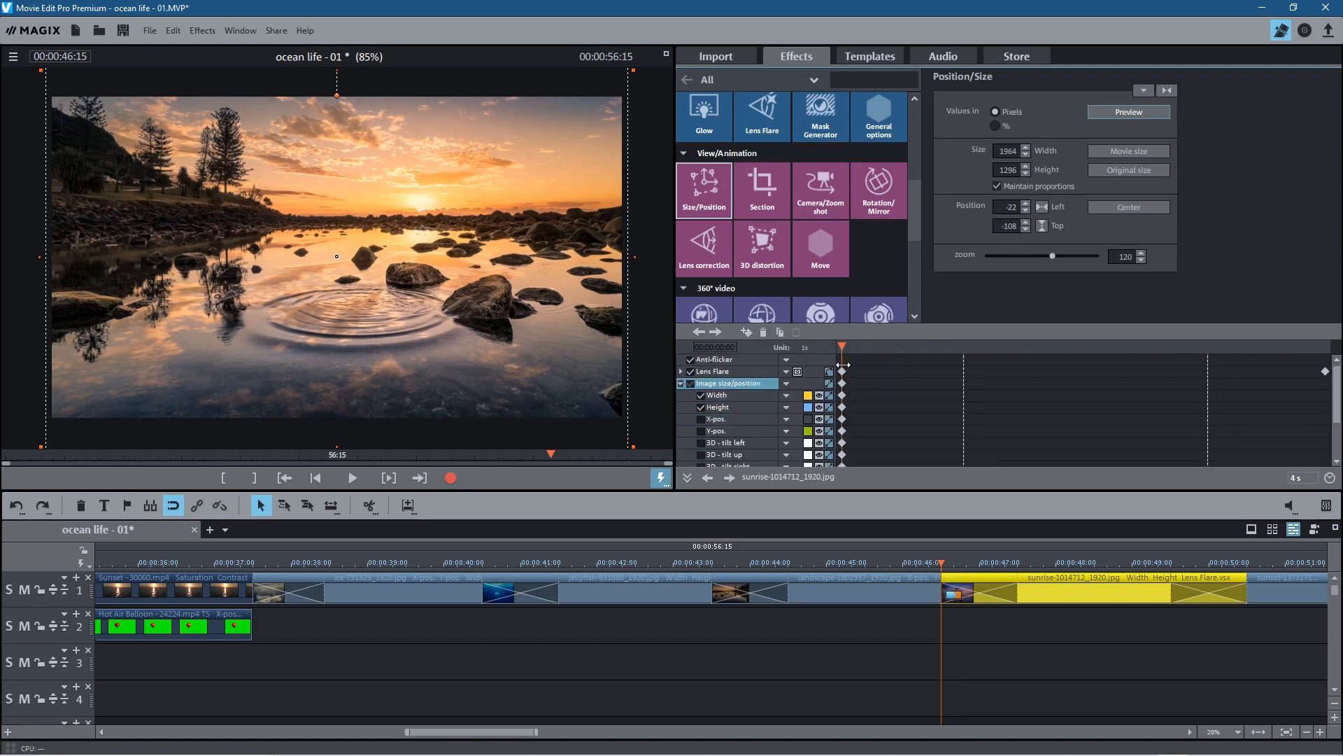
Add an image size/position keyframe at the boat photo's end with the zoom set to 140 and save the project.
{"action": "left_click_drag", "start_coordinate": [842, 350], "coordinate": [1331, 349]}
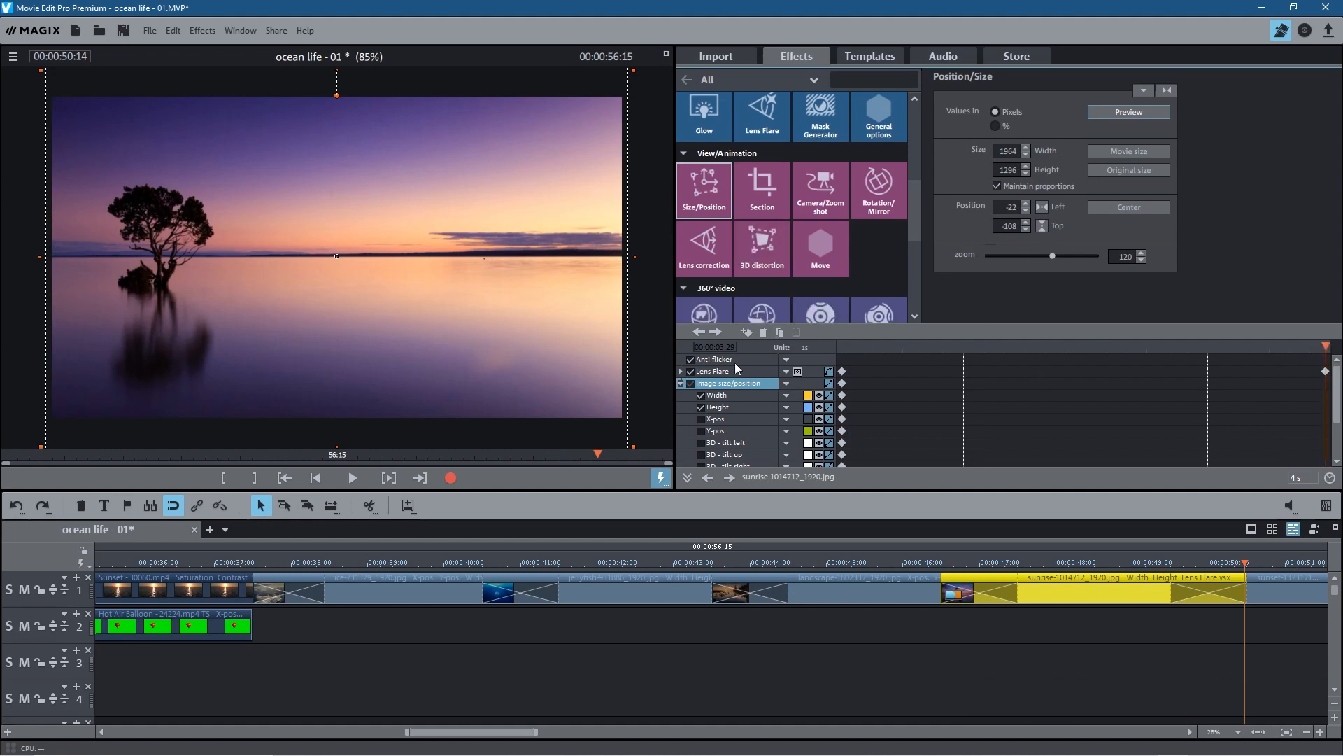
{"action": "left_click", "coordinate": [747, 332]}
{"action": "left_click", "coordinate": [682, 384]}
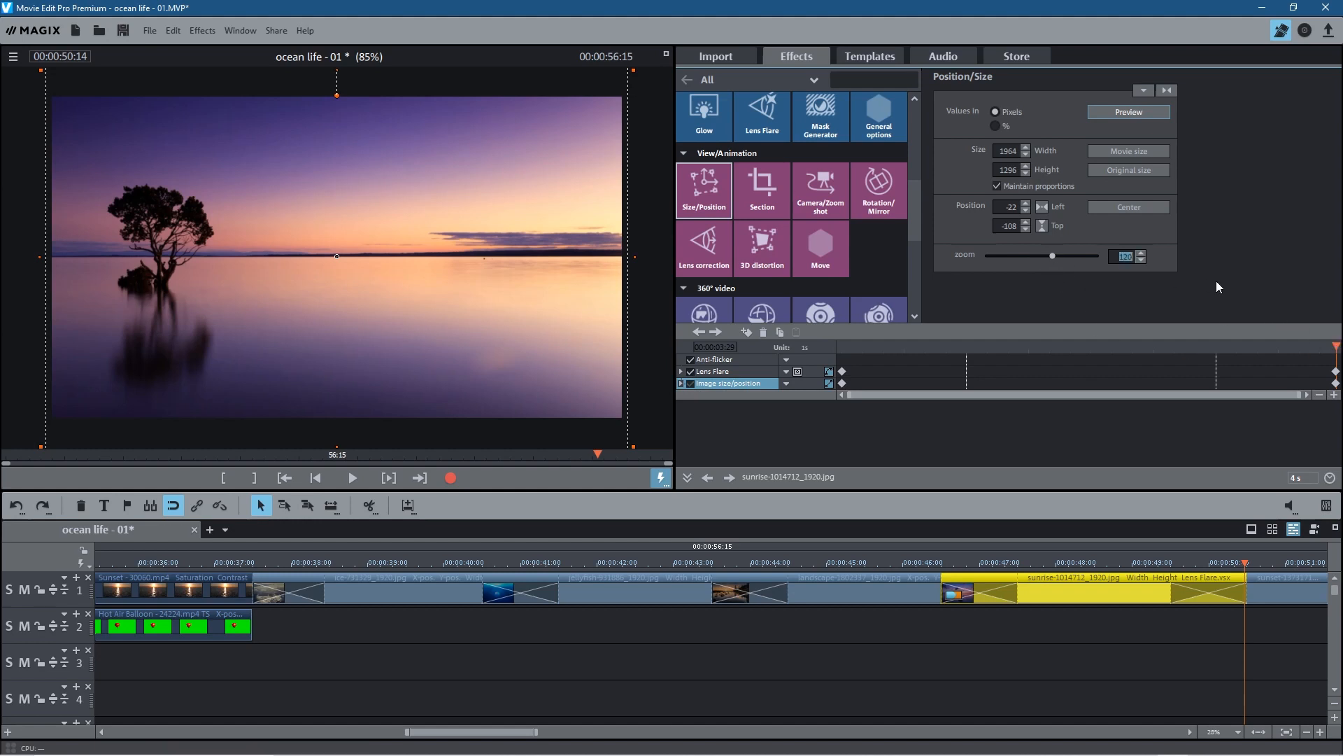
{"action": "key", "text": "Return"}
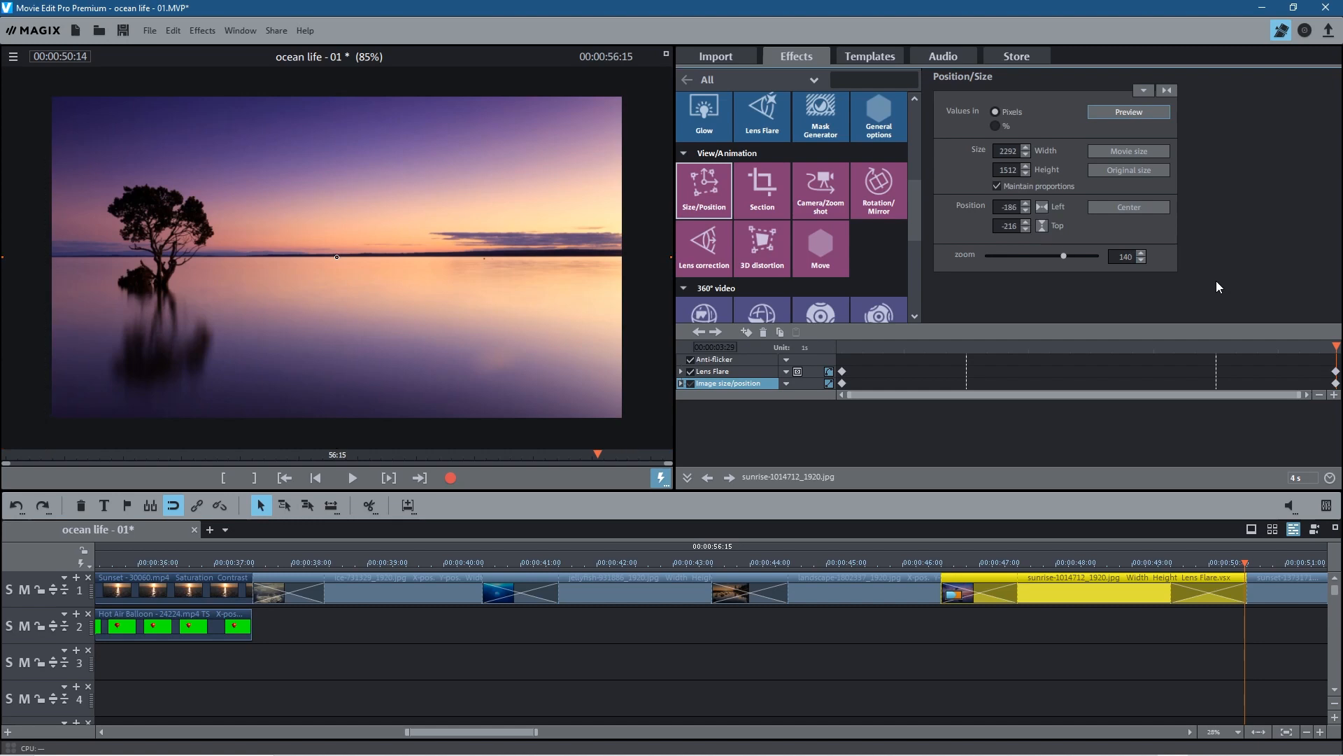
{"action": "left_click_drag", "start_coordinate": [1331, 353], "coordinate": [731, 371]}
{"action": "mouse_move", "coordinate": [815, 371]}
{"action": "left_mouse_down"}
{"action": "mouse_move", "coordinate": [1283, 372]}
{"action": "mouse_move", "coordinate": [810, 382]}
{"action": "mouse_move", "coordinate": [1092, 372]}
{"action": "mouse_move", "coordinate": [843, 367]}
{"action": "mouse_move", "coordinate": [938, 347]}
{"action": "mouse_move", "coordinate": [1286, 347]}
{"action": "mouse_move", "coordinate": [845, 346]}
{"action": "mouse_move", "coordinate": [1322, 364]}
{"action": "mouse_move", "coordinate": [835, 373]}
{"action": "left_mouse_up"}
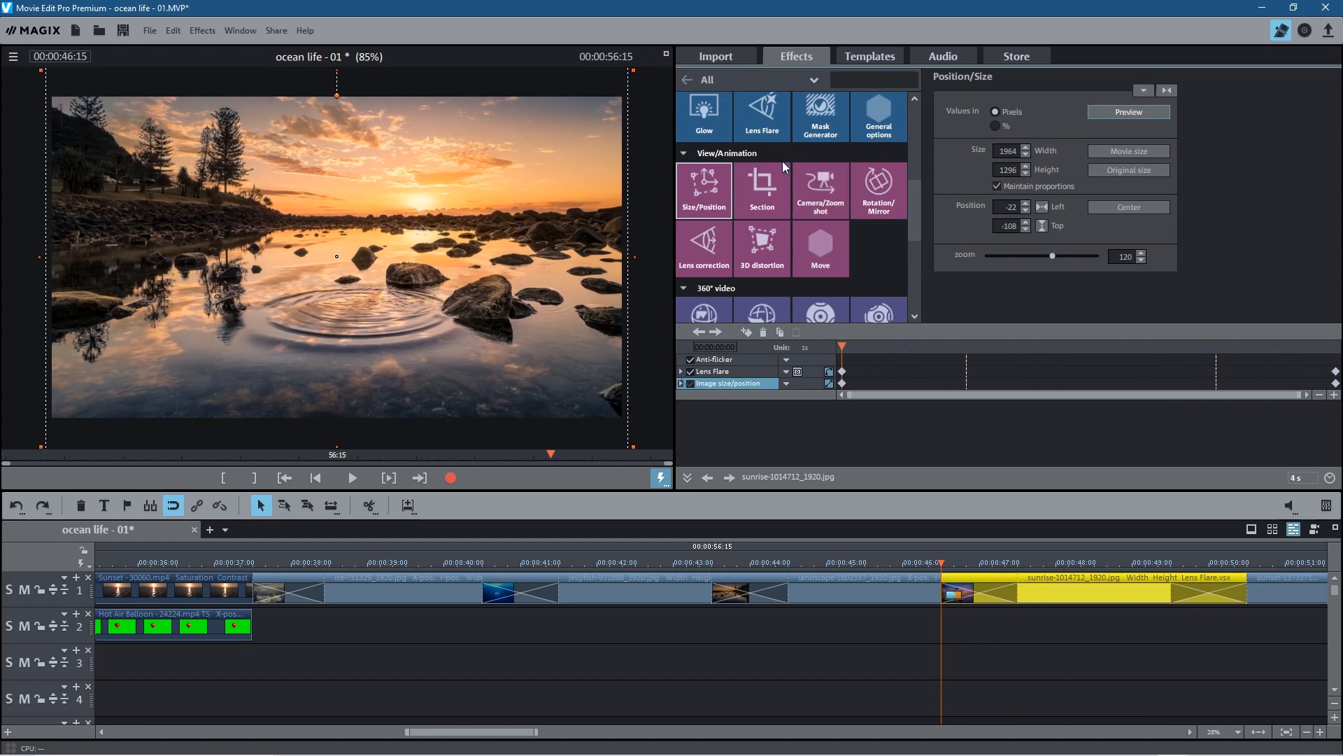
{"action": "left_click", "coordinate": [123, 30]}
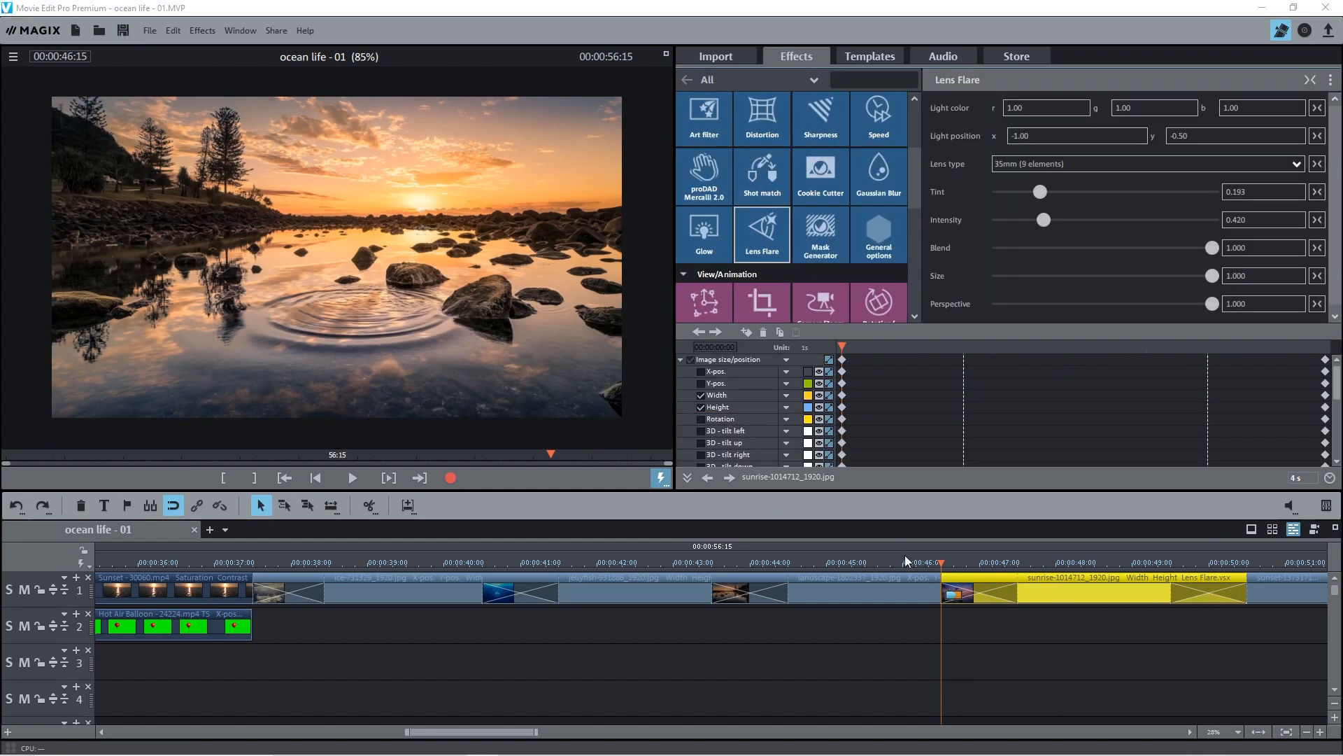
Select the tree photo sunset-1373171_1920.jpg on track 1 and open the General options video effects for it.
{"action": "left_click_drag", "start_coordinate": [942, 561], "coordinate": [864, 545]}
{"action": "left_click", "coordinate": [841, 594]}
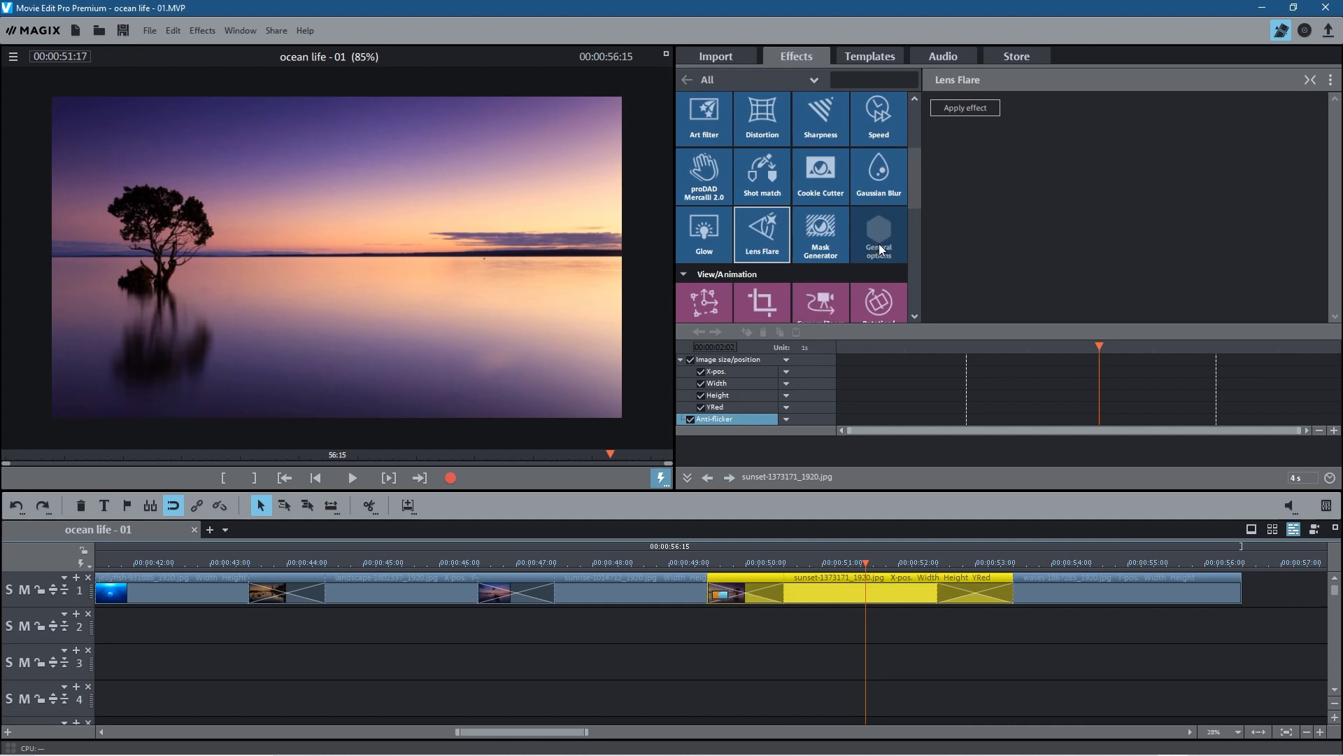
{"action": "scroll", "coordinate": [905, 128], "scroll_direction": "up", "scroll_amount": 3}
{"action": "scroll", "coordinate": [905, 127], "scroll_direction": "down", "scroll_amount": 3}
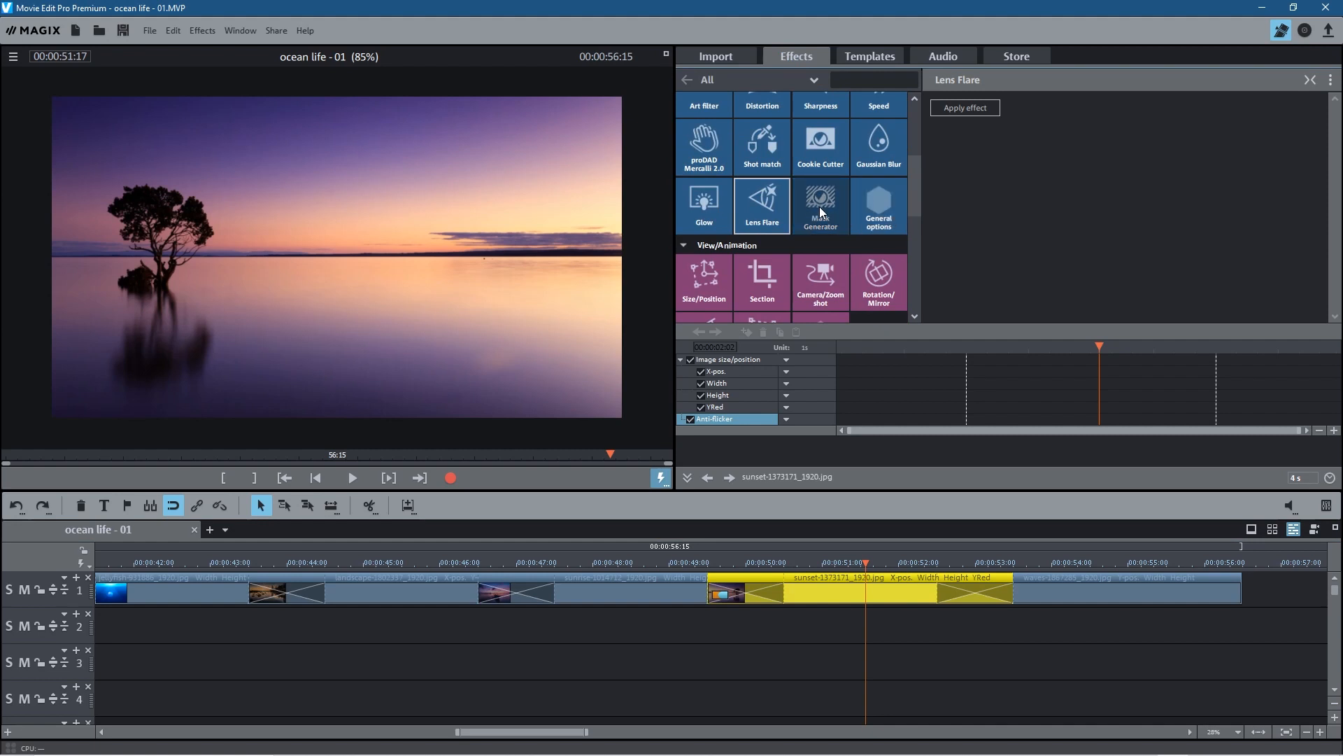
{"action": "left_click", "coordinate": [868, 208]}
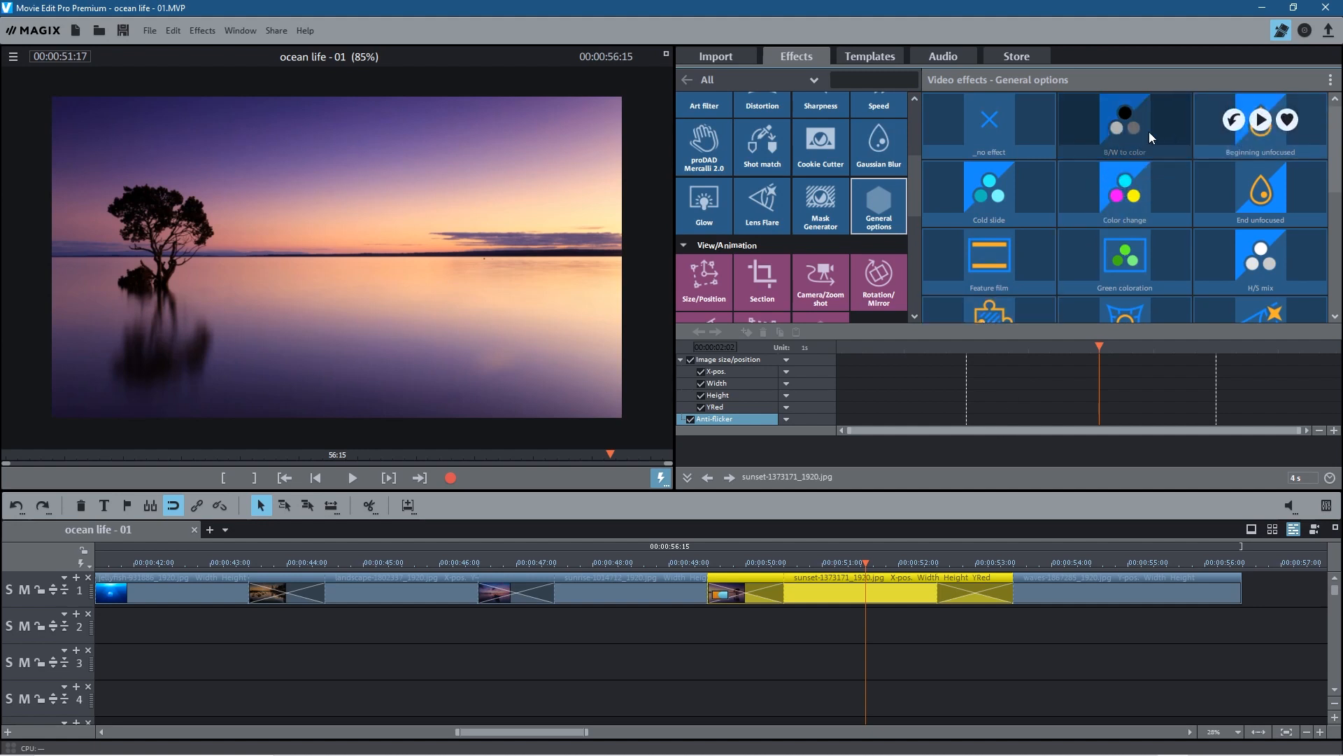
Preview the B/W to color, End unfocused, Lens and Lens effect presets.
{"action": "left_click", "coordinate": [1123, 116]}
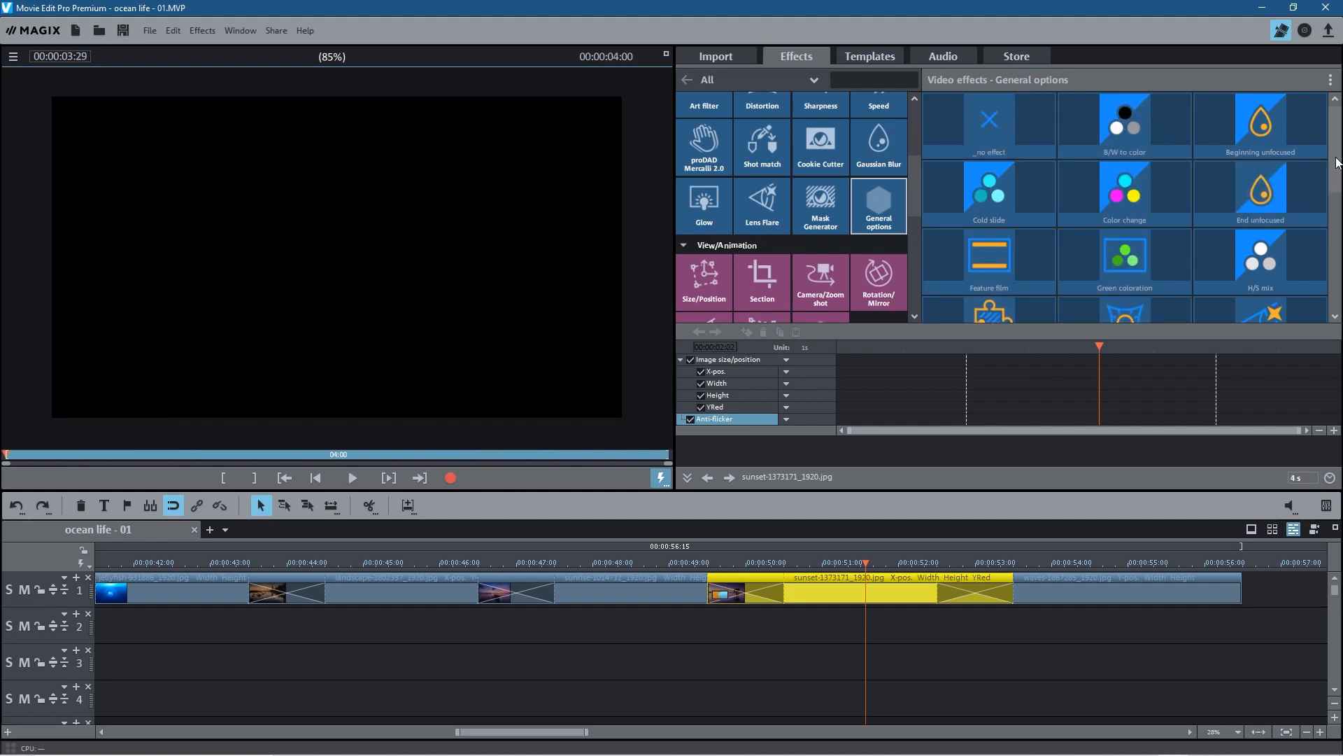
{"action": "left_click", "coordinate": [1260, 190]}
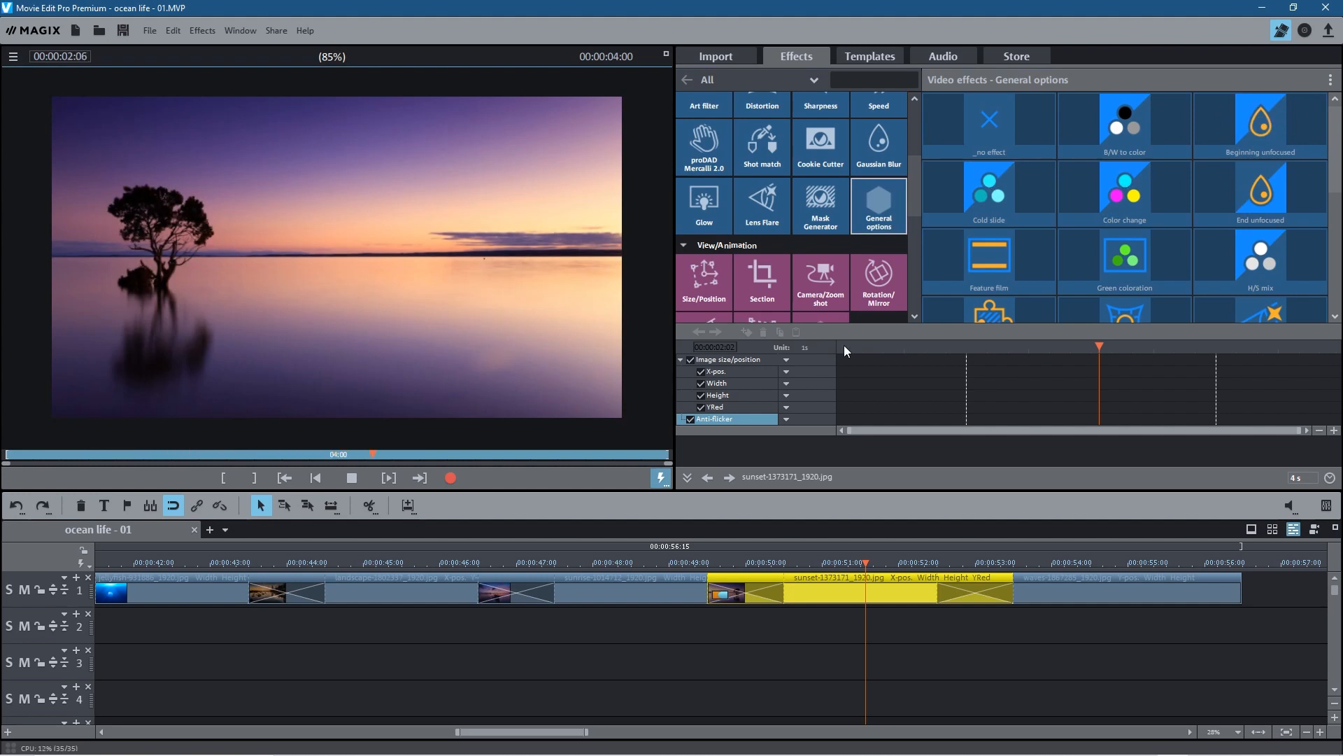
{"action": "scroll", "coordinate": [1329, 191], "scroll_direction": "down", "scroll_amount": 2}
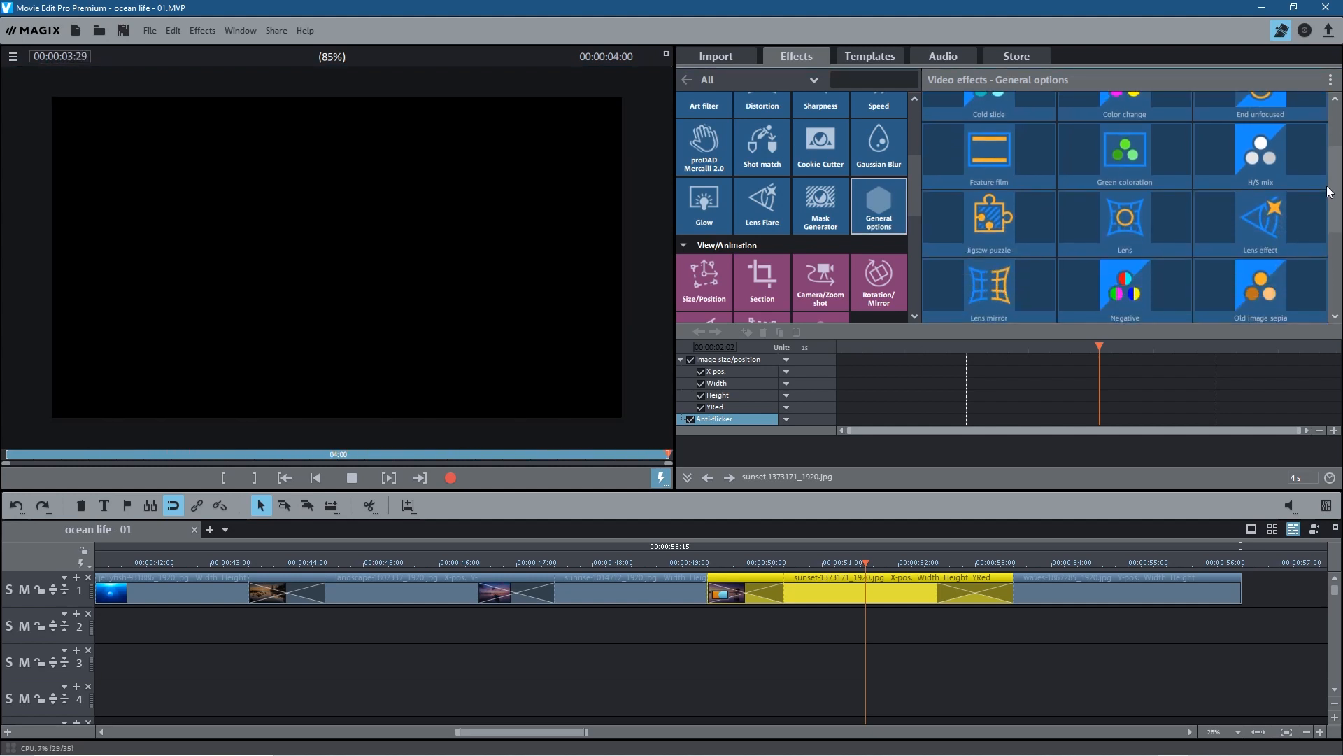
{"action": "scroll", "coordinate": [1327, 191], "scroll_direction": "down", "scroll_amount": 2}
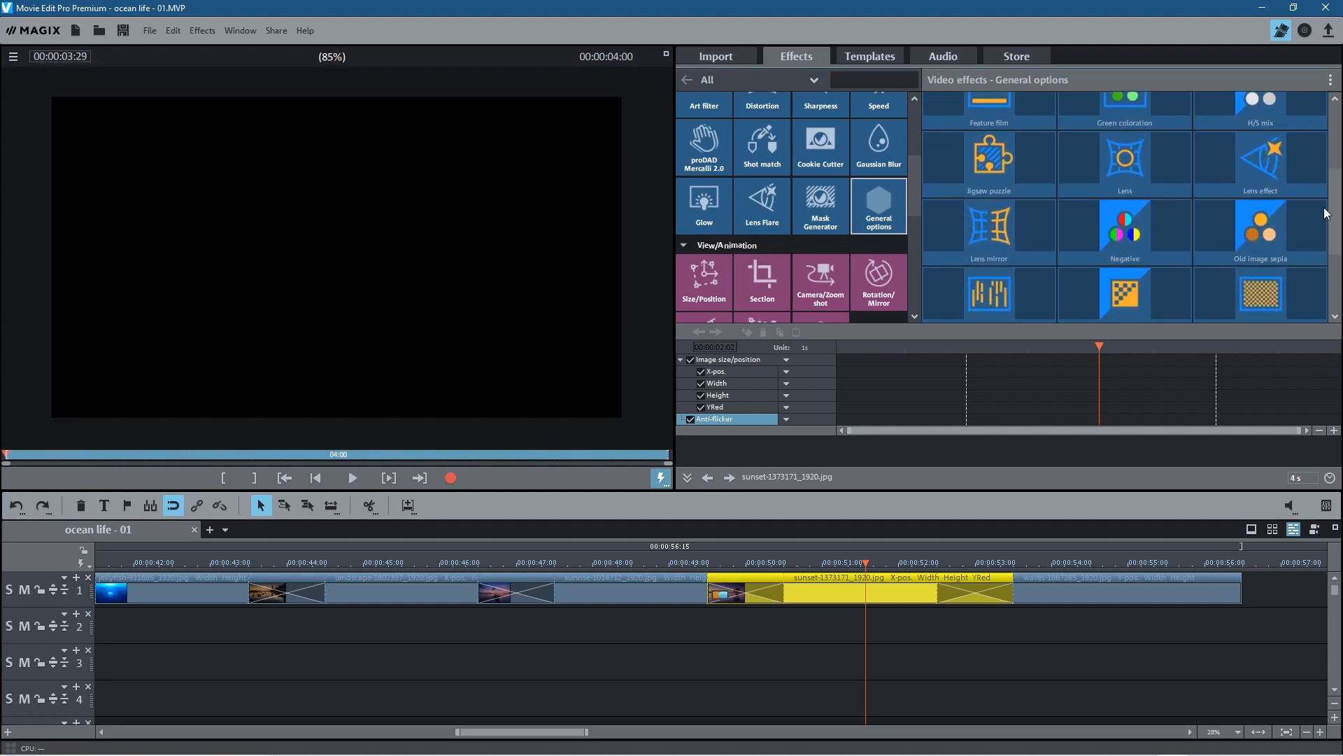
{"action": "left_click", "coordinate": [1125, 161]}
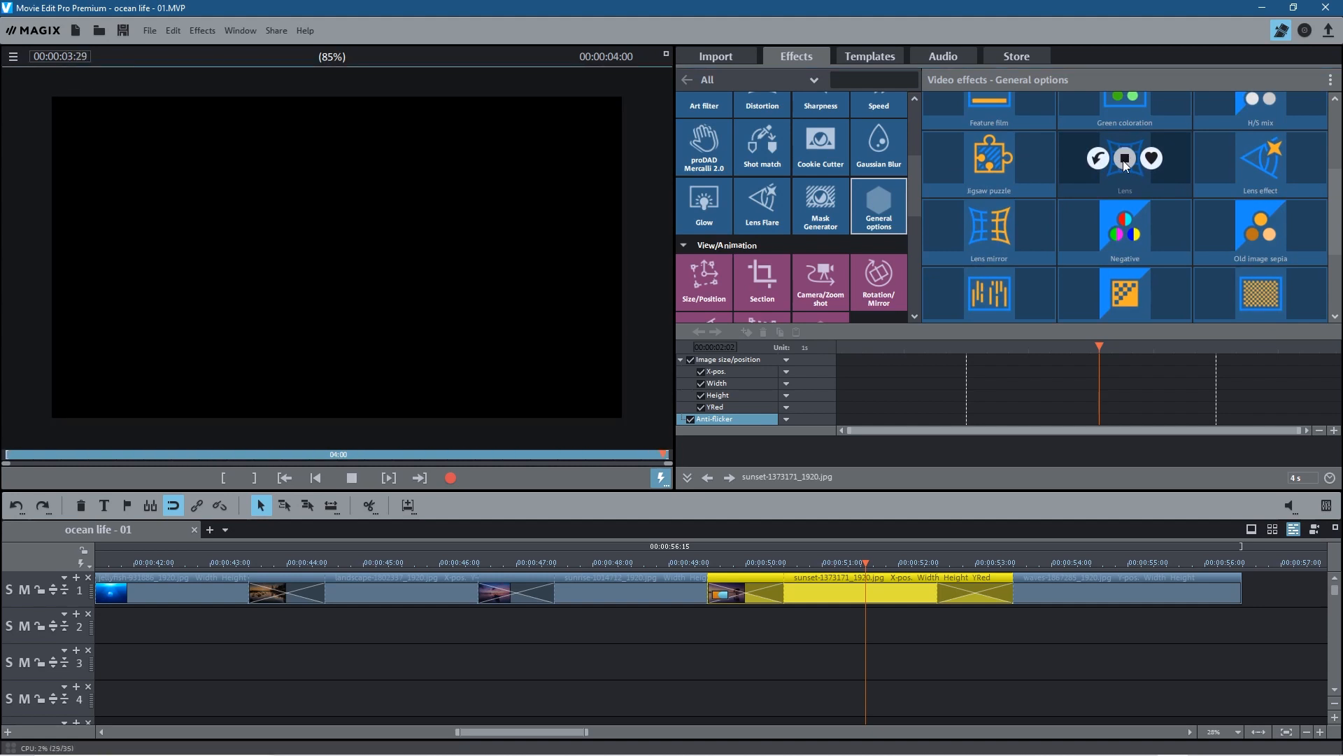
{"action": "mouse_move", "coordinate": [1255, 178]}
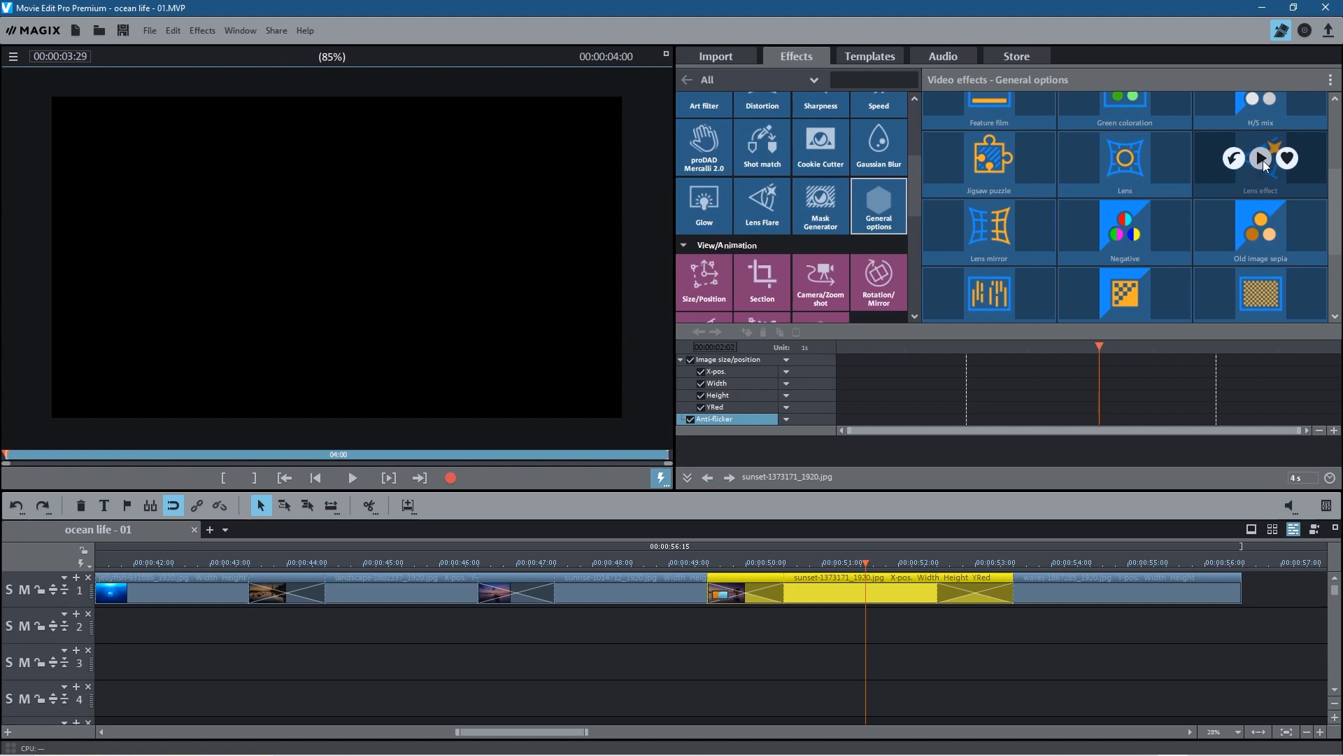
{"action": "left_click", "coordinate": [1262, 161]}
{"action": "scroll", "coordinate": [1216, 260], "scroll_direction": "down", "scroll_amount": 3}
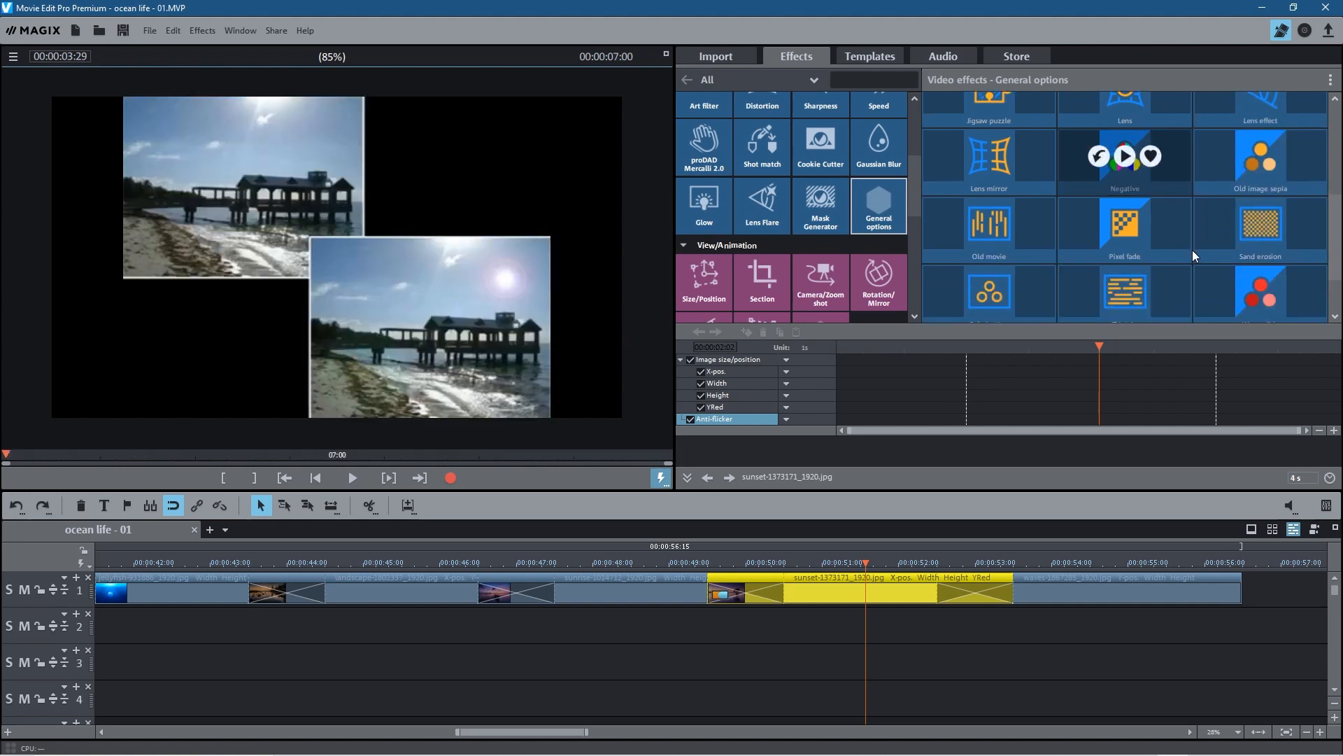
Preview the Warm slide effect, apply it to the tree photo and scrub through the result.
{"action": "left_click", "coordinate": [1258, 216]}
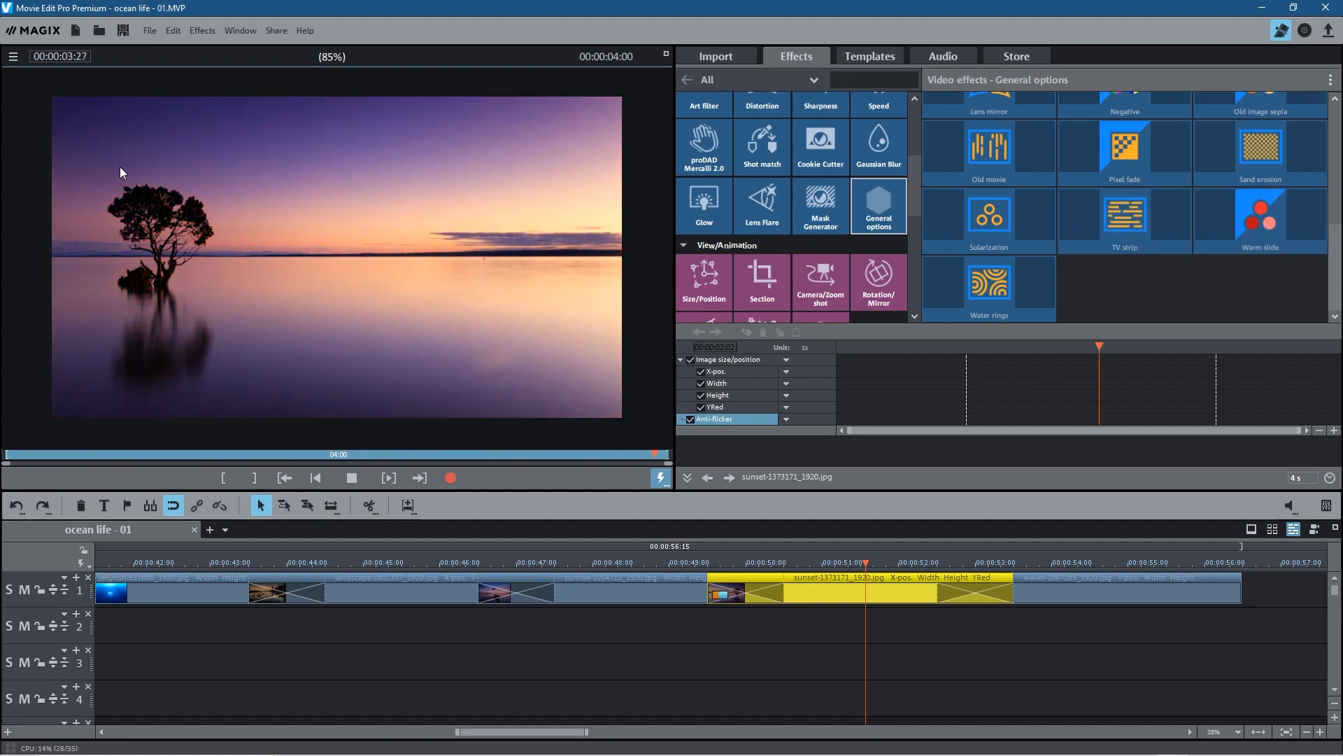
{"action": "mouse_move", "coordinate": [1261, 216]}
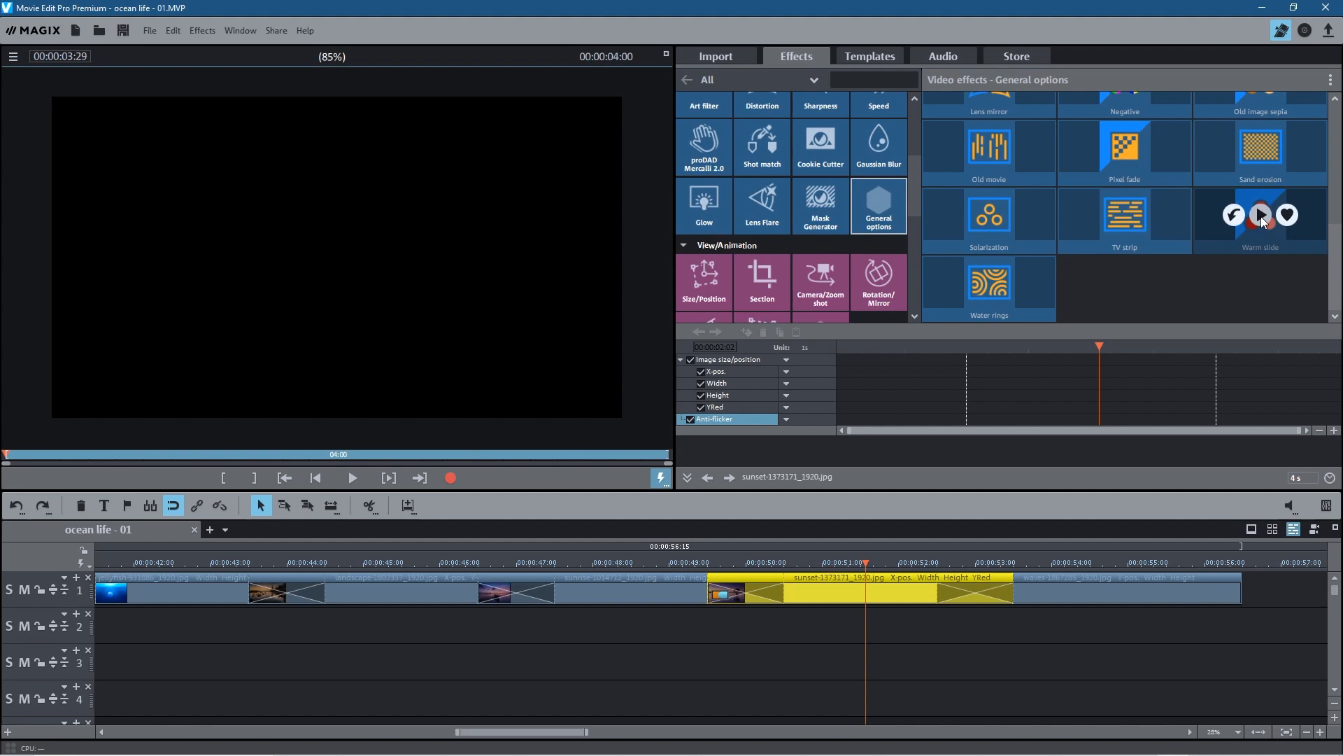
{"action": "left_click_drag", "start_coordinate": [1216, 213], "coordinate": [852, 590]}
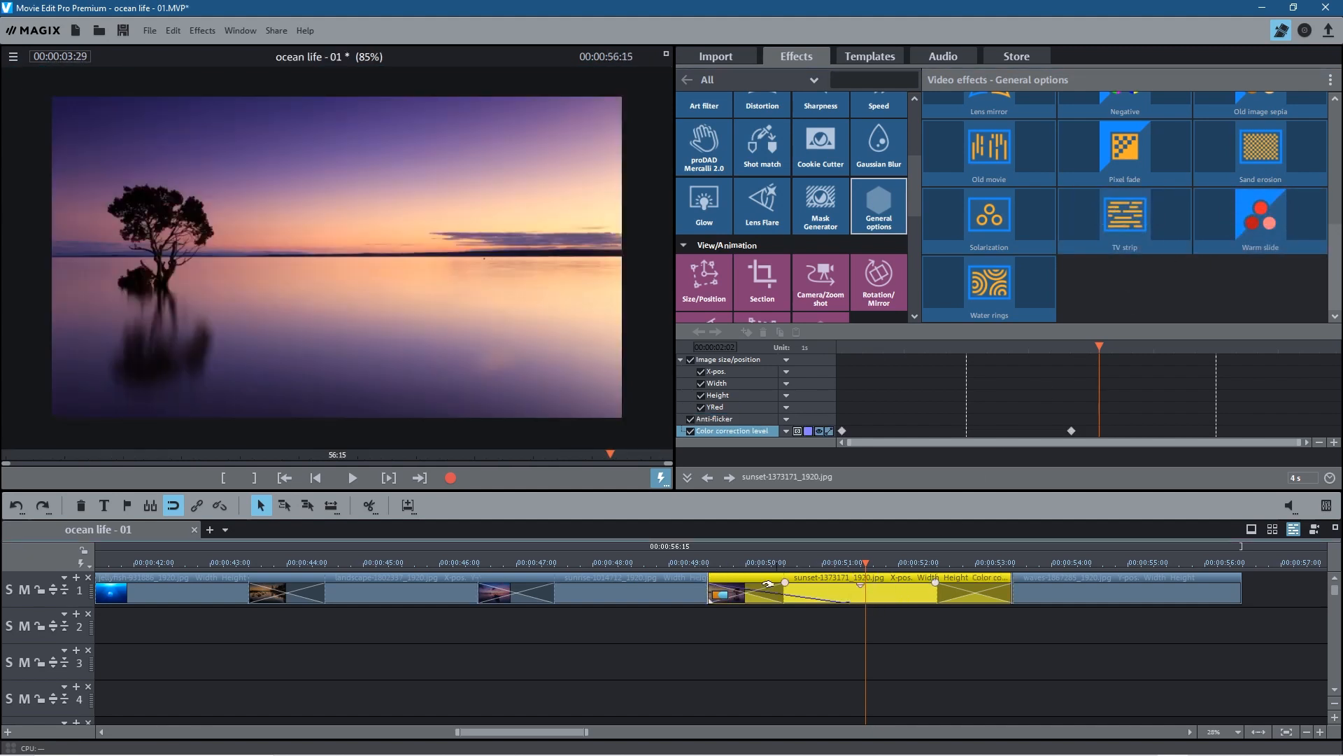
{"action": "left_click_drag", "start_coordinate": [662, 564], "coordinate": [848, 562]}
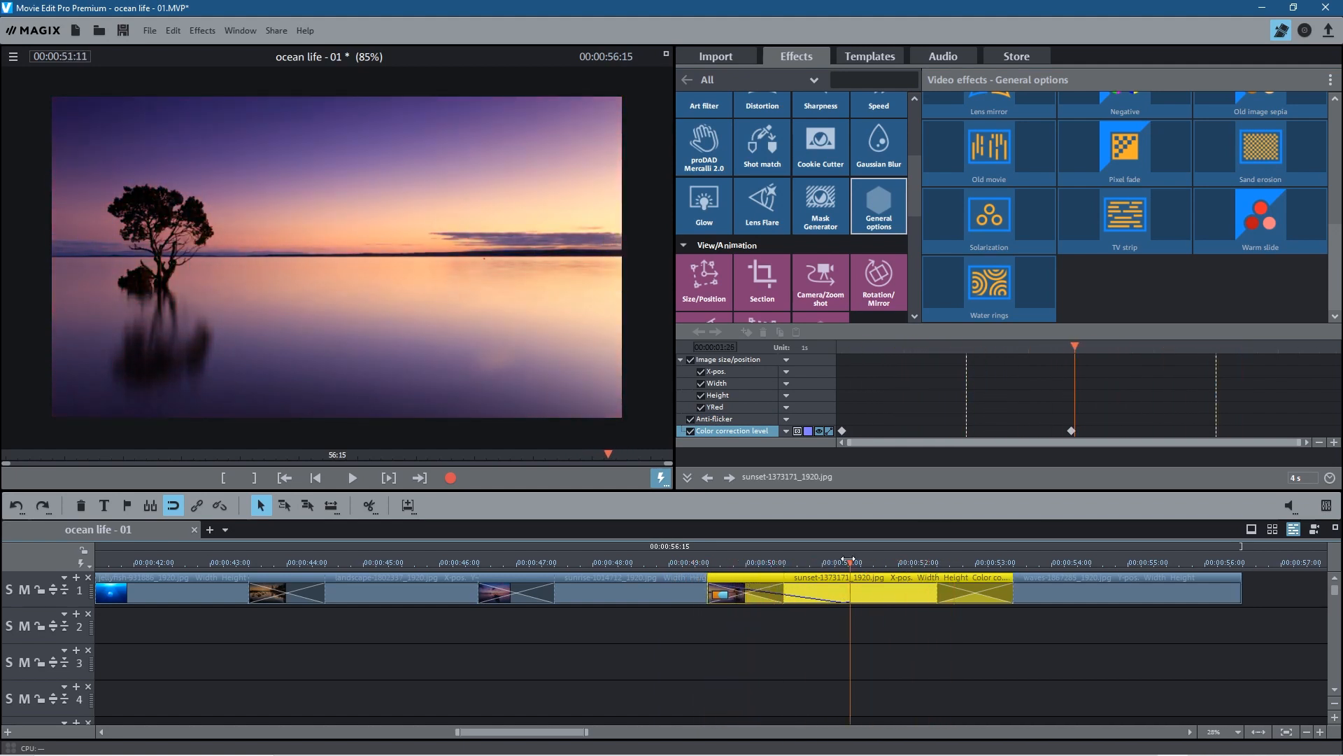
Collapse the tree photo's position parameters and add image size/position keyframes at its start and end.
{"action": "left_click_drag", "start_coordinate": [1080, 345], "coordinate": [818, 365]}
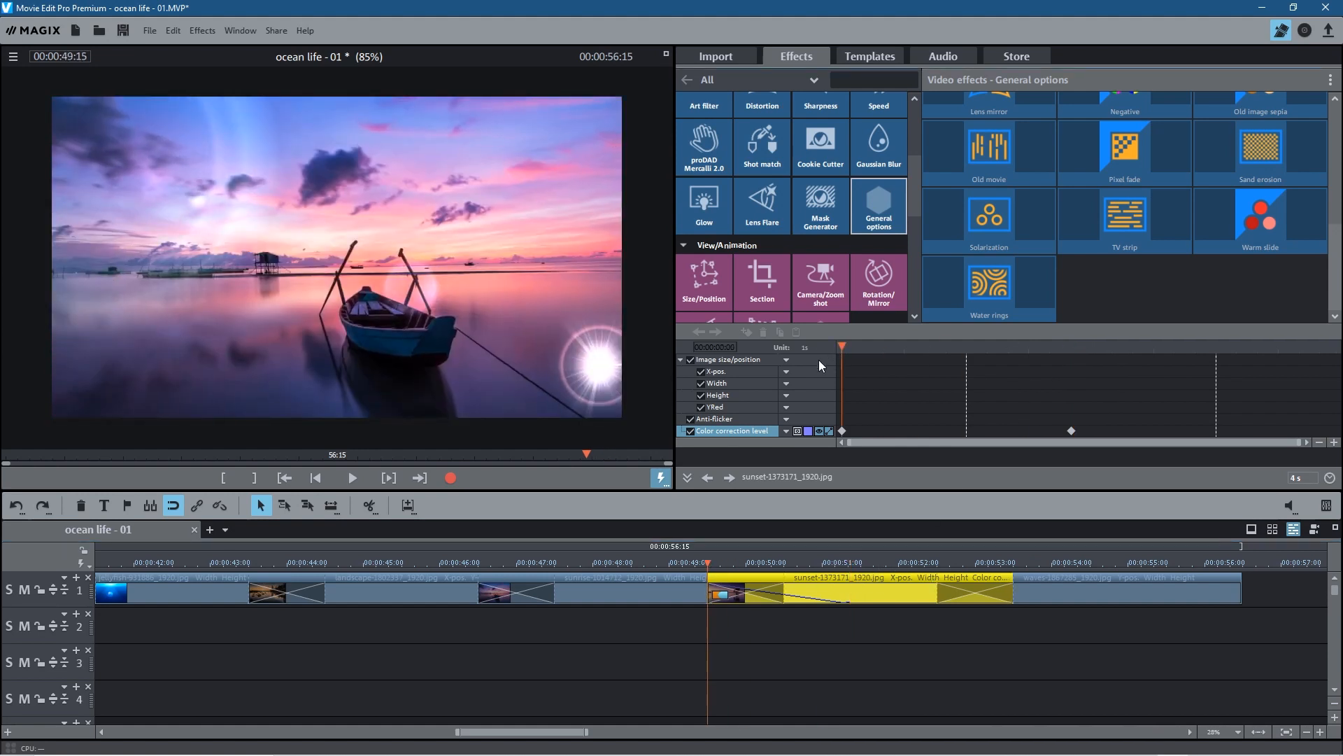
{"action": "left_click", "coordinate": [681, 359]}
{"action": "left_click", "coordinate": [710, 288]}
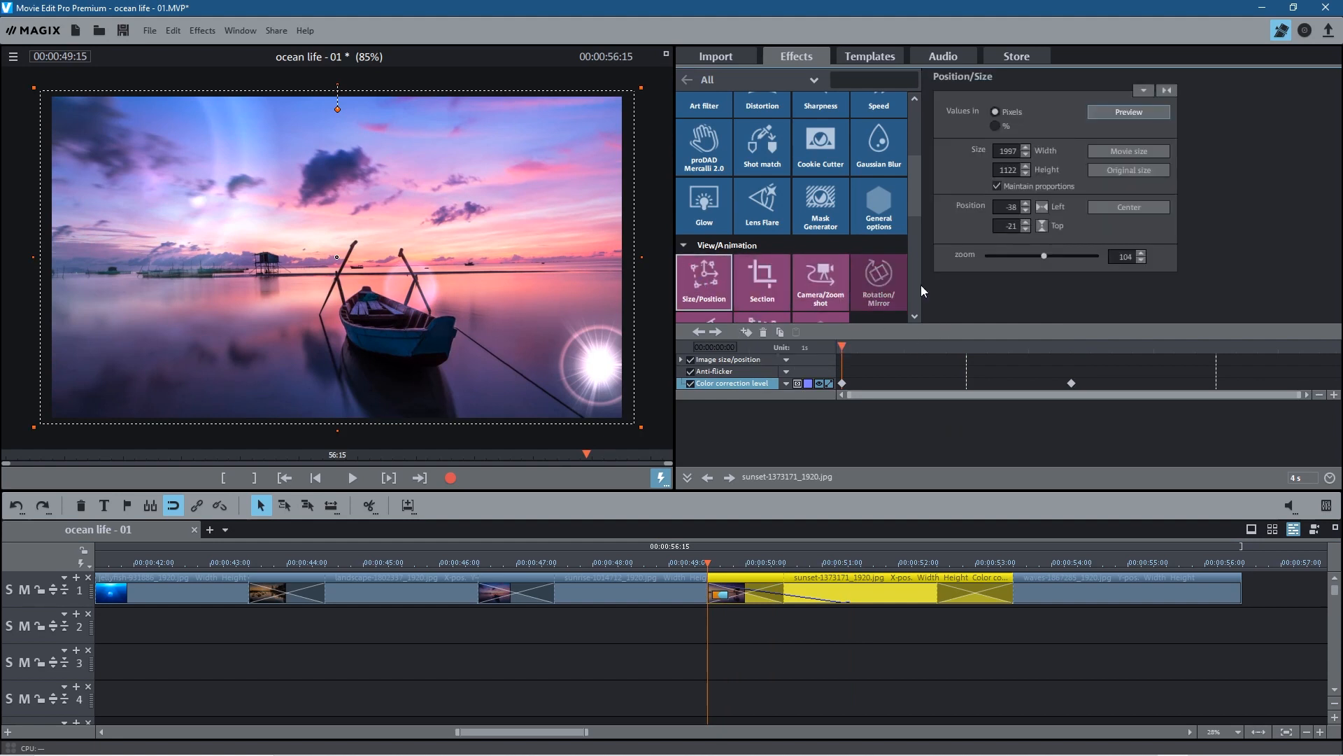
{"action": "left_click", "coordinate": [745, 333]}
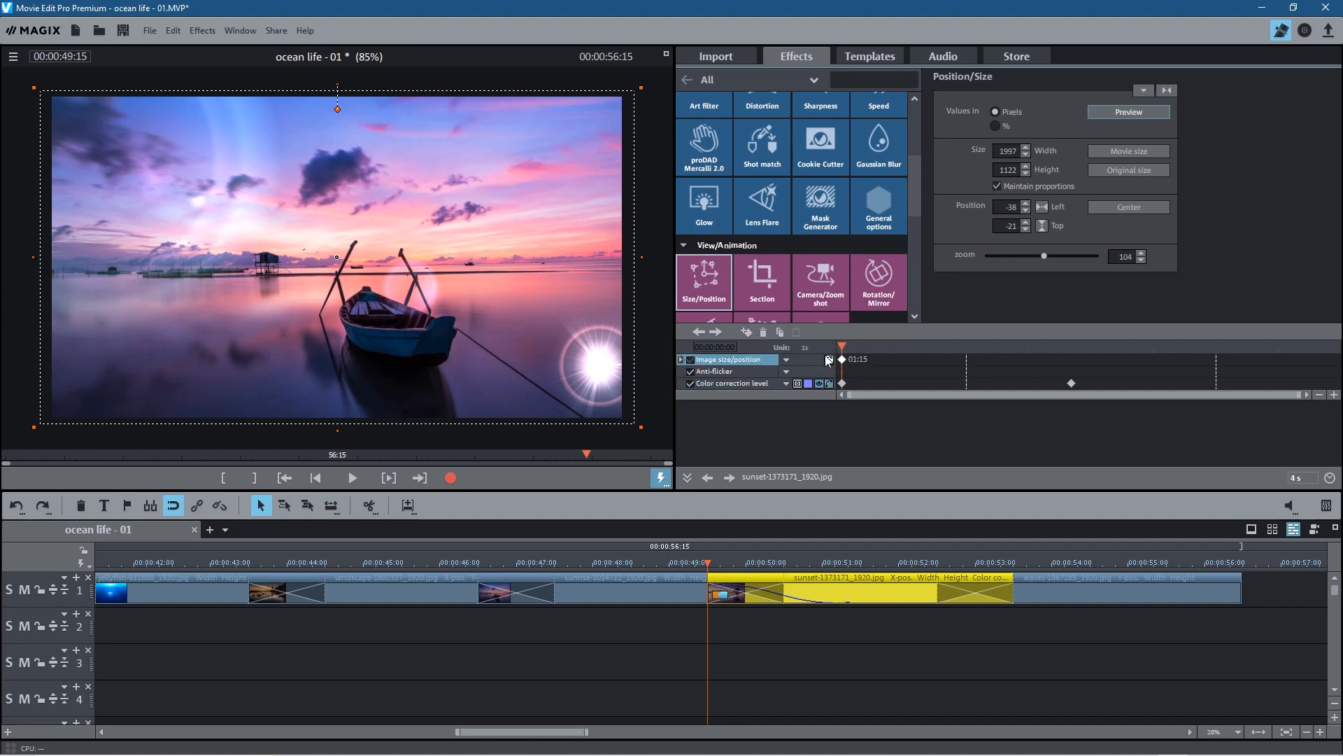
{"action": "left_click_drag", "start_coordinate": [842, 347], "coordinate": [1337, 347]}
{"action": "left_click", "coordinate": [745, 333]}
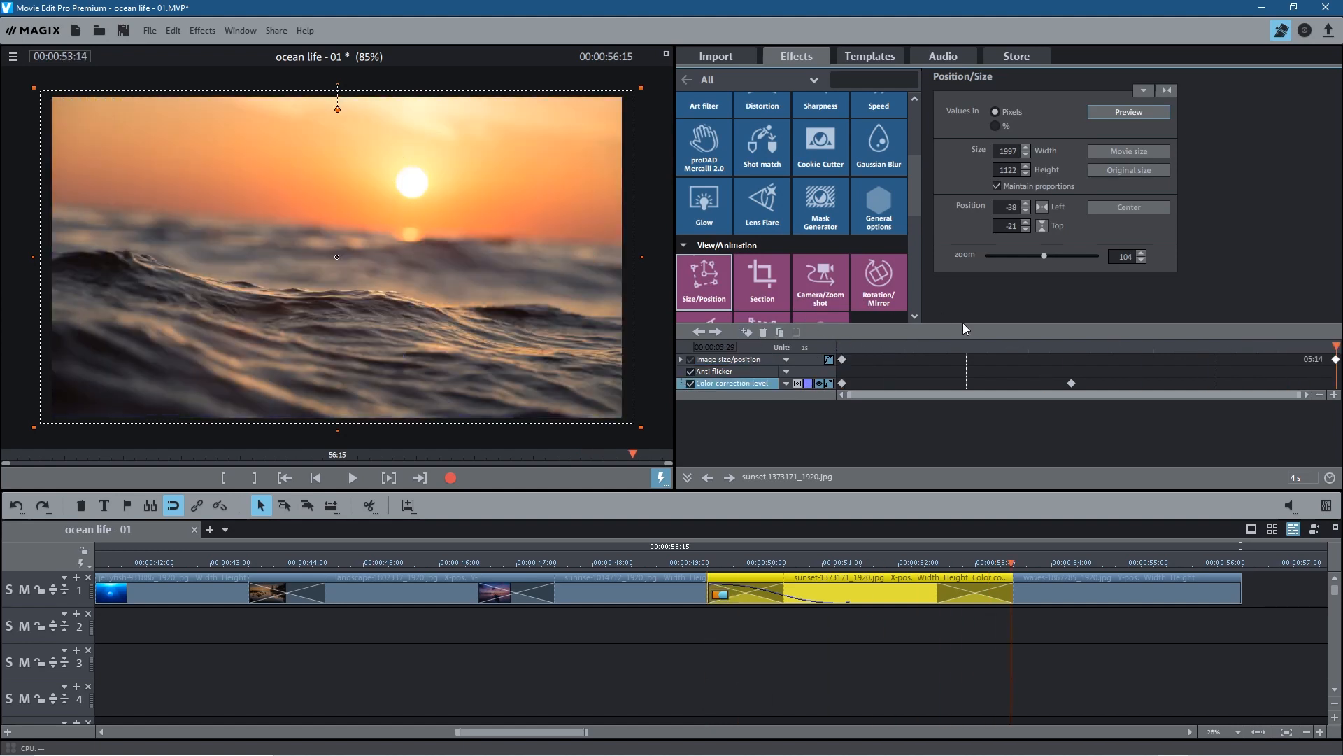
Set the zoom to 140 at the tree photo's start keyframe and scrub through the animation.
{"action": "left_click_drag", "start_coordinate": [1333, 347], "coordinate": [838, 349]}
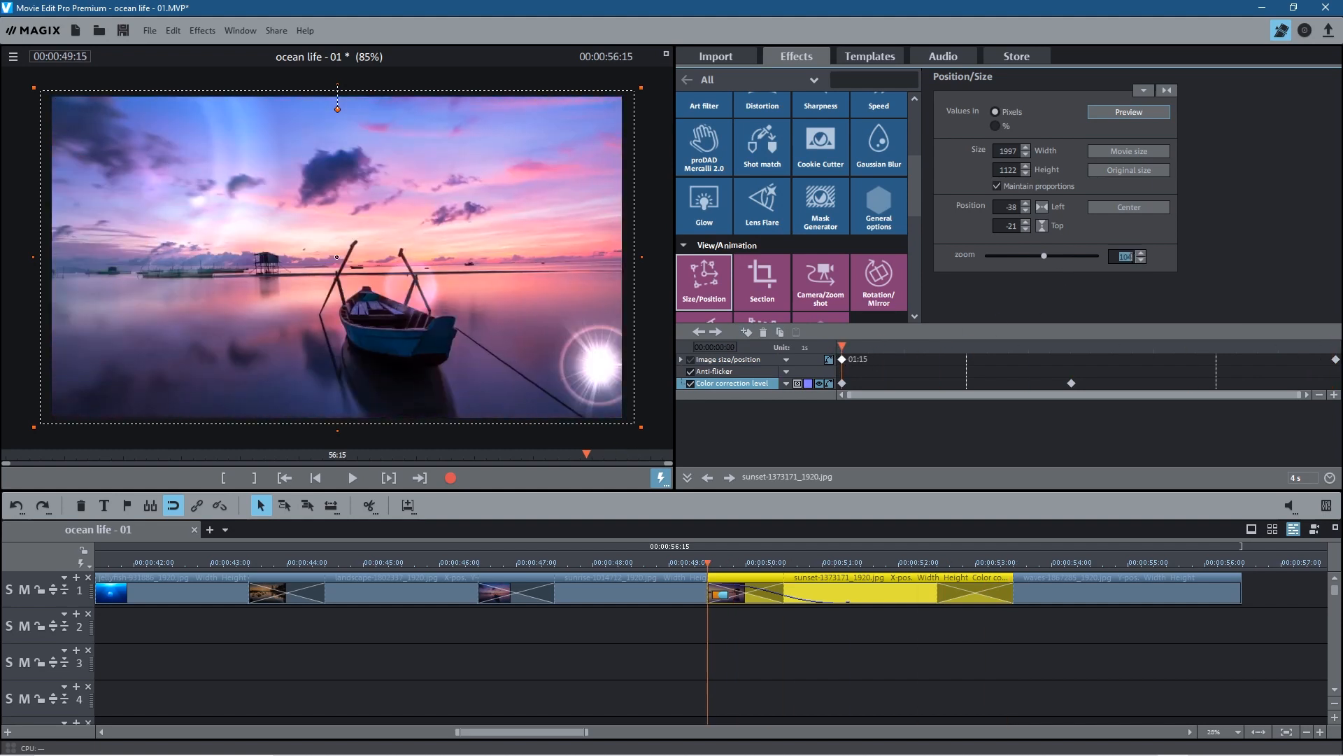
{"action": "key", "text": "Return"}
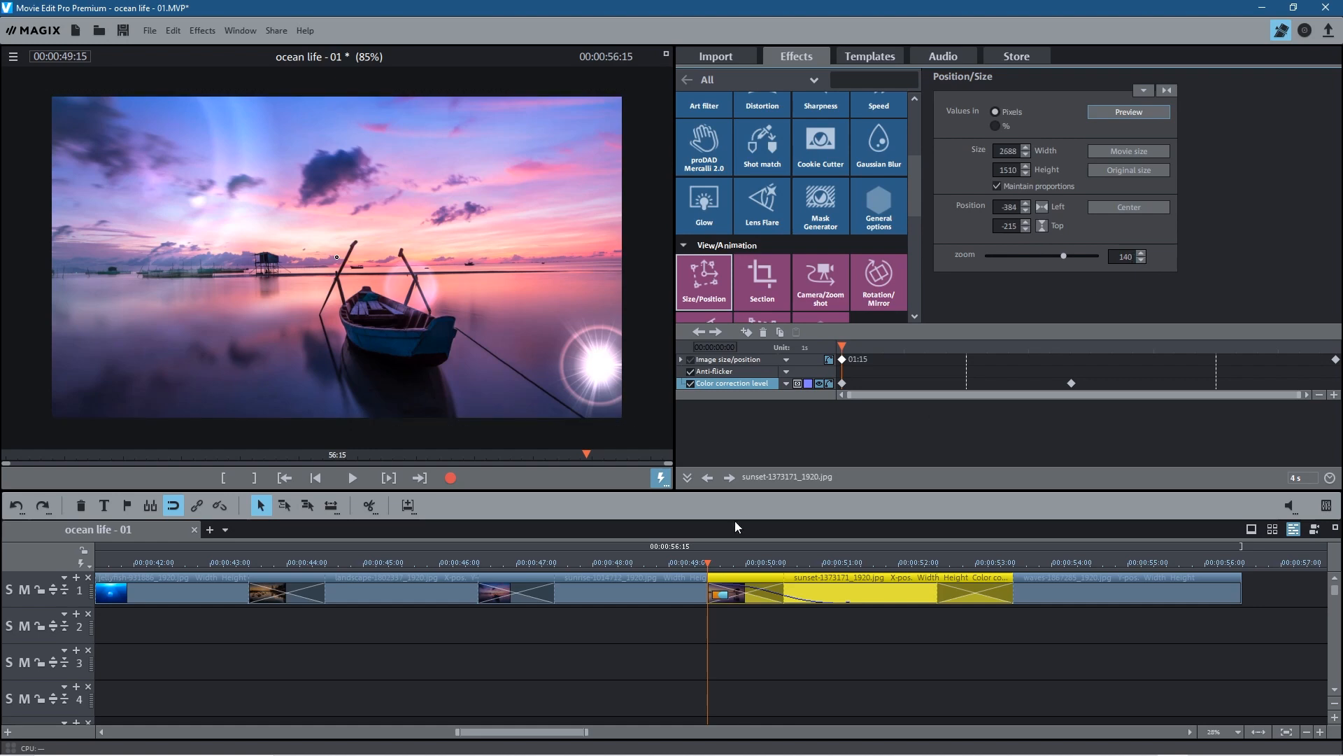
{"action": "left_click_drag", "start_coordinate": [709, 562], "coordinate": [1067, 563]}
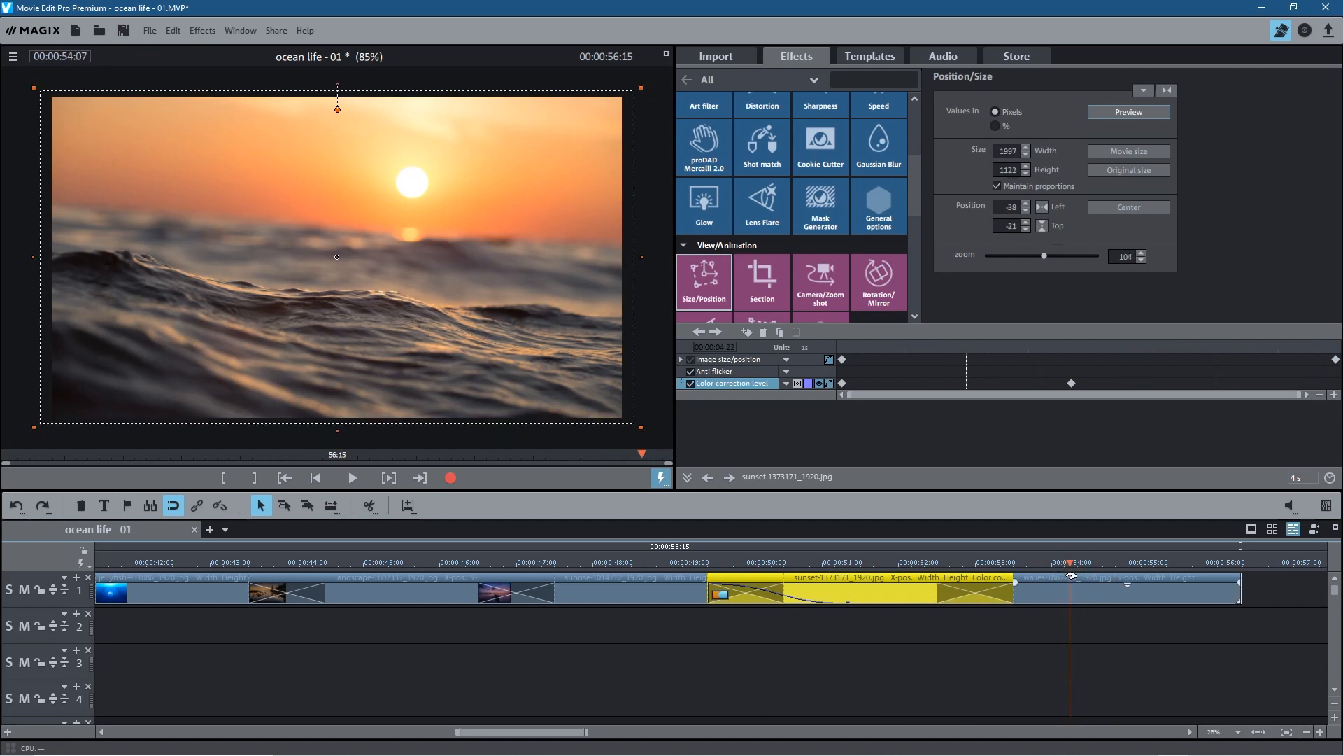
Preview the H/S mix effect, apply it to the waves photo waves-1867285_1920.jpg and scrub through the result.
{"action": "left_click", "coordinate": [1071, 575]}
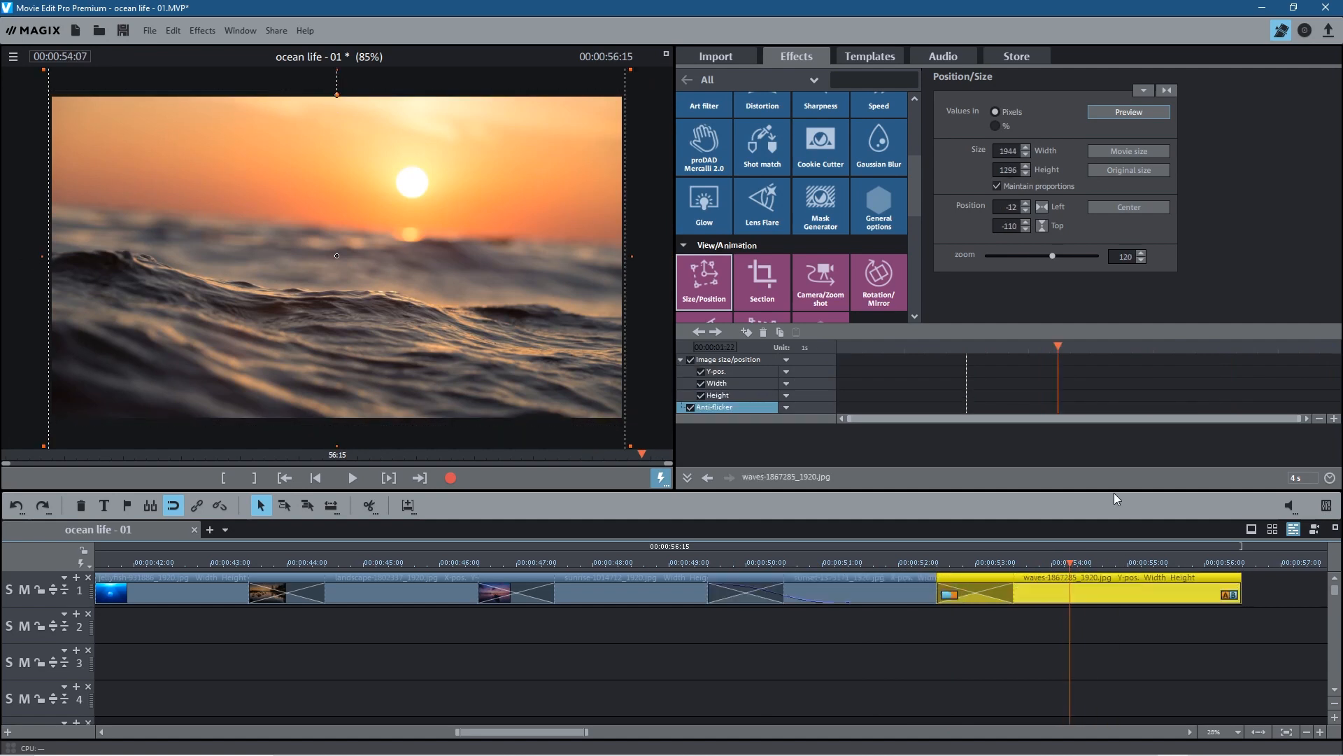
{"action": "left_click", "coordinate": [880, 204]}
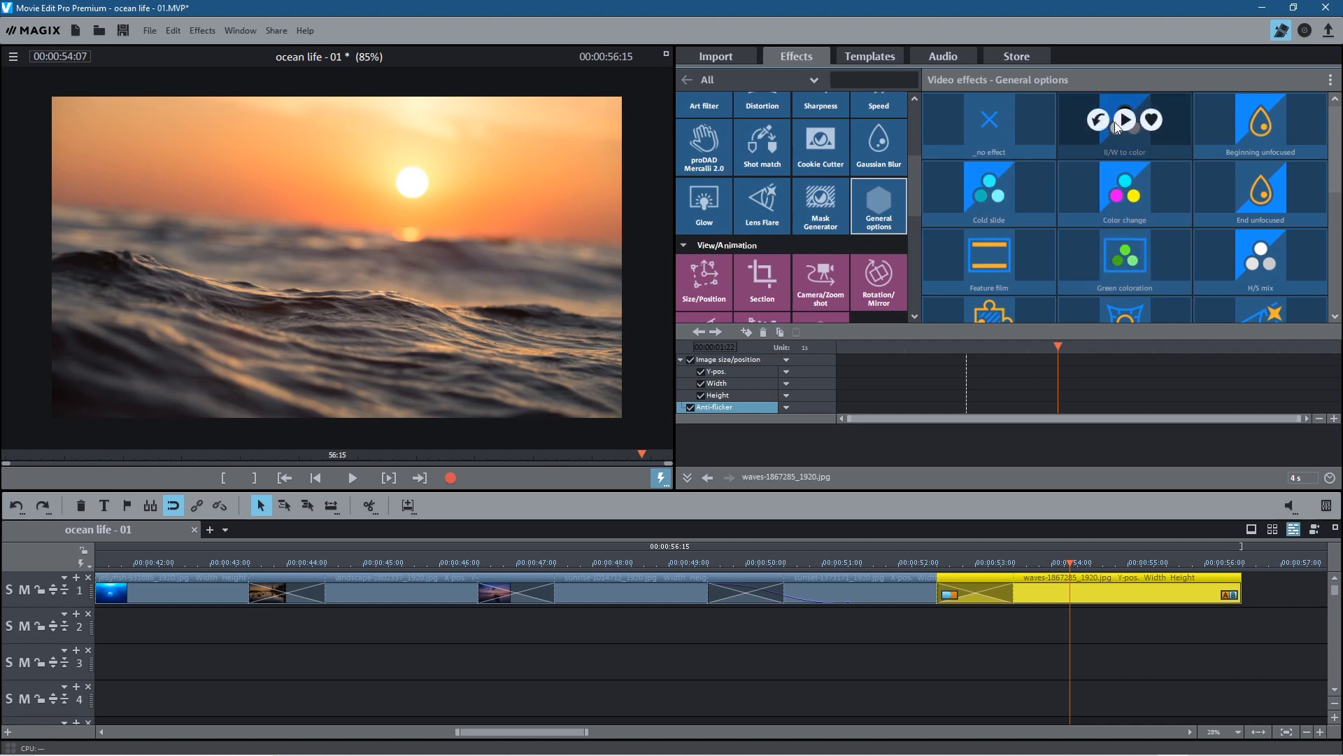
{"action": "left_click", "coordinate": [1260, 255]}
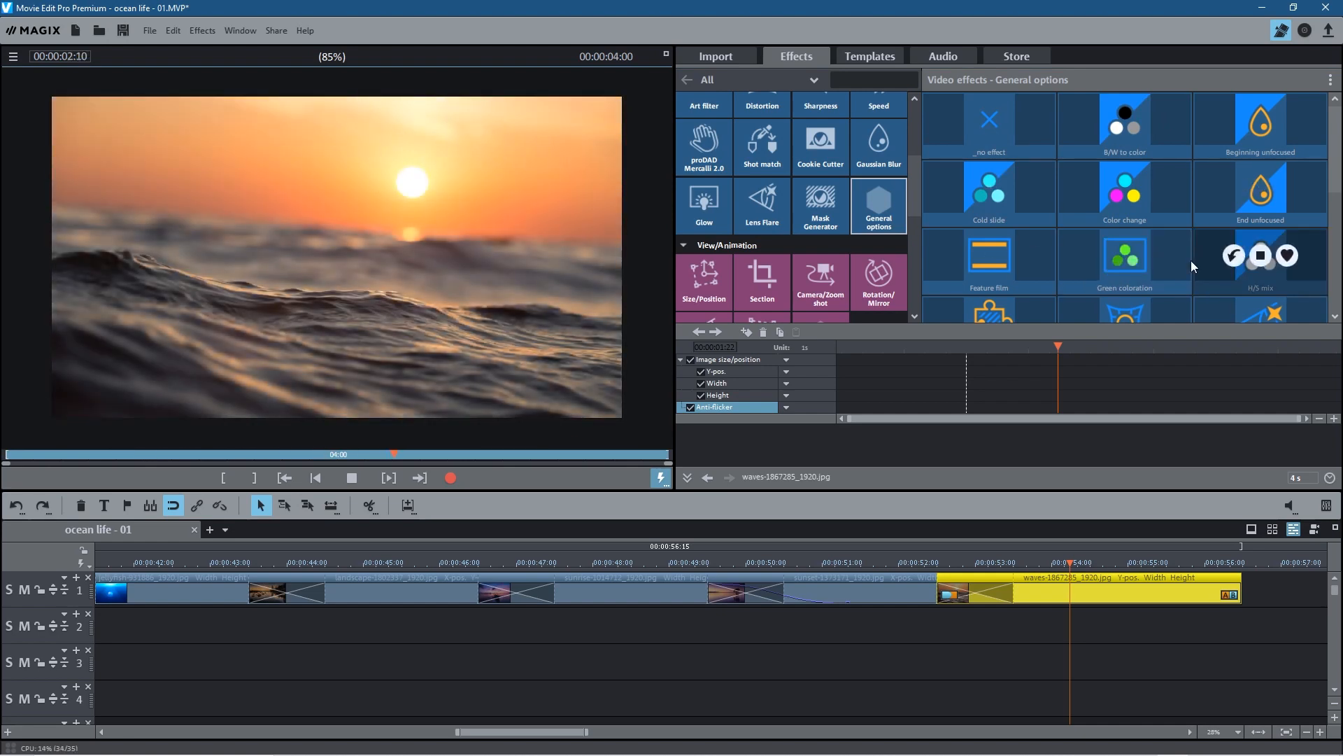
{"action": "left_click_drag", "start_coordinate": [1209, 249], "coordinate": [1083, 580]}
{"action": "left_click_drag", "start_coordinate": [906, 567], "coordinate": [1062, 580]}
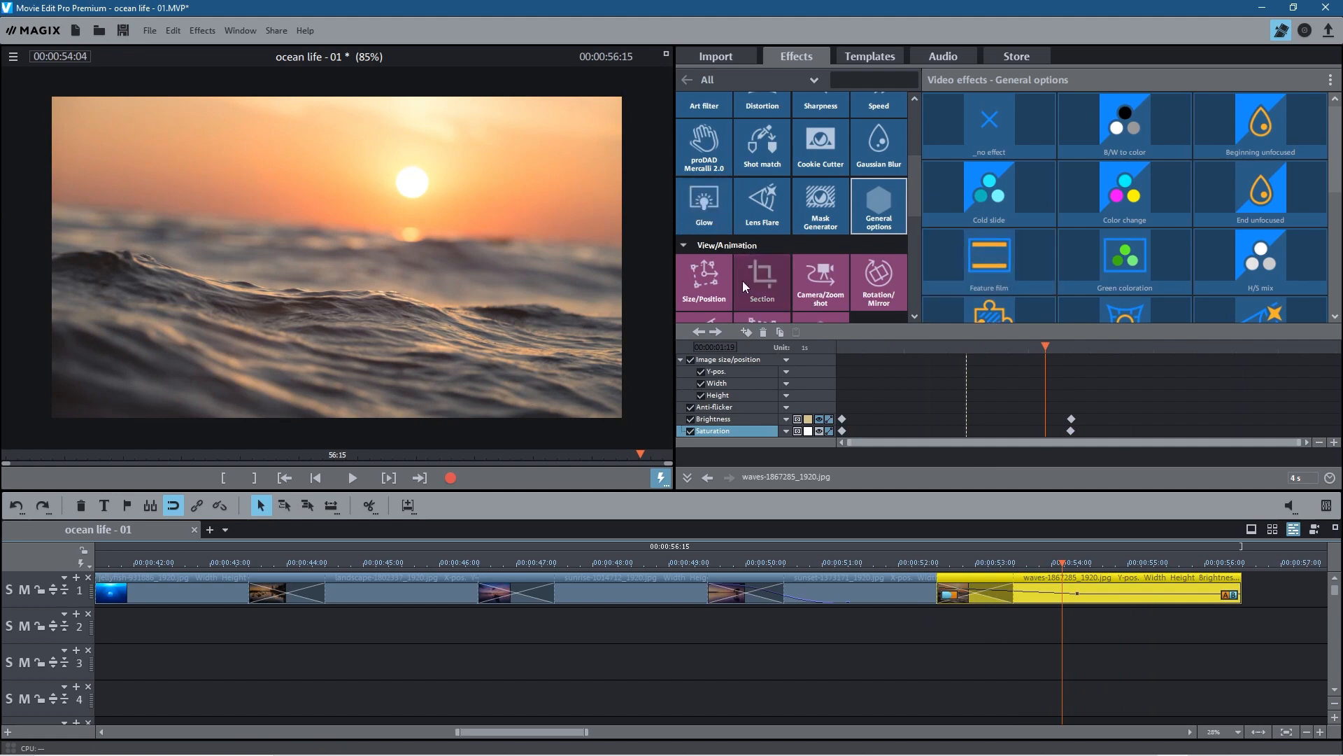
Add an image size/position keyframe at the start of the waves photo.
{"action": "left_click", "coordinate": [698, 283]}
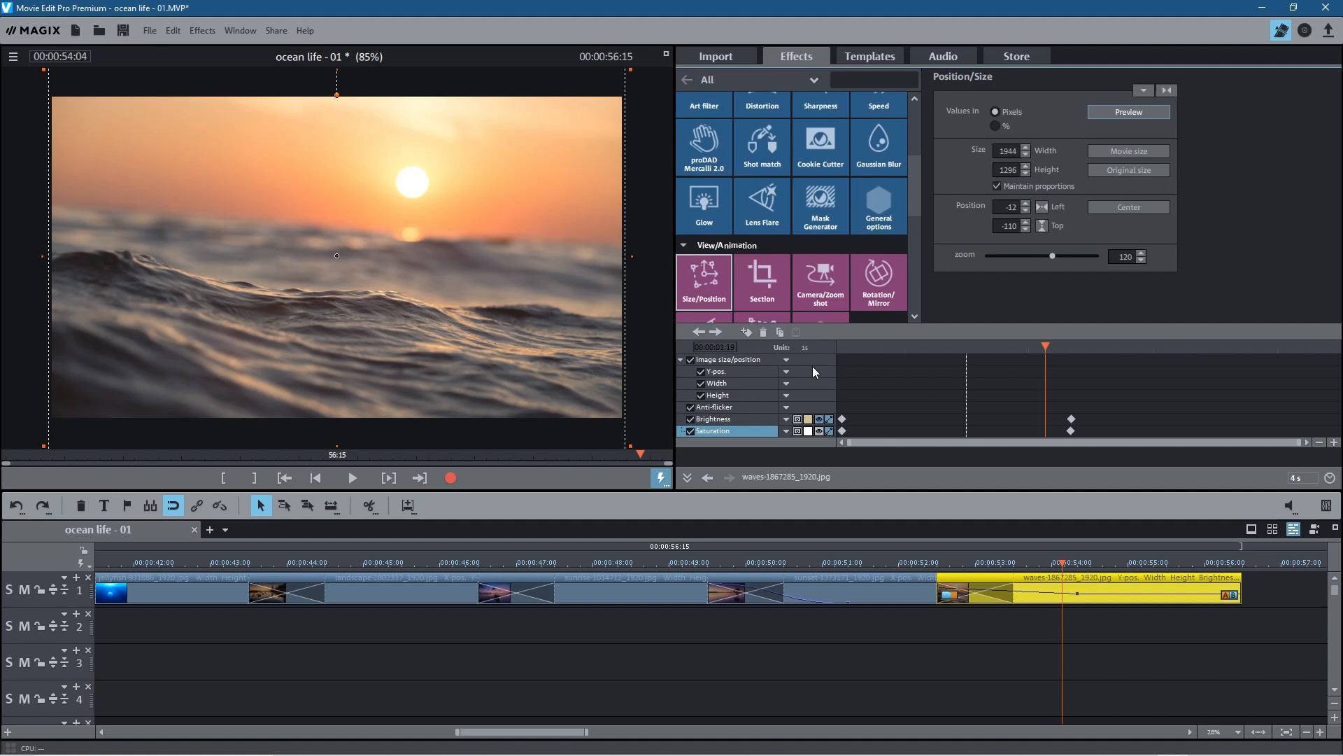
{"action": "left_click_drag", "start_coordinate": [1041, 352], "coordinate": [825, 357]}
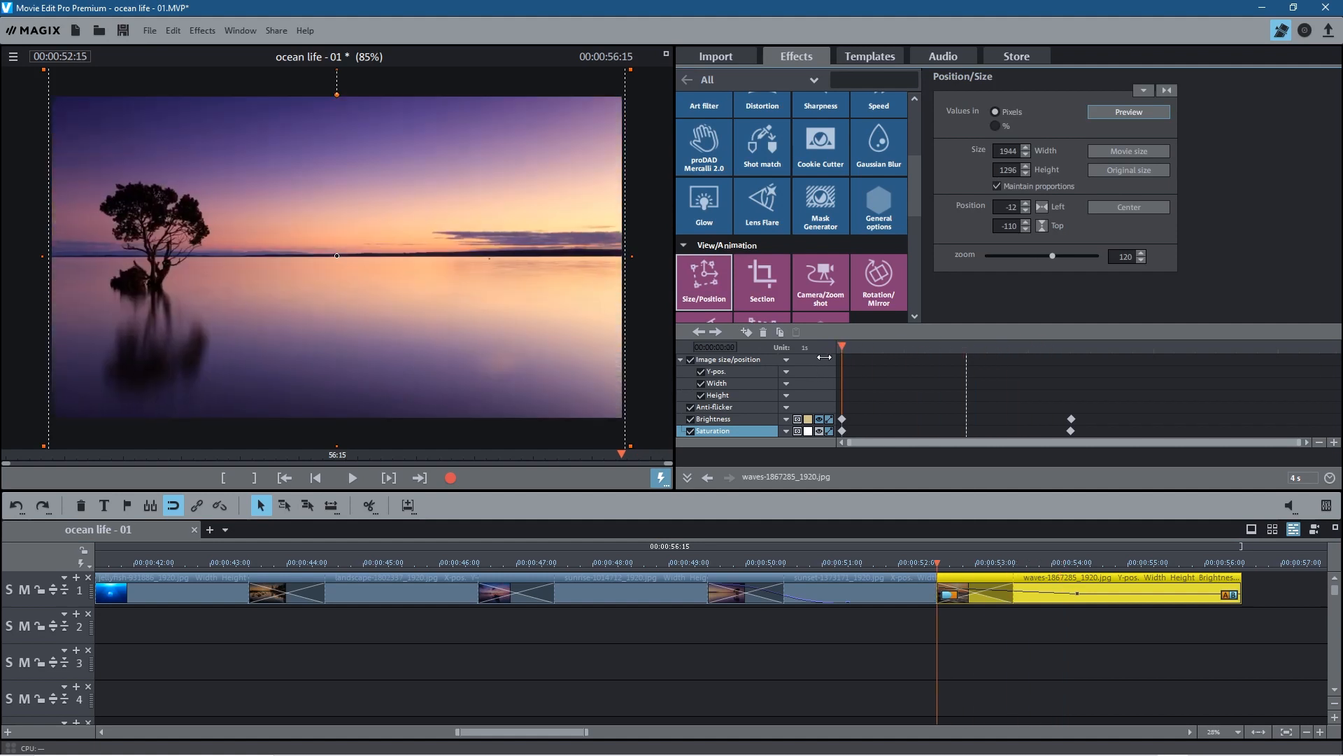
{"action": "left_click", "coordinate": [679, 360]}
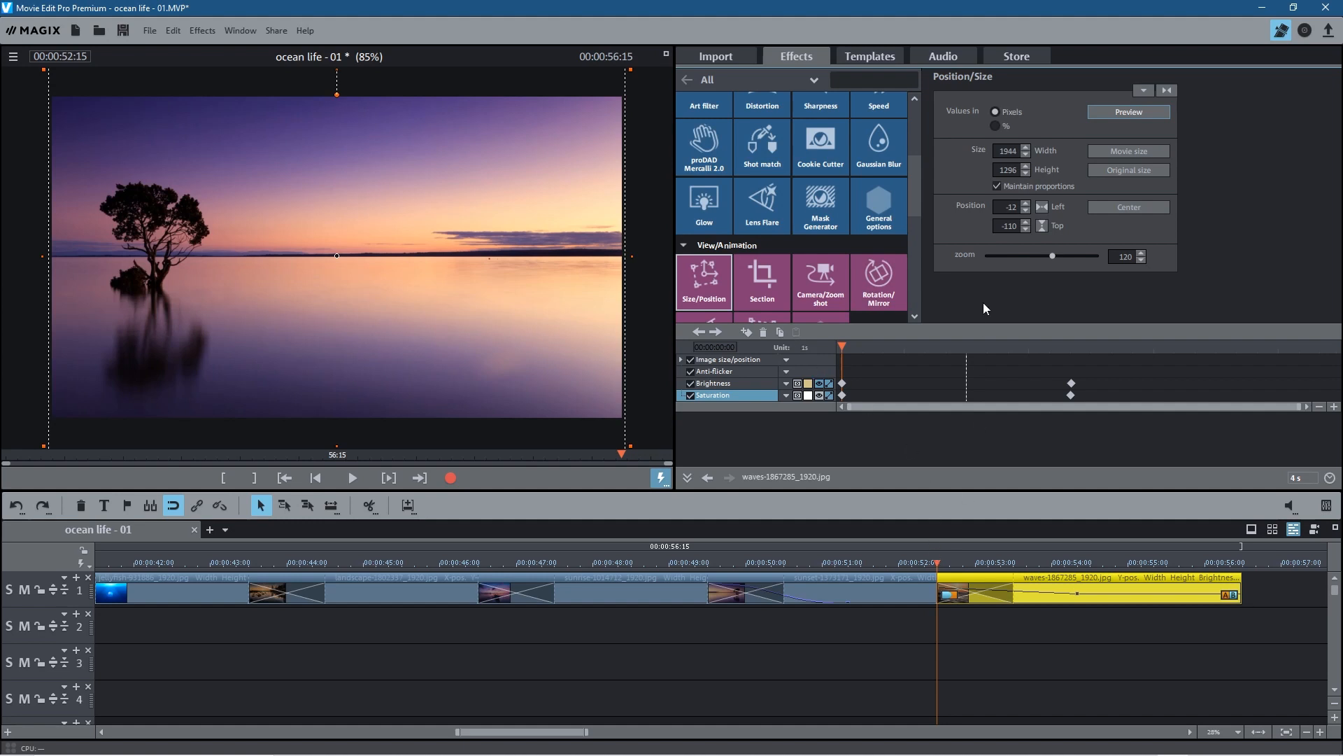
{"action": "left_click", "coordinate": [751, 333]}
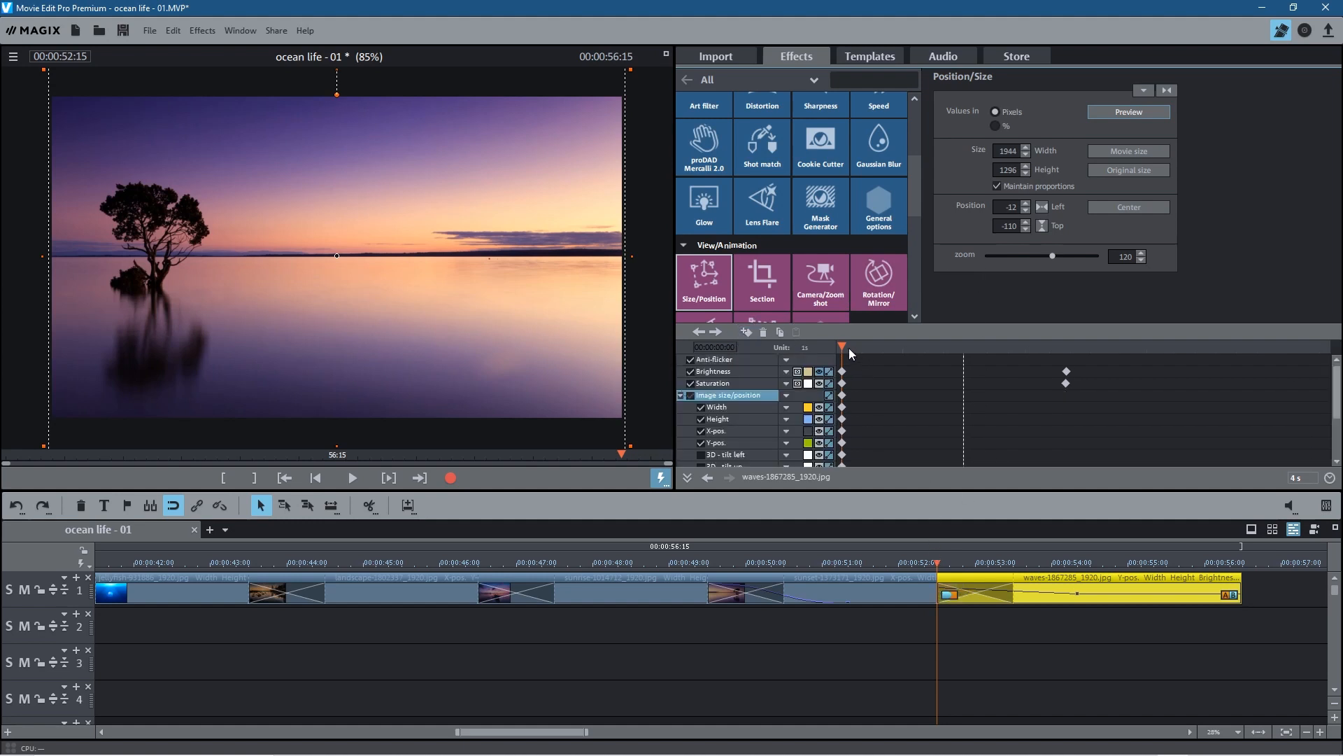
Add an image size/position keyframe at the waves photo's end and set the start keyframe's zoom to 149.
{"action": "left_click_drag", "start_coordinate": [845, 344], "coordinate": [1329, 346]}
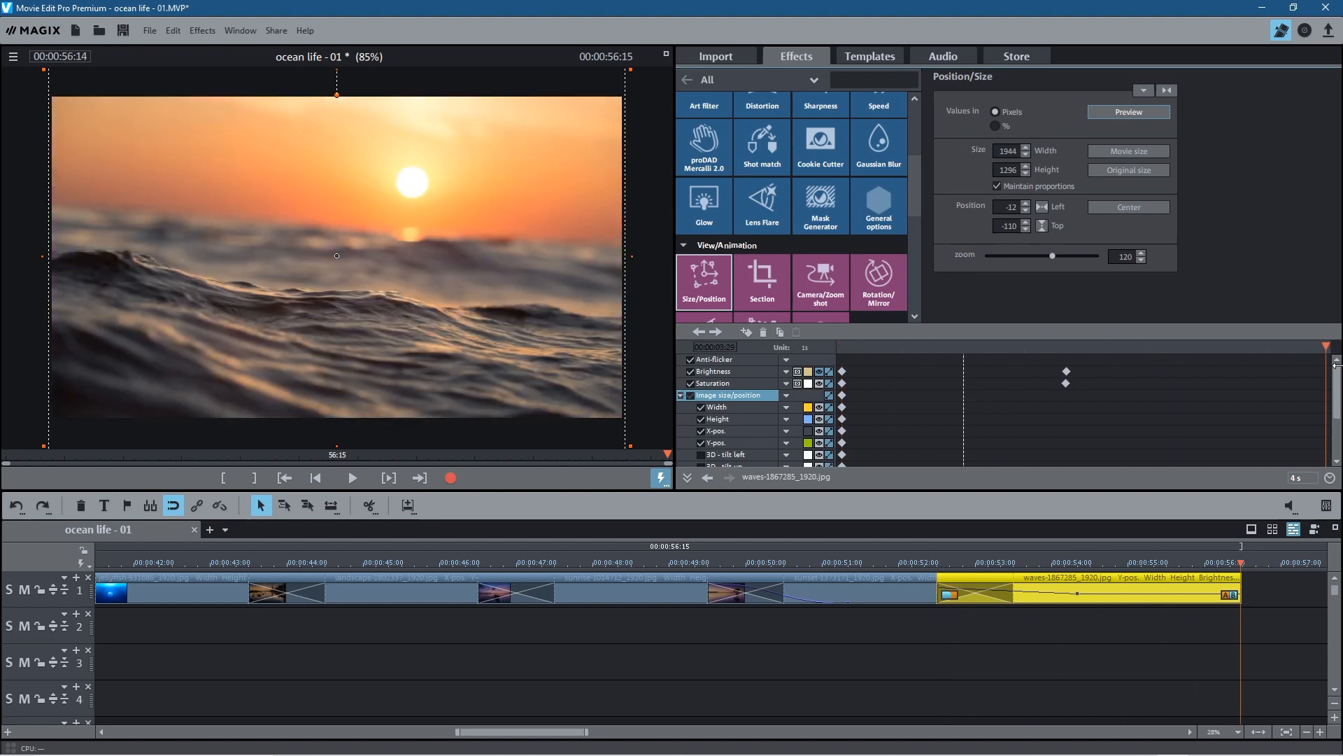
{"action": "left_click", "coordinate": [750, 334]}
{"action": "left_click_drag", "start_coordinate": [1325, 347], "coordinate": [813, 349]}
{"action": "left_click_drag", "start_coordinate": [1052, 256], "coordinate": [1068, 256]}
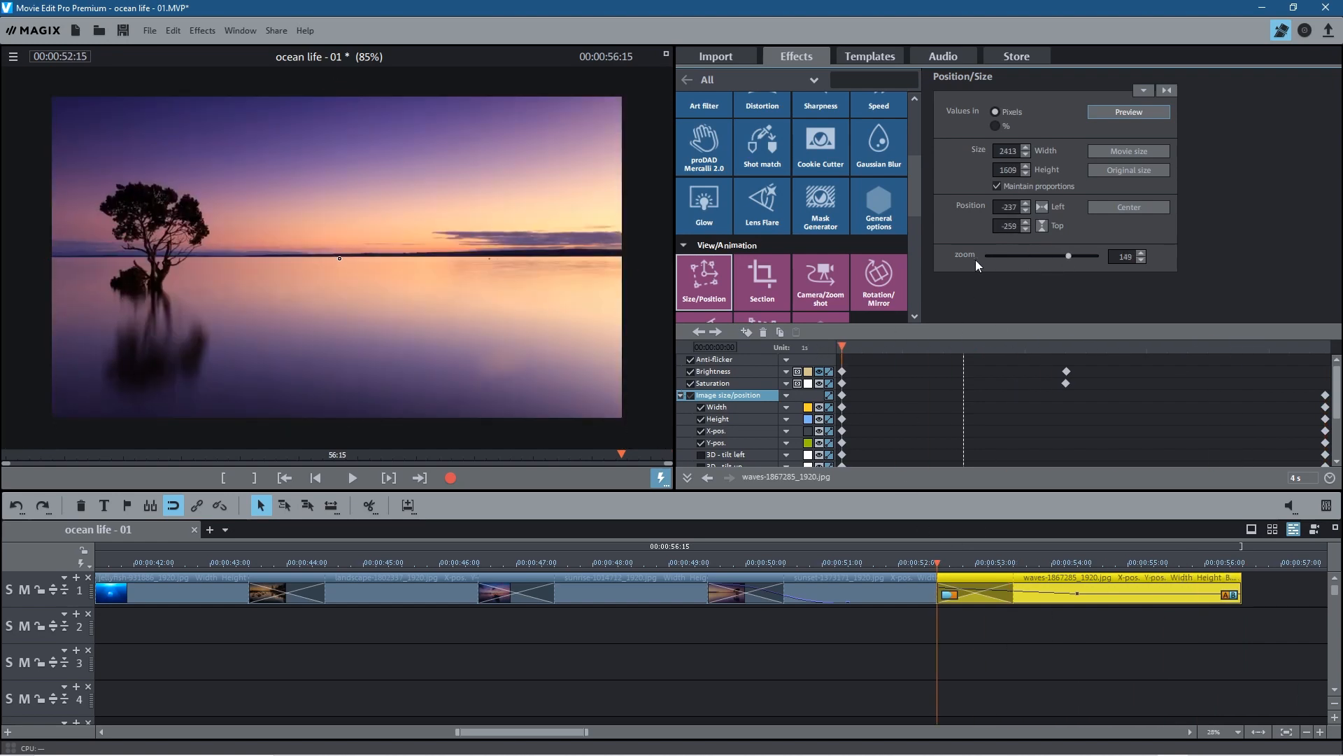
Open the Rotation/Mirror settings for the waves photo at its start keyframe.
{"action": "left_click", "coordinate": [471, 161]}
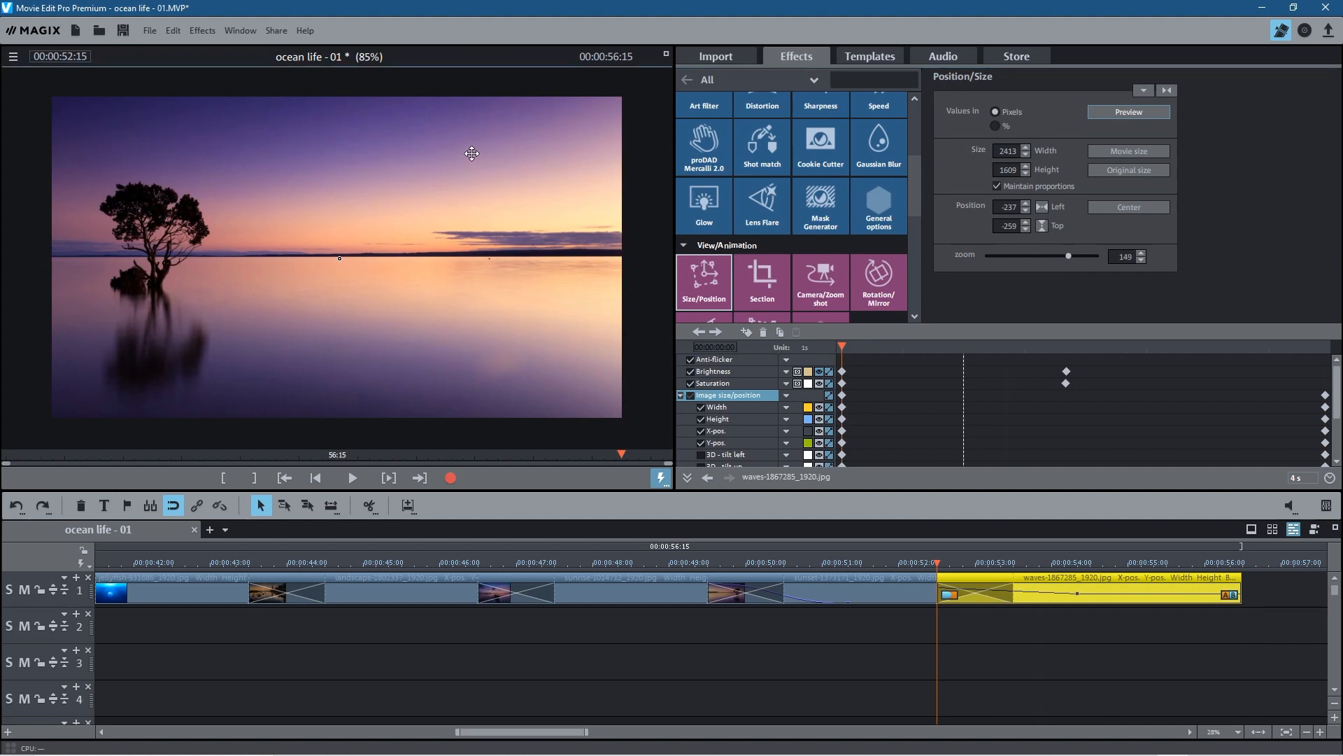
{"action": "scroll", "coordinate": [472, 154], "scroll_direction": "down", "scroll_amount": 4}
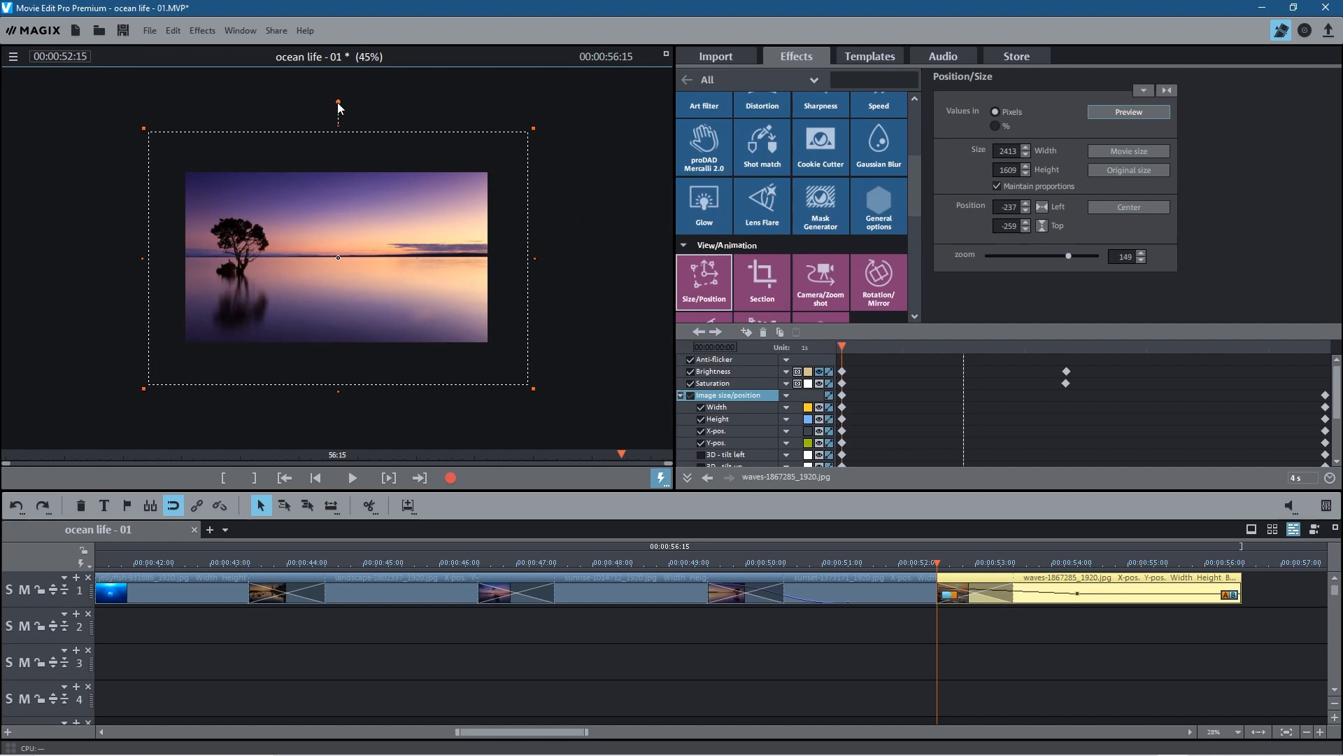
{"action": "left_click", "coordinate": [875, 275]}
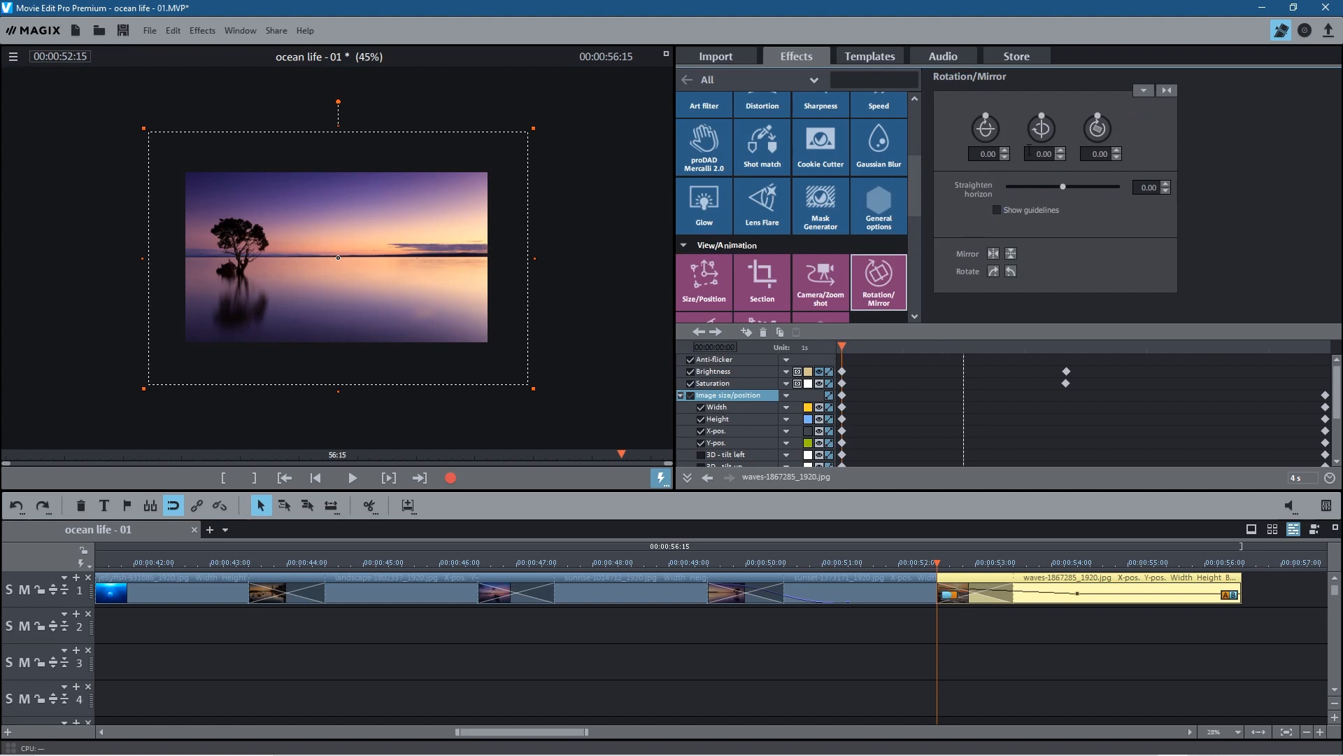
Set the waves image's in-plane rotation to 5.50 at the start of the clip and save the project.
{"action": "left_click_drag", "start_coordinate": [1039, 129], "coordinate": [1046, 138]}
{"action": "key", "text": "ctrl+z"}
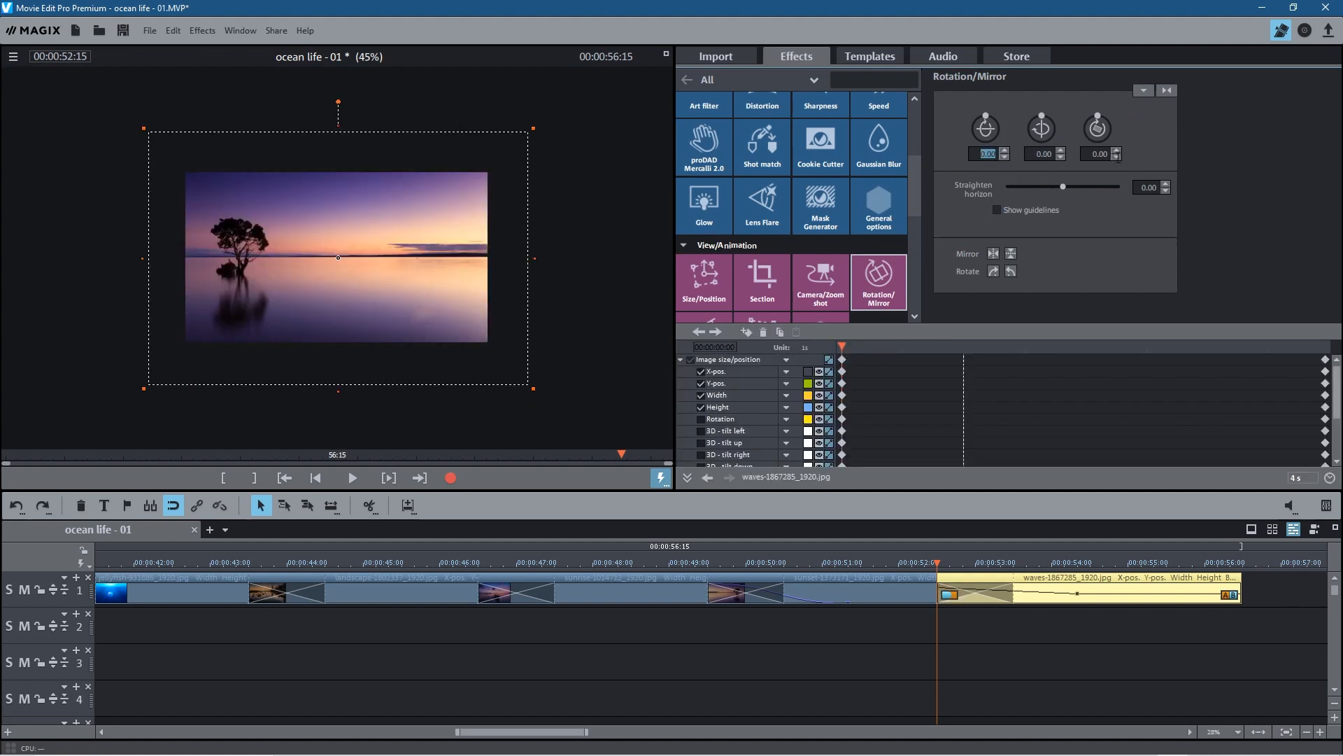
{"action": "left_click_drag", "start_coordinate": [1102, 145], "coordinate": [1102, 131]}
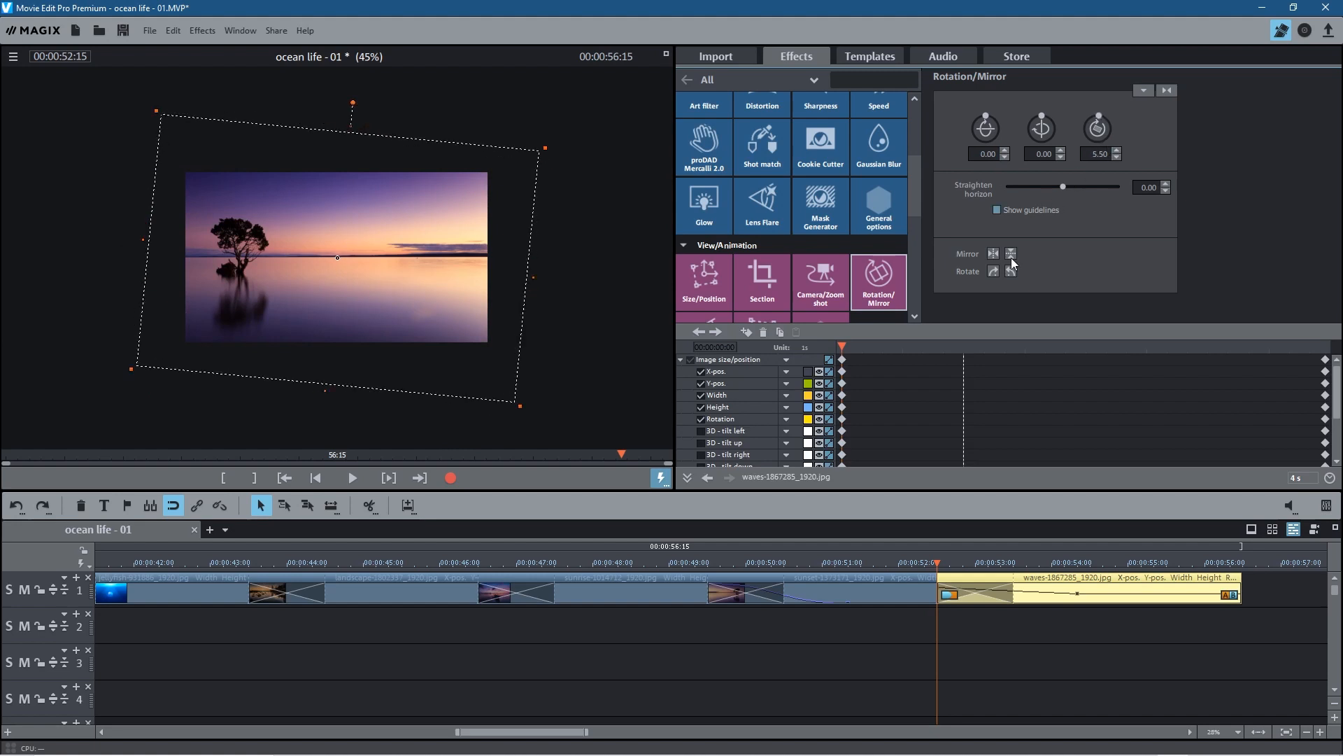
{"action": "left_click_drag", "start_coordinate": [930, 566], "coordinate": [1140, 630]}
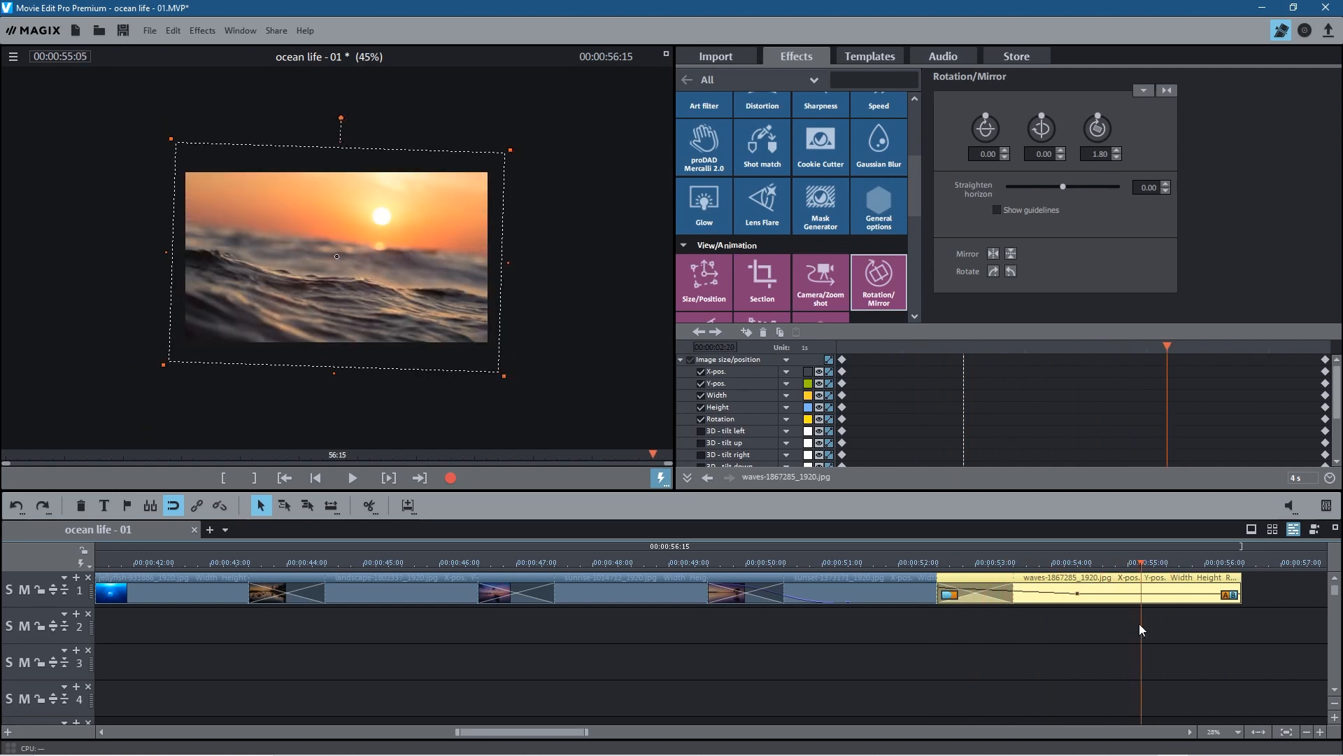
{"action": "left_click", "coordinate": [121, 38]}
{"action": "left_click", "coordinate": [879, 205]}
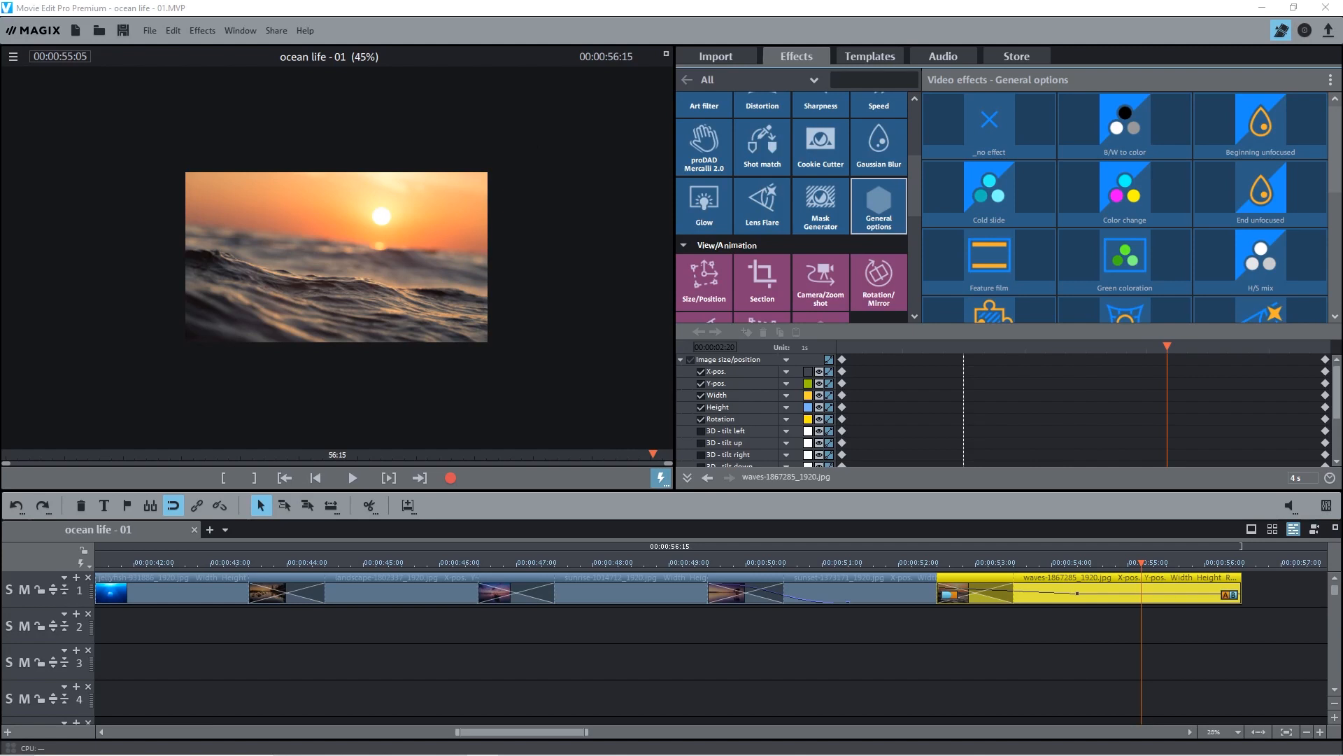
Add Niagara - 28669.mp4 from the tutorial's Video folder to track 1, directly after the waves image.
{"action": "left_click", "coordinate": [717, 57]}
{"action": "mouse_move", "coordinate": [880, 160]}
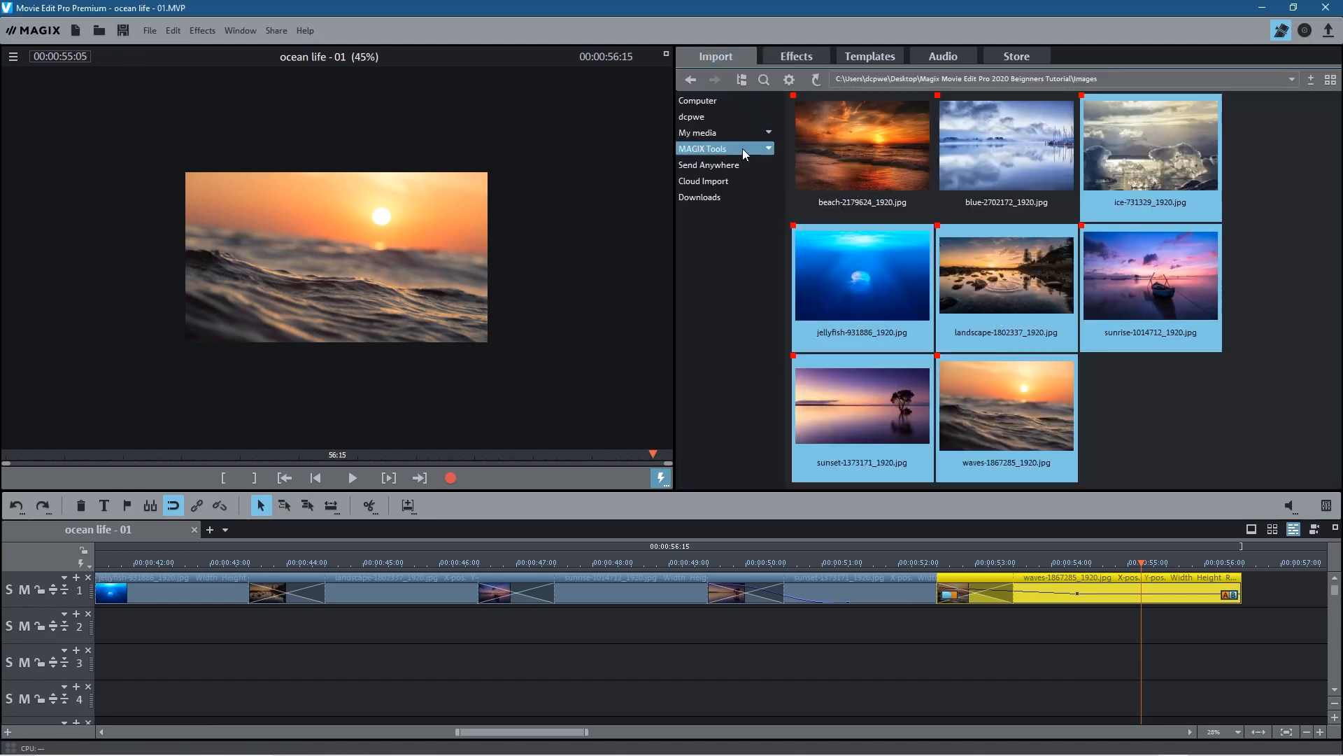
{"action": "left_click", "coordinate": [690, 79]}
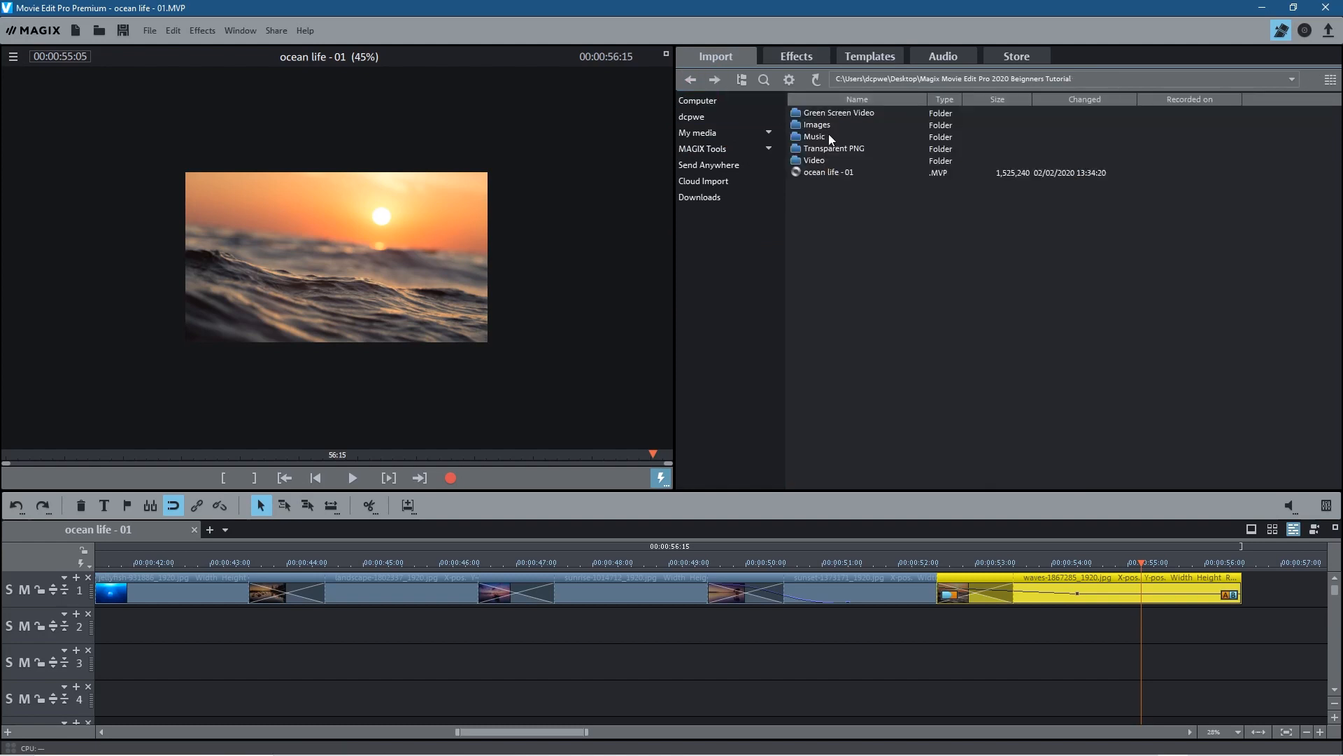
{"action": "double_click", "coordinate": [825, 159]}
{"action": "mouse_move", "coordinate": [915, 282]}
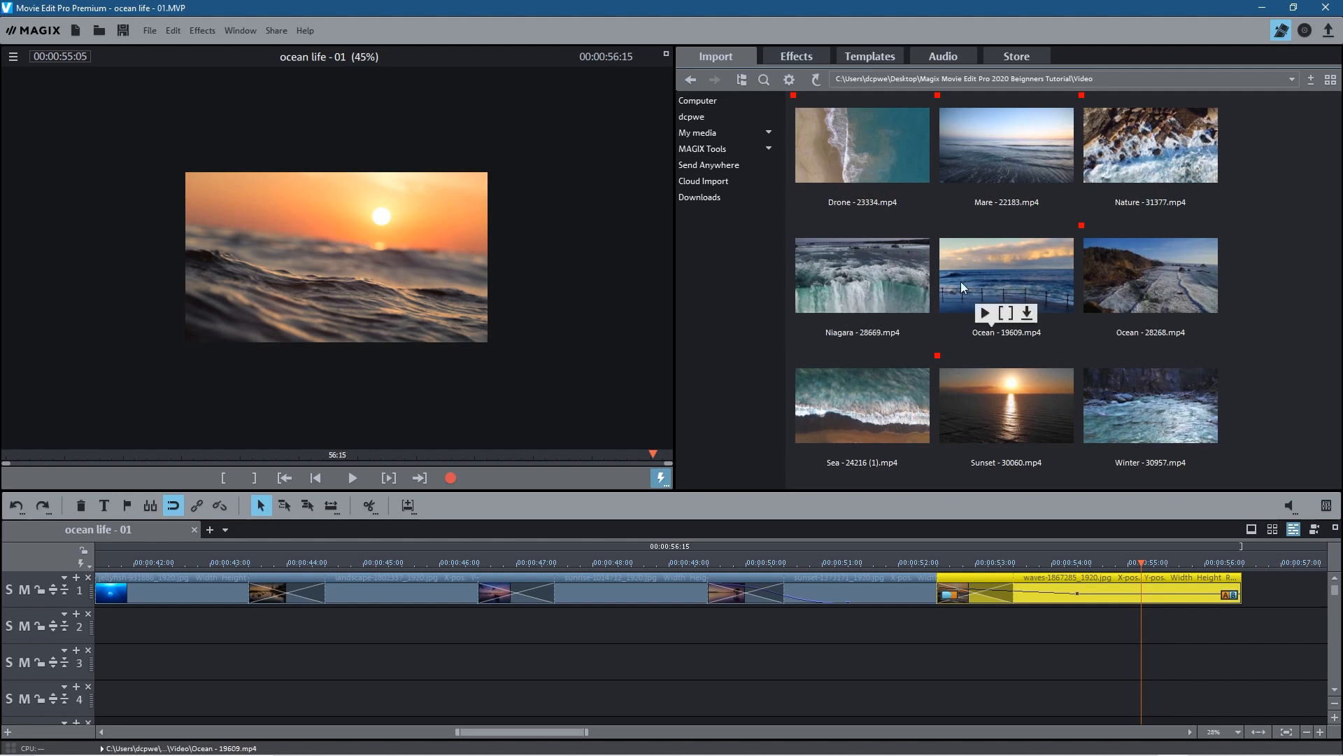
{"action": "left_click", "coordinate": [879, 273]}
{"action": "left_click_drag", "start_coordinate": [540, 729], "coordinate": [587, 727]}
{"action": "left_click_drag", "start_coordinate": [852, 296], "coordinate": [895, 587]}
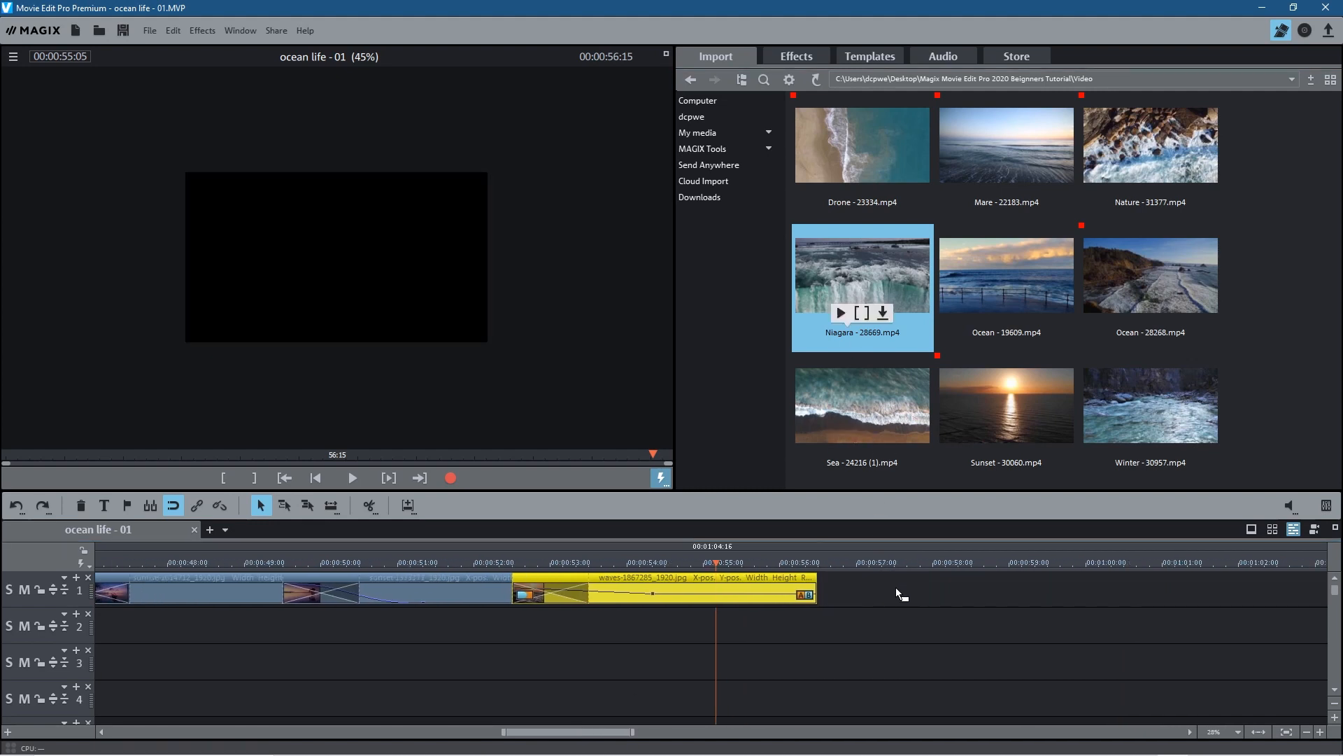
{"action": "left_click", "coordinate": [868, 589]}
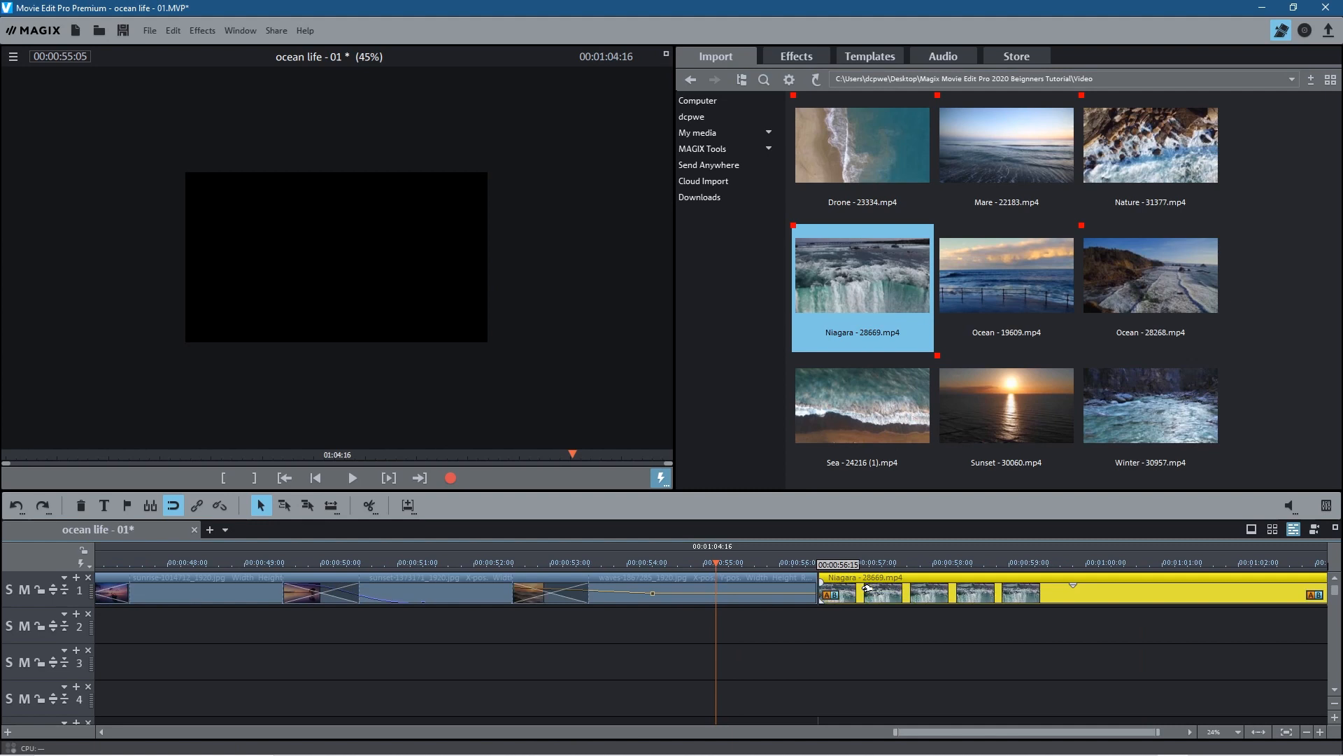
Overlap the Niagara clip with the waves image by one second, apply the Circle from left transition between them and preview it.
{"action": "left_click_drag", "start_coordinate": [867, 589], "coordinate": [798, 600]}
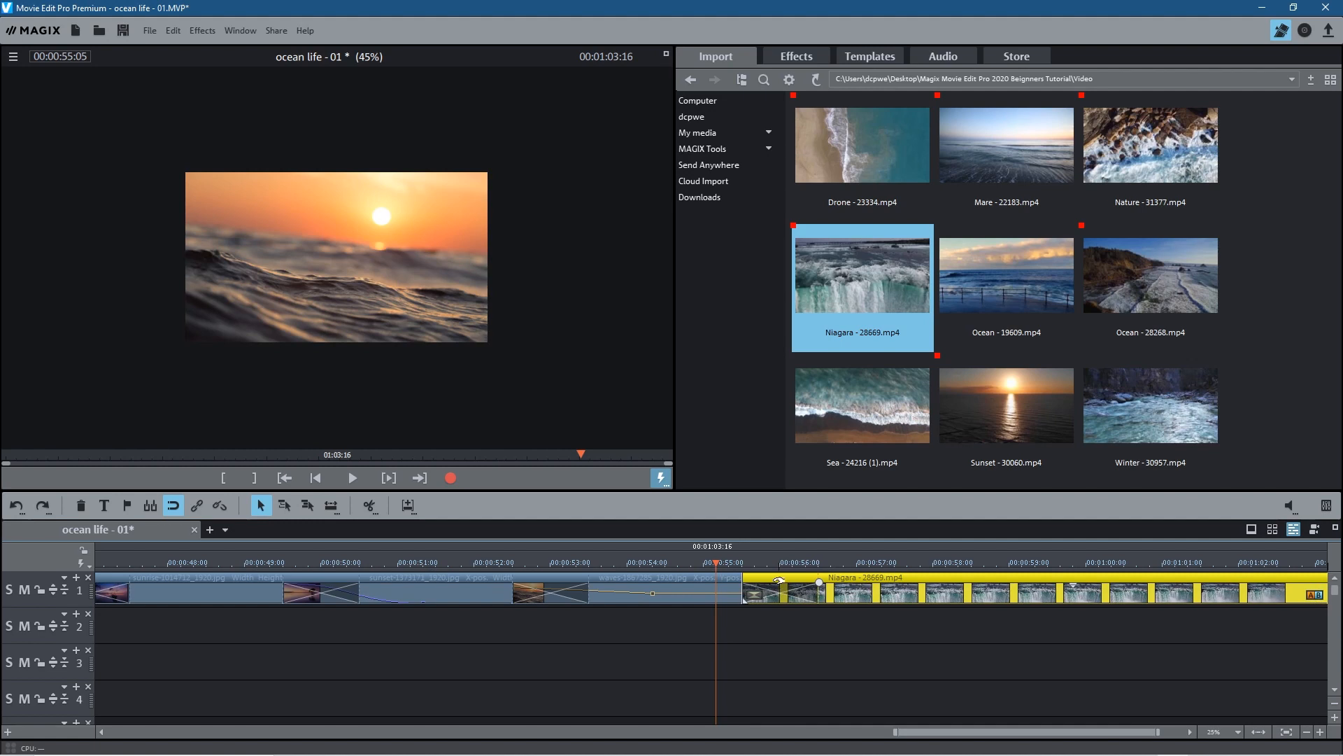
{"action": "left_click", "coordinate": [878, 57]}
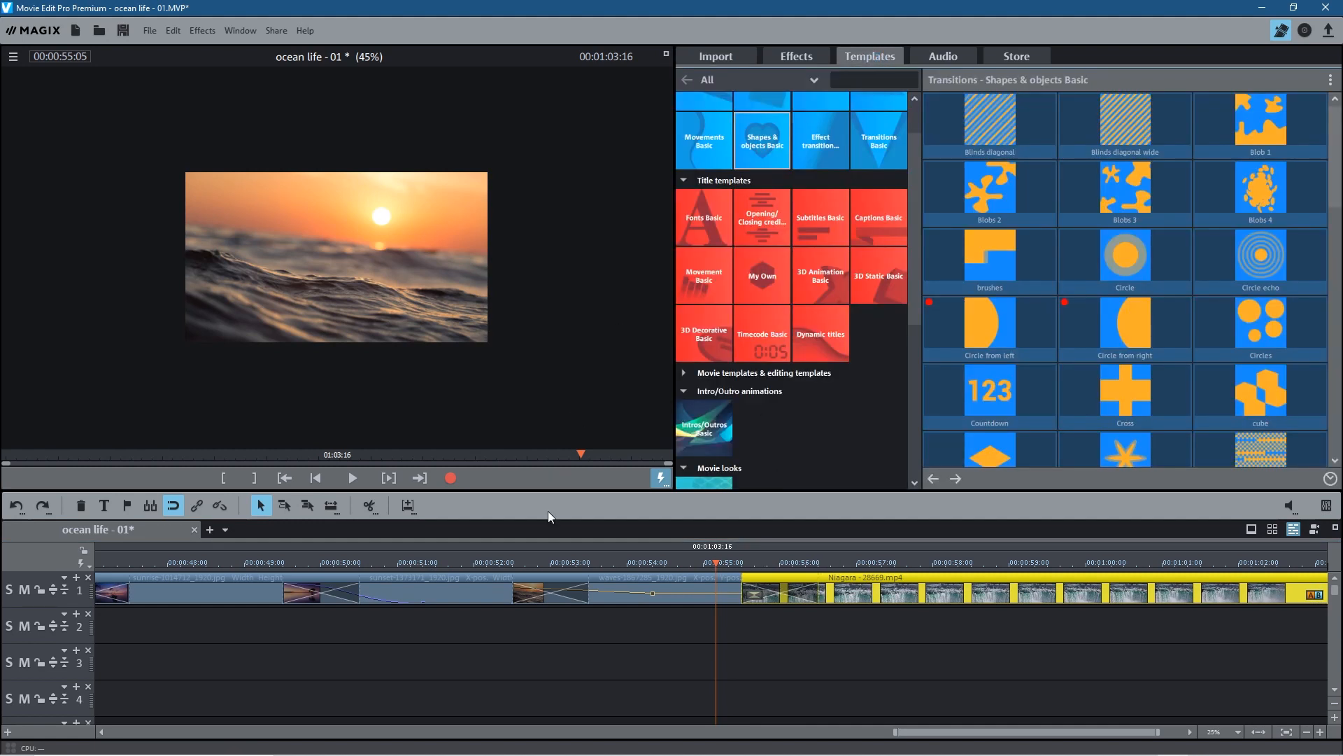
{"action": "left_click_drag", "start_coordinate": [484, 564], "coordinate": [692, 581]}
{"action": "left_click_drag", "start_coordinate": [939, 322], "coordinate": [784, 589]}
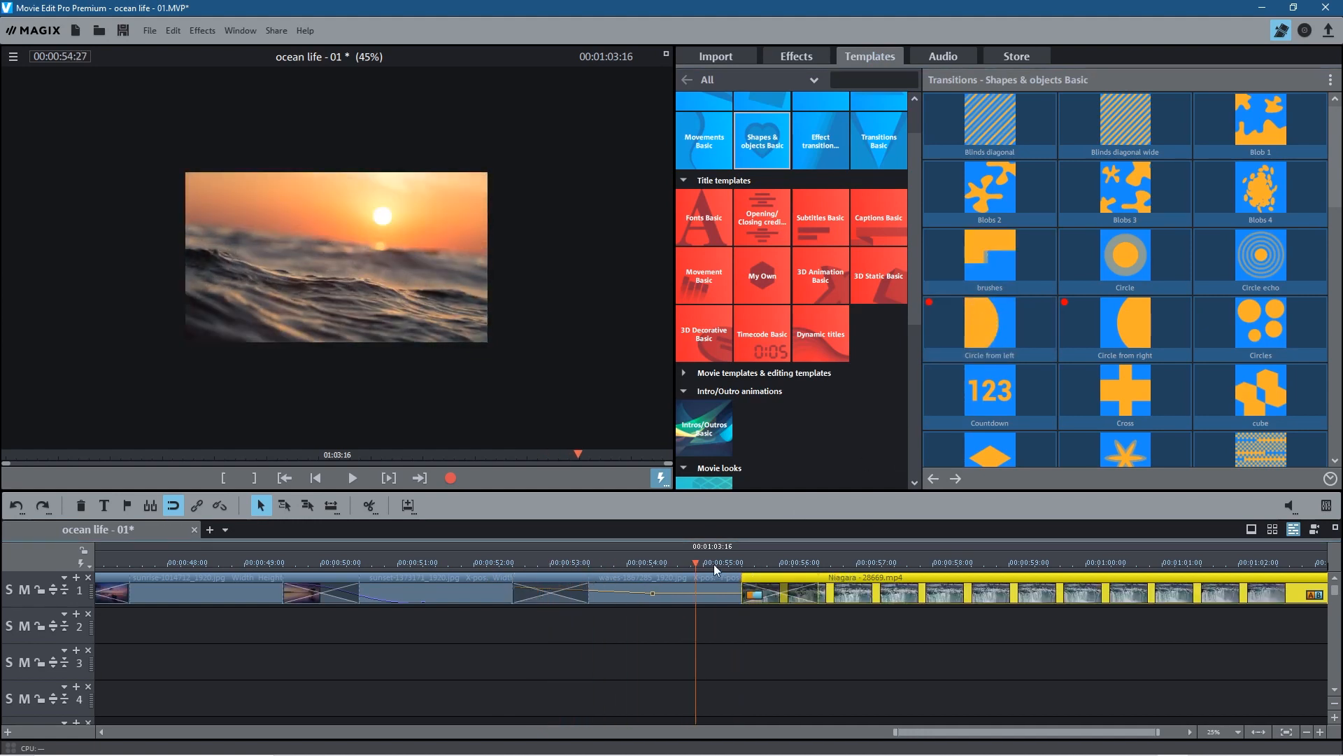
{"action": "left_click_drag", "start_coordinate": [699, 564], "coordinate": [785, 568]}
{"action": "left_click", "coordinate": [373, 261]}
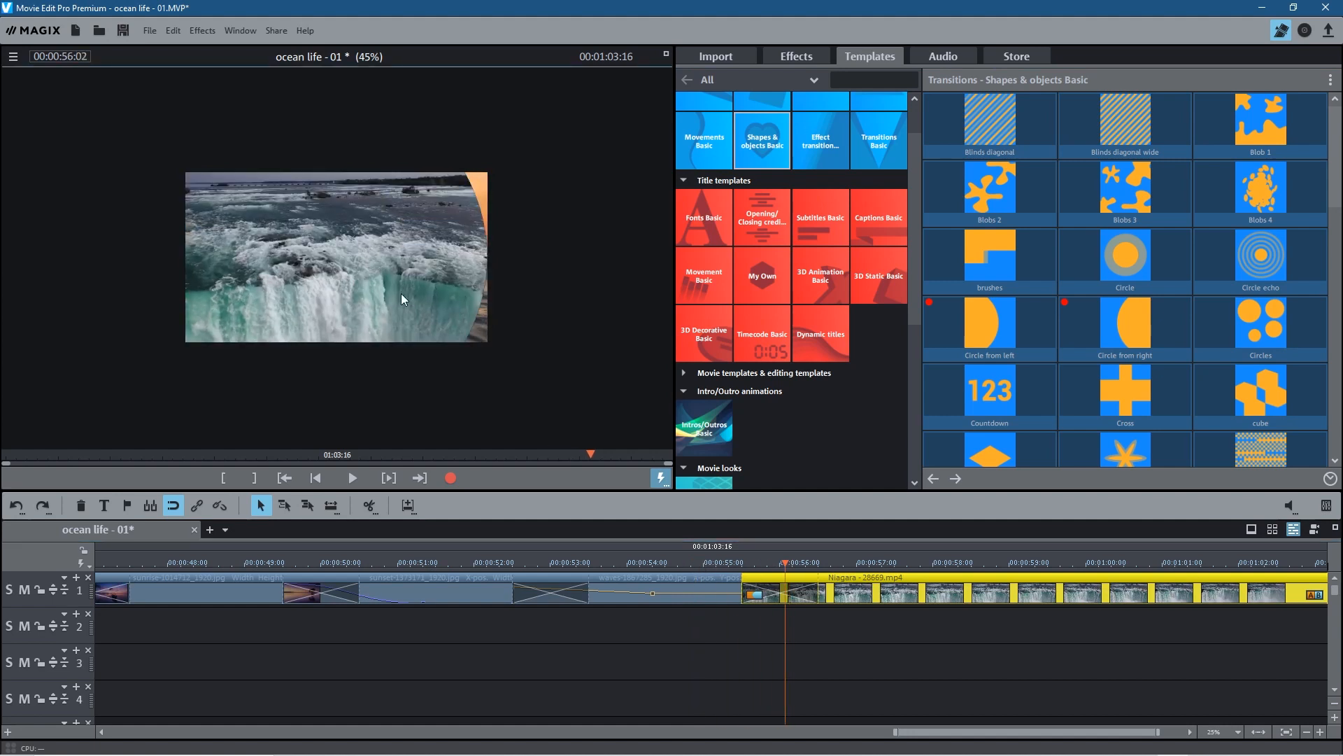
{"action": "scroll", "coordinate": [401, 295], "scroll_direction": "up", "scroll_amount": 5}
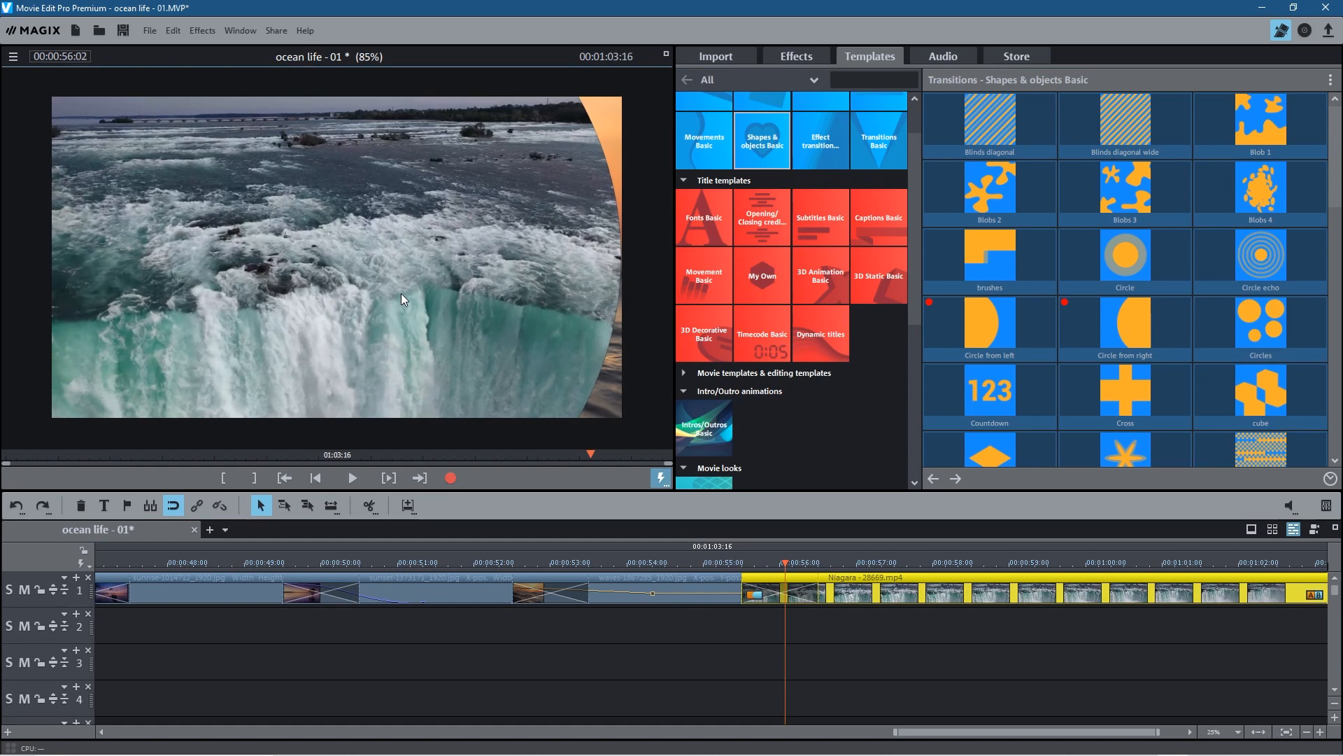
{"action": "scroll", "coordinate": [401, 292], "scroll_direction": "up", "scroll_amount": 1}
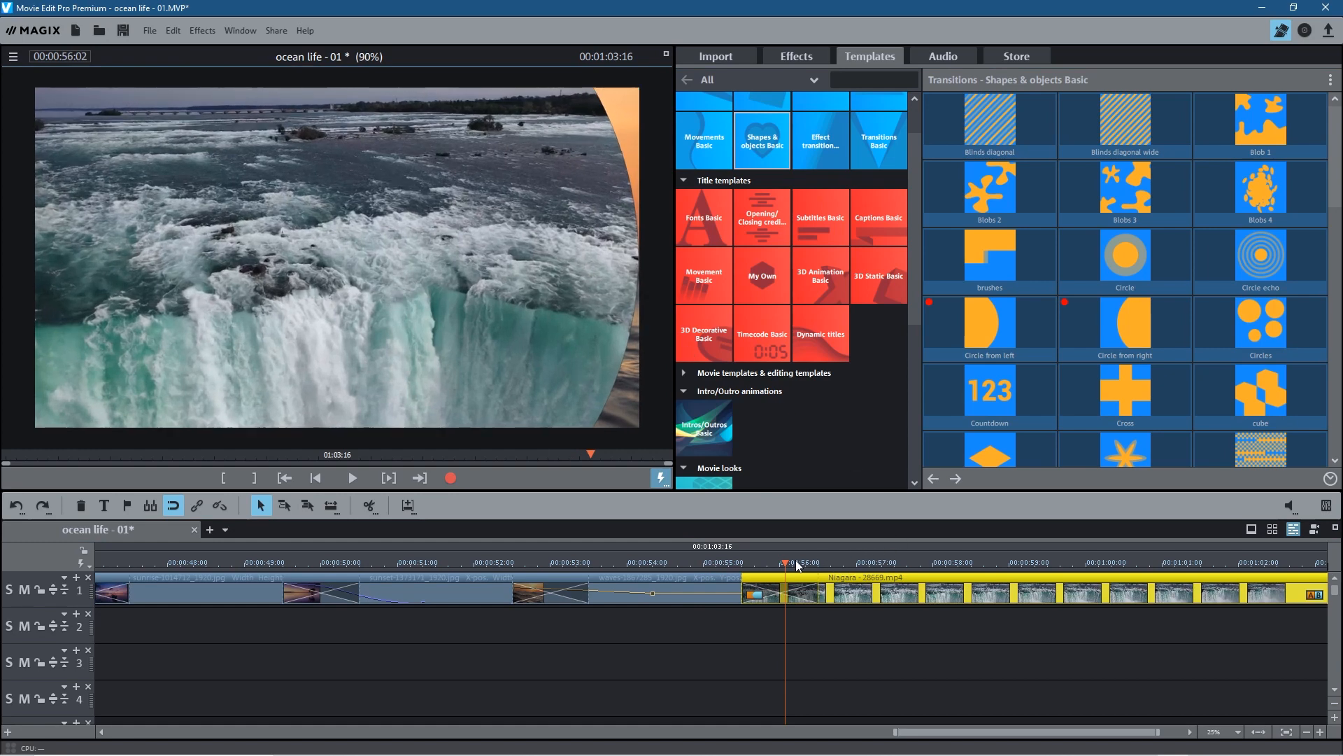
{"action": "left_click_drag", "start_coordinate": [786, 563], "coordinate": [876, 563]}
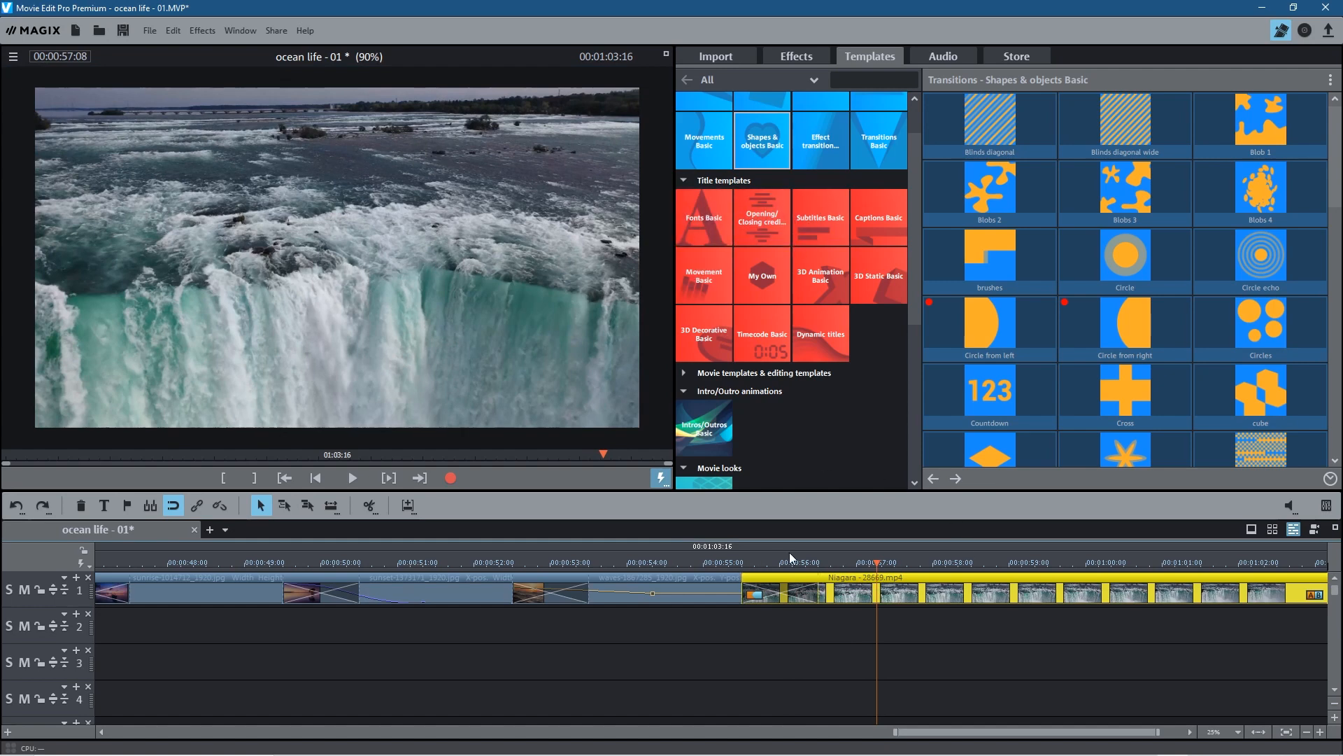
{"action": "mouse_move", "coordinate": [867, 561]}
{"action": "left_mouse_down"}
{"action": "mouse_move", "coordinate": [732, 562]}
{"action": "mouse_move", "coordinate": [959, 561]}
{"action": "mouse_move", "coordinate": [877, 561]}
{"action": "left_mouse_up"}
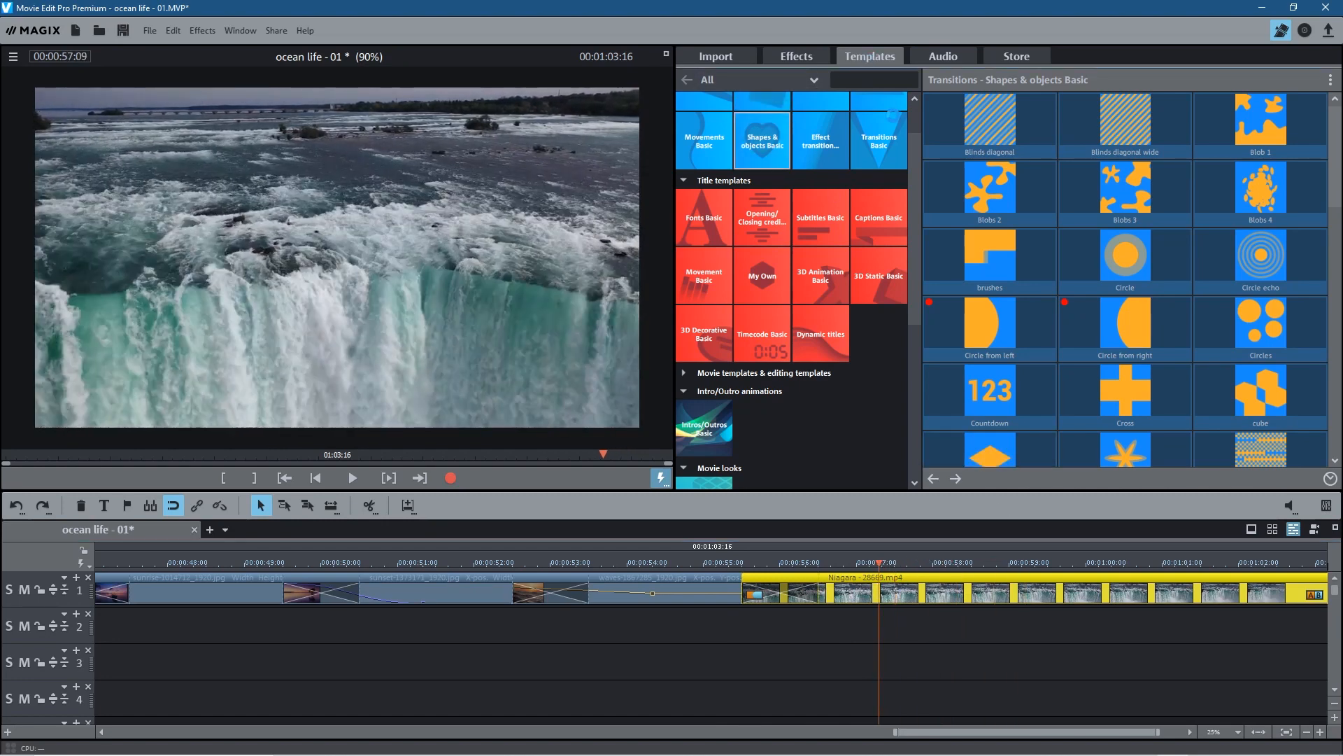
Try the Warm, Cold and Clean film looks on the Niagara clip.
{"action": "scroll", "coordinate": [803, 445], "scroll_direction": "down", "scroll_amount": 1}
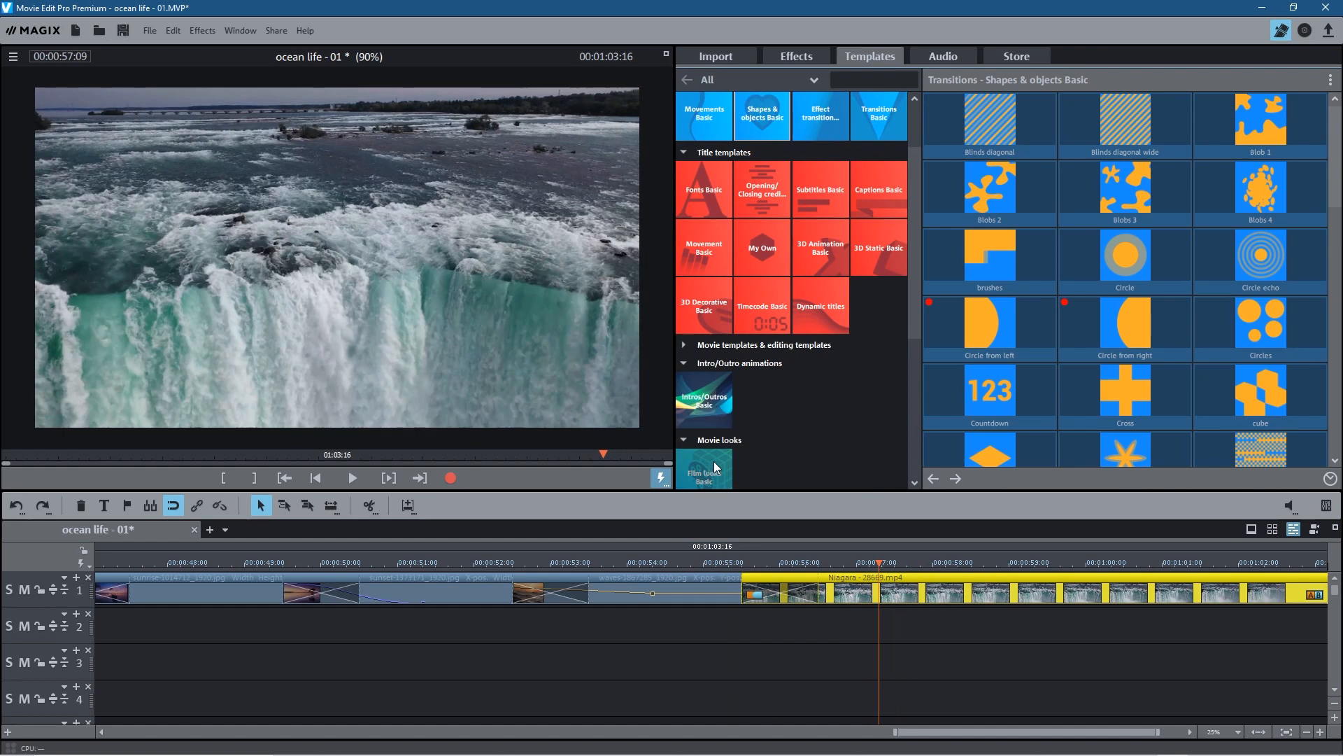
{"action": "left_click", "coordinate": [714, 461]}
{"action": "scroll", "coordinate": [946, 436], "scroll_direction": "down", "scroll_amount": 1}
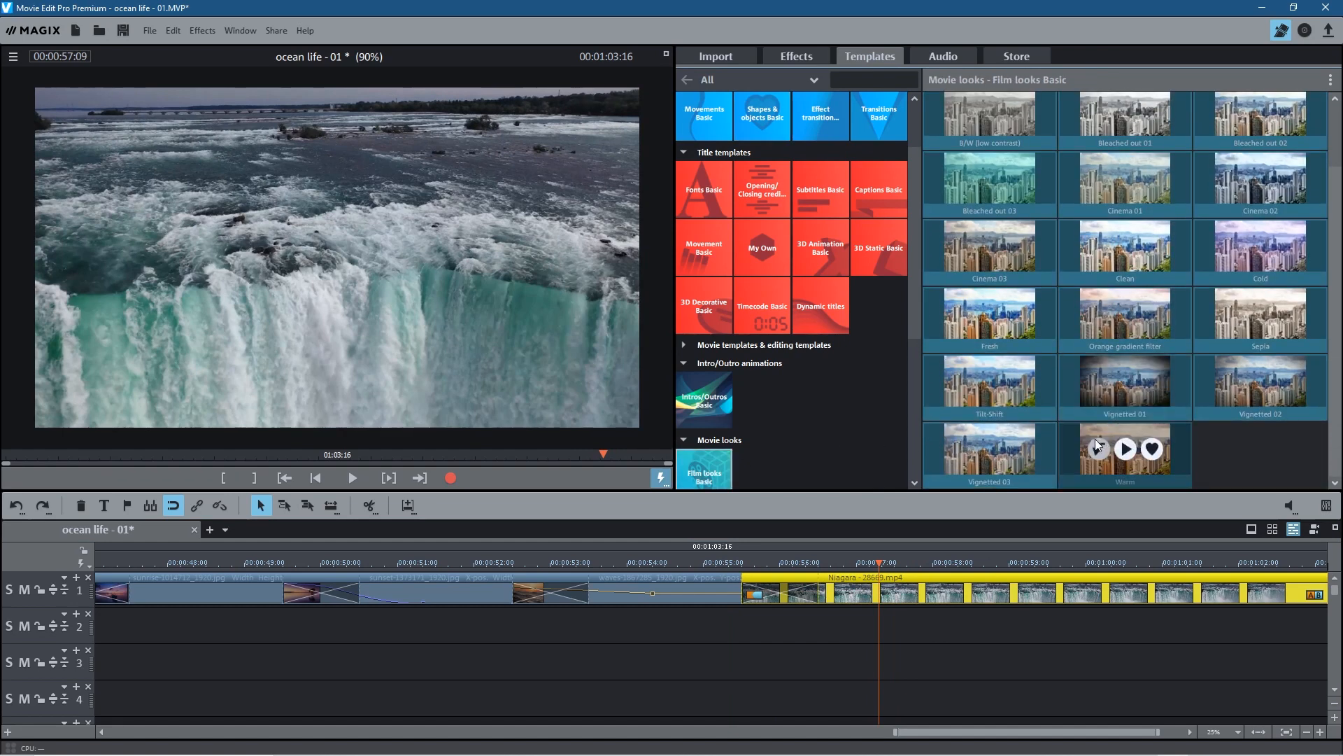
{"action": "scroll", "coordinate": [1082, 370], "scroll_direction": "down", "scroll_amount": 3}
{"action": "left_click_drag", "start_coordinate": [1088, 435], "coordinate": [982, 582]}
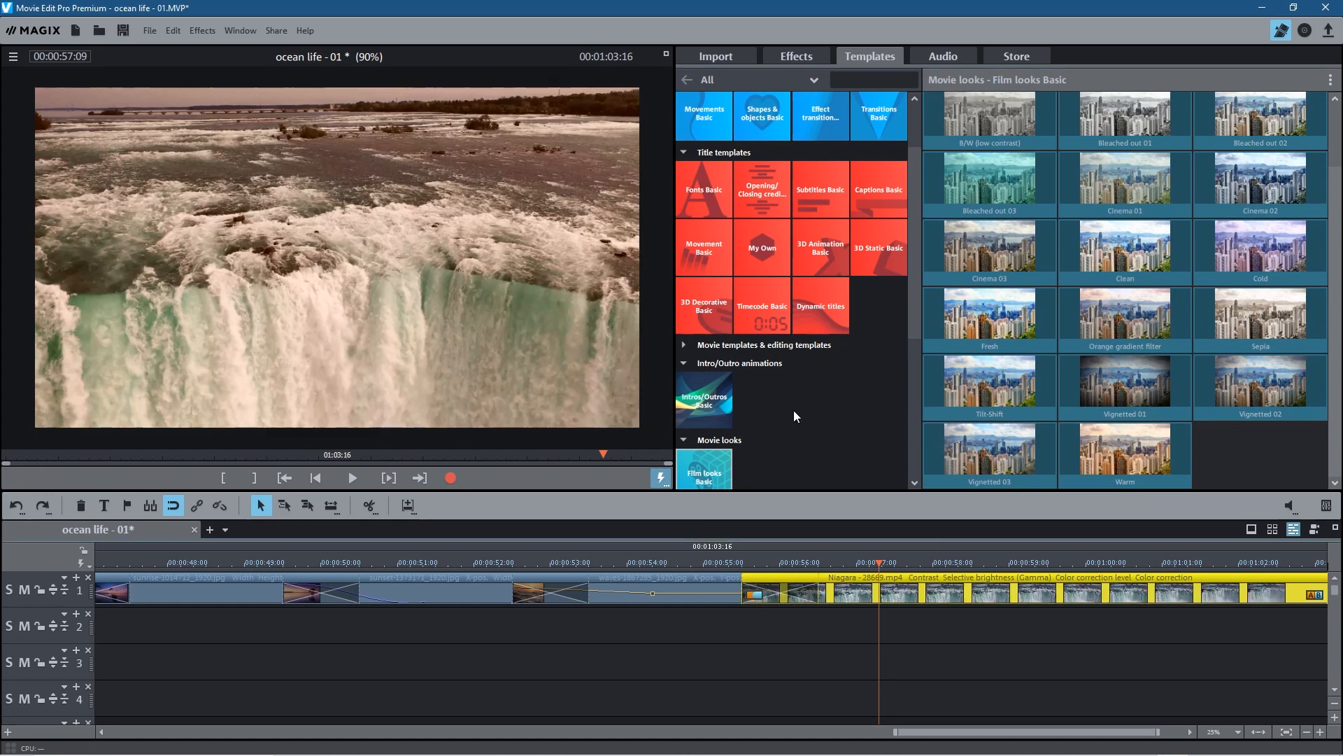
{"action": "mouse_move", "coordinate": [876, 566]}
{"action": "left_mouse_down"}
{"action": "mouse_move", "coordinate": [1019, 565]}
{"action": "mouse_move", "coordinate": [886, 565]}
{"action": "left_mouse_up"}
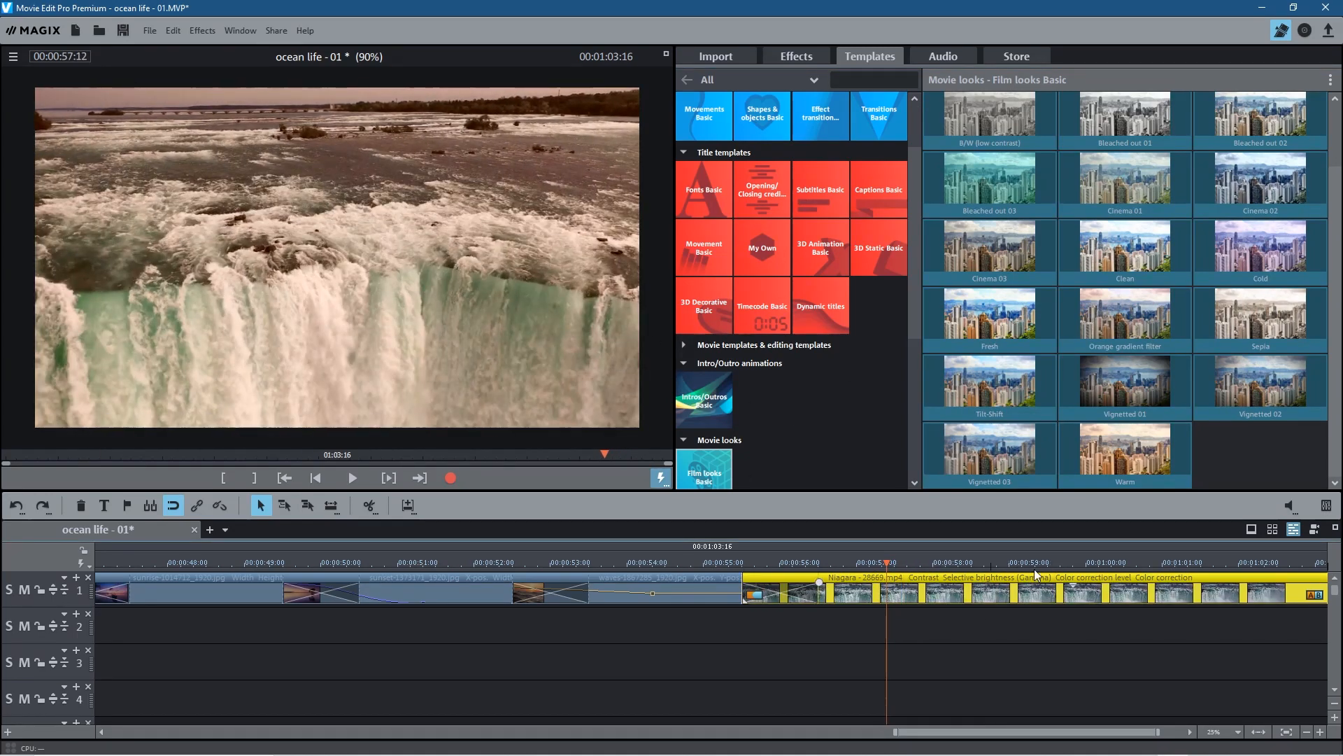
{"action": "left_click_drag", "start_coordinate": [1017, 584], "coordinate": [1017, 583]}
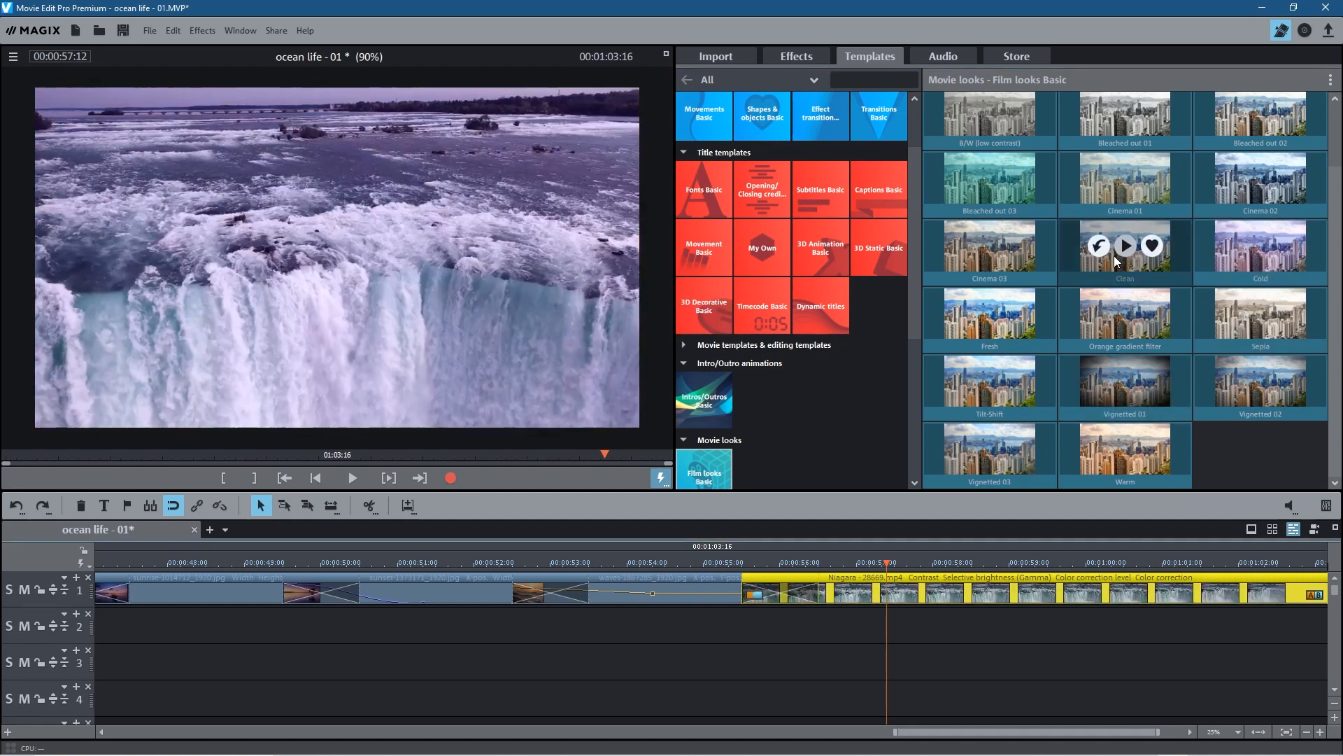
{"action": "left_click_drag", "start_coordinate": [1076, 254], "coordinate": [991, 578]}
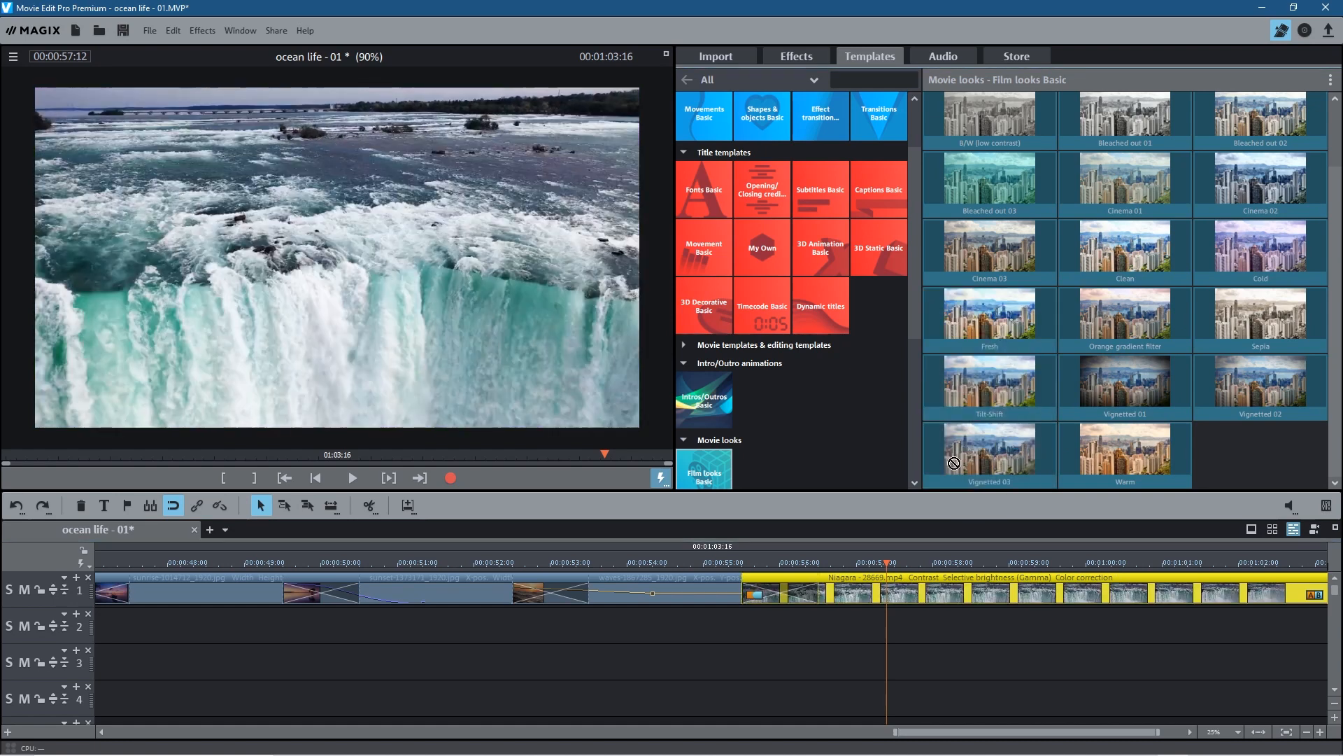
Apply the Fresh film look to the Niagara clip and preview it along the timeline.
{"action": "left_click_drag", "start_coordinate": [931, 576], "coordinate": [927, 573]}
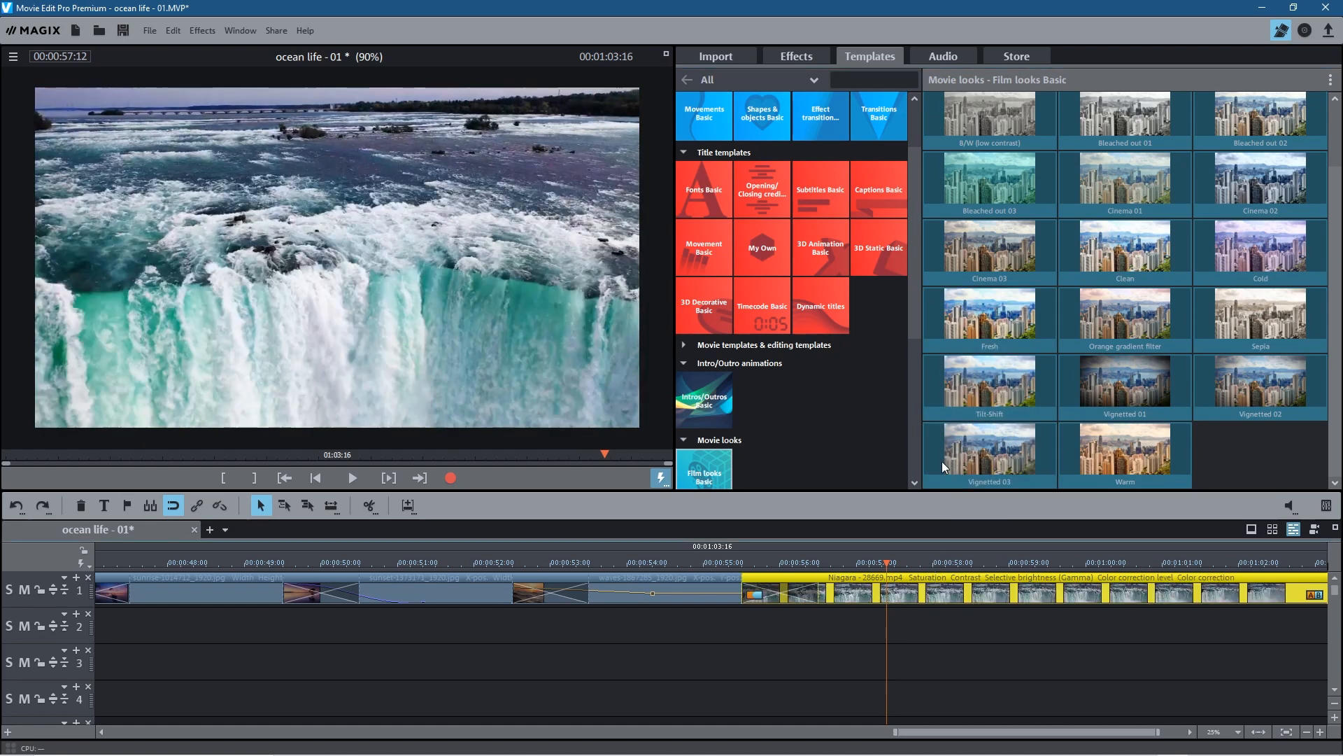
{"action": "left_click_drag", "start_coordinate": [890, 558], "coordinate": [987, 562]}
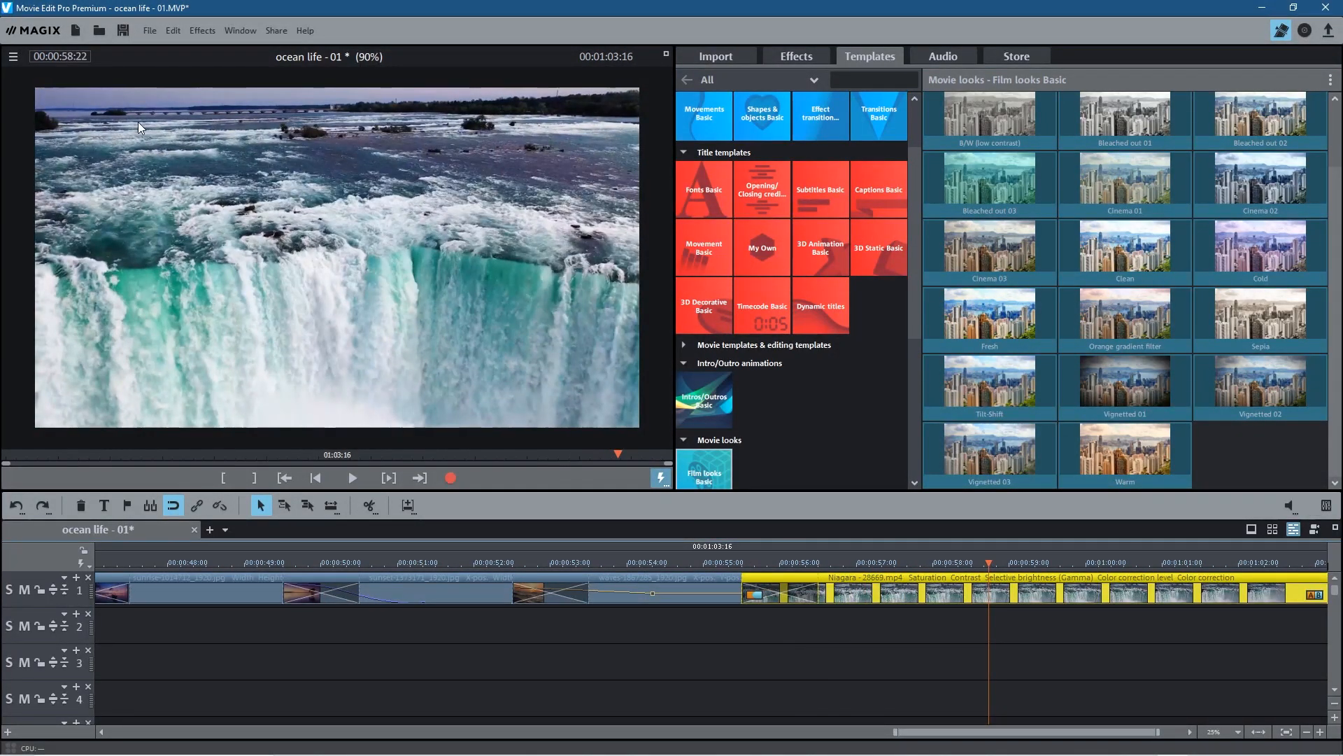
{"action": "left_click_drag", "start_coordinate": [987, 561], "coordinate": [820, 561]}
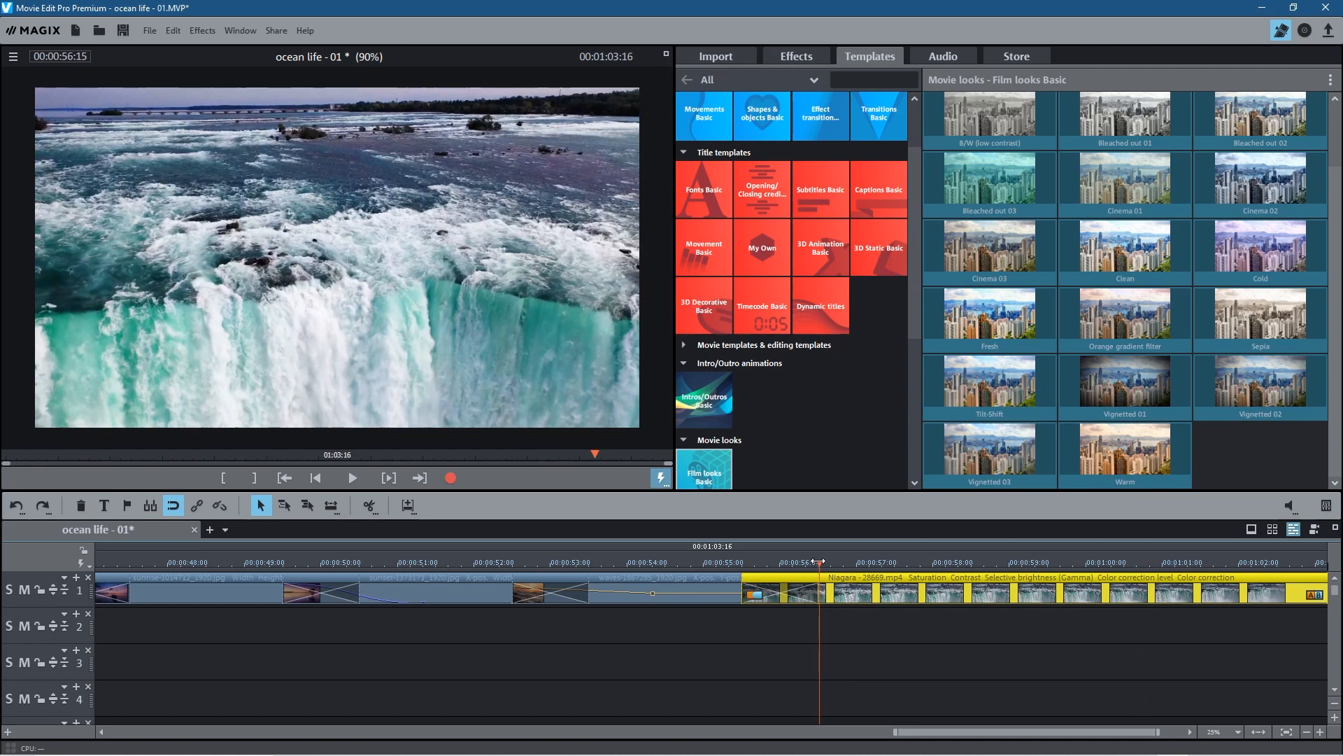
{"action": "mouse_move", "coordinate": [818, 561]}
{"action": "left_mouse_down"}
{"action": "mouse_move", "coordinate": [907, 561]}
{"action": "mouse_move", "coordinate": [824, 562]}
{"action": "left_mouse_up"}
Split the Niagara clip at 00:01:01:15 and delete the part after the cut.
{"action": "left_click_drag", "start_coordinate": [818, 562], "coordinate": [1200, 534]}
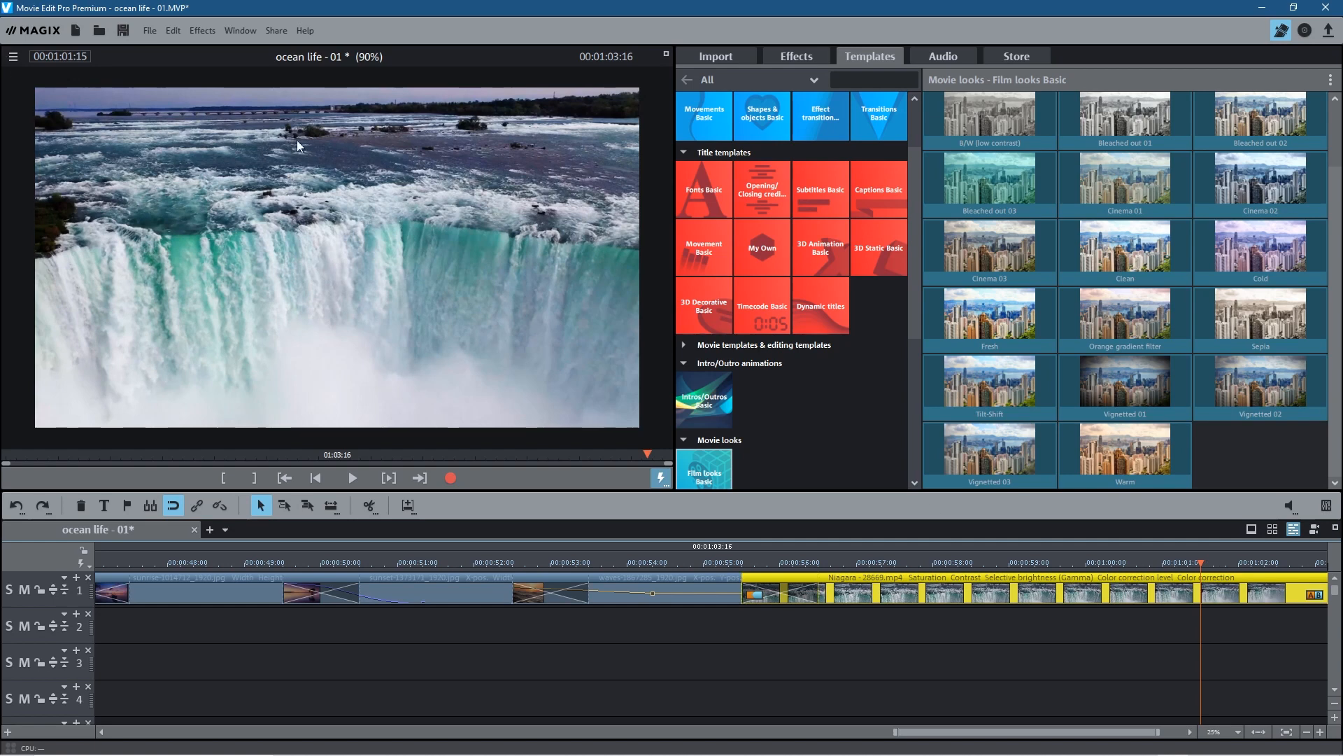
{"action": "left_click", "coordinate": [365, 511]}
{"action": "left_click", "coordinate": [1256, 578]}
{"action": "key", "text": "Delete"}
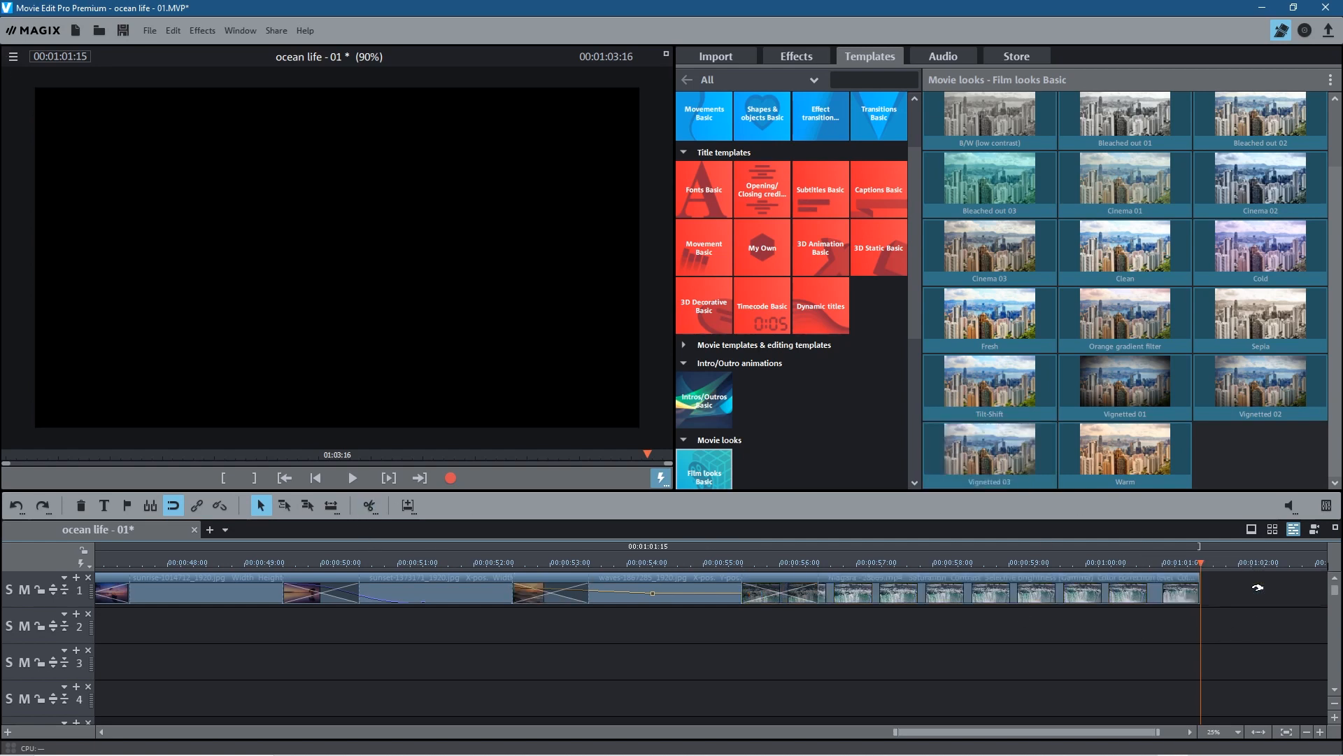
Apply the Cookie Cutter effect to the Niagara clip with the playhead at 00:00:59:02.
{"action": "left_click", "coordinate": [1014, 564]}
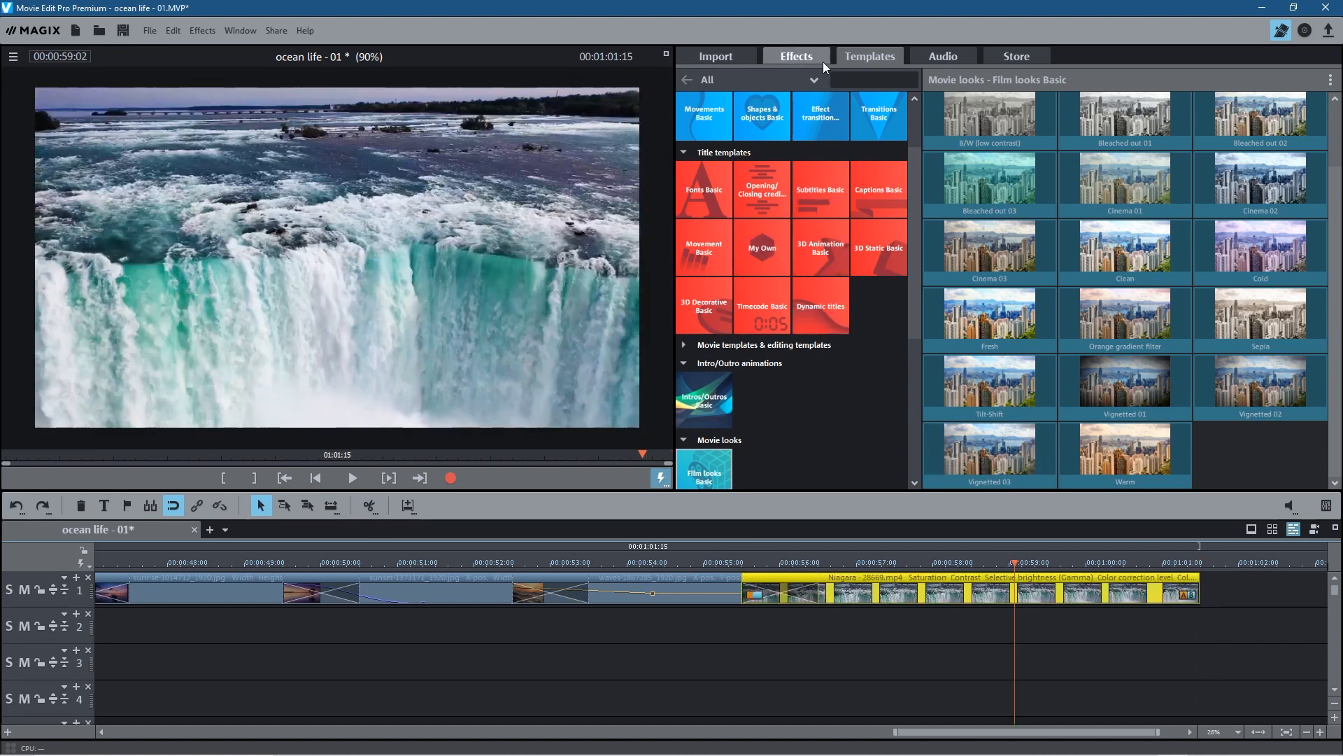
{"action": "left_click", "coordinate": [798, 56]}
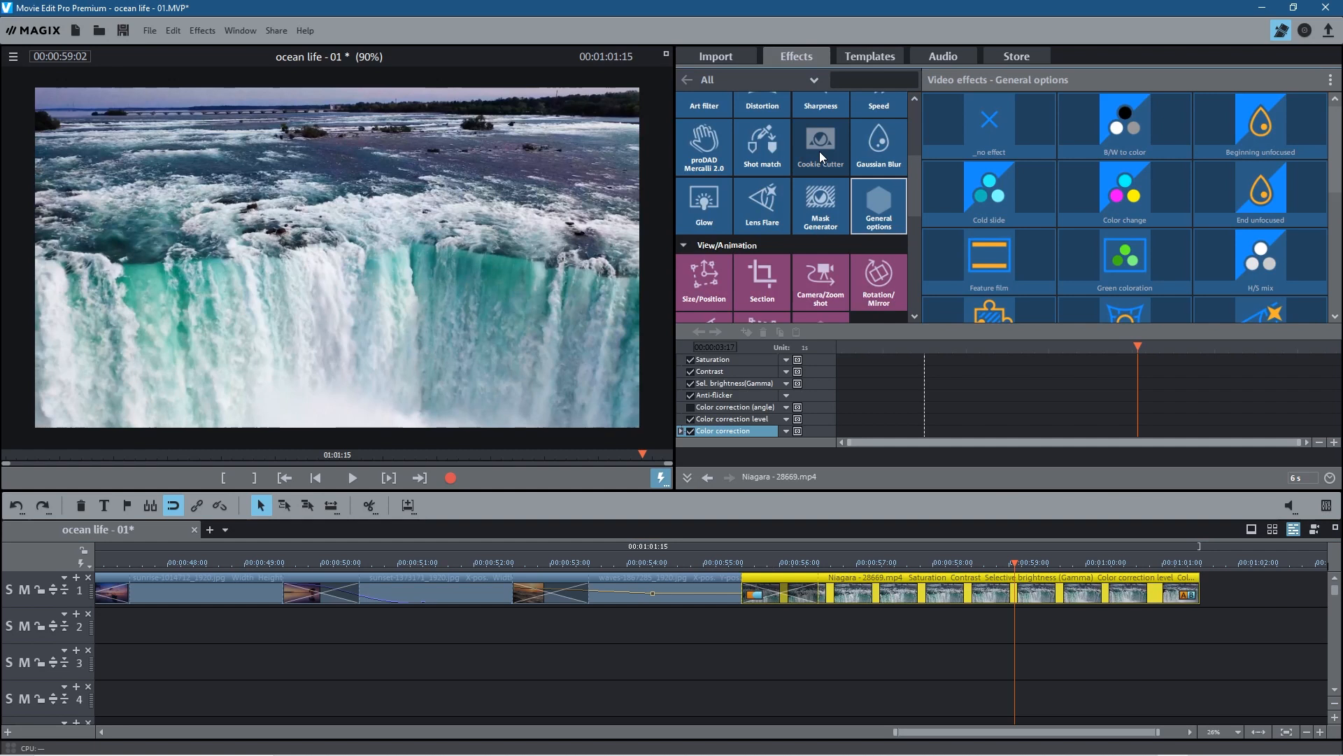
{"action": "left_click", "coordinate": [824, 142]}
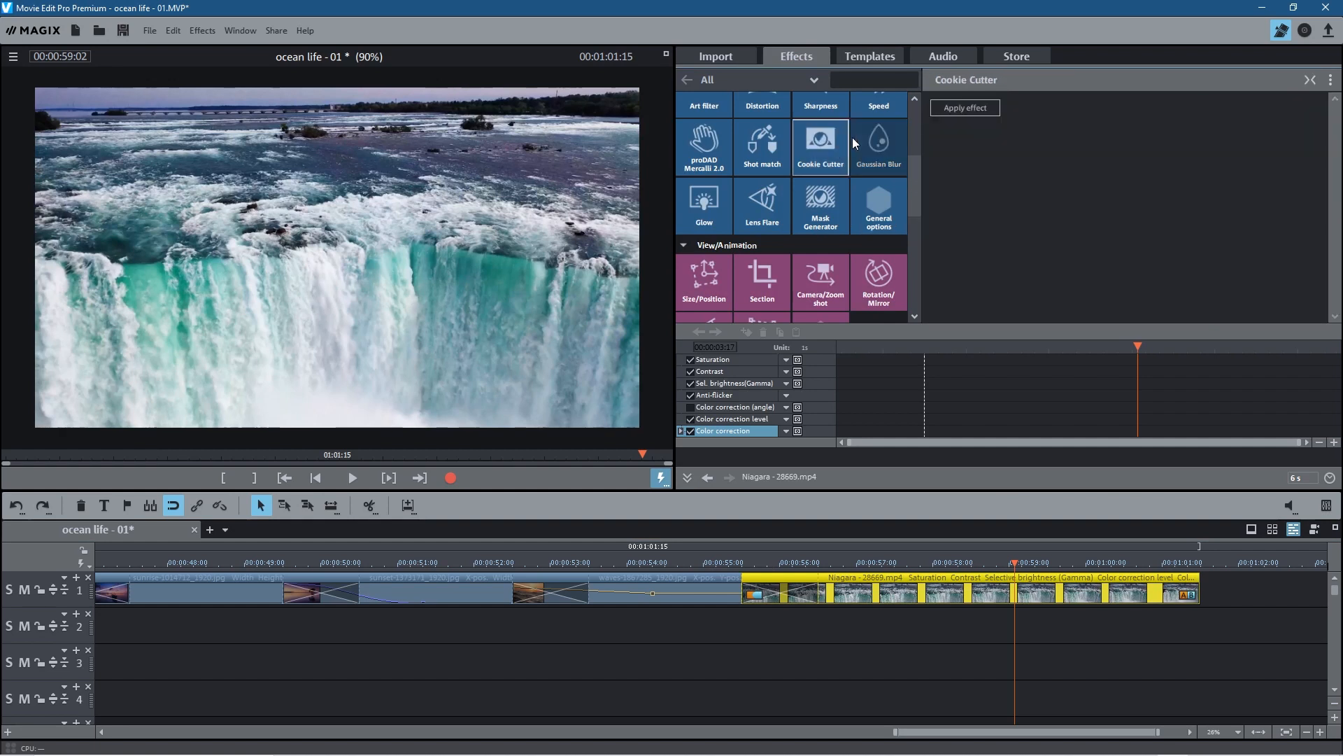
{"action": "left_click", "coordinate": [962, 109]}
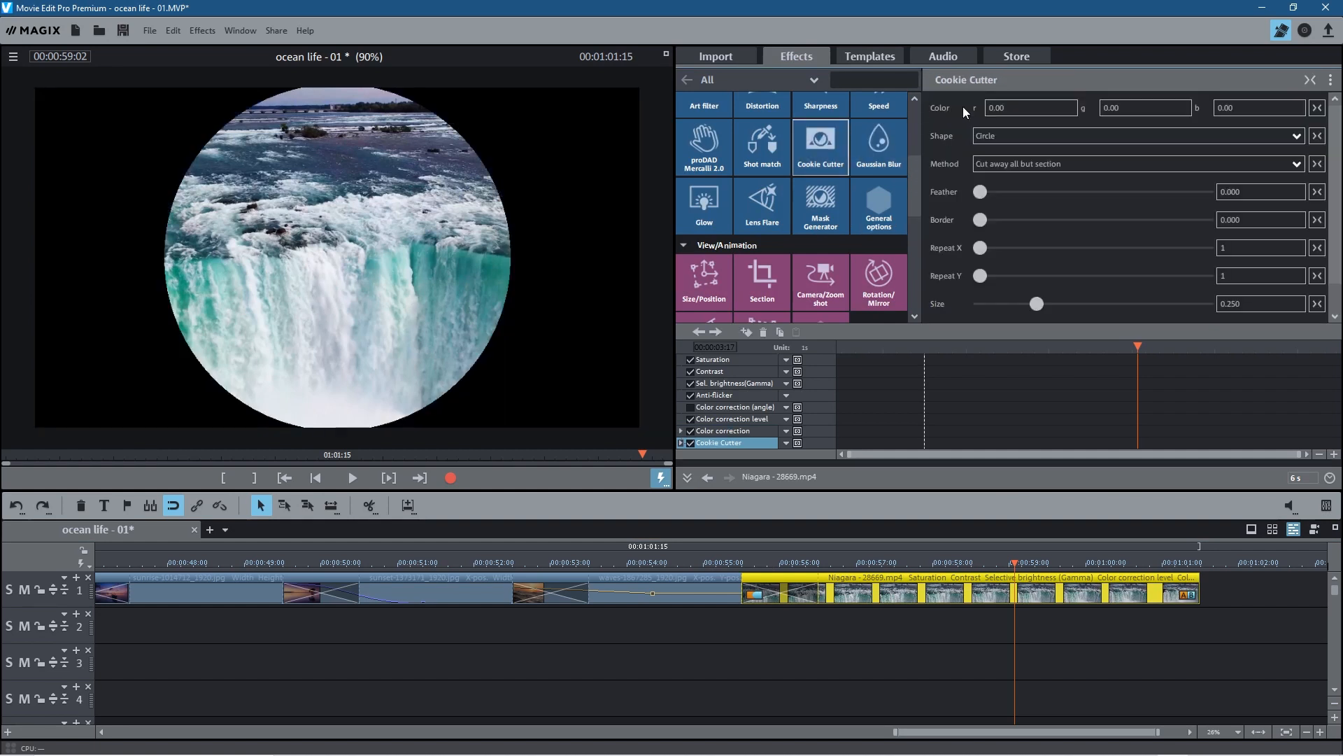
Try the Arrowhead right and Diamond shapes for the Cookie Cutter effect, and set the shape back to Circle.
{"action": "left_click", "coordinate": [994, 135]}
{"action": "left_click", "coordinate": [1022, 280]}
{"action": "left_click", "coordinate": [1010, 137]}
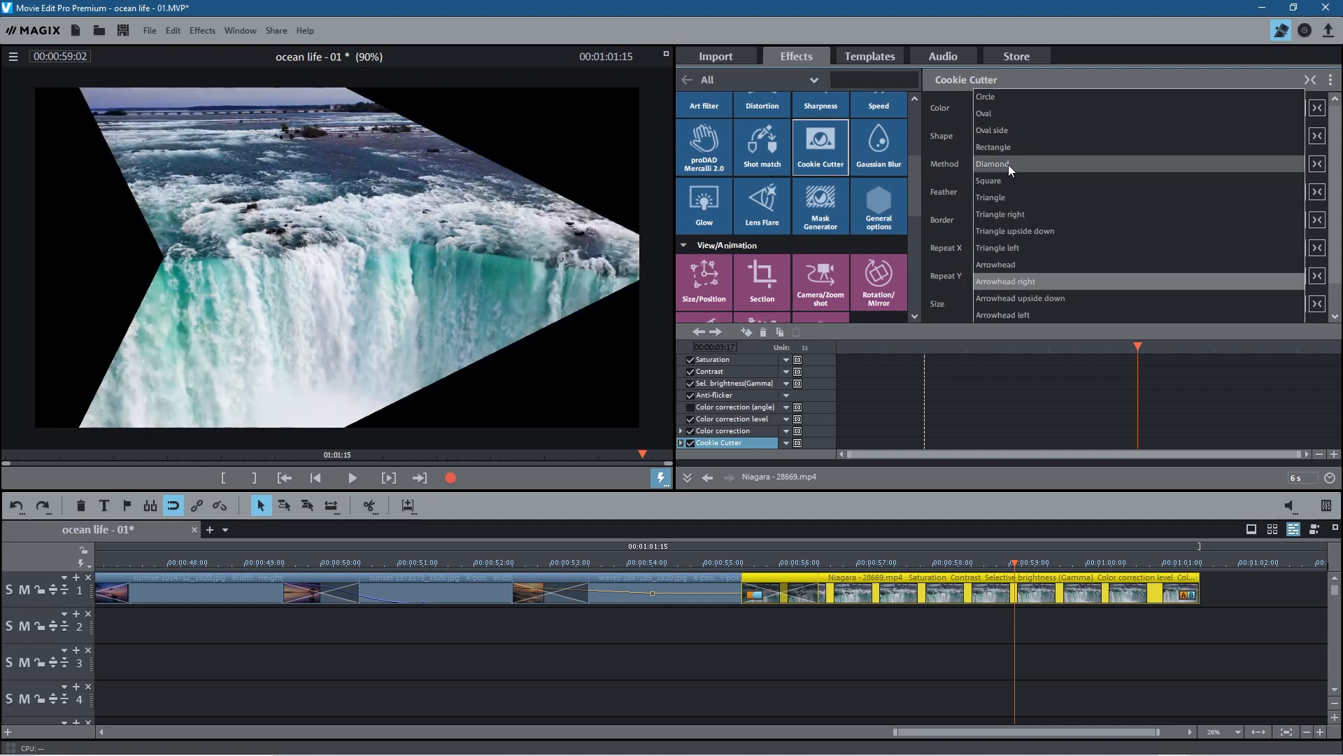
{"action": "left_click", "coordinate": [1009, 165]}
{"action": "left_click", "coordinate": [1019, 133]}
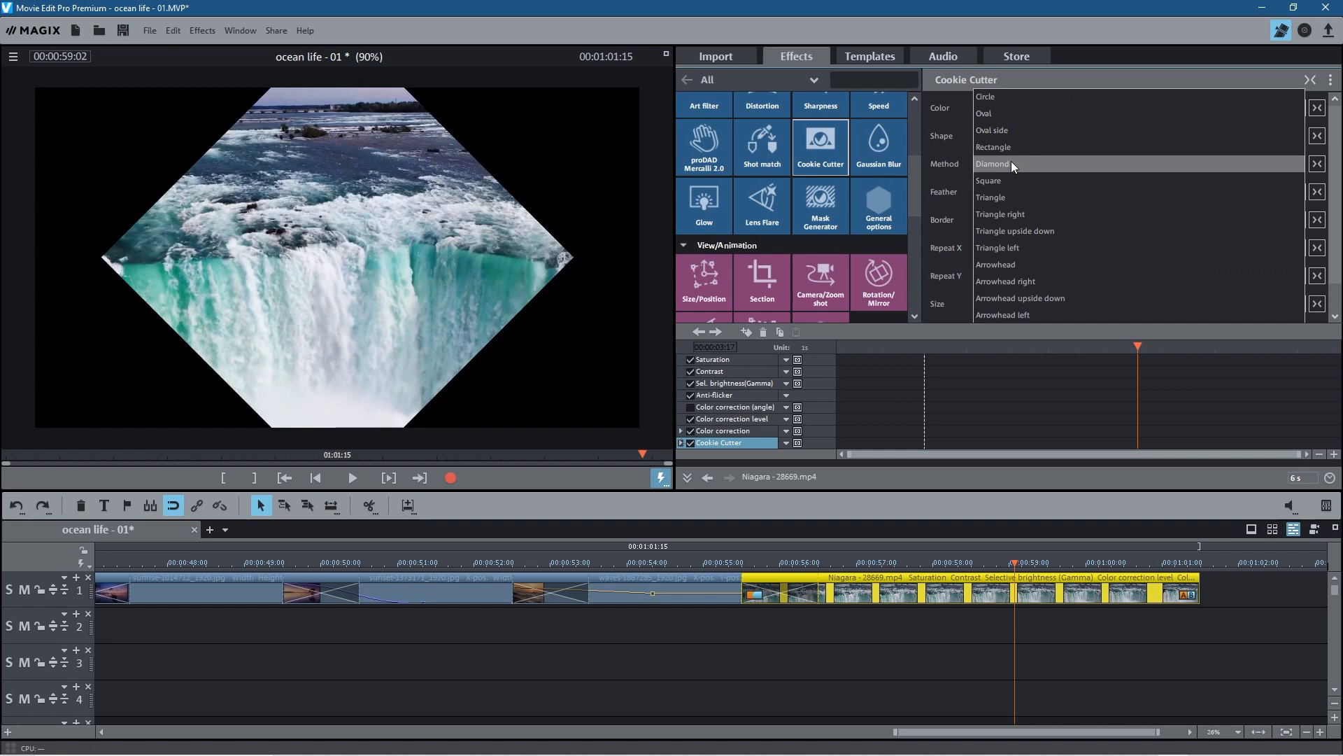
{"action": "left_click", "coordinate": [996, 97]}
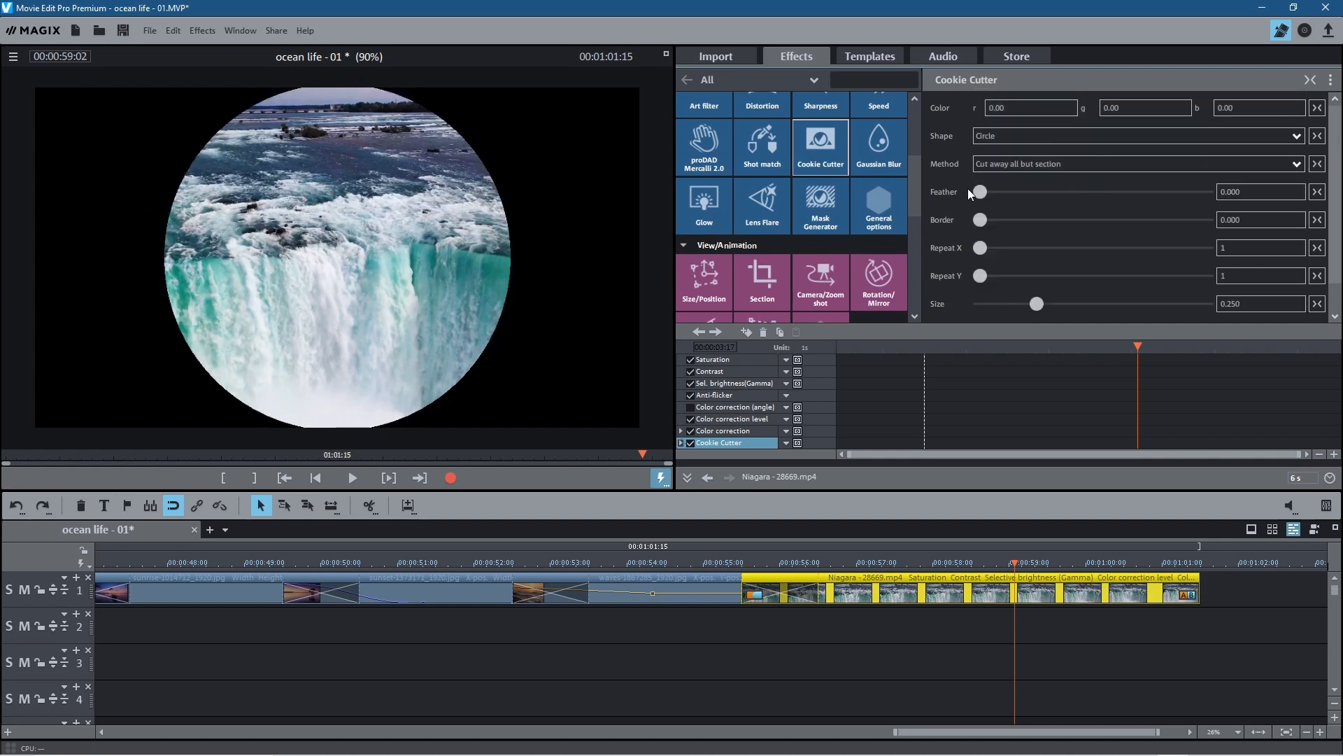
Try the Cookie Cutter on the Niagara clip with Repeat X 4, size 0.380, the Cut away section method and feather 1.247.
{"action": "left_click_drag", "start_coordinate": [981, 192], "coordinate": [920, 222]}
{"action": "left_click_drag", "start_coordinate": [997, 249], "coordinate": [1068, 304]}
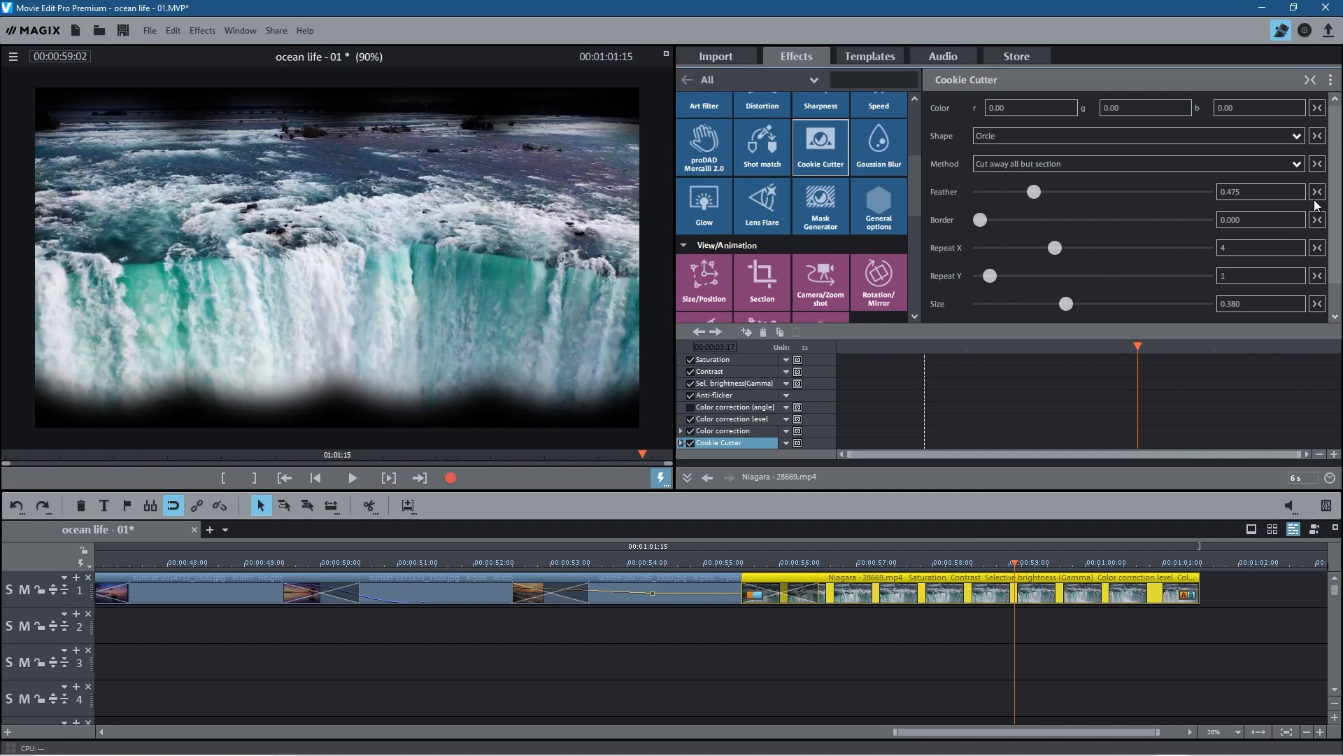
{"action": "mouse_move", "coordinate": [1331, 173]}
{"action": "left_mouse_down"}
{"action": "mouse_move", "coordinate": [1336, 218]}
{"action": "mouse_move", "coordinate": [1332, 175]}
{"action": "left_mouse_up"}
{"action": "left_click", "coordinate": [1015, 168]}
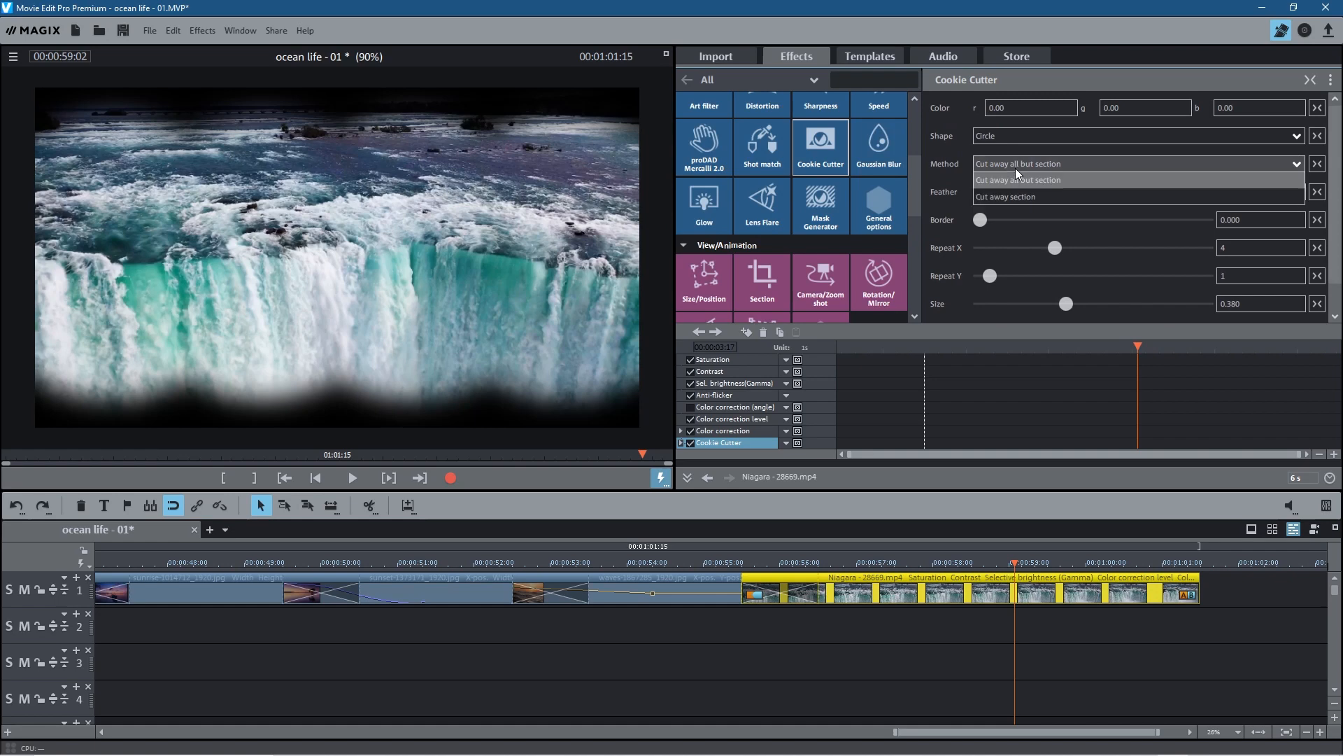
{"action": "left_click", "coordinate": [1023, 199]}
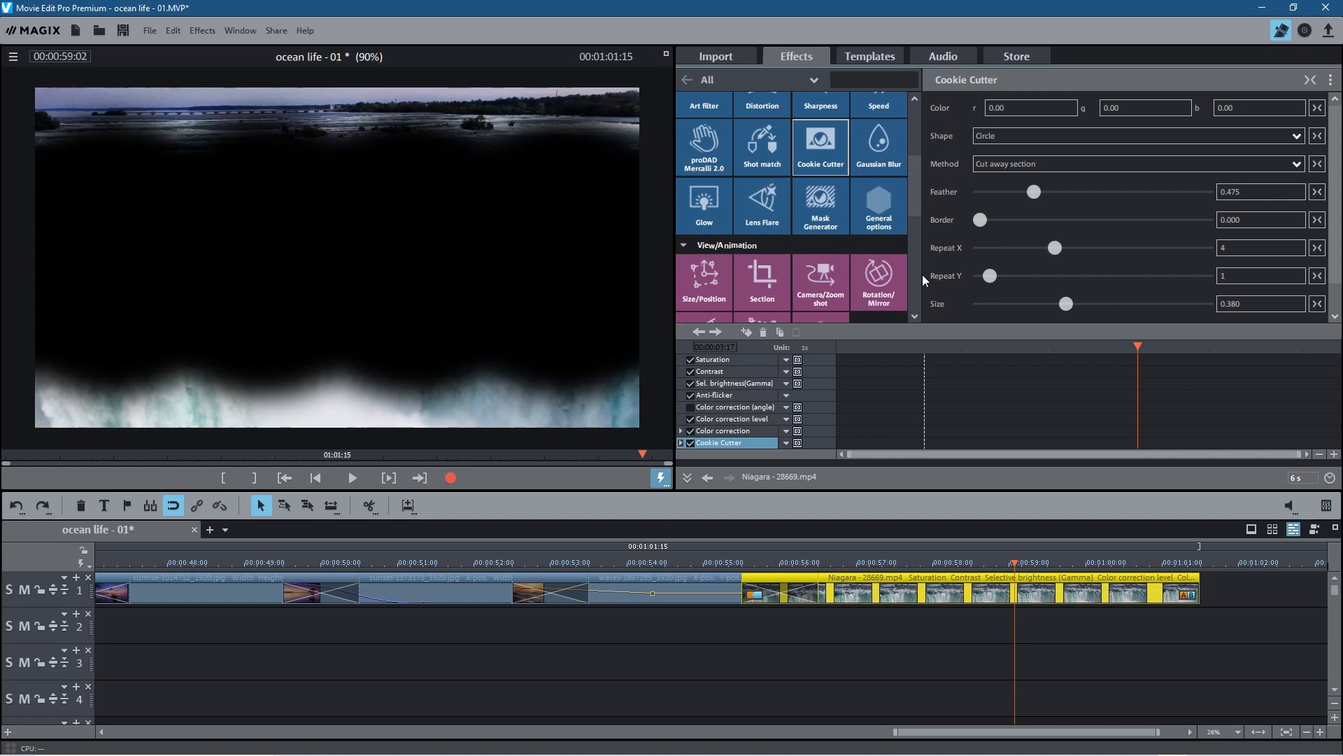
{"action": "left_click_drag", "start_coordinate": [1005, 187], "coordinate": [1120, 192]}
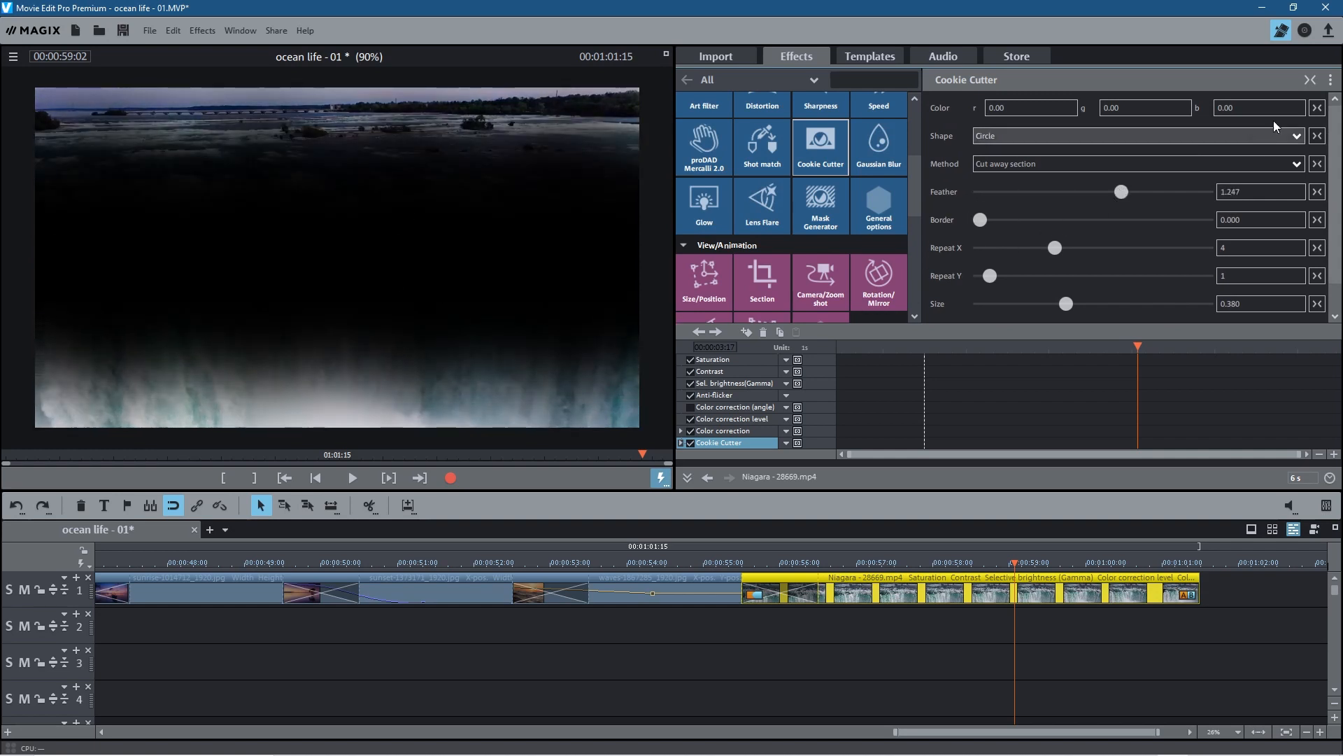
Reset the Cookie Cutter effect, reapply it to the Niagara clip and try the Cut away section method.
{"action": "left_click", "coordinate": [1311, 81]}
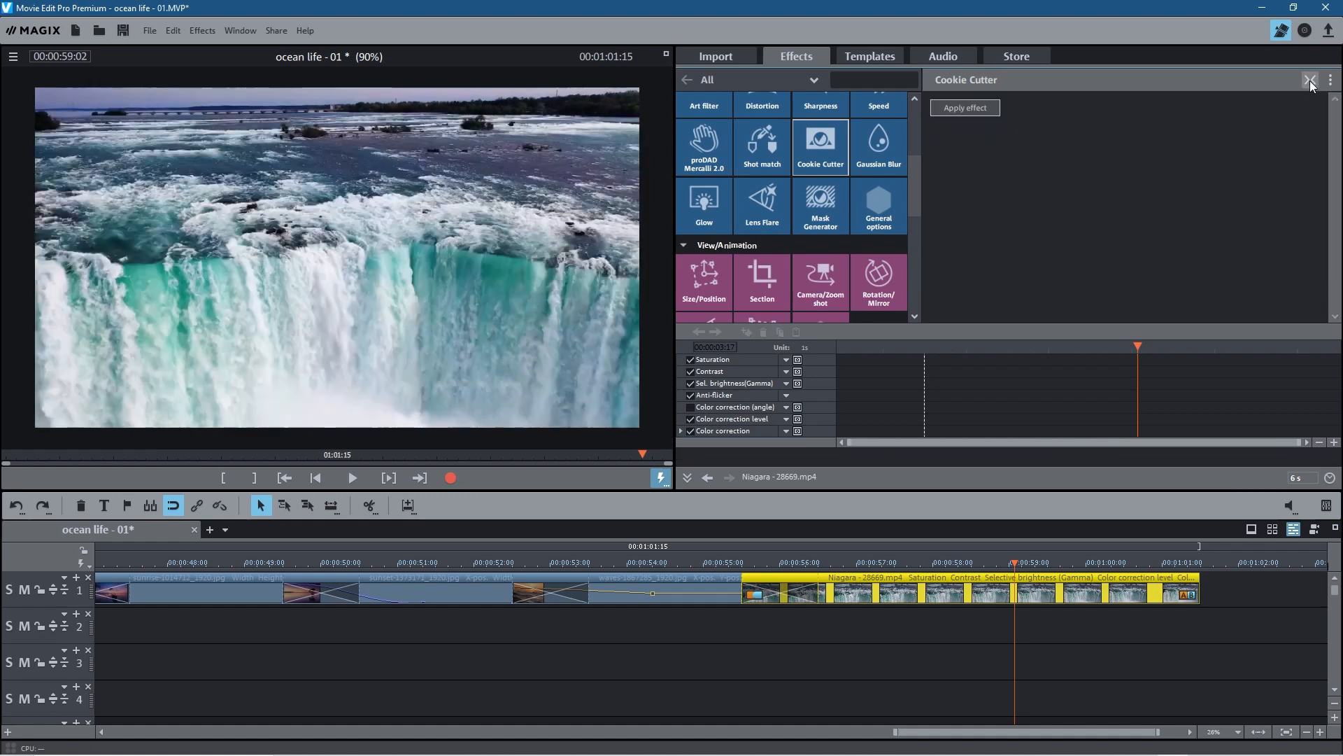
{"action": "left_click", "coordinate": [951, 107]}
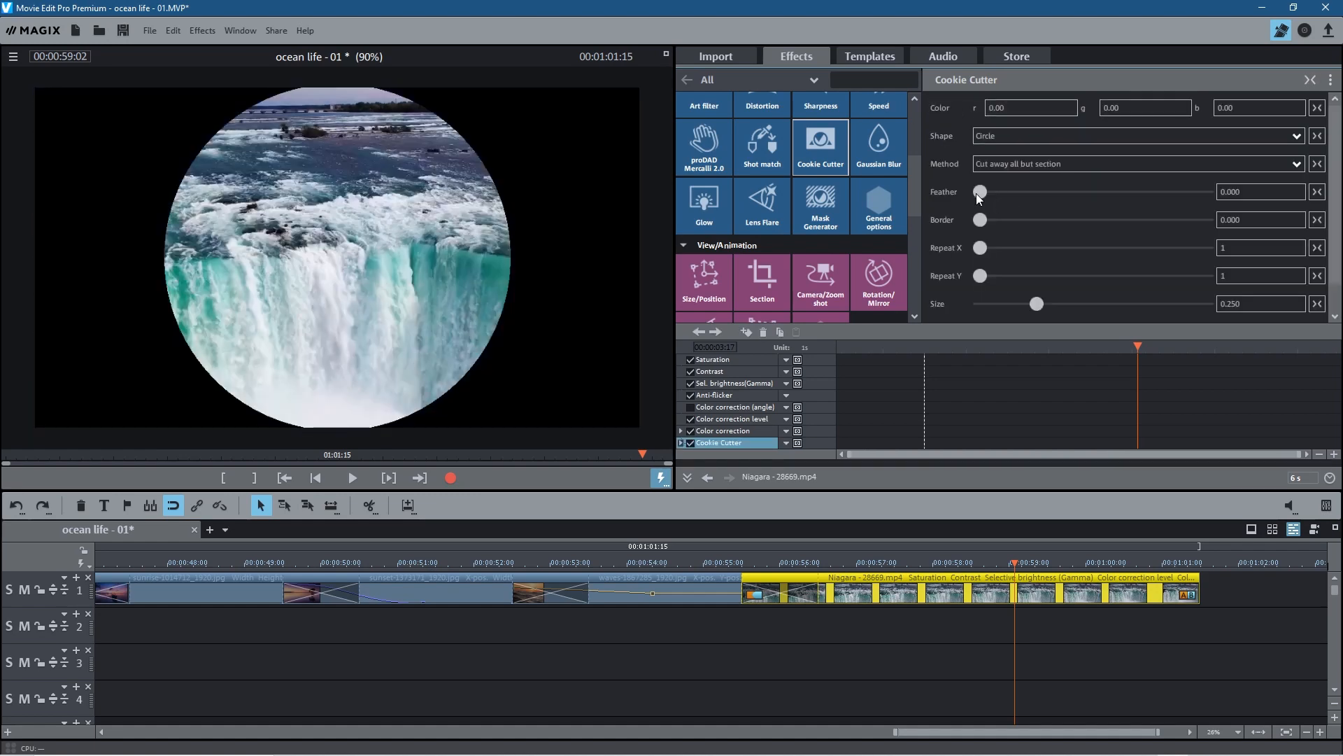
{"action": "left_click", "coordinate": [994, 166]}
{"action": "left_click", "coordinate": [1000, 193]}
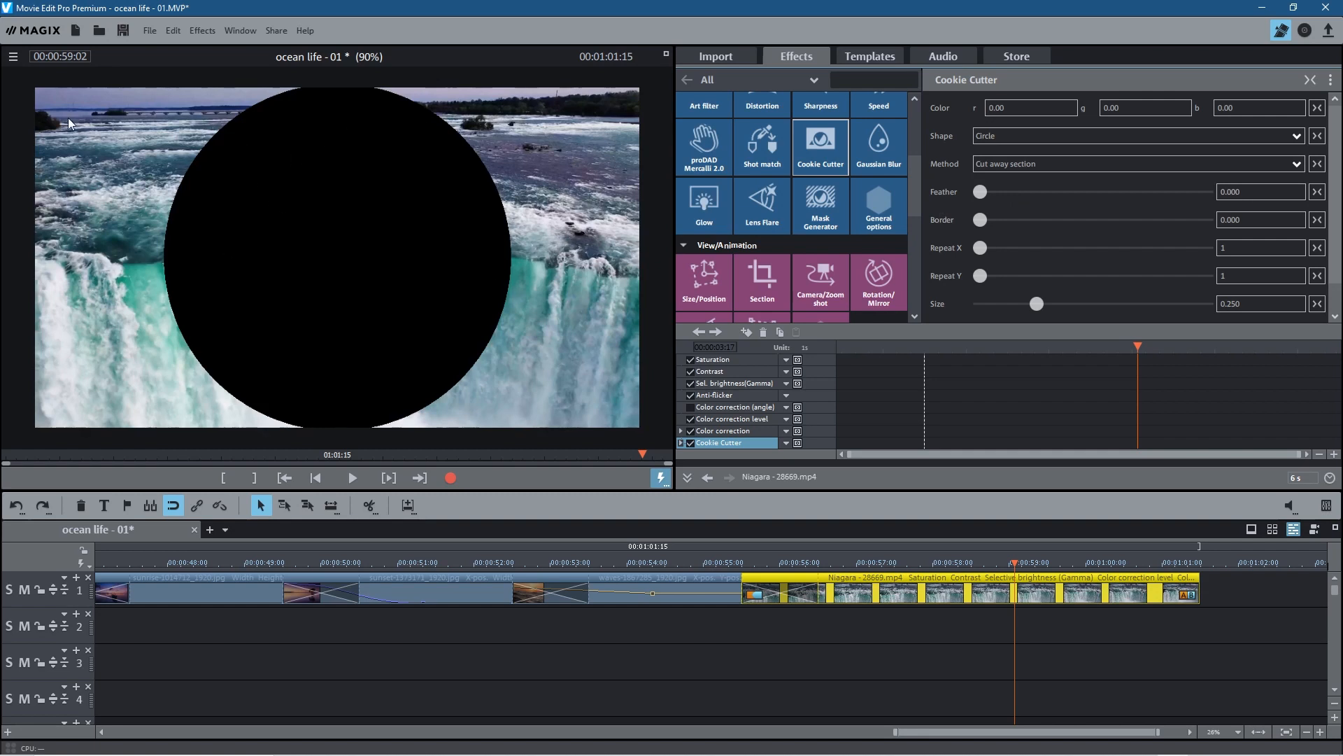
Try a feather of 0.432 and a border of 0.552 on the cut-out circle, and set both back to 0.
{"action": "left_click_drag", "start_coordinate": [980, 192], "coordinate": [1157, 192]}
{"action": "left_click_drag", "start_coordinate": [1043, 206], "coordinate": [1106, 221]}
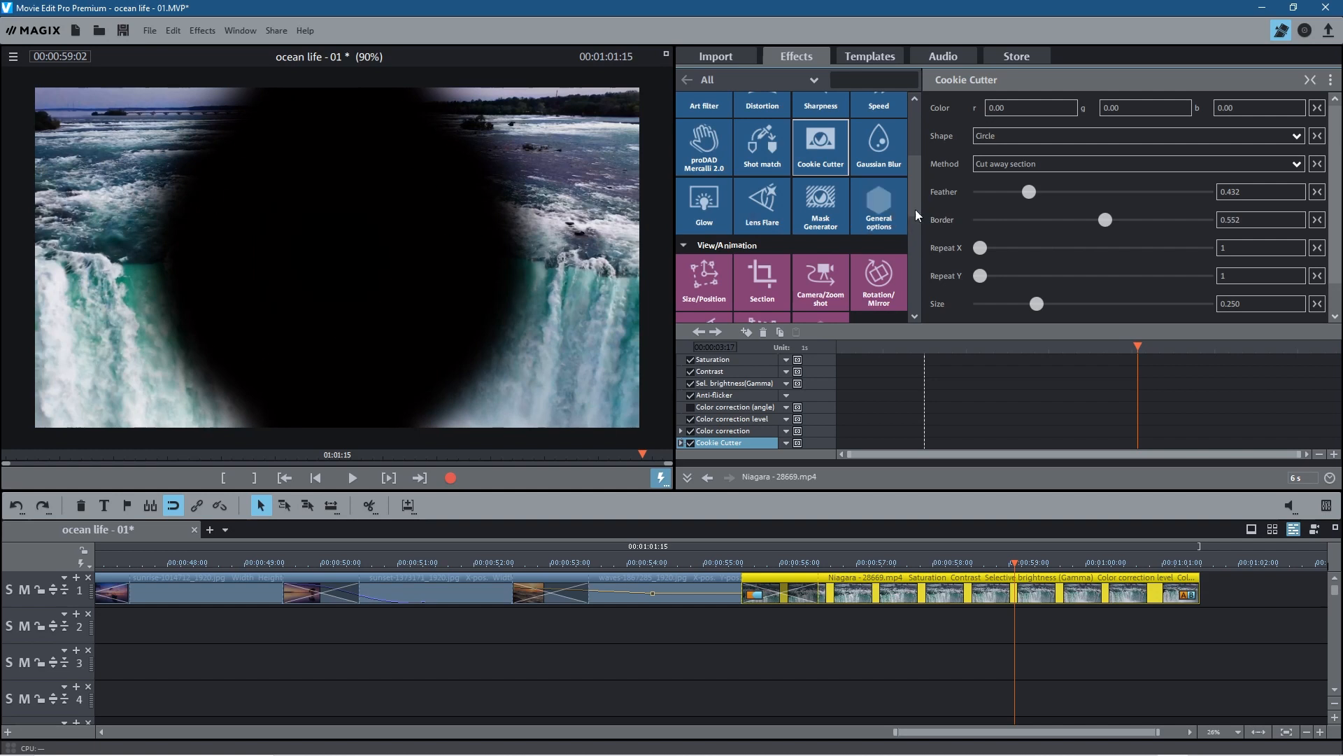
{"action": "left_click_drag", "start_coordinate": [1104, 222], "coordinate": [979, 193]}
Try the Arrowhead right, Arrowhead left and Triangle left shapes for the Cookie Cutter, and set the shape to Oval side.
{"action": "left_click", "coordinate": [1034, 136]}
{"action": "left_click", "coordinate": [1032, 283]}
{"action": "left_click", "coordinate": [1023, 138]}
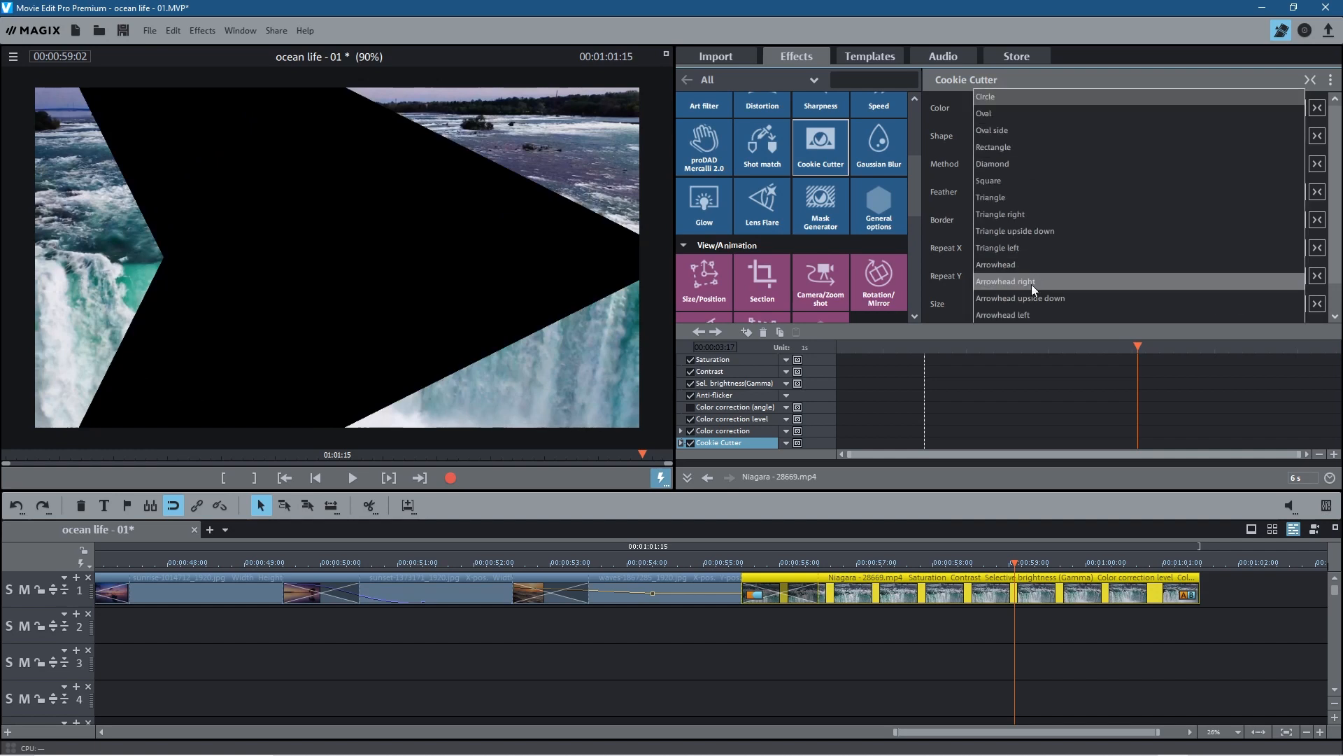
{"action": "left_click", "coordinate": [1015, 313]}
{"action": "left_click", "coordinate": [1029, 137]}
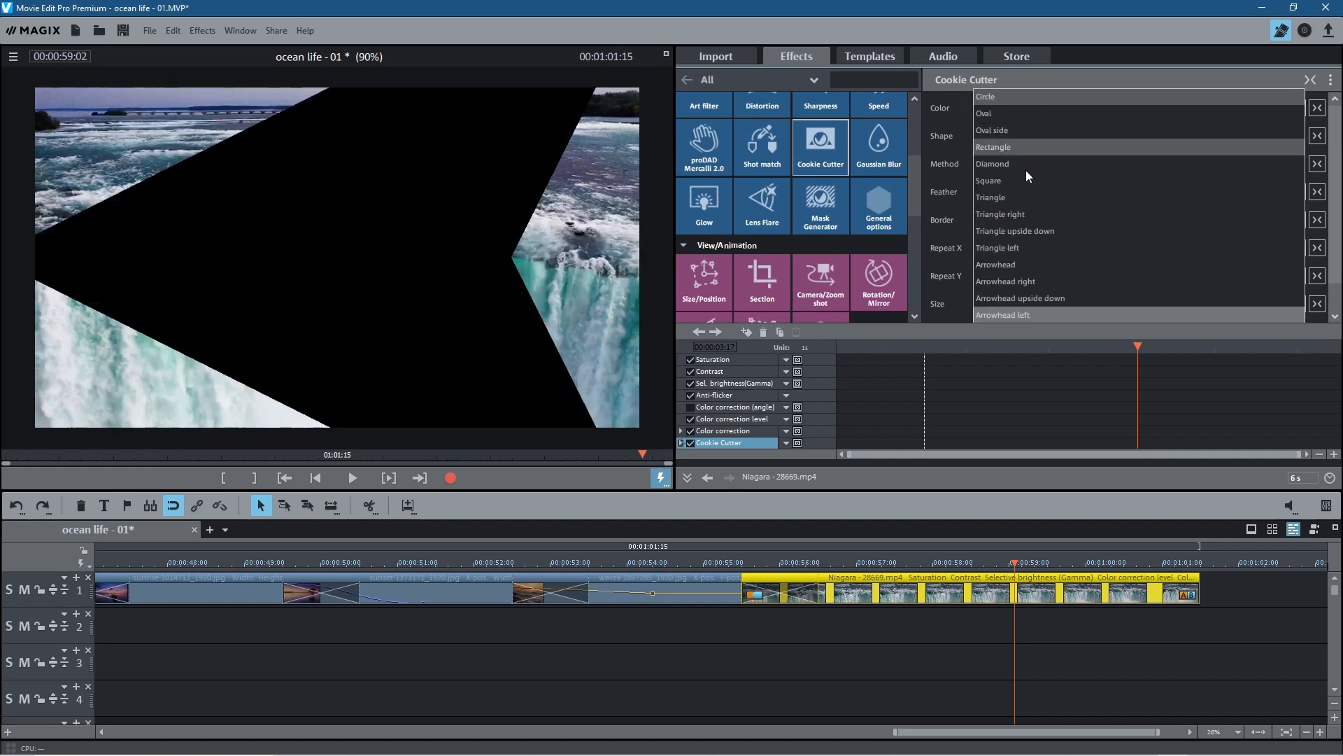
{"action": "left_click", "coordinate": [1010, 248]}
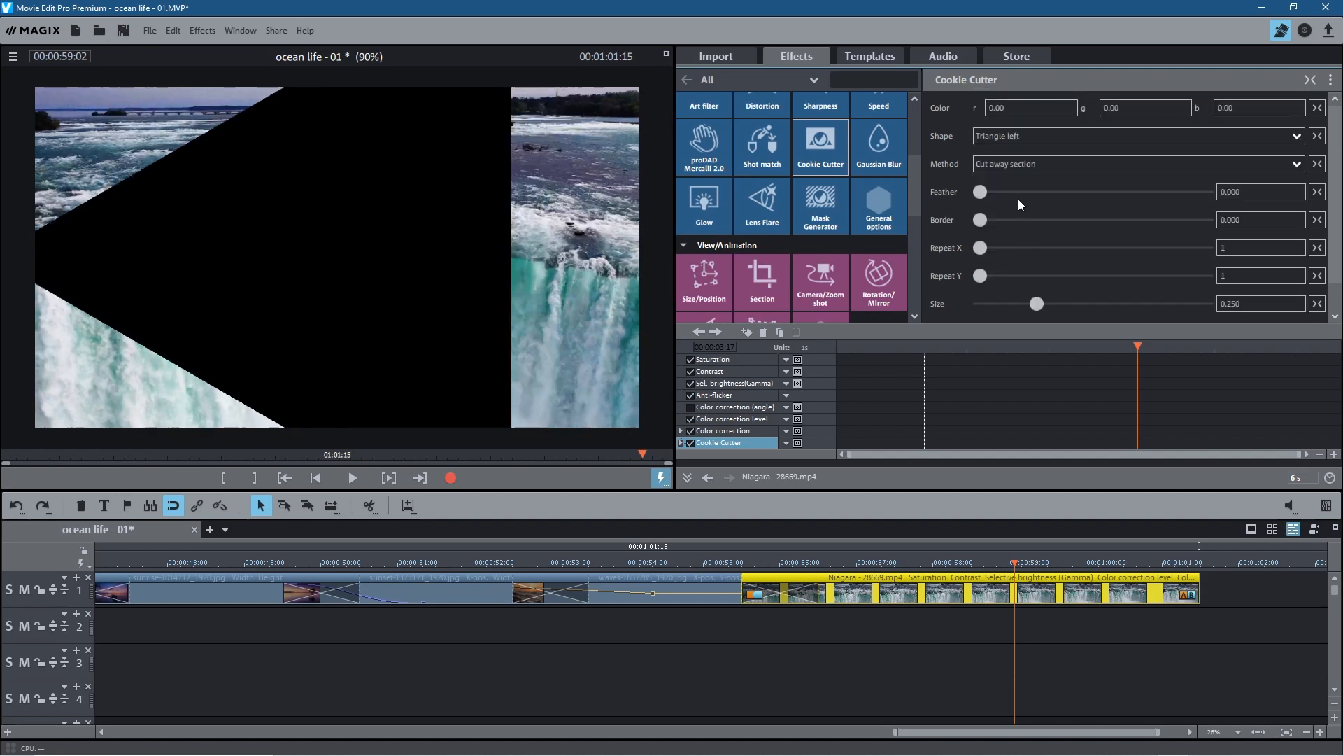
{"action": "left_click", "coordinate": [1016, 140]}
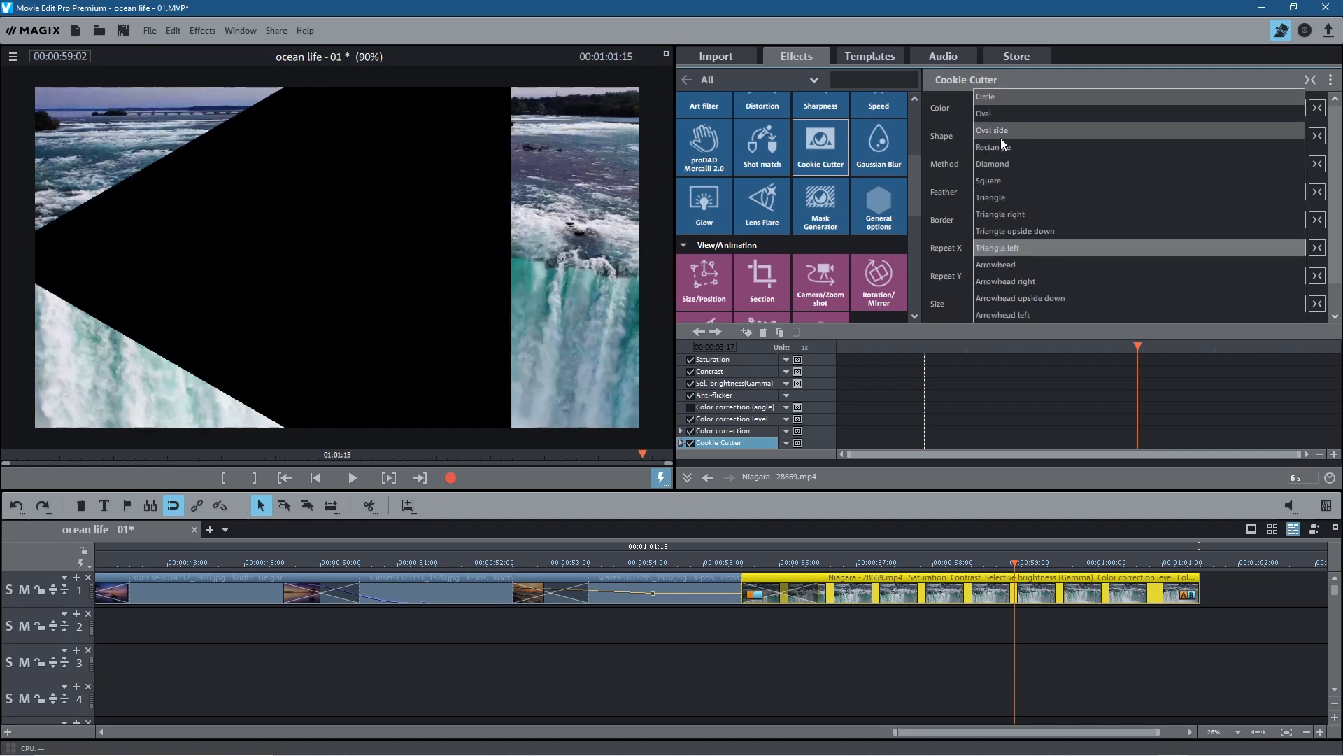
{"action": "left_click", "coordinate": [1001, 134]}
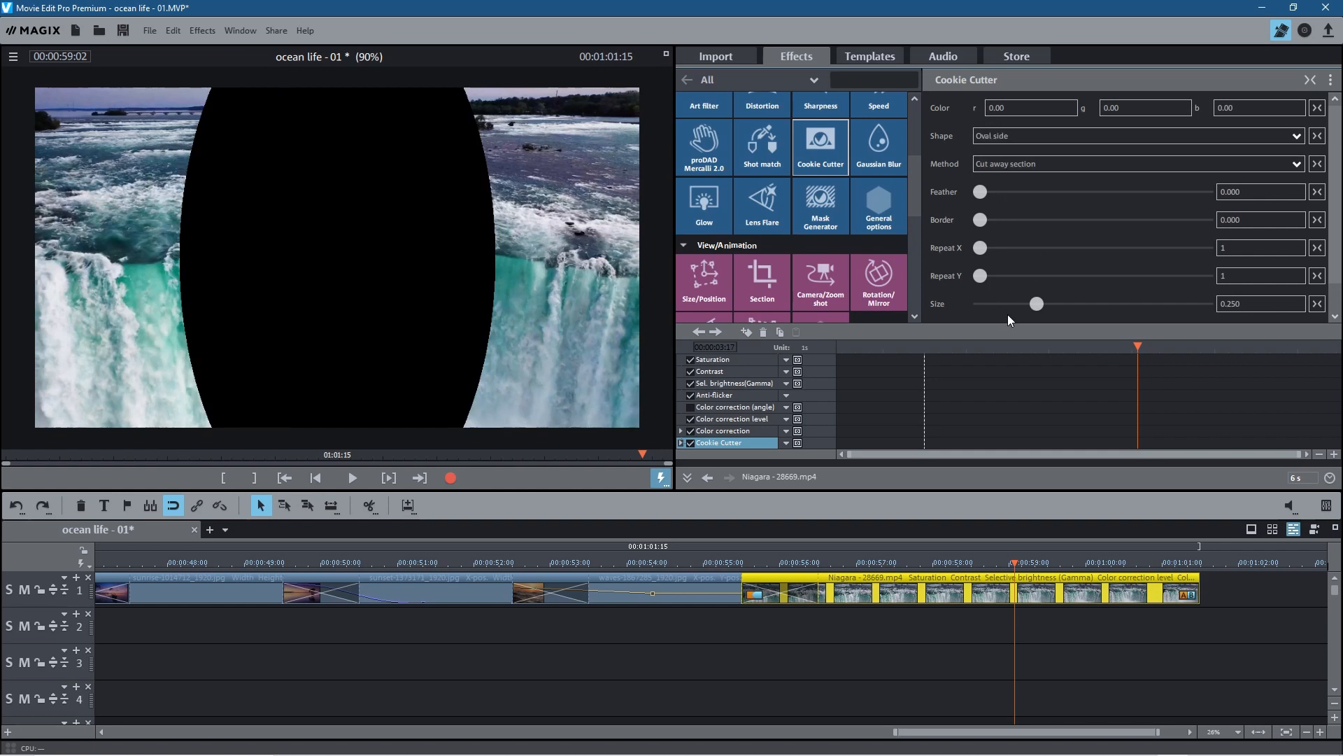
Set the Cookie Cutter's center x to 0.492, its method to Cut away all but section and its feather to 2.000.
{"action": "scroll", "coordinate": [951, 290], "scroll_direction": "down", "scroll_amount": 1}
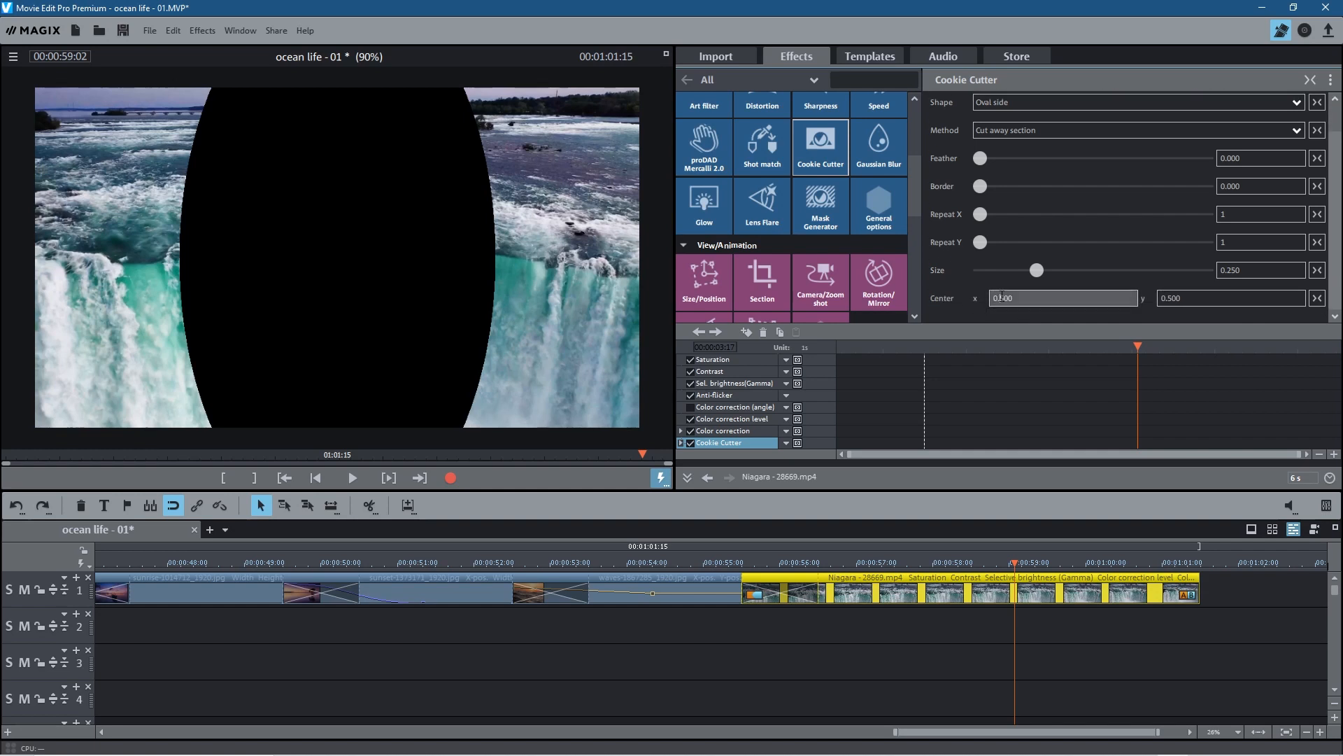
{"action": "mouse_move", "coordinate": [1019, 299]}
{"action": "left_mouse_down"}
{"action": "mouse_move", "coordinate": [989, 251]}
{"action": "mouse_move", "coordinate": [992, 319]}
{"action": "mouse_move", "coordinate": [1004, 304]}
{"action": "left_mouse_up"}
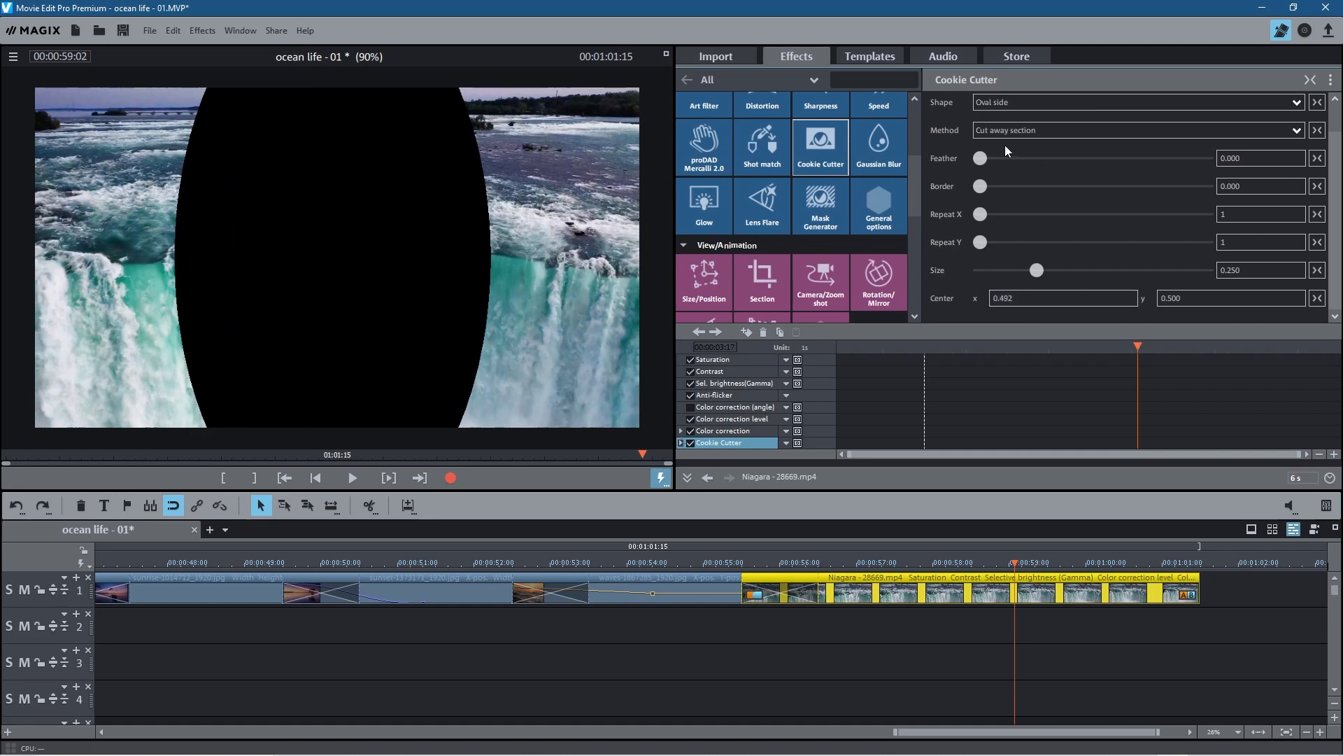
{"action": "left_click_drag", "start_coordinate": [980, 166], "coordinate": [1055, 175]}
{"action": "left_click", "coordinate": [1013, 127]}
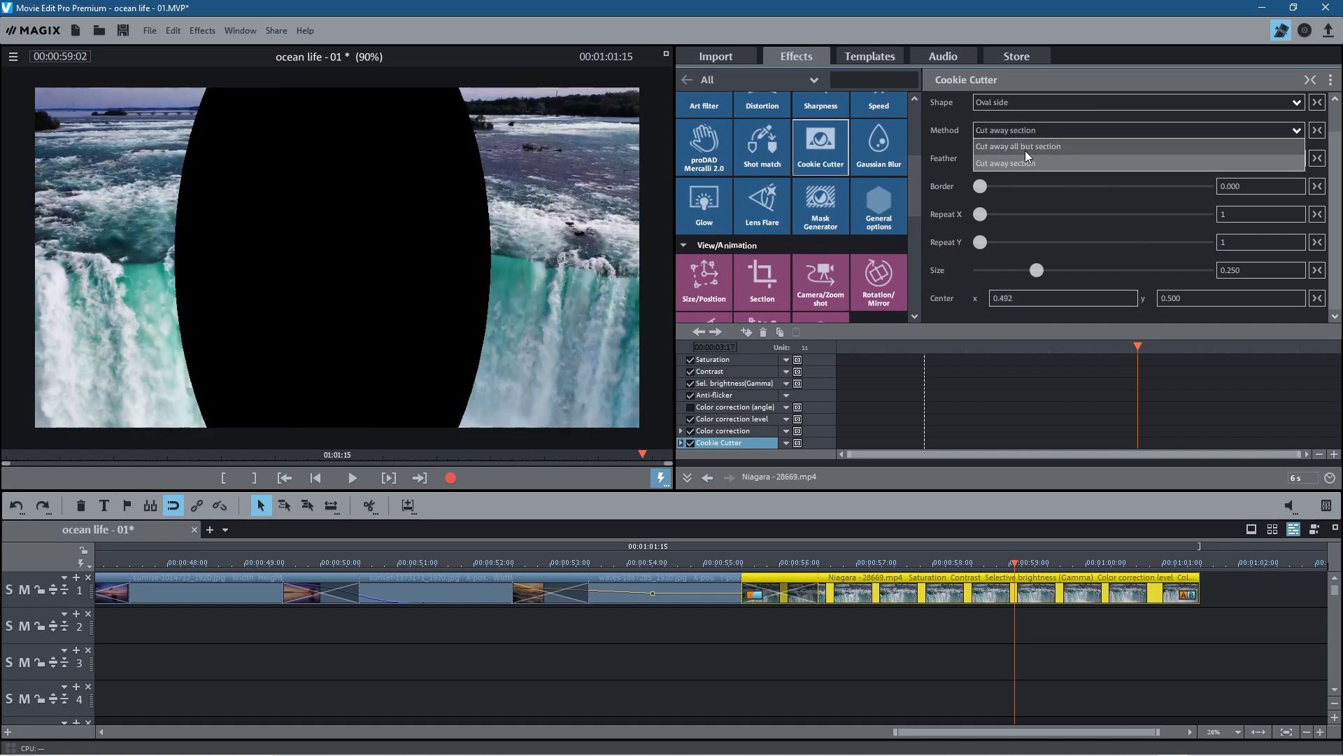
{"action": "left_click", "coordinate": [1025, 147]}
{"action": "left_click_drag", "start_coordinate": [975, 165], "coordinate": [1216, 182]}
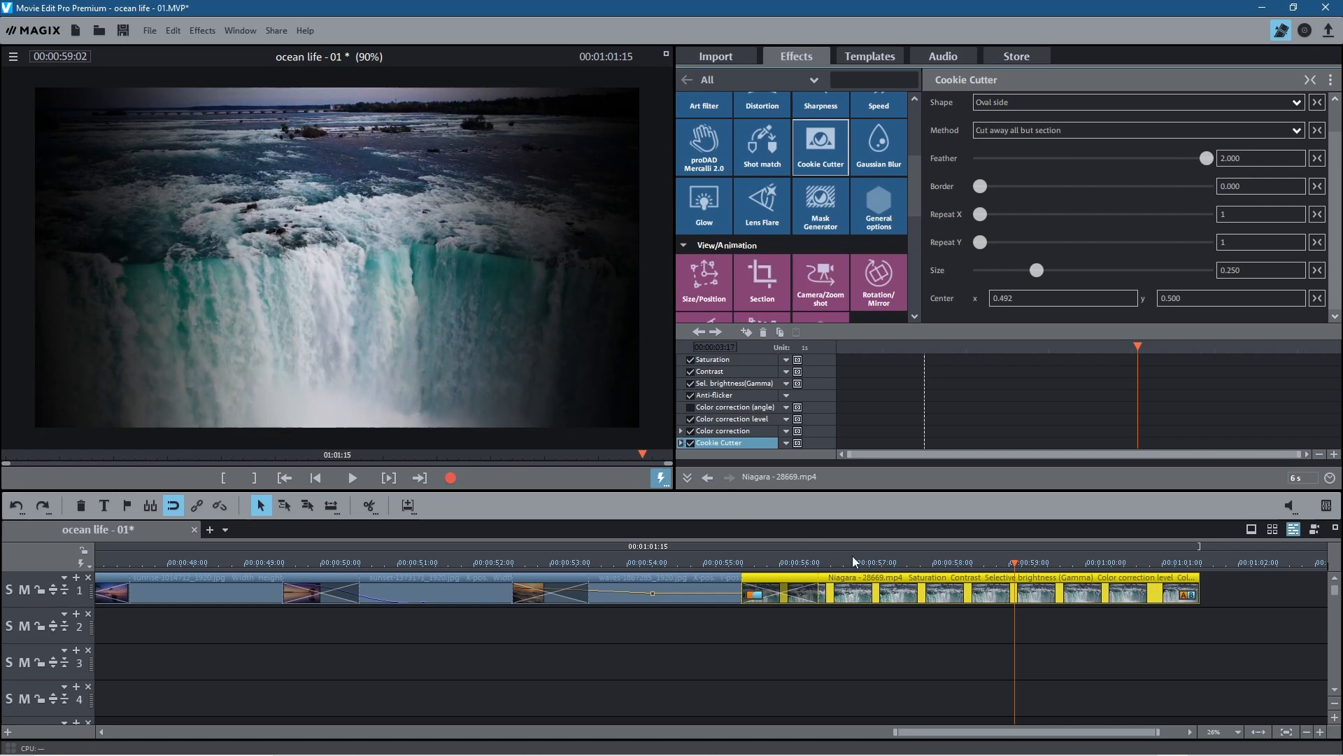
Set the Cookie Cutter size to 0.478 and preview the effect along the Niagara clip.
{"action": "left_click_drag", "start_coordinate": [740, 560], "coordinate": [1016, 552]}
{"action": "left_click_drag", "start_coordinate": [1038, 271], "coordinate": [1090, 297]}
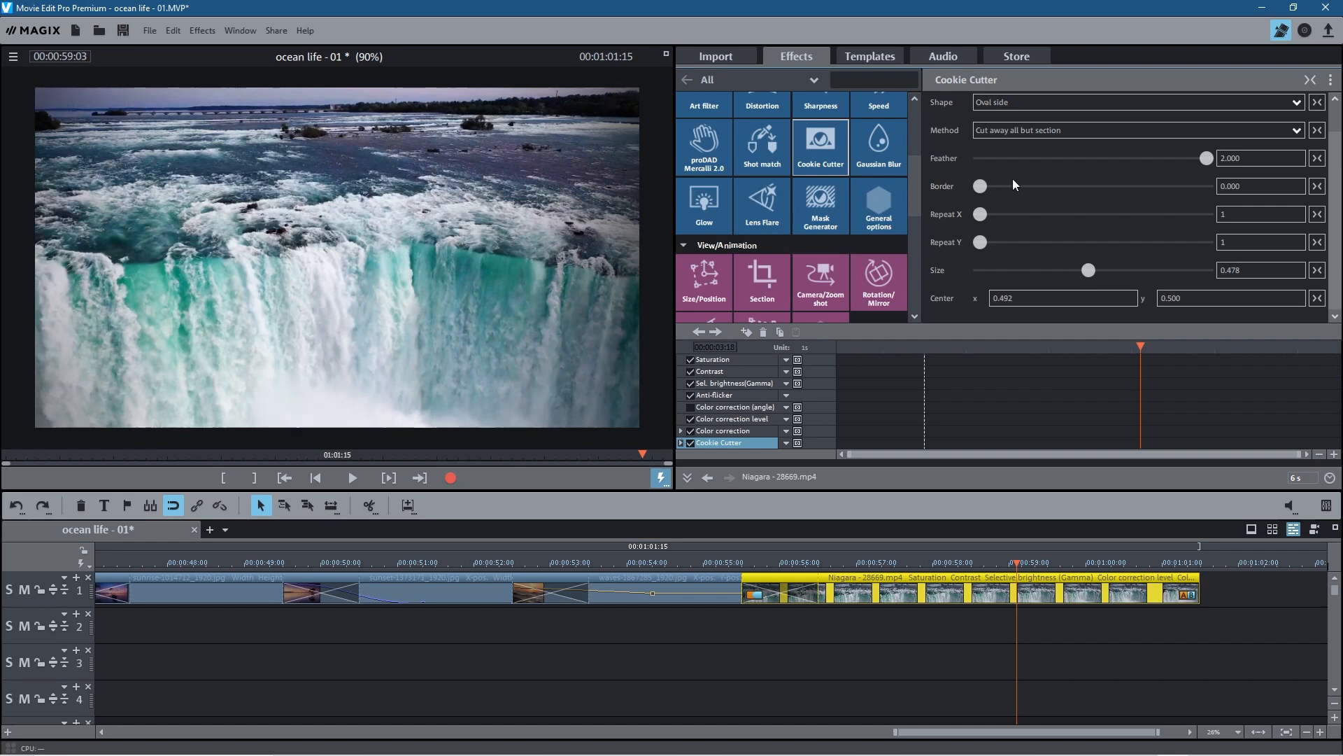
{"action": "left_click_drag", "start_coordinate": [979, 189], "coordinate": [961, 218]}
{"action": "left_click_drag", "start_coordinate": [1017, 566], "coordinate": [939, 562]}
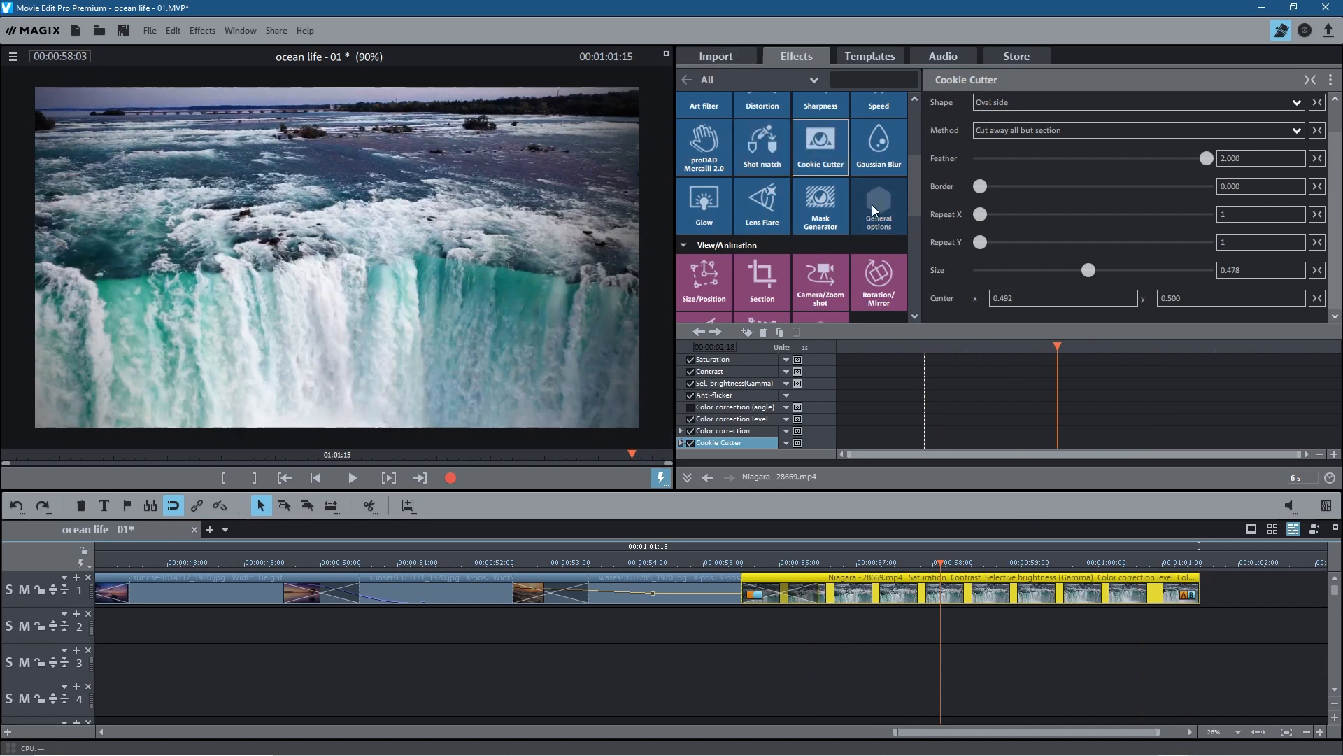
Add the video Ocean - 19609.mp4 to track 1 directly after the Niagara clip.
{"action": "scroll", "coordinate": [908, 196], "scroll_direction": "up", "scroll_amount": 3}
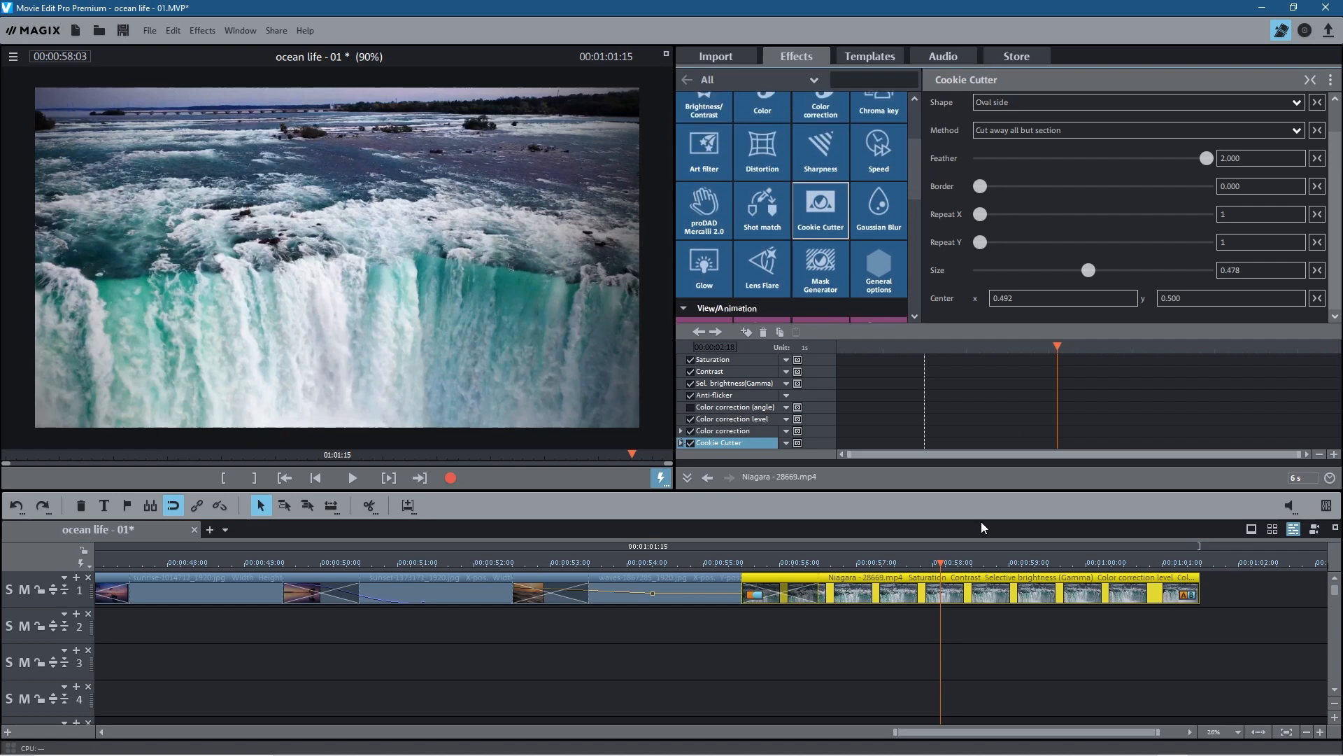
{"action": "left_click", "coordinate": [772, 686]}
{"action": "left_click_drag", "start_coordinate": [943, 730], "coordinate": [1005, 732]}
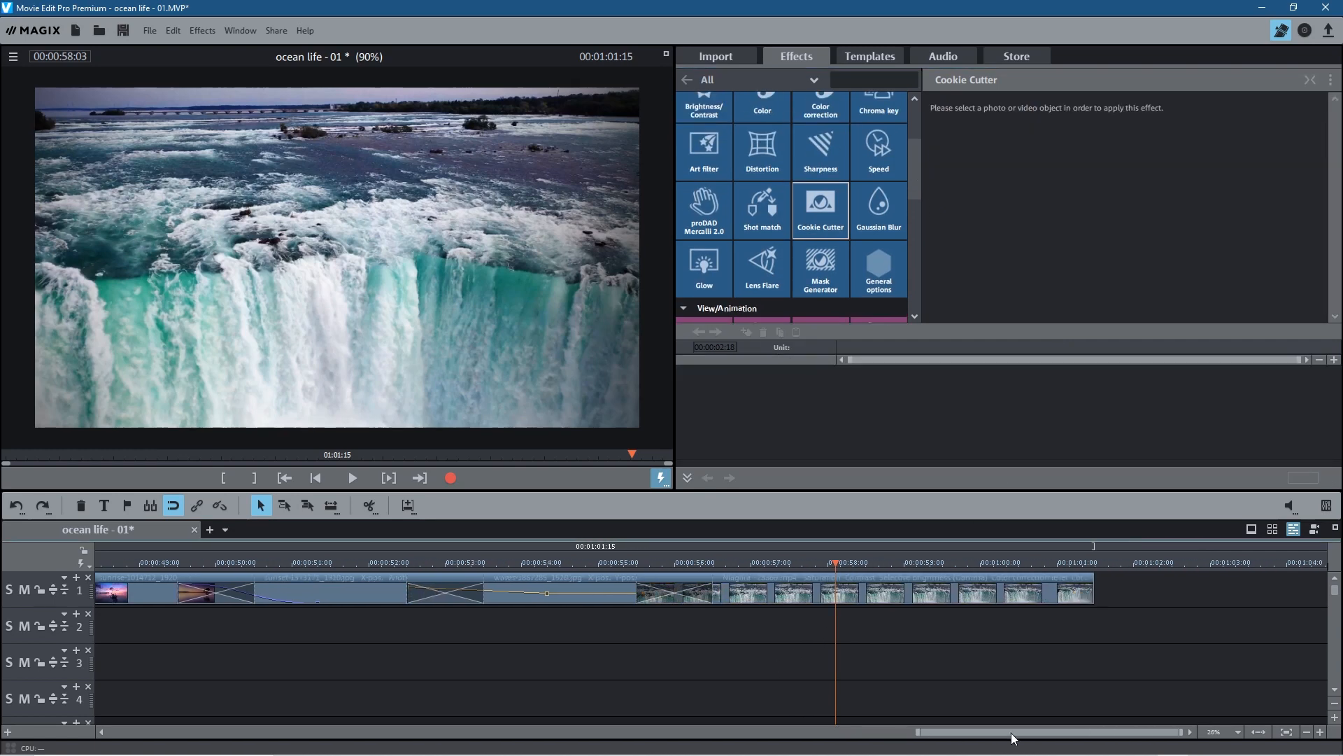
{"action": "left_click", "coordinate": [715, 56]}
{"action": "mouse_move", "coordinate": [907, 291]}
{"action": "left_click_drag", "start_coordinate": [995, 276], "coordinate": [1152, 590]}
Split the Ocean - 19609.mp4 clip at 00:01:09:29 and delete the part after the cut.
{"action": "left_click_drag", "start_coordinate": [765, 733], "coordinate": [864, 733]}
{"action": "left_click_drag", "start_coordinate": [532, 564], "coordinate": [1113, 596]}
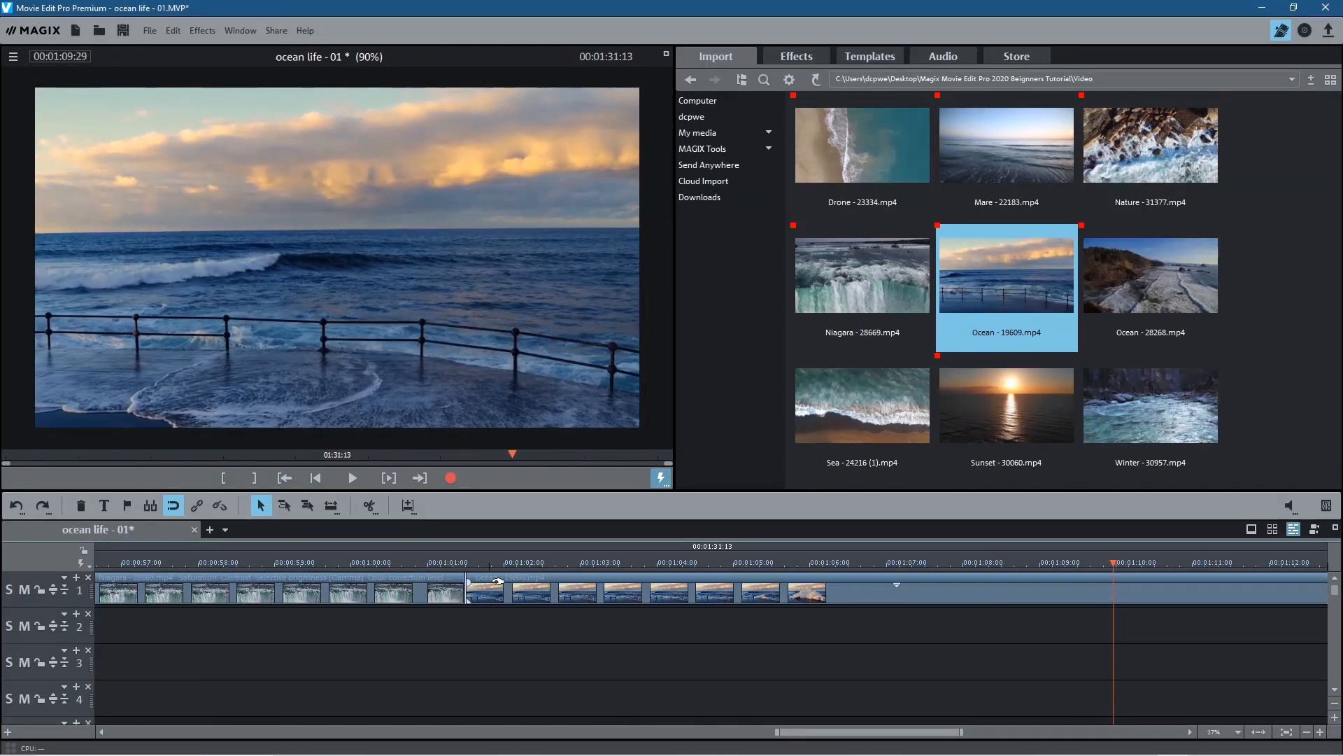
{"action": "left_click", "coordinate": [1151, 585]}
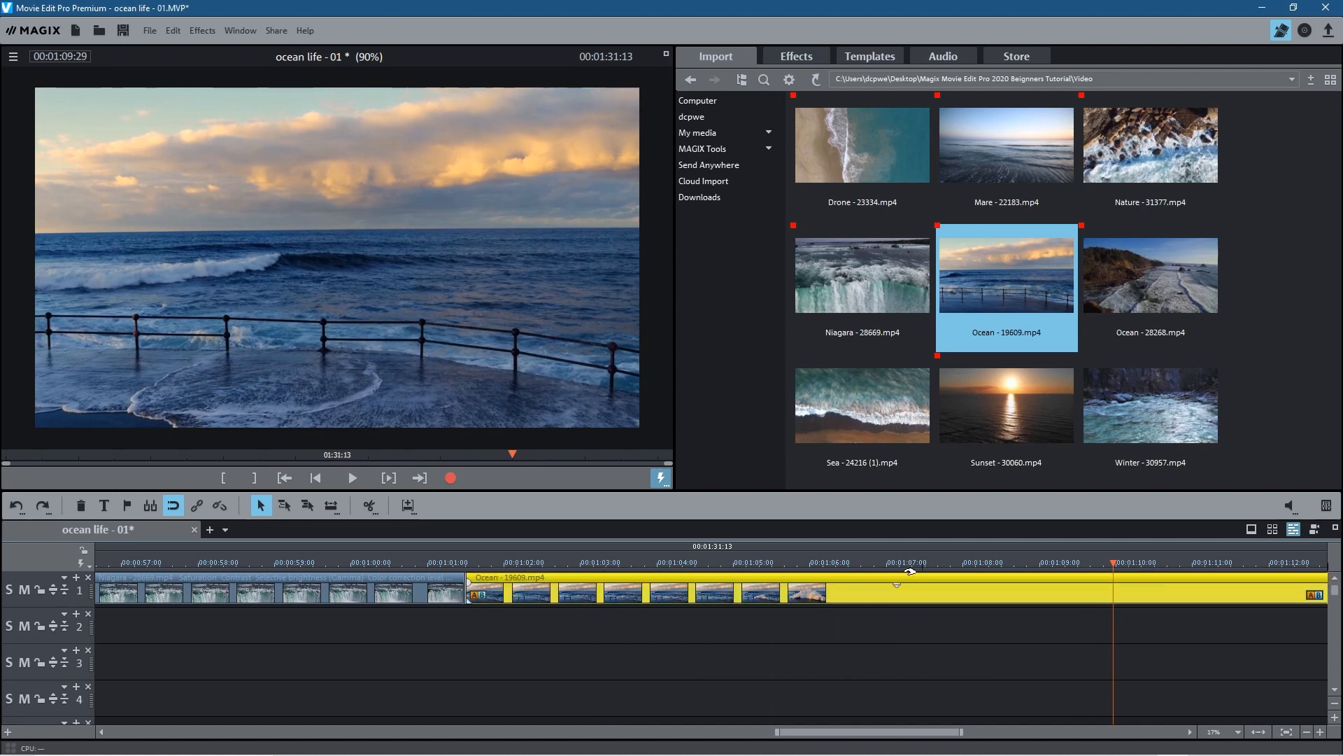
{"action": "left_click", "coordinate": [371, 505]}
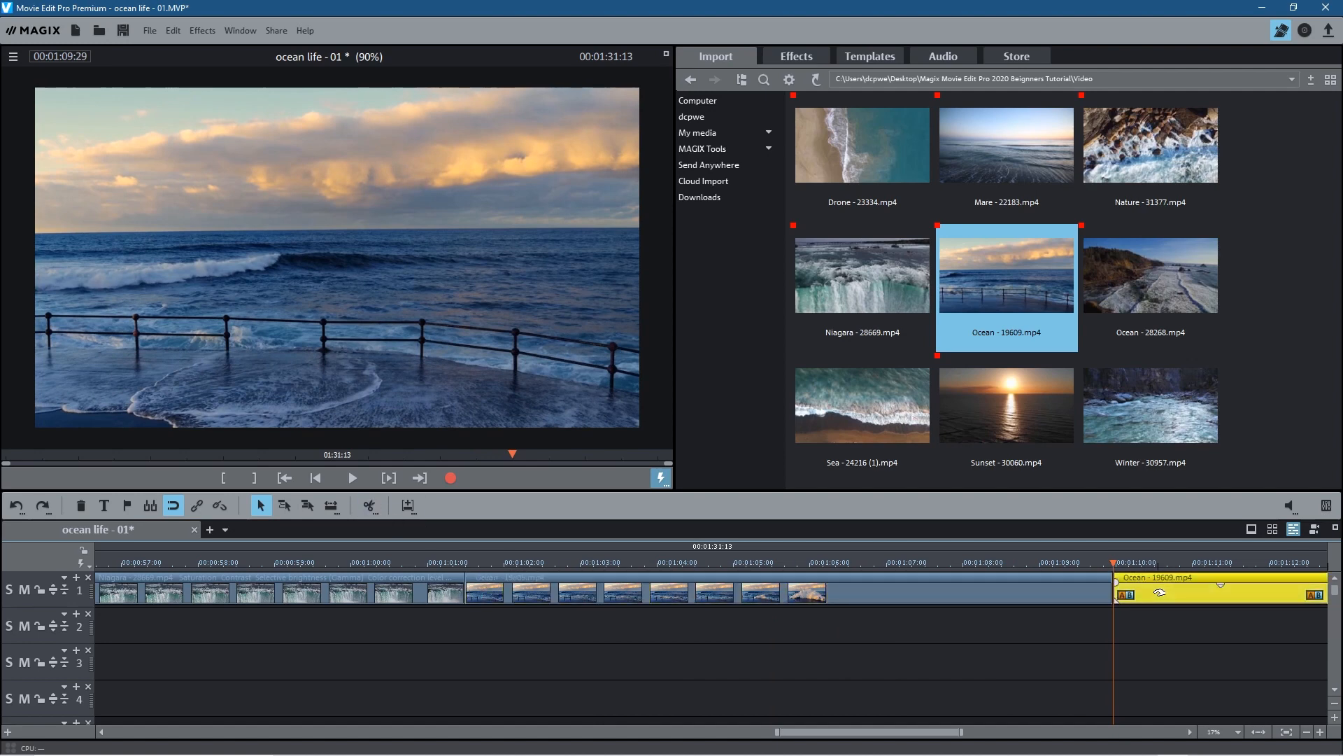
{"action": "key", "text": "Delete"}
Move the Ocean - 19609.mp4 clip to start at 00:01:00:15 so it overlaps the end of the Niagara clip.
{"action": "left_click", "coordinate": [514, 593]}
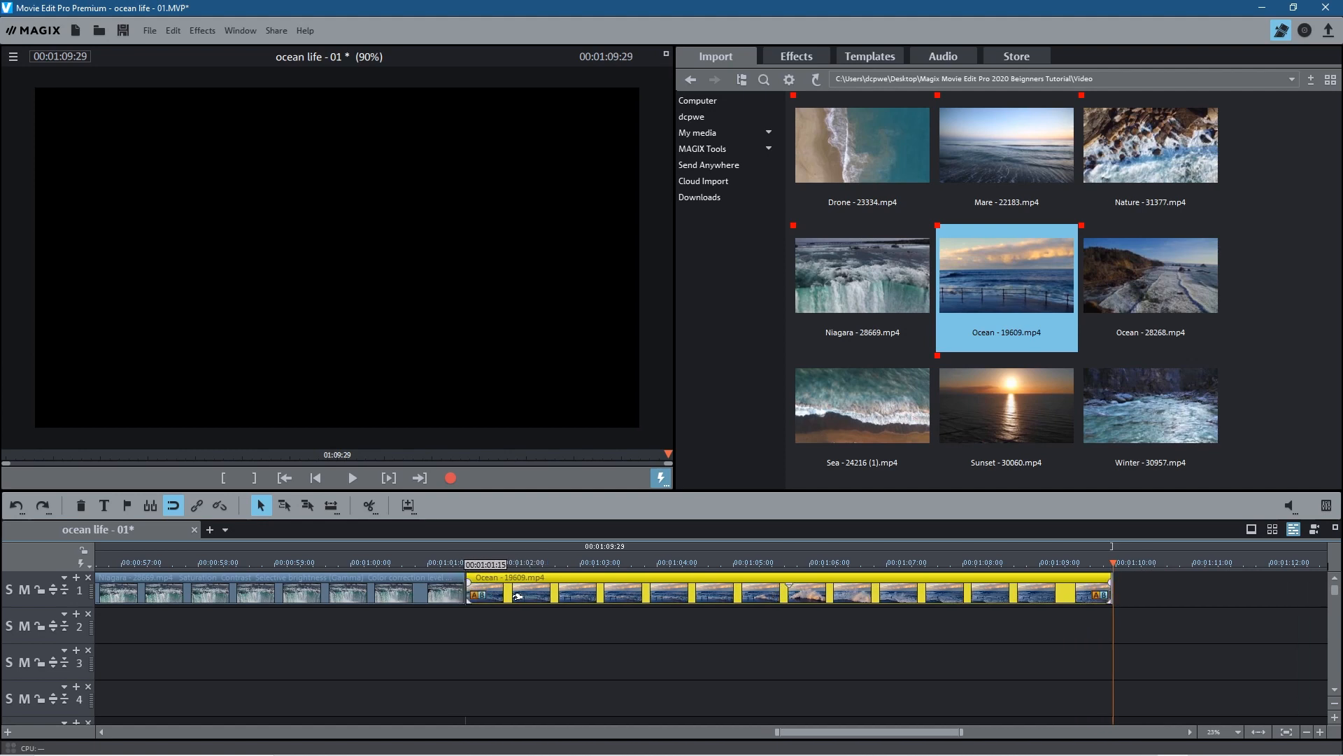
{"action": "left_click_drag", "start_coordinate": [516, 595], "coordinate": [444, 600]}
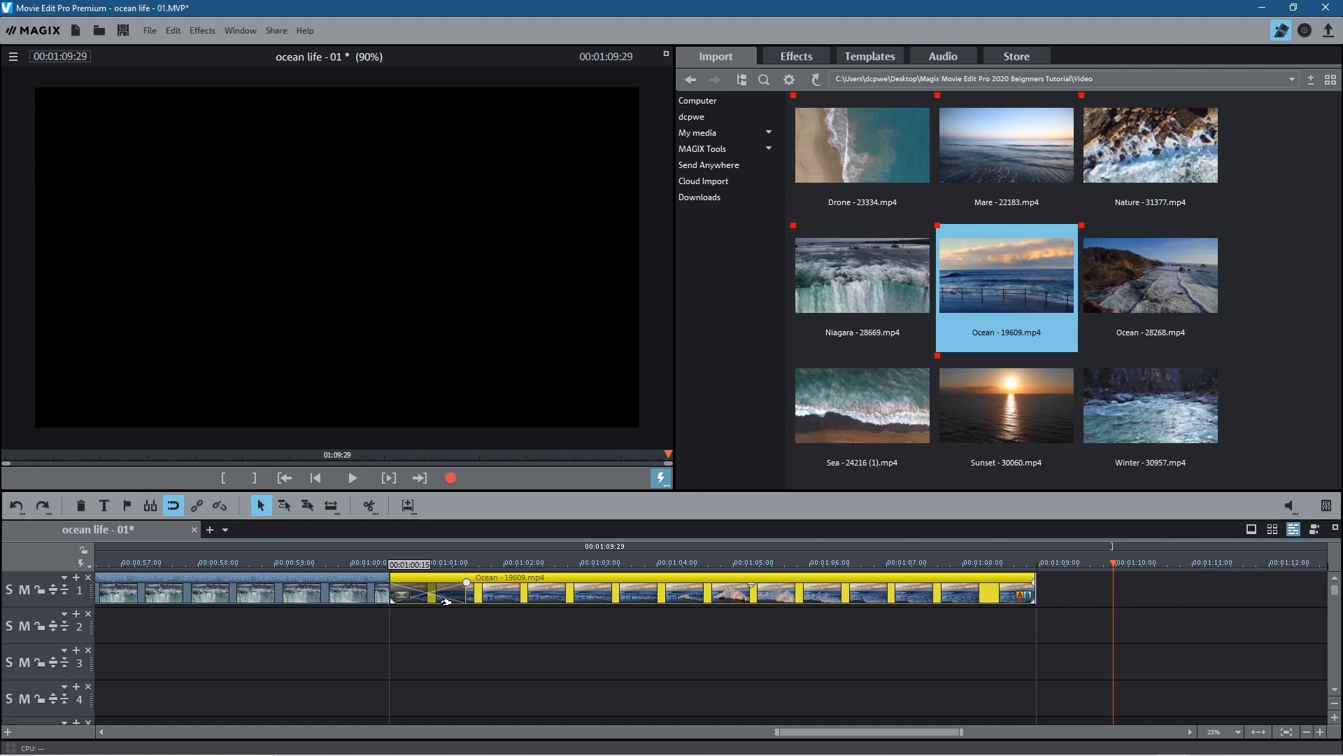
{"action": "left_click_drag", "start_coordinate": [444, 600], "coordinate": [447, 602]}
Apply the Circle from right transition from Shapes & objects Basic between the Niagara and Ocean - 19609.mp4 clips.
{"action": "left_click_drag", "start_coordinate": [821, 738], "coordinate": [780, 738]}
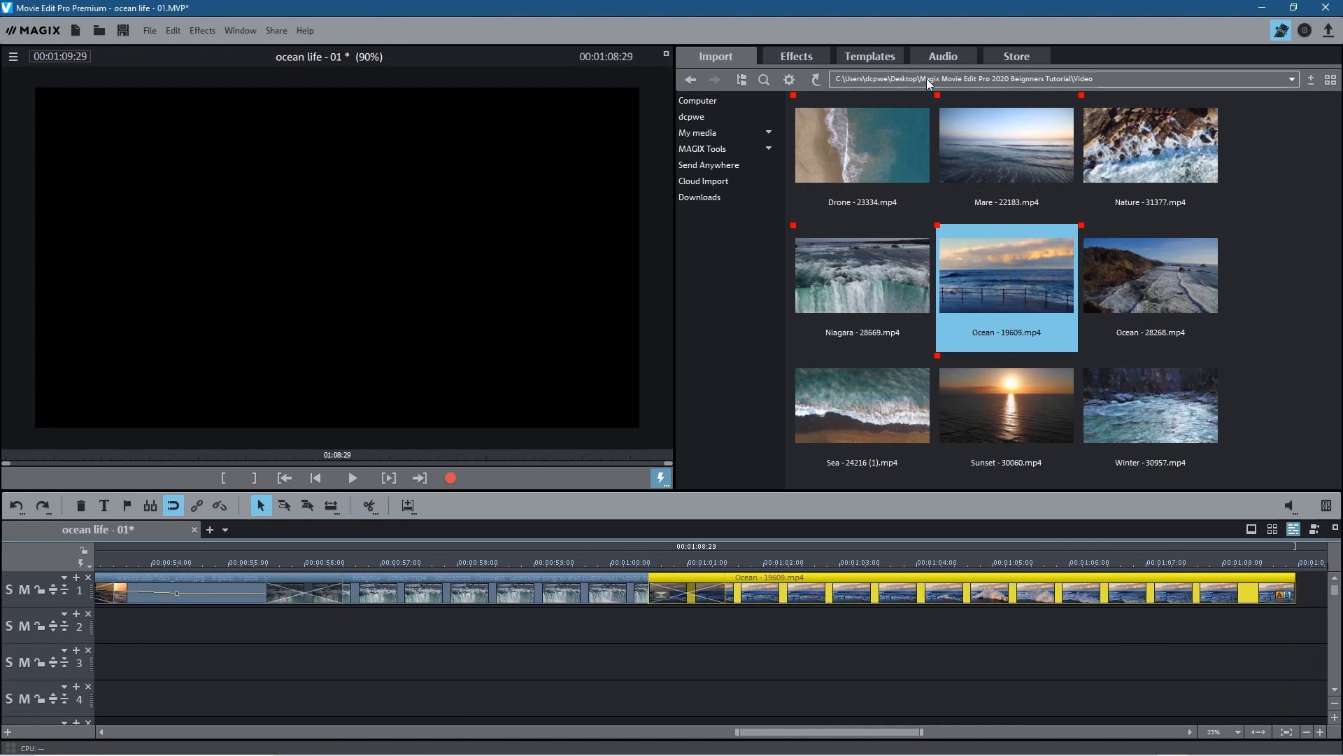
{"action": "left_click_drag", "start_coordinate": [247, 568], "coordinate": [551, 570]}
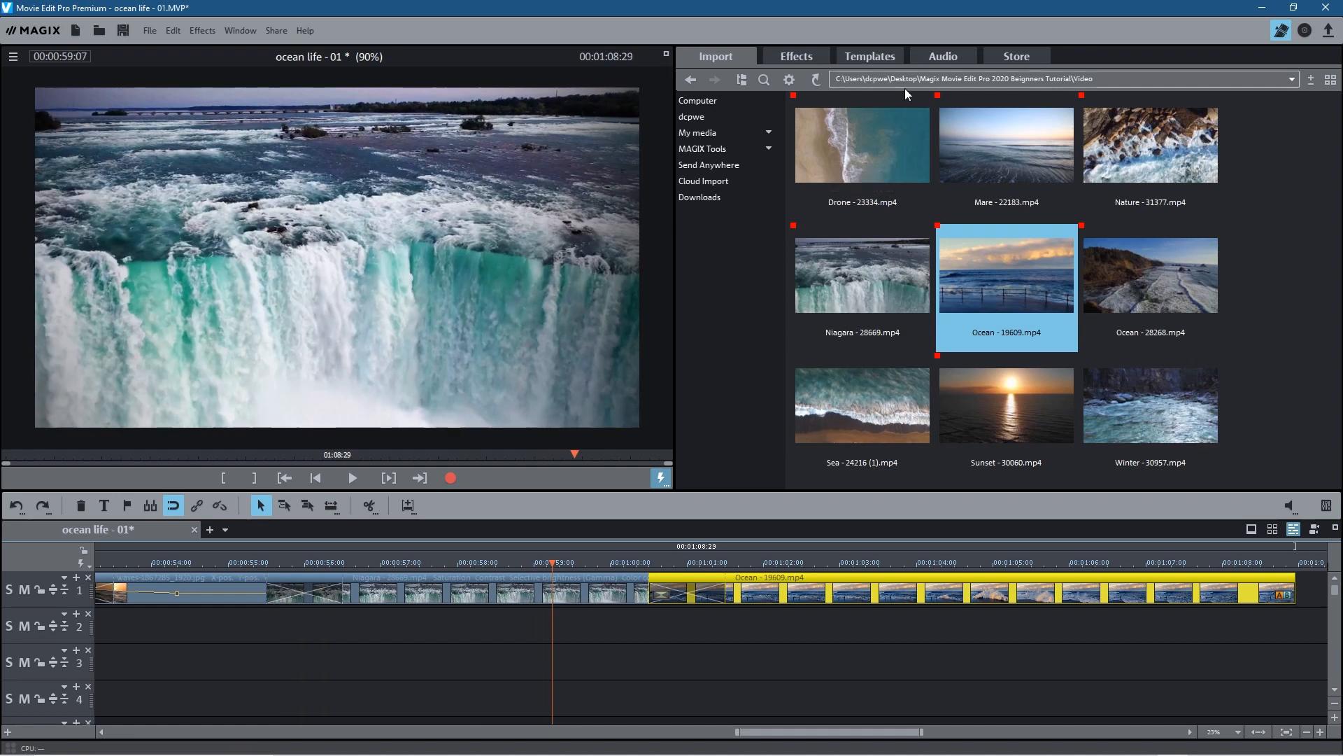
{"action": "left_click", "coordinate": [869, 56]}
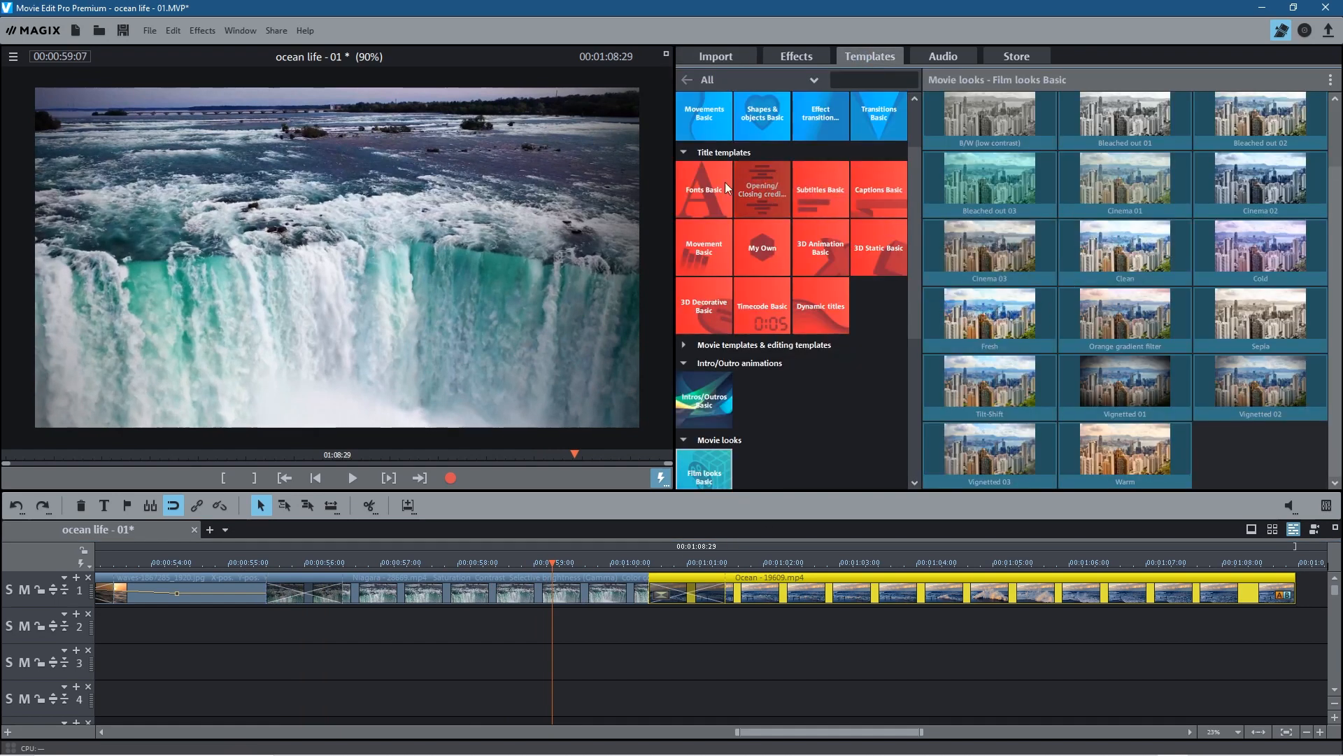
{"action": "left_click", "coordinate": [757, 111]}
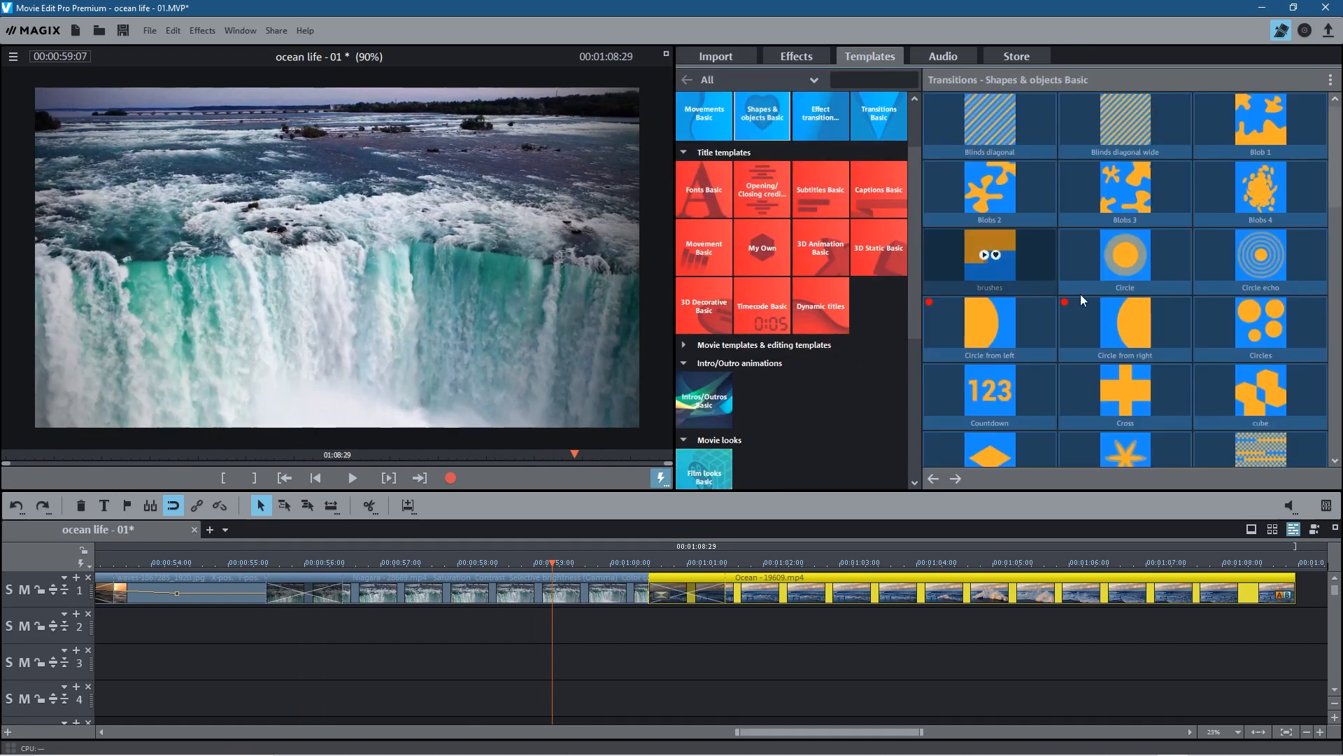
{"action": "left_click_drag", "start_coordinate": [1081, 313], "coordinate": [686, 598]}
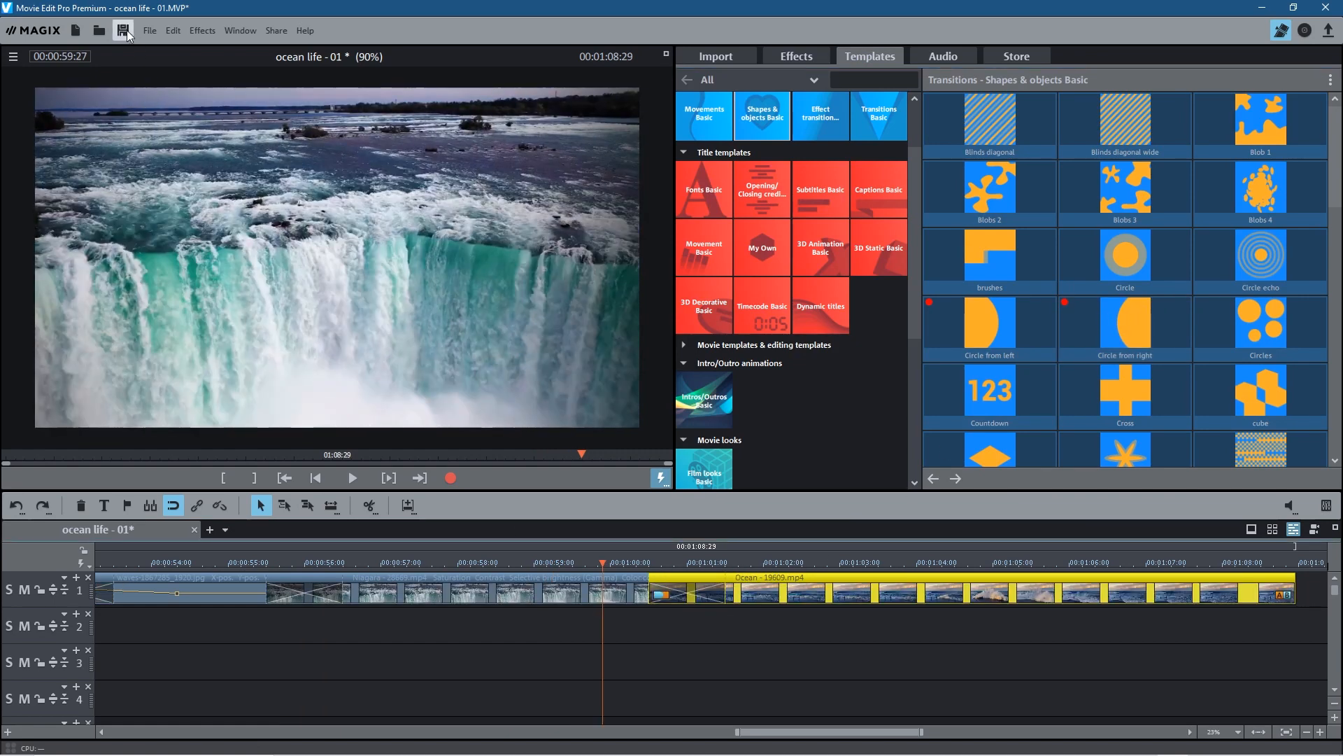
Save the project and preview the transition from the Niagara clip into the Ocean - 19609.mp4 clip.
{"action": "left_click", "coordinate": [127, 35]}
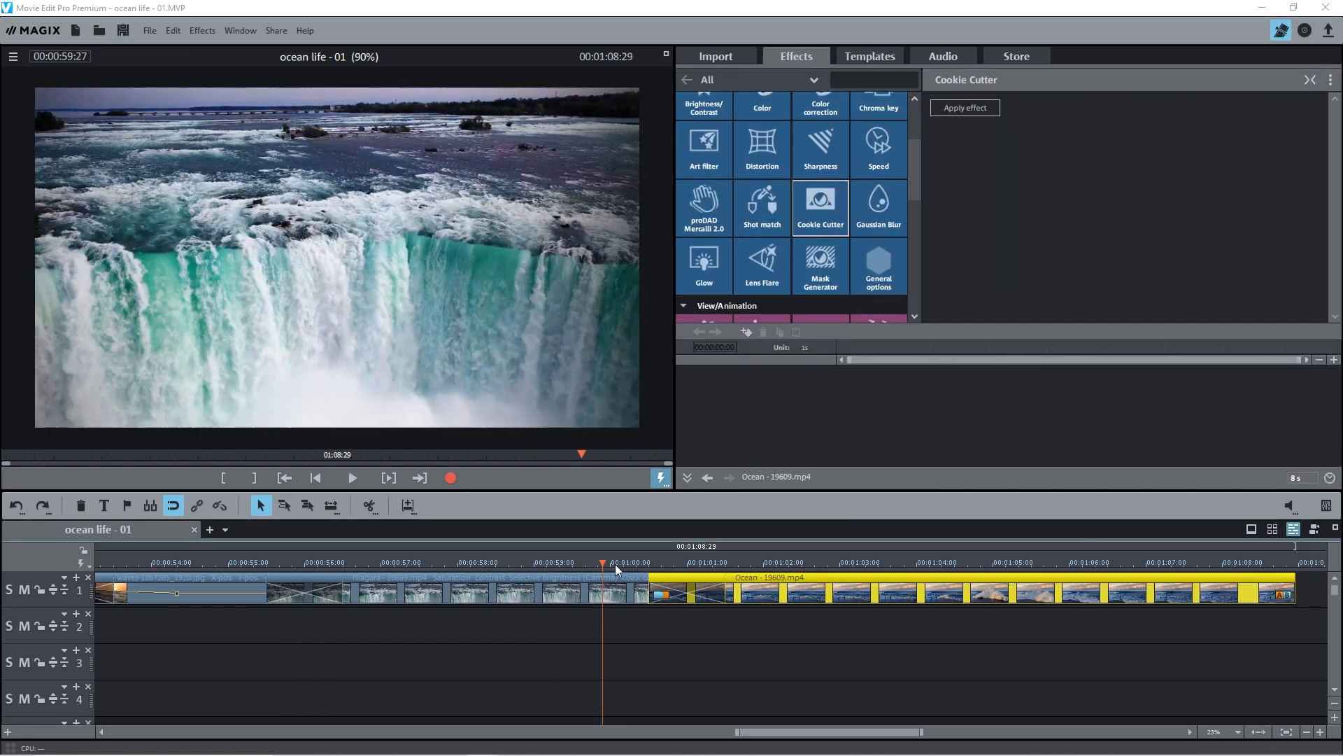
{"action": "left_click", "coordinate": [603, 559]}
{"action": "mouse_move", "coordinate": [602, 559]}
{"action": "left_mouse_down"}
{"action": "mouse_move", "coordinate": [1020, 581]}
{"action": "mouse_move", "coordinate": [726, 579]}
{"action": "mouse_move", "coordinate": [1008, 585]}
{"action": "mouse_move", "coordinate": [832, 586]}
{"action": "left_mouse_up"}
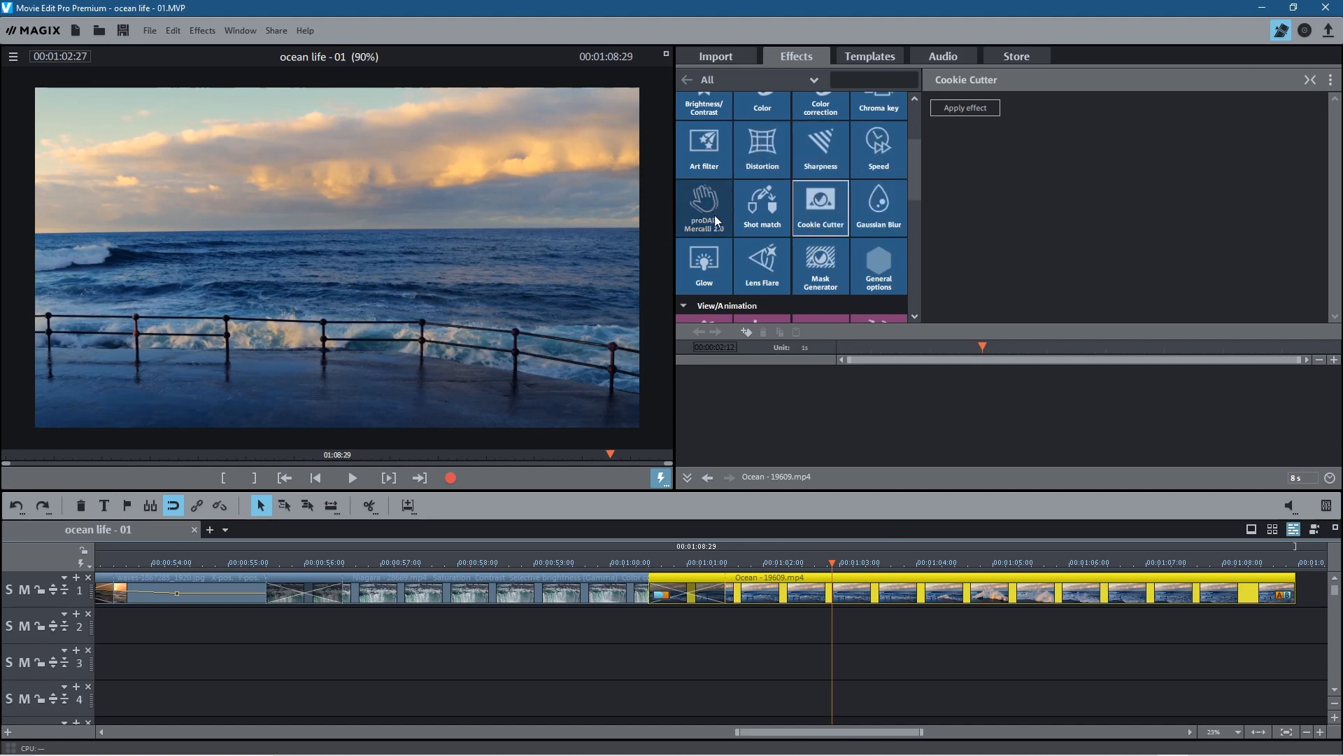
Keyframe the Art filter's Dilate on the Ocean - 19609.mp4 clip from 56 at the clip's start to 0 at 04:15.
{"action": "left_click", "coordinate": [708, 148]}
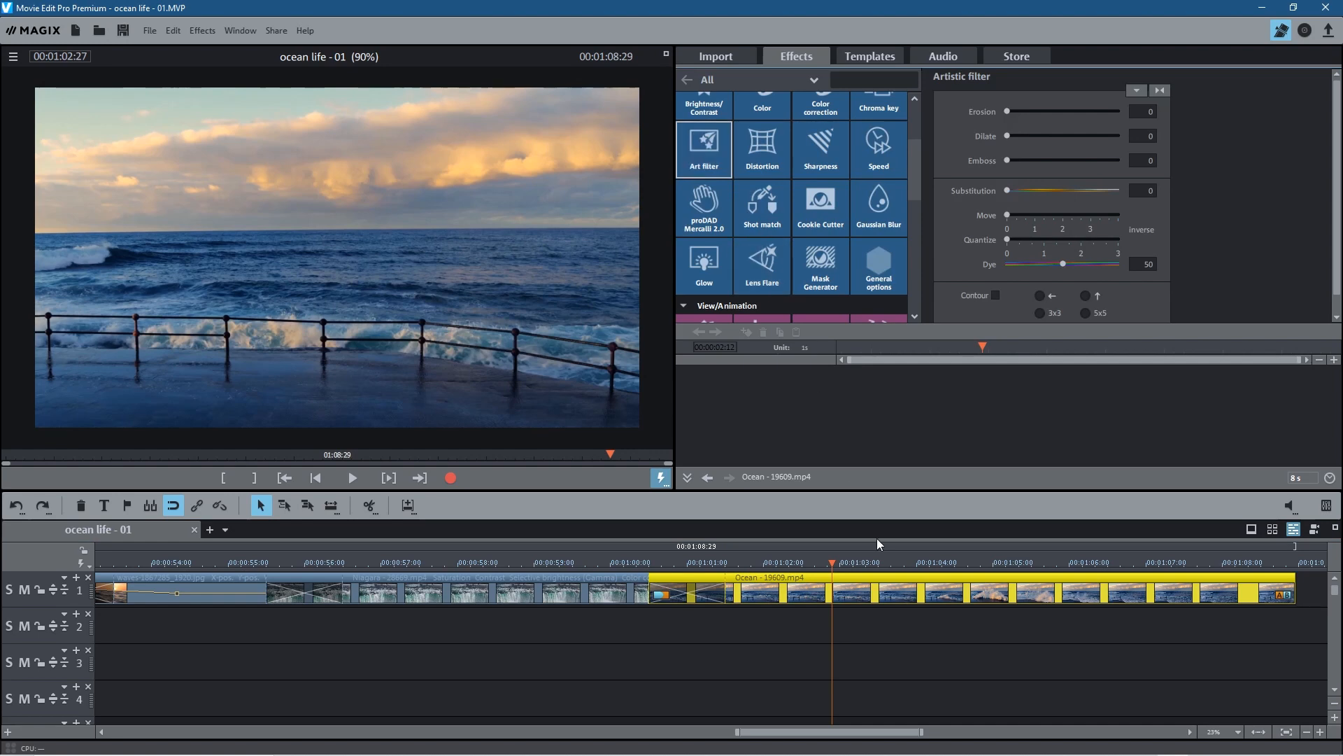
{"action": "left_click_drag", "start_coordinate": [979, 345], "coordinate": [815, 354]}
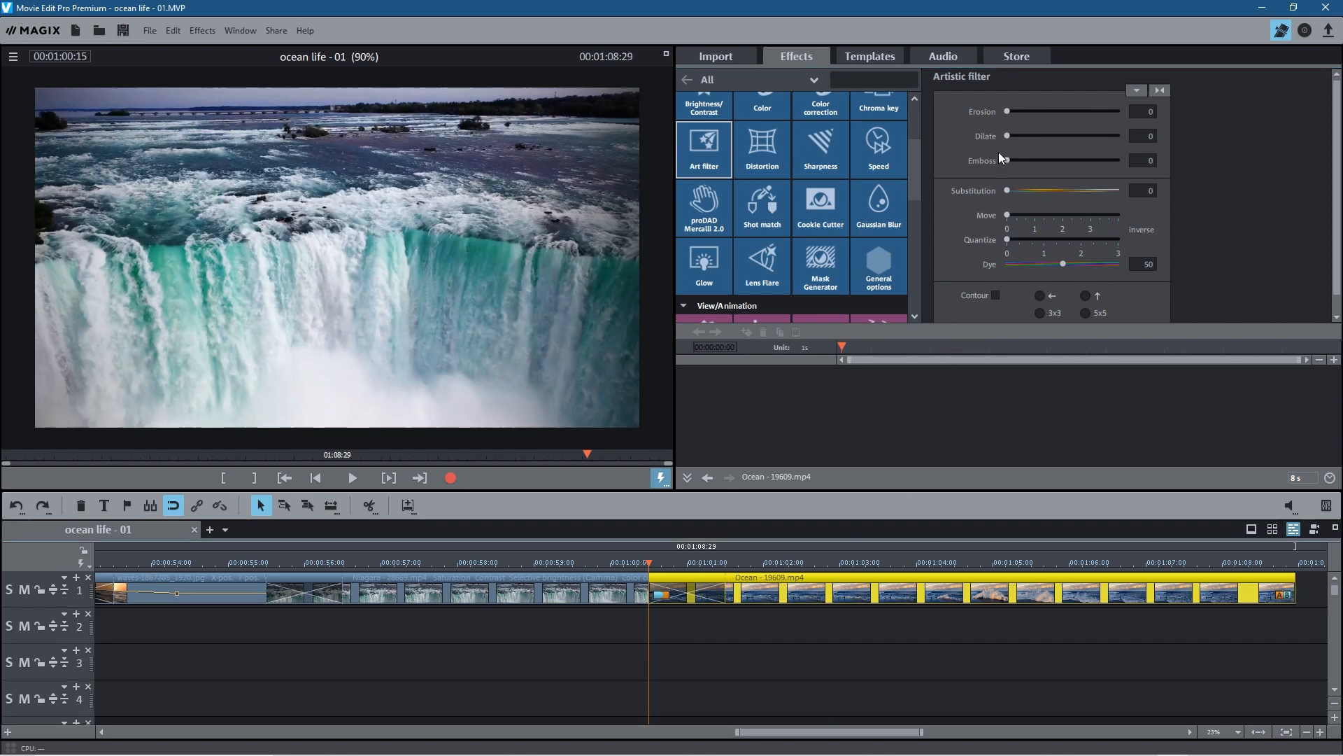
{"action": "mouse_move", "coordinate": [1009, 136]}
{"action": "left_mouse_down"}
{"action": "mouse_move", "coordinate": [997, 135]}
{"action": "mouse_move", "coordinate": [1022, 136]}
{"action": "left_mouse_up"}
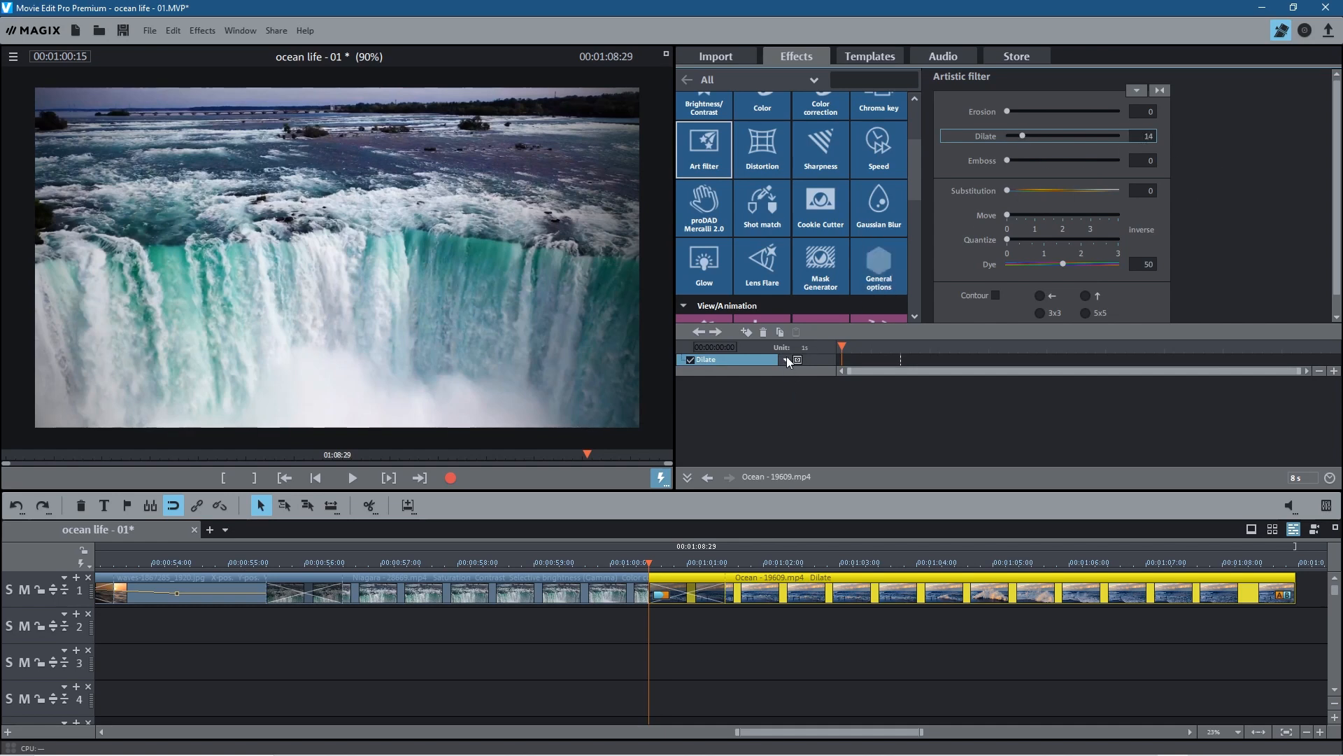
{"action": "left_click", "coordinate": [747, 332]}
{"action": "left_click_drag", "start_coordinate": [1022, 136], "coordinate": [991, 136]}
{"action": "left_click_drag", "start_coordinate": [853, 347], "coordinate": [1106, 357]}
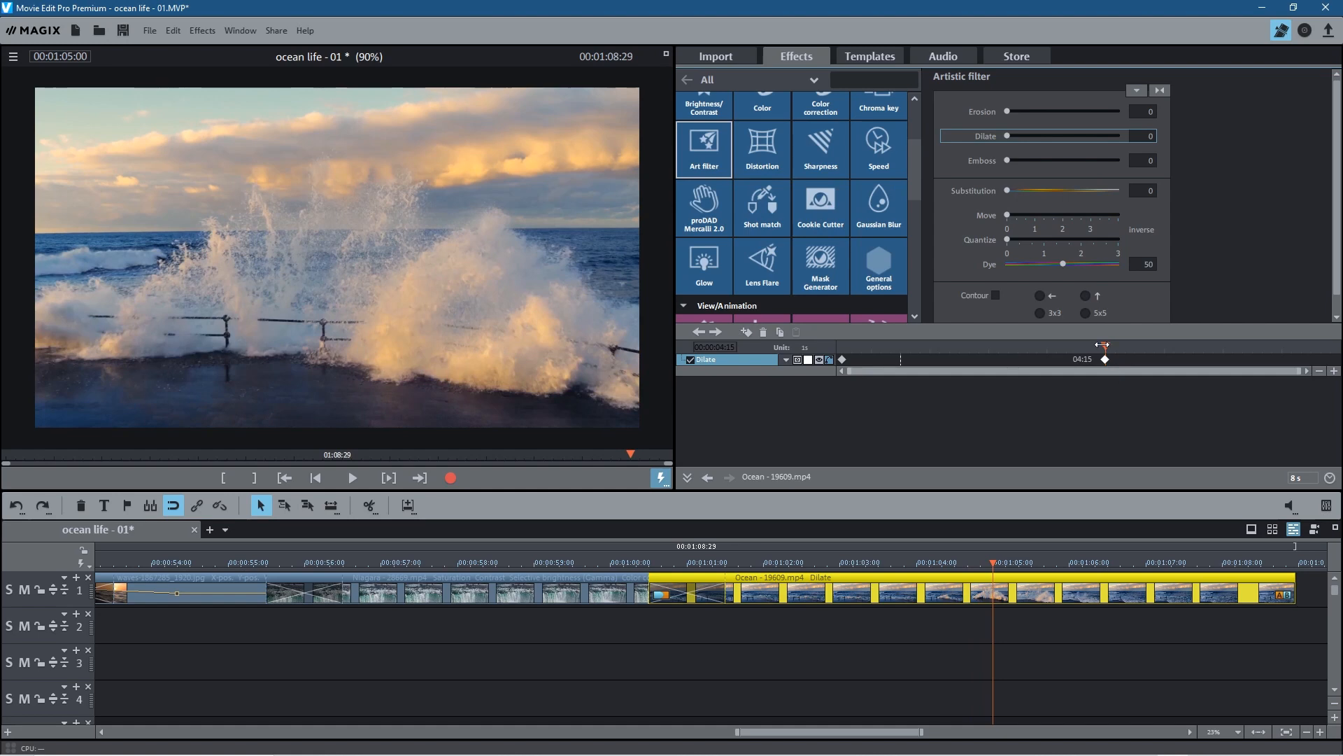
{"action": "left_click_drag", "start_coordinate": [1102, 345], "coordinate": [829, 361]}
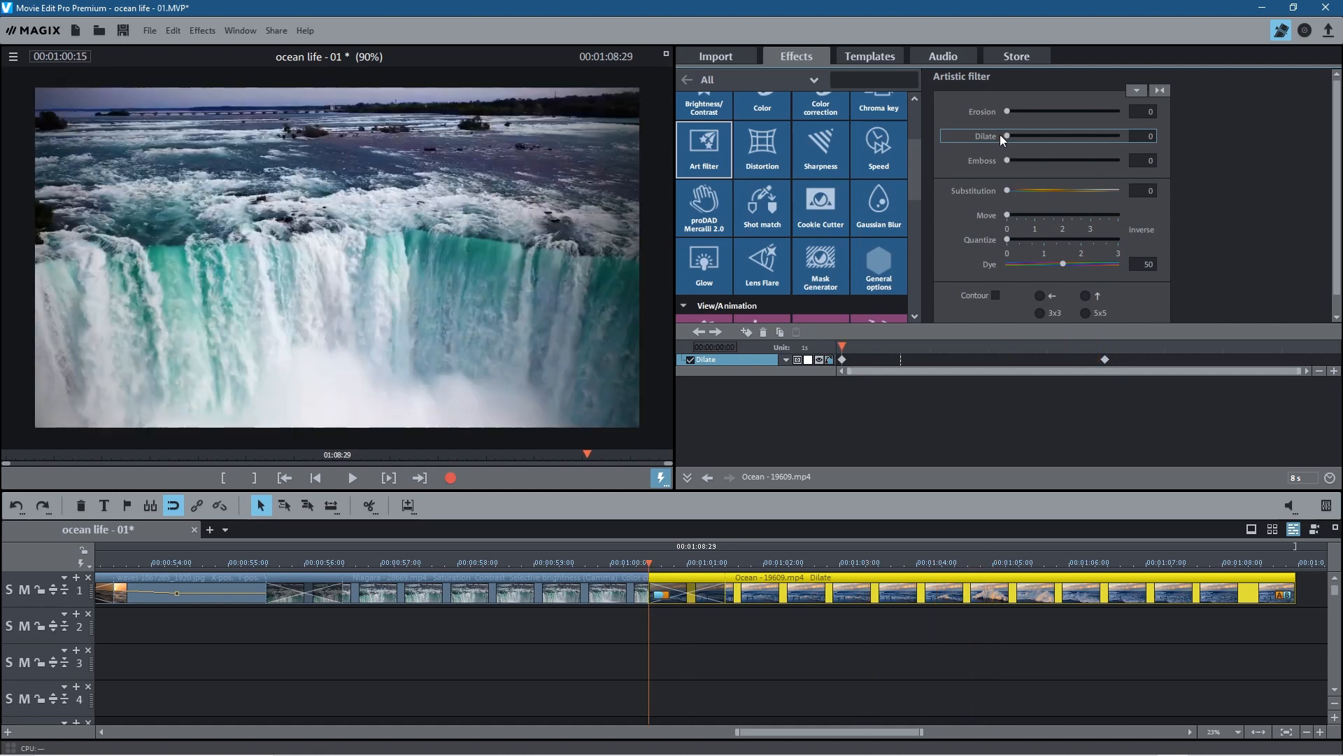
{"action": "left_click_drag", "start_coordinate": [1046, 137], "coordinate": [1069, 137]}
Preview the Dilate animation along the Ocean - 19609.mp4 clip, including the transition from the Niagara clip.
{"action": "left_click_drag", "start_coordinate": [644, 562], "coordinate": [773, 598]}
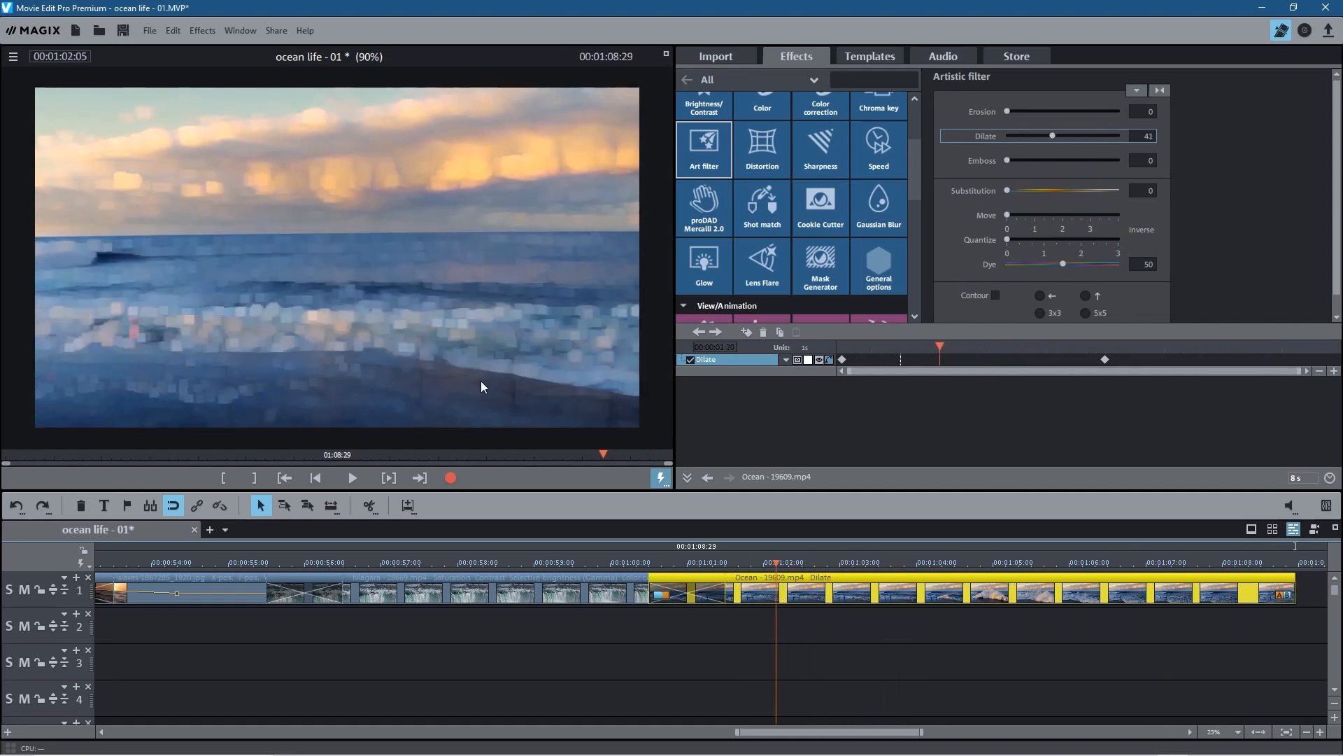
{"action": "left_click_drag", "start_coordinate": [774, 564], "coordinate": [916, 574]}
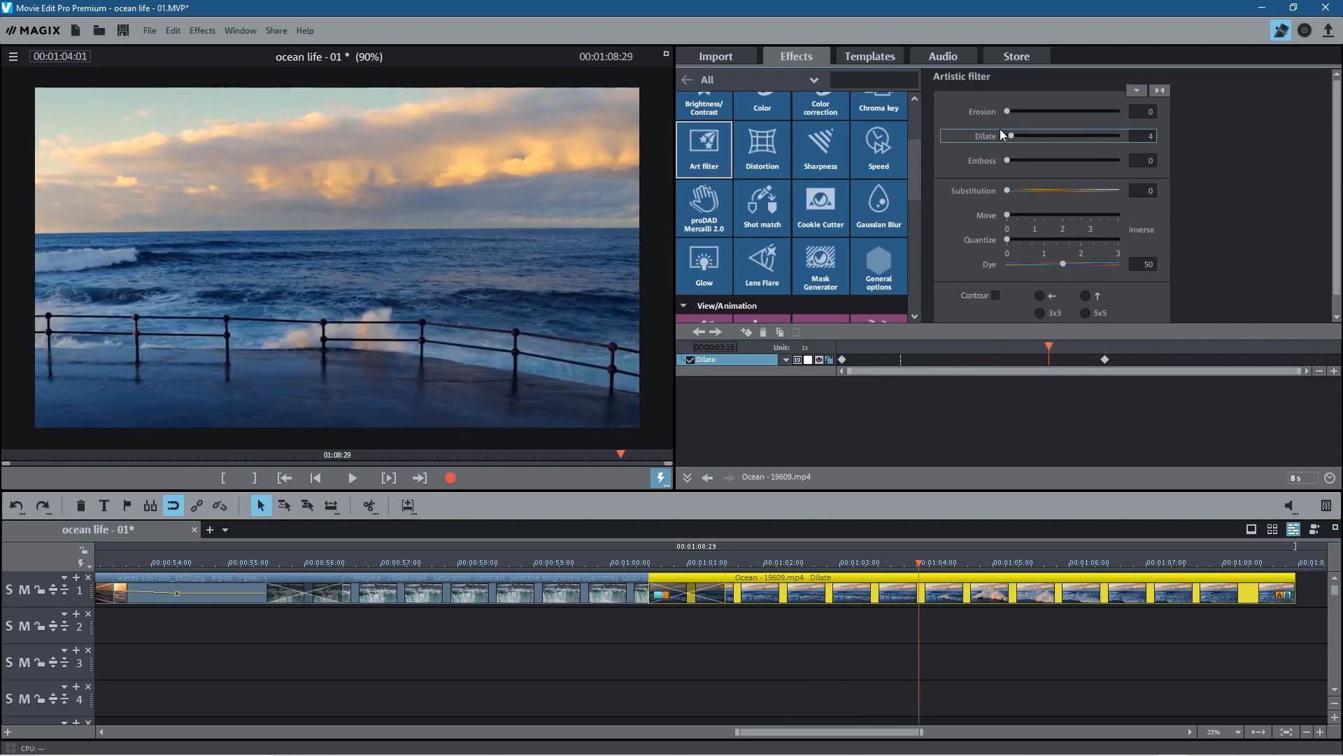
{"action": "left_click_drag", "start_coordinate": [906, 562], "coordinate": [620, 563]}
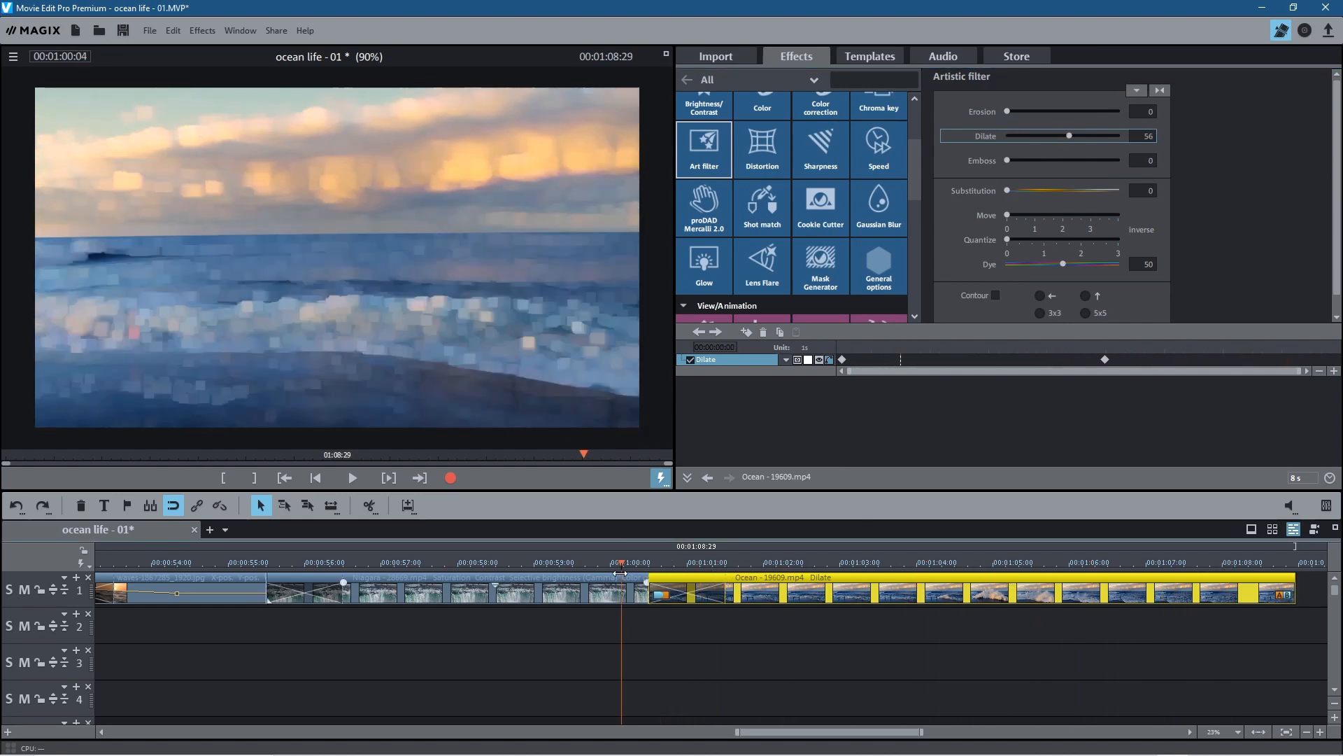
{"action": "left_click", "coordinate": [343, 476]}
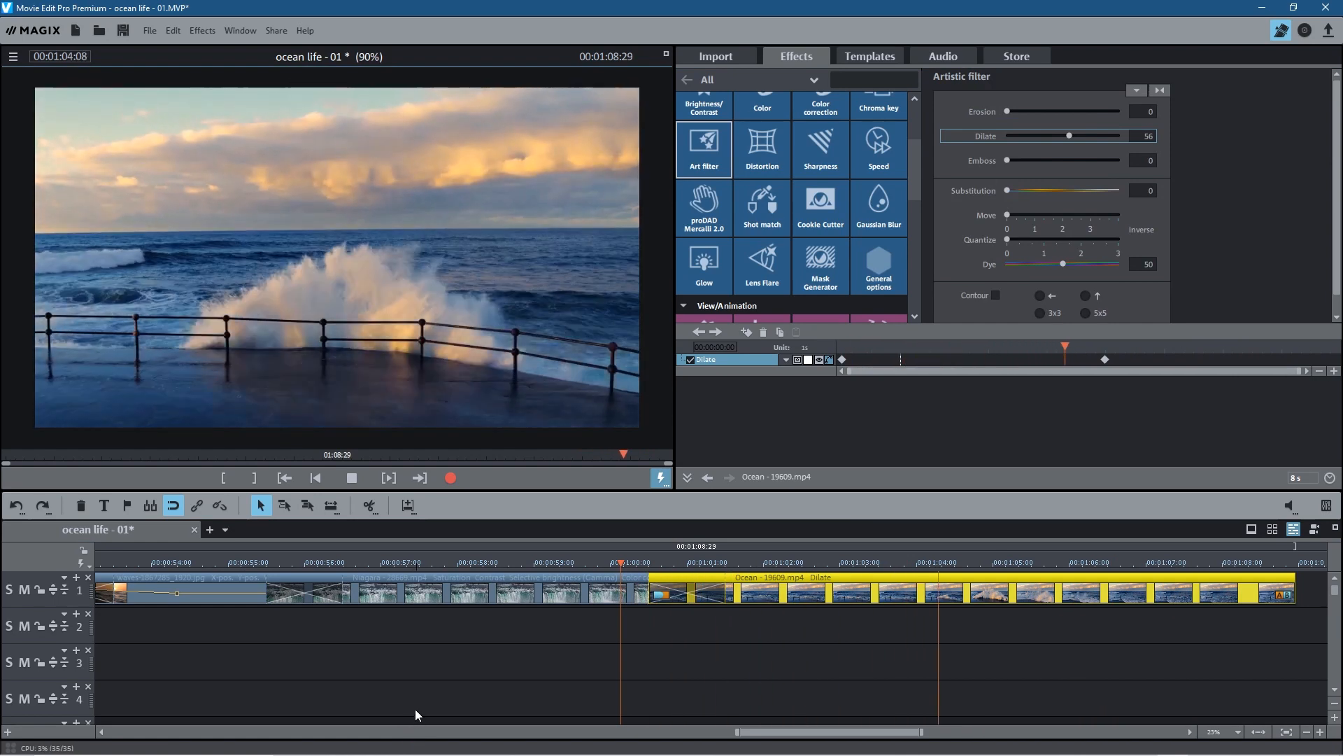
{"action": "key", "text": "space"}
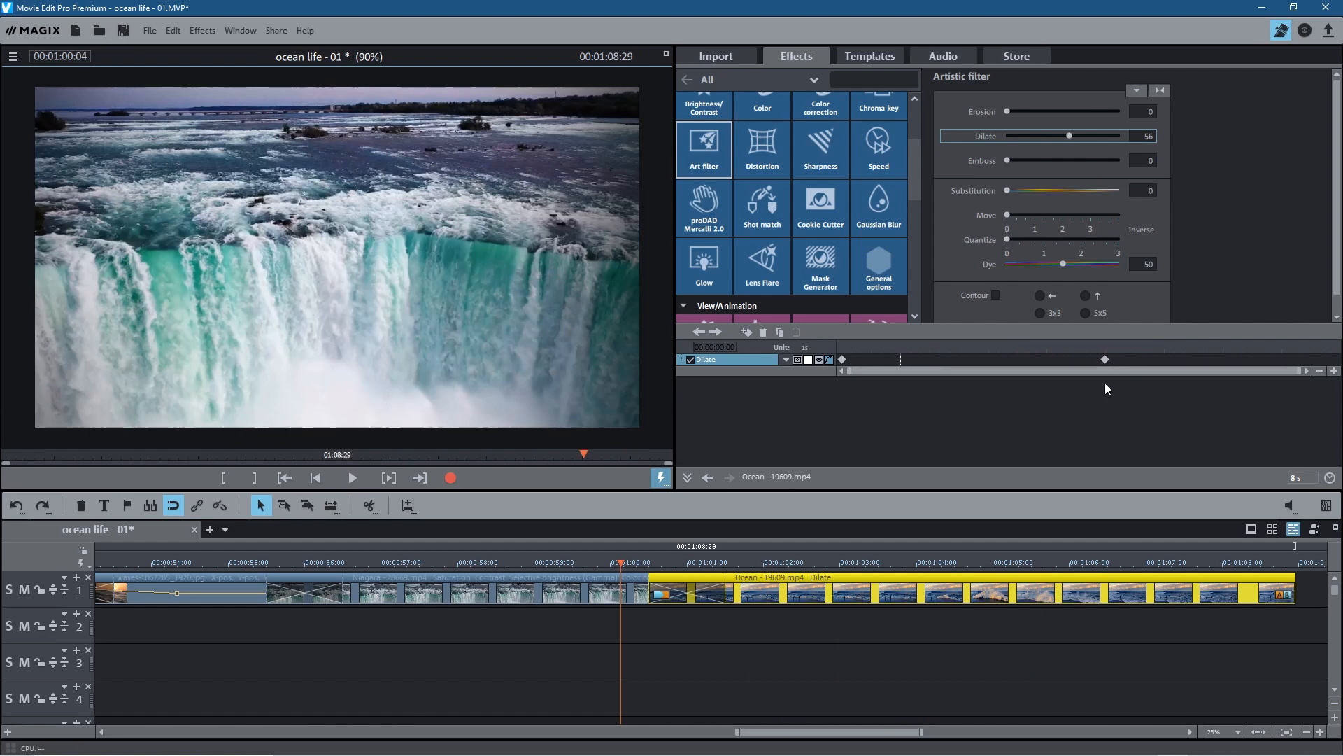
Move the ending Dilate keyframe to 06:01, check the clip's remaining frames and save the project.
{"action": "left_click_drag", "start_coordinate": [614, 564], "coordinate": [939, 571]}
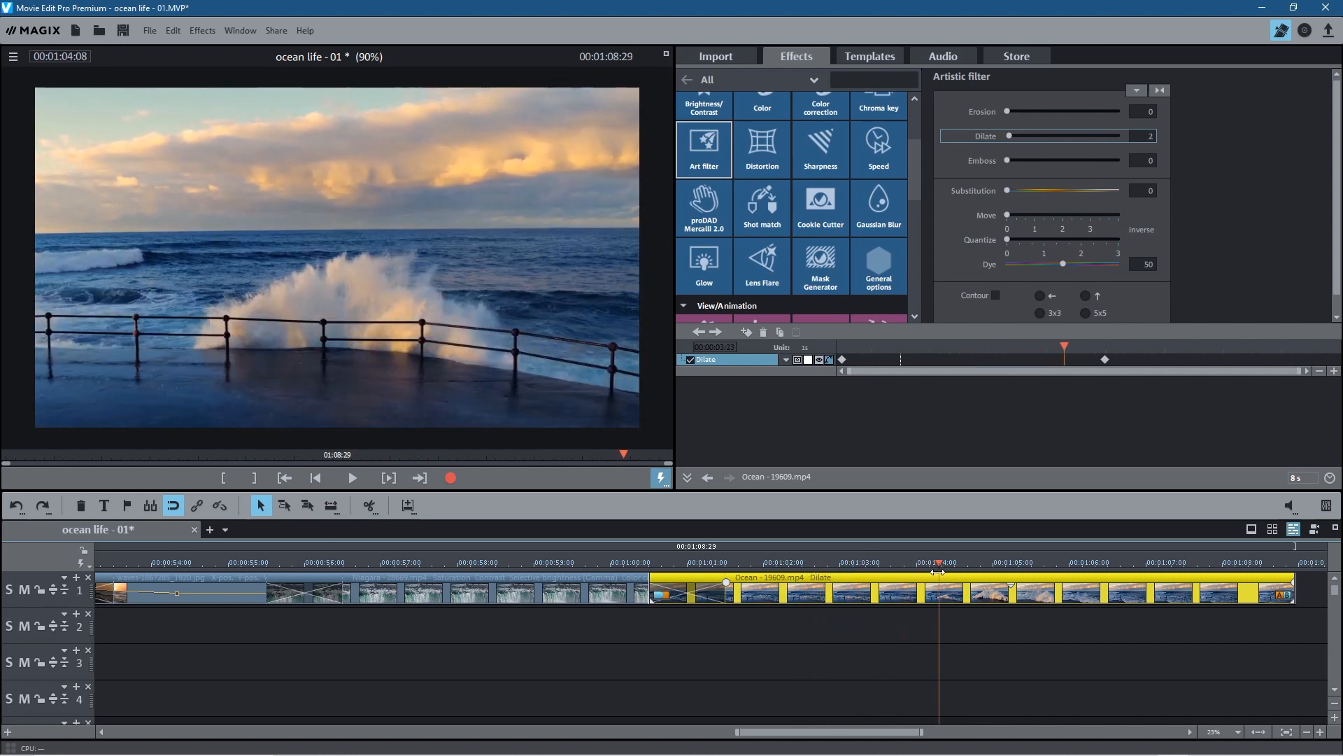
{"action": "left_click", "coordinate": [1104, 358]}
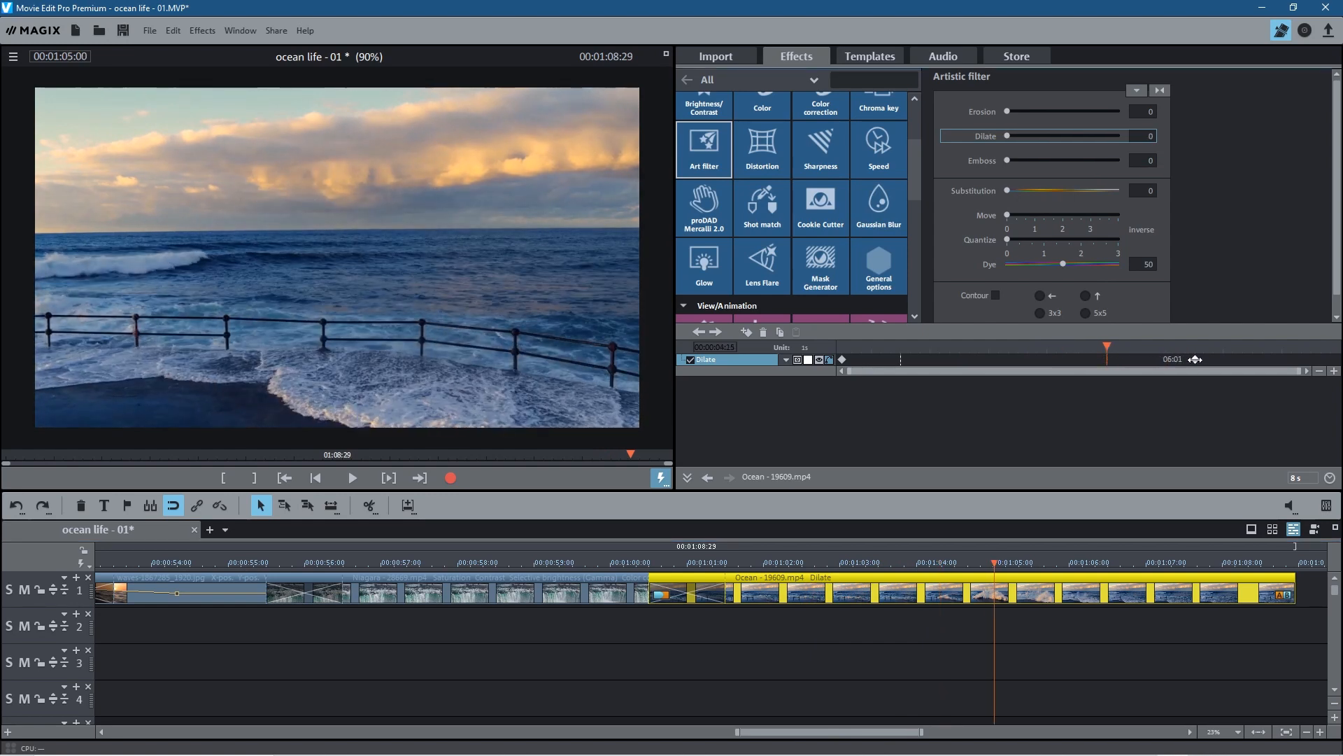
{"action": "left_click_drag", "start_coordinate": [994, 562], "coordinate": [1138, 558]}
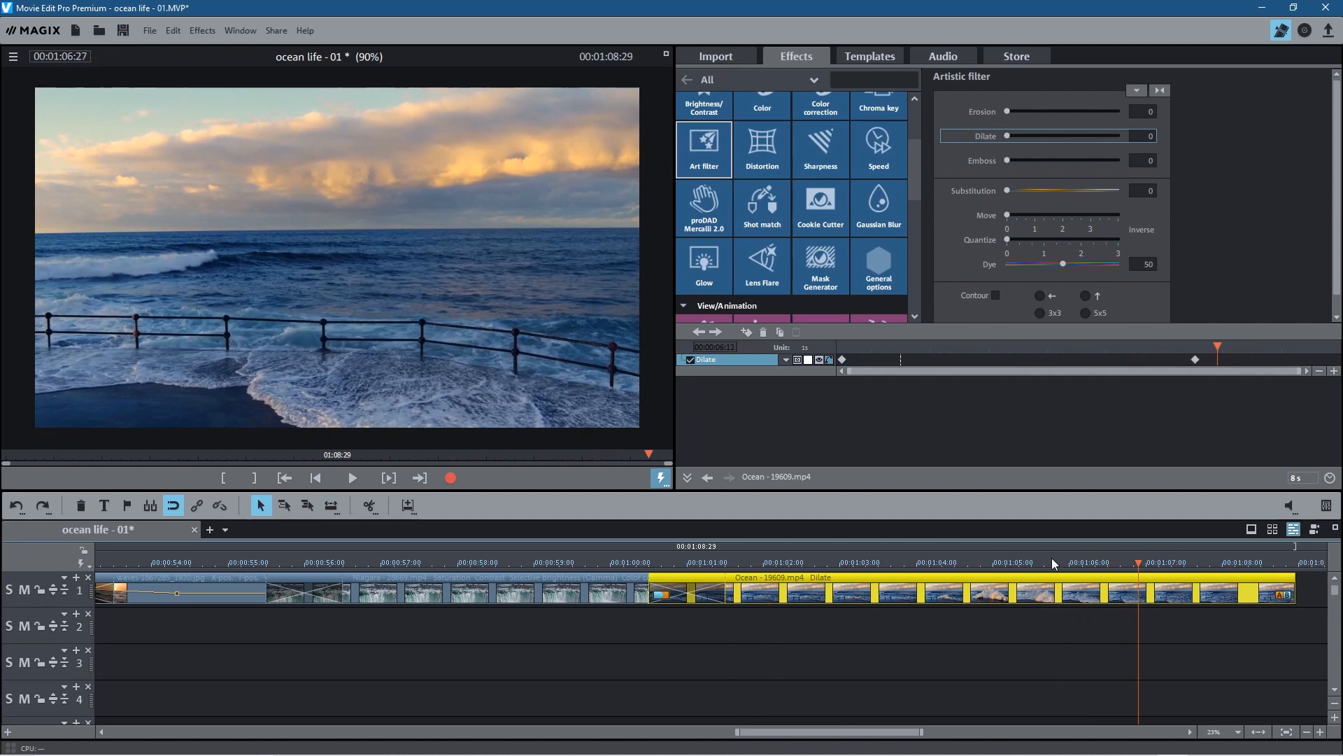
{"action": "left_click_drag", "start_coordinate": [1028, 560], "coordinate": [1202, 564]}
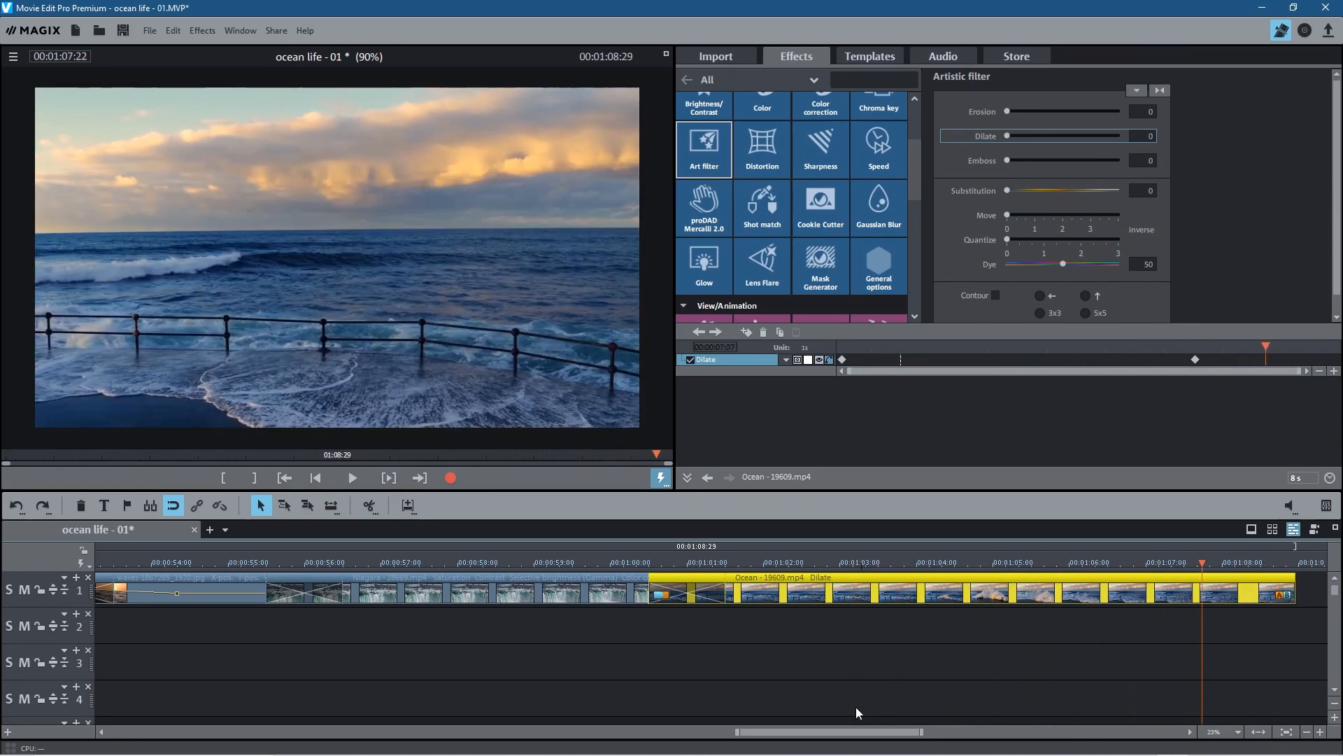
{"action": "left_click_drag", "start_coordinate": [818, 736], "coordinate": [869, 737]}
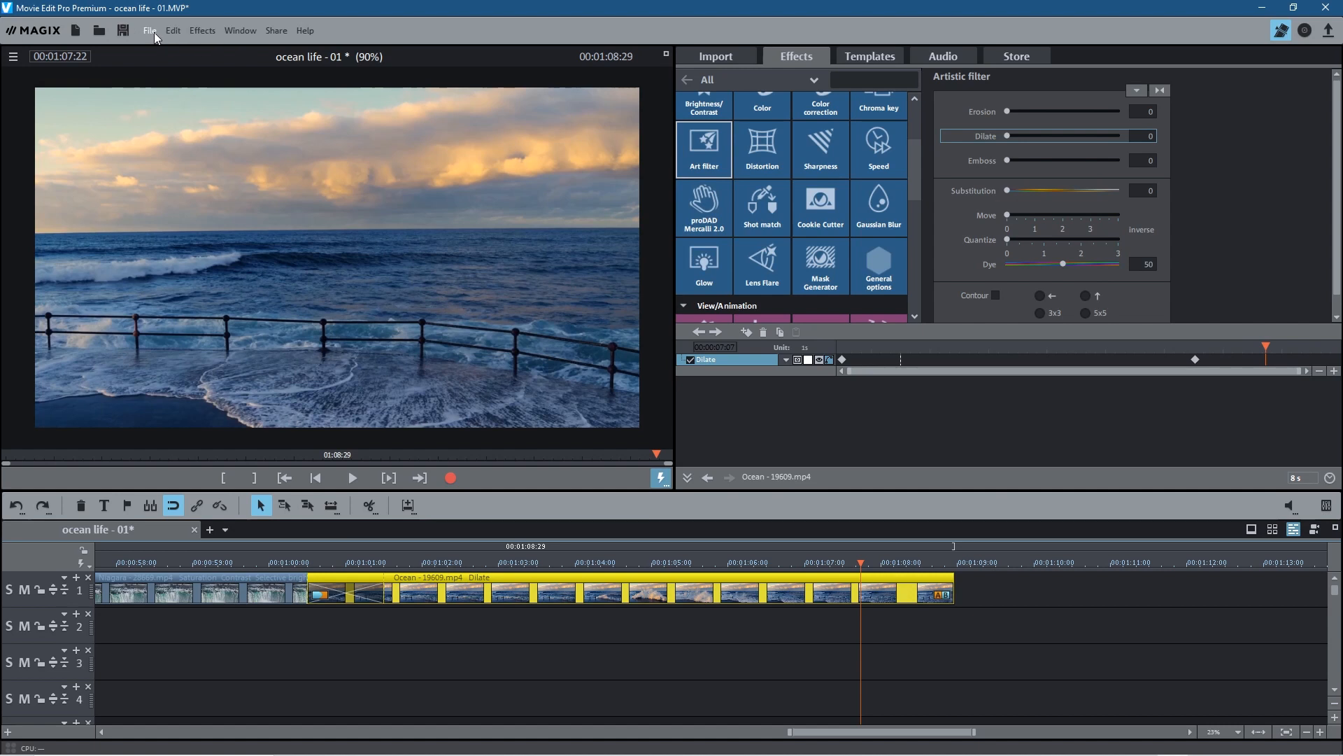
{"action": "left_click", "coordinate": [123, 31]}
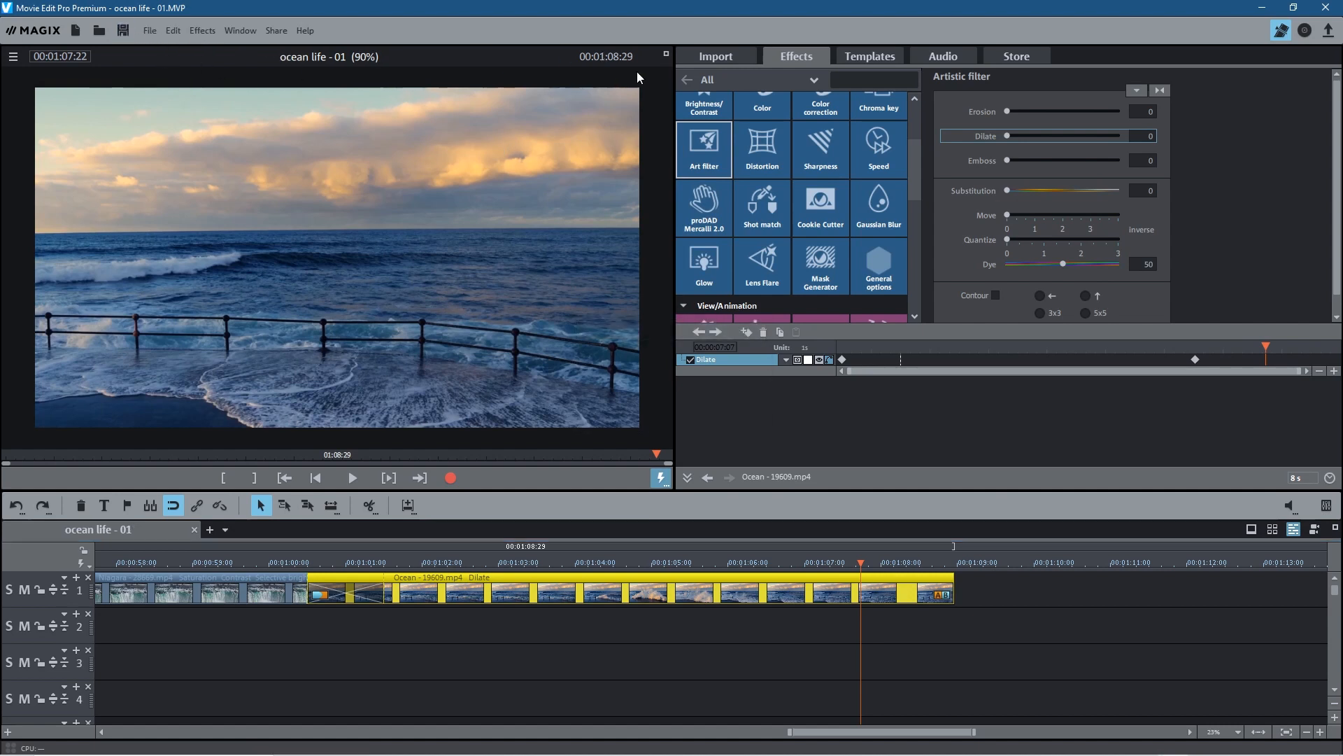
Add the Sea - 24216 (1).mp4 clip after Ocean - 19609.mp4 on track 1, overlapping that clip's end by about one second.
{"action": "left_click", "coordinate": [707, 64]}
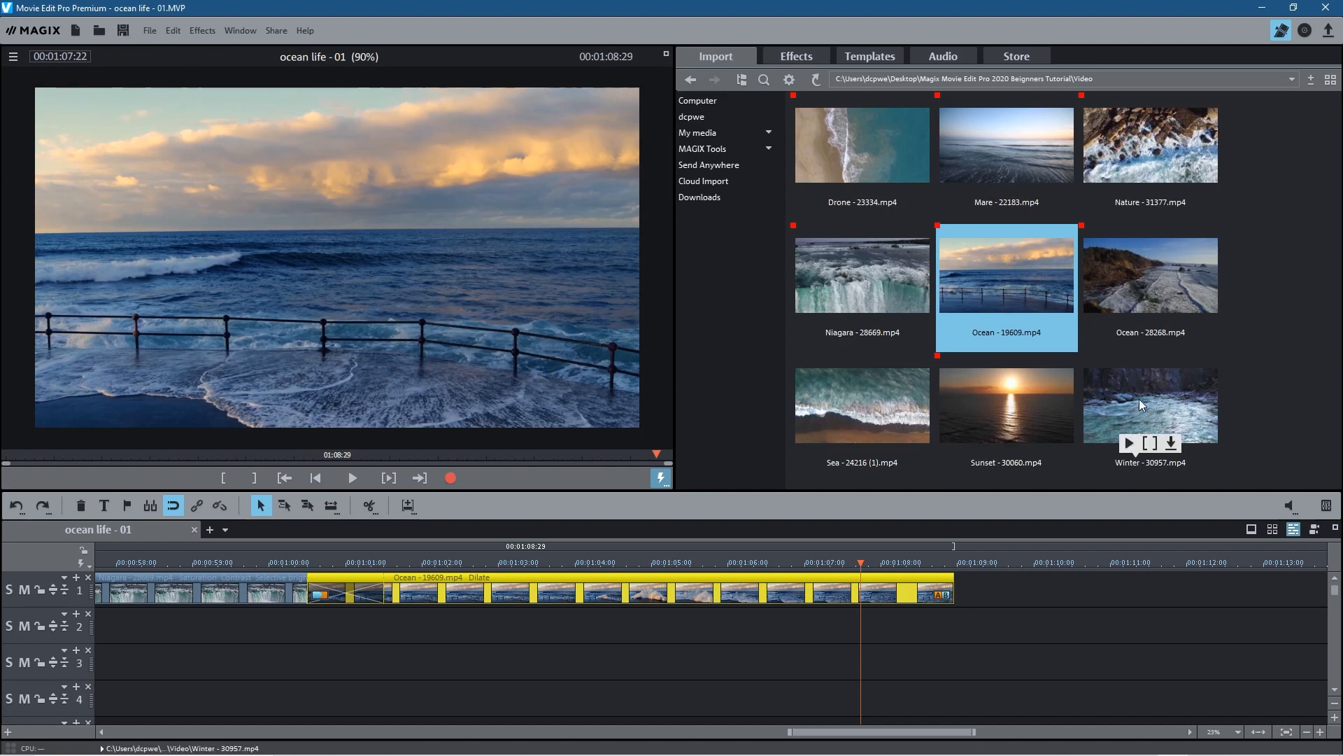
{"action": "left_click_drag", "start_coordinate": [860, 410], "coordinate": [1025, 596]}
{"action": "left_click_drag", "start_coordinate": [808, 732], "coordinate": [860, 732]}
{"action": "mouse_move", "coordinate": [750, 599]}
{"action": "left_mouse_down"}
{"action": "mouse_move", "coordinate": [723, 599]}
{"action": "mouse_move", "coordinate": [737, 599]}
{"action": "left_mouse_up"}
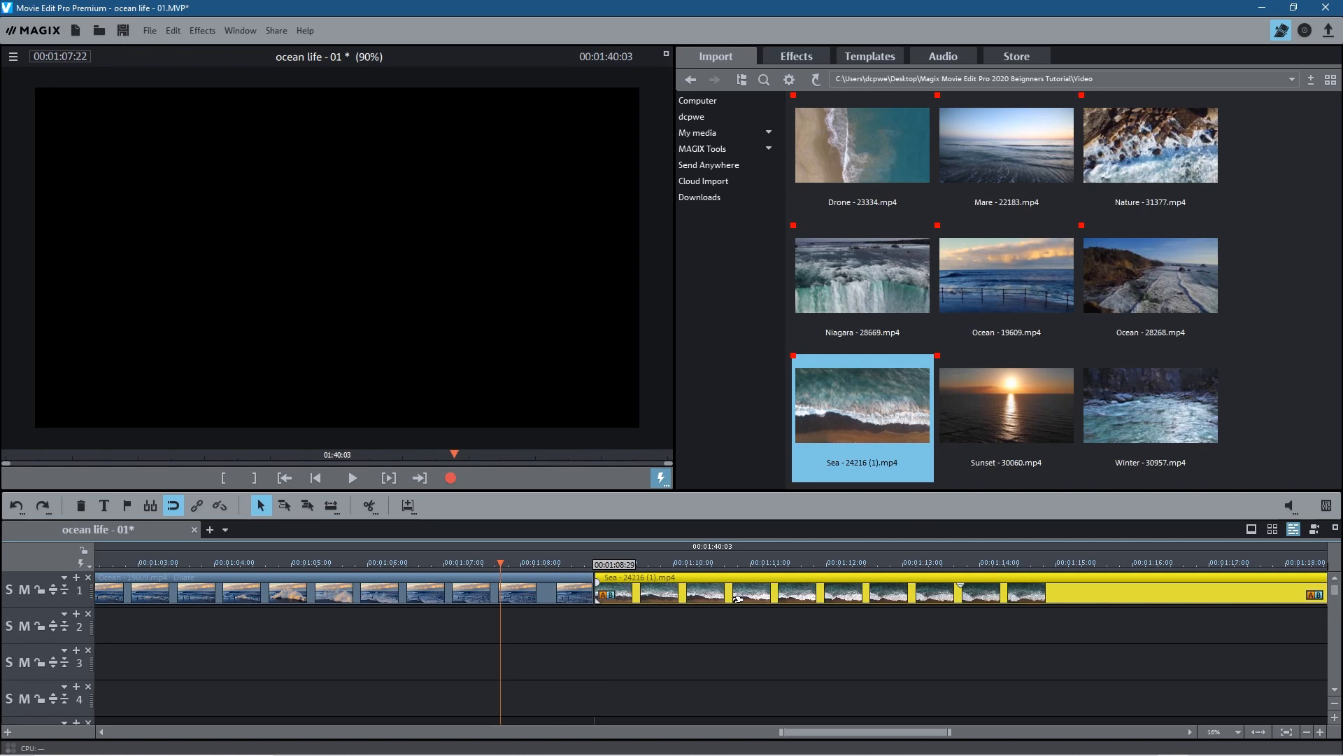
{"action": "left_click_drag", "start_coordinate": [737, 599], "coordinate": [736, 599]}
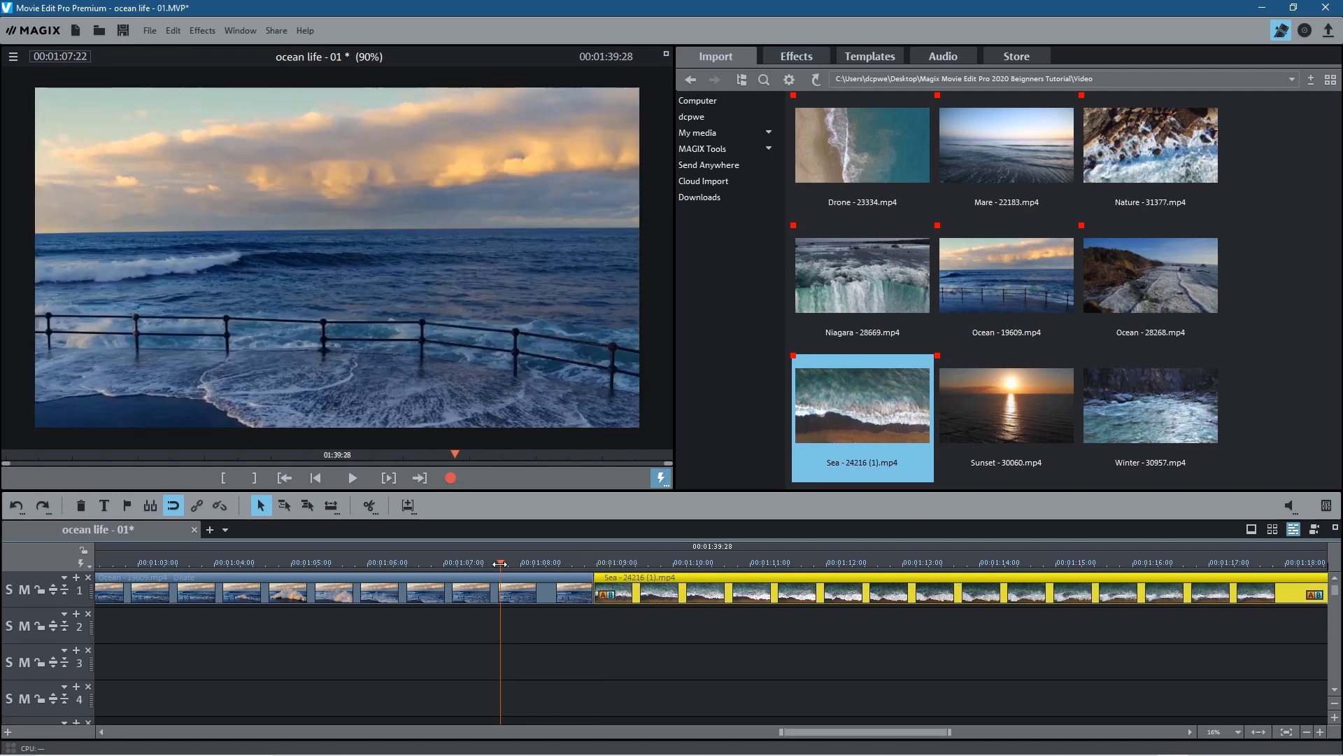
{"action": "left_click_drag", "start_coordinate": [501, 563], "coordinate": [383, 563]}
{"action": "left_click_drag", "start_coordinate": [769, 596], "coordinate": [693, 588]}
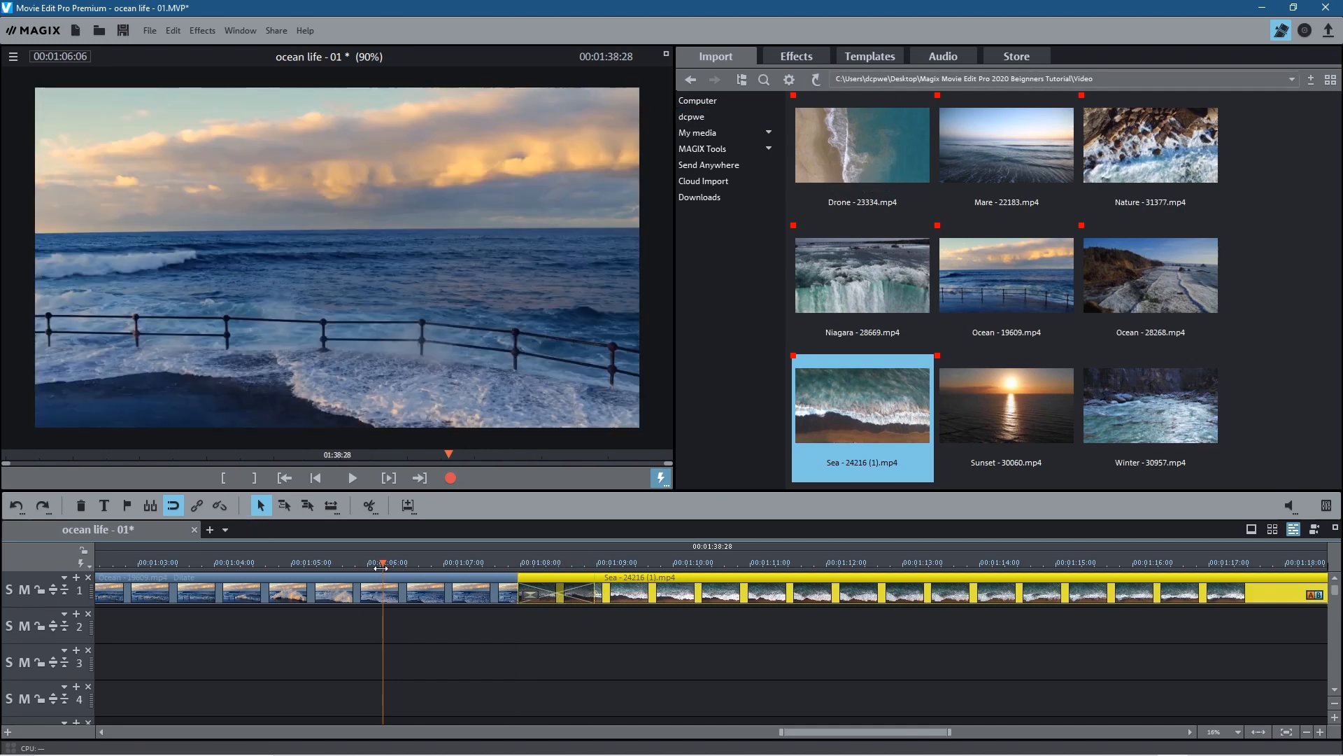
Apply the Circle from left transition from Shapes & objects Basic between the Ocean - 19609.mp4 and Sea - 24216 (1).mp4 clips.
{"action": "left_click_drag", "start_coordinate": [296, 606], "coordinate": [1067, 598]}
{"action": "left_click", "coordinate": [876, 58]}
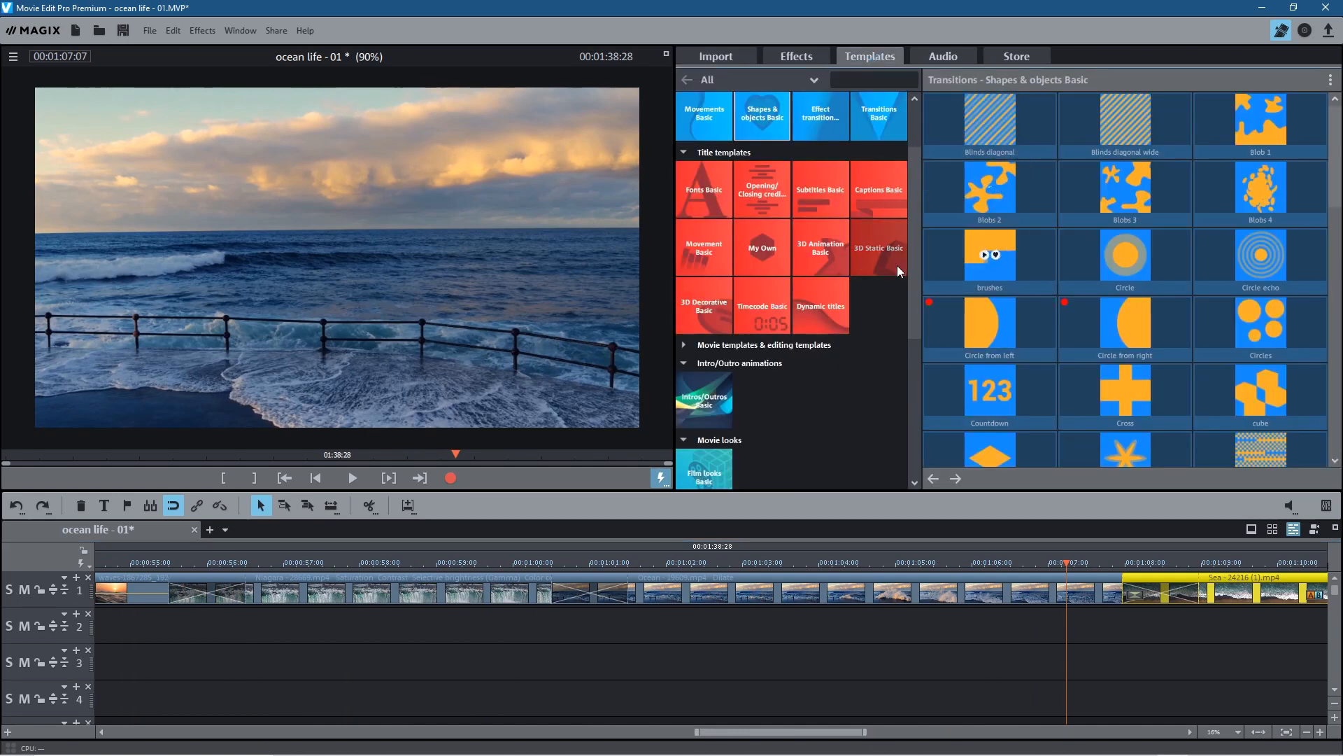
{"action": "mouse_move", "coordinate": [942, 329]}
{"action": "left_click_drag", "start_coordinate": [942, 329], "coordinate": [1159, 599]}
{"action": "left_click_drag", "start_coordinate": [1079, 559], "coordinate": [1232, 564]}
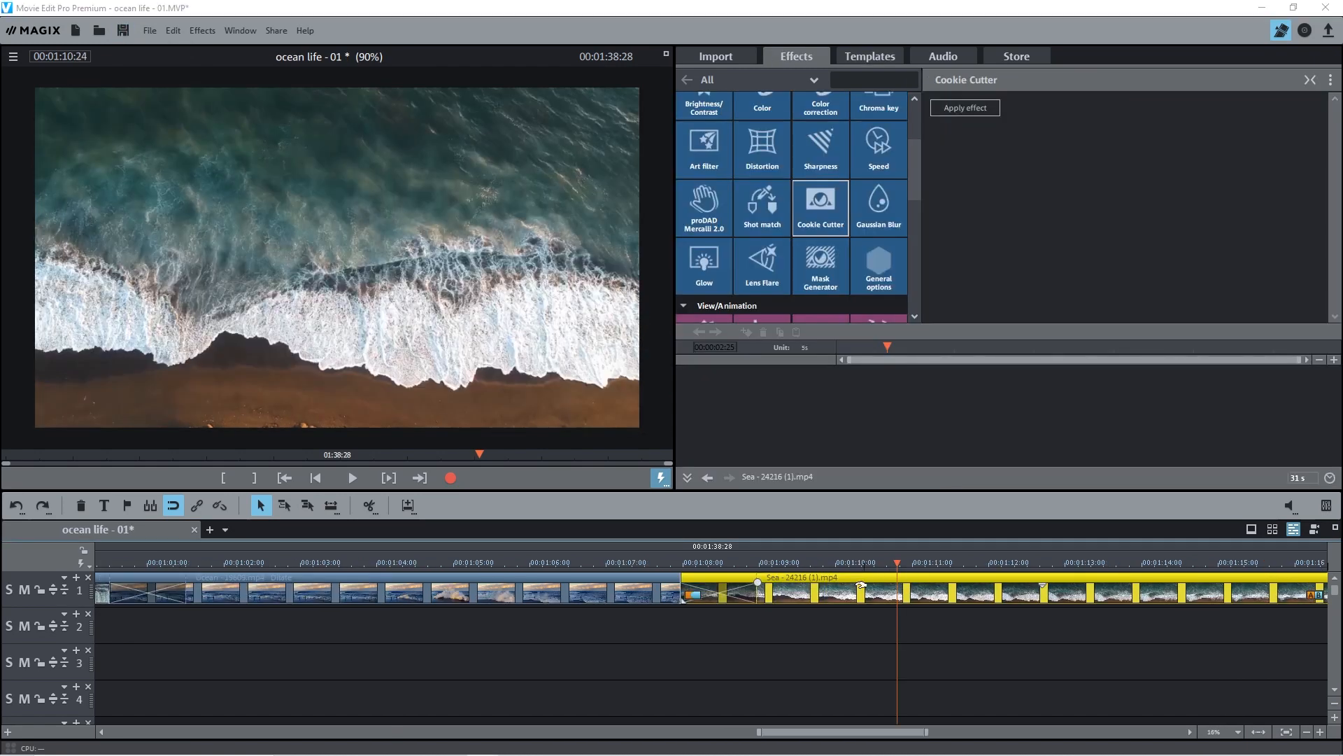
Apply the Glow effect to the Sea - 24216 (1).mp4 clip with the playhead at 00:01:10:06.
{"action": "left_click_drag", "start_coordinate": [896, 563], "coordinate": [851, 563]}
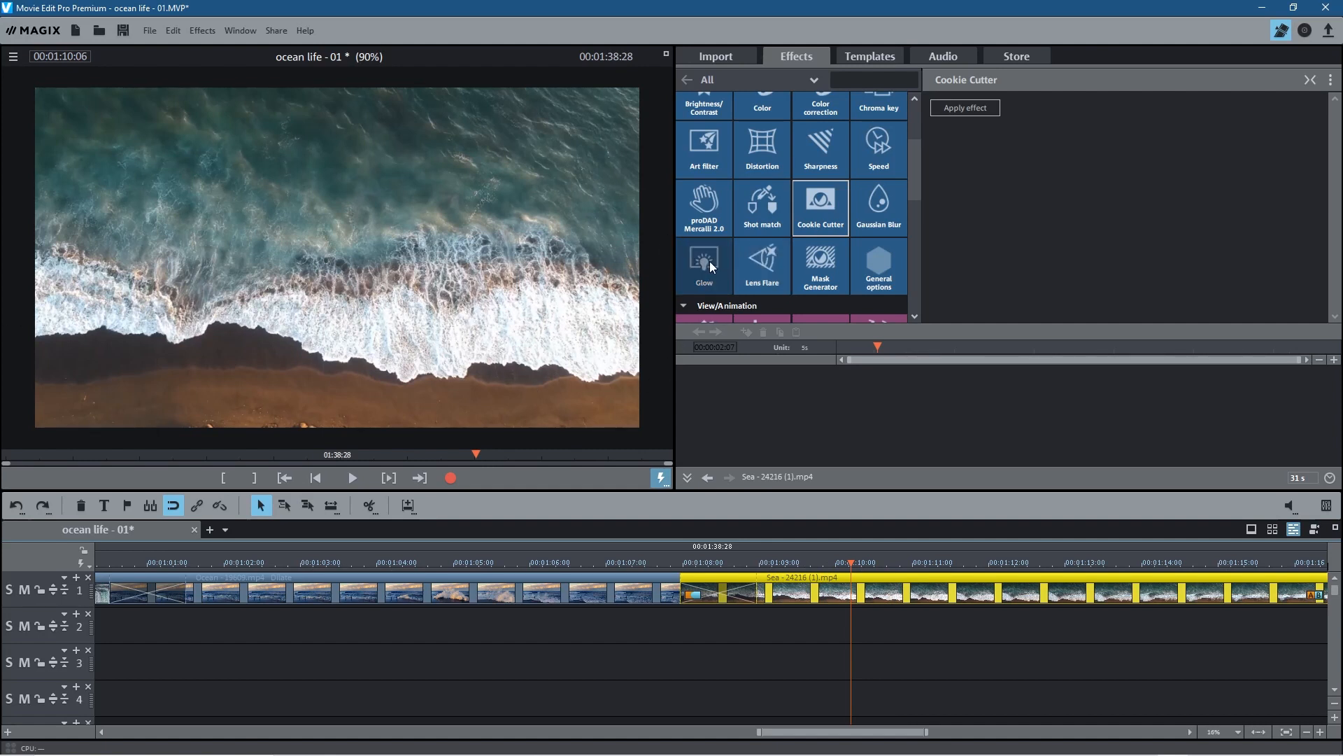
{"action": "left_click", "coordinate": [708, 53]}
{"action": "left_click", "coordinate": [782, 55]}
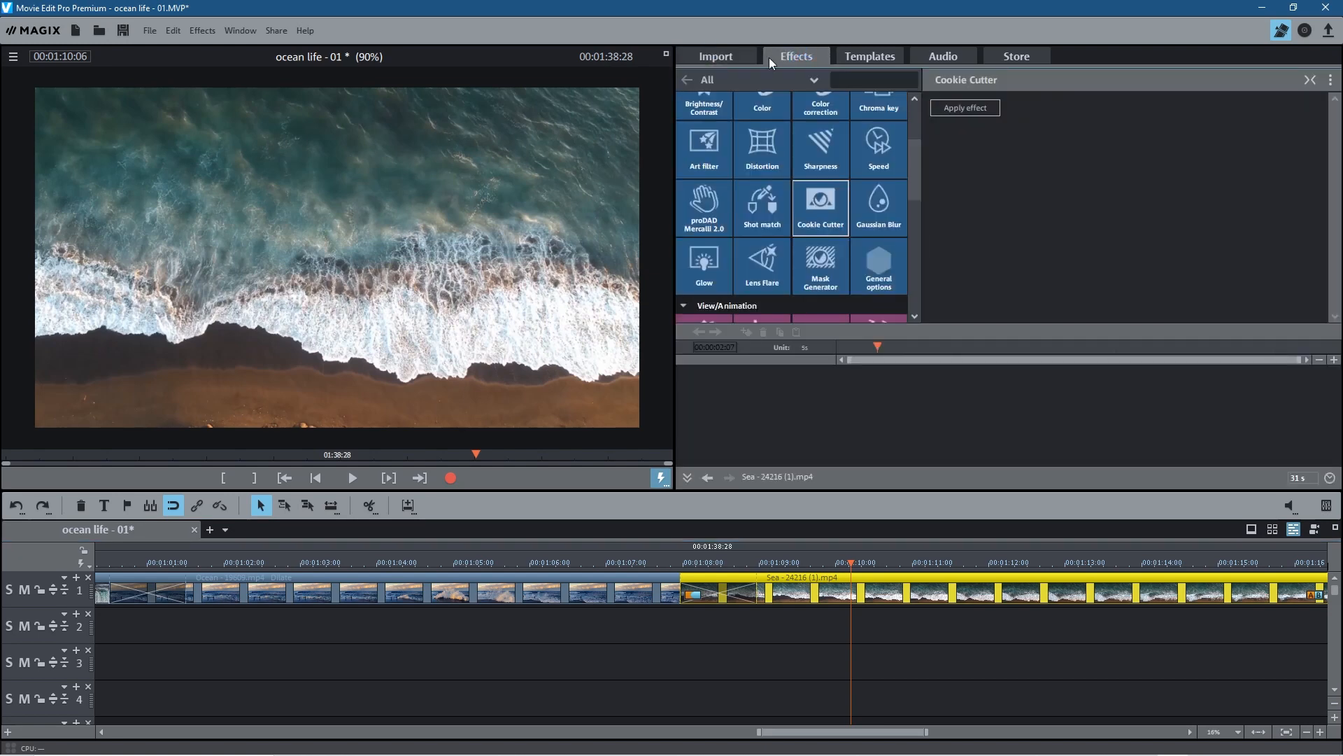
{"action": "left_click", "coordinate": [711, 271]}
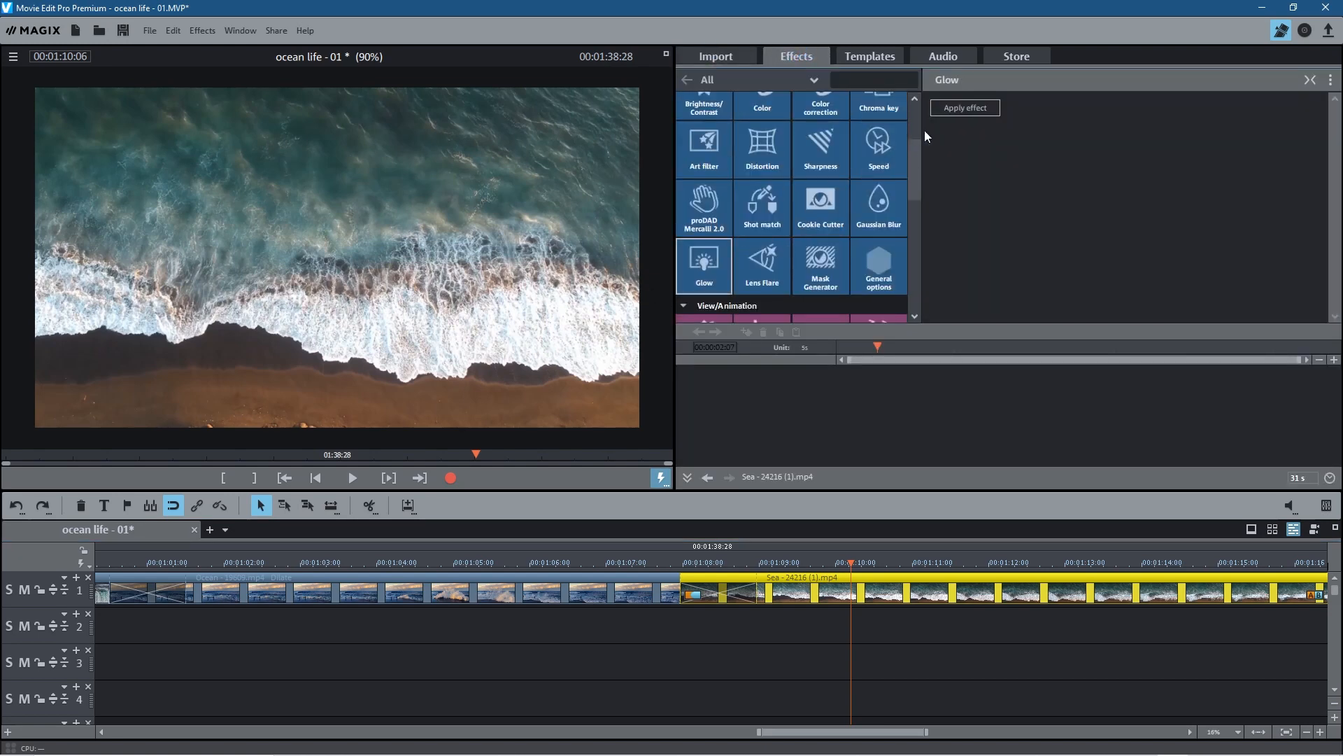
{"action": "left_click", "coordinate": [965, 108]}
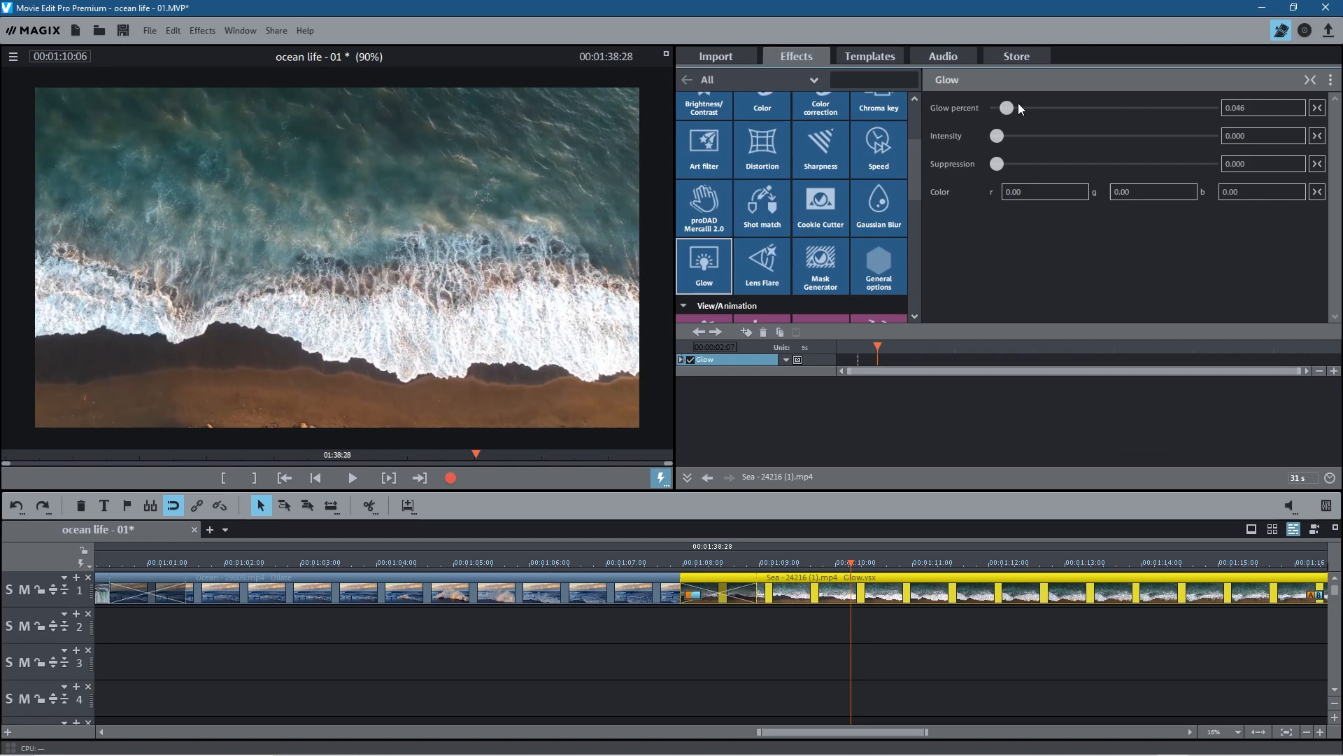
Set the Glow effect's Glow percent to 0.026, Intensity to 1.303, Suppression to 0.221 and red colour value to 0.24.
{"action": "left_click_drag", "start_coordinate": [1017, 103], "coordinate": [1010, 134]}
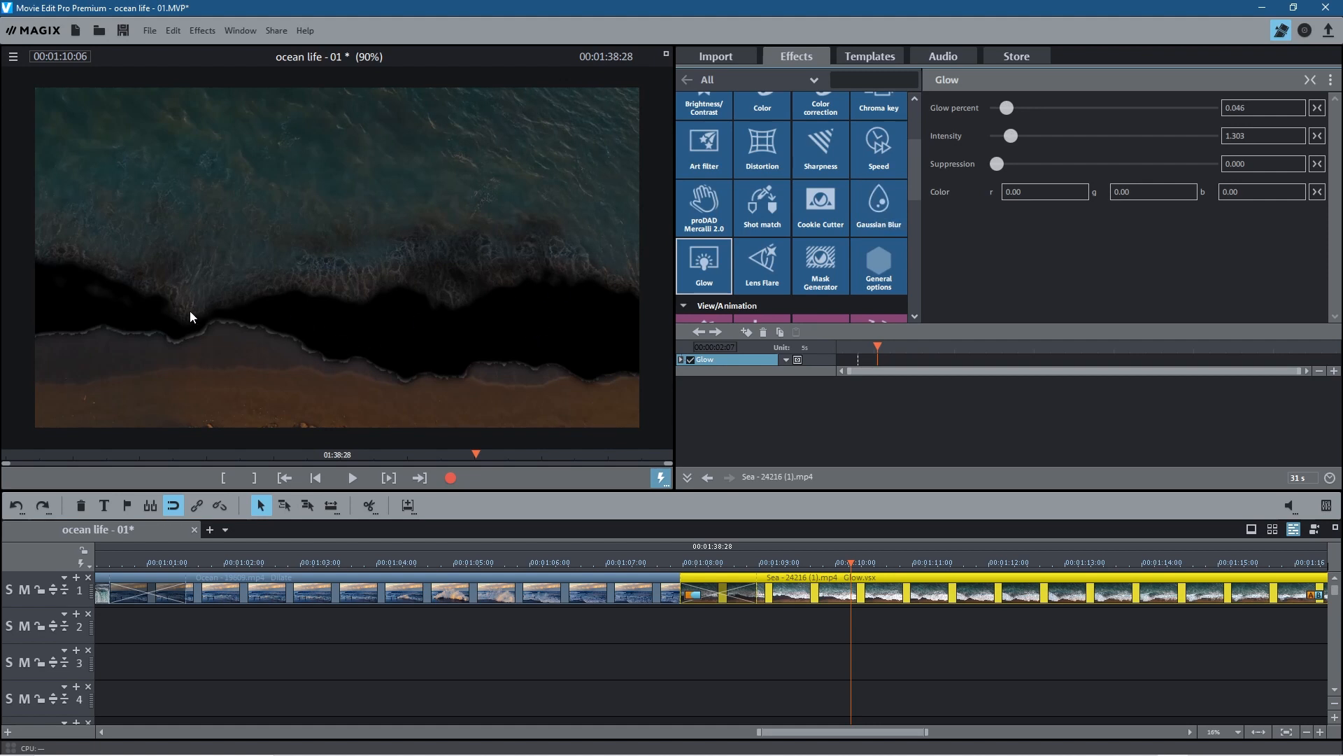
{"action": "left_click_drag", "start_coordinate": [1006, 109], "coordinate": [1002, 112]}
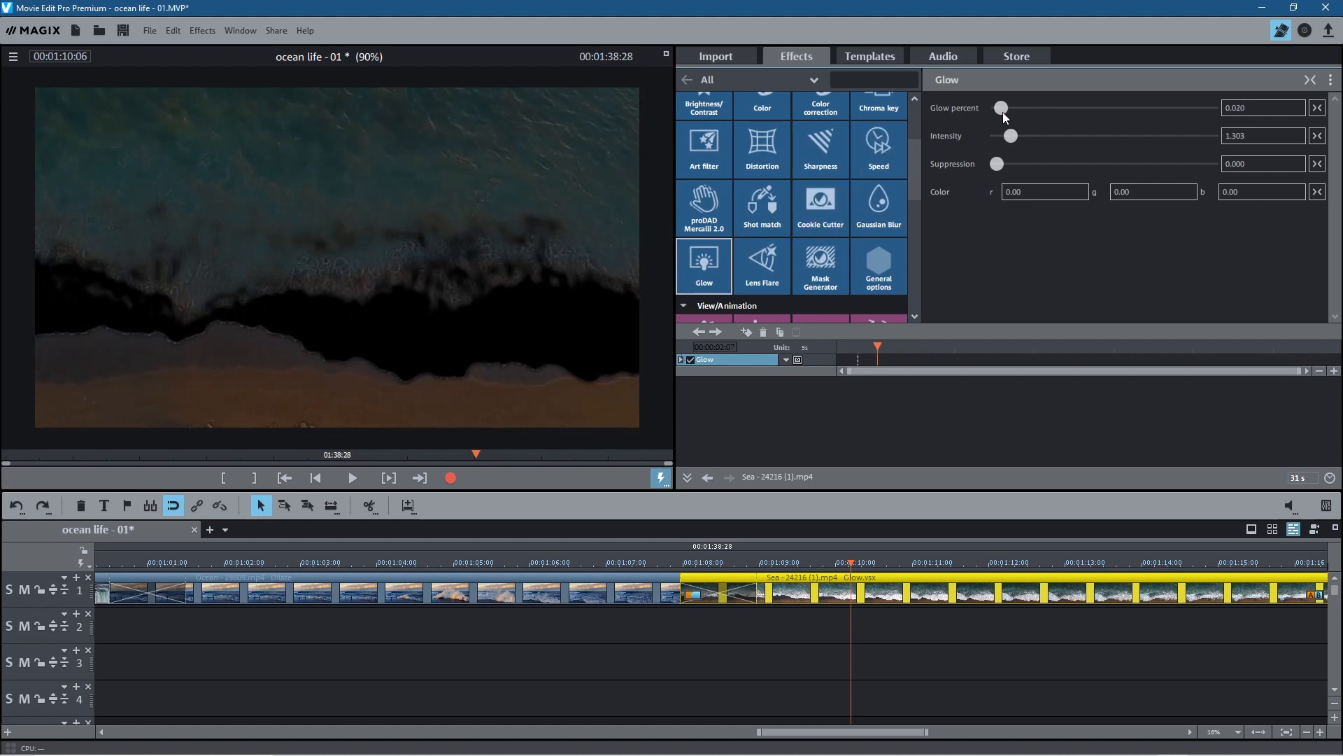
{"action": "left_click_drag", "start_coordinate": [999, 164], "coordinate": [1036, 177]}
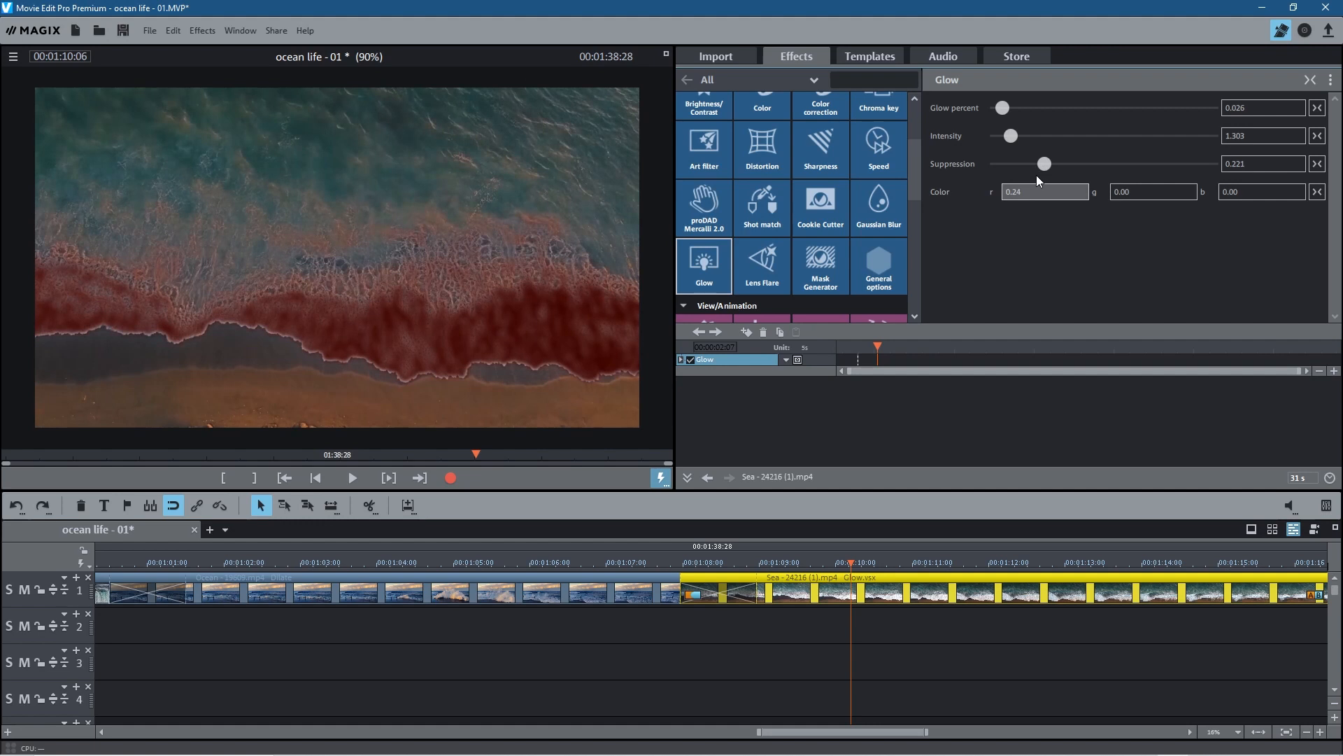
Set the glow colour's green value to 0.11 and blue value to 0.36, and check it at 00:01:11:01.
{"action": "left_click_drag", "start_coordinate": [1151, 191], "coordinate": [1151, 170]}
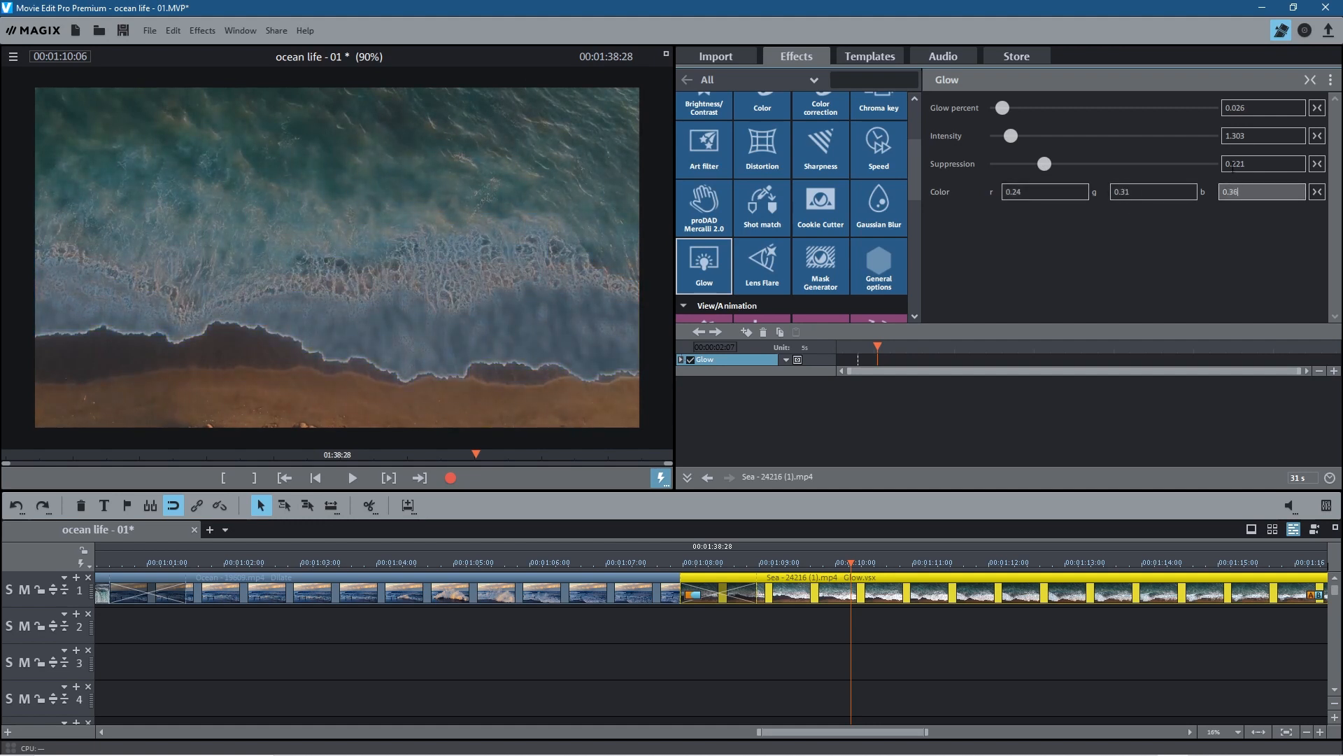
{"action": "left_click", "coordinate": [1133, 198]}
{"action": "type", "text": "0.18"}
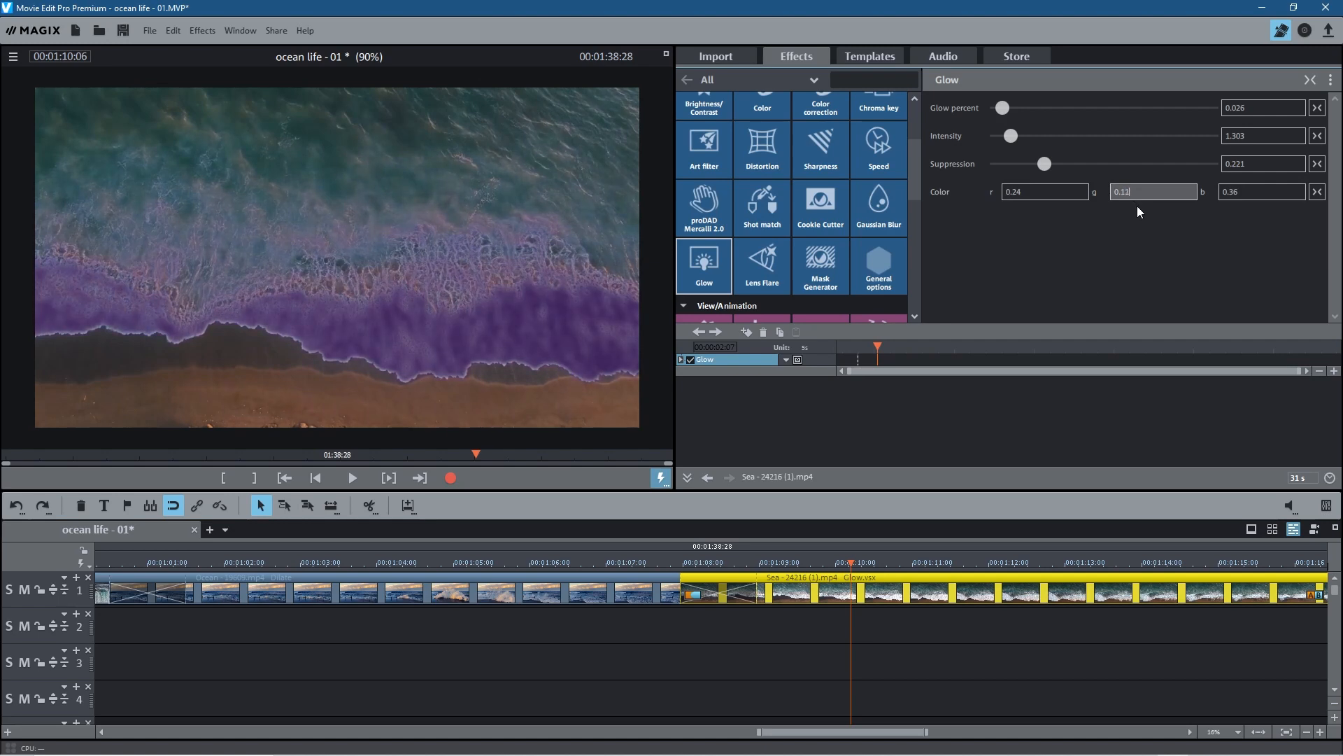
{"action": "key", "text": "Return"}
{"action": "left_click_drag", "start_coordinate": [849, 563], "coordinate": [917, 572]}
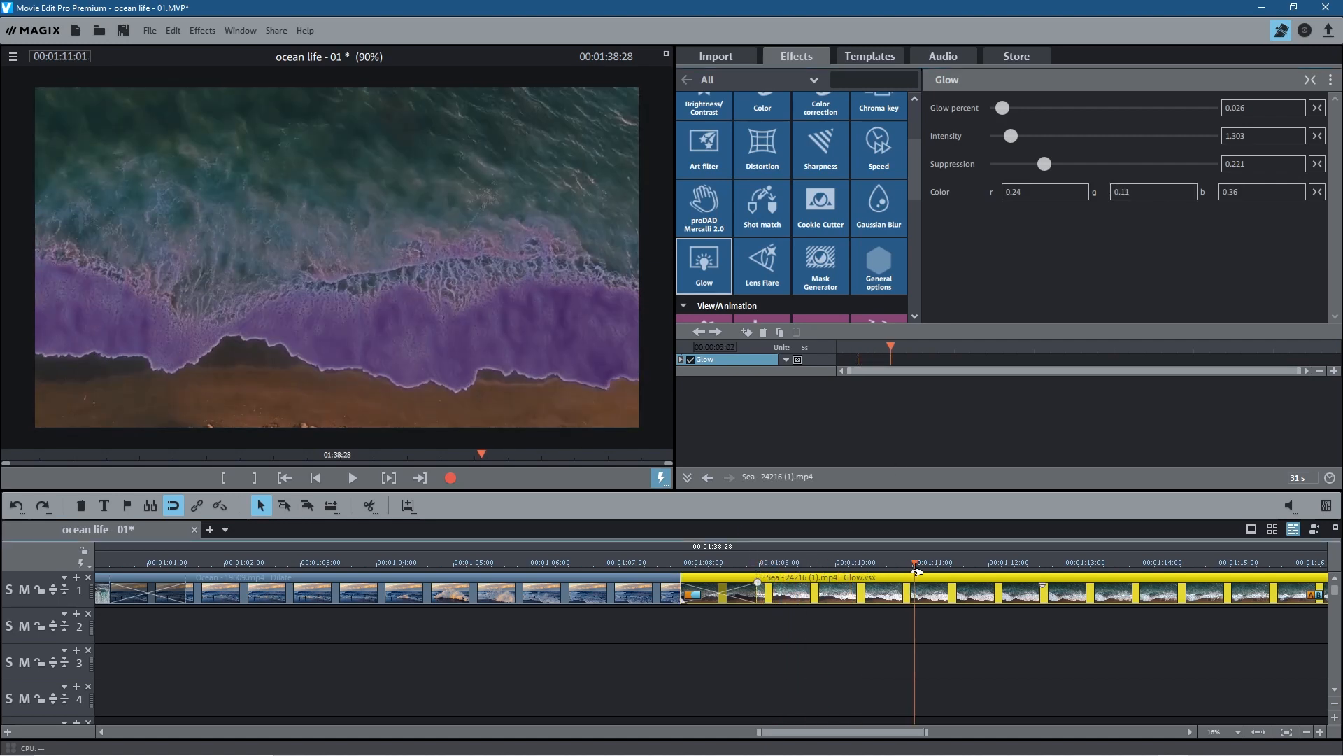
Adjust the glow's Suppression to 0.244, Glow percent to 0.036 and Intensity to 1.368, and play the Sea clip.
{"action": "mouse_move", "coordinate": [1044, 163]}
{"action": "left_mouse_down"}
{"action": "mouse_move", "coordinate": [1021, 163]}
{"action": "mouse_move", "coordinate": [1069, 165]}
{"action": "mouse_move", "coordinate": [1050, 165]}
{"action": "left_mouse_up"}
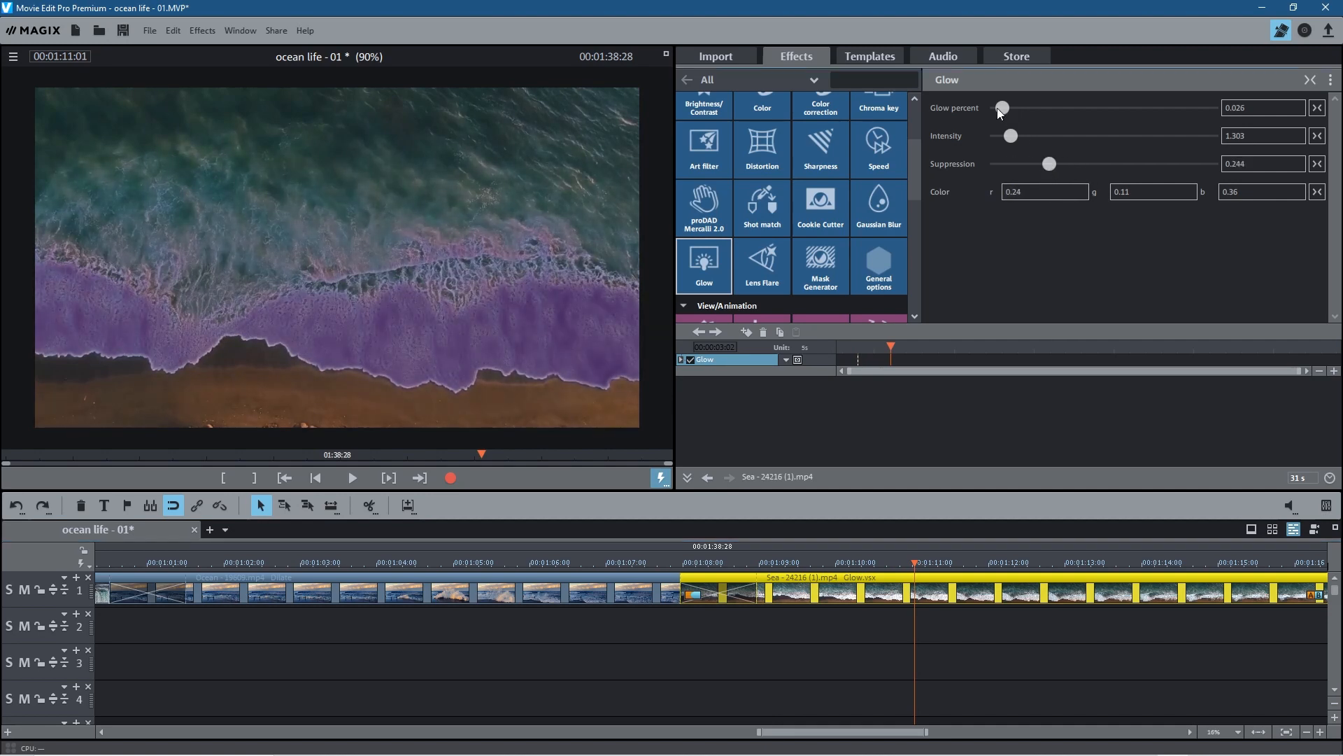
{"action": "left_click_drag", "start_coordinate": [992, 108], "coordinate": [1015, 153]}
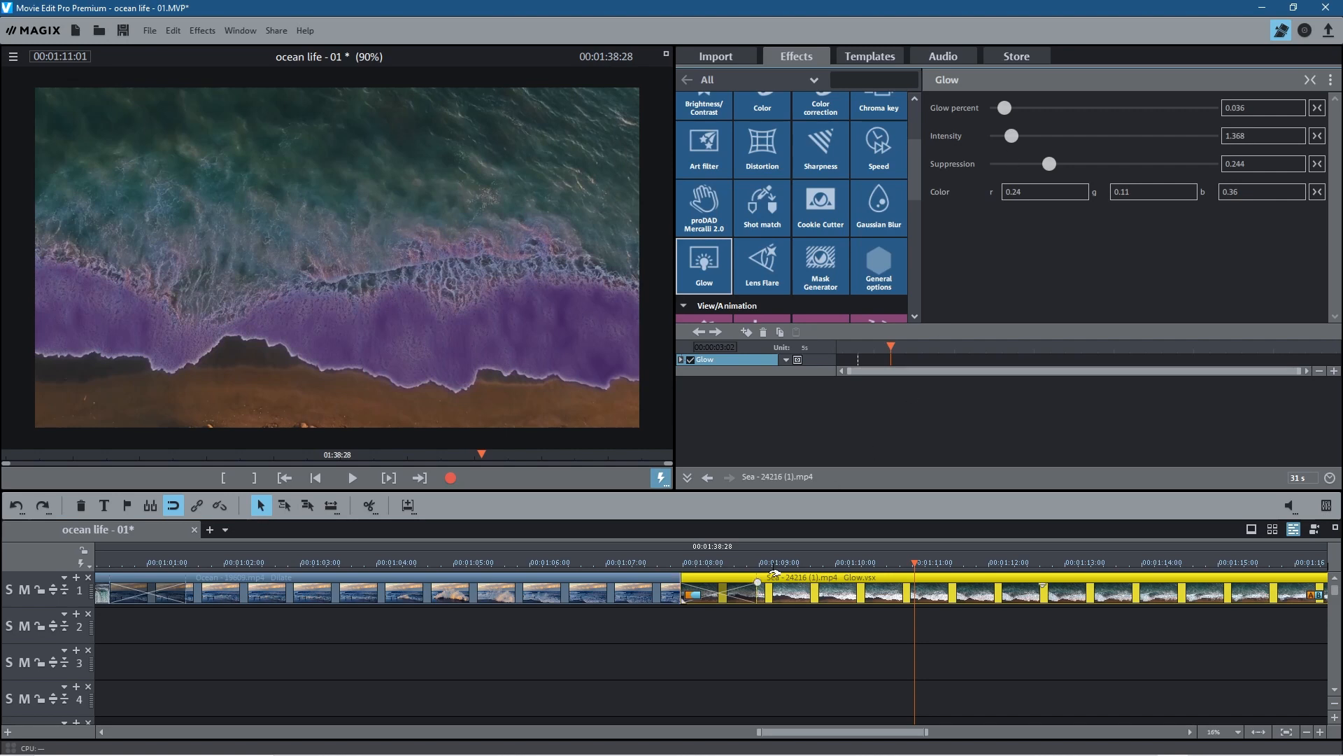
{"action": "left_click", "coordinate": [769, 563]}
{"action": "left_click", "coordinate": [352, 478]}
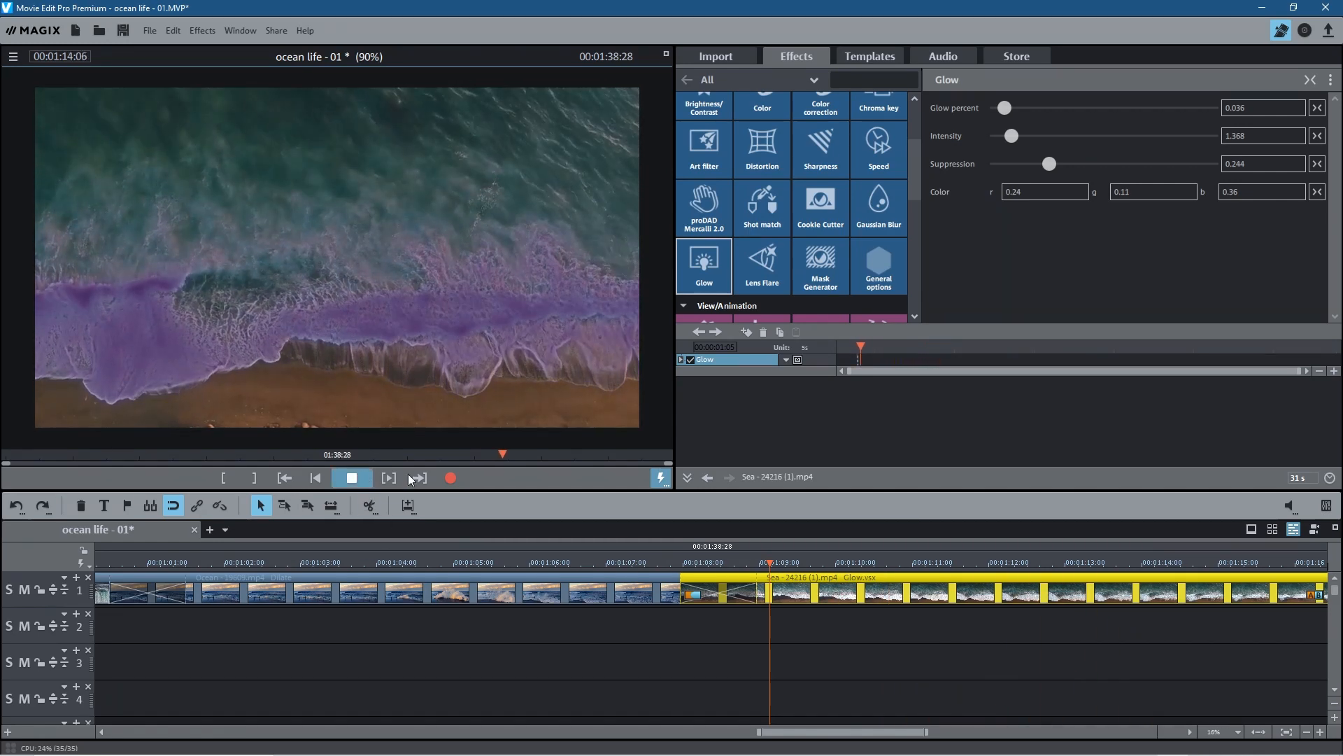
Set Glow percent to 0.026, Intensity to 1.824, Suppression to 0.326, red to 0.00 and green to 1.00, and preview the Sea clip.
{"action": "key", "text": "space"}
{"action": "left_click_drag", "start_coordinate": [1004, 109], "coordinate": [1017, 140]}
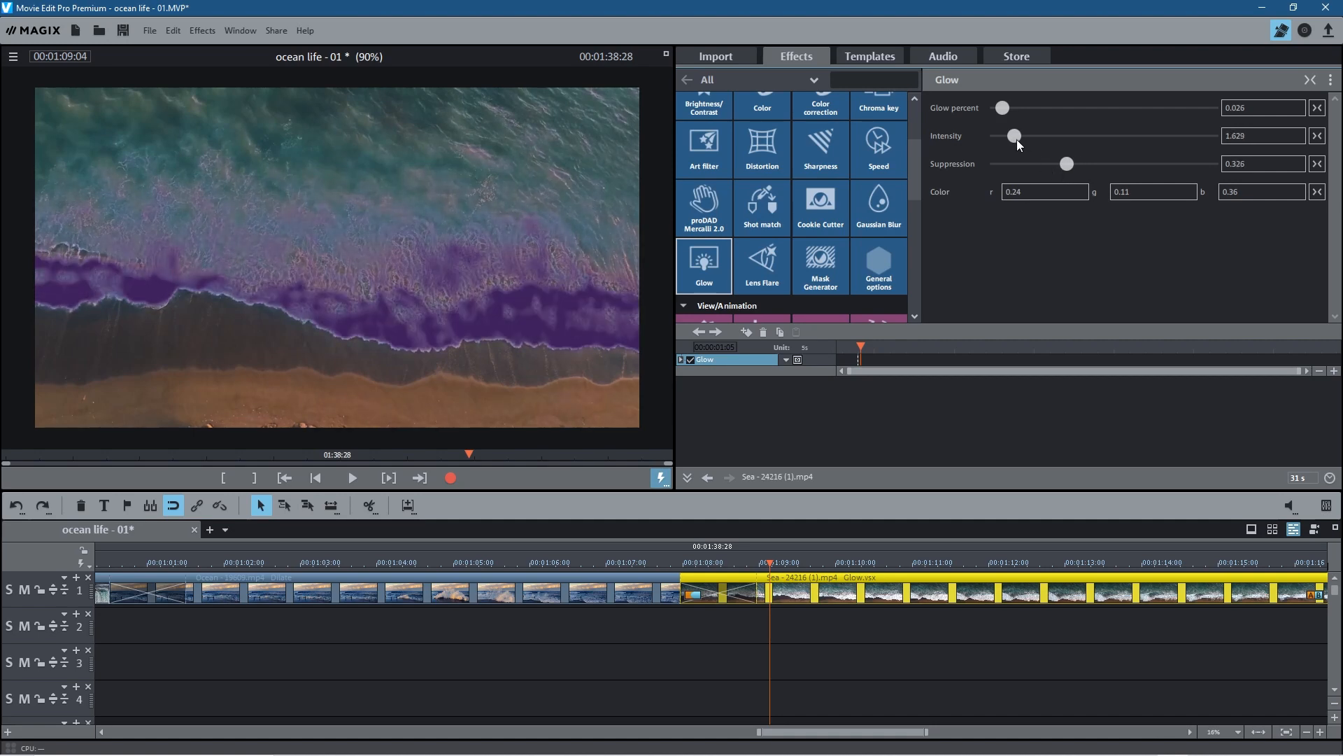
{"action": "left_click", "coordinate": [1028, 191]}
{"action": "left_click_drag", "start_coordinate": [1028, 192], "coordinate": [1039, 206]}
{"action": "left_click_drag", "start_coordinate": [1148, 192], "coordinate": [1104, 95]}
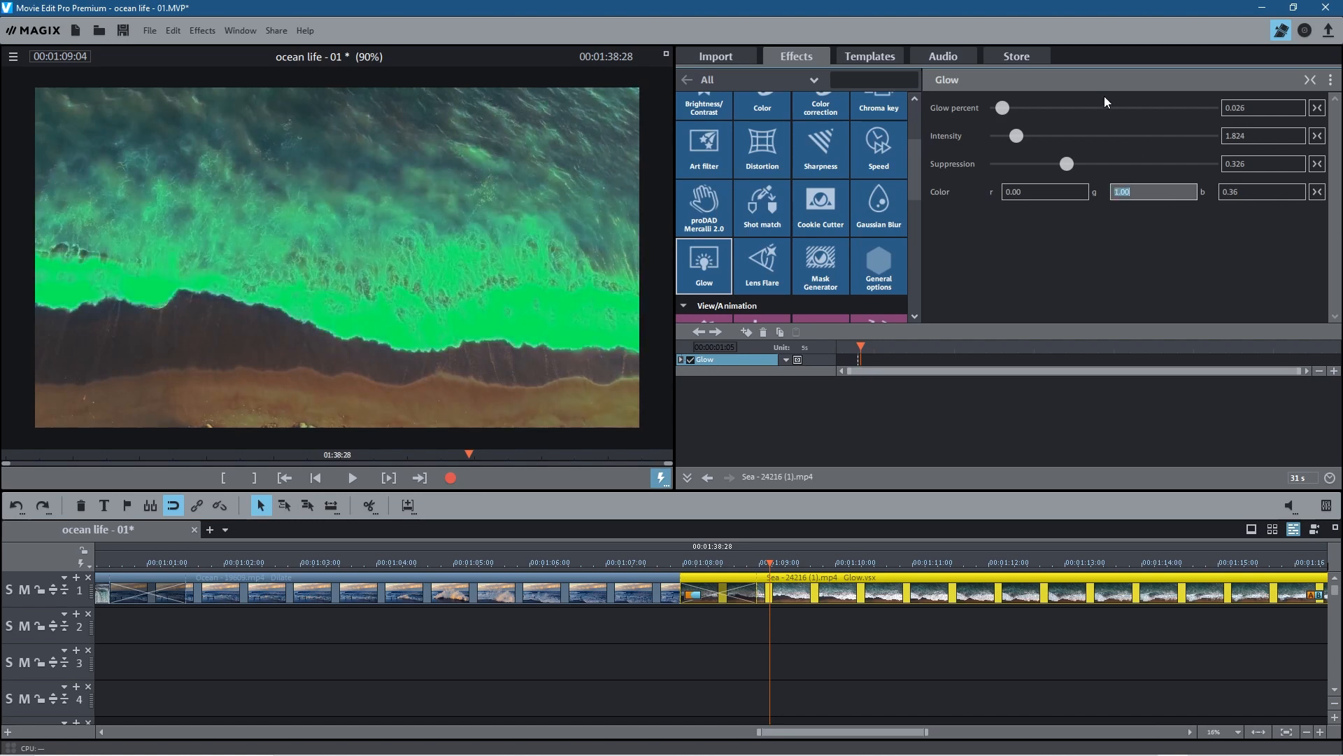
{"action": "left_click", "coordinate": [803, 505]}
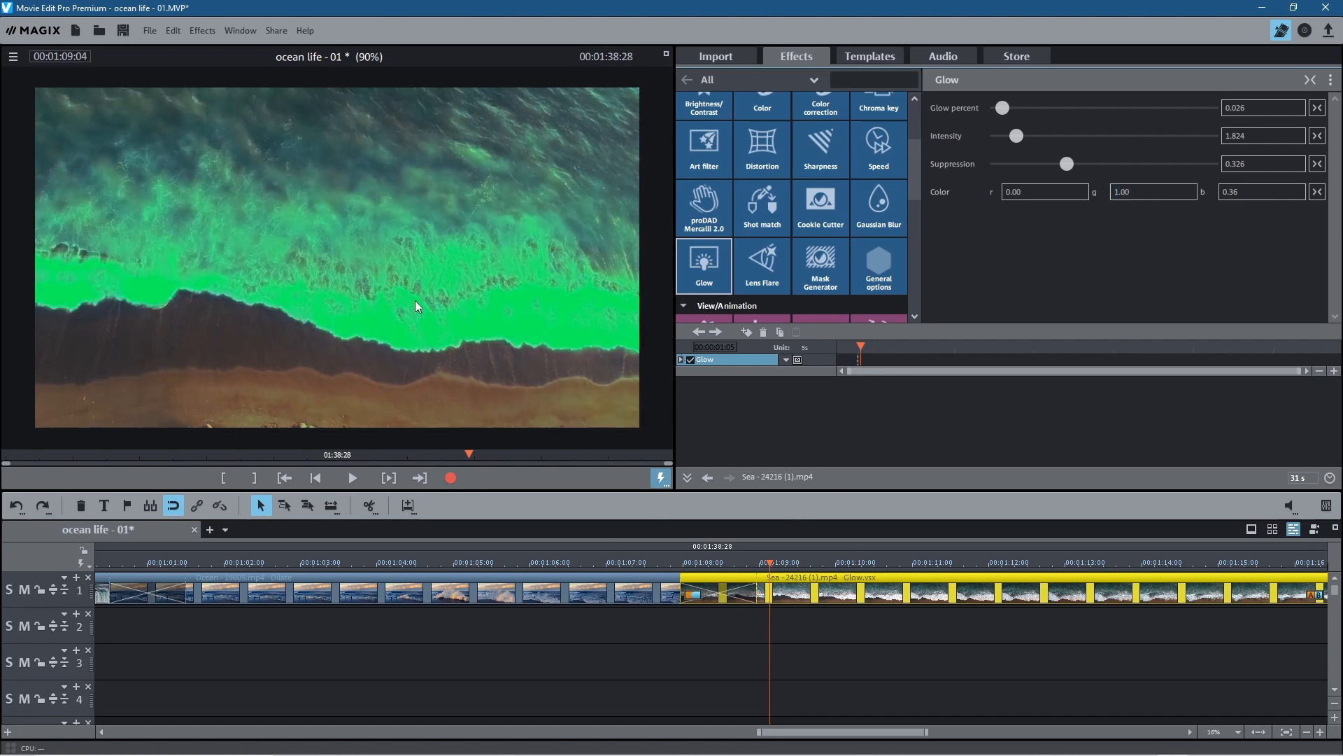
{"action": "left_click", "coordinate": [352, 478]}
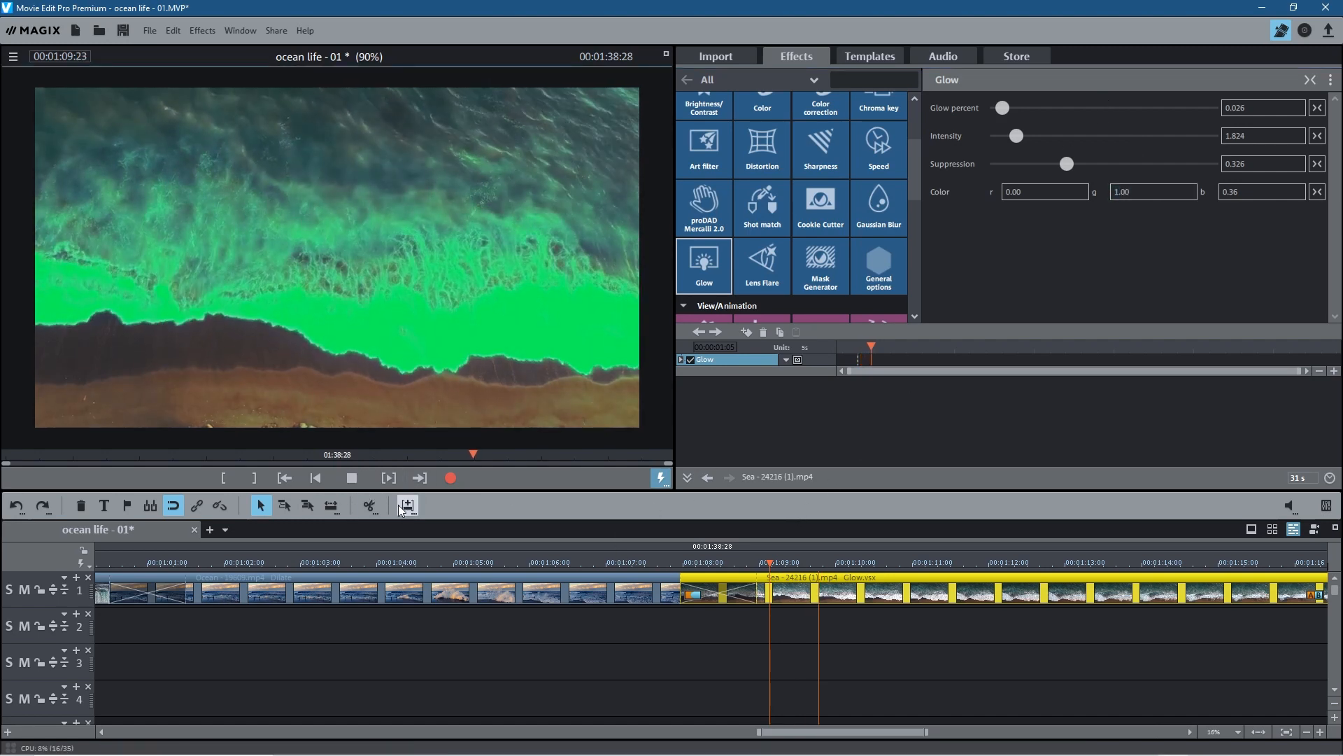
{"action": "left_click", "coordinate": [352, 478]}
Set the Glow effect's Glow percent to 0.000, Intensity to 1.173 and Suppression to 0.440.
{"action": "mouse_move", "coordinate": [1001, 108]}
{"action": "left_mouse_down"}
{"action": "mouse_move", "coordinate": [1017, 111]}
{"action": "mouse_move", "coordinate": [1001, 112]}
{"action": "left_mouse_up"}
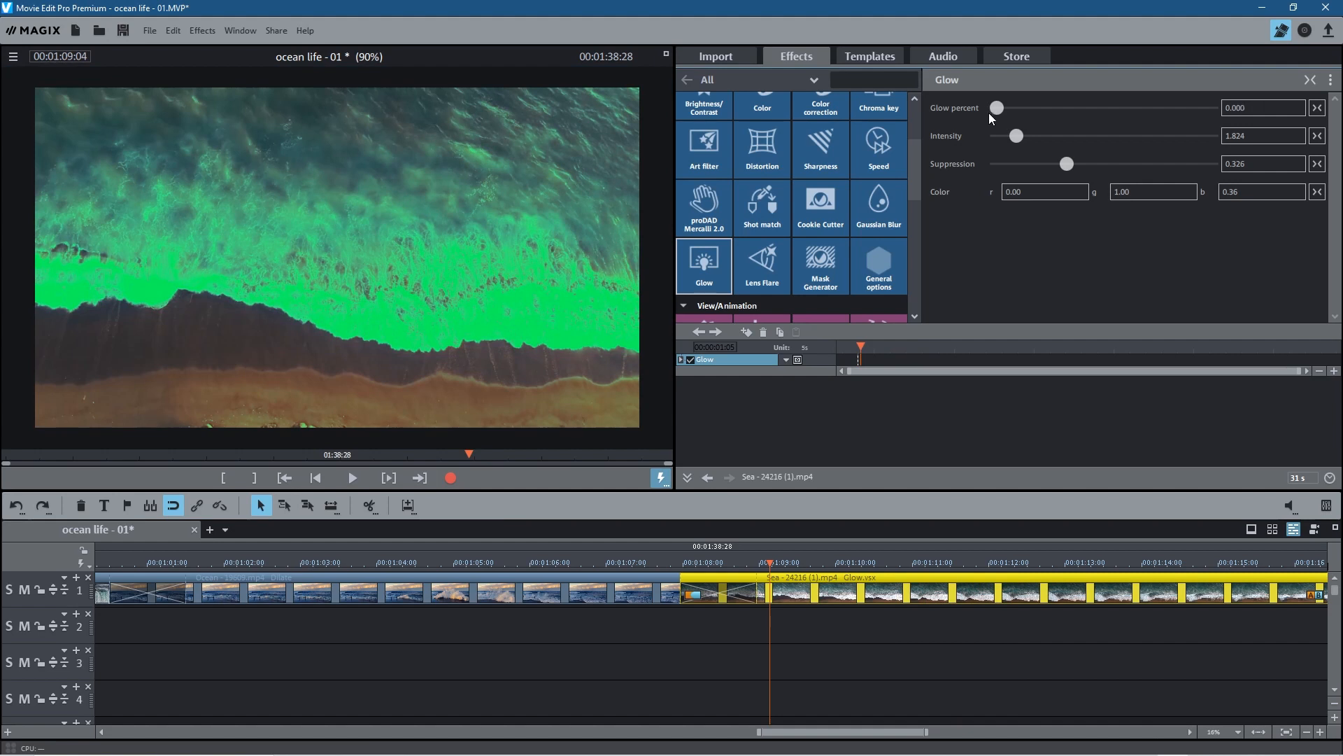
{"action": "left_click_drag", "start_coordinate": [1016, 137], "coordinate": [1012, 139]}
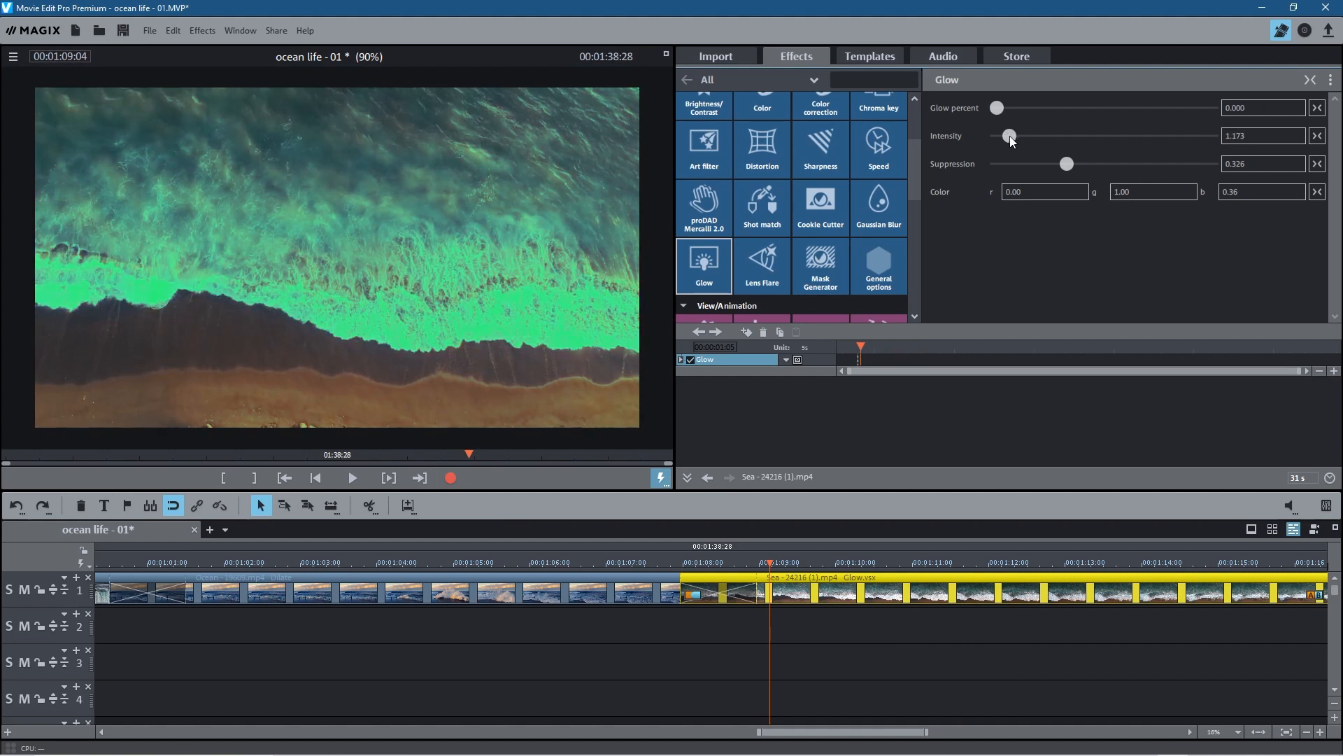
{"action": "left_click", "coordinate": [1051, 164]}
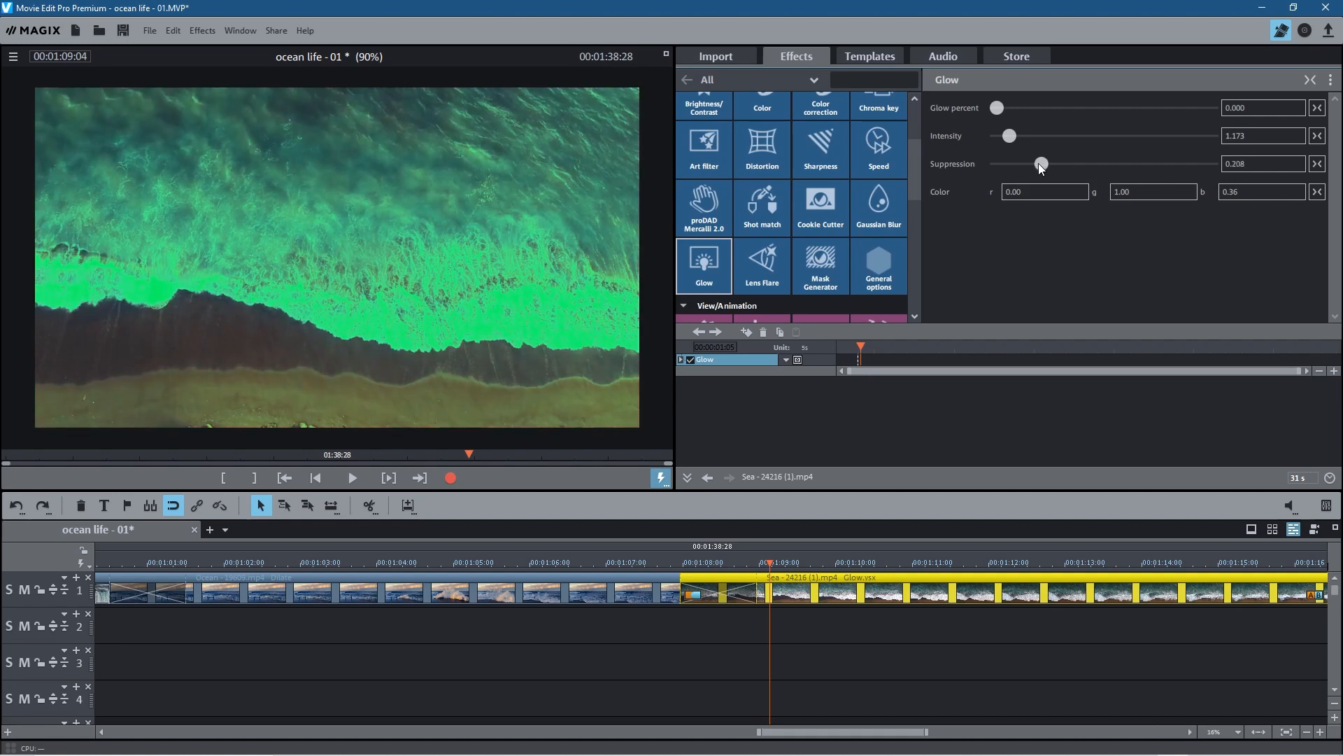
{"action": "left_click_drag", "start_coordinate": [1093, 164], "coordinate": [1051, 195]}
Set the glow colour to red 0.34, green 0.05 and blue 0.58, and play the movie from 00:01:07:16.
{"action": "mouse_move", "coordinate": [1137, 192]}
{"action": "left_mouse_down"}
{"action": "mouse_move", "coordinate": [1137, 219]}
{"action": "mouse_move", "coordinate": [1137, 191]}
{"action": "left_mouse_up"}
{"action": "mouse_move", "coordinate": [1053, 191]}
{"action": "left_mouse_down"}
{"action": "mouse_move", "coordinate": [1050, 171]}
{"action": "mouse_move", "coordinate": [1053, 212]}
{"action": "left_mouse_up"}
{"action": "mouse_move", "coordinate": [1136, 192]}
{"action": "left_mouse_down"}
{"action": "mouse_move", "coordinate": [1135, 240]}
{"action": "mouse_move", "coordinate": [1126, 207]}
{"action": "left_mouse_up"}
{"action": "left_click_drag", "start_coordinate": [1049, 191], "coordinate": [1041, 161]}
{"action": "left_click_drag", "start_coordinate": [1223, 192], "coordinate": [1229, 201]}
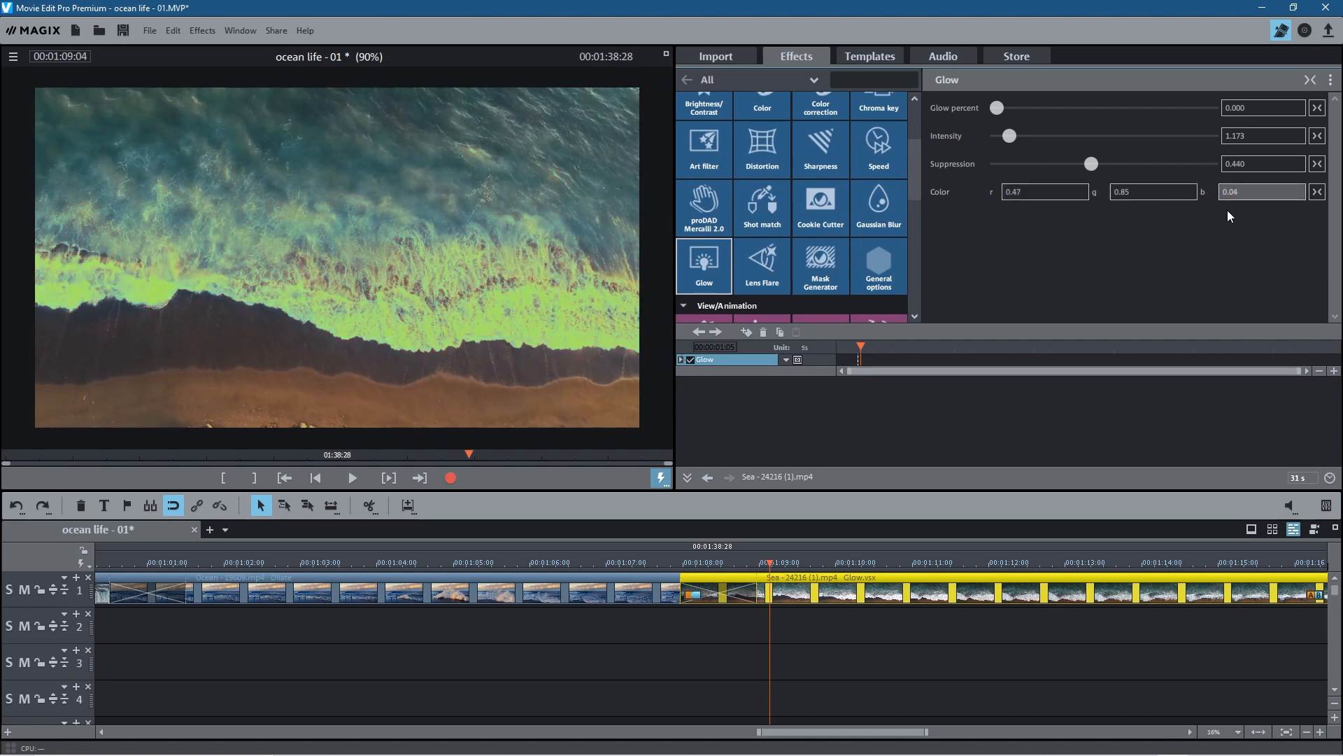
{"action": "left_click_drag", "start_coordinate": [1137, 191], "coordinate": [1128, 244]}
{"action": "left_click", "coordinate": [1042, 191]}
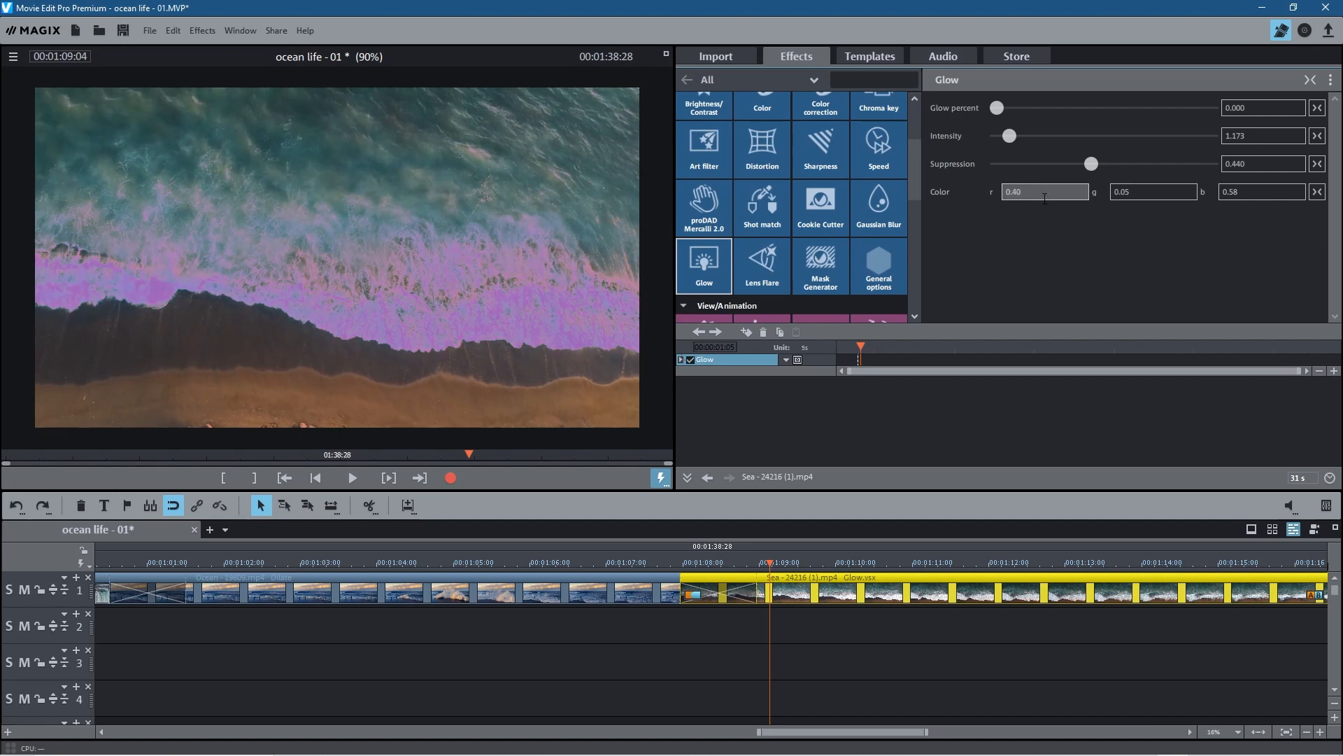
{"action": "left_click_drag", "start_coordinate": [1045, 208], "coordinate": [1044, 206]}
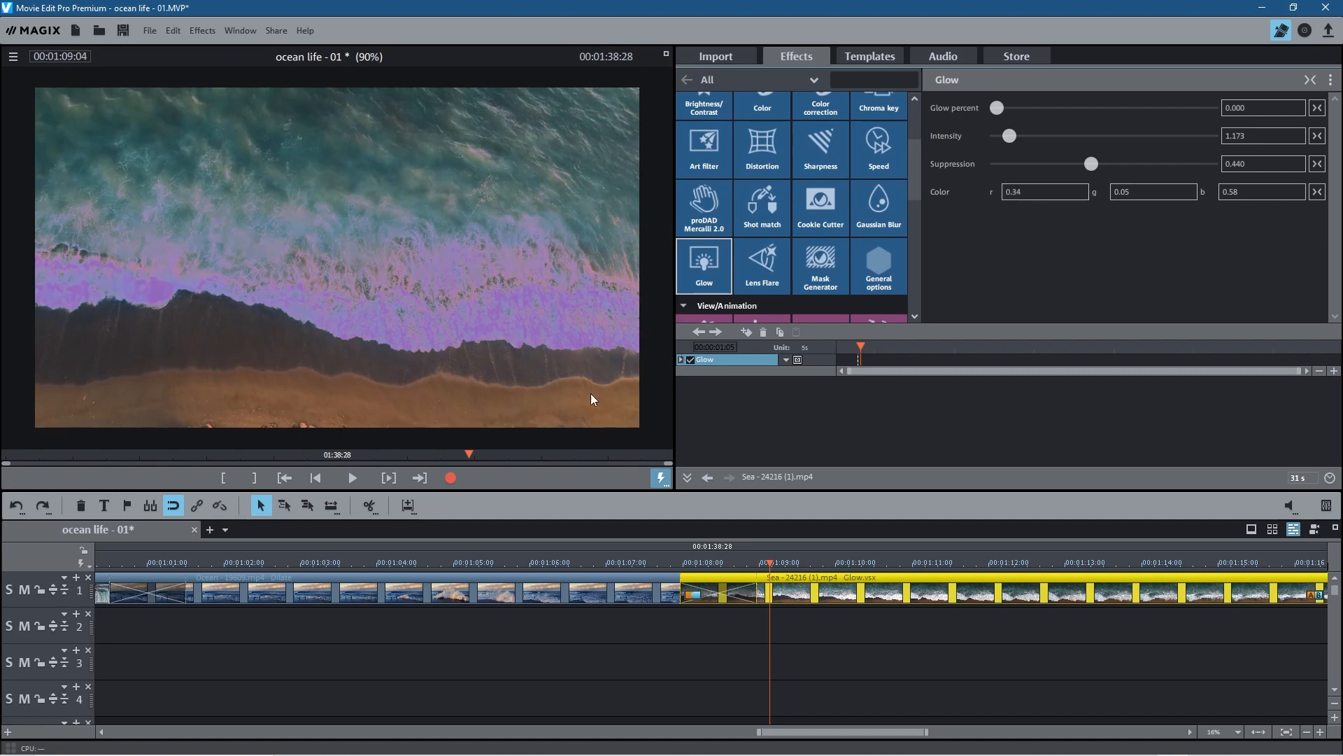
{"action": "left_click", "coordinate": [647, 563]}
{"action": "left_click", "coordinate": [352, 478]}
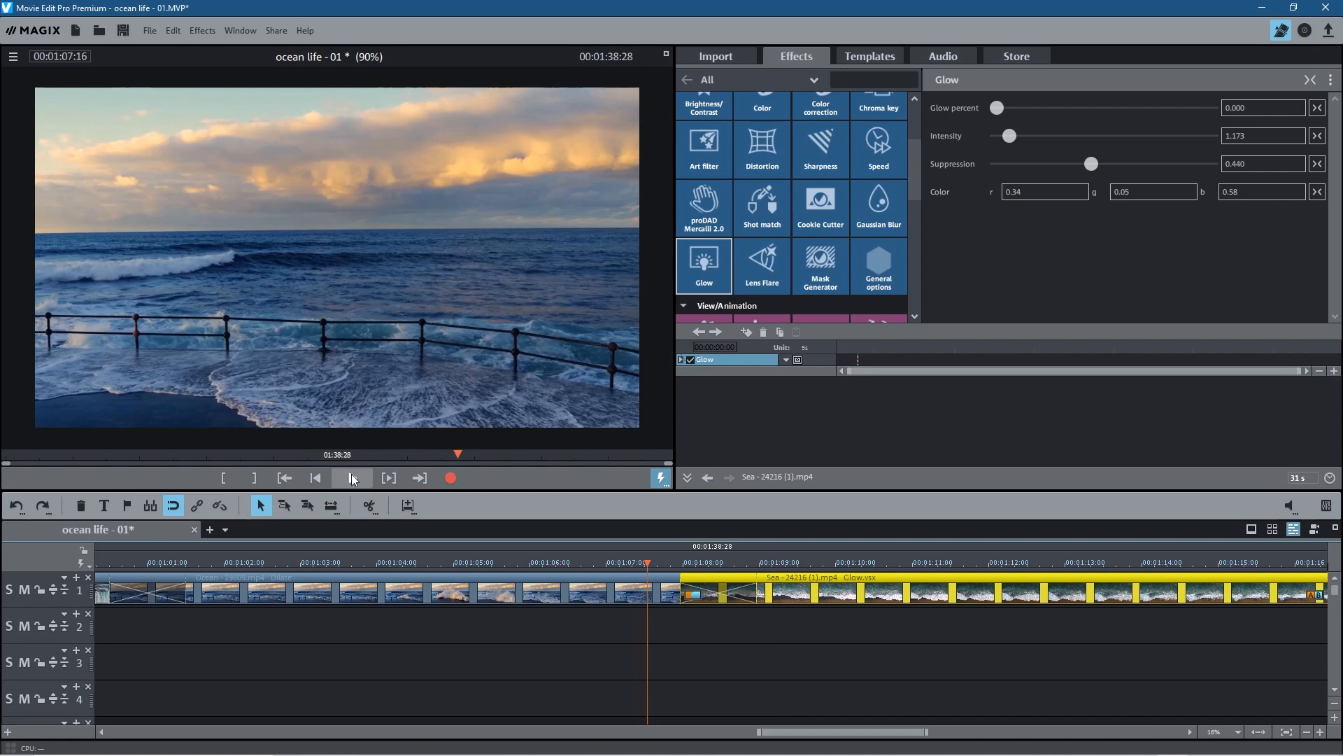
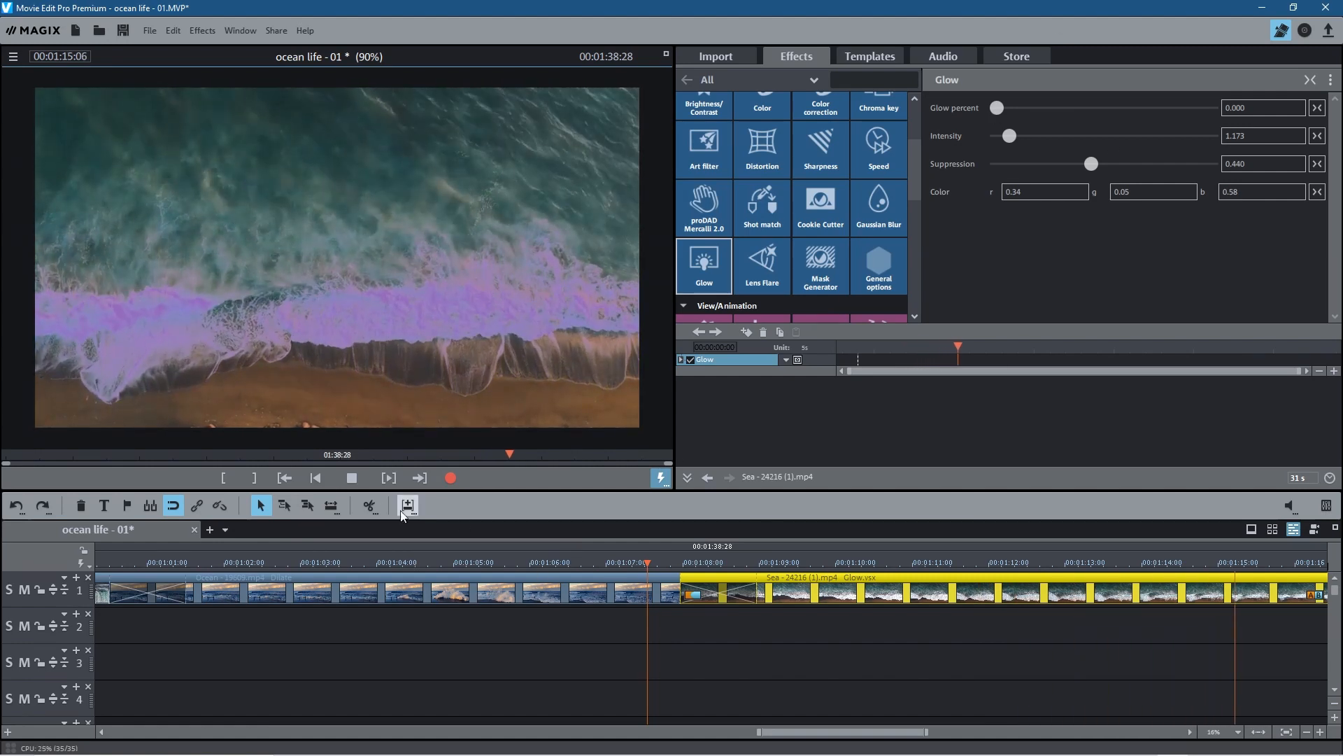
{"action": "left_click", "coordinate": [352, 478]}
At 00:01:11:13 set Glow percent to 0.134, Intensity to 1.433 and Suppression to 0.459, and play the clip from 00:01:09:08.
{"action": "left_click", "coordinate": [945, 563]}
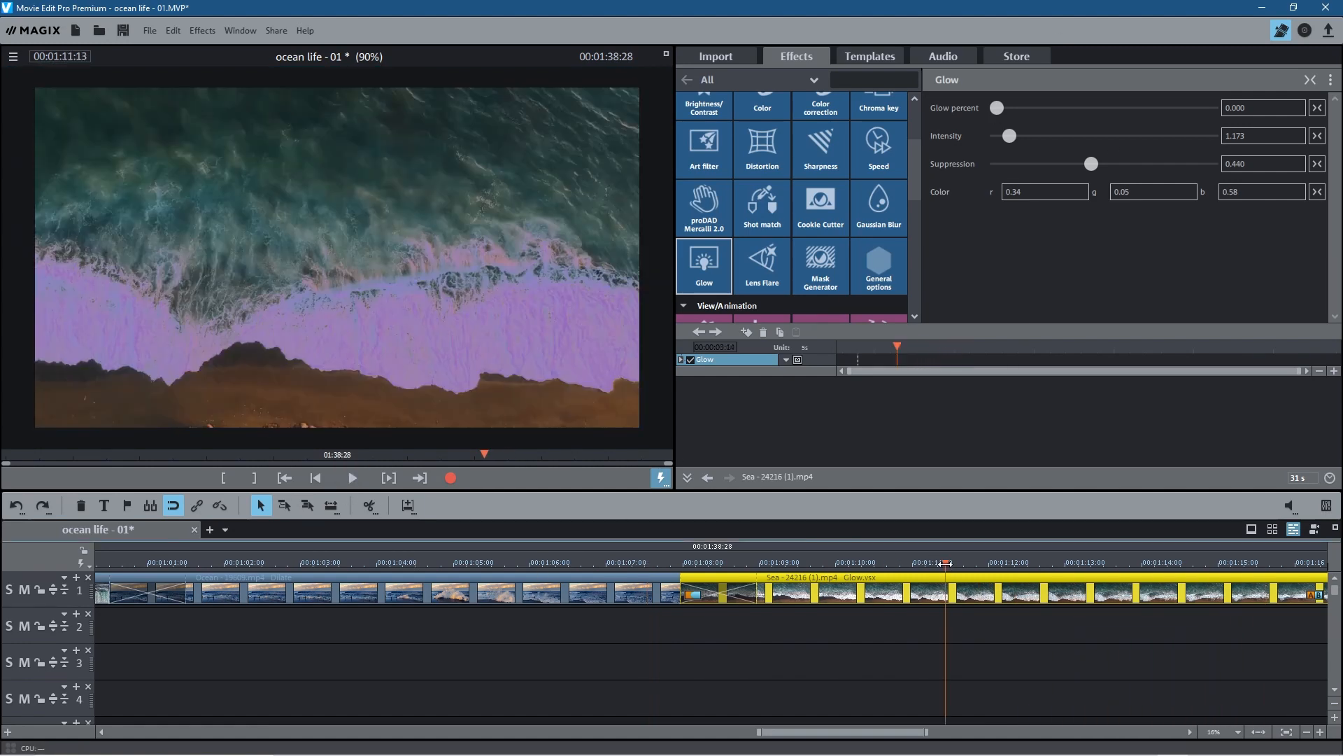
{"action": "left_click_drag", "start_coordinate": [1002, 110], "coordinate": [1103, 165]}
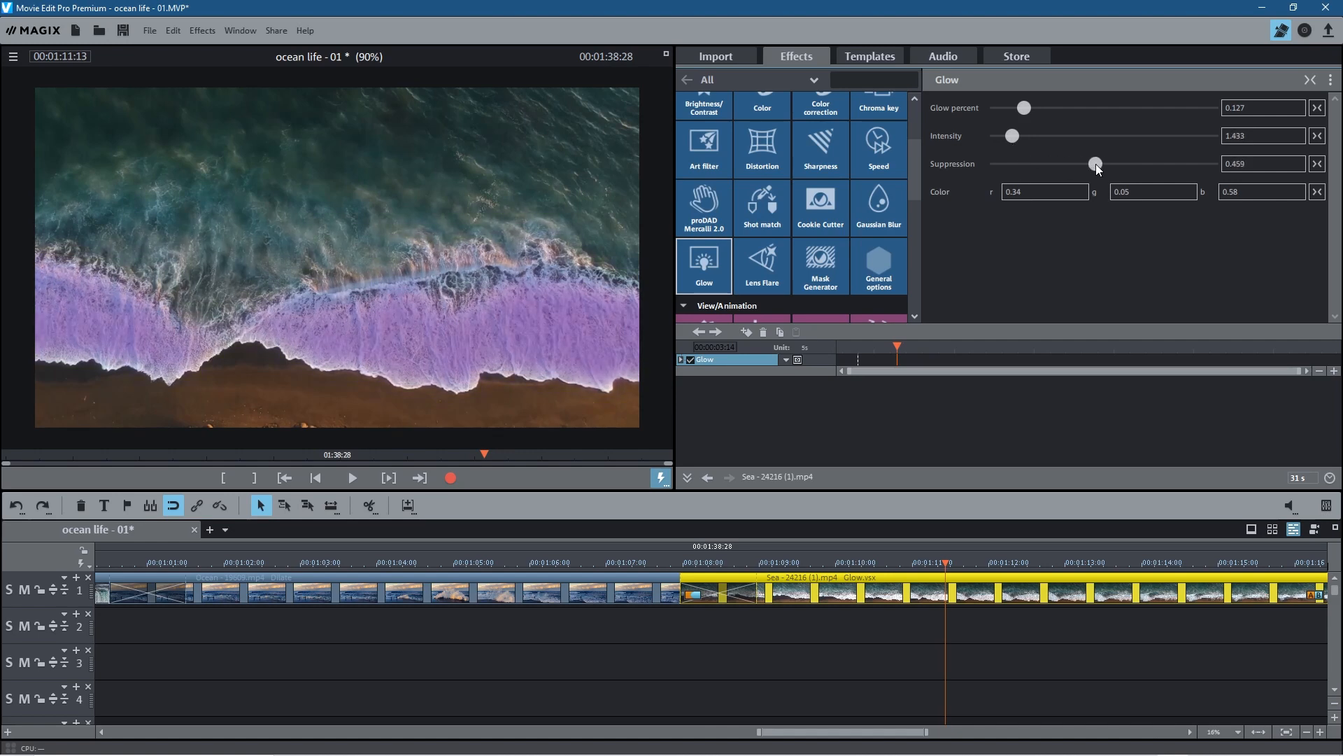
{"action": "left_click_drag", "start_coordinate": [1025, 109], "coordinate": [1019, 140]}
{"action": "left_click", "coordinate": [780, 568]}
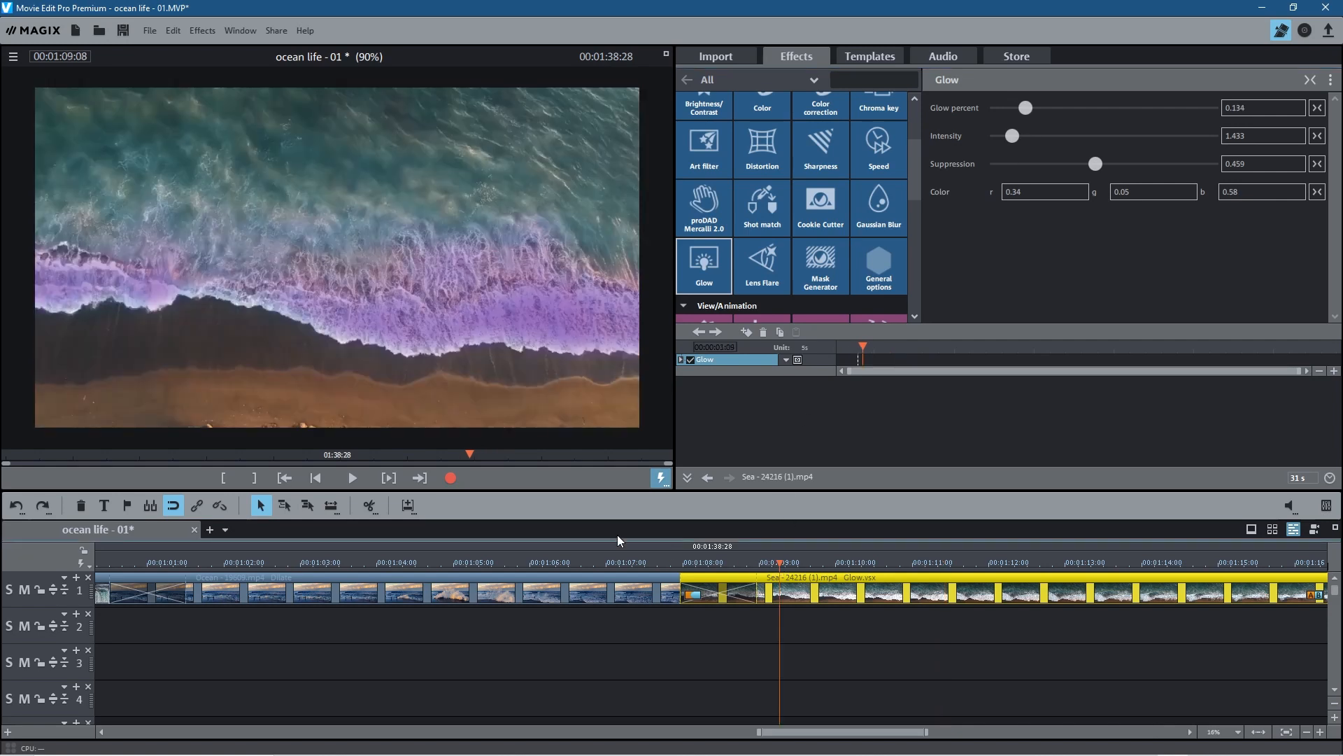
{"action": "left_click", "coordinate": [352, 477]}
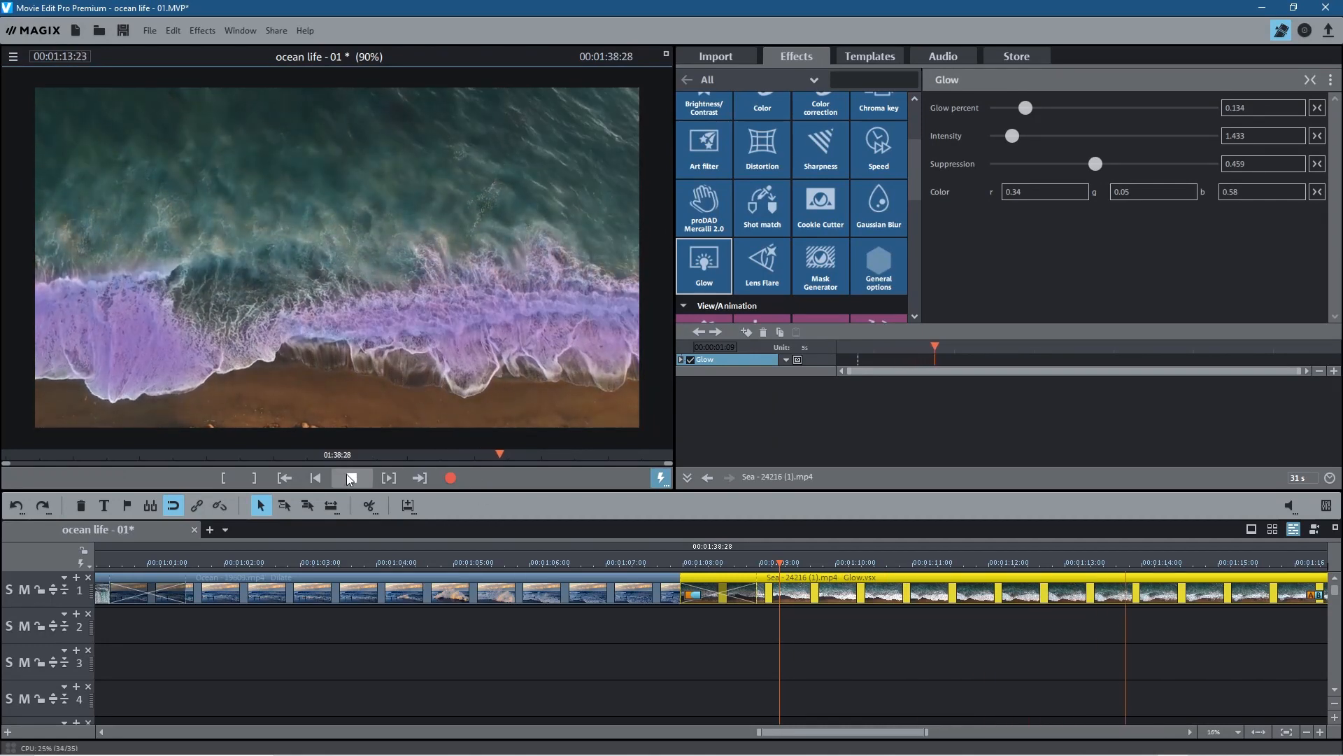
{"action": "left_click", "coordinate": [364, 479]}
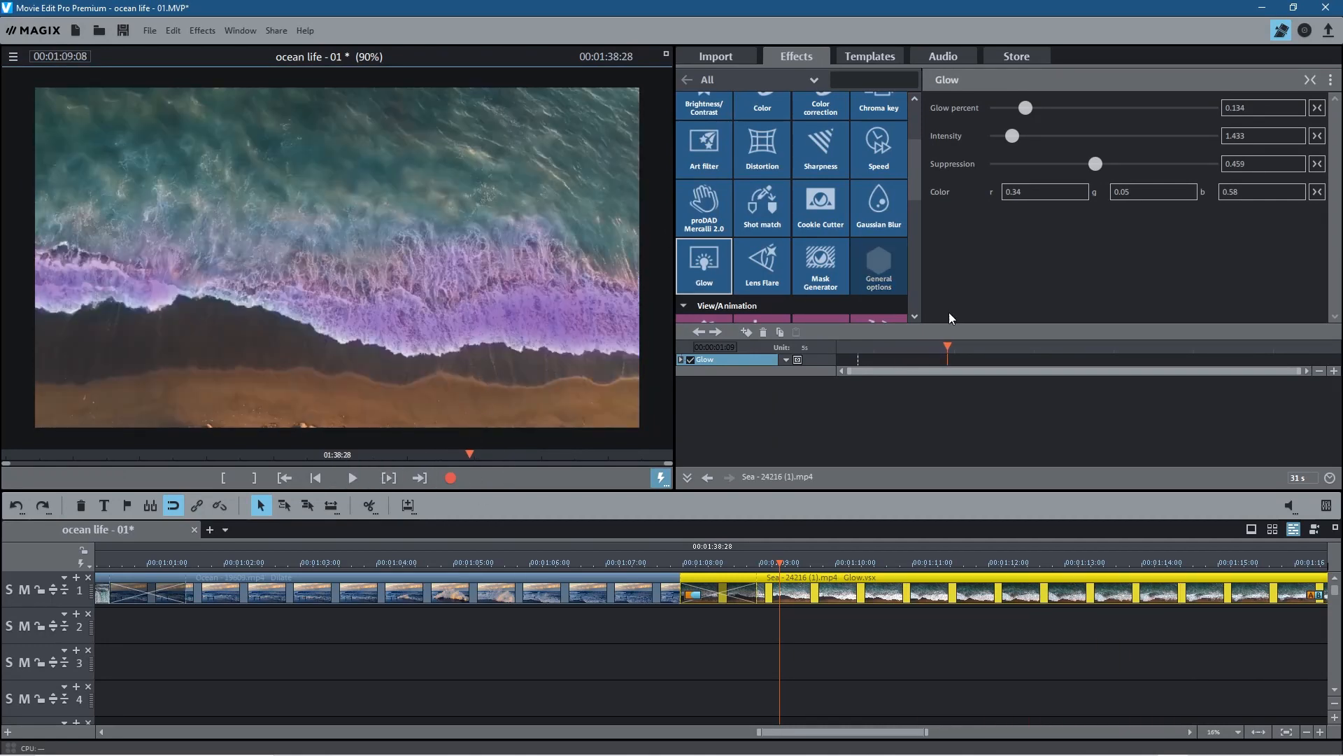
Set the glow colour's green value to 0.70 and blue value to 1.00, and preview the Sea clip.
{"action": "left_click_drag", "start_coordinate": [1119, 193], "coordinate": [1129, 237]}
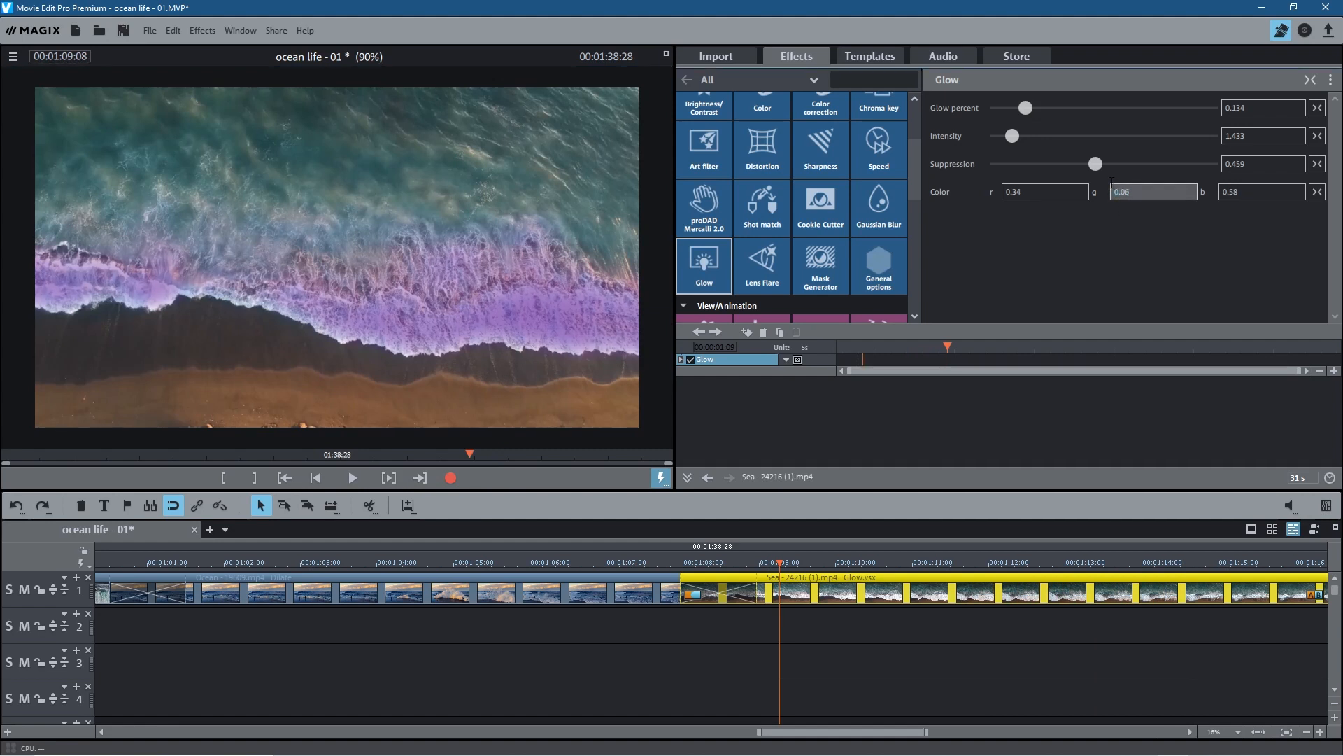
{"action": "left_click_drag", "start_coordinate": [1112, 183], "coordinate": [1087, 103]}
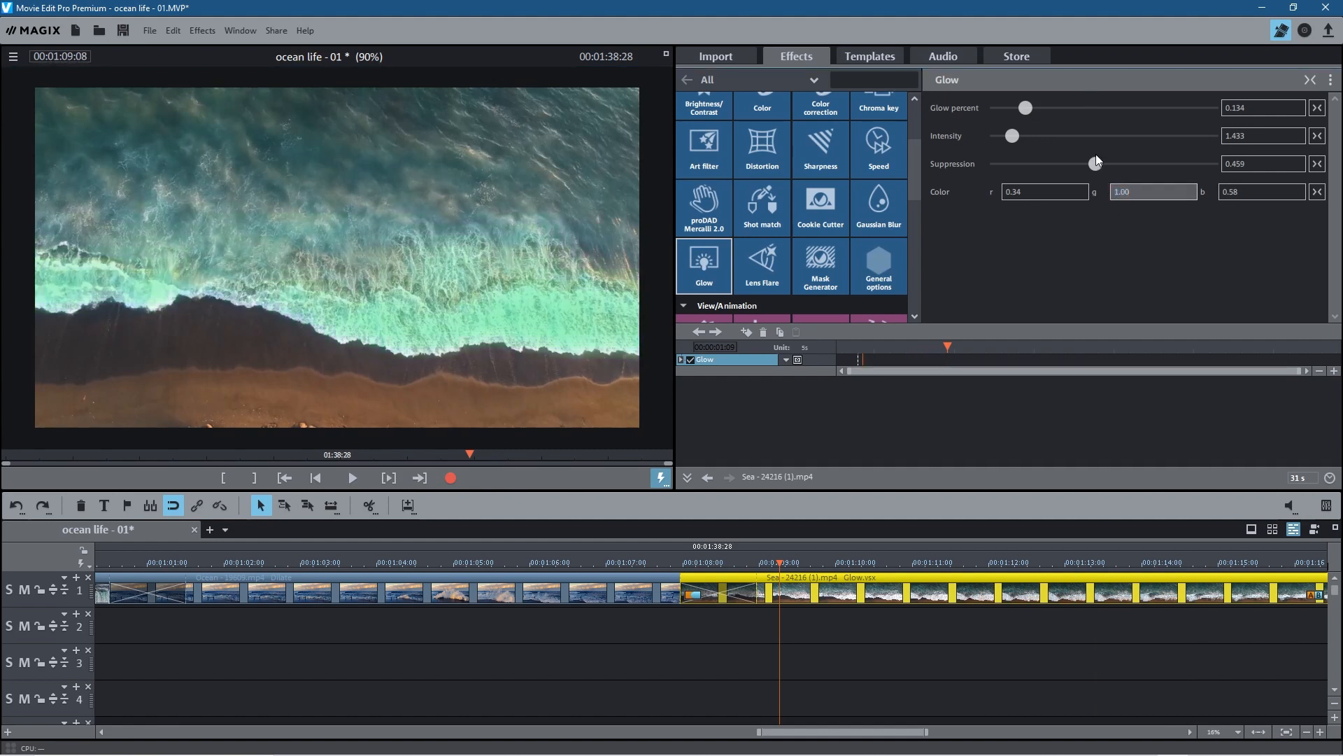
{"action": "type", "text": "0.7"}
{"action": "left_click", "coordinate": [1233, 193]}
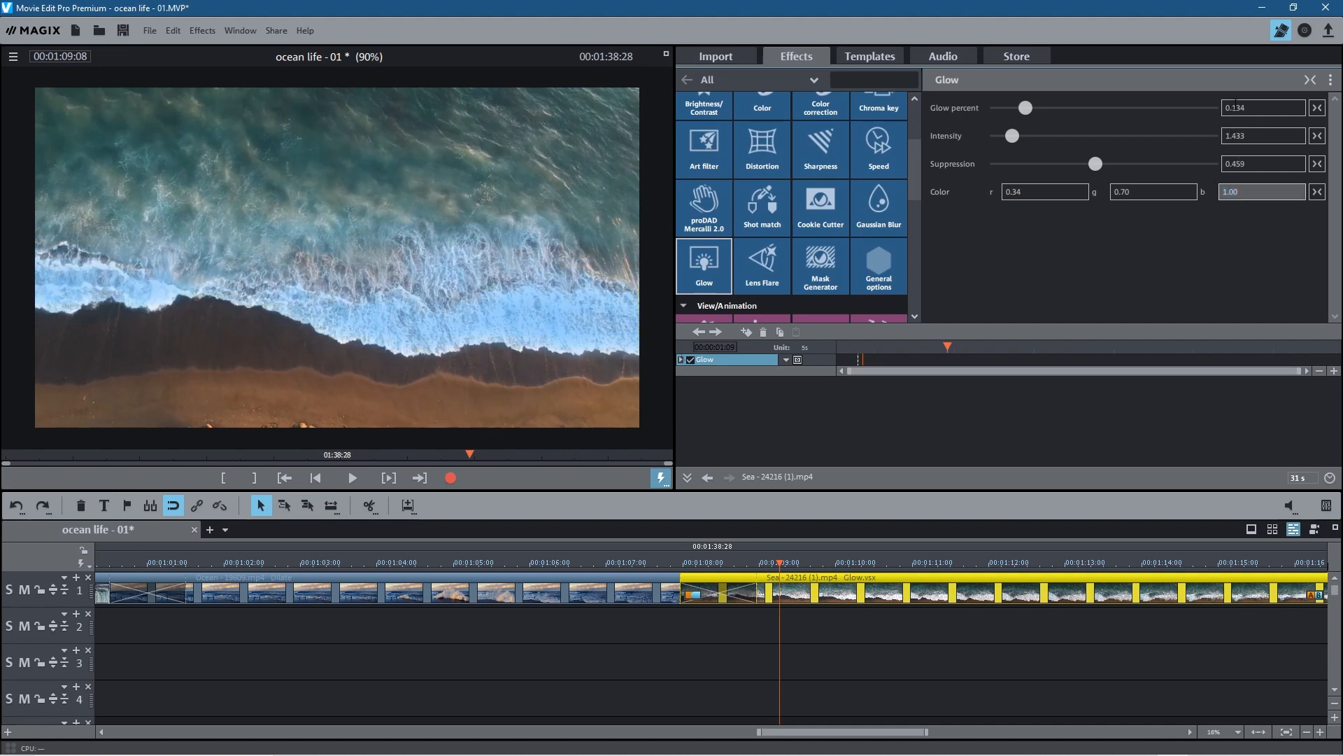
{"action": "left_click_drag", "start_coordinate": [1237, 131], "coordinate": [1238, 131]}
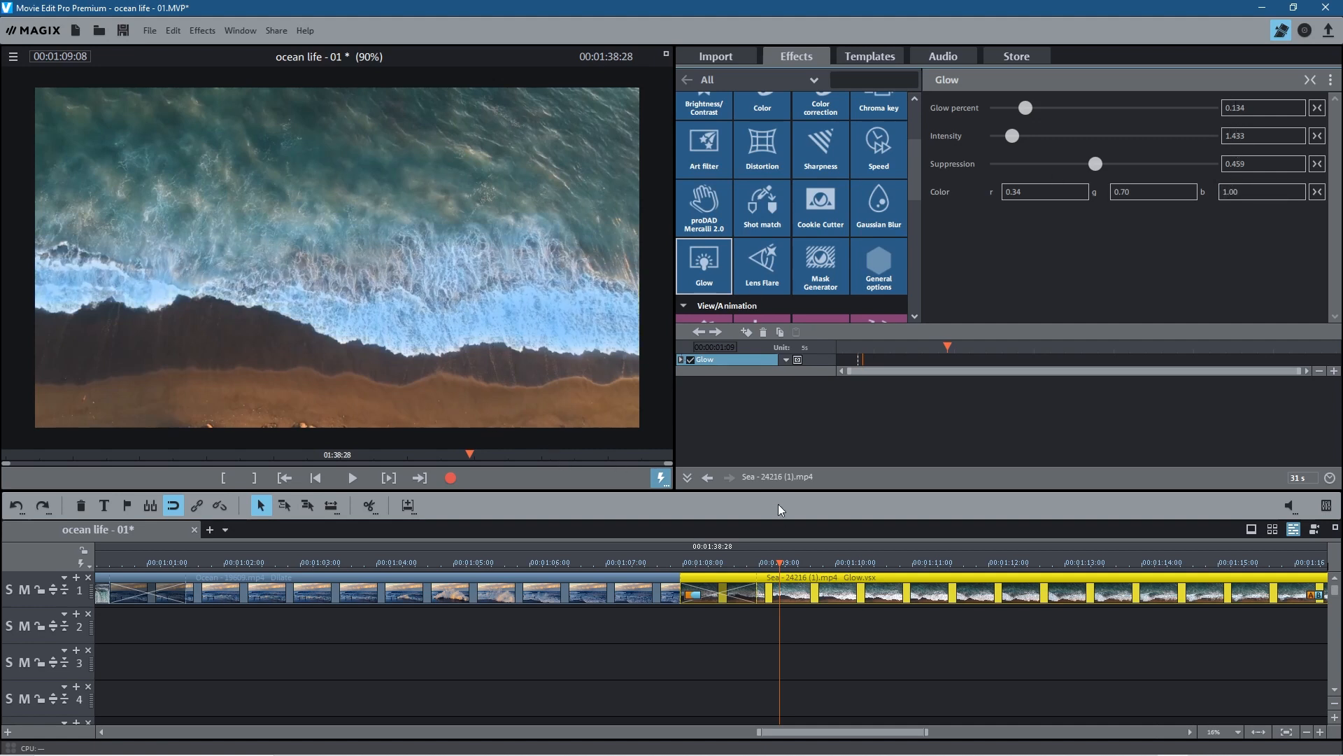
{"action": "left_click", "coordinate": [352, 477]}
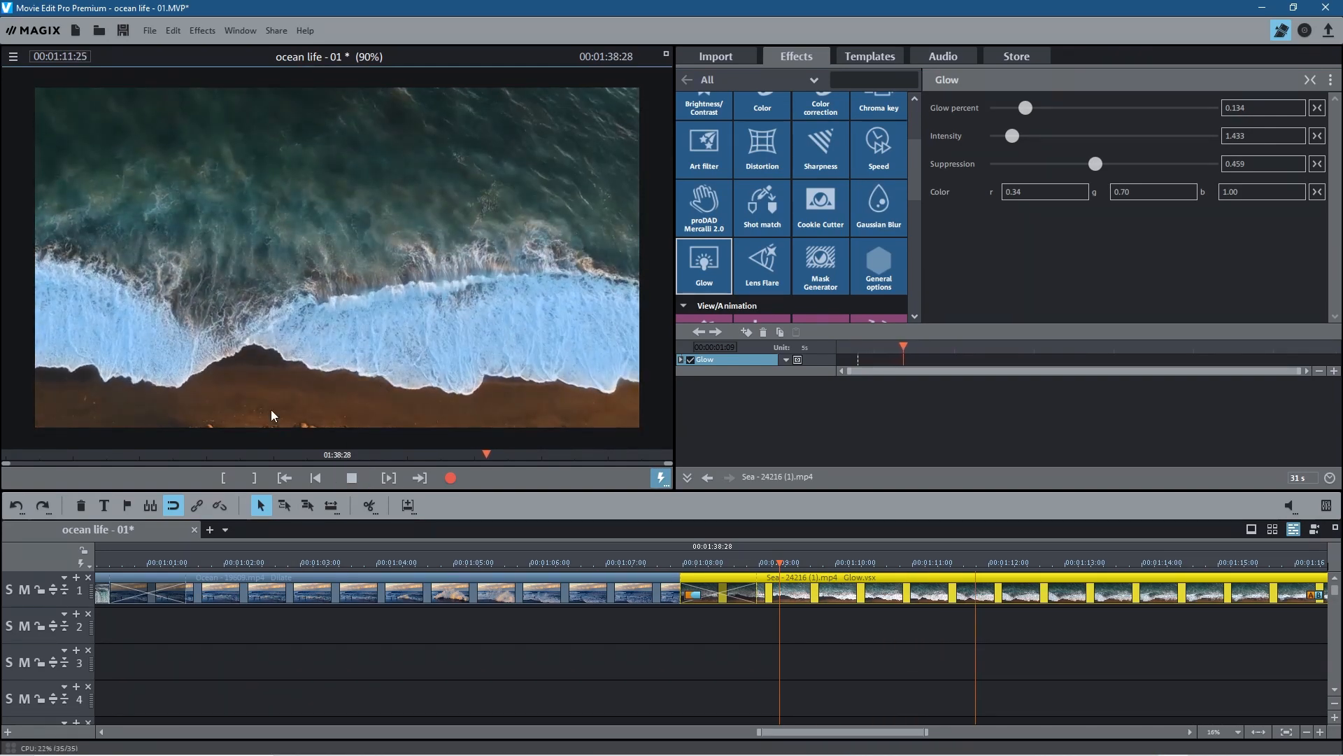
{"action": "left_click", "coordinate": [350, 478]}
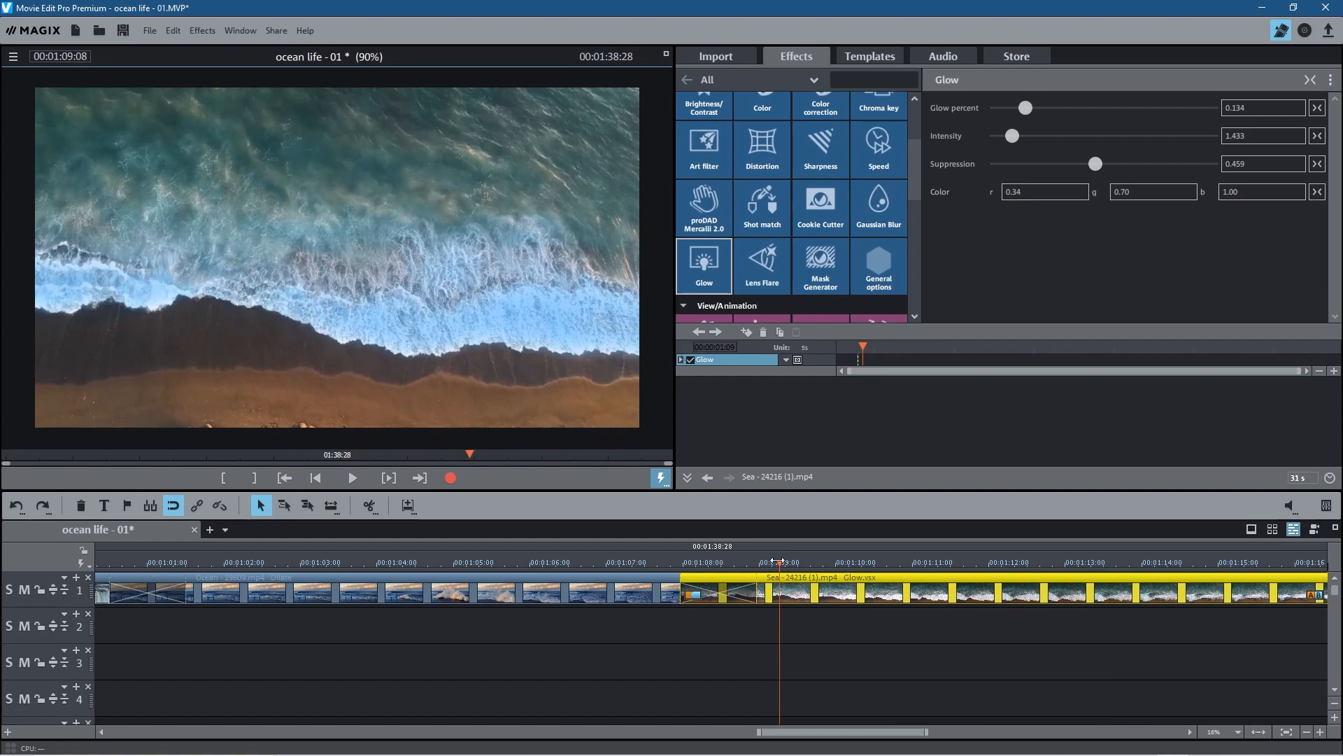
Check the glow at 00:01:18:22 and set Glow percent to 0.094, Suppression to 0.384 and Intensity to 1.564.
{"action": "left_click_drag", "start_coordinate": [778, 561], "coordinate": [1163, 553]}
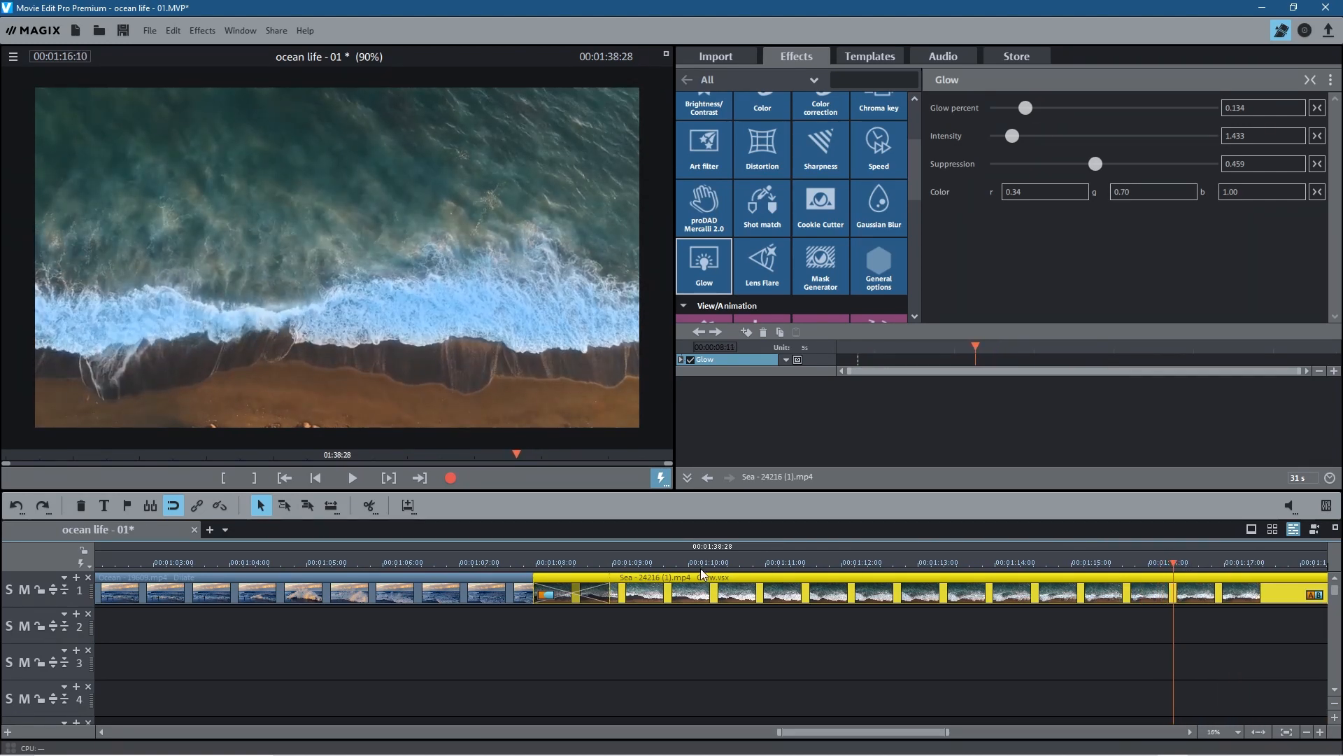
{"action": "left_click_drag", "start_coordinate": [1174, 562], "coordinate": [645, 562]}
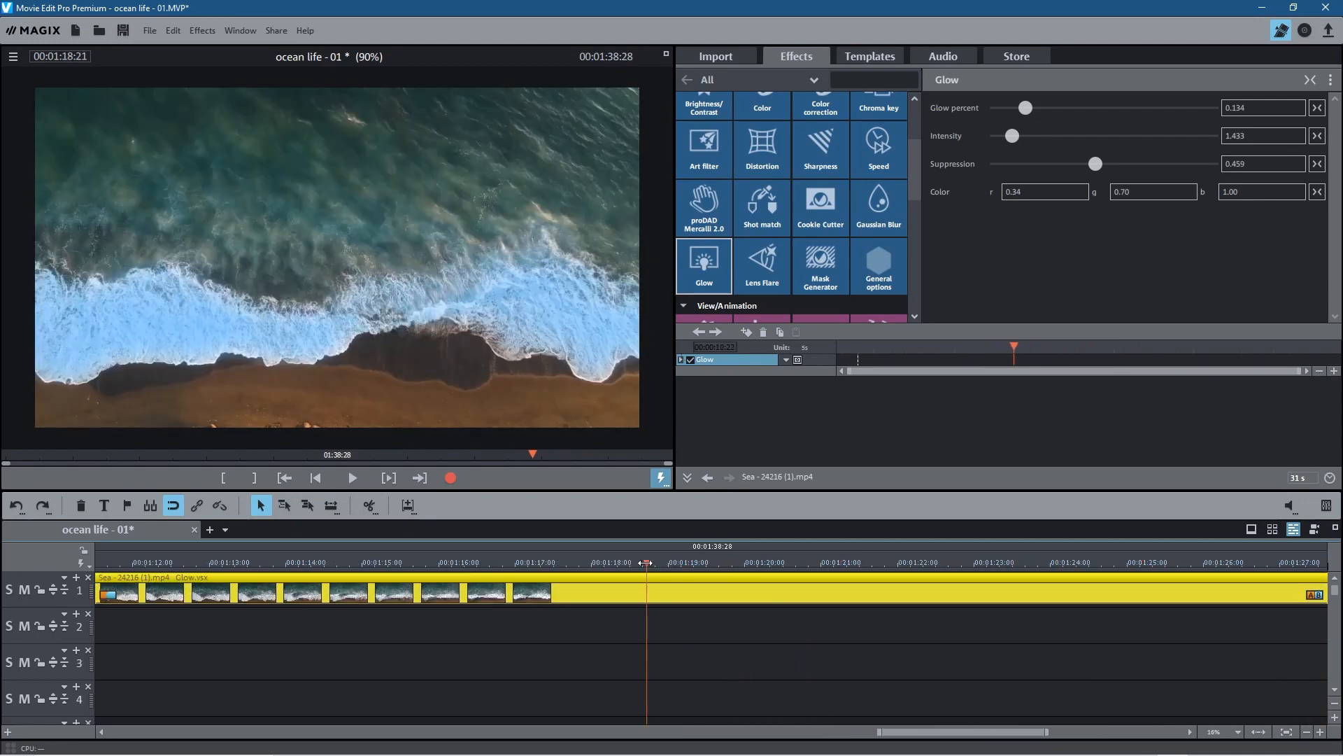
{"action": "mouse_move", "coordinate": [1024, 109]}
{"action": "left_mouse_down"}
{"action": "mouse_move", "coordinate": [1001, 109]}
{"action": "mouse_move", "coordinate": [1014, 115]}
{"action": "left_mouse_up"}
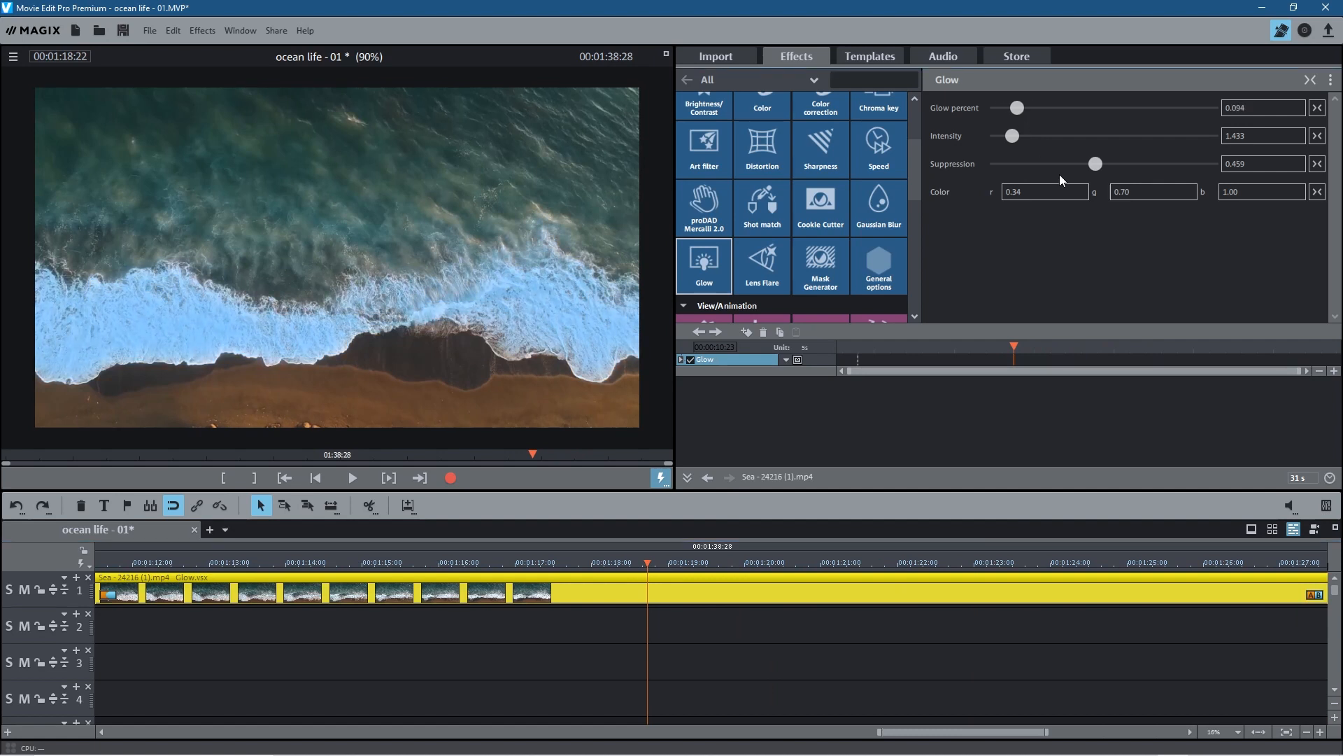
{"action": "left_click_drag", "start_coordinate": [1089, 165], "coordinate": [1080, 166]}
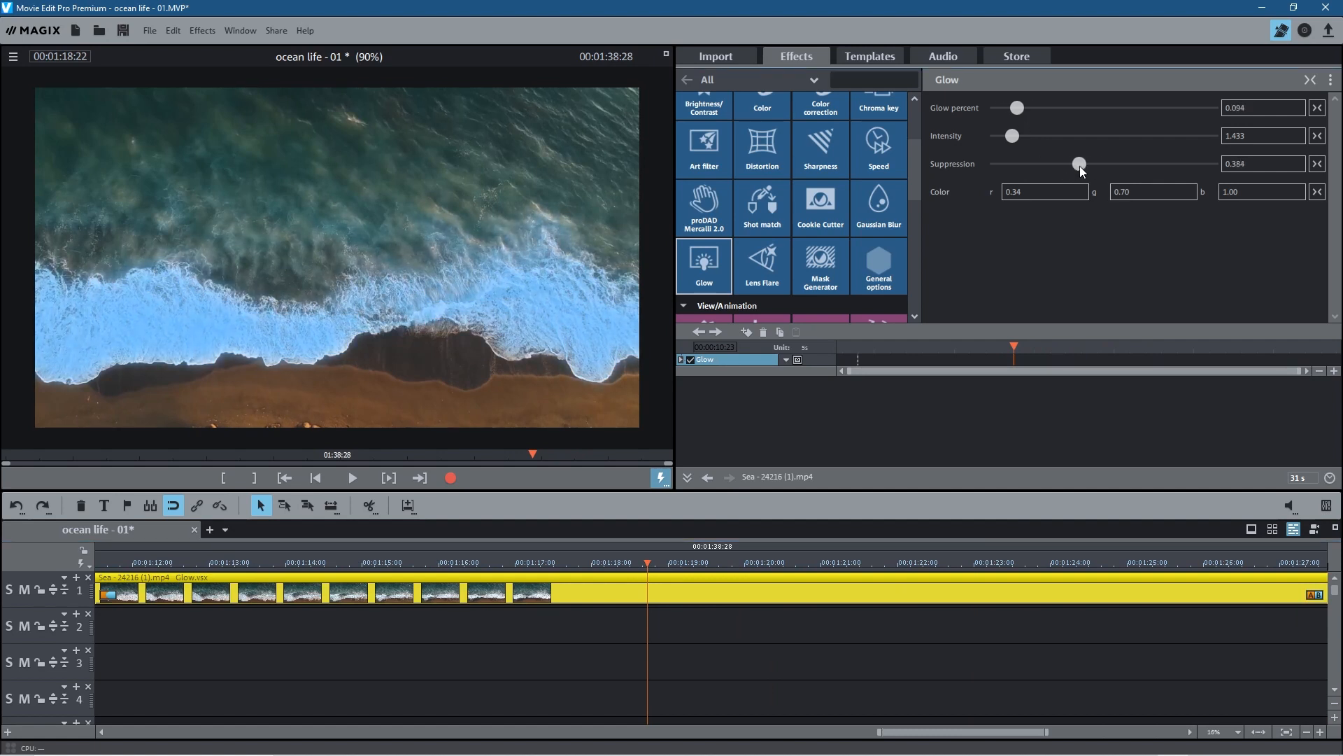
{"action": "mouse_move", "coordinate": [1012, 136]}
{"action": "left_mouse_down"}
{"action": "mouse_move", "coordinate": [1029, 141]}
{"action": "mouse_move", "coordinate": [1016, 145]}
{"action": "left_mouse_up"}
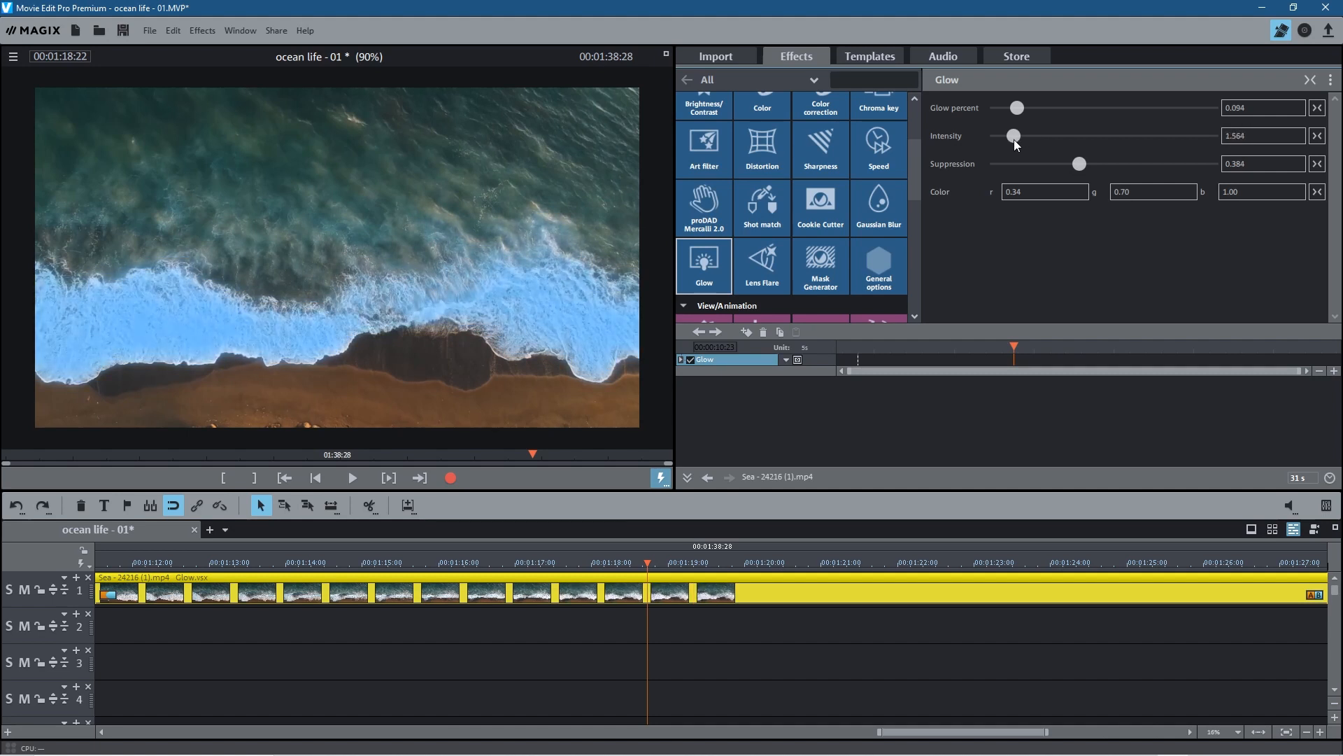
Set the glow colour to red 0.42, green 0.16 and blue 0.29, and preview it from 00:01:18:22.
{"action": "left_click", "coordinate": [1244, 191]}
{"action": "type", "text": "0.80"}
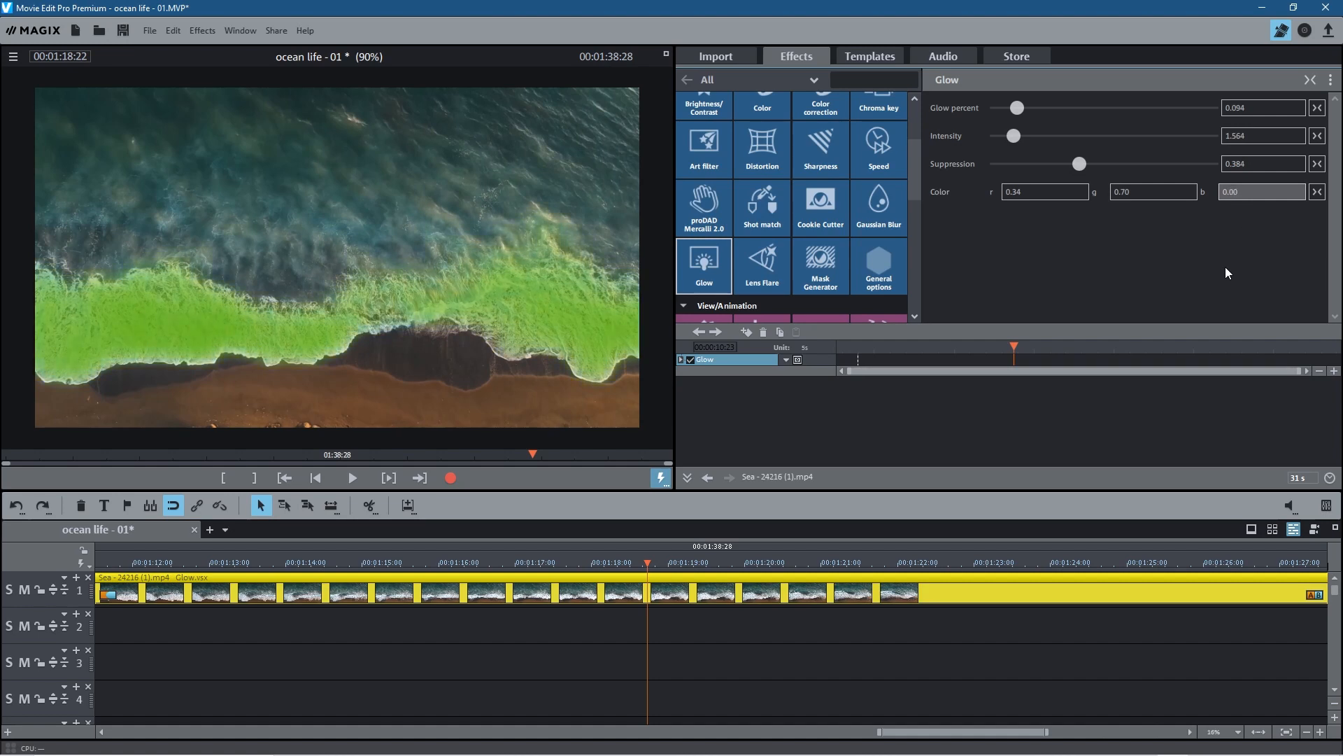
{"action": "left_click", "coordinate": [1153, 191]}
{"action": "type", "text": "0.00"}
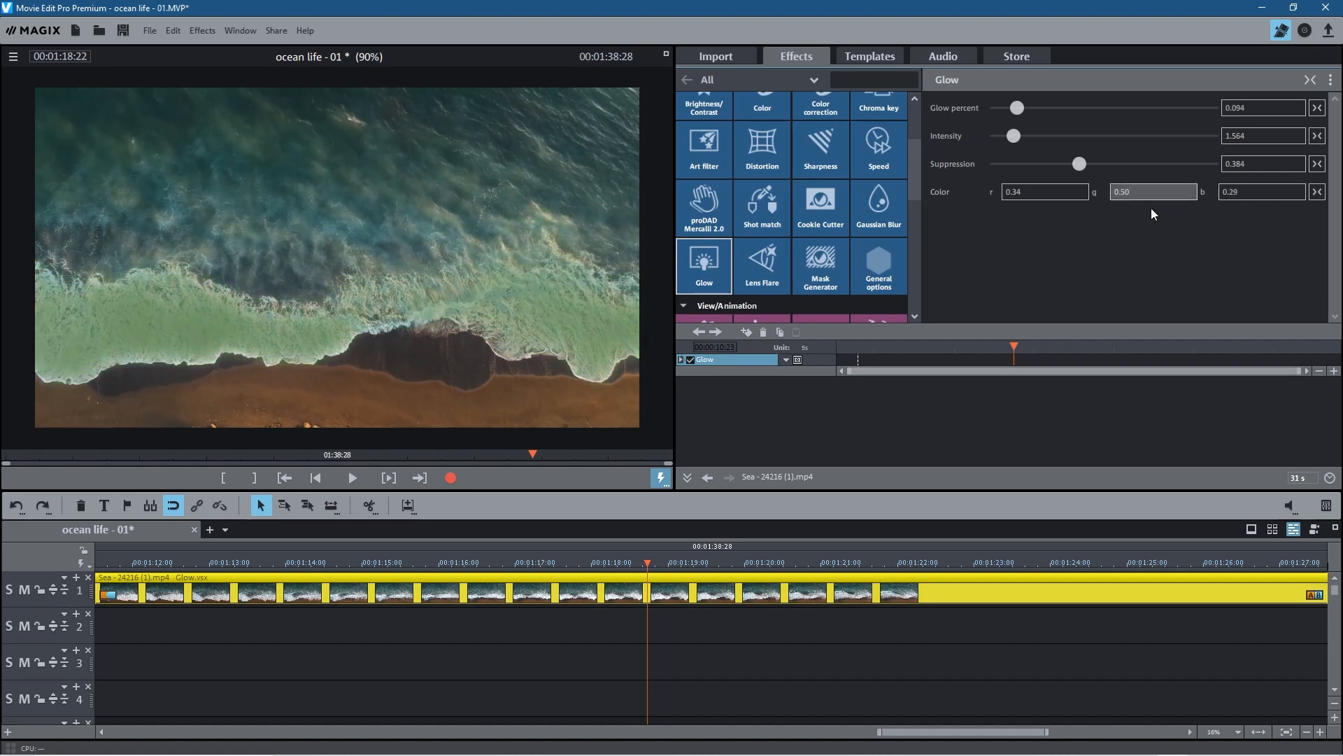
{"action": "left_click_drag", "start_coordinate": [1141, 237], "coordinate": [1135, 231]}
{"action": "mouse_move", "coordinate": [1036, 195]}
{"action": "left_mouse_down"}
{"action": "mouse_move", "coordinate": [1036, 215]}
{"action": "mouse_move", "coordinate": [1038, 188]}
{"action": "left_mouse_up"}
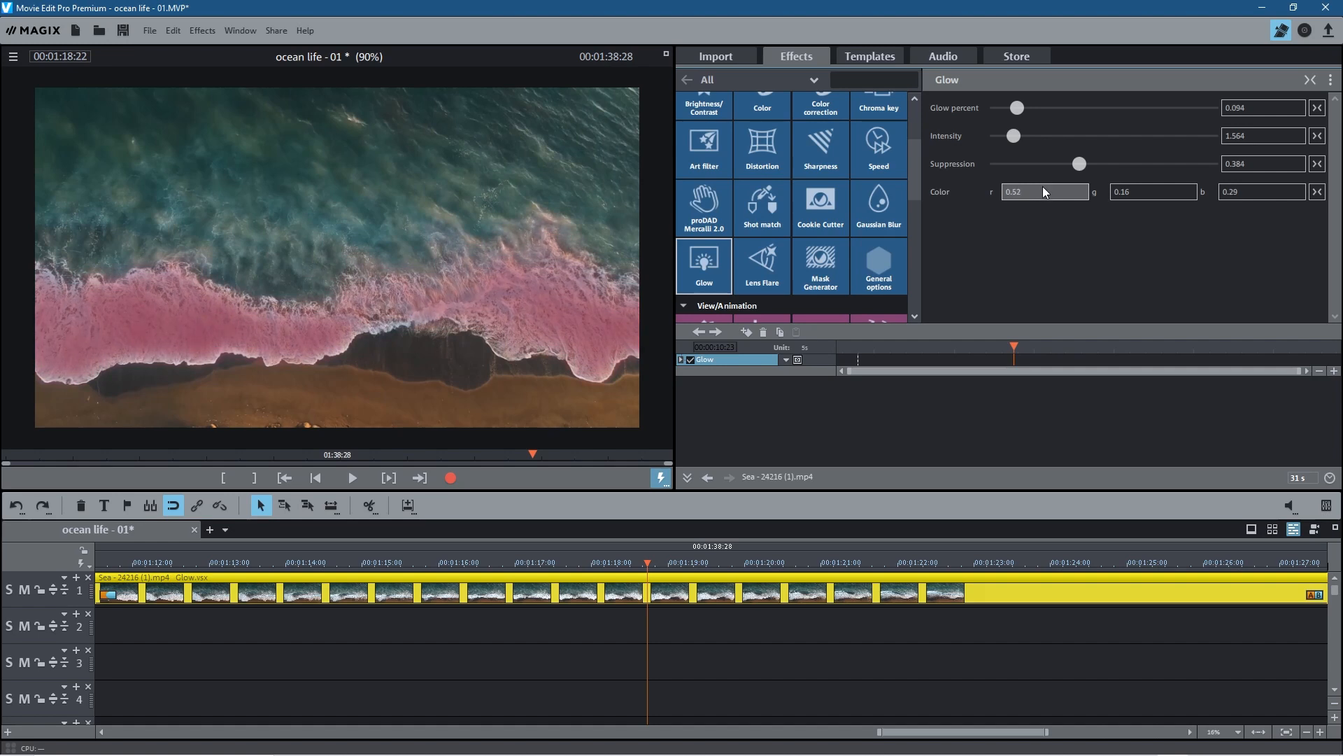
{"action": "scroll", "coordinate": [1043, 188], "scroll_direction": "down", "scroll_amount": 10}
{"action": "left_click", "coordinate": [348, 477]}
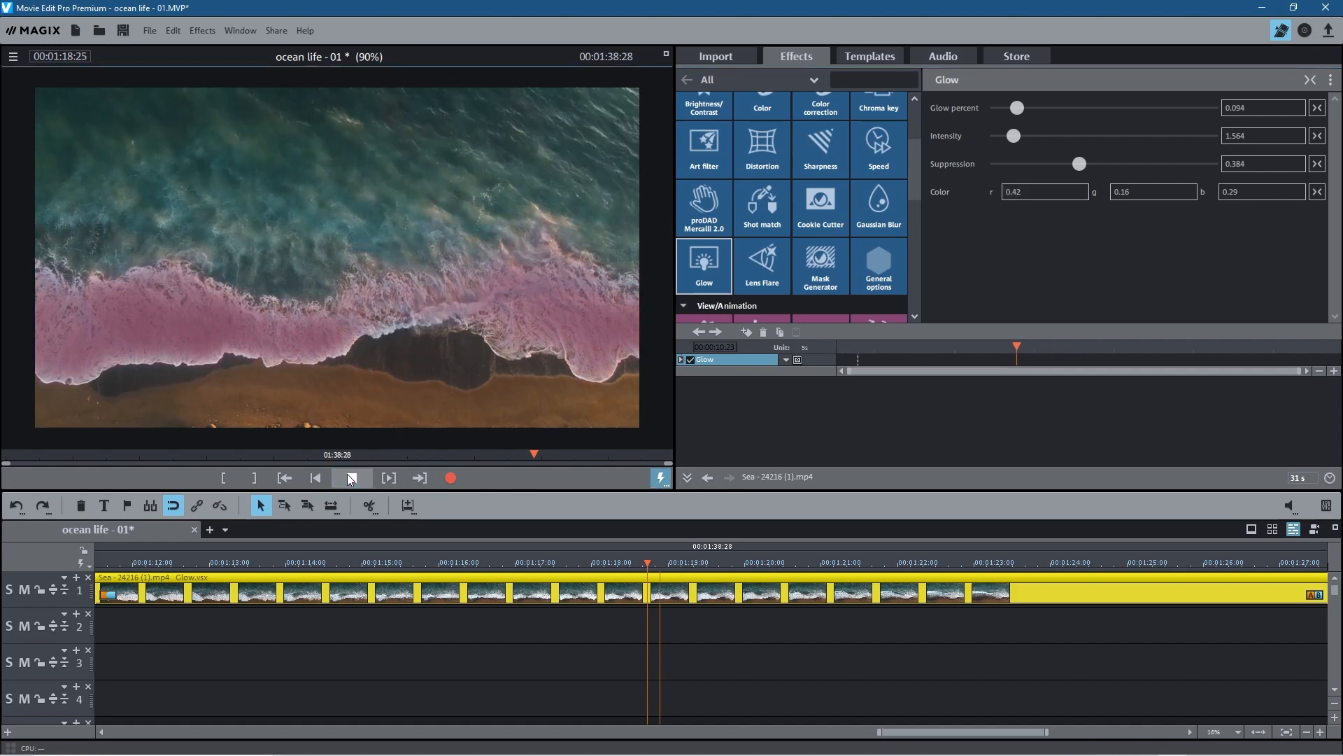
{"action": "left_click", "coordinate": [337, 479]}
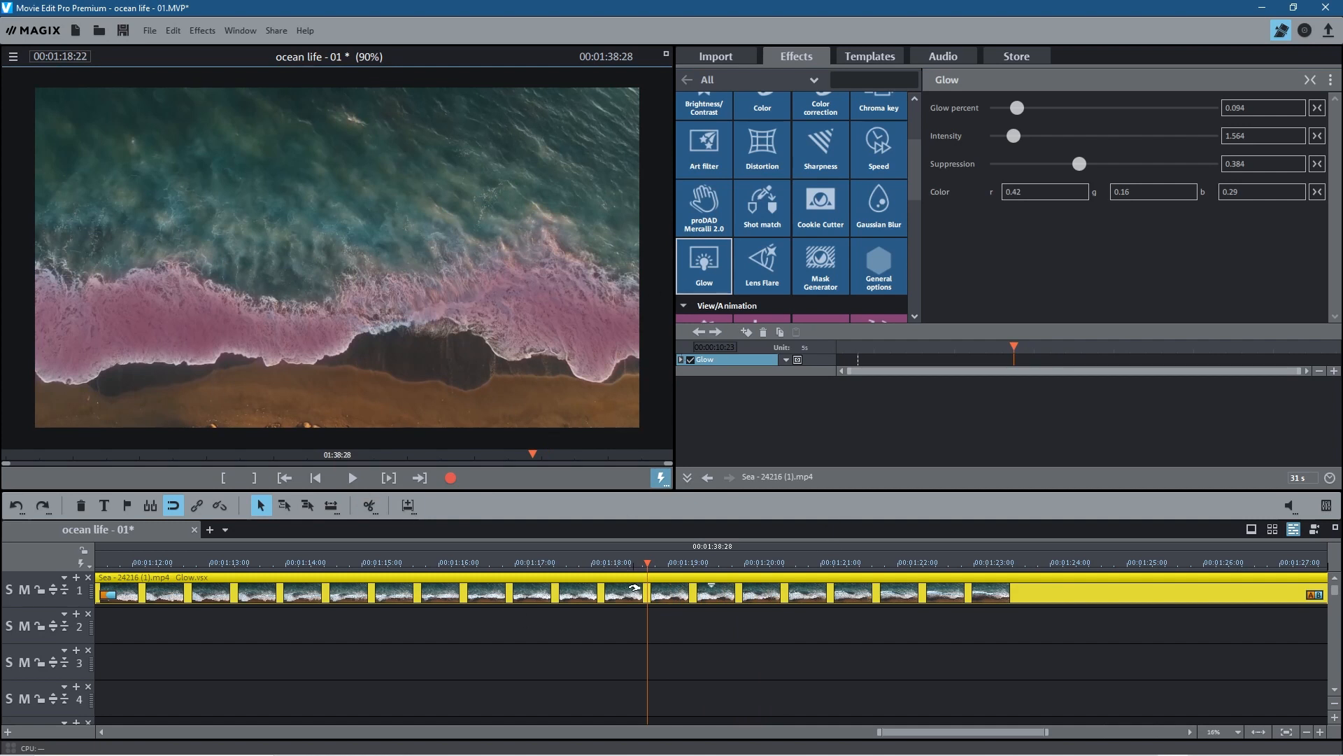
Split the Sea - 24216 (1).mp4 clip at 00:01:16:25.
{"action": "left_click_drag", "start_coordinate": [924, 735], "coordinate": [873, 740]}
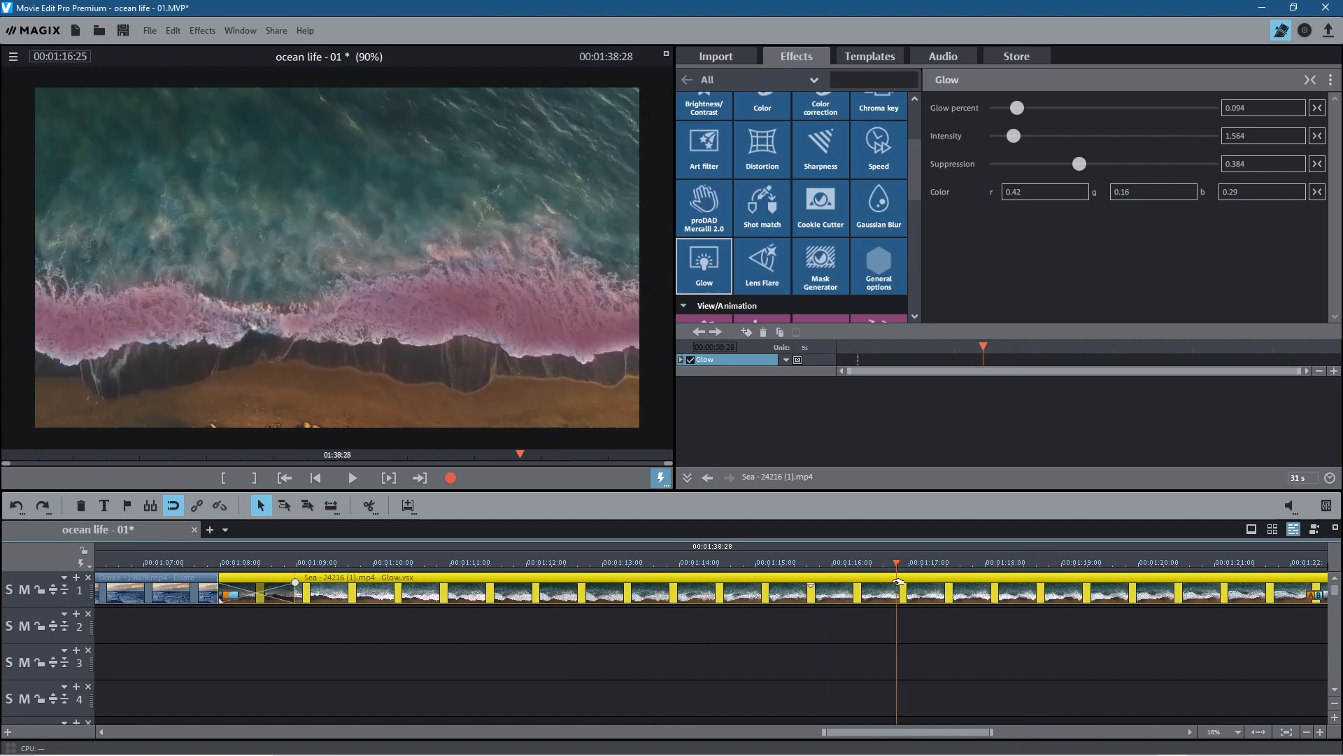
{"action": "left_click", "coordinate": [369, 505]}
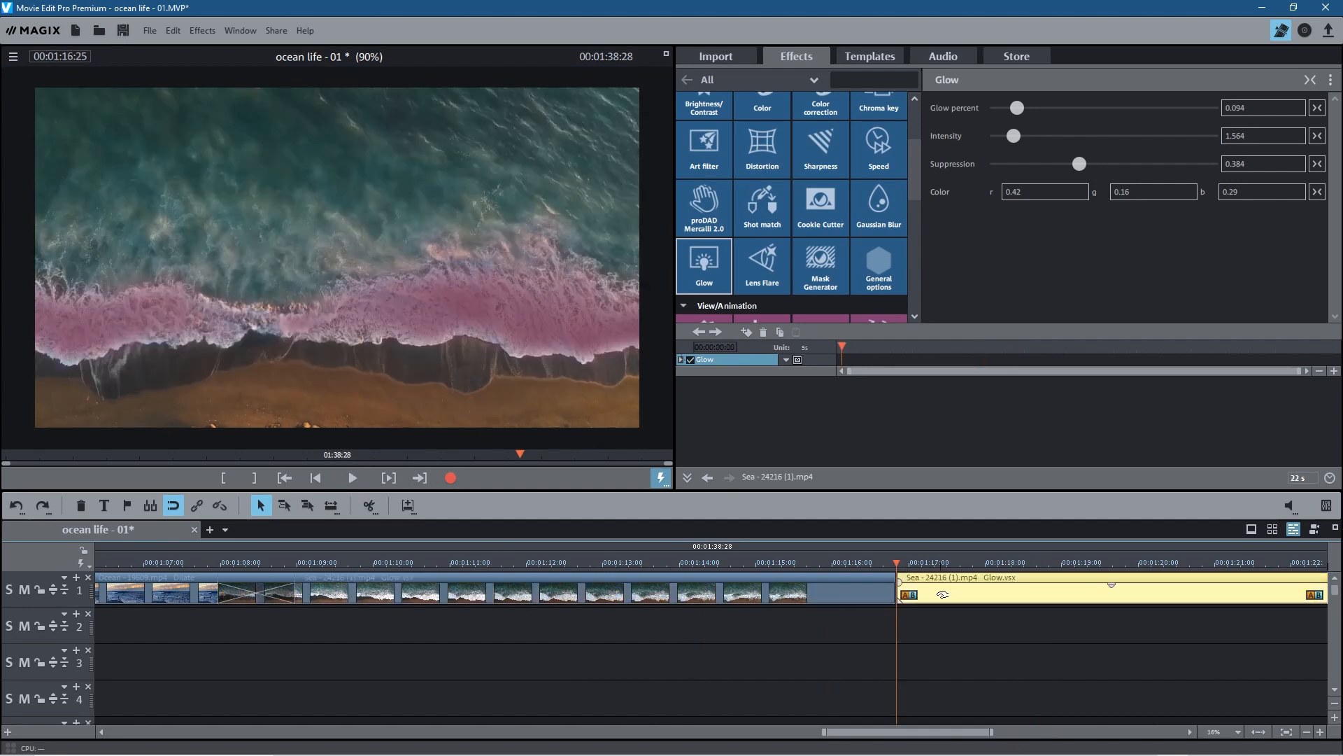
Replace the part of the Sea clip after 00:01:16:25 with Winter - 30957.mp4 and turn the new clip's volume off.
{"action": "key", "text": "Delete"}
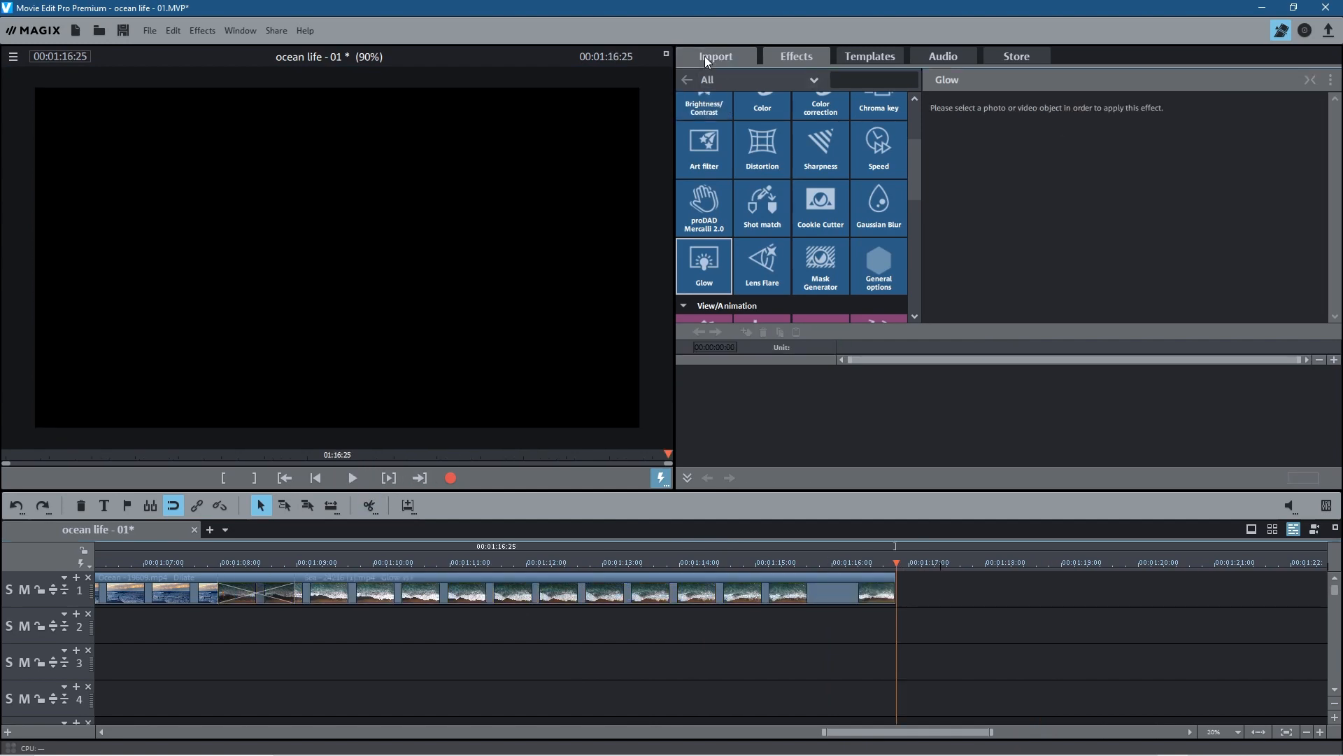
{"action": "left_click", "coordinate": [707, 57]}
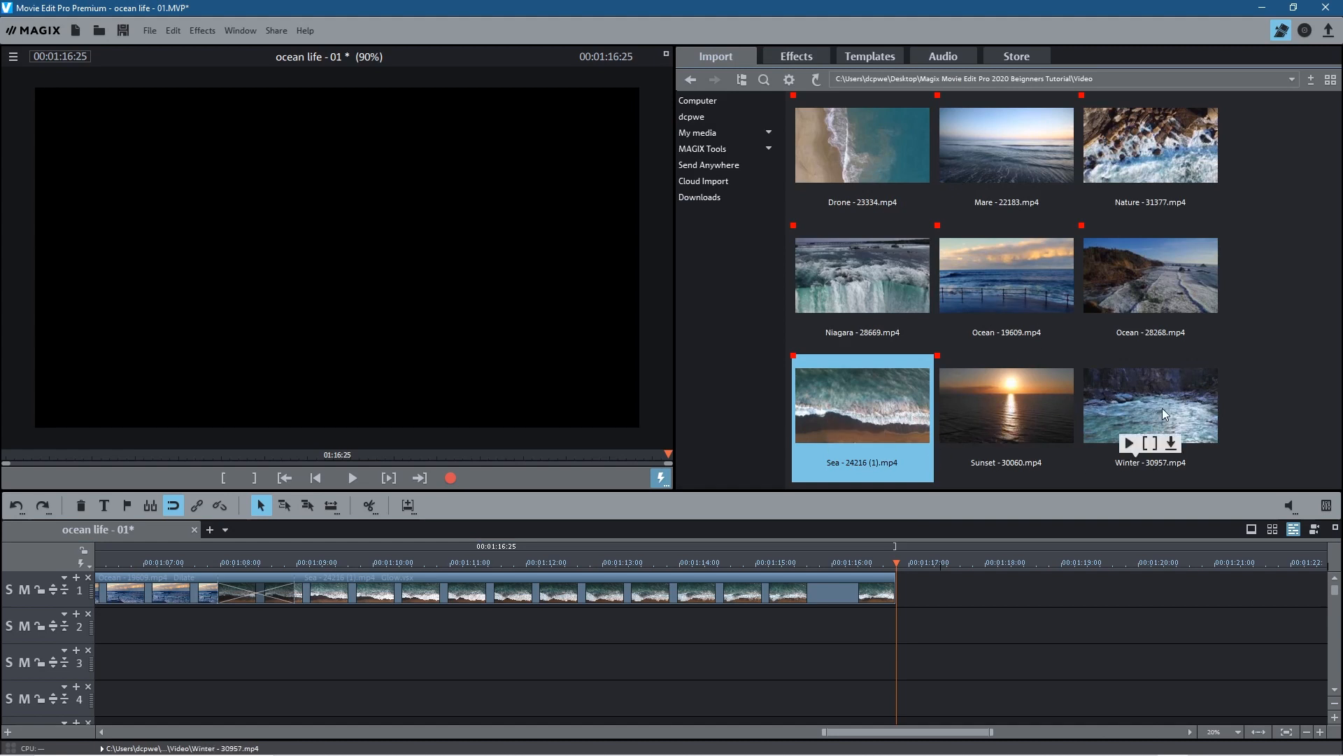
{"action": "left_click", "coordinate": [1146, 419]}
{"action": "left_click_drag", "start_coordinate": [1001, 552], "coordinate": [959, 588]}
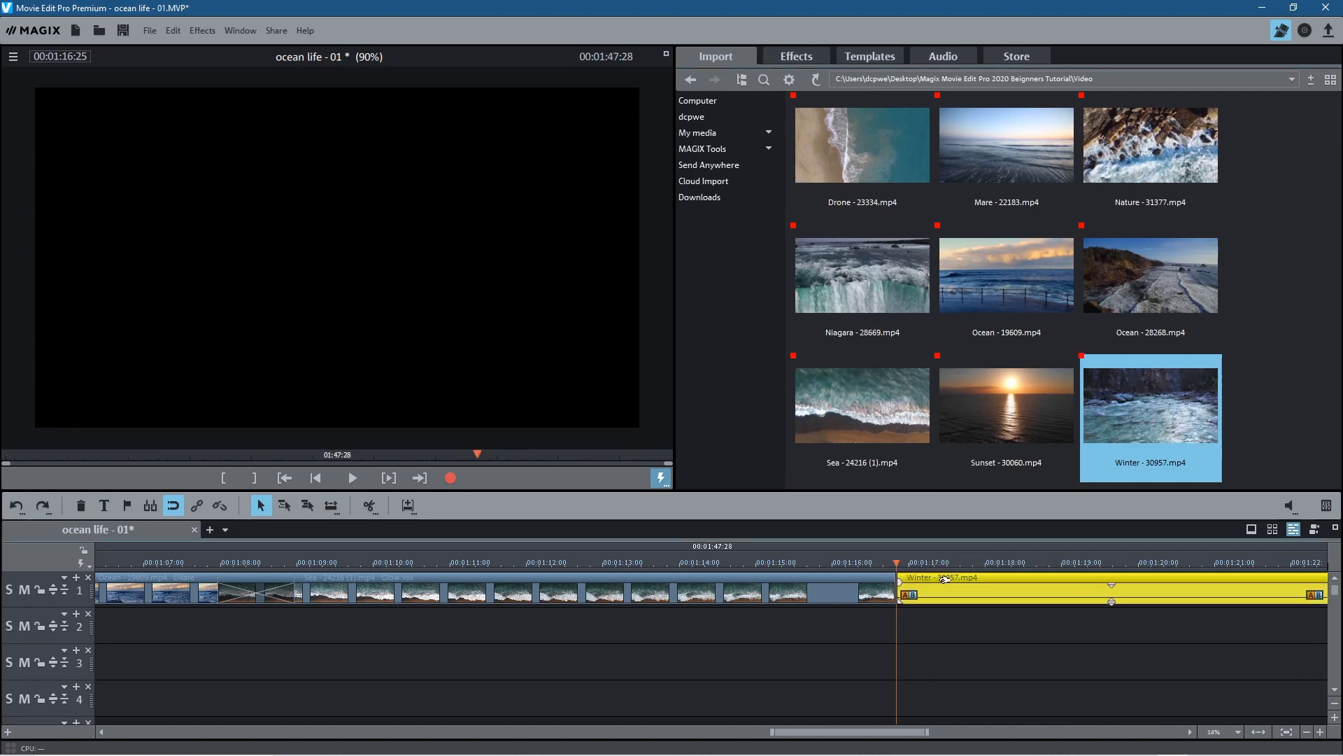
{"action": "left_click", "coordinate": [1112, 601]}
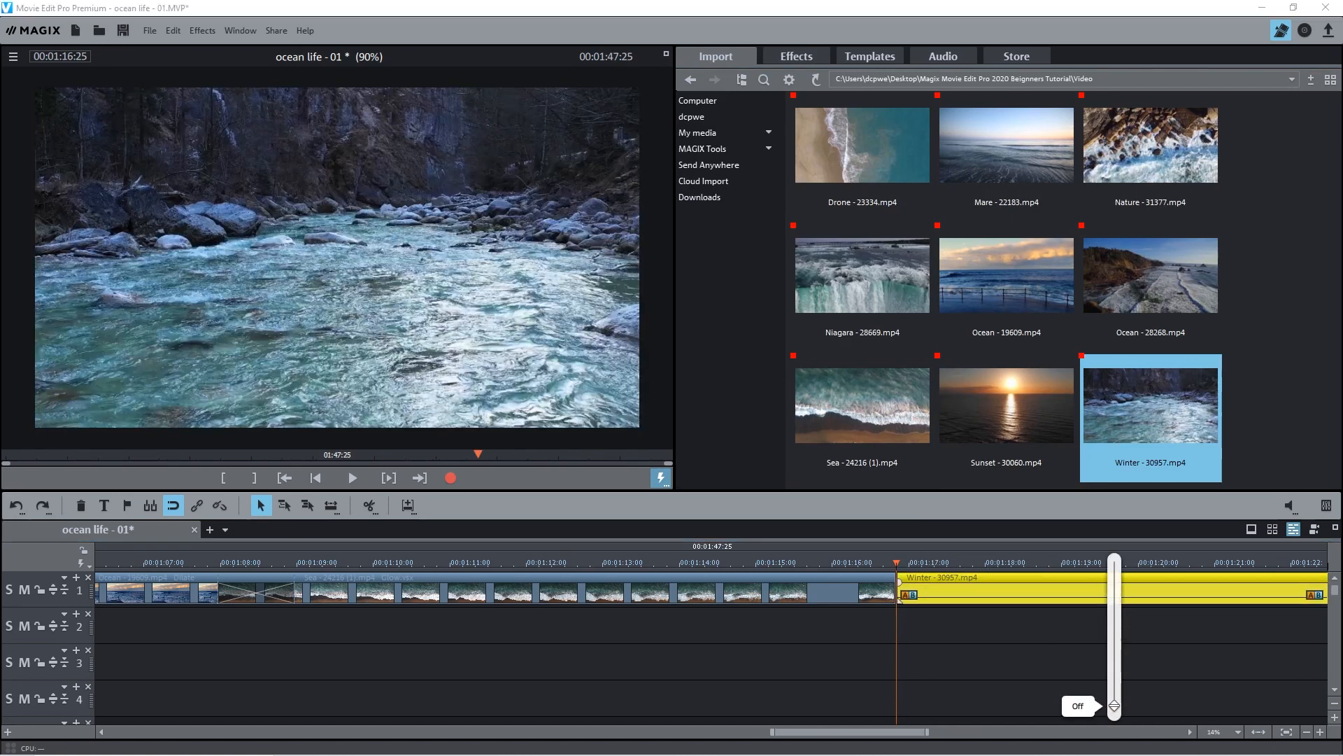
{"action": "left_click_drag", "start_coordinate": [1115, 705], "coordinate": [1115, 706]}
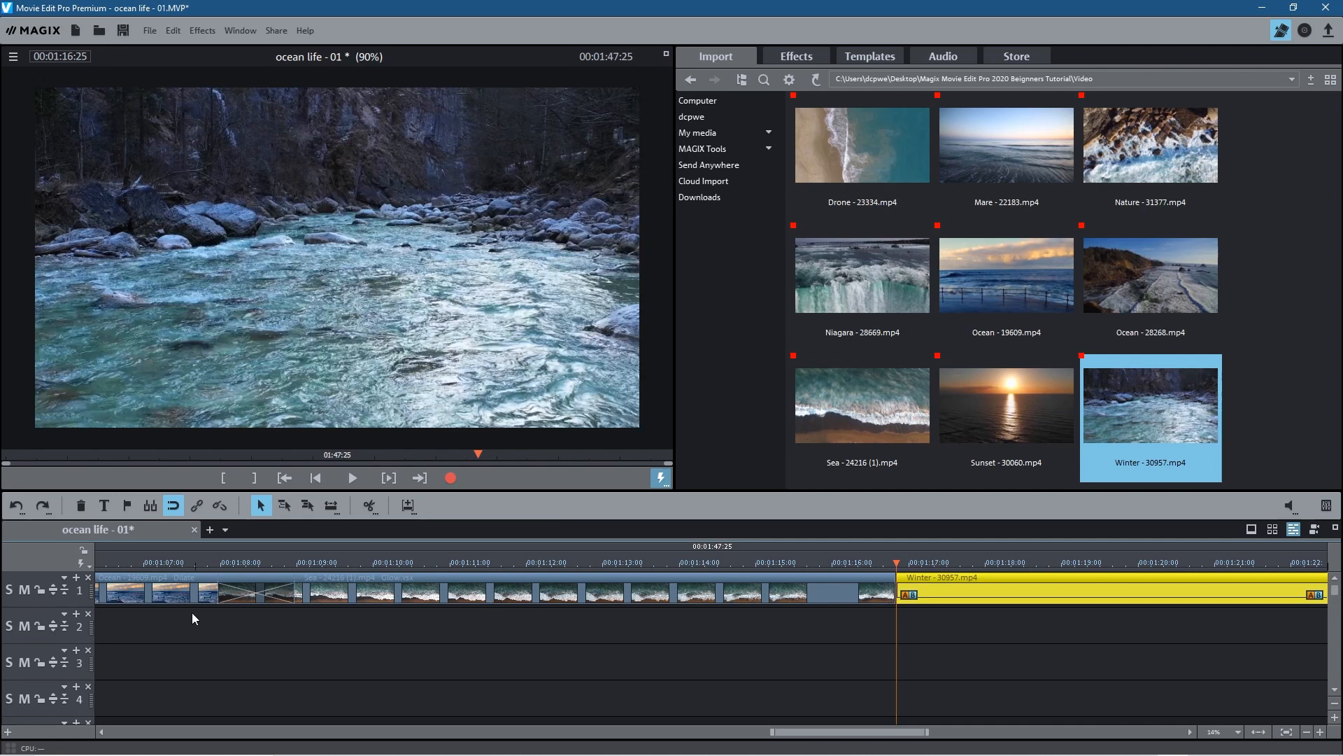
{"action": "left_click_drag", "start_coordinate": [871, 731], "coordinate": [775, 743]}
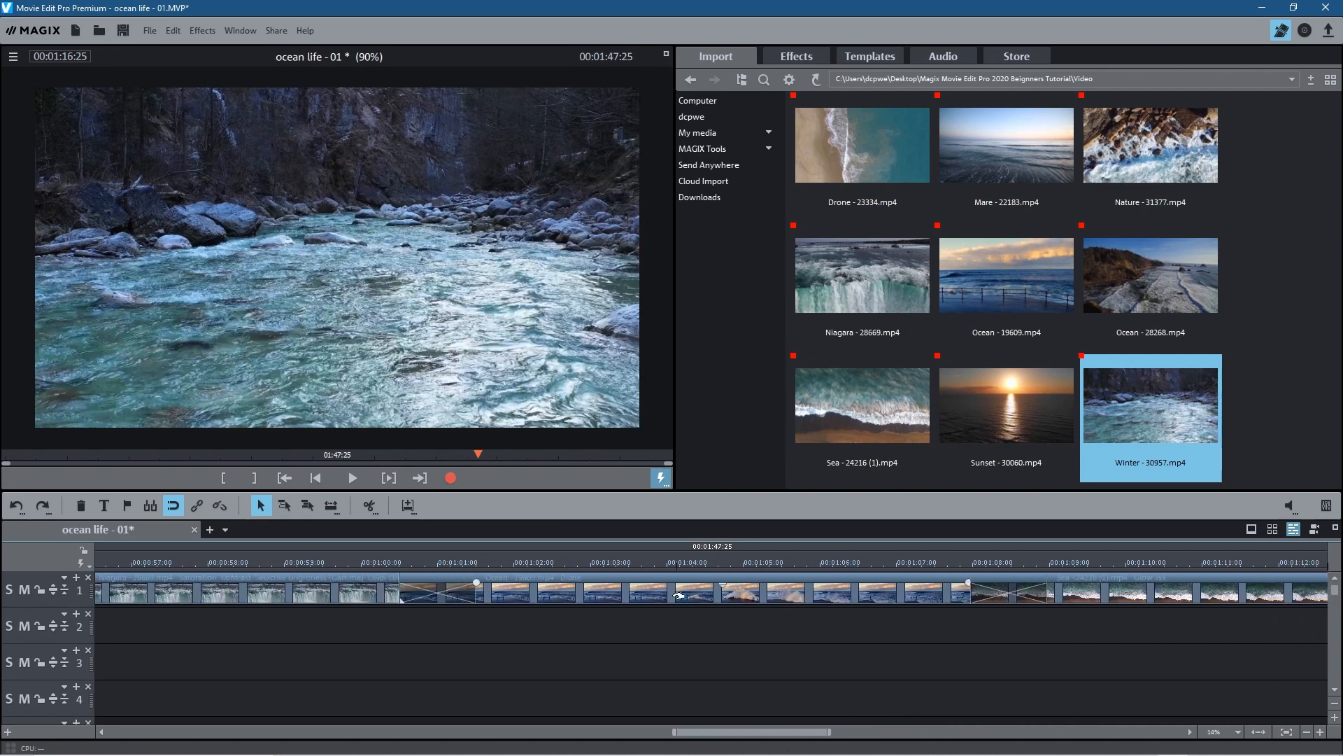
{"action": "left_click", "coordinate": [241, 590]}
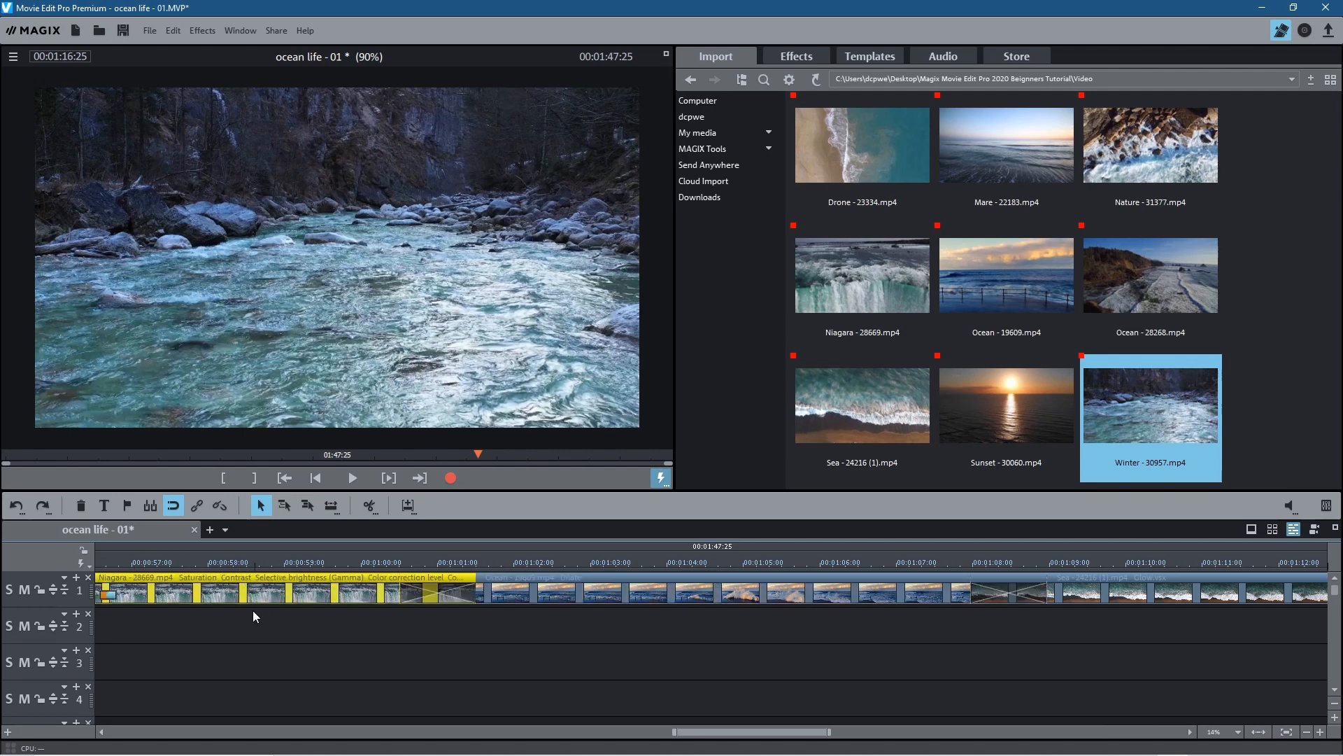
{"action": "left_click_drag", "start_coordinate": [782, 731], "coordinate": [890, 728]}
{"action": "left_click", "coordinate": [927, 572]}
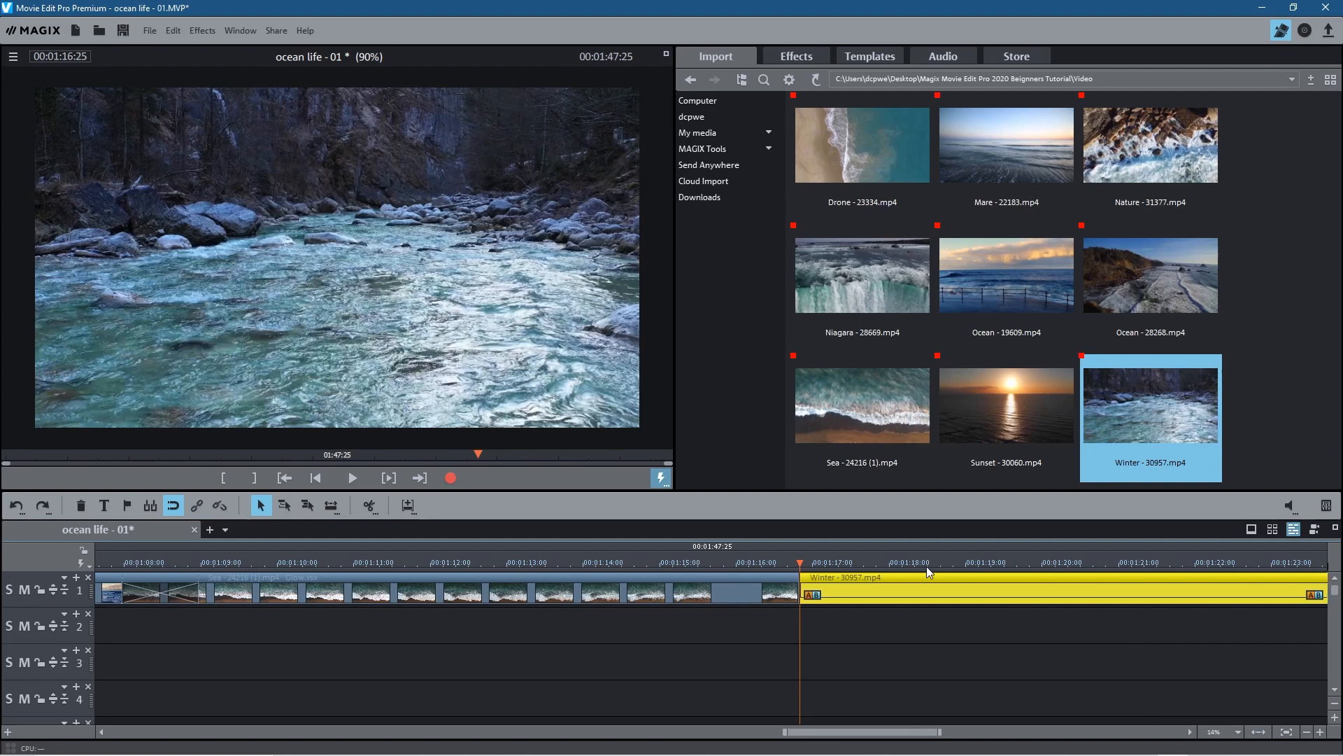
Move the Winter clip earlier so it starts at 00:01:15:25 and overlaps the end of the Sea clip.
{"action": "left_click_drag", "start_coordinate": [907, 560], "coordinate": [773, 564]}
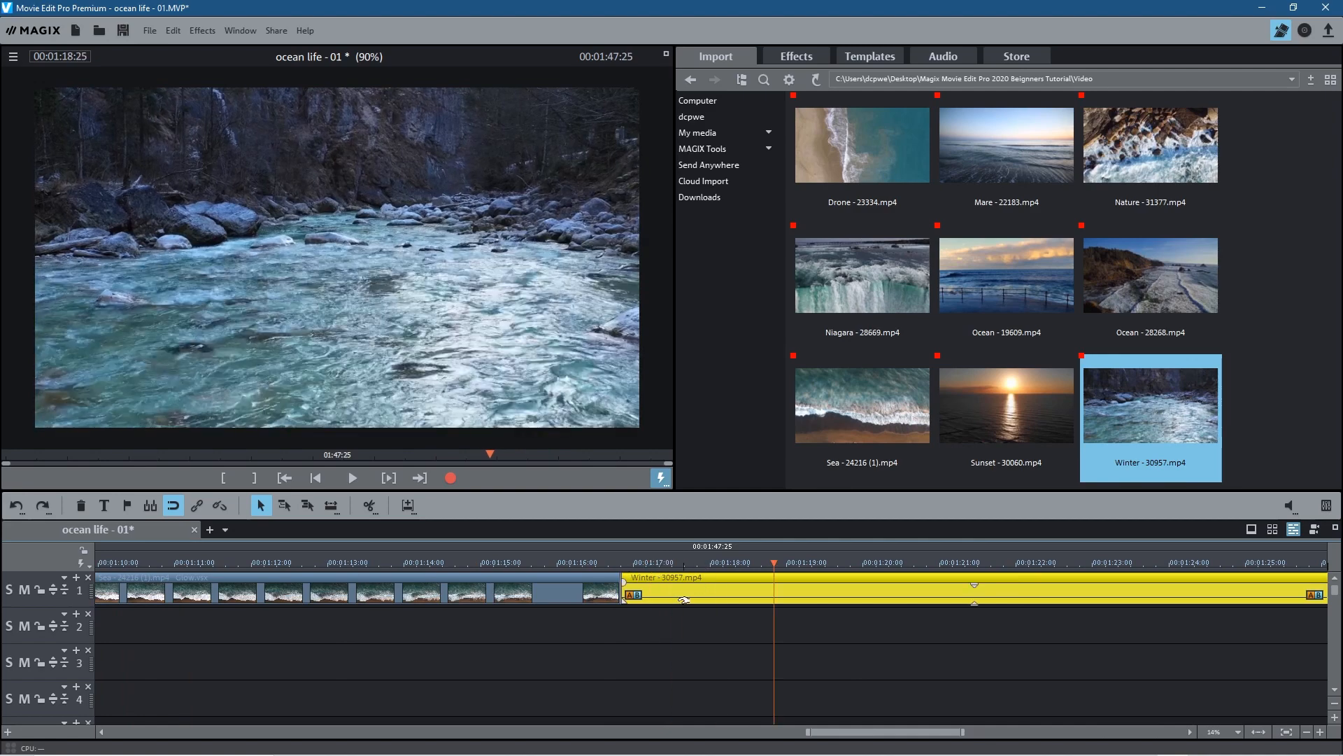
{"action": "left_click_drag", "start_coordinate": [685, 600], "coordinate": [717, 599]}
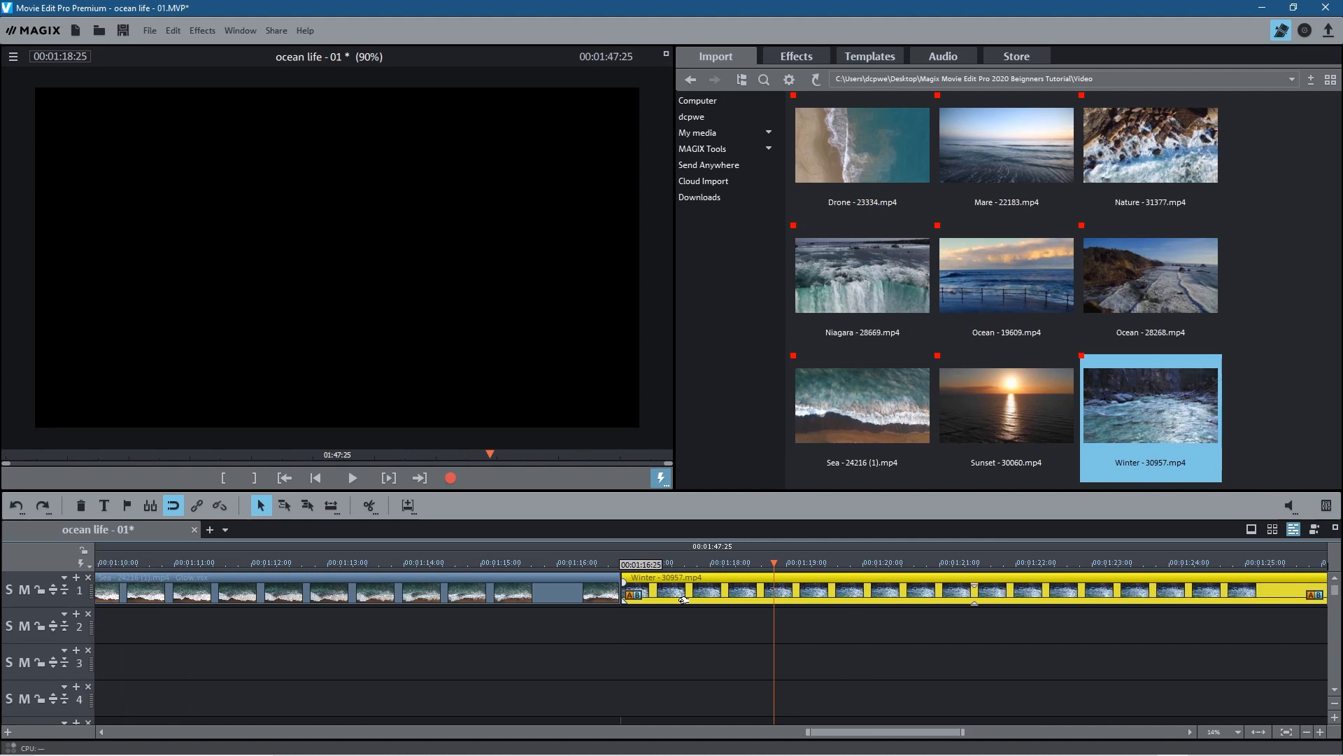
{"action": "left_click_drag", "start_coordinate": [684, 600], "coordinate": [605, 603]}
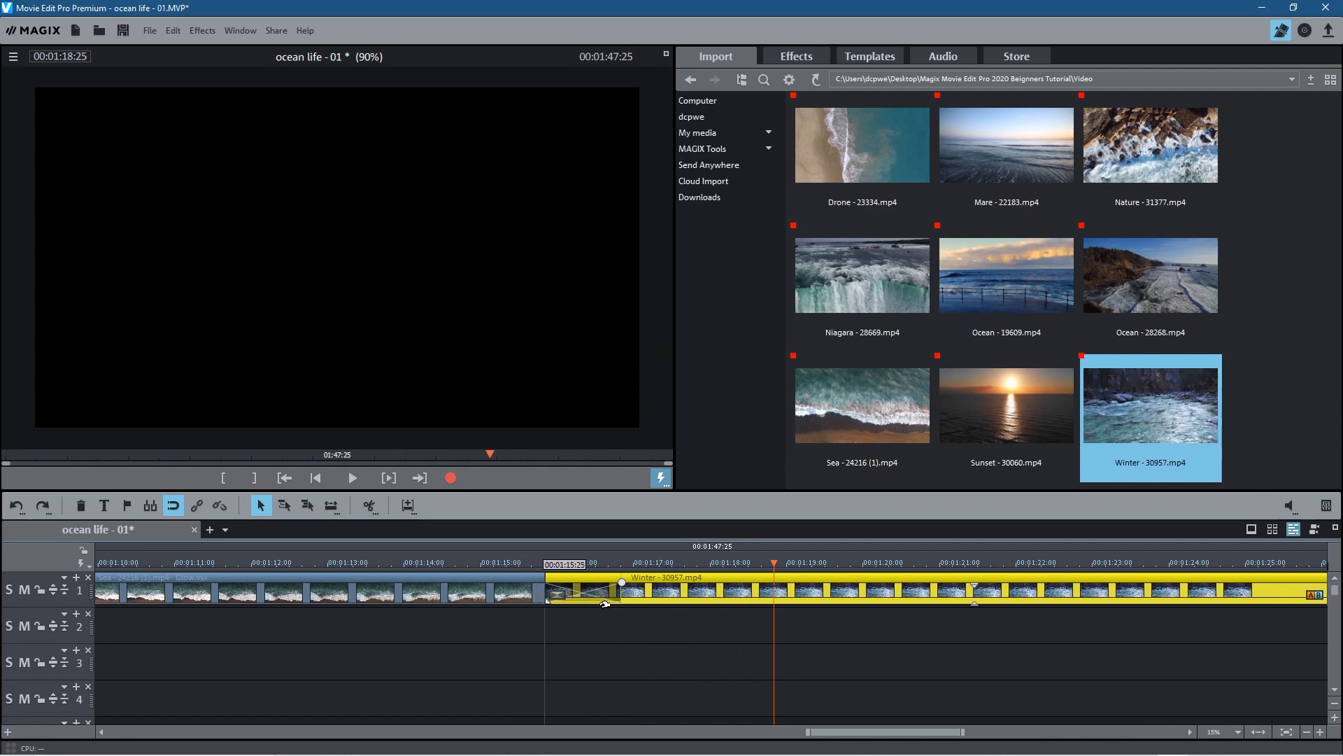
{"action": "right_click", "coordinate": [607, 603]}
{"action": "left_click", "coordinate": [569, 621]}
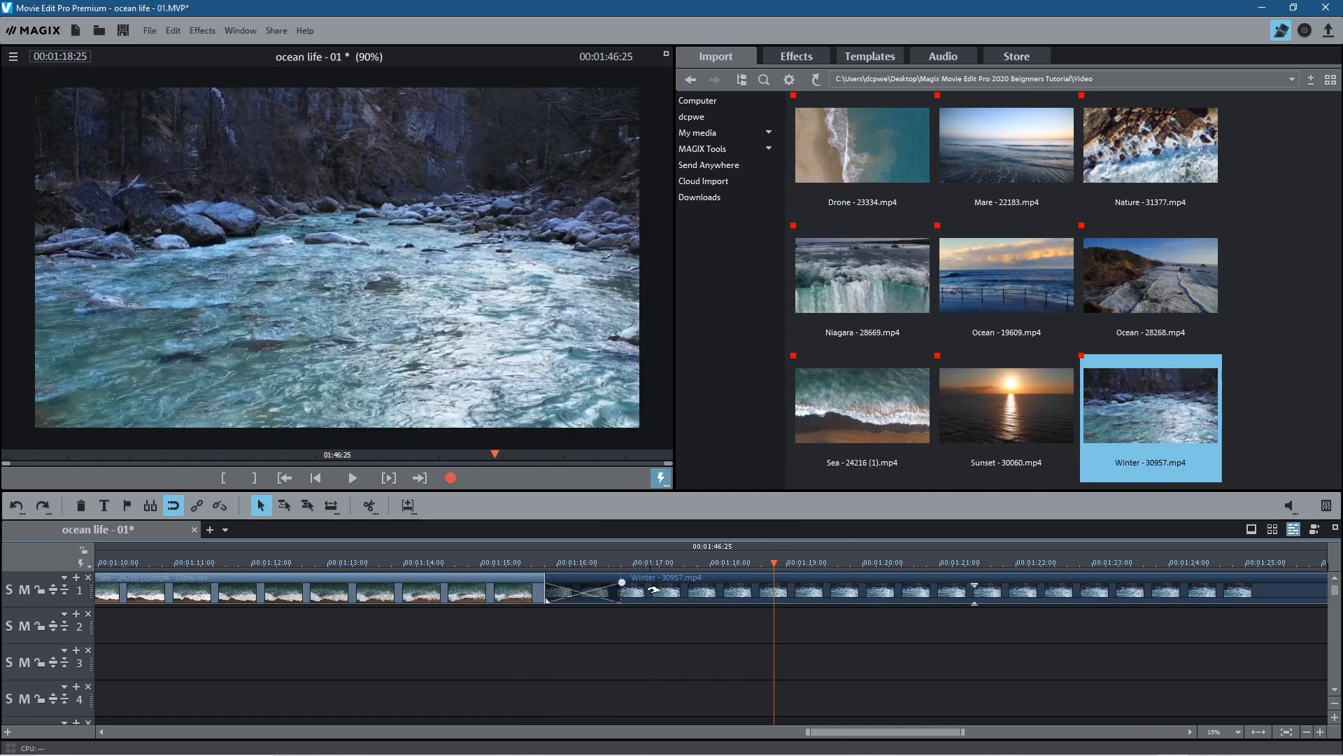
{"action": "left_click_drag", "start_coordinate": [656, 590], "coordinate": [668, 590]}
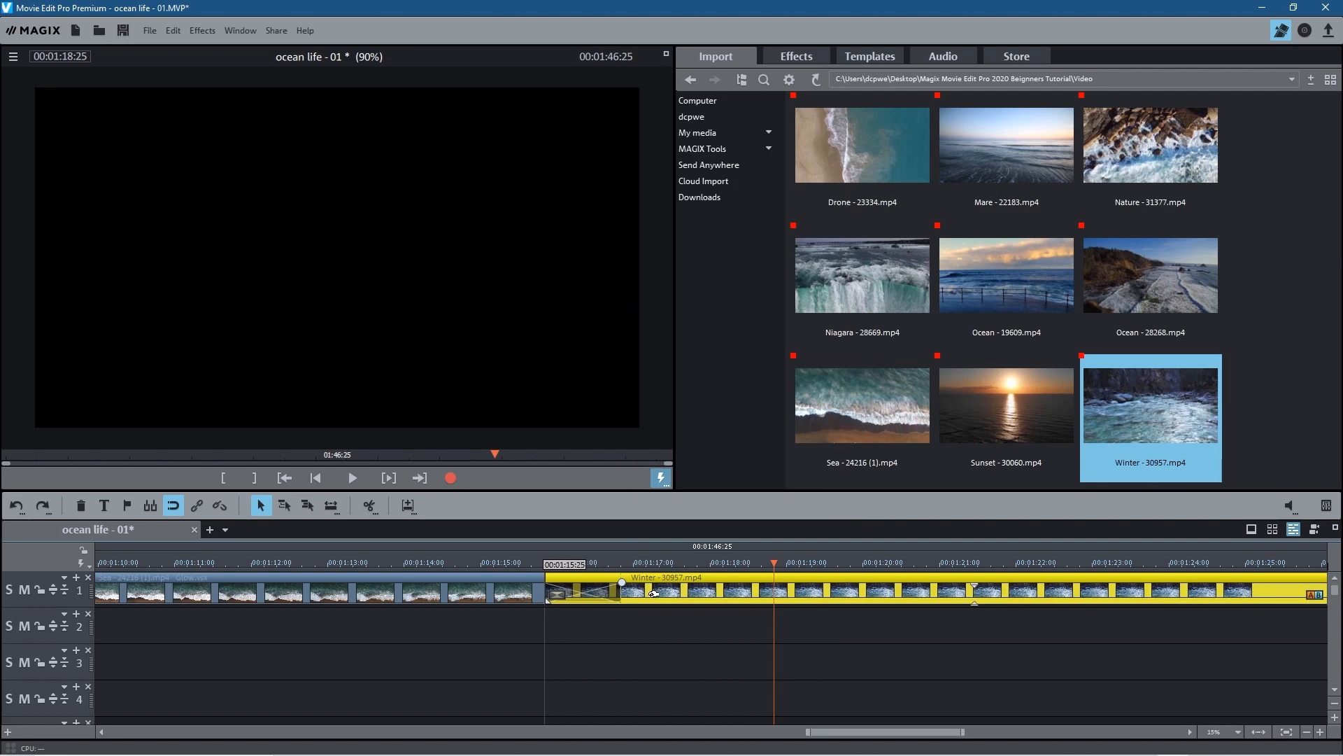
{"action": "left_click_drag", "start_coordinate": [653, 593], "coordinate": [652, 593]}
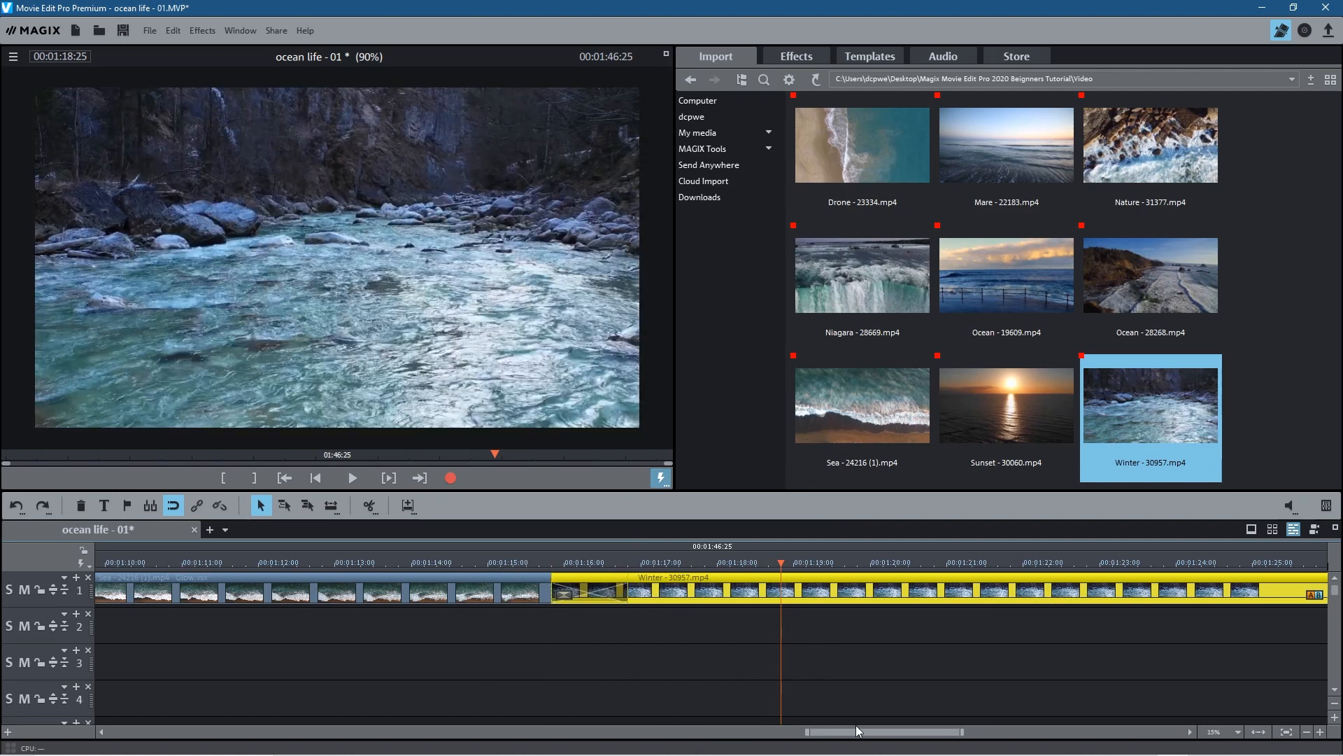
Apply the Circle from right transition between the Sea and Winter clips and preview it.
{"action": "left_click_drag", "start_coordinate": [857, 726], "coordinate": [809, 730]}
{"action": "left_click_drag", "start_coordinate": [300, 563], "coordinate": [891, 575]}
{"action": "left_click", "coordinate": [871, 50]}
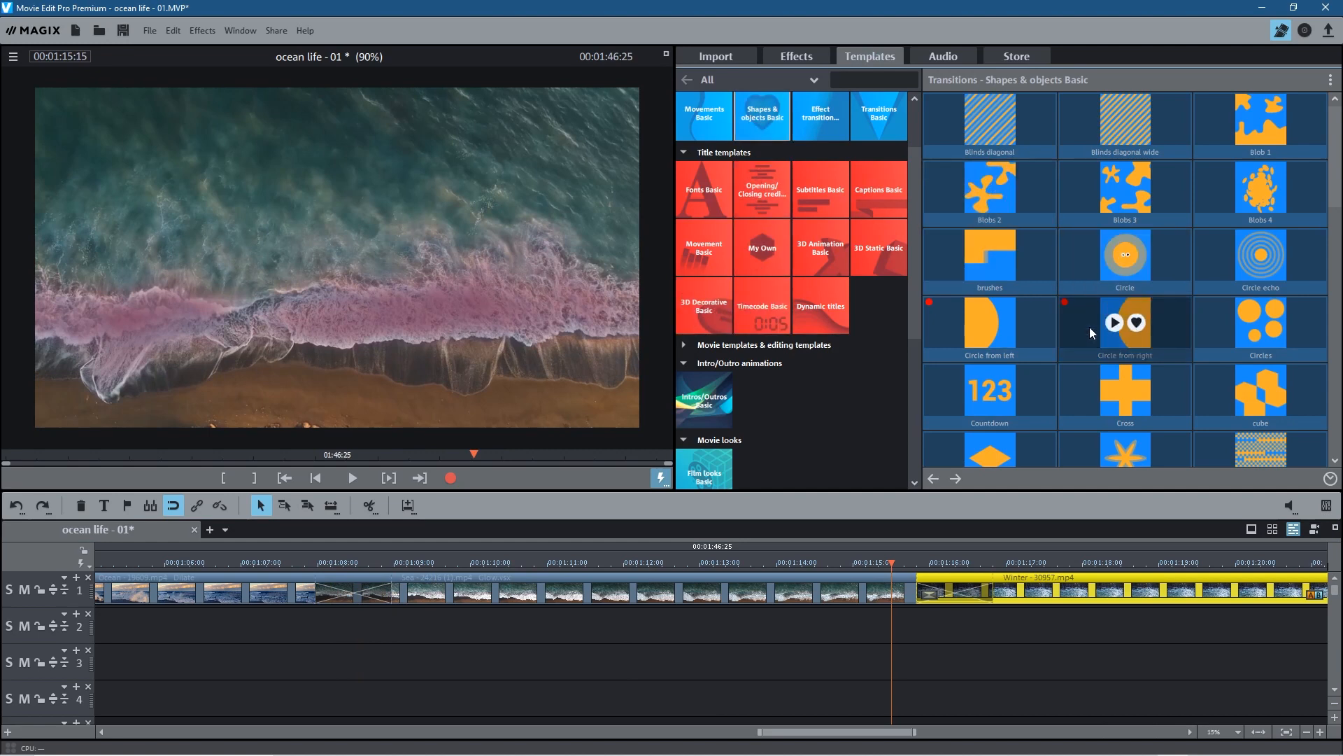
{"action": "left_click_drag", "start_coordinate": [1074, 321], "coordinate": [957, 582]}
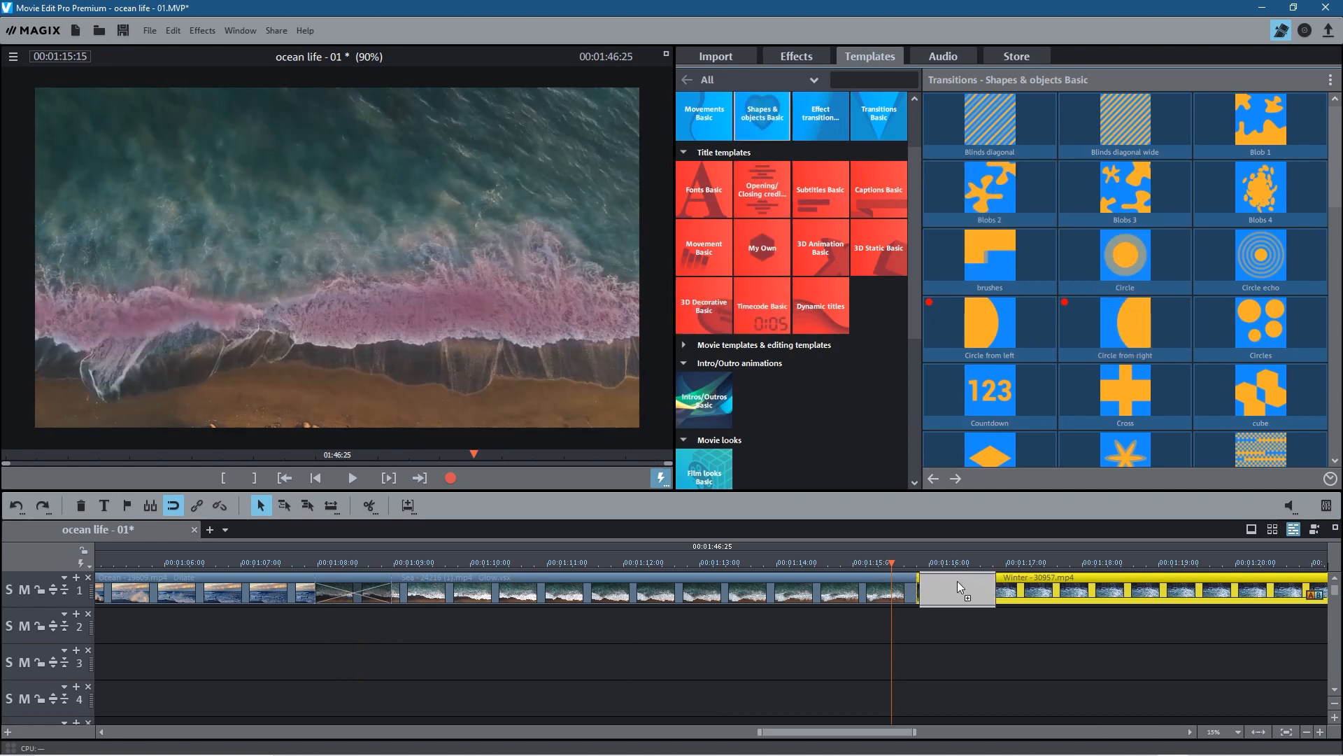
{"action": "left_click_drag", "start_coordinate": [259, 565], "coordinate": [1124, 587]}
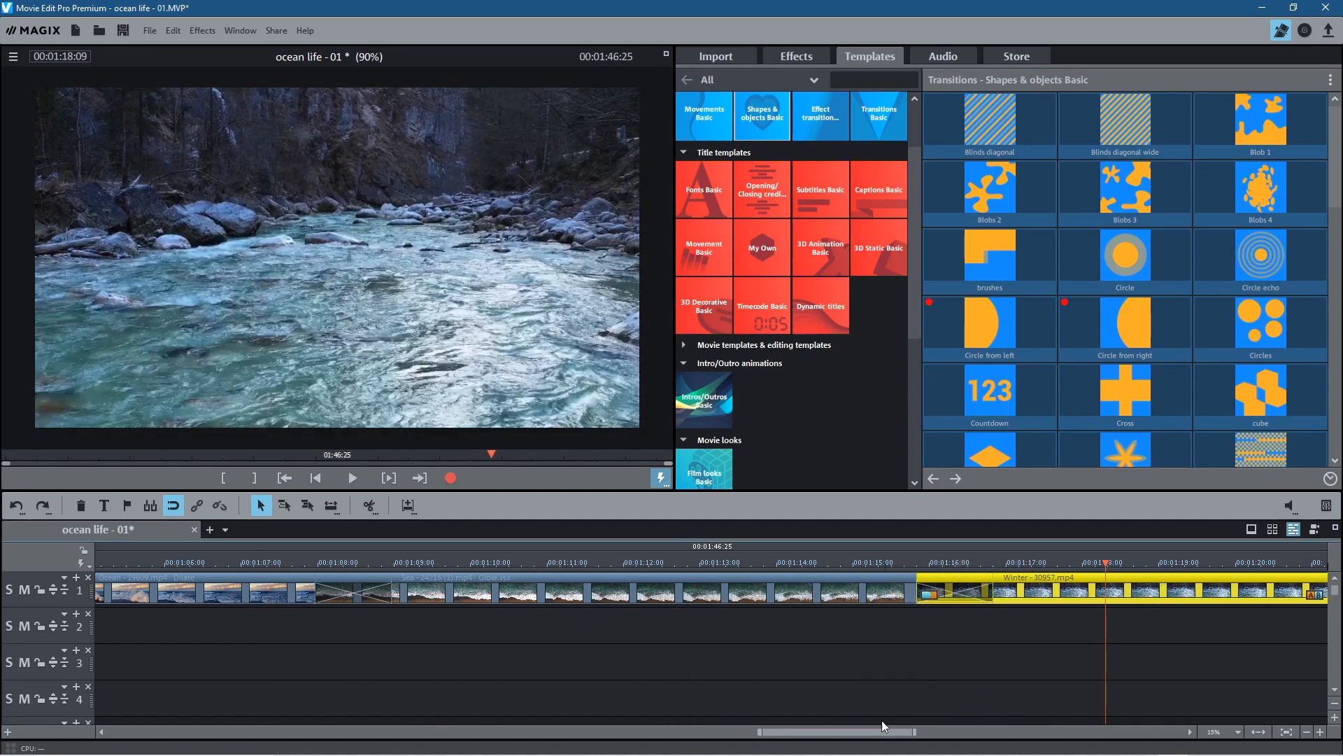
Save the project and position the playback marker at 00:01:17:14 within the Winter clip.
{"action": "left_click_drag", "start_coordinate": [860, 731], "coordinate": [920, 733]}
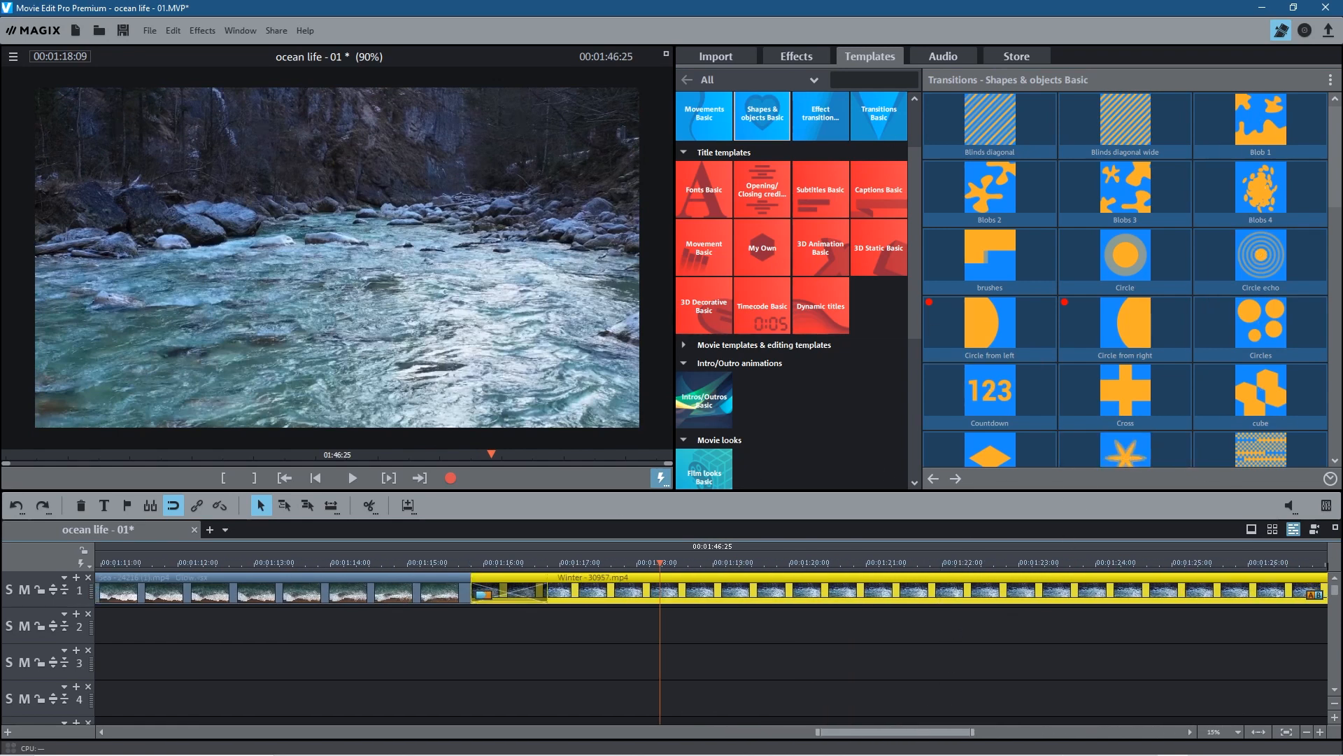
{"action": "key", "text": "ctrl+s"}
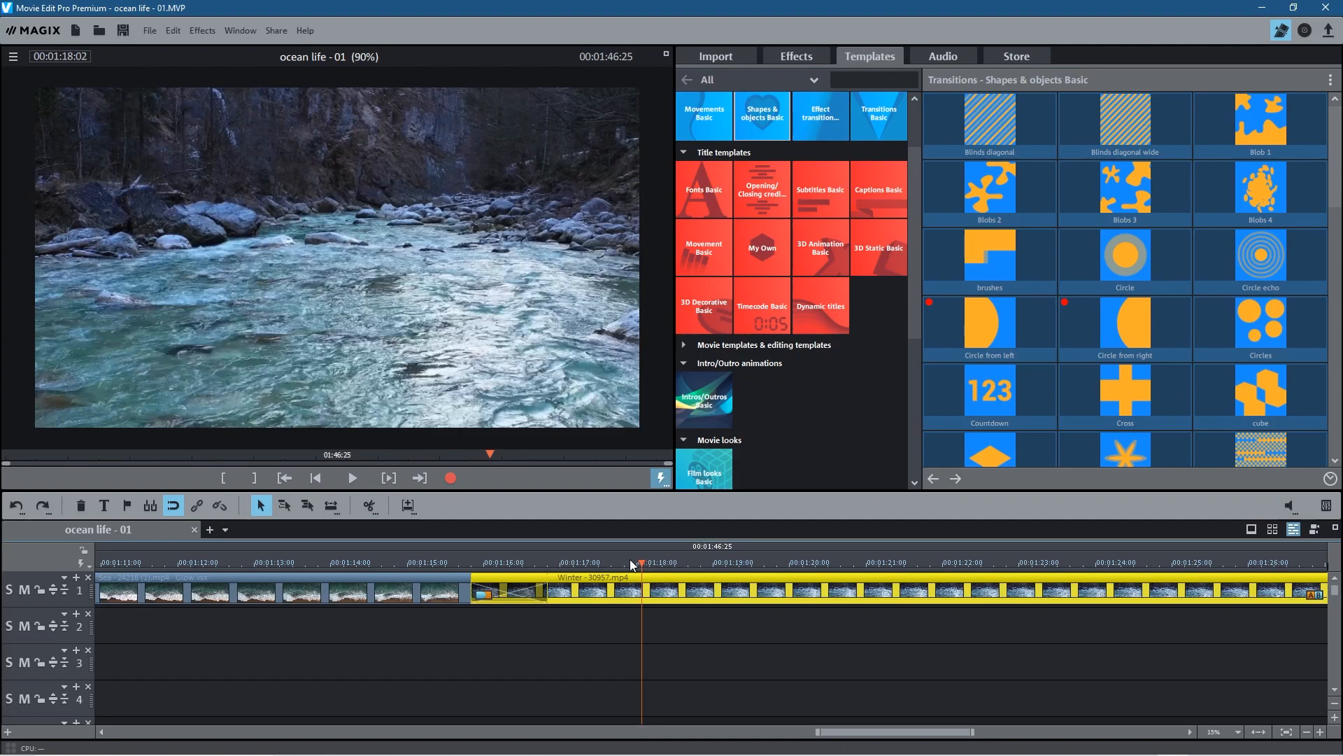
{"action": "left_click_drag", "start_coordinate": [569, 559], "coordinate": [596, 548]}
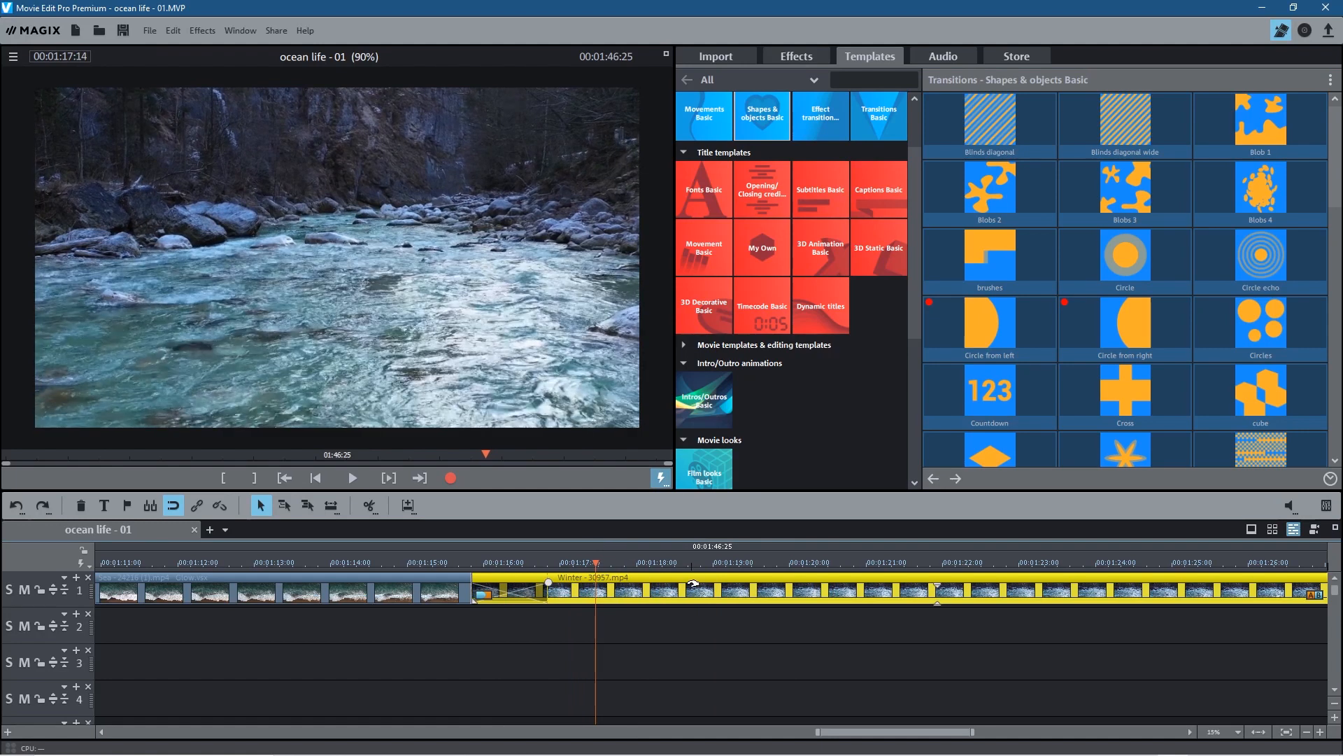
Preview the Move effects Brakes 1, Brakes 2, Delay 1, Delay 2 and Delayed zoom 1 on the Winter clip.
{"action": "left_click", "coordinate": [797, 56]}
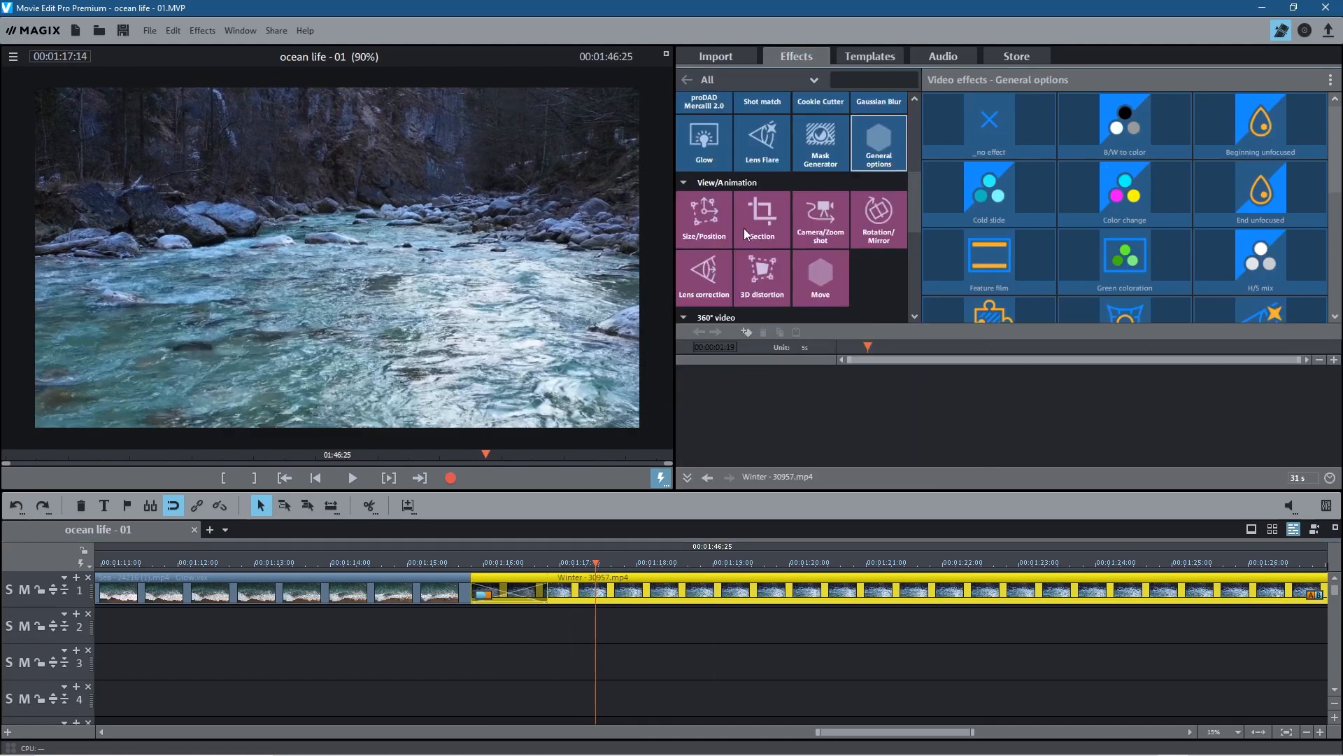
{"action": "left_click", "coordinate": [819, 282]}
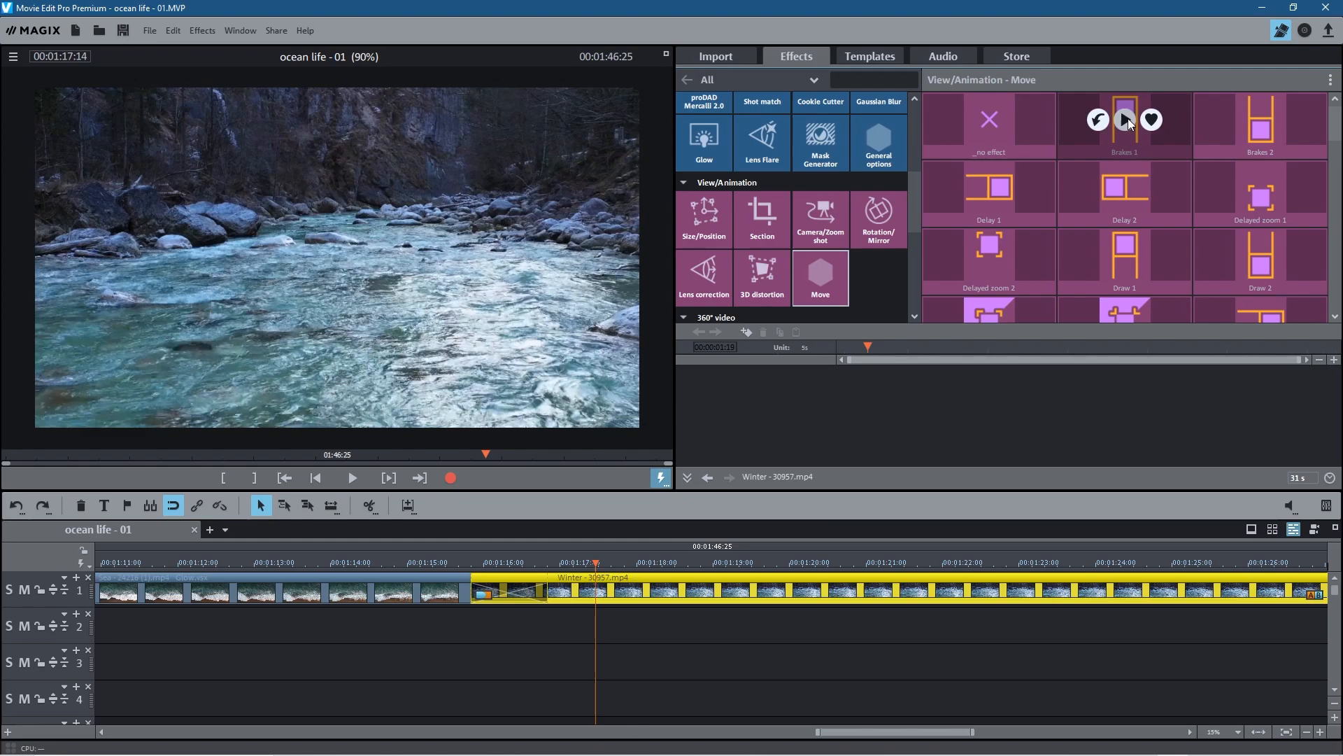
{"action": "left_click", "coordinate": [1125, 120]}
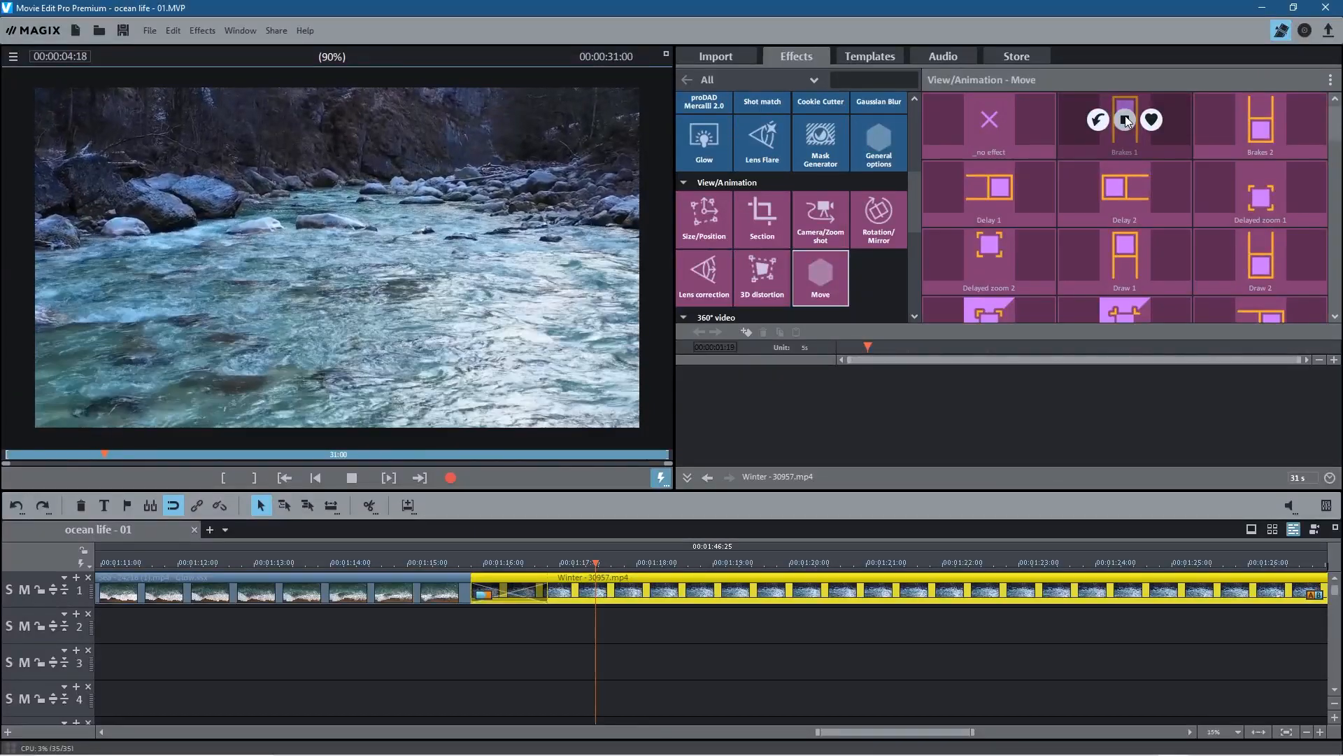
{"action": "left_click", "coordinate": [1259, 120]}
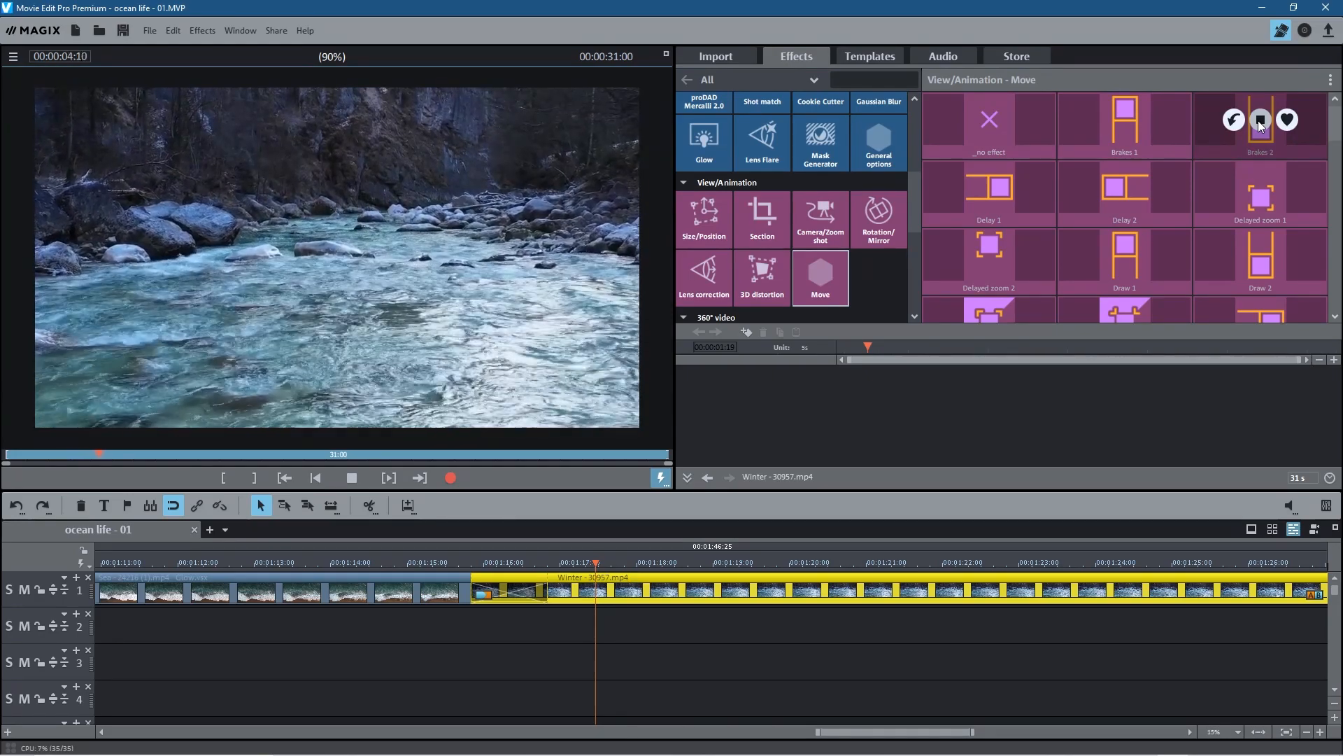
{"action": "left_click", "coordinate": [989, 186]}
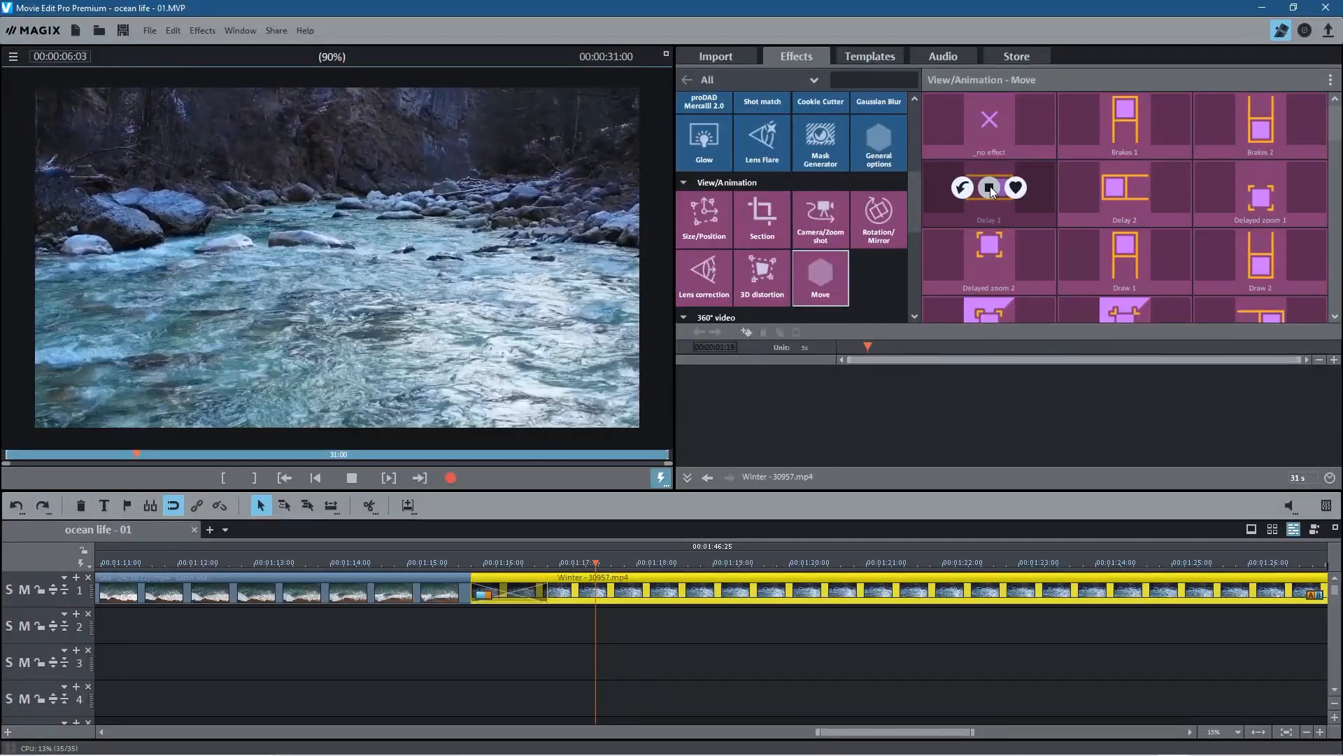
{"action": "left_click", "coordinate": [1126, 187]}
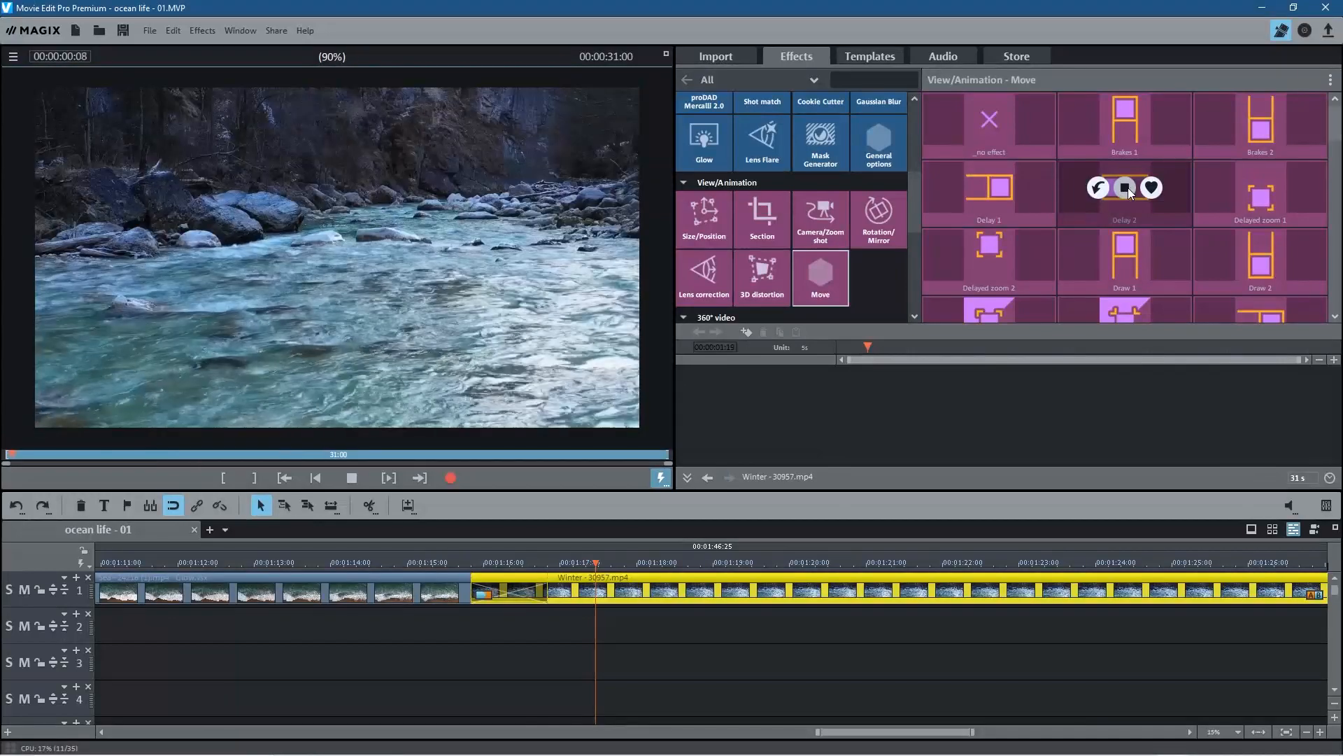
{"action": "left_click", "coordinate": [1261, 188]}
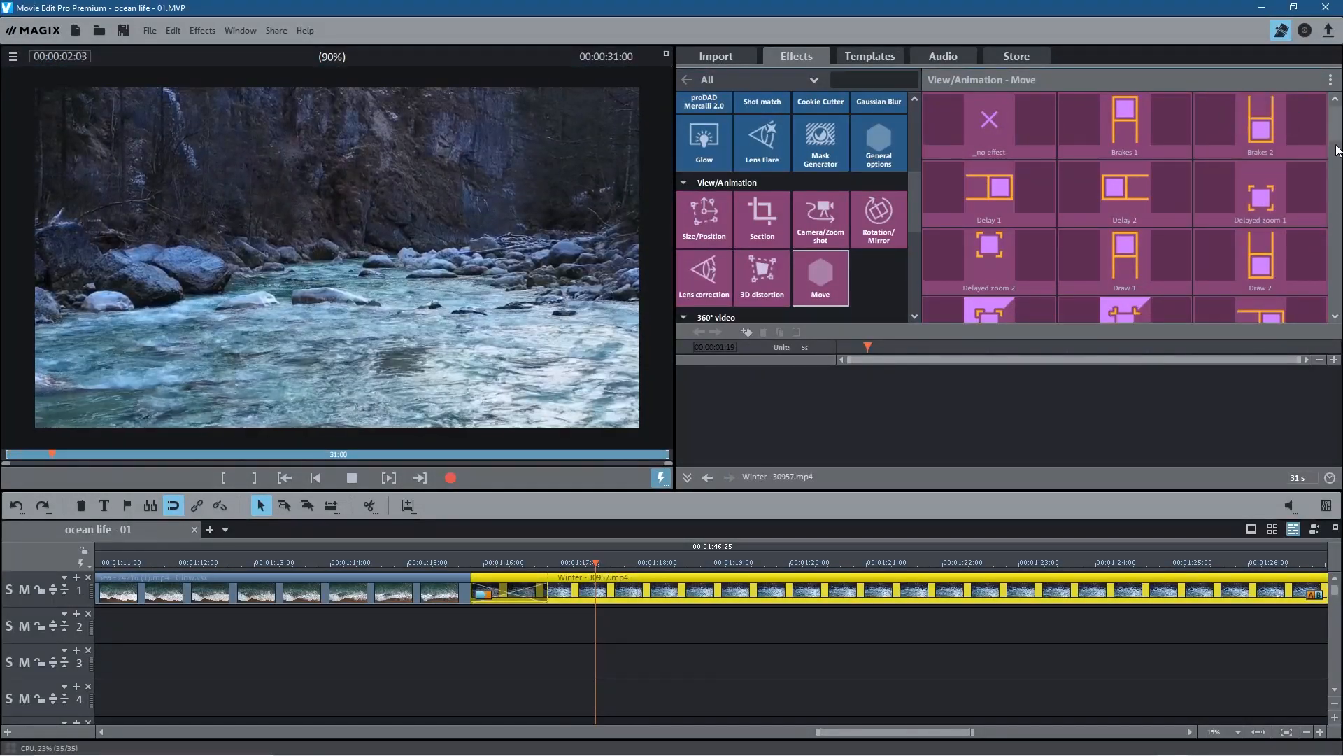
Preview the Move linear 3 and Panorama zoom large 3 effects on the Winter clip.
{"action": "scroll", "coordinate": [1333, 132], "scroll_direction": "down", "scroll_amount": 3}
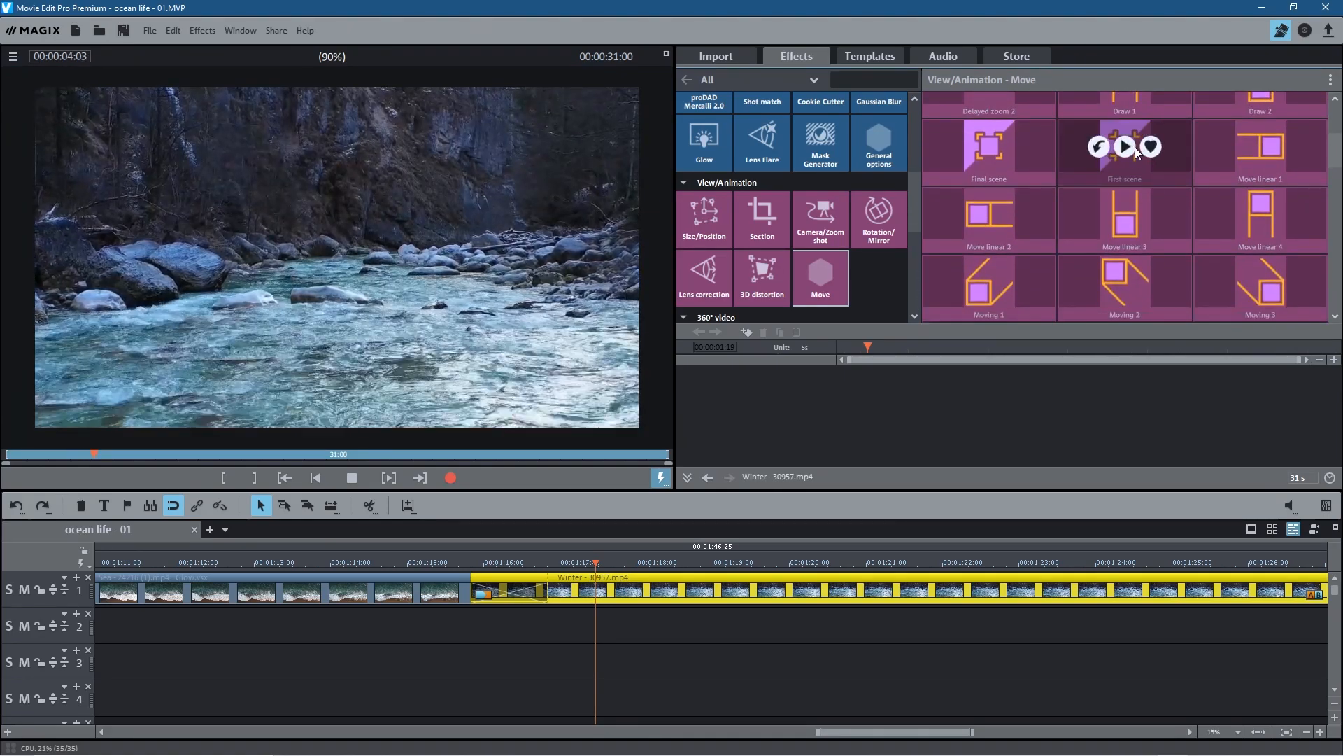
{"action": "left_click", "coordinate": [1126, 220]}
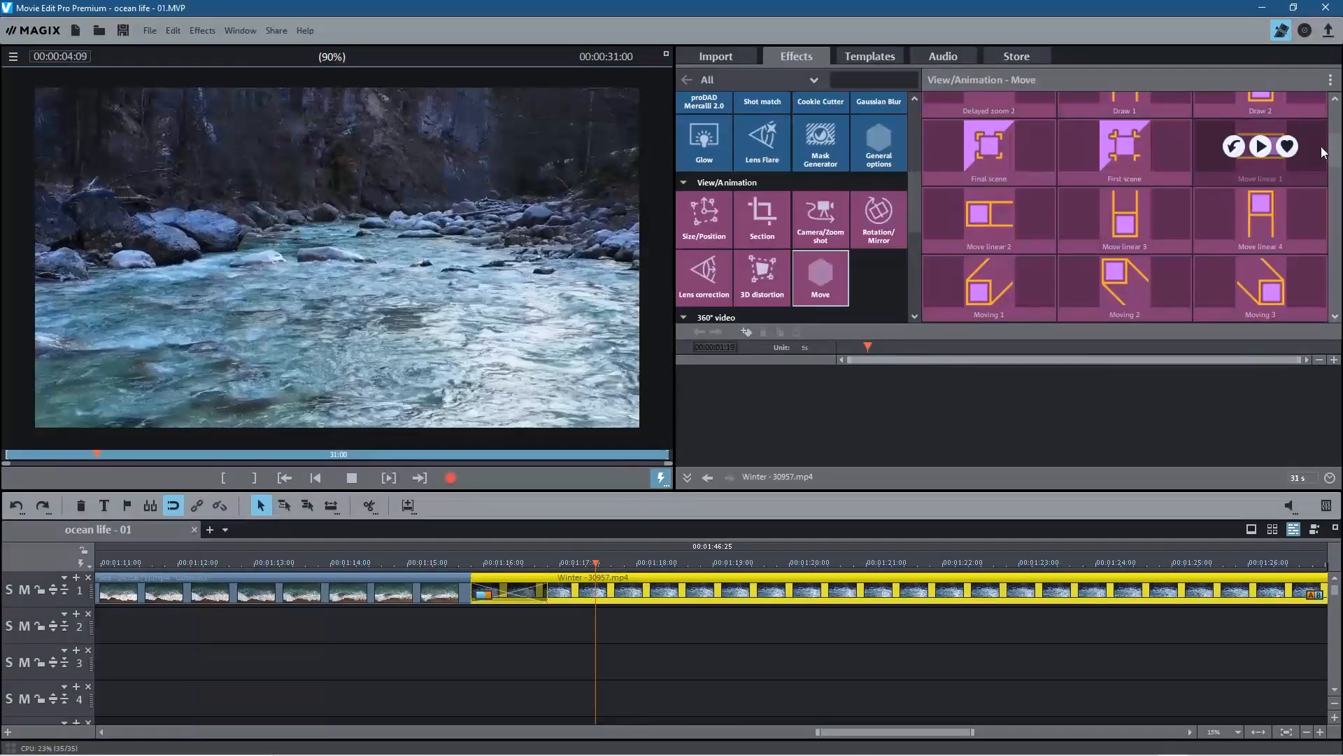
{"action": "scroll", "coordinate": [1338, 166], "scroll_direction": "down", "scroll_amount": 1}
{"action": "scroll", "coordinate": [1337, 166], "scroll_direction": "down", "scroll_amount": 5}
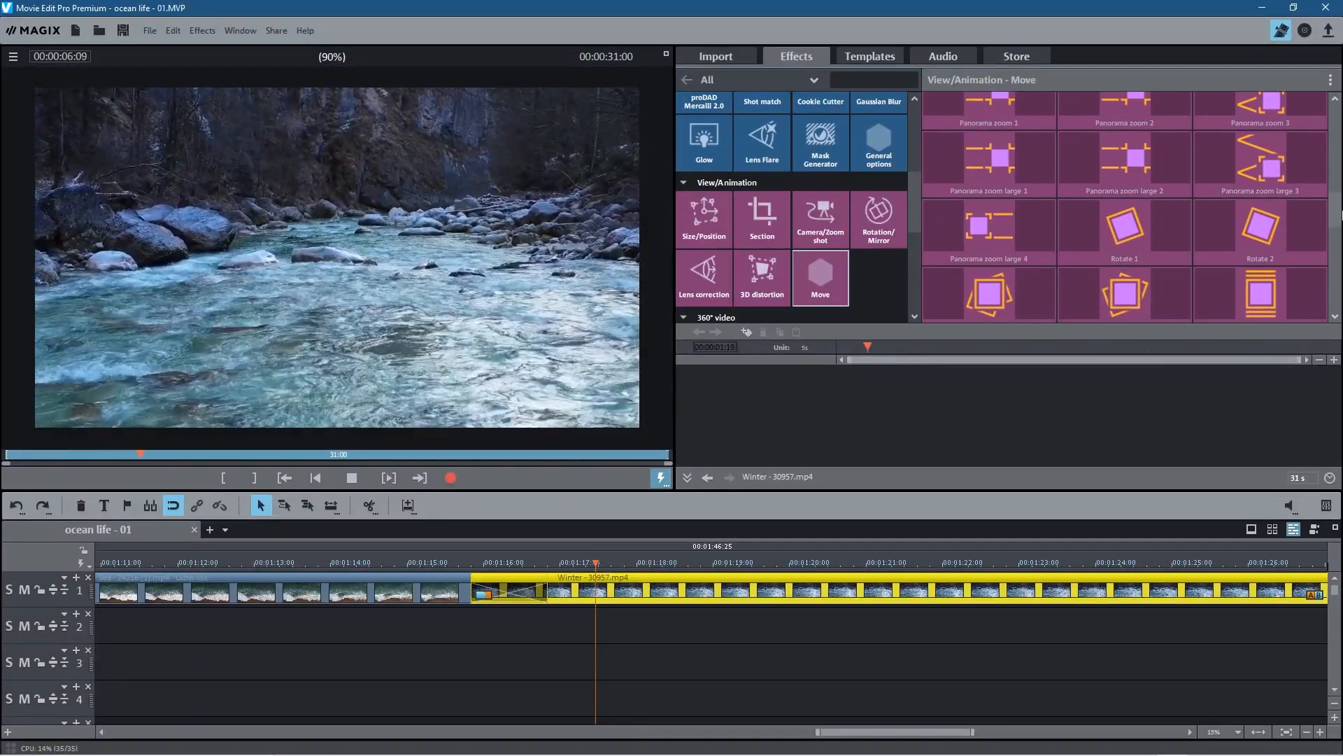
{"action": "mouse_move", "coordinate": [1243, 186]}
{"action": "left_click", "coordinate": [1261, 159]}
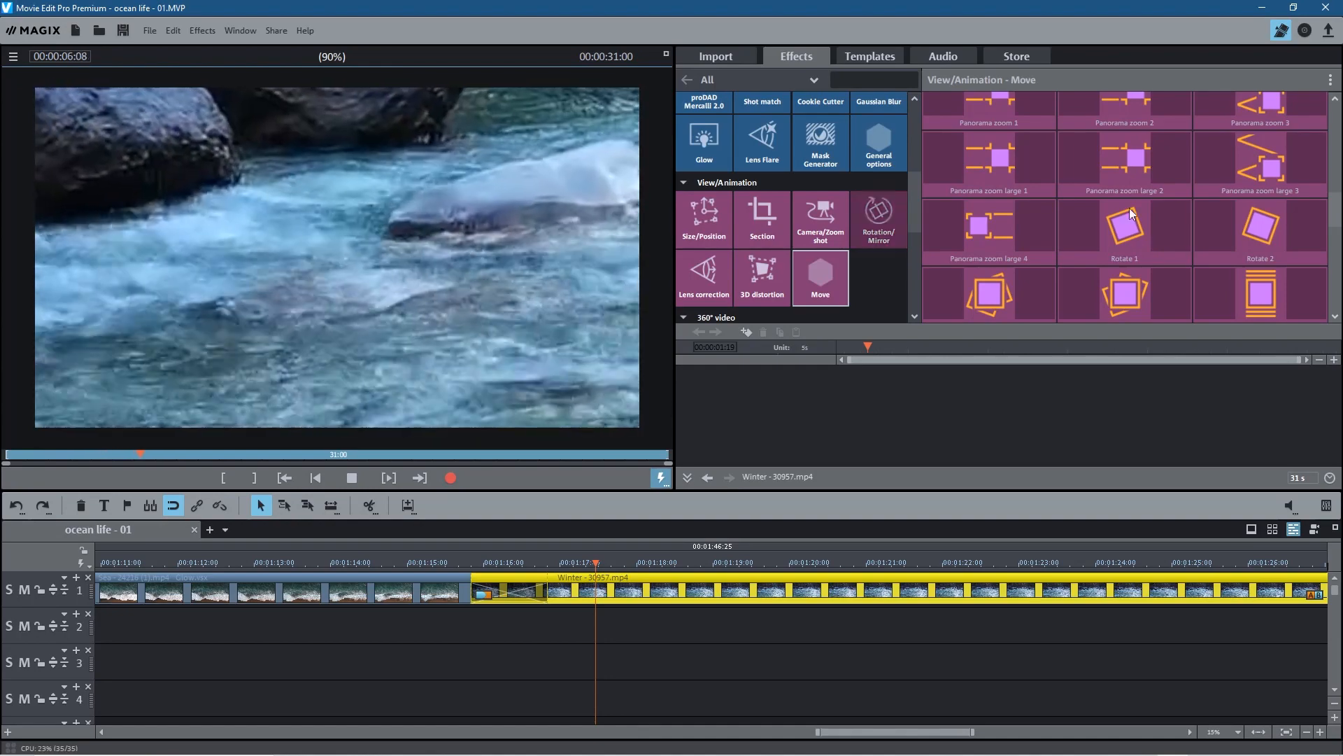
Preview the Move effects Rotate 1, Shake hard 2, Springs fast 2, Zoom fast 2 and Zoom fast 1 on the Winter clip.
{"action": "mouse_move", "coordinate": [1231, 143]}
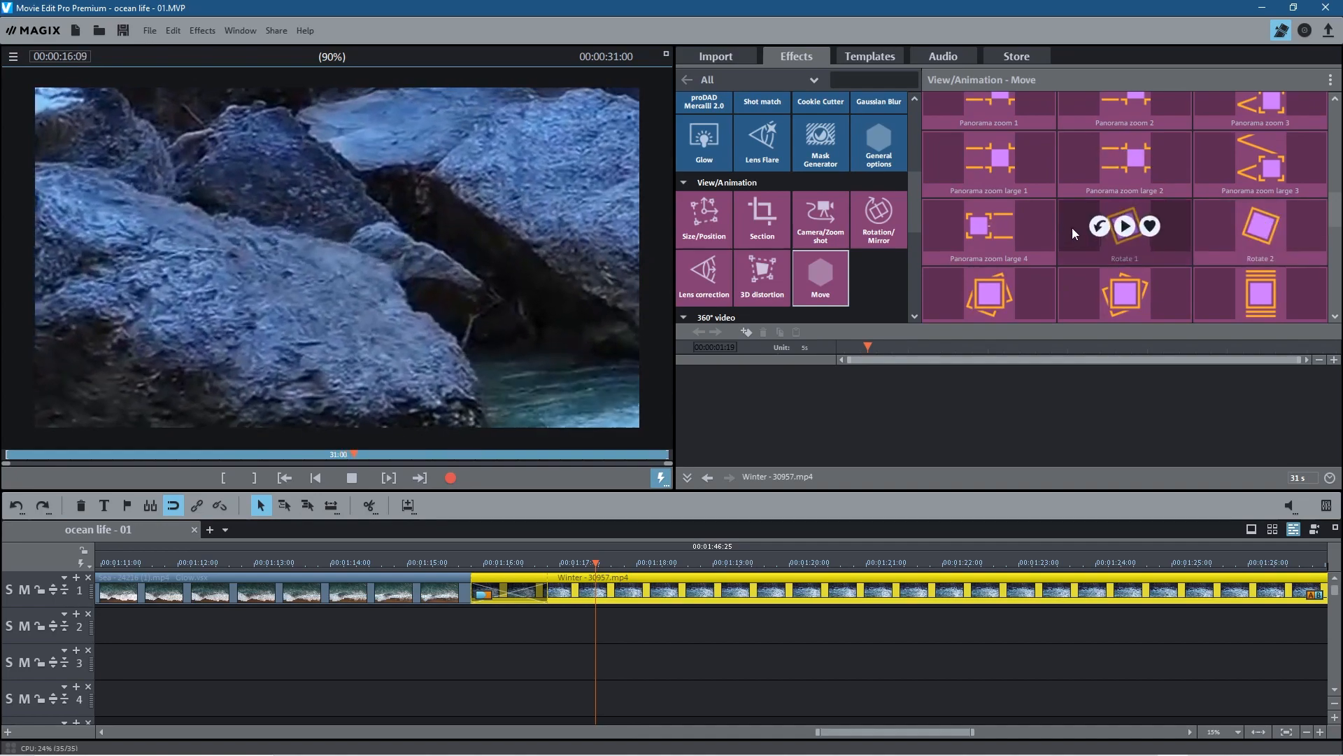
{"action": "left_click", "coordinate": [1124, 225]}
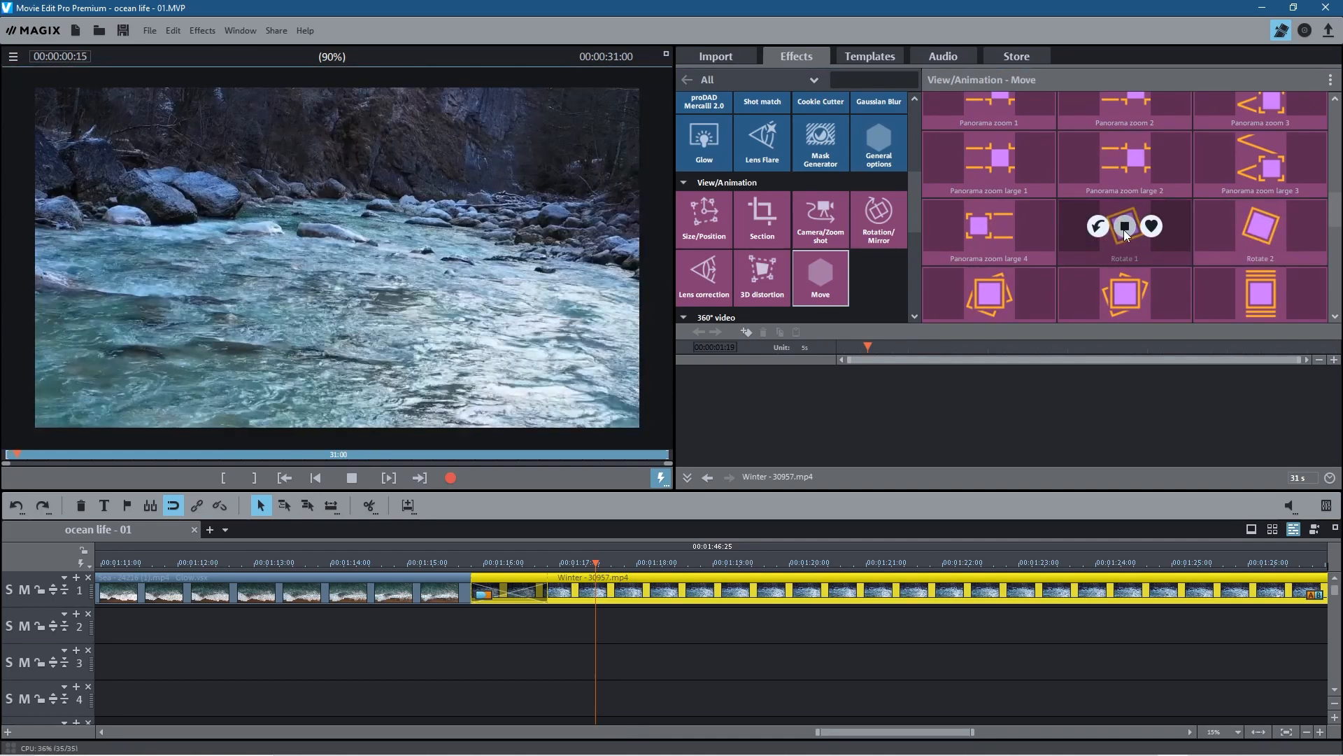
{"action": "left_click", "coordinate": [1128, 292]}
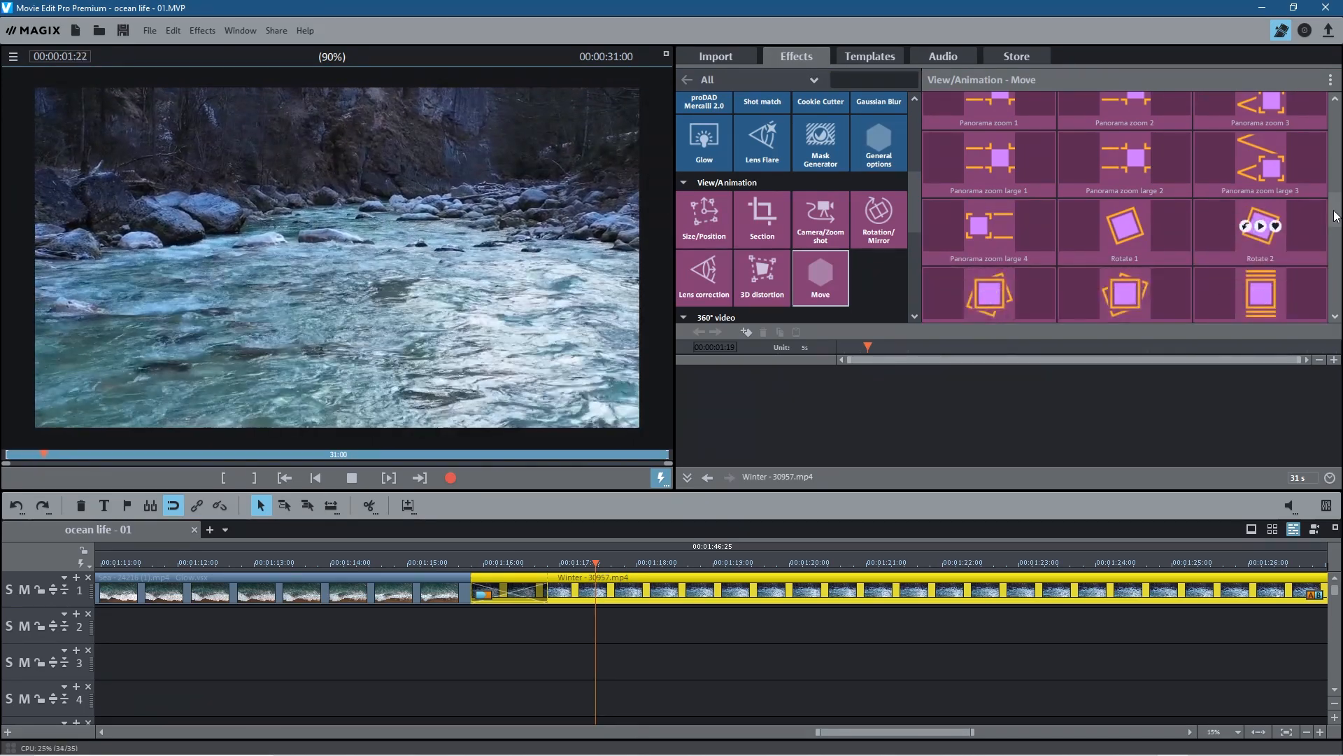
{"action": "scroll", "coordinate": [1338, 228], "scroll_direction": "down", "scroll_amount": 2}
{"action": "scroll", "coordinate": [1338, 228], "scroll_direction": "down", "scroll_amount": 1}
{"action": "scroll", "coordinate": [1318, 236], "scroll_direction": "down", "scroll_amount": 1}
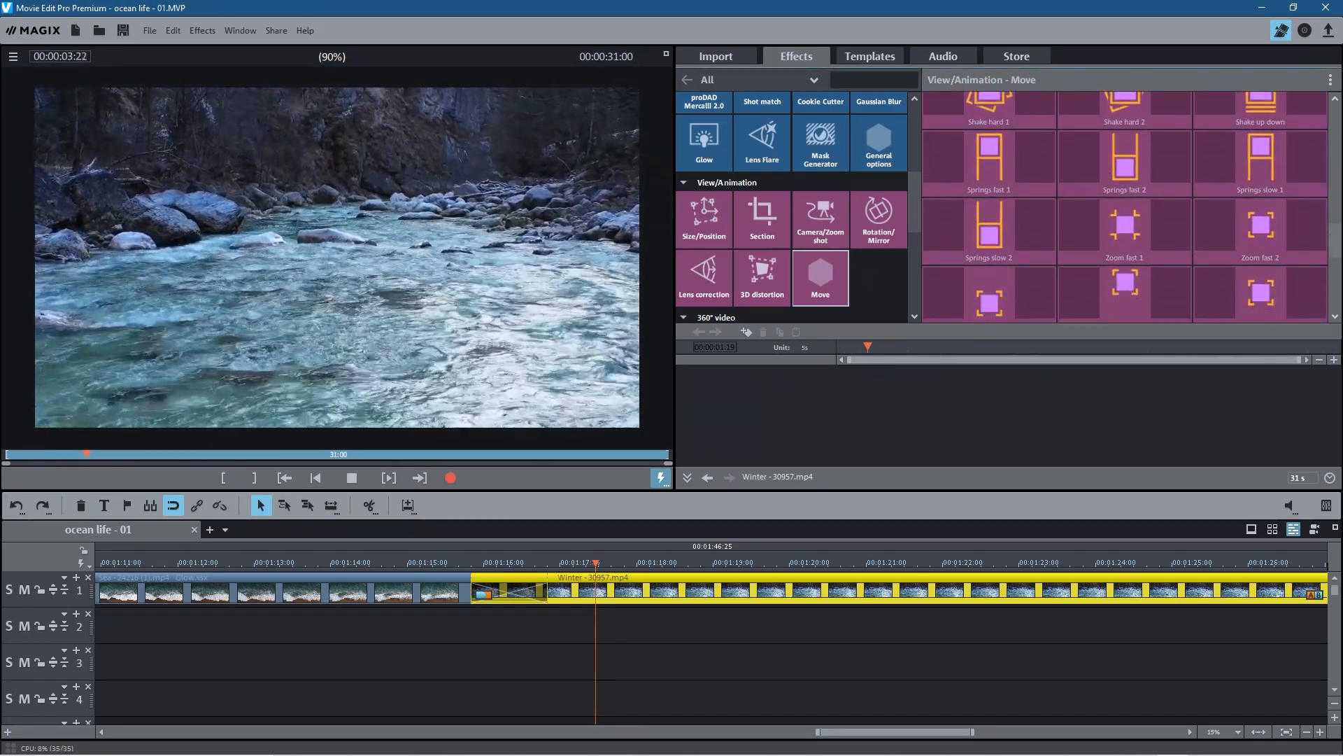
{"action": "left_click", "coordinate": [1123, 158]}
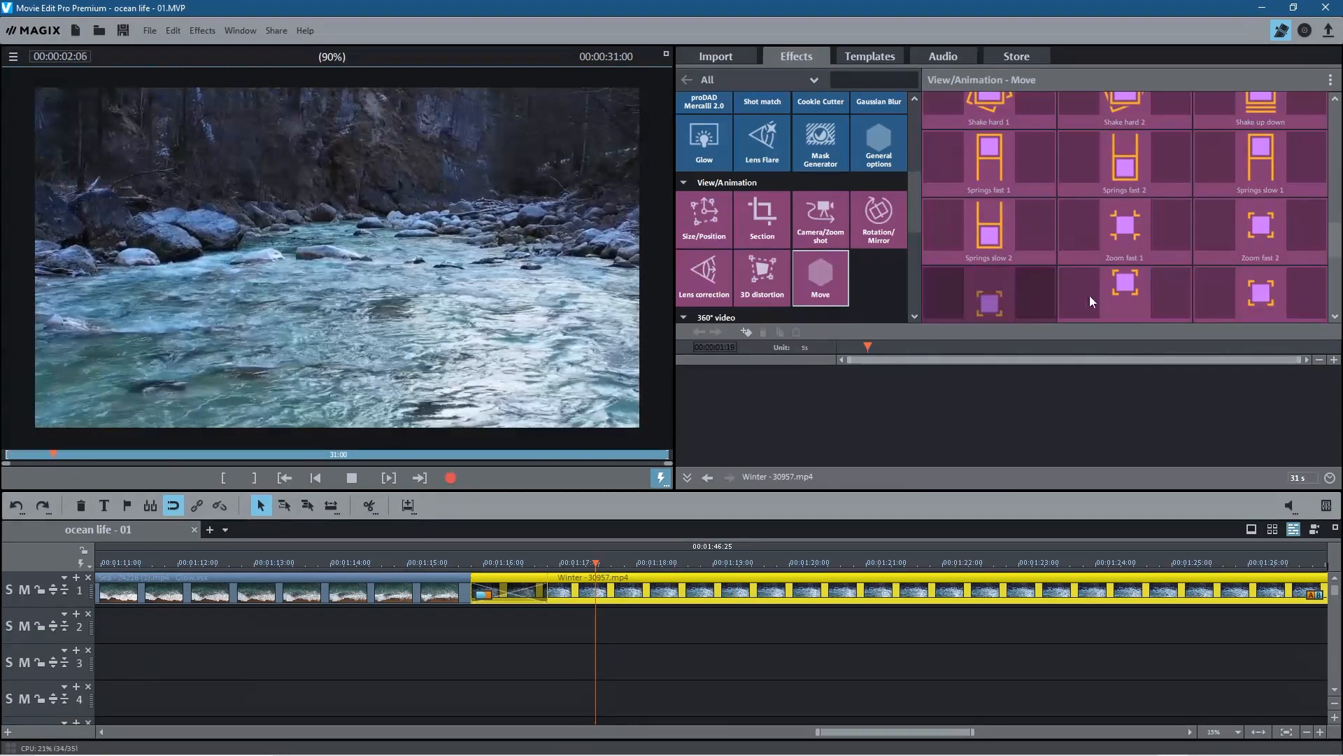
{"action": "left_click", "coordinate": [1254, 226]}
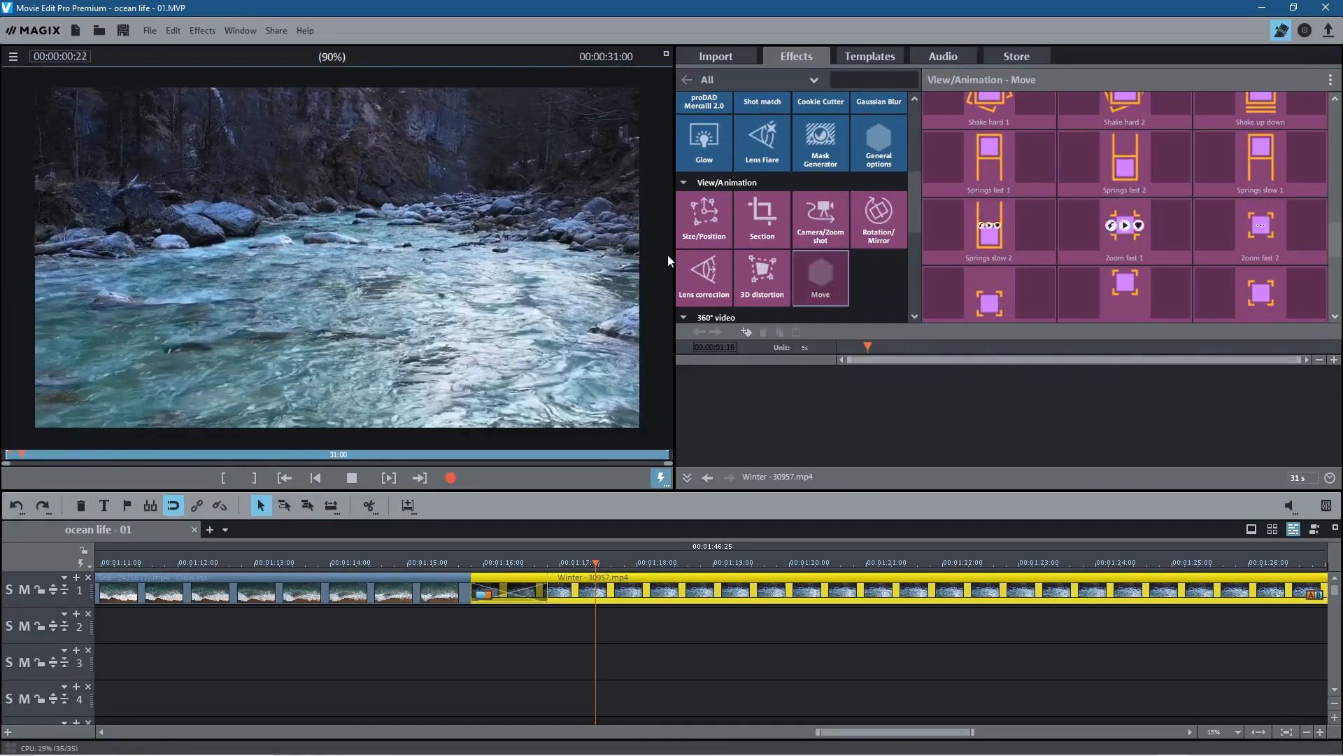
{"action": "left_click", "coordinate": [1125, 225]}
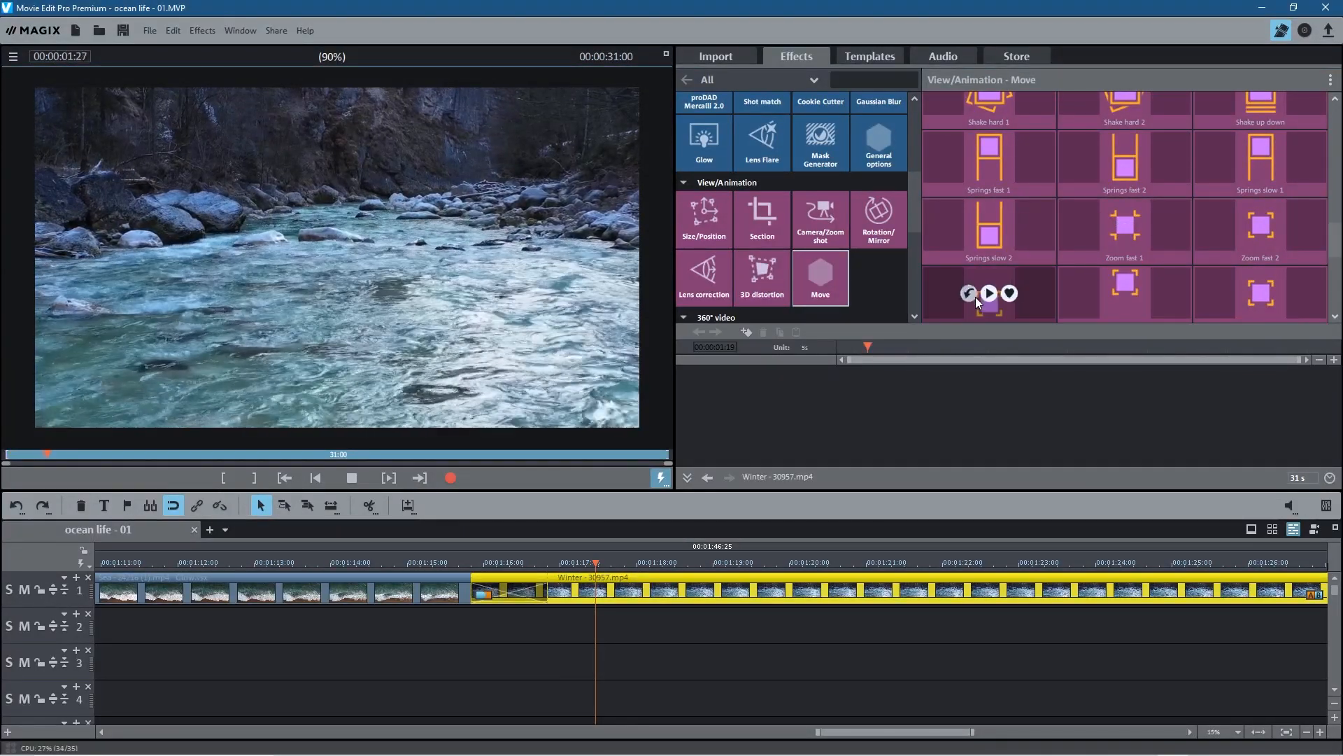
{"action": "left_click", "coordinate": [988, 299]}
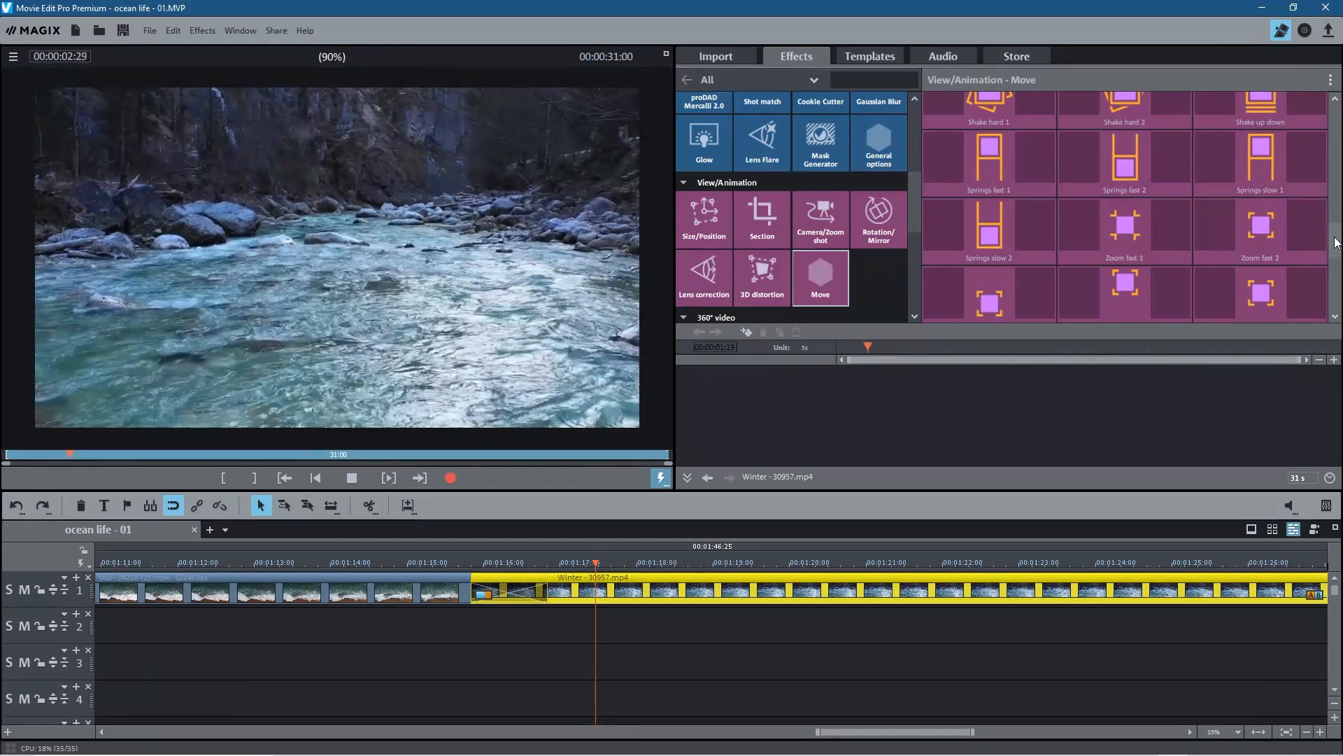
Preview the Brakes 2 and Brakes 1 Move effects and apply Brakes 1 to the Winter clip.
{"action": "left_click_drag", "start_coordinate": [1335, 238], "coordinate": [1342, 103]}
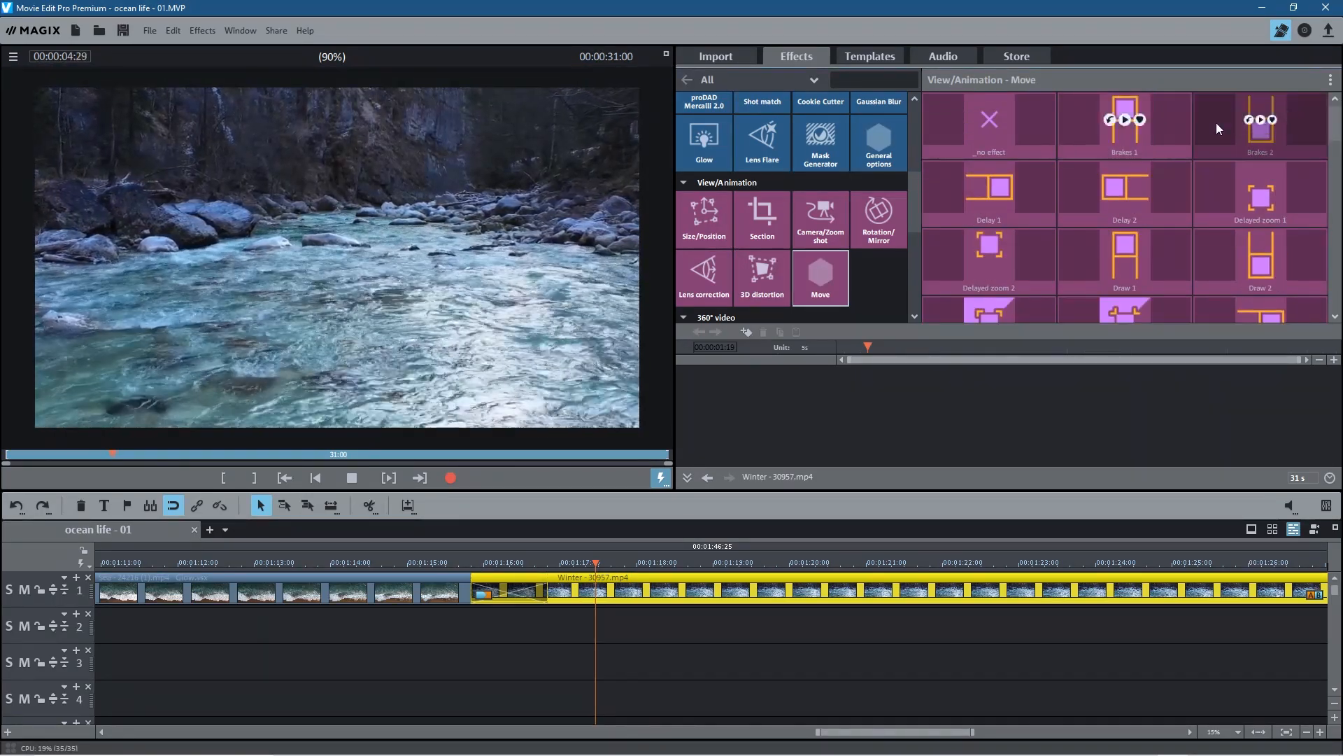
{"action": "left_click", "coordinate": [1266, 115]}
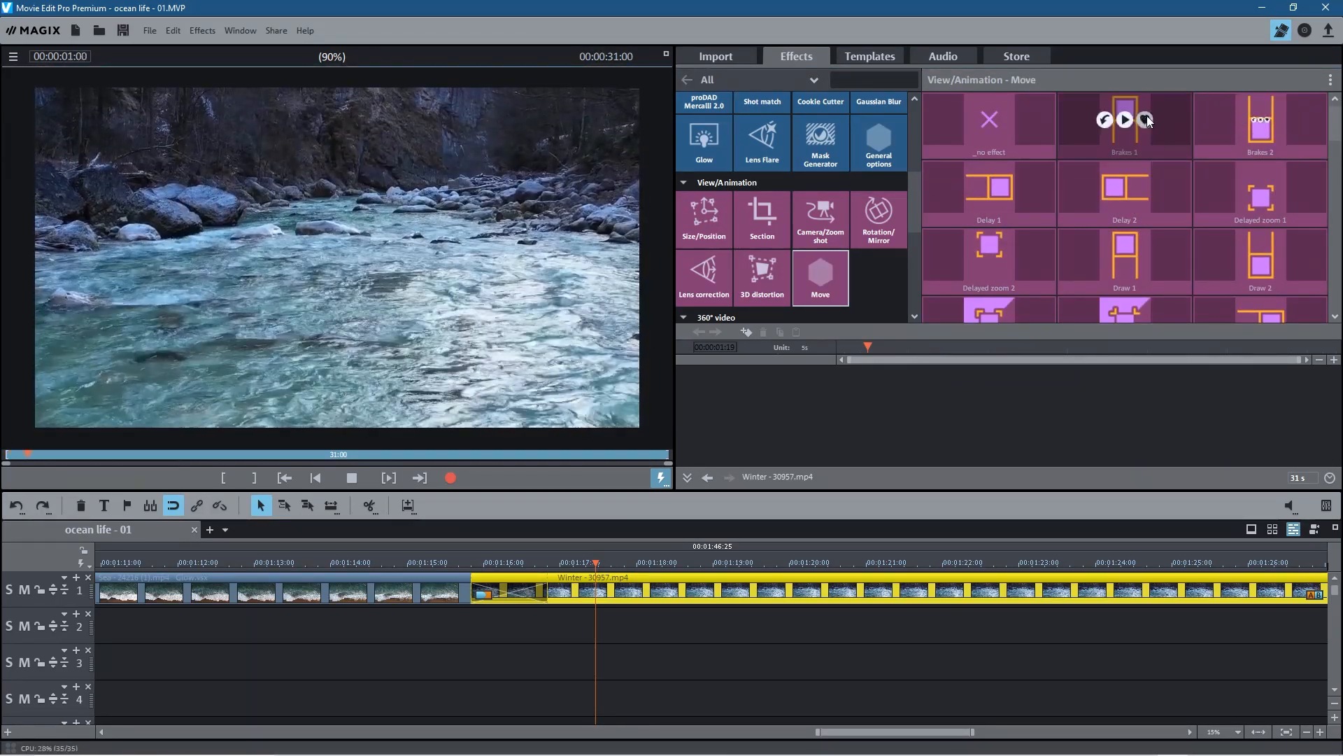
{"action": "left_click", "coordinate": [1131, 120]}
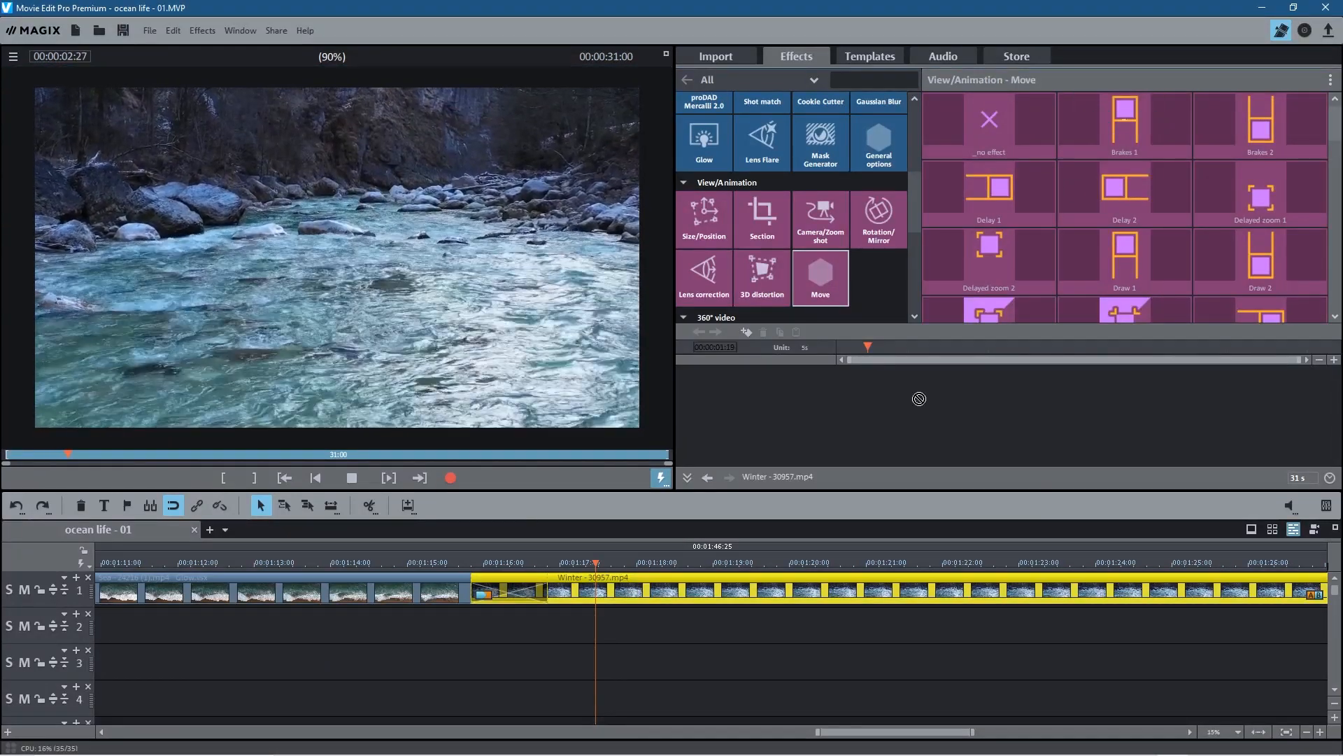
{"action": "left_click_drag", "start_coordinate": [645, 573], "coordinate": [603, 591]}
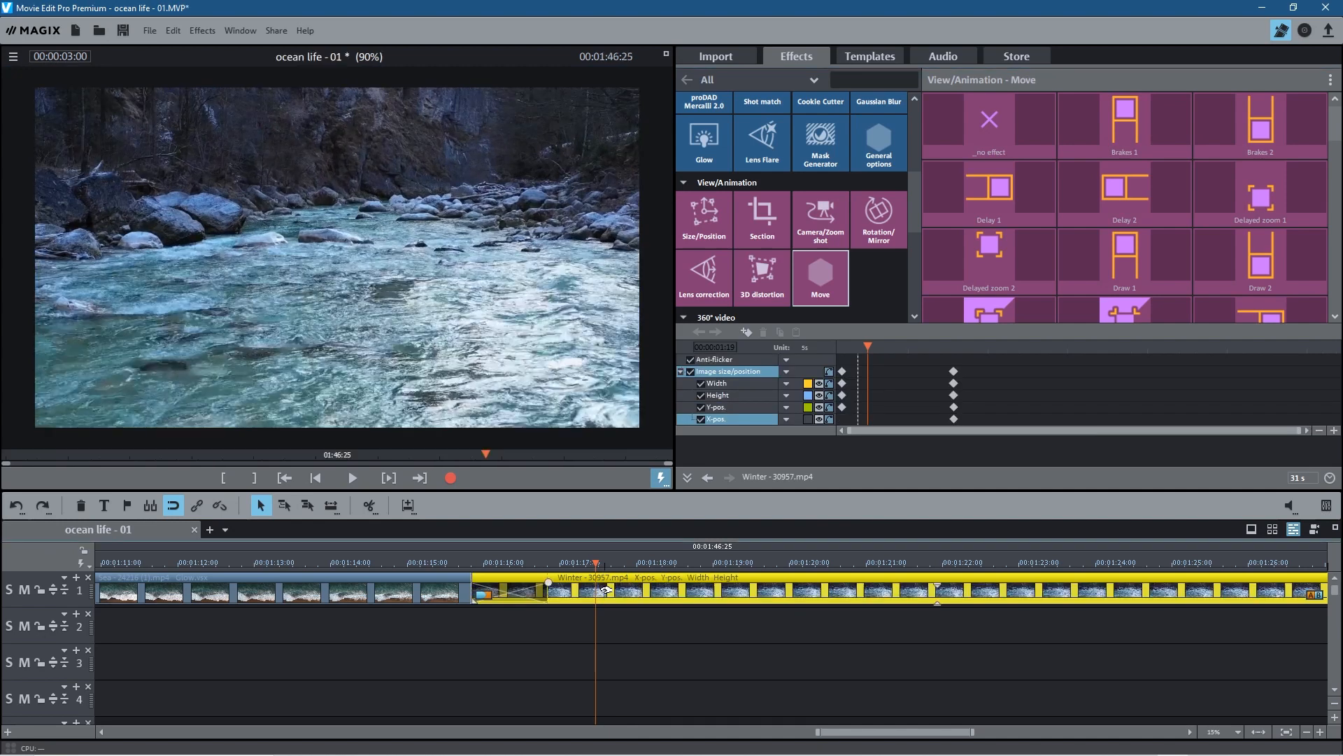
Play the movie from shortly before the Sea-to-Winter transition to check the Move effect on the Winter clip.
{"action": "left_click_drag", "start_coordinate": [592, 563], "coordinate": [444, 563]}
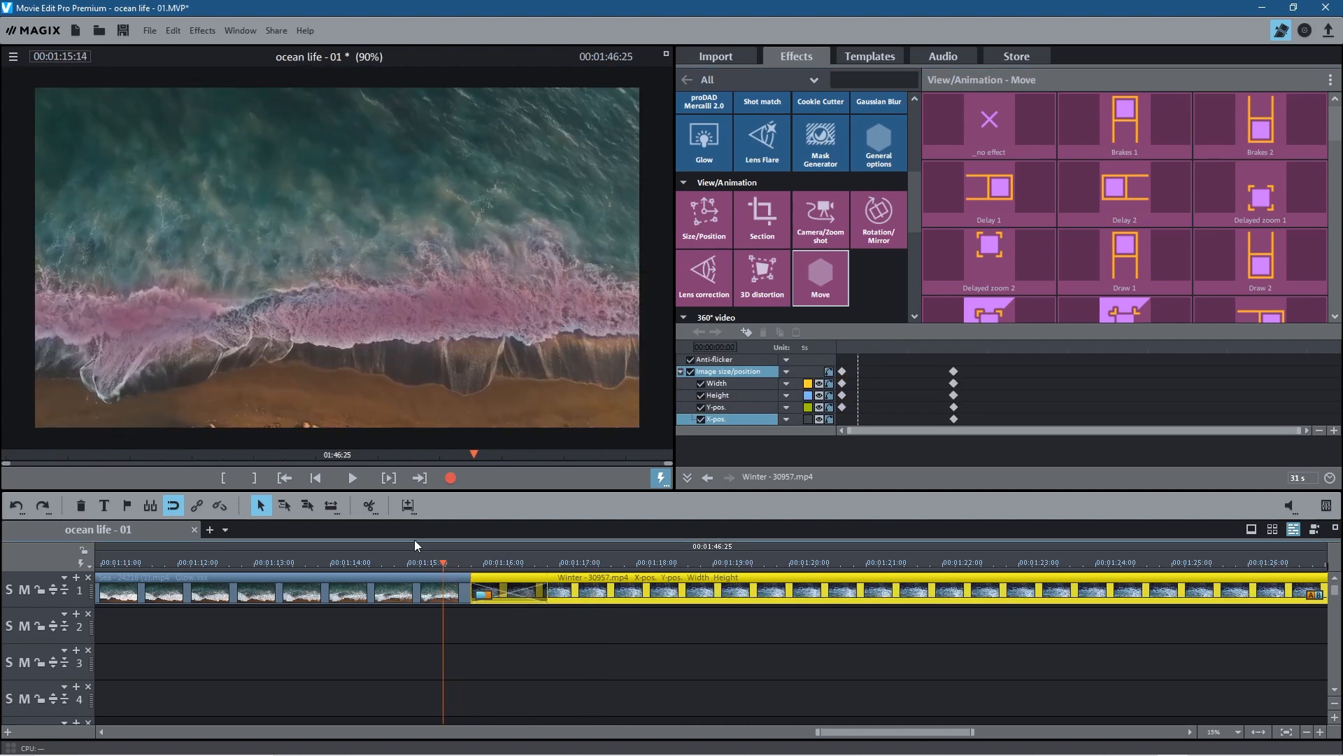
{"action": "left_click", "coordinate": [352, 478]}
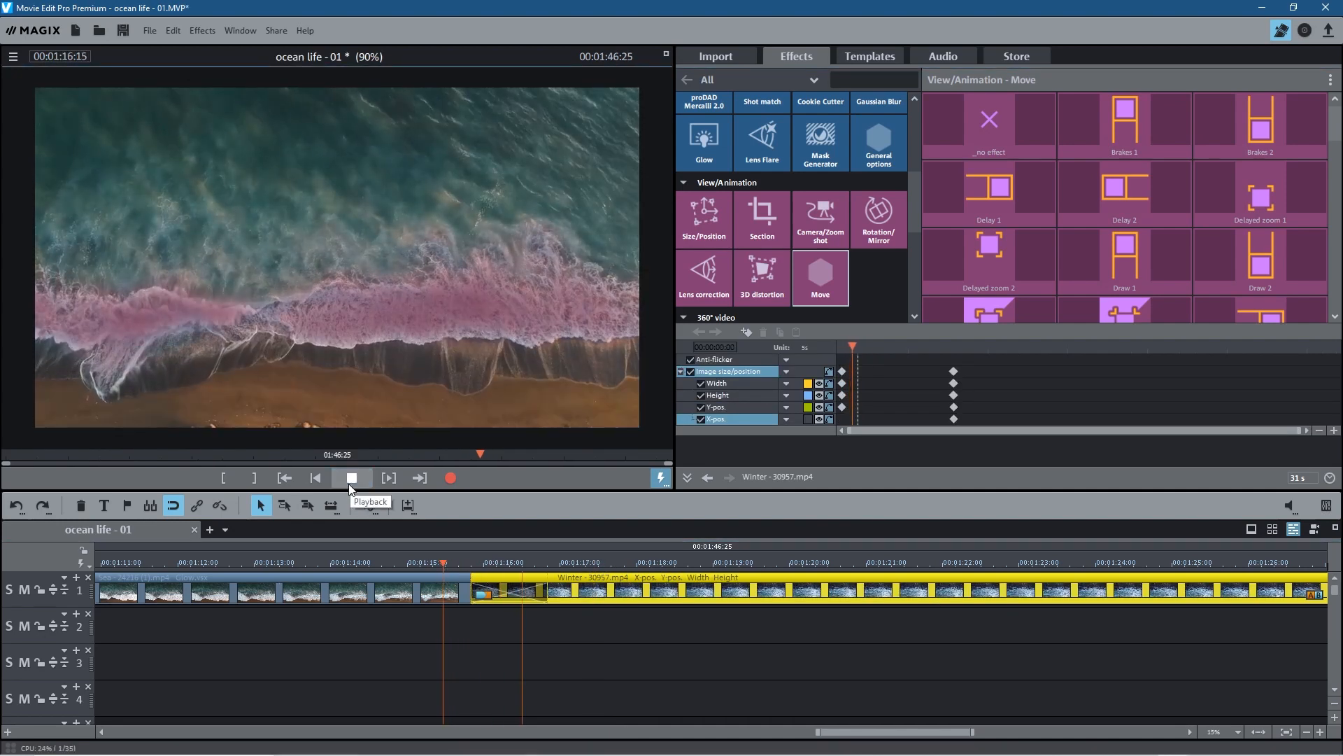
{"action": "left_click", "coordinate": [409, 564]}
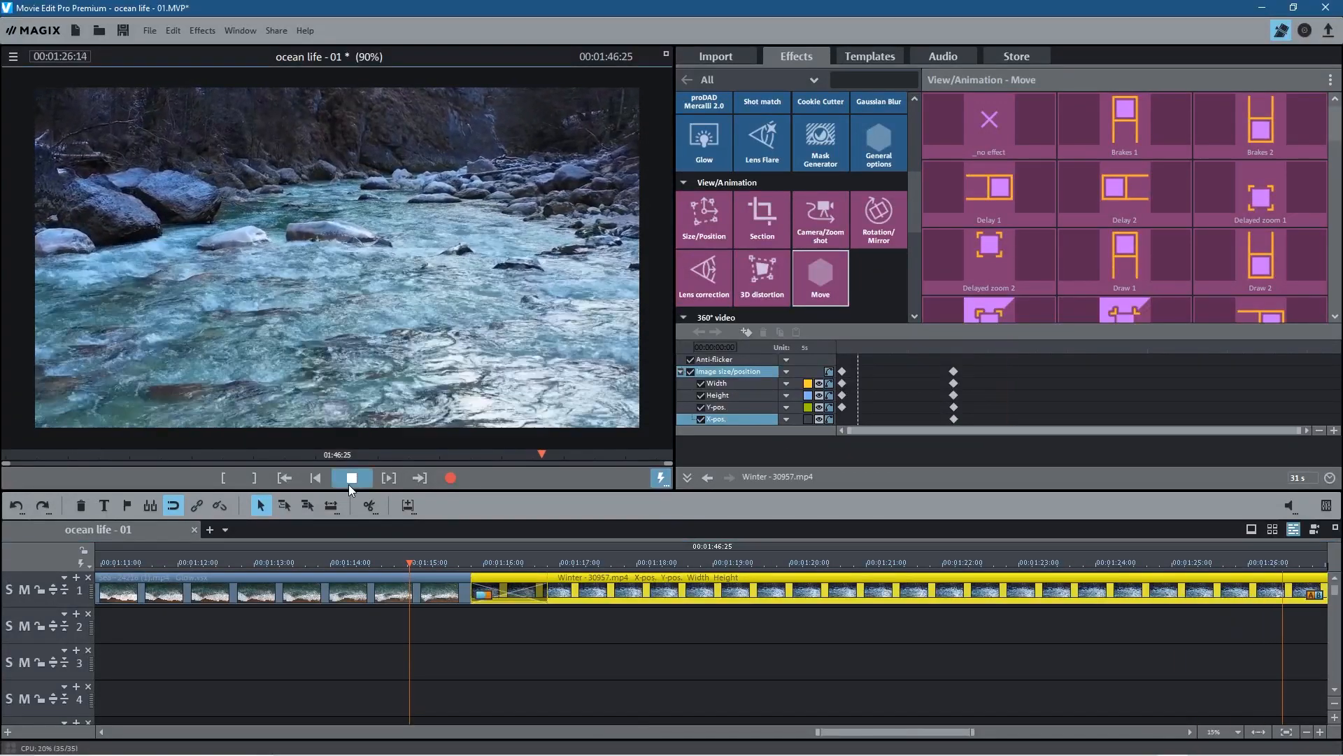
{"action": "left_click", "coordinate": [349, 482]}
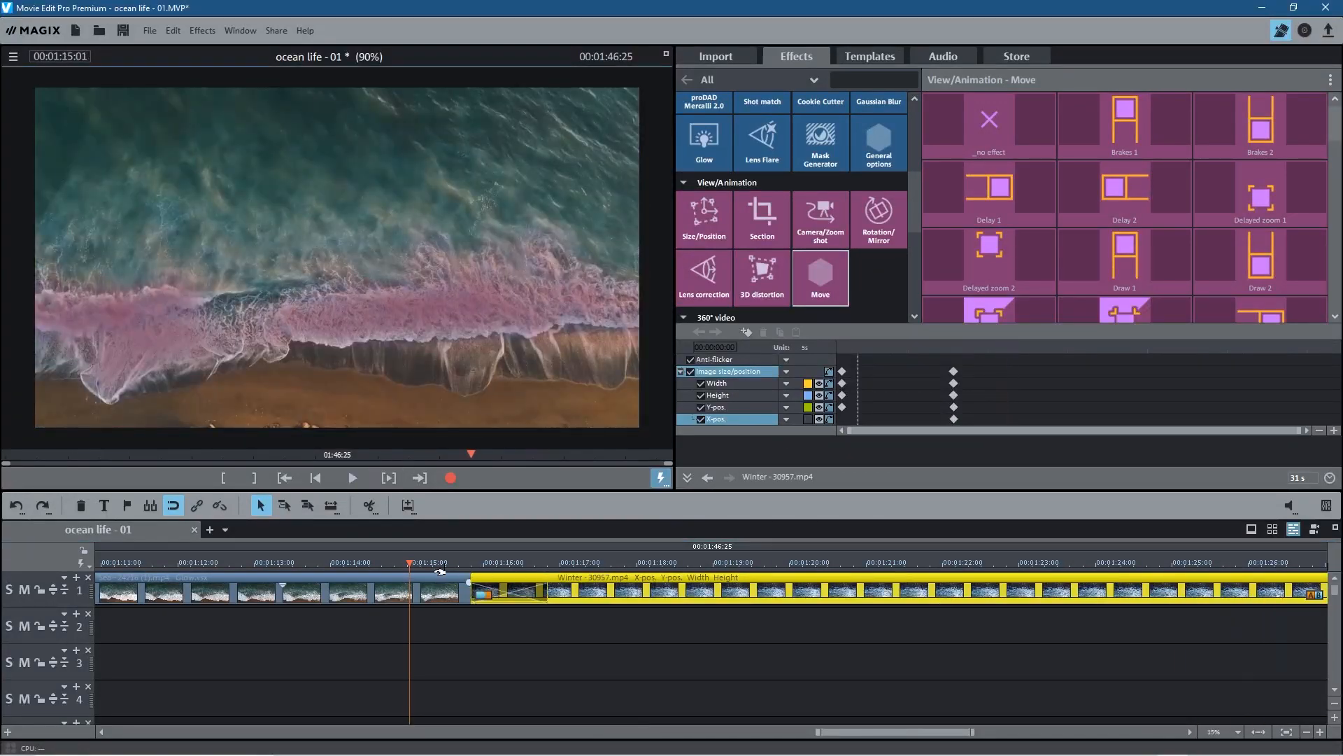
Split the Winter clip at 00:01:23:22 and delete the part after the cut.
{"action": "left_click_drag", "start_coordinate": [404, 564], "coordinate": [1030, 550]}
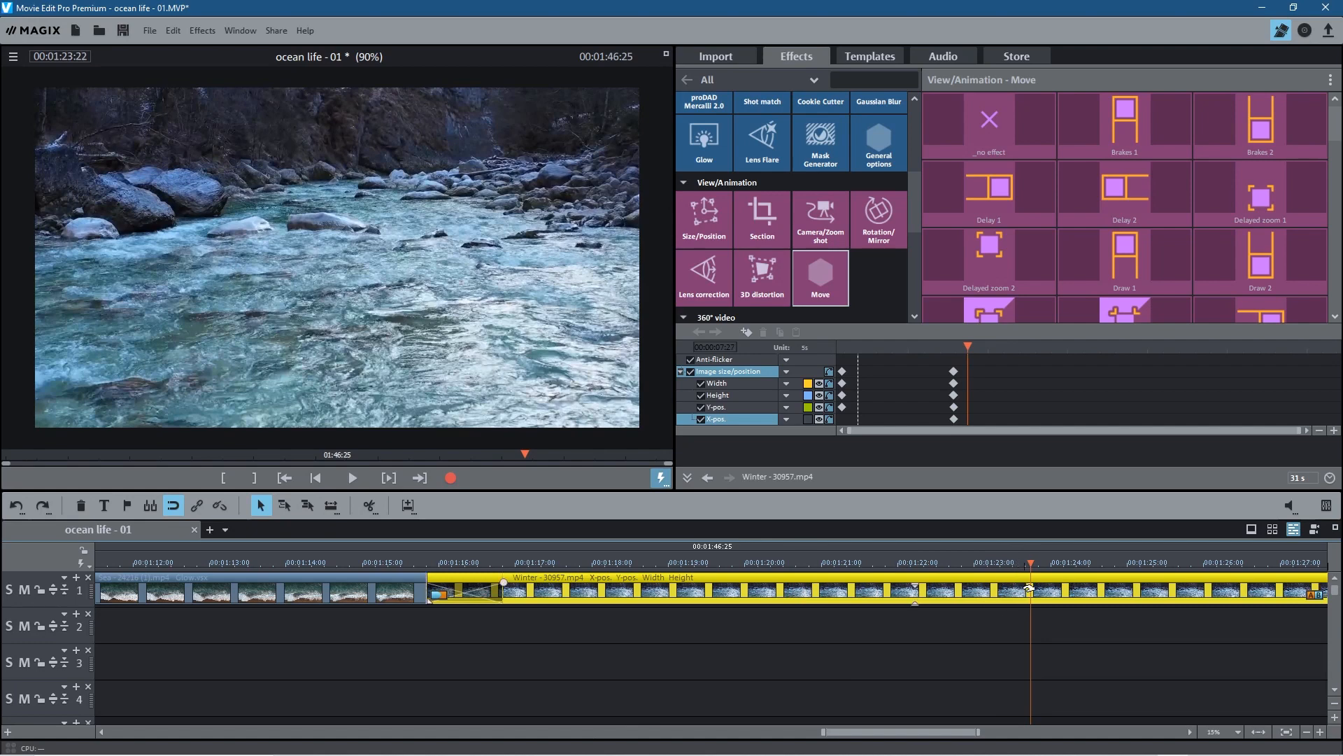
{"action": "left_click", "coordinate": [369, 506]}
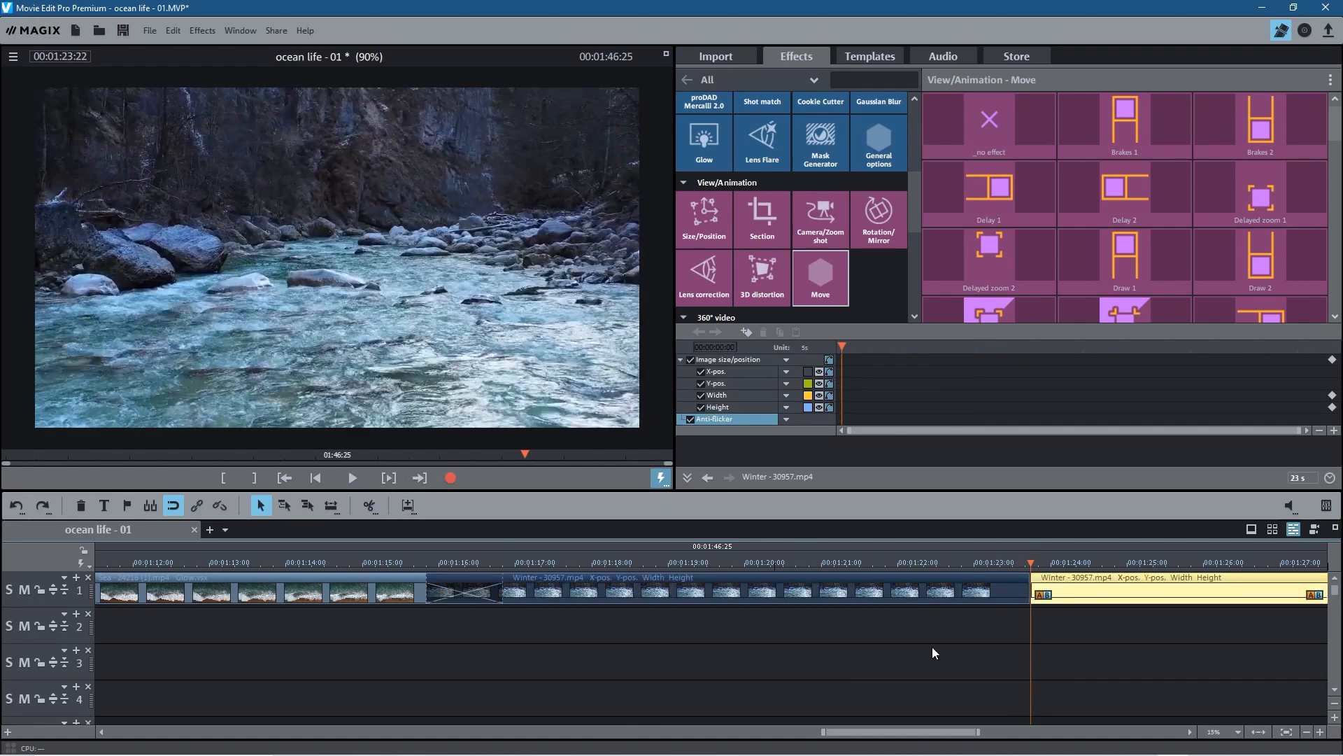
{"action": "key", "text": "Delete"}
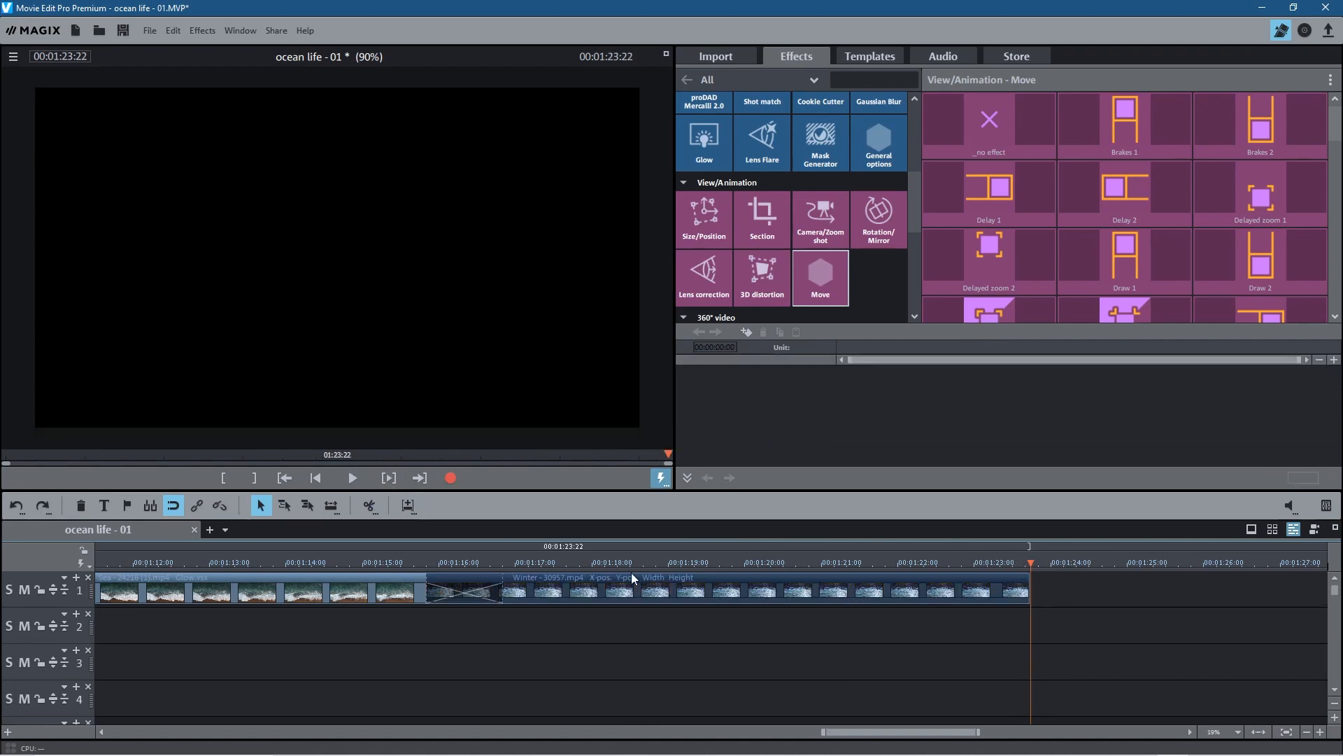
Copy the opening Mare clip, both Ocean Life titles and the water image, and paste them after the Winter clip at 00:01:25:21.
{"action": "left_click_drag", "start_coordinate": [860, 732], "coordinate": [128, 732]}
{"action": "mouse_move", "coordinate": [143, 564]}
{"action": "left_mouse_down"}
{"action": "mouse_move", "coordinate": [272, 568]}
{"action": "mouse_move", "coordinate": [103, 567]}
{"action": "mouse_move", "coordinate": [527, 578]}
{"action": "mouse_move", "coordinate": [137, 573]}
{"action": "left_mouse_up"}
{"action": "mouse_move", "coordinate": [285, 562]}
{"action": "left_mouse_down"}
{"action": "mouse_move", "coordinate": [361, 572]}
{"action": "mouse_move", "coordinate": [292, 568]}
{"action": "left_mouse_up"}
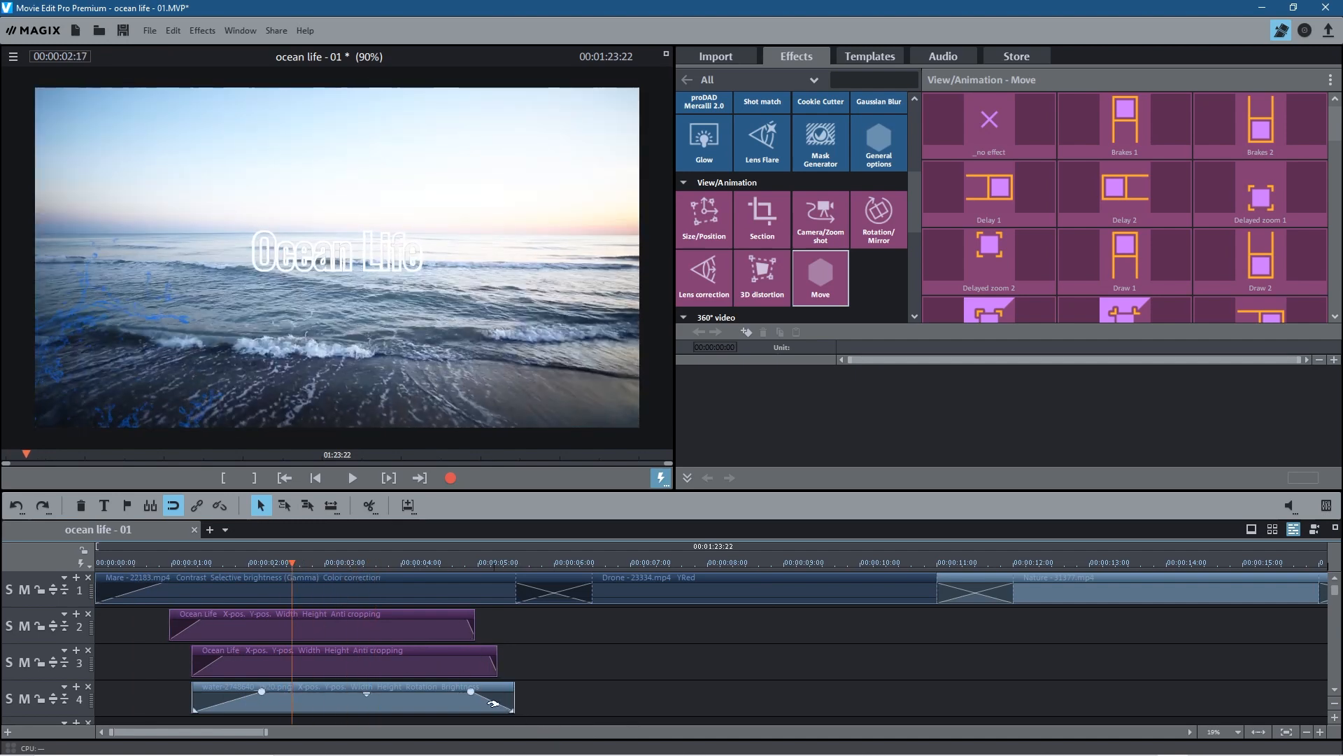
{"action": "left_click", "coordinate": [422, 707]}
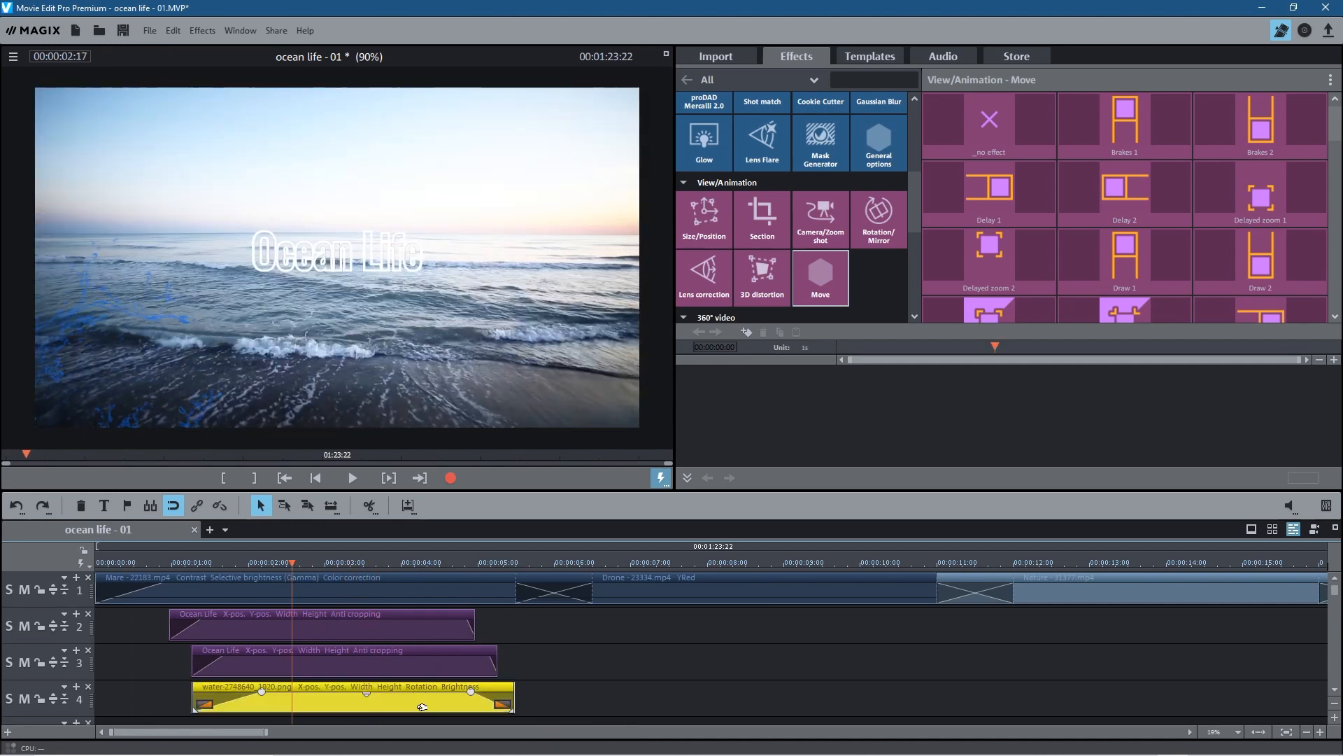
{"action": "left_click", "coordinate": [376, 672], "text": "ctrl"}
{"action": "left_click", "coordinate": [371, 629], "text": "ctrl"}
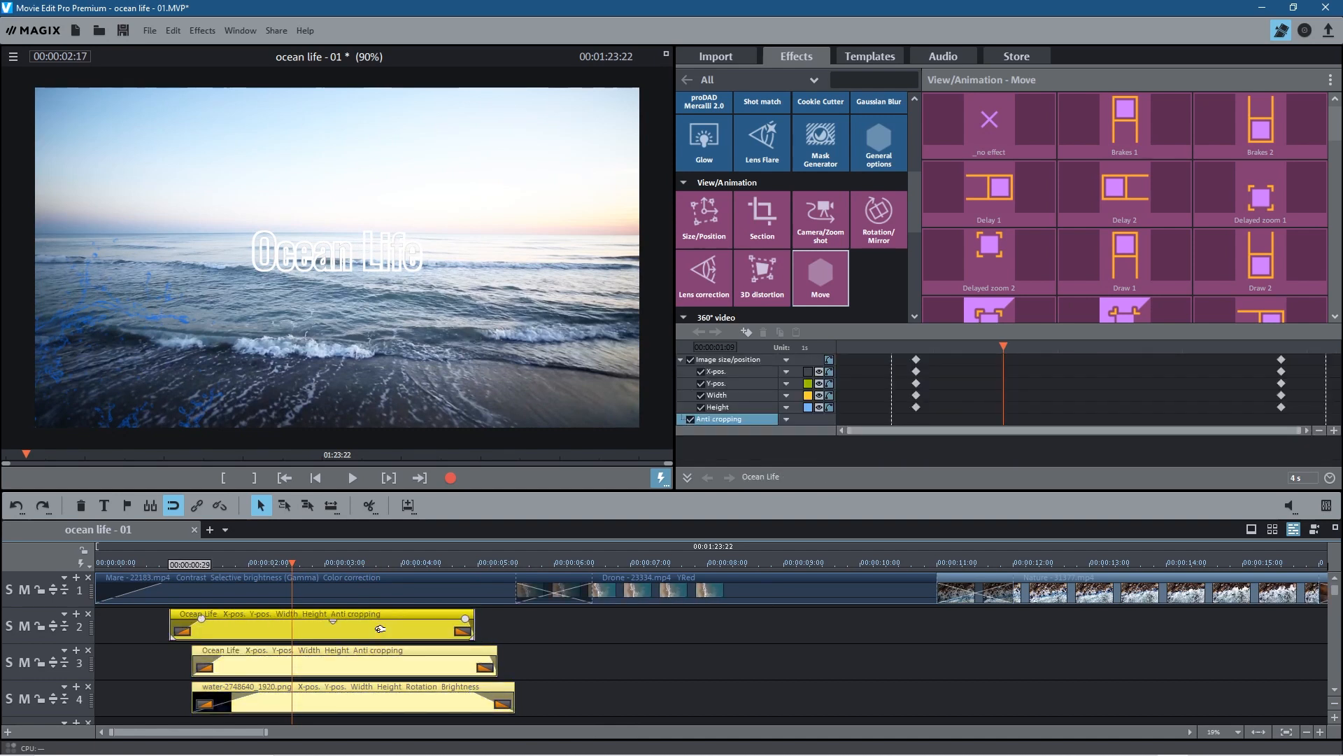
{"action": "left_click", "coordinate": [365, 596], "text": "ctrl"}
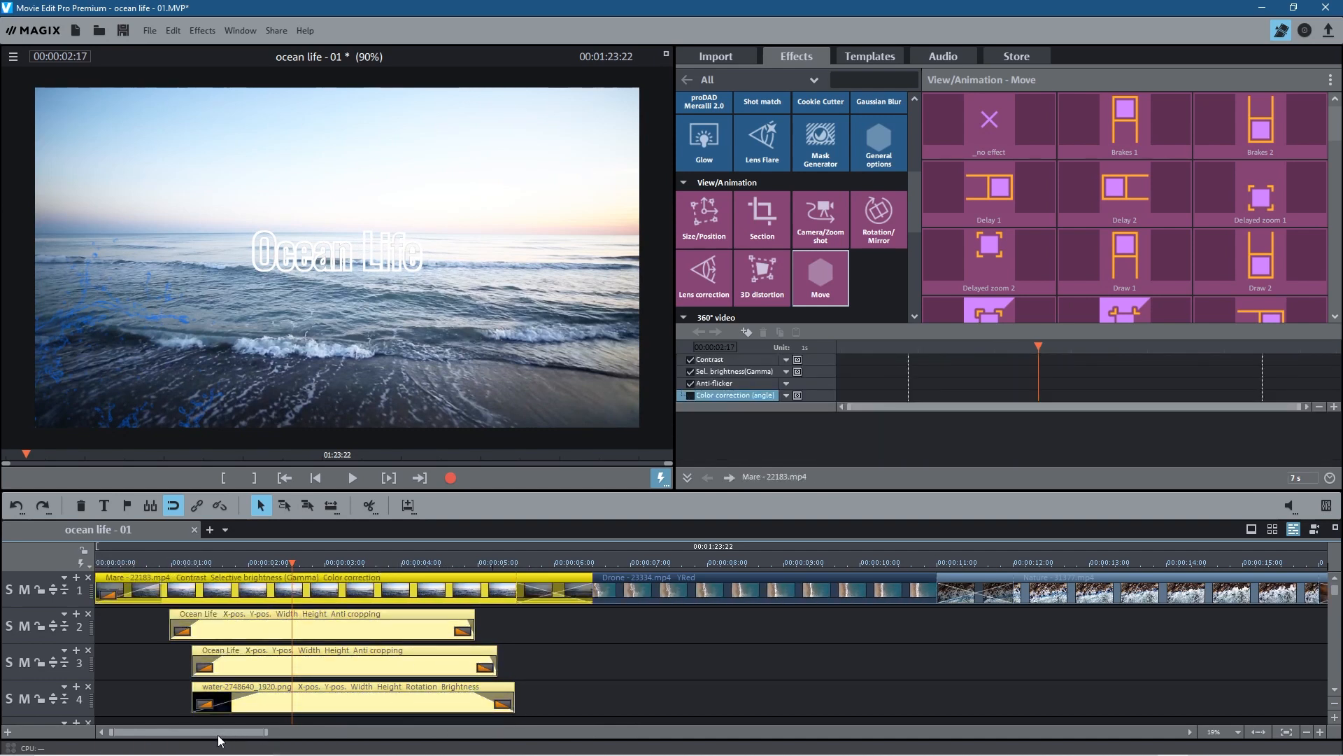
{"action": "left_click_drag", "start_coordinate": [219, 729], "coordinate": [981, 729]}
{"action": "left_click", "coordinate": [791, 565]}
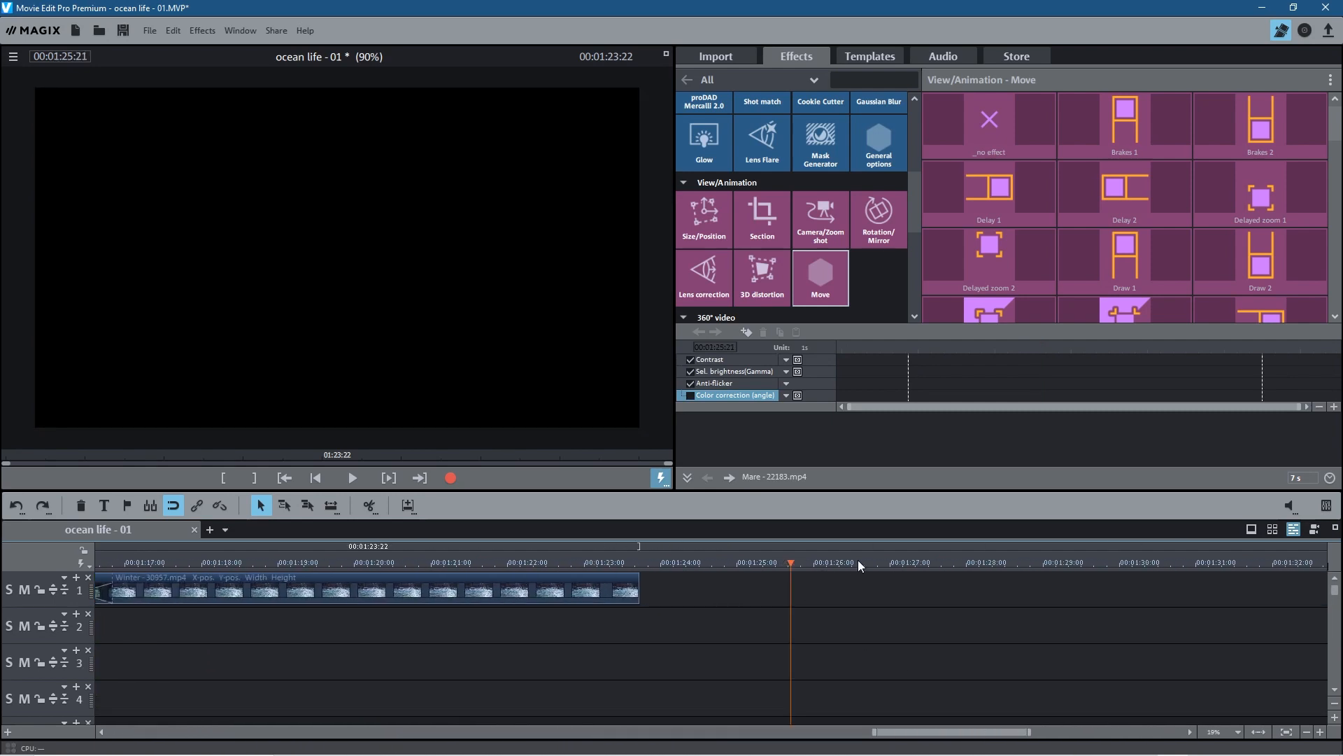
{"action": "key", "text": "ctrl+v"}
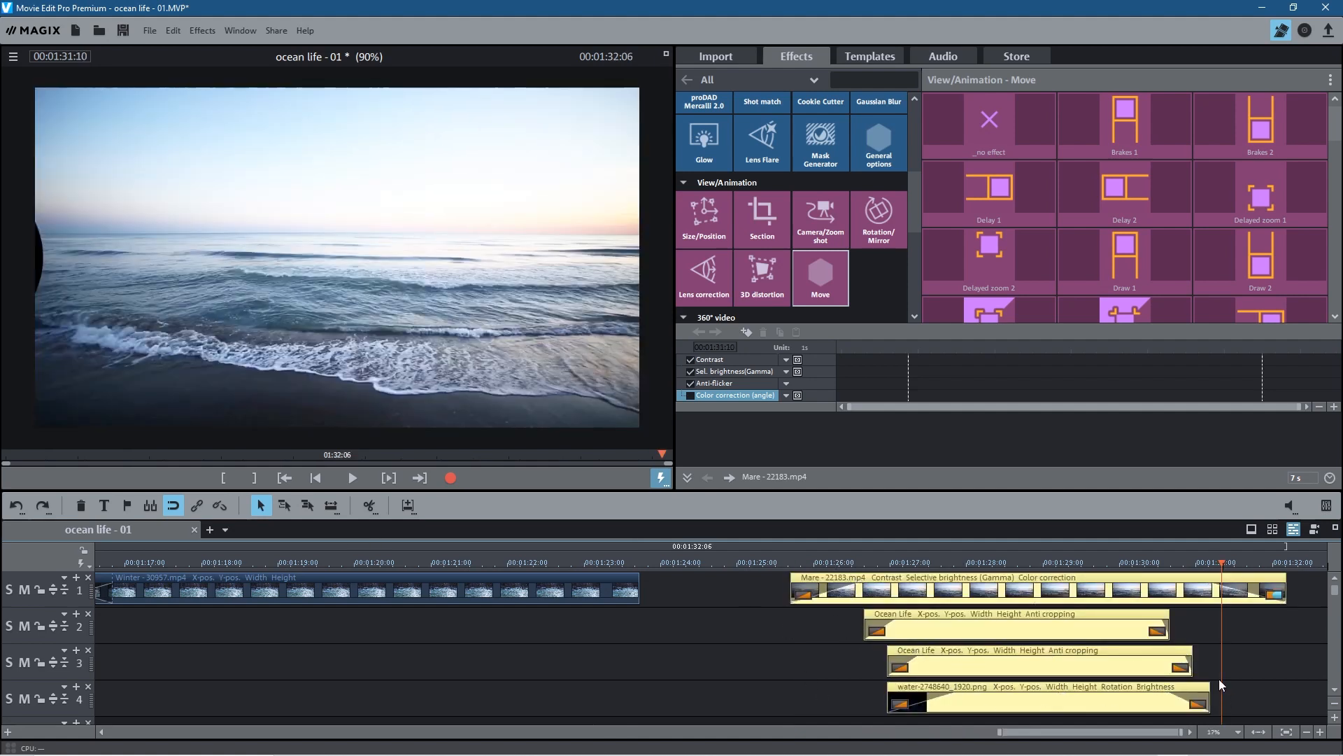
Try to move the pasted Ocean Life title on track 2 slightly earlier by itself, and undo the move.
{"action": "left_click", "coordinate": [805, 659]}
{"action": "left_click_drag", "start_coordinate": [927, 612], "coordinate": [890, 613]}
{"action": "key", "text": "ctrl+z"}
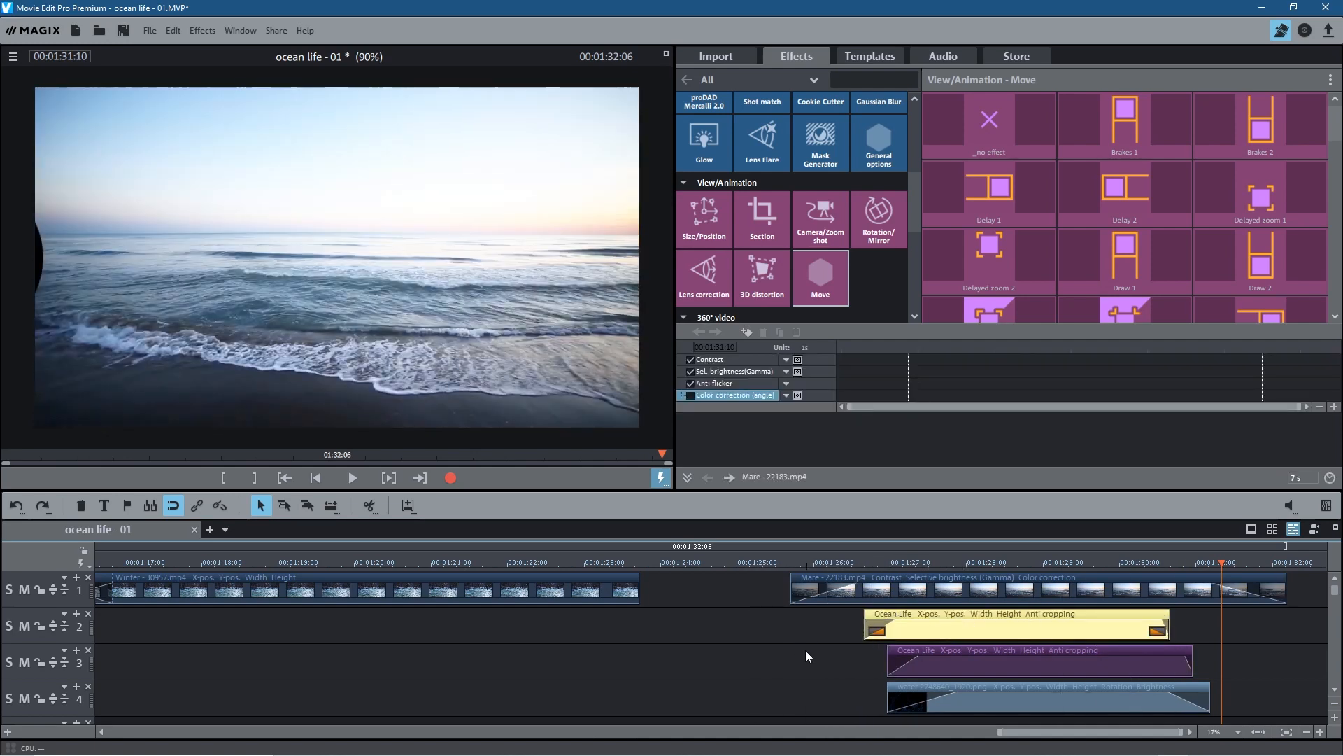
Group the pasted Mare clip, both Ocean Life titles and the water image, and shift them together slightly earlier on the timeline.
{"action": "left_click", "coordinate": [803, 632]}
{"action": "left_click_drag", "start_coordinate": [767, 587], "coordinate": [987, 716]}
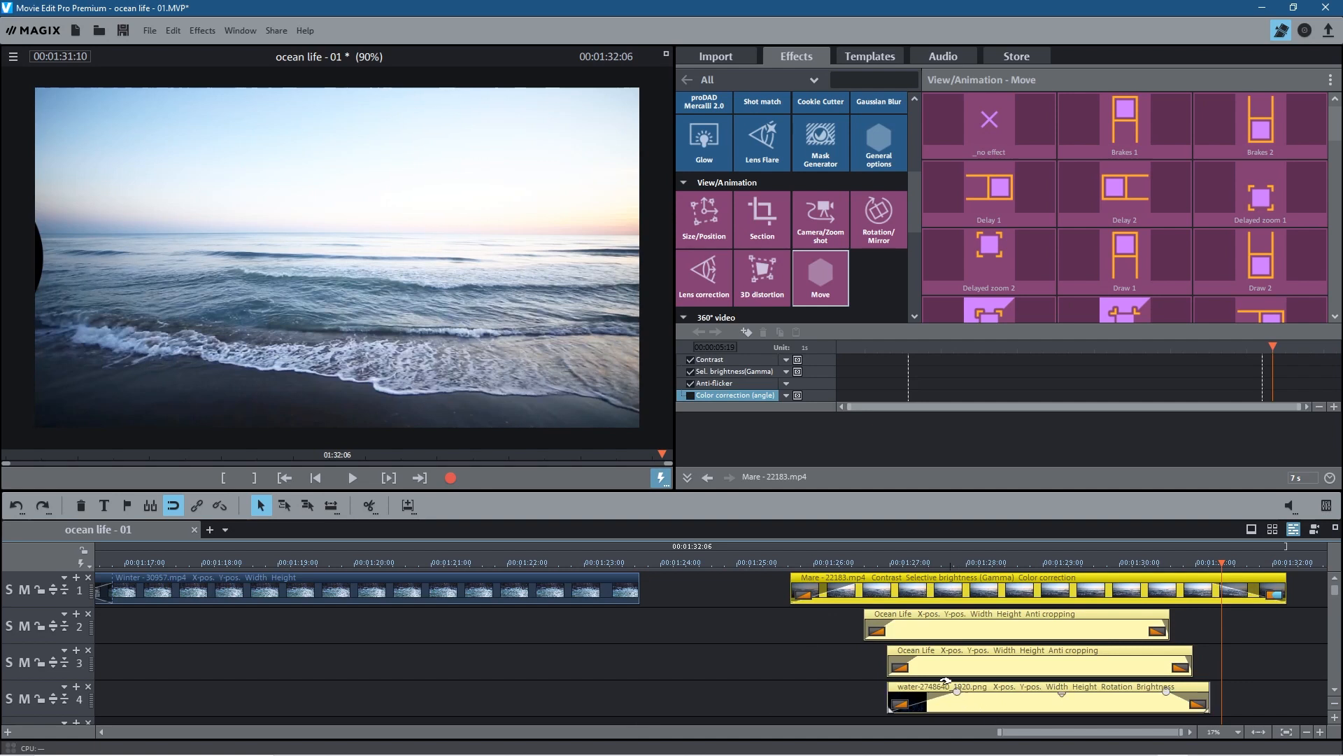
{"action": "left_click", "coordinate": [775, 635]}
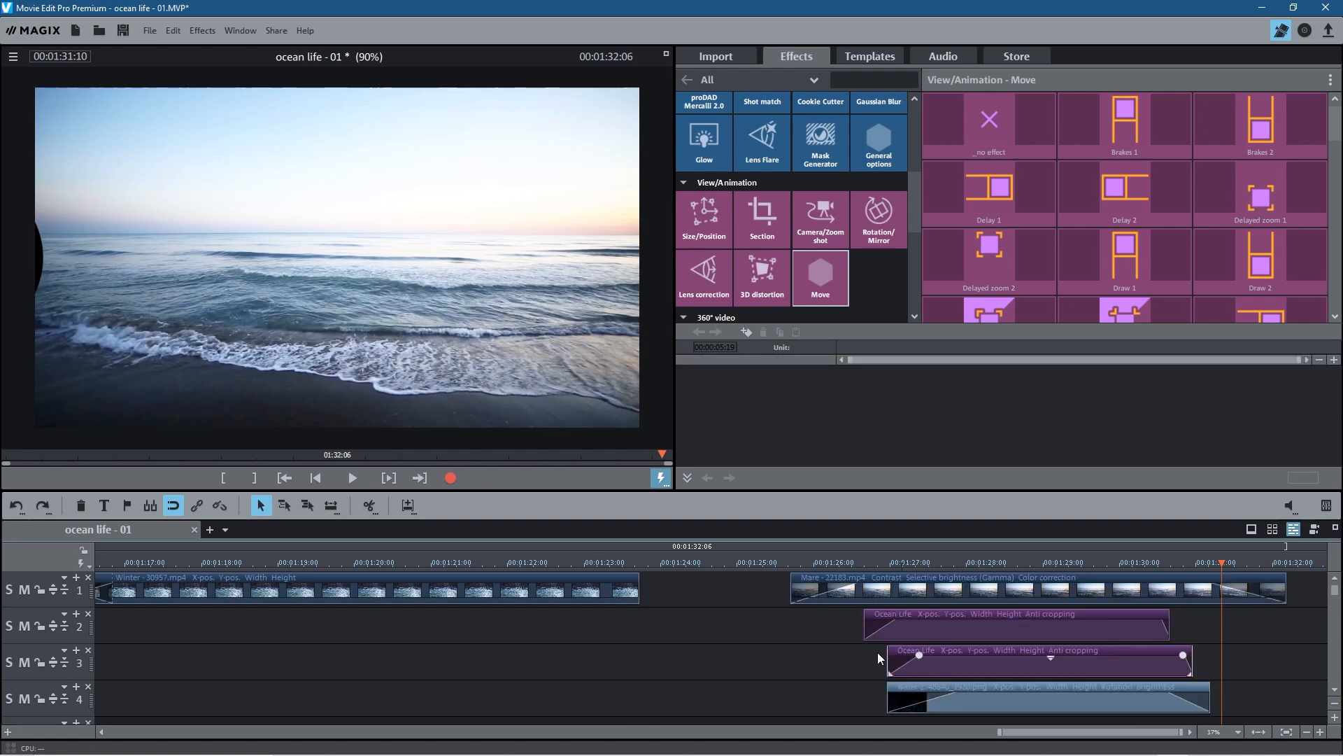
{"action": "left_click", "coordinate": [572, 583]}
{"action": "left_click", "coordinate": [585, 650]}
{"action": "left_click", "coordinate": [935, 625]}
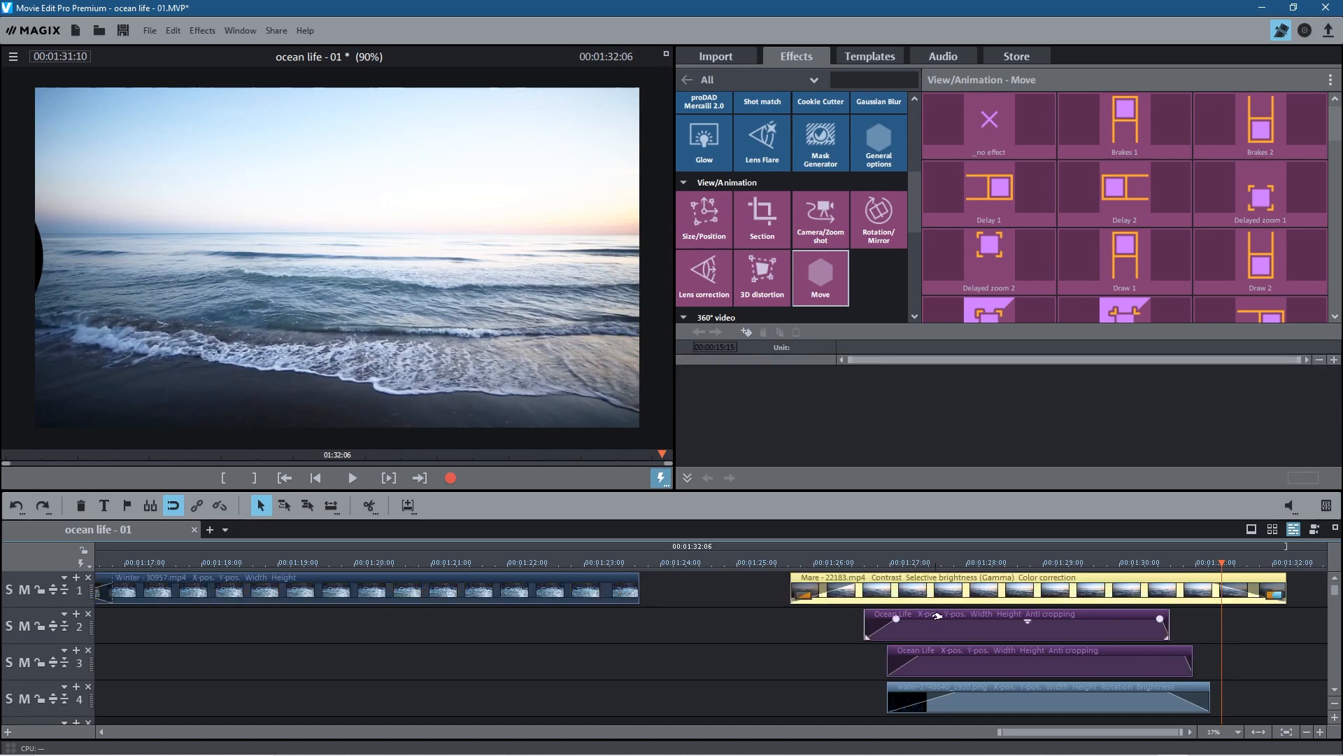
{"action": "left_click", "coordinate": [795, 673]}
{"action": "left_click", "coordinate": [934, 628]}
{"action": "left_click_drag", "start_coordinate": [1001, 662], "coordinate": [961, 632]}
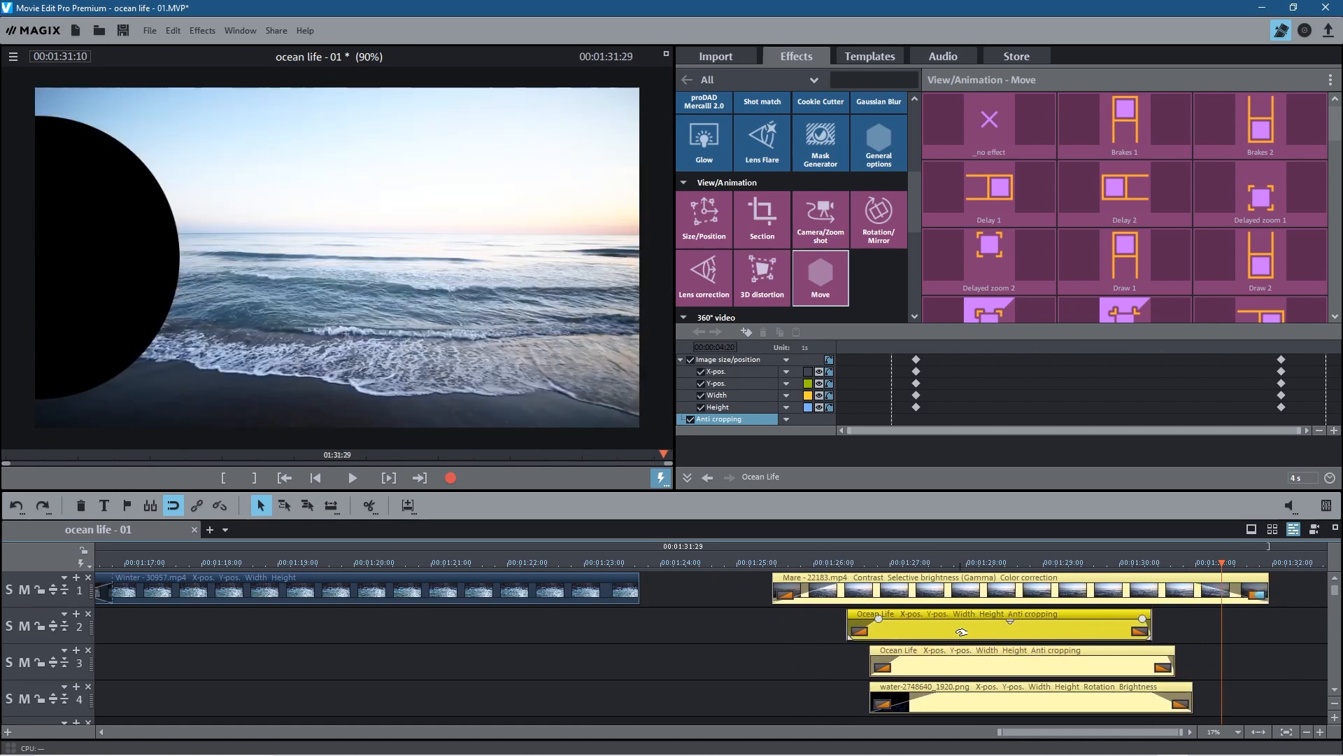
Restore the Standard window arrangement after maximizing the program monitor, and select the pasted Mare and Ocean Life title group.
{"action": "key", "text": "alt+Return"}
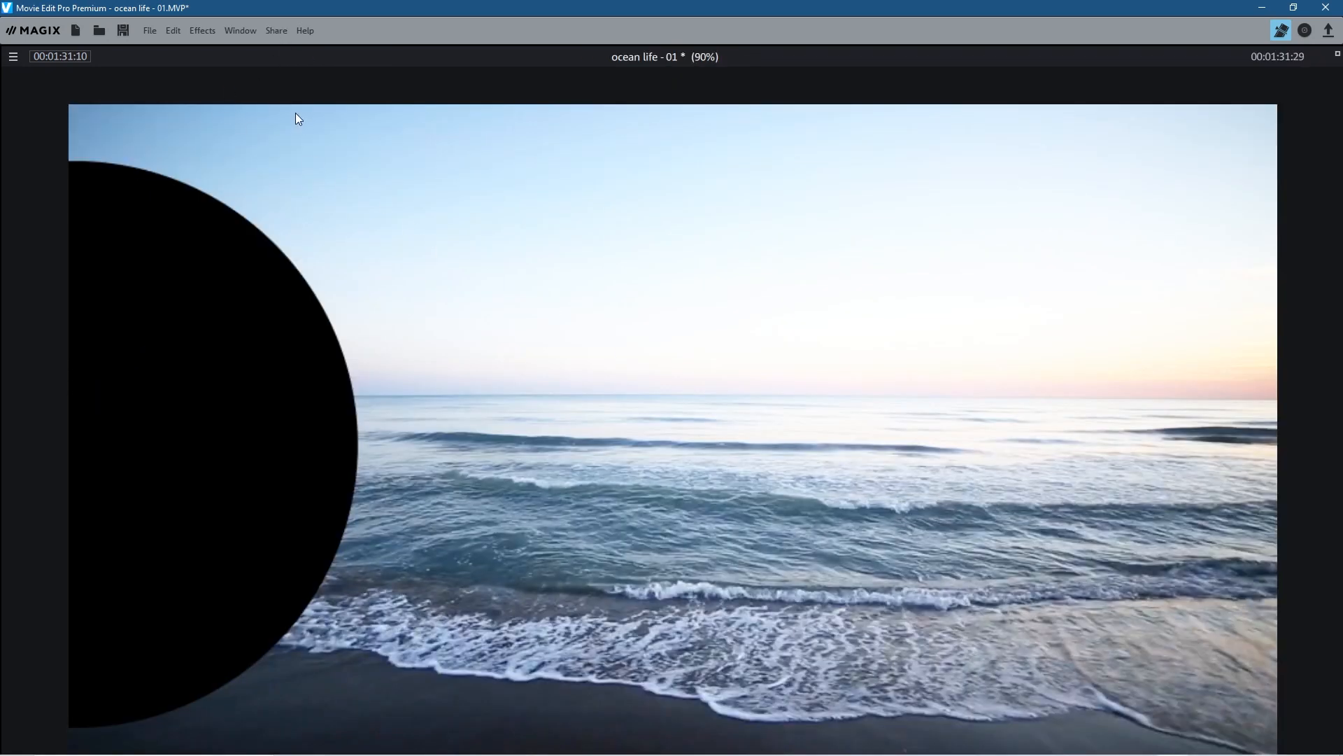
{"action": "left_click", "coordinate": [233, 29]}
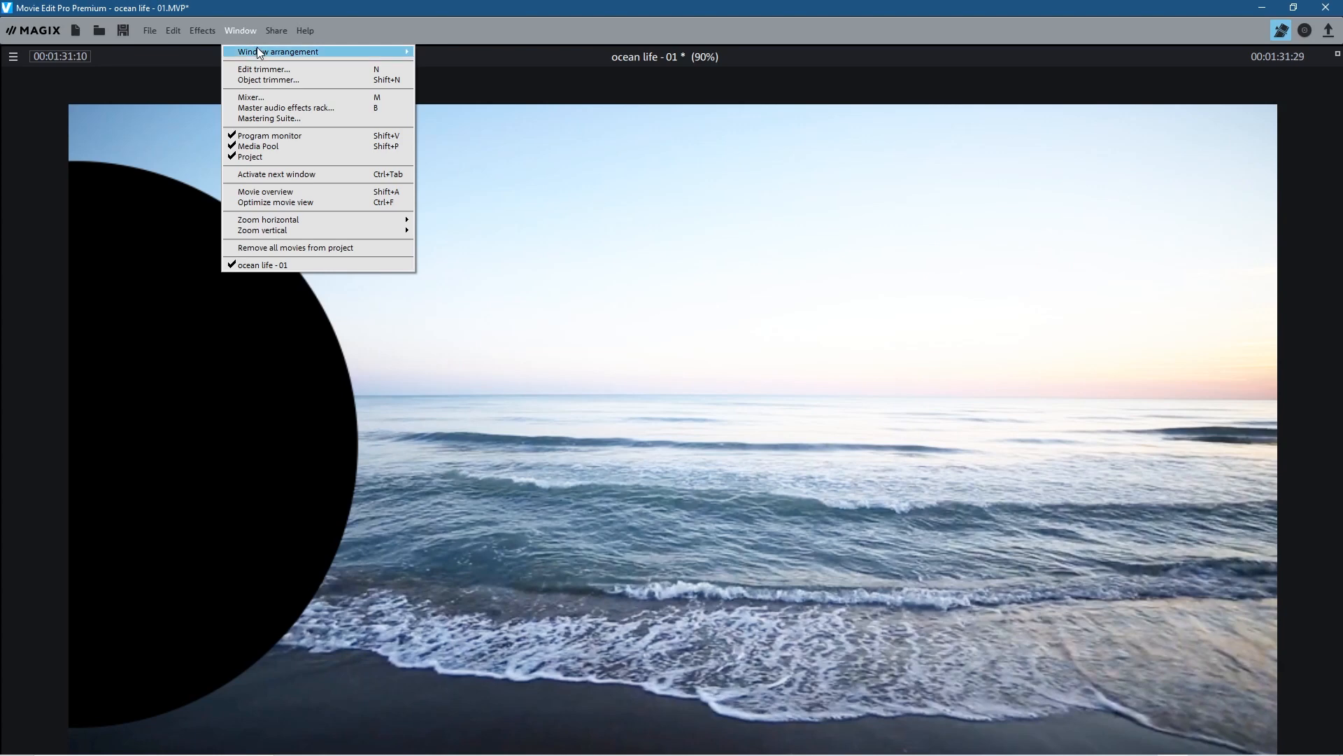
{"action": "mouse_move", "coordinate": [259, 52]}
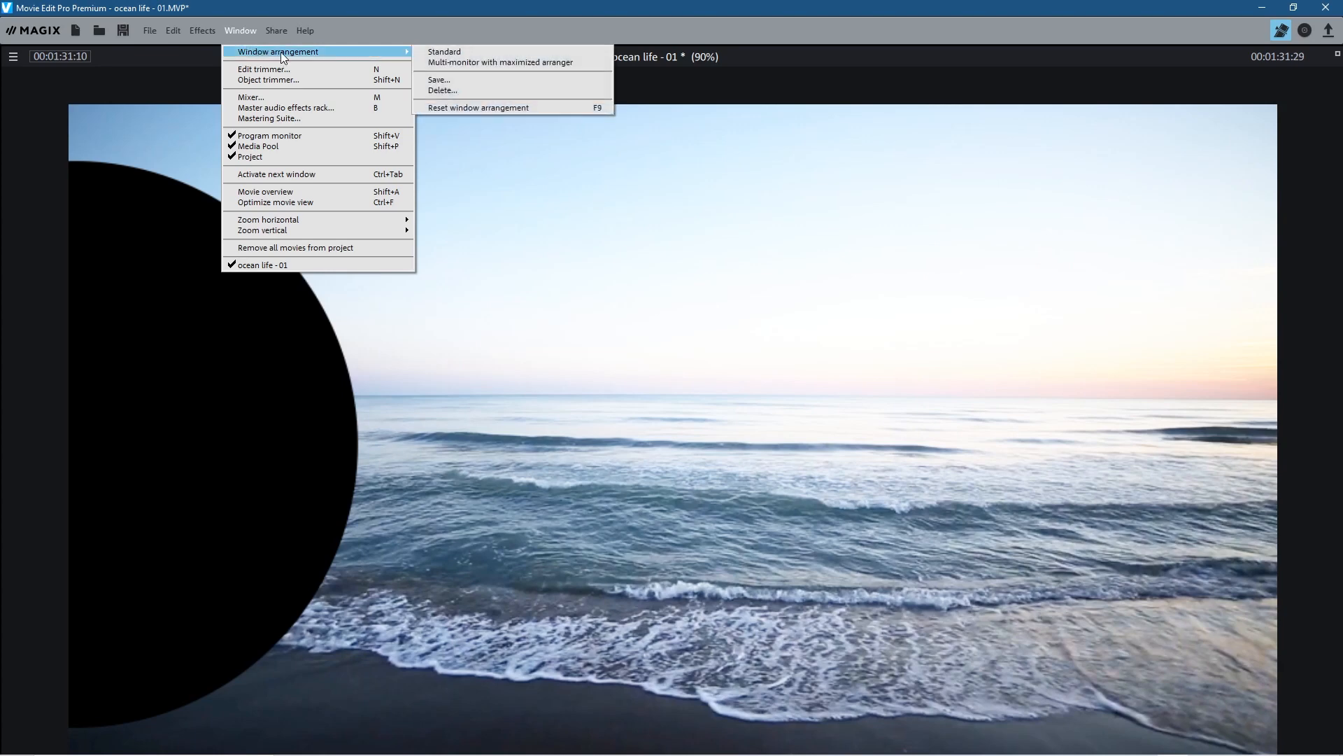
{"action": "left_click", "coordinate": [488, 51]}
{"action": "left_click", "coordinate": [782, 645]}
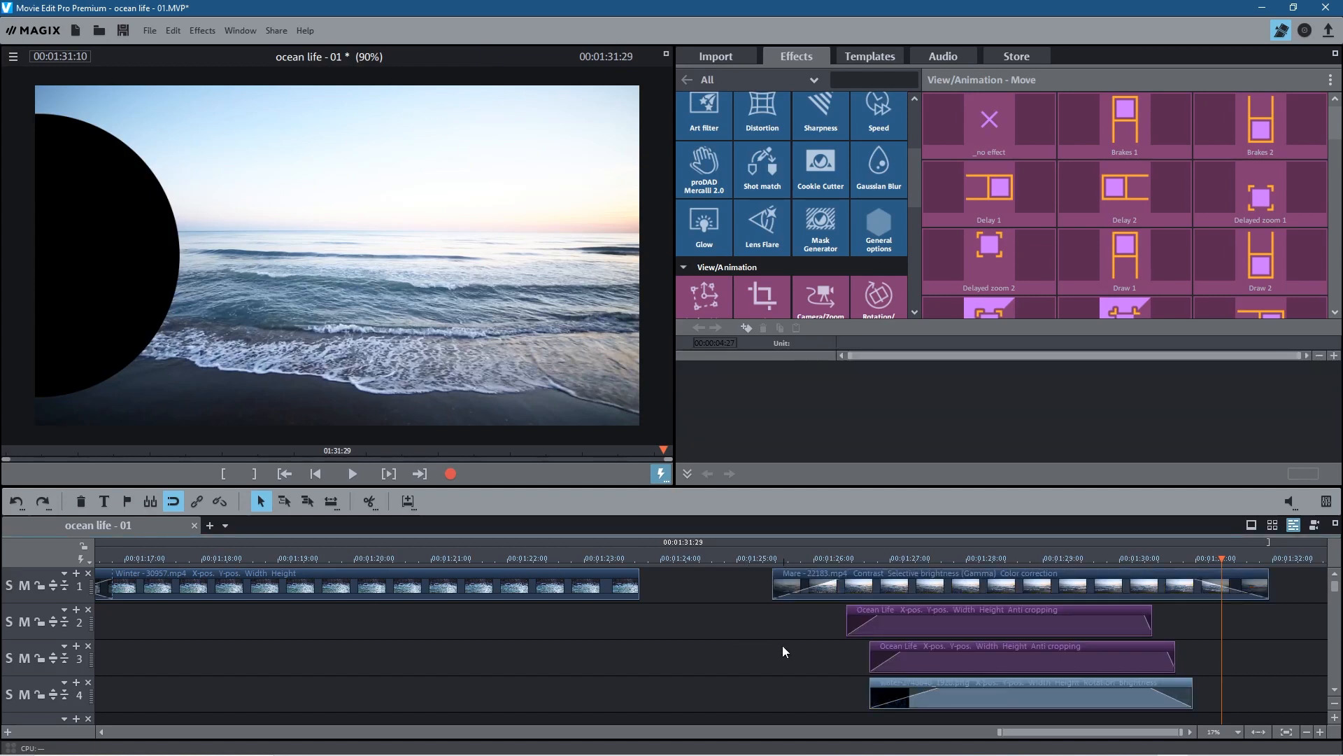
{"action": "left_click", "coordinate": [911, 622]}
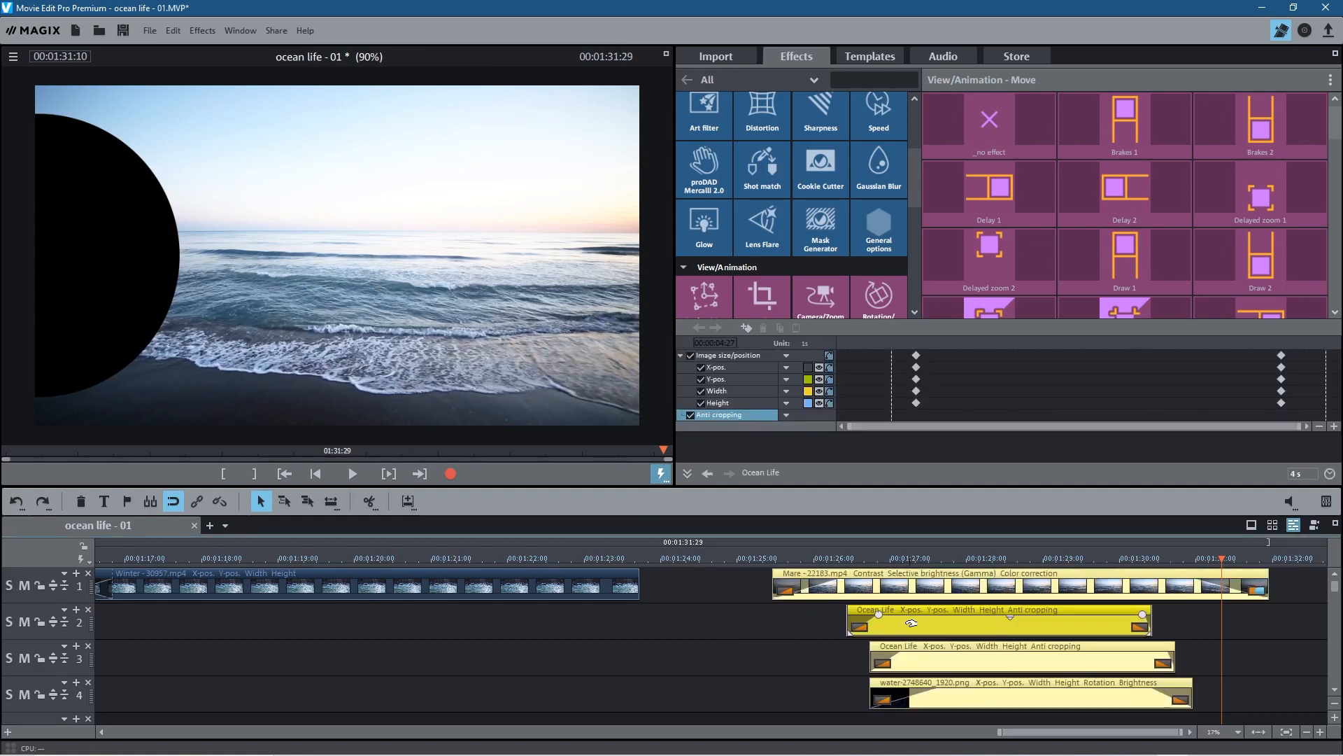
Ungroup the pasted Mare and Ocean Life objects, shift the track 2 title slightly earlier alone, undo the shift and regroup them.
{"action": "left_click", "coordinate": [911, 623]}
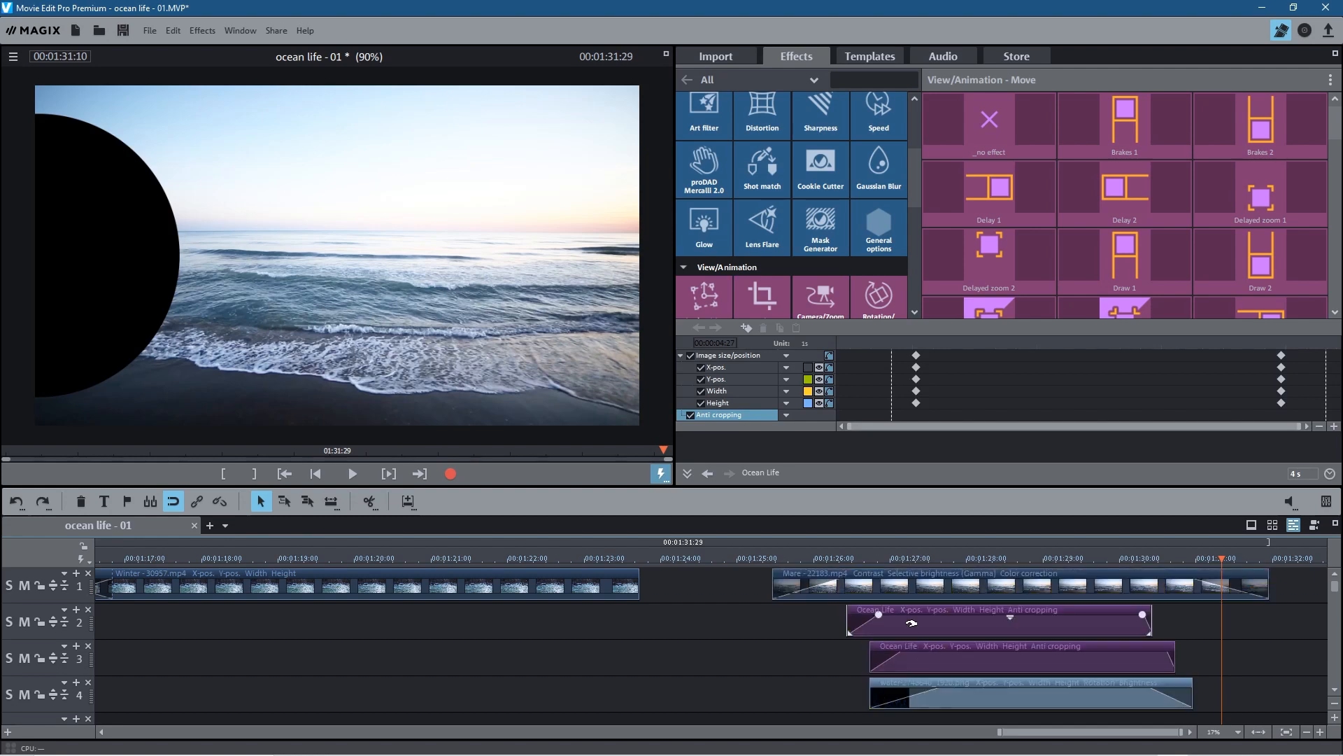
{"action": "left_click", "coordinate": [816, 662]}
{"action": "mouse_move", "coordinate": [920, 622]}
{"action": "left_mouse_down"}
{"action": "mouse_move", "coordinate": [896, 621]}
{"action": "mouse_move", "coordinate": [915, 622]}
{"action": "left_mouse_up"}
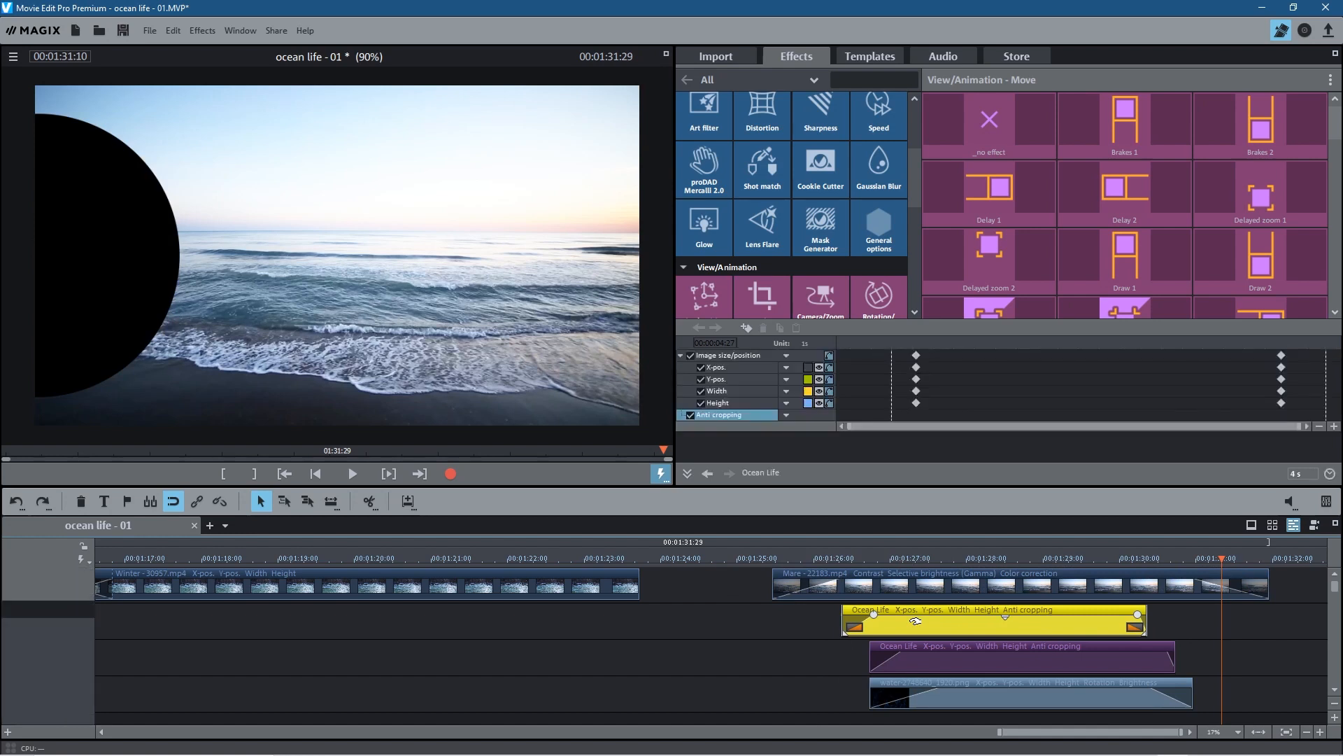
{"action": "left_click", "coordinate": [740, 595]}
{"action": "left_click_drag", "start_coordinate": [859, 645], "coordinate": [980, 708]}
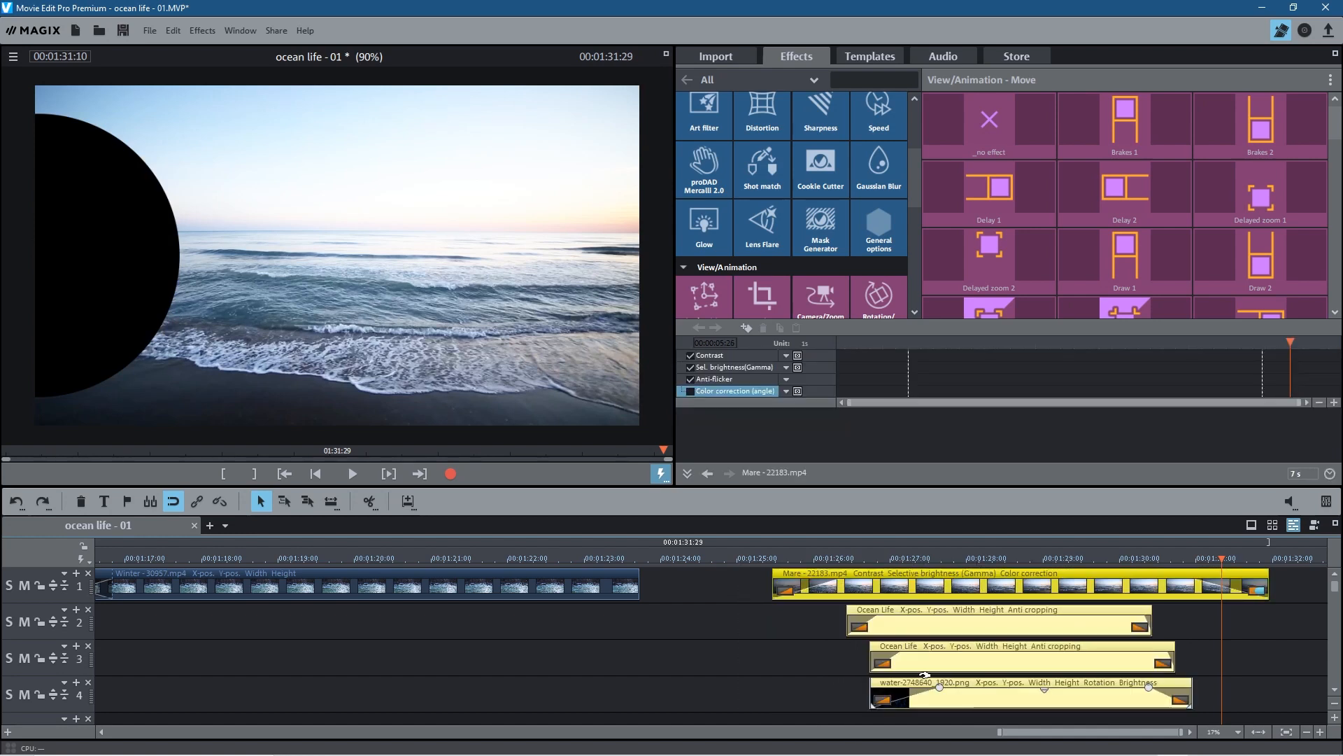
Ungroup the pasted Mare clip, both Ocean Life titles and the water image, and select the track 2 title alone.
{"action": "left_click", "coordinate": [690, 677]}
{"action": "left_click", "coordinate": [908, 627]}
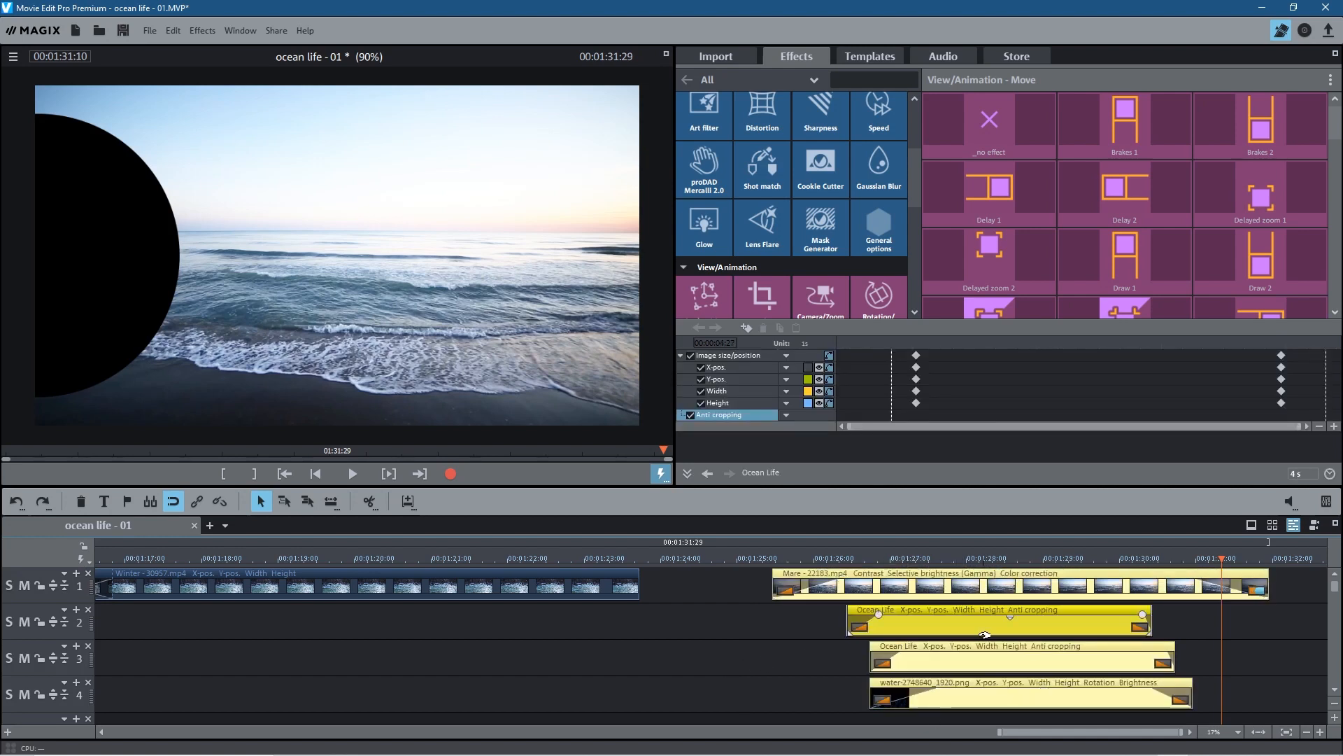
{"action": "left_click", "coordinate": [770, 666]}
{"action": "left_click", "coordinate": [886, 624]}
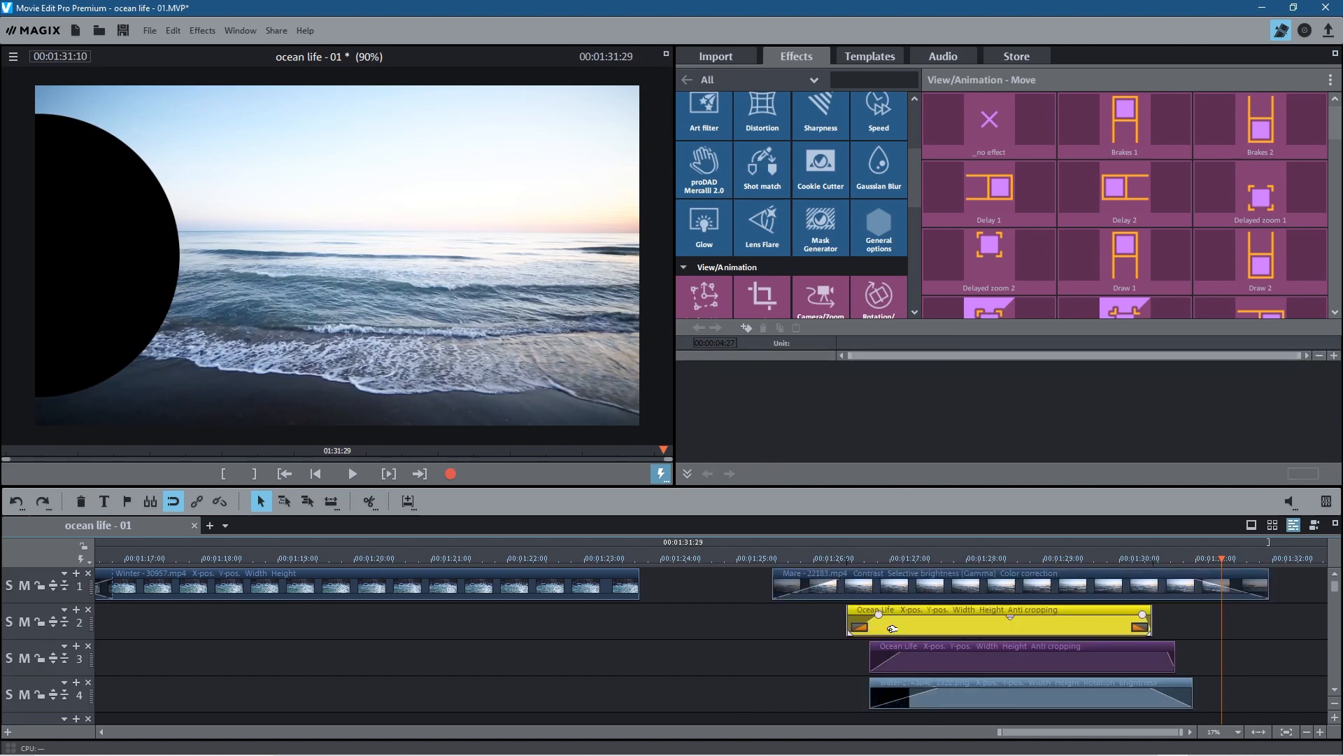
{"action": "left_click", "coordinate": [806, 633]}
Maximize the program monitor and restore the Standard window arrangement.
{"action": "key", "text": "alt+Return"}
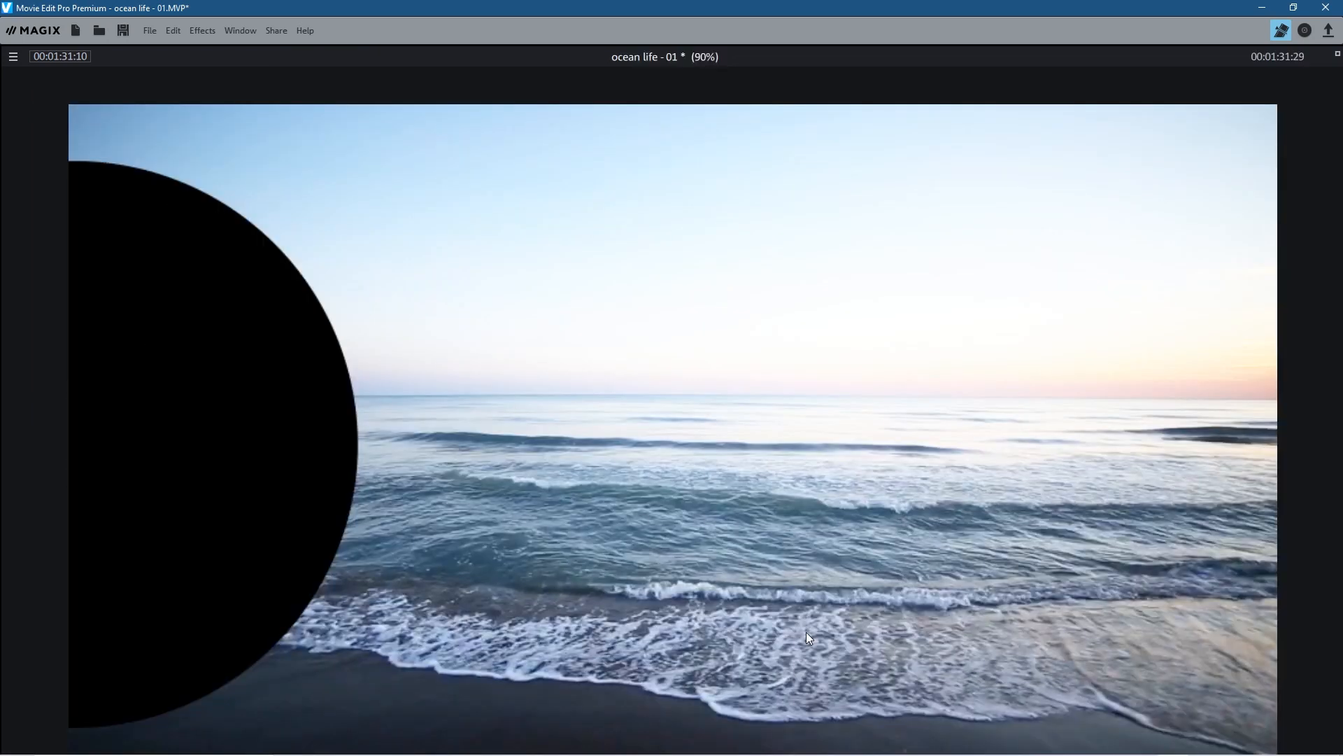
{"action": "left_click", "coordinate": [241, 31]}
{"action": "mouse_move", "coordinate": [258, 53]}
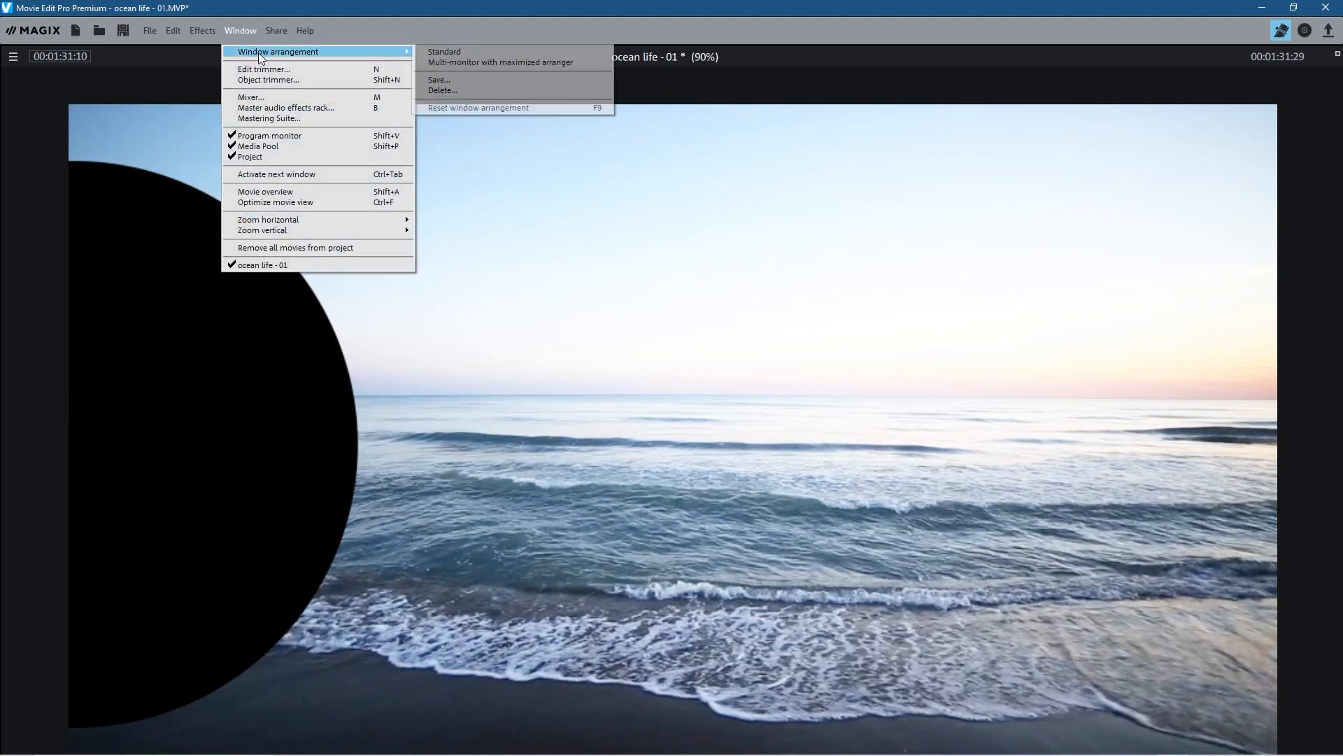
{"action": "left_click", "coordinate": [472, 56]}
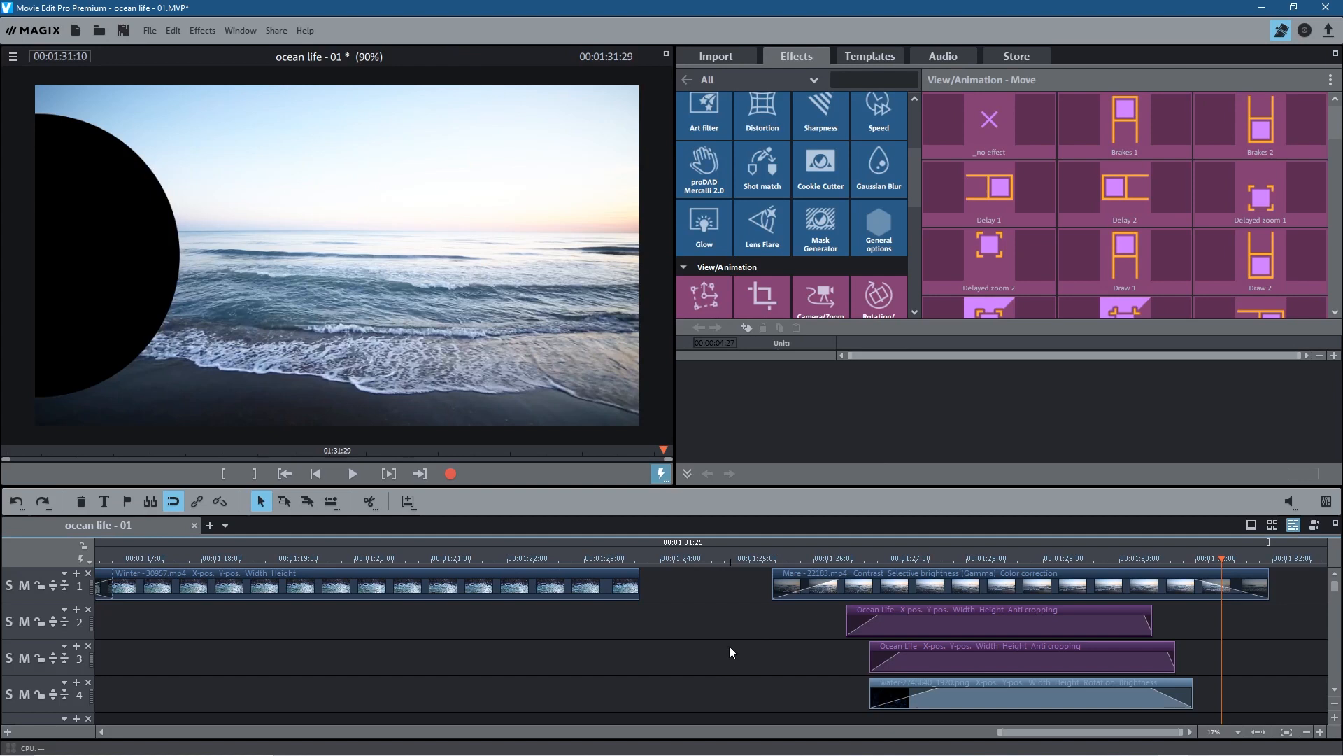
Regroup the pasted Mare clip, both Ocean Life titles and the water image, and shift them earlier to just after the Winter clip.
{"action": "left_click_drag", "start_coordinate": [732, 588], "coordinate": [959, 709]}
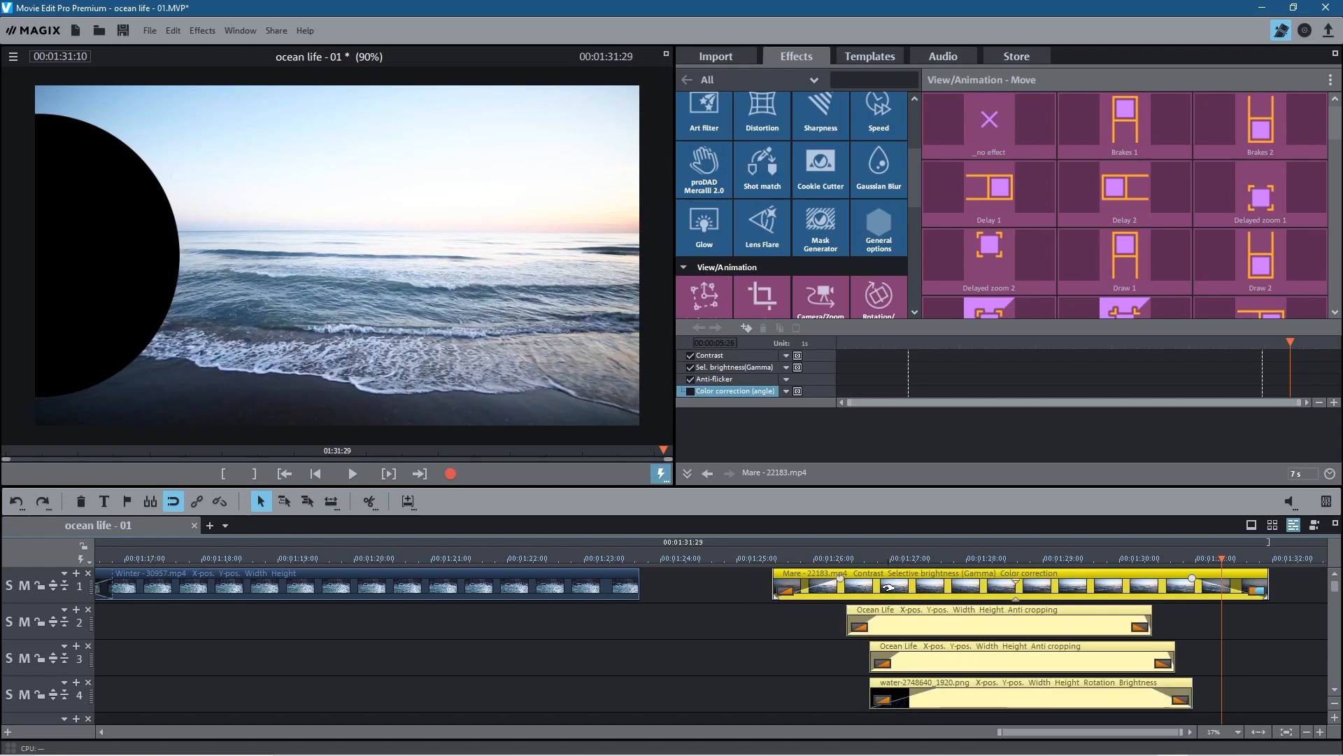
{"action": "left_click_drag", "start_coordinate": [831, 589], "coordinate": [731, 589]}
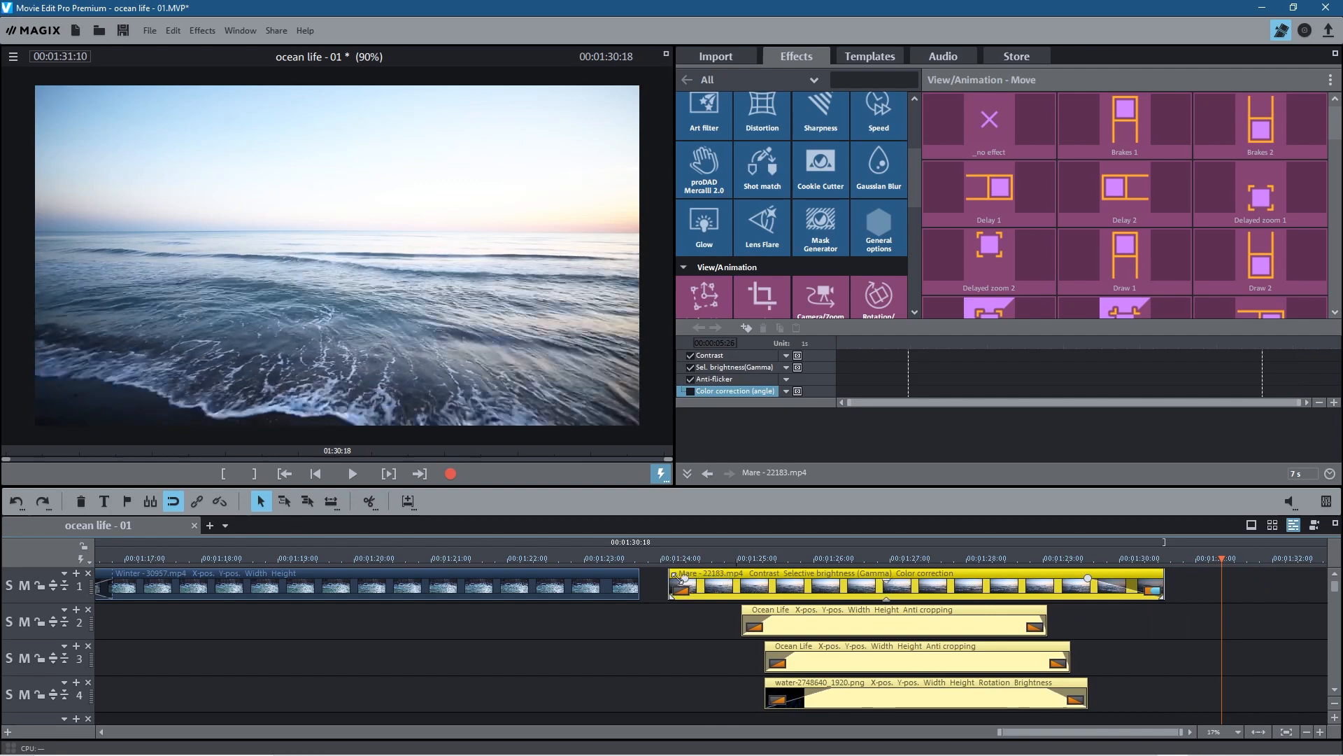
{"action": "left_click_drag", "start_coordinate": [706, 572], "coordinate": [663, 572]}
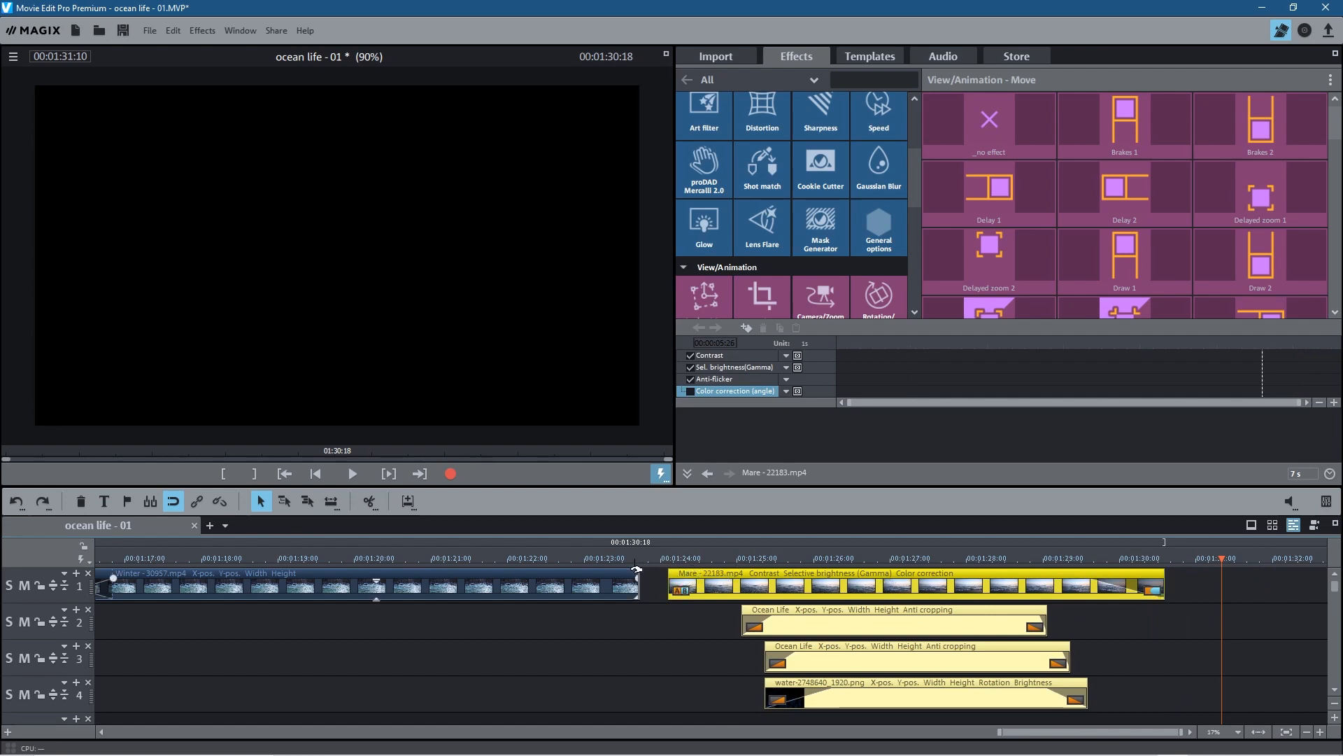
{"action": "left_click", "coordinate": [680, 592]}
{"action": "left_click", "coordinate": [617, 633]}
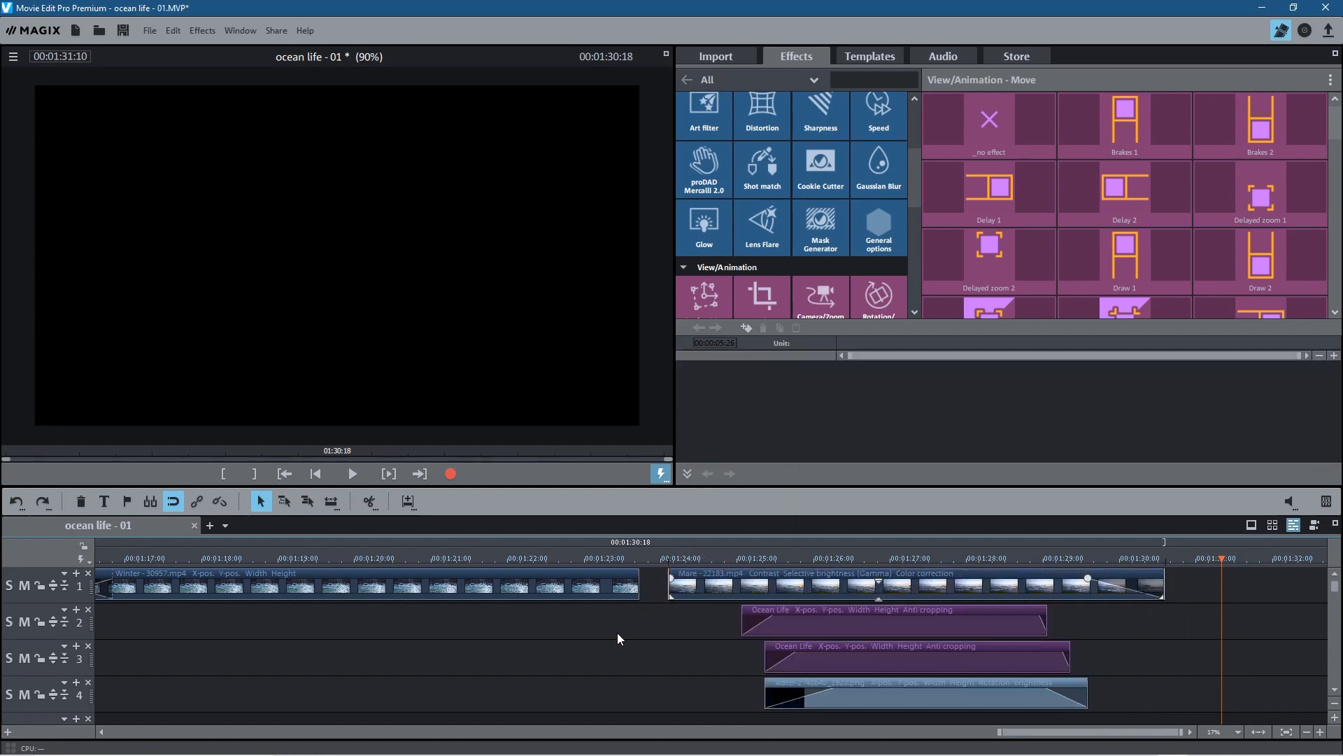
Move the grouped closing sequence earlier until its Mare clip overlaps the end of the Winter clip by about one second.
{"action": "left_click", "coordinate": [721, 583]}
{"action": "left_click_drag", "start_coordinate": [720, 583], "coordinate": [693, 586]}
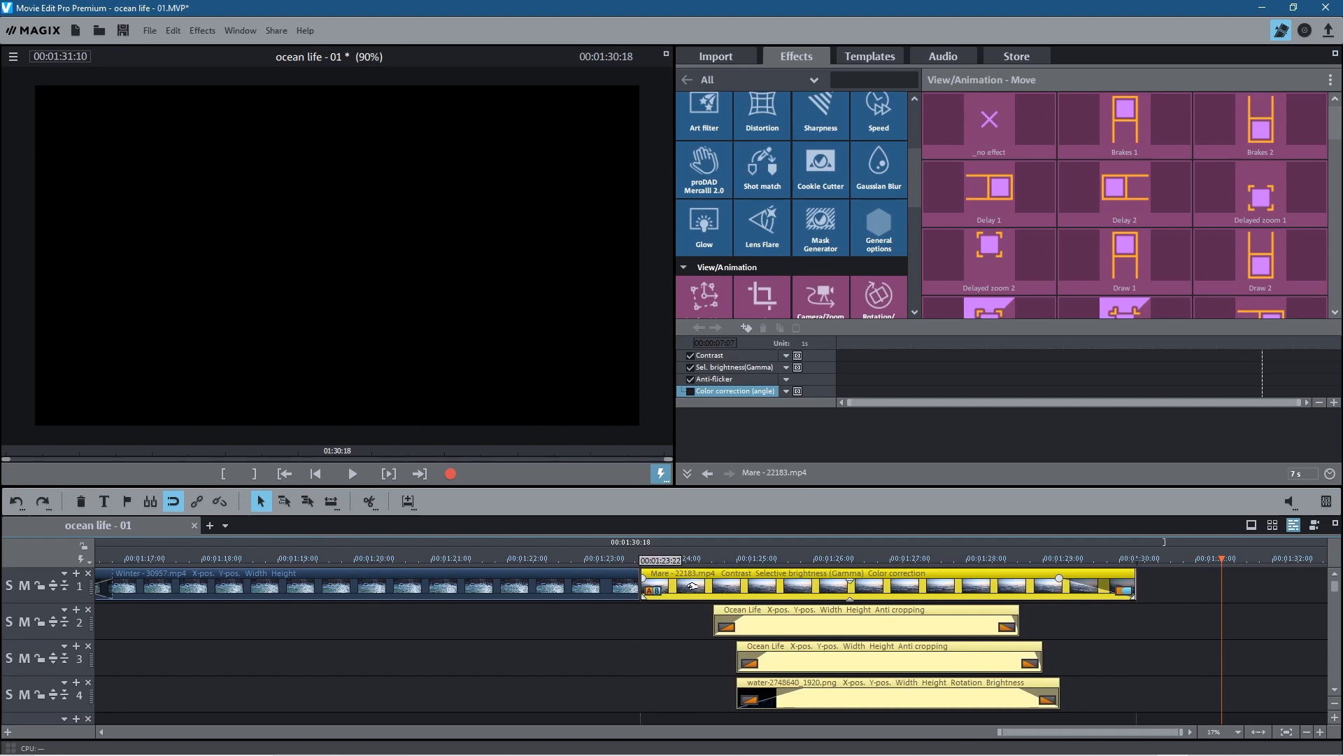
{"action": "left_click_drag", "start_coordinate": [693, 586], "coordinate": [621, 585]}
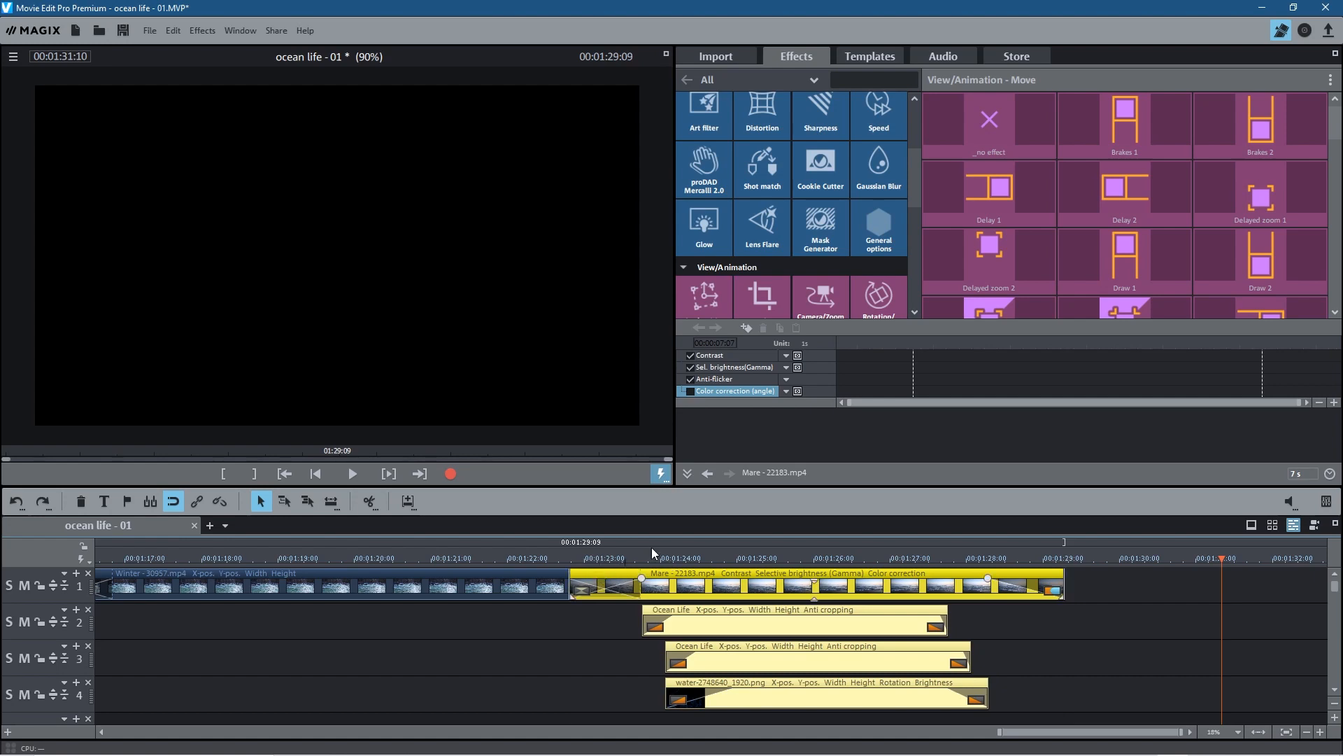
Apply the Circle from left transition from Shapes & objects Basic between the Winter clip and the closing Mare clip.
{"action": "left_click", "coordinate": [103, 561]}
{"action": "left_click_drag", "start_coordinate": [87, 564], "coordinate": [631, 564]}
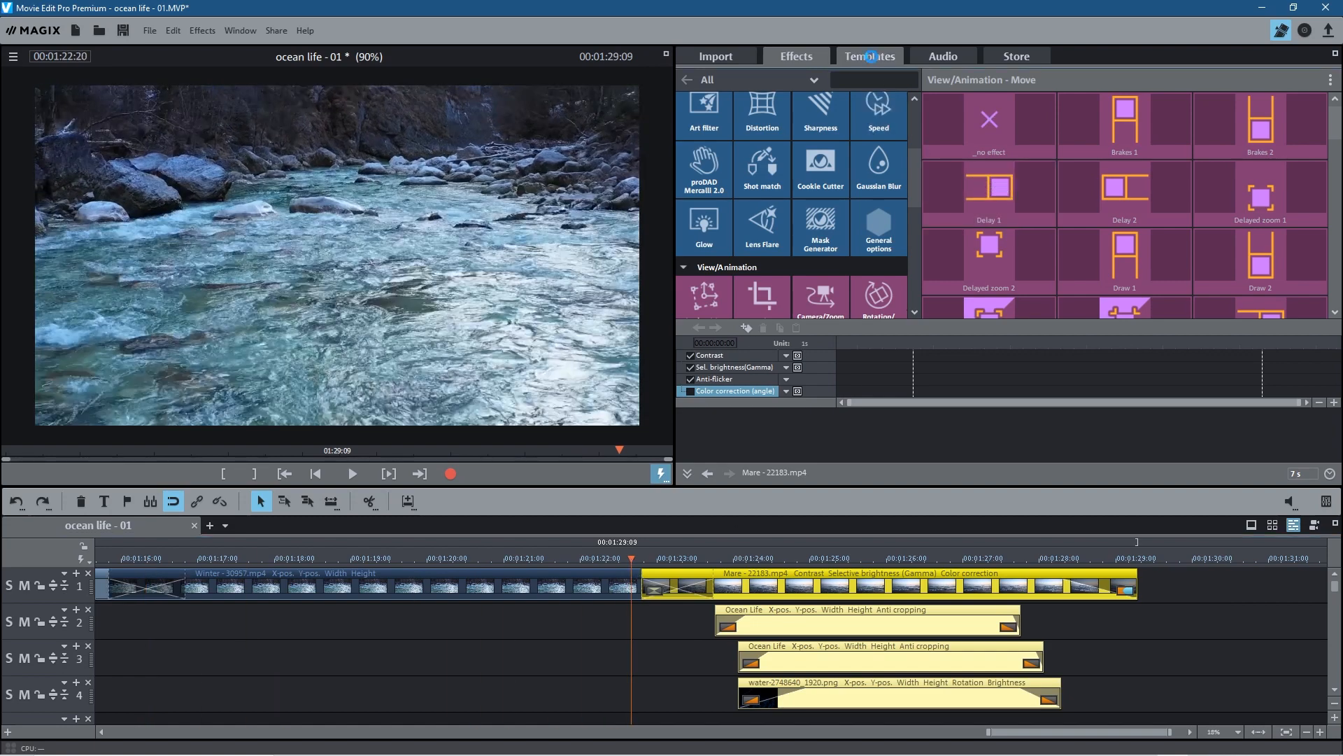
{"action": "left_click", "coordinate": [870, 56]}
{"action": "left_click_drag", "start_coordinate": [942, 332], "coordinate": [674, 590]}
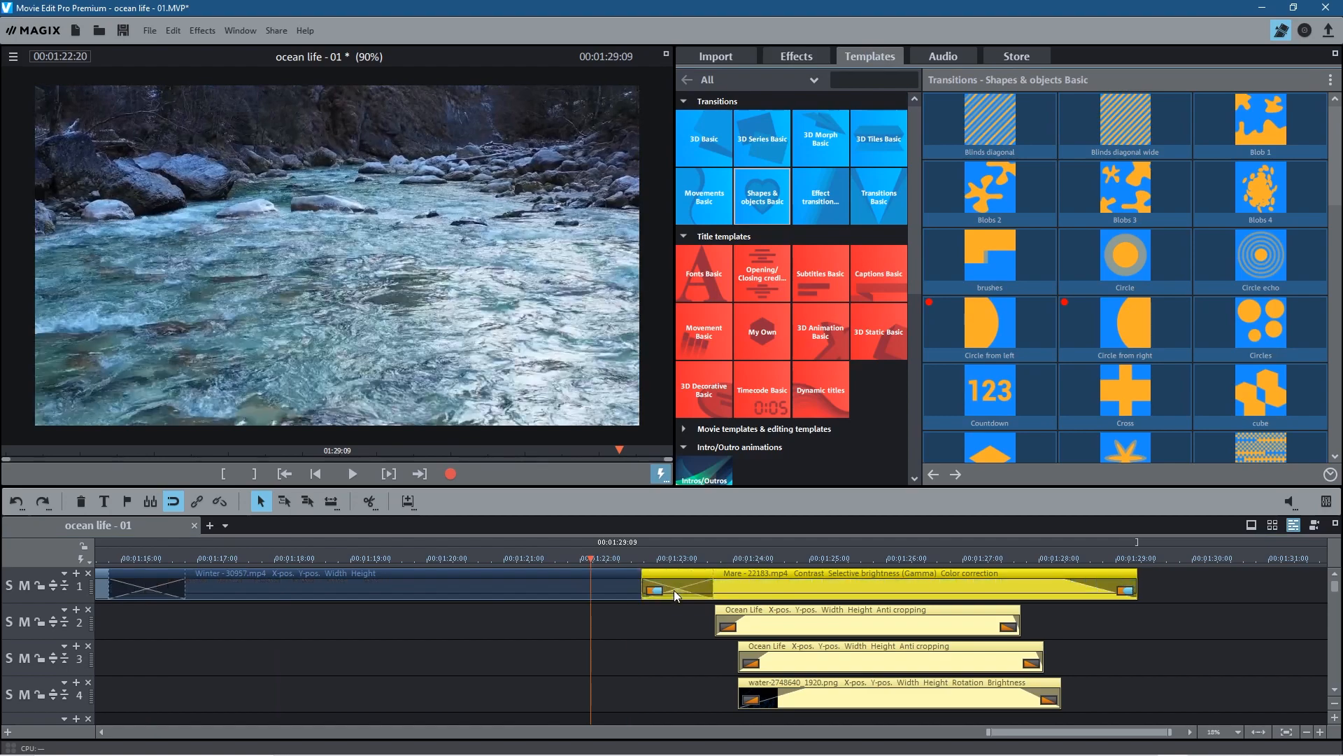
Replace the transition at the end of the closing Mare clip with Cut (no fade).
{"action": "left_click_drag", "start_coordinate": [580, 560], "coordinate": [1101, 582]}
{"action": "left_click", "coordinate": [1123, 591]}
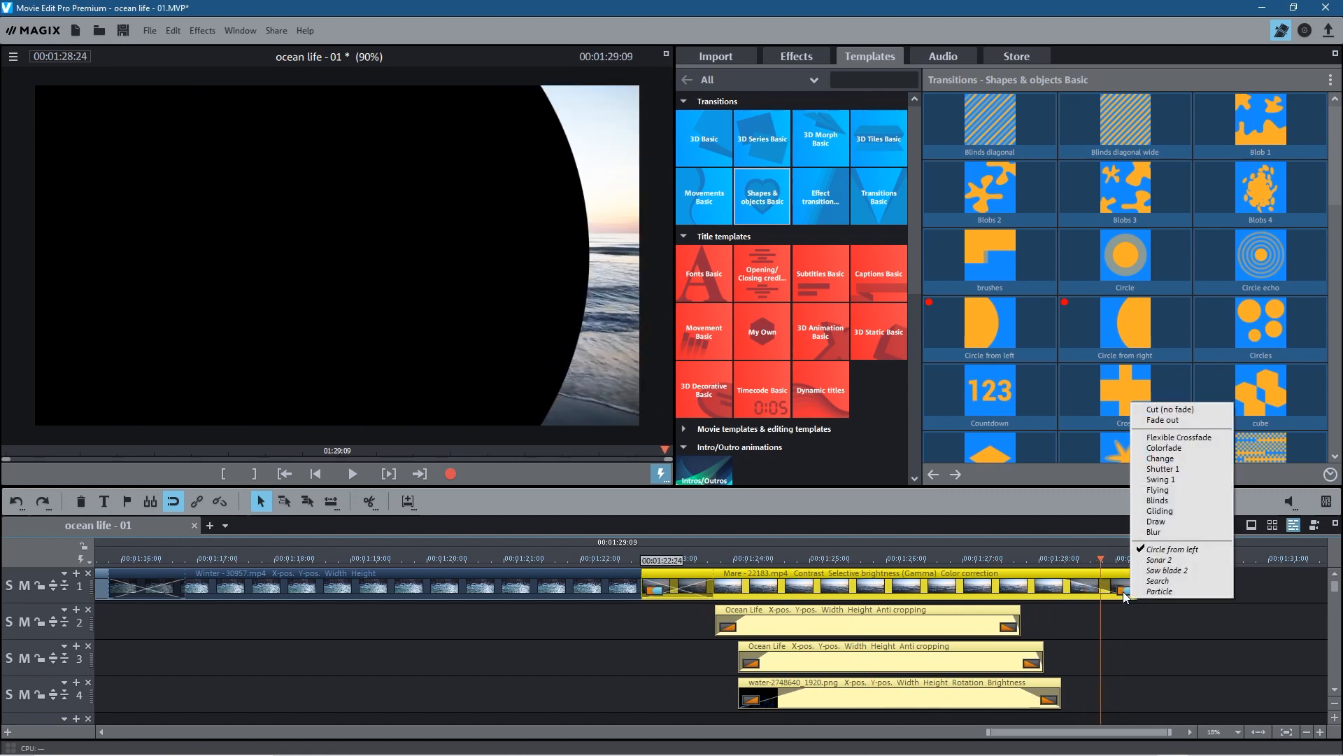
{"action": "left_click", "coordinate": [1124, 591]}
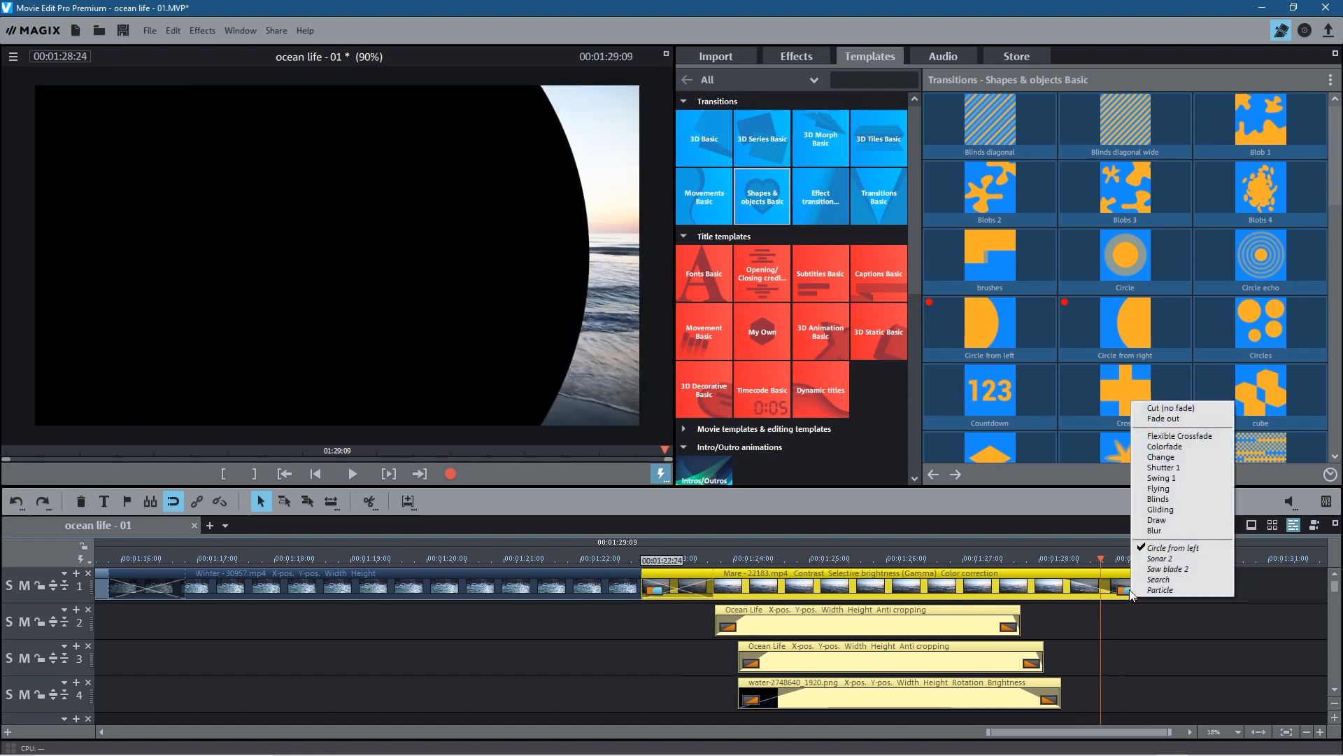
{"action": "left_click", "coordinate": [1172, 409]}
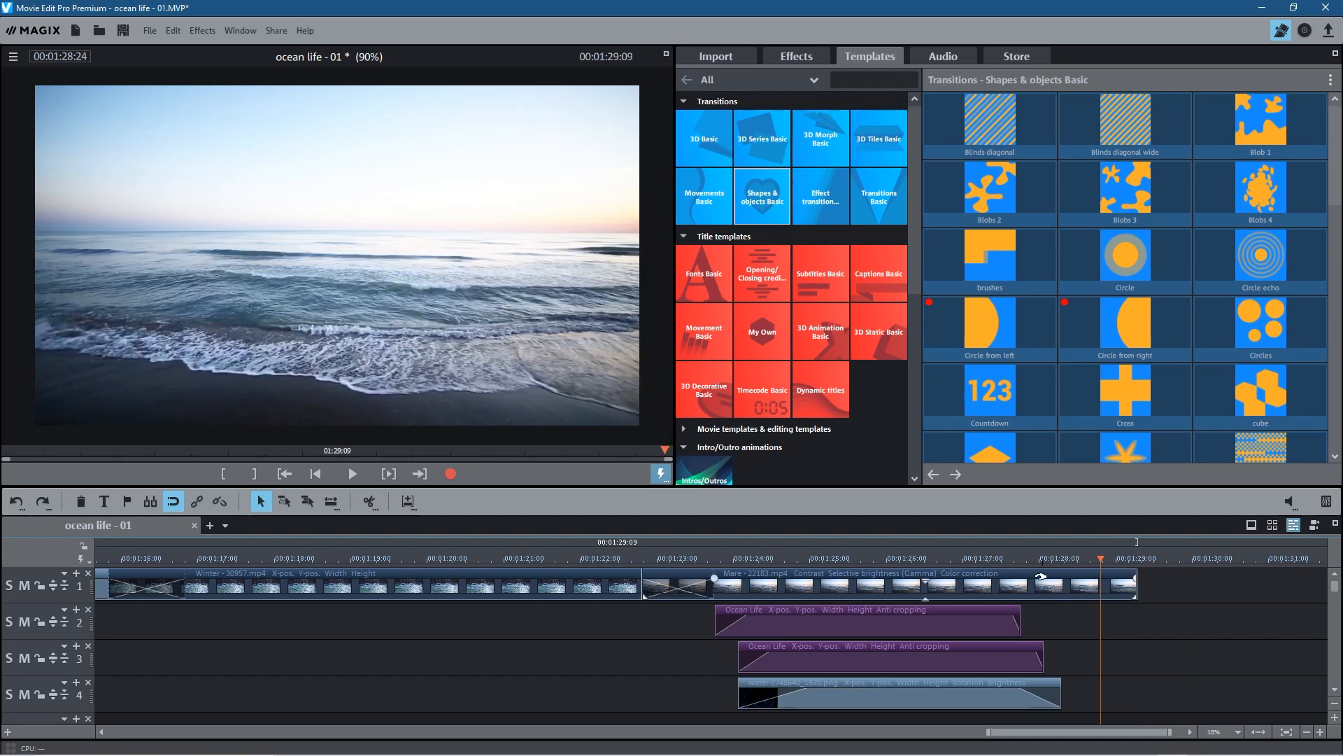
Review the closing Ocean Life title and the transition from the Winter clip to the Mare clip.
{"action": "left_click_drag", "start_coordinate": [1094, 557], "coordinate": [890, 553]}
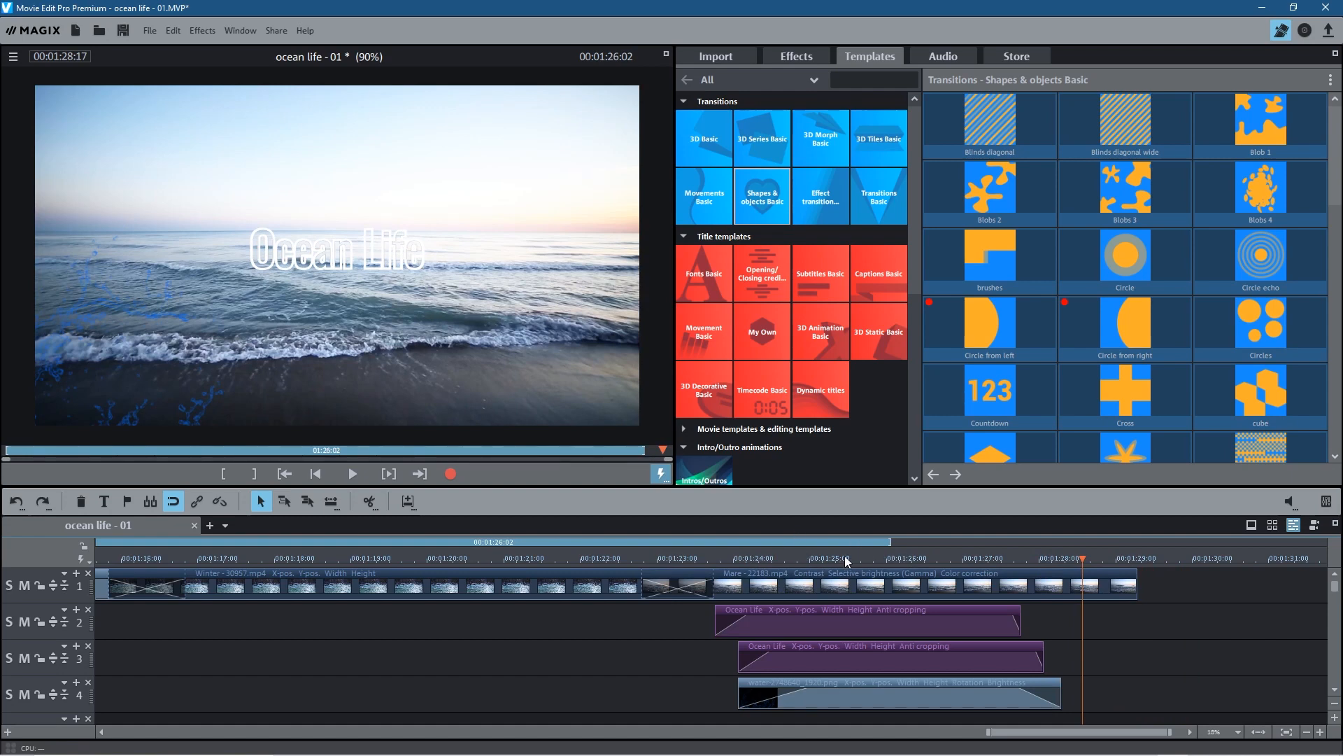
{"action": "left_click_drag", "start_coordinate": [893, 543], "coordinate": [673, 545]}
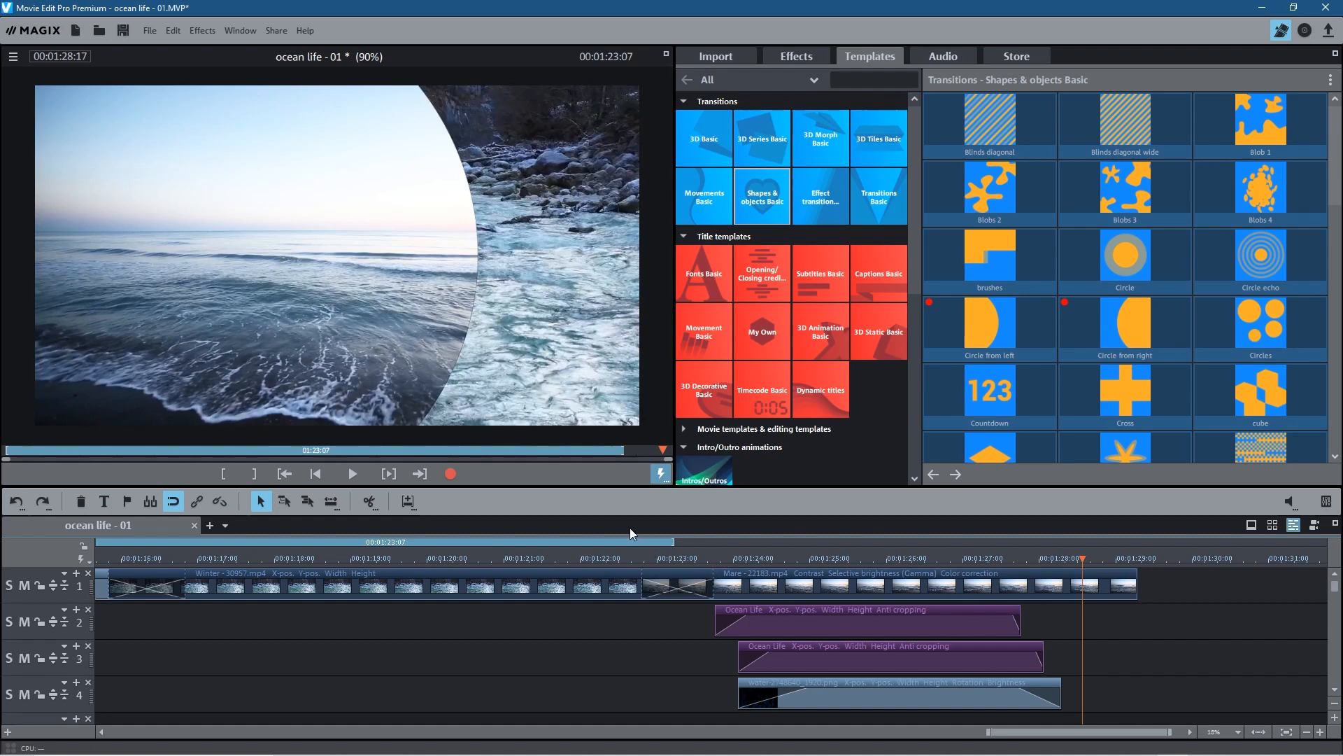
{"action": "left_click_drag", "start_coordinate": [623, 557], "coordinate": [659, 560]}
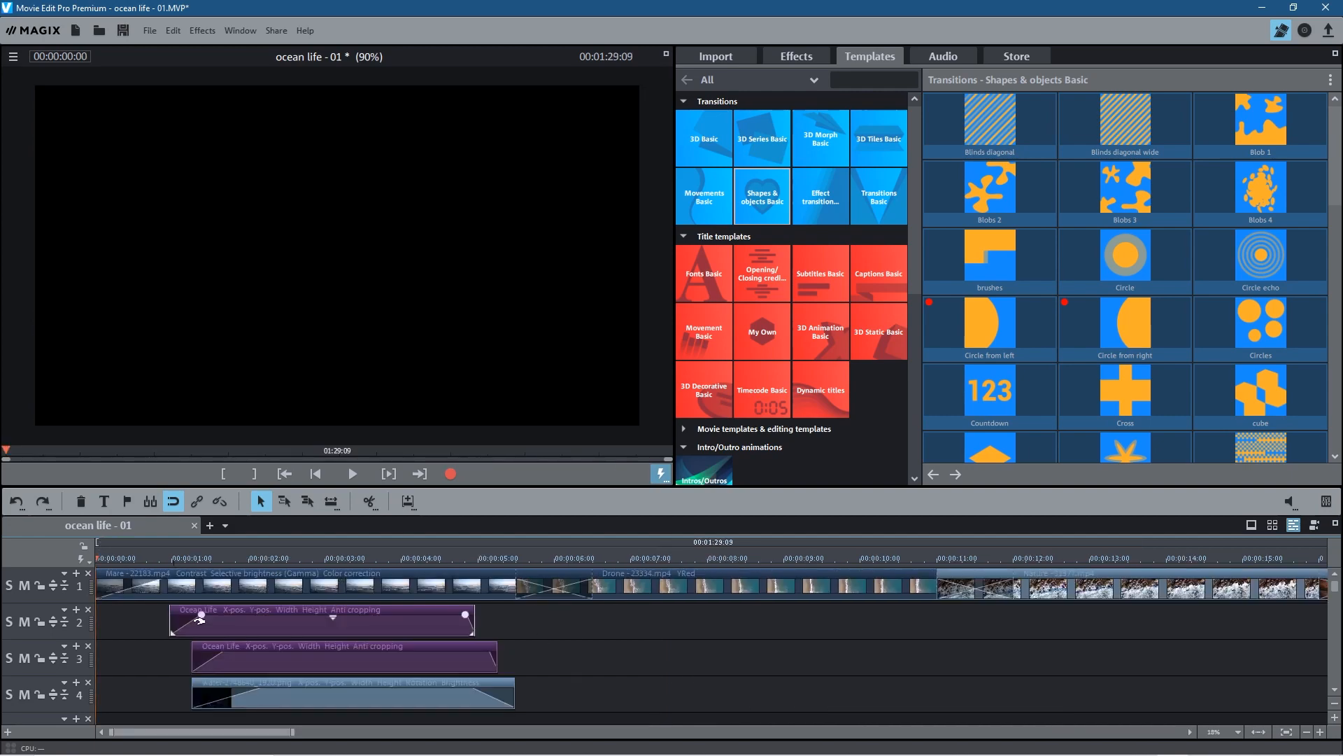
Add a short fade-out to the end of the closing Mare clip, check it in the preview, and save the project.
{"action": "left_click_drag", "start_coordinate": [271, 732], "coordinate": [1188, 683]}
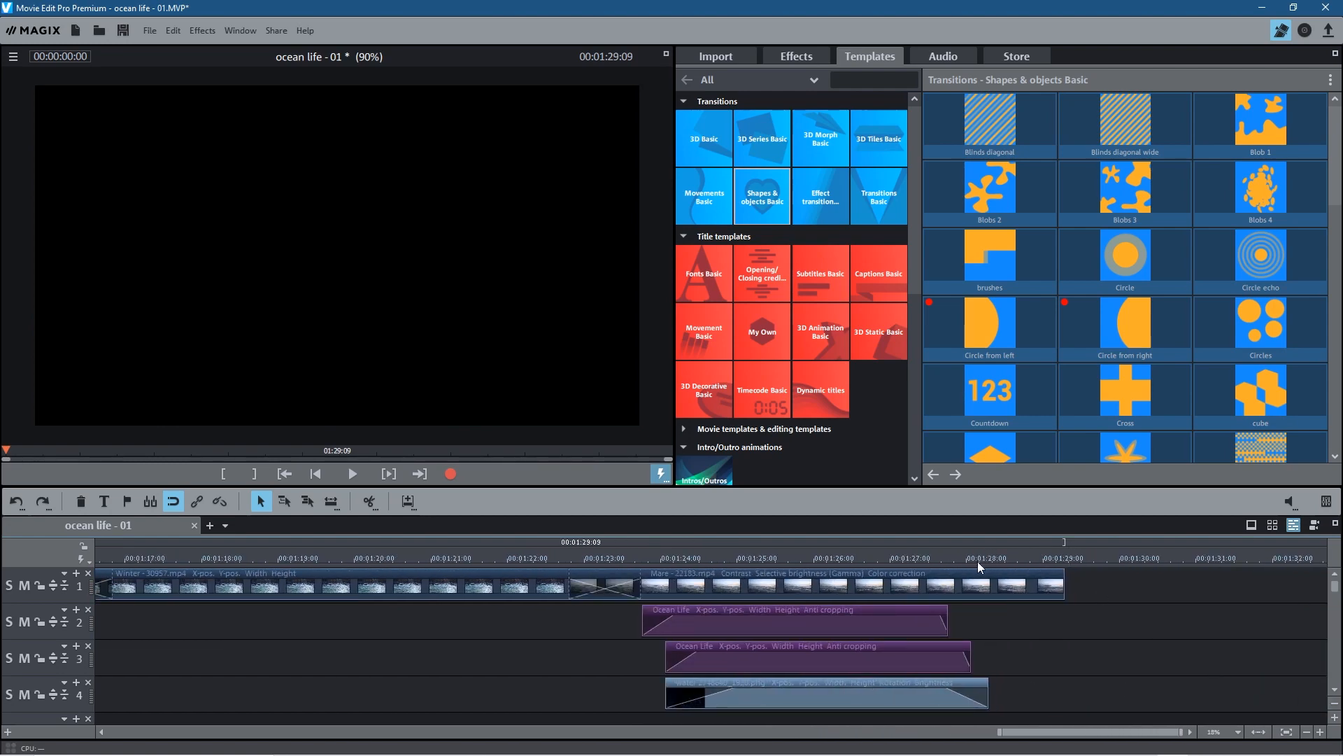
{"action": "left_click", "coordinate": [949, 559]}
{"action": "left_click_drag", "start_coordinate": [950, 559], "coordinate": [1058, 560]}
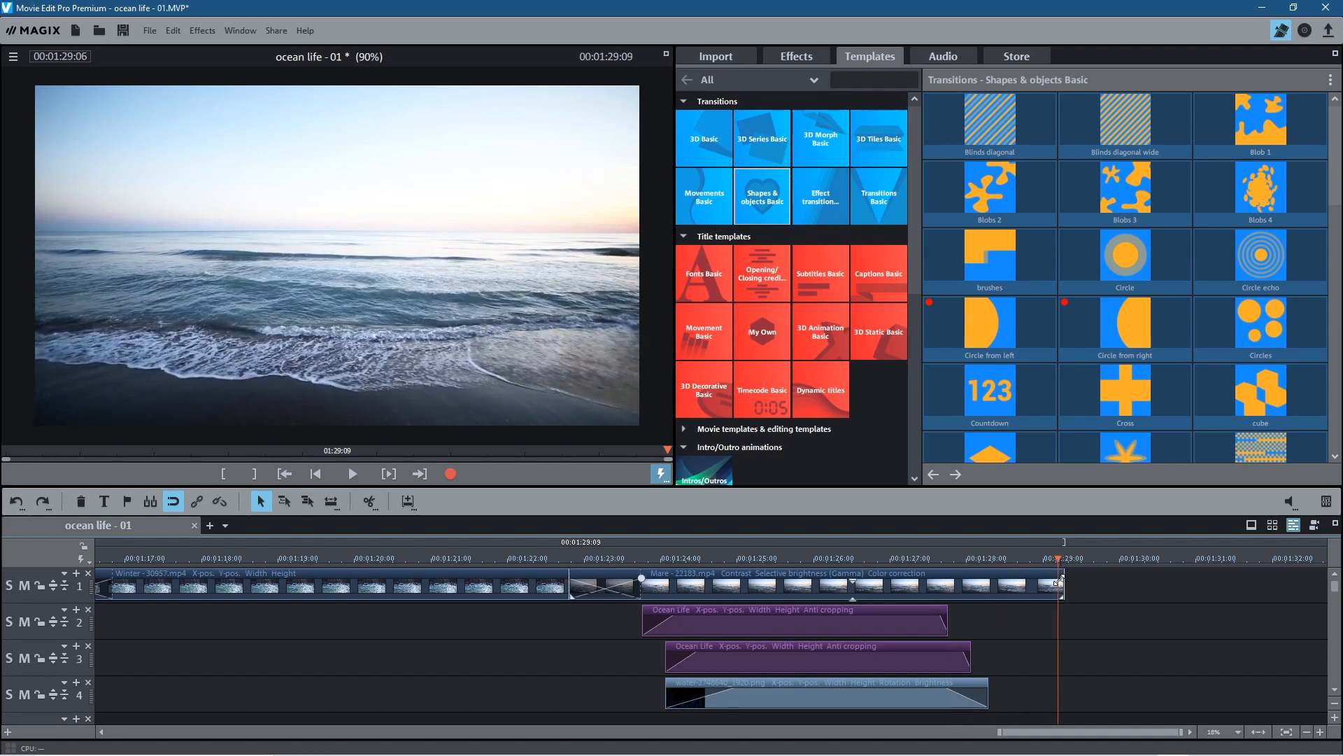
{"action": "left_click", "coordinate": [1060, 580]}
{"action": "mouse_move", "coordinate": [1061, 579]}
{"action": "left_mouse_down"}
{"action": "mouse_move", "coordinate": [1012, 583]}
{"action": "mouse_move", "coordinate": [981, 564]}
{"action": "mouse_move", "coordinate": [1062, 568]}
{"action": "mouse_move", "coordinate": [597, 606]}
{"action": "mouse_move", "coordinate": [1083, 580]}
{"action": "left_mouse_up"}
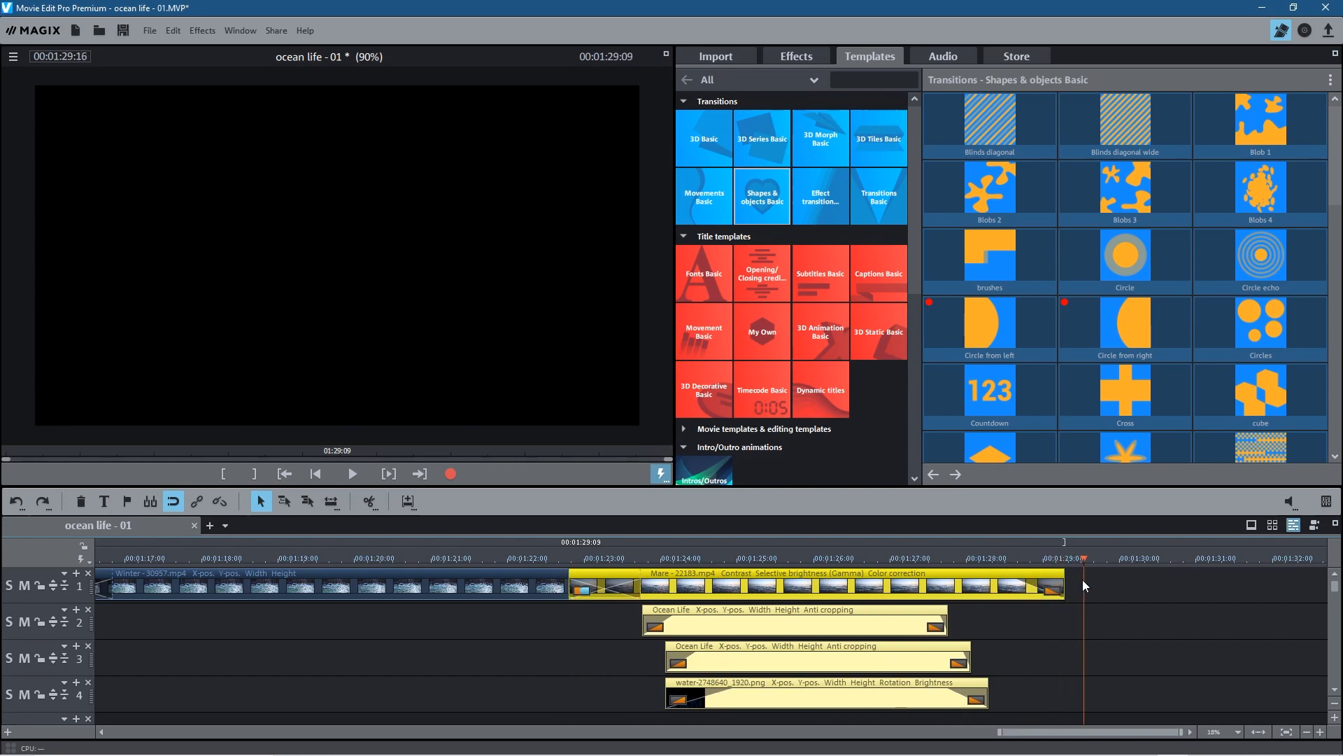
{"action": "left_click", "coordinate": [1102, 649]}
{"action": "left_click", "coordinate": [123, 30]}
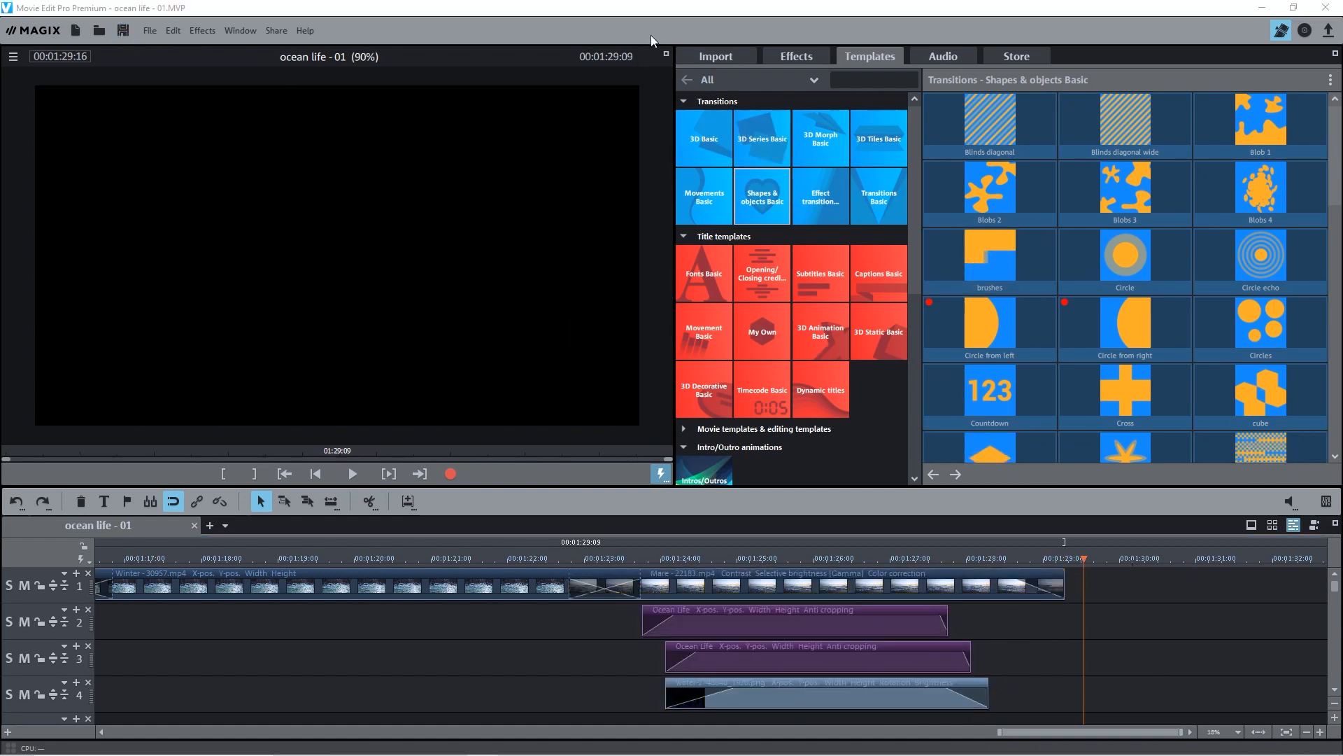
Show the import media browser, zoom the timeline out to 72%, and return the playhead to the movie's start at 00:00:00:00.
{"action": "left_click", "coordinate": [715, 56]}
{"action": "left_click_drag", "start_coordinate": [1070, 732], "coordinate": [154, 736]}
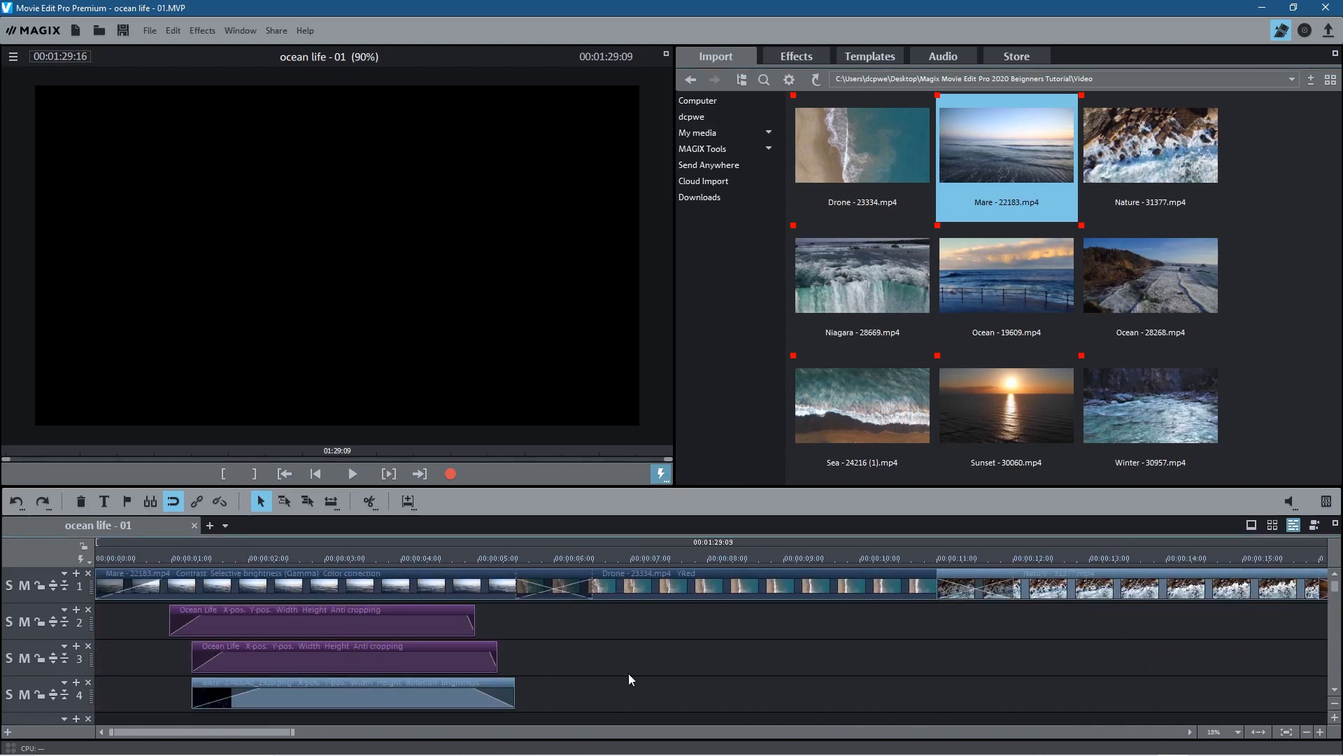
{"action": "scroll", "coordinate": [628, 674], "scroll_direction": "down", "scroll_amount": 1}
{"action": "scroll", "coordinate": [628, 673], "scroll_direction": "up", "scroll_amount": 1}
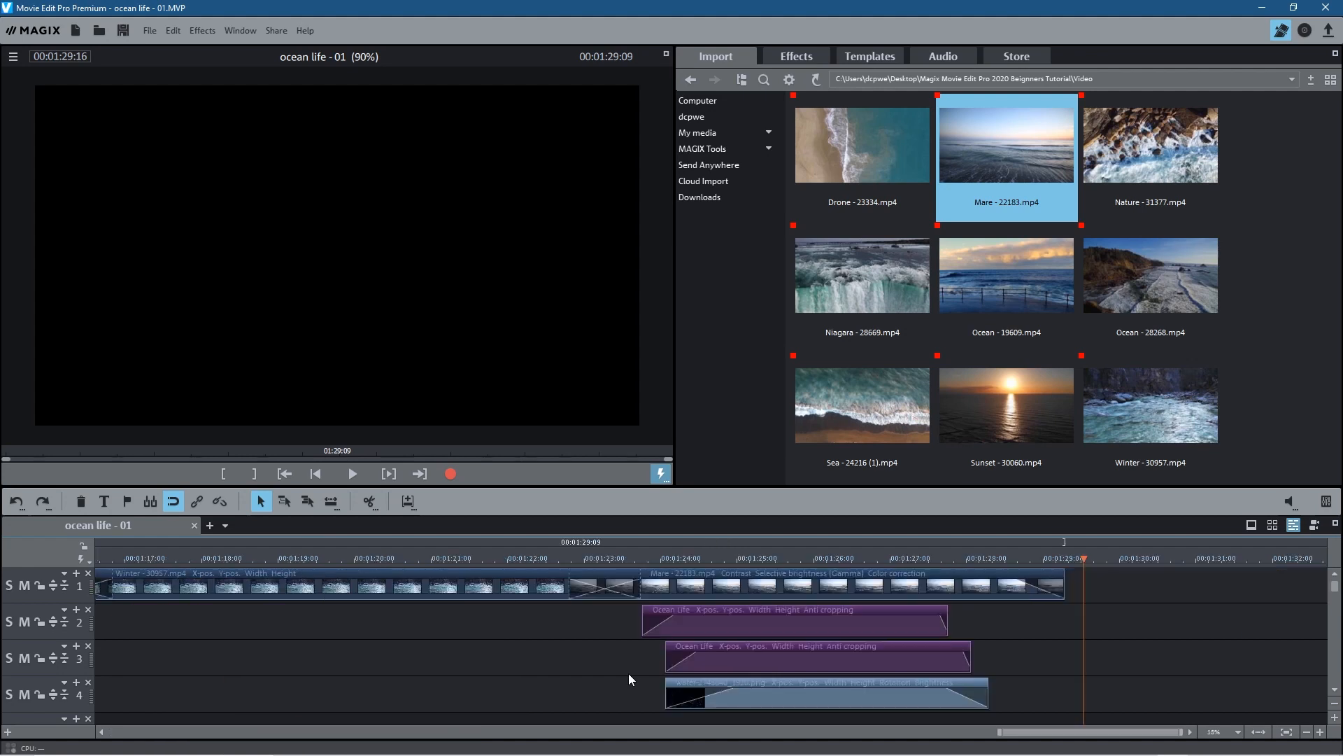
{"action": "scroll", "coordinate": [628, 673], "scroll_direction": "down", "scroll_amount": 1}
{"action": "scroll", "coordinate": [628, 673], "scroll_direction": "down", "scroll_amount": 1}
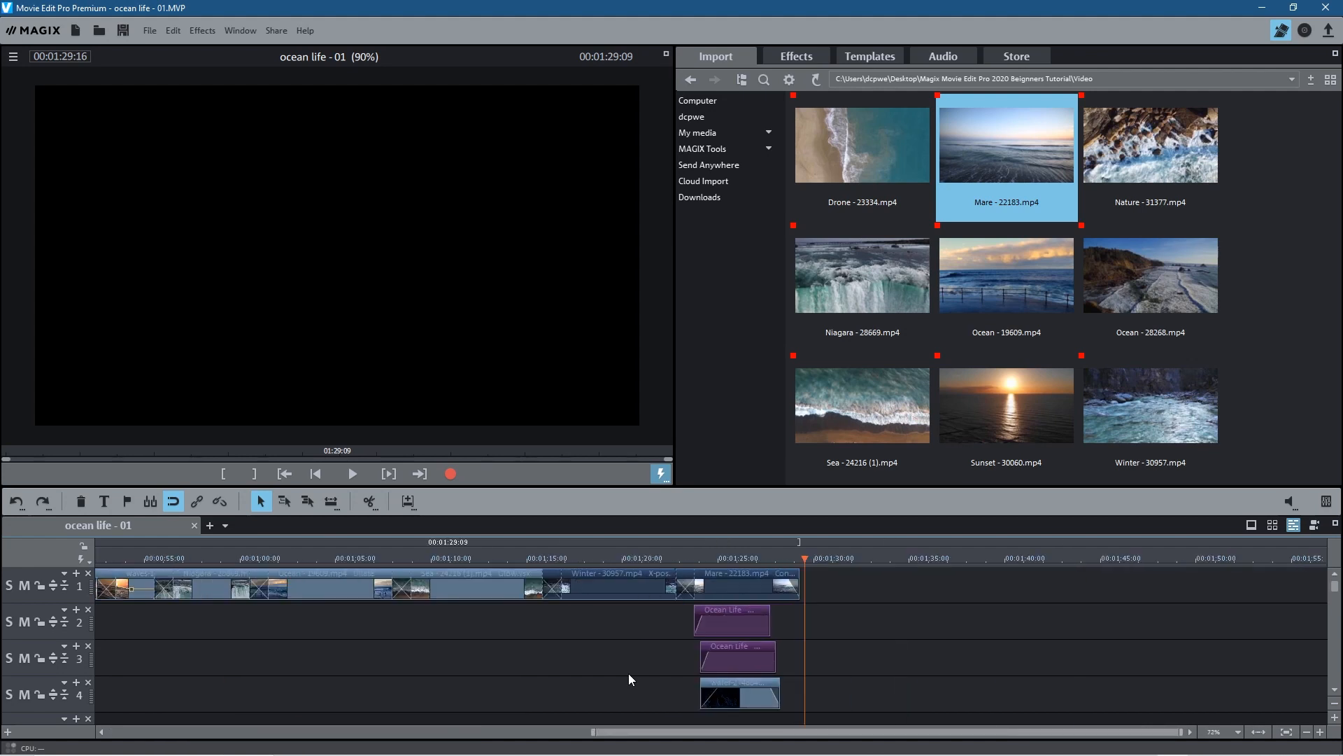
{"action": "left_click_drag", "start_coordinate": [702, 732], "coordinate": [200, 741]}
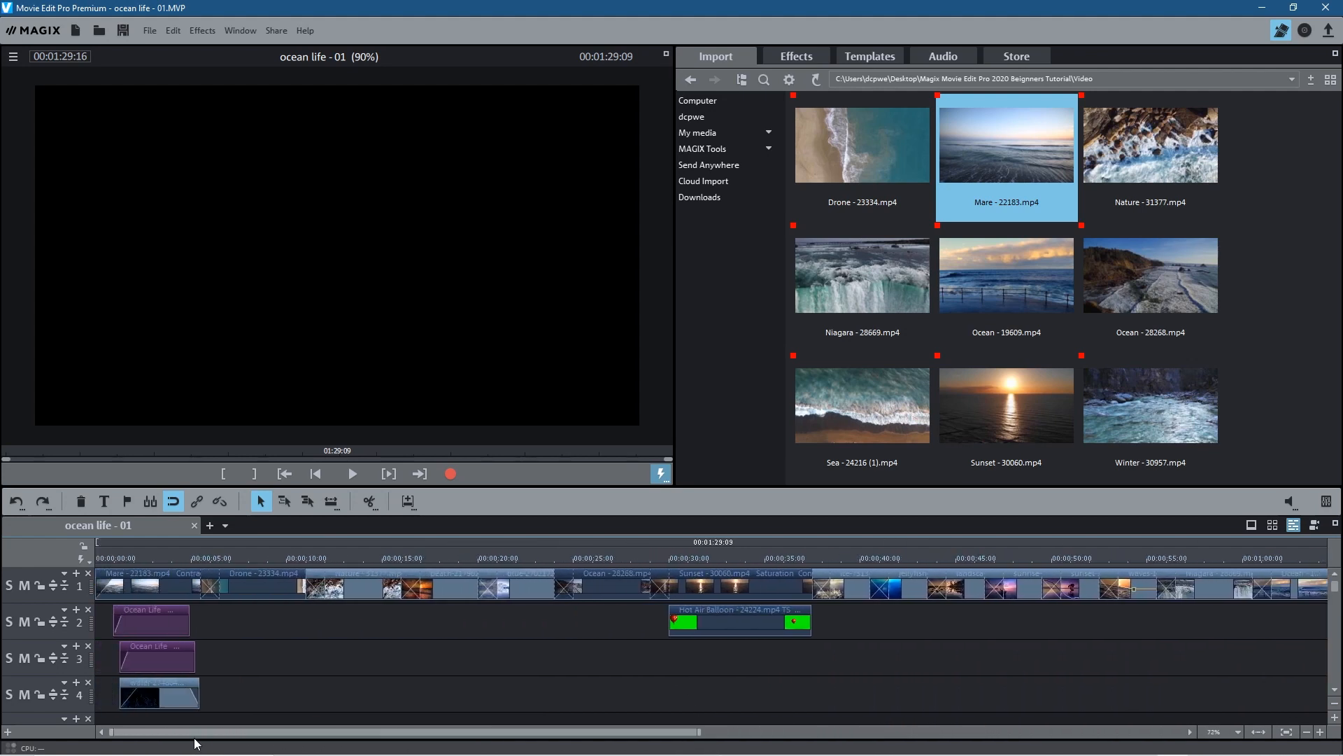
{"action": "left_click", "coordinate": [121, 560]}
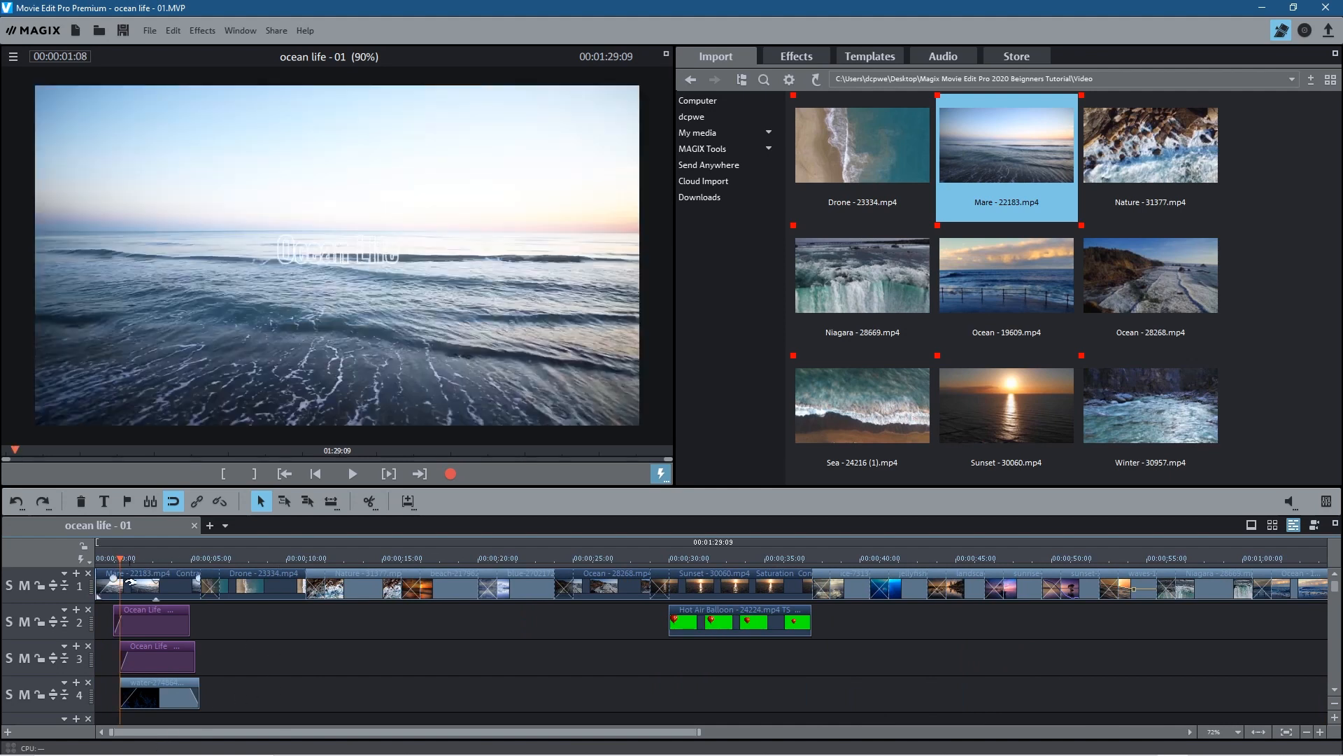
{"action": "left_click_drag", "start_coordinate": [121, 557], "coordinate": [74, 561]}
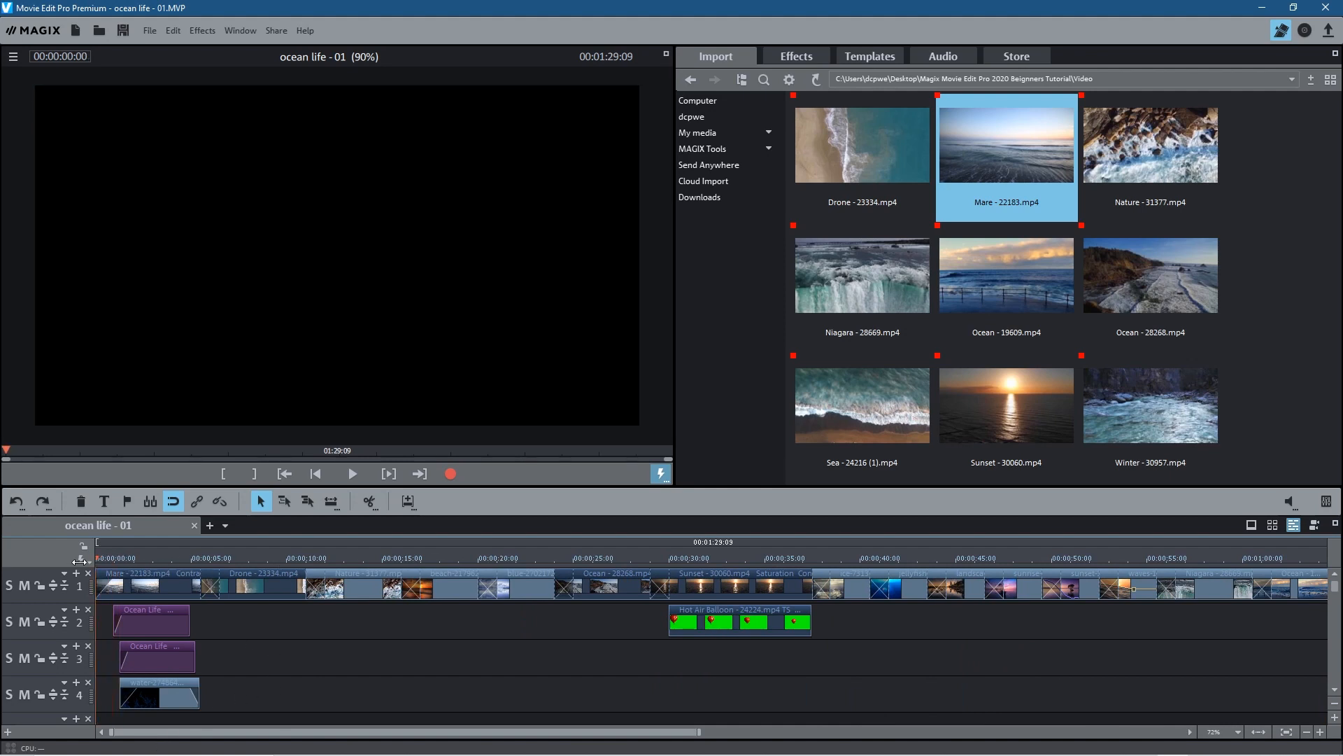
Make room for an empty fifth track in the timeline and open the tutorial's Music folder in the media browser.
{"action": "scroll", "coordinate": [389, 666], "scroll_direction": "down", "scroll_amount": 2}
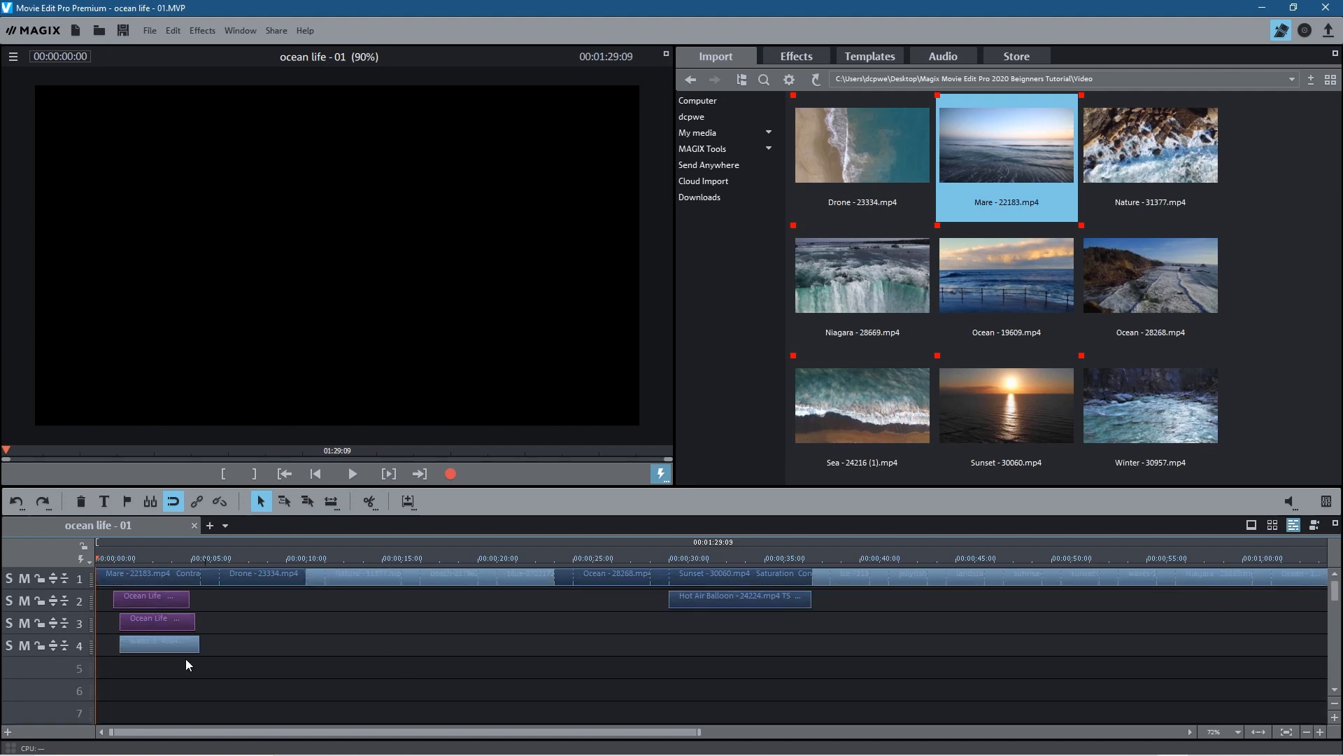
{"action": "scroll", "coordinate": [294, 666], "scroll_direction": "up", "scroll_amount": 1}
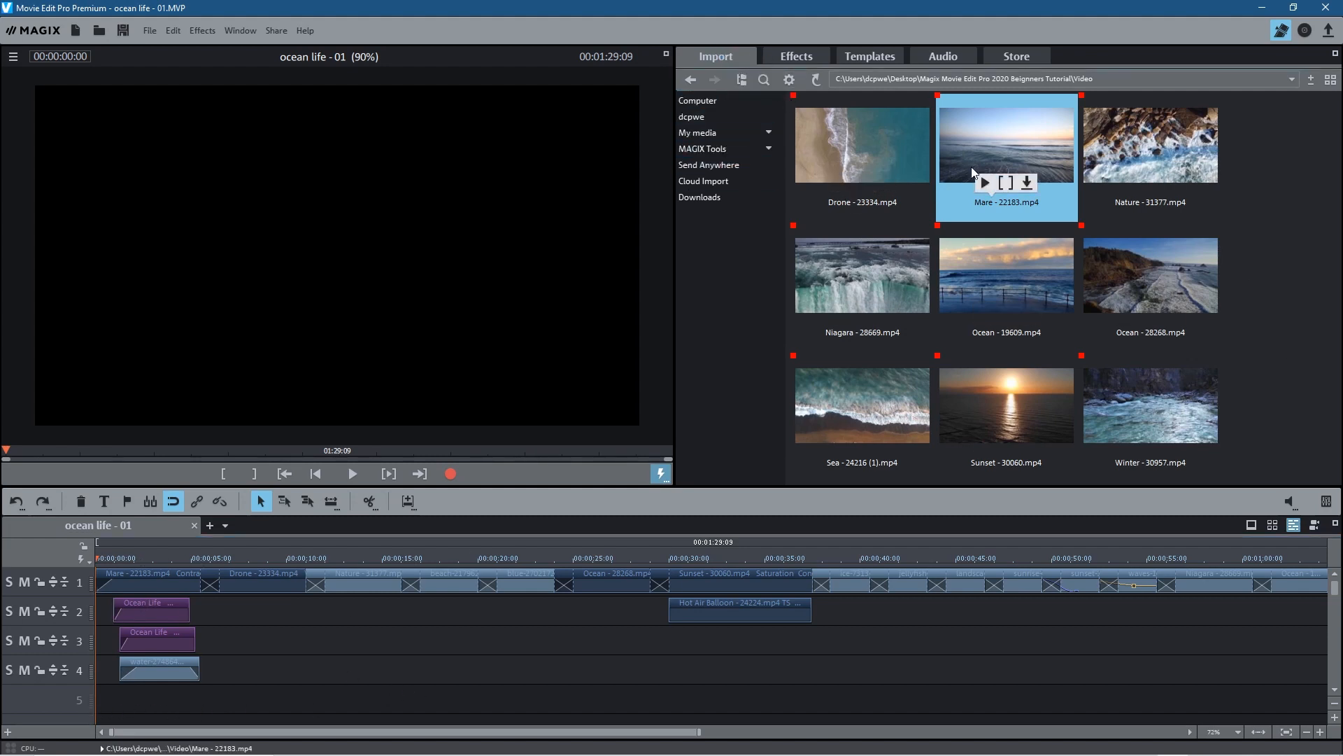
{"action": "left_click", "coordinate": [689, 79]}
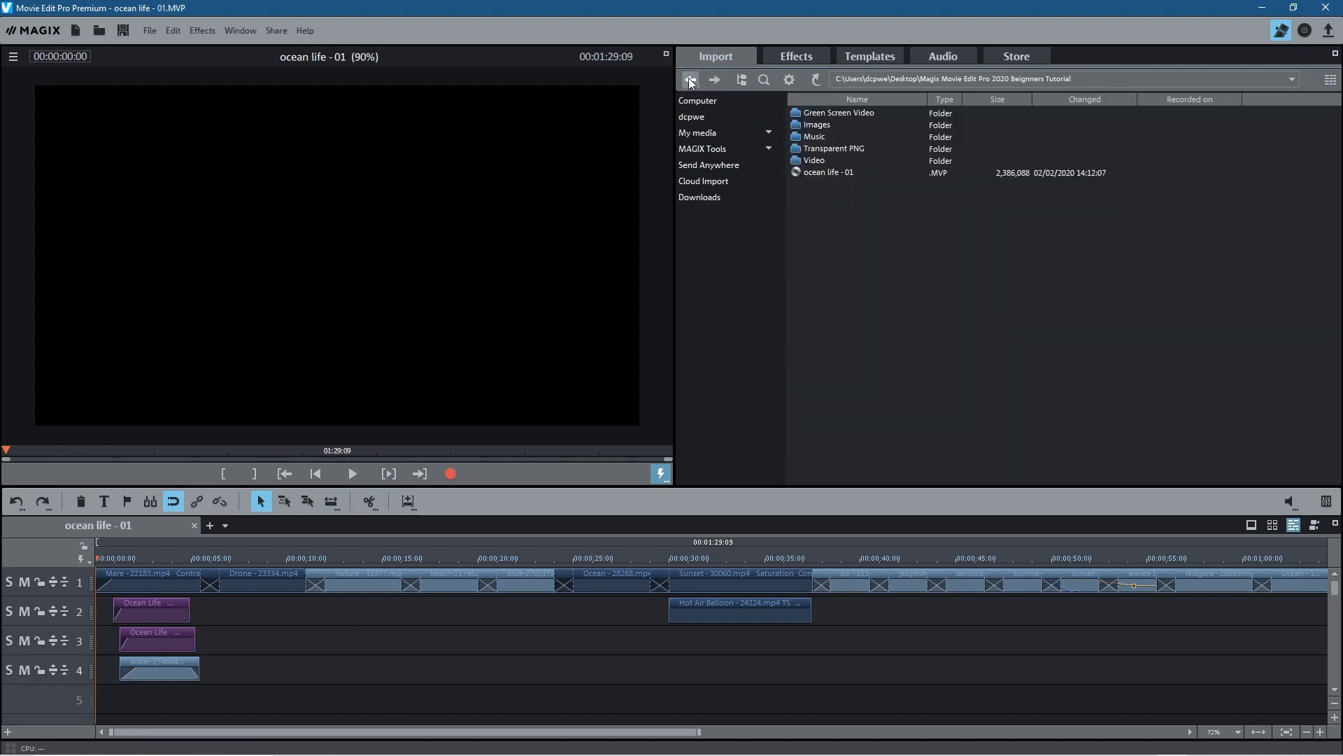
{"action": "double_click", "coordinate": [818, 126]}
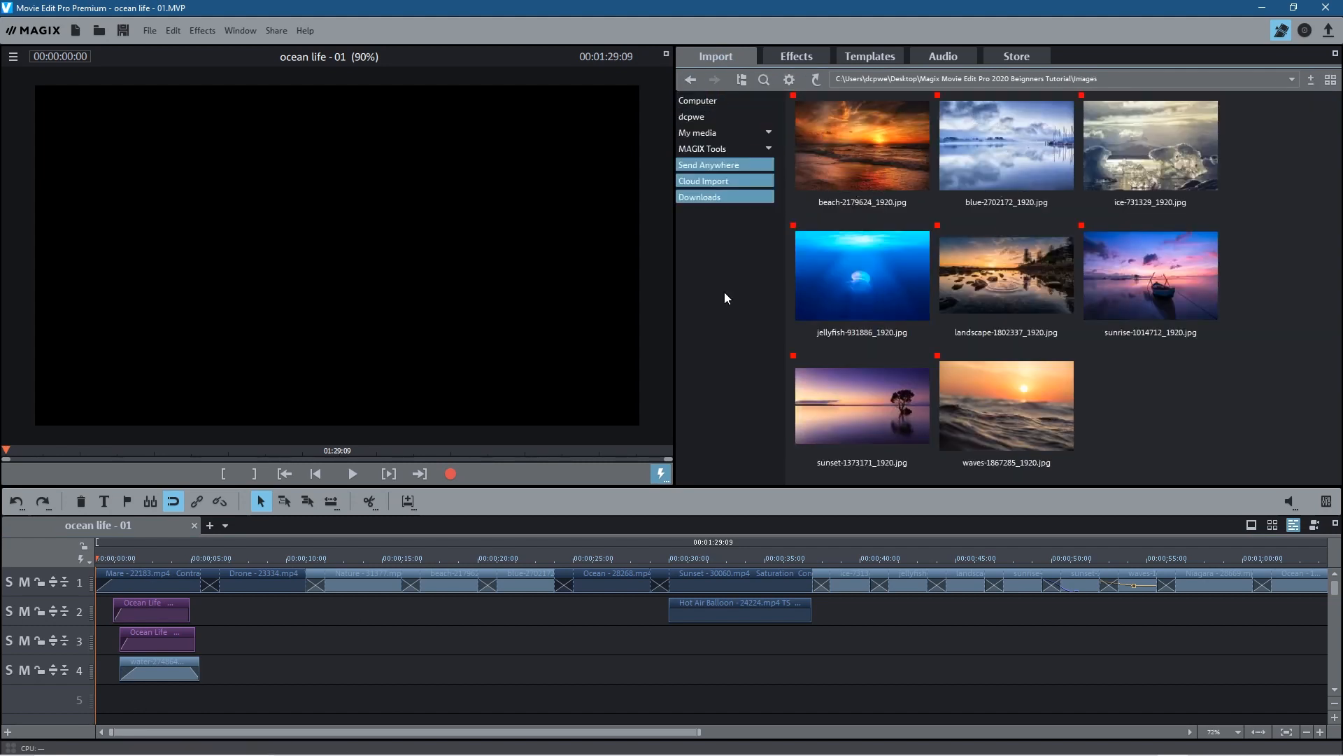
{"action": "left_click", "coordinate": [690, 80]}
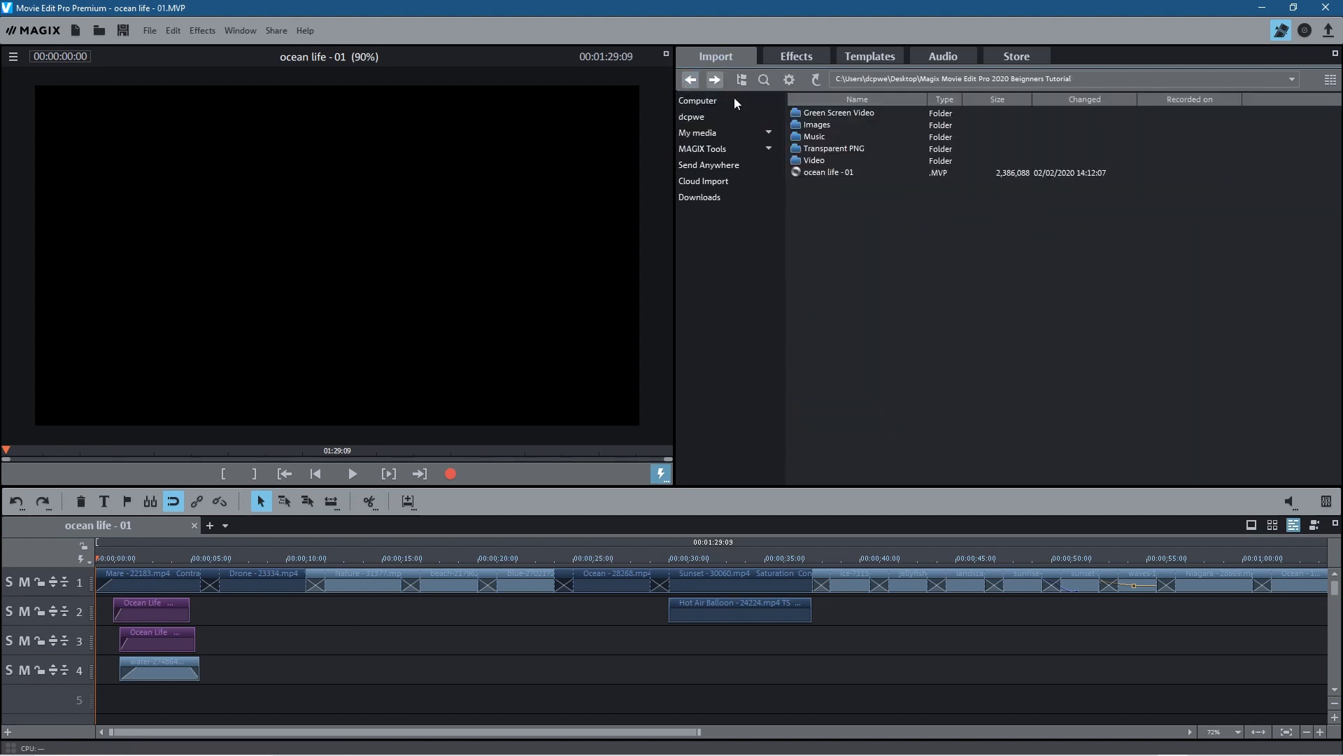
{"action": "left_click", "coordinate": [838, 112]}
{"action": "left_click", "coordinate": [836, 149]}
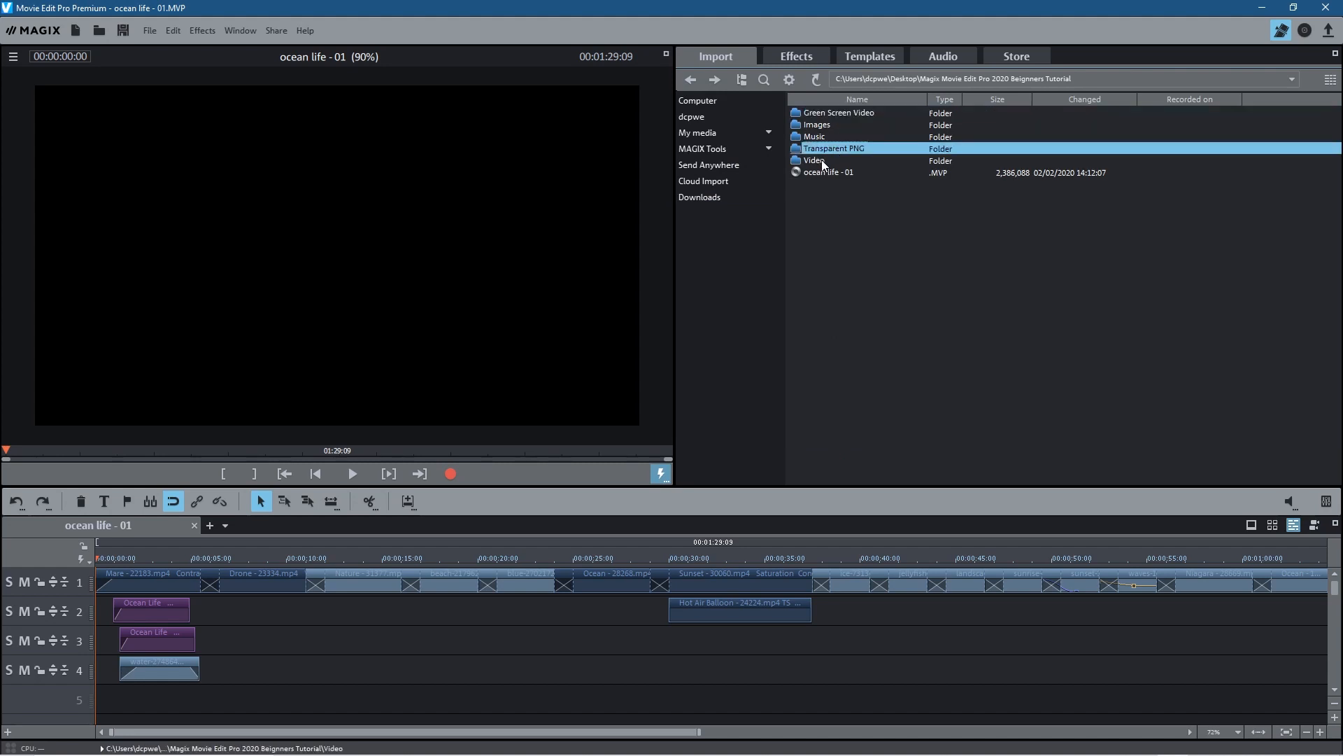
{"action": "double_click", "coordinate": [819, 137]}
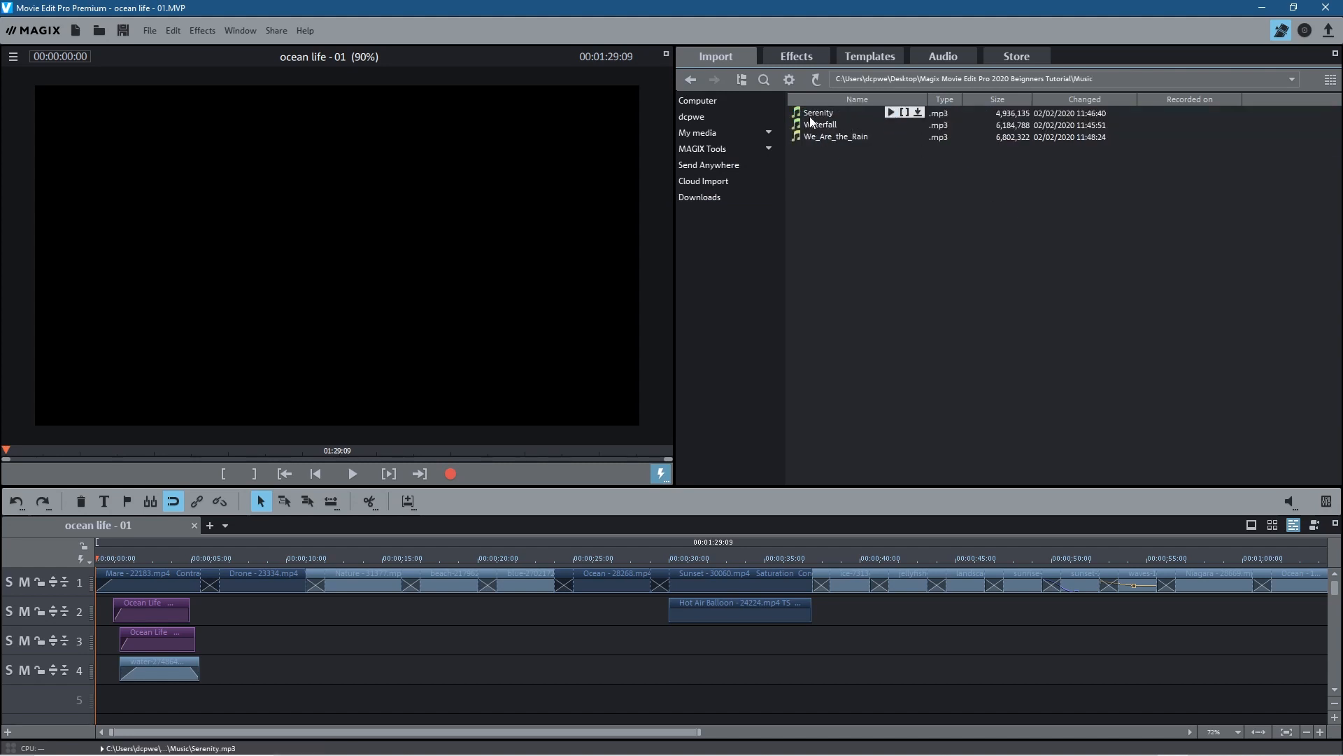
Place Serenity.mp3 at the start of track 5 and play the opening of the movie to hear it.
{"action": "left_click_drag", "start_coordinate": [823, 114], "coordinate": [123, 704]}
{"action": "left_click_drag", "start_coordinate": [362, 290], "coordinate": [362, 290]}
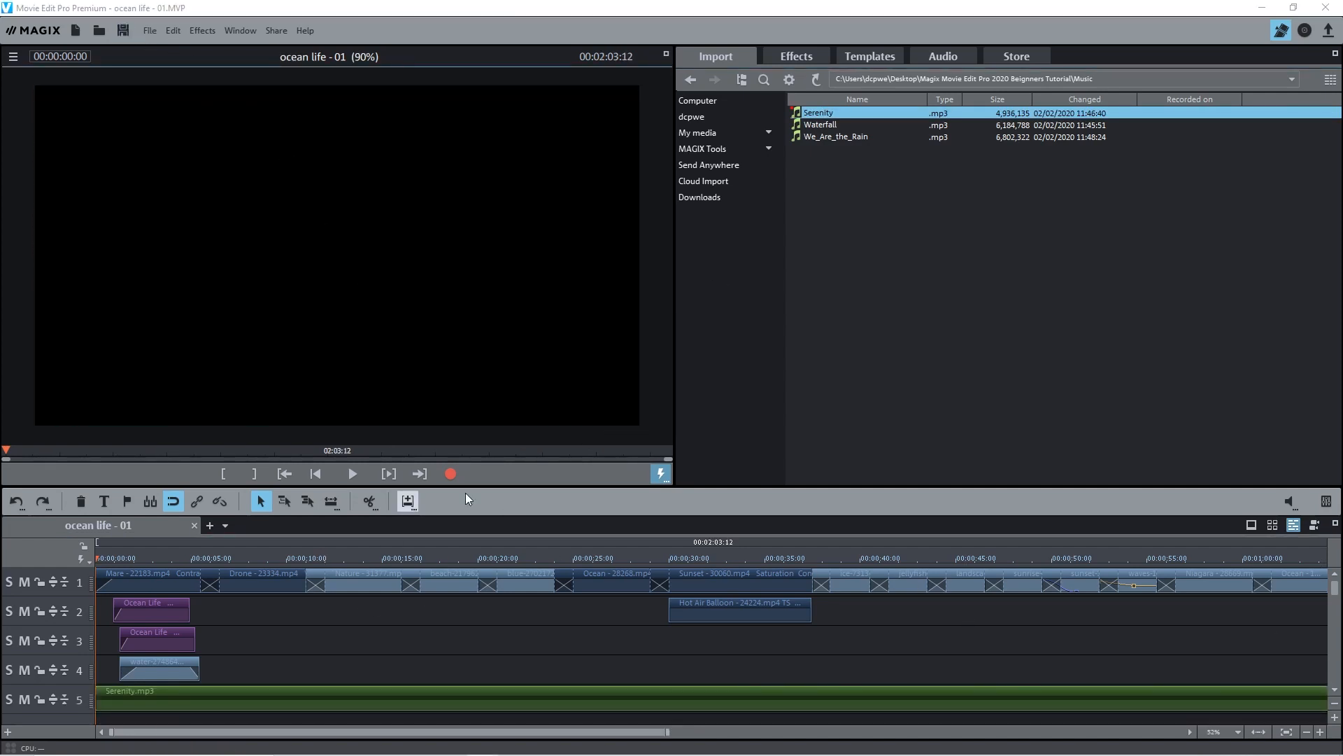
{"action": "left_click", "coordinate": [352, 474]}
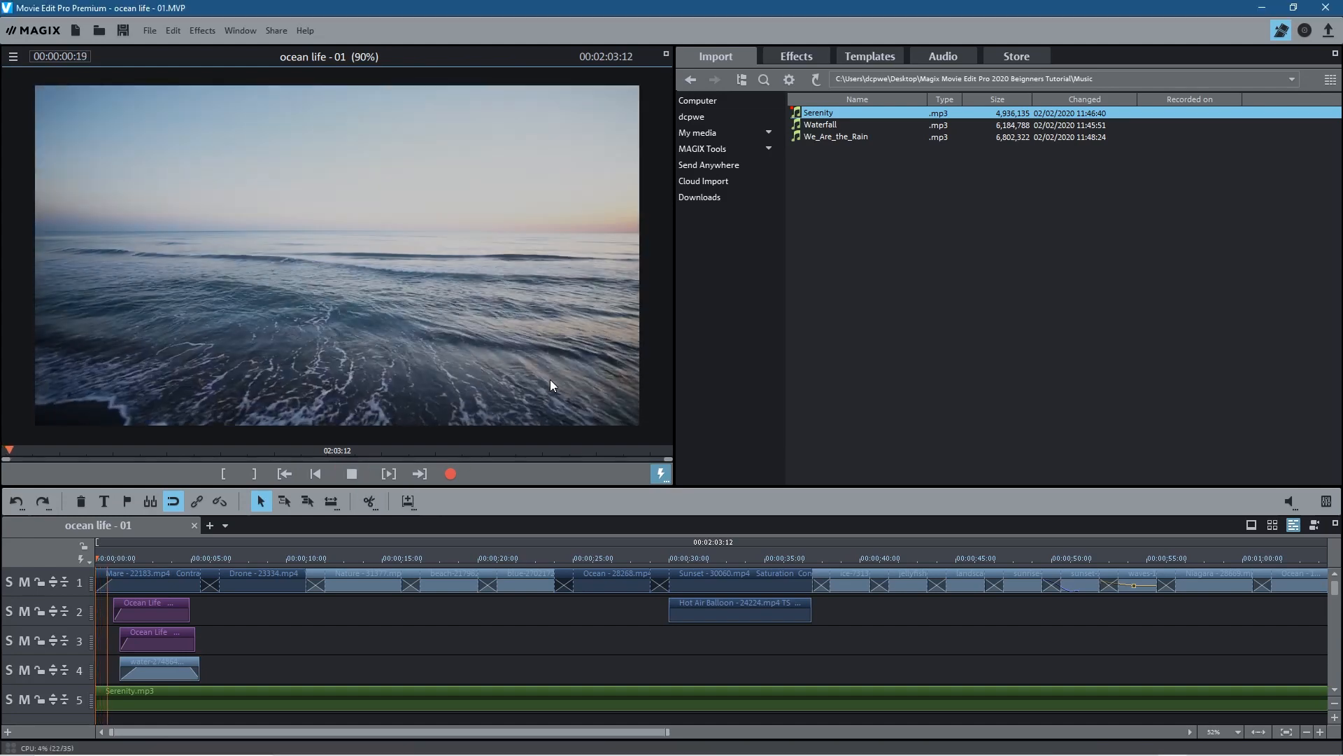
{"action": "left_click", "coordinate": [352, 474]}
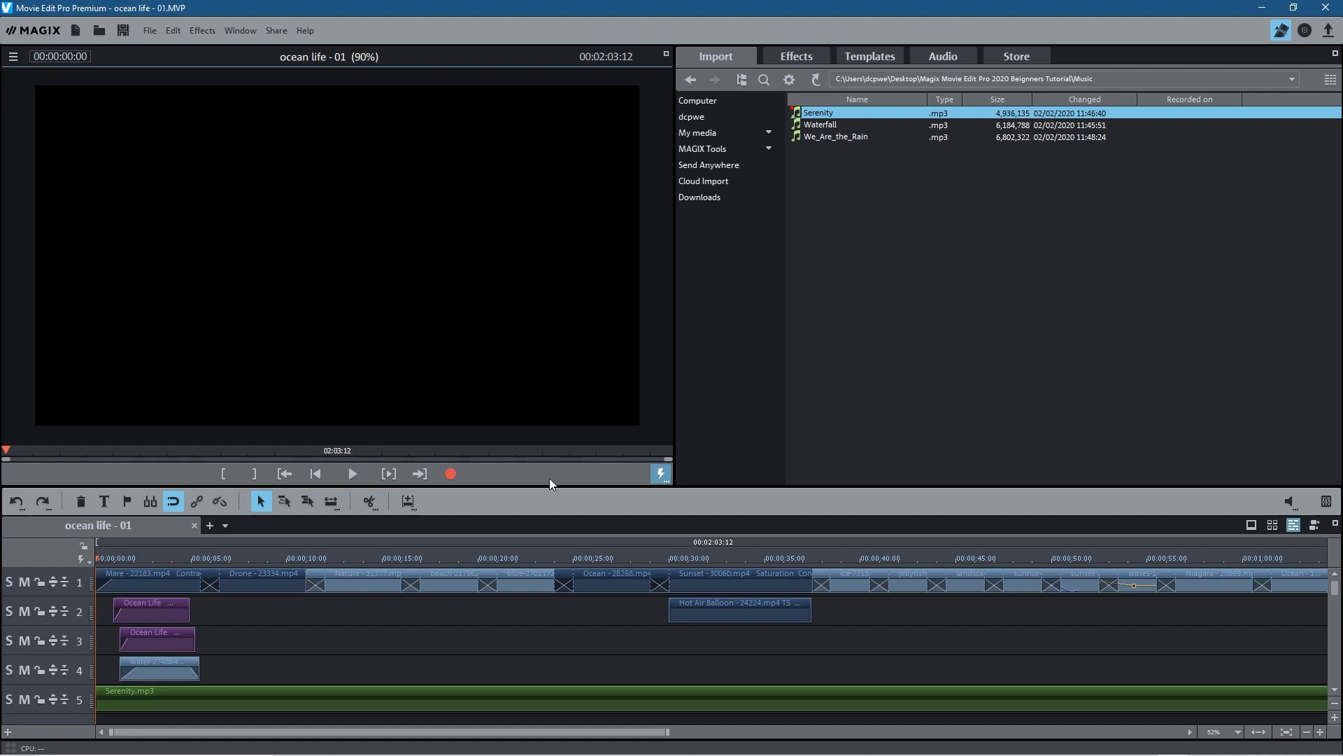
Enlarge the timeline area and the track heights, and select the Serenity.mp3 object on track 5.
{"action": "left_click_drag", "start_coordinate": [551, 484], "coordinate": [549, 419]}
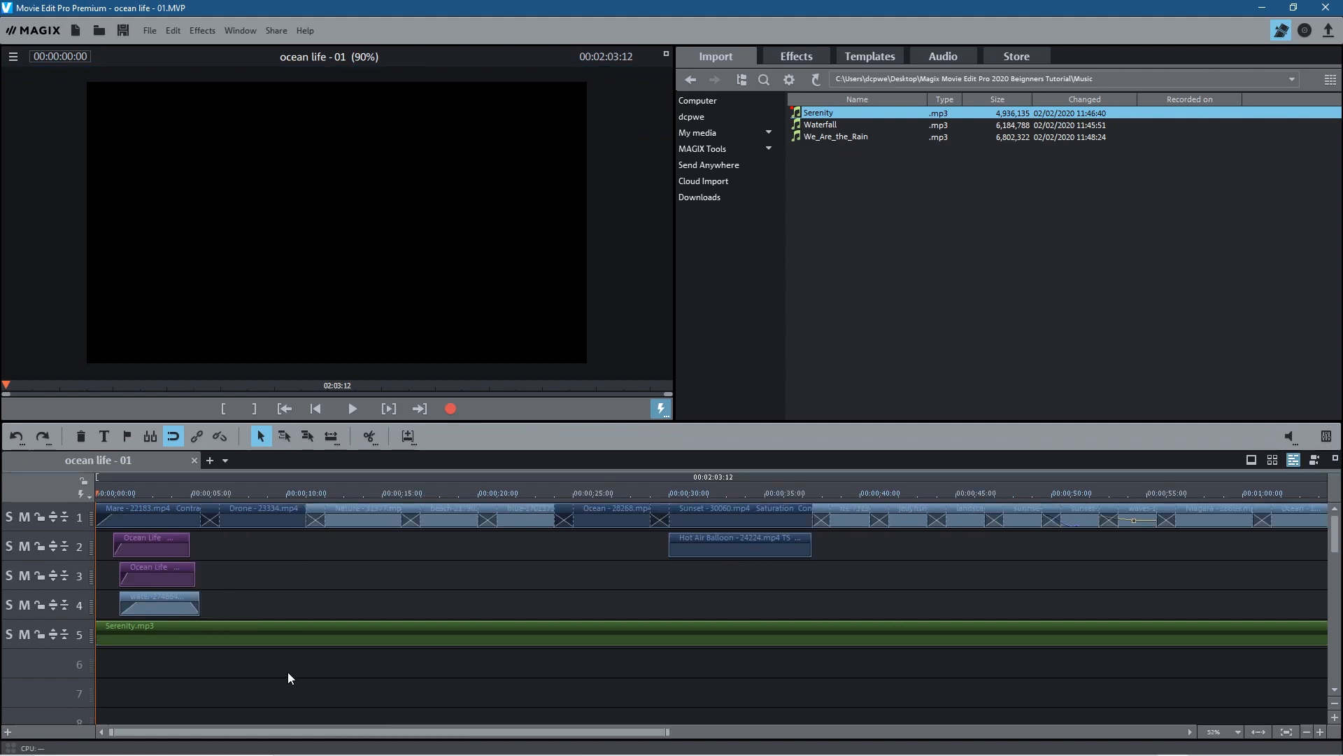
{"action": "scroll", "coordinate": [288, 673], "scroll_direction": "up", "scroll_amount": 2}
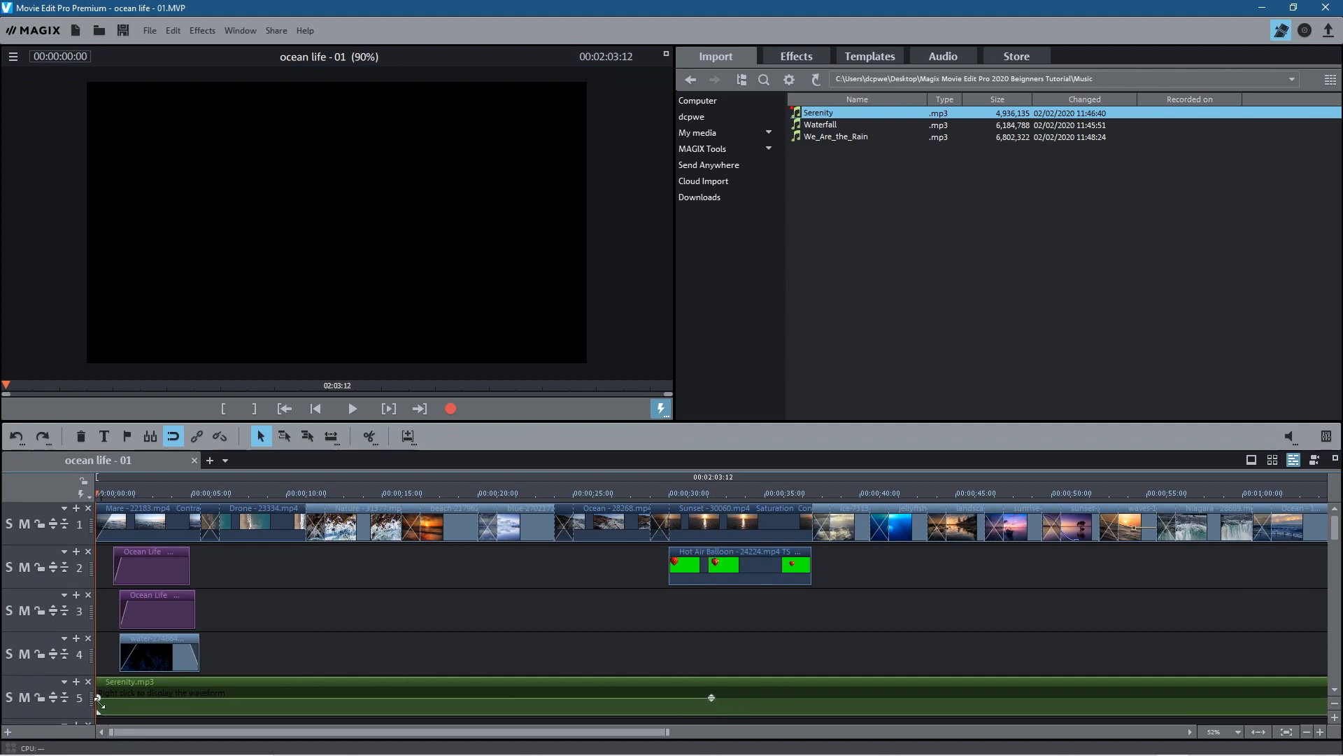
{"action": "left_click", "coordinate": [628, 697]}
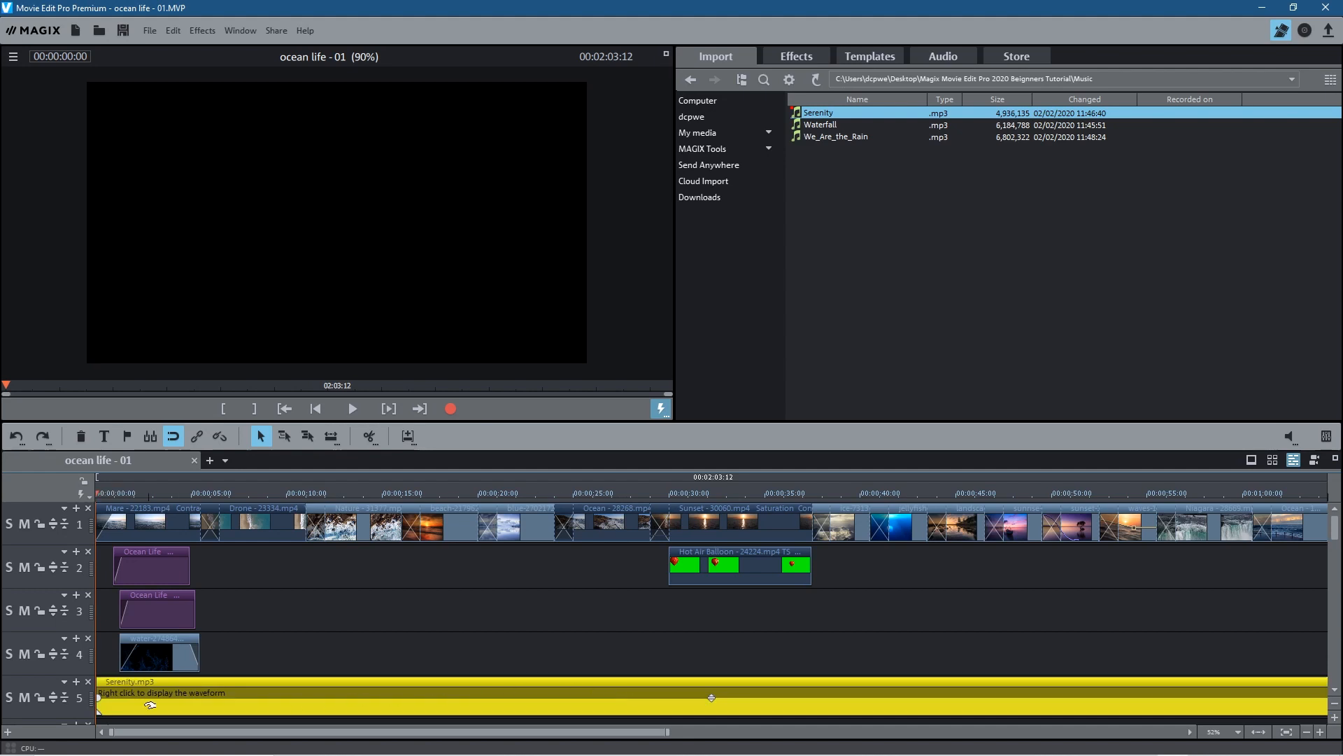
Listen to the opening of the music from several positions and park the playhead at 00:00:01:02.
{"action": "left_click_drag", "start_coordinate": [115, 496], "coordinate": [136, 499]}
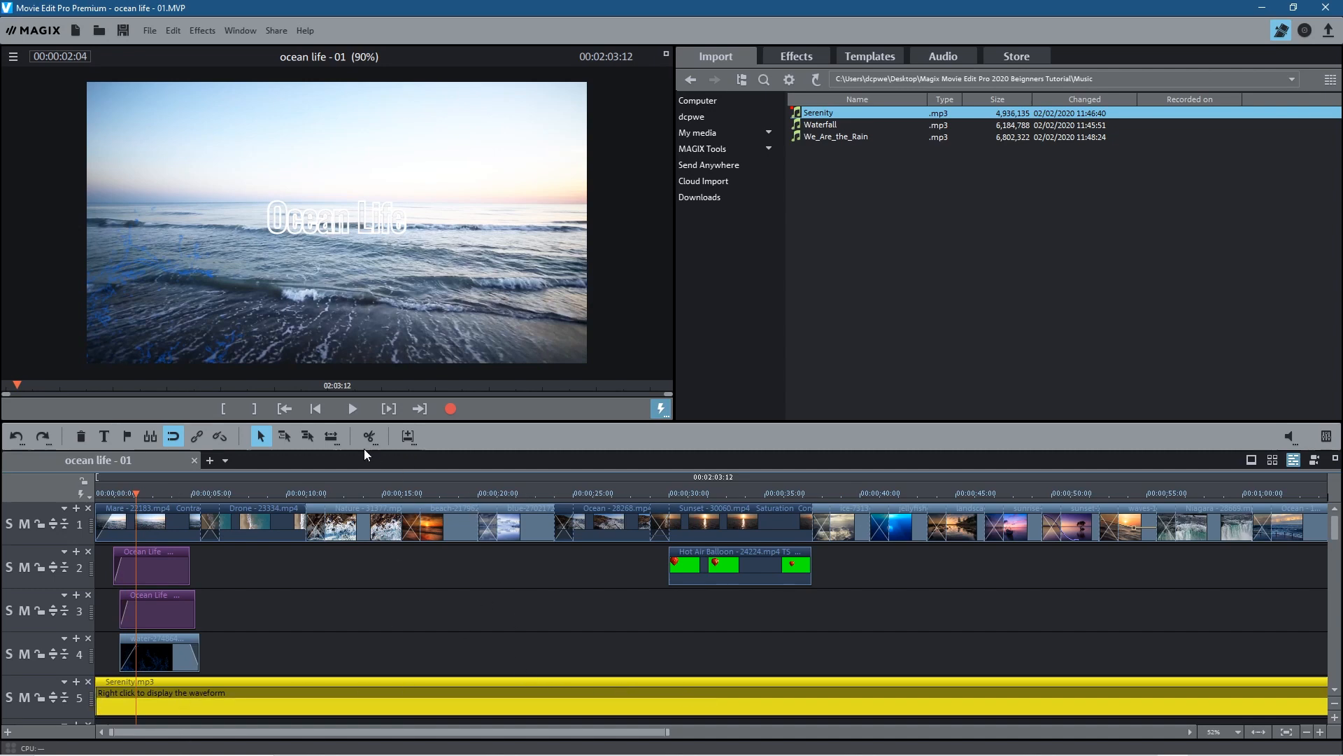
{"action": "left_click", "coordinate": [353, 408]}
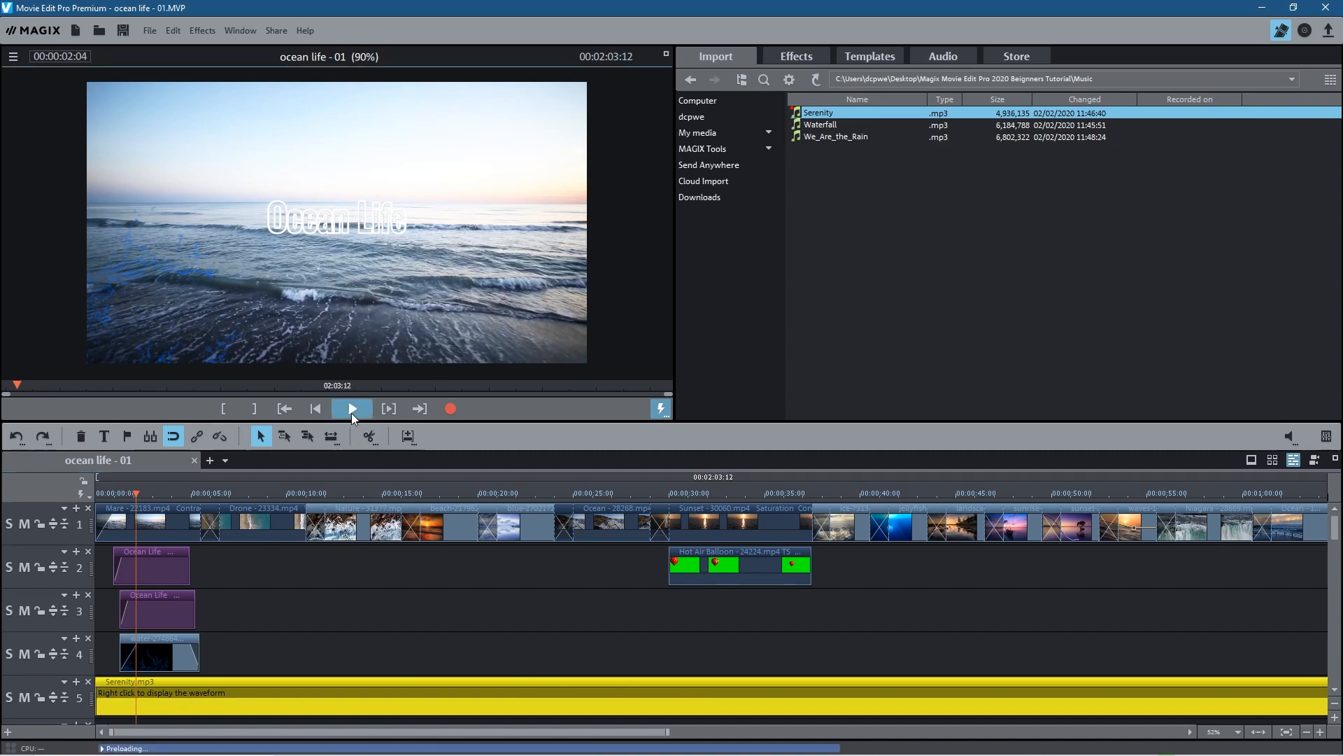
{"action": "left_click", "coordinate": [119, 494]}
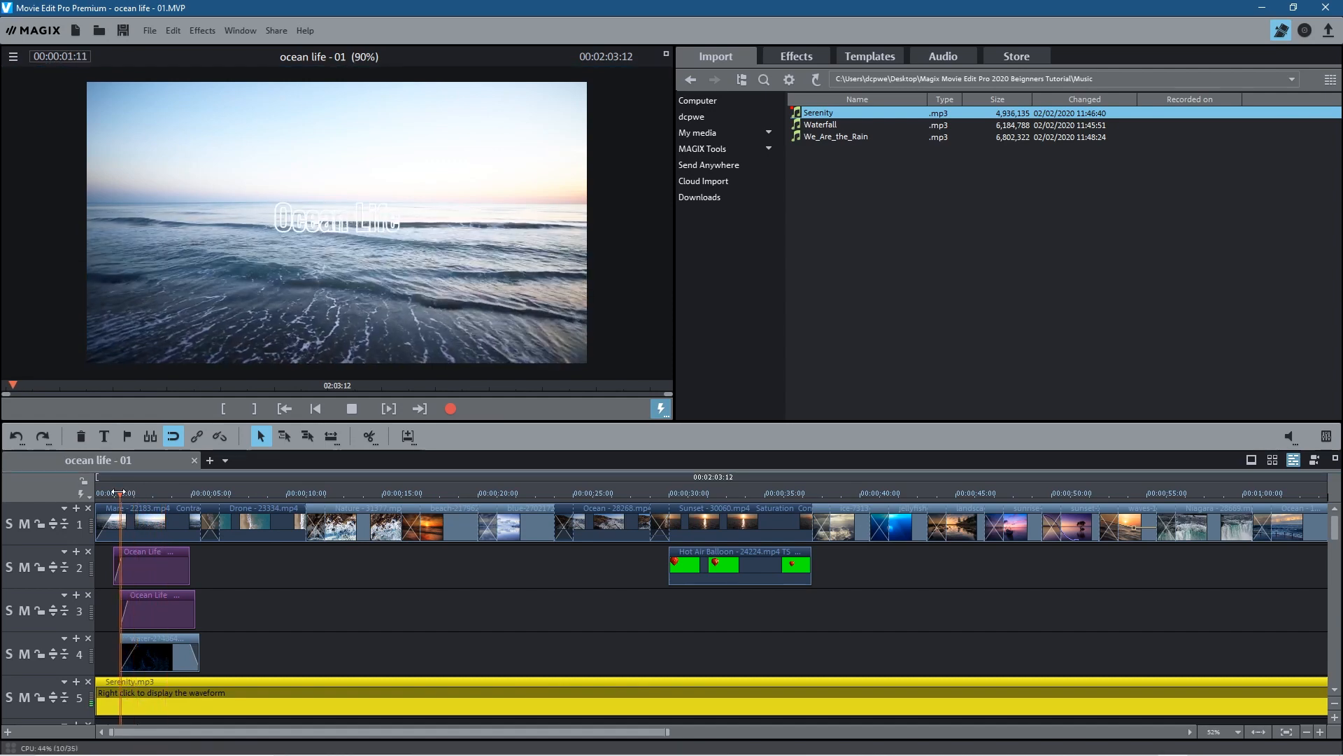
{"action": "left_click", "coordinate": [112, 493]}
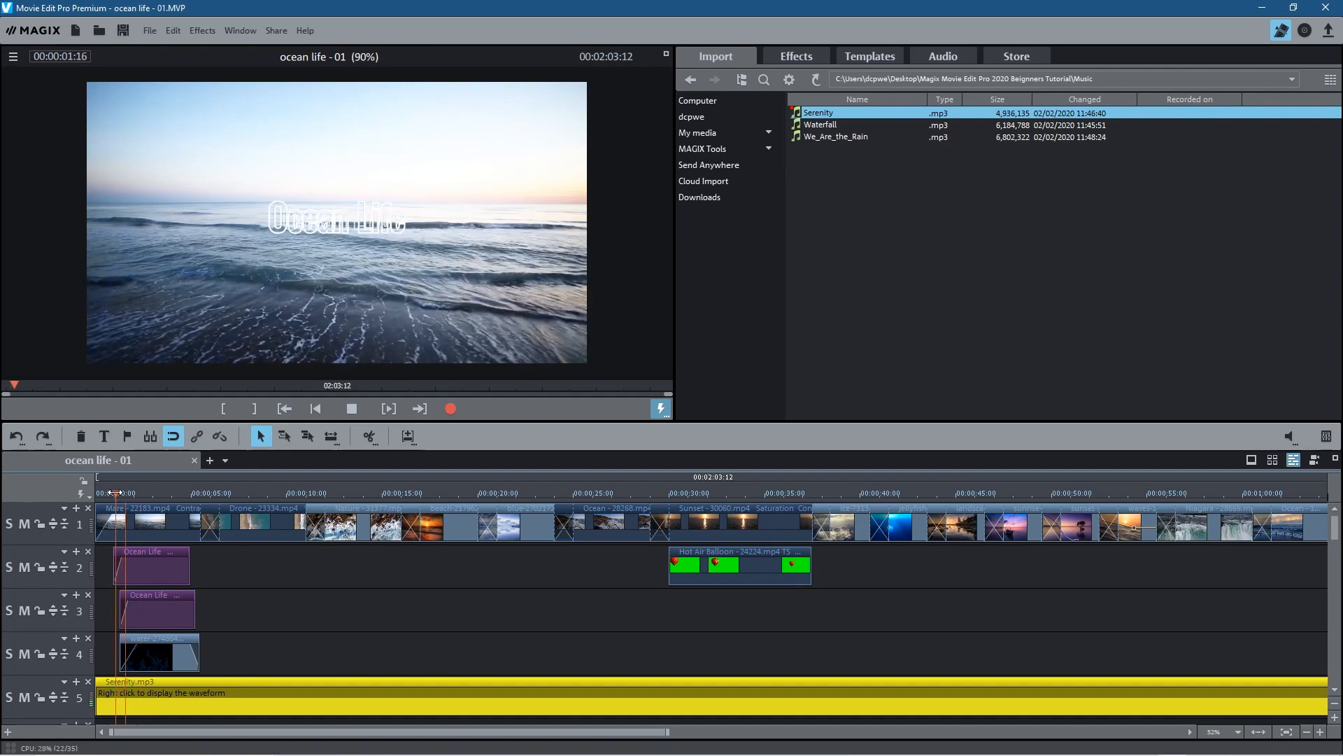
{"action": "left_click", "coordinate": [363, 416]}
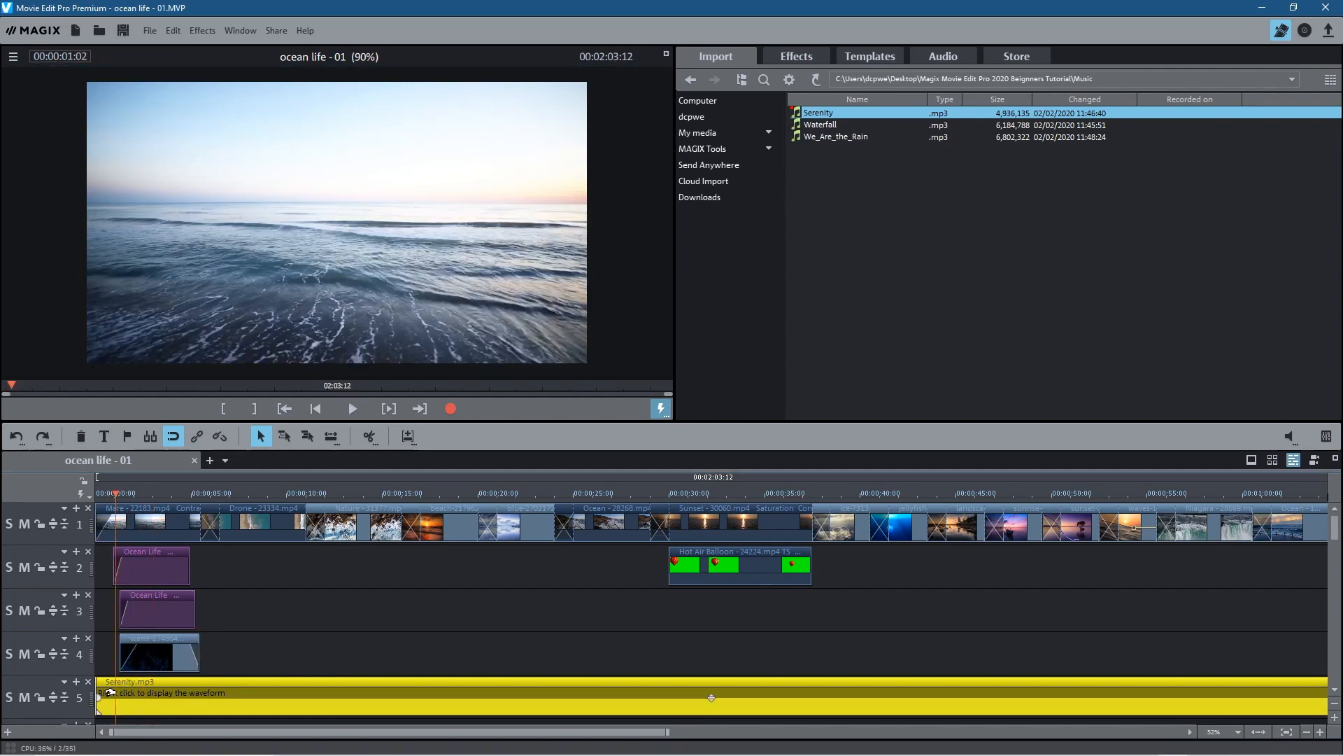
Split Serenity.mp3 at the playhead, delete the short opening piece and move the remaining music to the movie's start.
{"action": "left_click", "coordinate": [371, 436]}
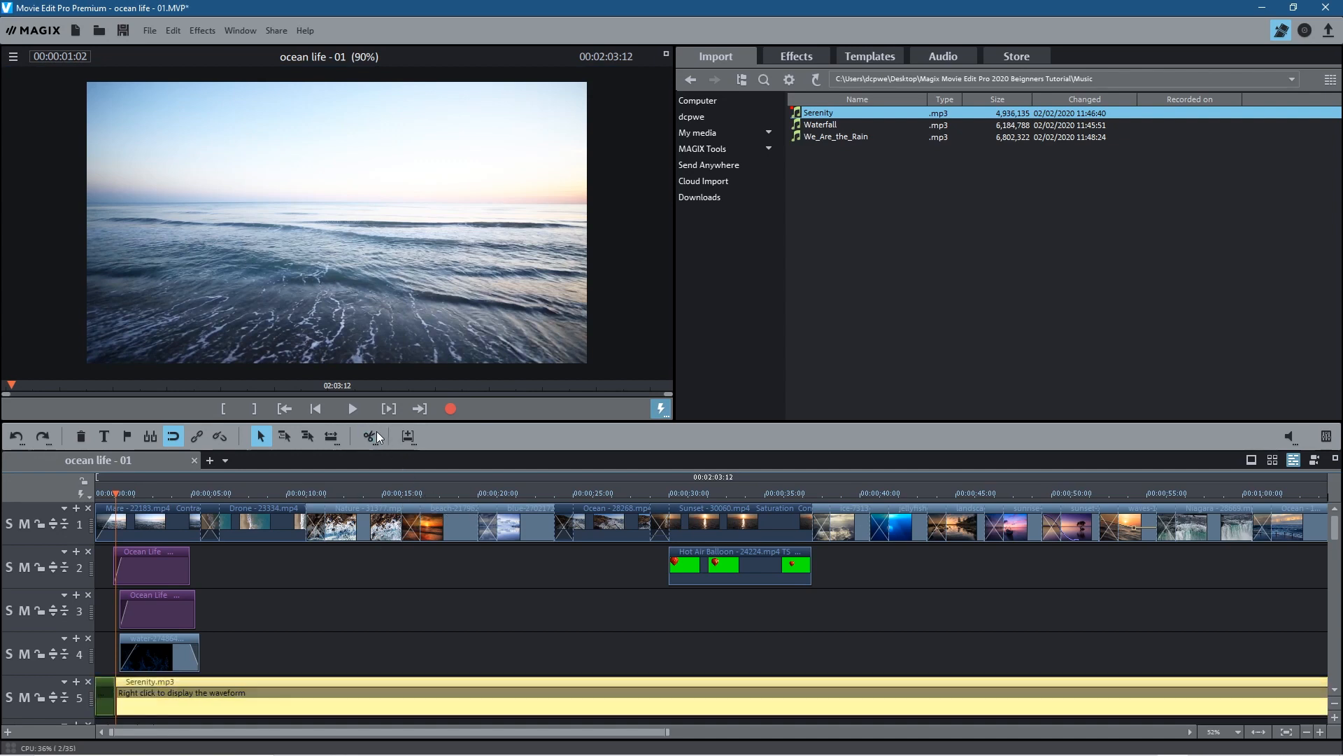
{"action": "left_click", "coordinate": [106, 693]}
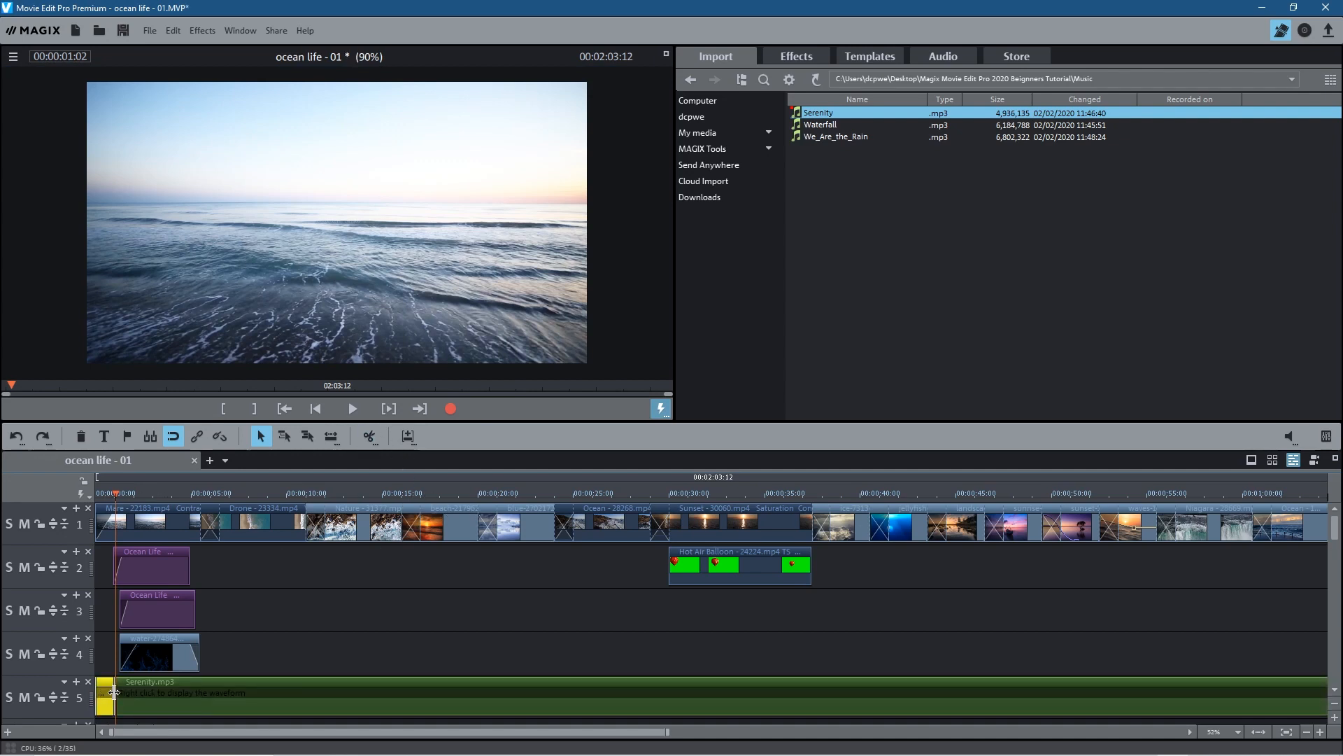
{"action": "key", "text": "Delete"}
{"action": "left_click_drag", "start_coordinate": [176, 688], "coordinate": [147, 688]}
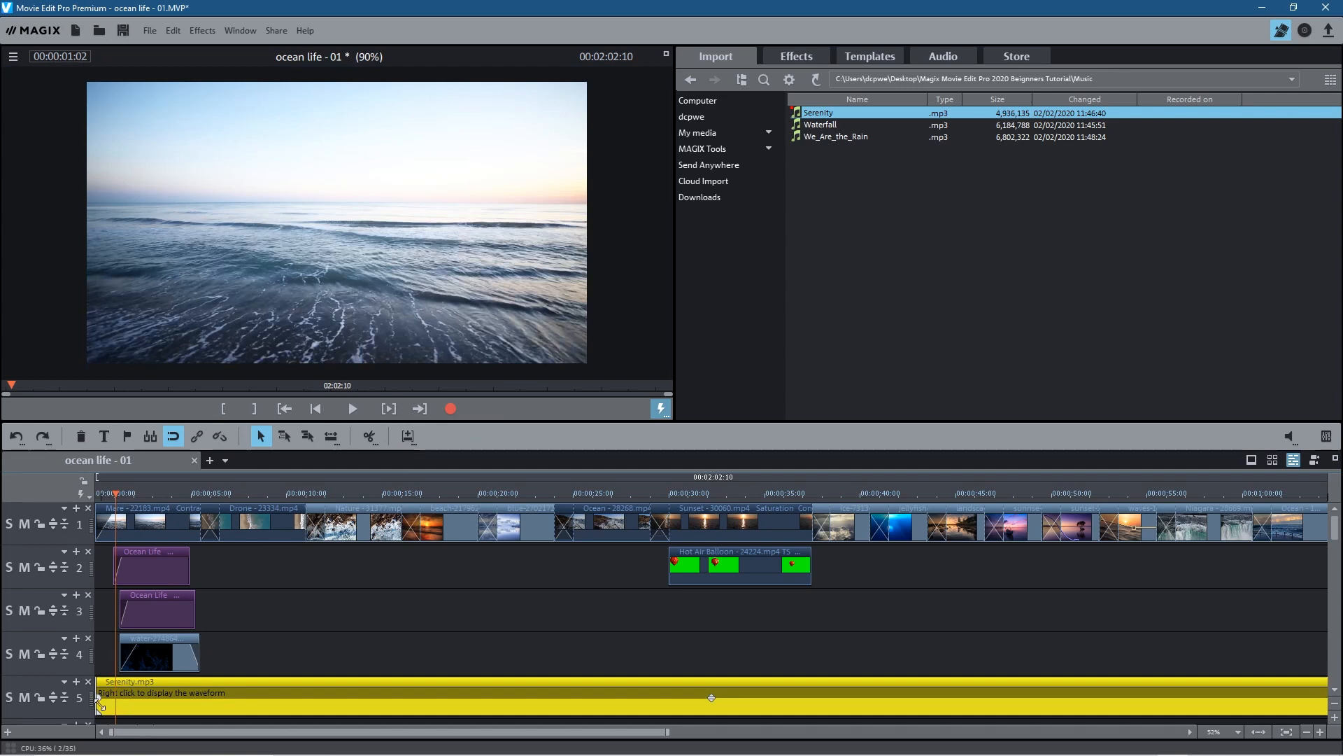
Lower the volume of Serenity.mp3 with one of the Set volume presets.
{"action": "right_click", "coordinate": [668, 697]}
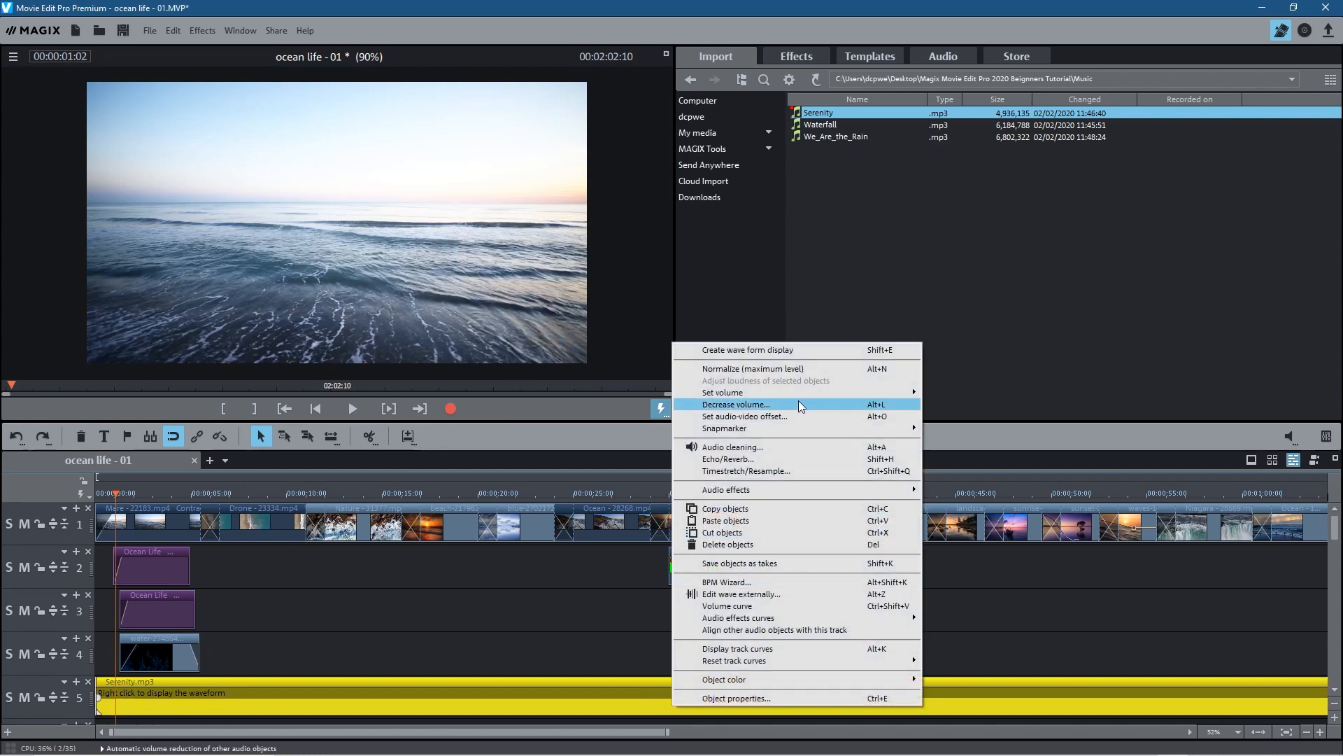
{"action": "mouse_move", "coordinate": [875, 392]}
{"action": "left_click", "coordinate": [970, 465]}
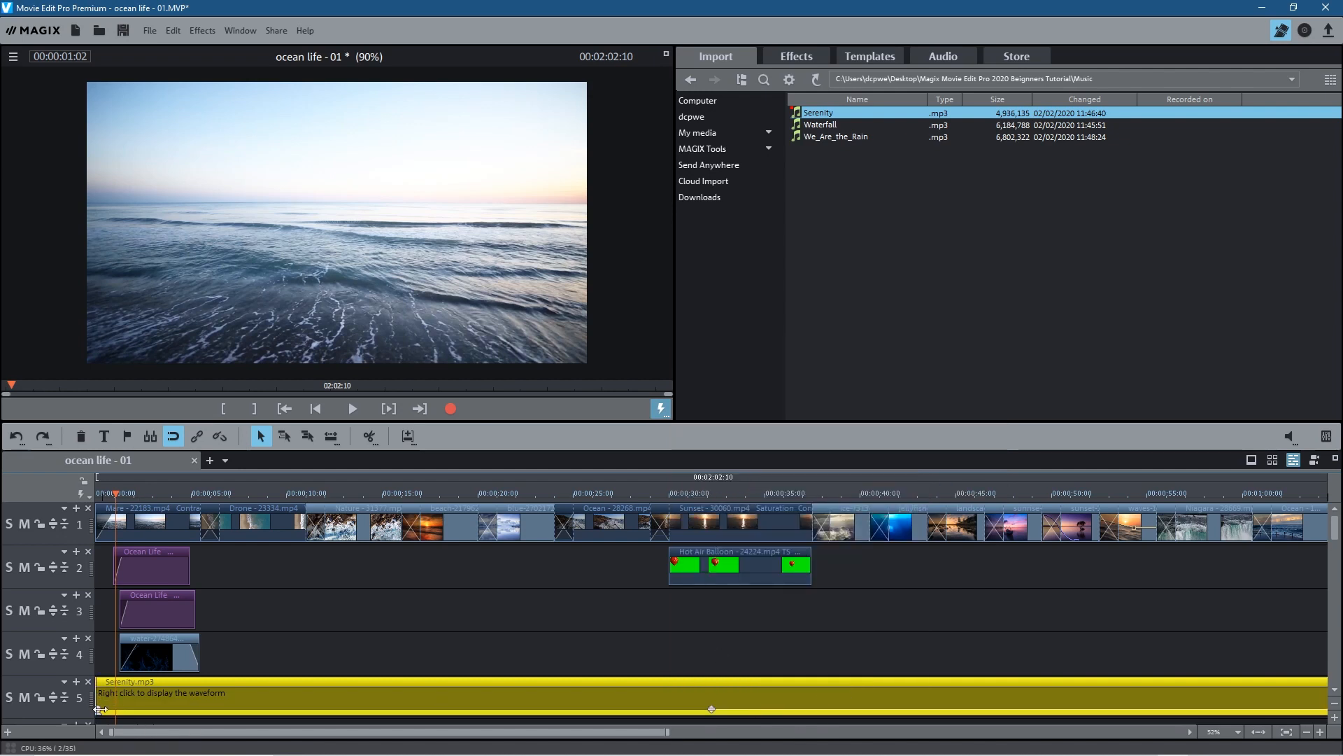
Add a fade-in of about 7 seconds to the start of Serenity.mp3 and check it in playback.
{"action": "left_click_drag", "start_coordinate": [134, 709], "coordinate": [343, 709]}
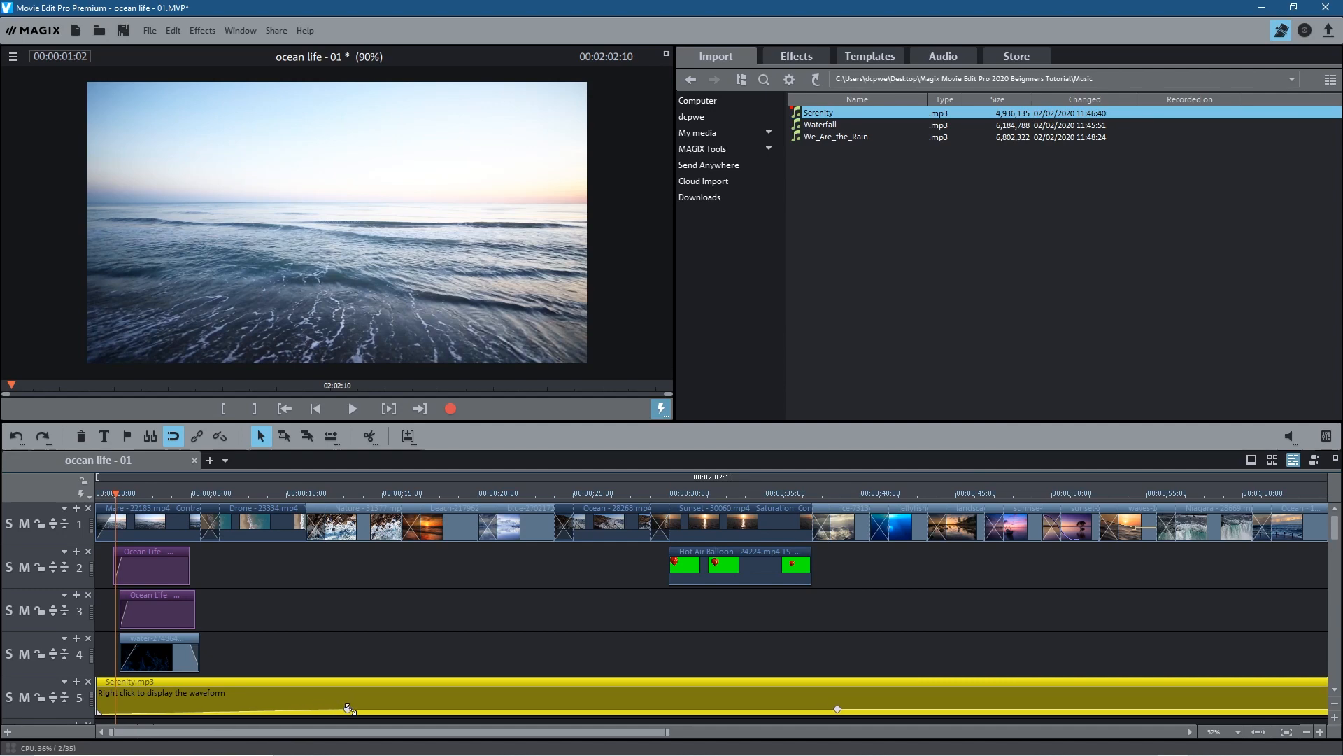
{"action": "left_click", "coordinate": [284, 409]}
{"action": "left_click", "coordinate": [352, 409]}
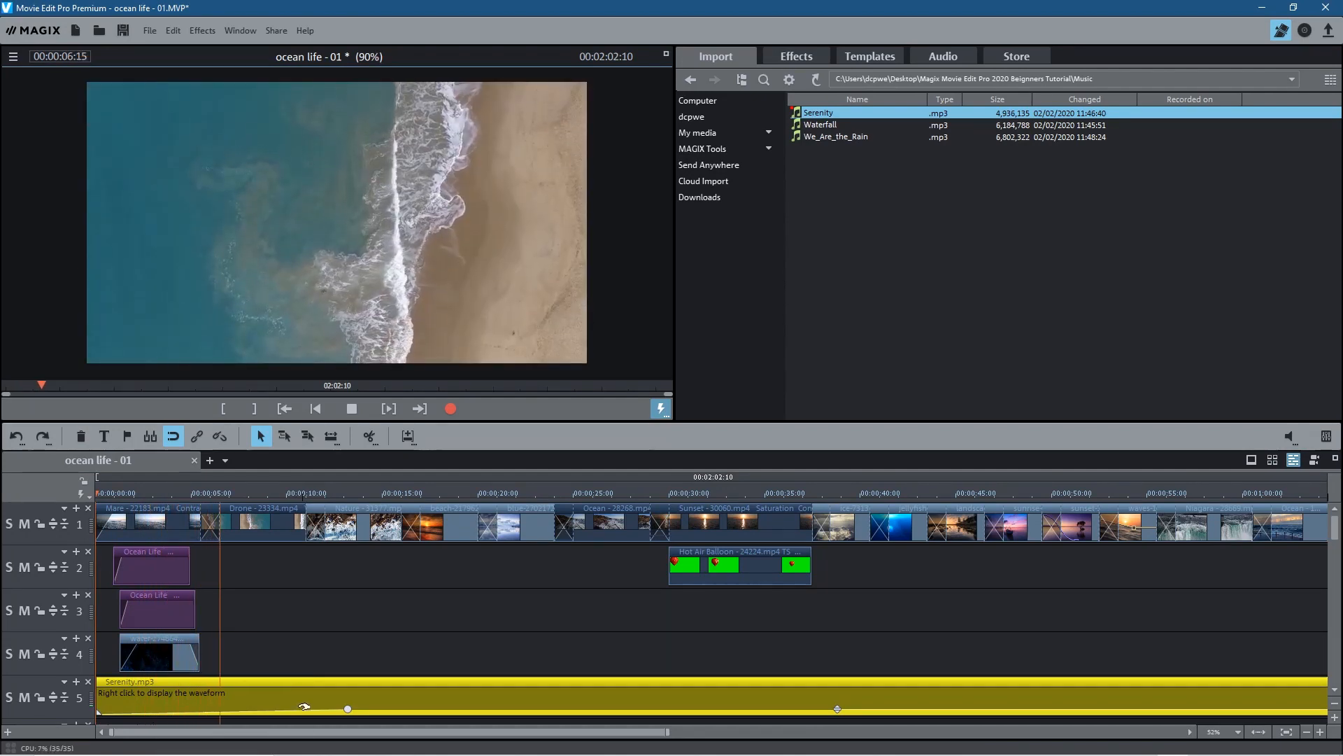
{"action": "left_click_drag", "start_coordinate": [347, 708], "coordinate": [223, 706]}
{"action": "left_click", "coordinate": [179, 501]}
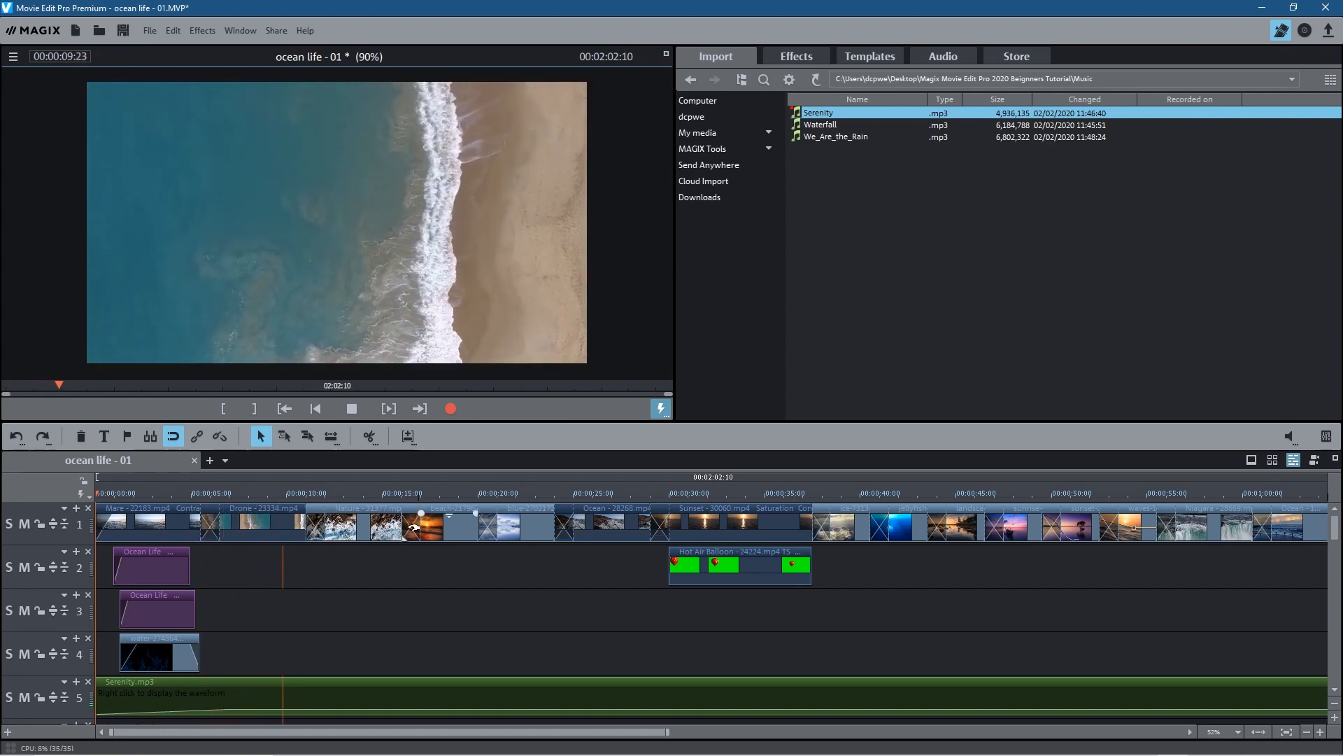
{"action": "left_click", "coordinate": [352, 408]}
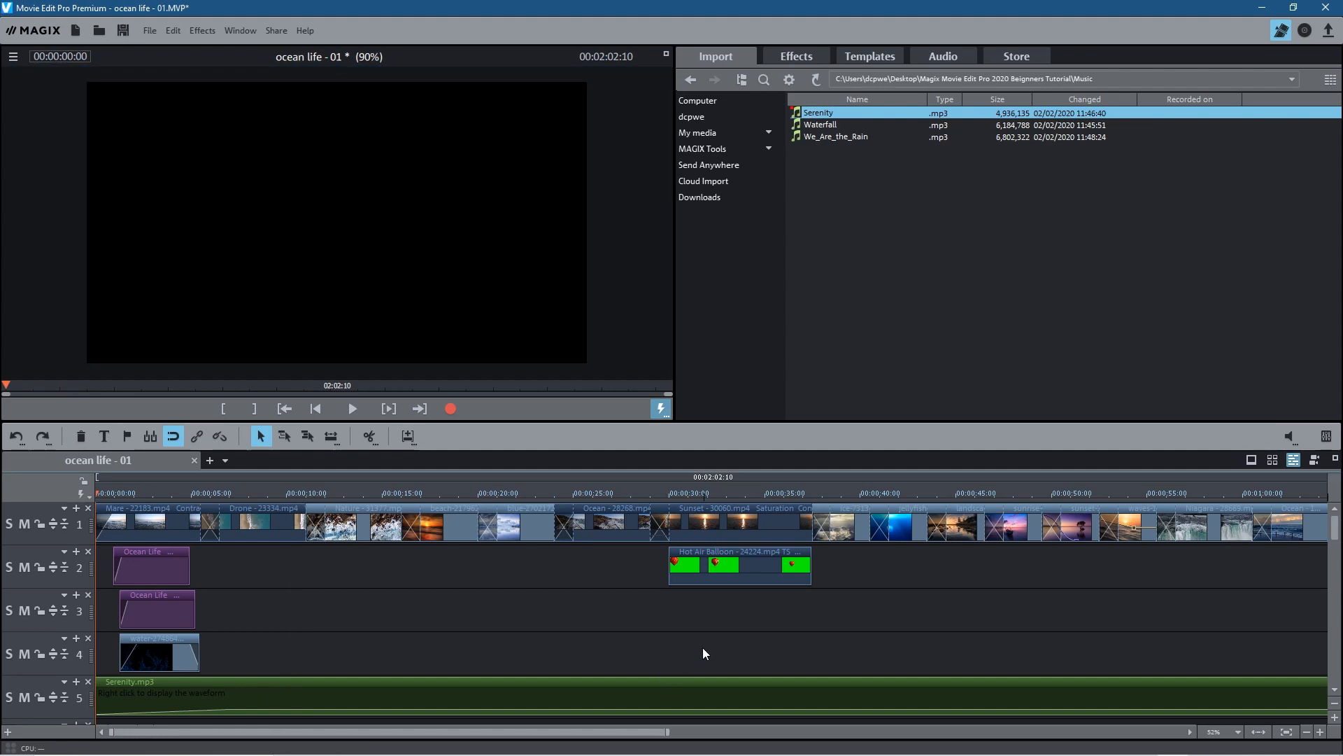
Zoom the timeline to 105% and place the playhead at the end of the closing Mare clip, 00:01:29:09.
{"action": "scroll", "coordinate": [699, 620], "scroll_direction": "down", "scroll_amount": 3}
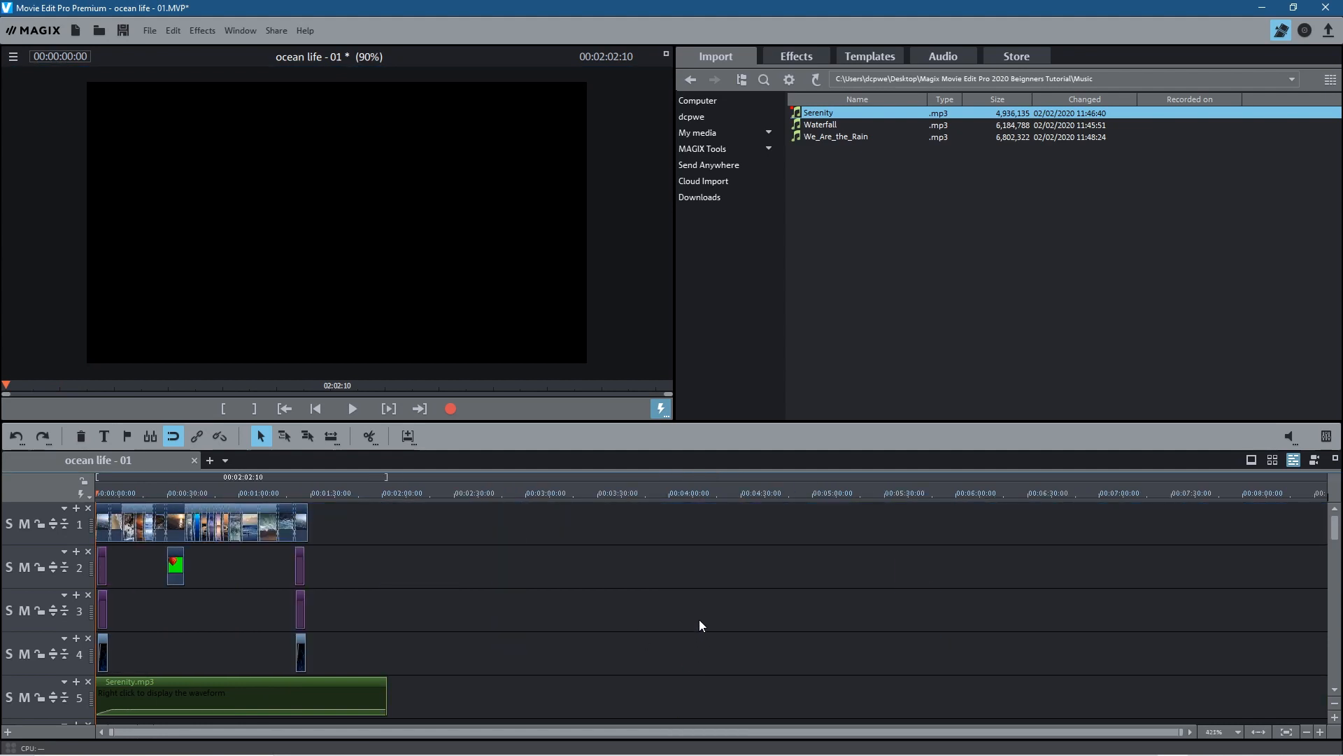
{"action": "scroll", "coordinate": [699, 619], "scroll_direction": "up", "scroll_amount": 2}
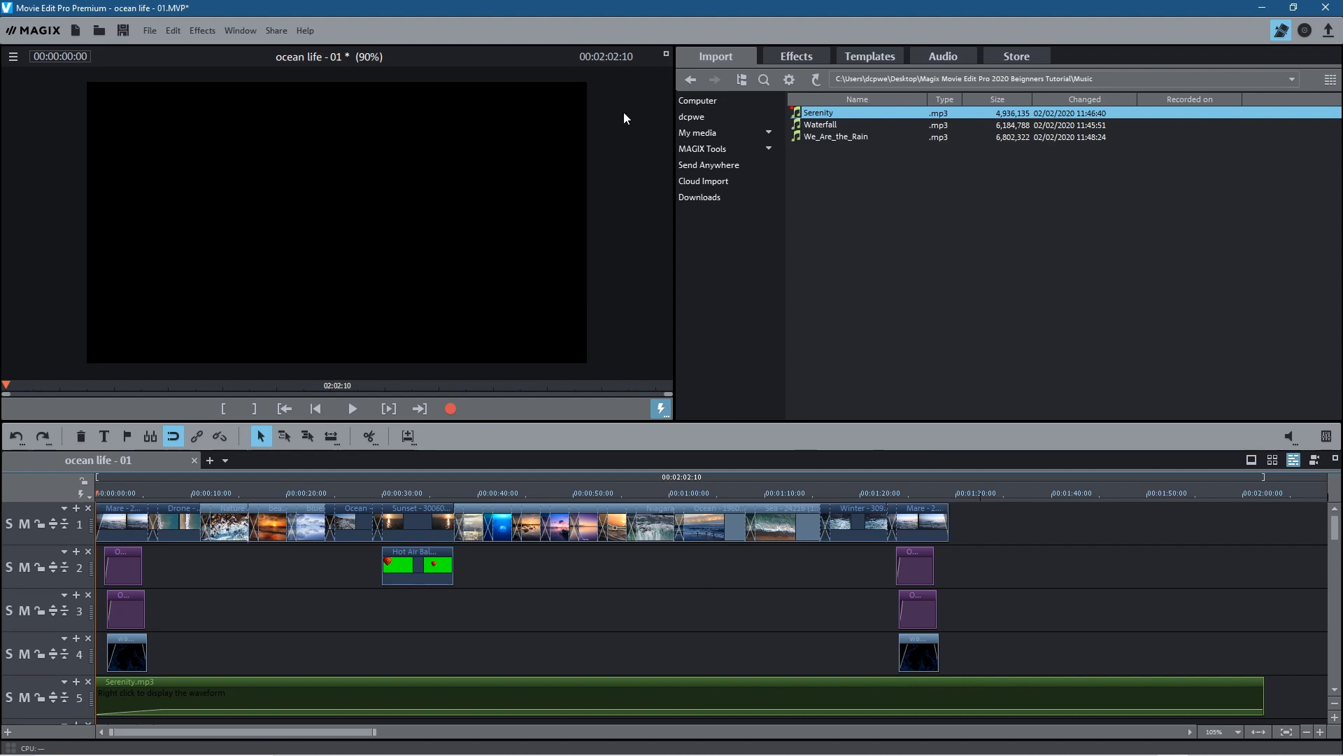
{"action": "left_click", "coordinate": [951, 493]}
{"action": "mouse_move", "coordinate": [950, 494]}
{"action": "left_mouse_down"}
{"action": "mouse_move", "coordinate": [962, 492]}
{"action": "mouse_move", "coordinate": [949, 489]}
{"action": "left_mouse_up"}
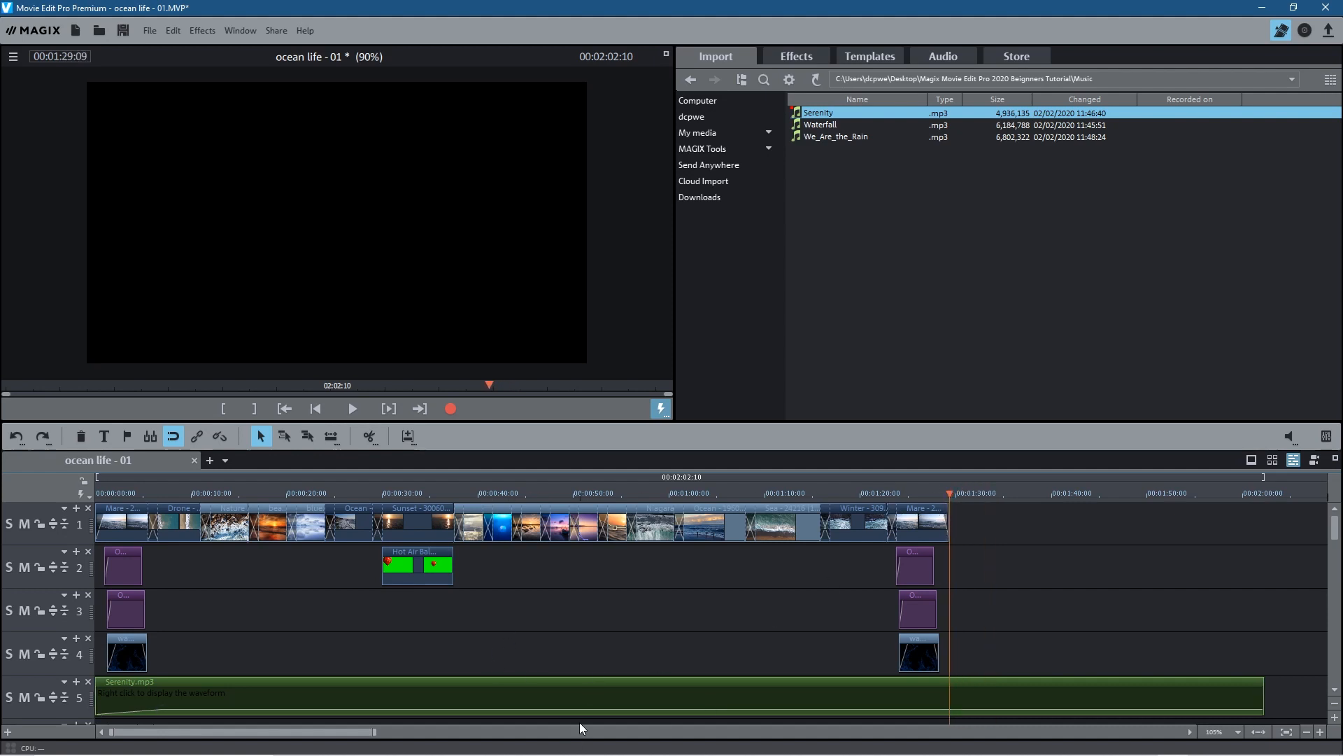
Try splitting Serenity.mp3 at 00:00:37:15, where the Hot Air Balloon clip ends, undo the split and deselect the music.
{"action": "left_click", "coordinate": [411, 499]}
{"action": "left_click", "coordinate": [466, 692]}
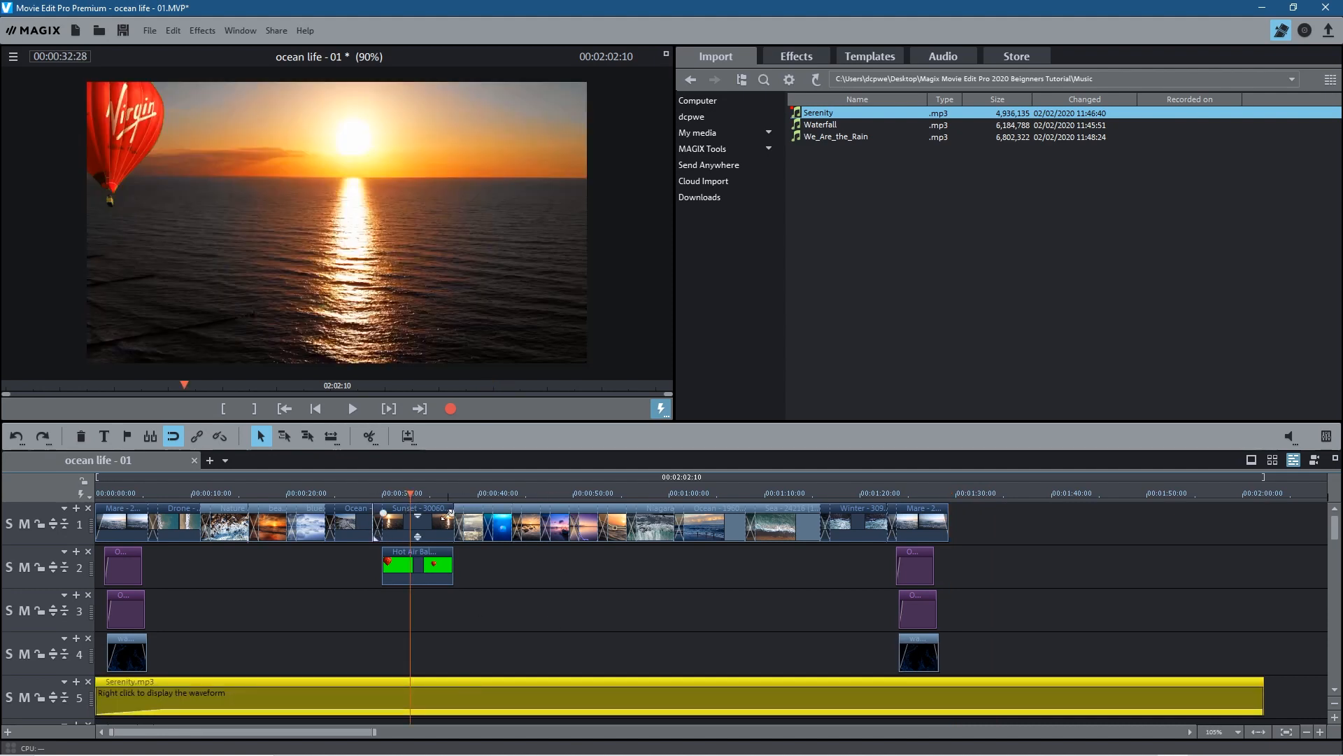
{"action": "left_click_drag", "start_coordinate": [411, 493], "coordinate": [452, 492]}
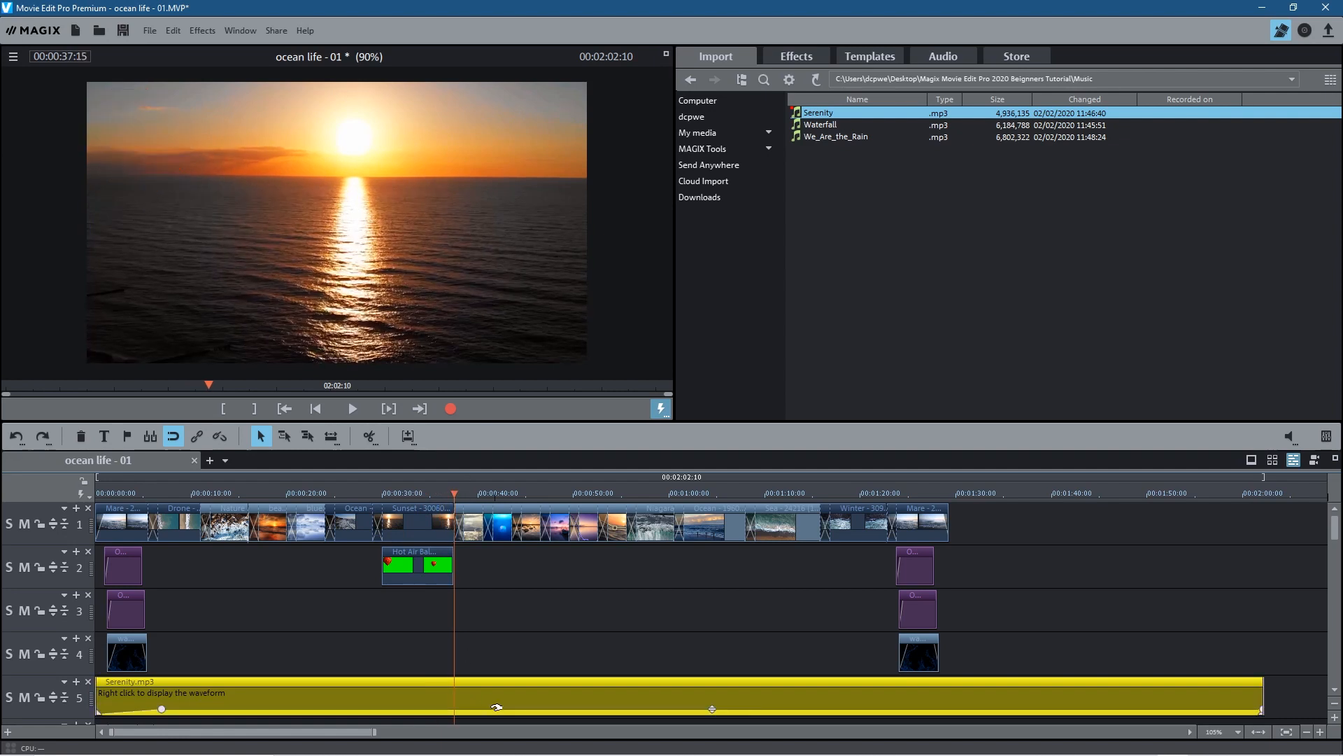
{"action": "left_click", "coordinate": [369, 436]}
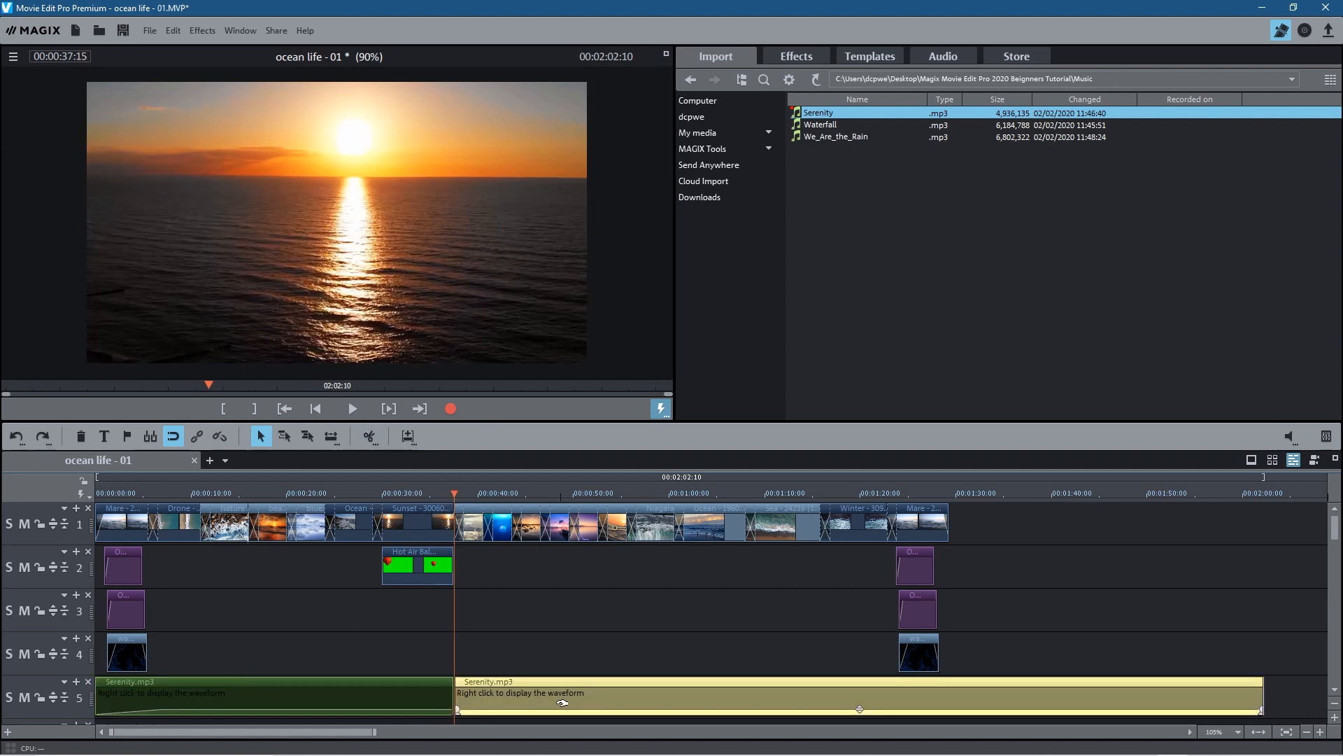
{"action": "key", "text": "ctrl+z"}
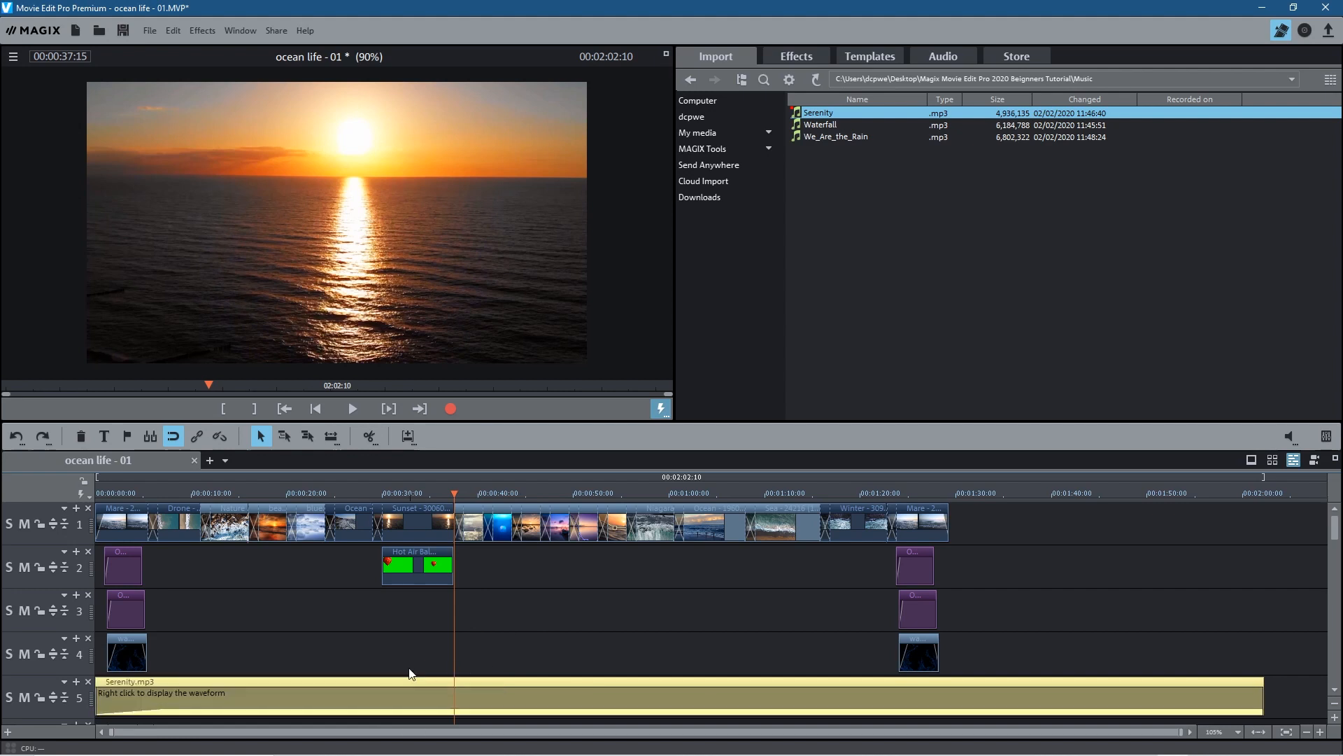
{"action": "left_click", "coordinate": [557, 638]}
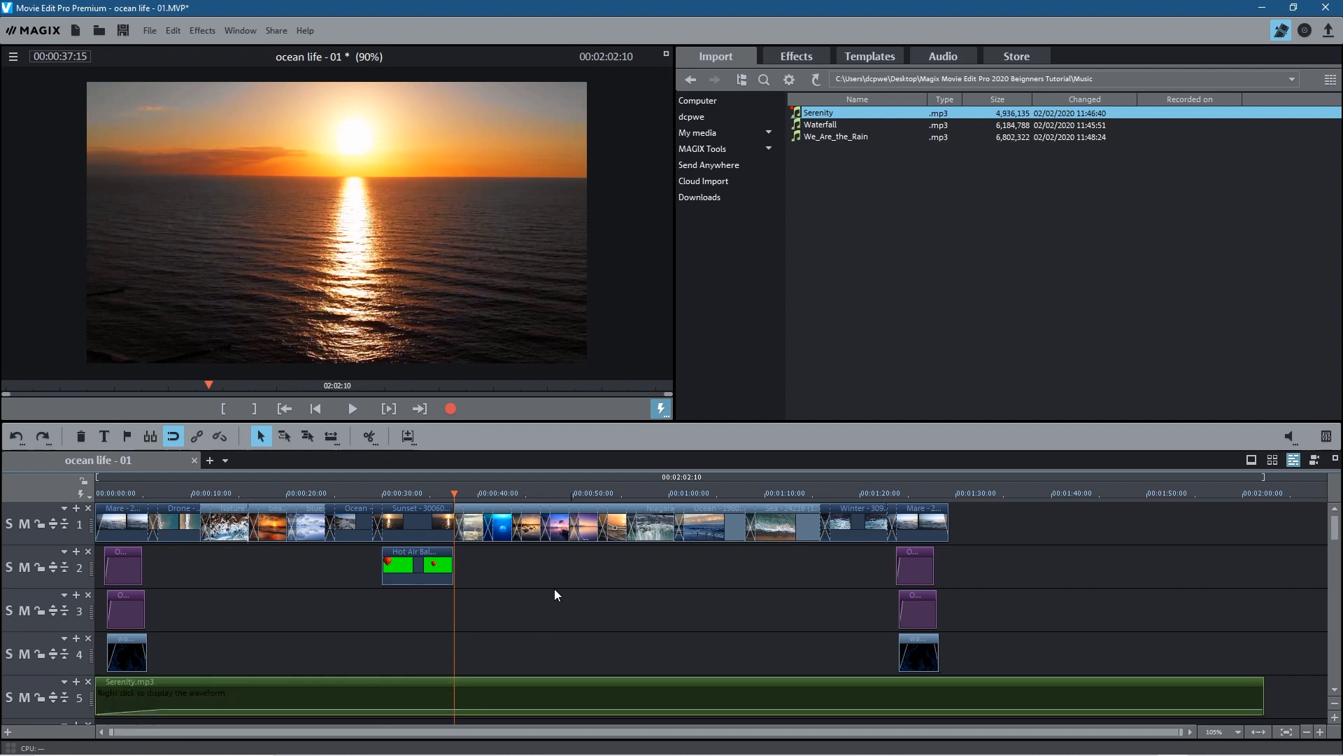
Demonstrate splitting only the selected Serenity.mp3 at 00:00:37:15, and undo the cut.
{"action": "mouse_move", "coordinate": [474, 696]}
{"action": "left_click", "coordinate": [502, 698]}
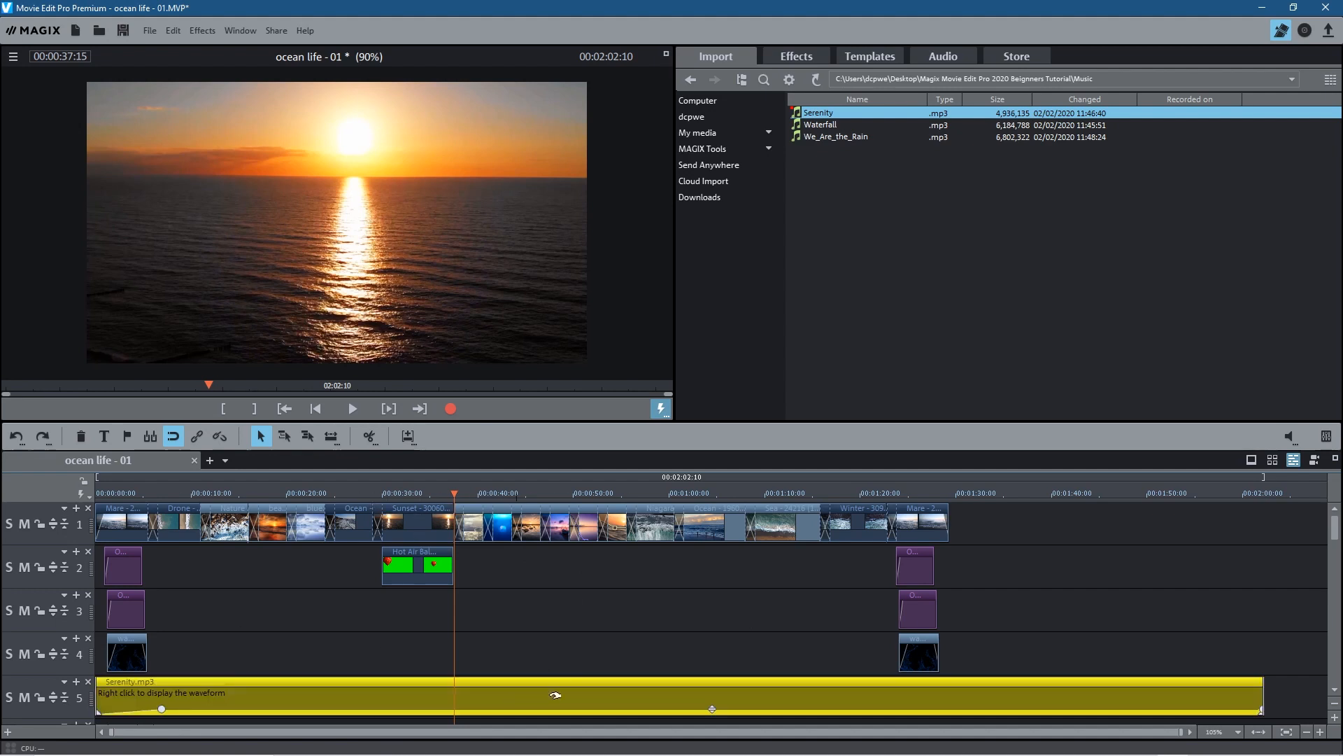
{"action": "left_click", "coordinate": [366, 433]}
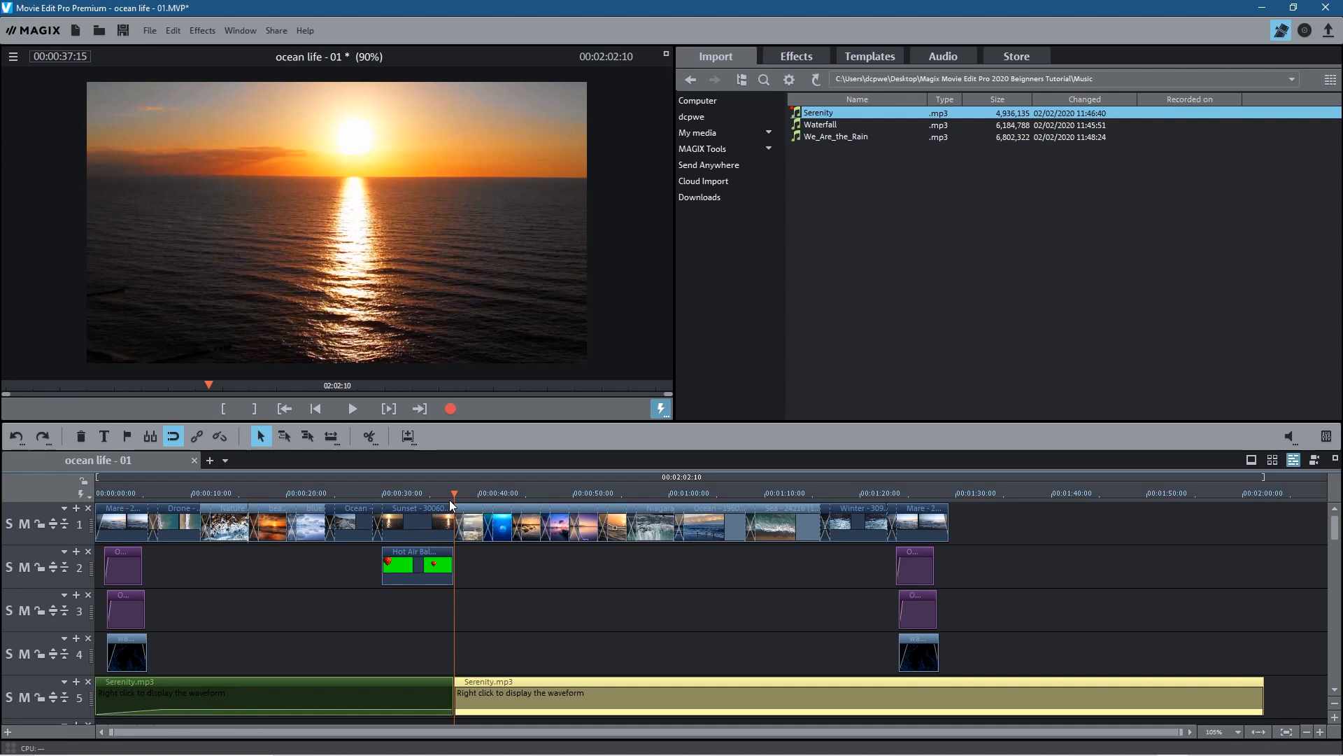
{"action": "key", "text": "ctrl+z"}
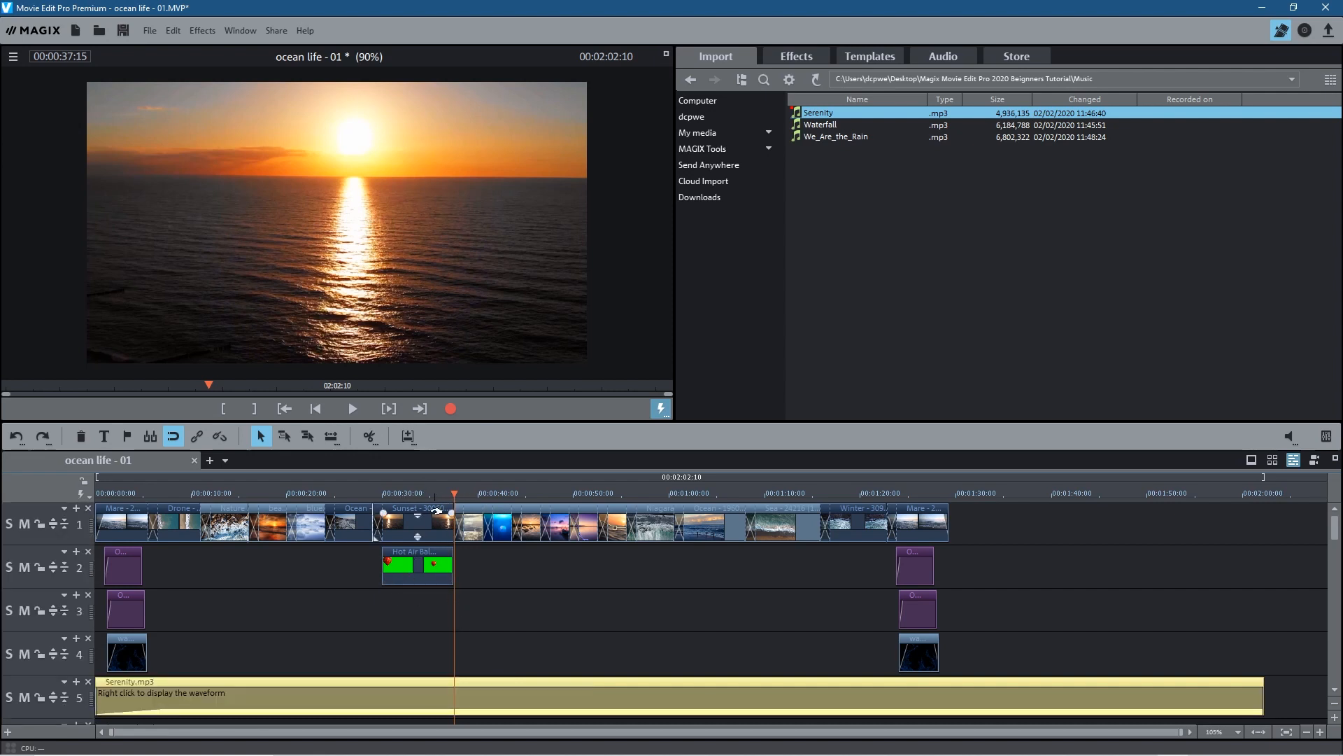
Try splitting every track at 00:00:33:07 with no object selected, and undo the split.
{"action": "left_click_drag", "start_coordinate": [424, 492], "coordinate": [413, 488]}
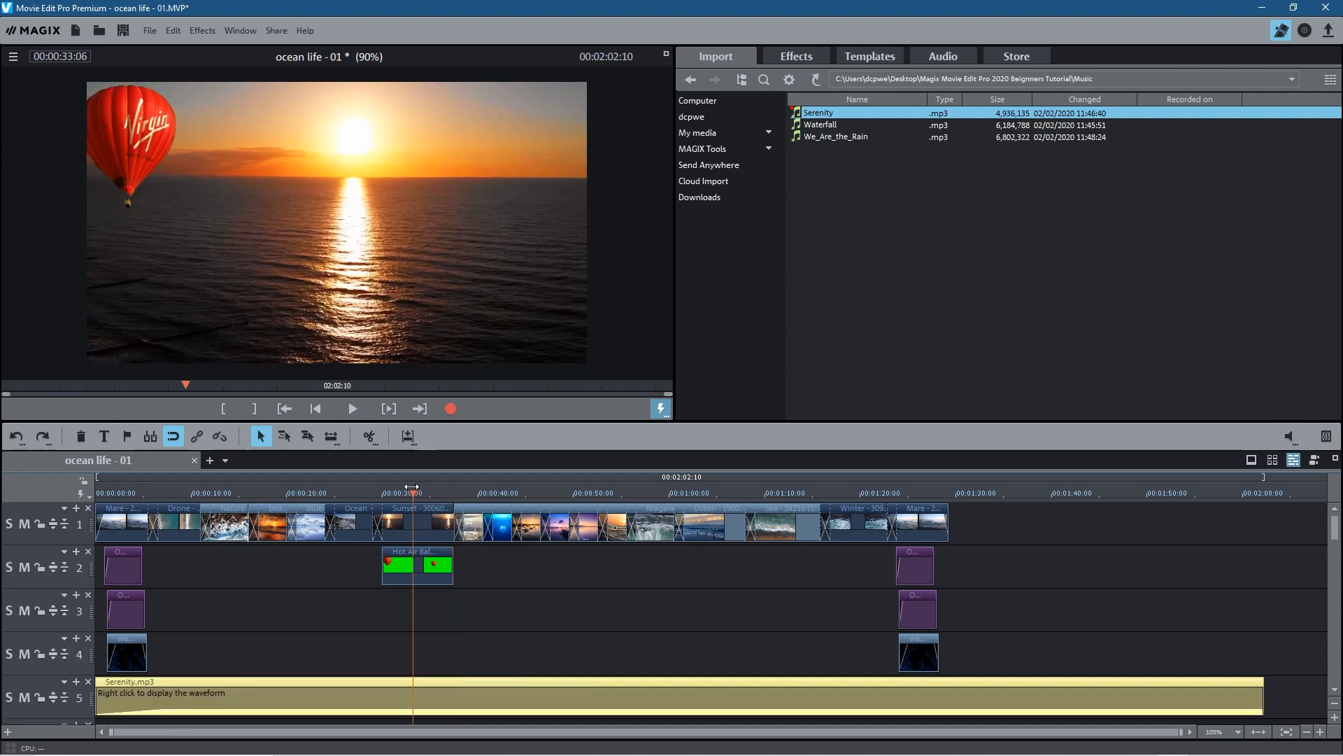
{"action": "left_click", "coordinate": [462, 657]}
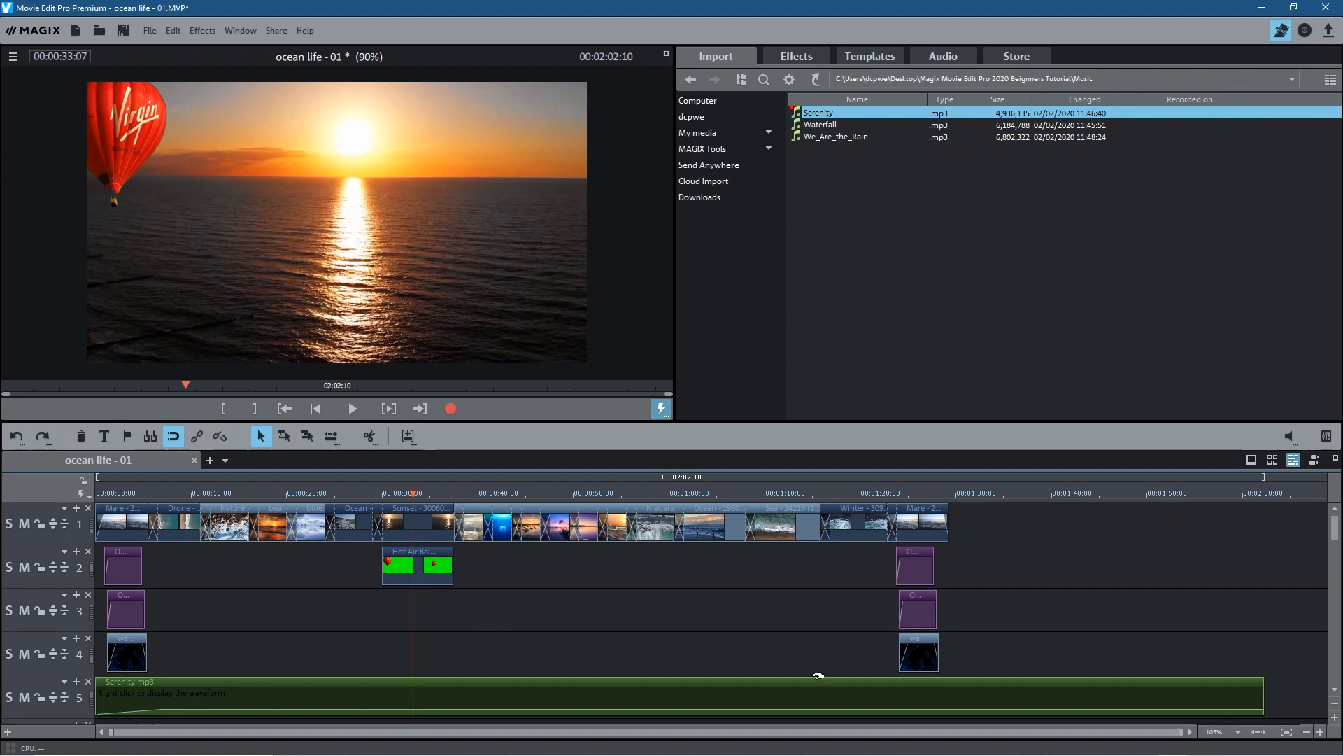
{"action": "left_click", "coordinate": [371, 434]}
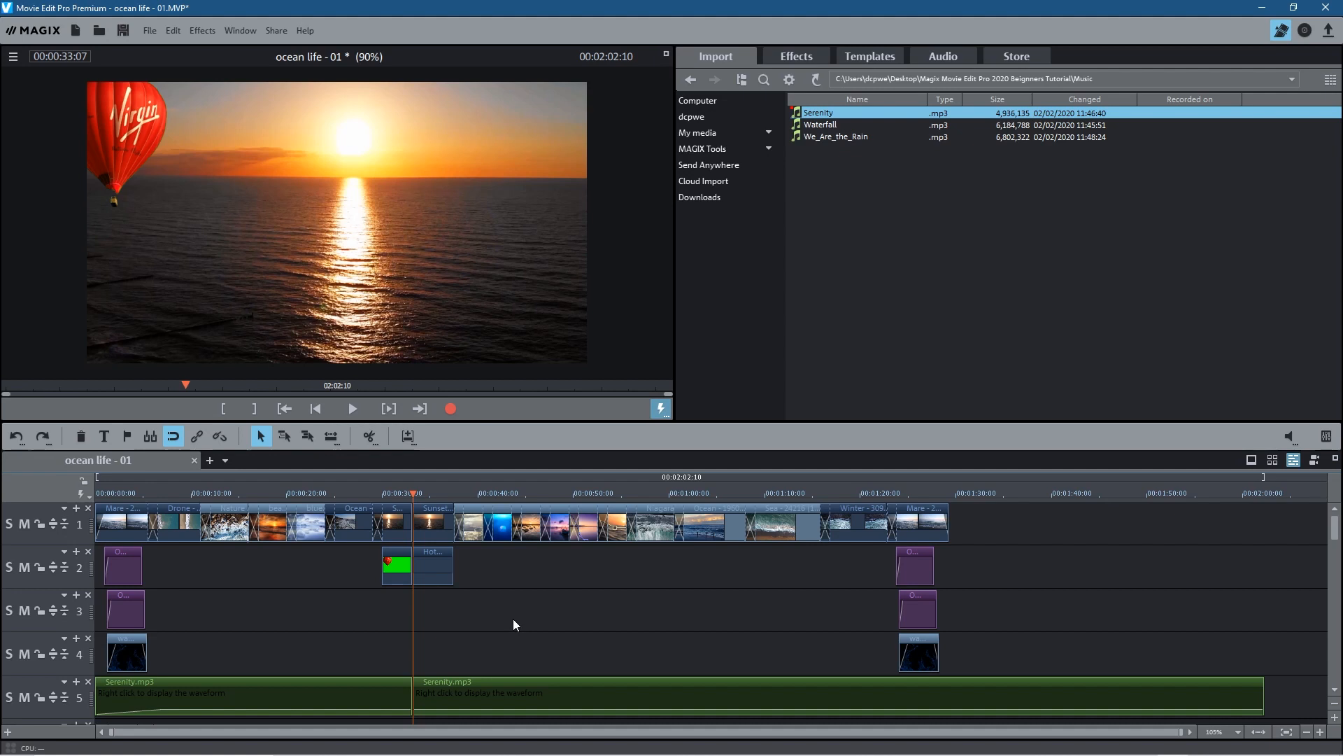
{"action": "key", "text": "ctrl+z"}
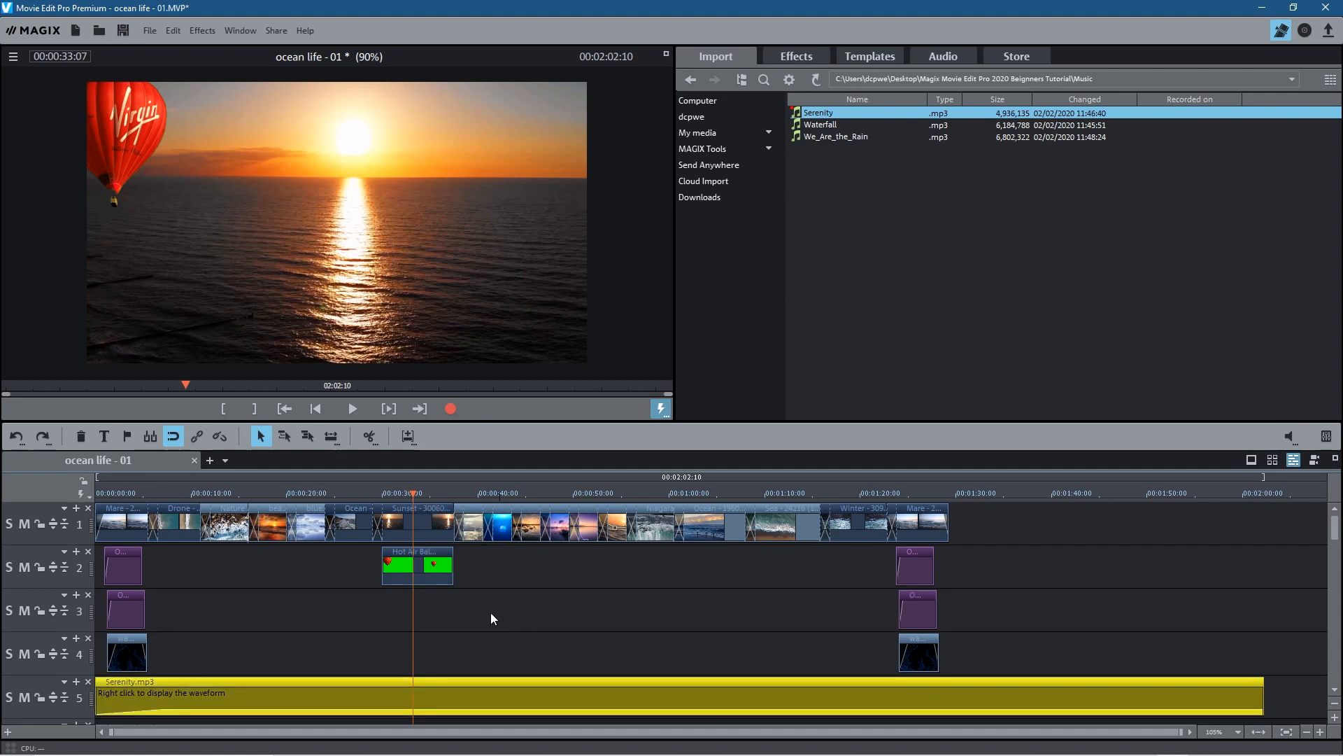
Cut Serenity.mp3 off at 00:00:37:15, deleting the remainder, and fade out its end over about 8 seconds.
{"action": "left_click_drag", "start_coordinate": [412, 494], "coordinate": [455, 493]}
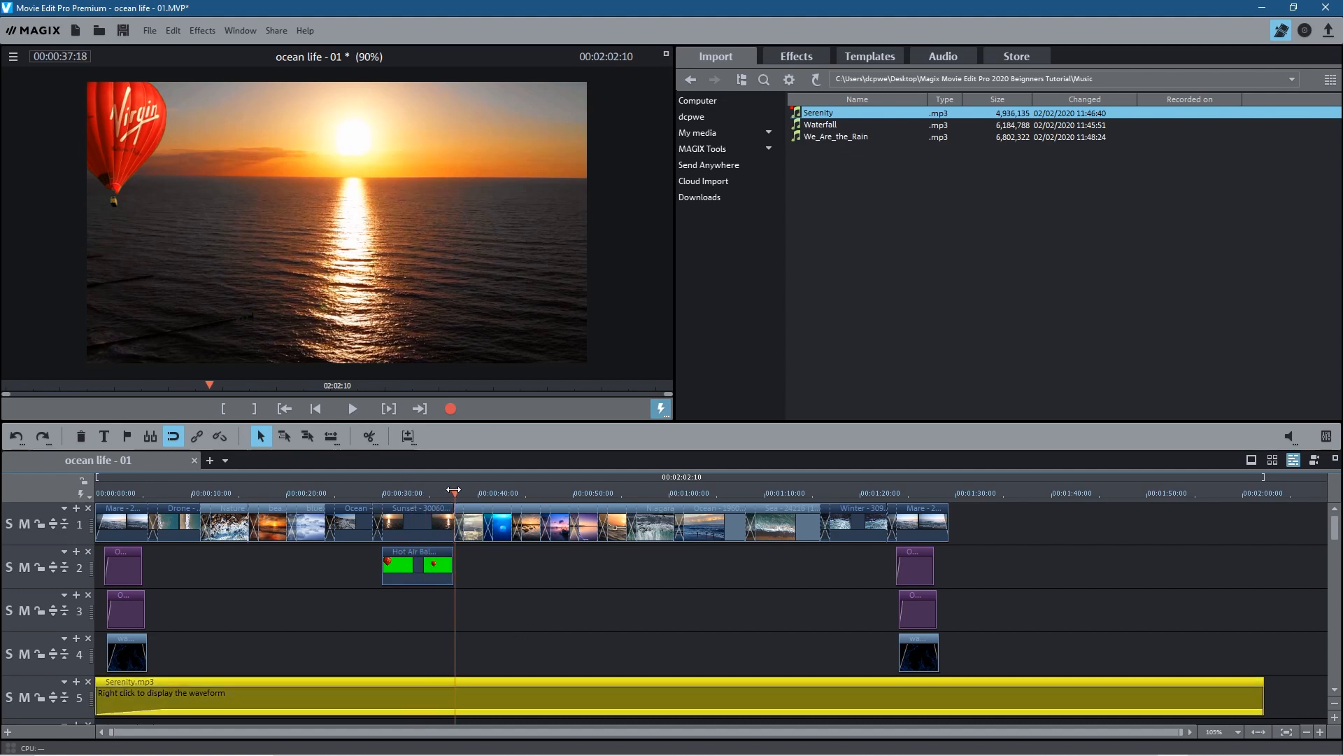
{"action": "left_click", "coordinate": [376, 435]}
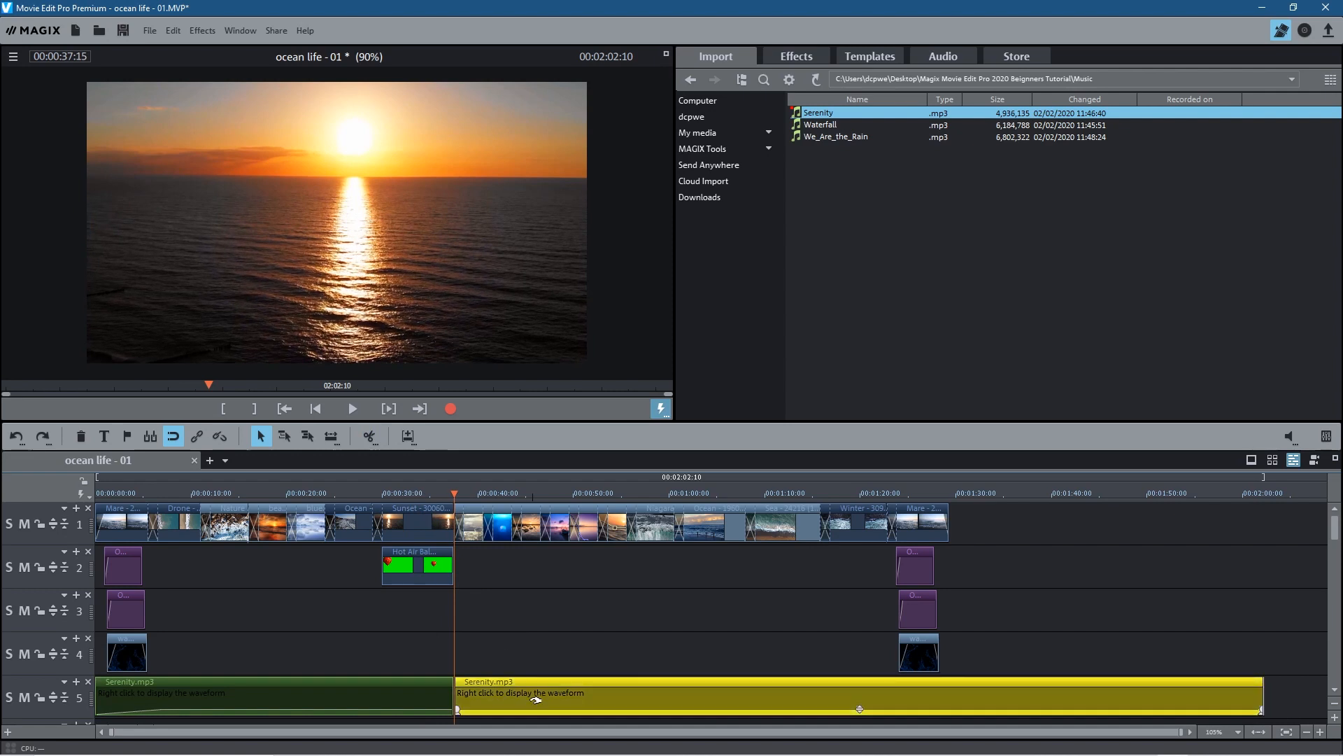
{"action": "key", "text": "Delete"}
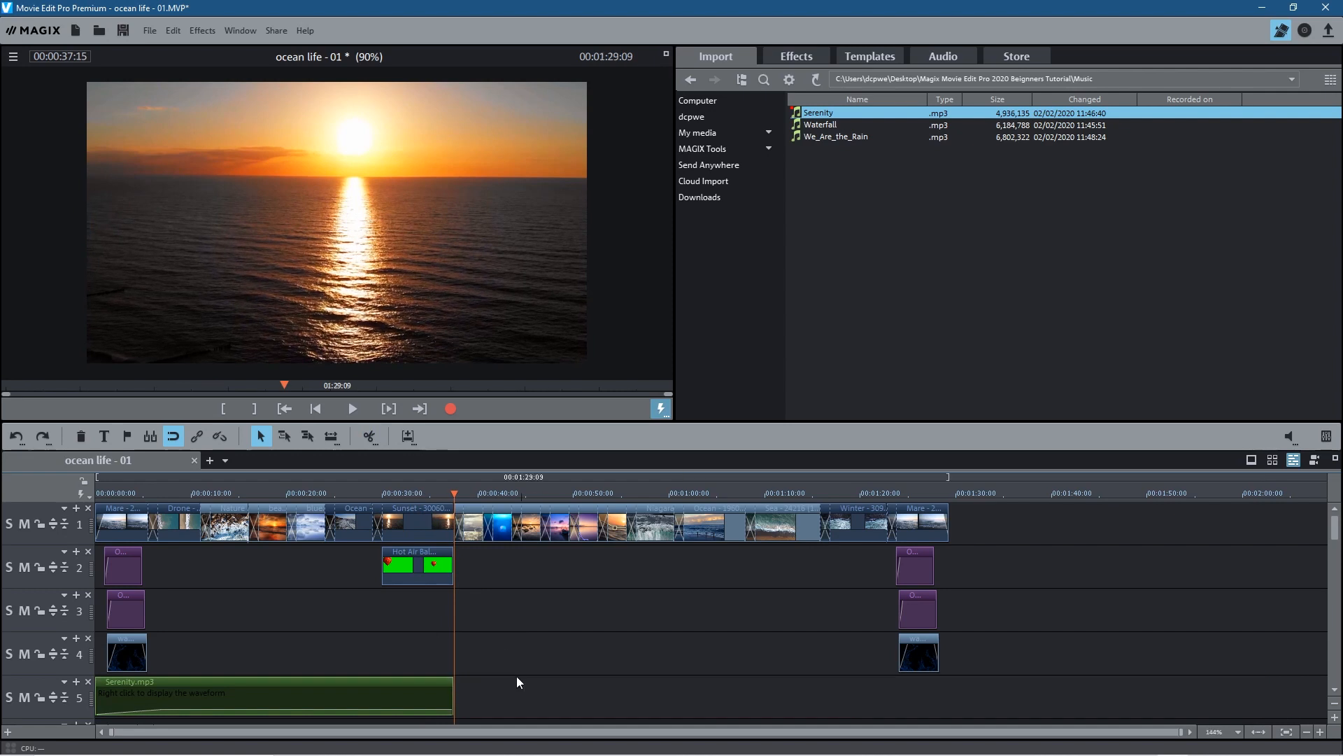
{"action": "left_click", "coordinate": [451, 708]}
{"action": "mouse_move", "coordinate": [454, 708]}
{"action": "left_click_drag", "start_coordinate": [434, 707], "coordinate": [388, 706]}
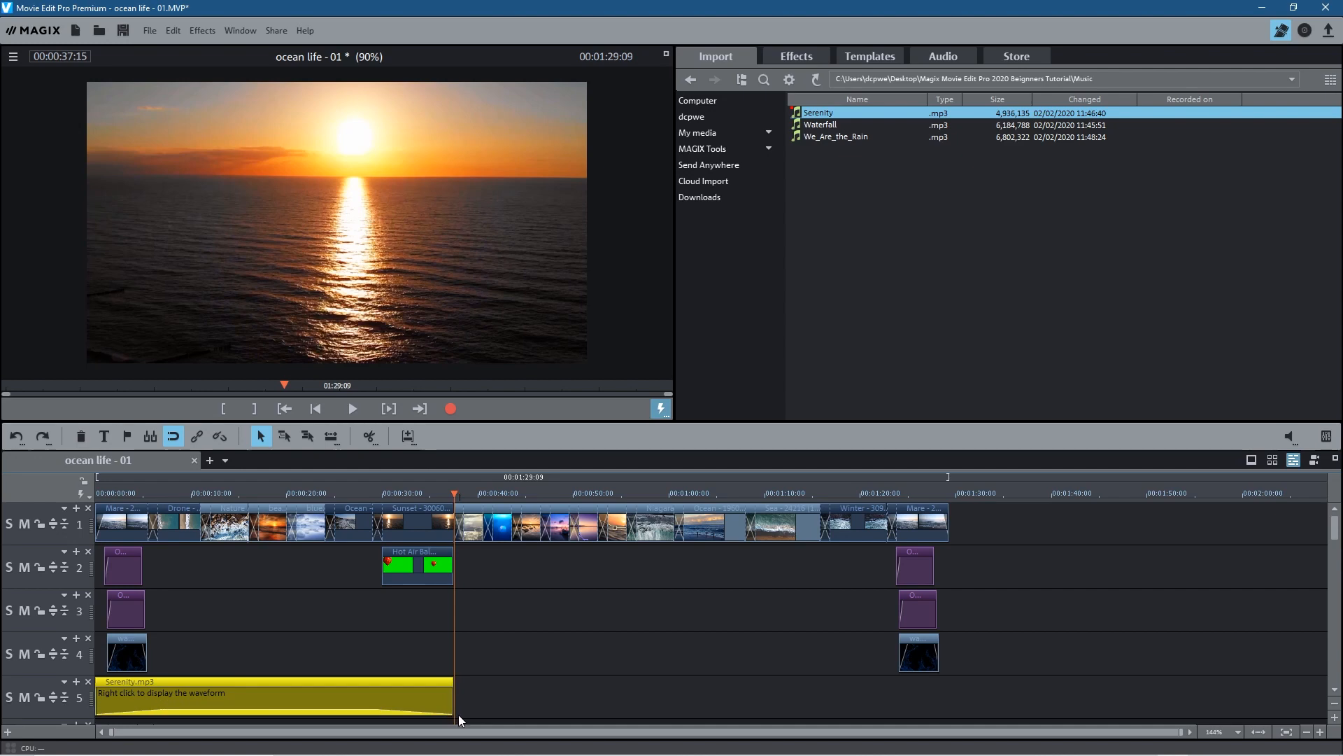
Place Waterfall.mp3 on track 5 directly after Serenity.mp3 and lower its volume with a Set volume preset.
{"action": "left_click", "coordinate": [825, 126]}
{"action": "left_click_drag", "start_coordinate": [565, 535], "coordinate": [523, 690]}
{"action": "right_click", "coordinate": [565, 691]}
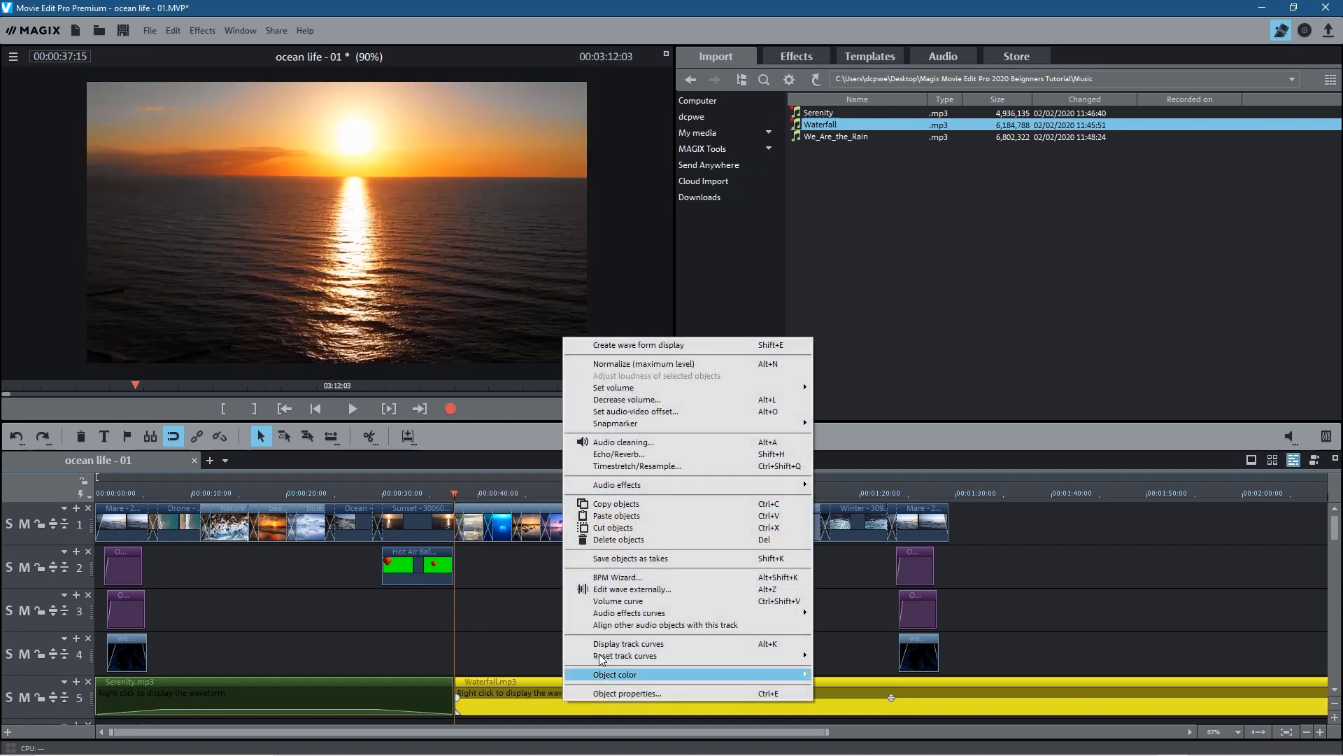
{"action": "mouse_move", "coordinate": [793, 388]}
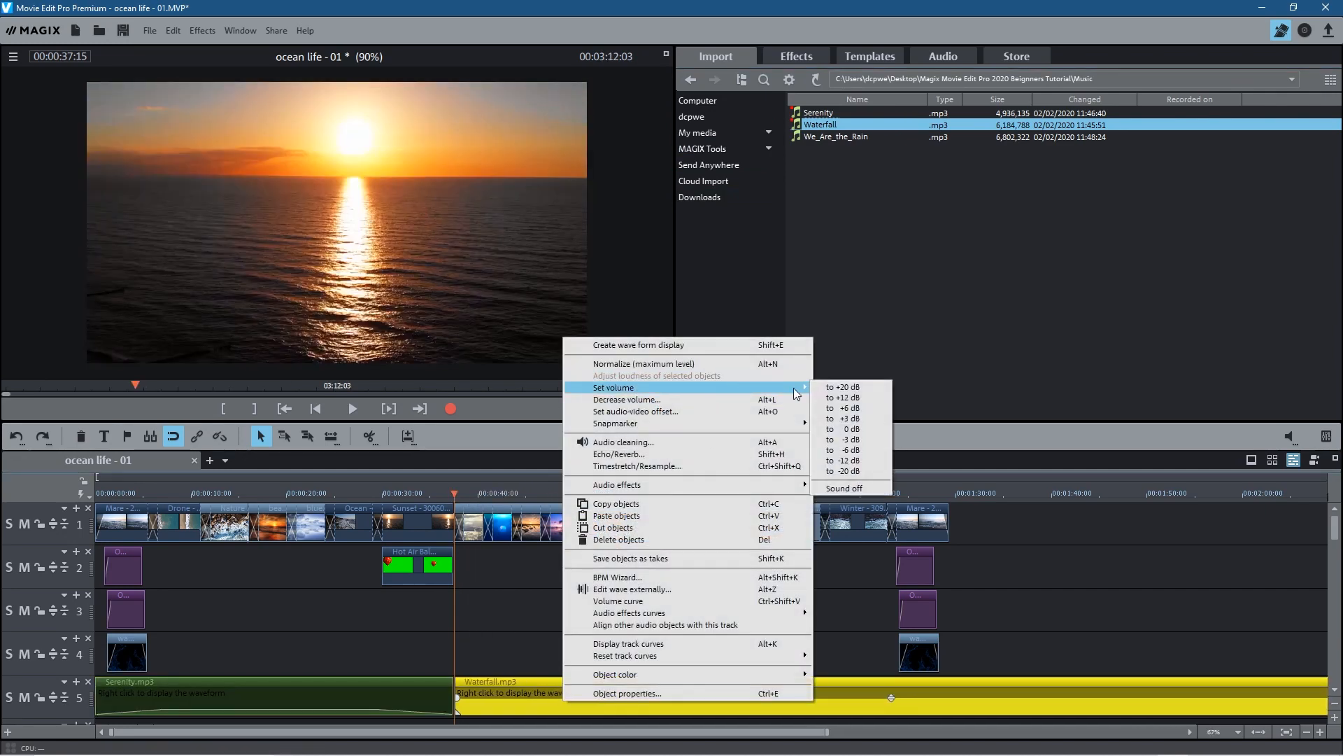
{"action": "left_click", "coordinate": [855, 474]}
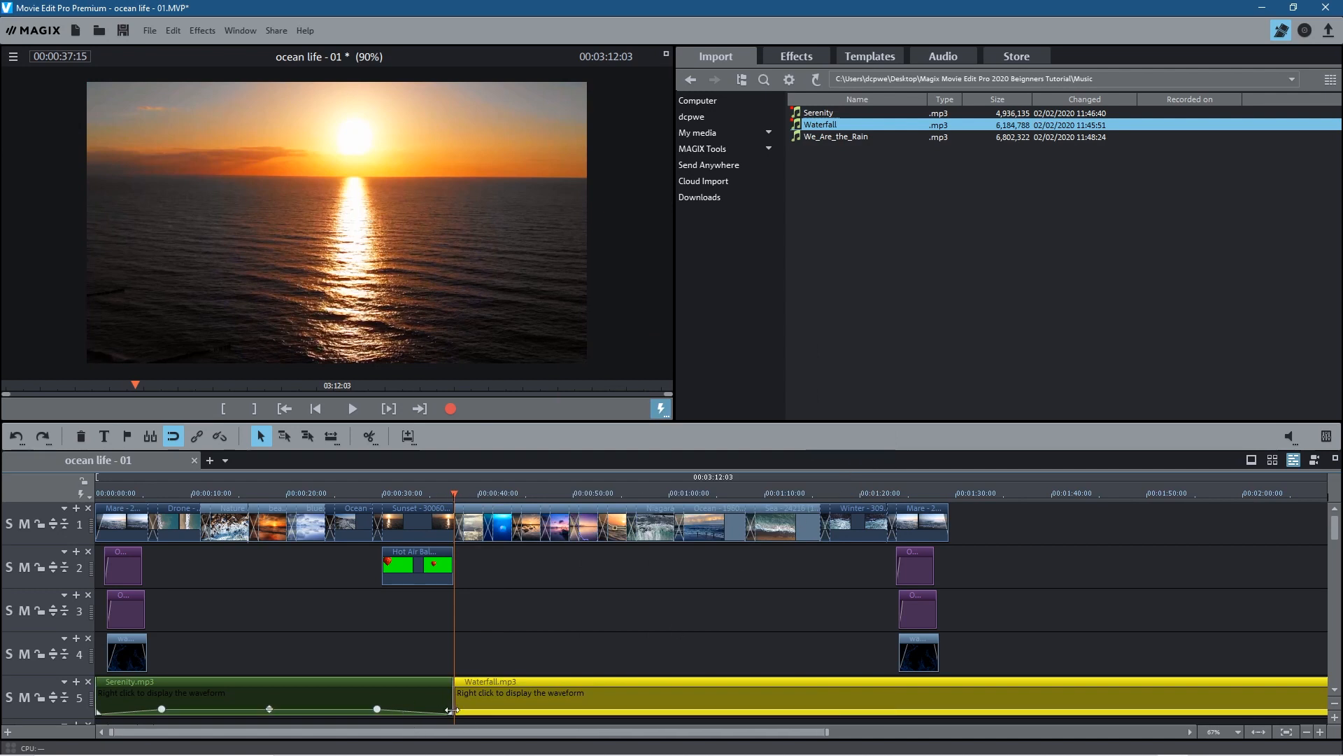
Play back the change from Serenity.mp3 to Waterfall.mp3 around 00:00:37:15.
{"action": "left_click", "coordinate": [347, 410]}
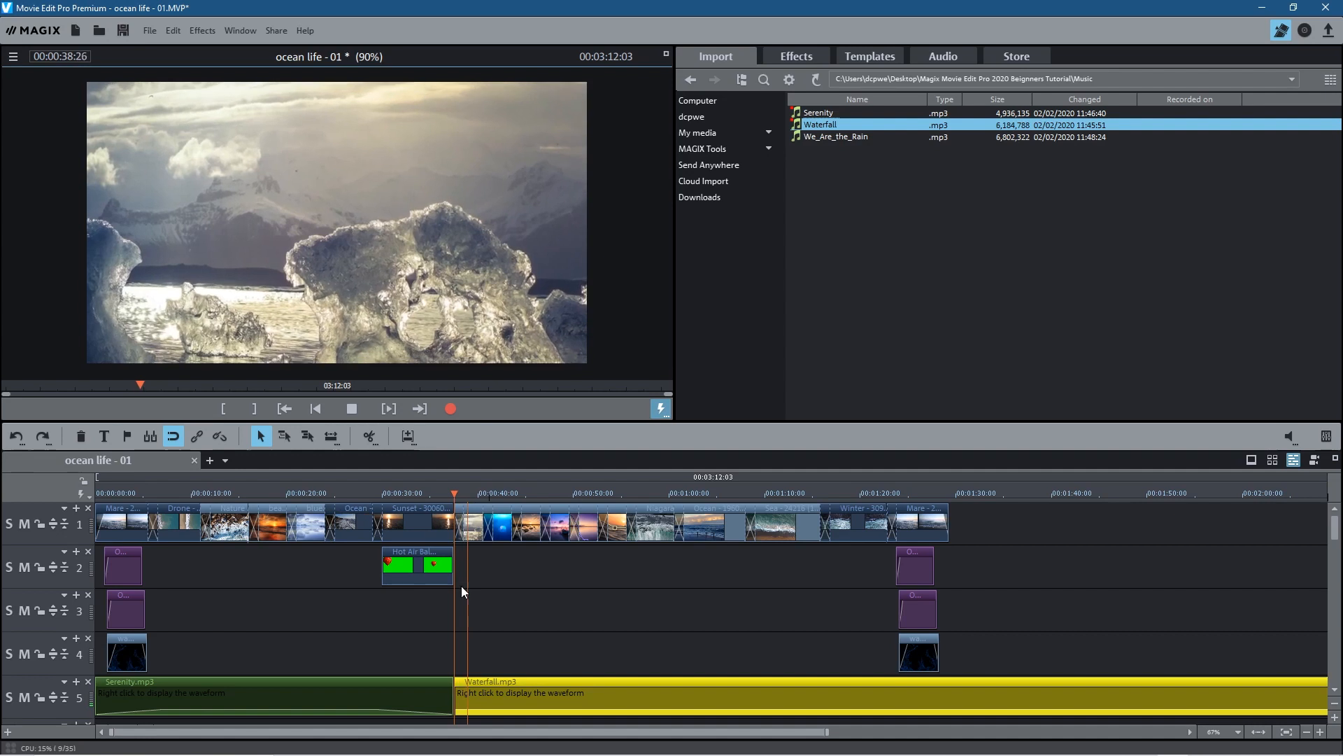
{"action": "left_click", "coordinate": [438, 491]}
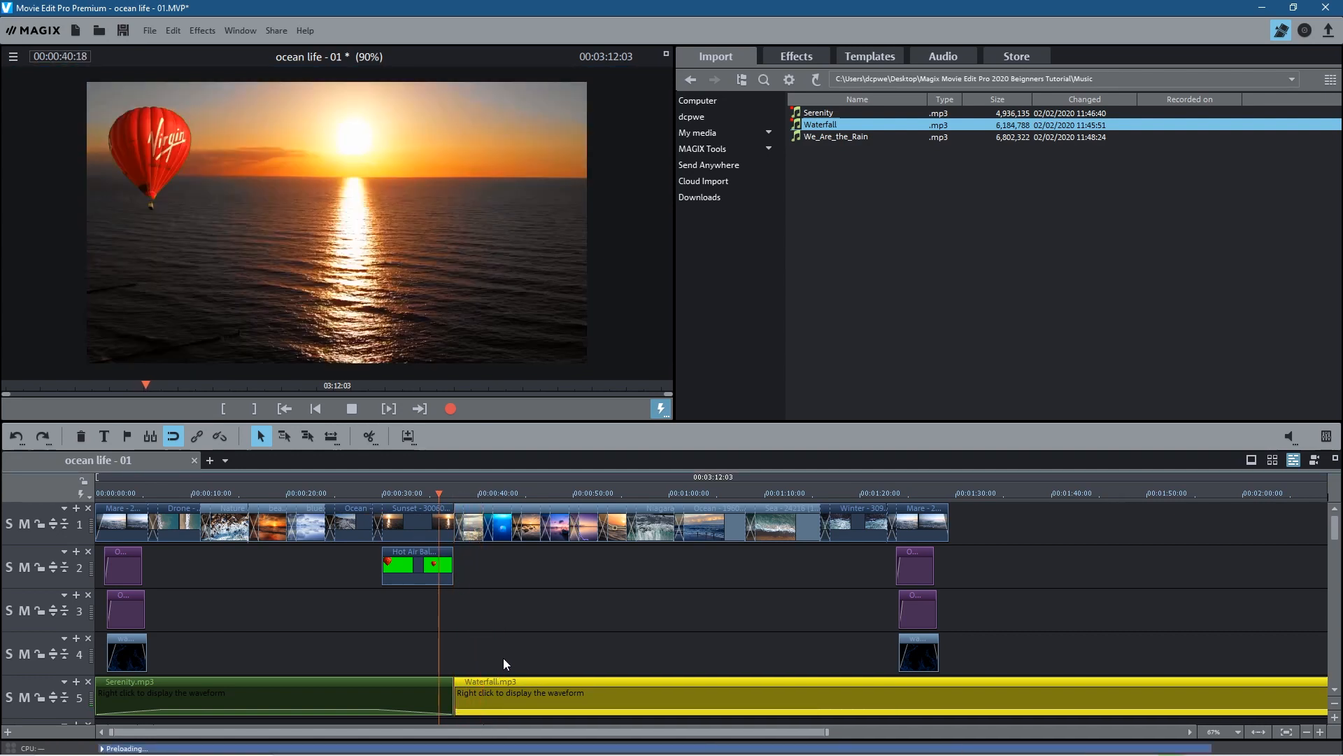
{"action": "left_click", "coordinate": [349, 407]}
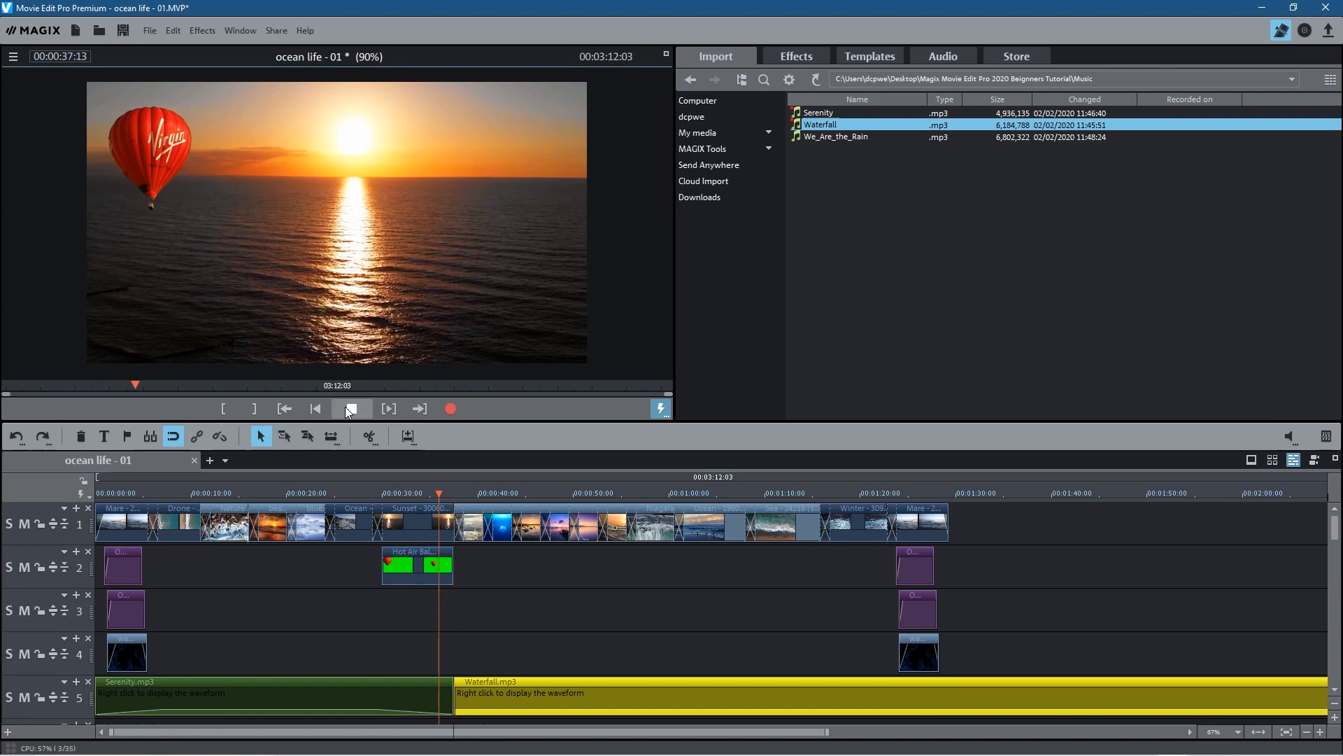
{"action": "key", "text": "space"}
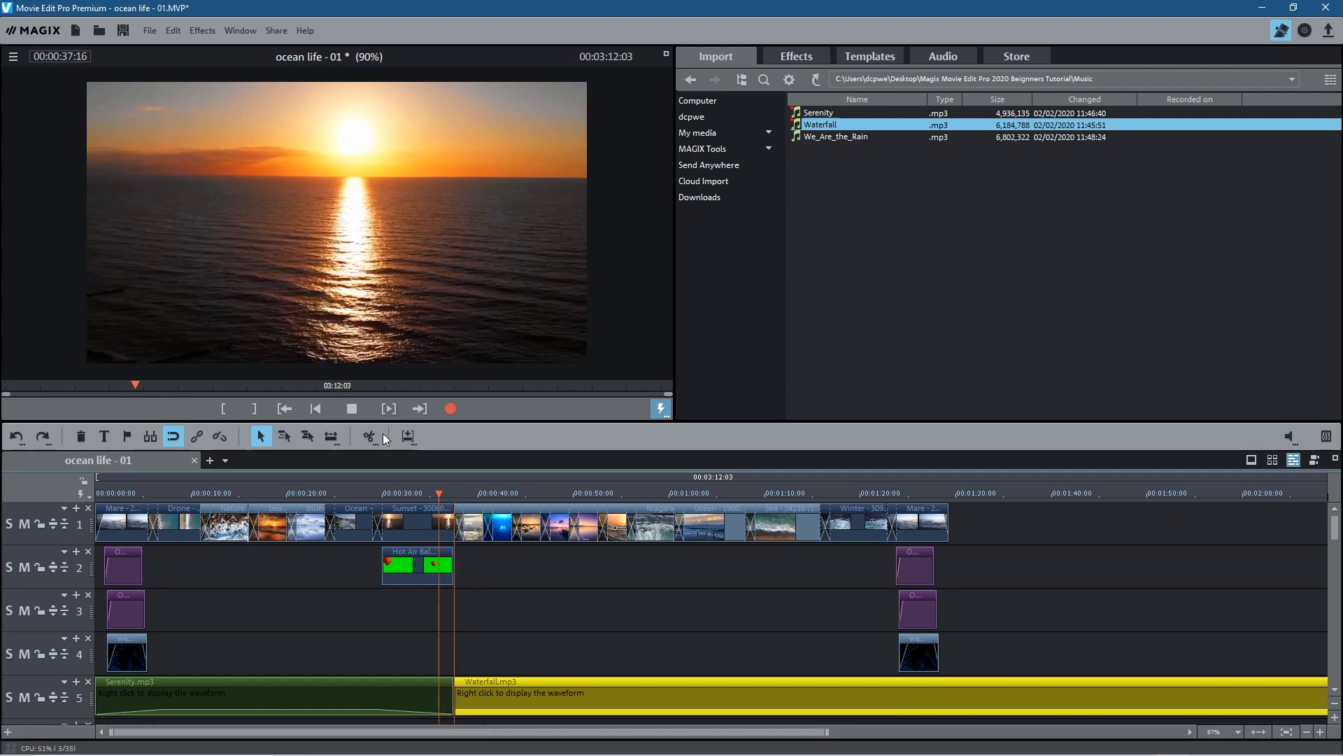
{"action": "key", "text": "space"}
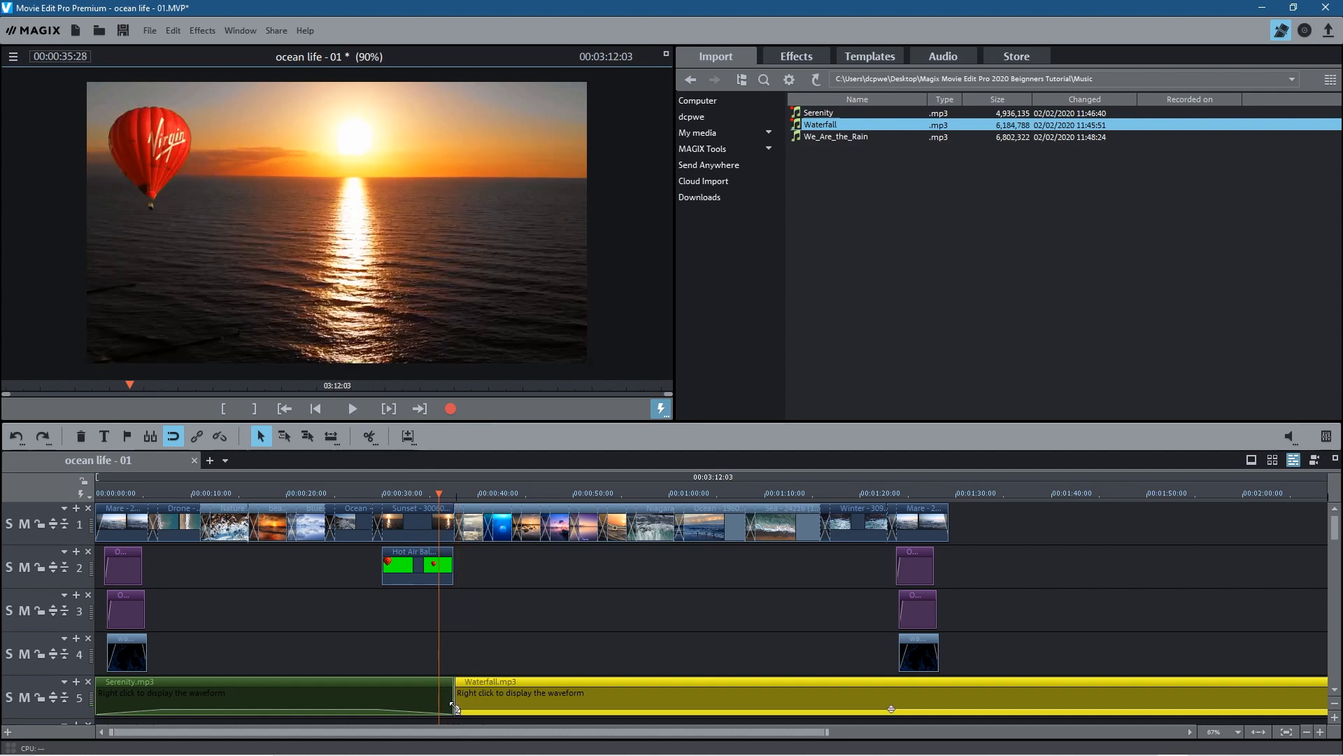
Overlap Waterfall.mp3 with the end of Serenity.mp3 by about 1.5 seconds as a crossfade and play it back.
{"action": "left_click_drag", "start_coordinate": [456, 709], "coordinate": [527, 683]}
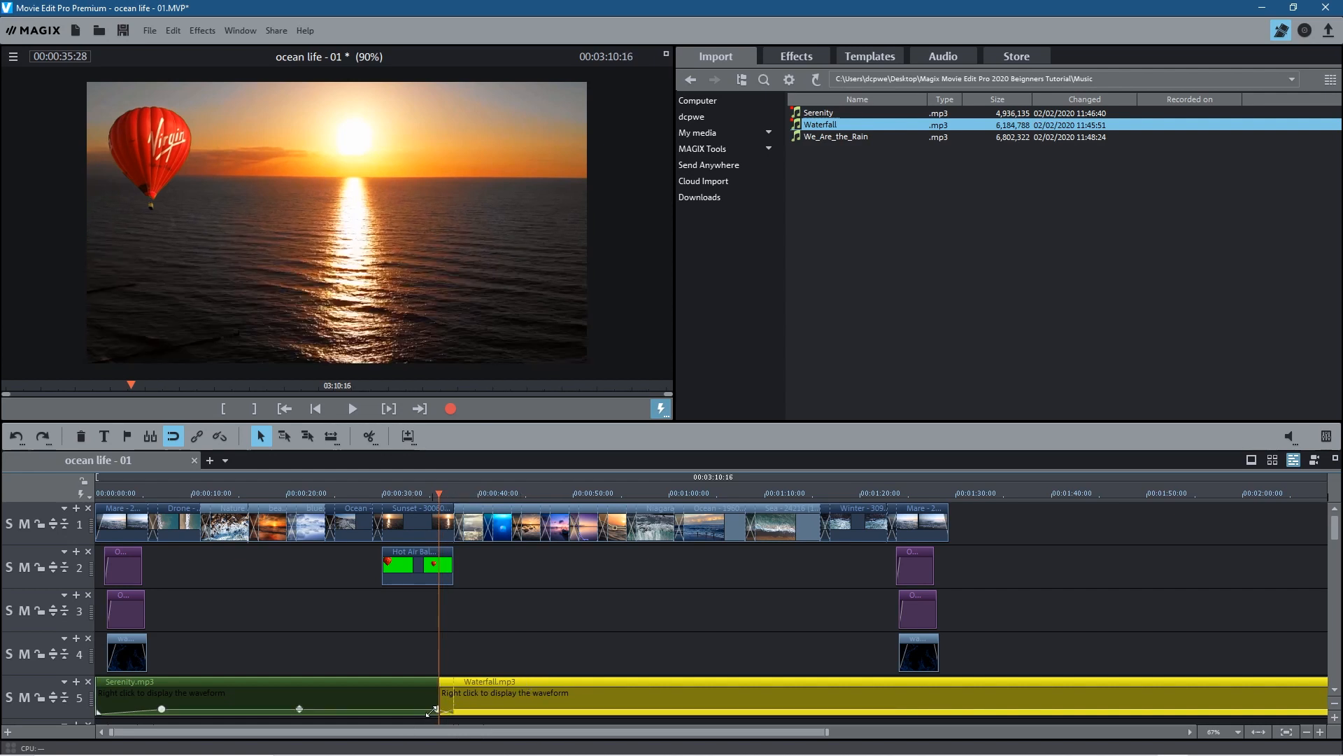
{"action": "left_click", "coordinate": [415, 490]}
{"action": "left_click", "coordinate": [358, 411]}
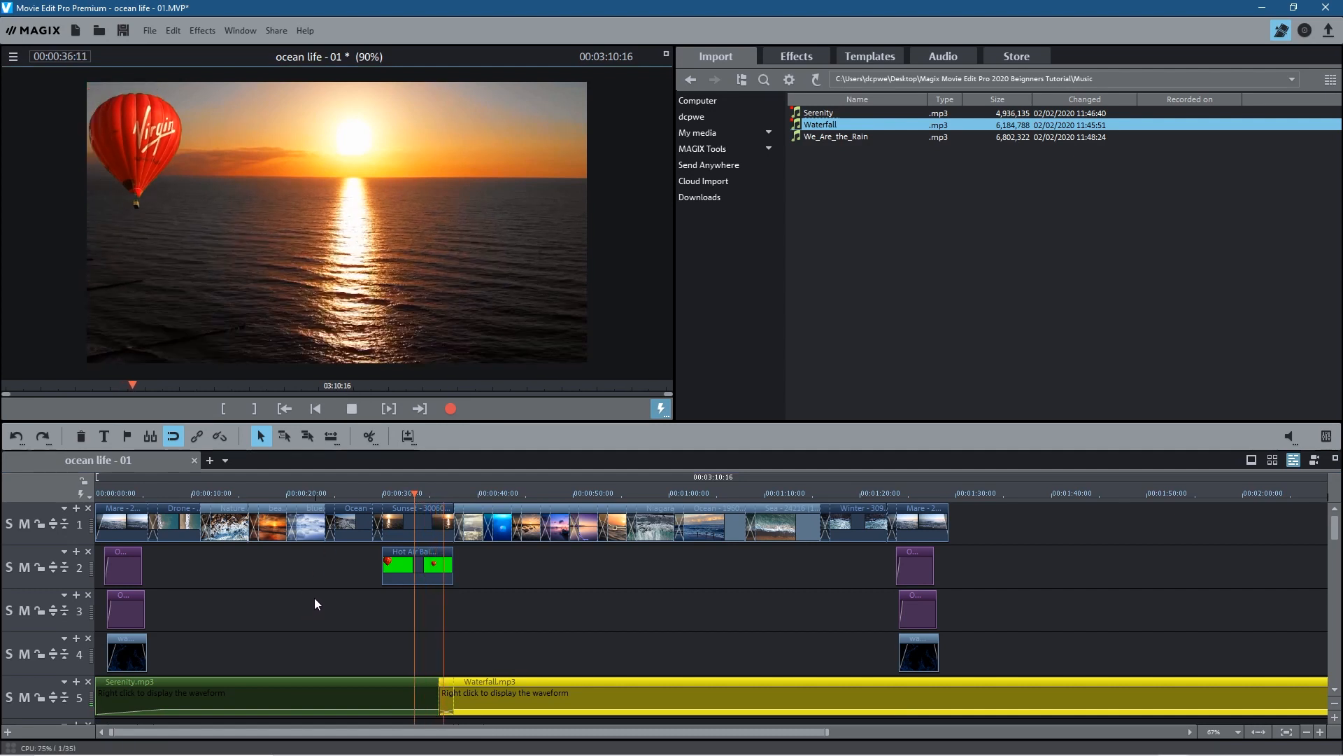
{"action": "left_click", "coordinate": [352, 408]}
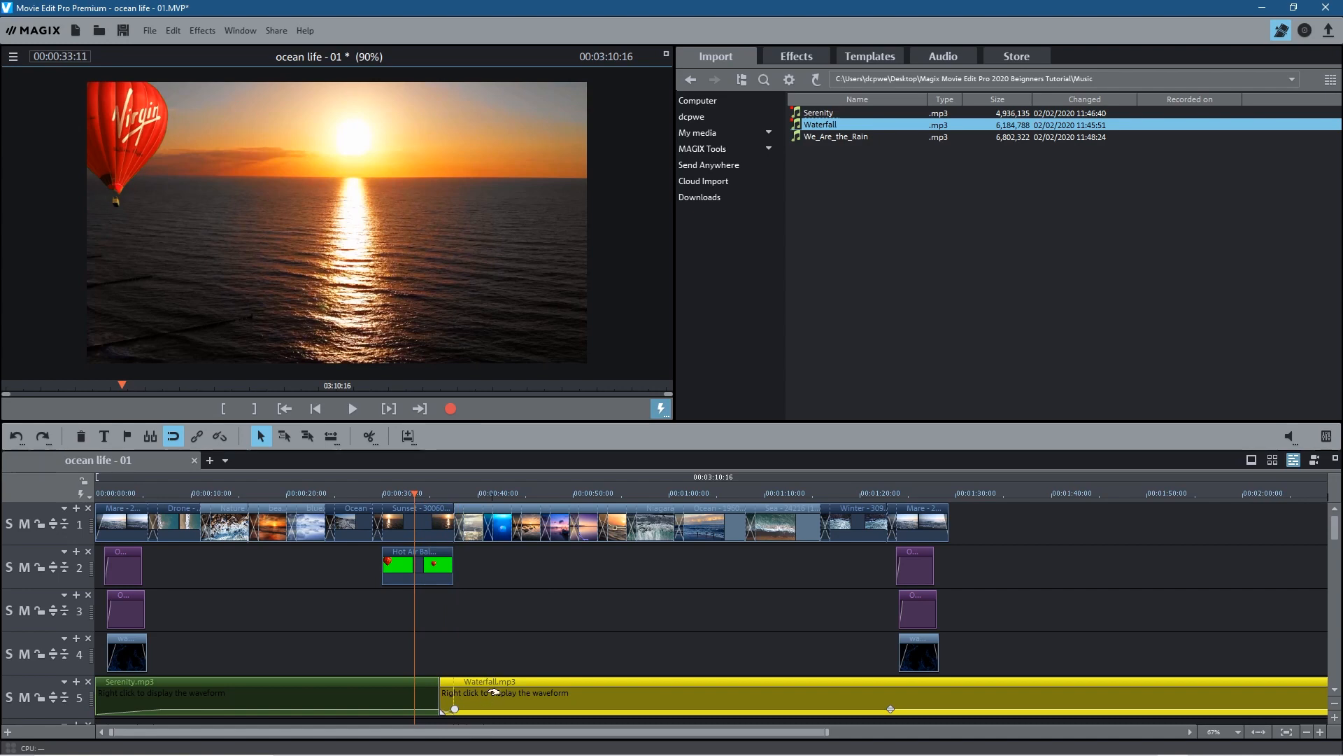
Try a longer crossfade with Waterfall.mp3 starting at the Hot Air Balloon clip's start, and move it back directly after Serenity.mp3.
{"action": "left_click_drag", "start_coordinate": [493, 691], "coordinate": [445, 690]}
{"action": "left_click", "coordinate": [363, 493]}
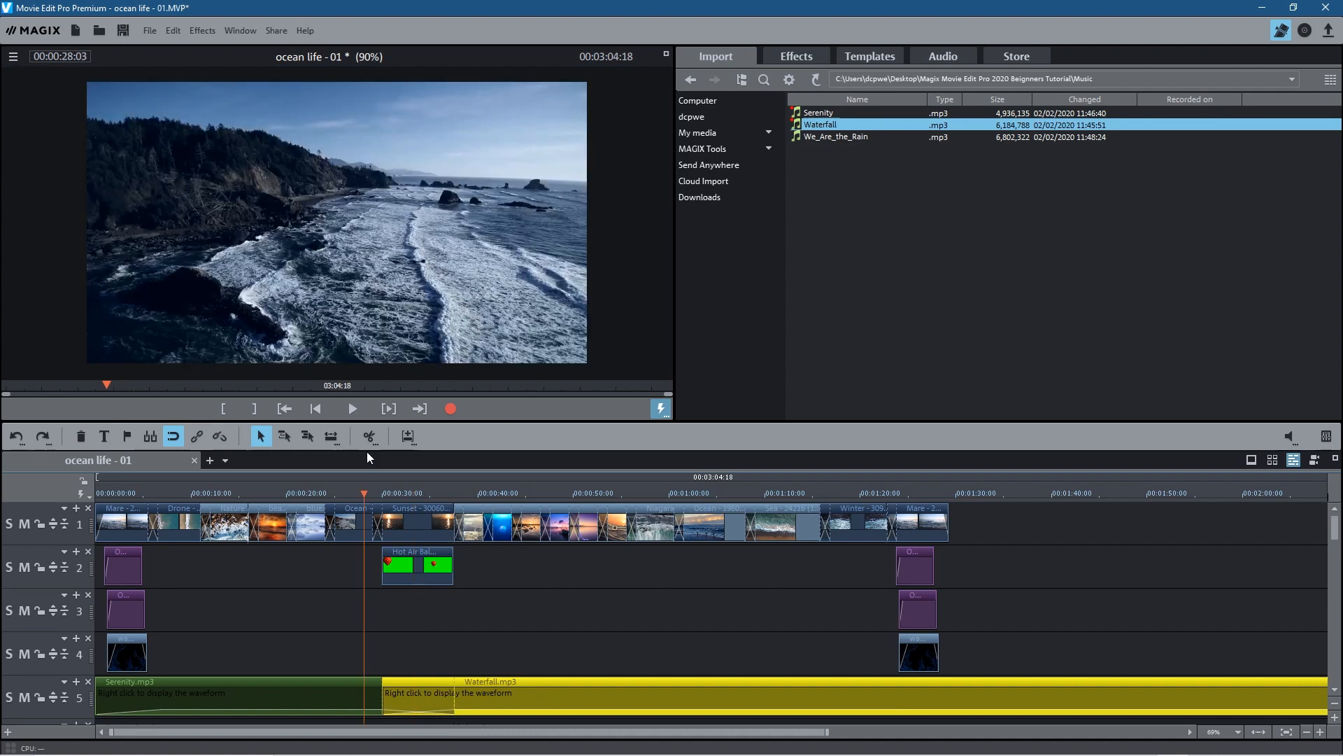
{"action": "left_click", "coordinate": [358, 413]}
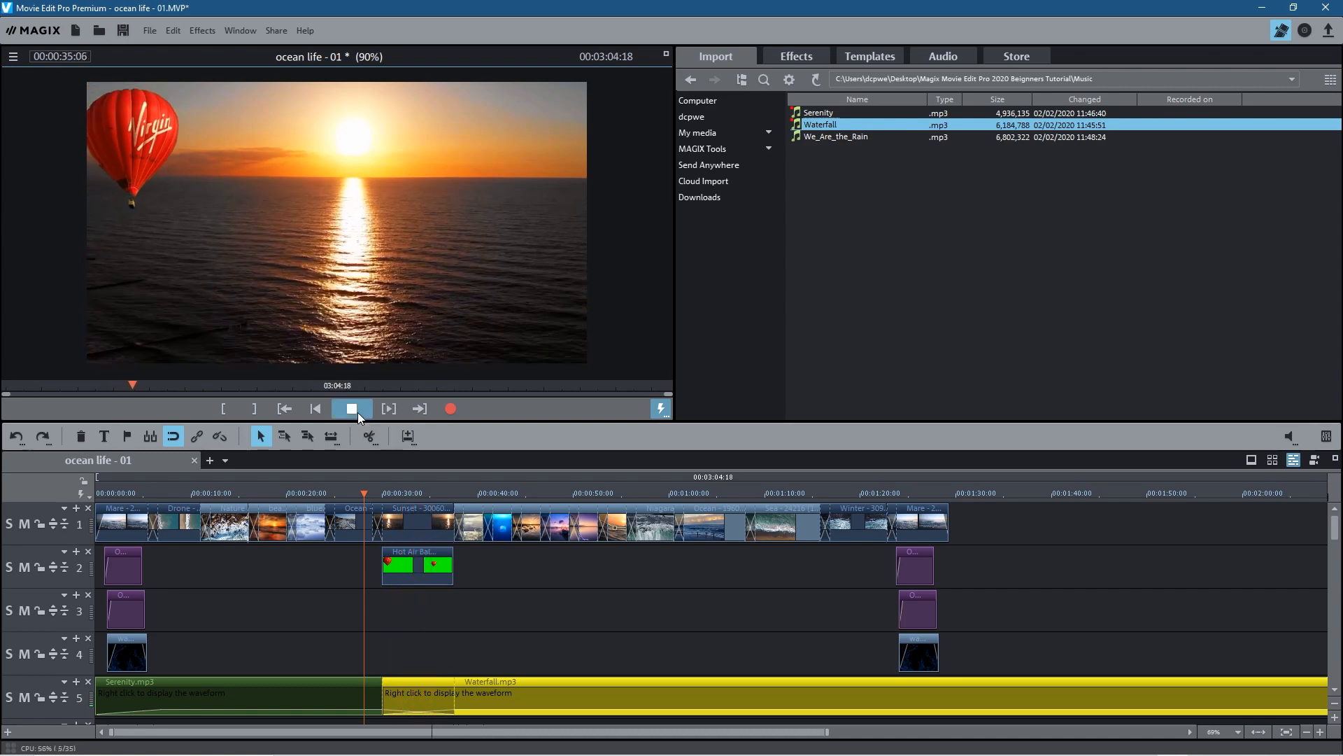
{"action": "left_click", "coordinate": [358, 413]}
{"action": "left_click_drag", "start_coordinate": [498, 682], "coordinate": [571, 682]}
Fade out Serenity.mp3 and fade in Waterfall.mp3 over about 9 seconds each, and play back the change.
{"action": "mouse_move", "coordinate": [448, 710]}
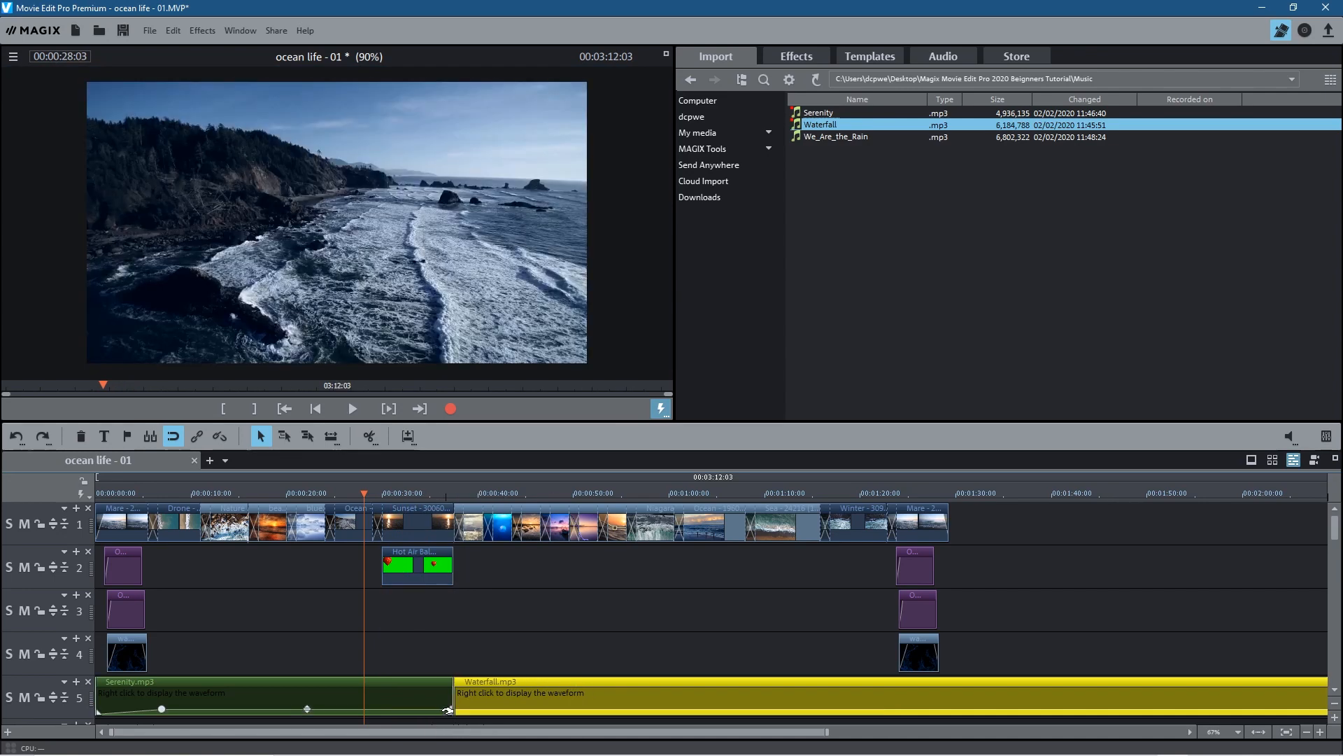
{"action": "left_click_drag", "start_coordinate": [448, 710], "coordinate": [362, 709]}
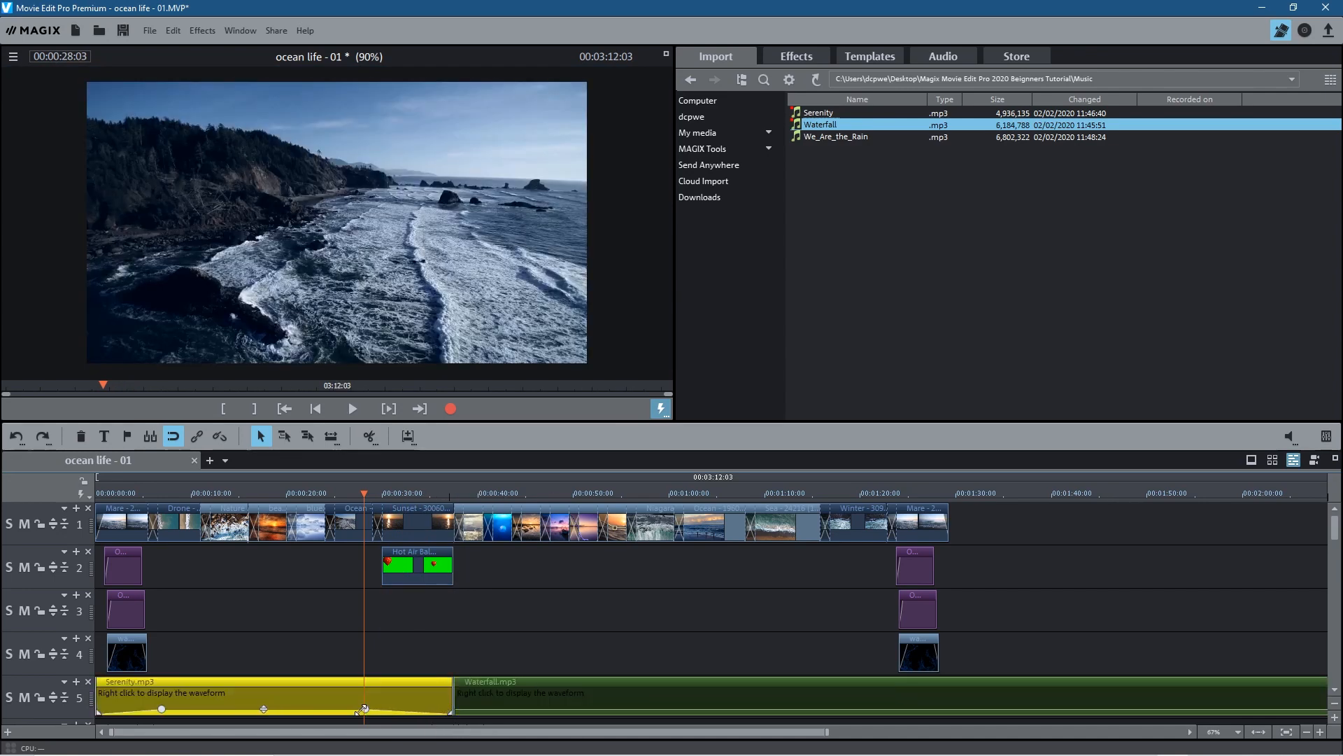
{"action": "left_click_drag", "start_coordinate": [458, 708], "coordinate": [536, 708]}
{"action": "left_click", "coordinate": [417, 493]}
{"action": "left_click", "coordinate": [347, 411]}
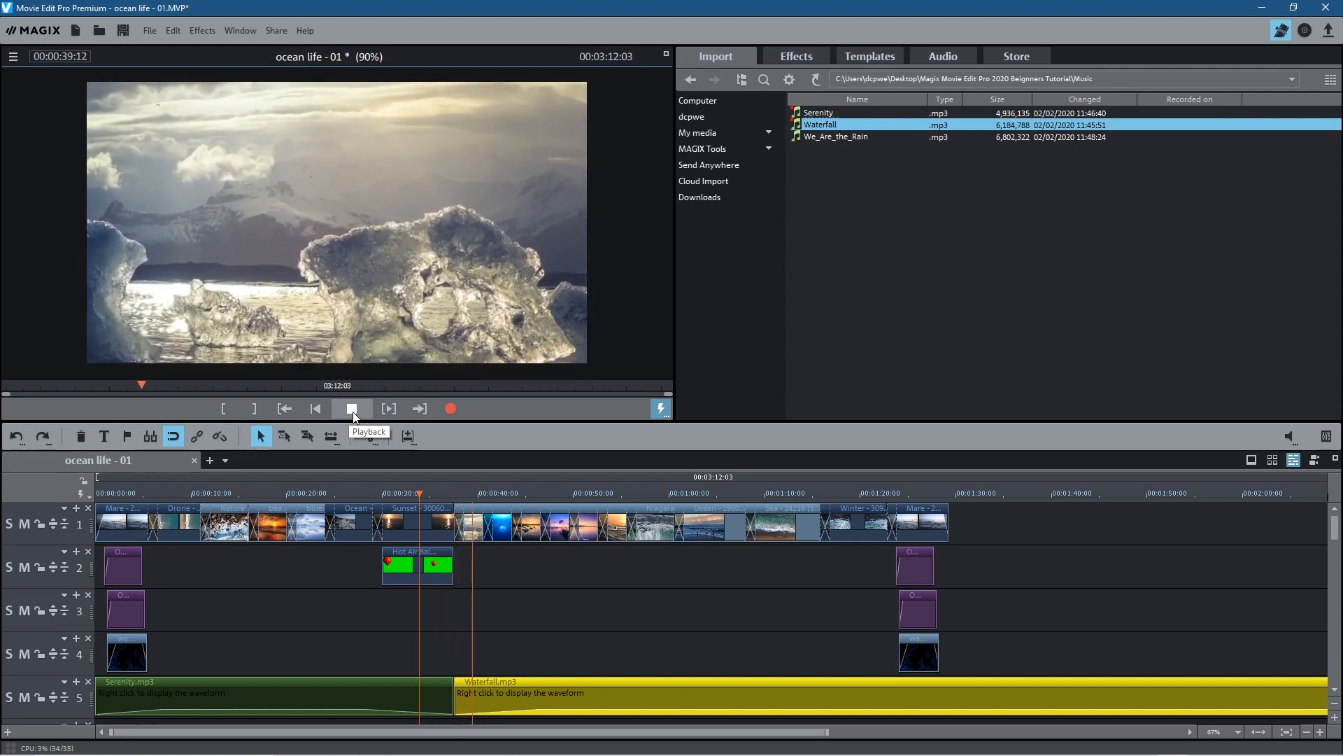
Cut Waterfall.mp3 off at 00:01:06:24, deleting the remainder, and fade out its end.
{"action": "left_click", "coordinate": [733, 494]}
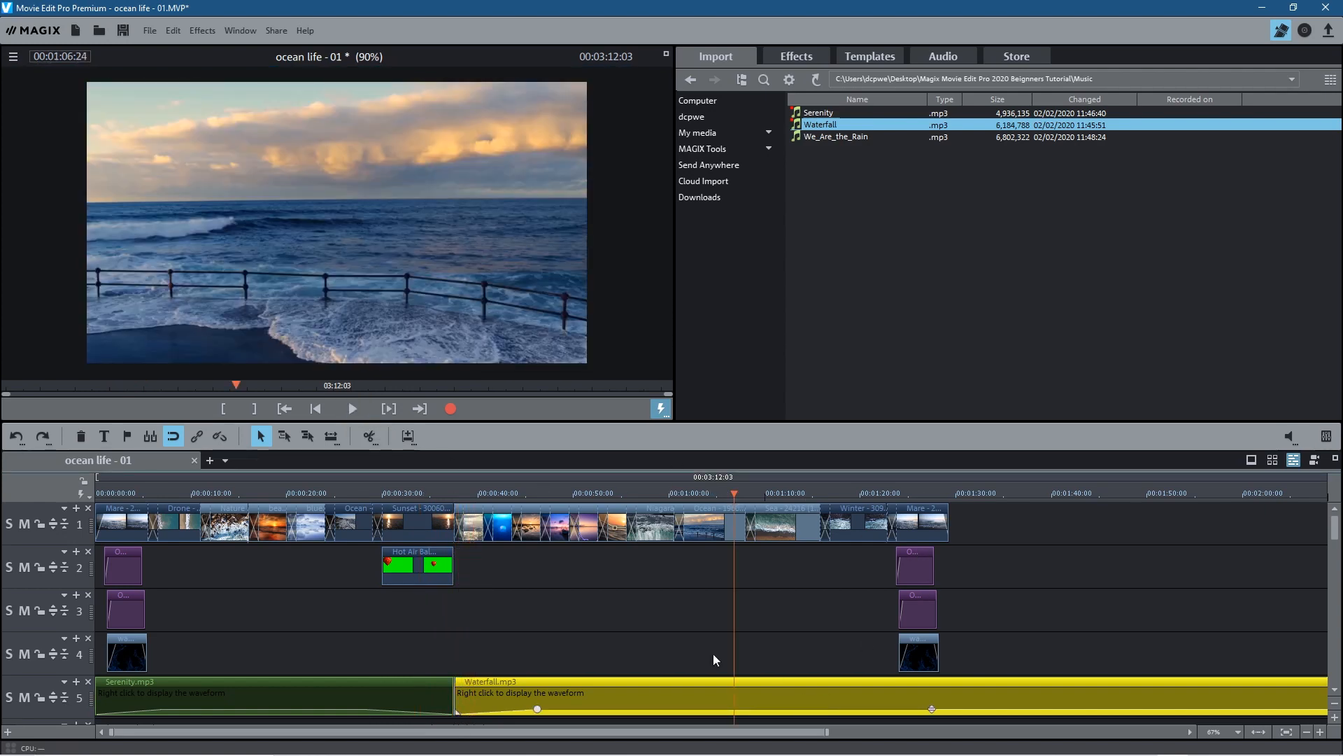
{"action": "left_click", "coordinate": [368, 440]}
{"action": "key", "text": "Delete"}
Place We_Are_the_Rain.mp3 on track 5 directly after Waterfall.mp3 and set its volume to -12 dB.
{"action": "left_click_drag", "start_coordinate": [834, 136], "coordinate": [795, 696]}
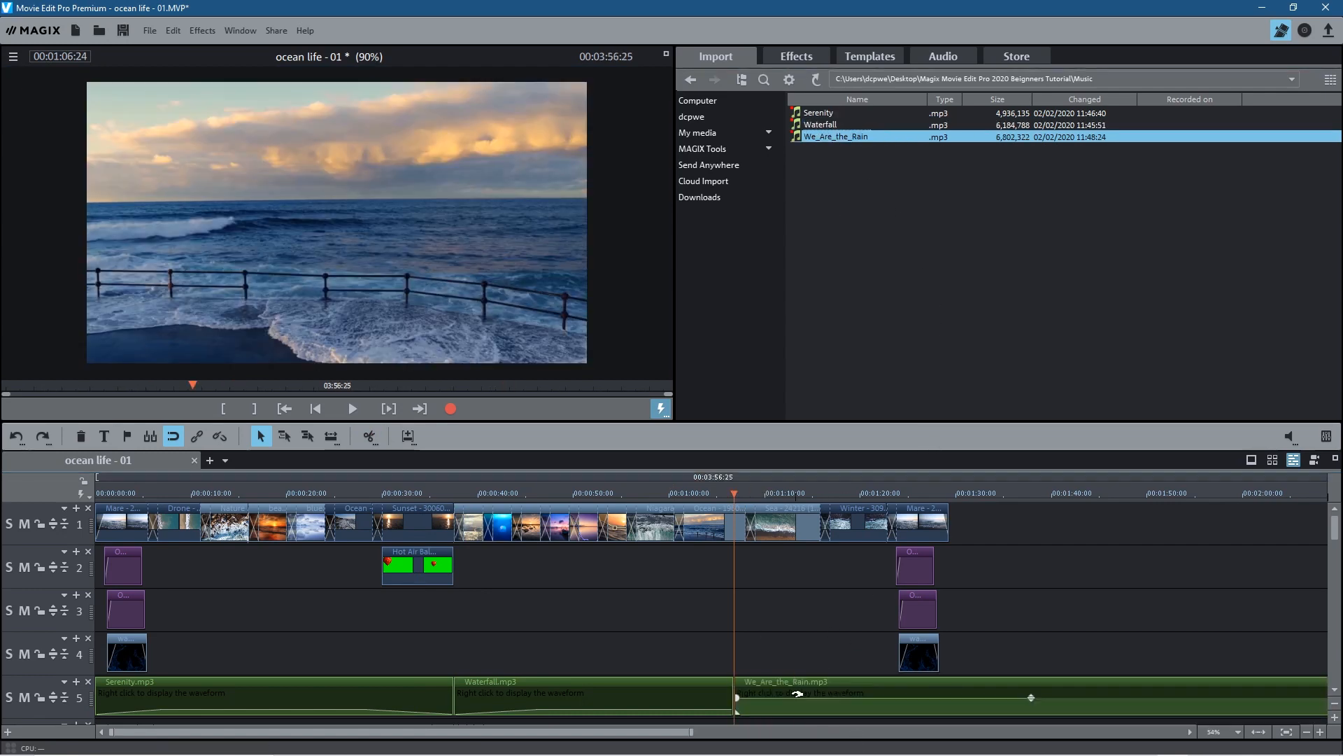
{"action": "right_click", "coordinate": [795, 696]}
{"action": "mouse_move", "coordinate": [997, 388]}
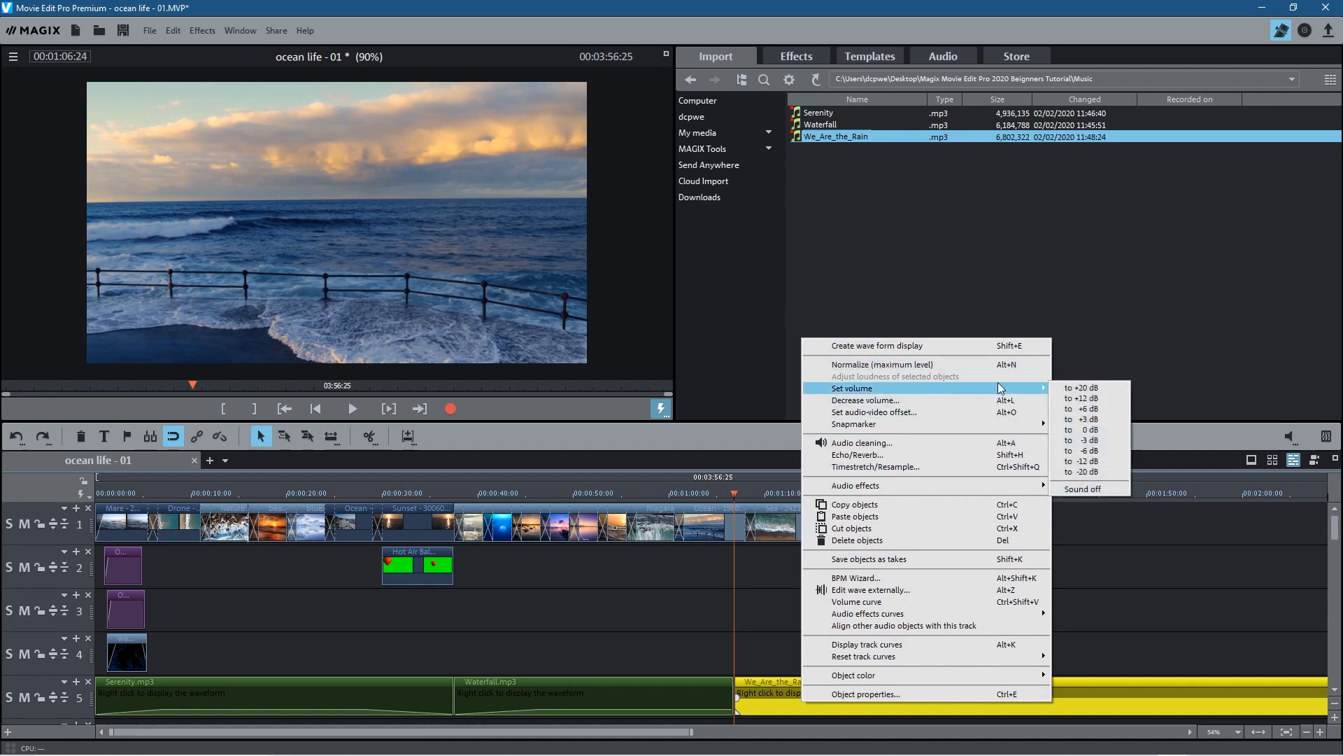
{"action": "left_click", "coordinate": [1074, 461]}
Trim We_Are_the_Rain.mp3 at 00:01:29:09, with a fade-in of about 6 seconds and a fade-out of about 7 seconds.
{"action": "left_click_drag", "start_coordinate": [729, 709], "coordinate": [791, 705]}
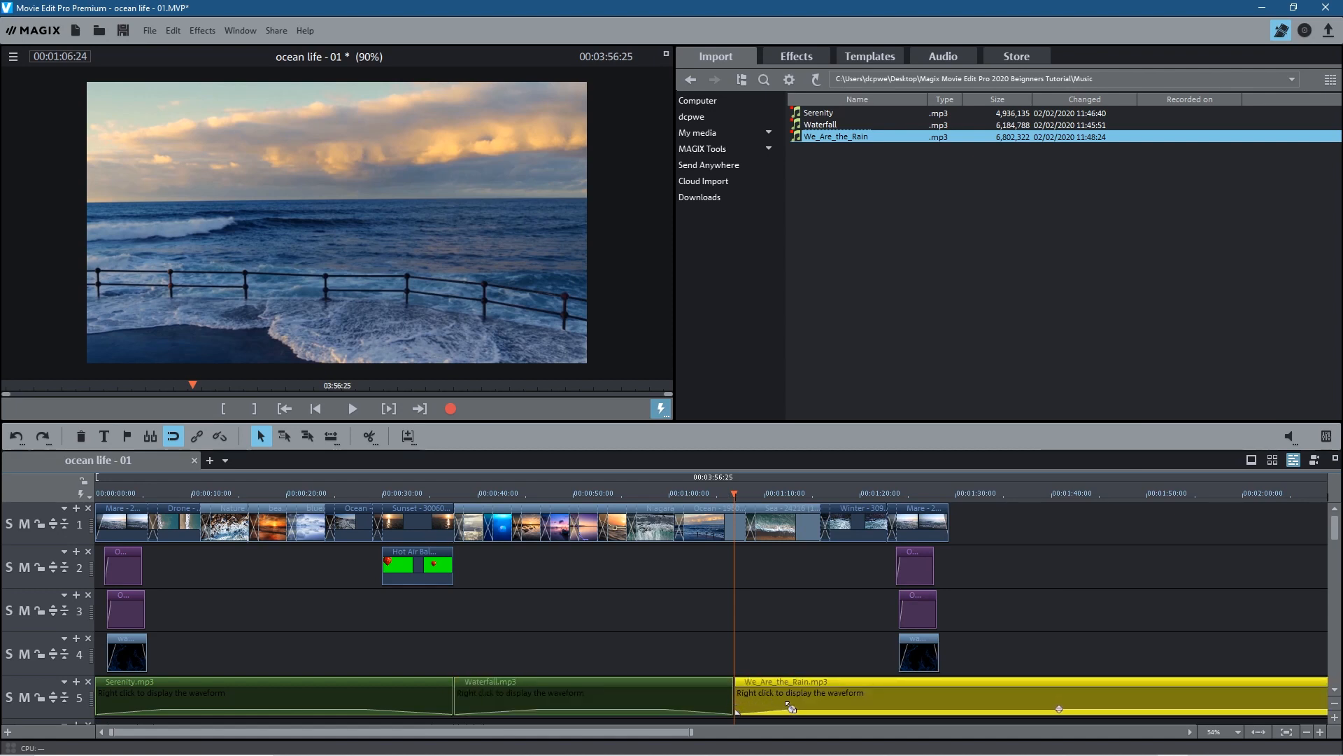
{"action": "left_click", "coordinate": [949, 494]}
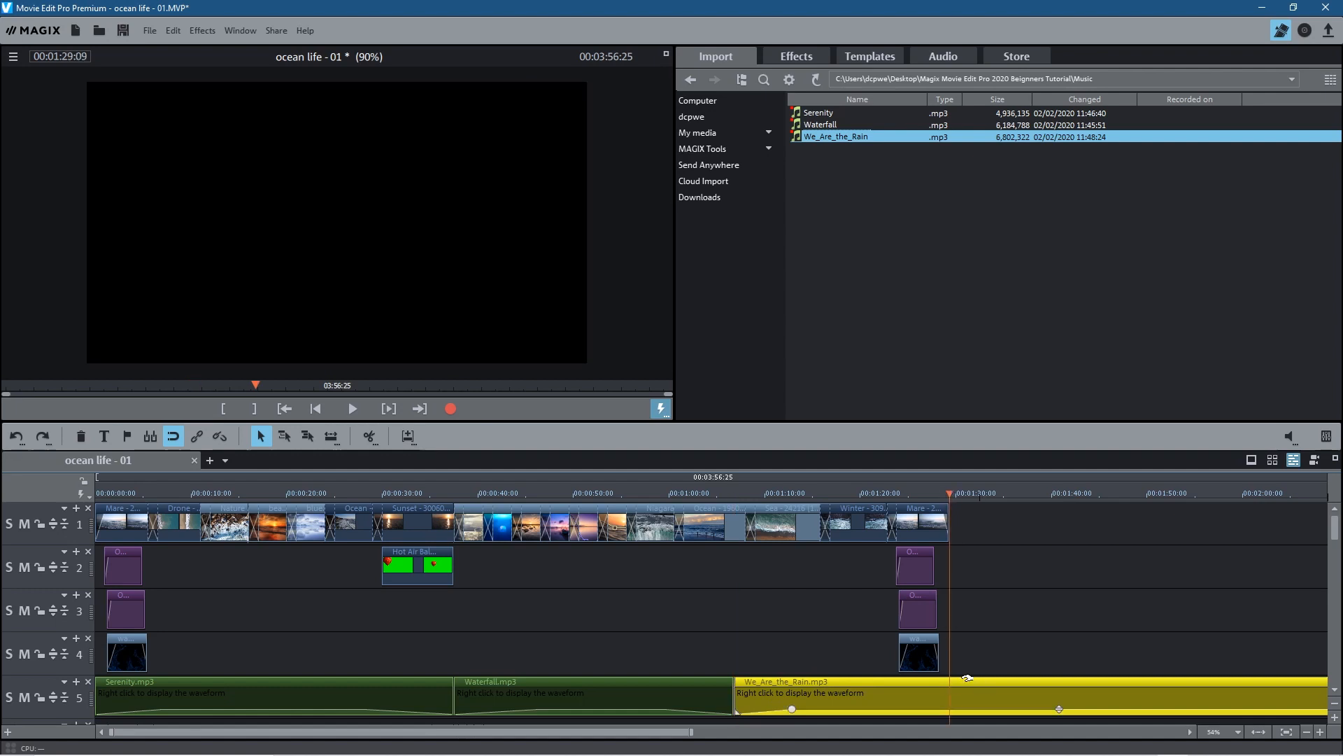
{"action": "left_click", "coordinate": [370, 439]}
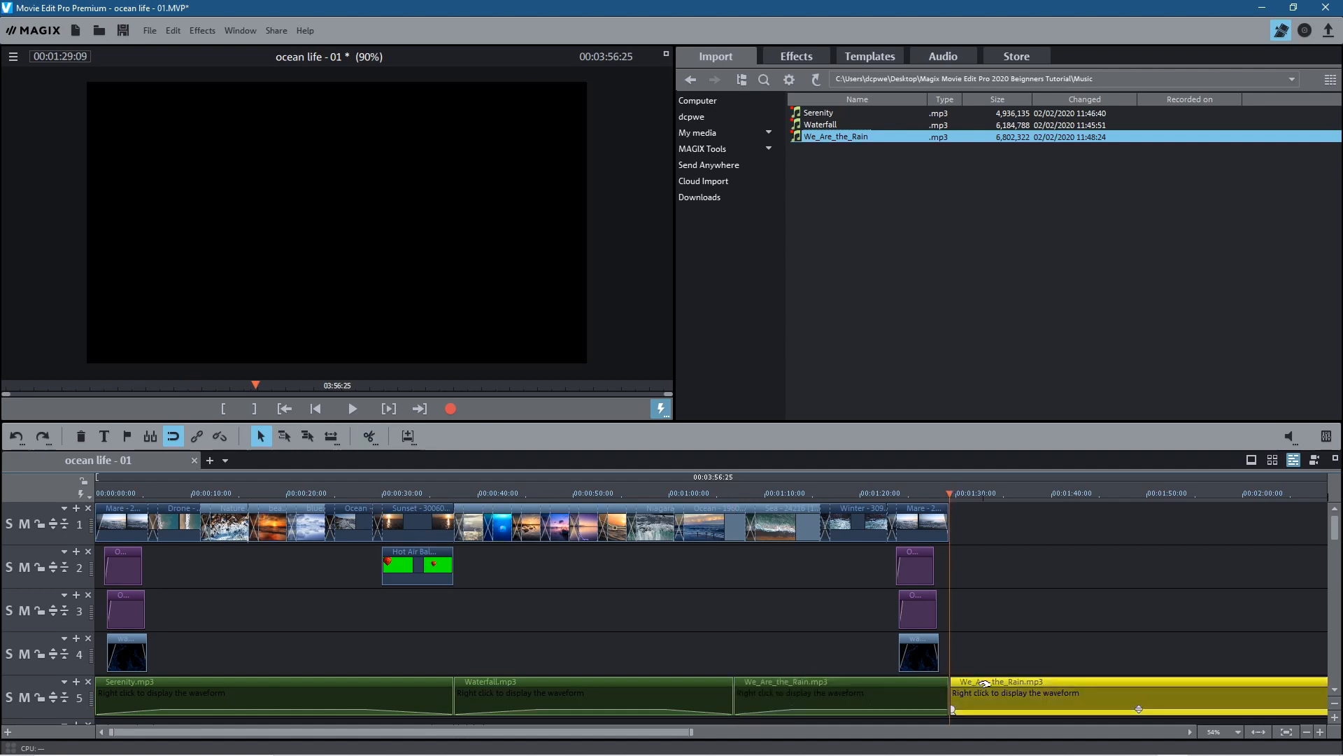
{"action": "key", "text": "Delete"}
{"action": "left_click_drag", "start_coordinate": [941, 710], "coordinate": [879, 707]}
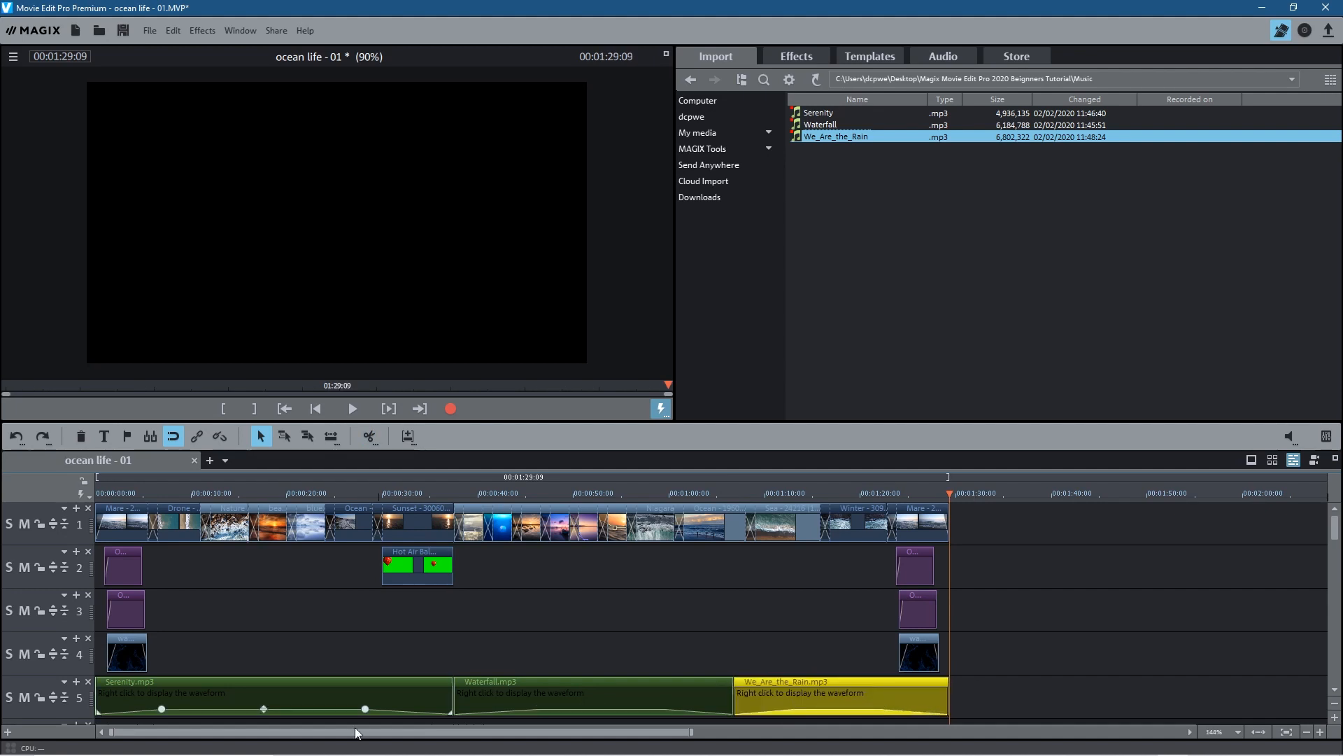
Play back the movie's ending from 00:01:24:02 to check the closing titles and the music fade-out.
{"action": "left_click", "coordinate": [864, 493]}
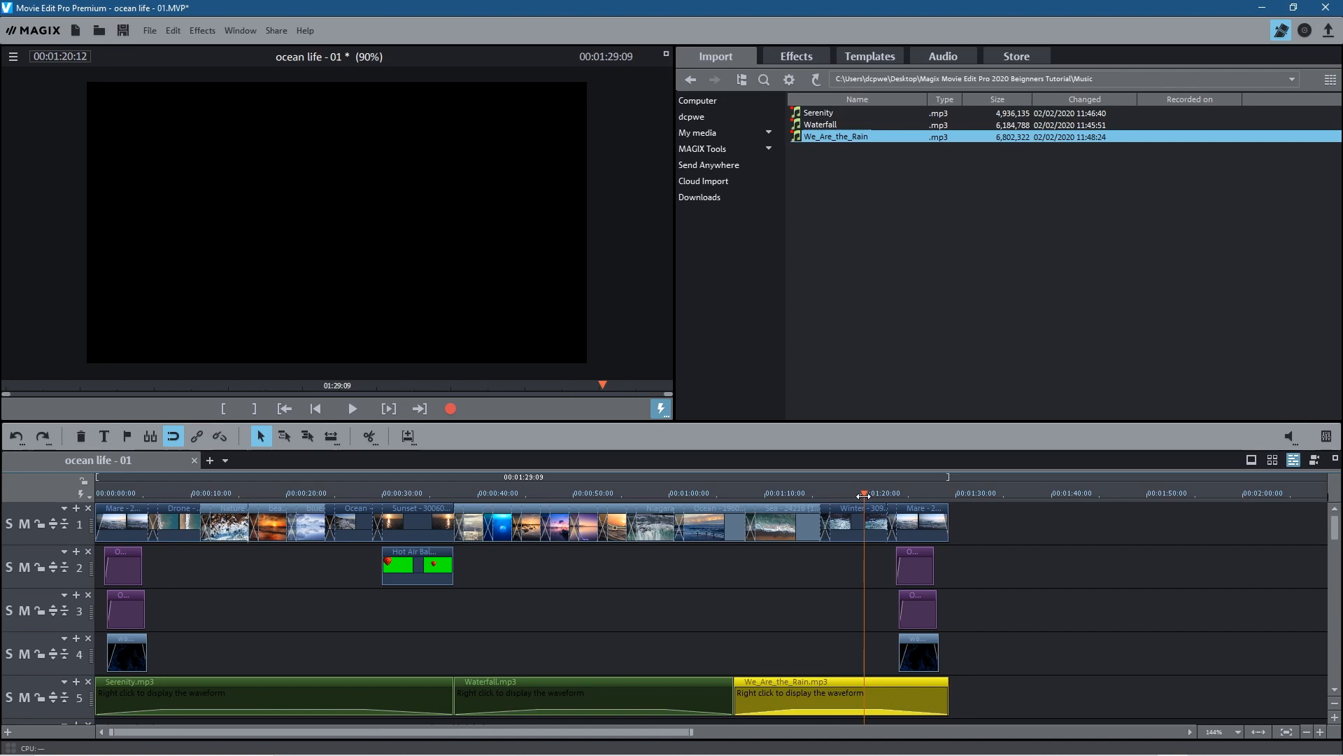
{"action": "left_click", "coordinate": [899, 492]}
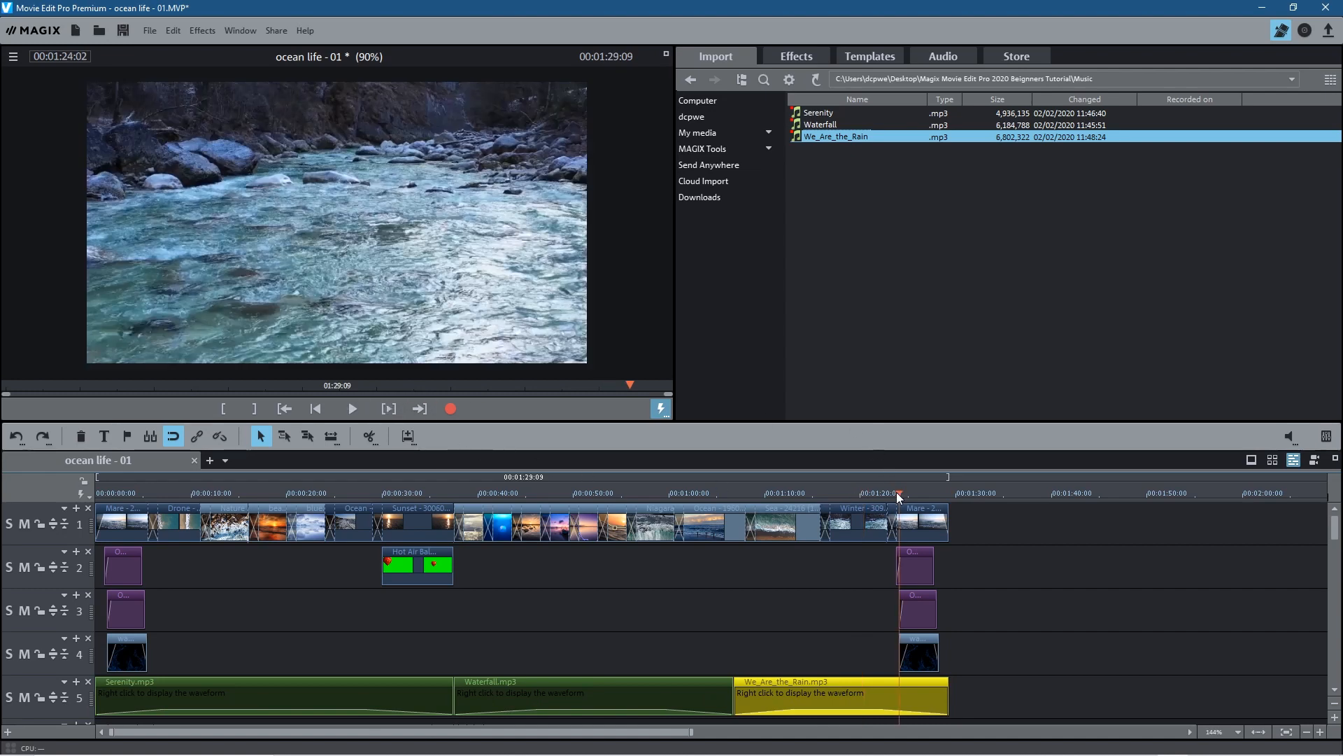
{"action": "left_click", "coordinate": [350, 406]}
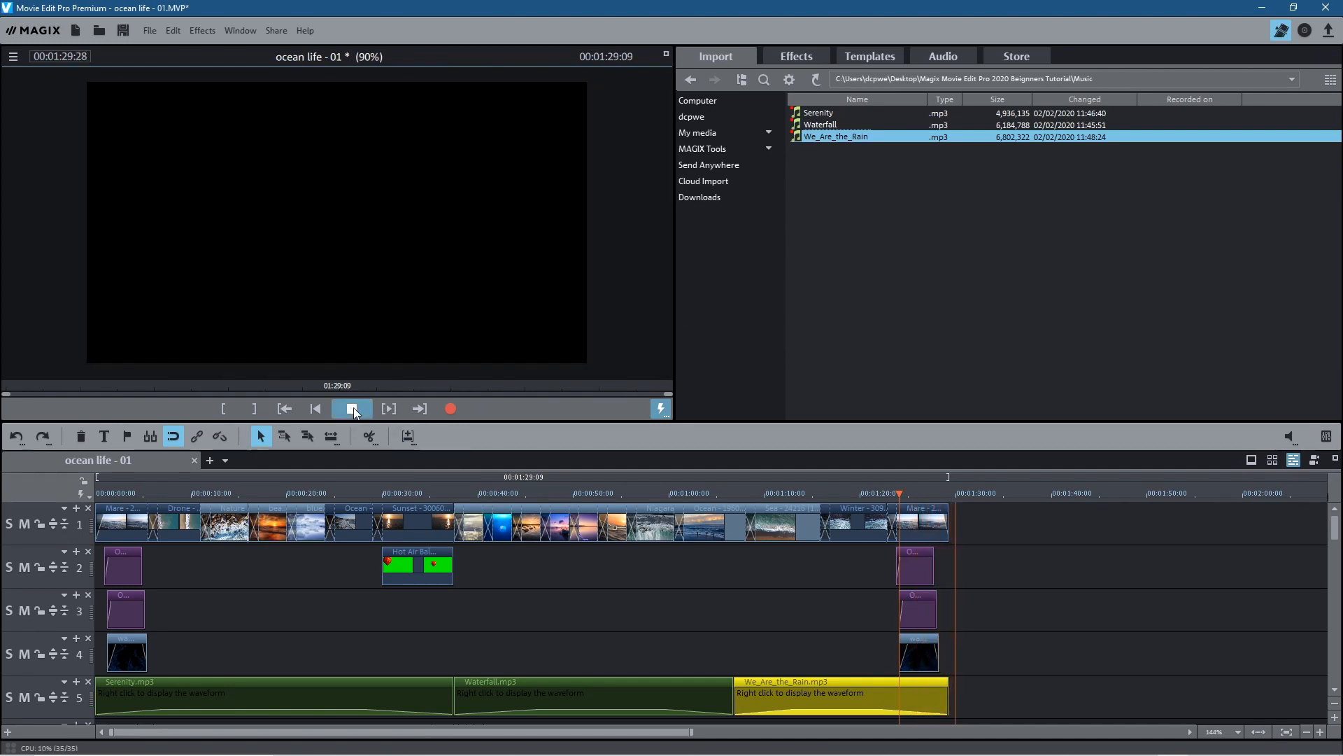
{"action": "left_click", "coordinate": [353, 408]}
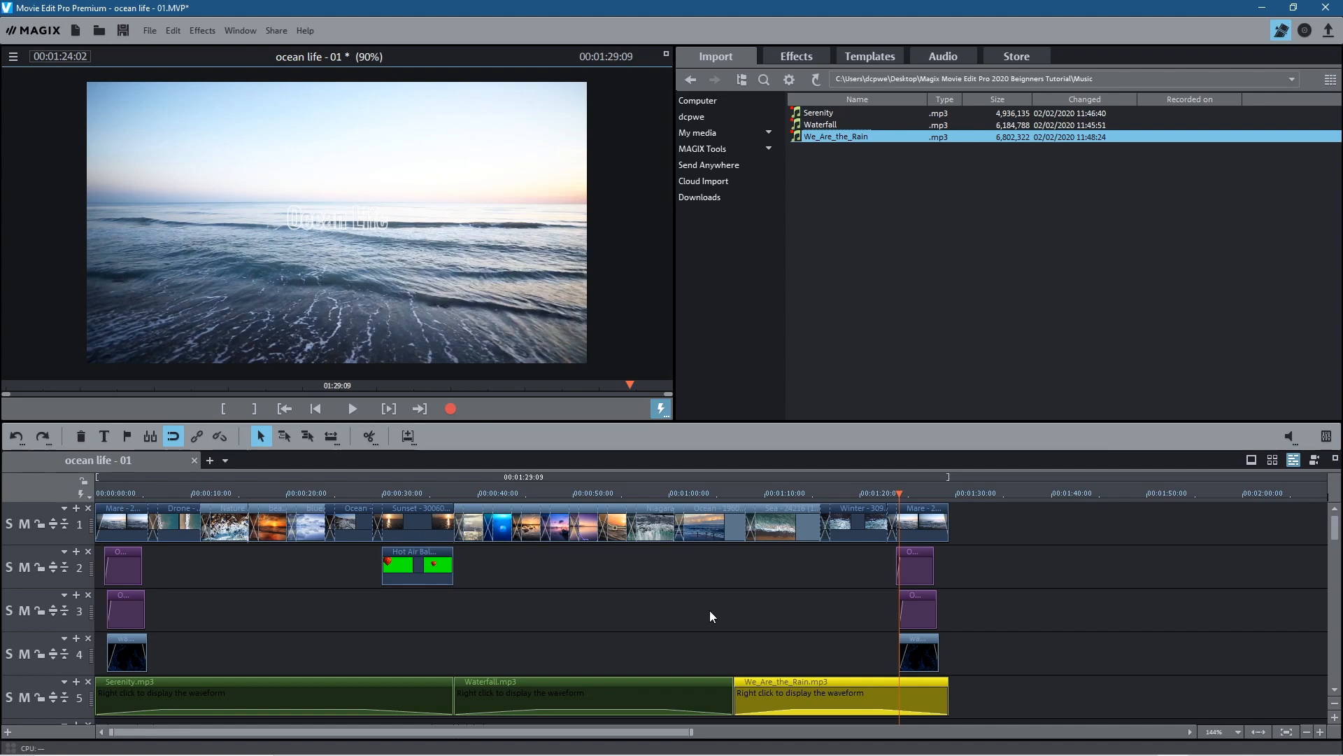
Save the project with the playhead returned to the start of the movie, and deselect the music clip.
{"action": "left_click", "coordinate": [123, 31]}
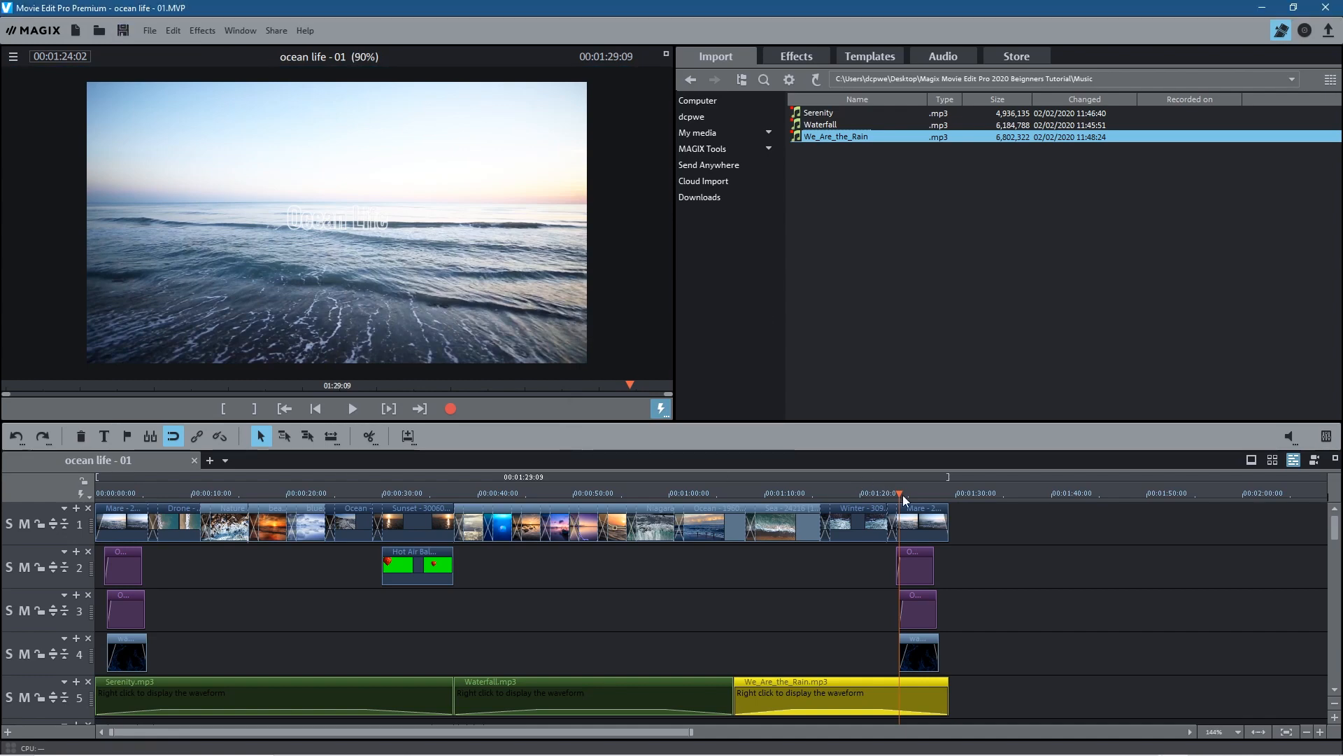
{"action": "left_click_drag", "start_coordinate": [903, 499], "coordinate": [82, 488]}
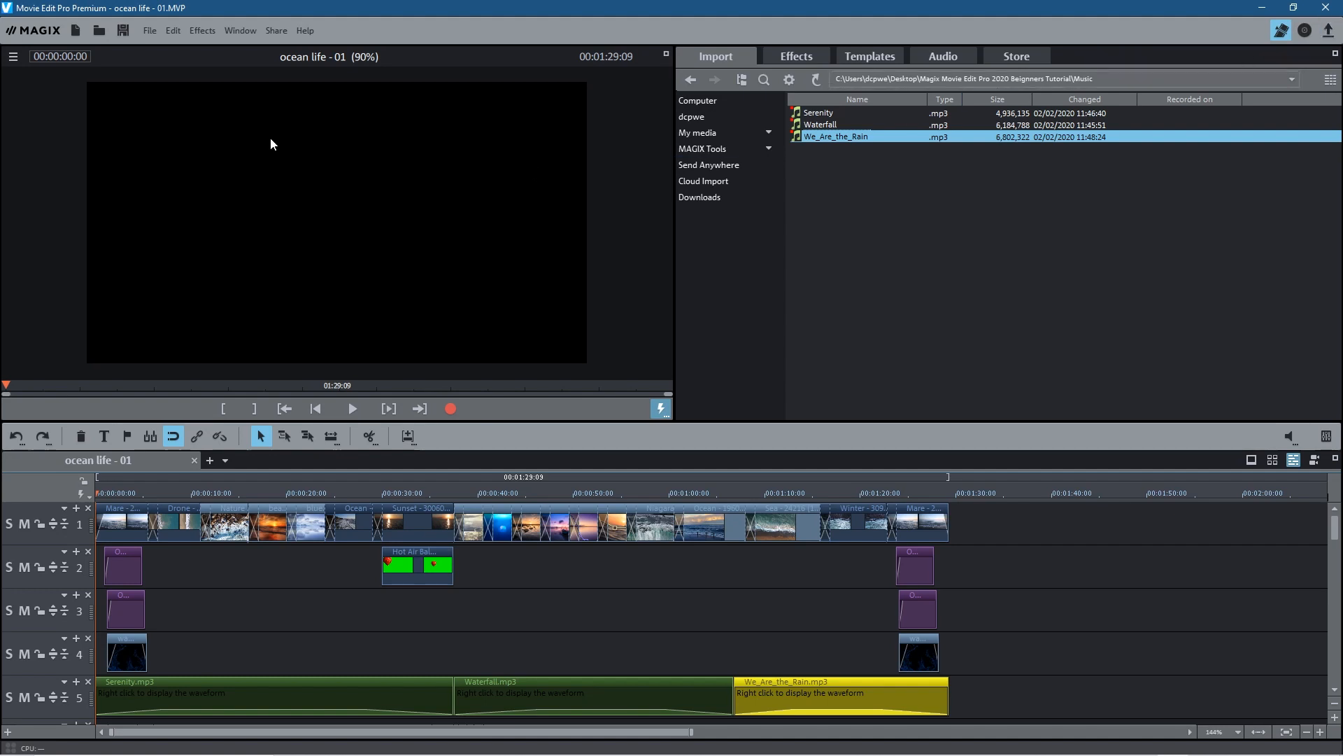
{"action": "left_click", "coordinate": [123, 31]}
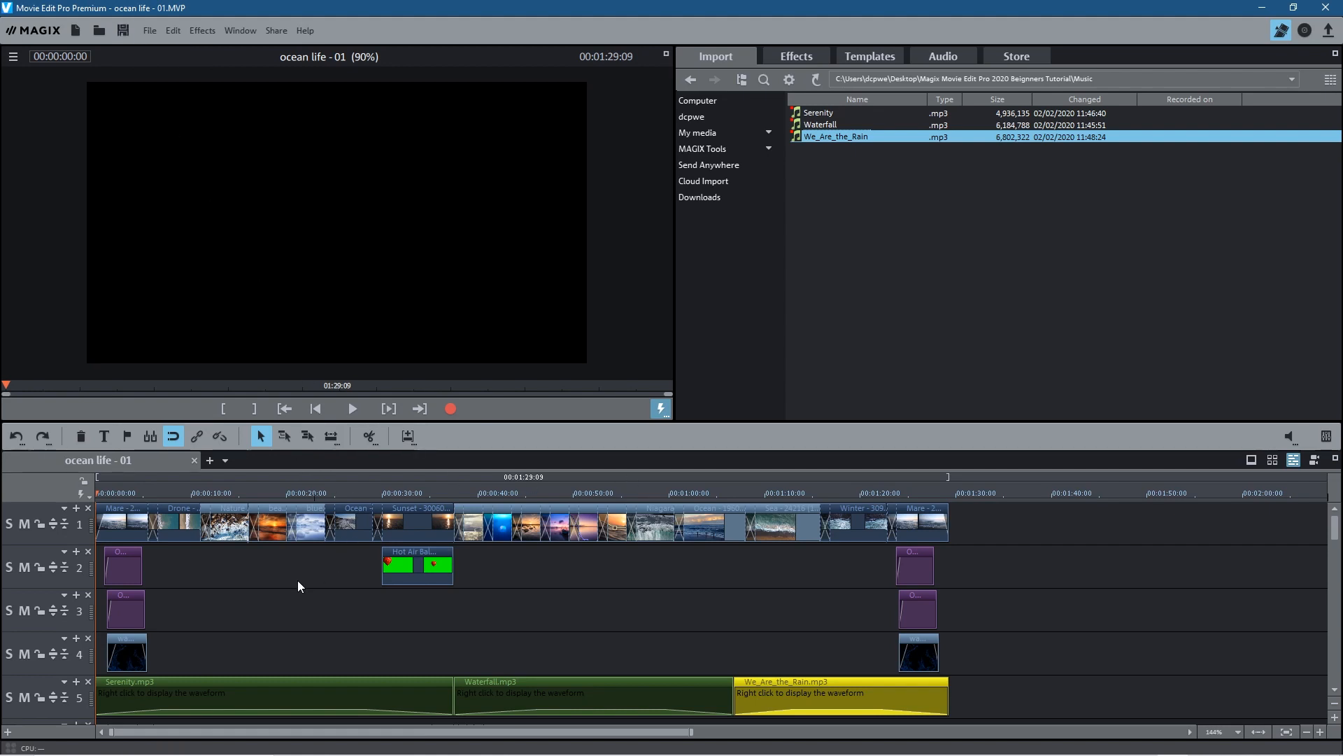
{"action": "left_click", "coordinate": [236, 608]}
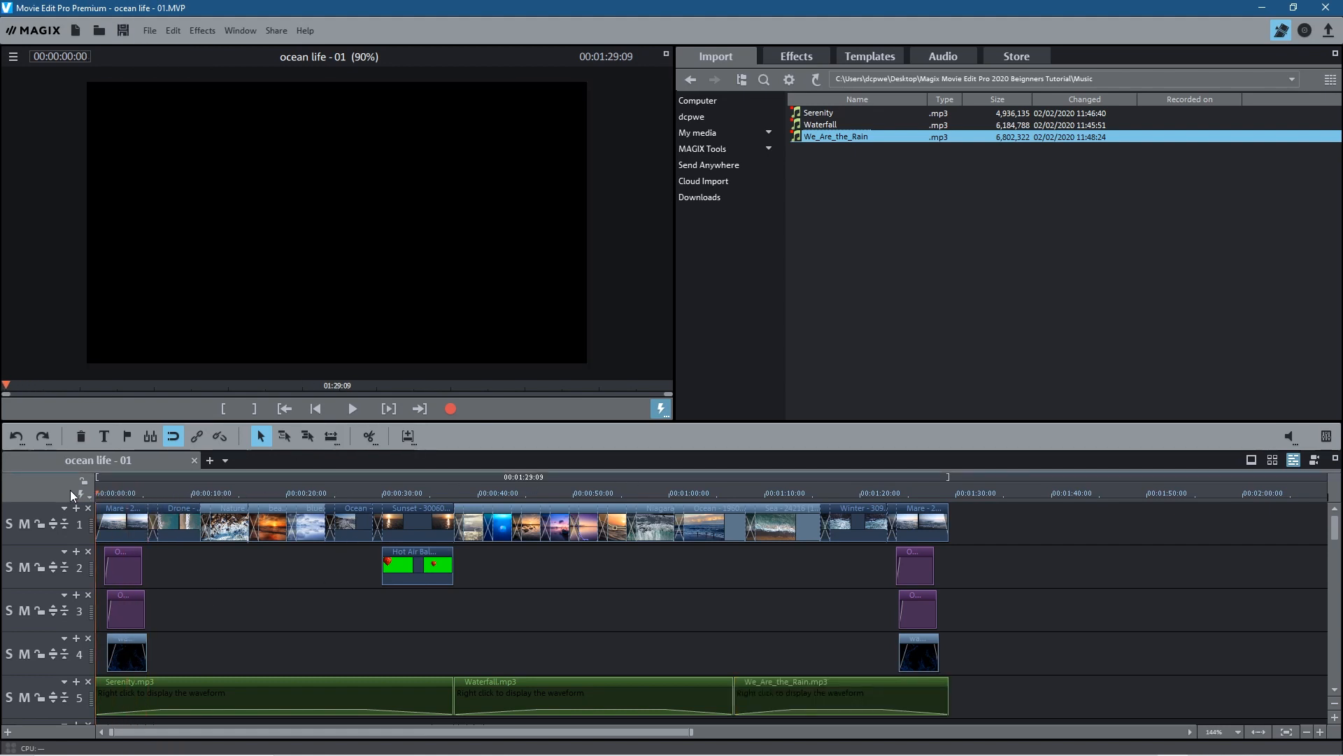
Set up a batch conversion of the open ocean life movie with Multiple movies as the source and MPEG-4 as the format.
{"action": "left_click", "coordinate": [150, 31]}
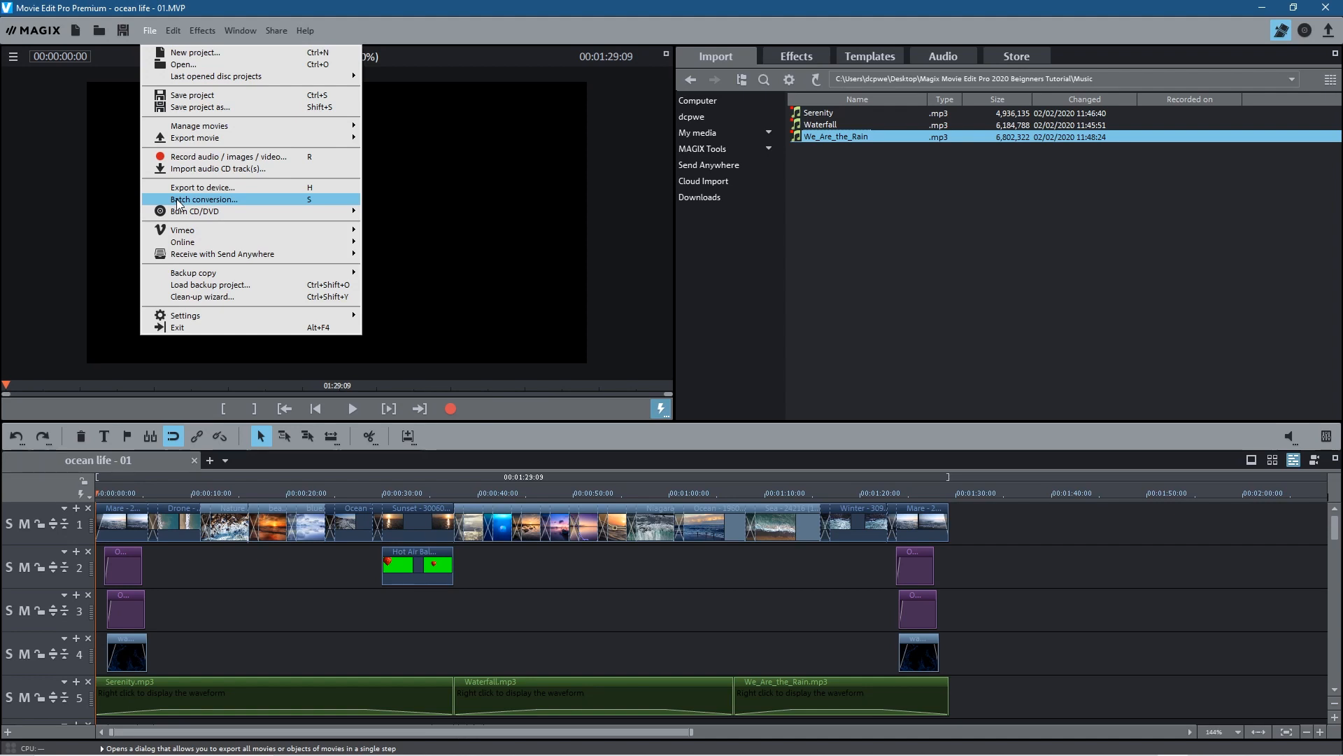
{"action": "left_click", "coordinate": [179, 202]}
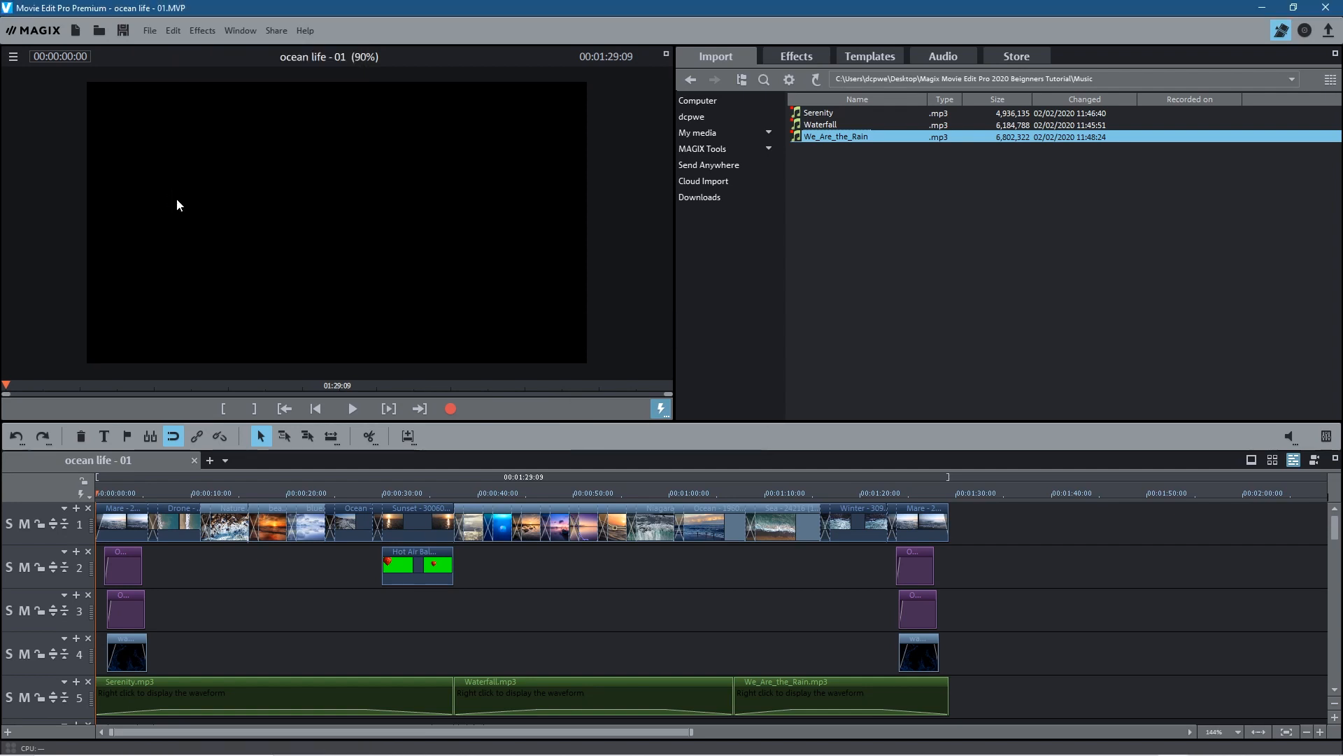
{"action": "left_click", "coordinate": [148, 35]}
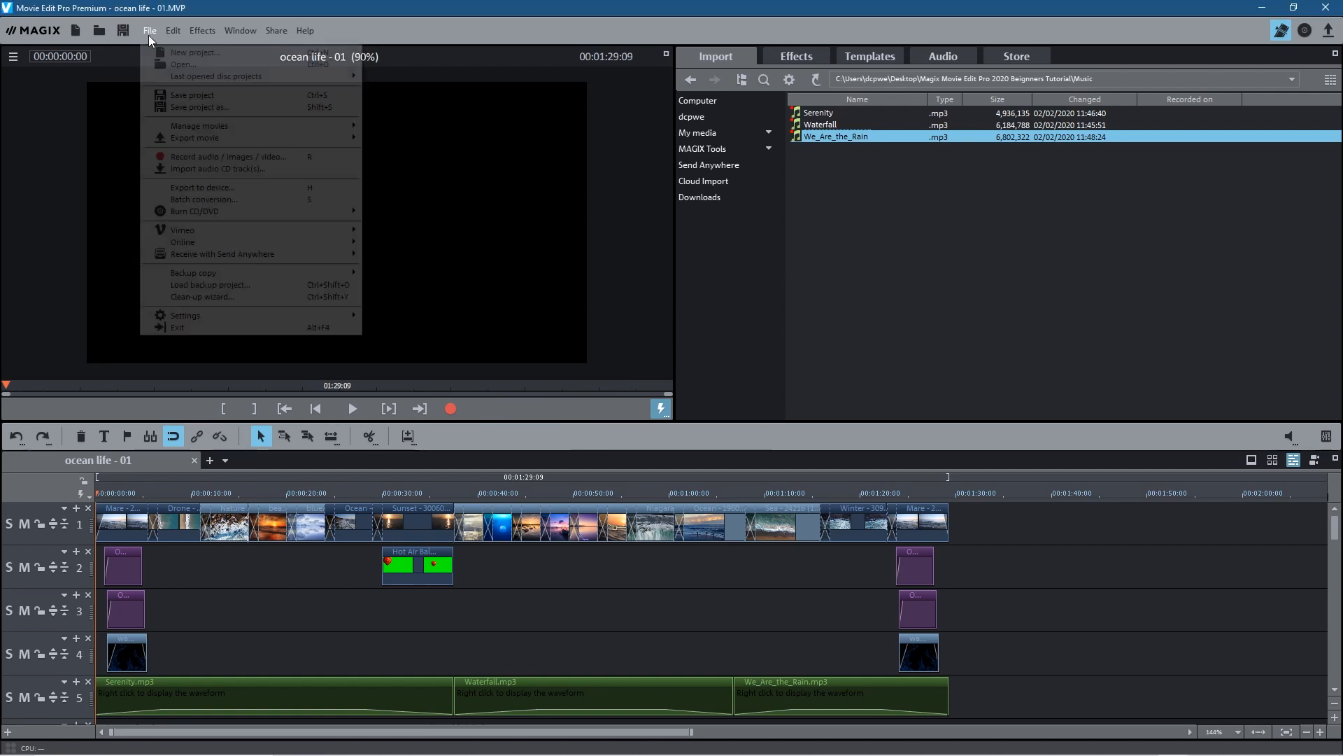
{"action": "left_click", "coordinate": [190, 199]}
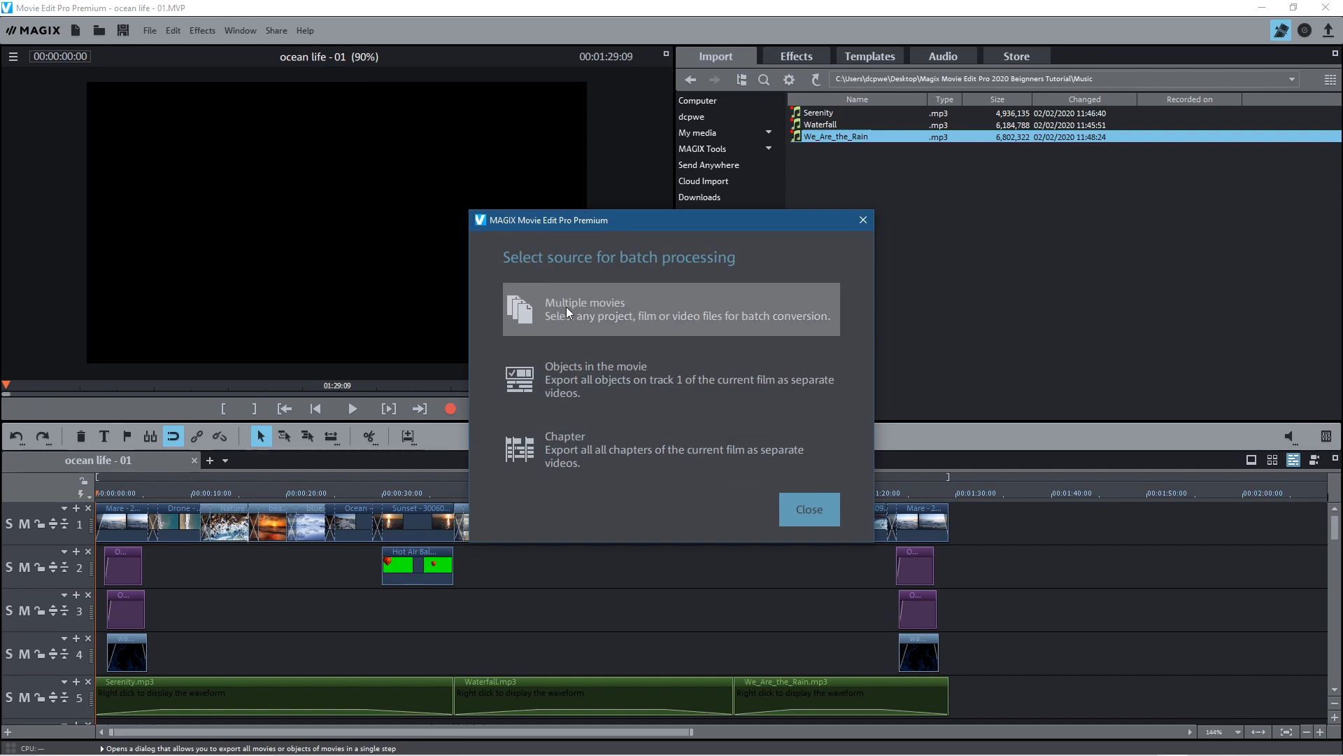
{"action": "left_click", "coordinate": [565, 307]}
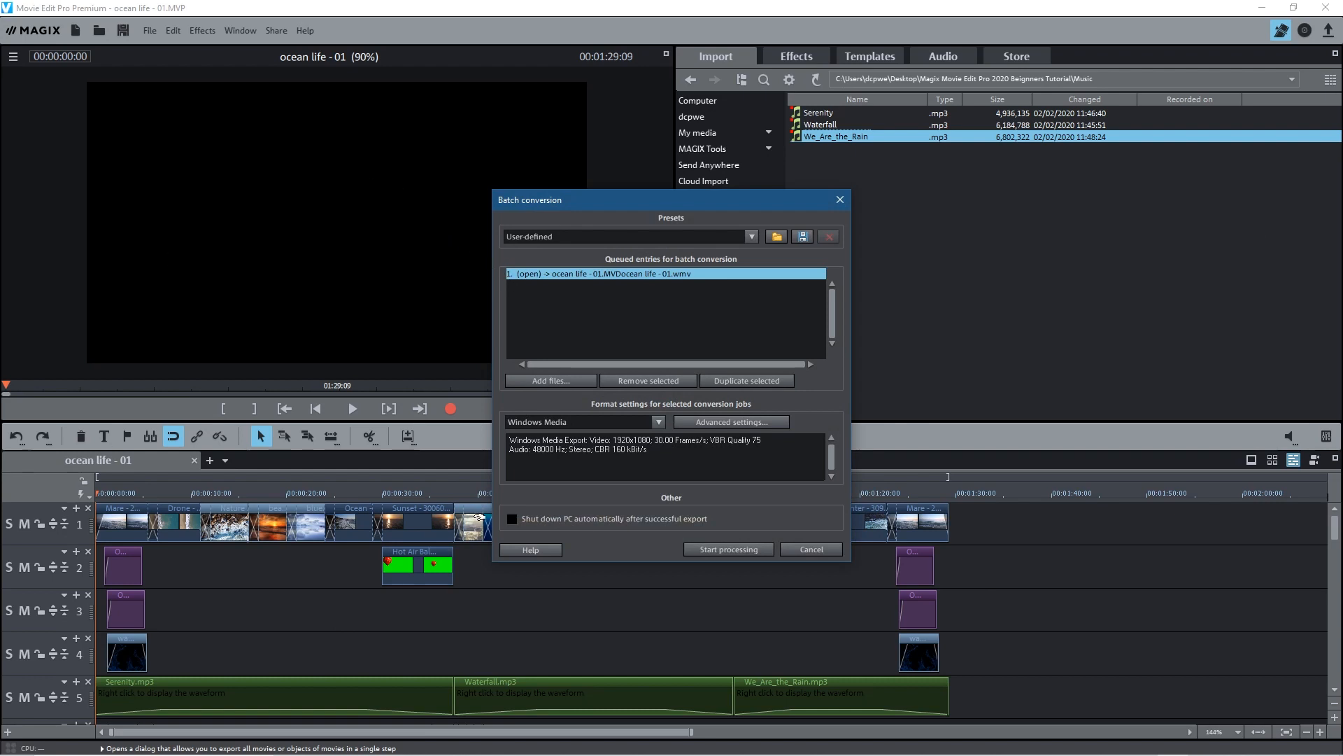
{"action": "left_click", "coordinate": [580, 420]}
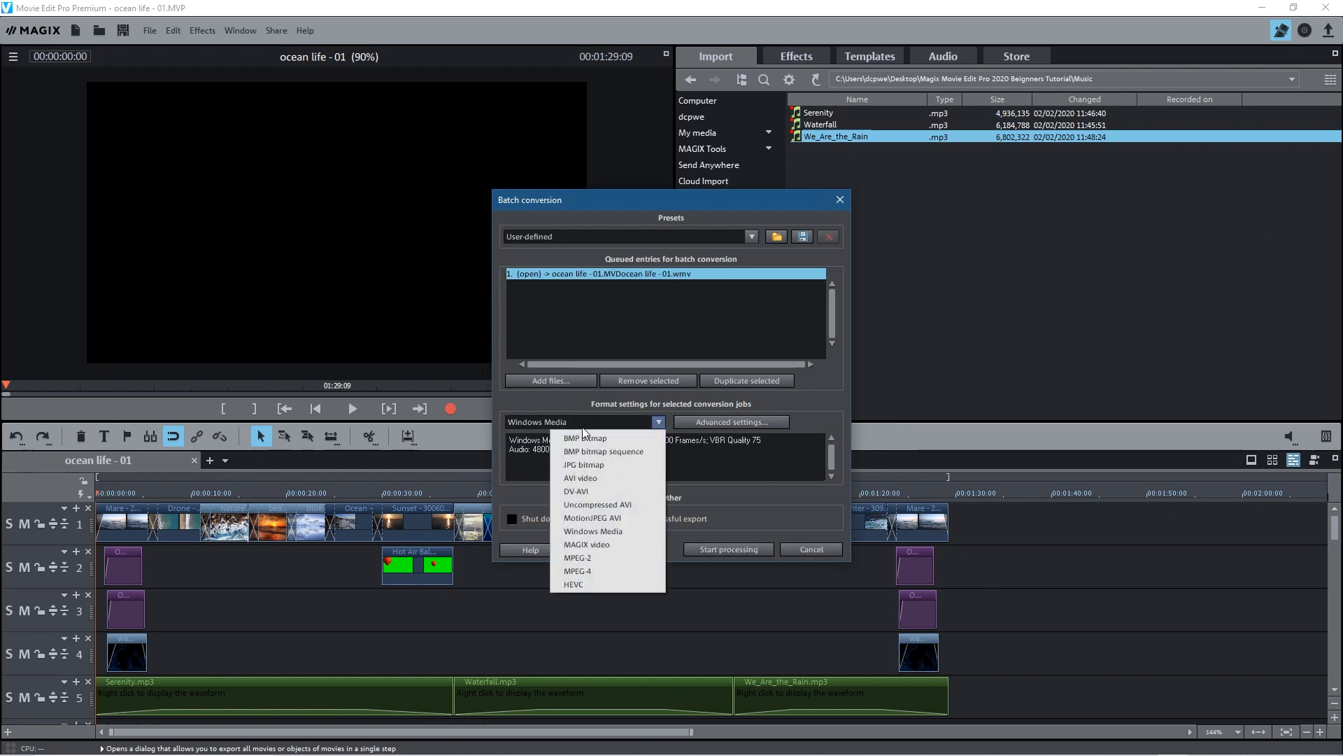
{"action": "left_click", "coordinate": [580, 570]}
{"action": "left_click", "coordinate": [535, 423]}
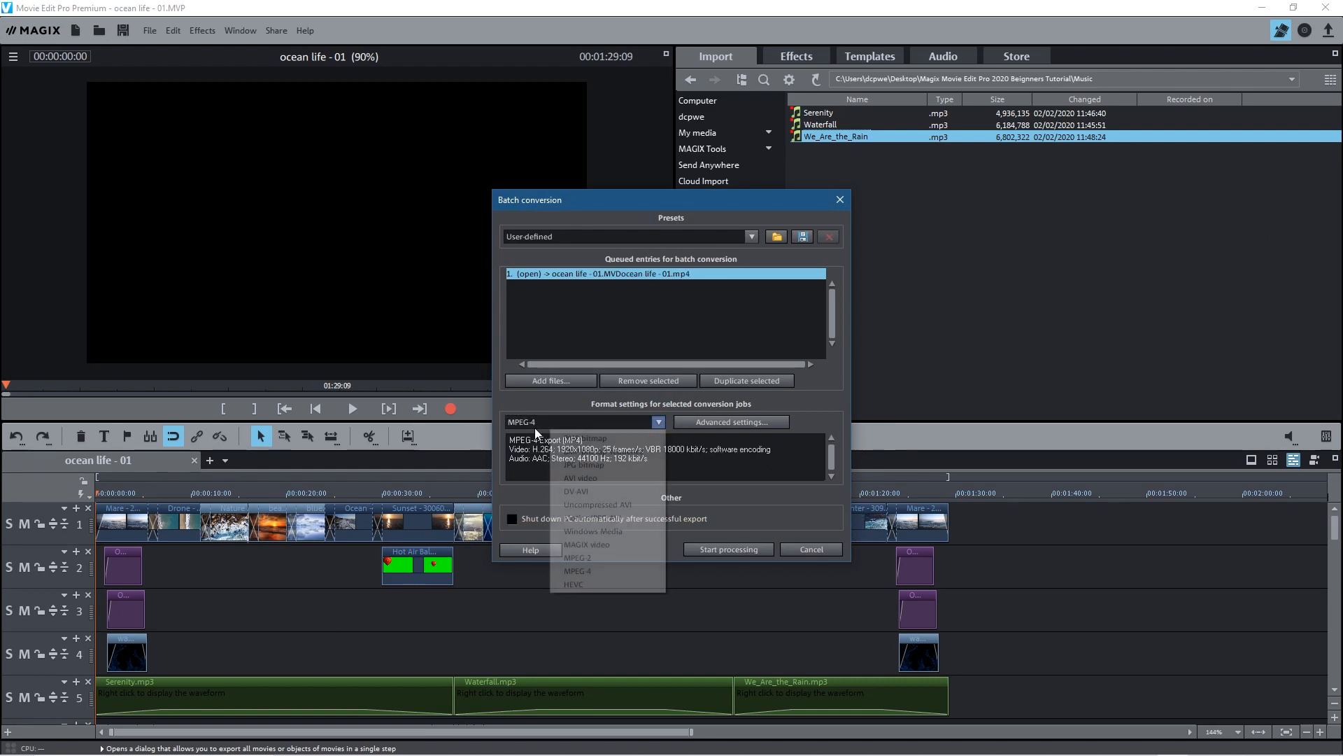
{"action": "left_click", "coordinate": [571, 568]}
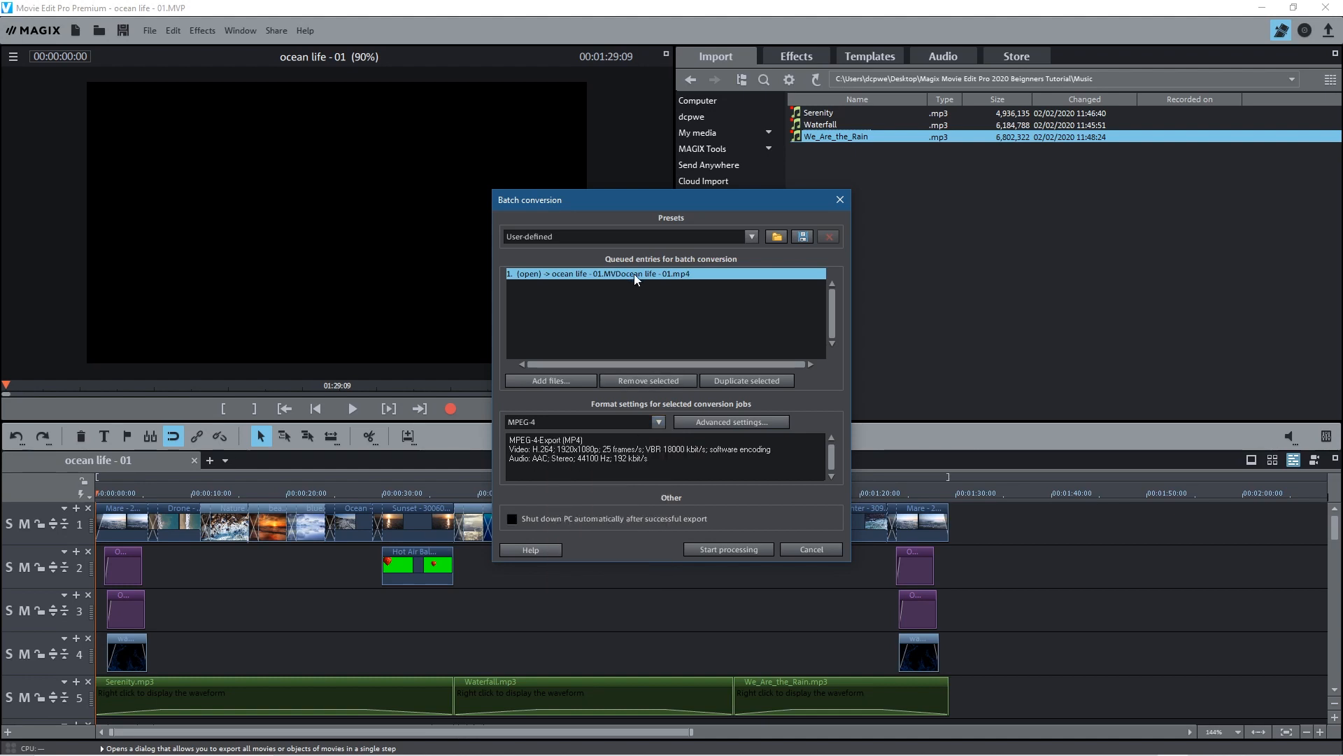
Set the MPEG-4 export to 30 frames per second with the anti-interlace filter on, and accept the advanced encoding settings.
{"action": "left_click", "coordinate": [733, 423]}
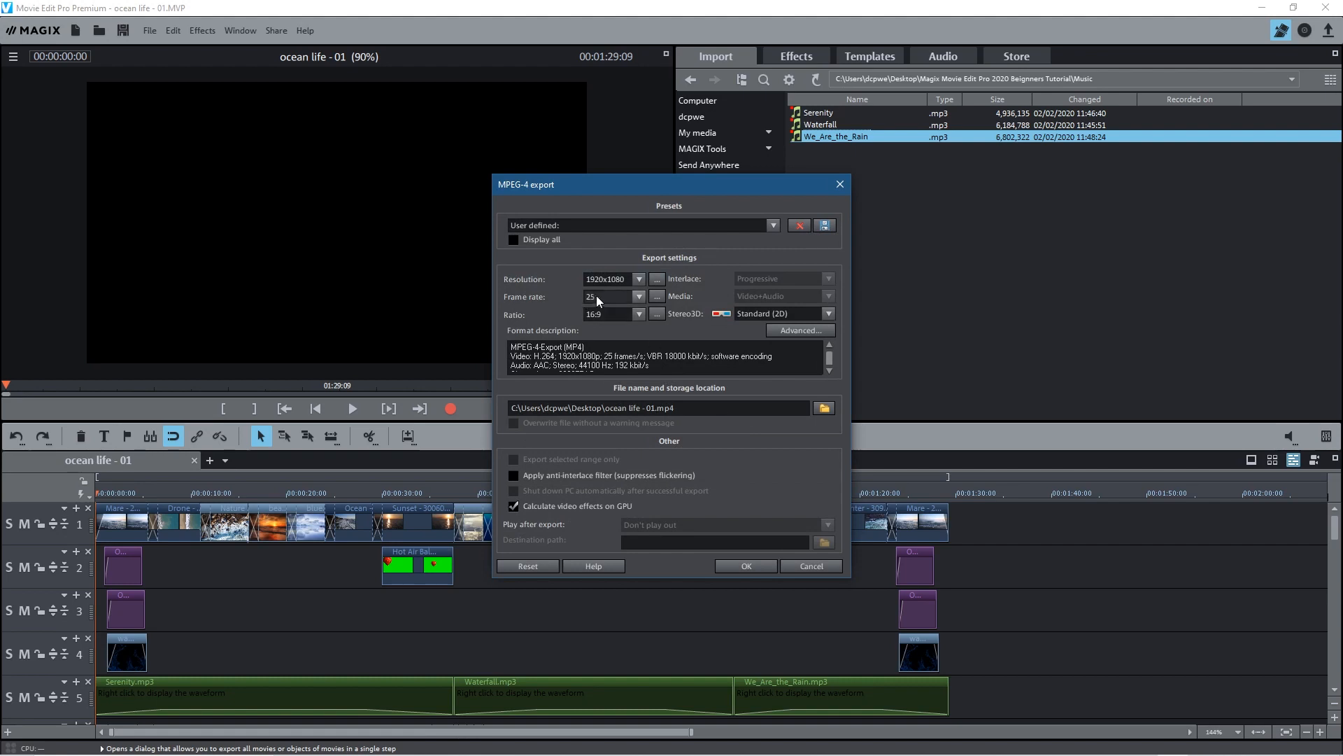
{"action": "left_click", "coordinate": [640, 295]}
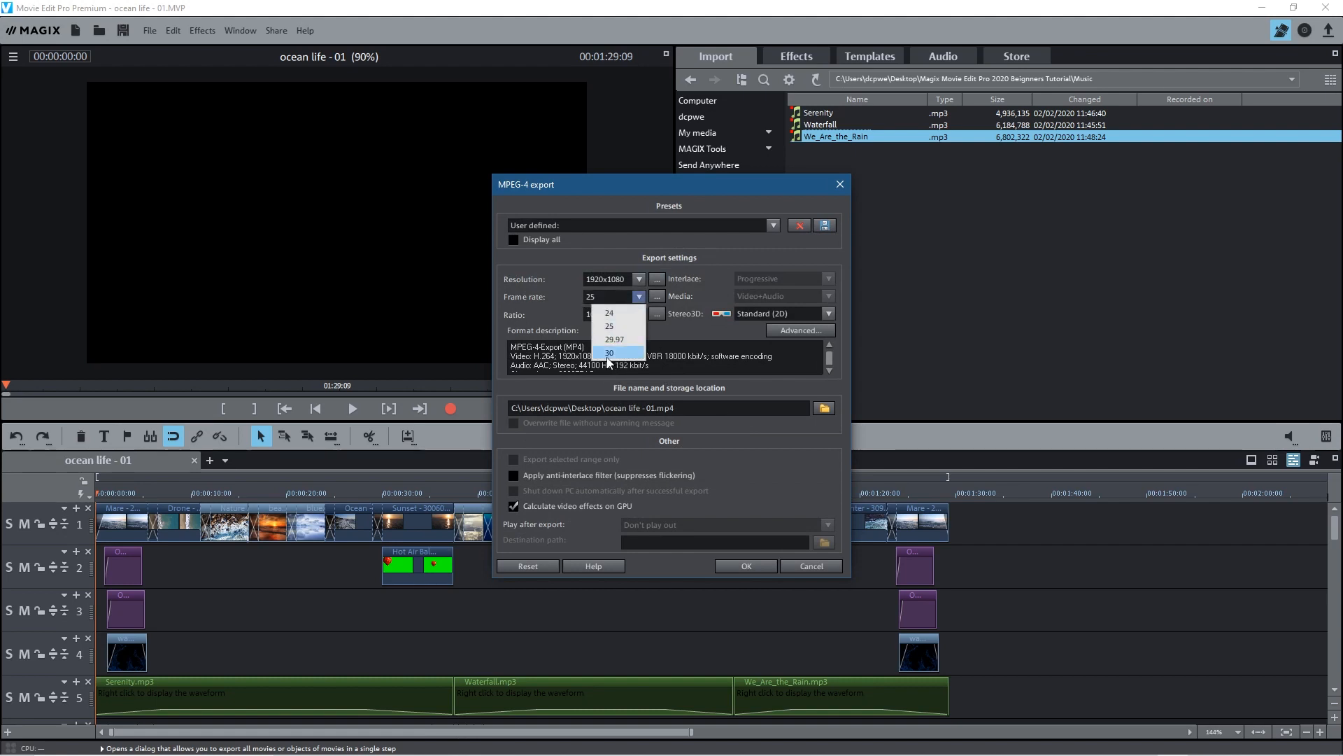
{"action": "left_click", "coordinate": [608, 354]}
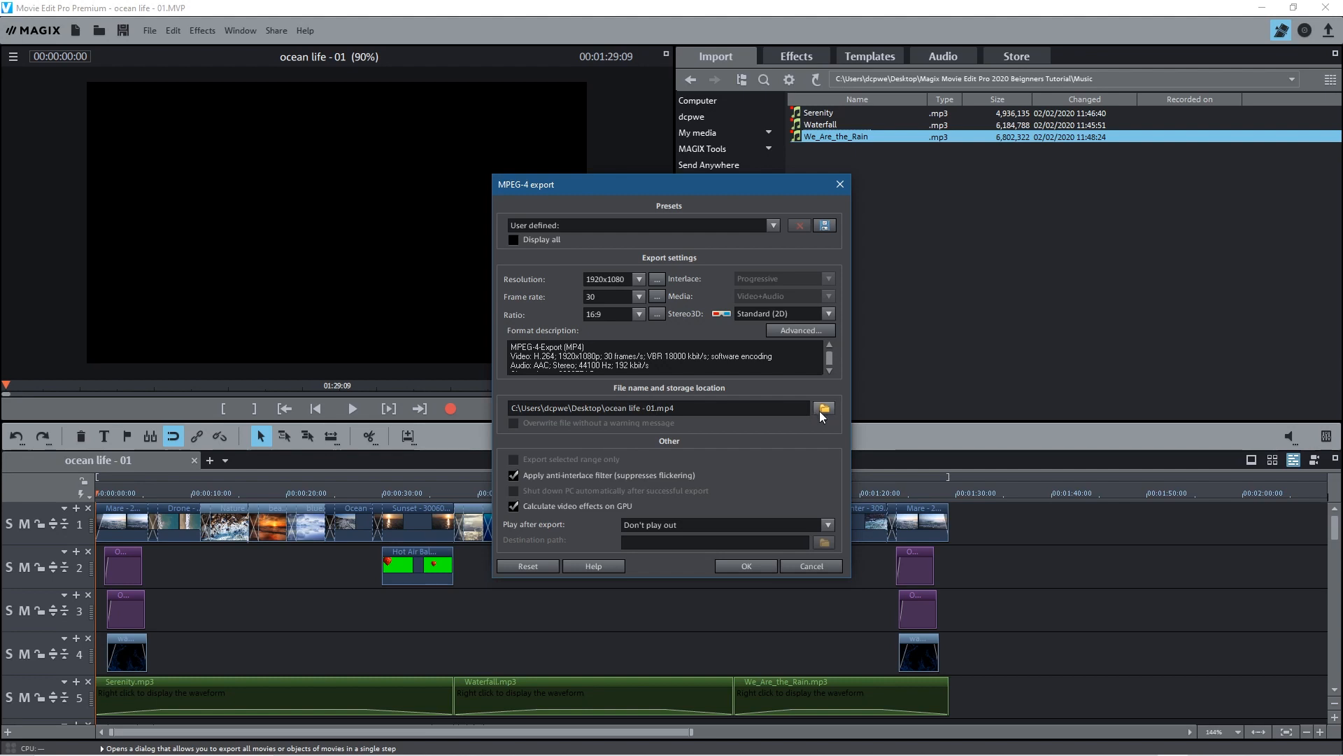
{"action": "left_click", "coordinate": [787, 331]}
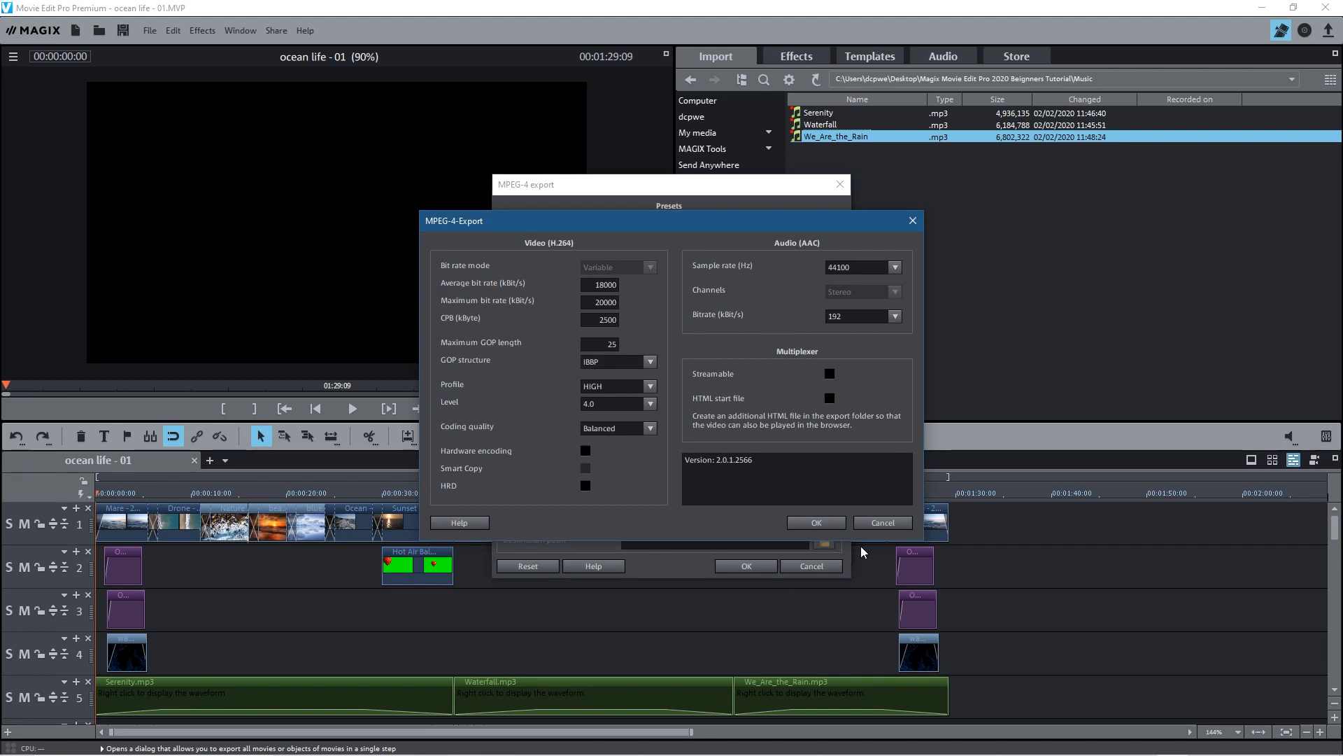
{"action": "left_click", "coordinate": [814, 521]}
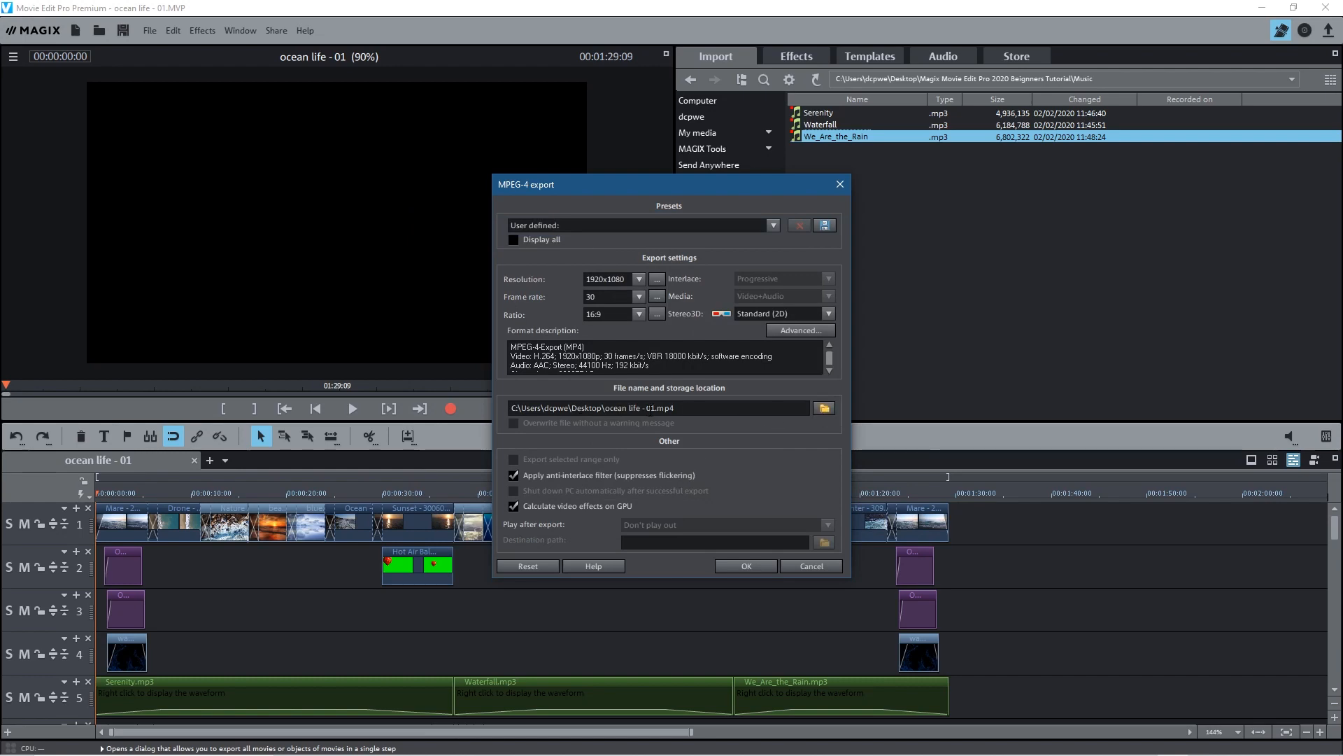
Set the export location to the Desktop folder Magix Movie Edit Pro 2020 Beignners Tutorial, with the file name ocean life - 01.mp4.
{"action": "left_click", "coordinate": [824, 408]}
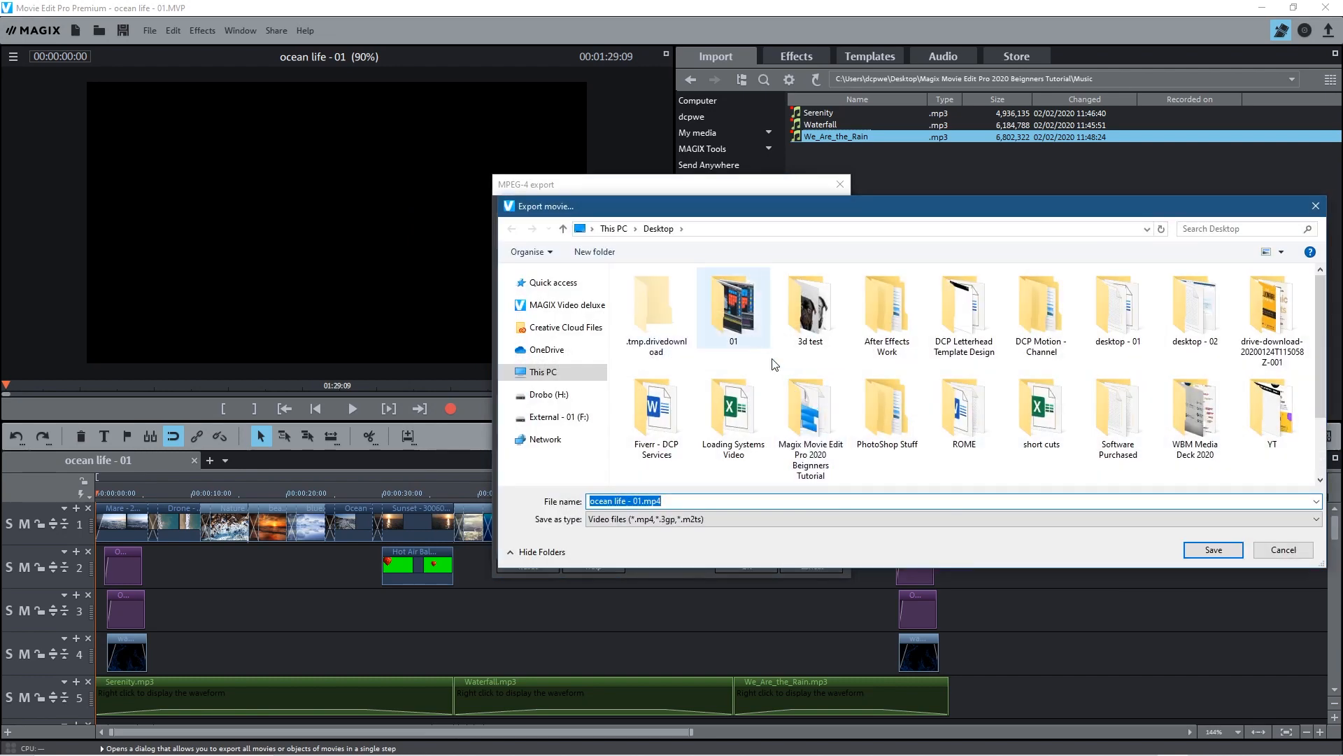
{"action": "double_click", "coordinate": [815, 421]}
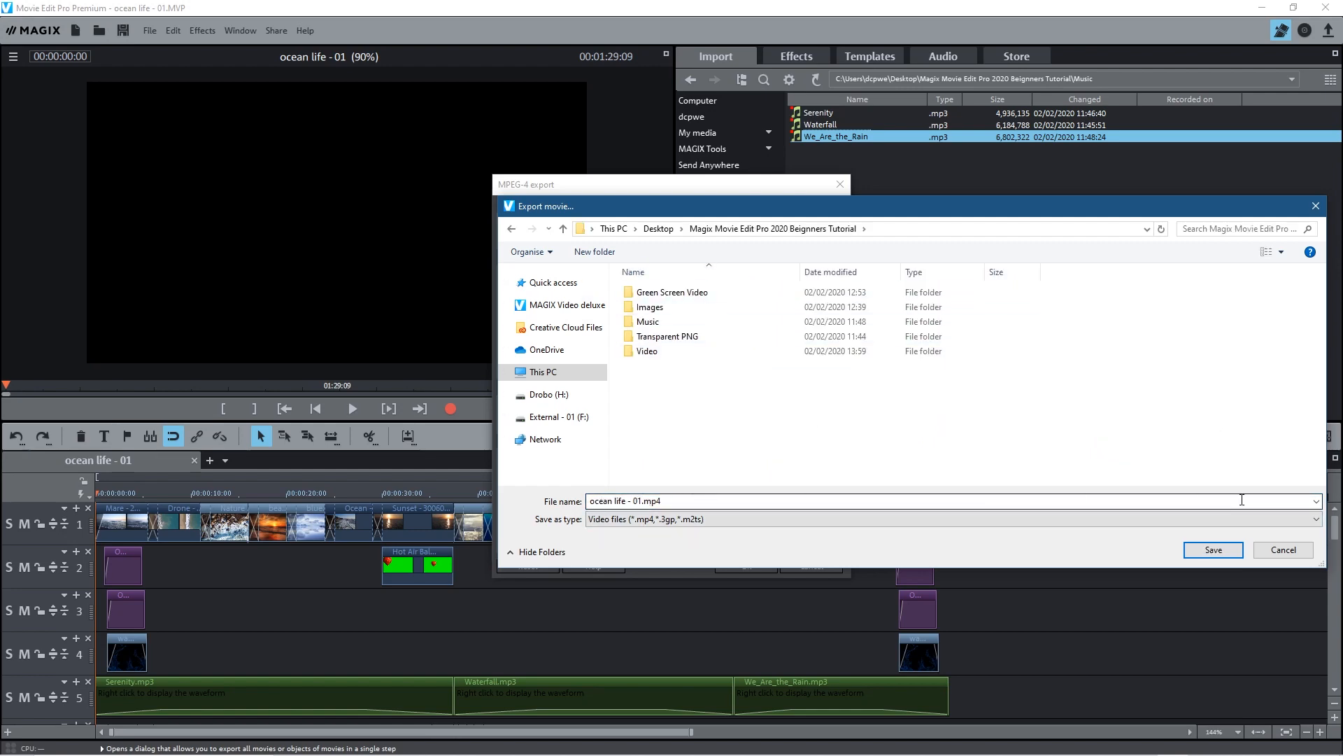
{"action": "left_click", "coordinate": [1214, 549]}
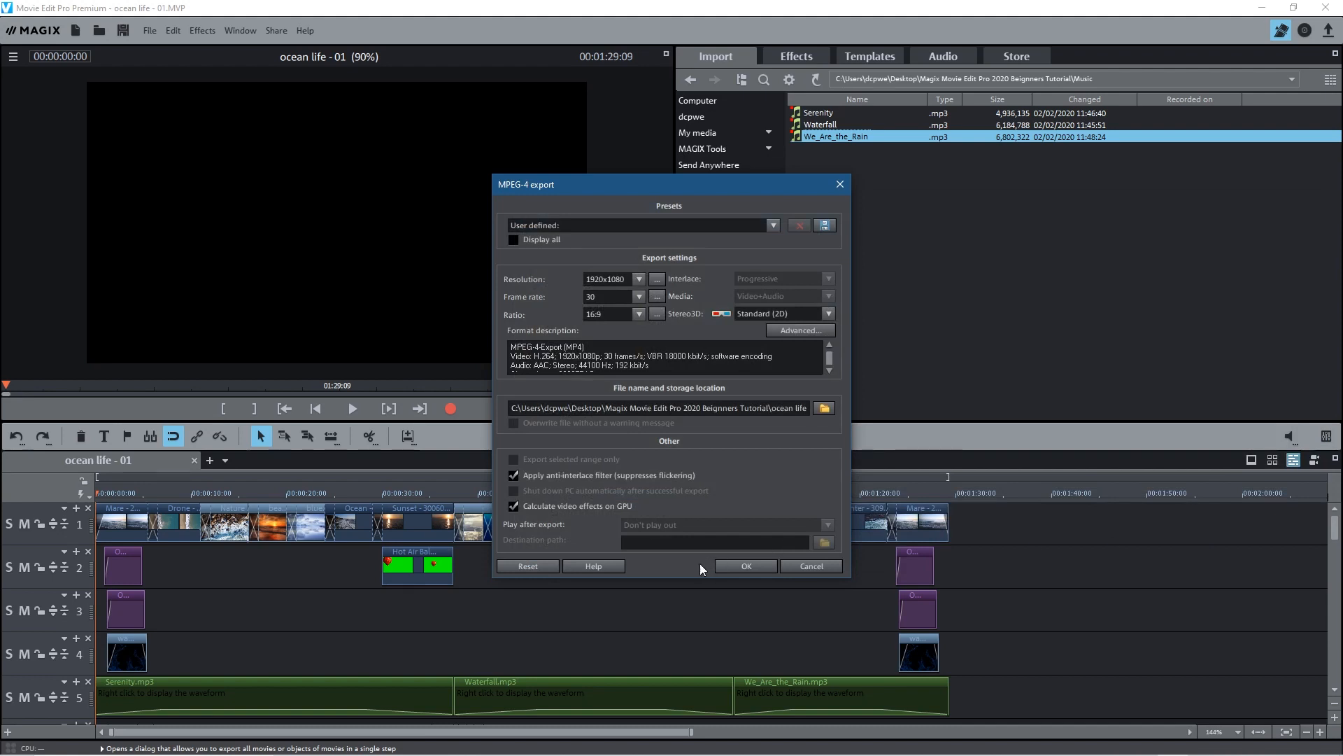
{"action": "left_click", "coordinate": [734, 564]}
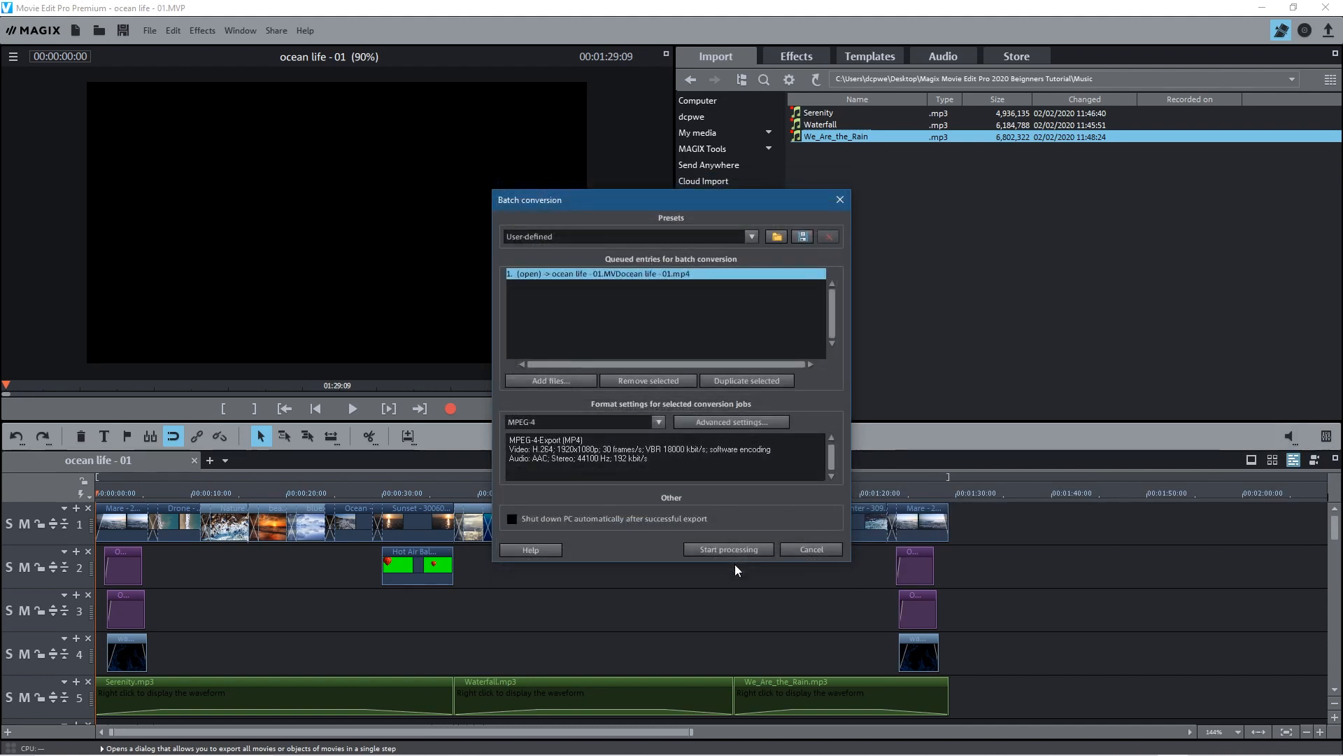
Start the batch export of ocean life - 01.mp4, minimising the render window while it runs and restoring it.
{"action": "left_click", "coordinate": [721, 547]}
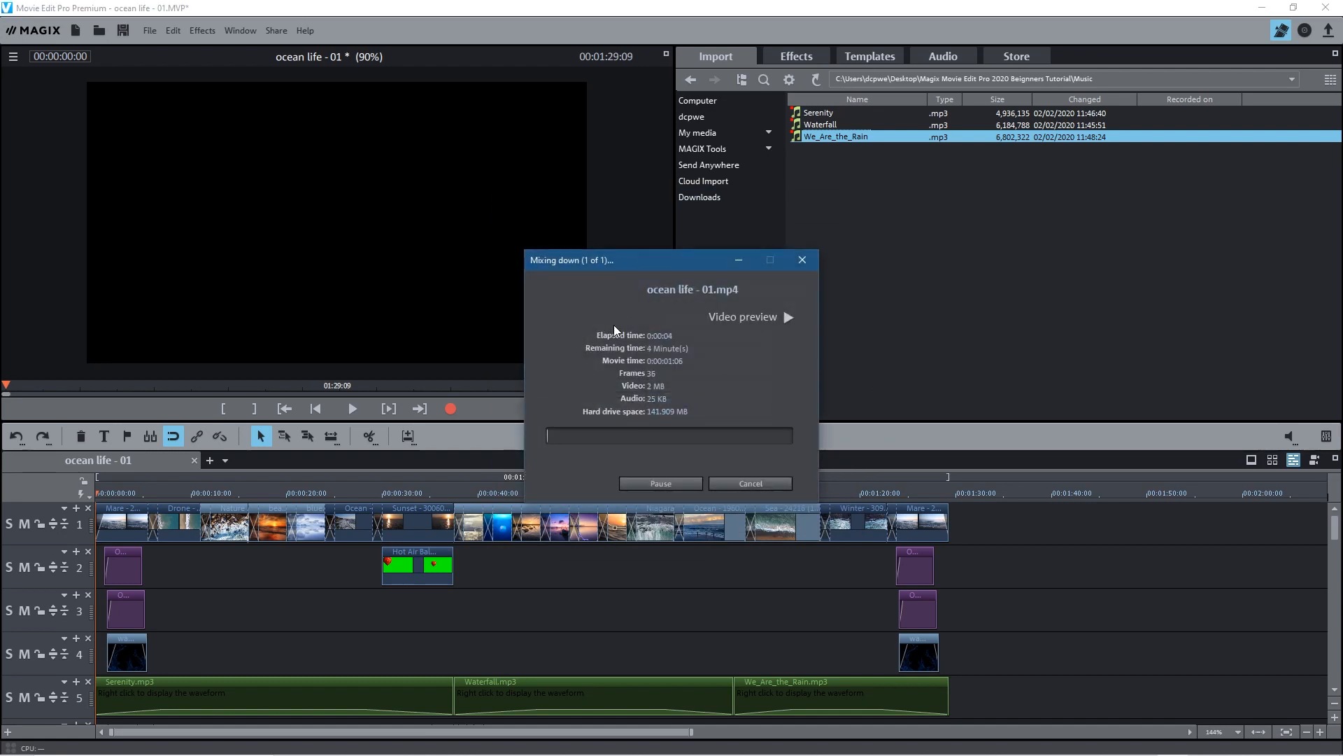
{"action": "left_click", "coordinate": [740, 257]}
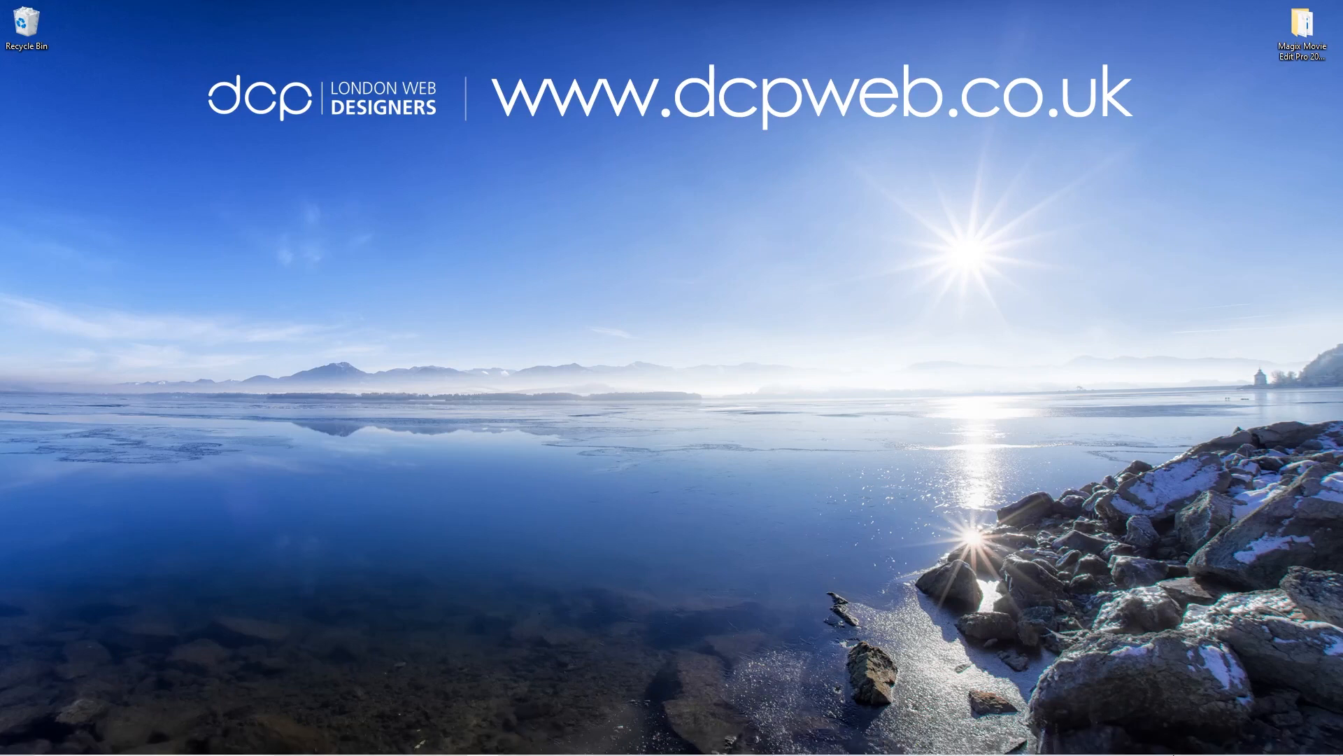
{"action": "left_click", "coordinate": [1172, 747]}
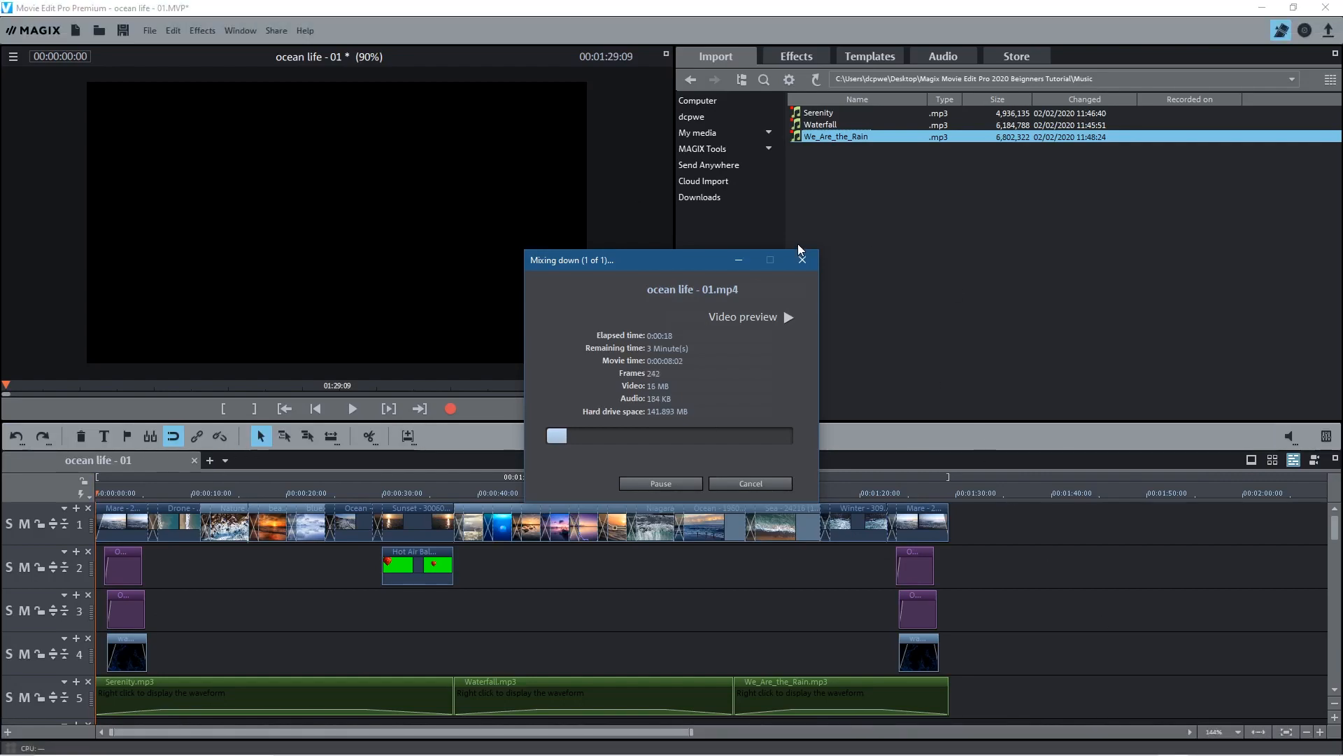
{"action": "left_click", "coordinate": [736, 264]}
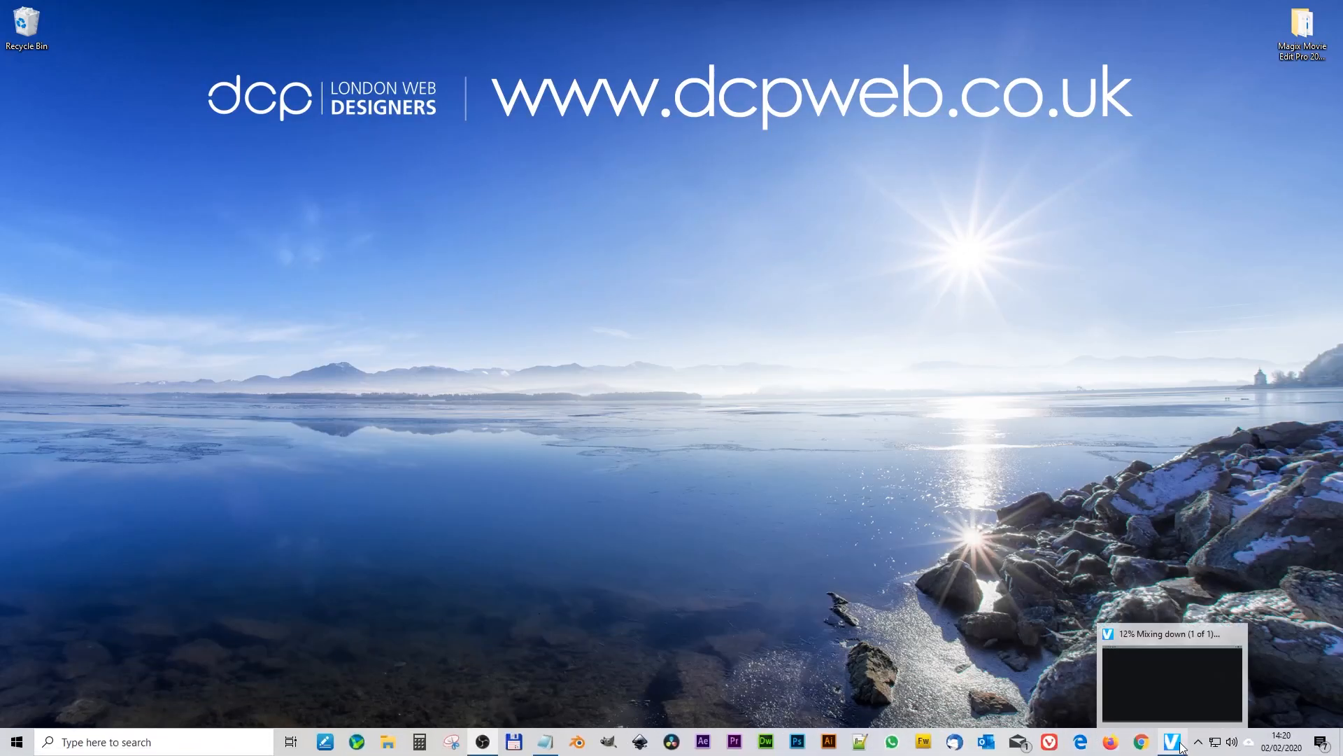
{"action": "left_click", "coordinate": [1179, 746]}
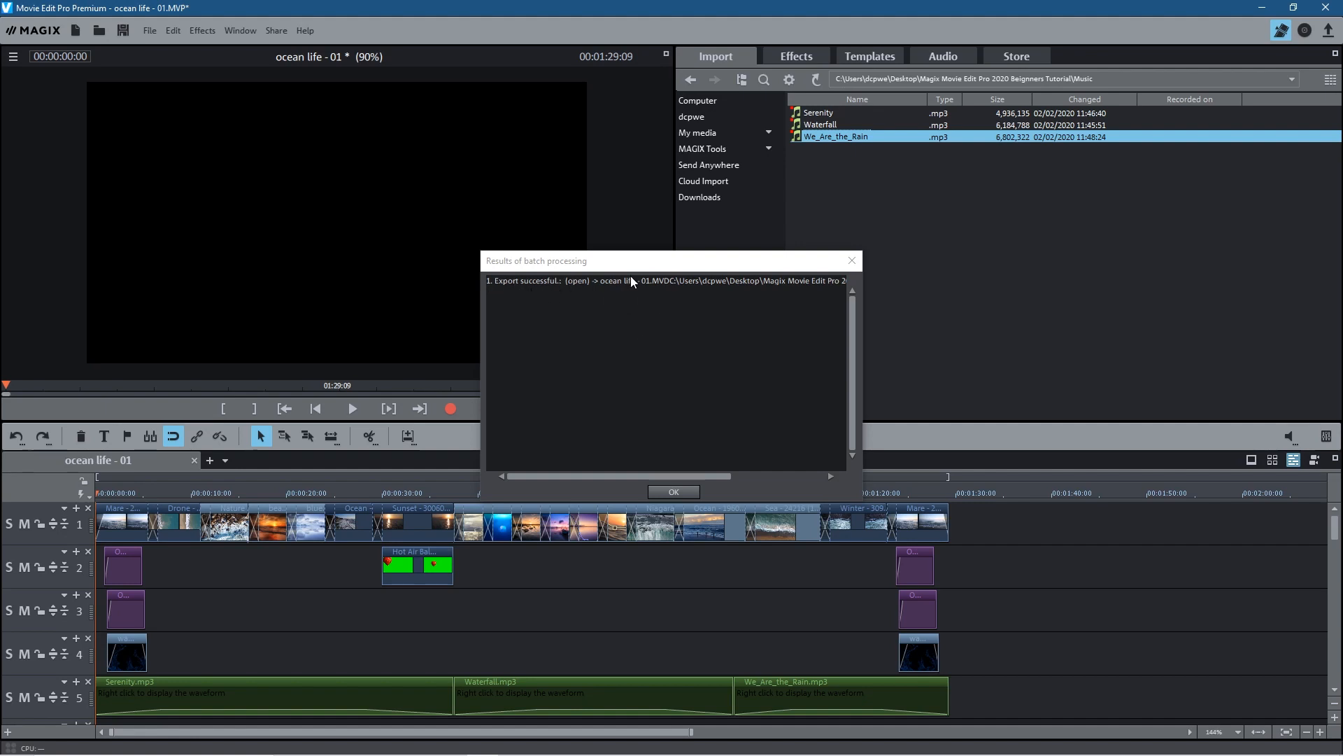
Dismiss the batch processing results, and save the project before closing the video editor.
{"action": "left_click", "coordinate": [651, 494]}
{"action": "left_click", "coordinate": [674, 492]}
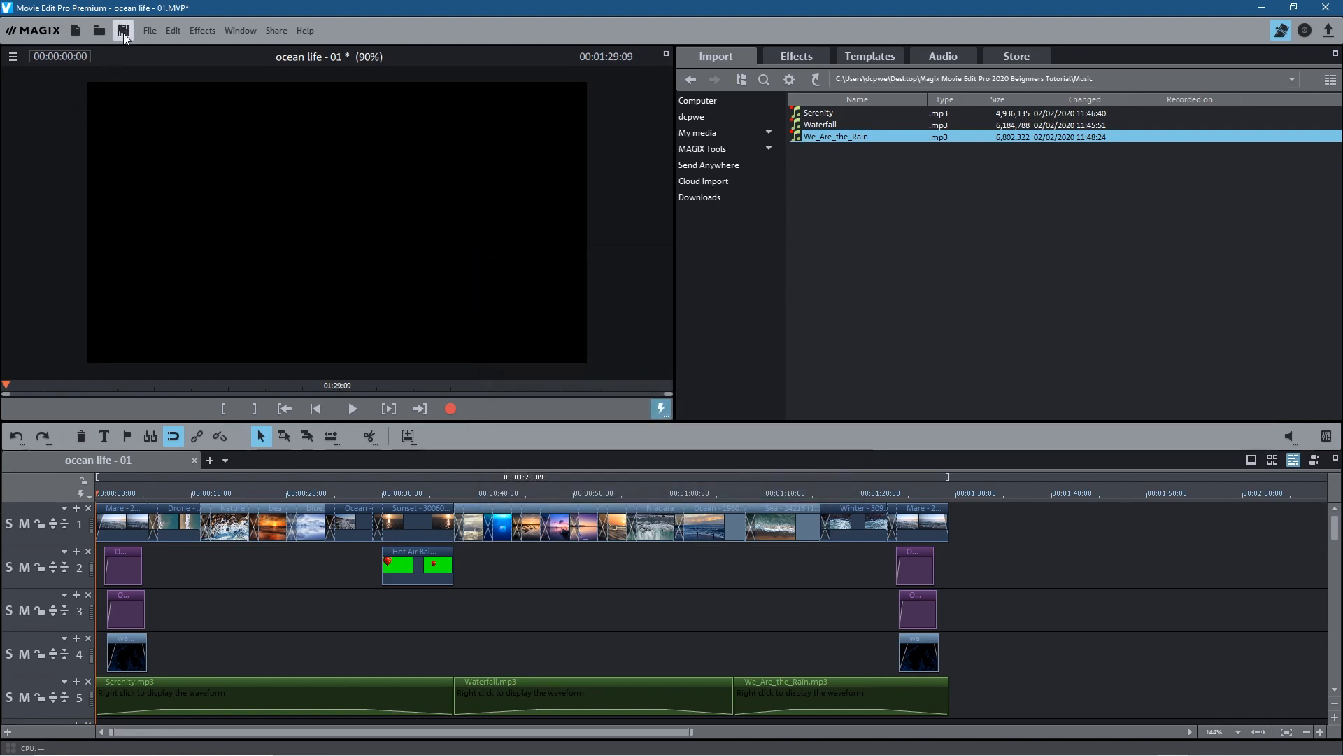
{"action": "left_click", "coordinate": [1324, 8]}
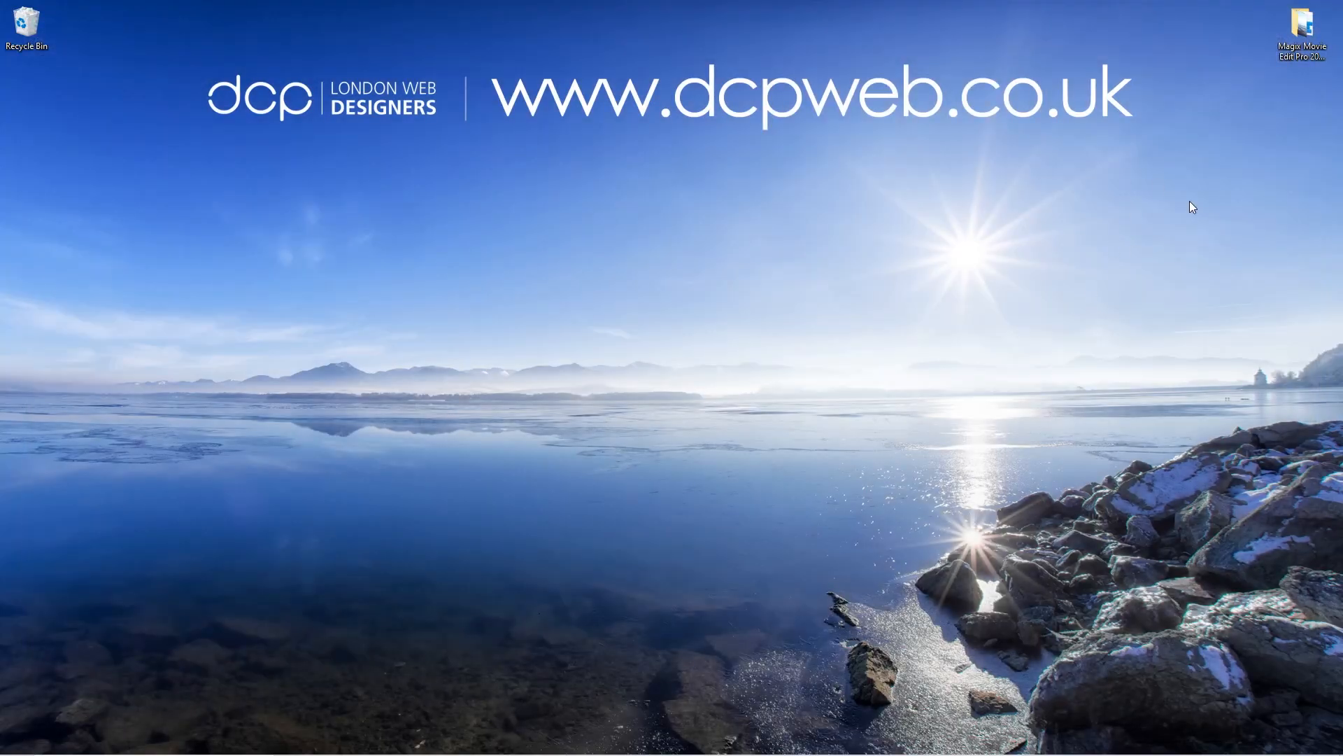
Check for the exported ocean life - 01.mp4 in the tutorial folder on the desktop, and close the folder window.
{"action": "double_click", "coordinate": [1287, 36]}
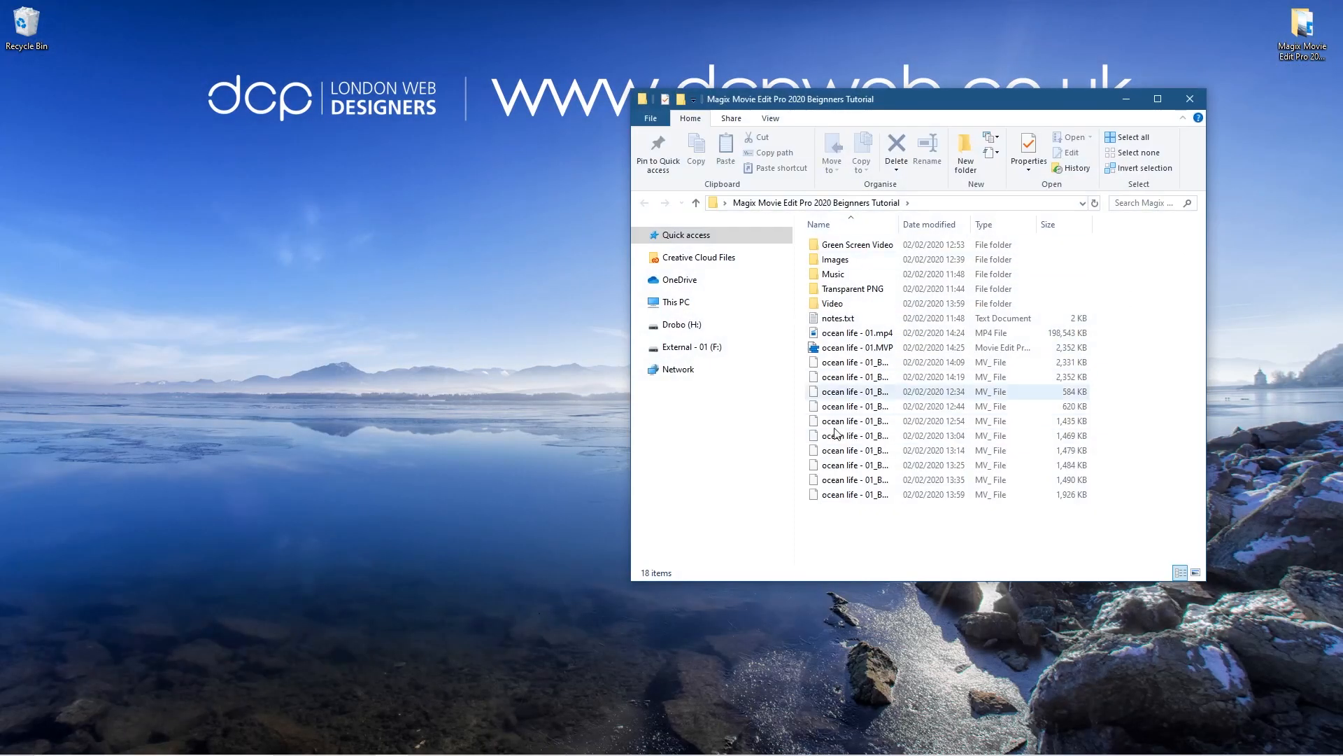
{"action": "left_click_drag", "start_coordinate": [631, 371], "coordinate": [294, 378]}
{"action": "left_click", "coordinate": [526, 335]}
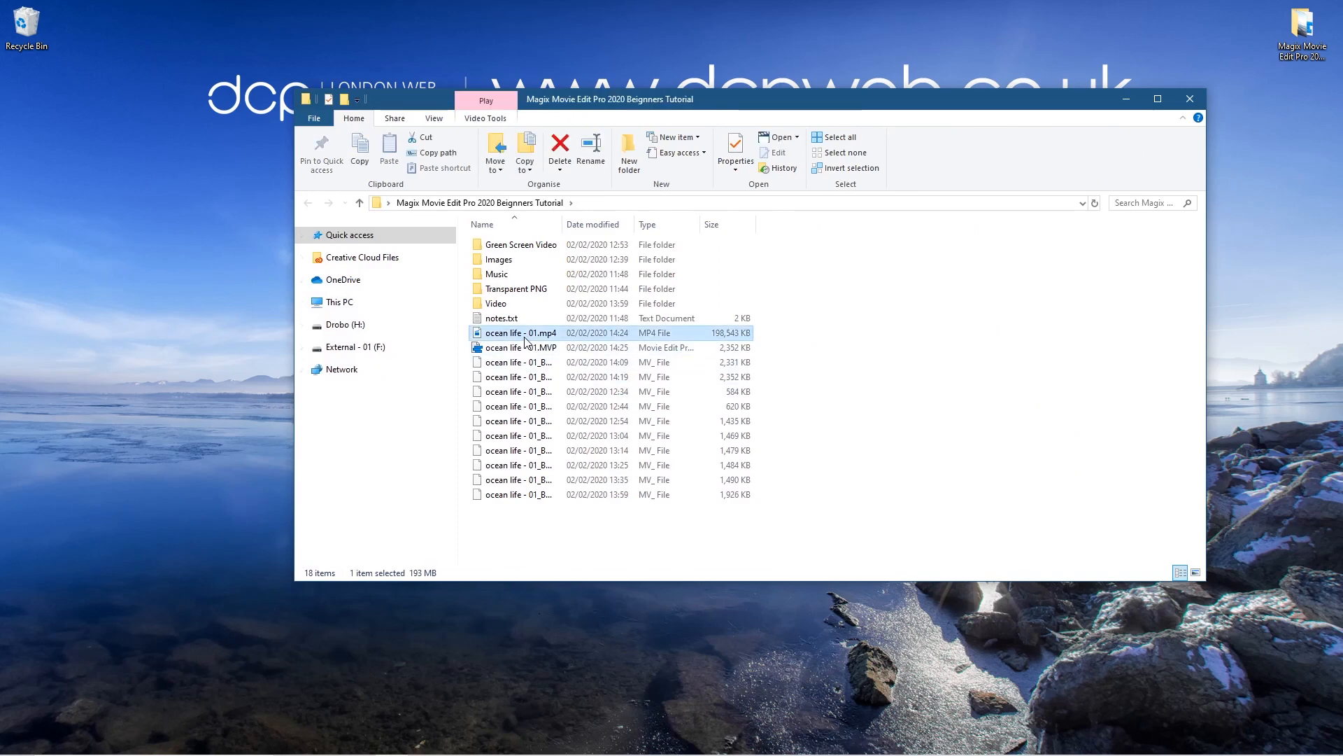
{"action": "left_click", "coordinate": [1190, 99]}
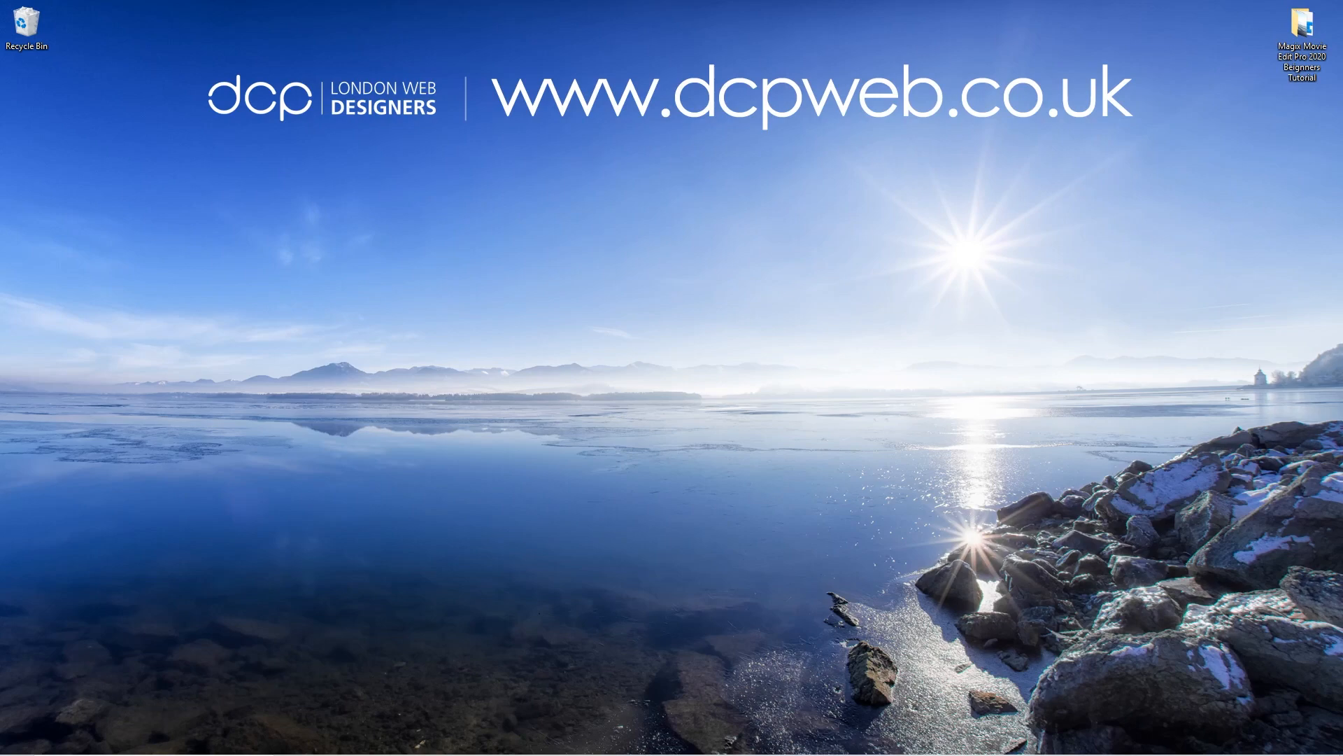